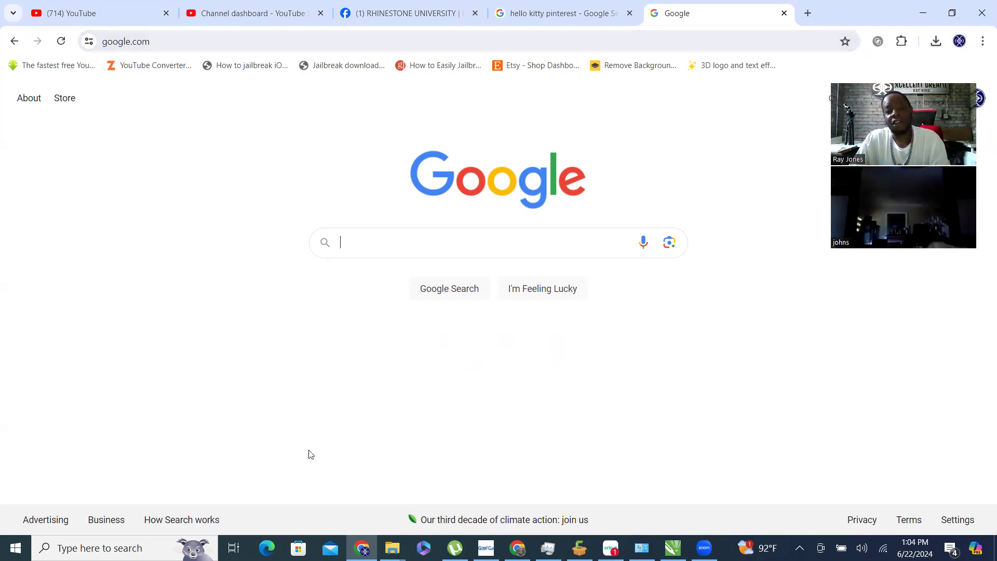
Search Google for "svg christmas tree".
left_click(401, 242)
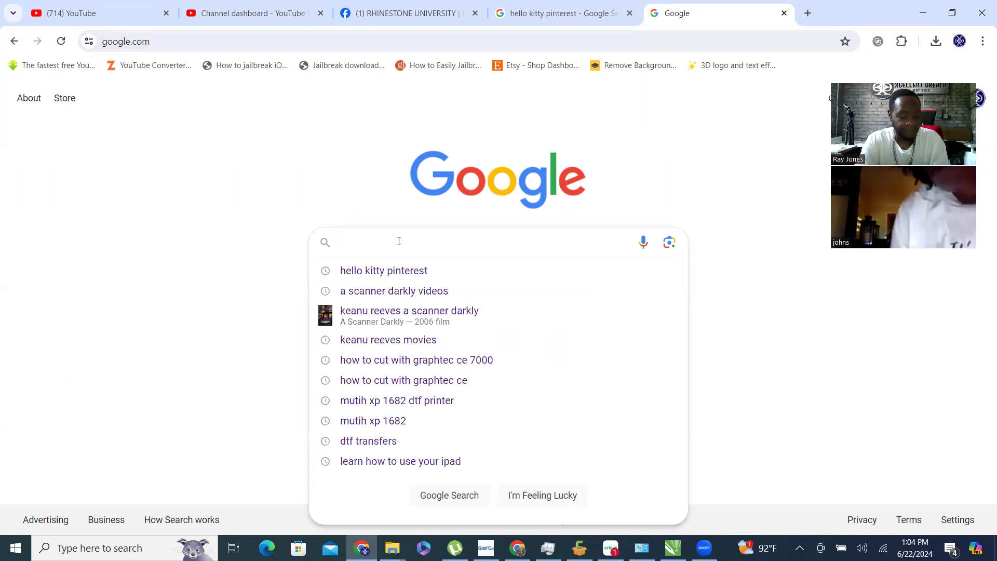
type("s")
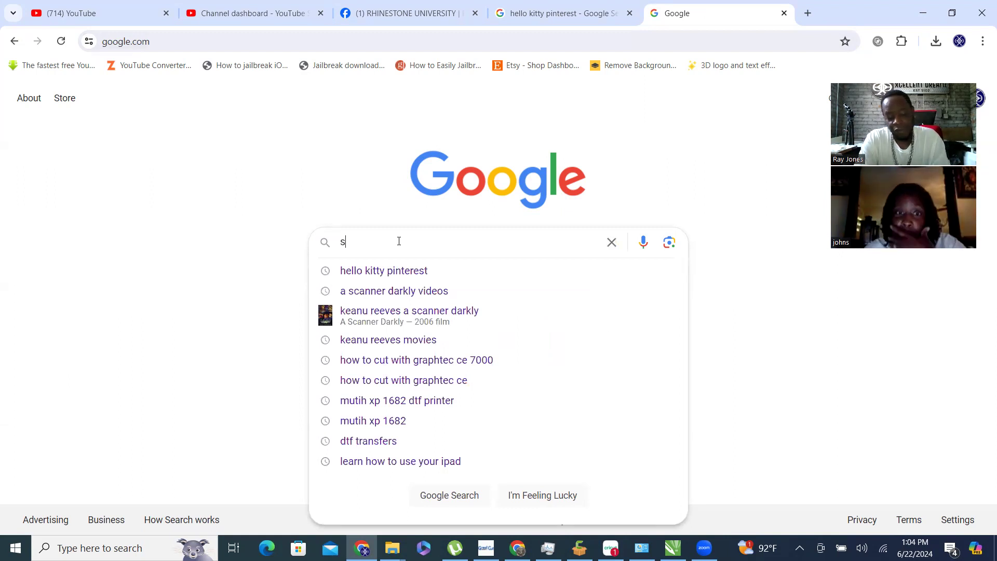
type("vg ")
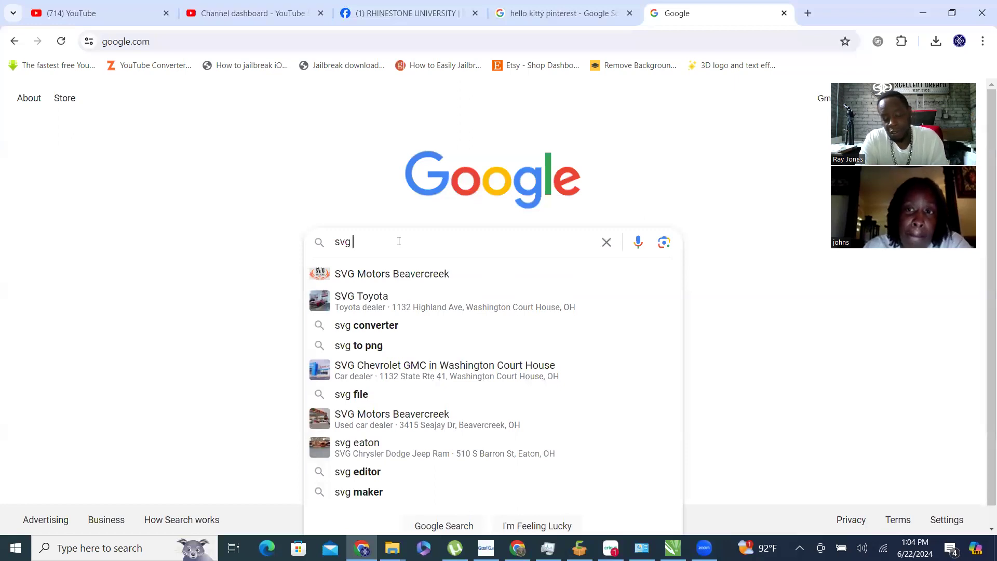
type("chris")
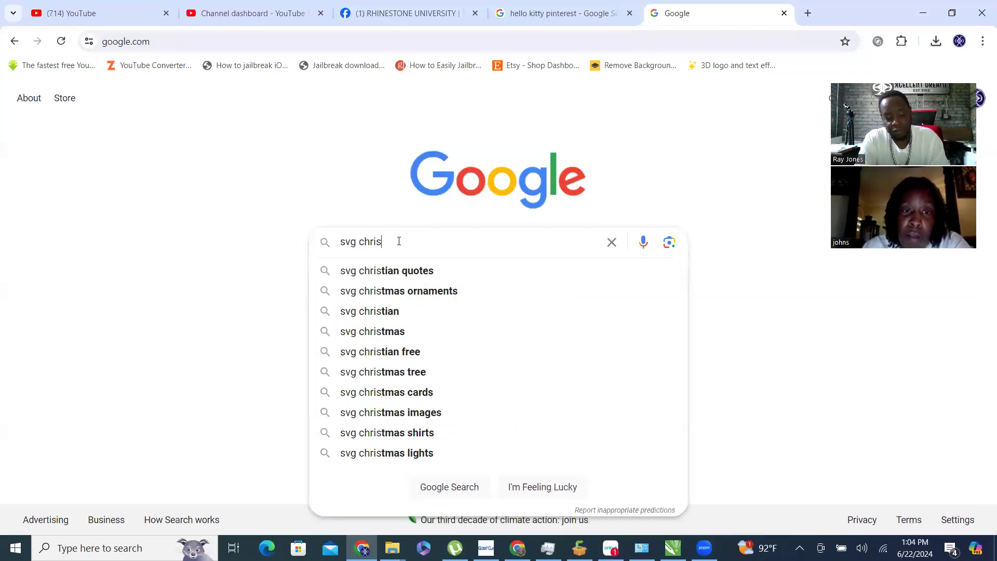
type("tmas tree")
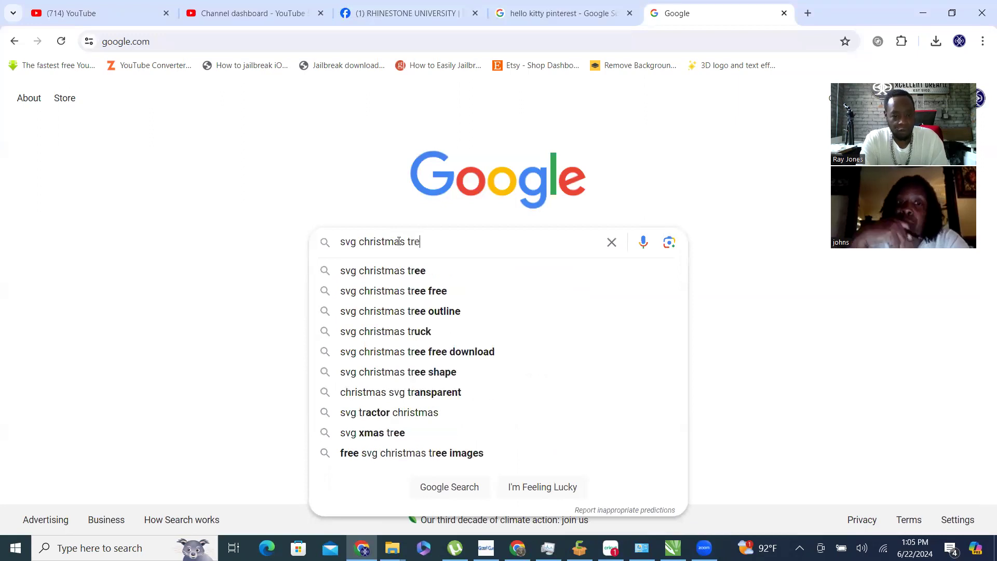
key("Return")
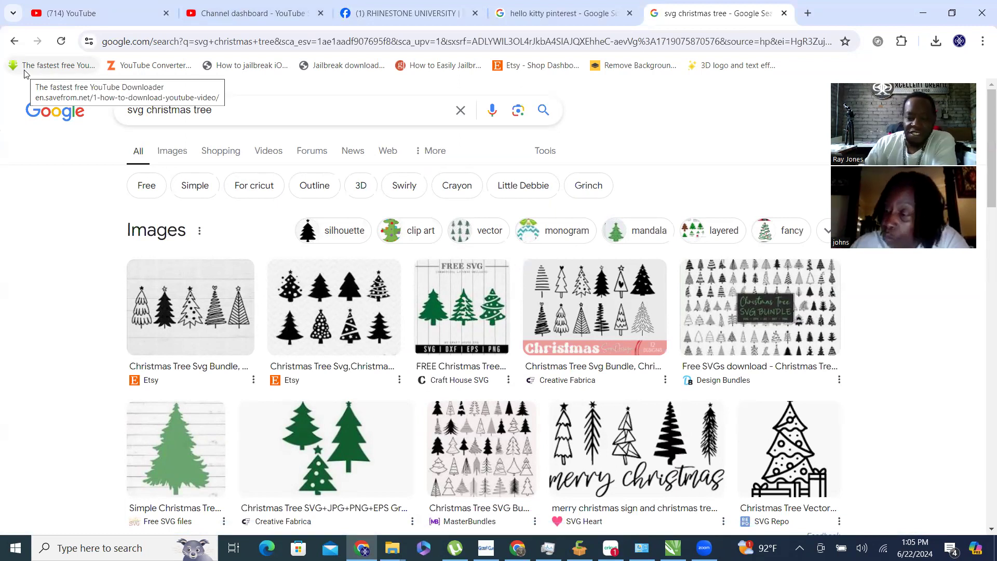
Look over the SVG tree results and change the search query to "christmas tree vector".
scroll(494, 219, "down", 1)
scroll(535, 265, "down", 6)
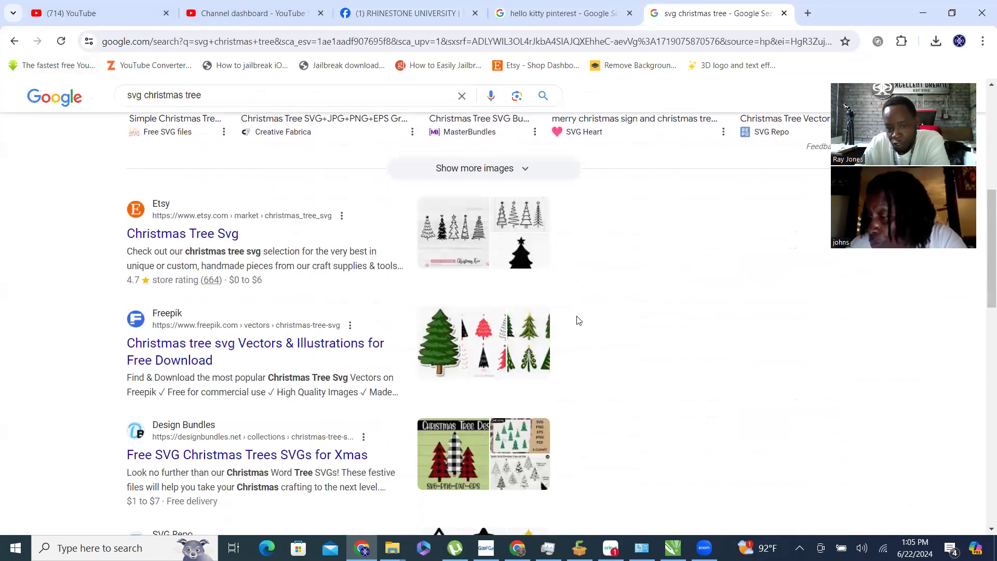
scroll(602, 314, "up", 7)
scroll(657, 326, "down", 2)
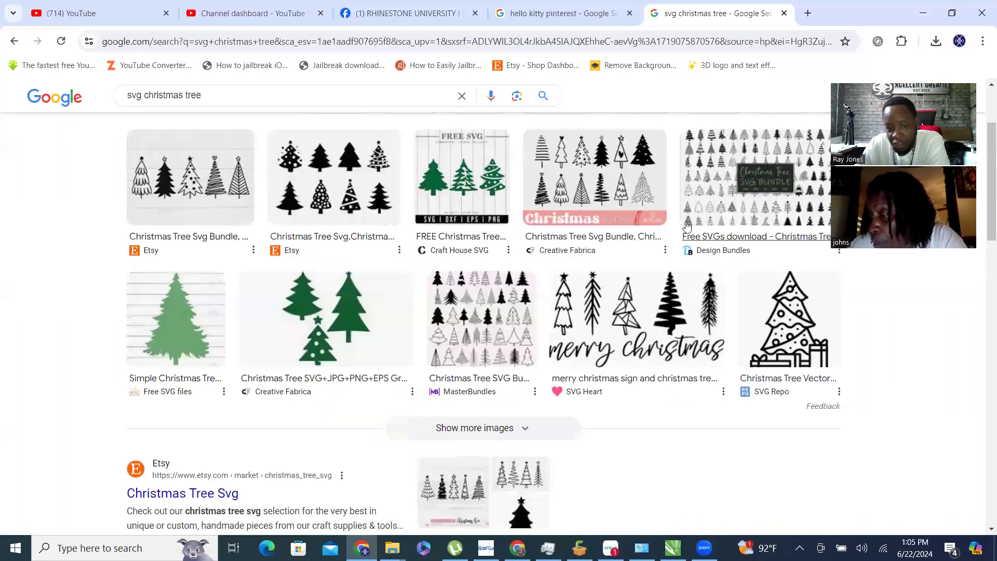
scroll(534, 374, "up", 2)
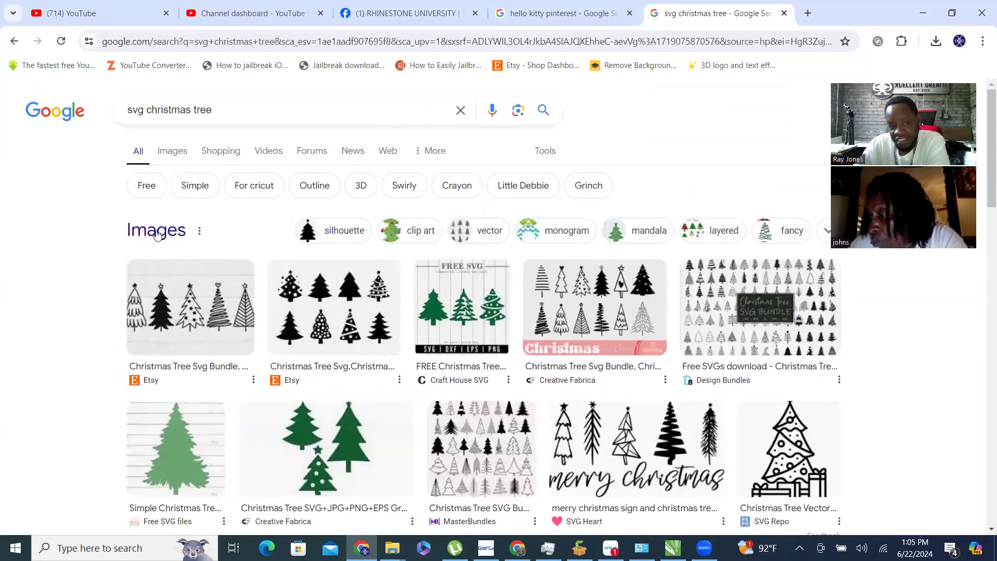
left_click_drag(148, 110, 59, 101)
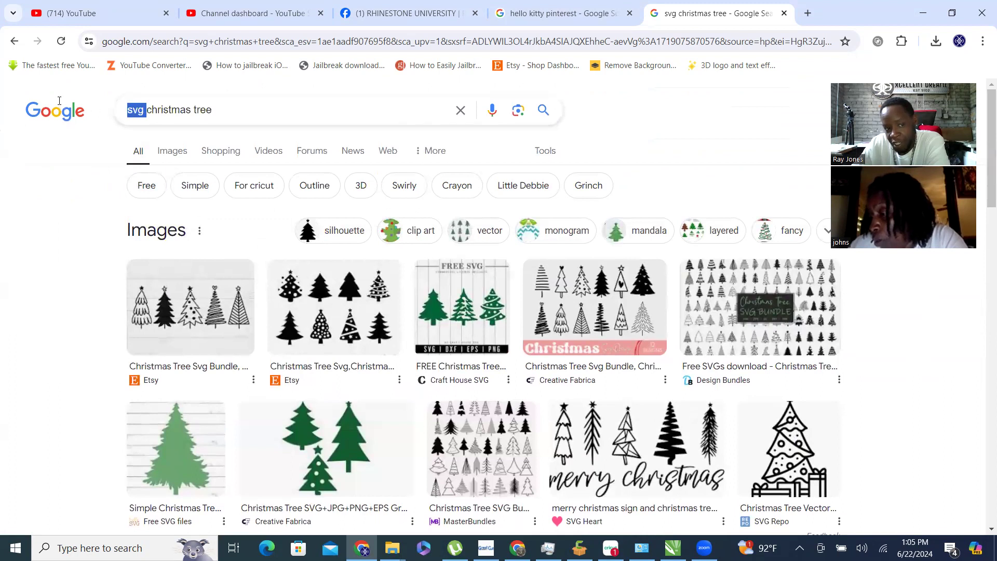
key("BackSpace")
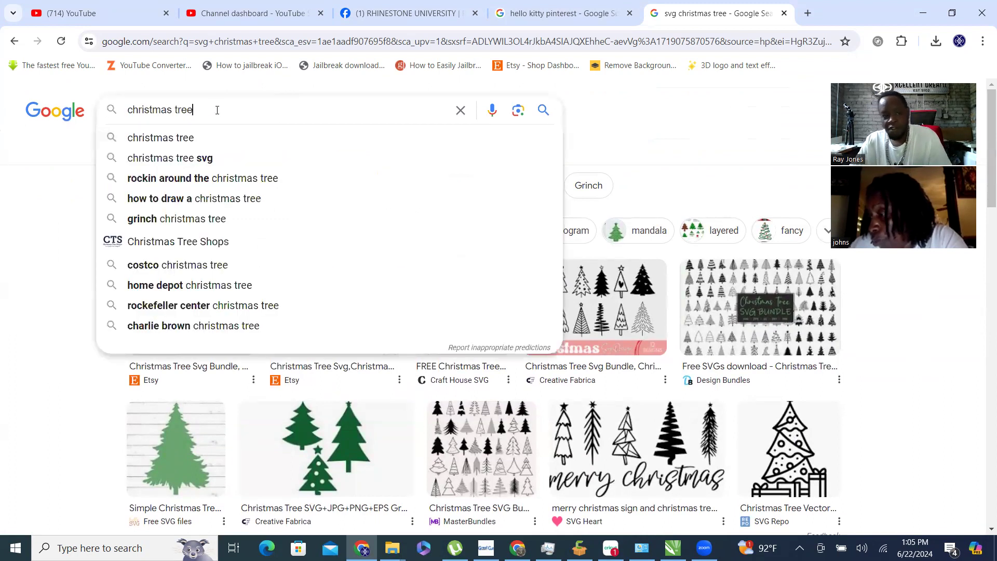
type("vector")
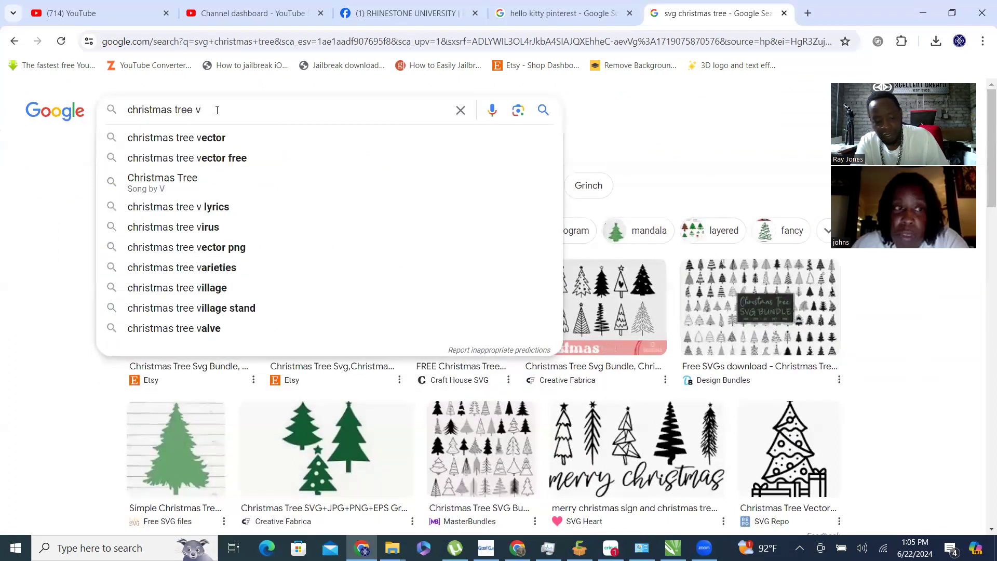
key("Return")
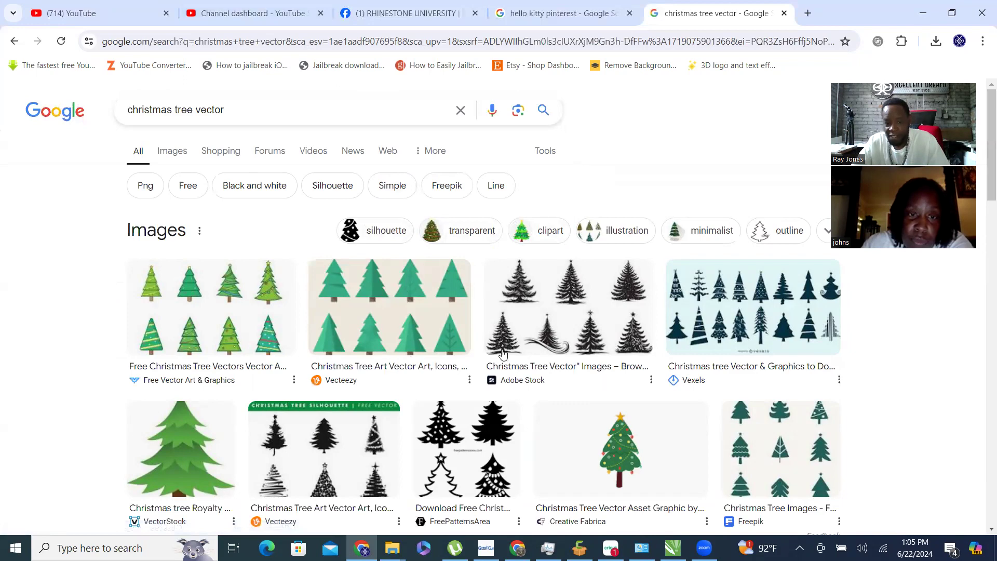
Browse the vector search results and switch to the image results for "christmas tree vector".
scroll(502, 357, "down", 10)
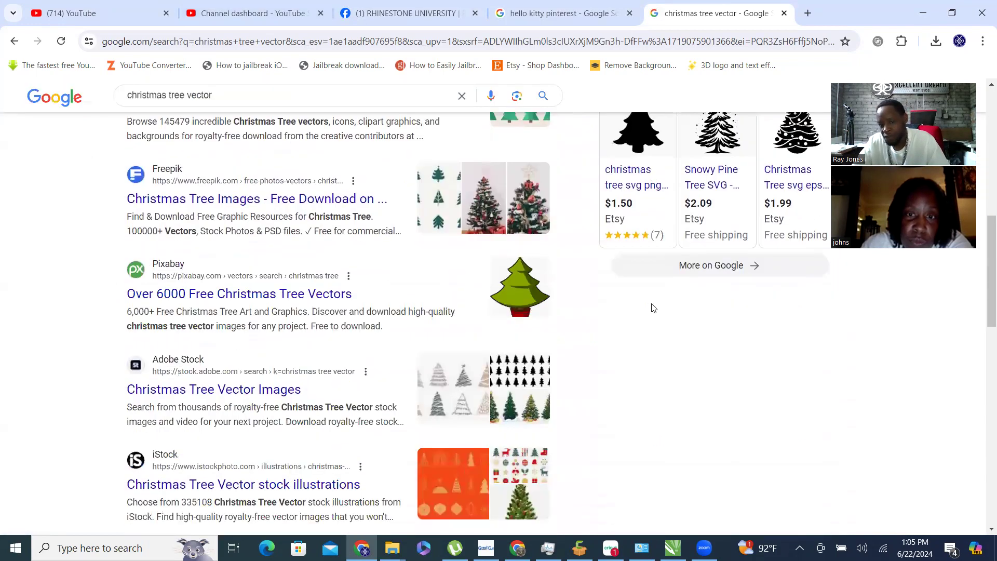
scroll(691, 326, "up", 10)
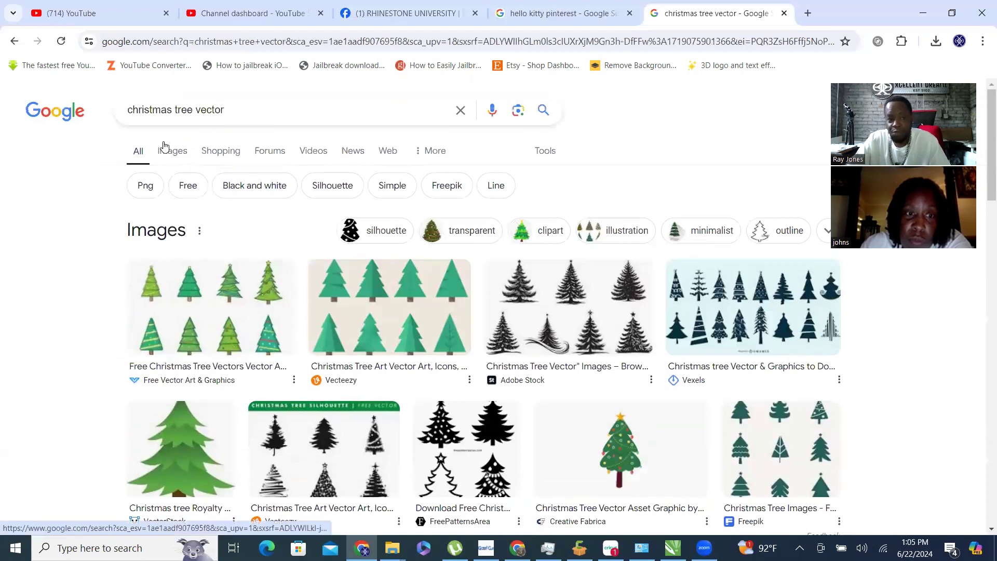
left_click(173, 151)
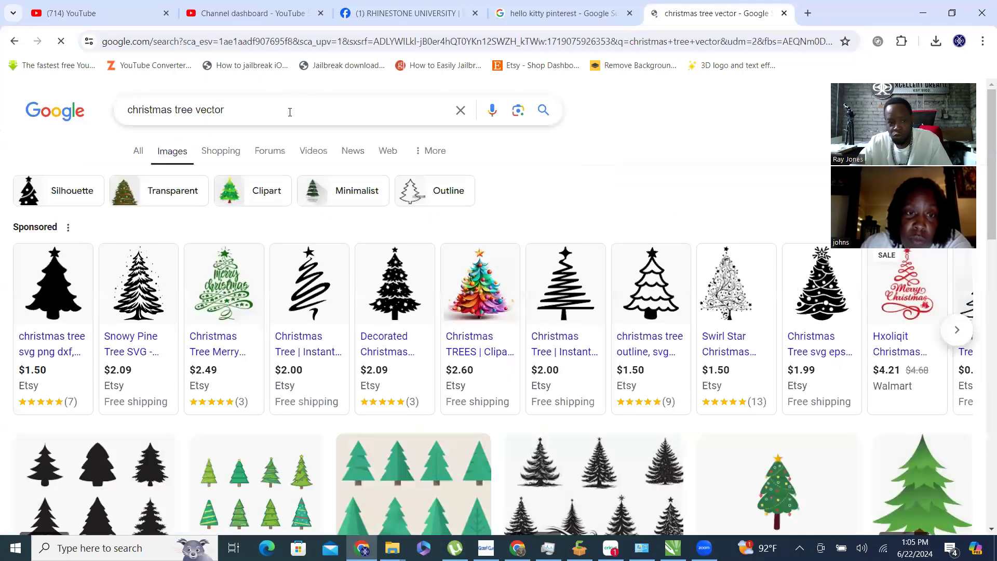
Remove "vector" from the query and search images for "christmas tree".
double_click(197, 109)
key("BackSpace")
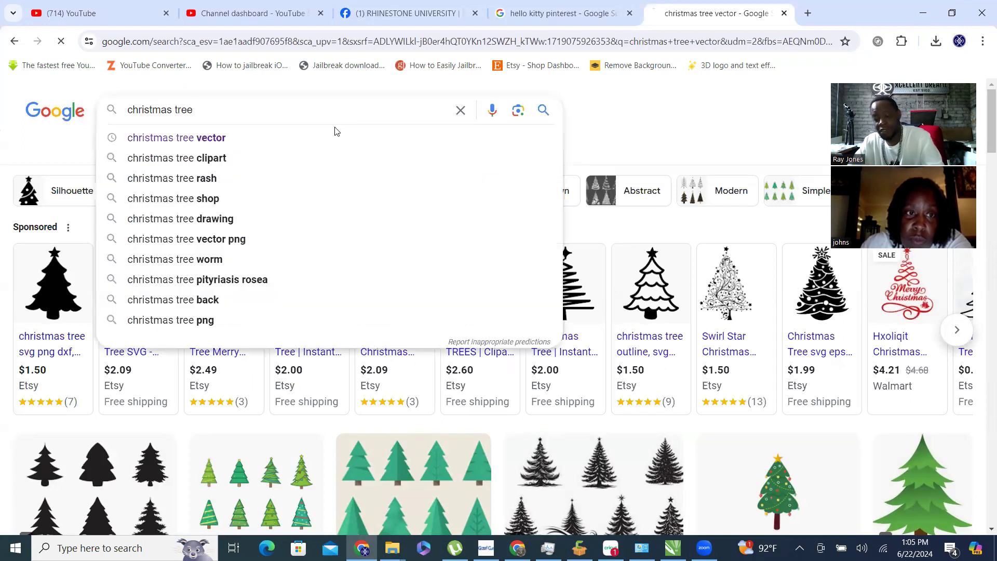
key("Return")
Preview the Amazon photo of the decorated Christmas pine tree and look through its details and related images.
scroll(431, 326, "down", 5)
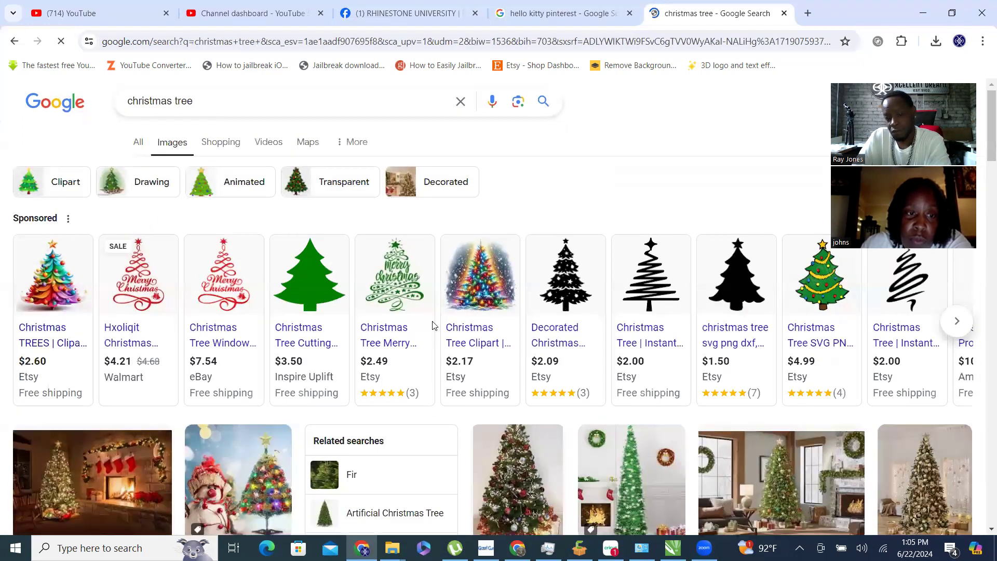
scroll(436, 347, "up", 1)
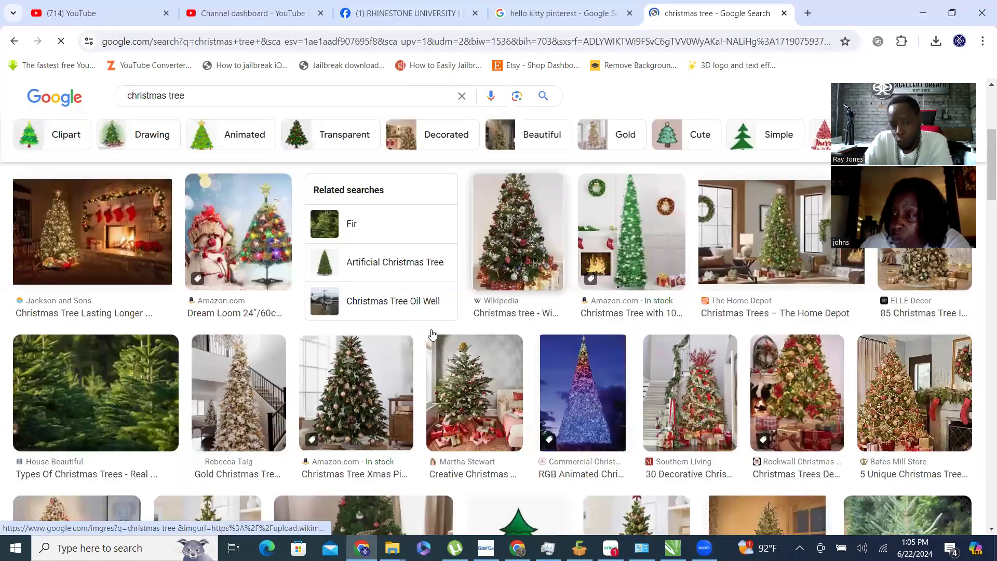
scroll(455, 334, "down", 2)
left_click(357, 284)
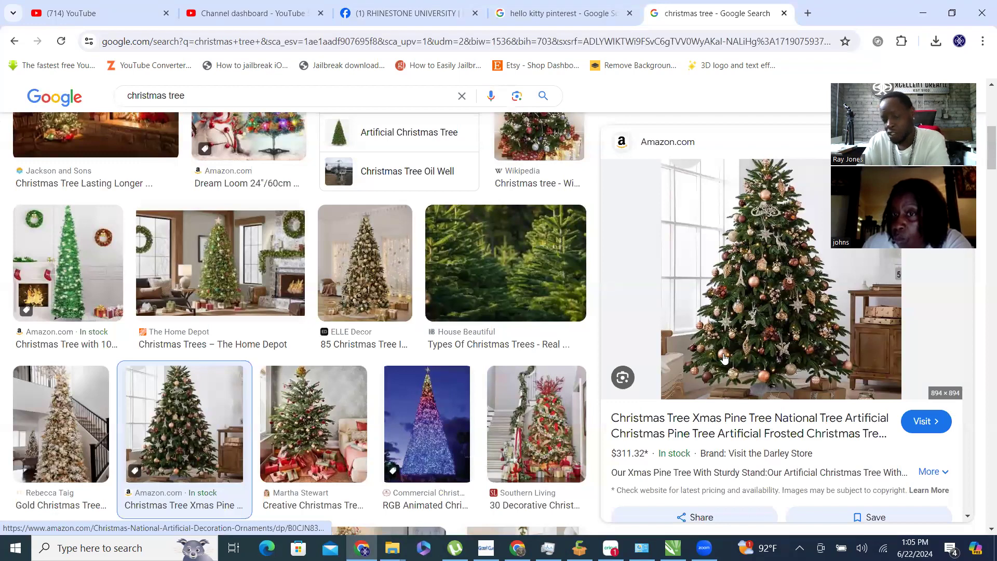
scroll(676, 337, "down", 3)
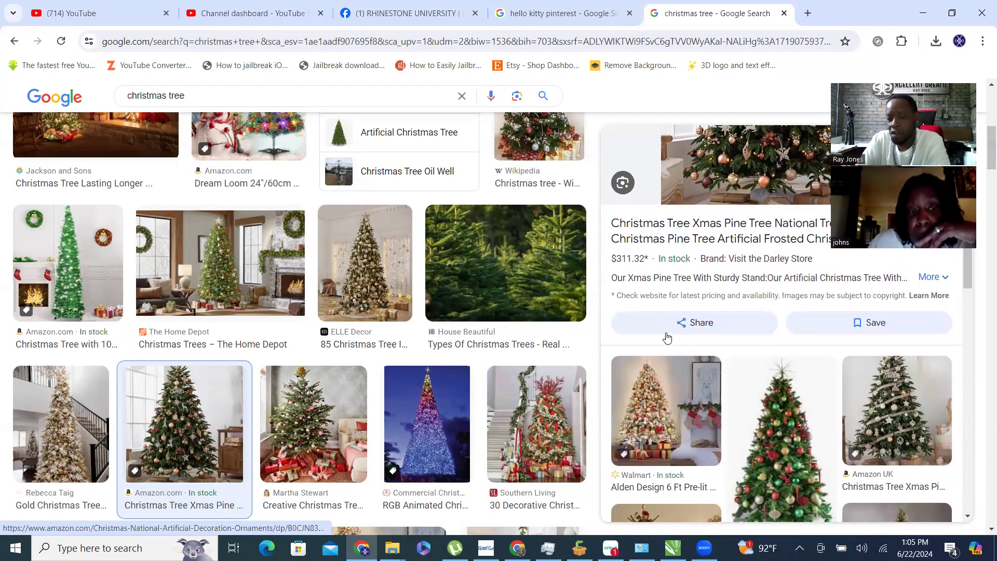
scroll(669, 342, "up", 3)
scroll(326, 331, "up", 5)
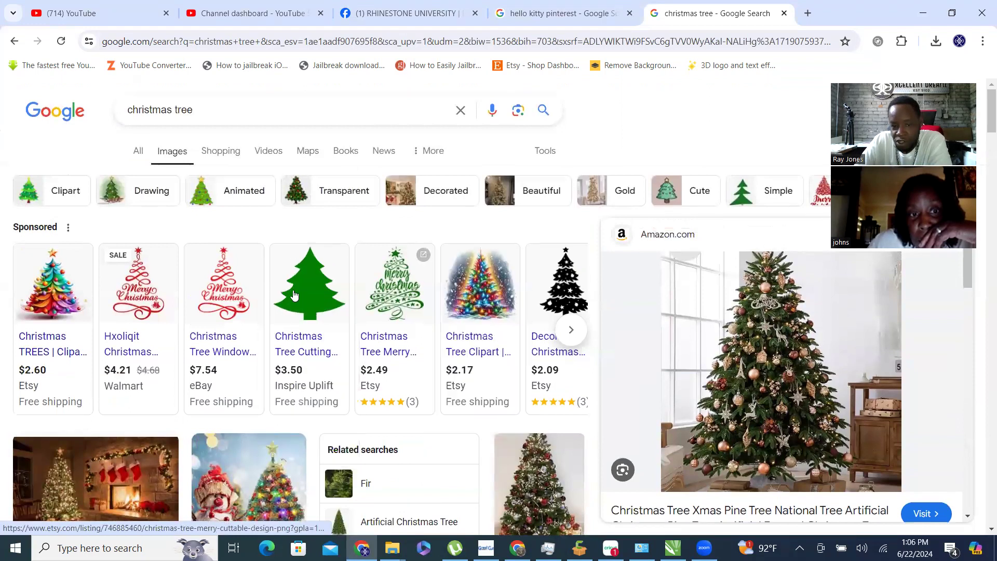
View the green Christmas tree cutting image listing from Inspire Uplift, return to the image results and compare it with the real tree photos.
left_click(305, 295)
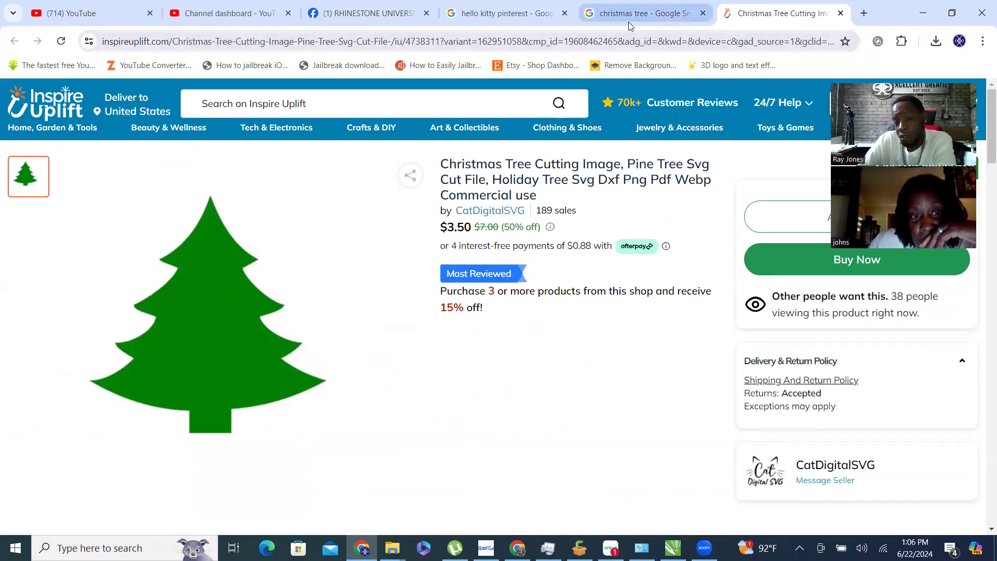
left_click(645, 12)
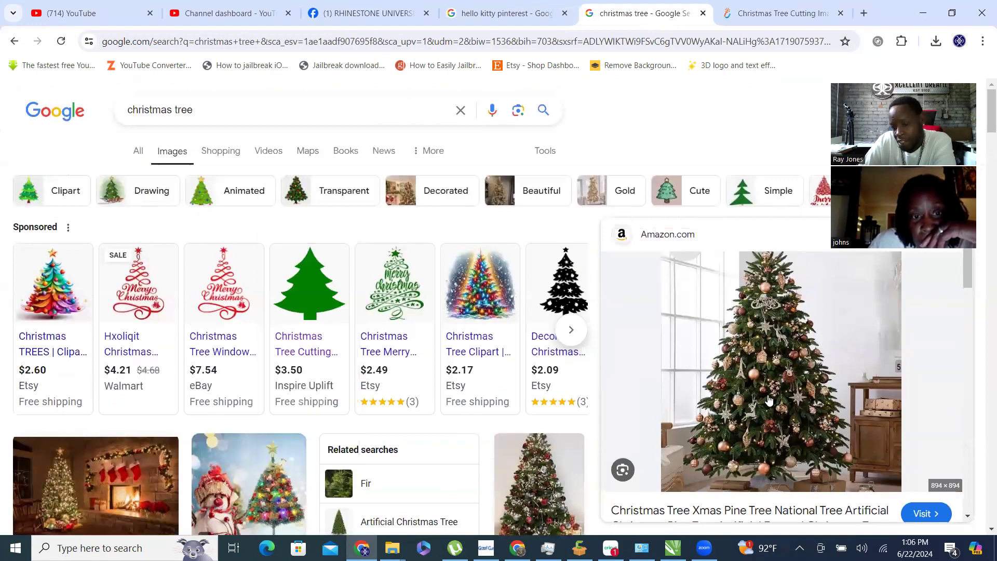
scroll(756, 416, "down", 3)
scroll(754, 405, "up", 3)
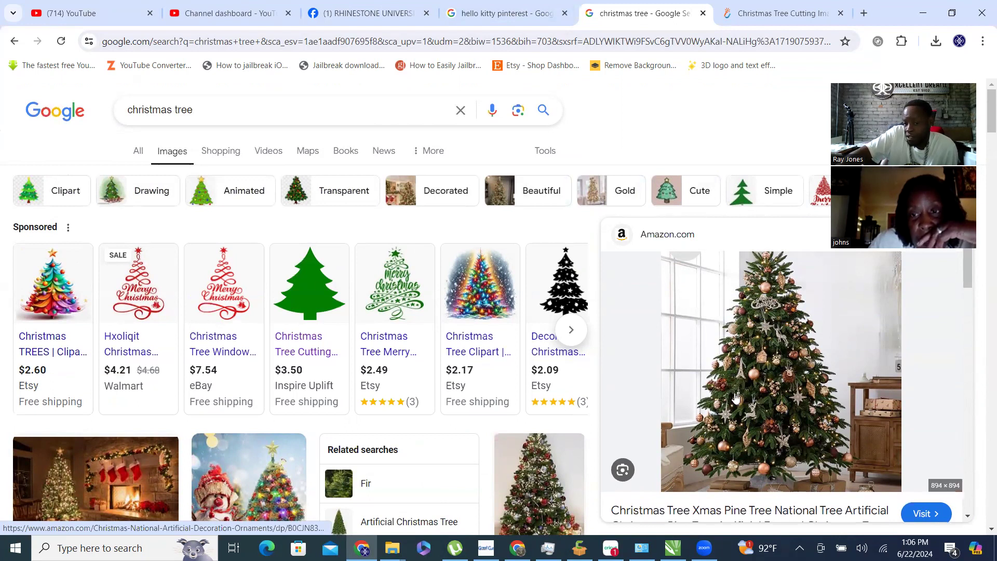
scroll(761, 346, "down", 5)
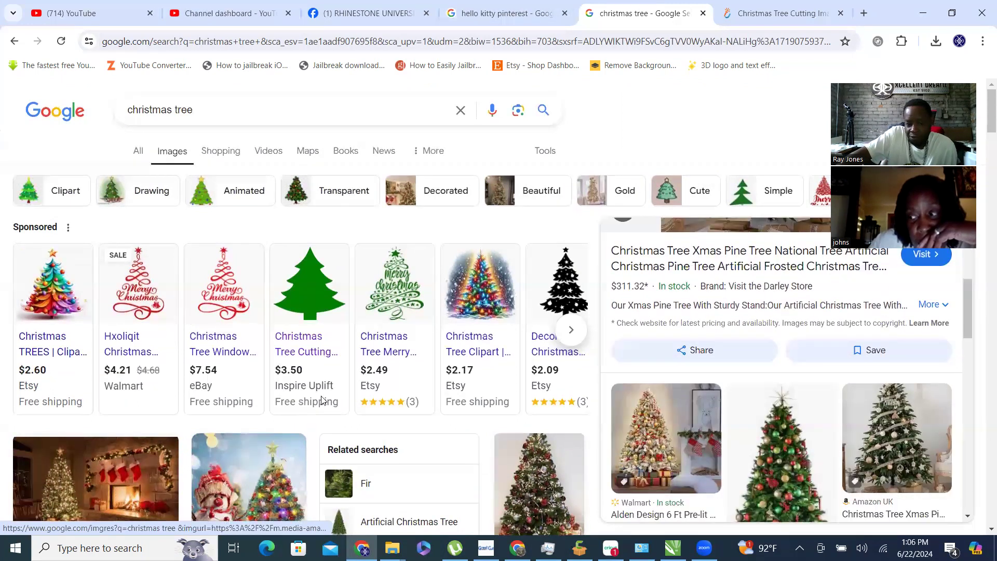
scroll(91, 319, "down", 5)
scroll(91, 319, "up", 5)
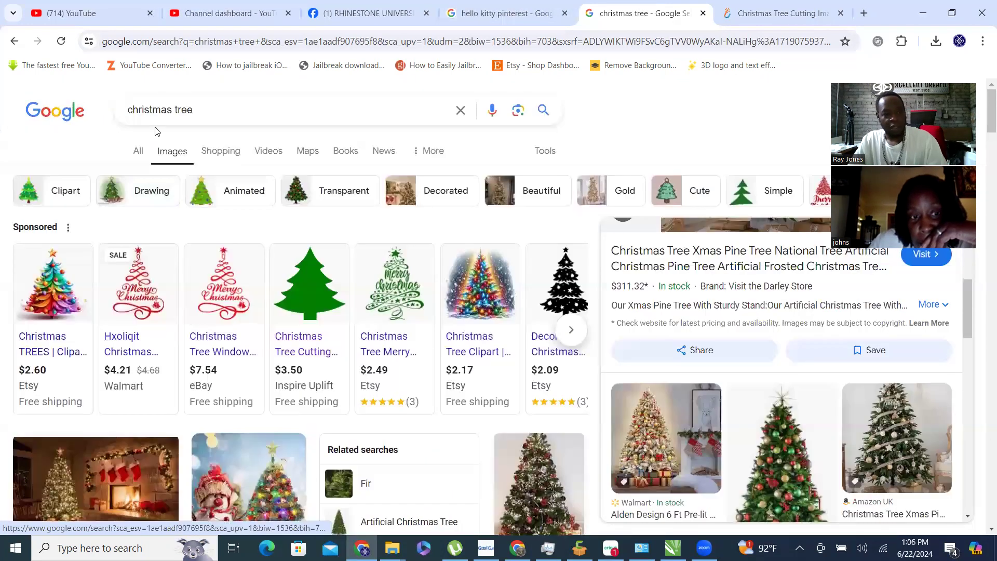
Search images for "fourth of july svg".
triple_click(223, 110)
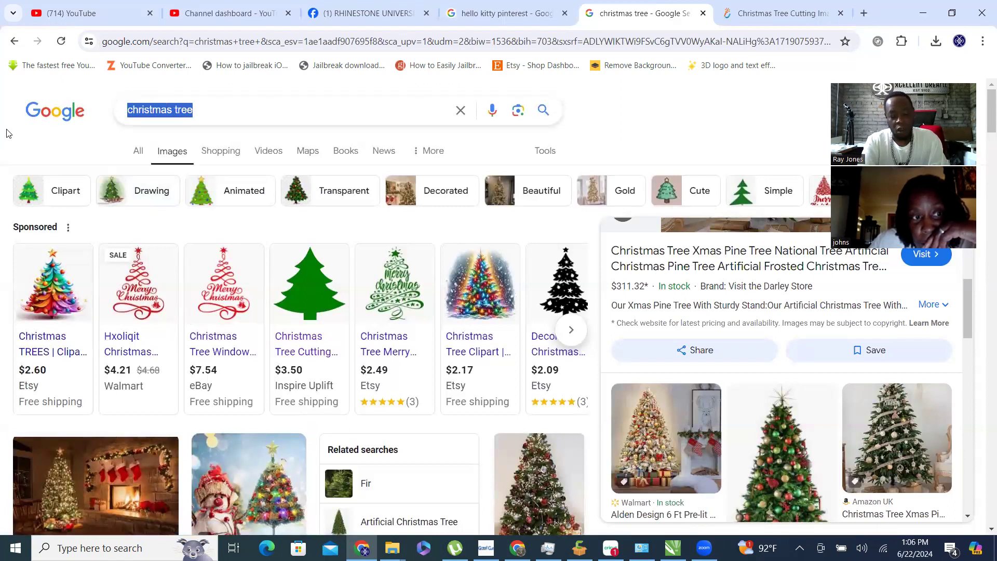
type("fourth of july")
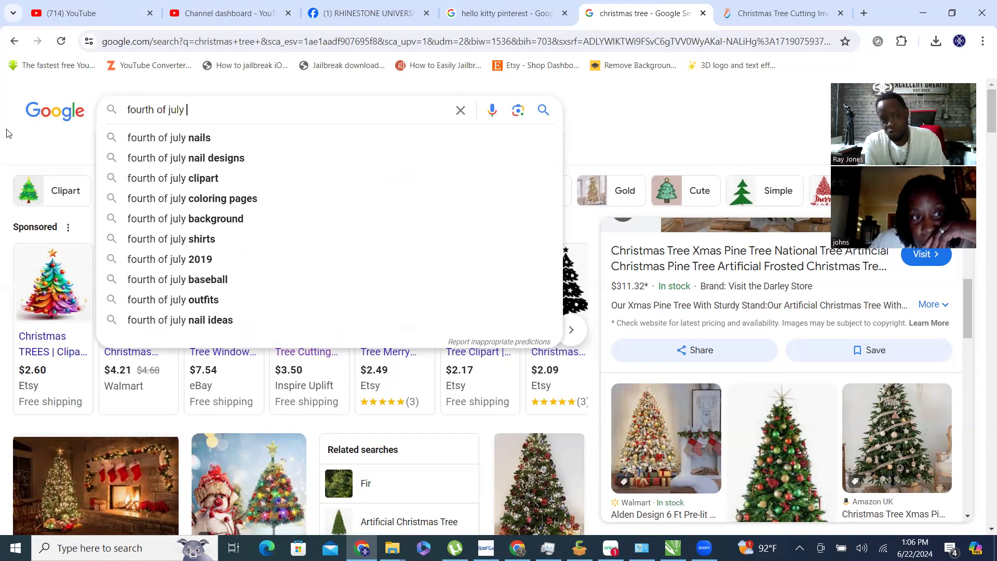
type(" svg")
key("Return")
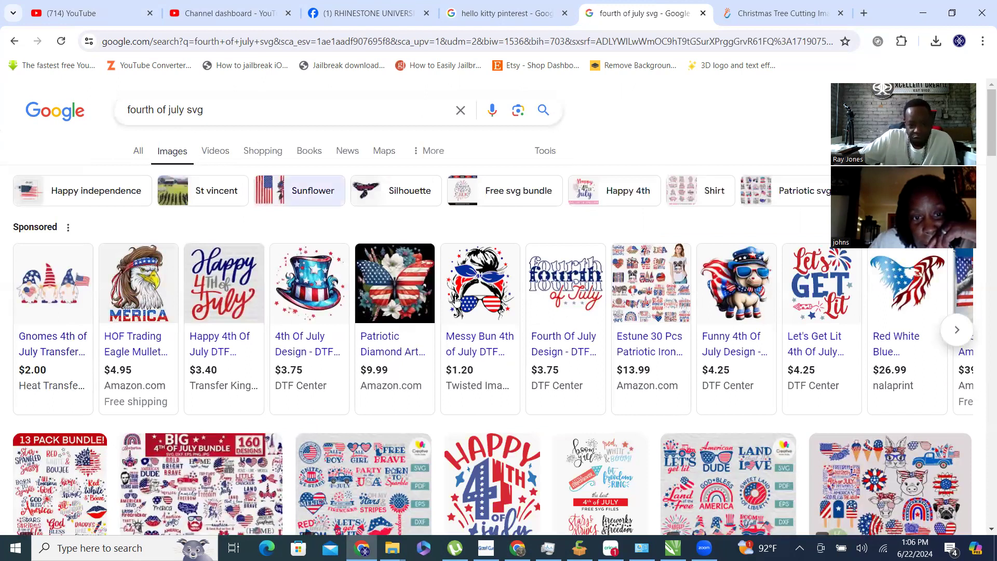
Browse the Fourth of July image results and preview the SVG Heart "Happy 4th of July" design.
scroll(484, 330, "down", 3)
scroll(484, 330, "down", 2)
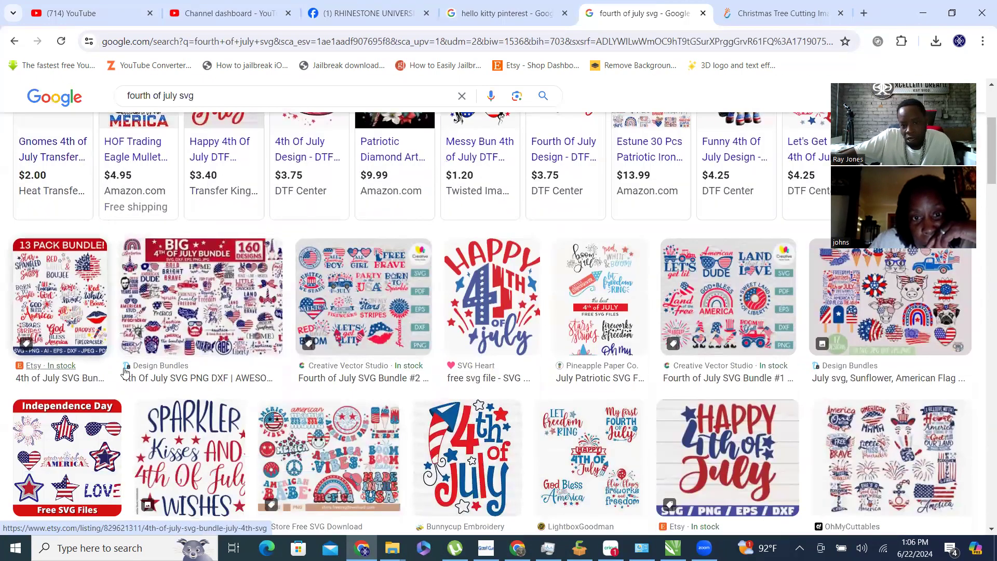
scroll(679, 367, "down", 2)
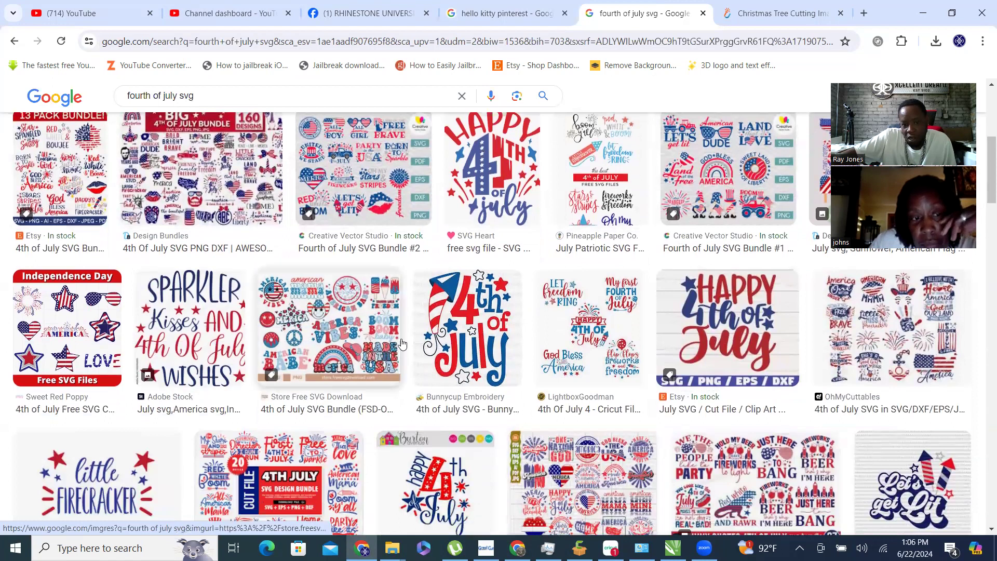
left_click(495, 163)
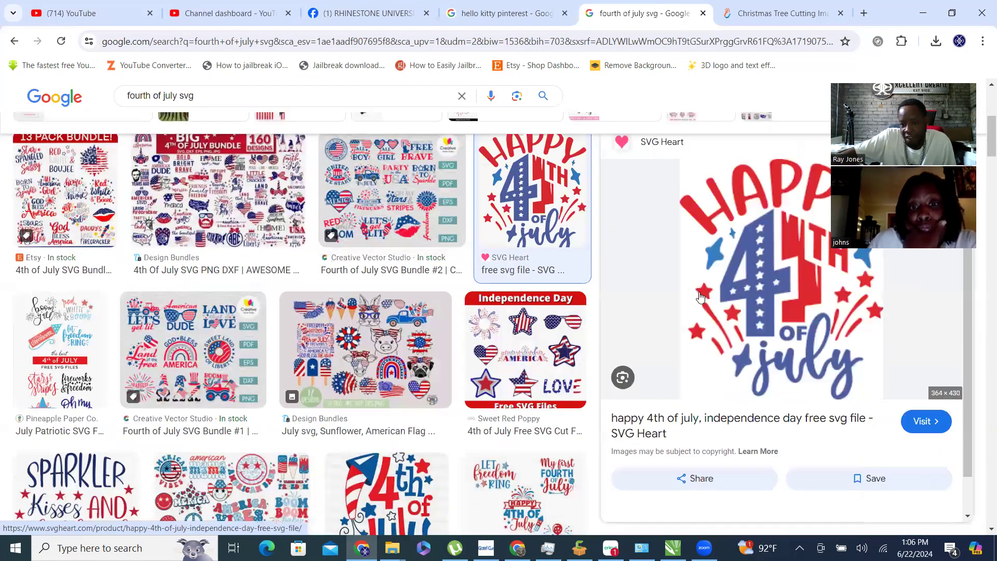
Save the previewed design as a PNG image named 4th_of_july_364-430-min1 in the IMAGES folder.
right_click(805, 283)
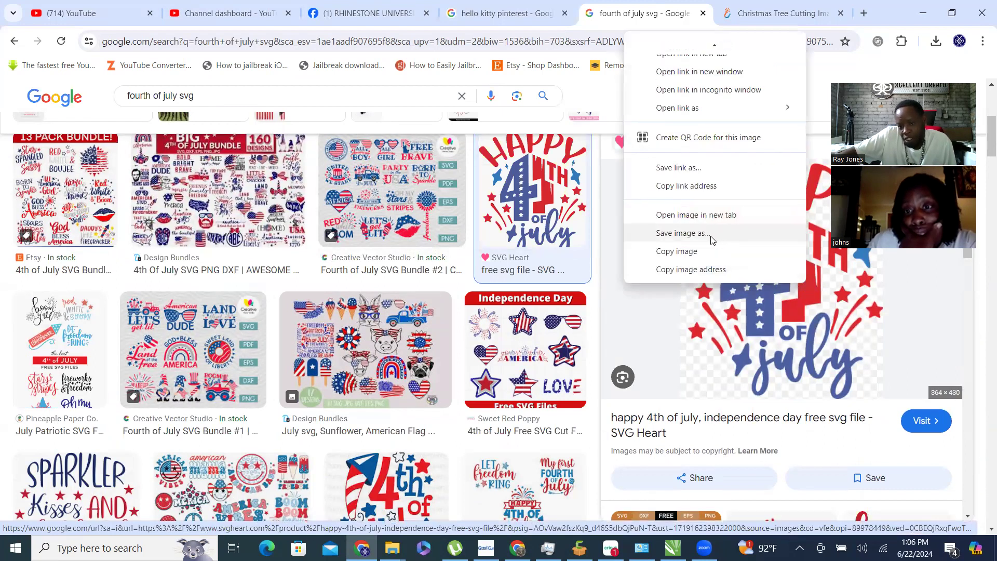
left_click(712, 239)
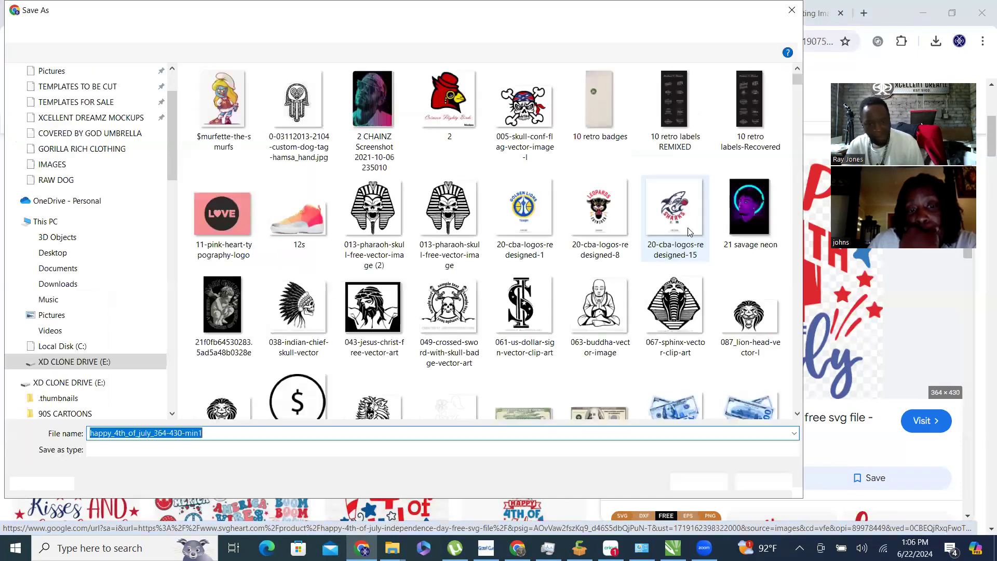
left_click_drag(114, 435, 30, 421)
key("BackSpace")
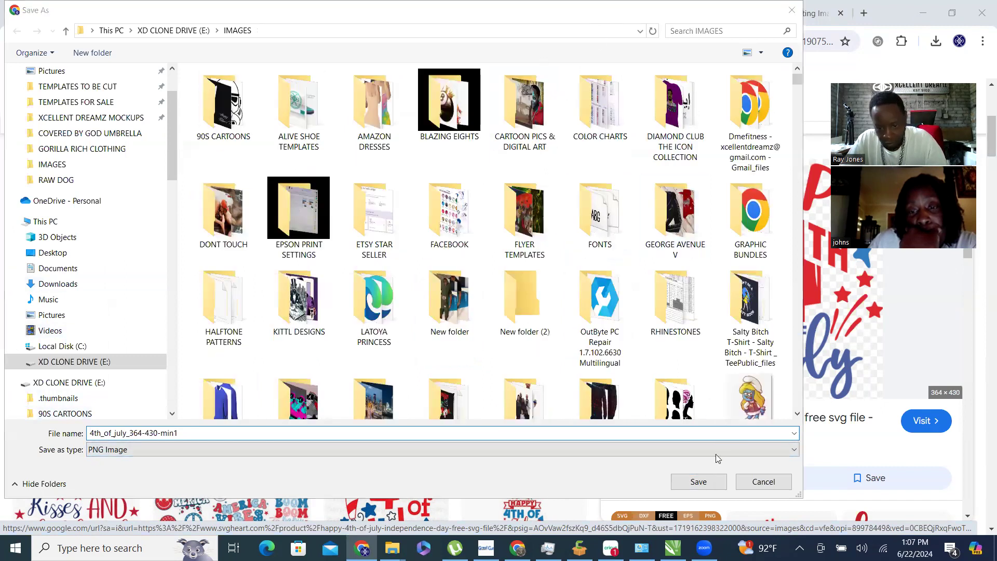
key("Return")
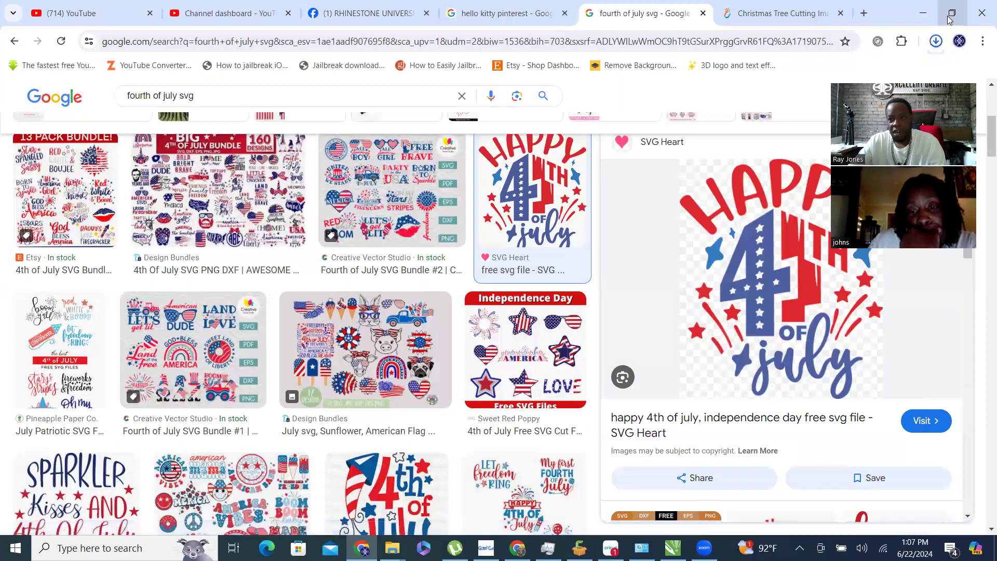
Shrink the browser window, move it so part of CorelDRAW's canvas is exposed, and switch to CorelDRAW.
left_click(951, 19)
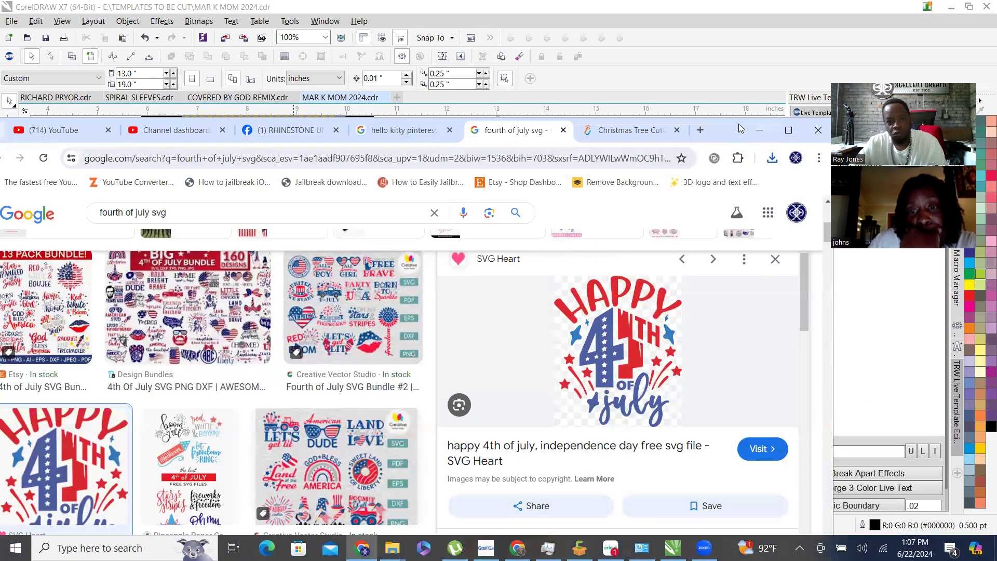
left_click_drag(739, 124, 901, 6)
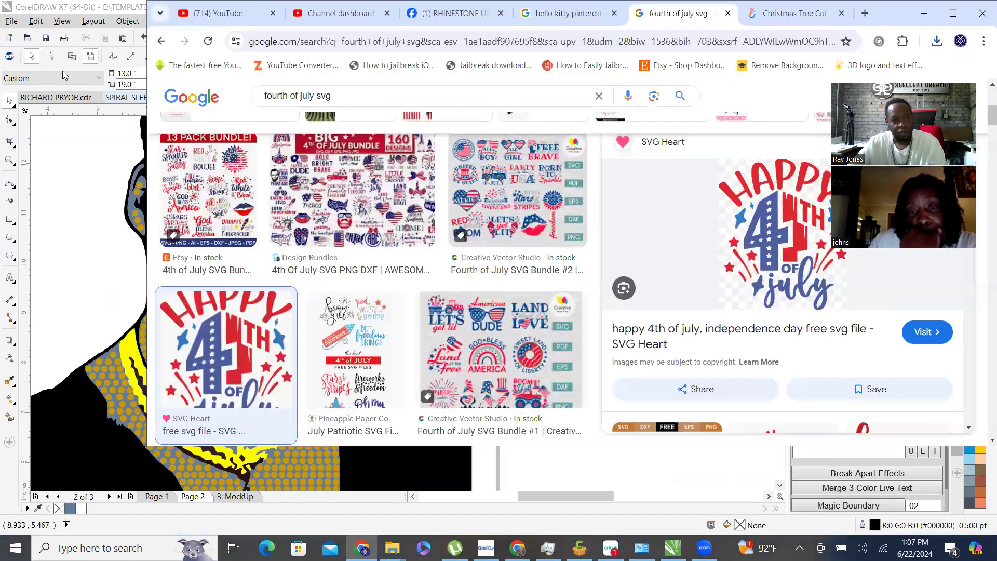
left_click(39, 6)
Create a new blank document alongside the open portrait file.
scroll(389, 305, "down", 10)
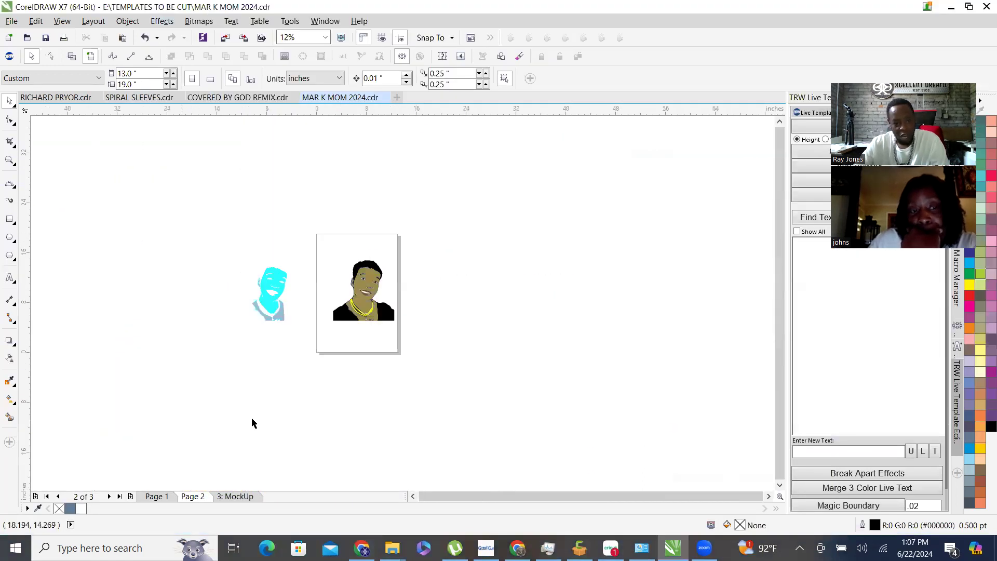
scroll(400, 270, "up", 2)
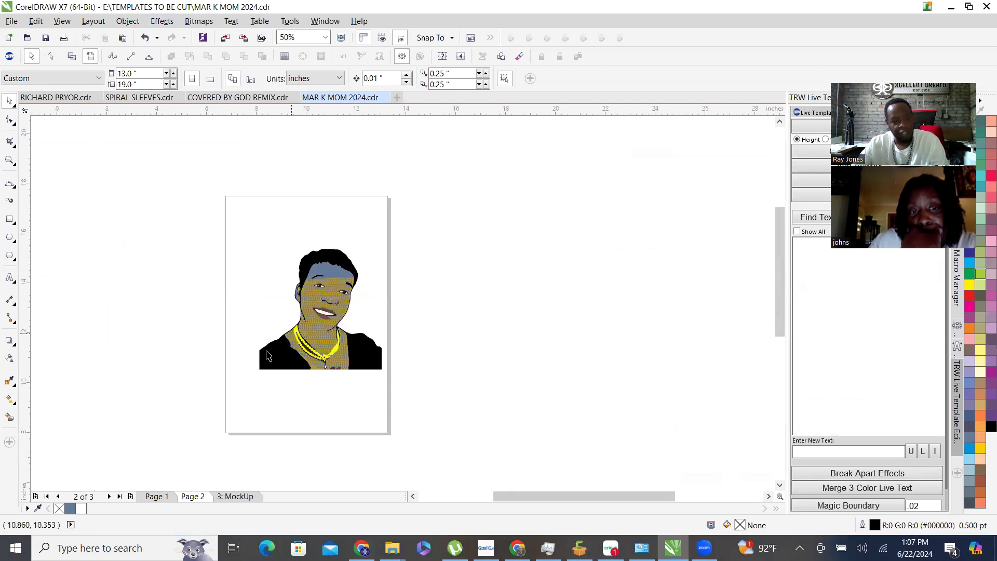
scroll(398, 234, "up", 2)
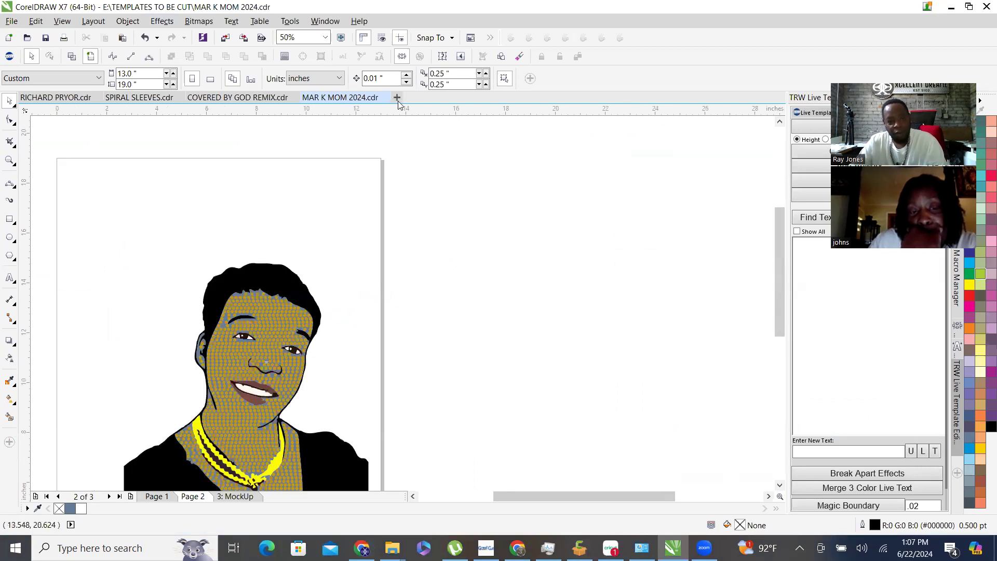
key("ctrl+n")
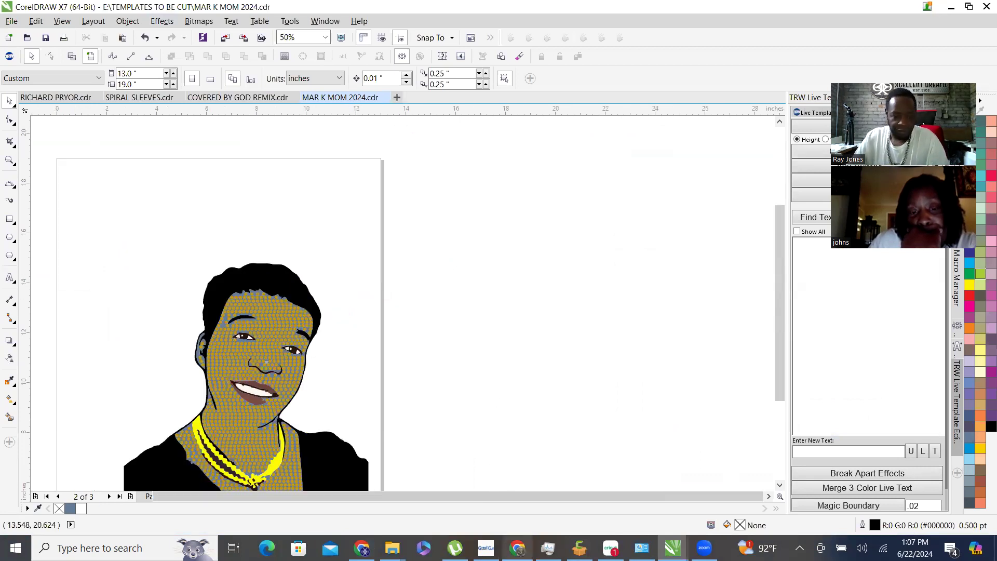
left_click(518, 548)
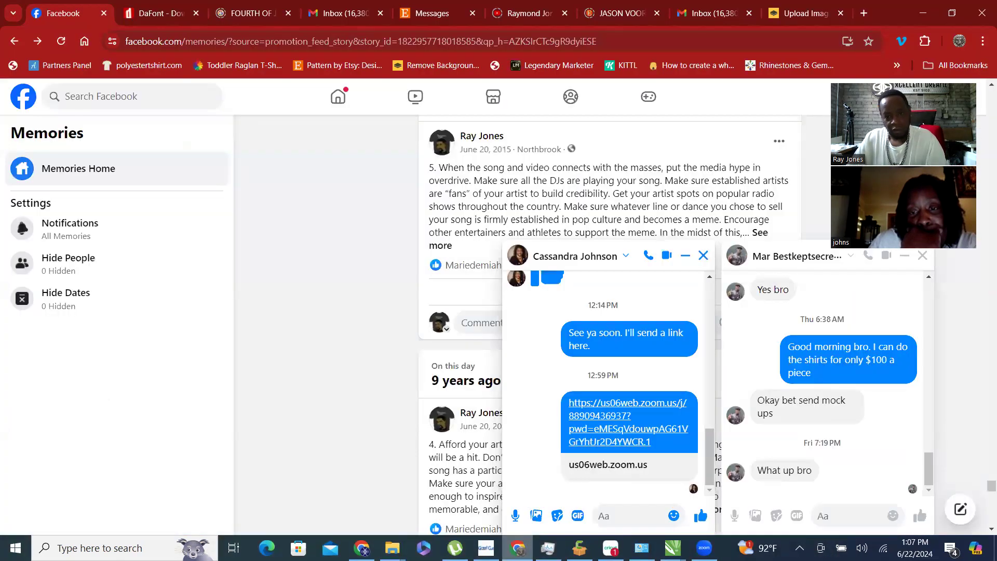
left_click(518, 548)
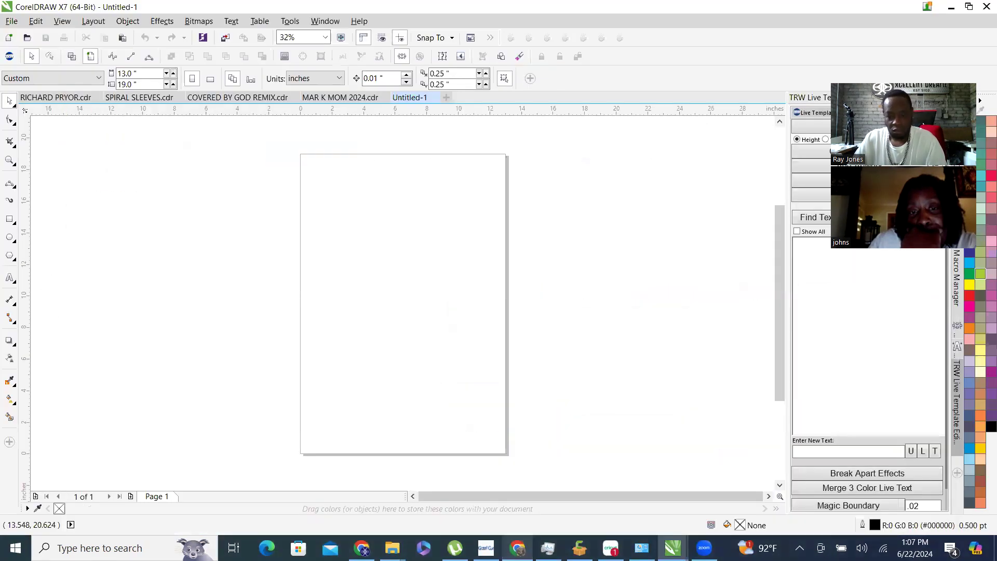
Switch to the browser, bring the downloaded 4th_of_july image into the new CorelDRAW document beside the page, and minimize the browser.
left_click(362, 548)
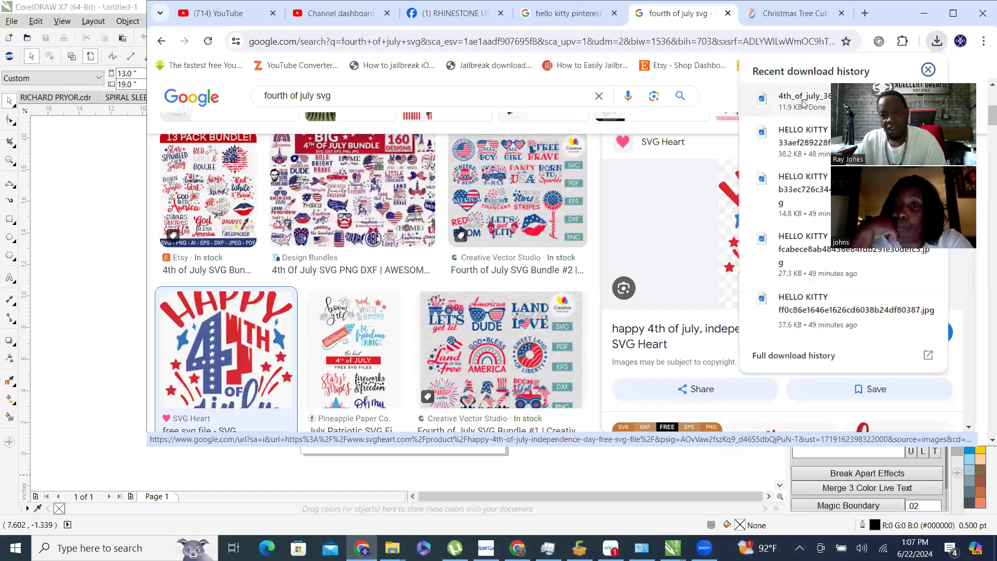
left_click_drag(808, 100, 101, 254)
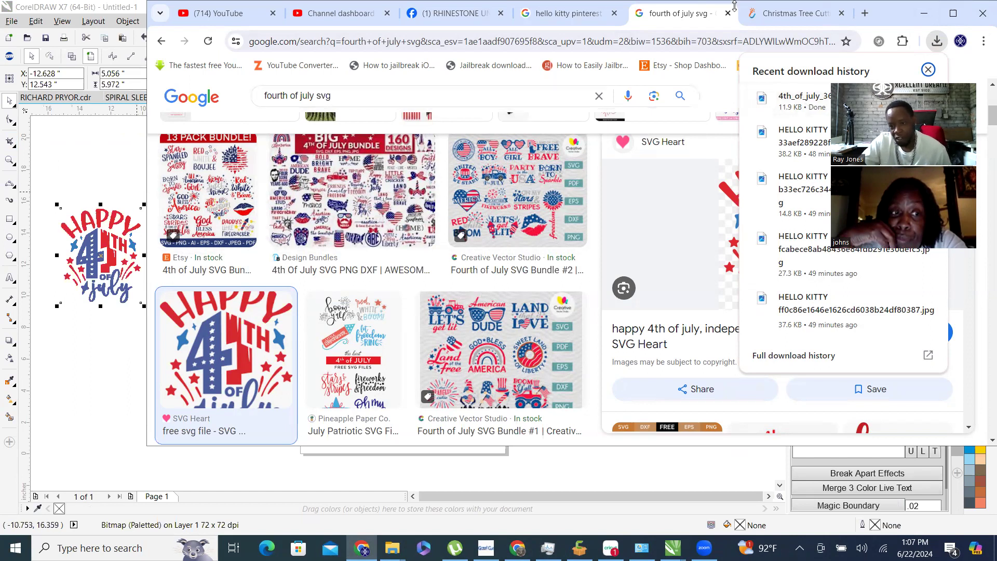
left_click(925, 14)
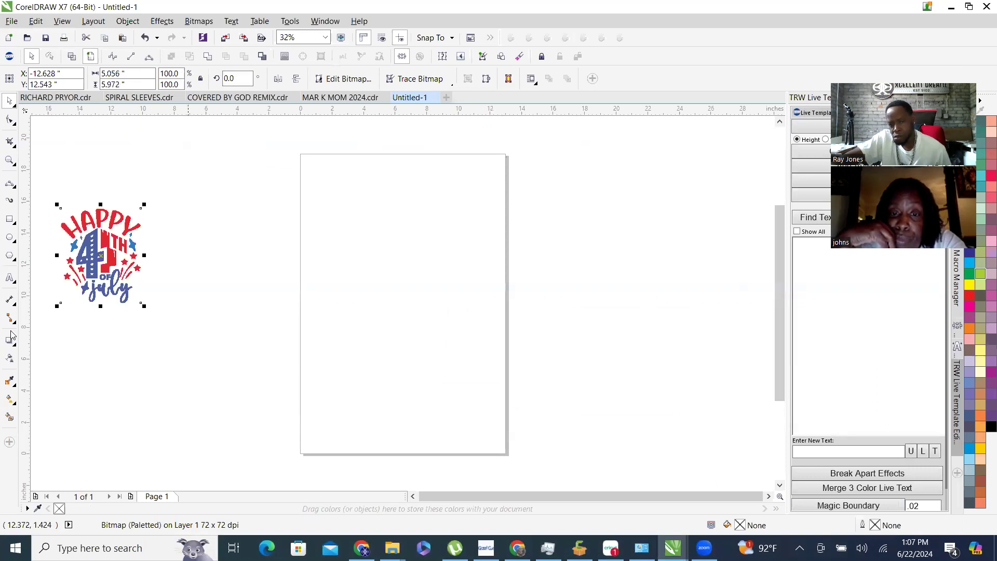
Move the Happy 4th of July image to the page's lower-left corner and enlarge it proportionally to about 9.28 by 10.96 inches.
left_click_drag(110, 243, 356, 387)
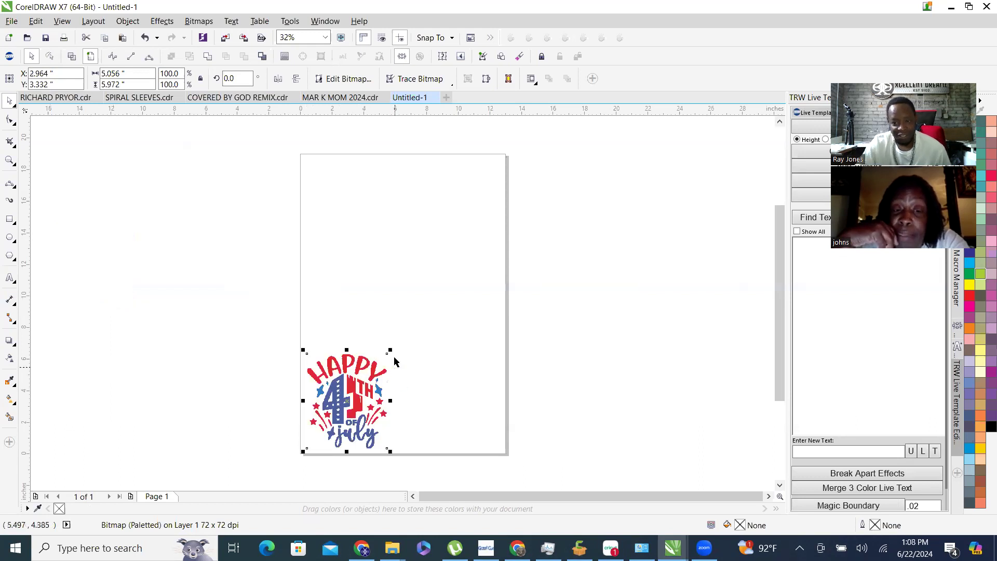
scroll(368, 378, "down", 2)
scroll(382, 385, "up", 2)
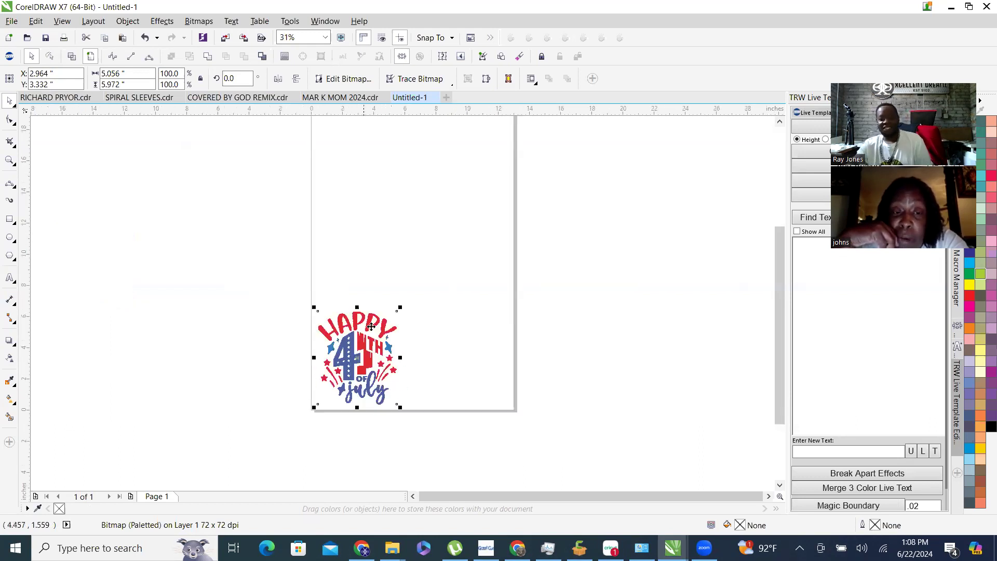
scroll(372, 327, "up", 2)
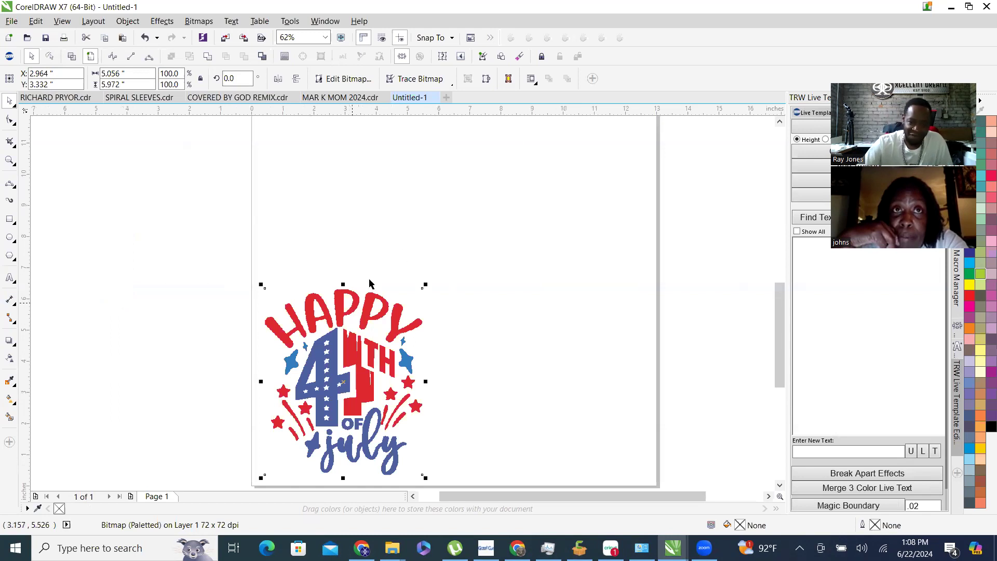
left_click_drag(425, 284, 587, 129)
scroll(340, 291, "down", 2)
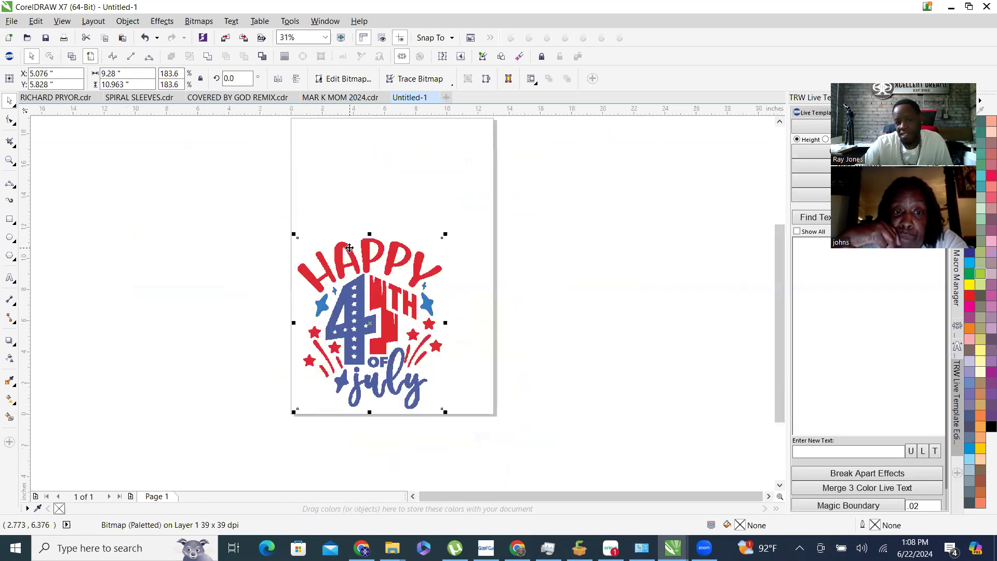
Move the enlarged 4th of July image to about the middle of the page.
scroll(357, 191, "up", 2)
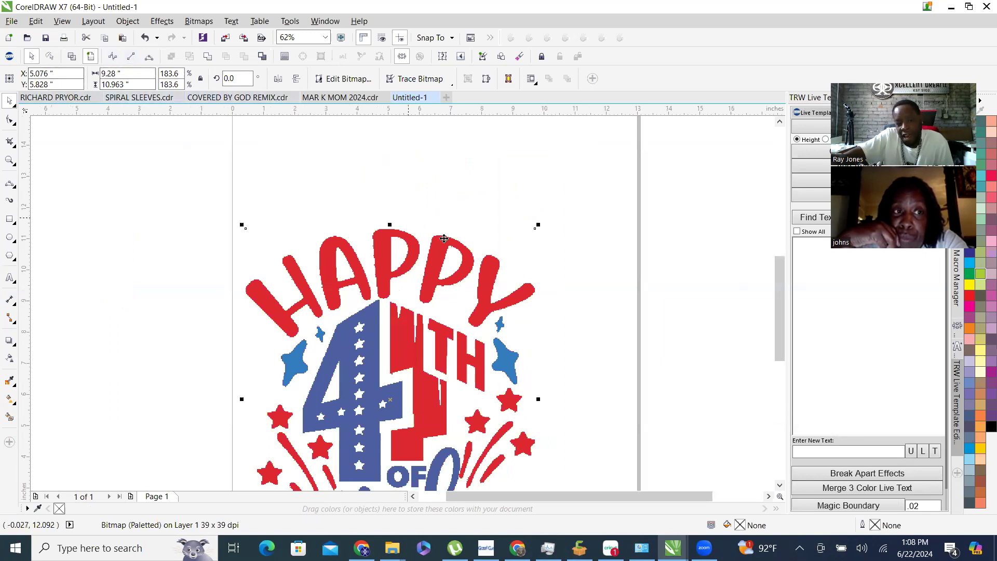
left_click(307, 187)
scroll(312, 229, "down", 4)
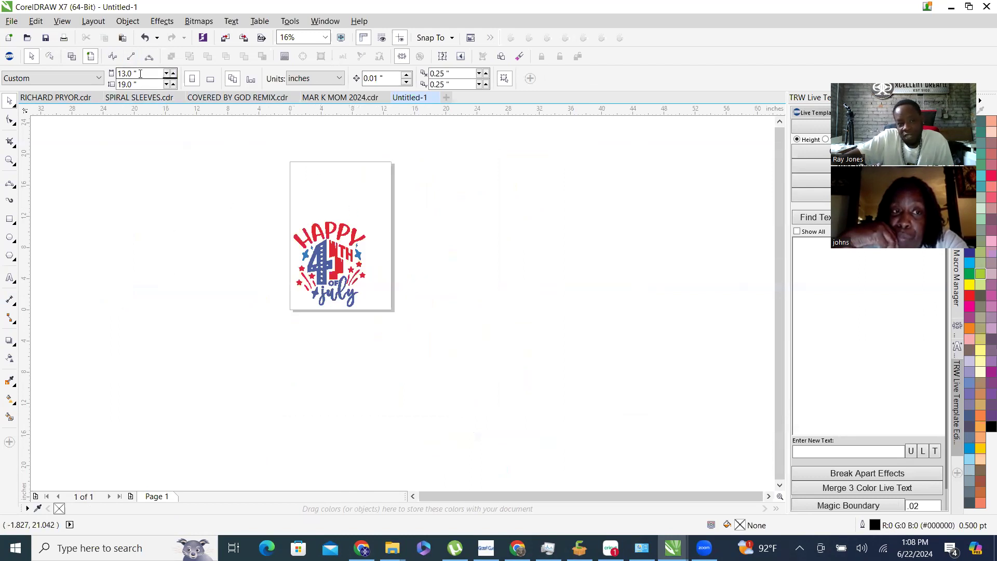
scroll(306, 152, "up", 2)
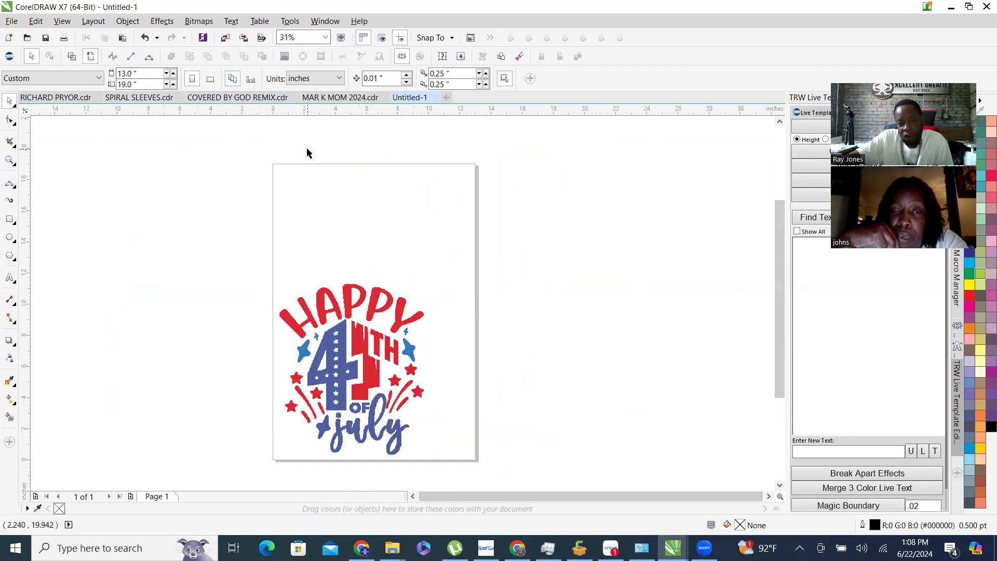
left_click(365, 374)
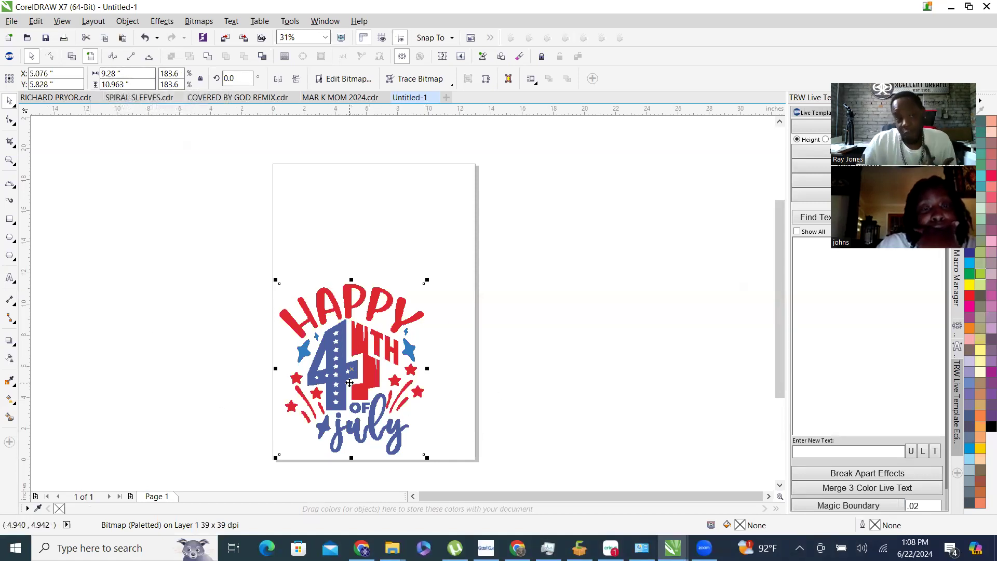
left_click_drag(369, 345, 392, 265)
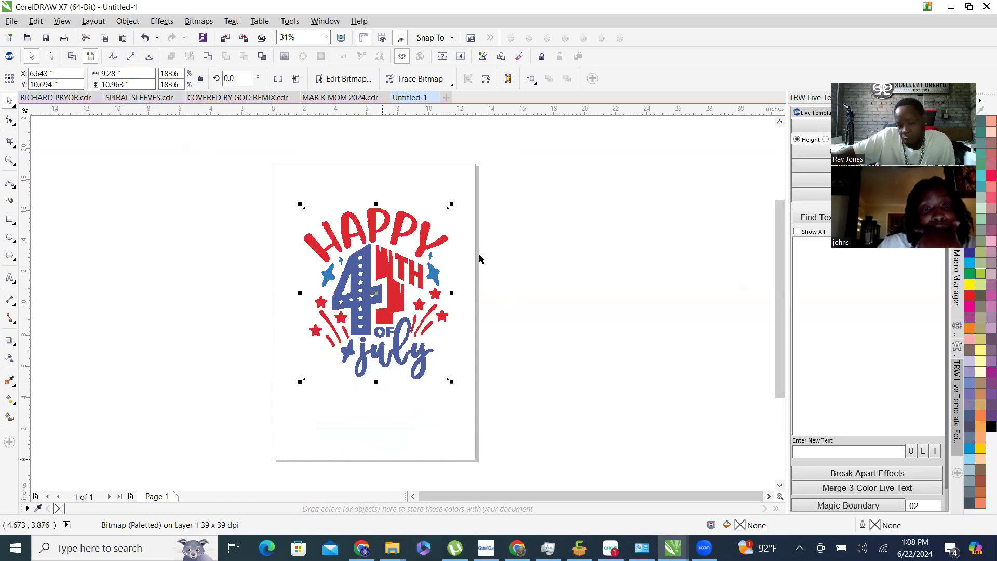
Convert the 4th of July bitmap to vectors with a Clipart outline trace, deleting the original image and removing the background.
right_click(368, 270)
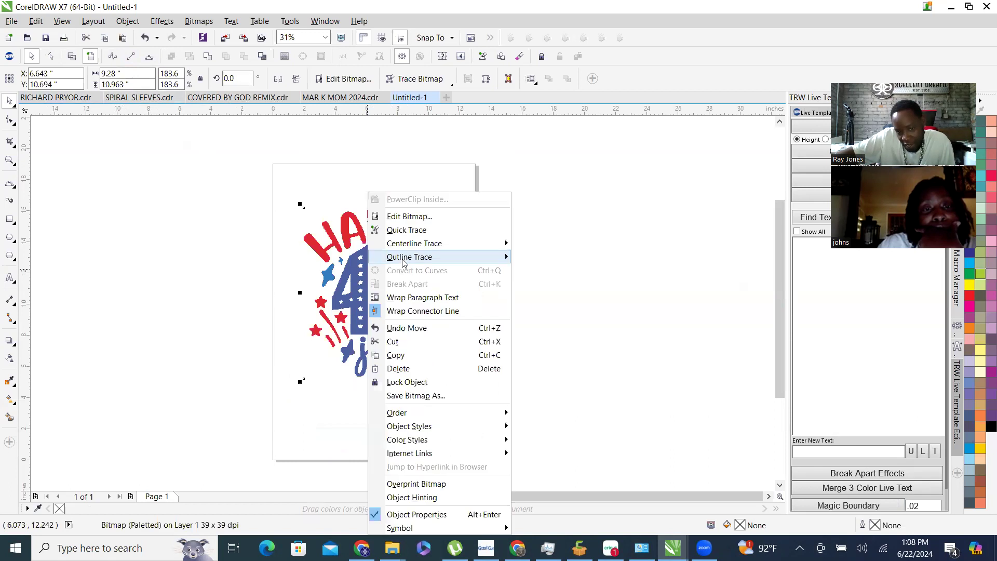
mouse_move(413, 262)
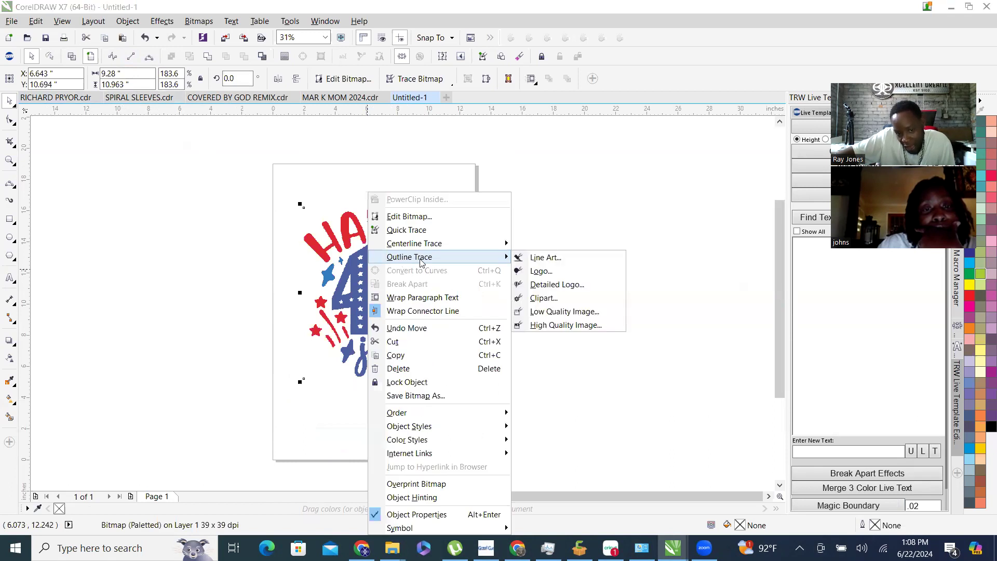
left_click(575, 304)
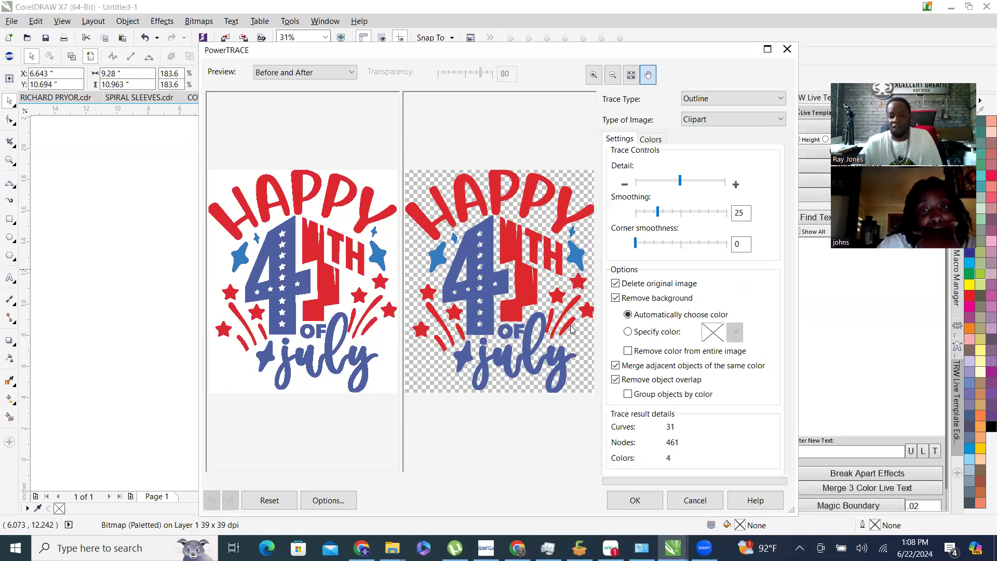
key("Return")
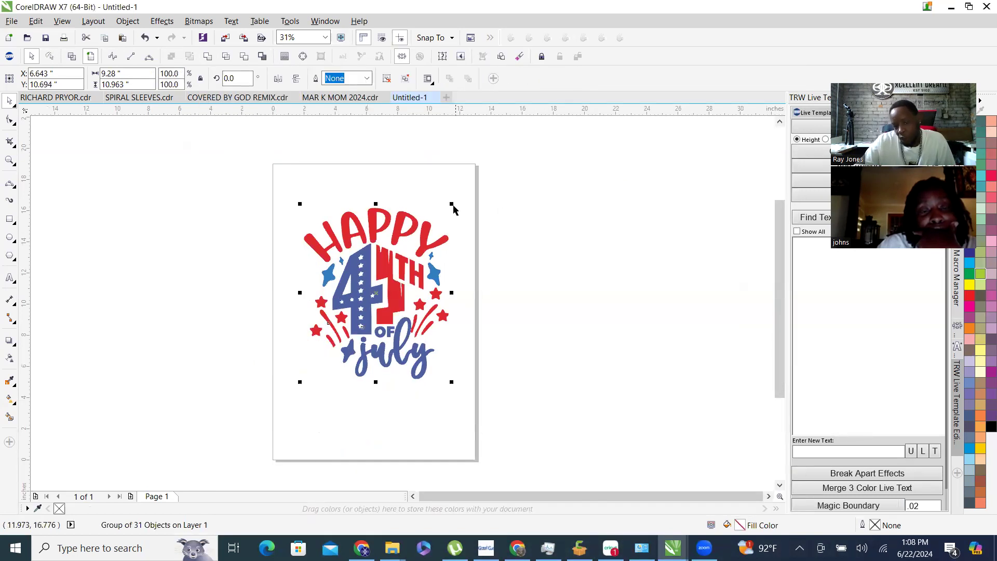
Ungroup all objects of the traced 4th of July design, deselect them and inspect the artwork up close.
right_click(383, 270)
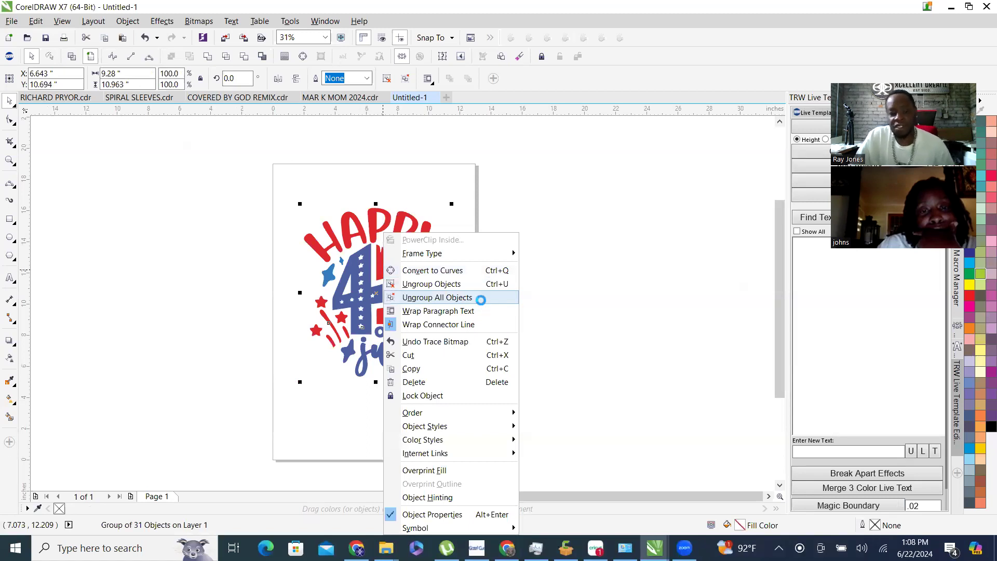
left_click(437, 298)
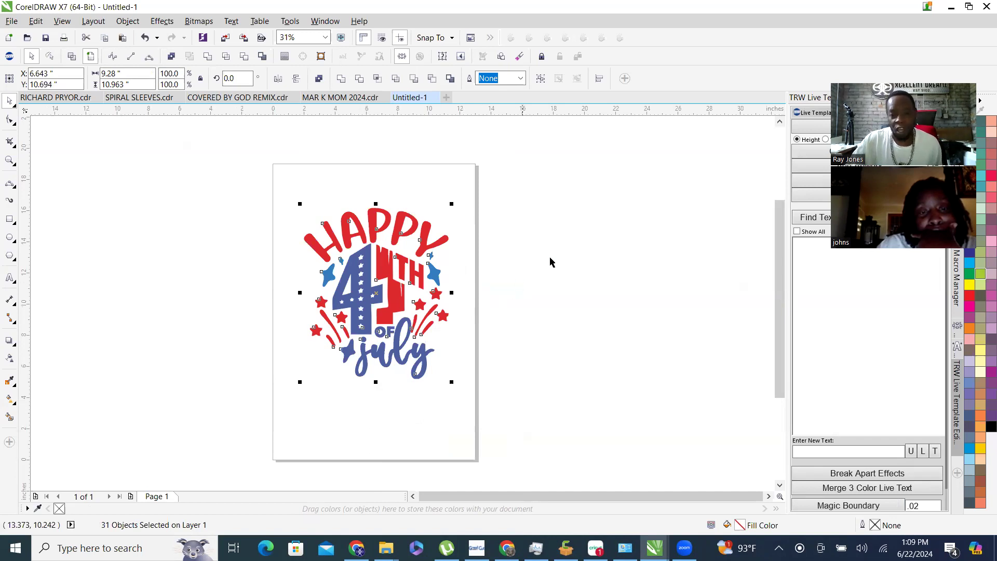
left_click(554, 295)
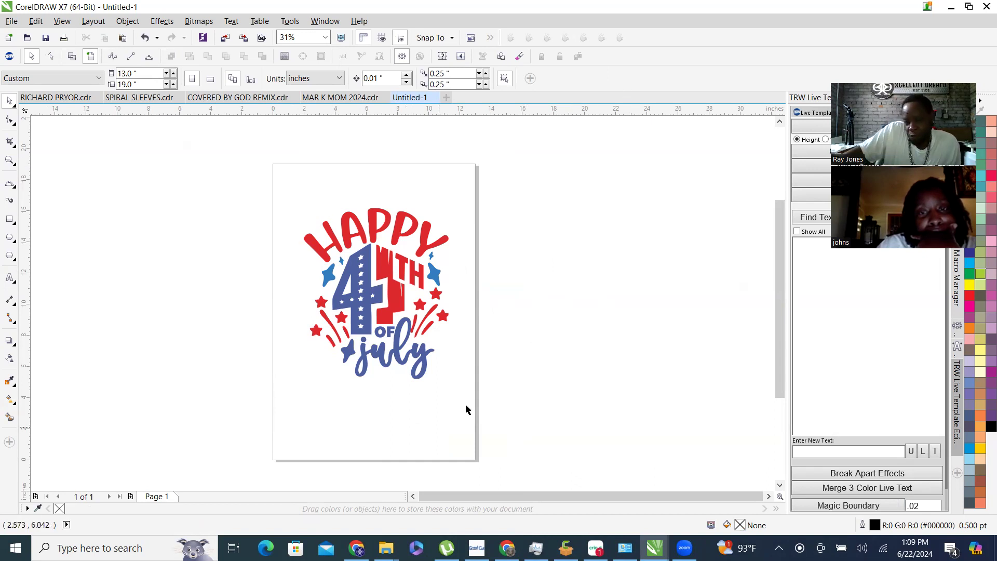
scroll(385, 244, "up", 1)
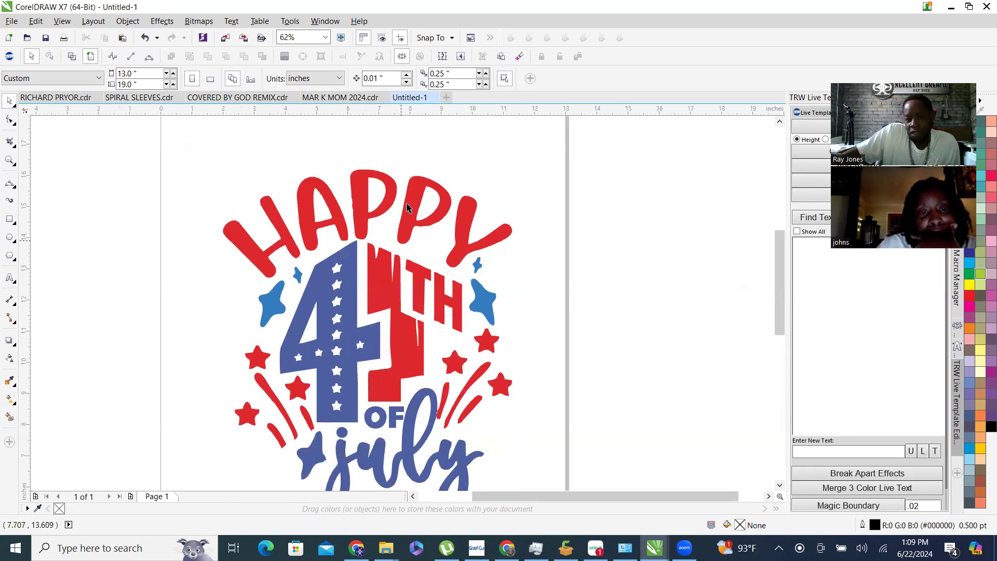
Display the traced 4th of July design as wireframe outlines and select all its objects to examine the separate curves.
scroll(407, 195, "down", 1)
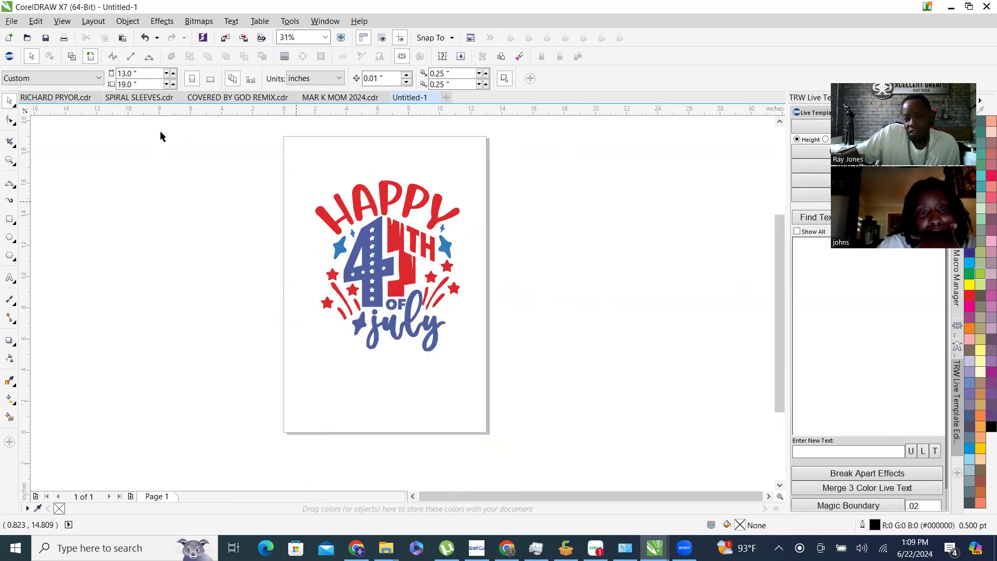
left_click(72, 57)
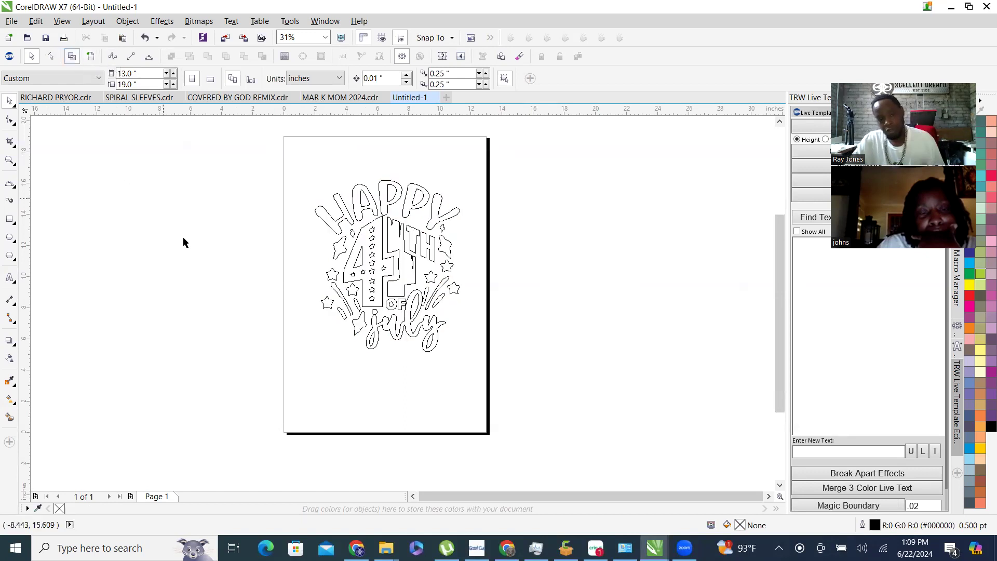
scroll(378, 187, "up", 1)
scroll(410, 184, "down", 1)
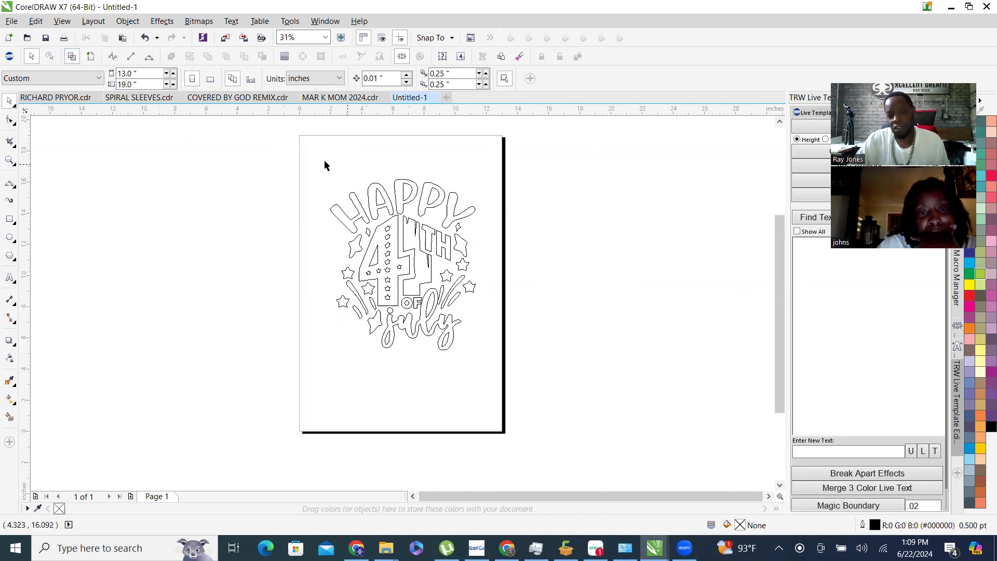
left_click_drag(322, 161, 487, 366)
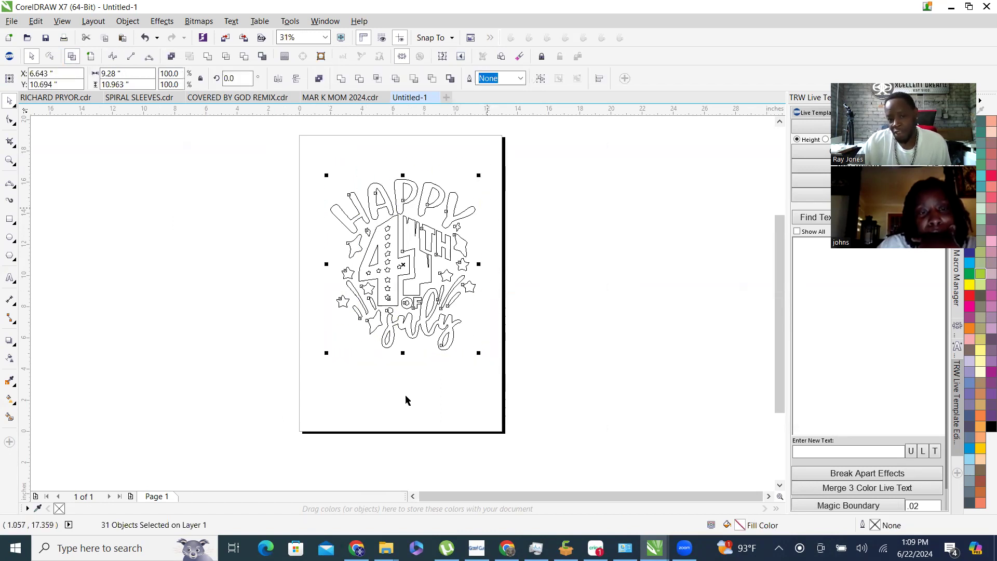
scroll(551, 221, "up", 2)
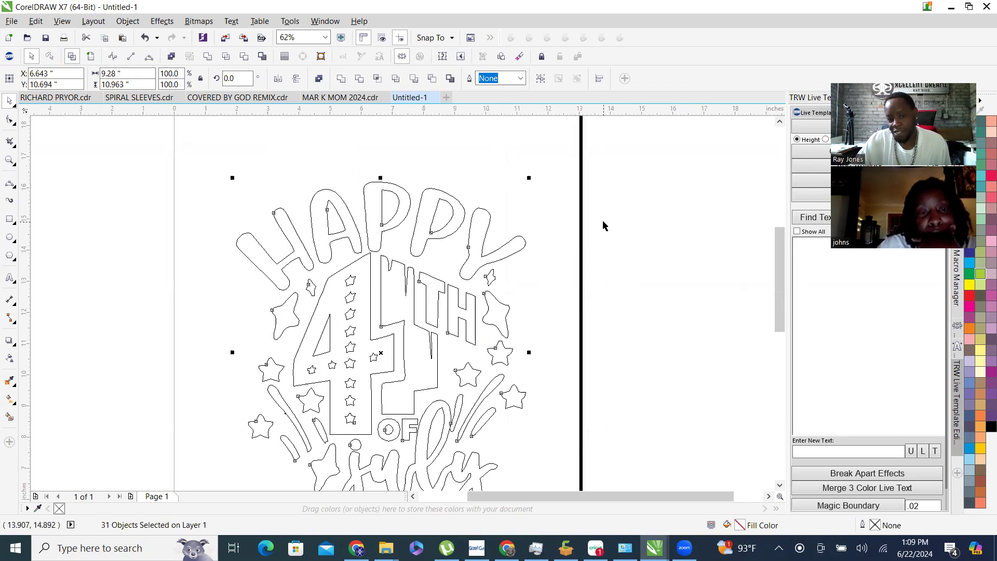
scroll(410, 233, "down", 2)
left_click(410, 233)
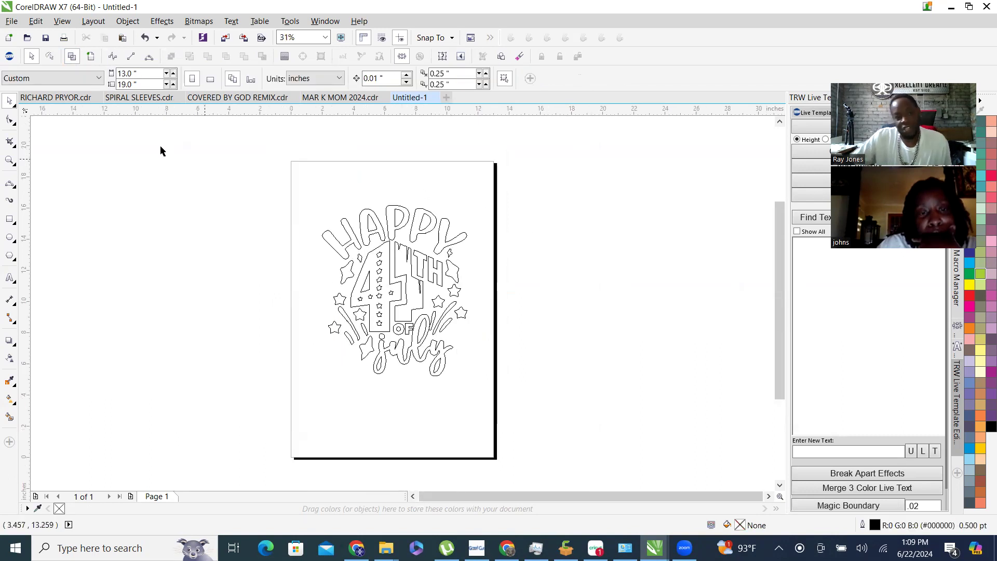
Return to the full-color view and examine the traced design, including the first P of HAPPY as a single curve.
left_click(91, 58)
scroll(512, 279, "up", 2)
scroll(521, 289, "down", 2)
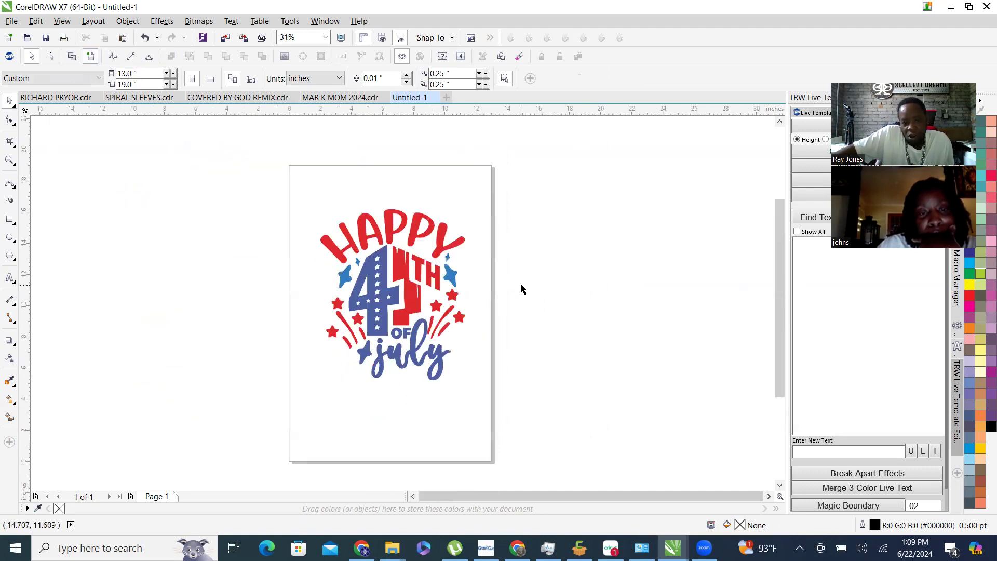
left_click(392, 228)
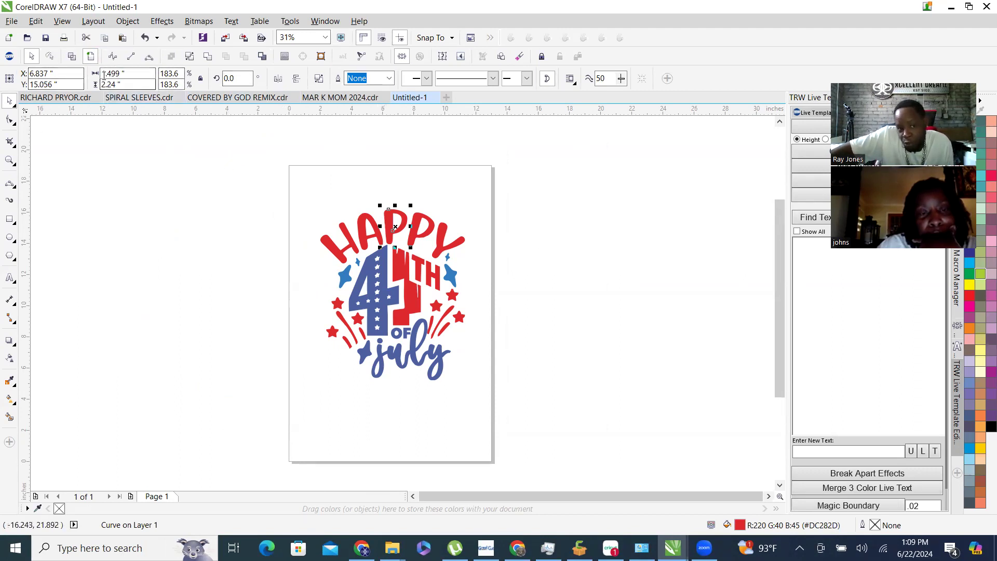
scroll(397, 251, "up", 3)
scroll(397, 251, "down", 3)
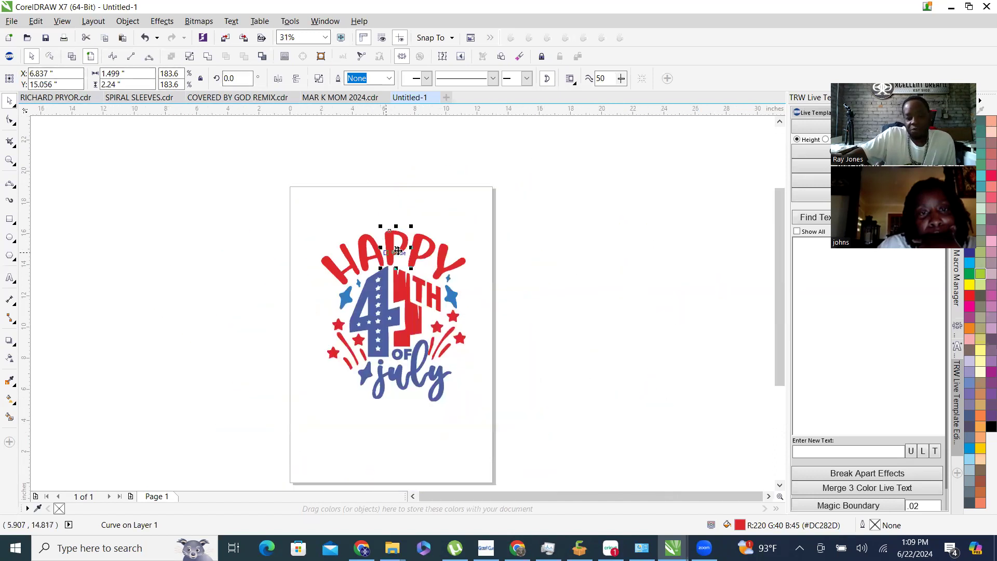
left_click(482, 260)
scroll(482, 260, "up", 1)
scroll(441, 241, "down", 1)
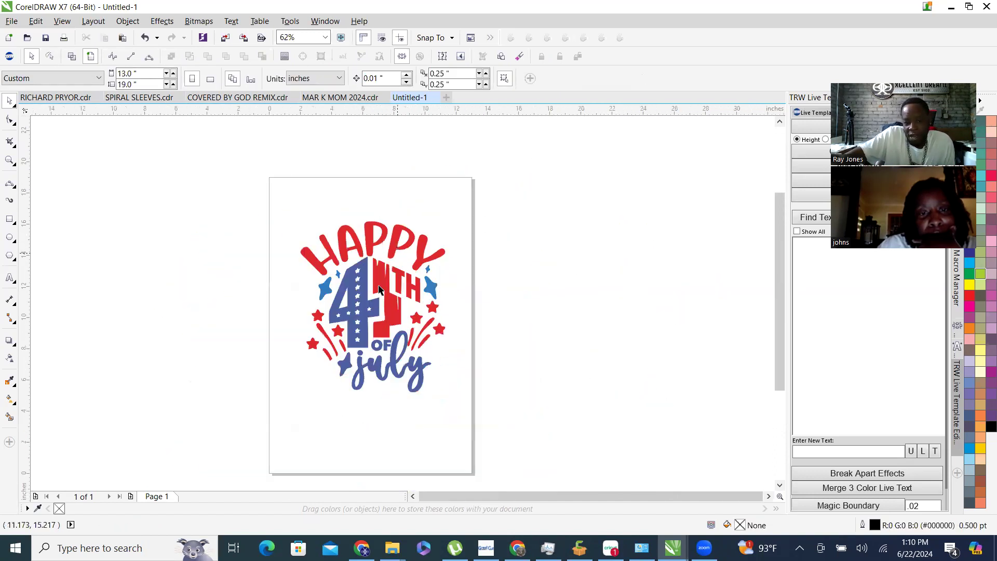
scroll(331, 279, "up", 1)
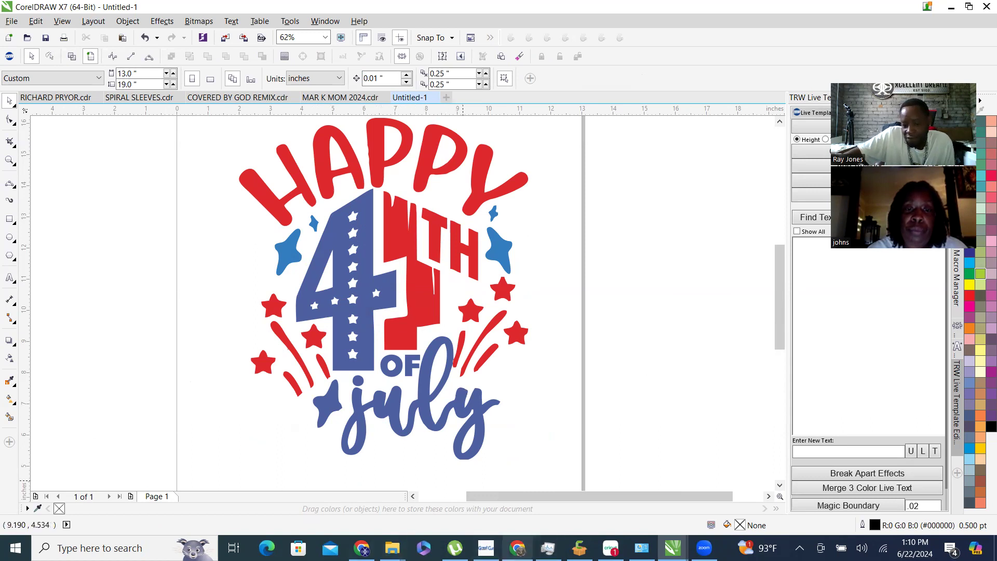
Switch to Chrome to check the recent download history for the saved 4th of July image, and return to CorelDRAW.
left_click(517, 548)
left_click(517, 548)
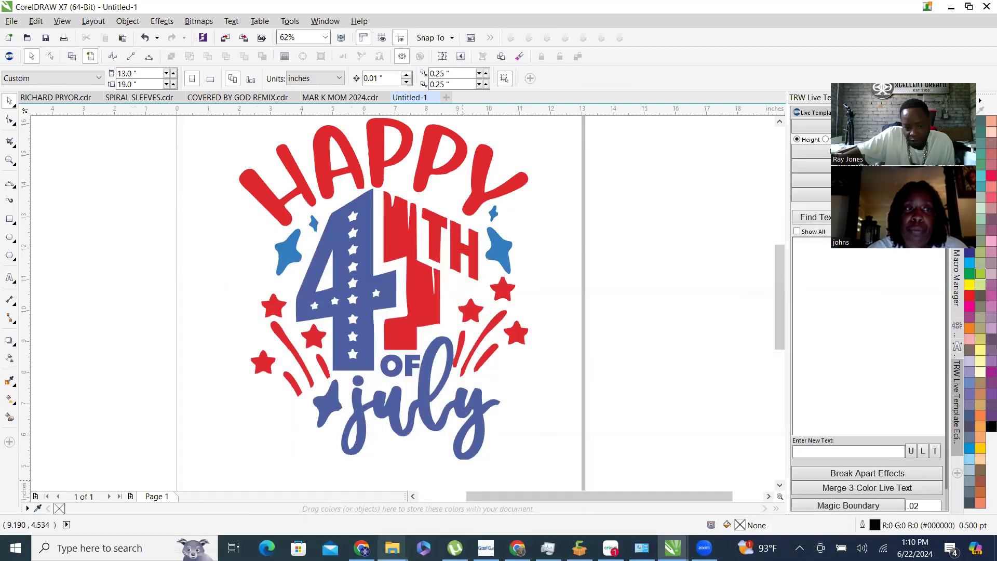
left_click(363, 548)
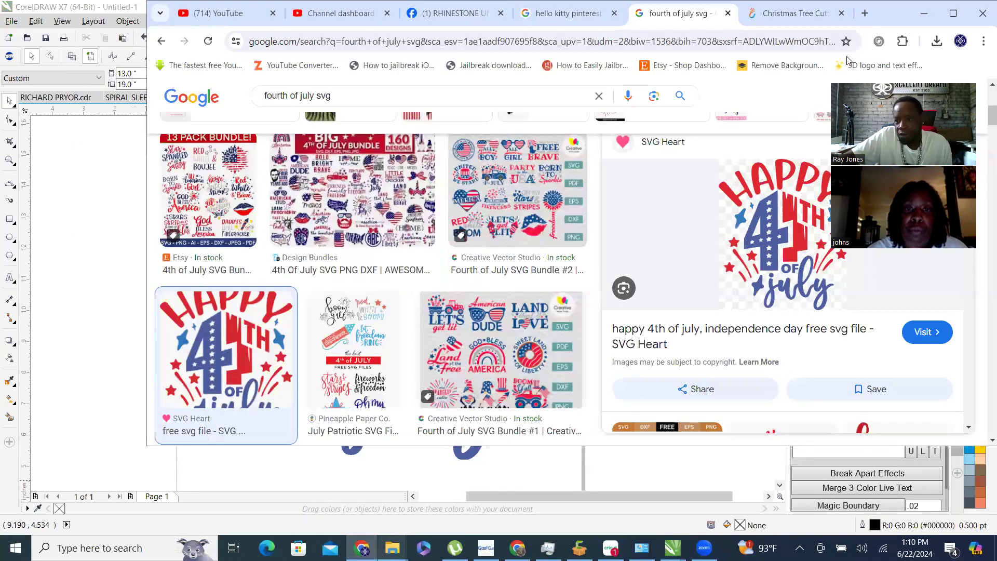
left_click(937, 40)
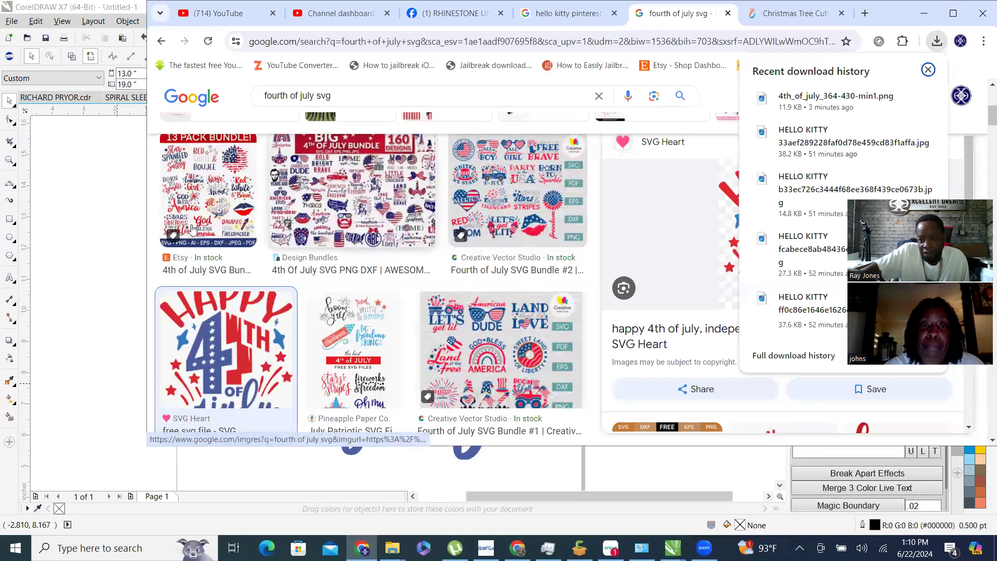
left_click(127, 227)
Examine the traced lettering and stars up close and as a whole, comparing the wireframe outlines with the full-color artwork.
scroll(351, 188, "up", 6)
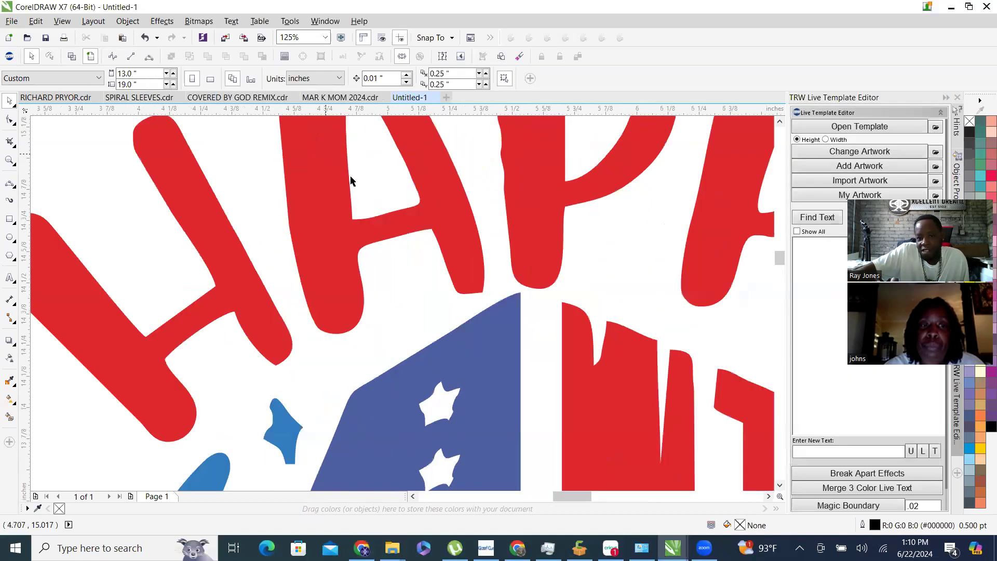
scroll(379, 223, "down", 3)
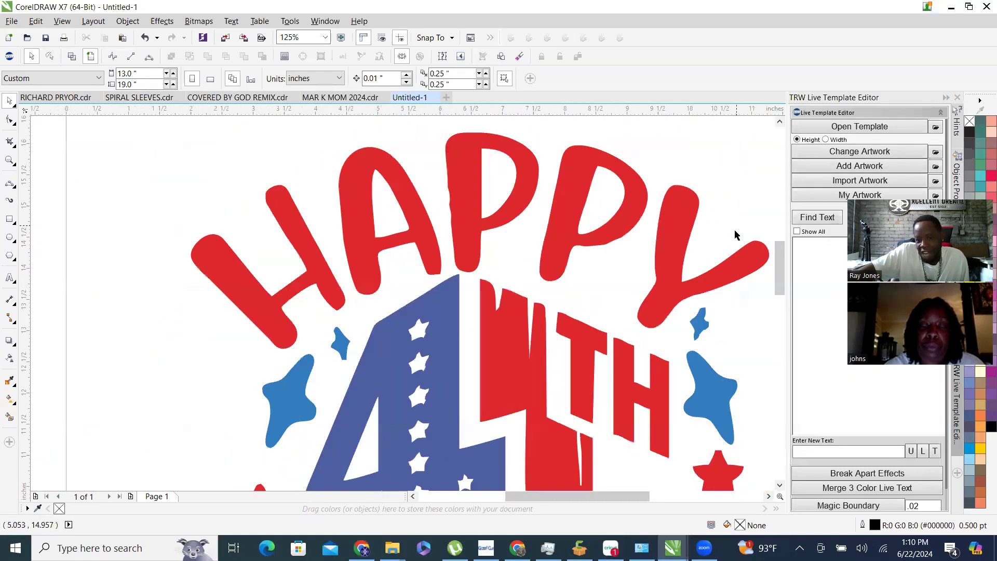
scroll(120, 177, "down", 3)
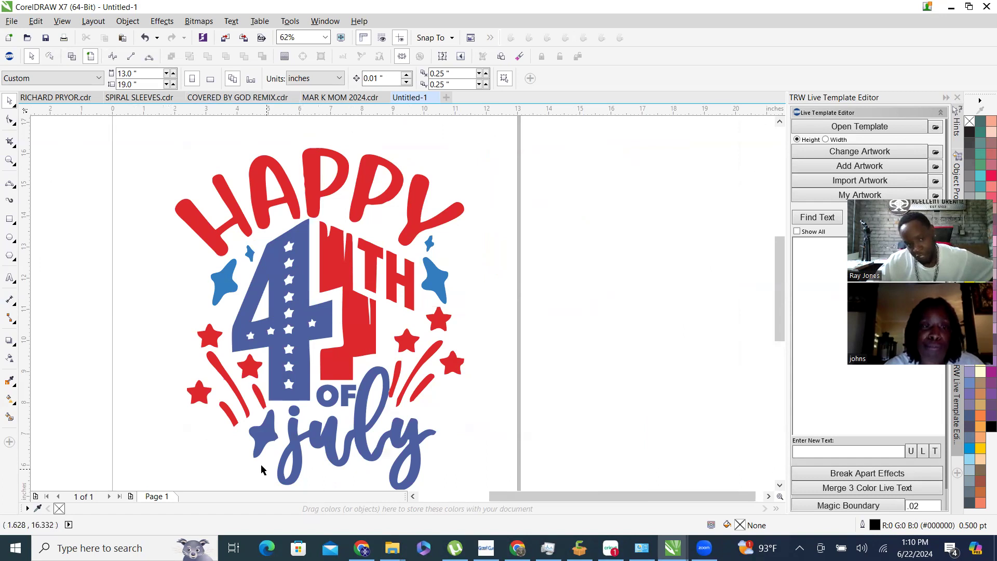
left_click(72, 56)
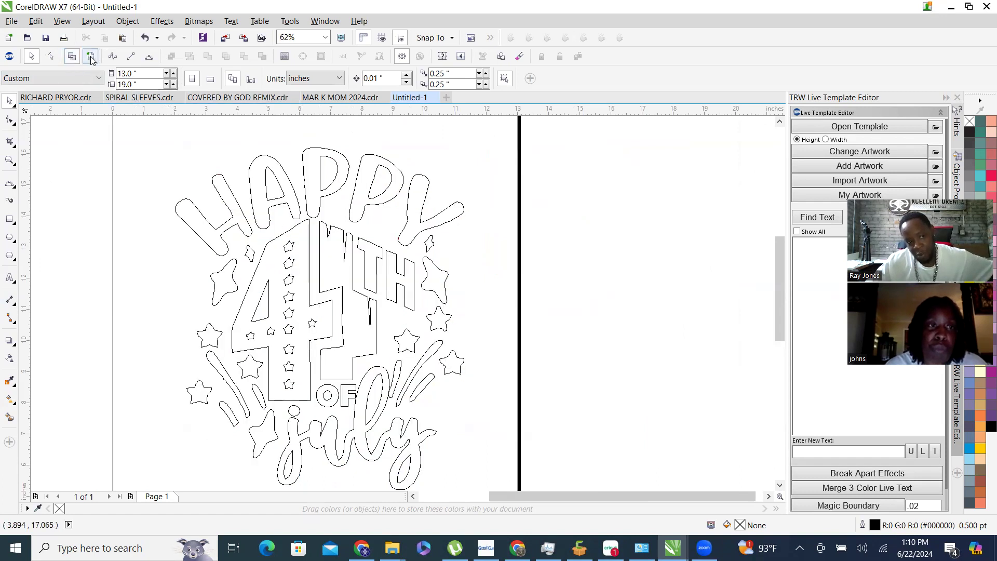
left_click(90, 58)
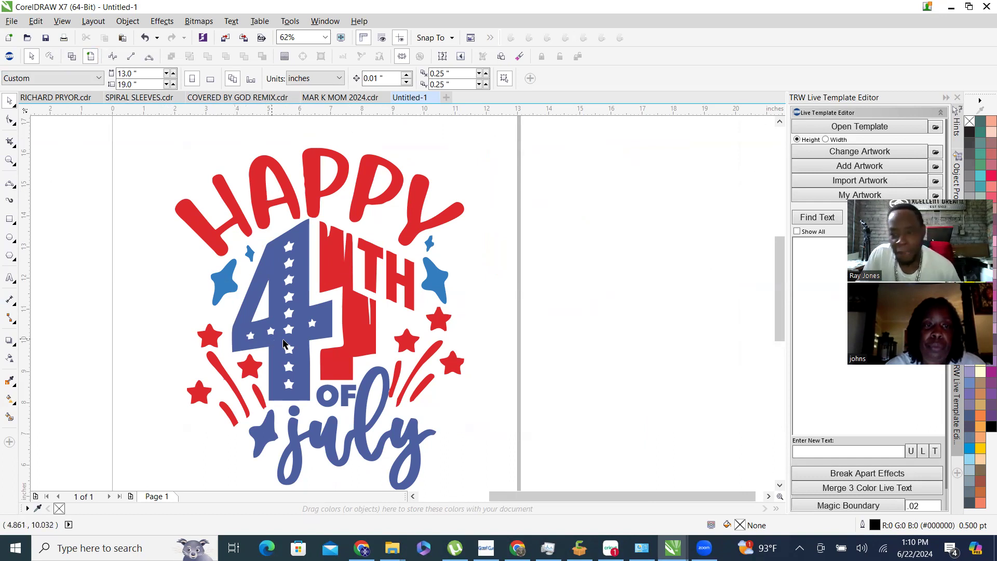
scroll(299, 251, "up", 4)
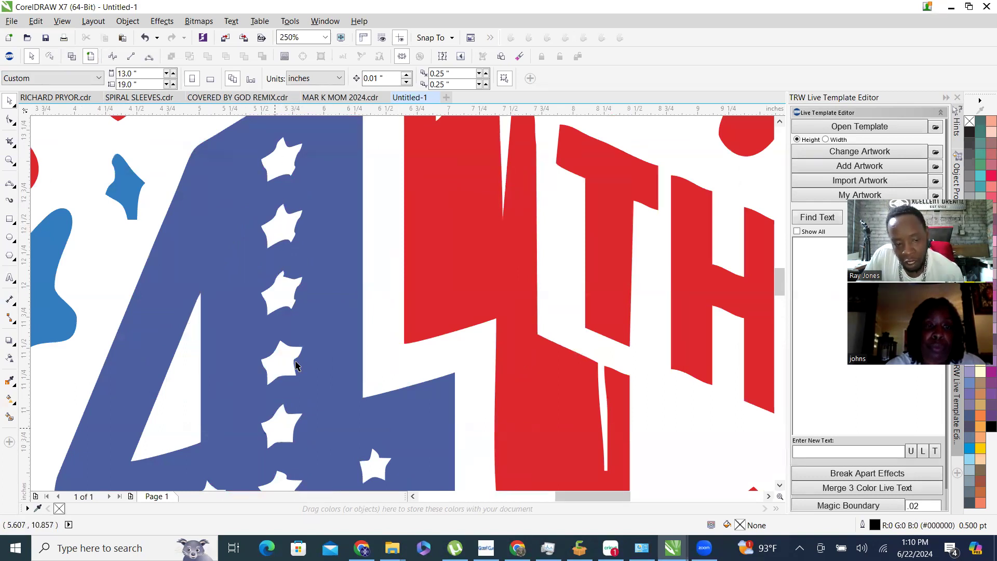
scroll(308, 251, "down", 4)
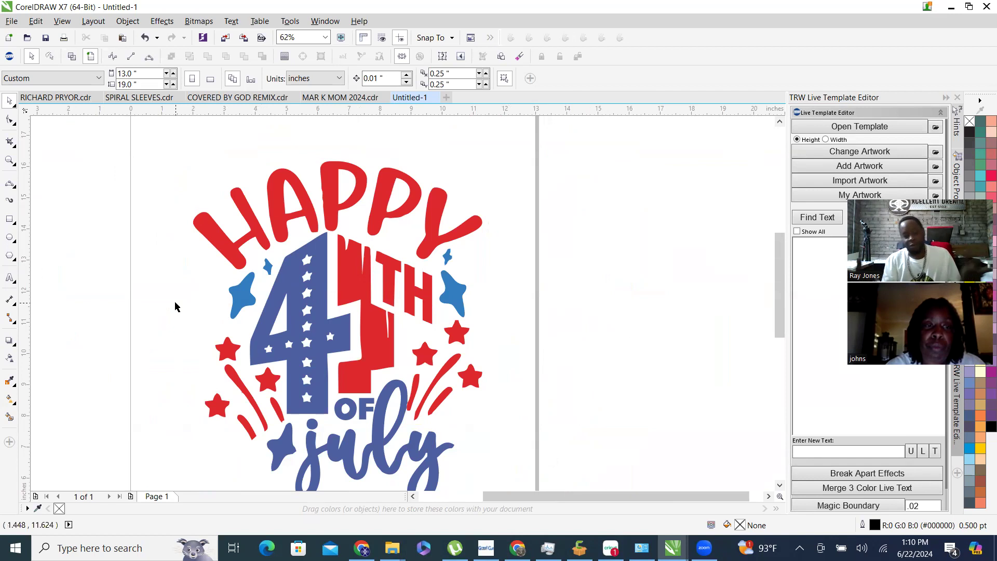
scroll(447, 280, "down", 3)
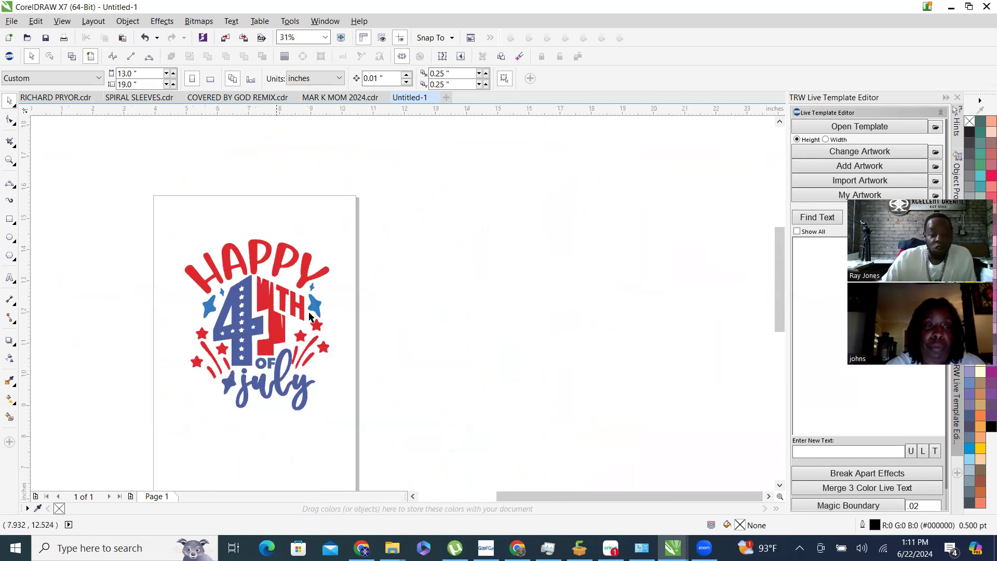
scroll(337, 352, "up", 2)
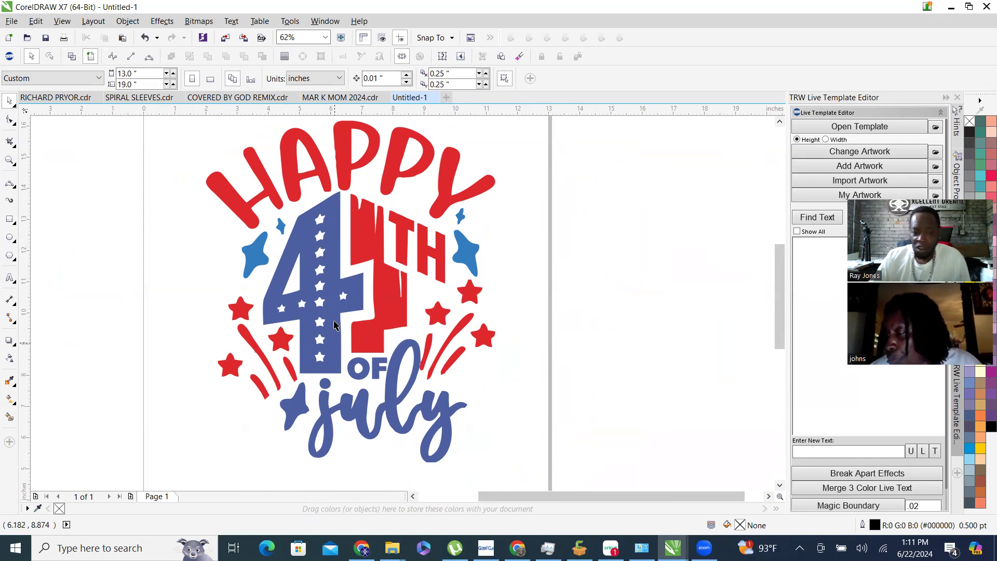
Select the four light blue star shapes on both sides of the 4TH together.
left_click(247, 265)
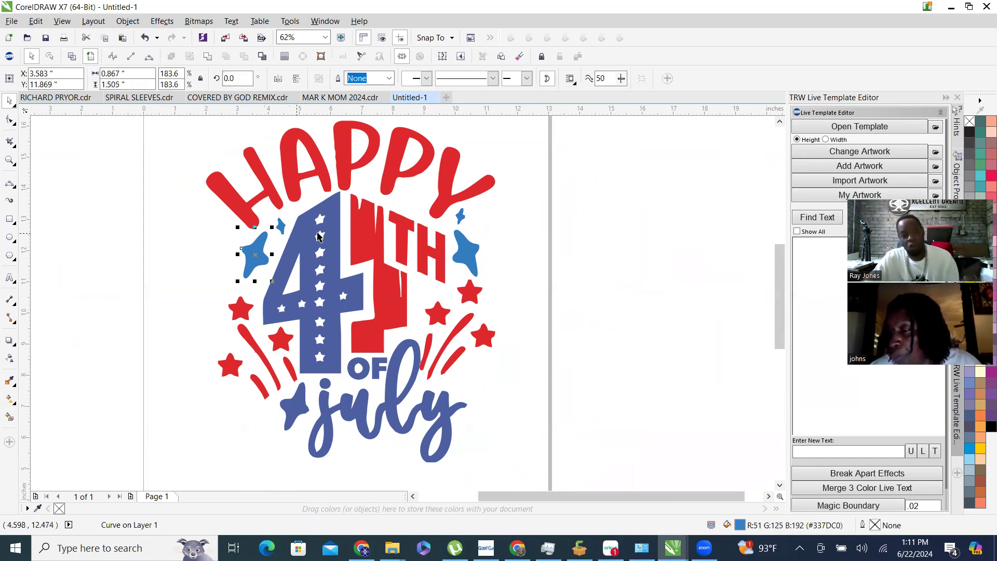
scroll(400, 220, "up", 2)
left_click(164, 233)
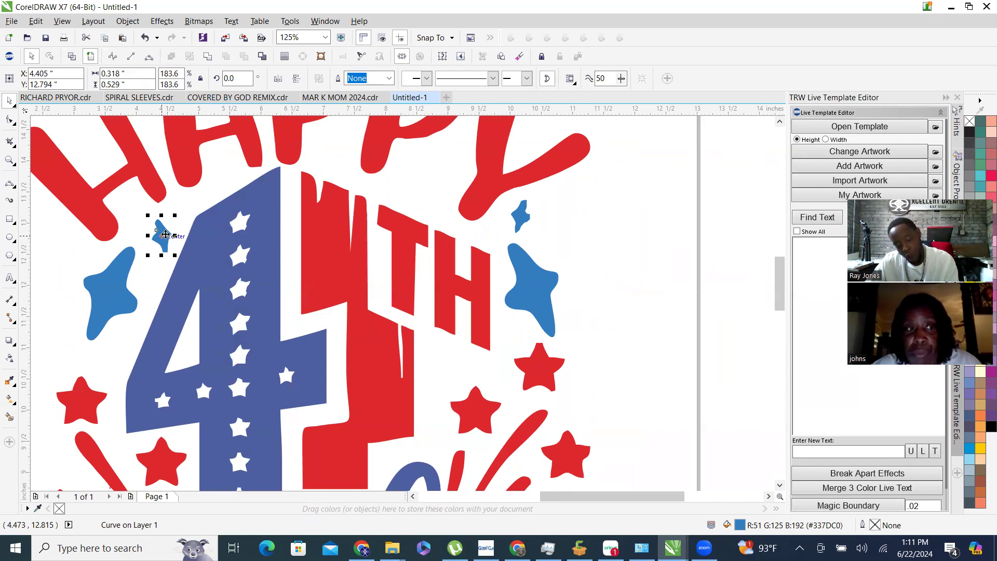
left_click(110, 292, "shift")
left_click(538, 285, "shift")
left_click(518, 215, "shift")
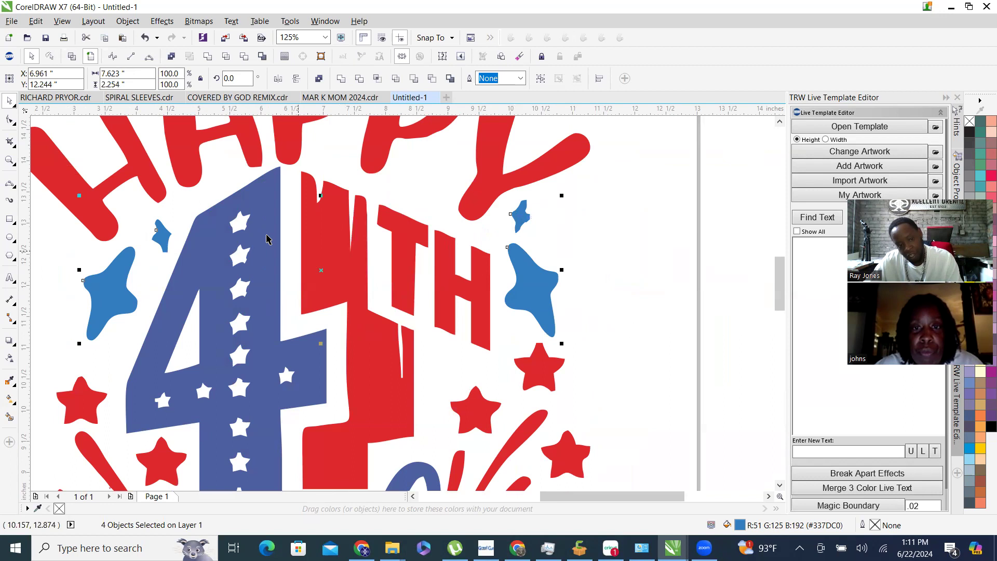
Add the blue 4, the letters O and F, the july lettering and the dark blue star beside it to the selection.
scroll(305, 208, "down", 2)
left_click(281, 244, "shift")
scroll(322, 279, "up", 2)
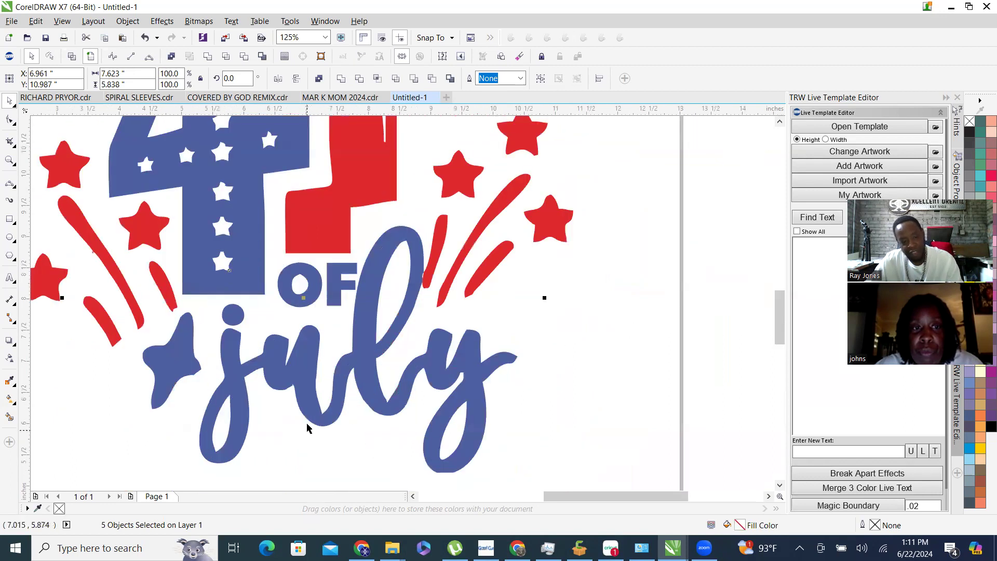
left_click(318, 280, "shift")
left_click(335, 291, "shift")
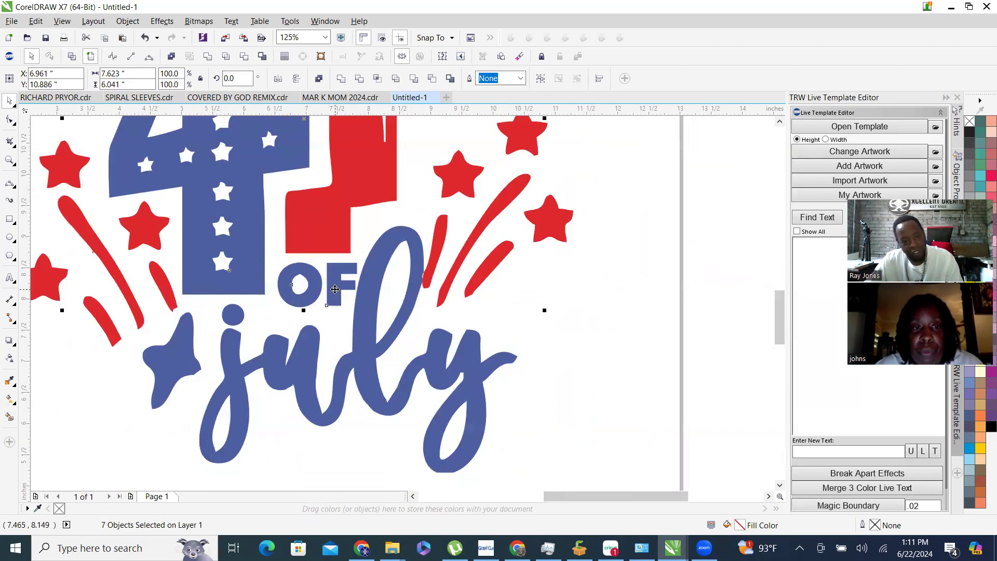
left_click(385, 247, "shift")
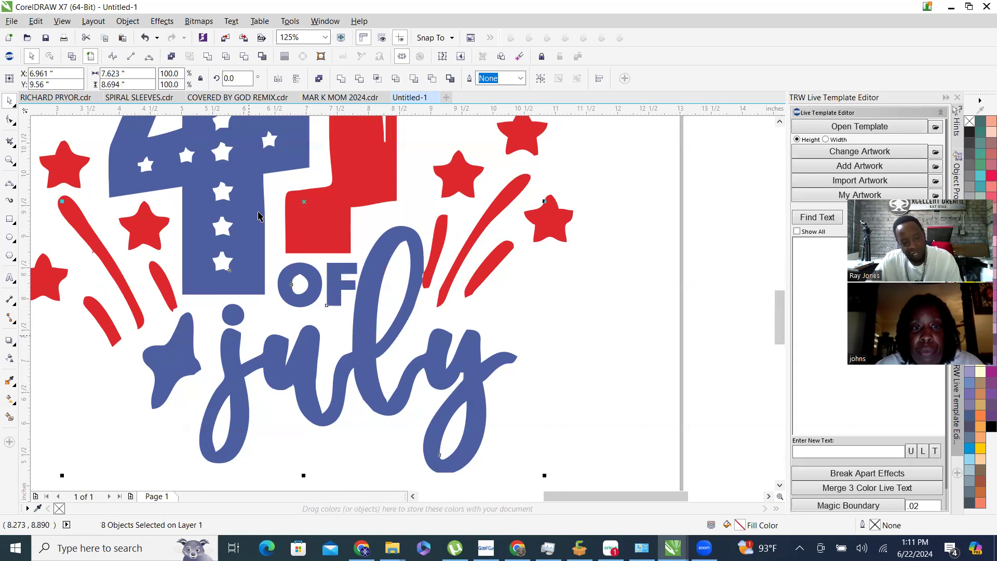
left_click(184, 360, "shift")
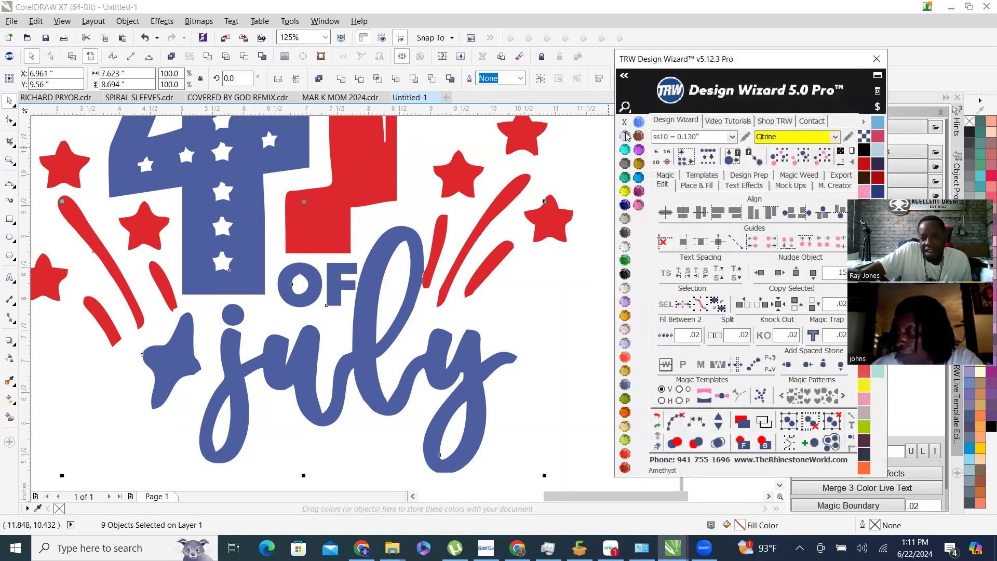
Recolor the selected blue shapes with the Amethyst stone color from TRW Design Wizard.
left_click(625, 136)
scroll(521, 289, "down", 1)
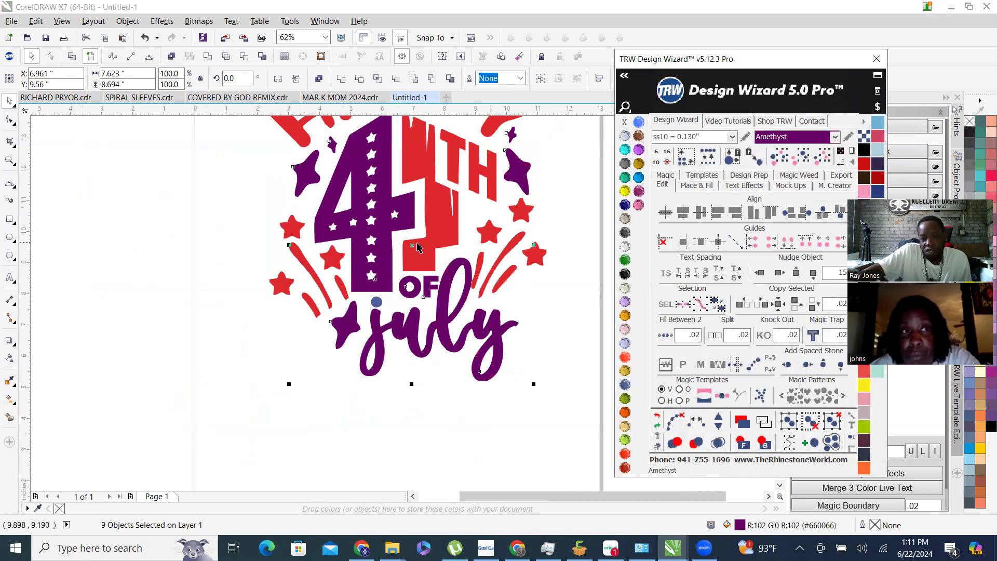
scroll(321, 405, "right", 1)
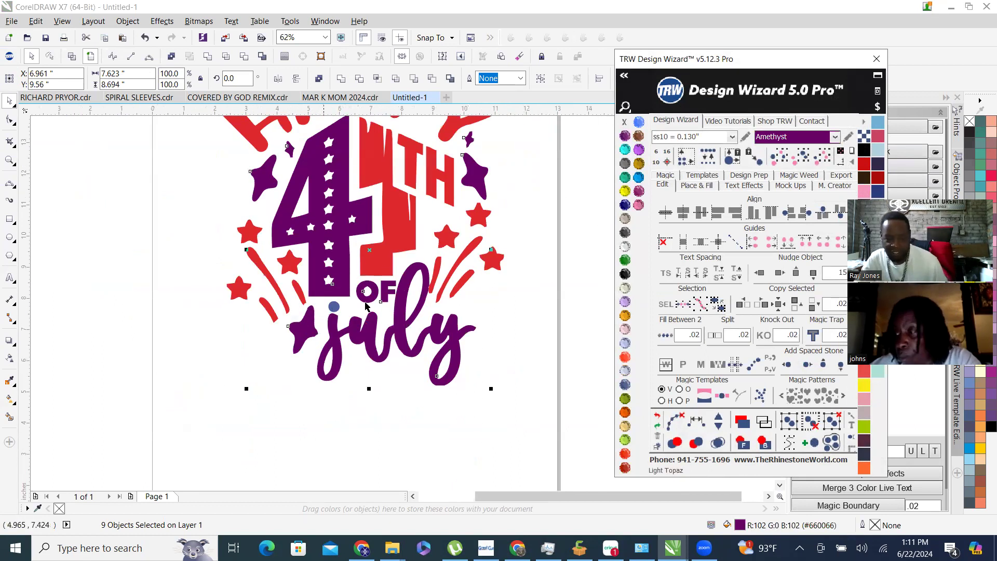
Add the blue dot above the j to the selected purple shapes and clear the selection.
scroll(306, 315, "up", 2)
scroll(442, 329, "down", 2)
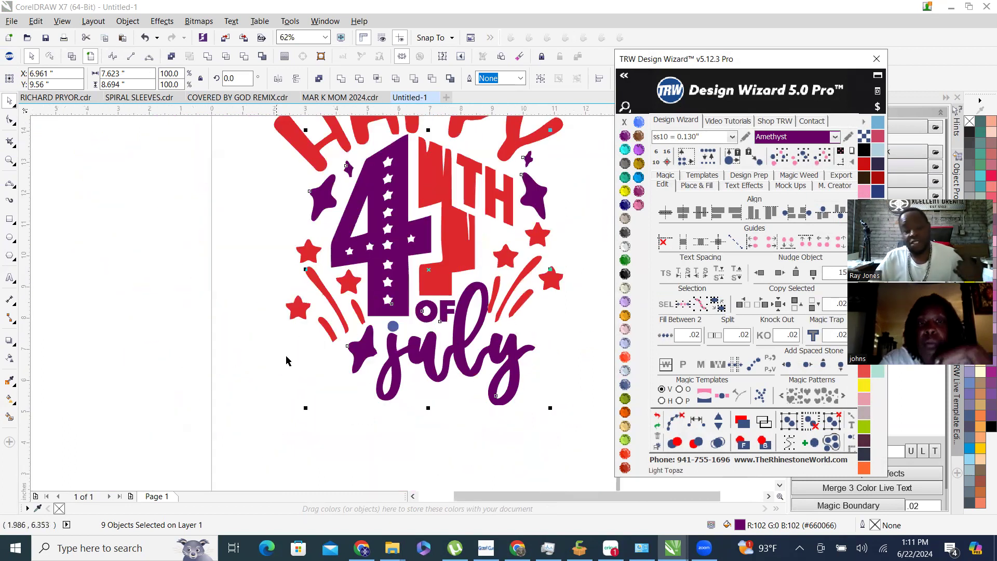
scroll(272, 364, "up", 1)
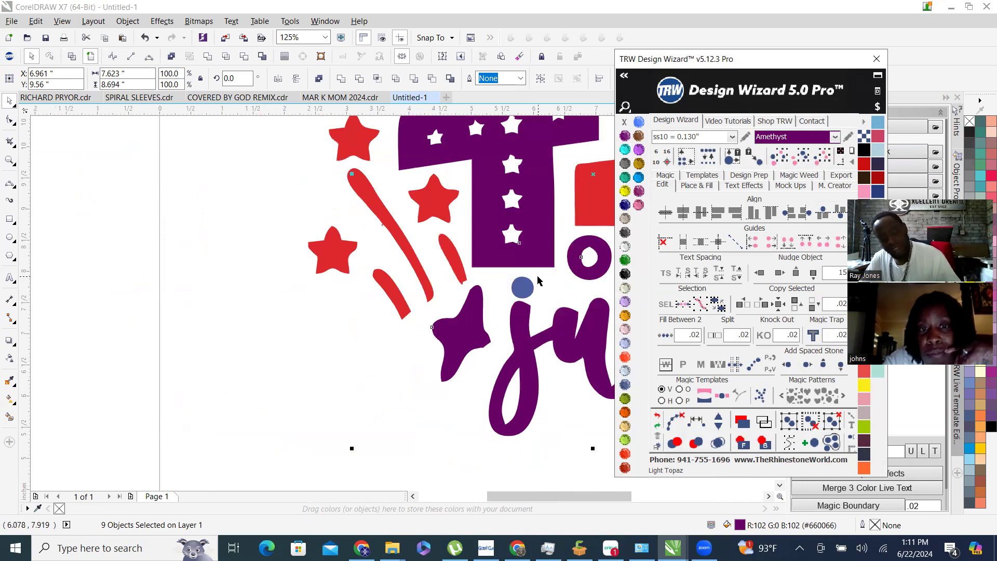
left_click(525, 293, "shift")
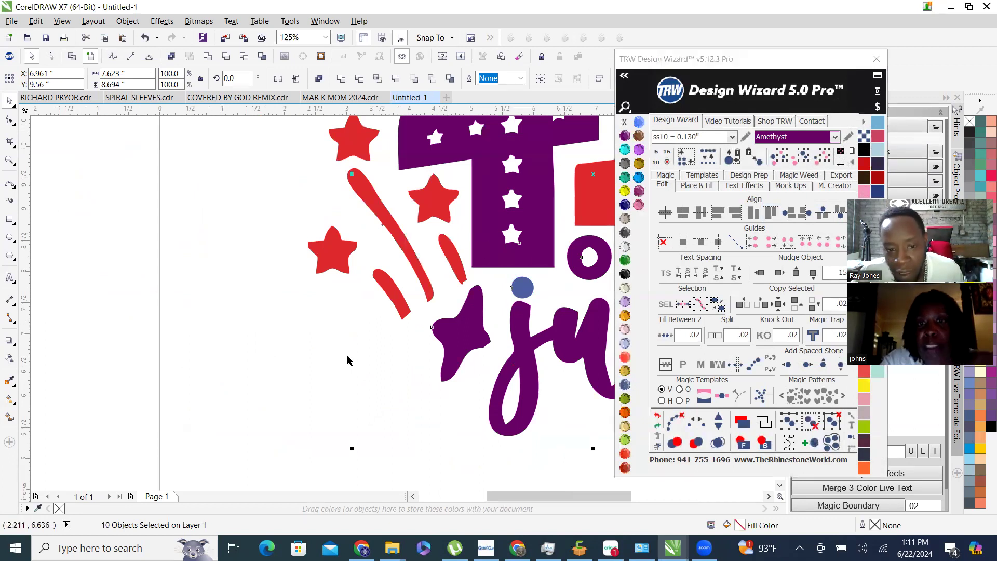
scroll(332, 357, "down", 1)
scroll(495, 187, "up", 1)
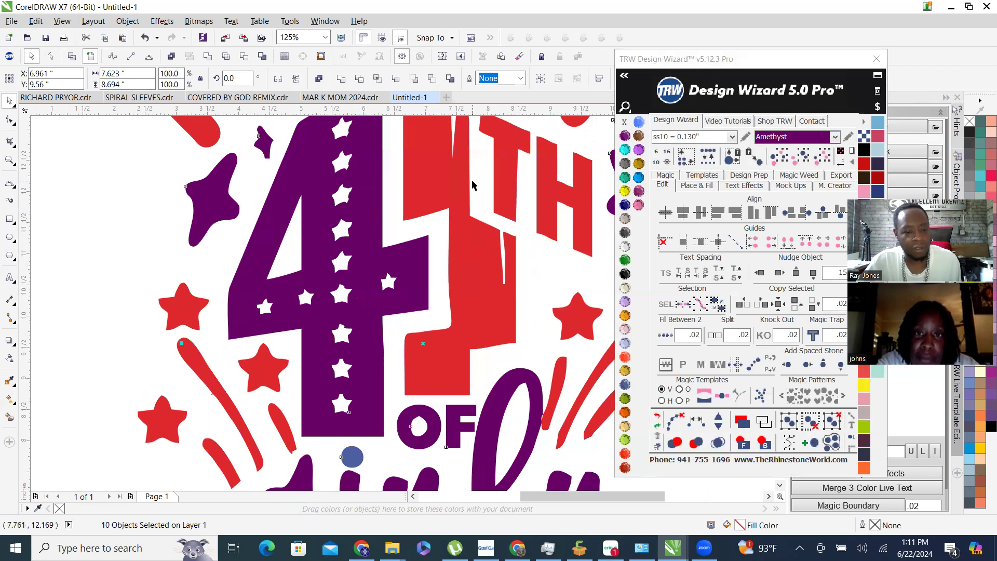
scroll(445, 217, "down", 1)
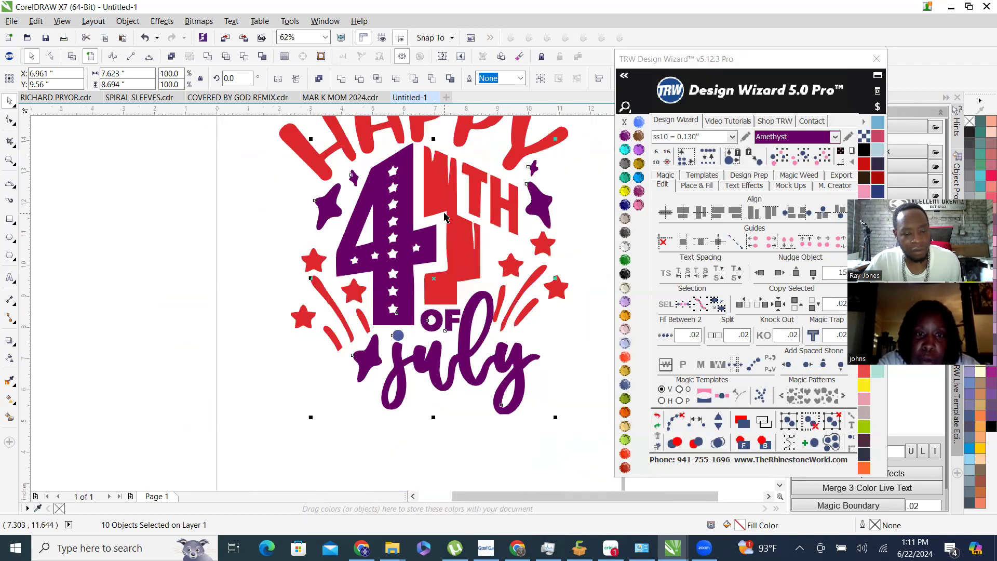
scroll(444, 231, "down", 1)
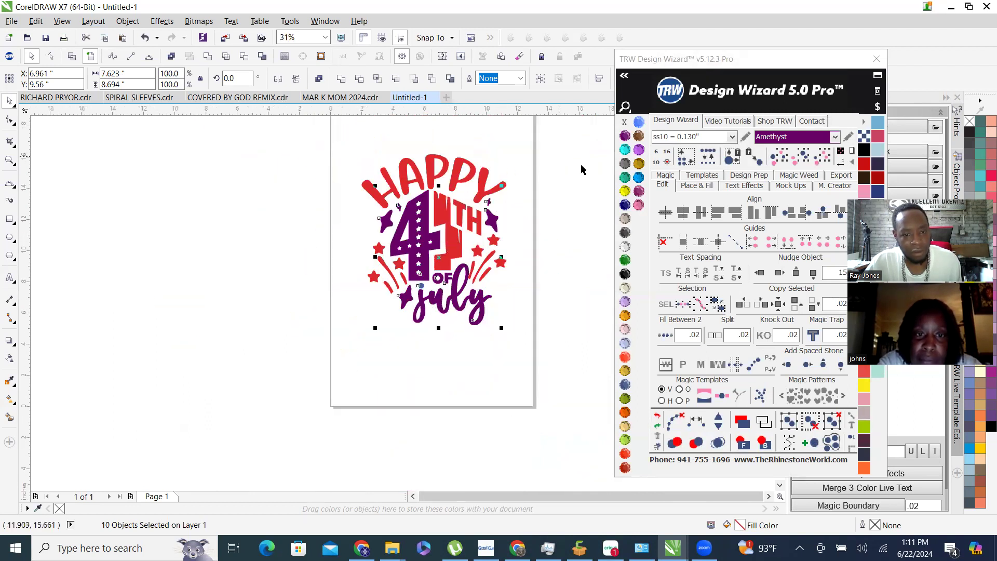
left_click(559, 281)
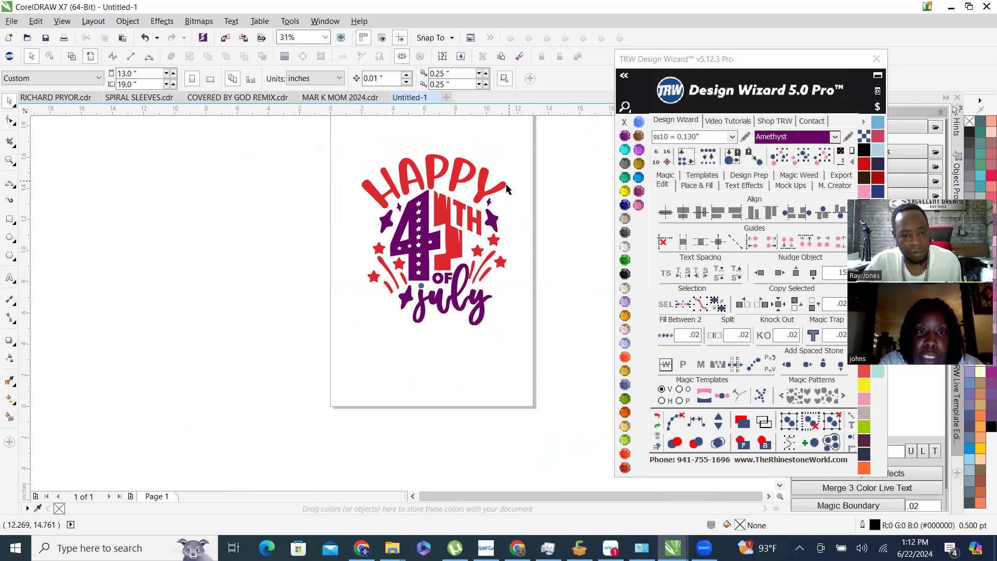
scroll(507, 187, "up", 1)
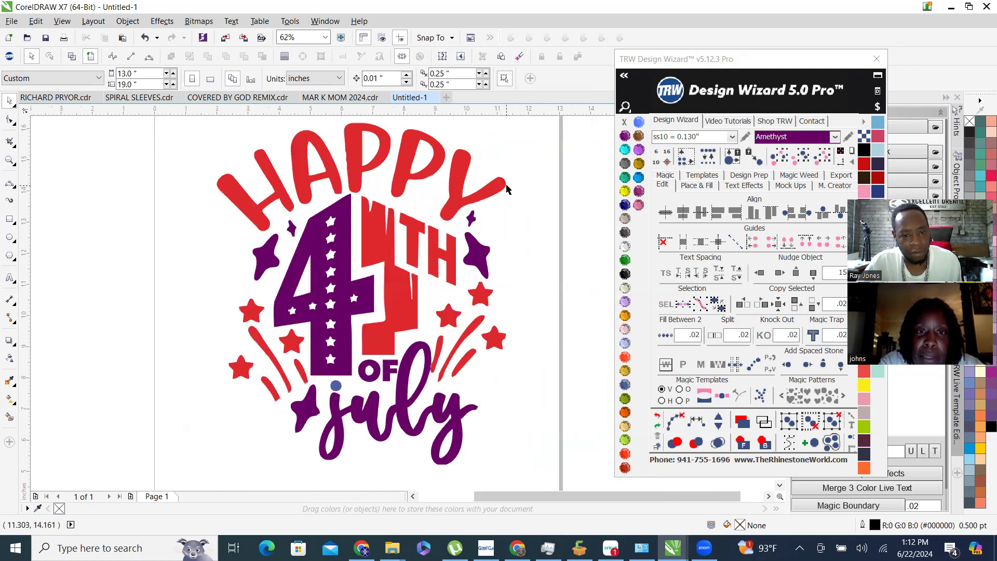
left_click(472, 220)
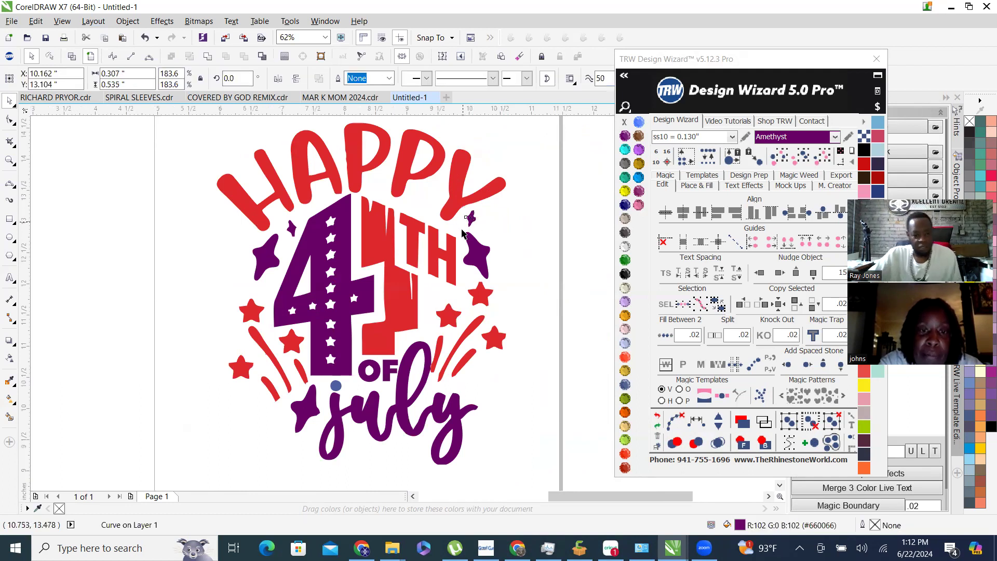
scroll(472, 222, "up", 1)
scroll(483, 221, "down", 1)
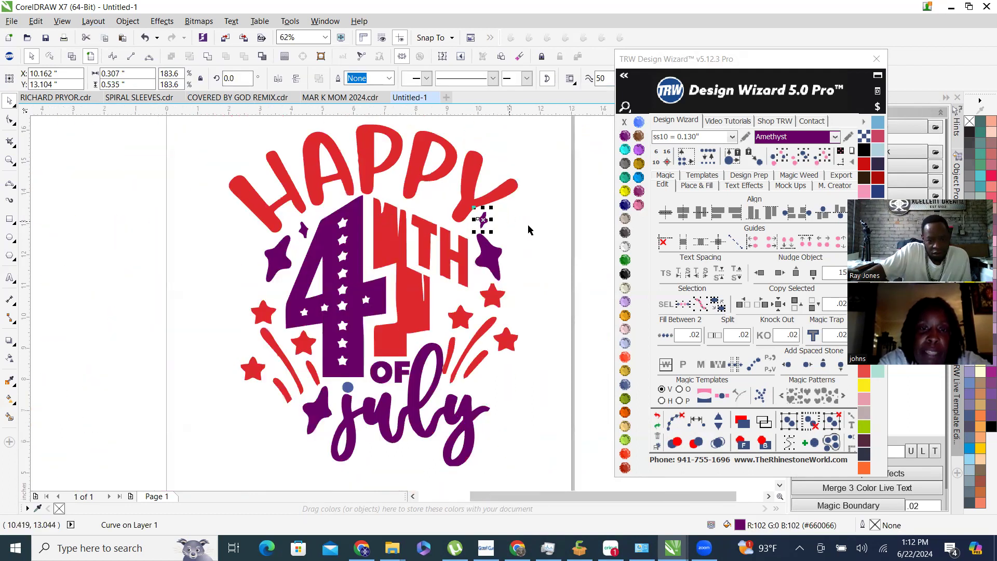
left_click(542, 236)
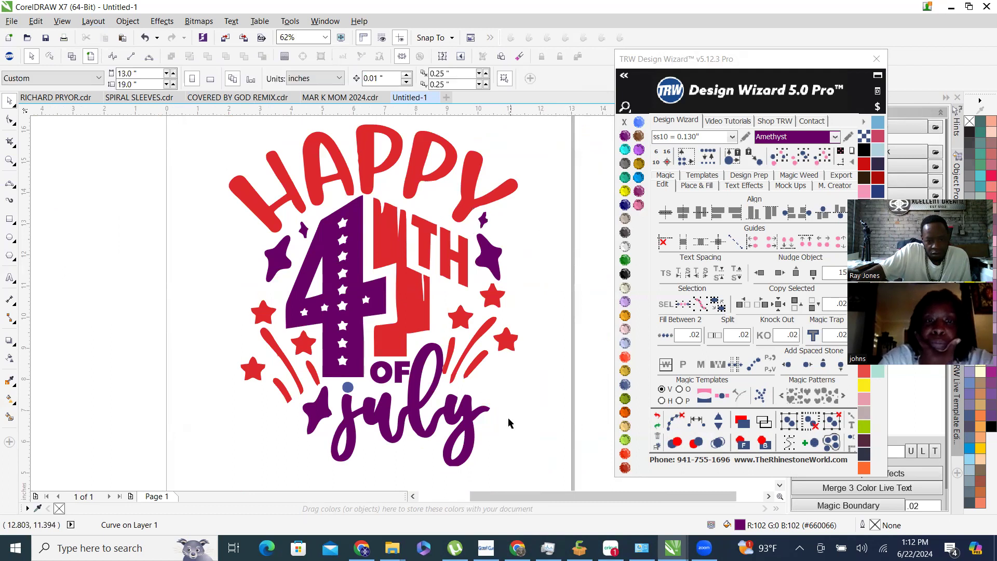
scroll(506, 427, "up", 2)
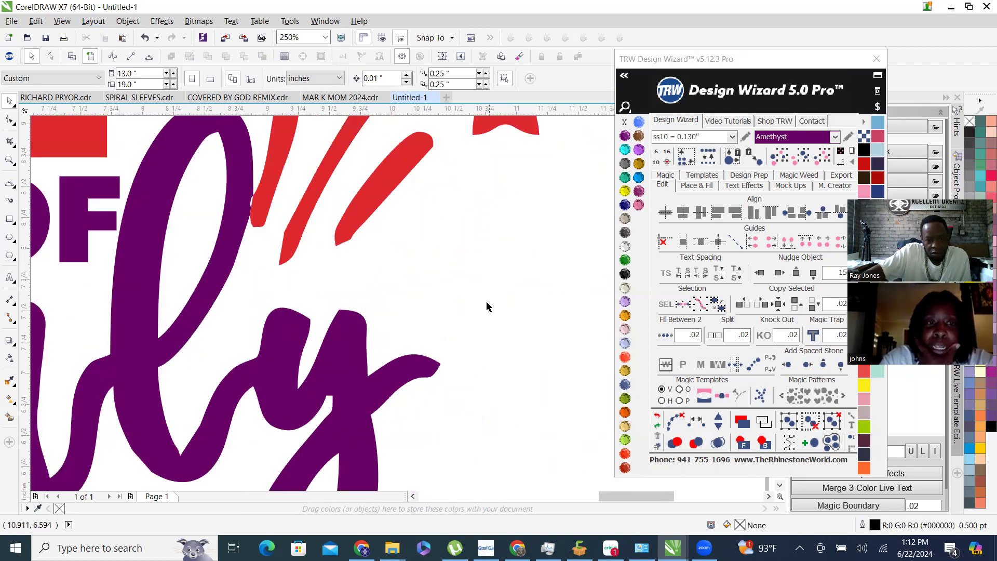
scroll(485, 307, "down", 1)
scroll(492, 360, "down", 1)
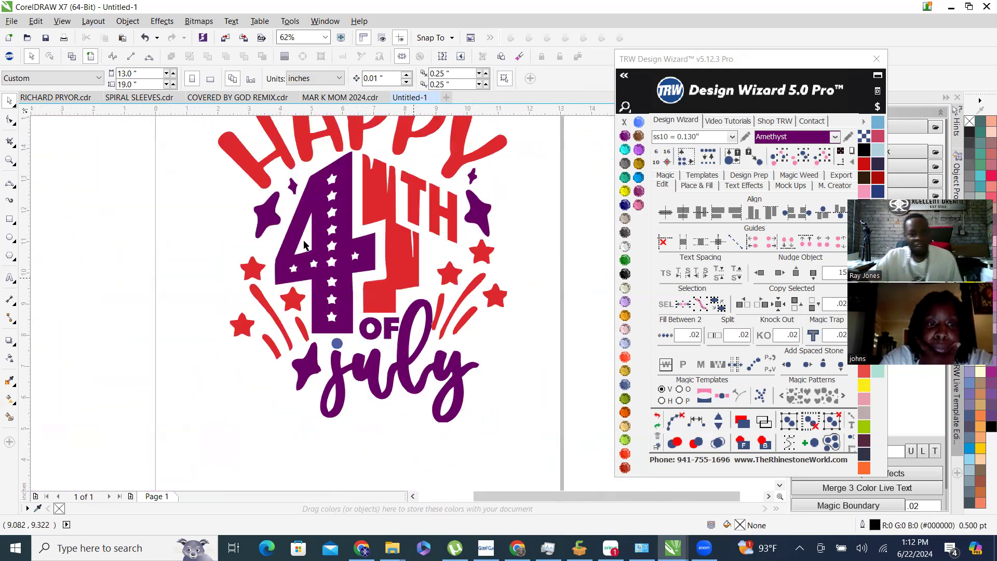
Select the four purple star shapes on both sides of the 4TH together.
left_click(294, 199)
scroll(293, 199, "up", 1)
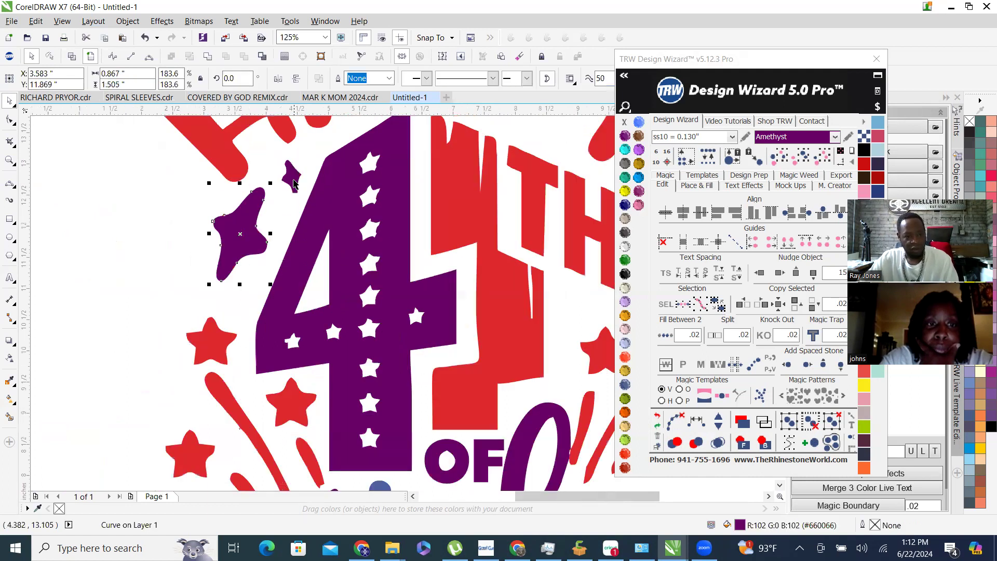
left_click(263, 216, "shift")
scroll(287, 219, "down", 1)
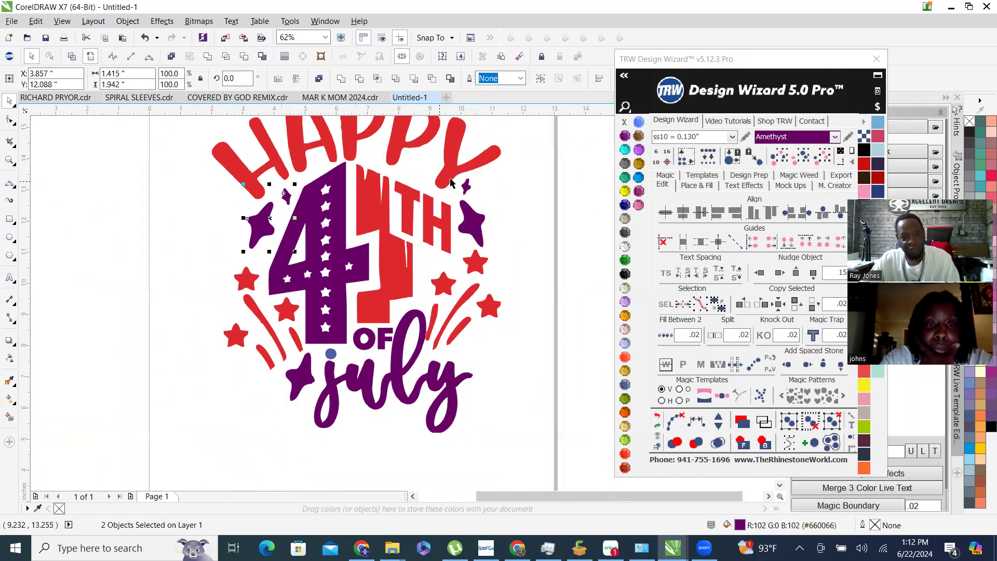
left_click(466, 188, "shift")
left_click(474, 229, "shift")
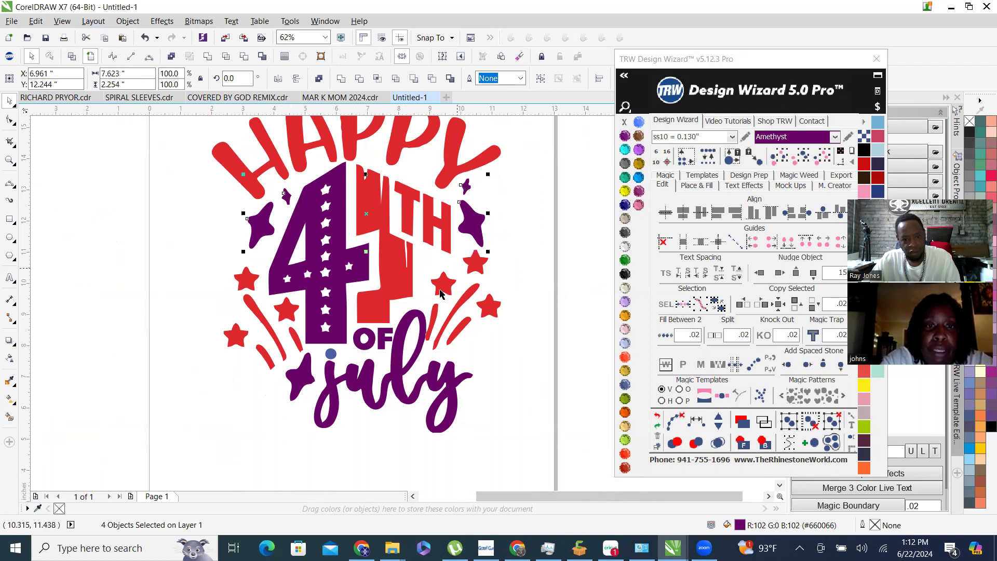
Add the letters O and F, the july lettering, the star beside it and the blue dot to the selection, and deselect everything.
left_click(360, 338, "shift")
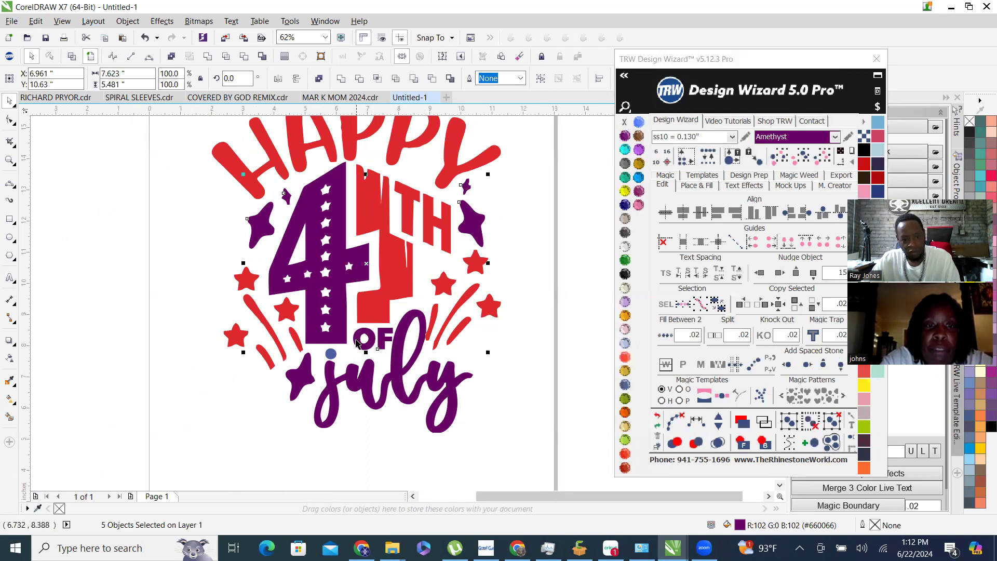
left_click(332, 385, "shift")
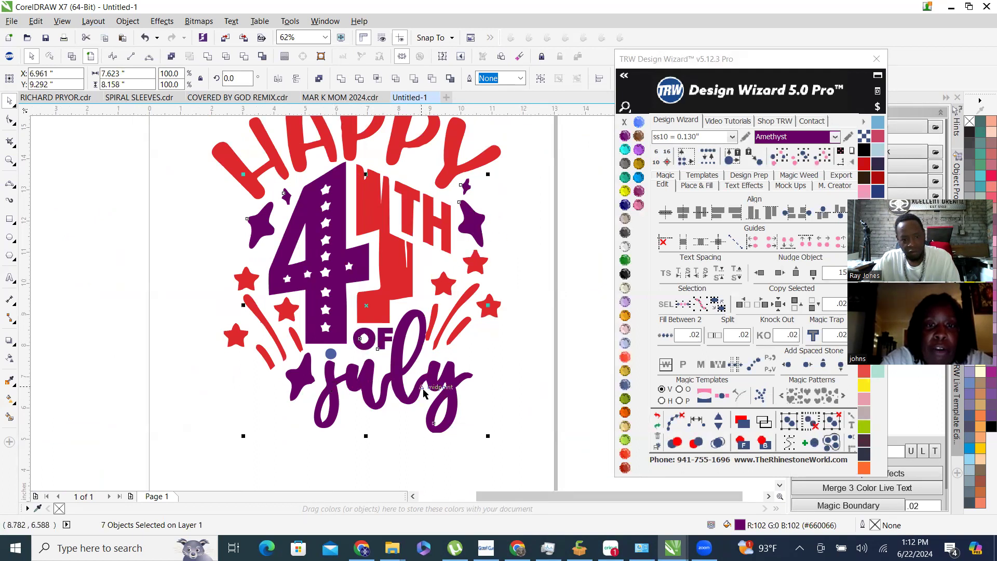
left_click(302, 381, "shift")
scroll(349, 365, "up", 4)
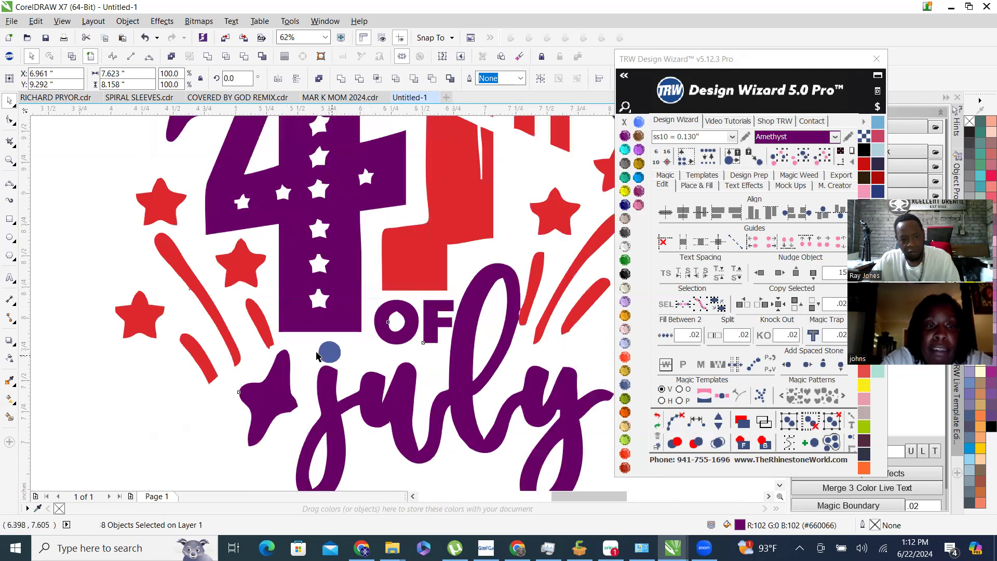
left_click(344, 343, "shift")
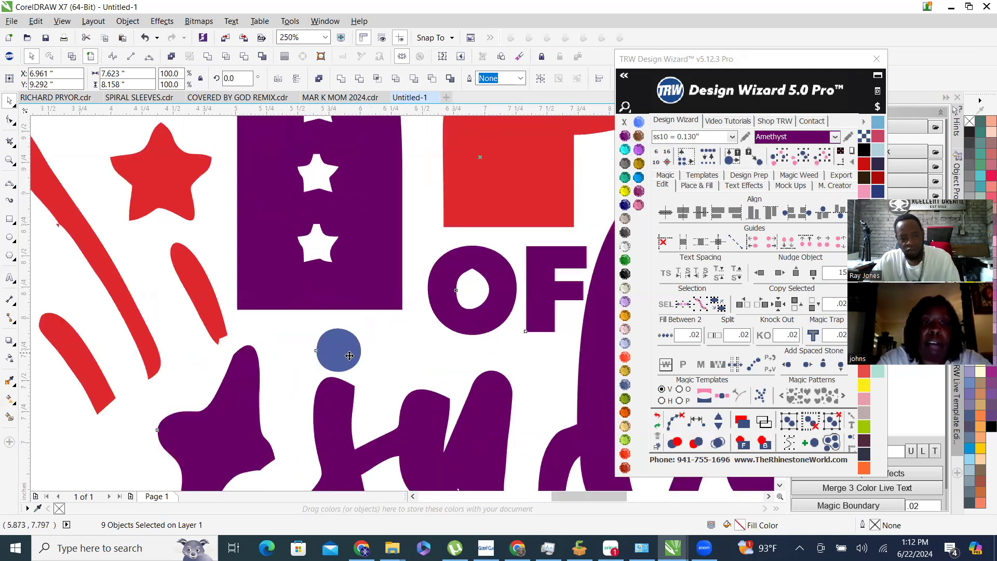
scroll(345, 348, "down", 4)
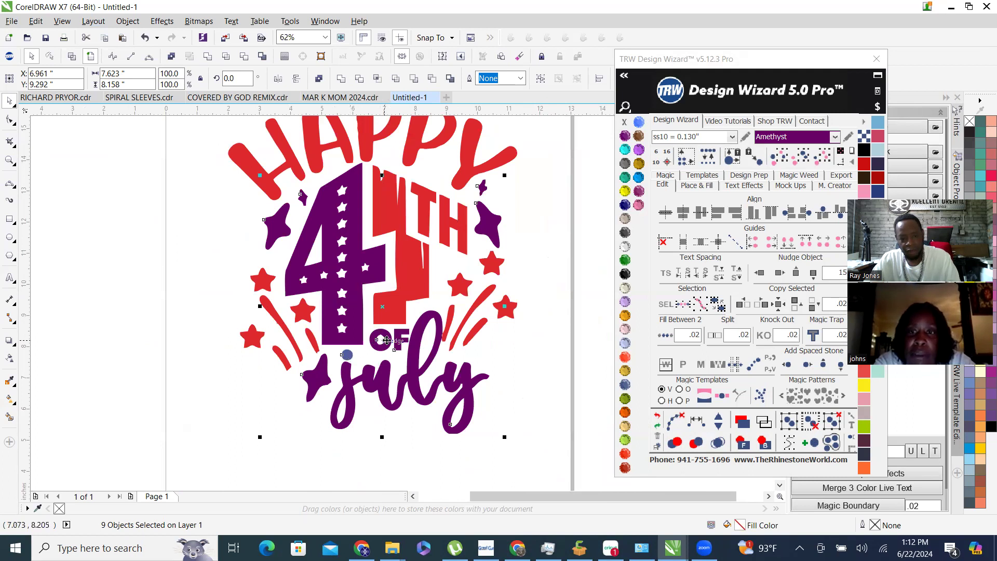
scroll(357, 297, "up", 4)
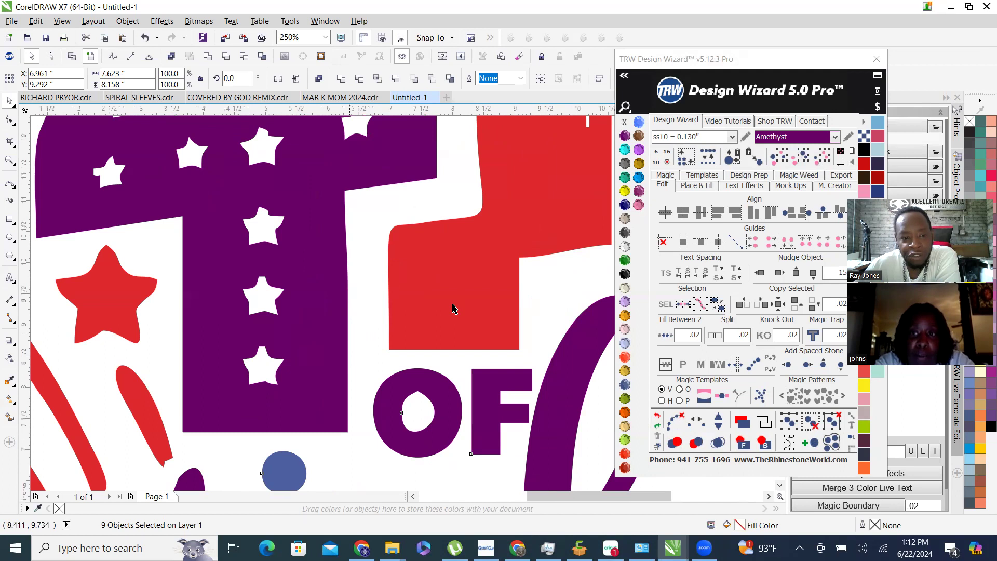
scroll(455, 310, "down", 4)
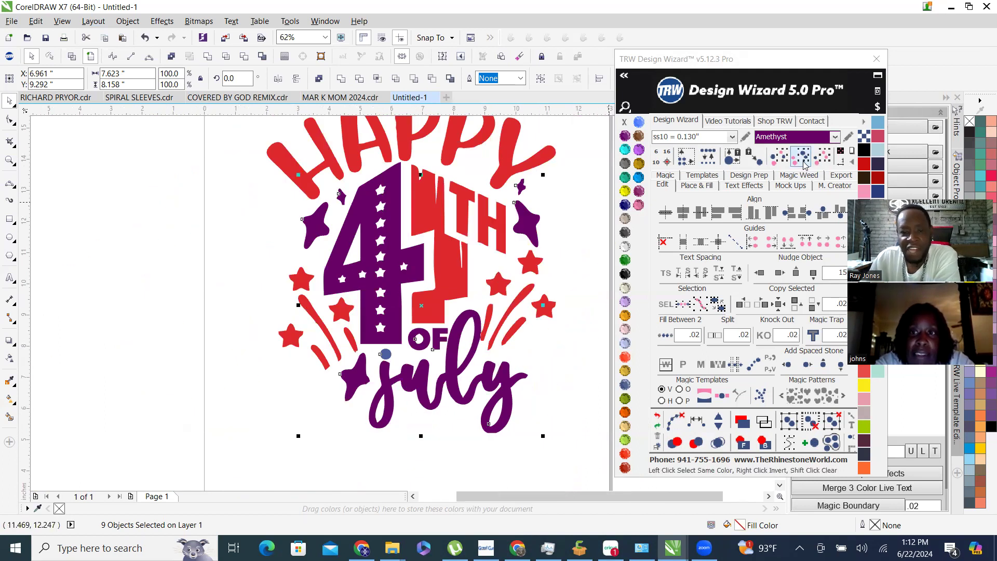
left_click(565, 264)
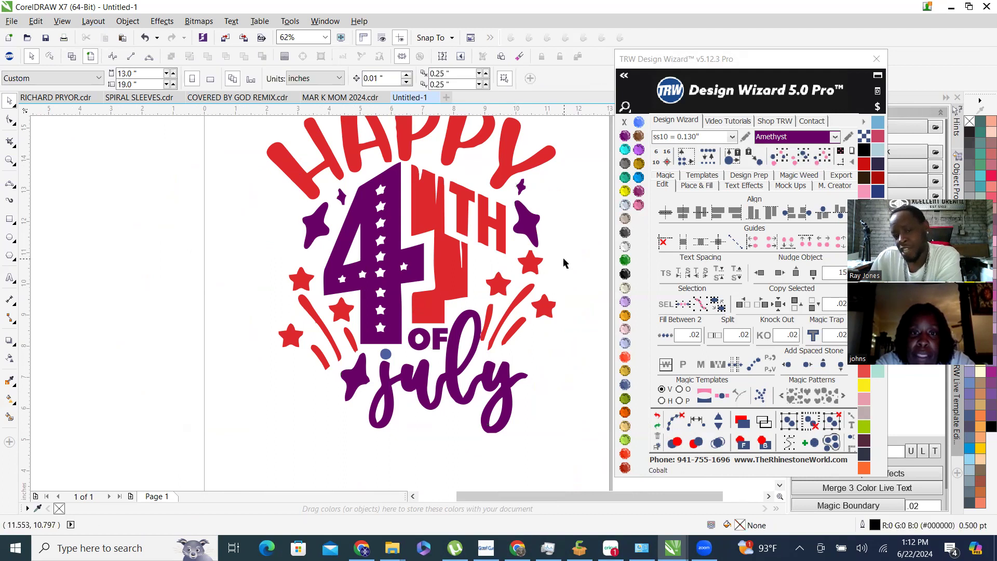
Select the four upper purple stars, the purple 4 and the letters O and F one by one, and clear the selection.
left_click(526, 224)
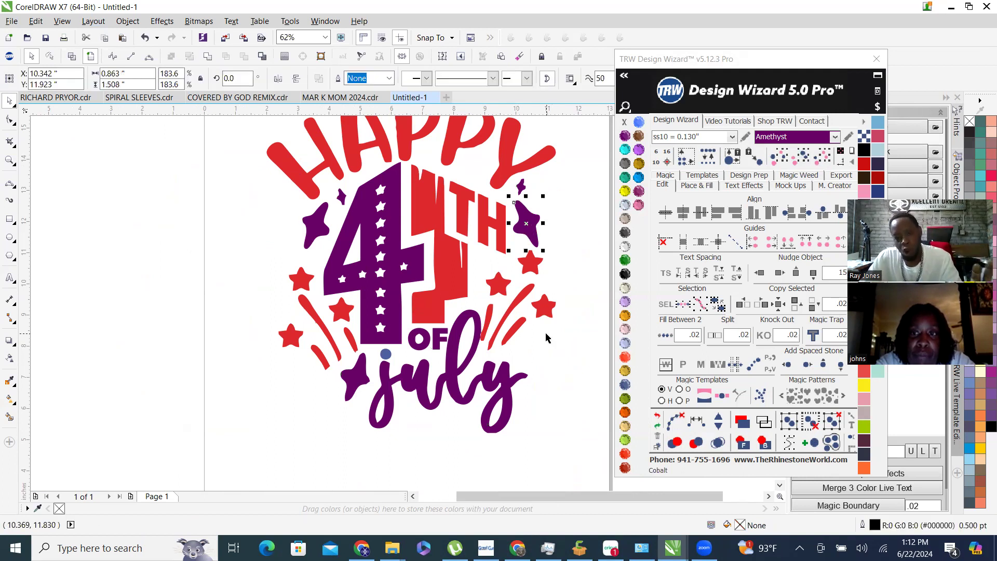
left_click(523, 187, "shift")
left_click(341, 198, "shift")
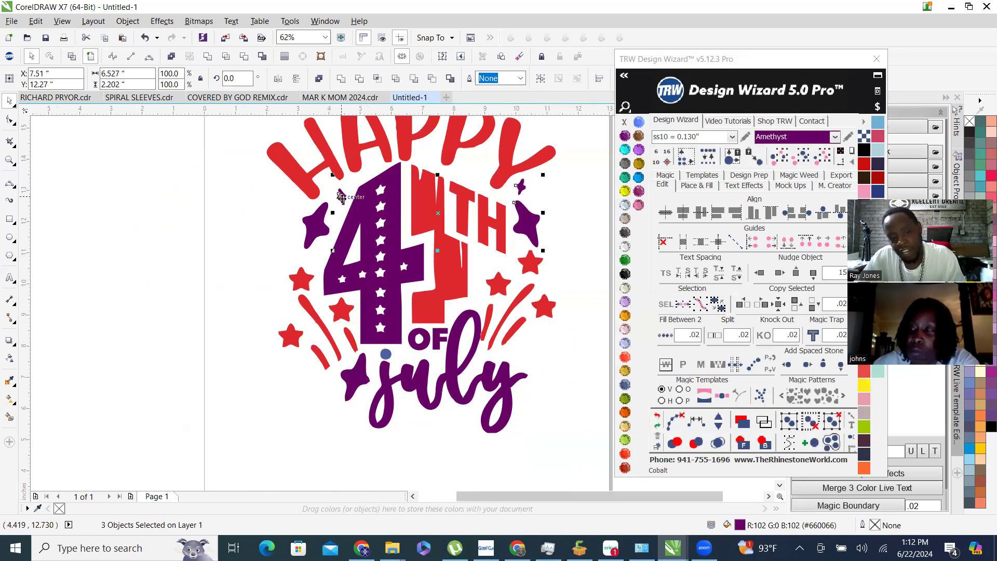
left_click(315, 231, "shift")
left_click(392, 189, "shift")
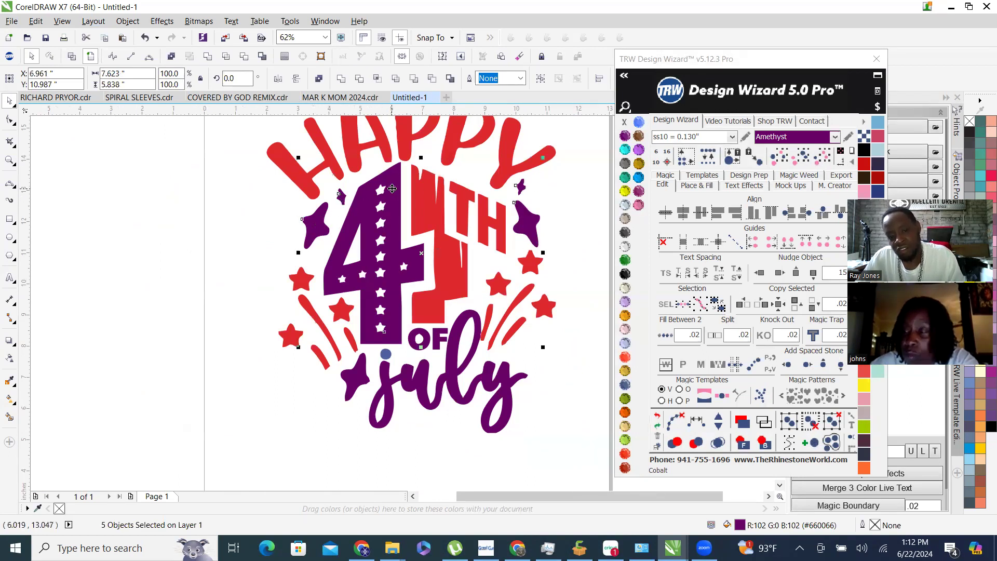
left_click(415, 339, "shift")
left_click(431, 338, "shift")
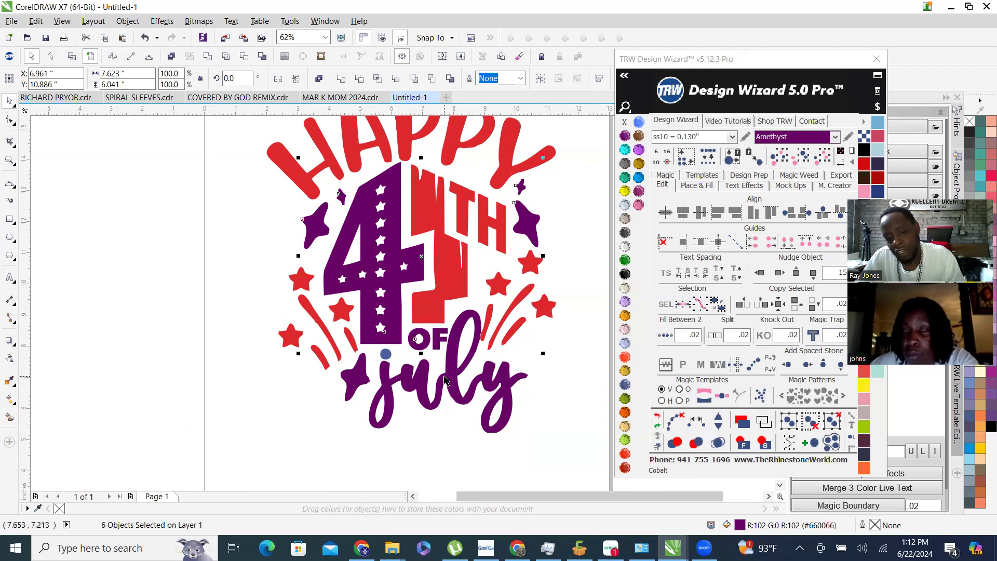
scroll(444, 377, "up", 4)
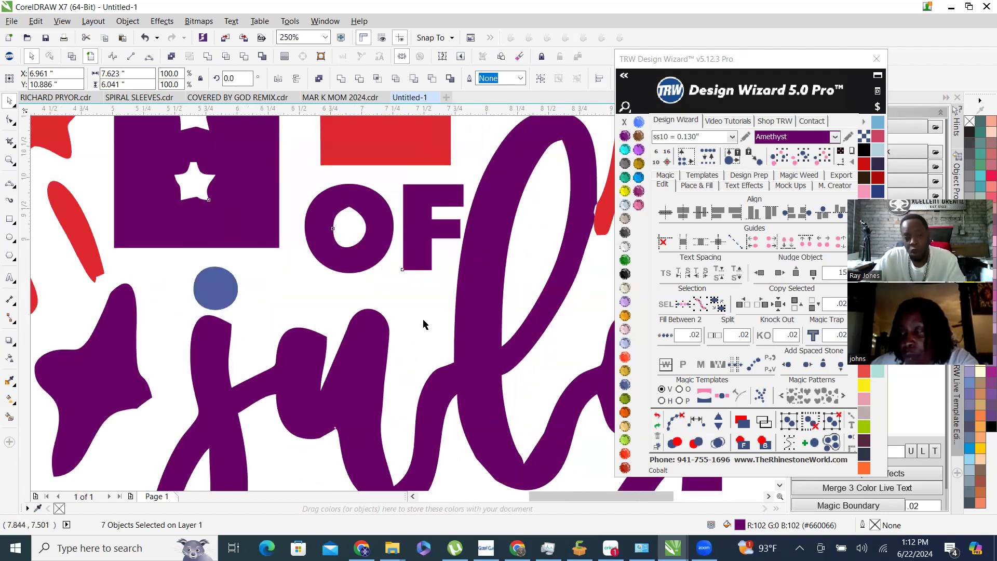
scroll(405, 343, "down", 4)
left_click(519, 271)
Select all purple shapes at once with Design Wizard's Select Same Color, using the large purple star beside the TH as reference.
scroll(451, 278, "up", 2)
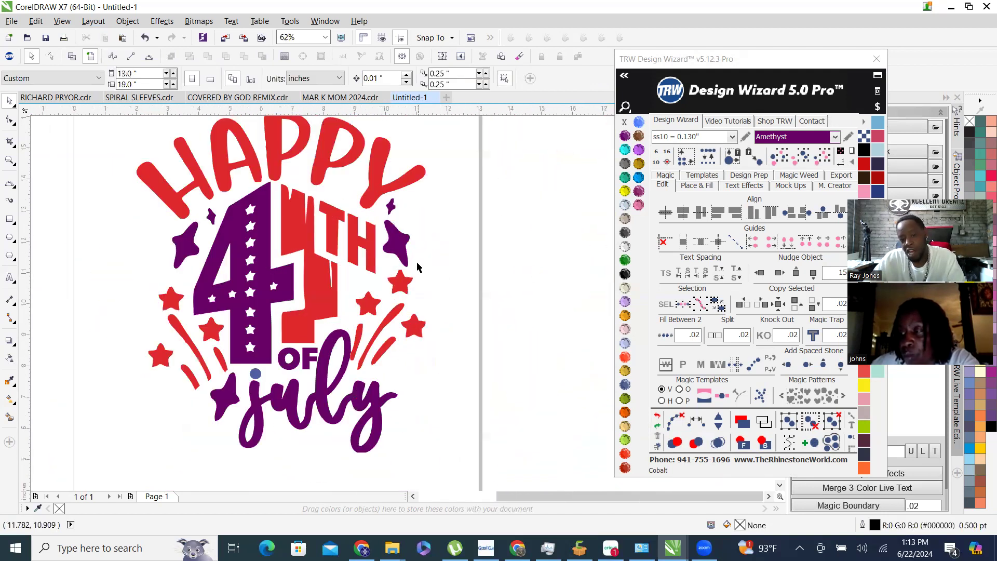
left_click(395, 257)
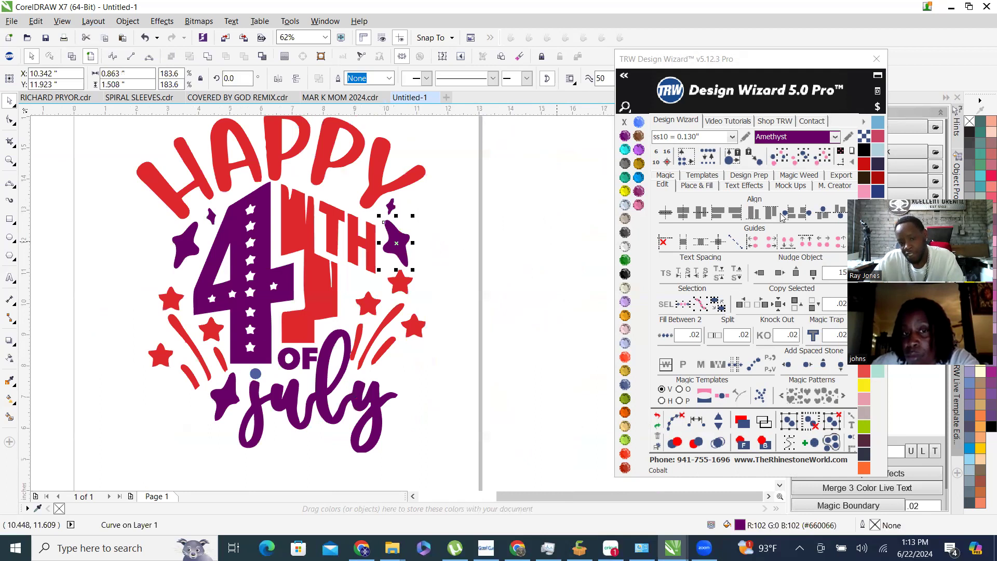
left_click(800, 161)
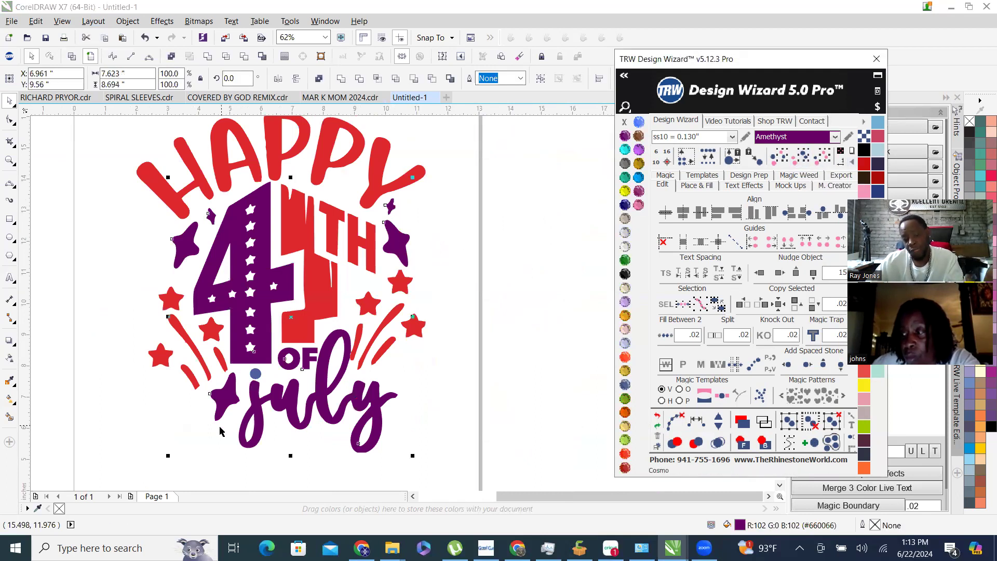
Include the blue dot above the j in the same-color selection and deselect everything.
scroll(233, 384, "up", 2)
scroll(275, 360, "up", 2)
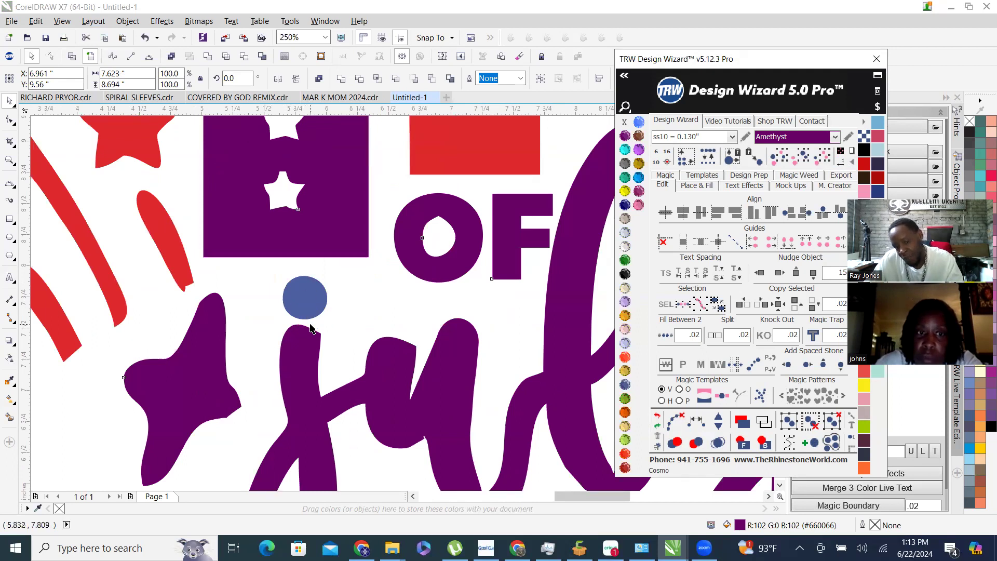
scroll(312, 337, "down", 4)
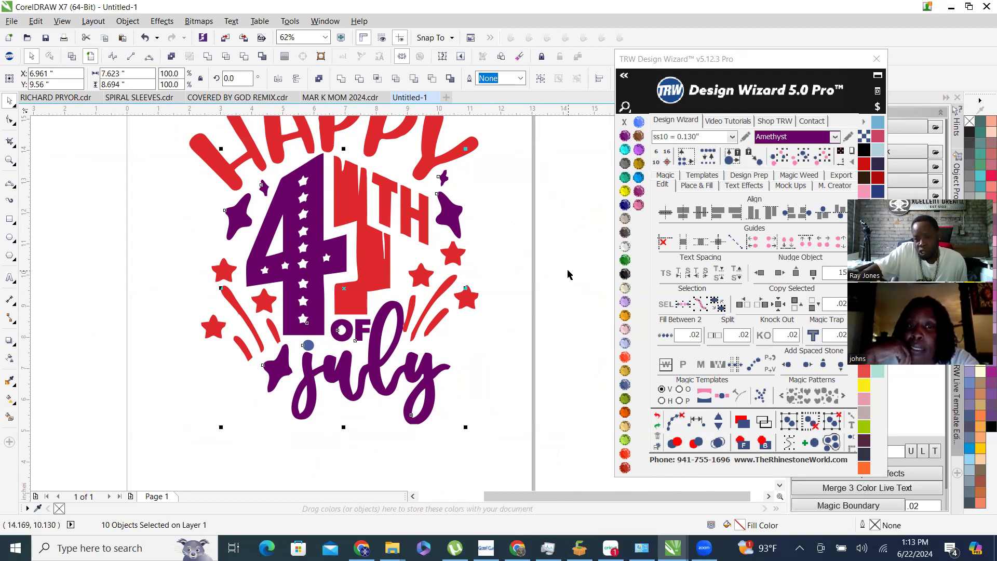
left_click(576, 279)
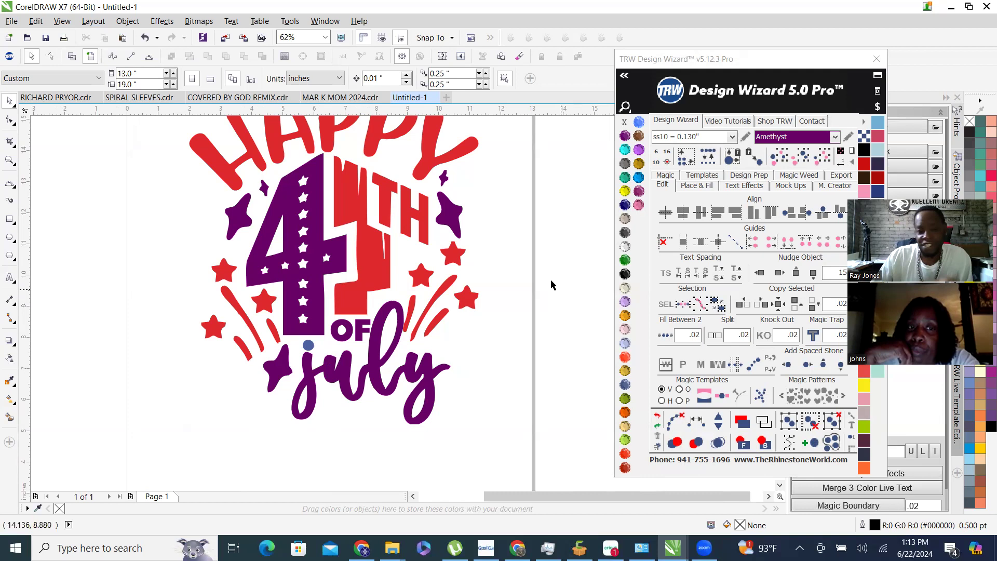
Try moving the large purple star beside the TH and the red right half of the 4 off the page, and undo the move.
left_click(447, 217)
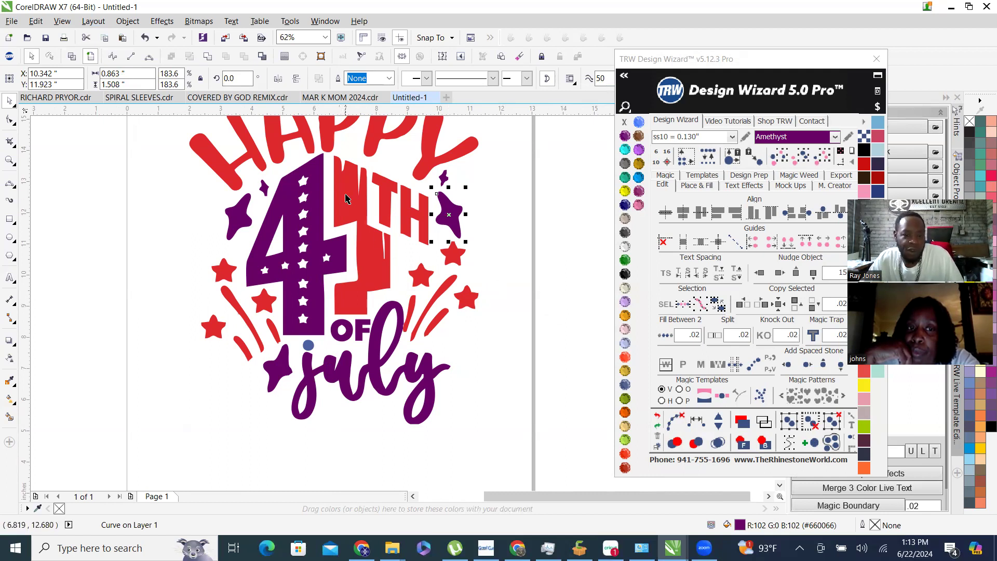
left_click(311, 265, "shift")
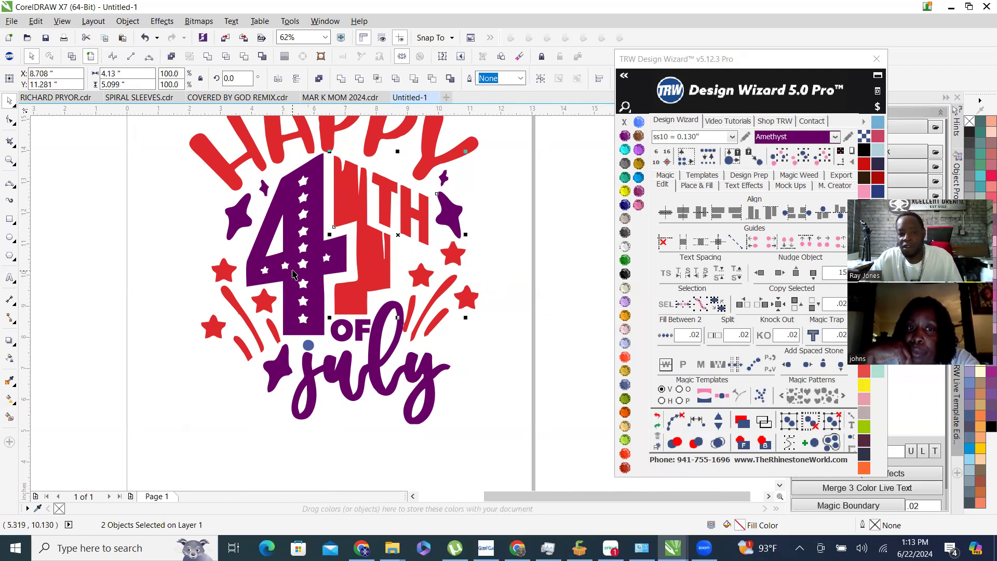
scroll(297, 270, "down", 4)
left_click_drag(306, 252, 417, 254)
scroll(427, 259, "up", 3)
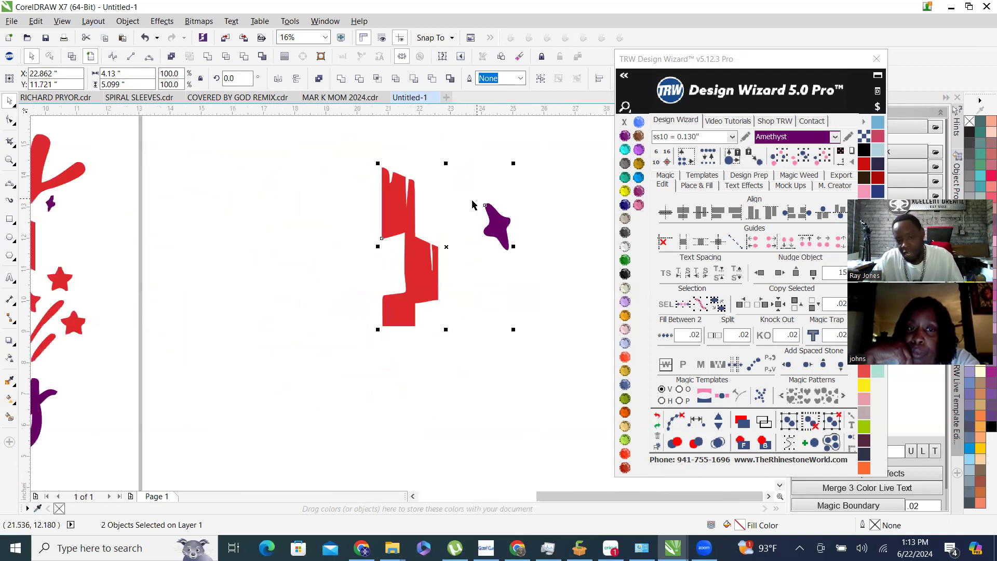
scroll(551, 217, "down", 2)
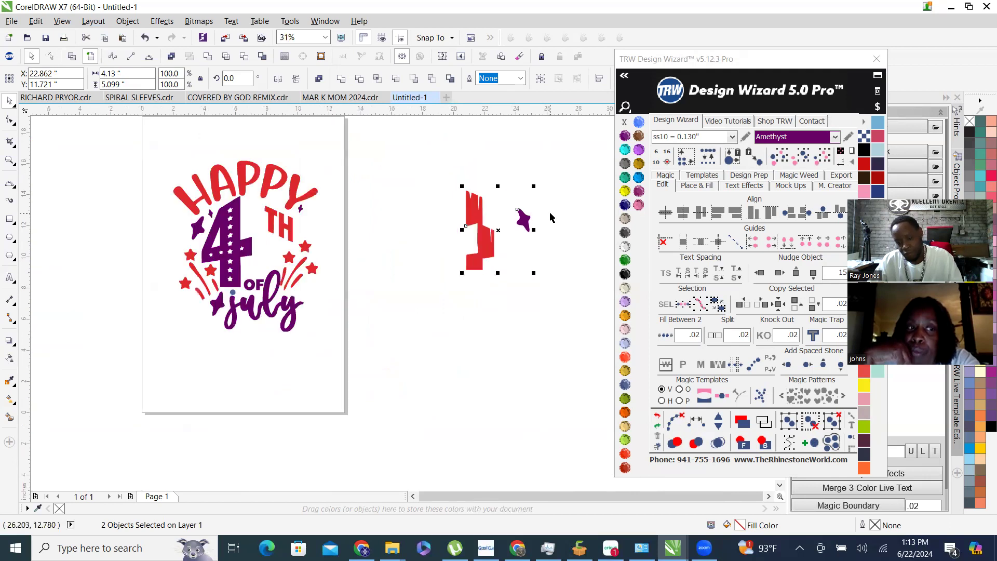
key("ctrl+z")
left_click(427, 260)
scroll(205, 224, "up", 2)
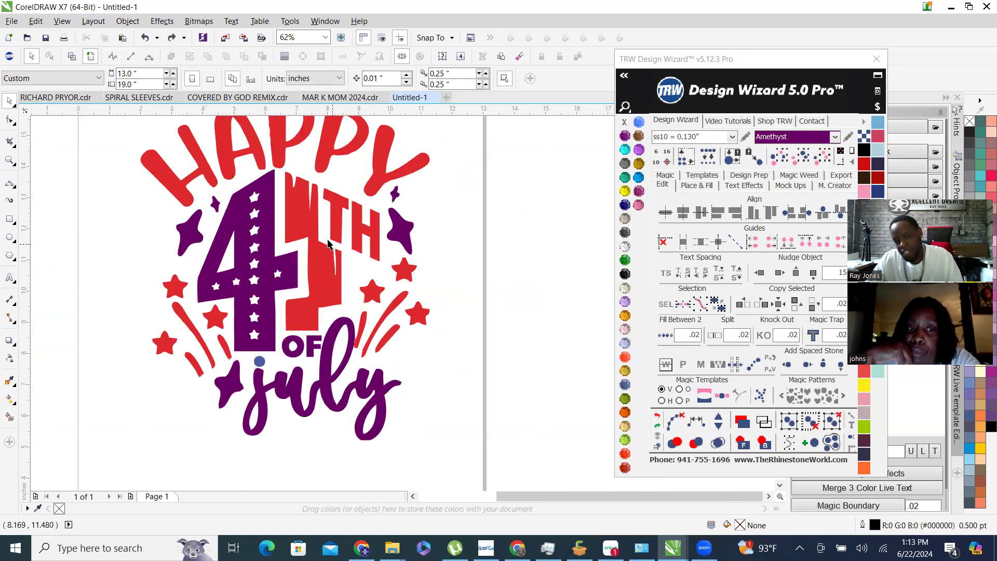
Try moving the red half of the 4, the letters A and Y, the star beside TH and the star beside july off the page; undo it.
key("Tab")
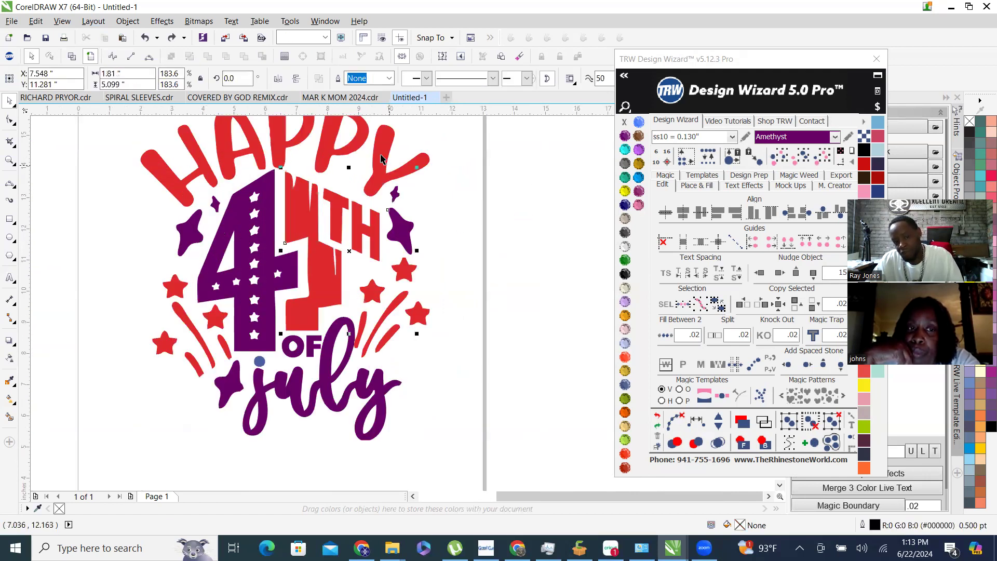
left_click(381, 158, "shift")
left_click(228, 154, "shift")
left_click(228, 387, "shift")
scroll(232, 361, "down", 1)
left_click_drag(285, 283, 486, 273)
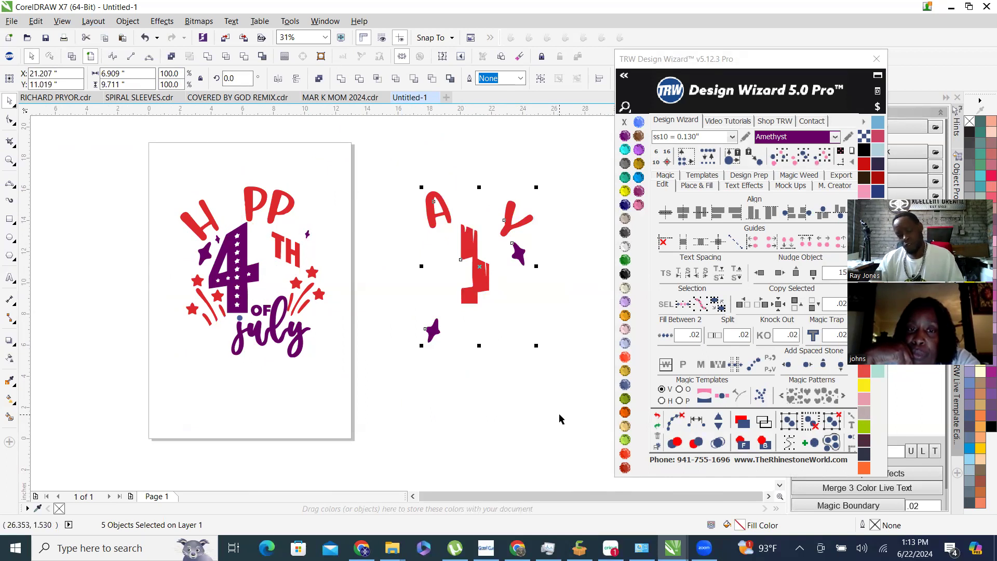
key("ctrl+z")
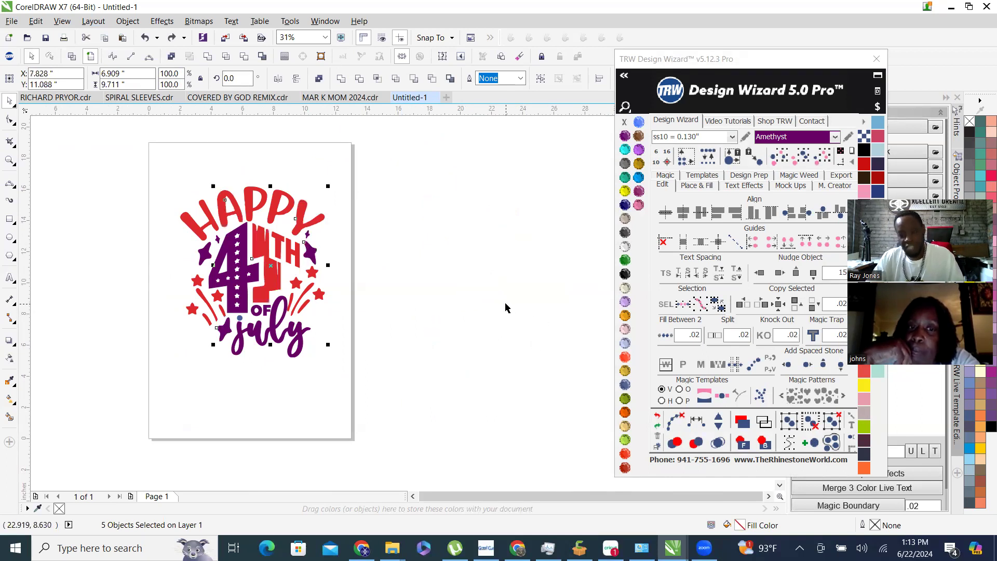
left_click(364, 291)
scroll(307, 307, "up", 2)
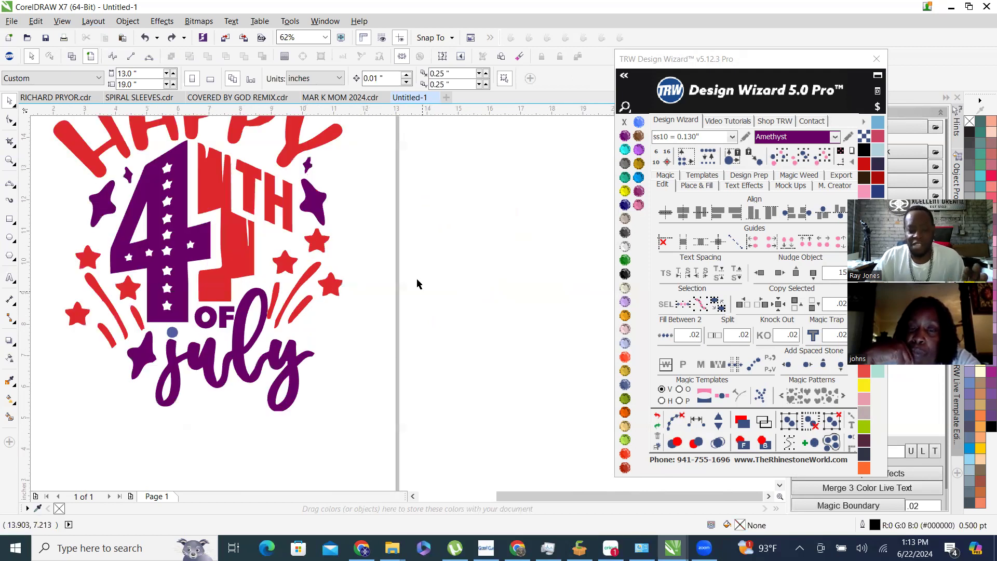
scroll(492, 296, "down", 2)
scroll(367, 266, "up", 2)
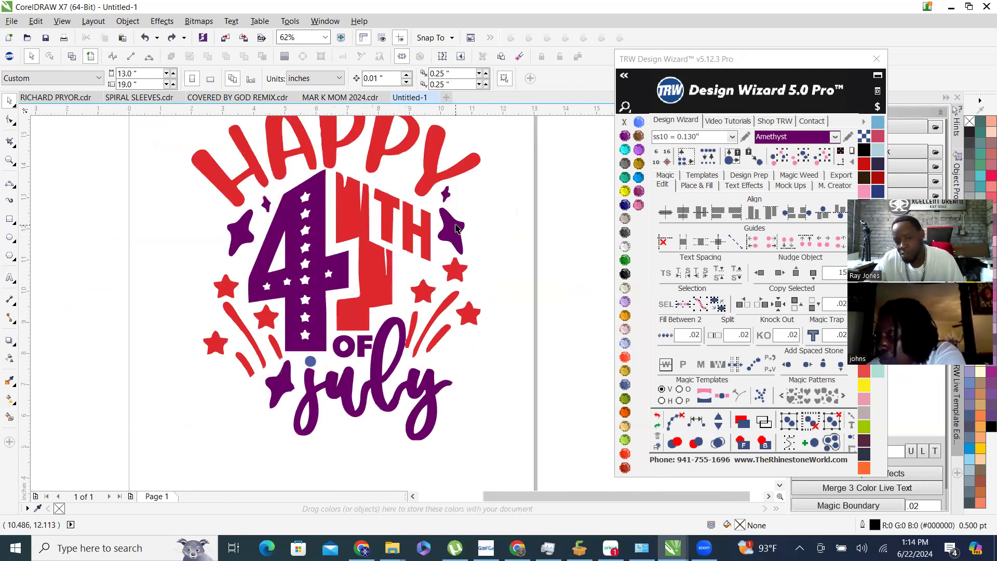
left_click(452, 229)
scroll(406, 301, "down", 2)
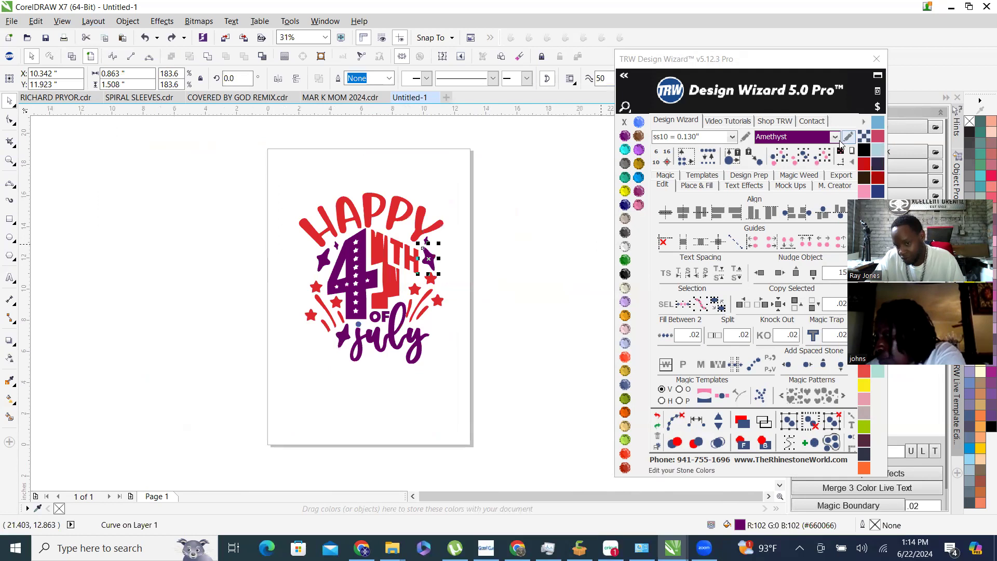
left_click(489, 249)
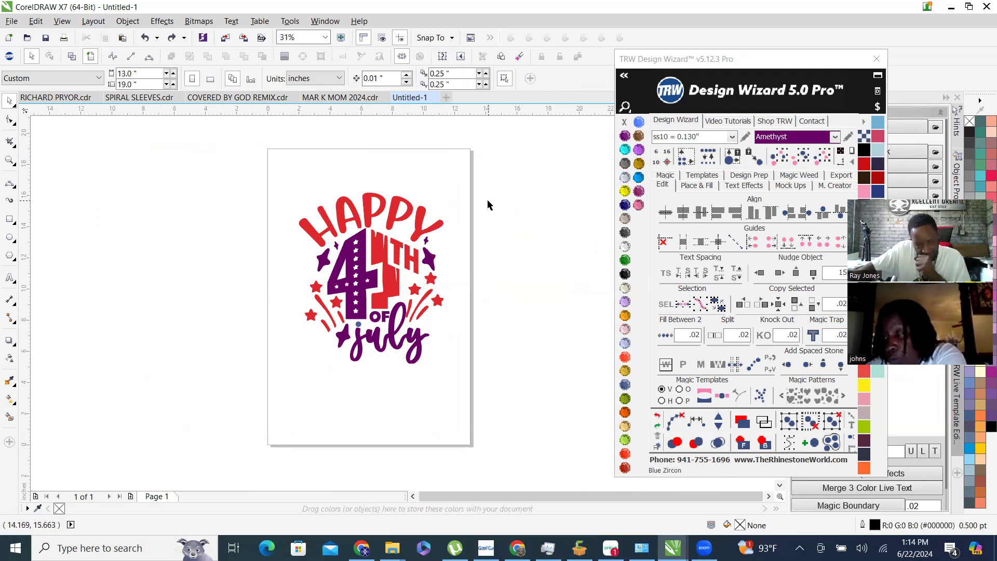
scroll(444, 244, "up", 2)
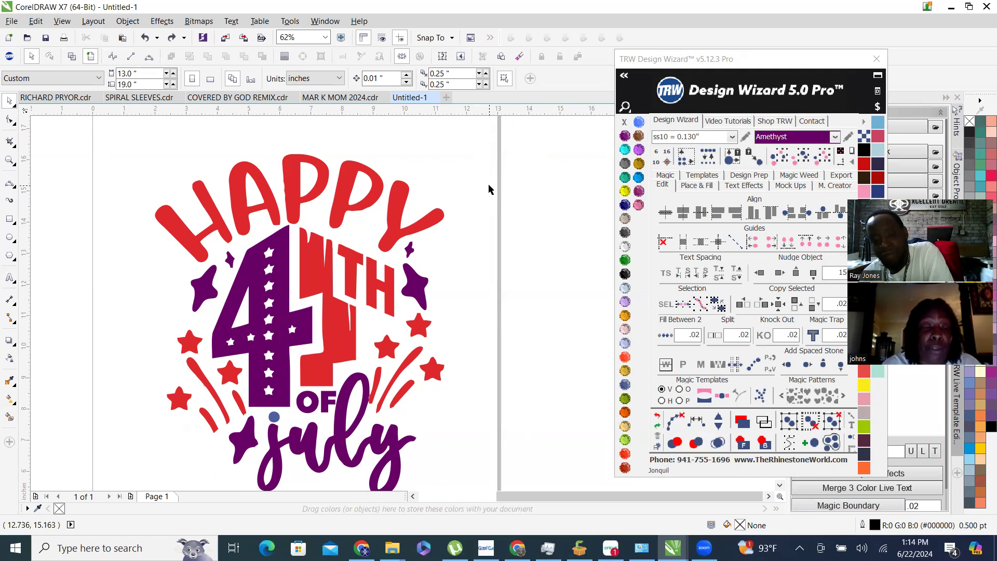
scroll(456, 187, "down", 1)
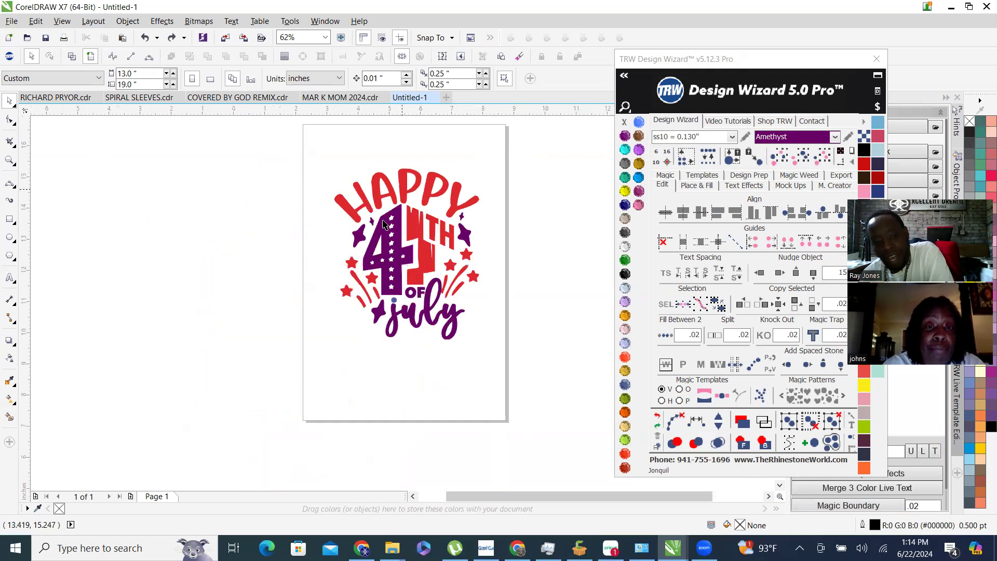
scroll(439, 233, "up", 1)
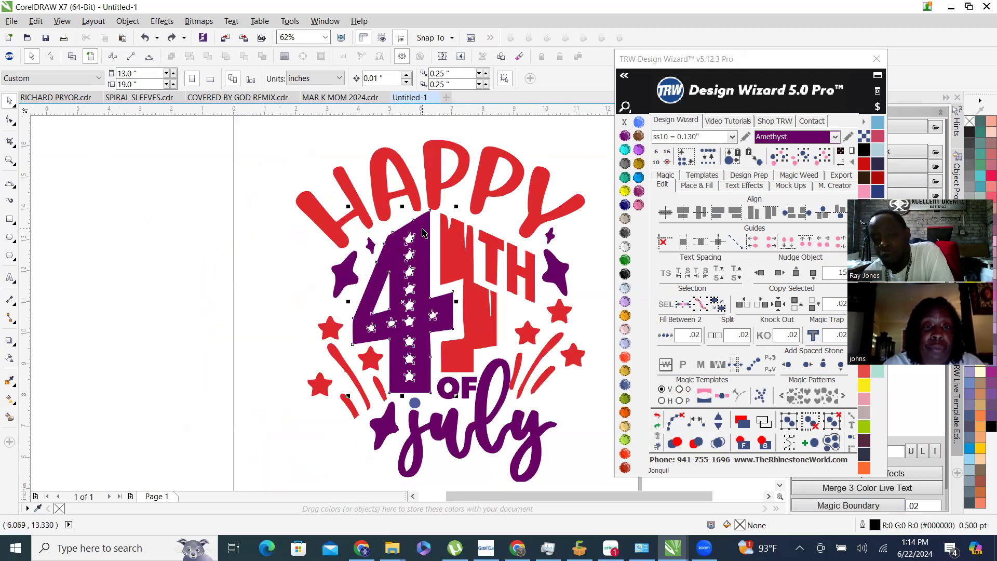
left_click(423, 232)
scroll(422, 229, "down", 1)
scroll(410, 222, "up", 1)
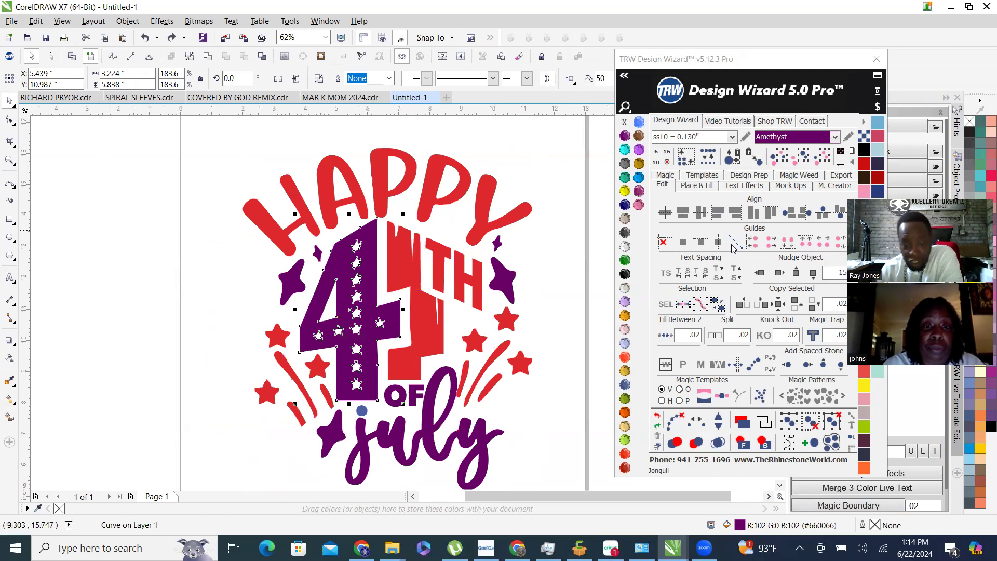
scroll(521, 163, "down", 1)
scroll(504, 184, "up", 1)
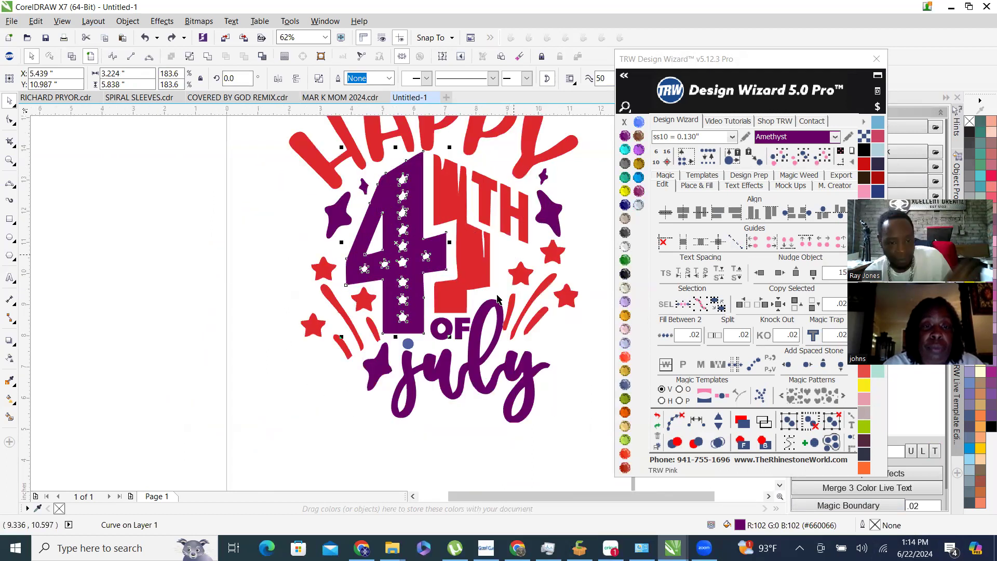
left_click(218, 357)
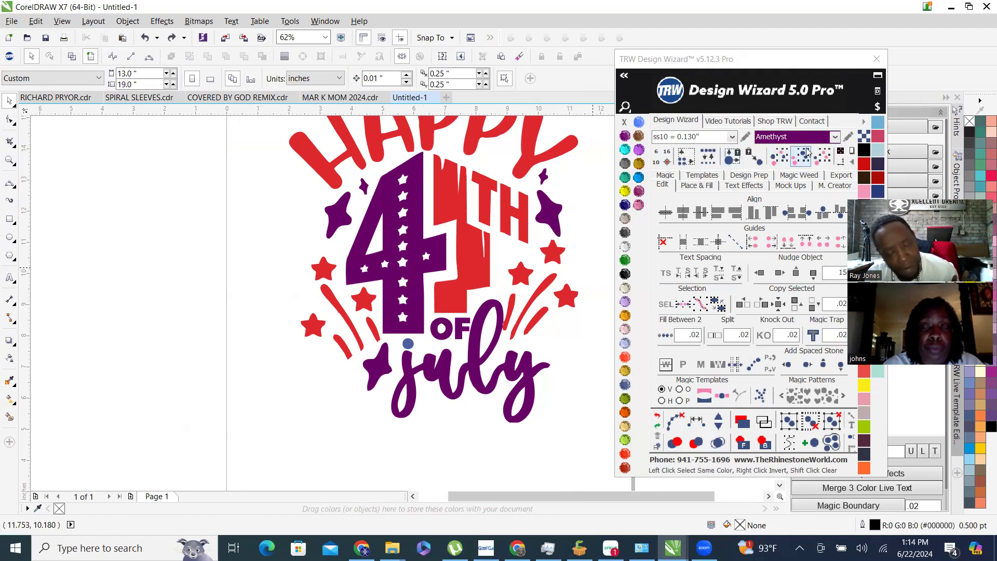
Select the purple 4 and the two purple stars beside it, and recolor them with the Citrine stone color.
left_click(384, 199)
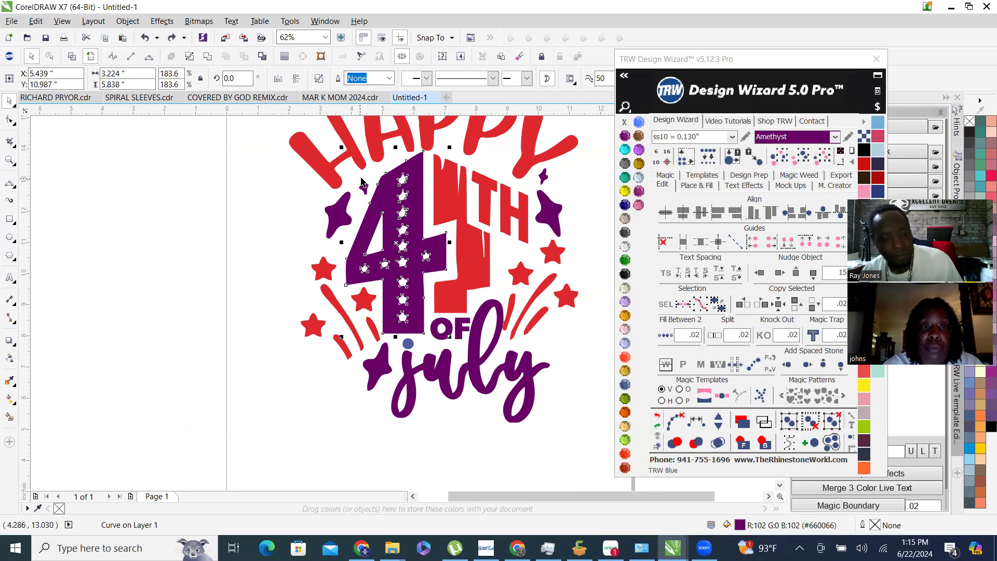
scroll(385, 193, "up", 4)
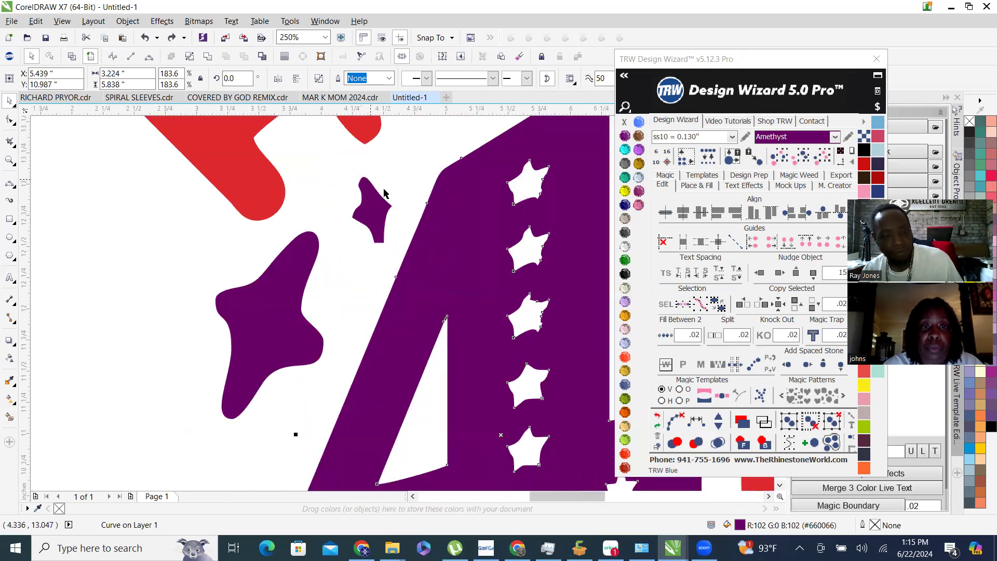
left_click(371, 225, "shift")
left_click(277, 318, "shift")
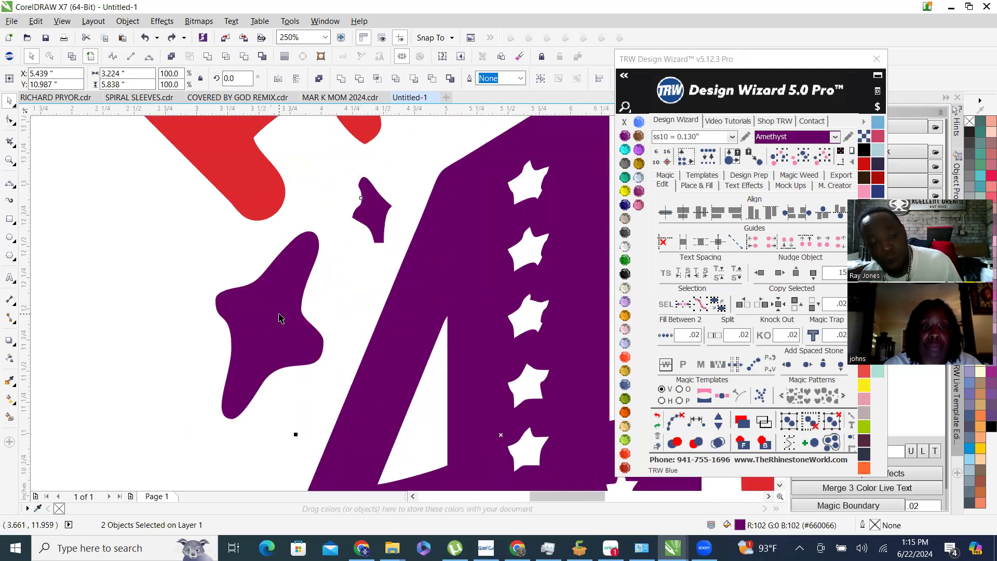
left_click(540, 338, "shift")
left_click(625, 192)
key("F4")
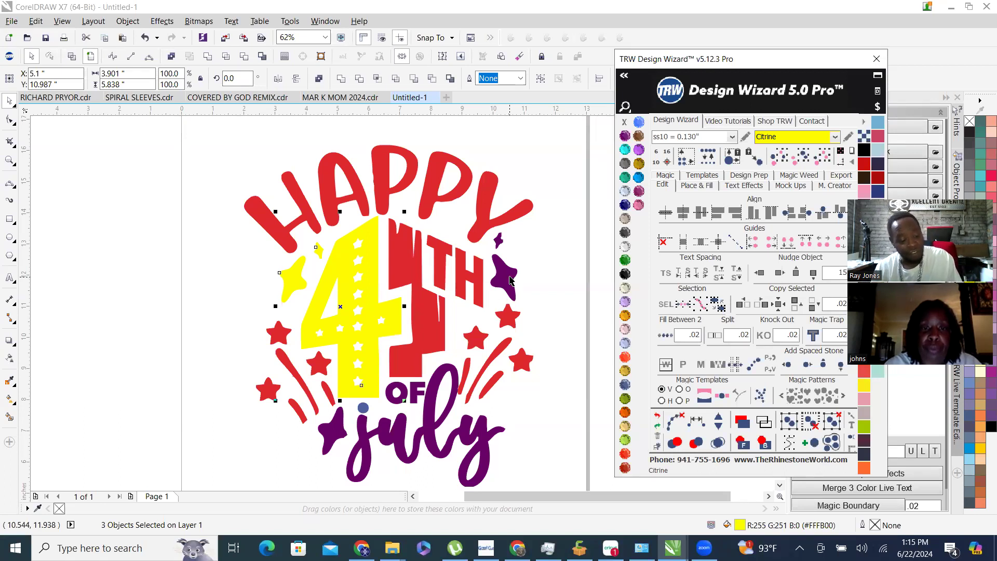
Add the two purple stars beside the TH, the letters O and F and the july lettering to the selection, and recolor them Citrine.
left_click(510, 281, "shift")
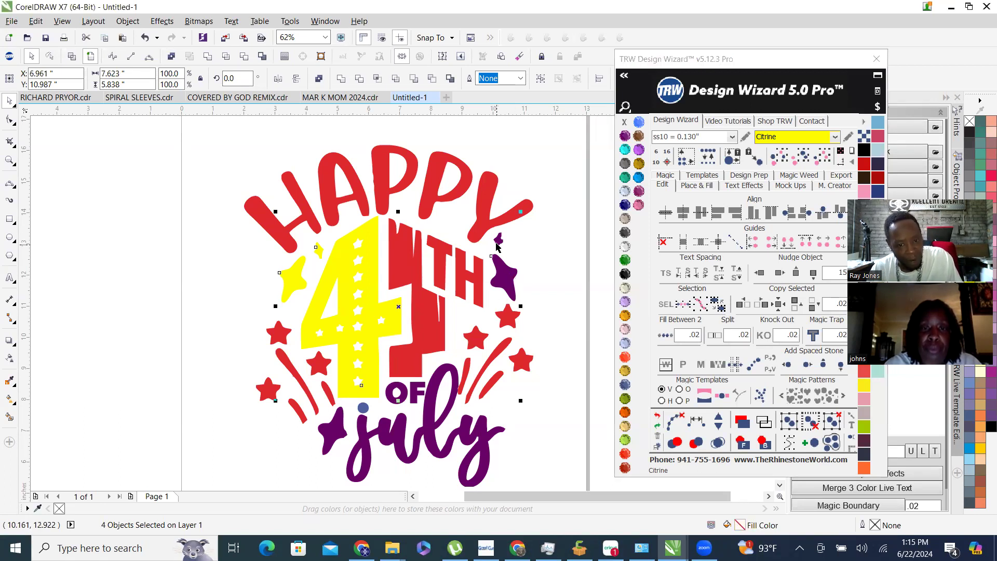
left_click(498, 243, "shift")
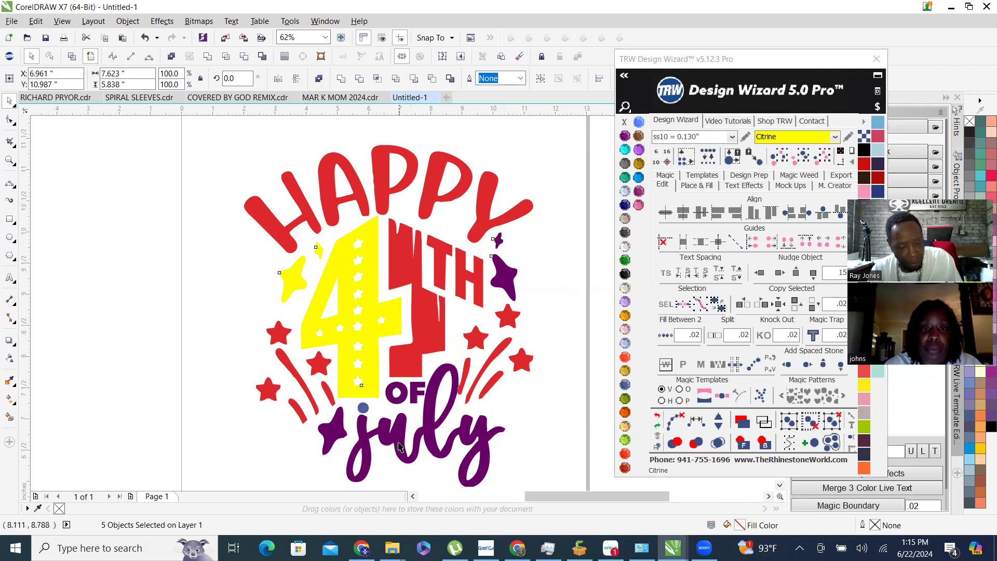
scroll(416, 391, "up", 4)
left_click(456, 263, "shift")
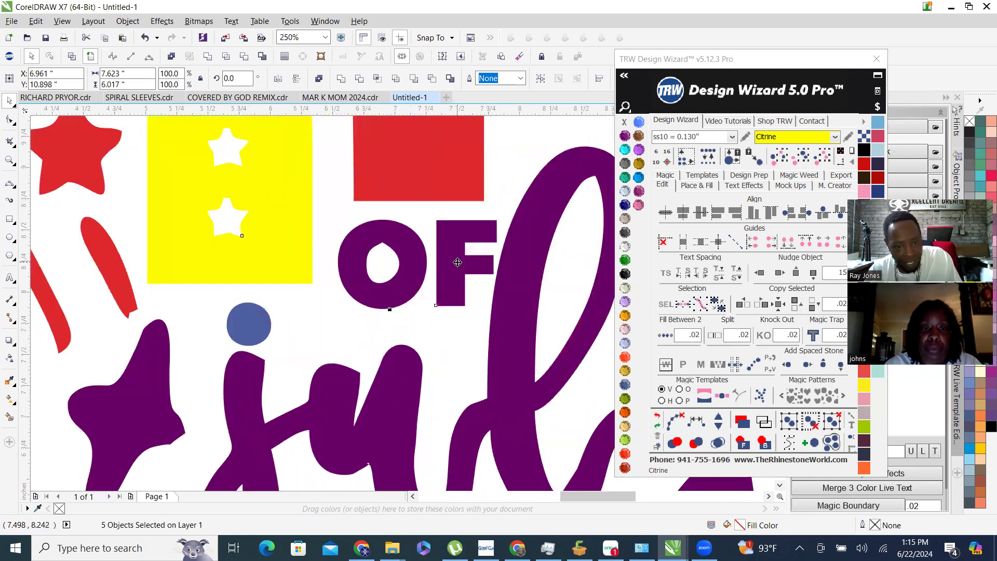
left_click(368, 237, "shift")
left_click(518, 257, "shift")
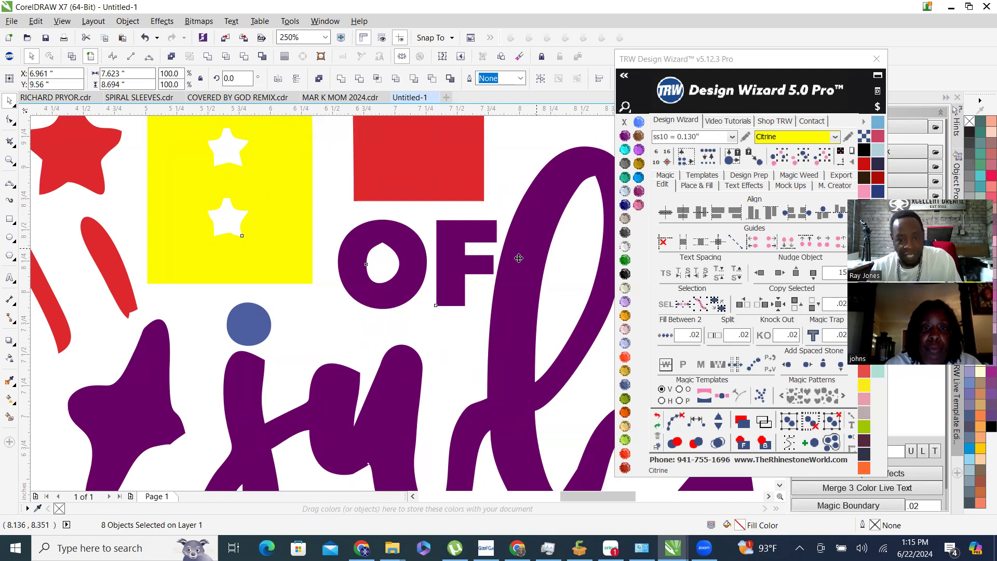
scroll(522, 283, "down", 4)
left_click(625, 191)
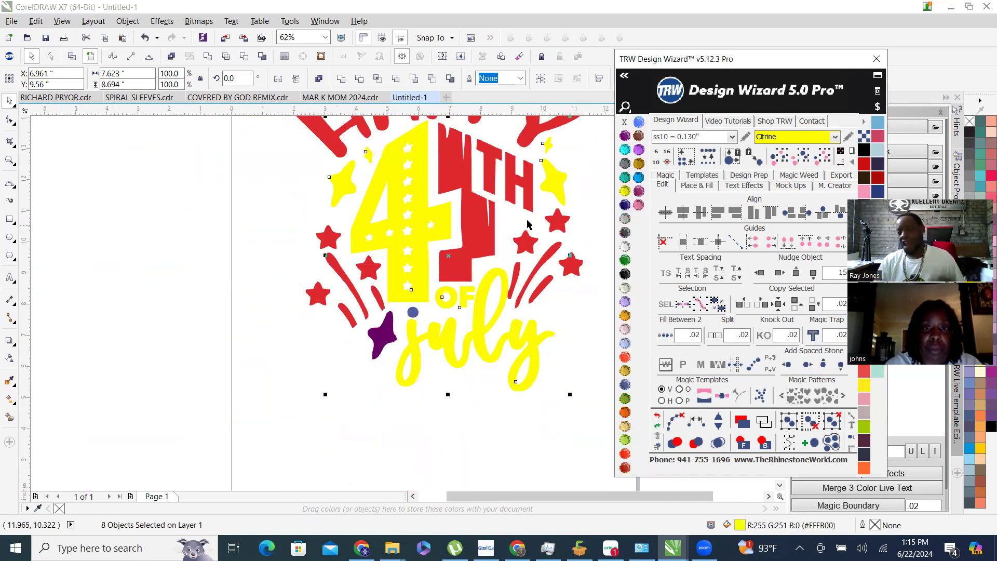
Add the purple star beside july and the blue dot above the j to the selection, and recolor them Citrine.
scroll(363, 326, "up", 2)
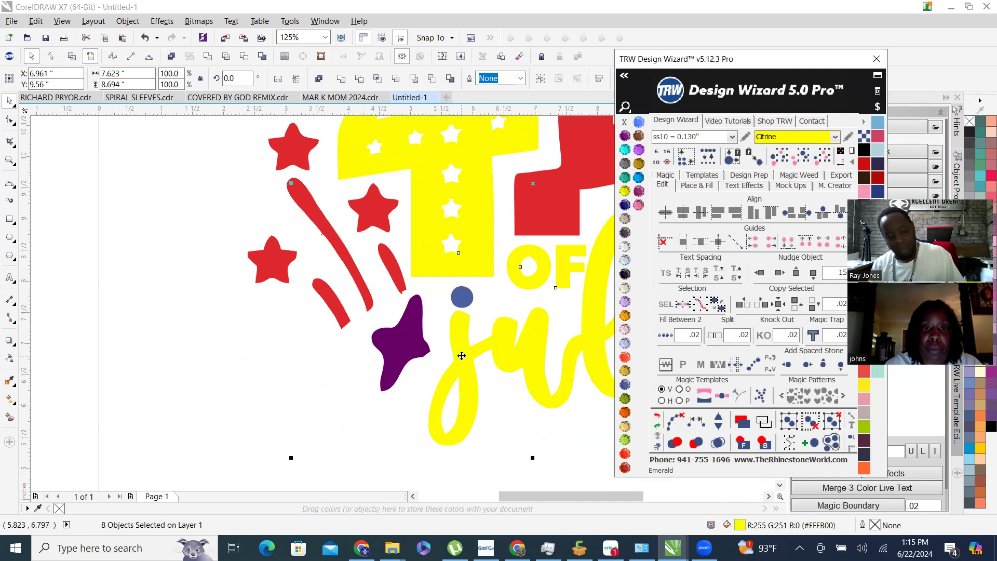
left_click(406, 351, "shift")
left_click(462, 304, "shift")
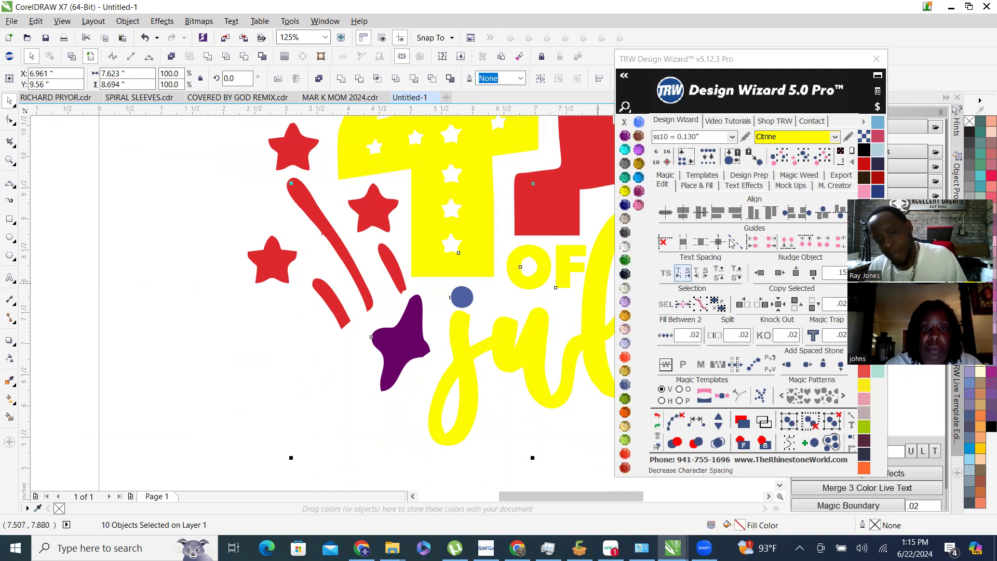
left_click(627, 195)
scroll(395, 414, "down", 4)
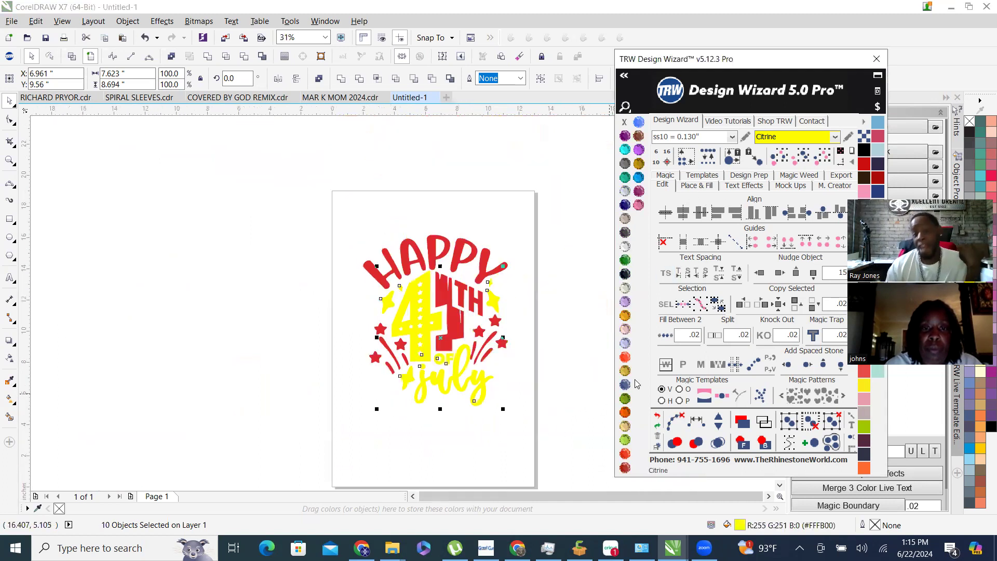
Recolor all selected shapes with the Amethyst stone color.
left_click(625, 135)
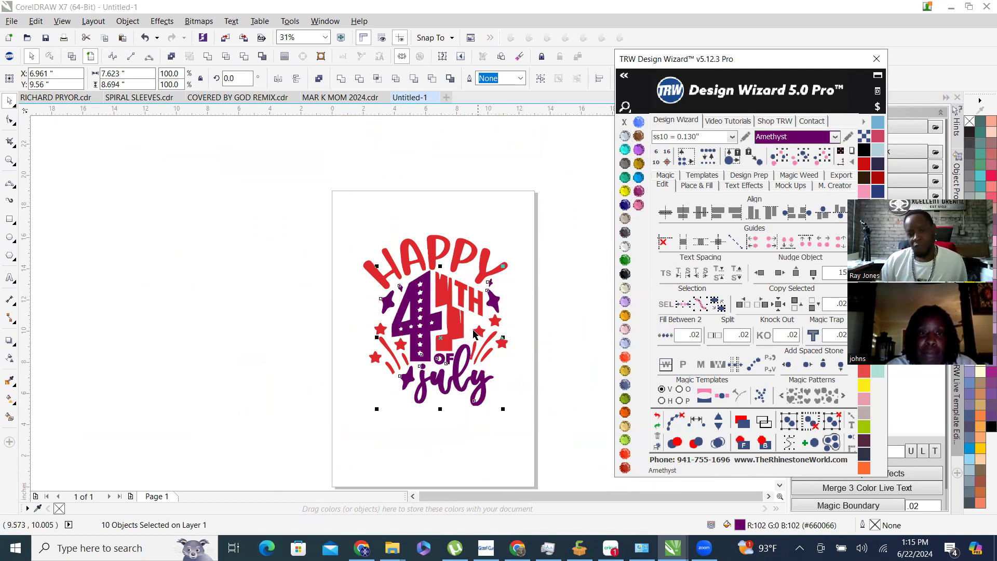
scroll(473, 335, "up", 4)
scroll(335, 291, "down", 4)
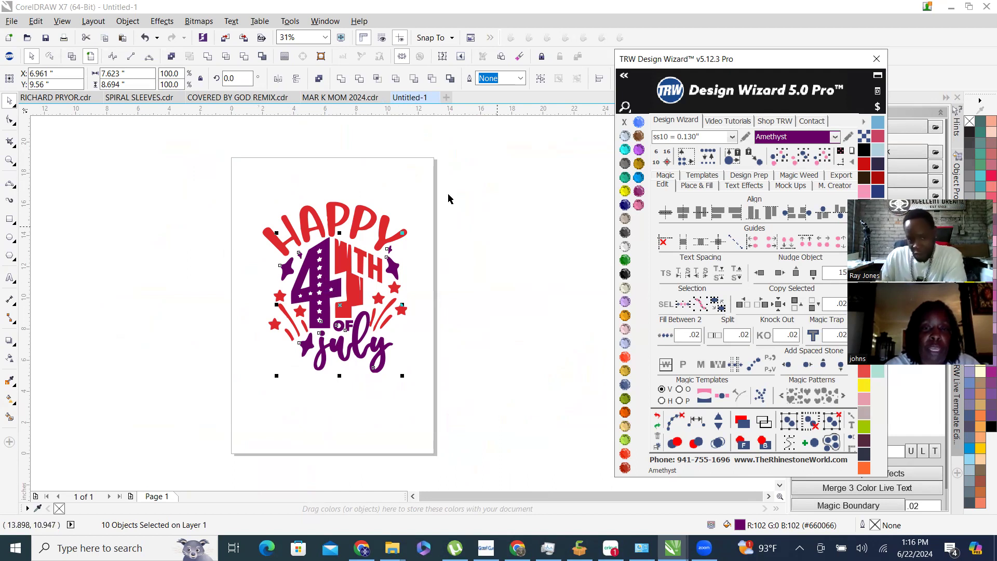
Join the selected 4, stars, OF, july lettering and dot into one curve object, and recolor it TRW Blue.
scroll(340, 354, "up", 1)
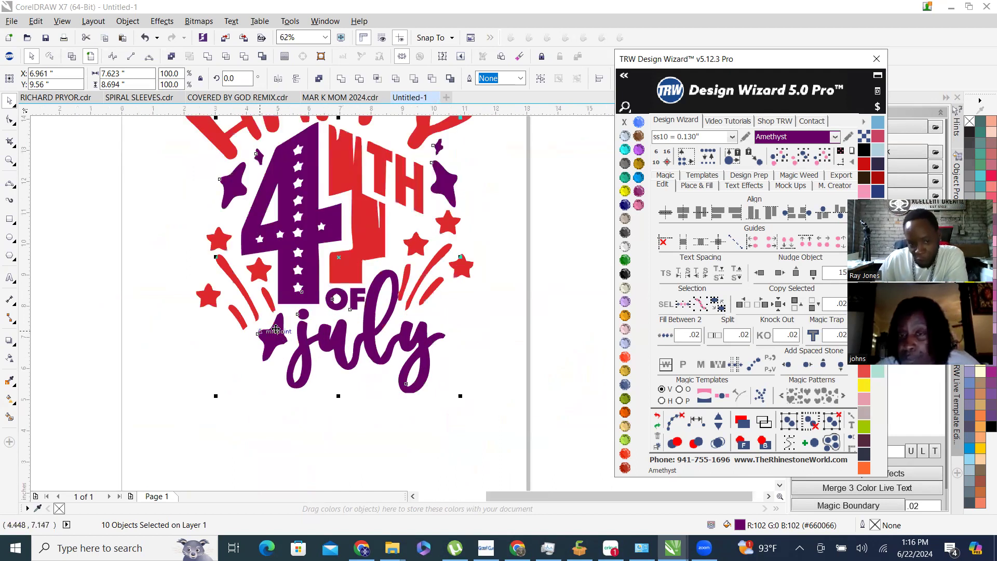
left_click(208, 57)
scroll(306, 304, "down", 1)
scroll(364, 242, "up", 1)
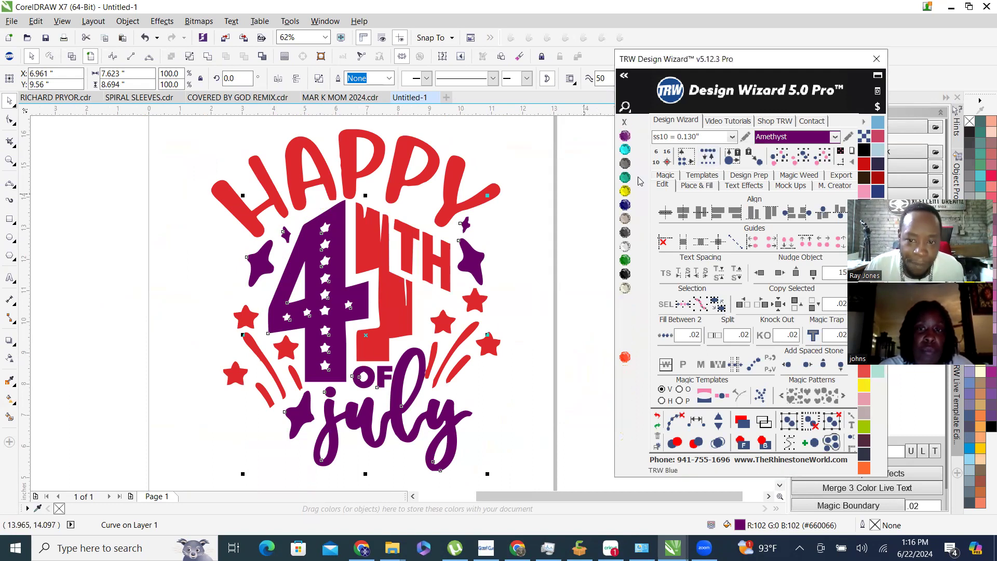
left_click(639, 178)
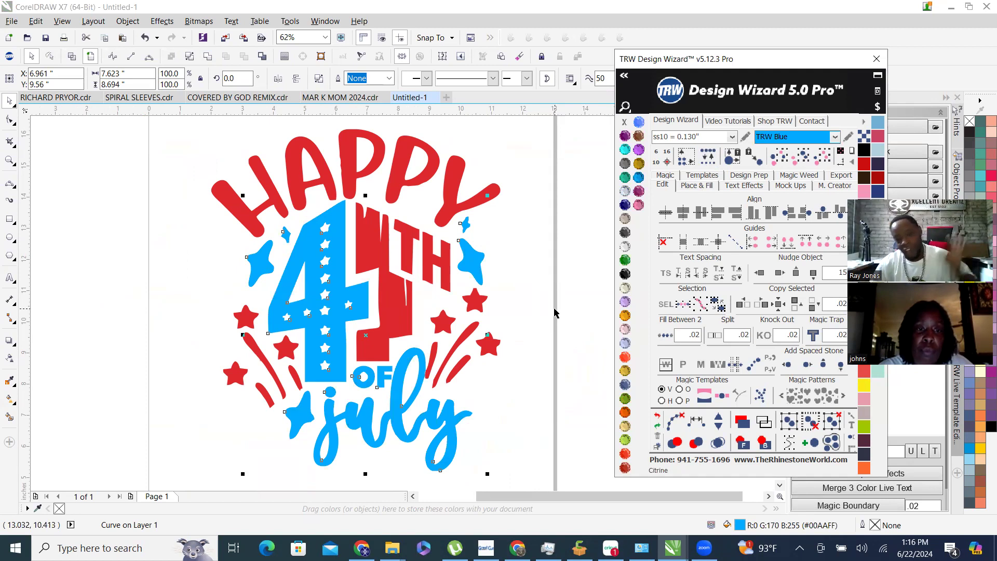
left_click(552, 285)
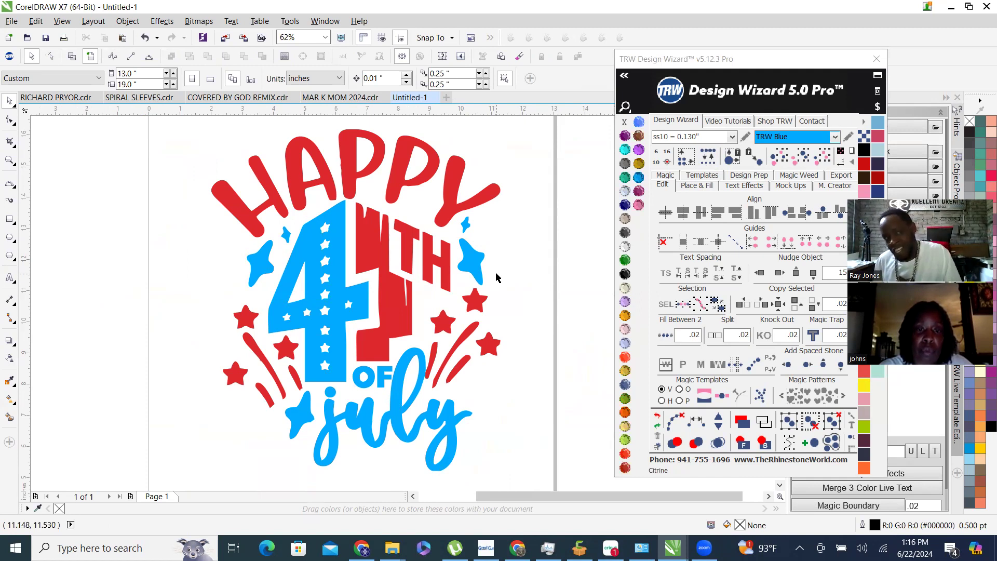
scroll(258, 307, "down", 2)
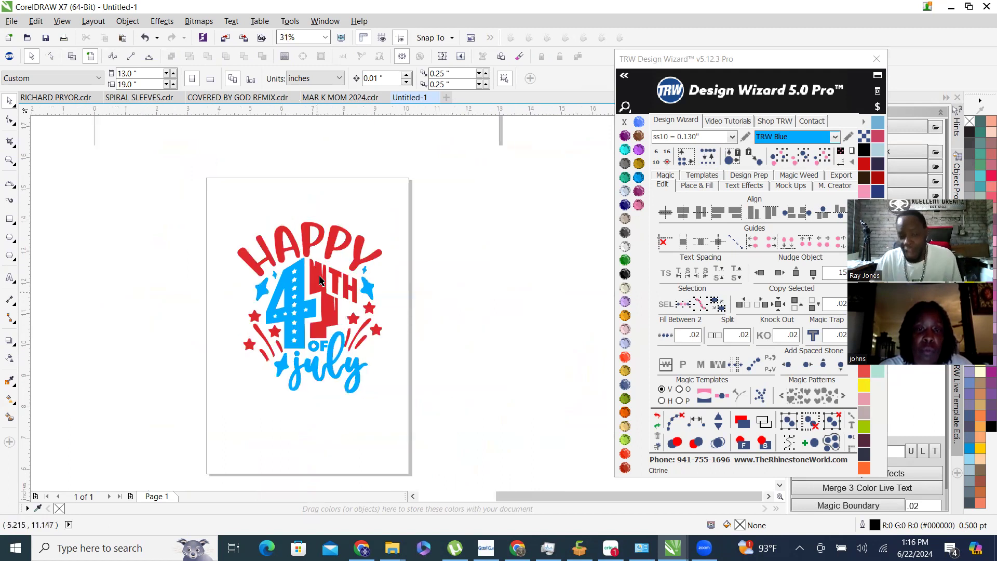
scroll(312, 283, "up", 2)
scroll(283, 295, "up", 3)
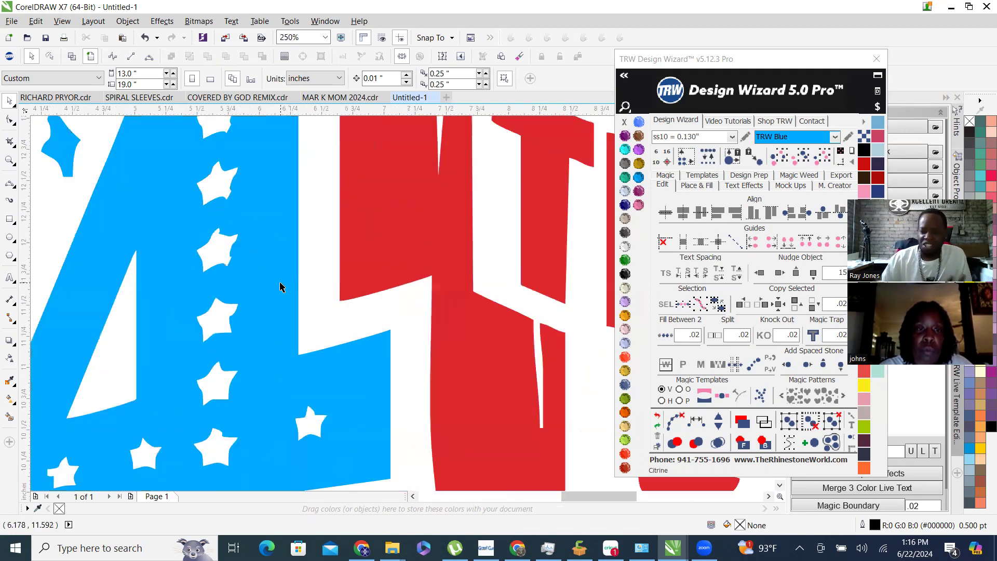
scroll(280, 285, "down", 1)
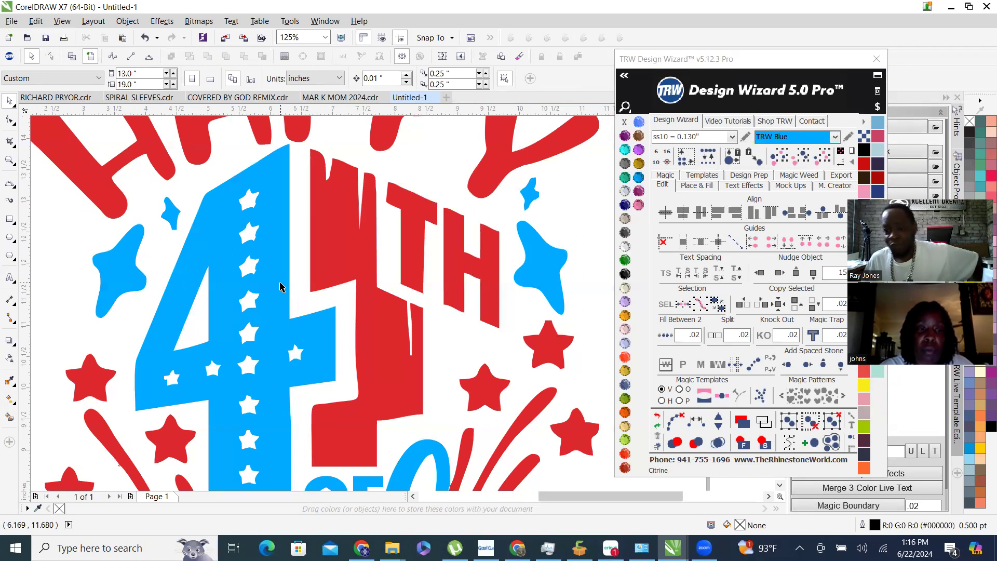
scroll(298, 312, "down", 4)
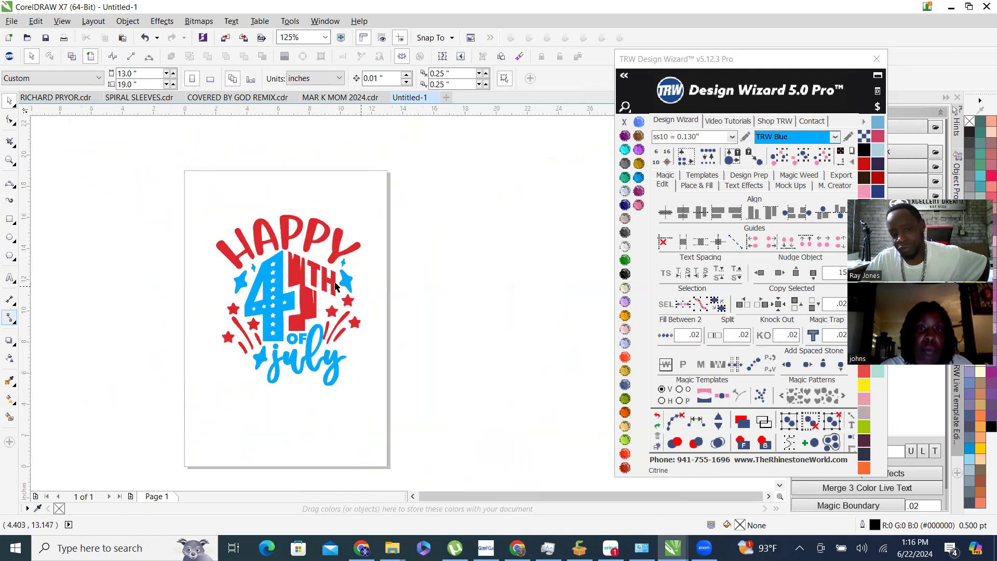
Select the red block beside the 4 with all shapes of the same color, and recolor them Black Diamond.
left_click(293, 278)
scroll(268, 292, "up", 1)
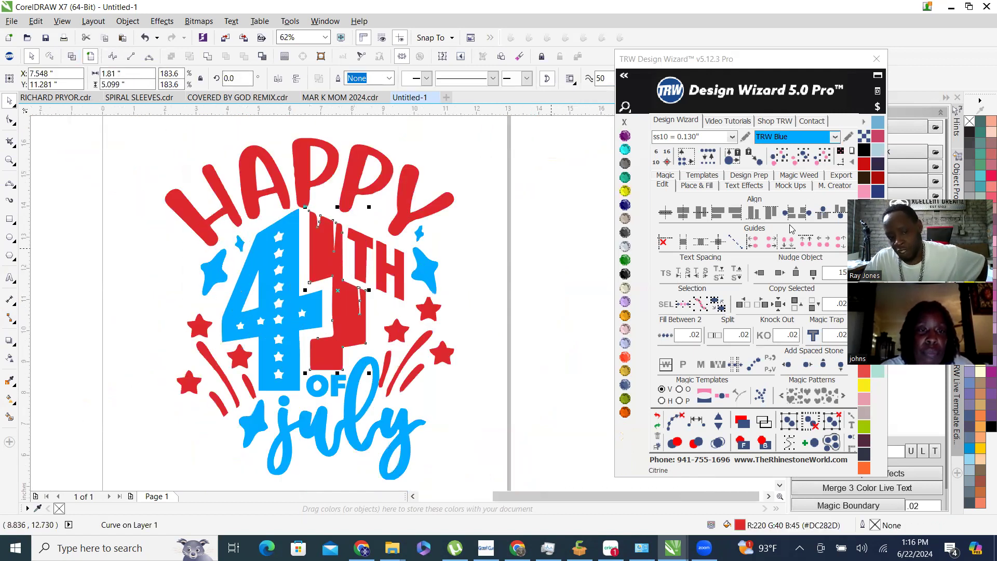
left_click(799, 162)
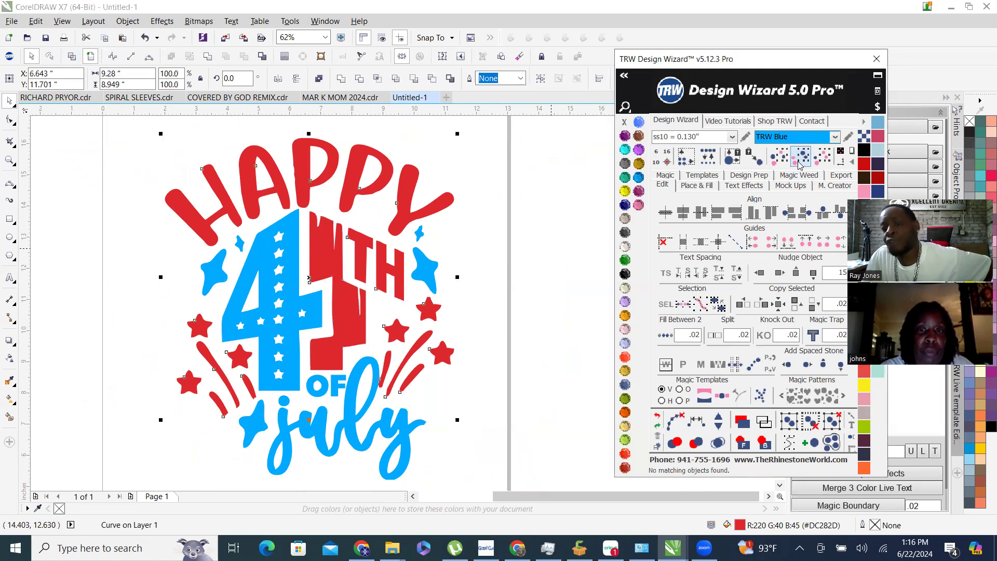
scroll(415, 255, "down", 1)
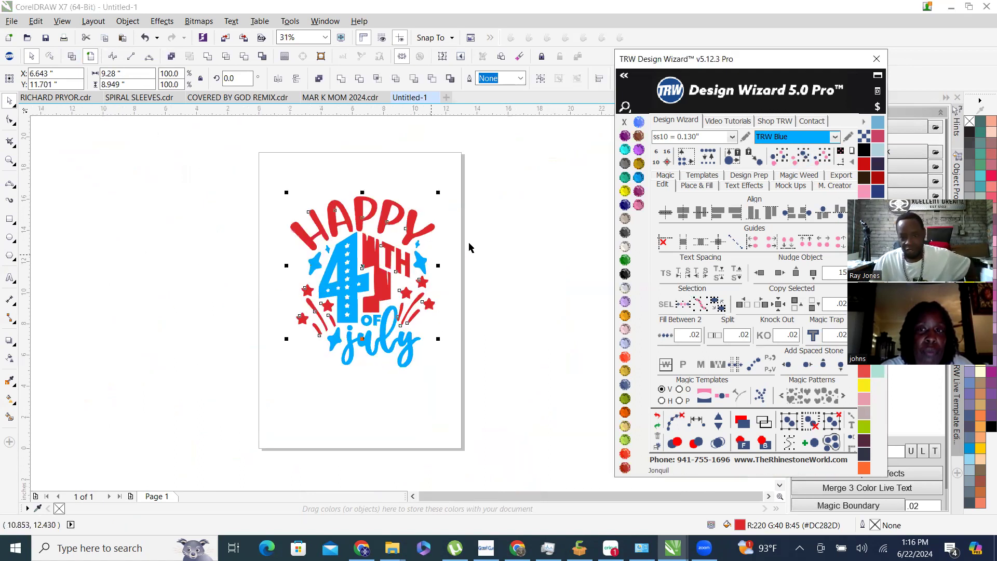
left_click(629, 164)
scroll(423, 241, "up", 1)
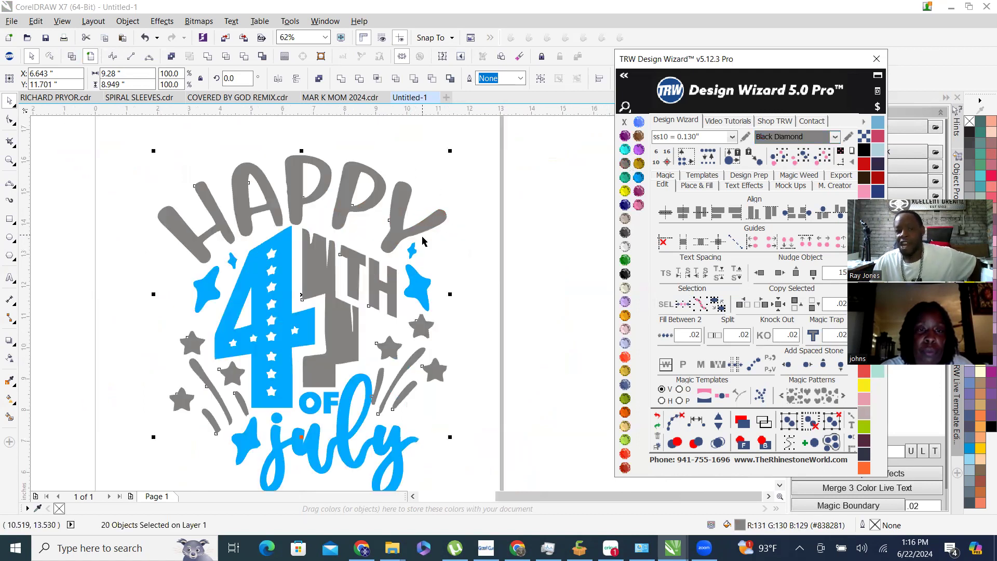
Combine the selected shapes into one curve object and recolor it Red Siam.
left_click(207, 58)
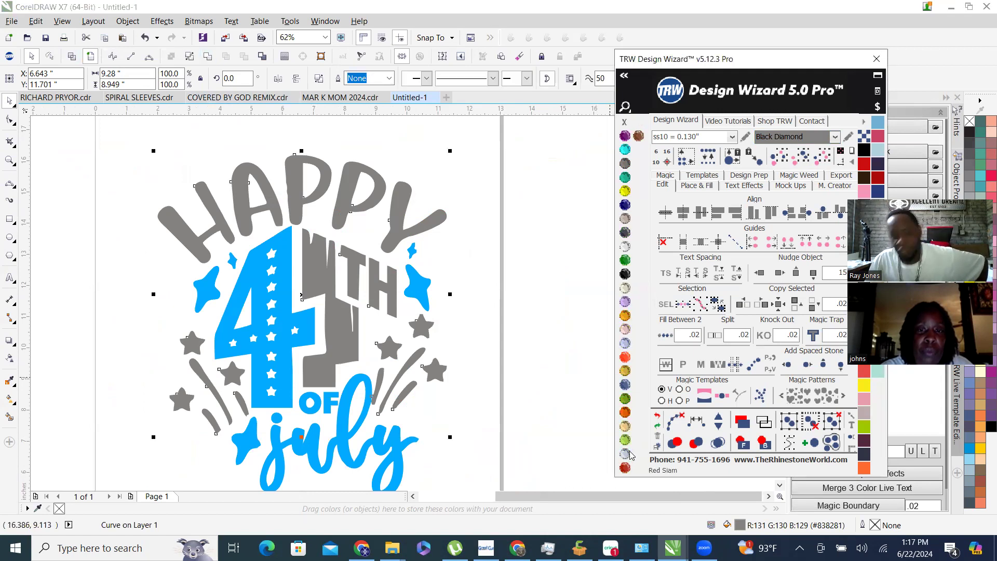
left_click(626, 454)
scroll(418, 281, "down", 3)
scroll(395, 275, "up", 1)
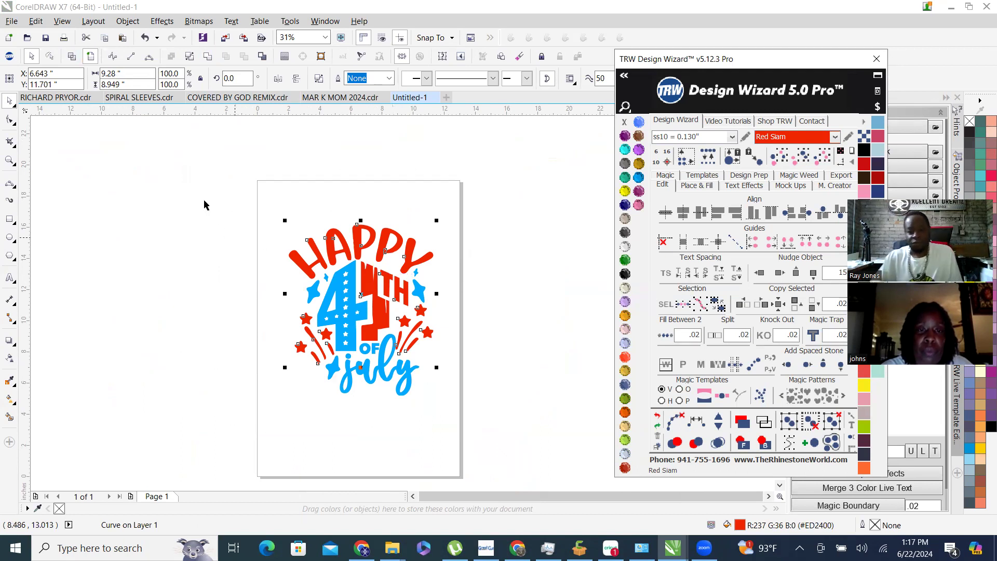
left_click(396, 204)
Select the combined red curve object and move the TRW Design Wizard window closer to the page.
scroll(416, 314, "up", 1)
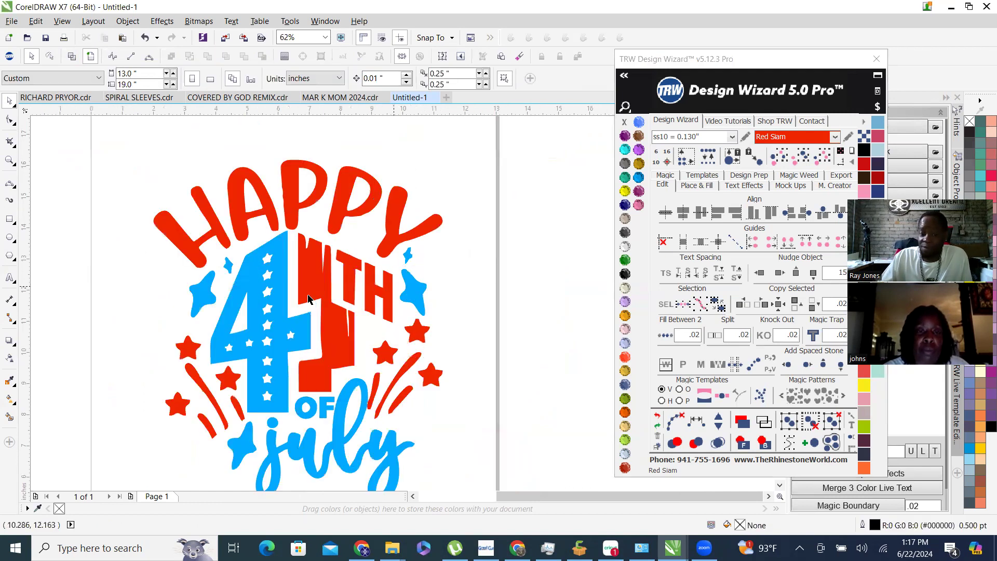
scroll(330, 286, "up", 2)
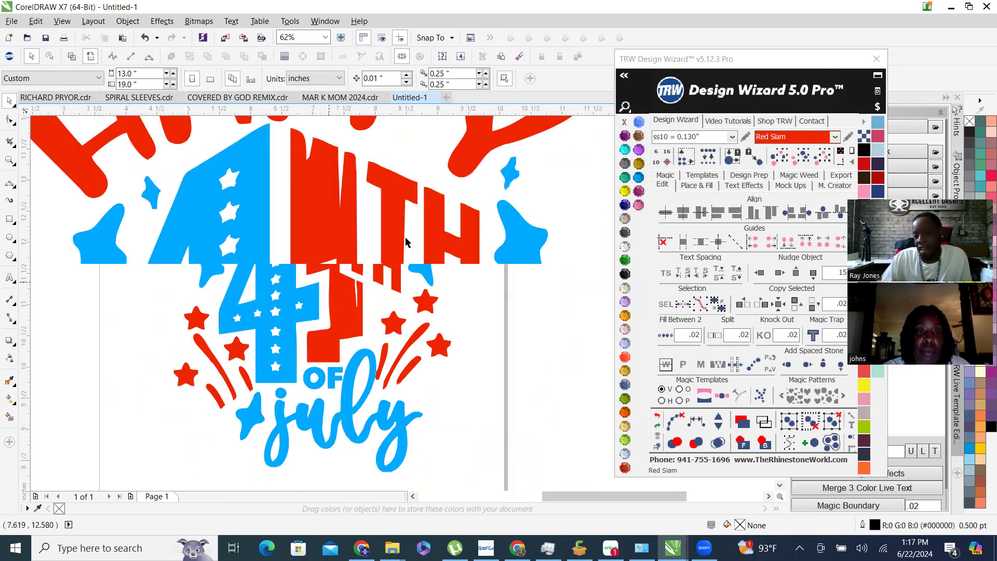
scroll(384, 283, "down", 2)
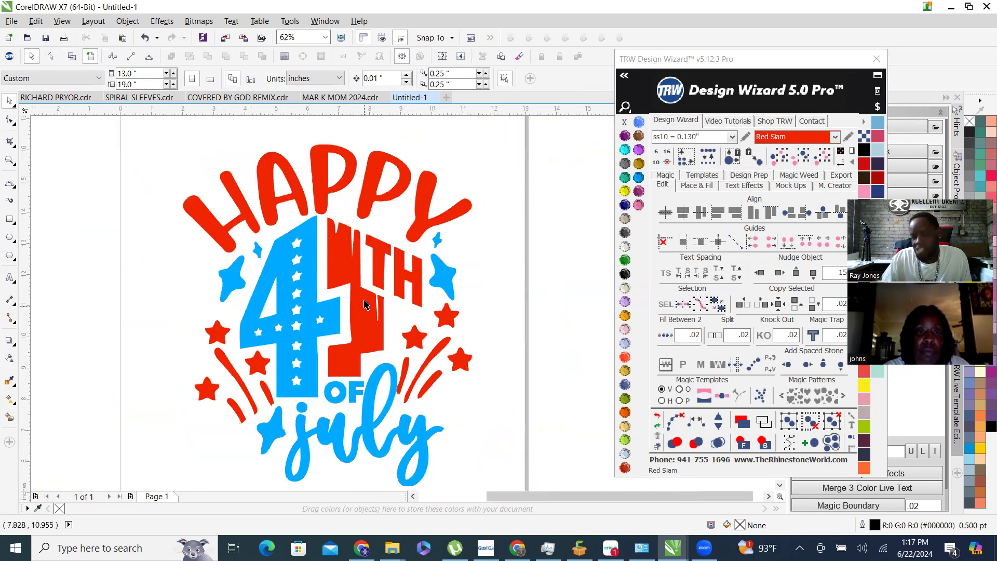
scroll(378, 323, "down", 1)
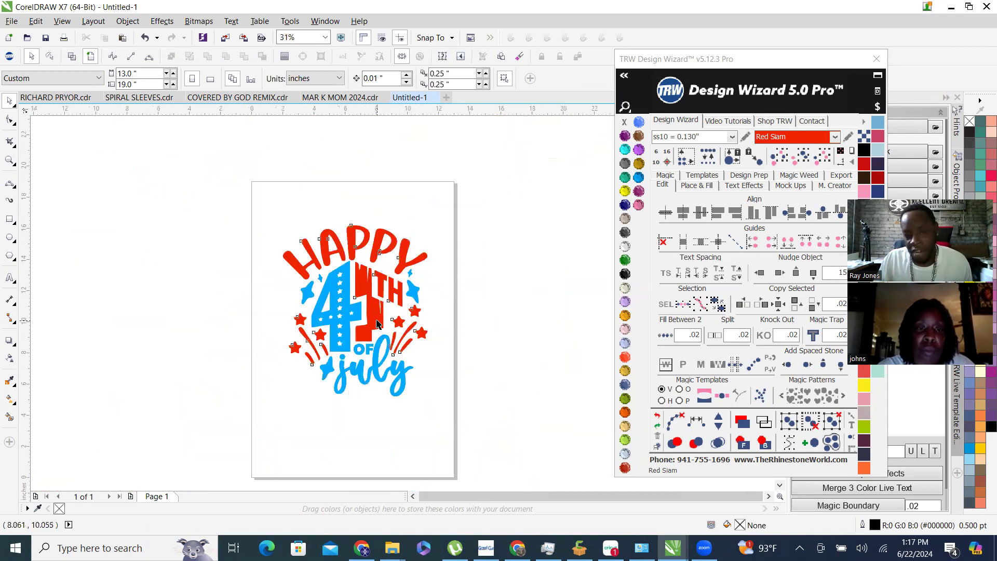
left_click(377, 323)
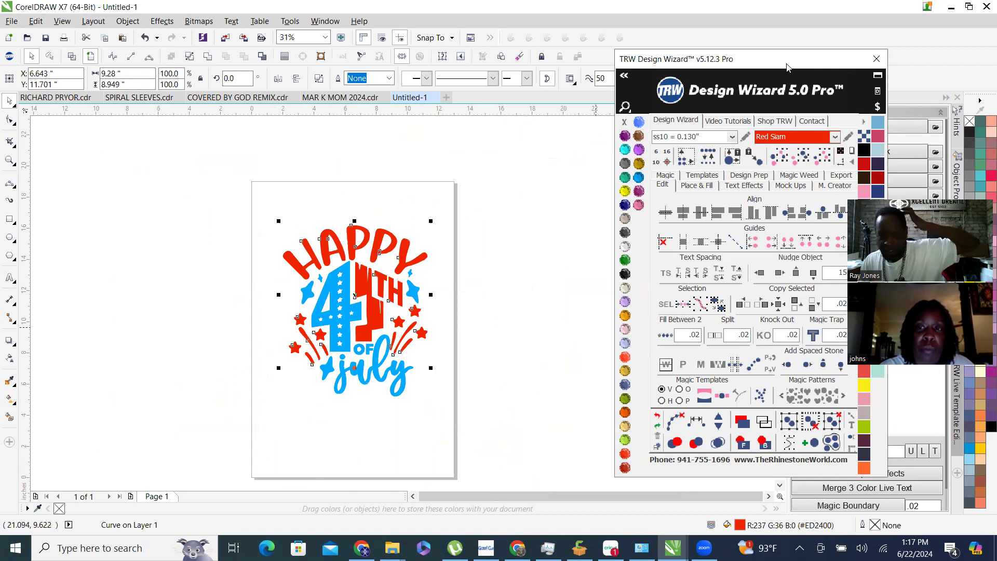
left_click_drag(787, 66, 735, 119)
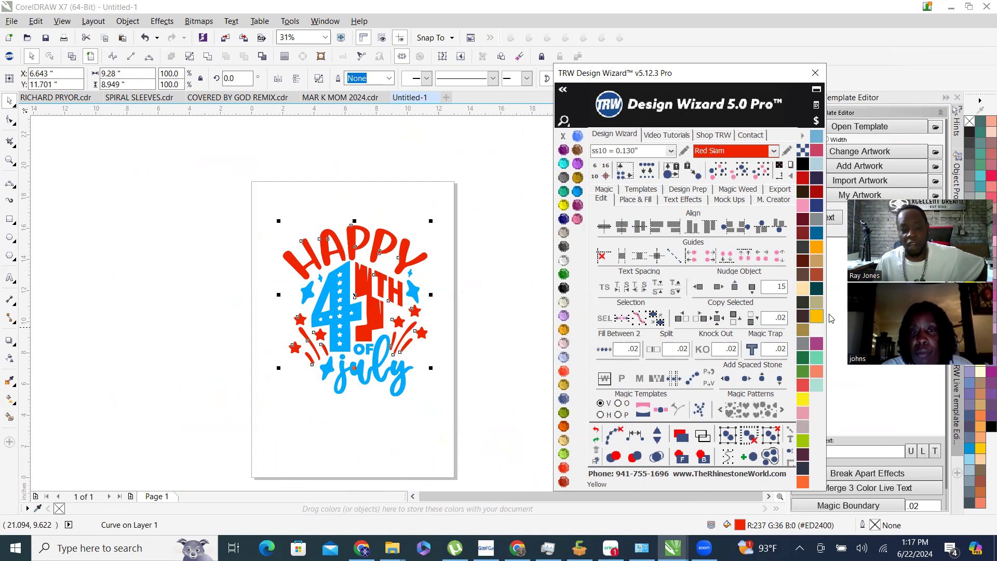
Nudge the red curve object 15 inches to the left, off the page.
left_click(370, 271)
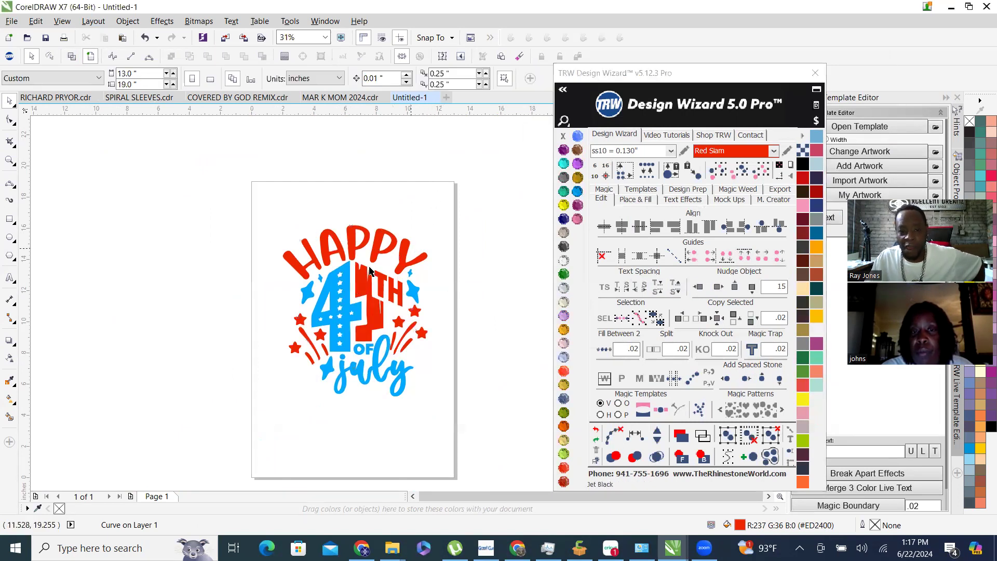
left_click(699, 287)
left_click(329, 229)
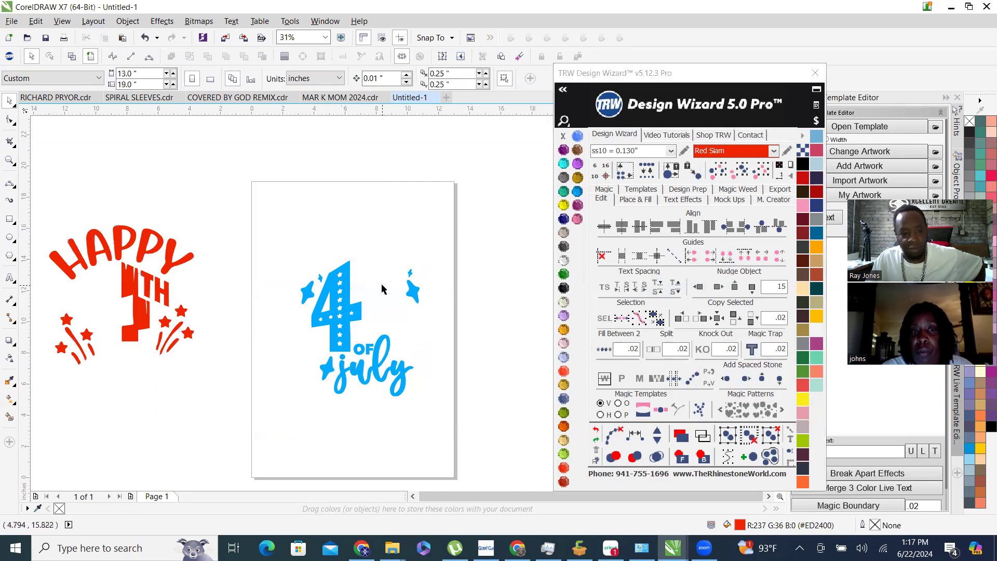
Select the red curve object beside the page and nudge it 15 inches right, back onto the blue parts.
scroll(384, 286, "down", 2)
scroll(251, 259, "up", 2)
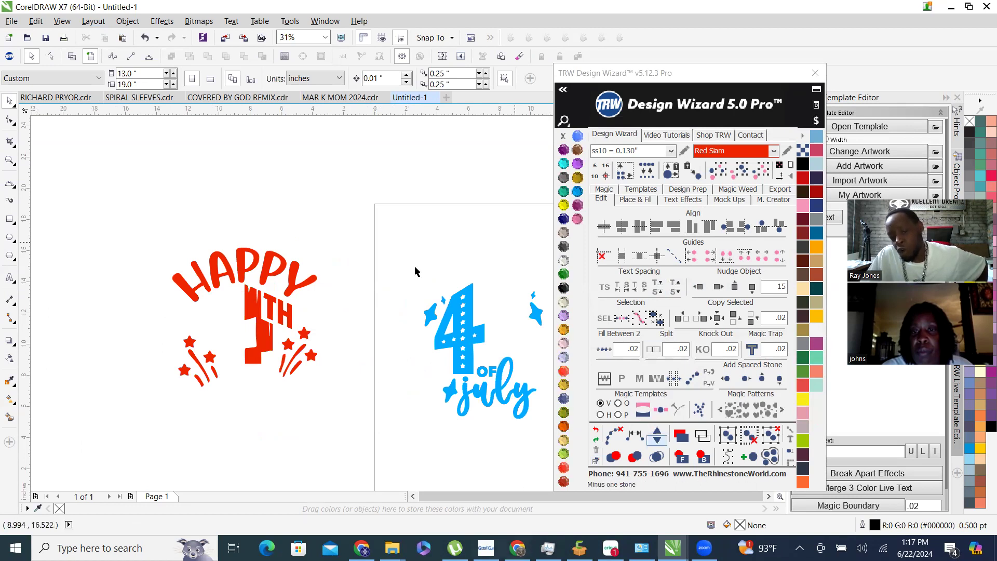
scroll(525, 400, "up", 2)
scroll(325, 319, "down", 2)
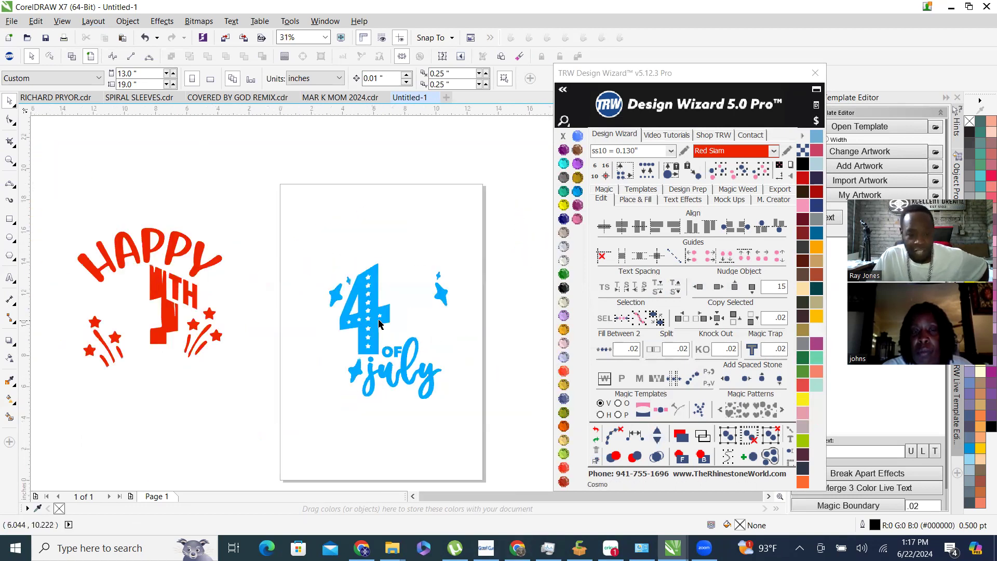
scroll(367, 340, "up", 1)
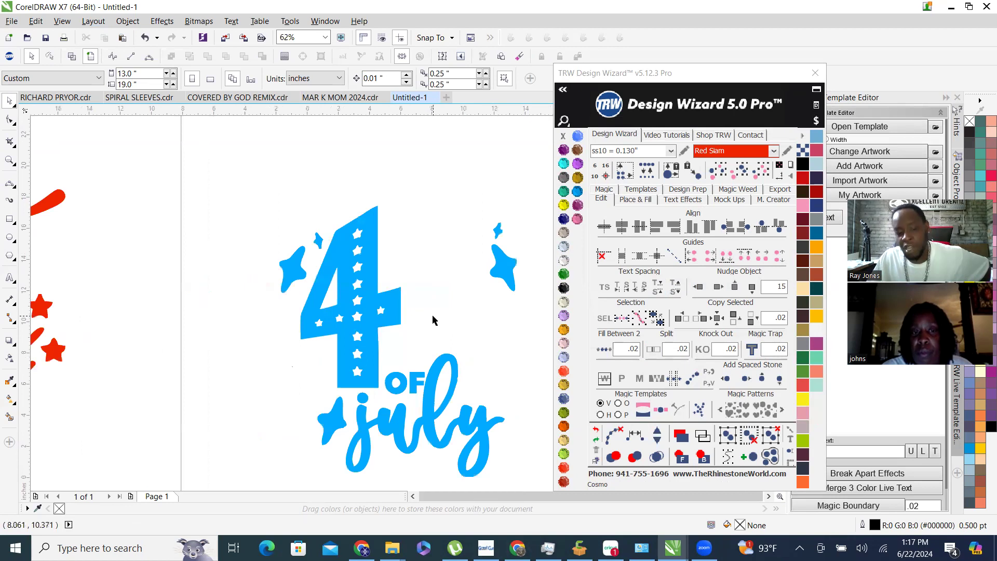
left_click(56, 200)
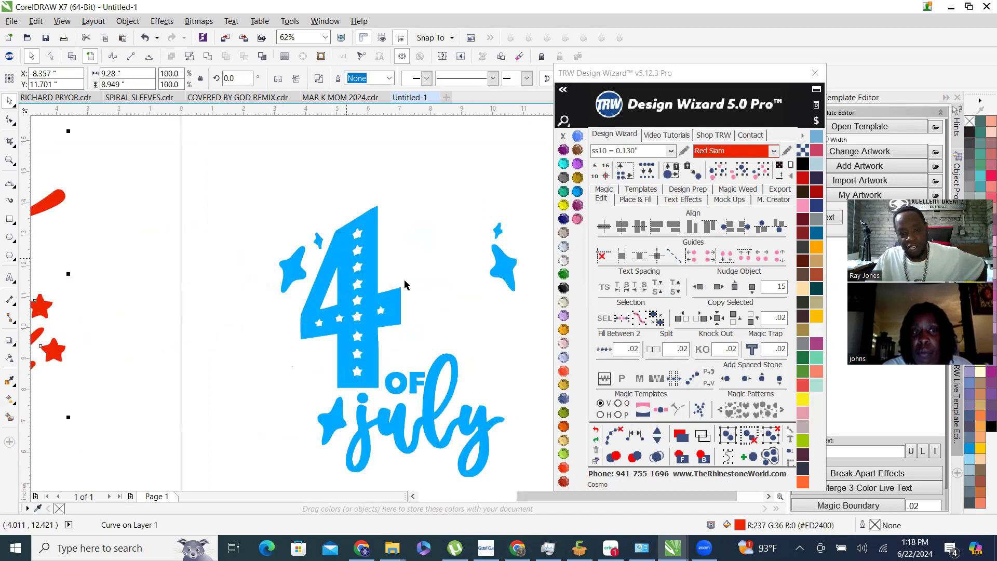
scroll(338, 286, "down", 1)
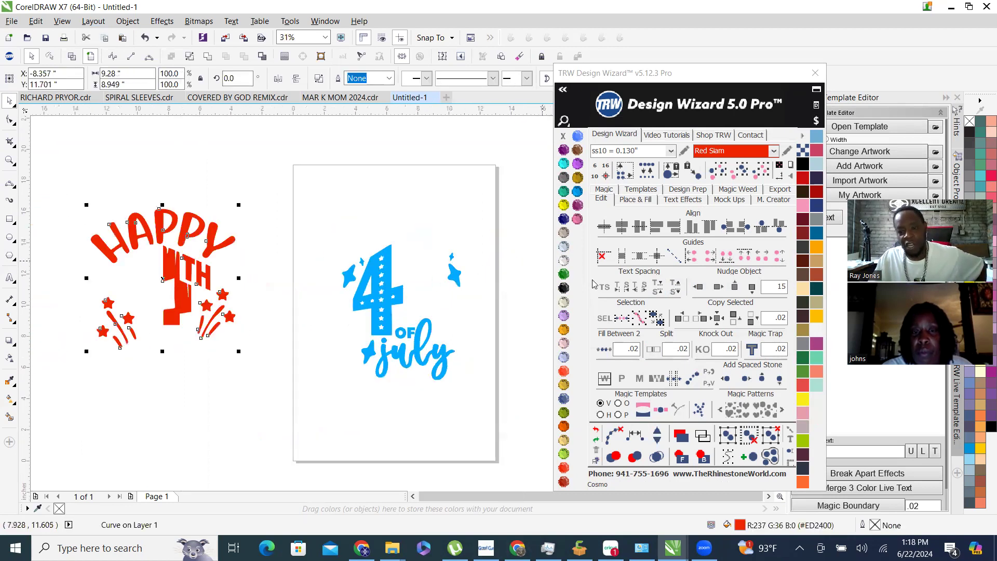
left_click(718, 287)
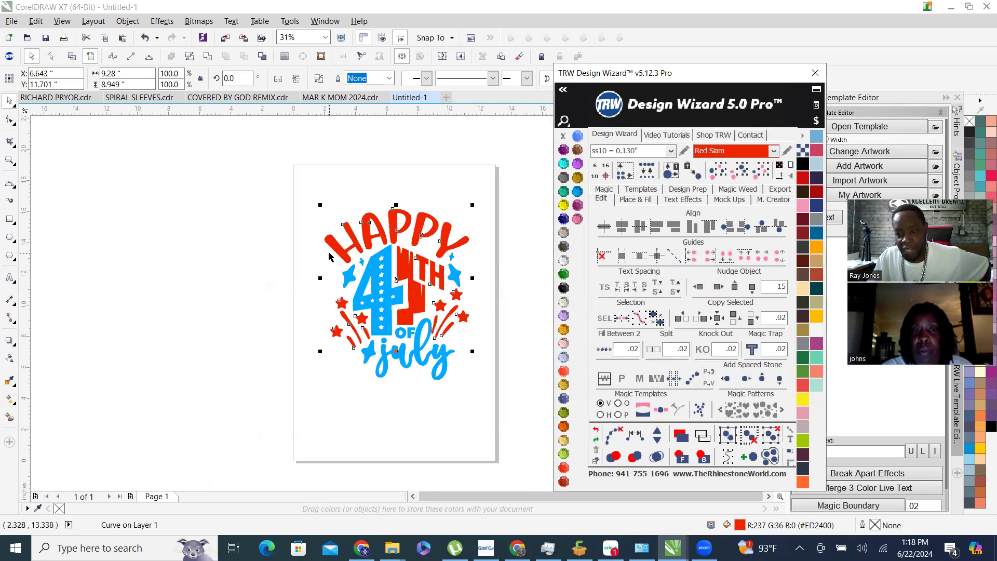
left_click(417, 168)
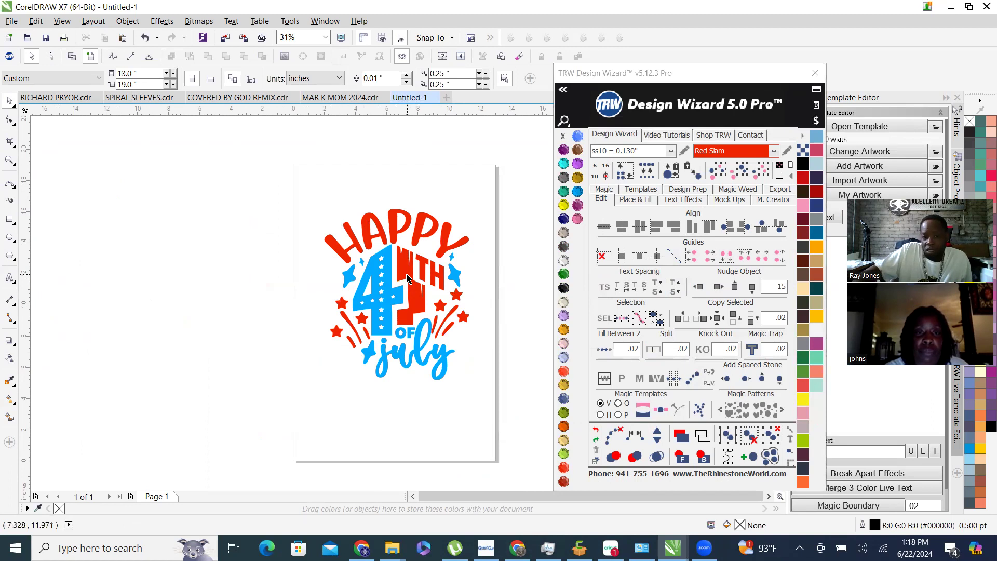
Move the red curve object freehand to the upper left of the page, and undo the move.
left_click_drag(406, 279, 198, 221)
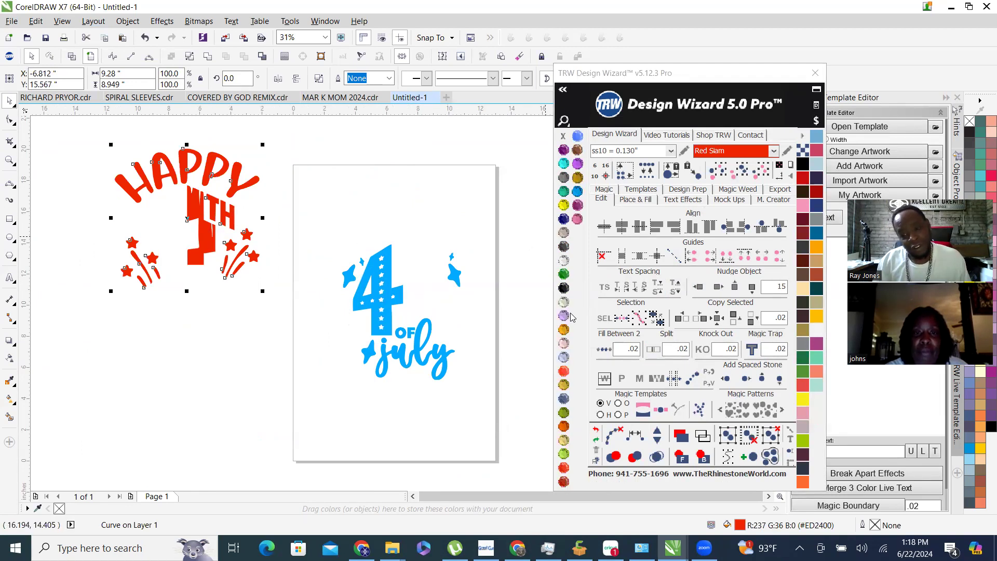
left_click_drag(168, 235, 378, 295)
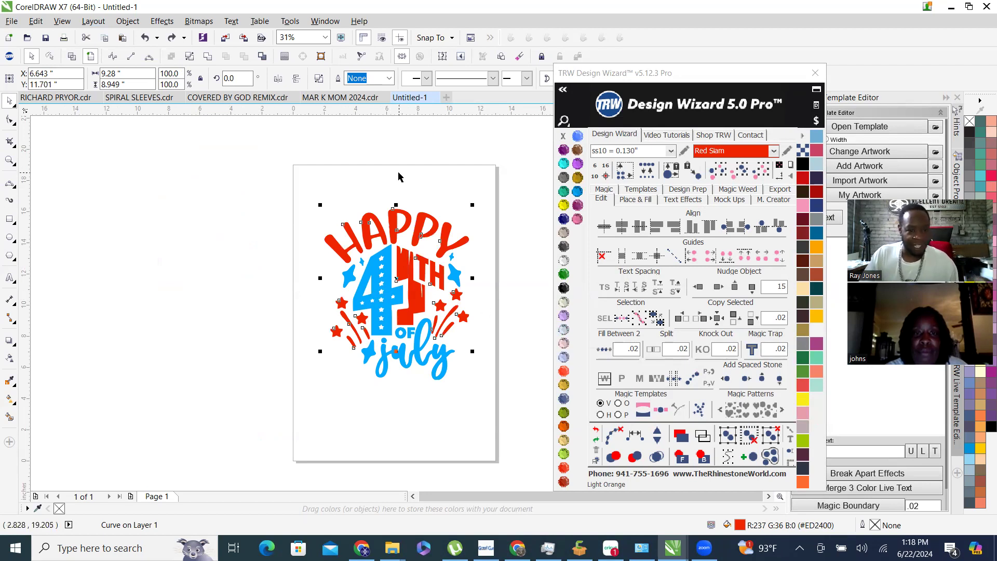
scroll(408, 281, "up", 4)
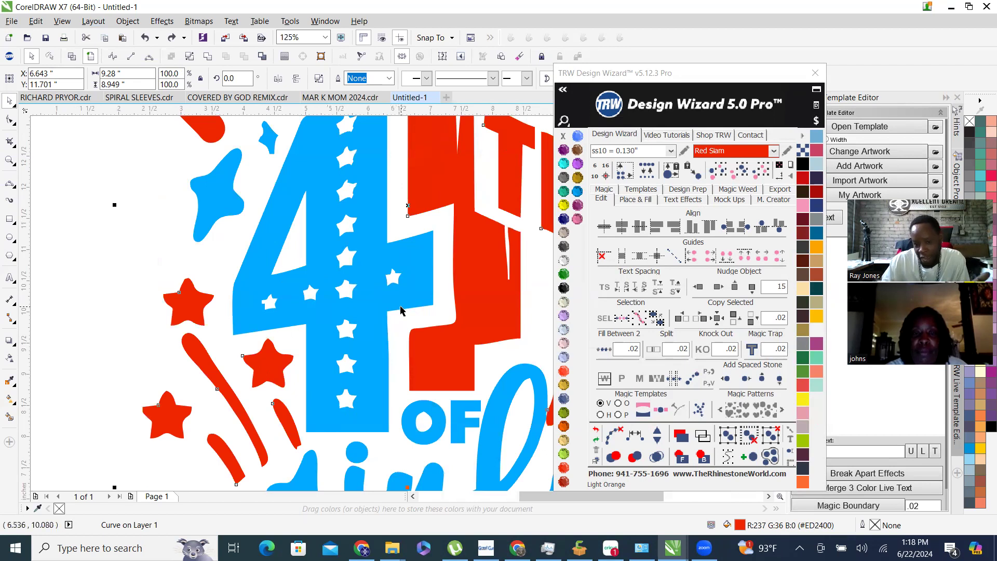
scroll(400, 310, "down", 4)
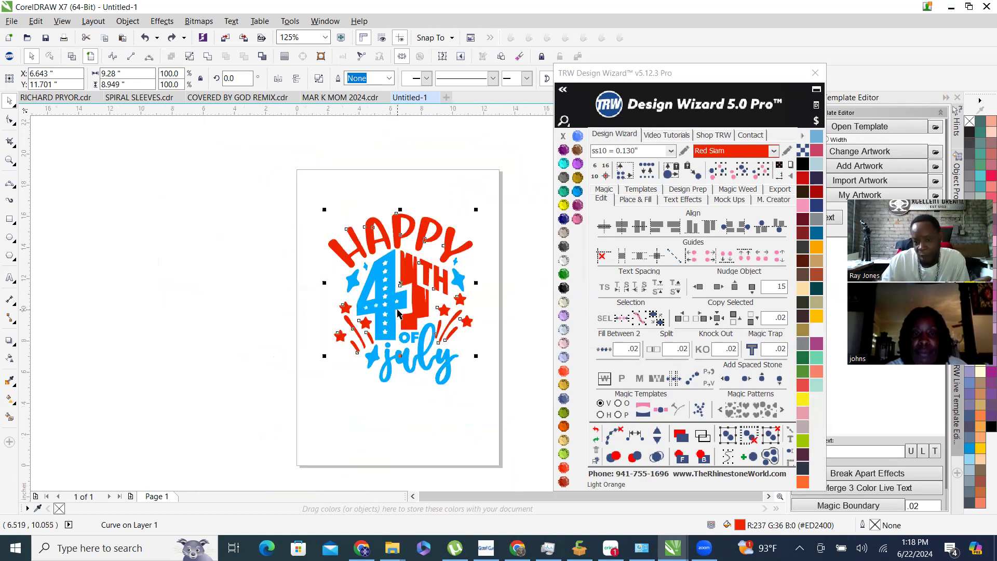
Nudge the red curve object 15 inches left away from the blue object, and 15 inches right back into place.
left_click(698, 287)
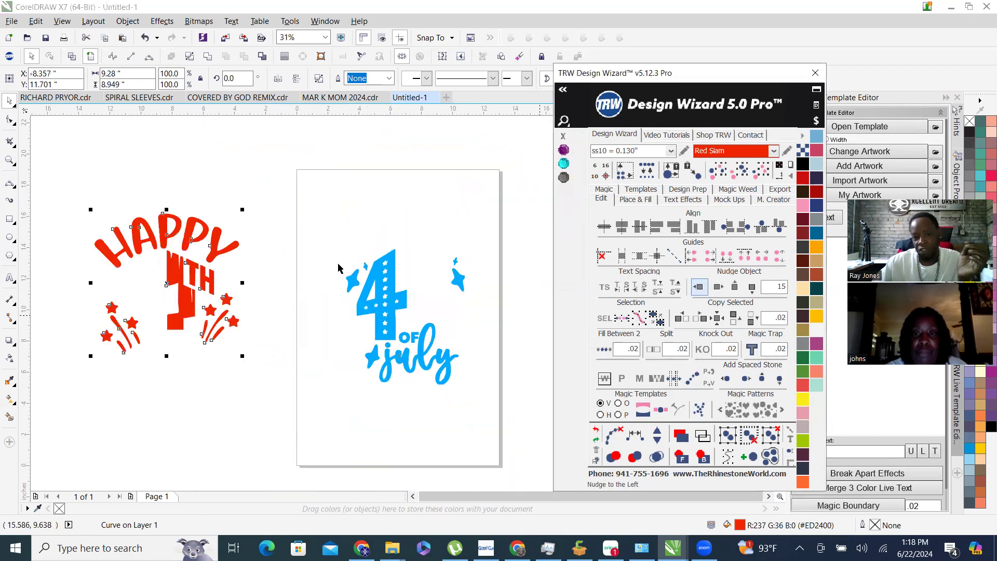
left_click(391, 293)
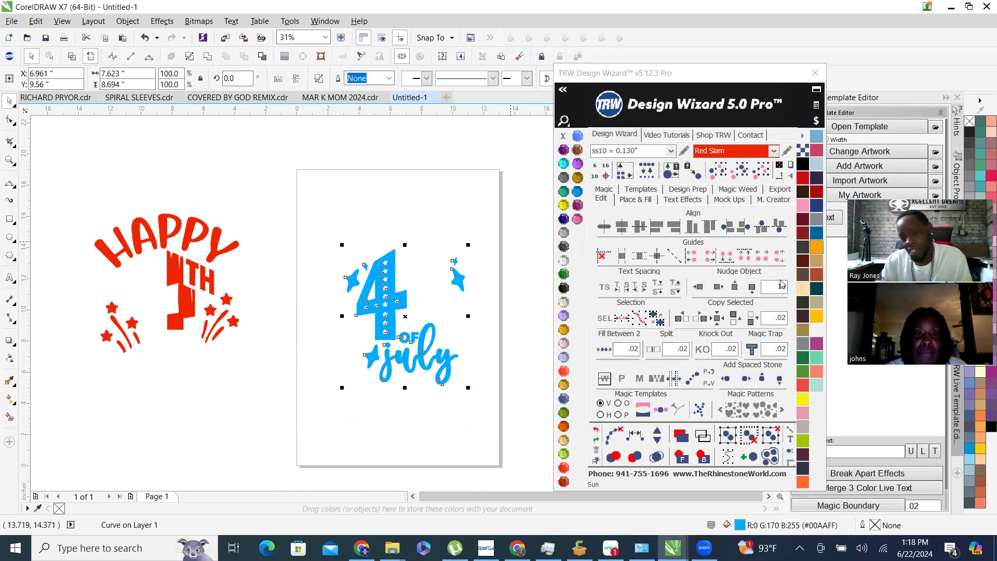
left_click(175, 277)
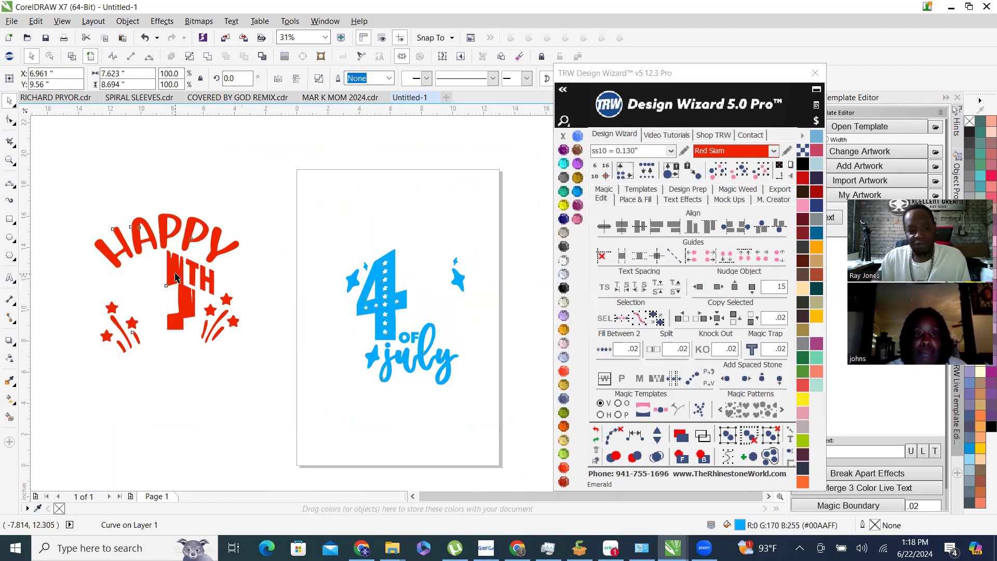
left_click(719, 287)
Select all objects of the Fourth of July design on the page.
left_click(288, 185)
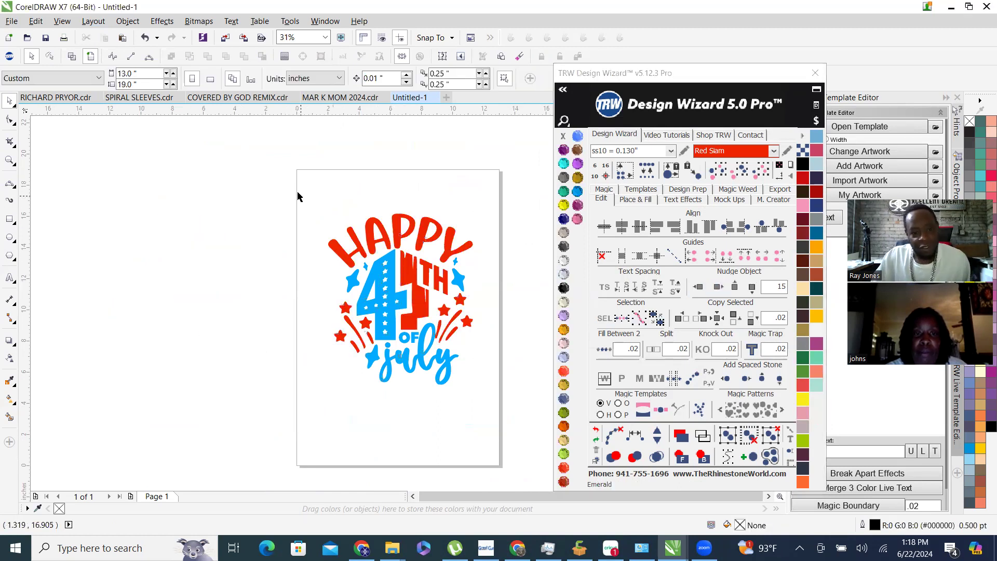
left_click_drag(249, 149, 540, 425)
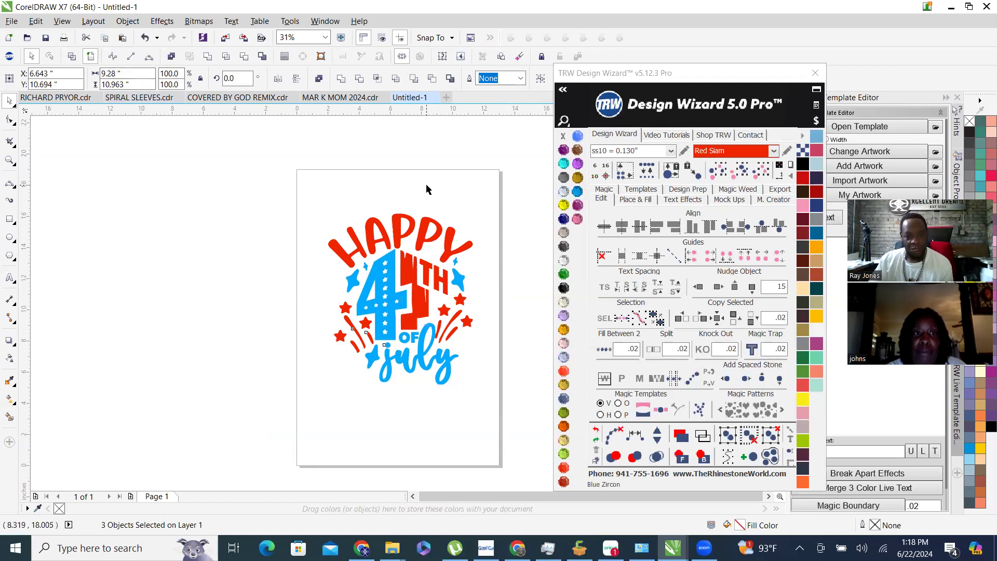
Clear the selection and delete the nodes of the white stars running down the vertical stem of the blue 4.
left_click(407, 123)
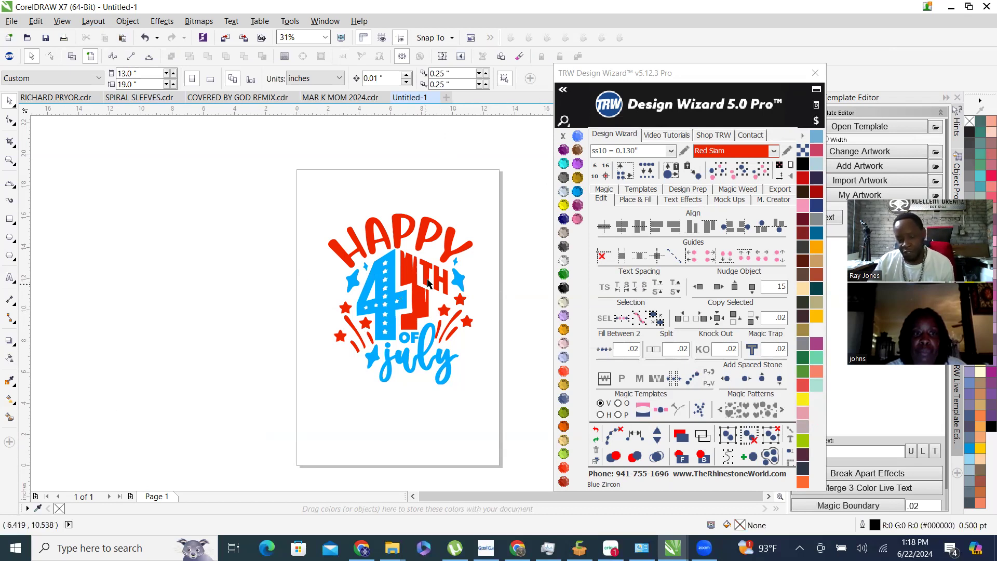
scroll(458, 278, "up", 2)
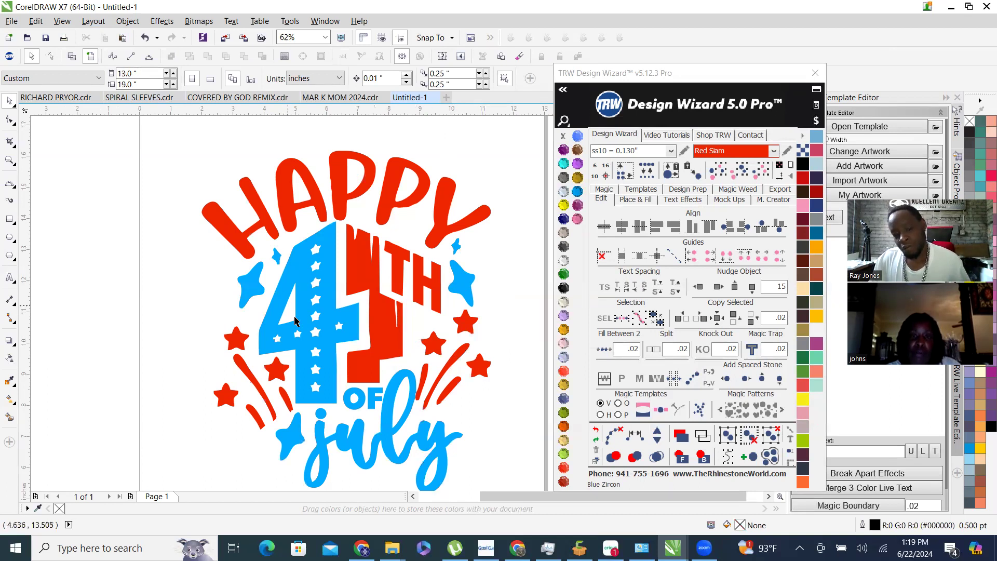
scroll(294, 321, "up", 2)
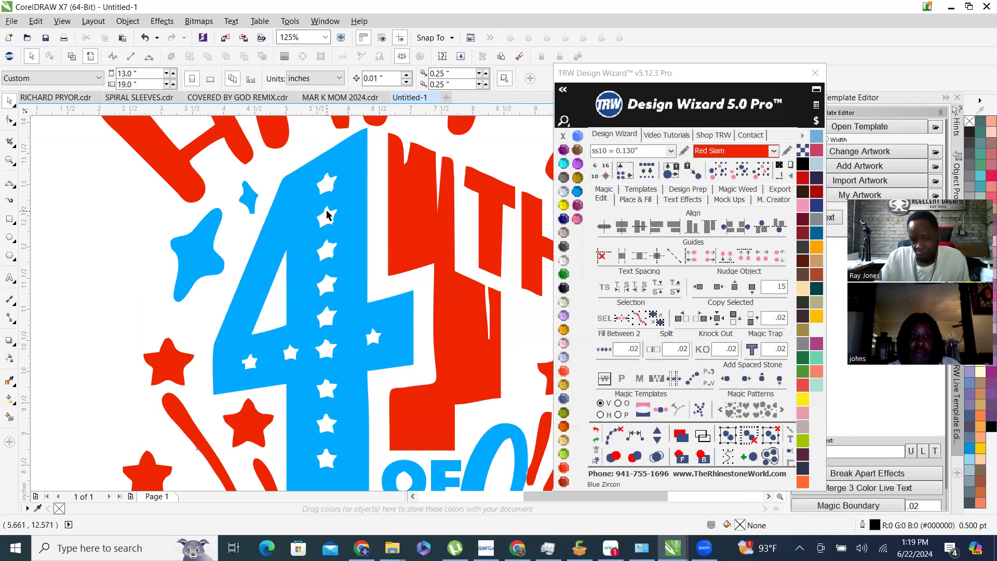
double_click(300, 224)
scroll(332, 213, "up", 3)
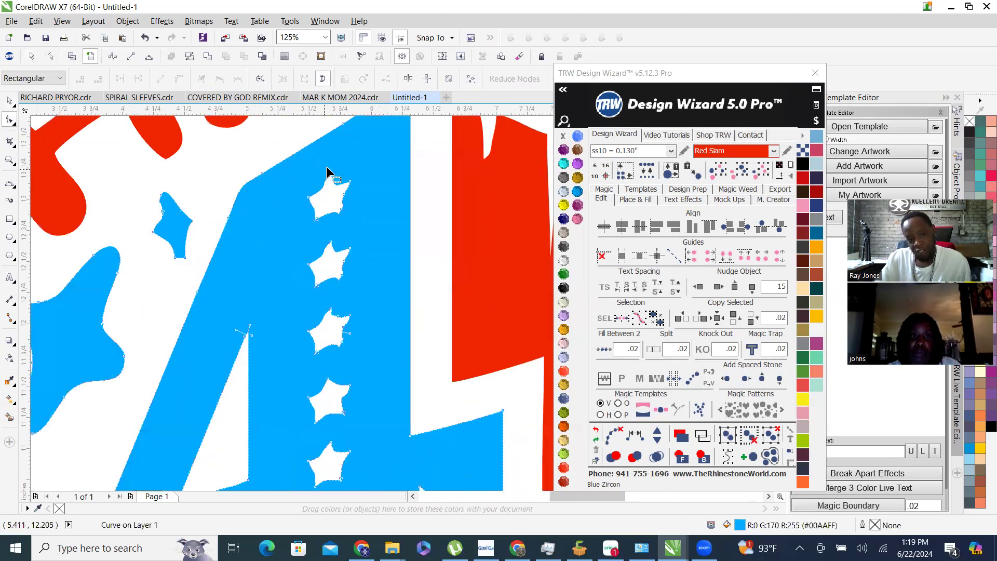
left_click(339, 185)
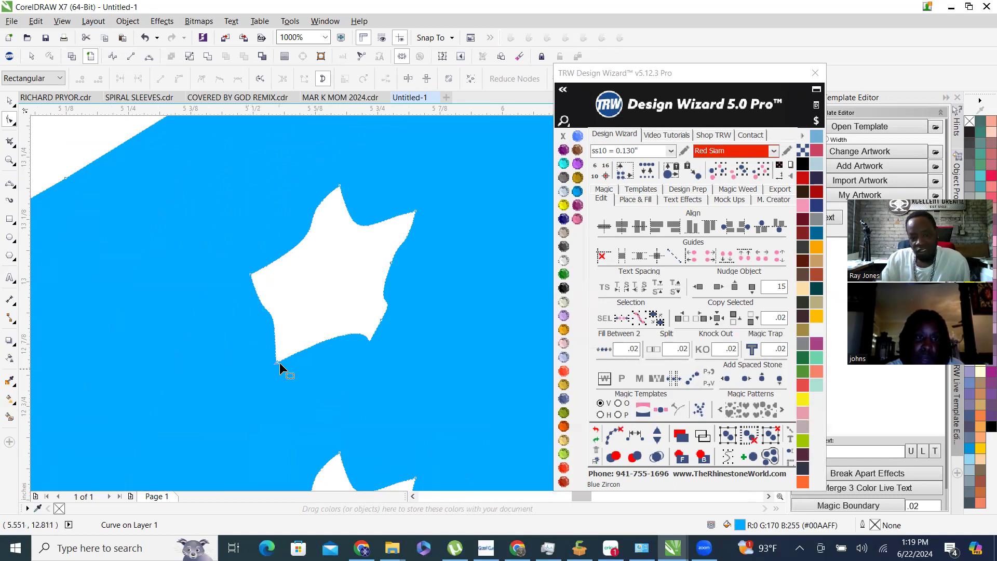
scroll(225, 156, "down", 2)
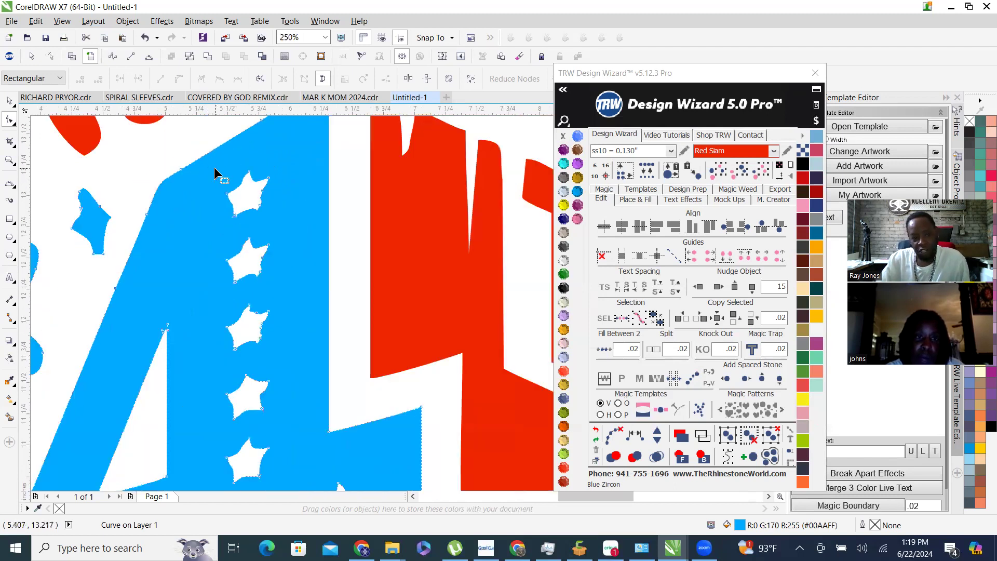
scroll(214, 196, "down", 1)
scroll(214, 193, "up", 1)
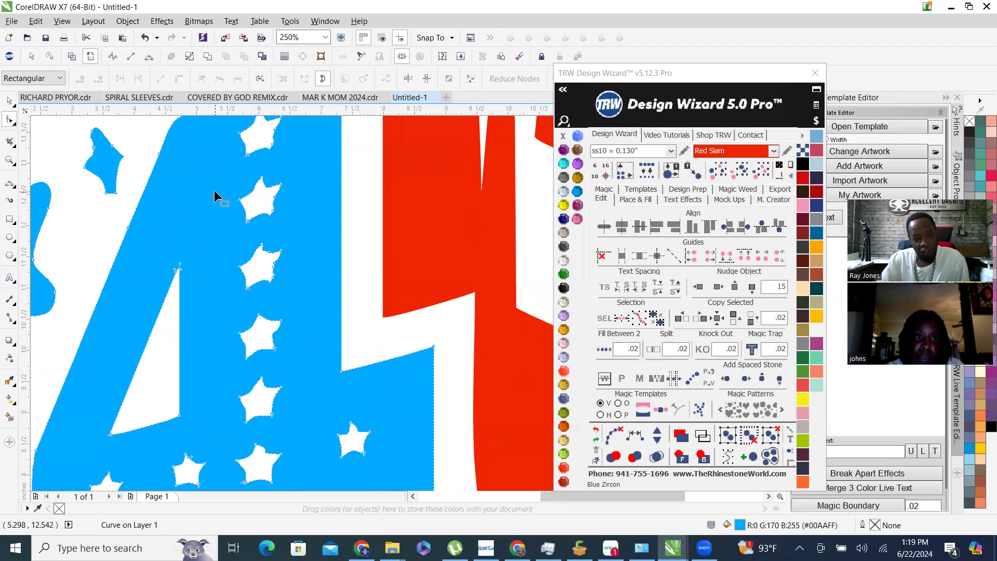
scroll(214, 190, "down", 1)
left_click_drag(223, 149, 262, 455)
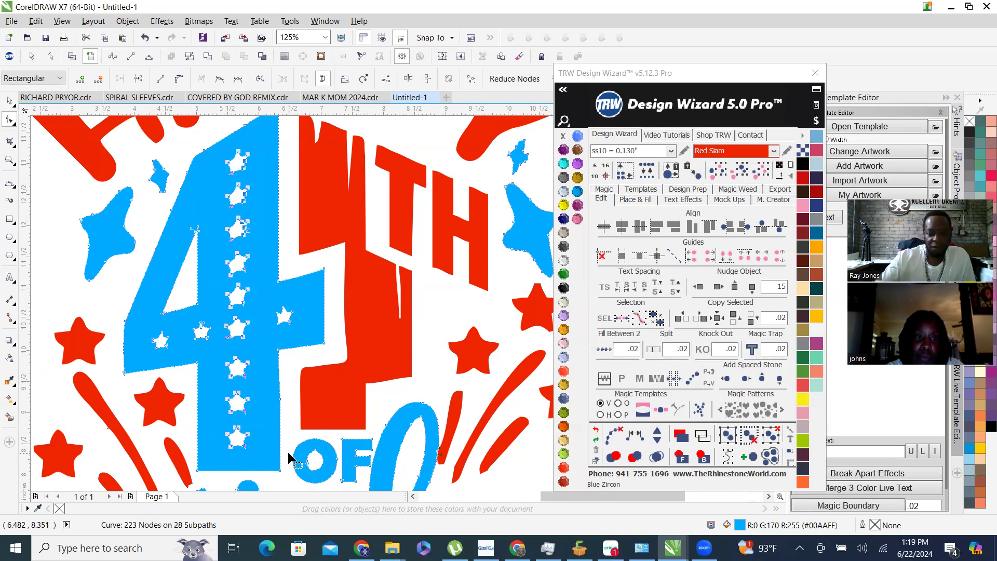
key("Delete")
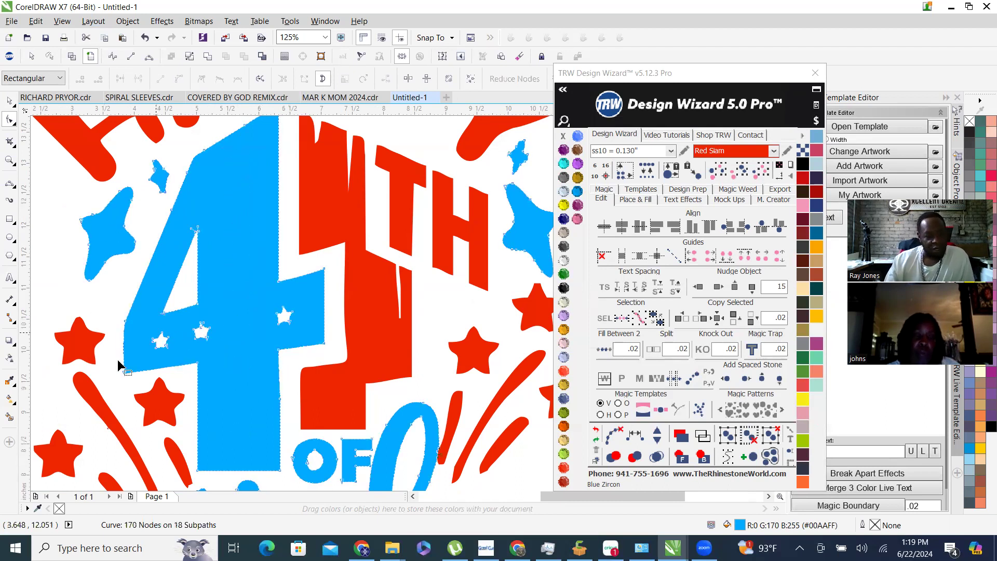
Delete the three remaining white stars from the crossbar of the blue 4, and deselect the curve.
scroll(117, 359, "up", 3)
scroll(102, 281, "down", 2)
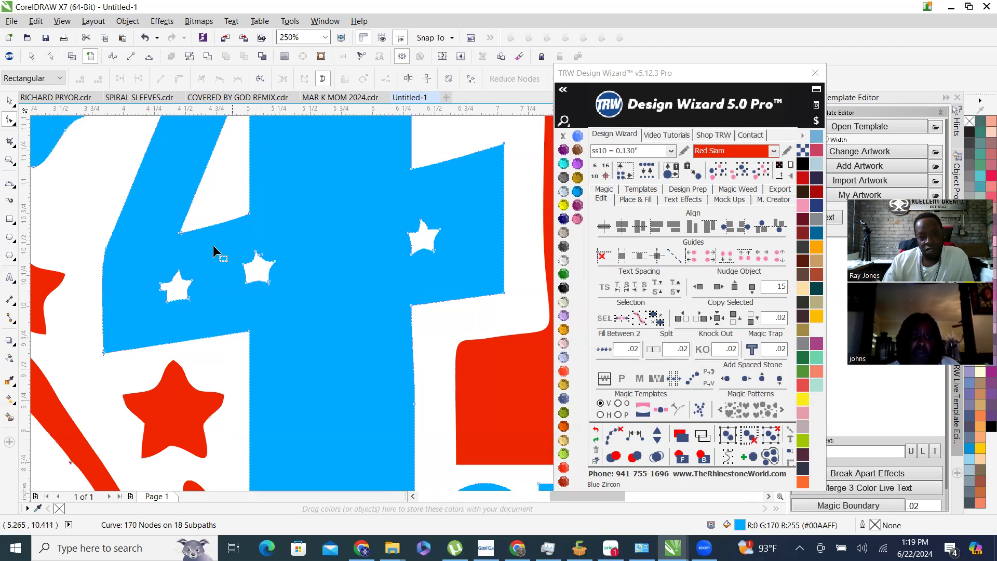
left_click_drag(307, 320, 315, 319)
key("Delete")
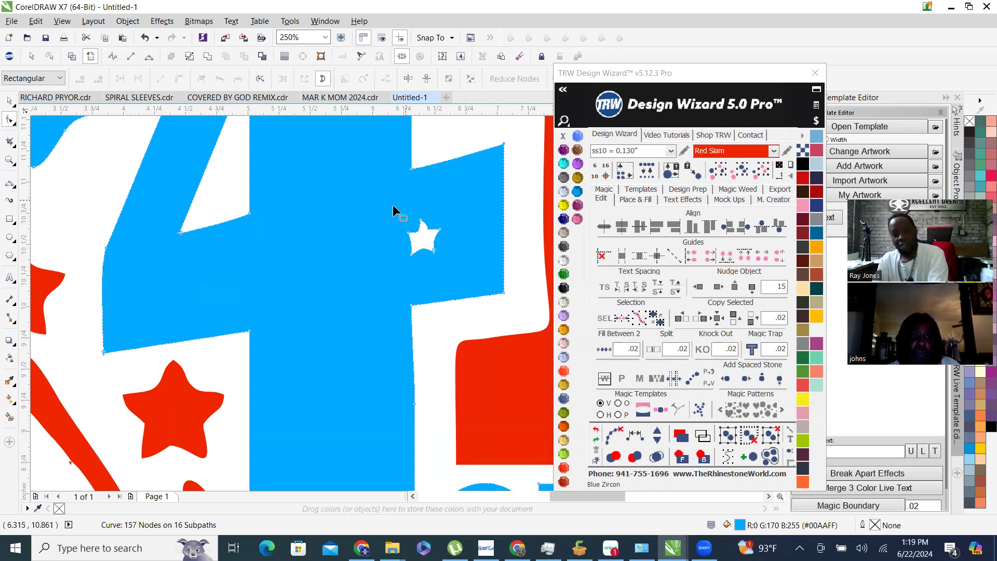
key("Delete")
scroll(311, 264, "down", 3)
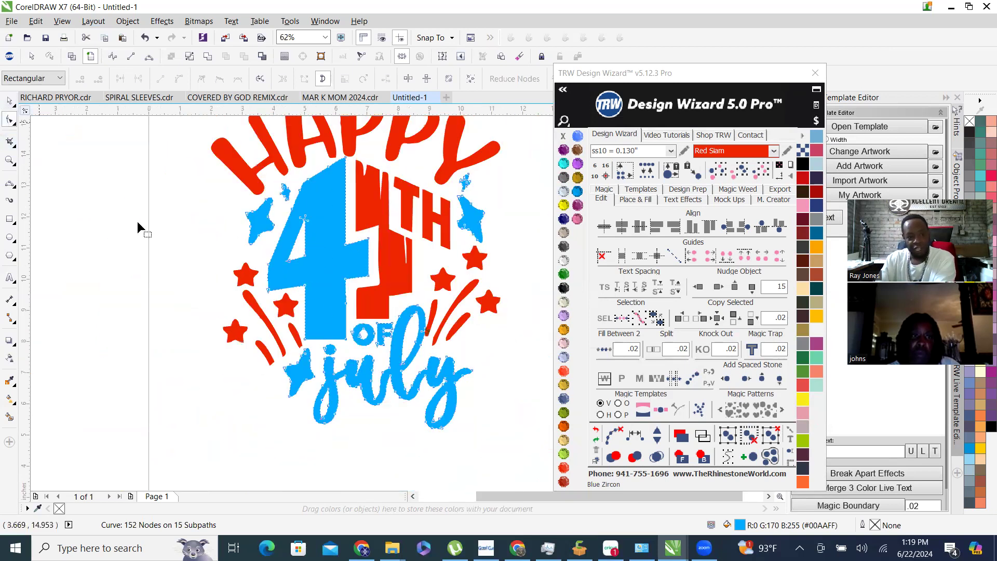
left_click(11, 103)
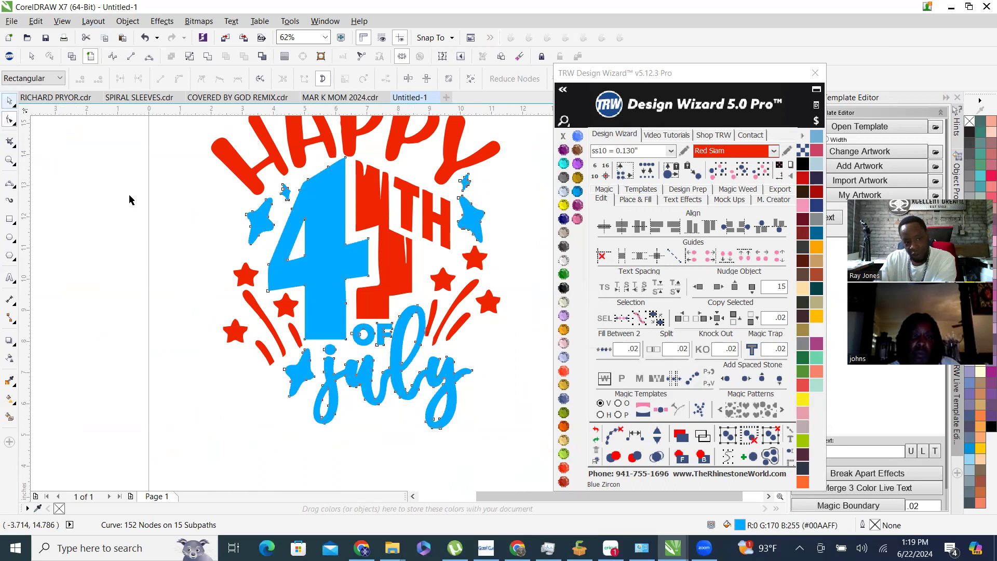
left_click(263, 262)
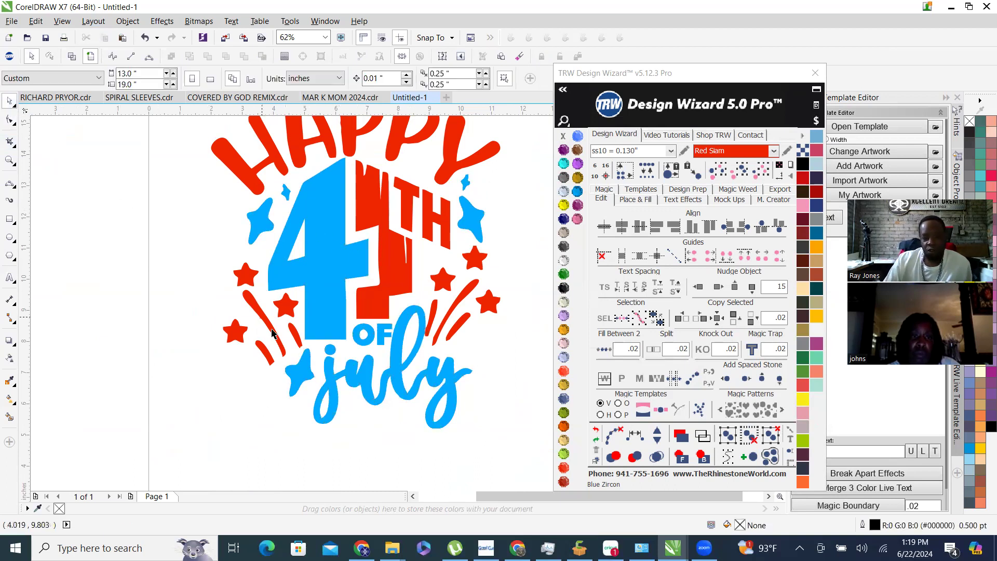
Open the red curve for node editing around the notched top of the red shape beside the blue 4.
scroll(392, 396, "down", 2)
scroll(468, 310, "up", 2)
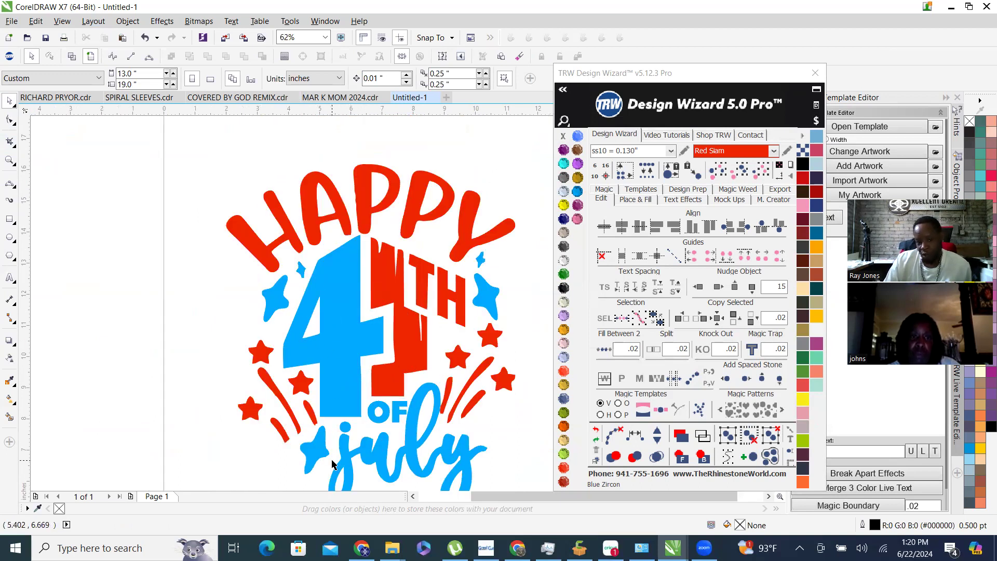
scroll(453, 365, "up", 3)
scroll(334, 357, "down", 2)
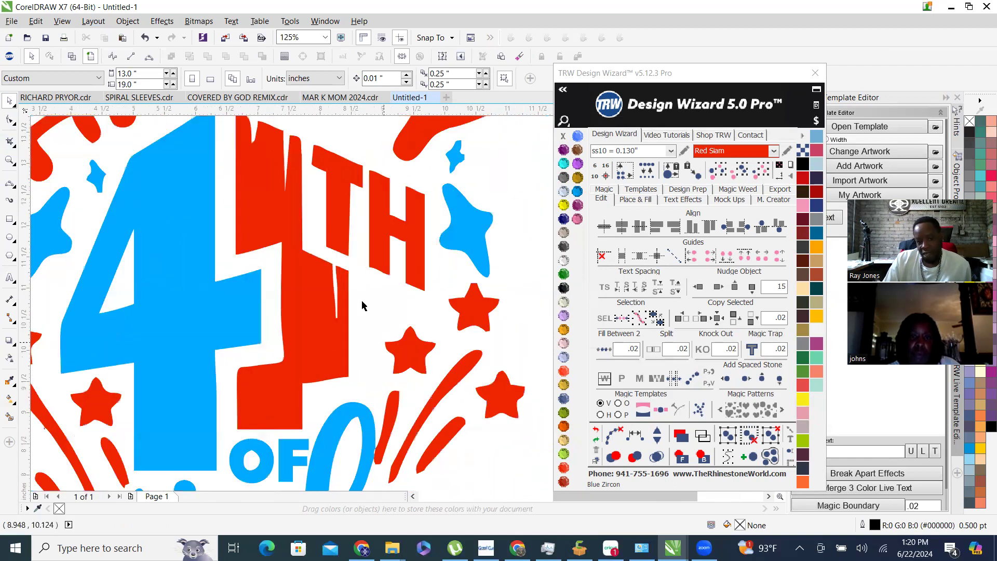
scroll(351, 272, "down", 2)
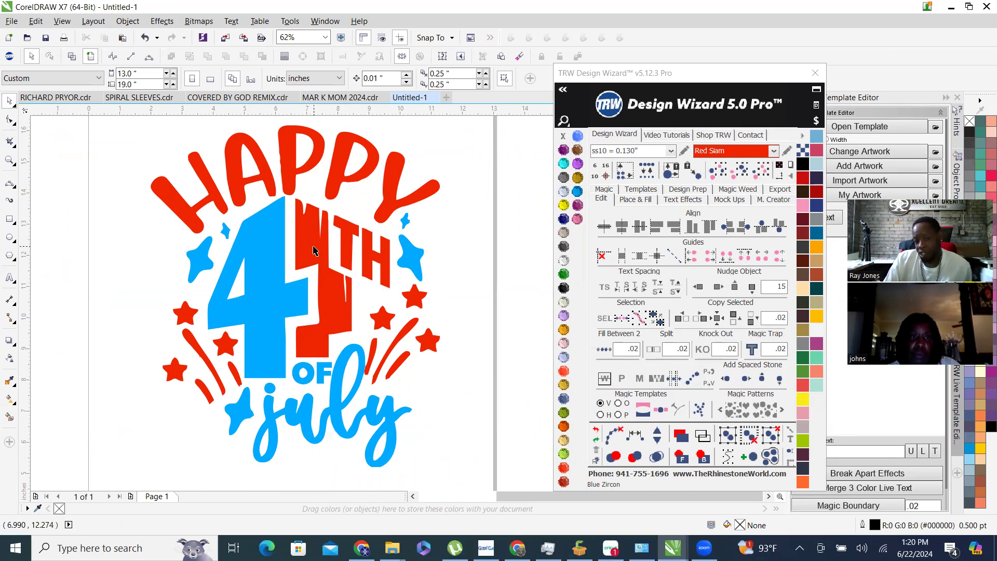
scroll(348, 234, "up", 2)
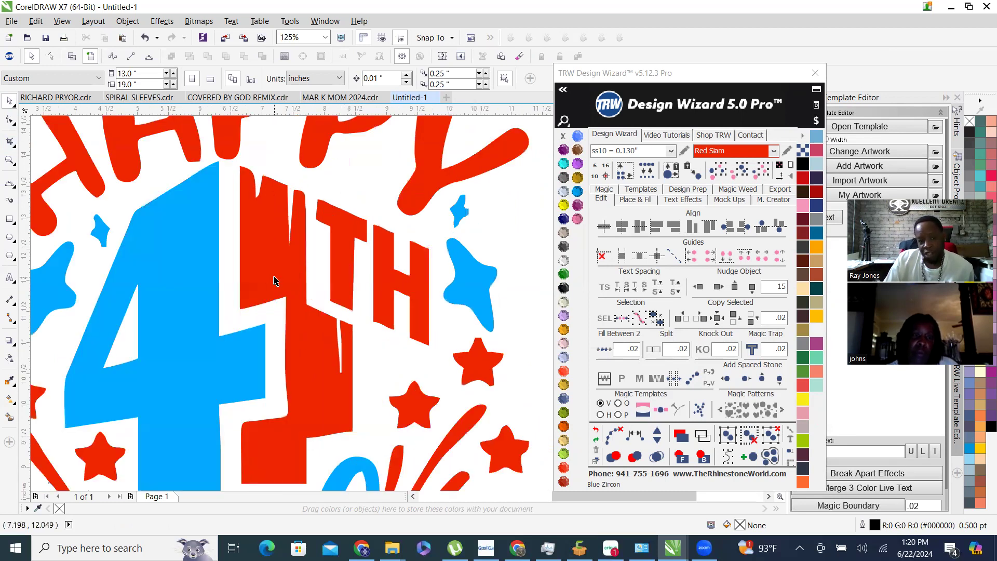
key("F10")
left_click(285, 267)
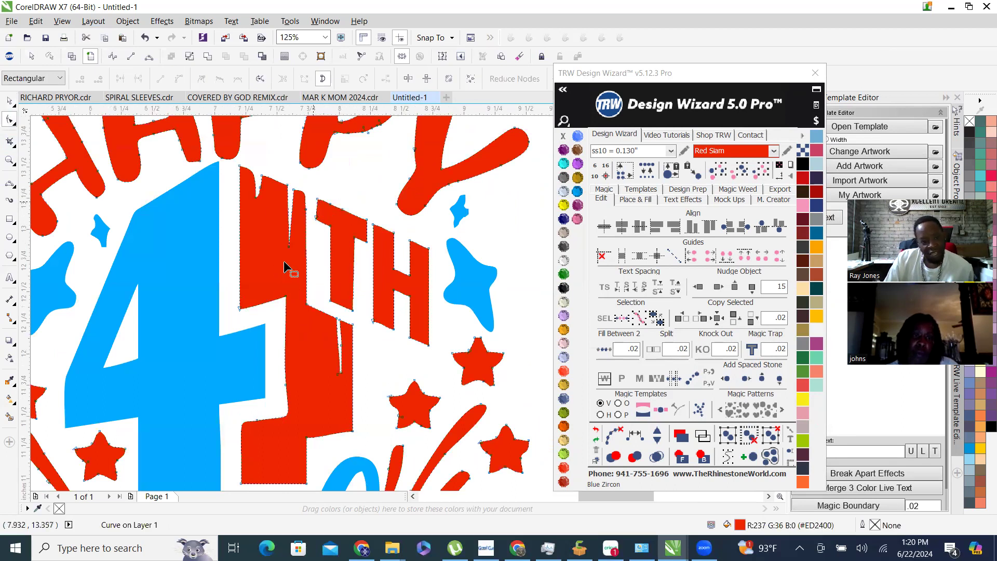
scroll(291, 307, "up", 3)
scroll(295, 316, "down", 2)
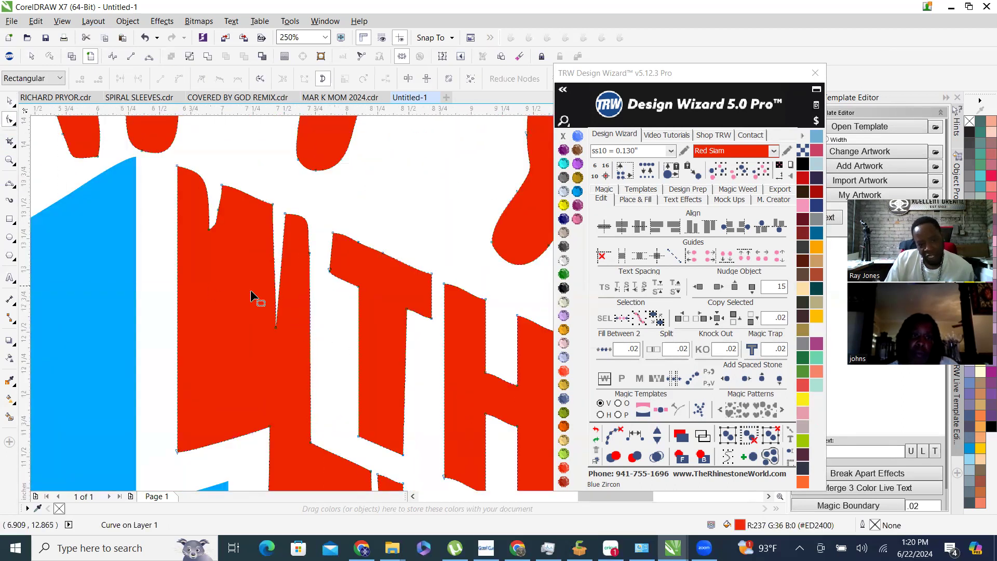
Try deleting the lowest nodes of the two notches atop the red shape beside the 4, and undo both deletions.
left_click_drag(238, 298, 296, 355)
key("Delete")
left_click_drag(196, 213, 239, 283)
key("Delete")
left_click_drag(190, 196, 225, 270)
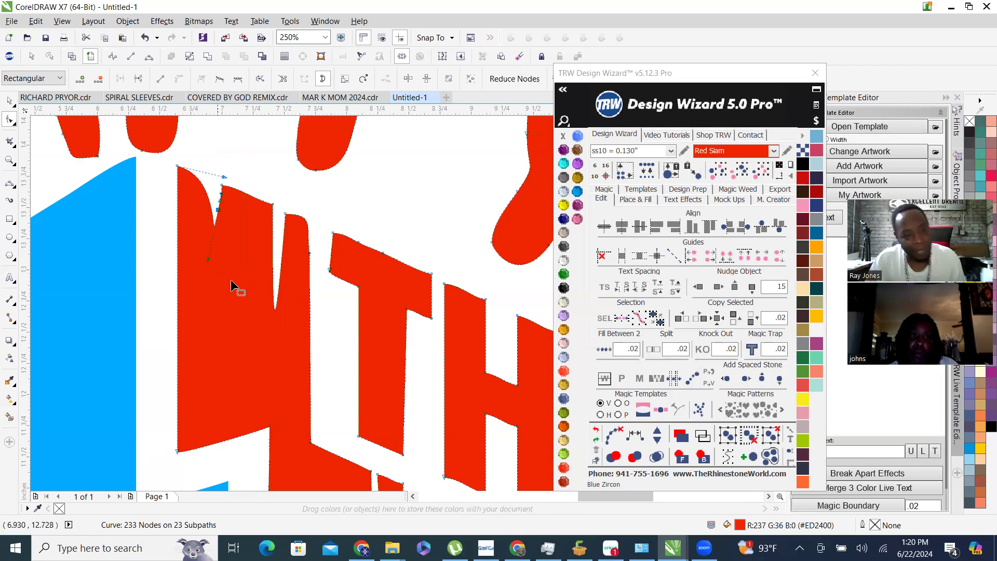
scroll(244, 278, "down", 4)
scroll(256, 255, "up", 4)
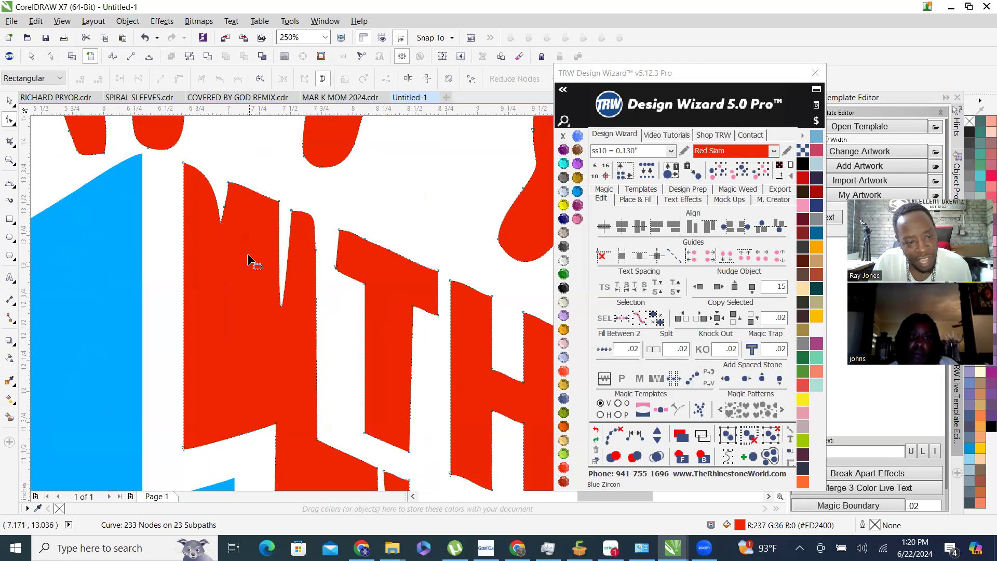
key("ctrl+z")
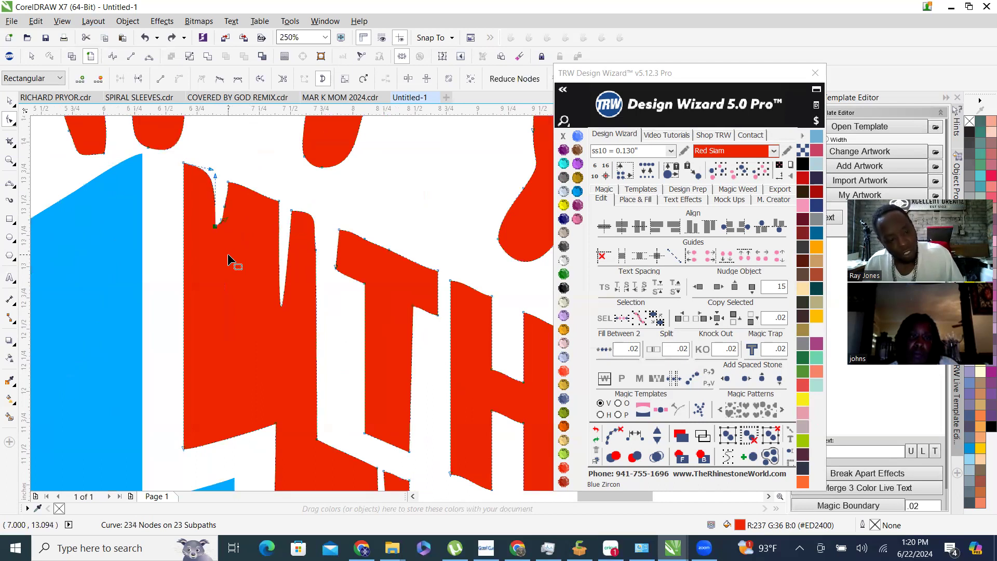
key("ctrl+z")
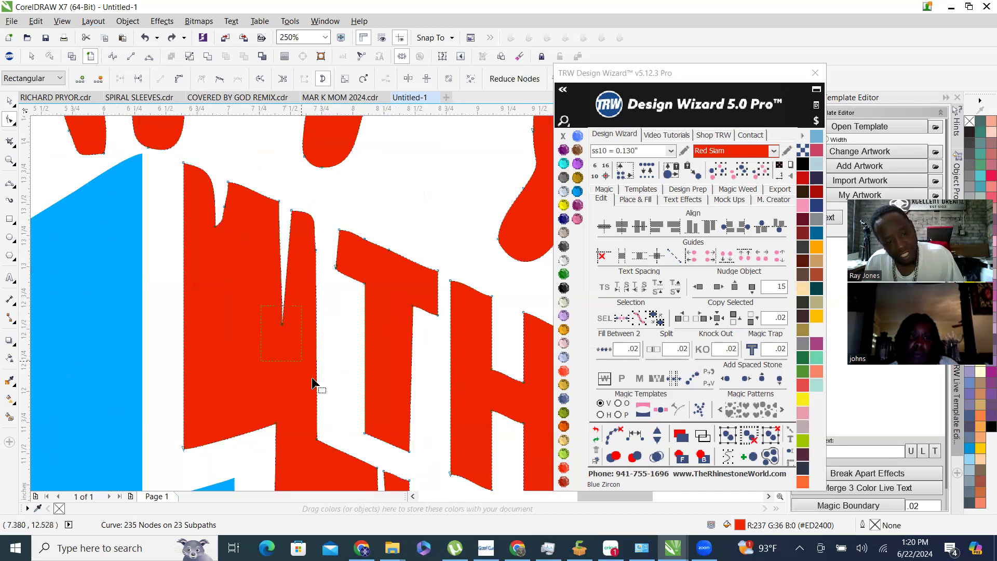
Delete the lowest node of the right notch and all nodes forming the left notch atop the red shape beside the 4.
key("Delete")
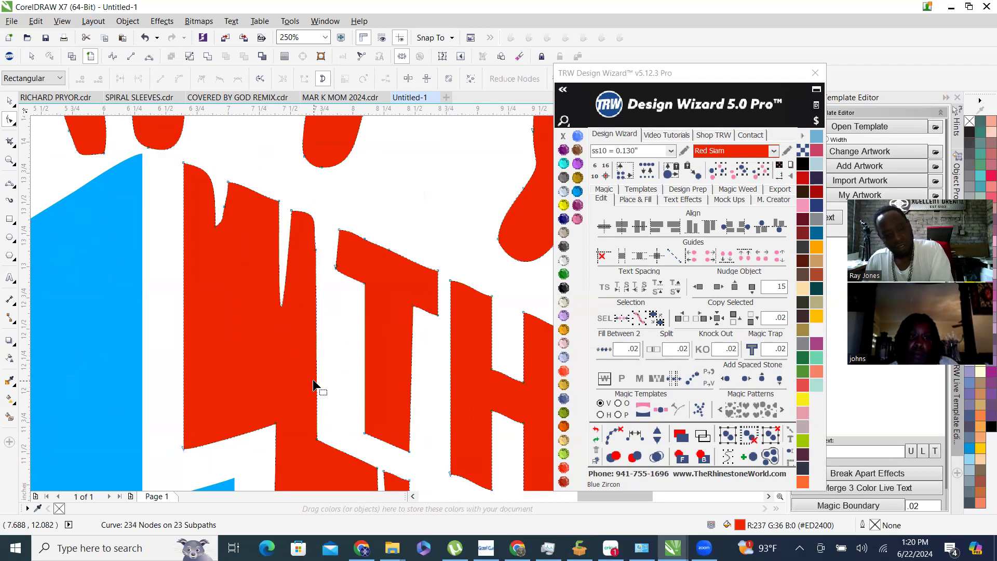
key("Delete")
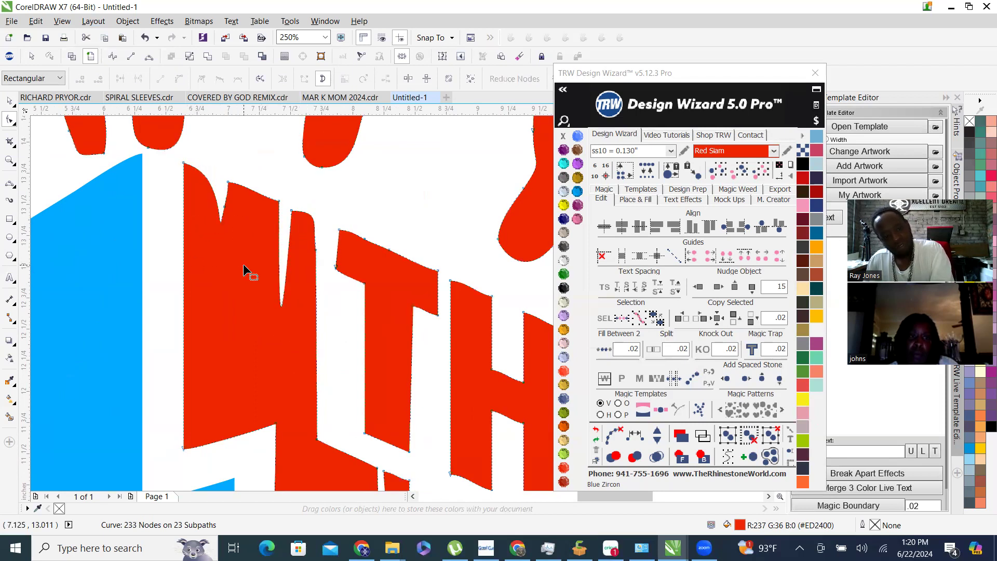
left_click_drag(208, 211, 247, 255)
key("Delete")
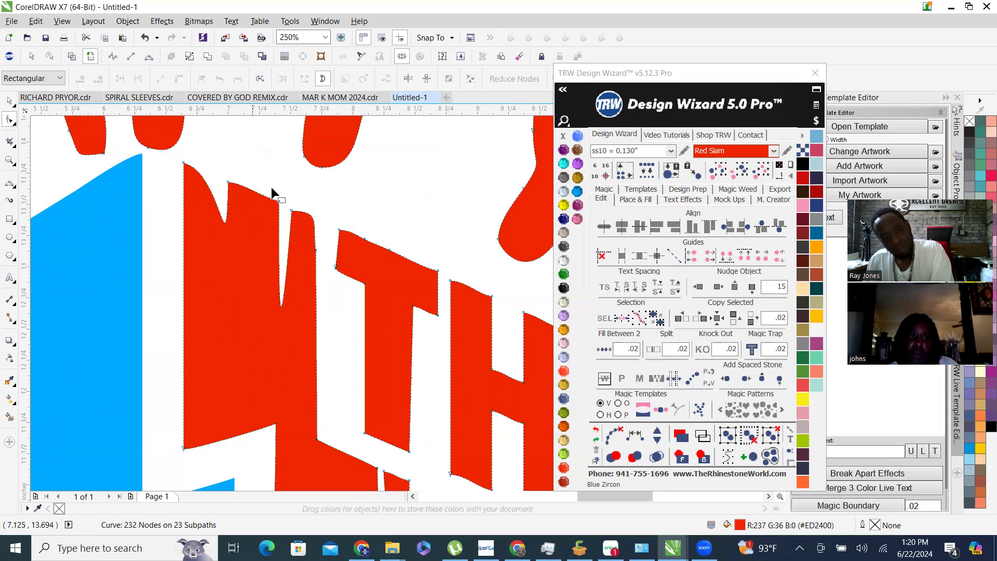
left_click_drag(205, 160, 243, 185)
key("Delete")
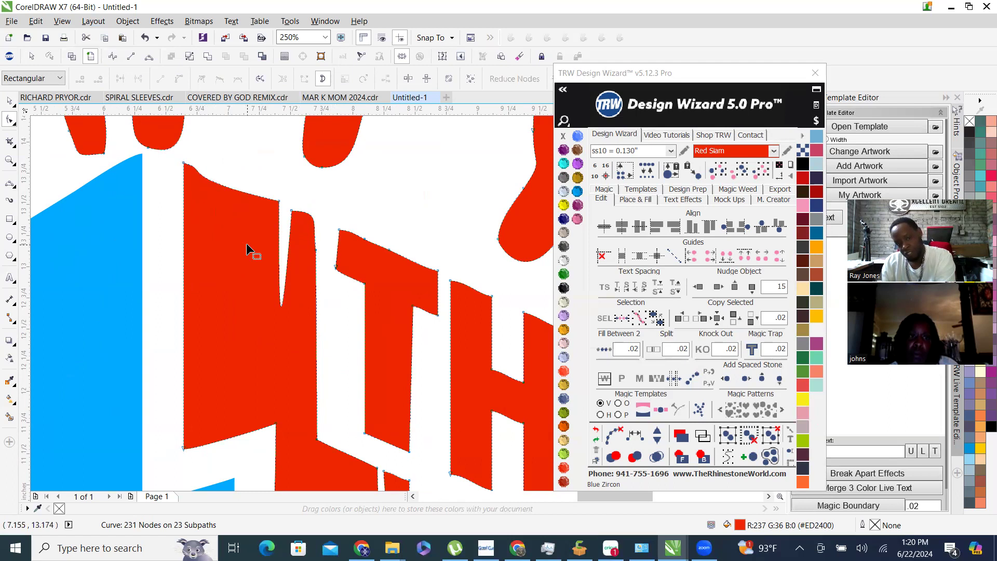
Delete the corner nodes on both sides of the remaining notch to close the top of the red shape into one curve.
left_click_drag(301, 178, 280, 269)
left_click_drag(297, 180, 287, 257)
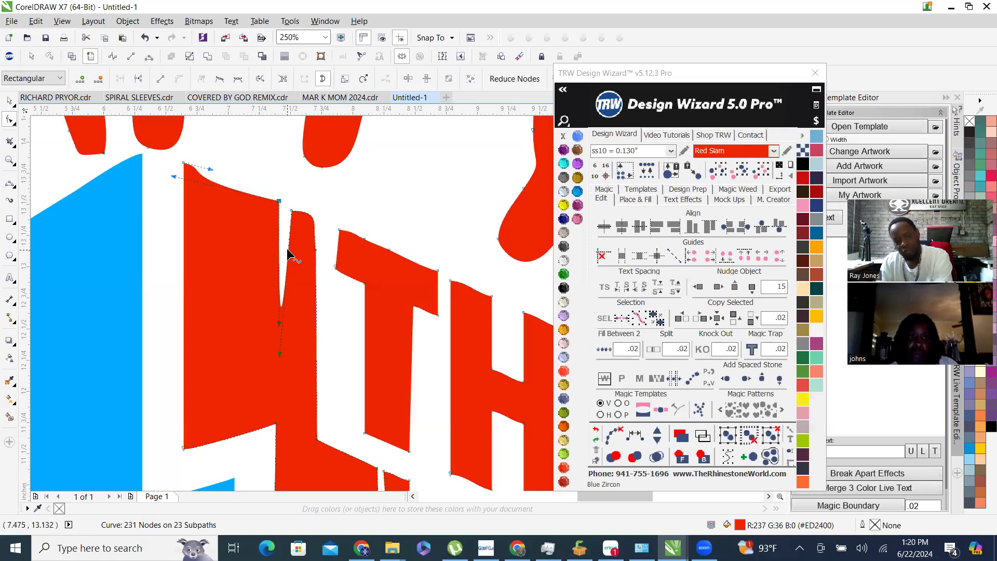
key("Delete")
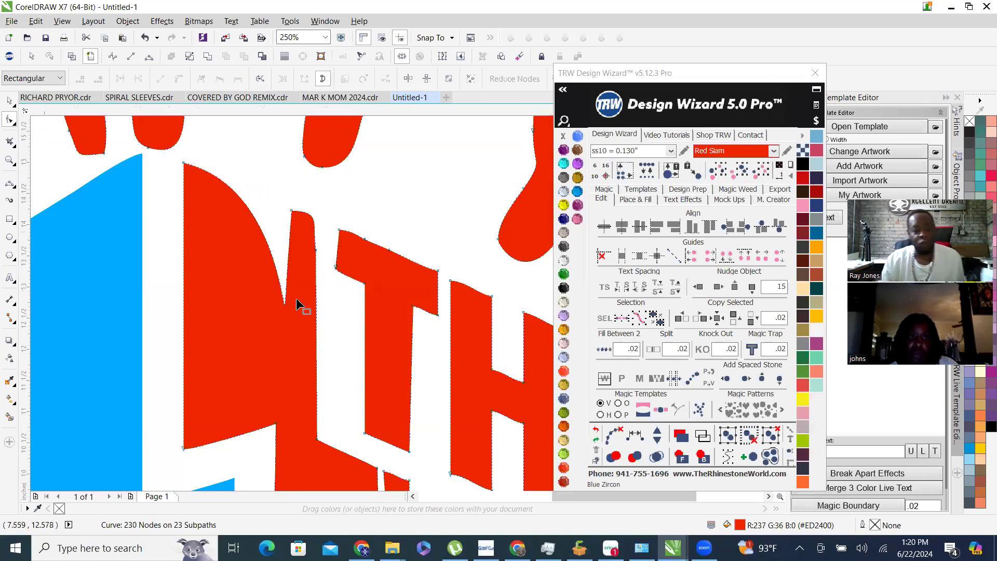
scroll(306, 296, "down", 1)
scroll(298, 301, "up", 2)
left_click_drag(205, 190, 286, 353)
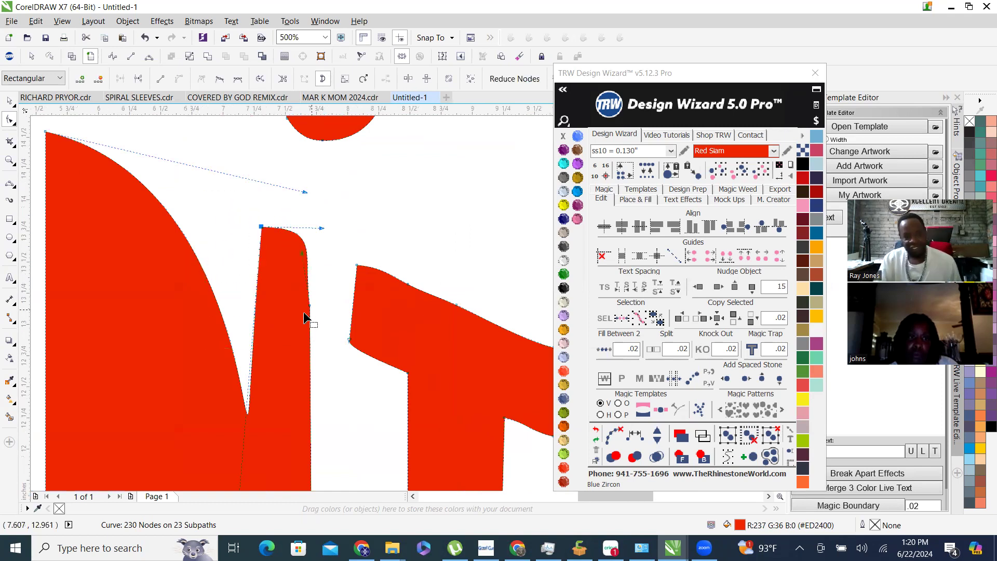
scroll(305, 318, "down", 1)
key("Delete")
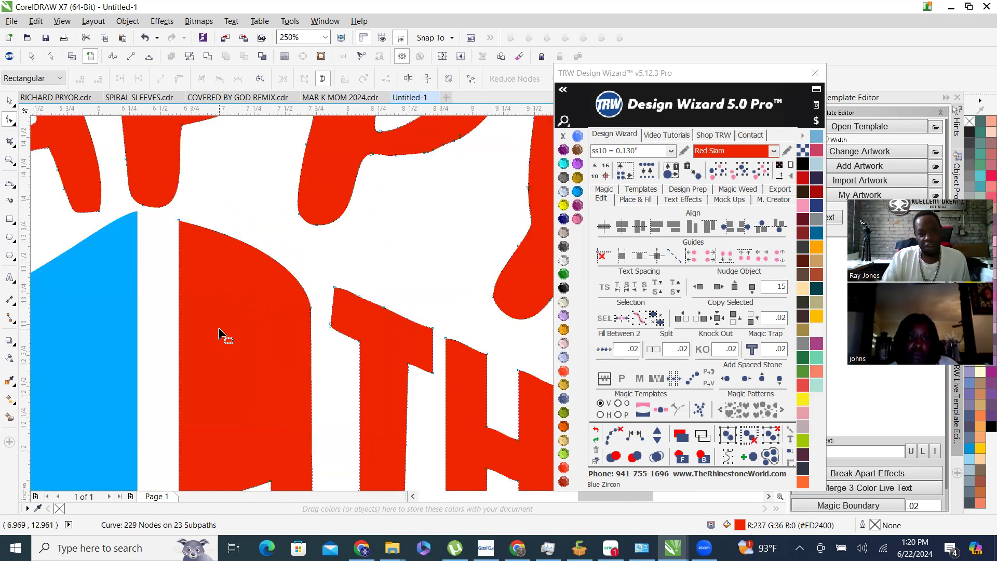
Examine the red shape beside the 4 and its neighbouring letters for remaining notches and uneven edges.
scroll(281, 284, "down", 2)
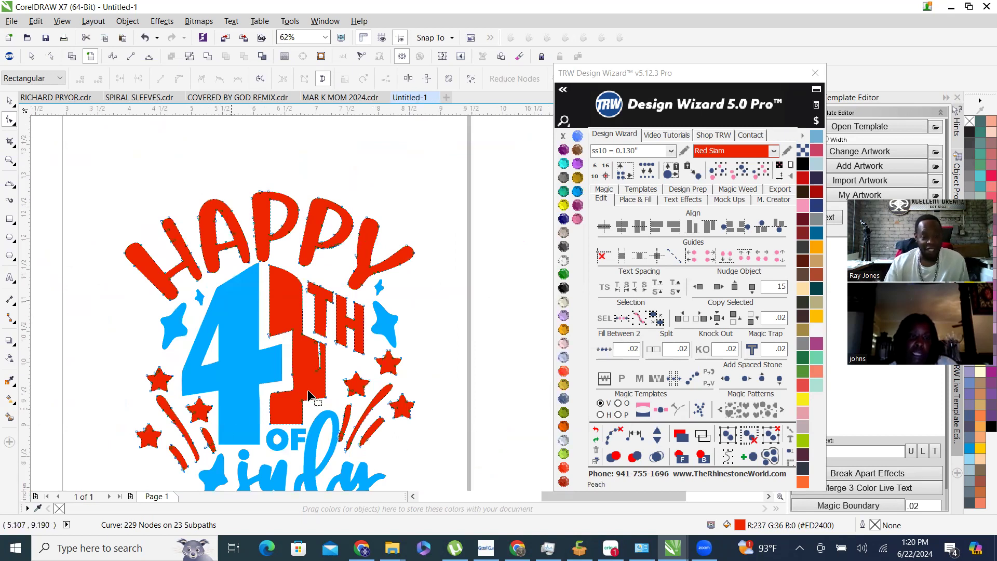
scroll(242, 411, "up", 1)
scroll(285, 318, "up", 1)
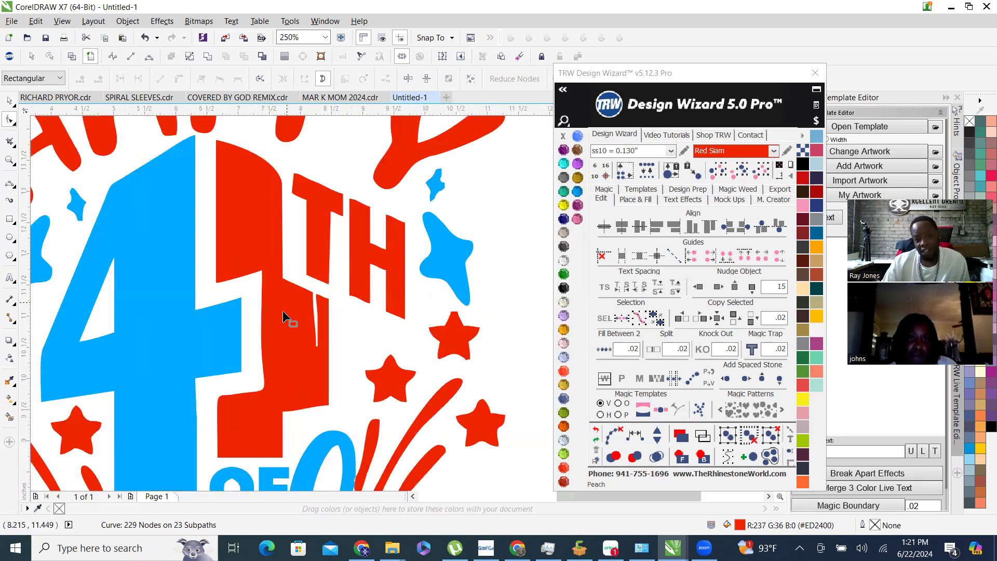
scroll(274, 261, "down", 2)
scroll(312, 318, "up", 2)
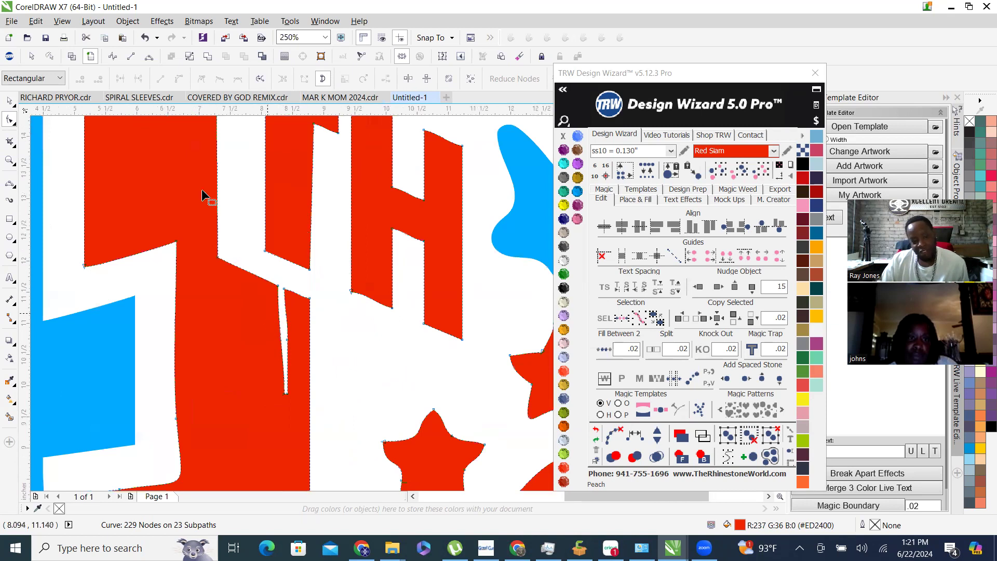
scroll(198, 187, "down", 1)
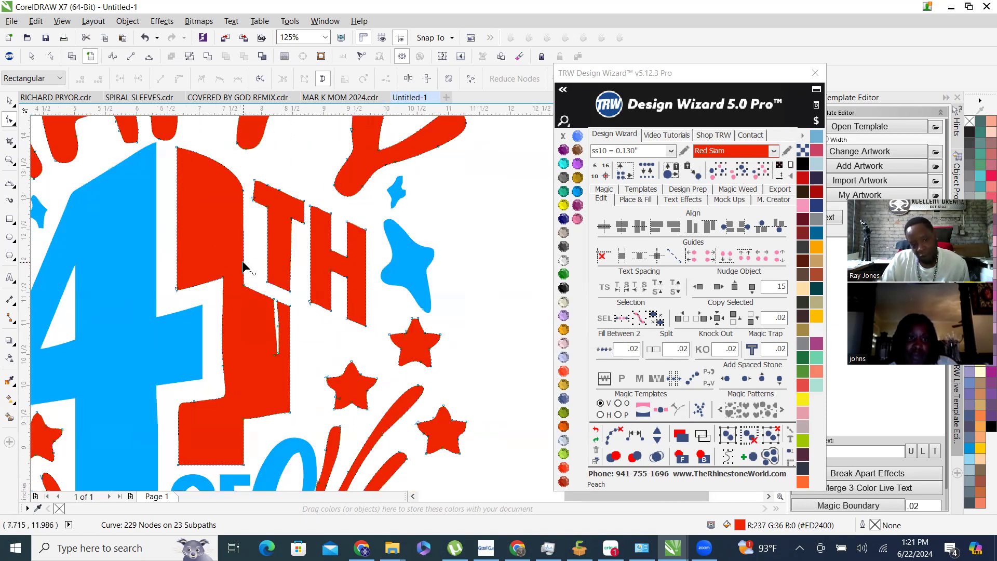
scroll(240, 193, "up", 2)
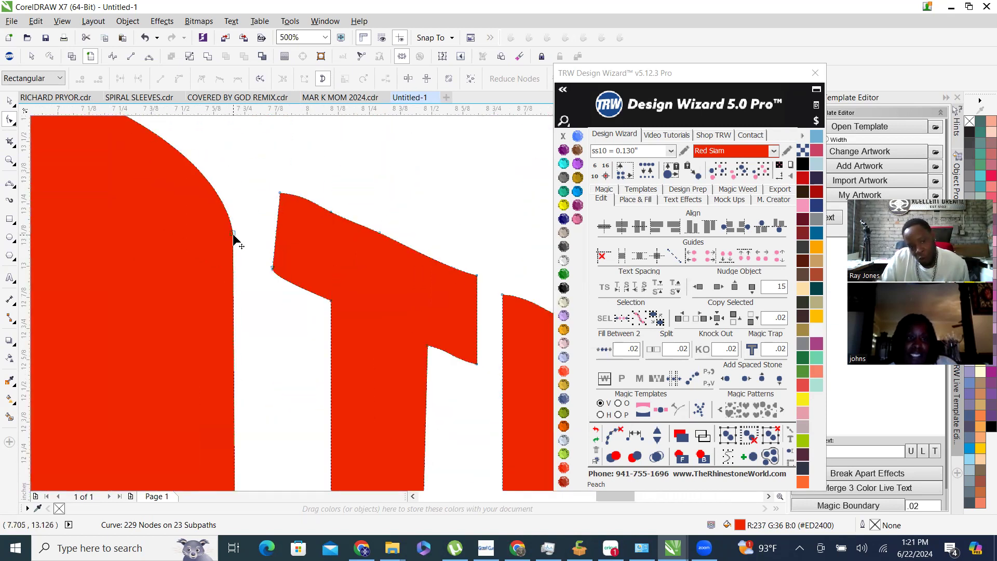
scroll(212, 206, "down", 2)
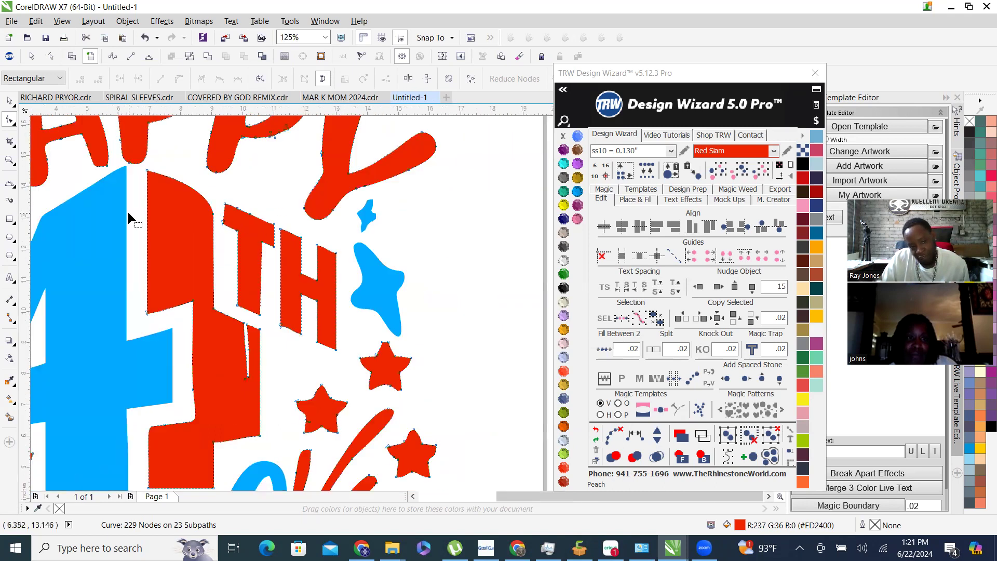
Delete the nodes at the lower tip and along the side of the narrow slit in the red shape below the TH.
scroll(127, 212, "down", 2)
scroll(72, 224, "up", 1)
scroll(230, 289, "up", 2)
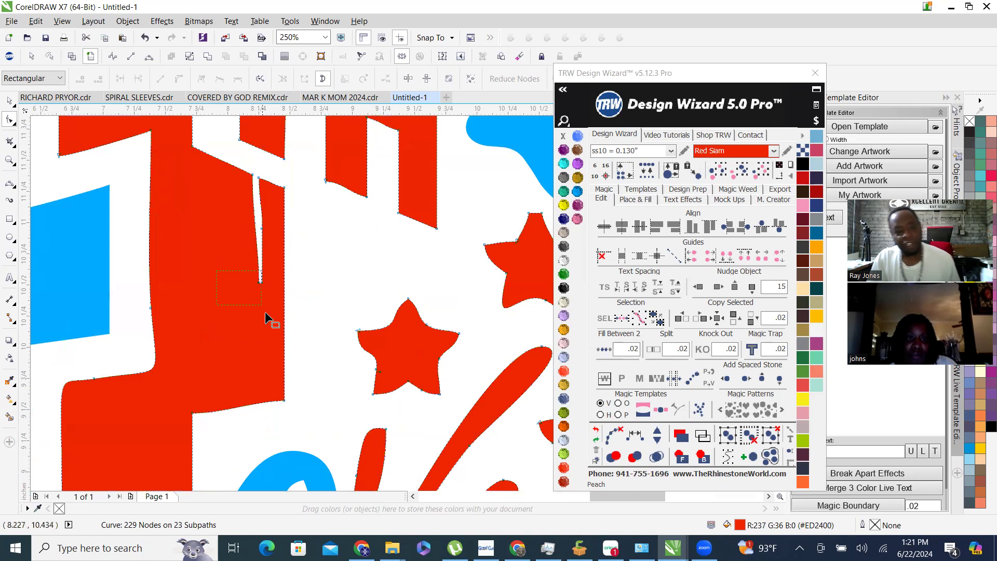
left_click(277, 349)
key("Delete")
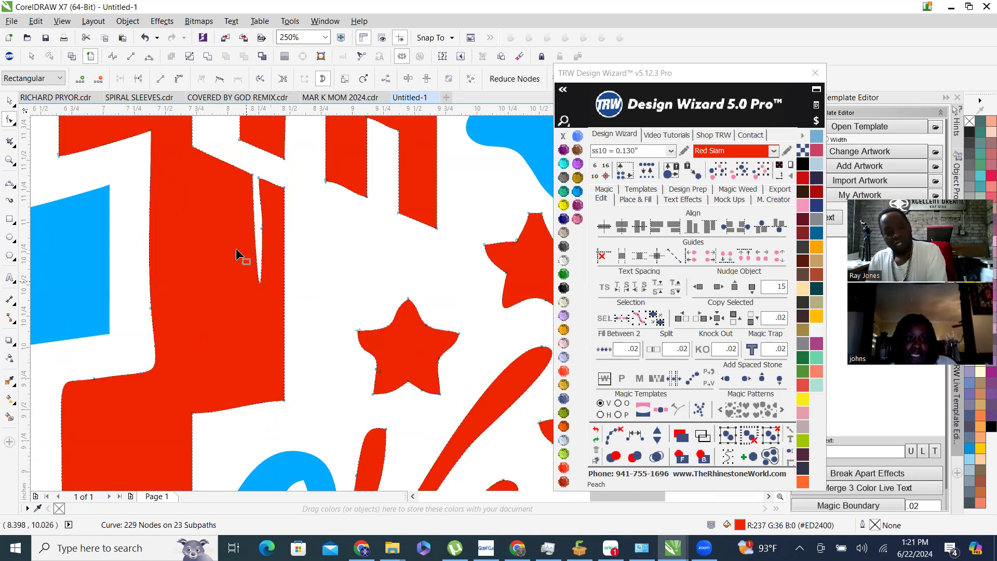
key("Delete")
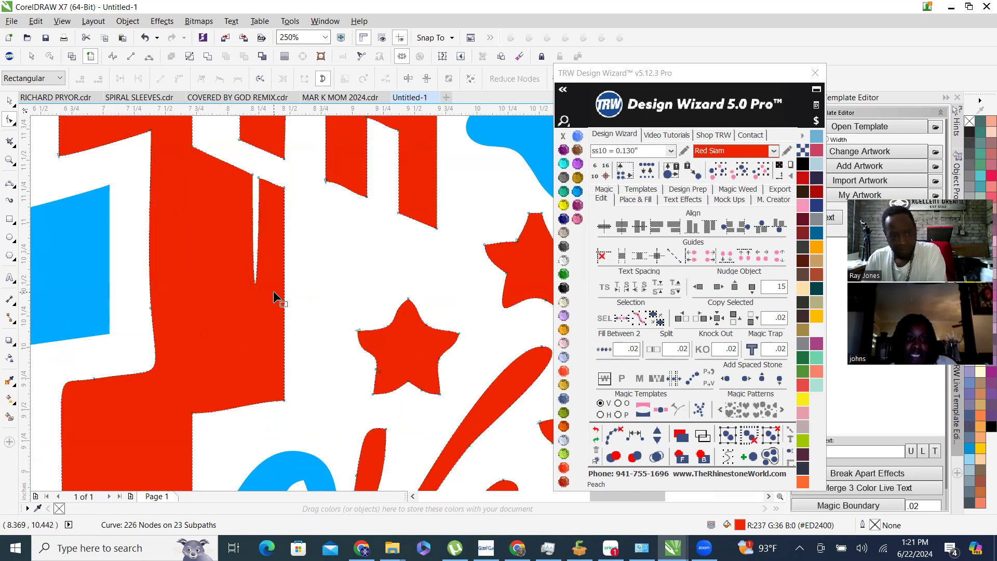
Try deleting both corner nodes at the slit's open upper end together, and undo the deletion.
scroll(254, 169, "up", 2)
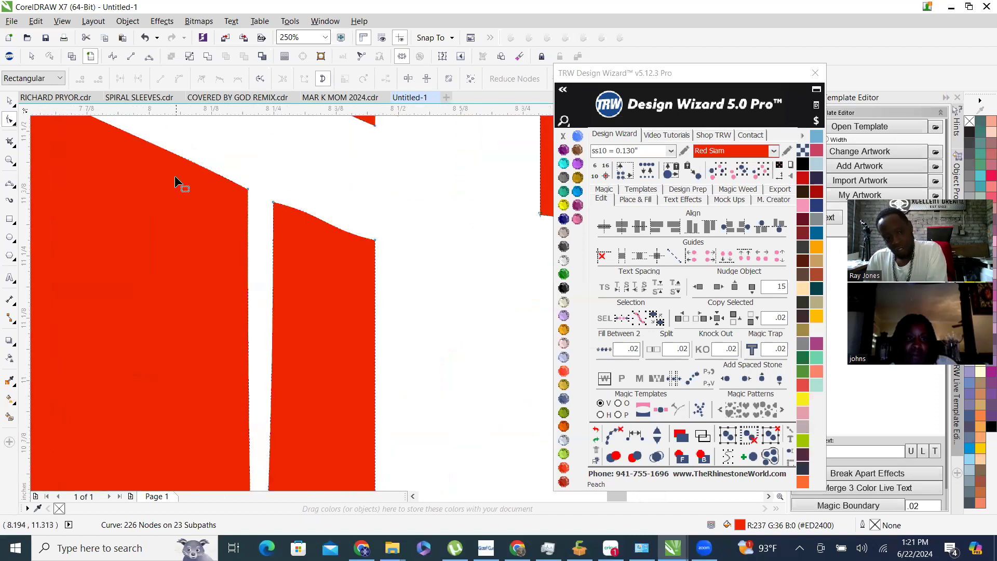
scroll(233, 278, "down", 2)
left_click_drag(217, 242, 254, 363)
key("Delete")
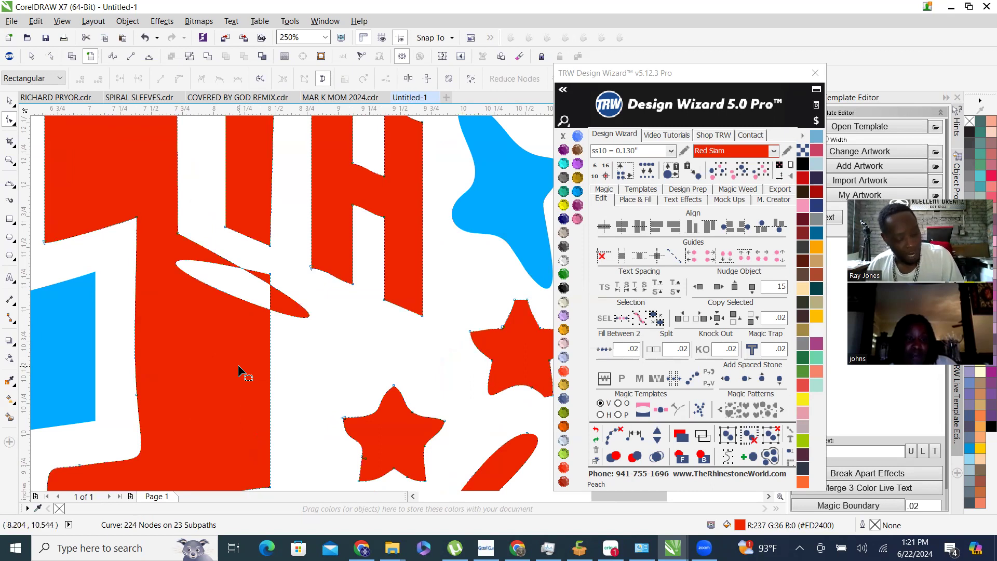
key("ctrl+z")
Delete the left corner node at the upper end of the slit in the red shape.
scroll(232, 265, "up", 2)
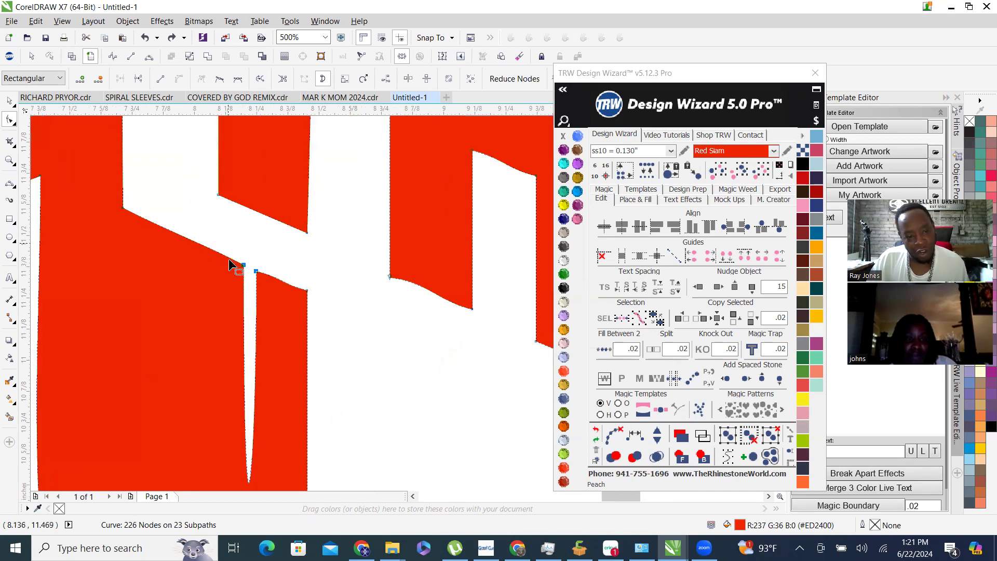
left_click(246, 297)
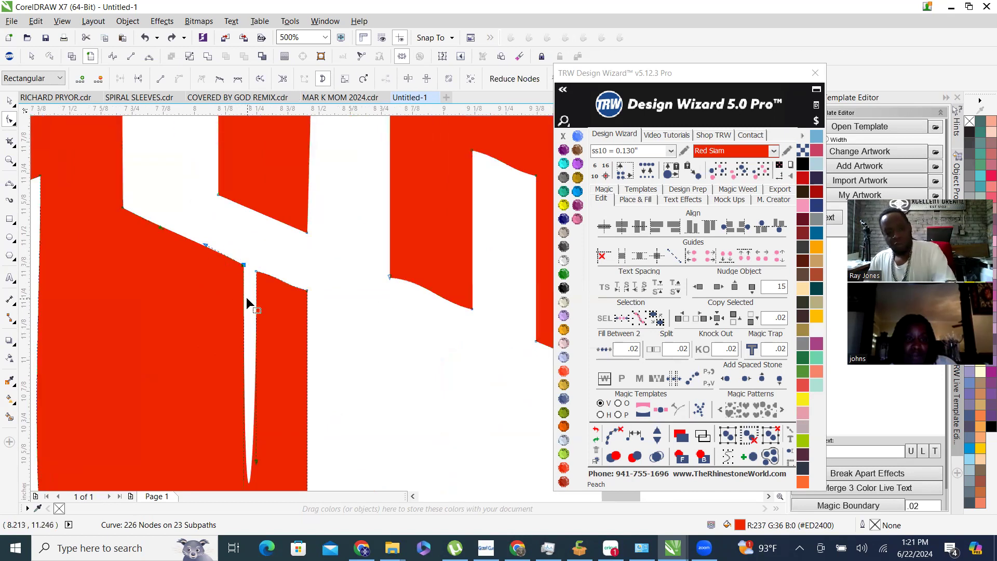
key("Delete")
scroll(244, 290, "down", 2)
scroll(250, 298, "up", 1)
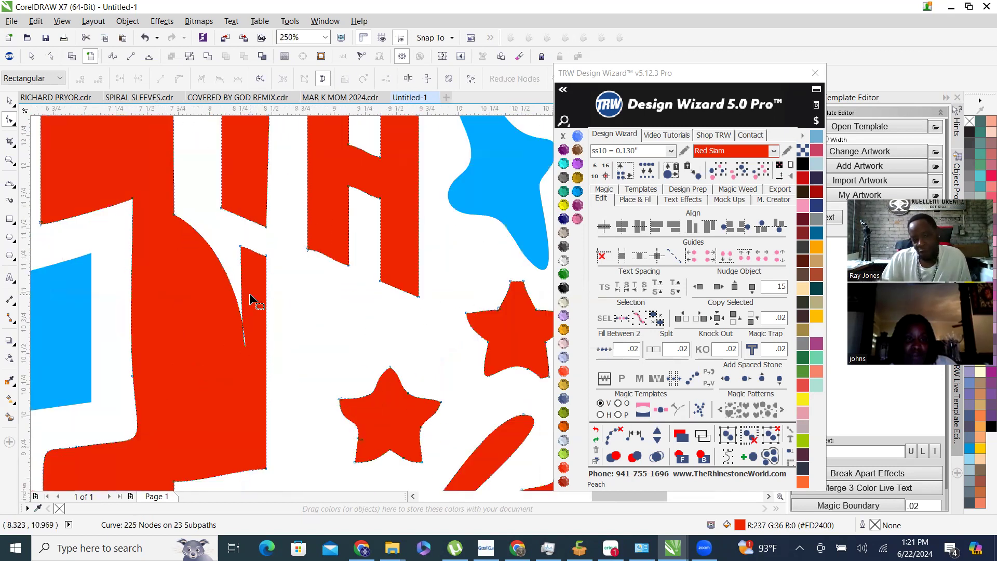
Try deleting the slit's remaining right corner node, and undo the deletion.
left_click_drag(228, 233, 248, 269)
key("Delete")
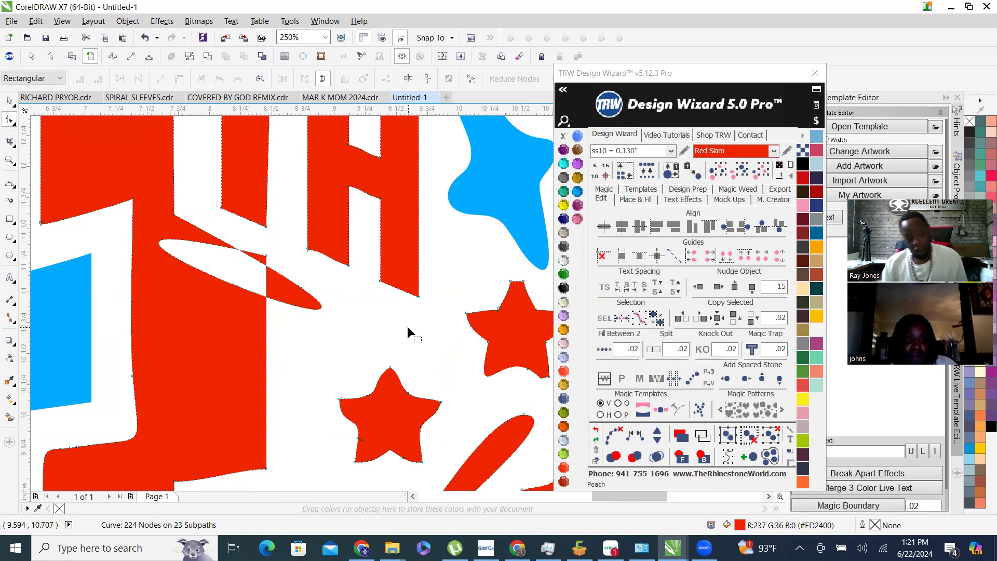
key("ctrl+z")
Pull both curve handles of the slit's left edge up to its end nodes, closing the slit along the red shape's slanted upper edge.
scroll(249, 302, "down", 2)
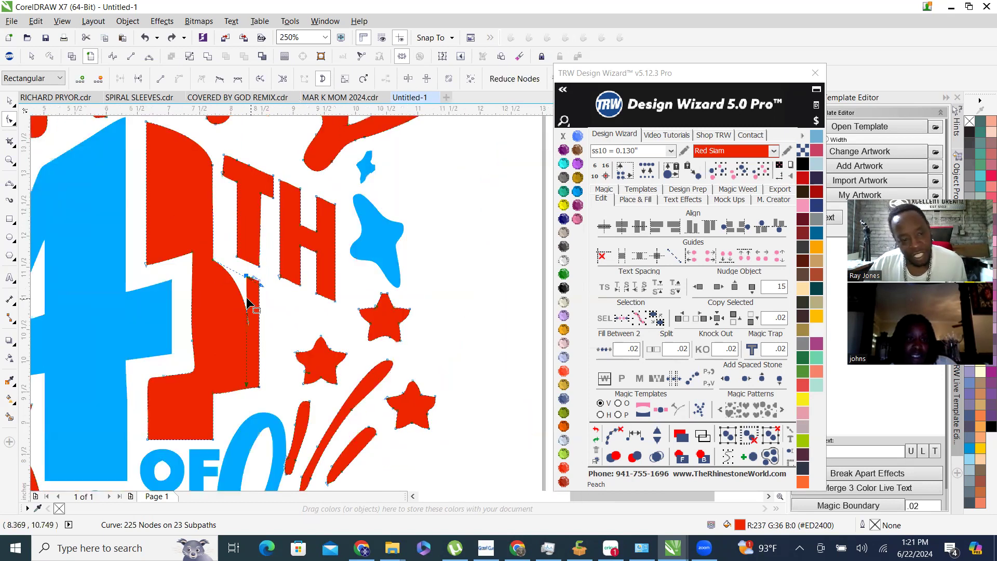
scroll(249, 302, "up", 3)
scroll(243, 243, "down", 1)
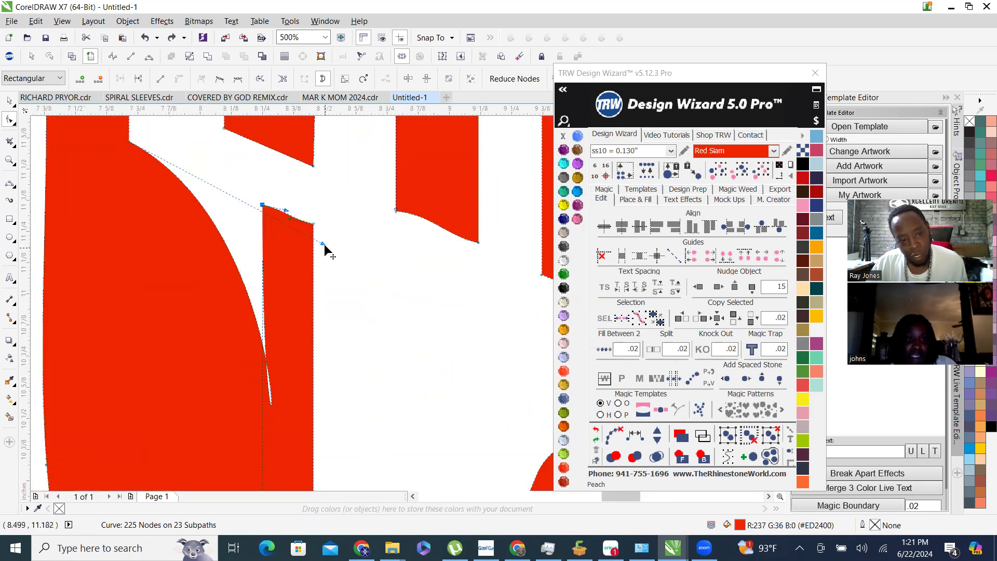
left_click_drag(226, 256, 158, 271)
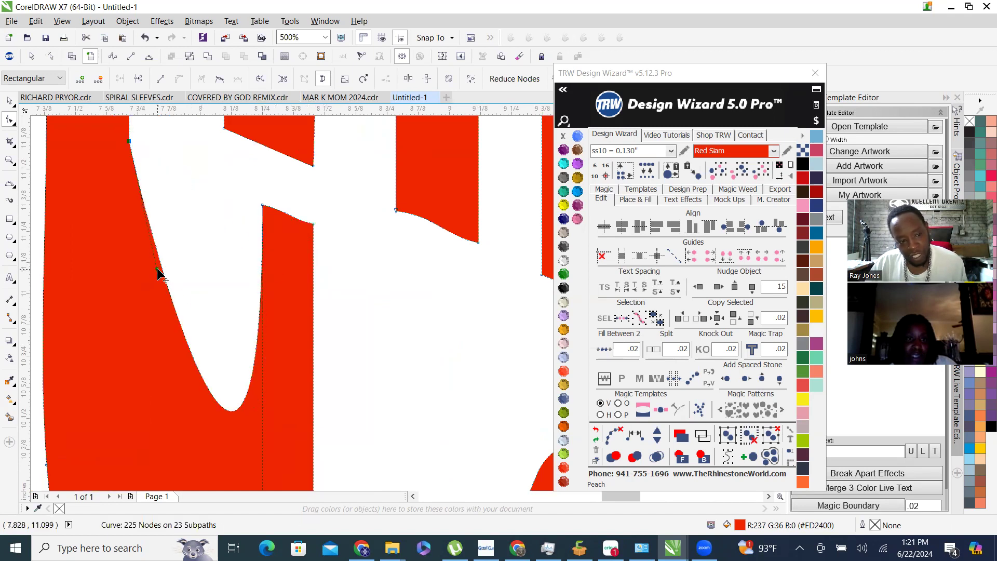
left_click_drag(157, 274, 134, 146)
scroll(244, 213, "down", 2)
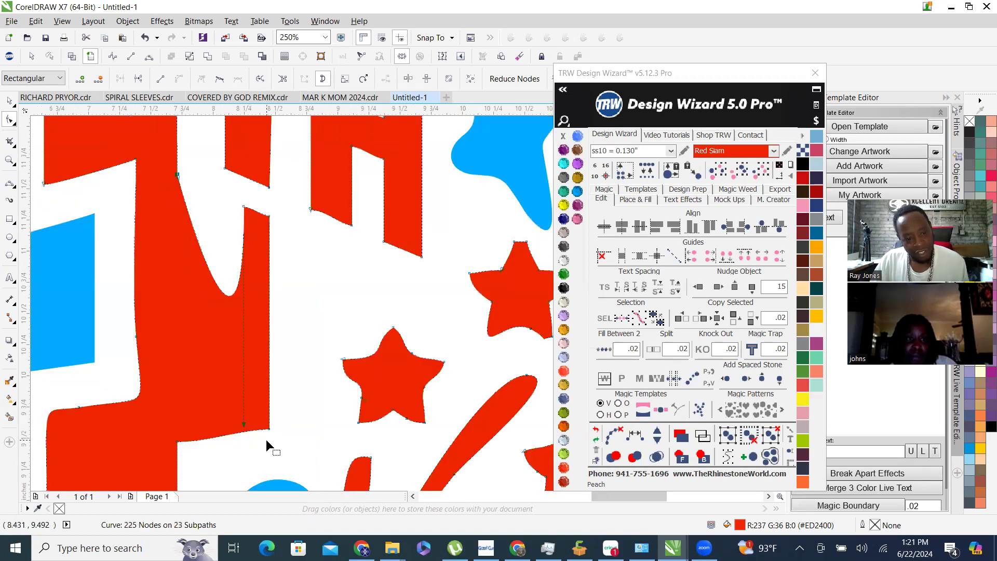
left_click_drag(244, 429, 229, 200)
Leave node editing, deselect the red curve and inspect the whole Happy 4th of July design for remaining flaws.
scroll(228, 200, "down", 3)
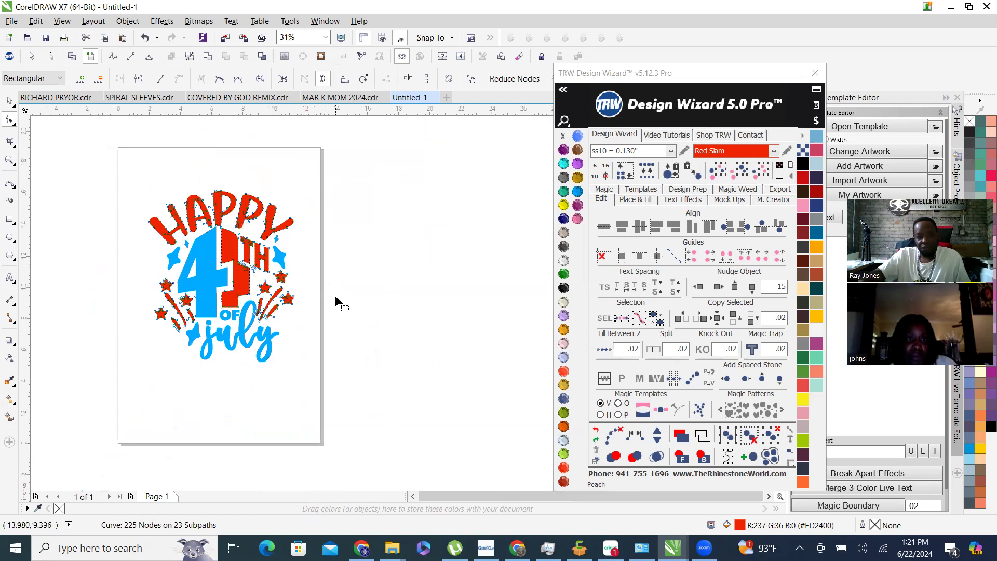
scroll(262, 282, "up", 4)
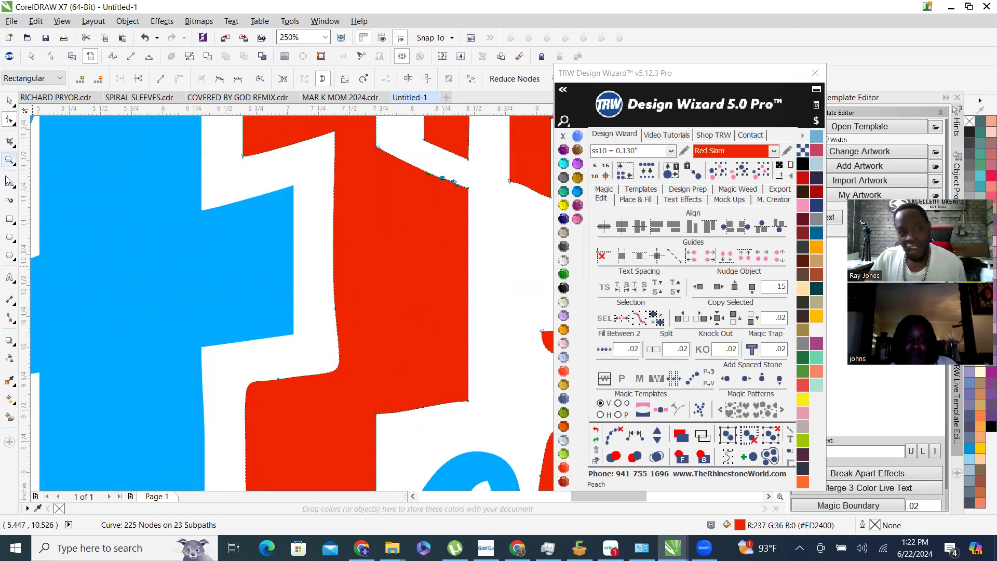
scroll(383, 307, "down", 2)
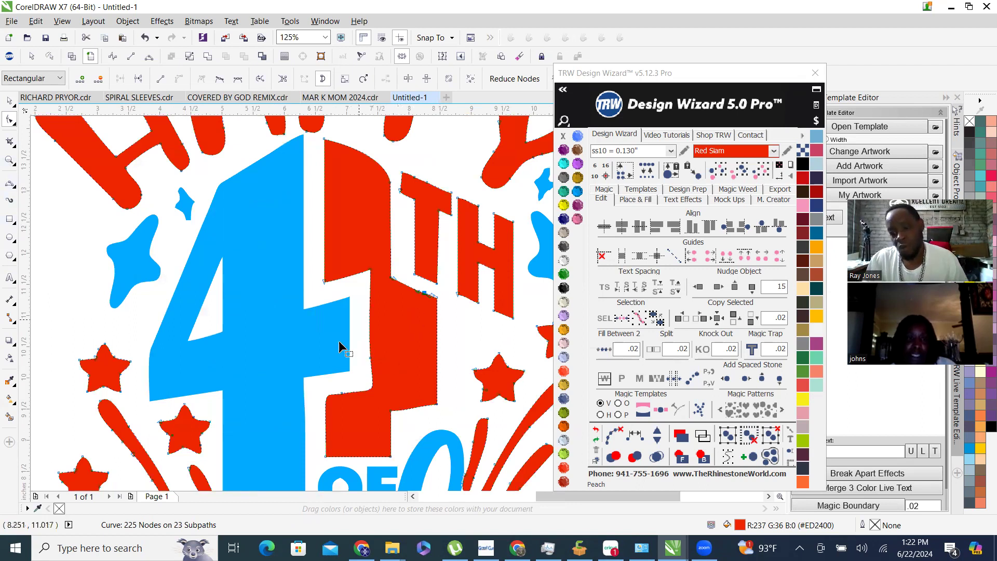
scroll(343, 345, "down", 3)
scroll(398, 333, "up", 1)
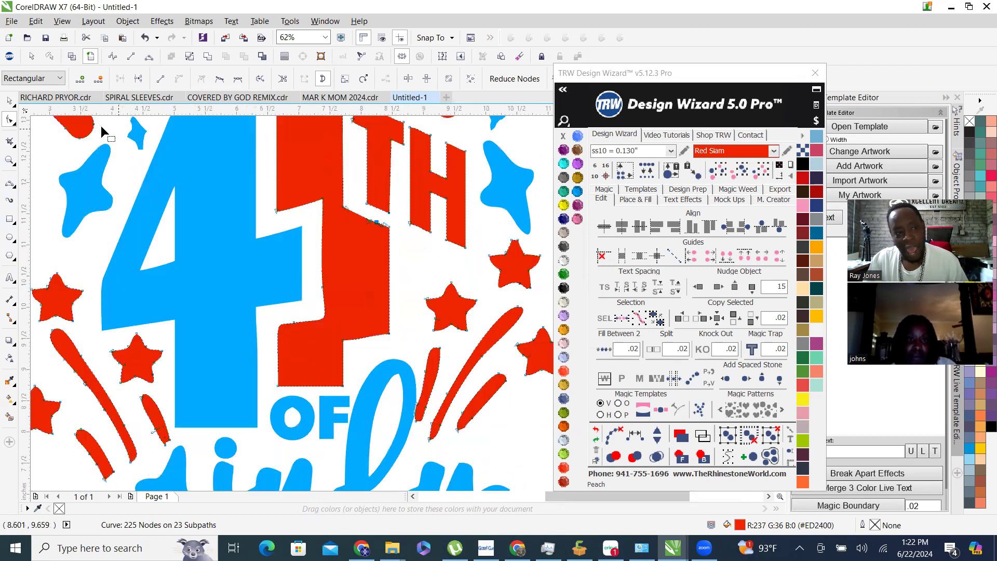
key("space")
scroll(333, 281, "down", 3)
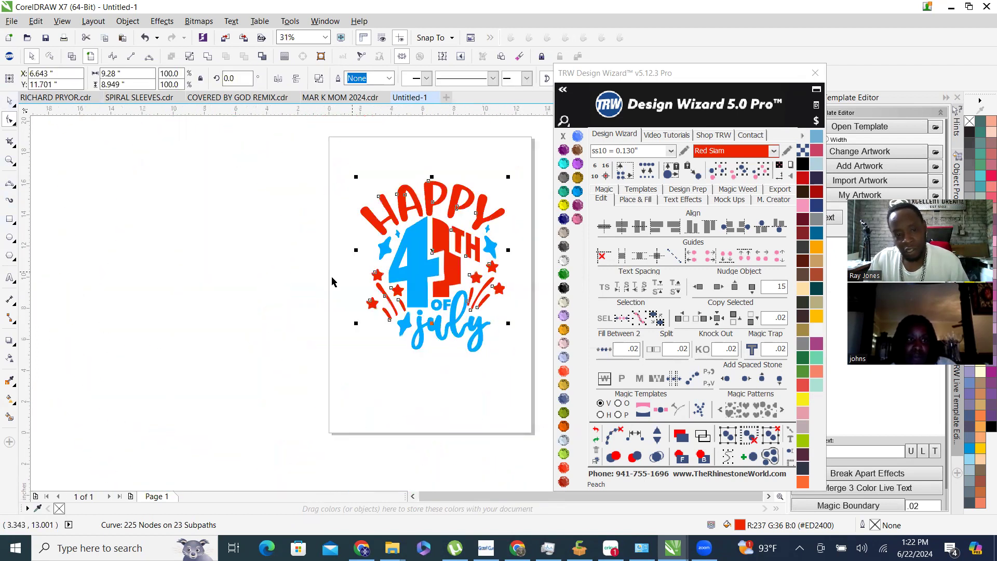
left_click(413, 383)
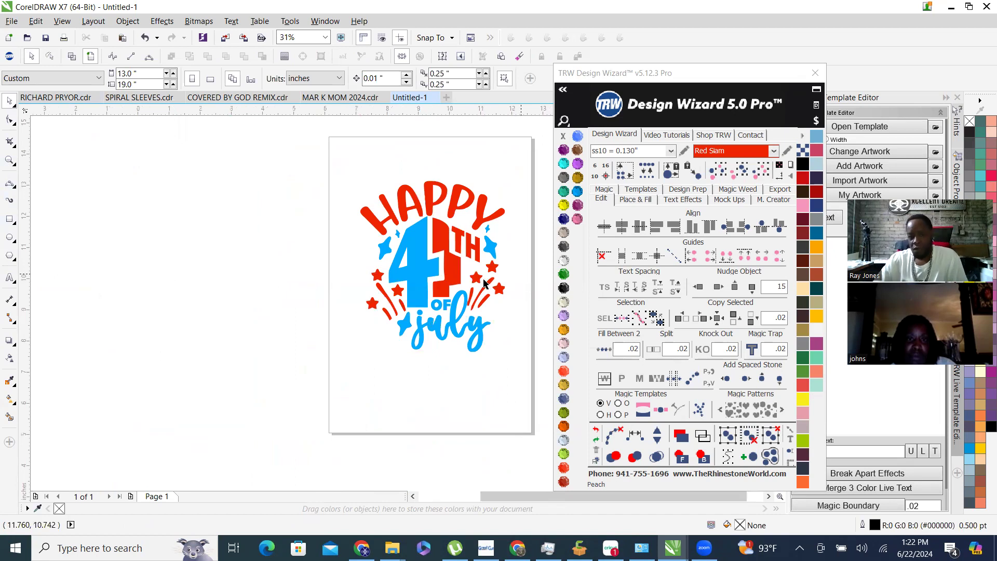
scroll(507, 274, "up", 2)
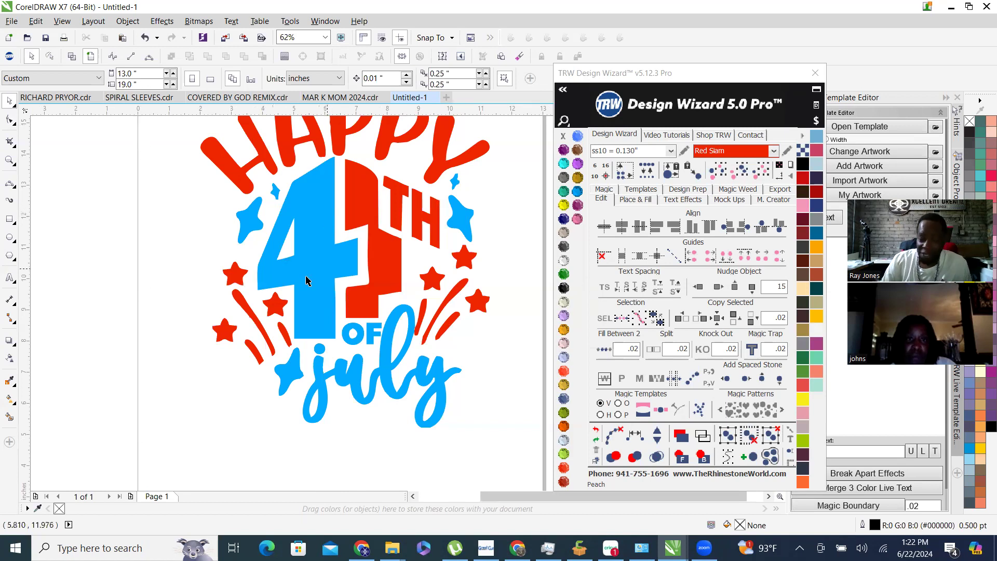
scroll(309, 280, "down", 2)
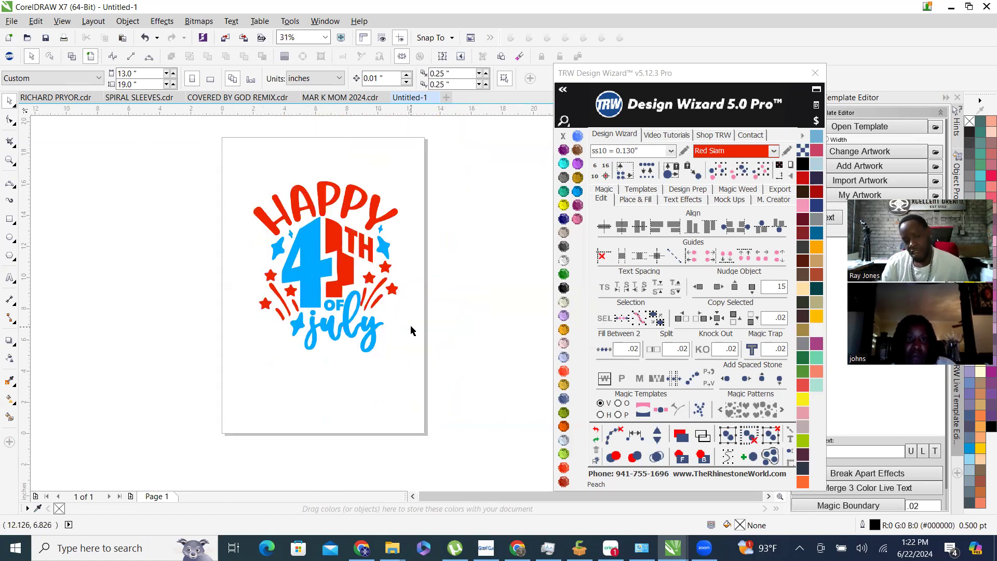
scroll(346, 235, "up", 2)
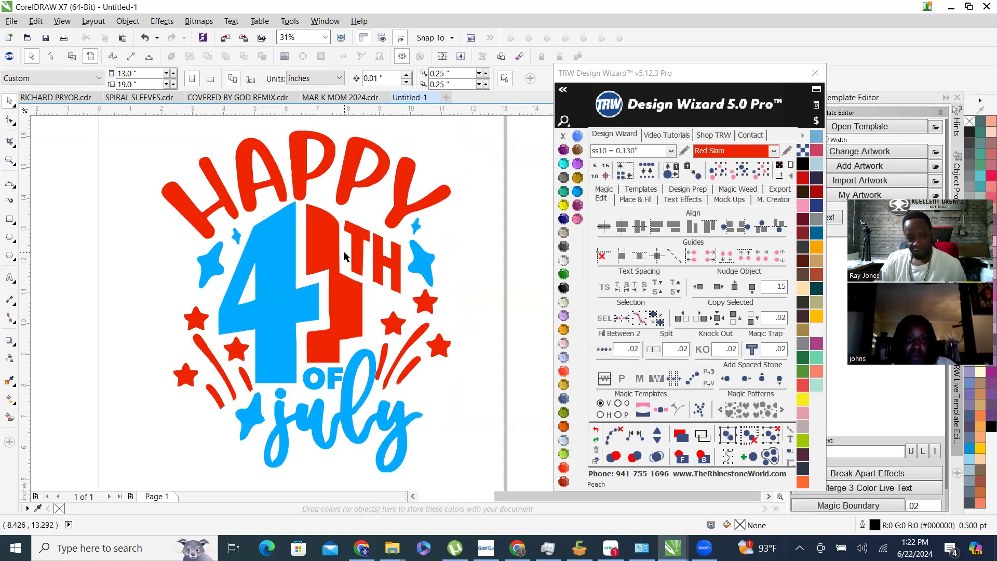
Show the Place & Fill options and draw a rectangle about 14.4 by 10 inches beside the page, coloured Emerald.
left_click(269, 282)
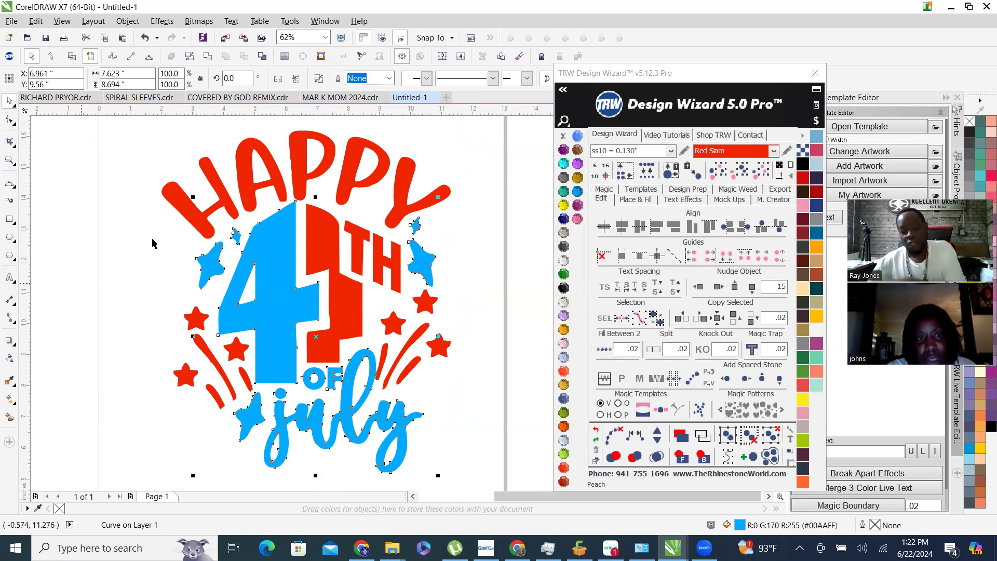
left_click(625, 203)
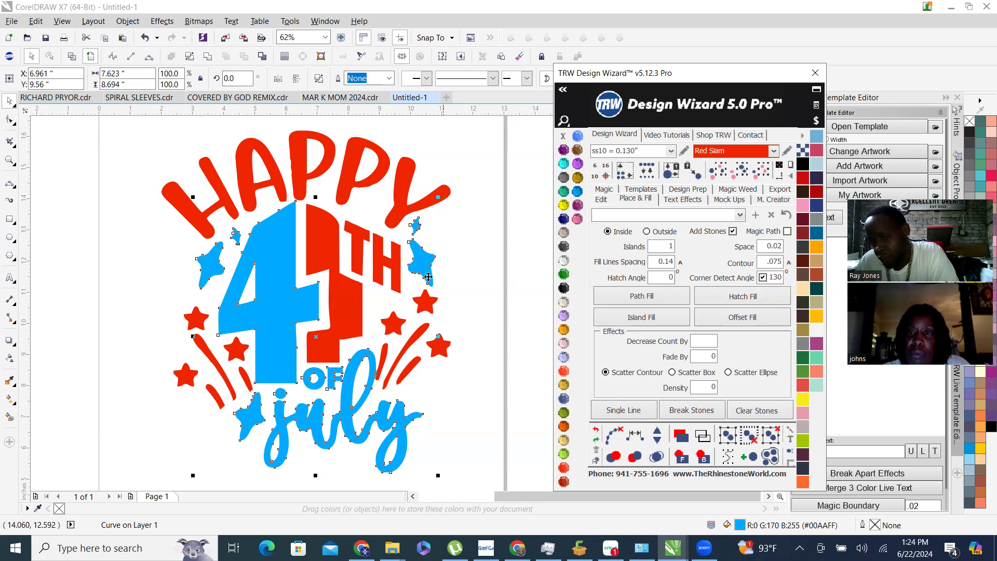
left_click(211, 278)
scroll(210, 278, "down", 1)
left_click(9, 218)
mouse_move(394, 215)
left_mouse_down()
mouse_move(425, 300)
mouse_move(551, 363)
mouse_move(550, 383)
mouse_move(472, 367)
mouse_move(488, 347)
mouse_move(513, 372)
left_mouse_up()
left_click(564, 278)
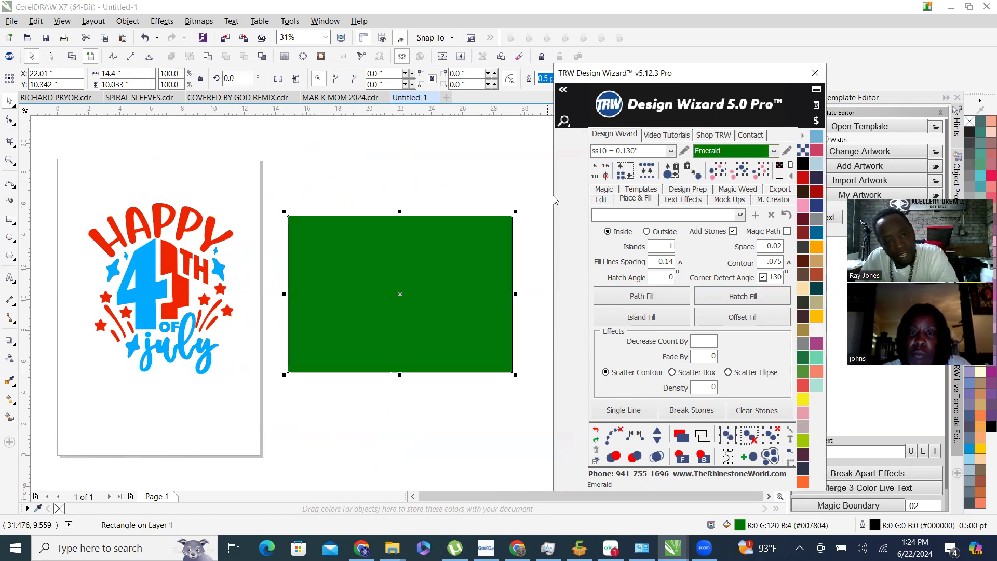
left_click(460, 170)
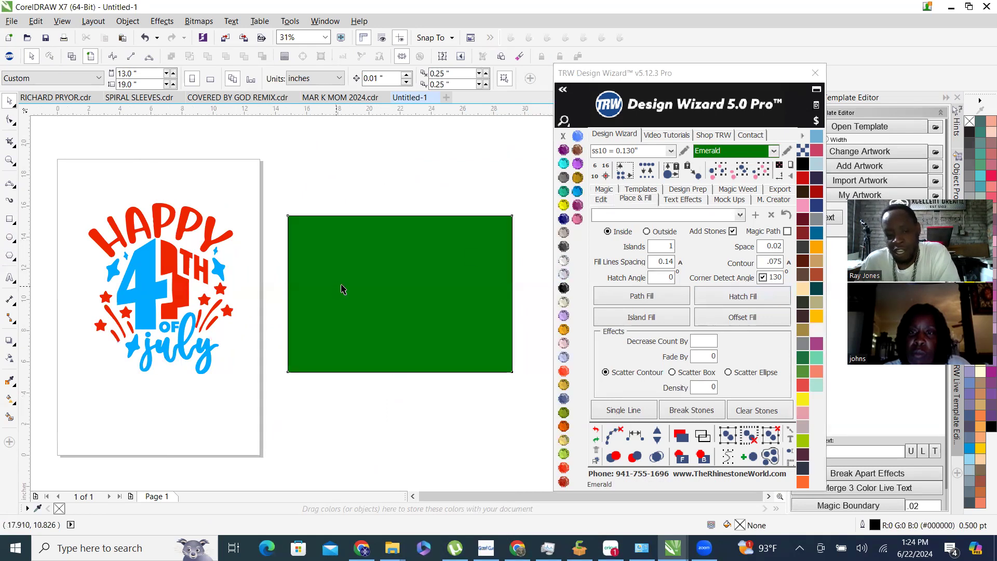
Fill the green rectangle with ss10 Emerald stones using Hatch Fill.
left_click(341, 290)
left_click(734, 299)
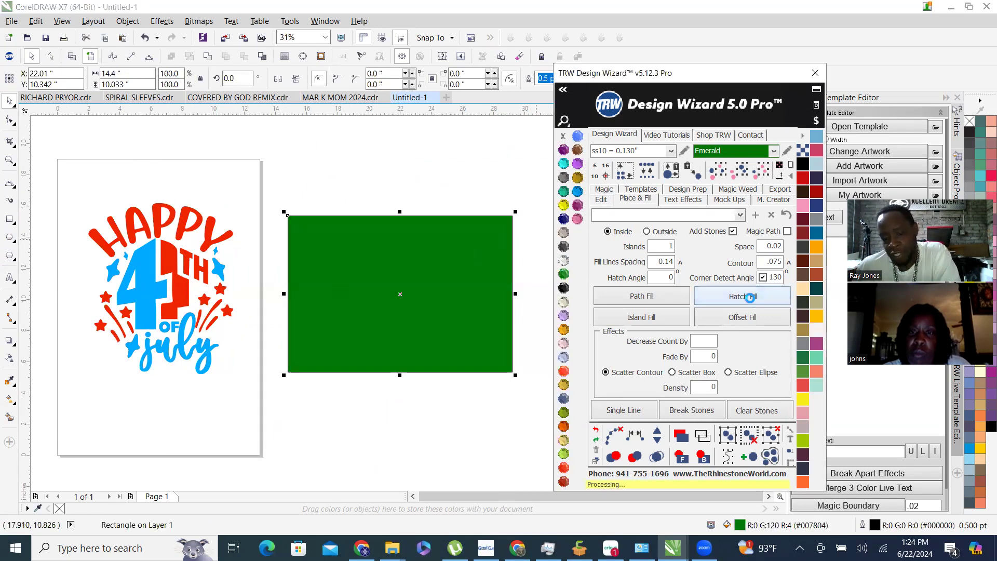
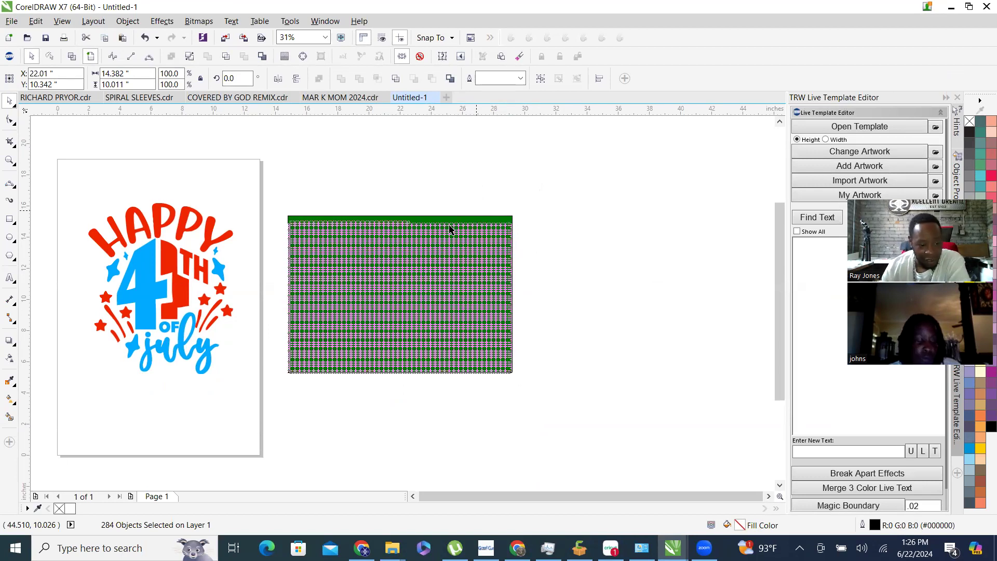
scroll(449, 228, "up", 2)
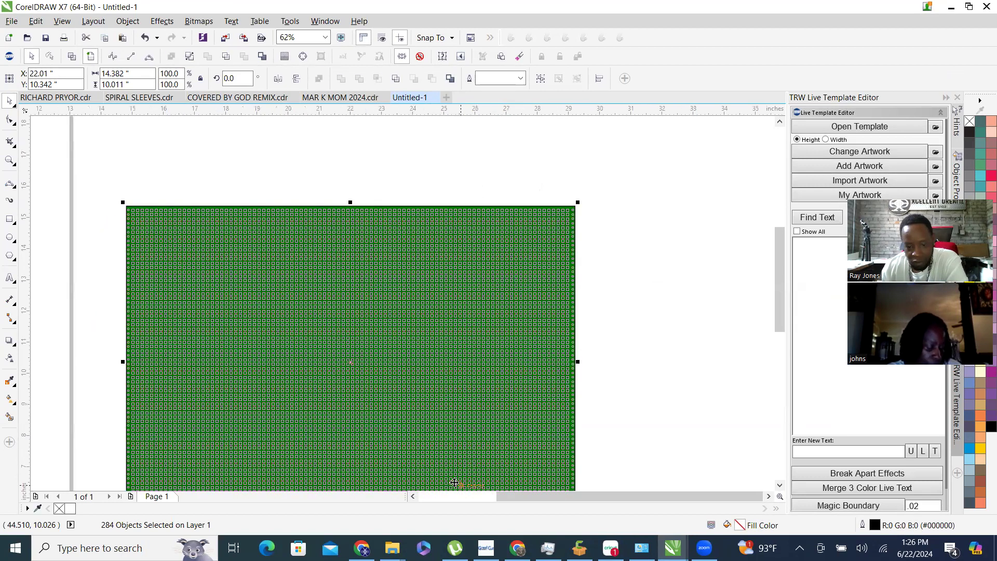
Bring back the Design Wizard and change the large green rectangle's stone fill to Aquamarine.
left_click(9, 56)
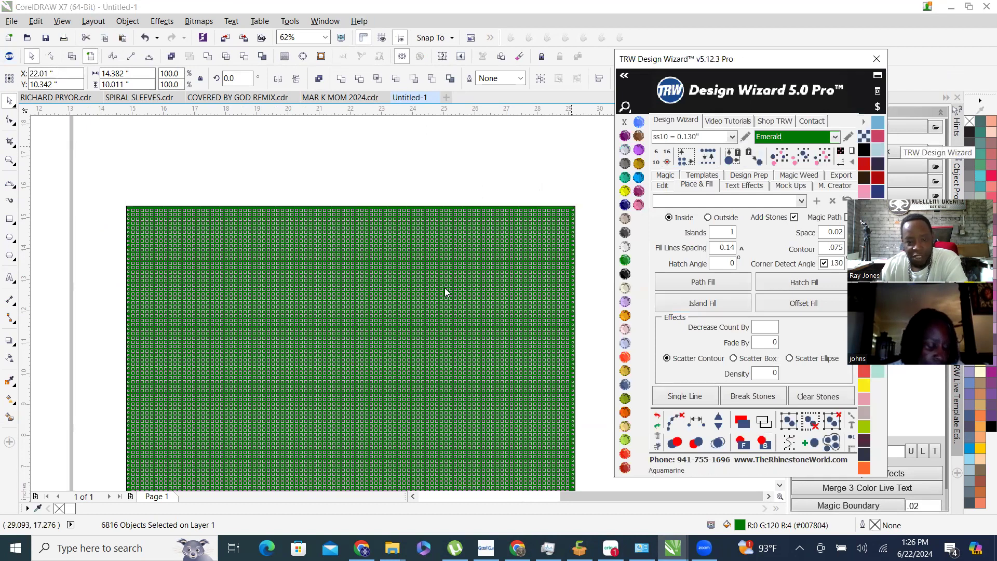
left_click(625, 149)
left_click(801, 282)
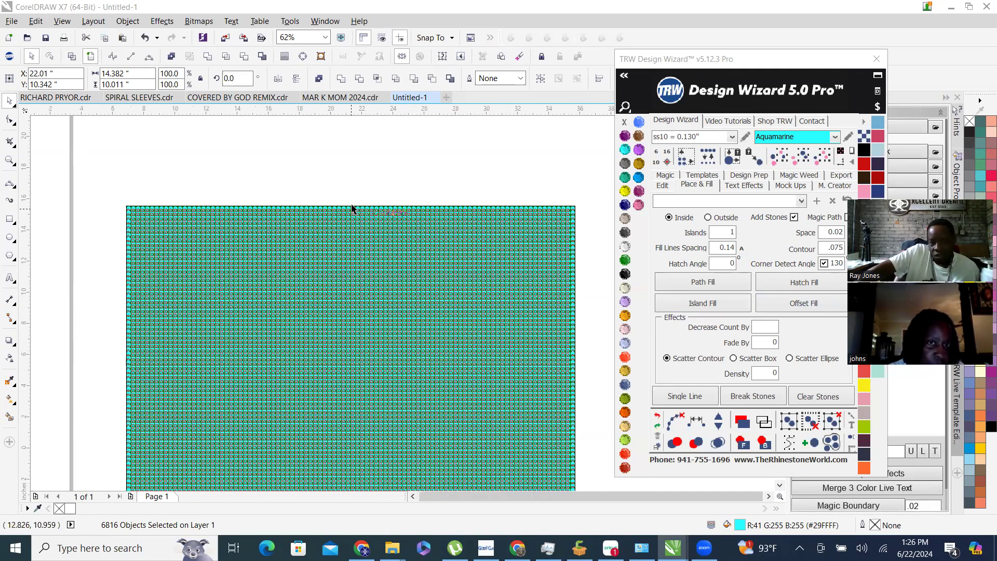
Delete all the stones covering the large green rectangle in two portions, keeping the rectangle itself.
scroll(349, 207, "down", 2)
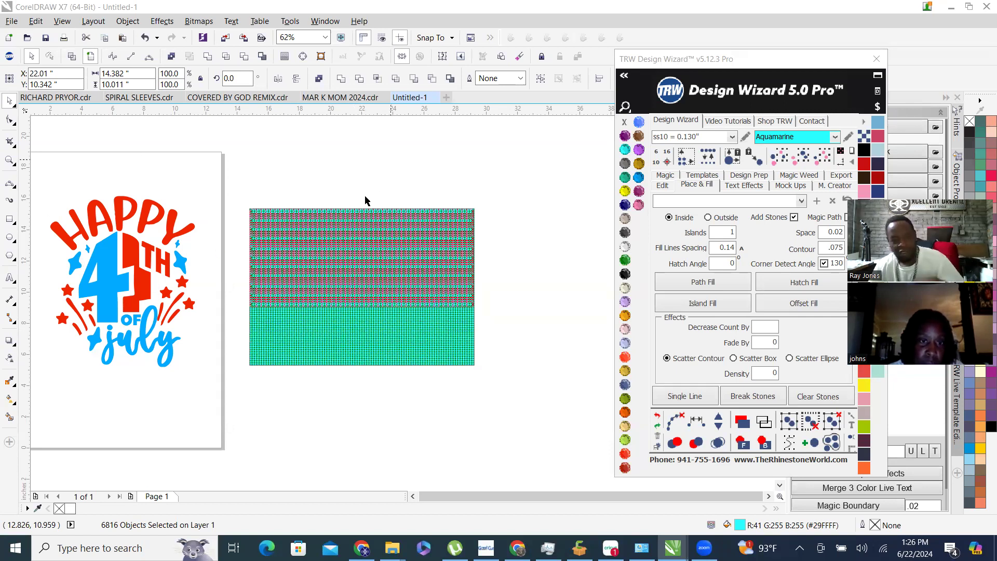
left_click_drag(340, 207, 559, 423)
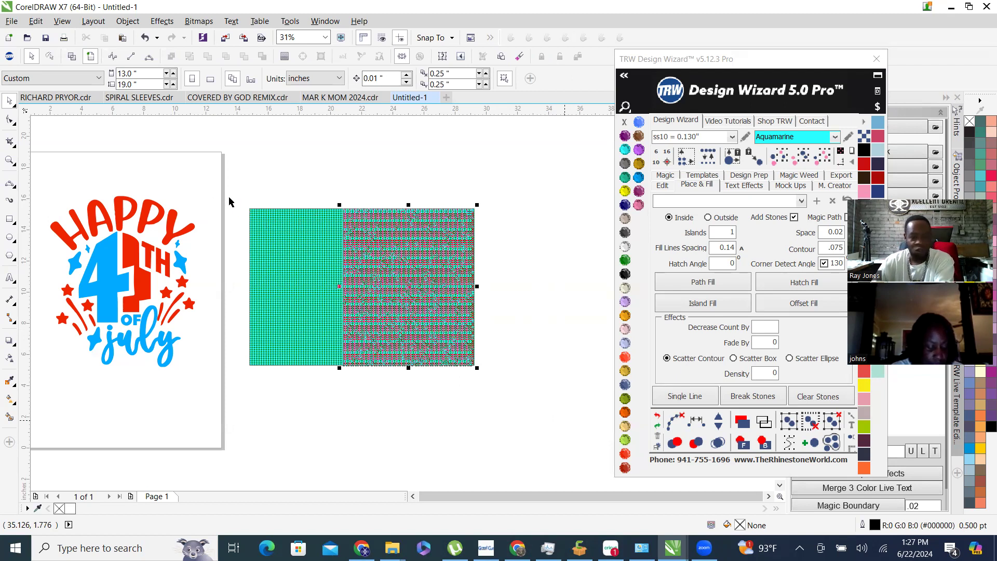
left_click(229, 199)
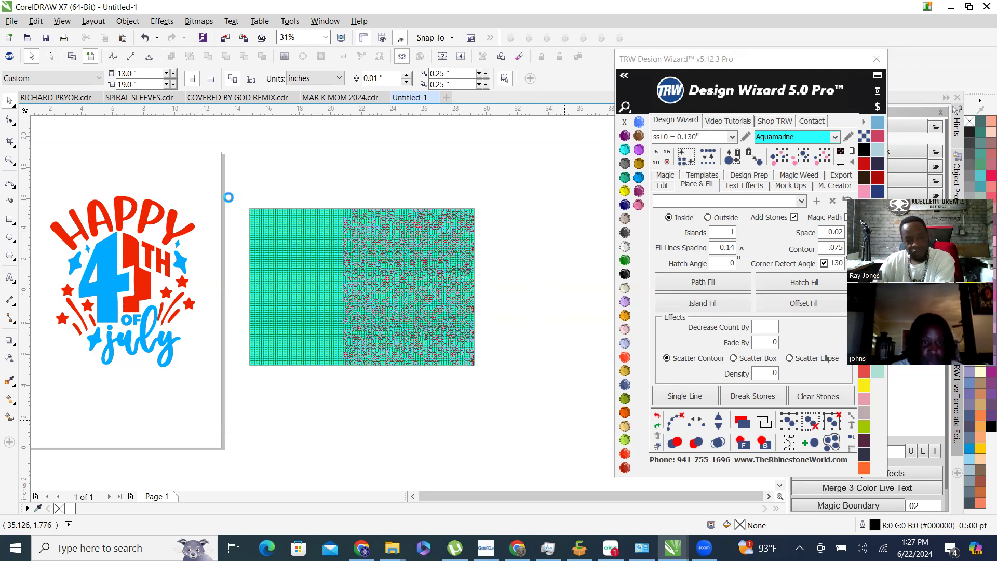
left_click_drag(239, 203, 378, 384)
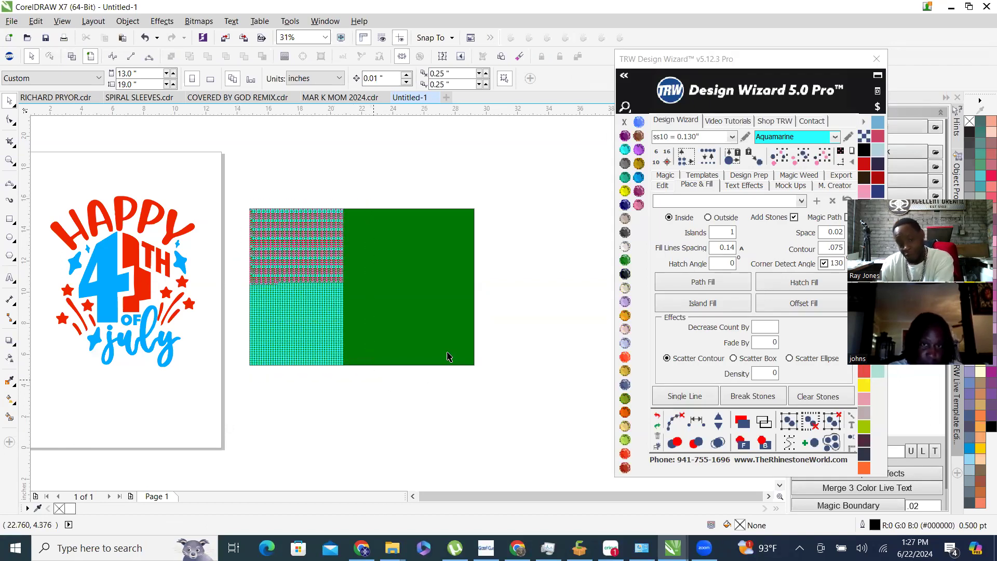
key("Escape")
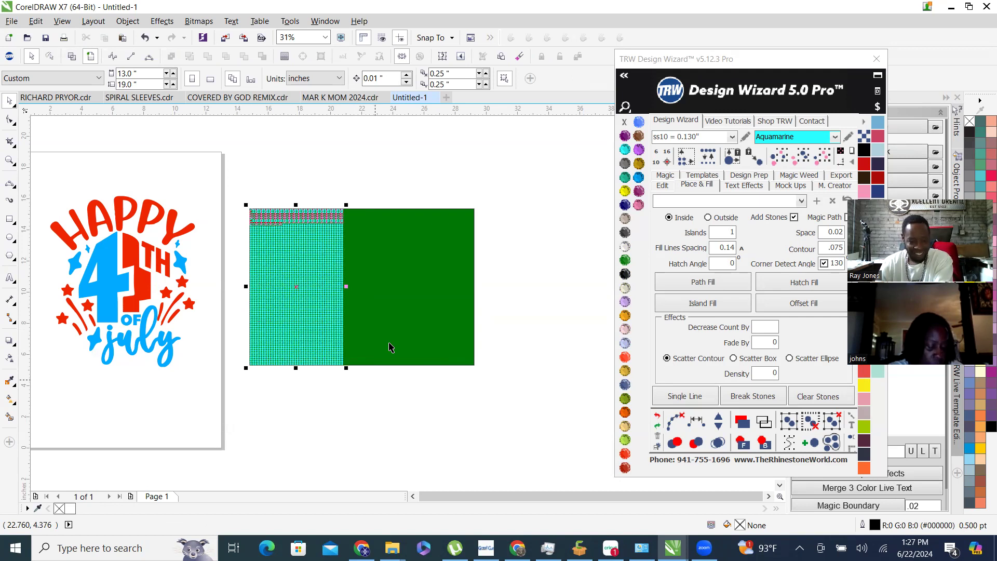
key("Delete")
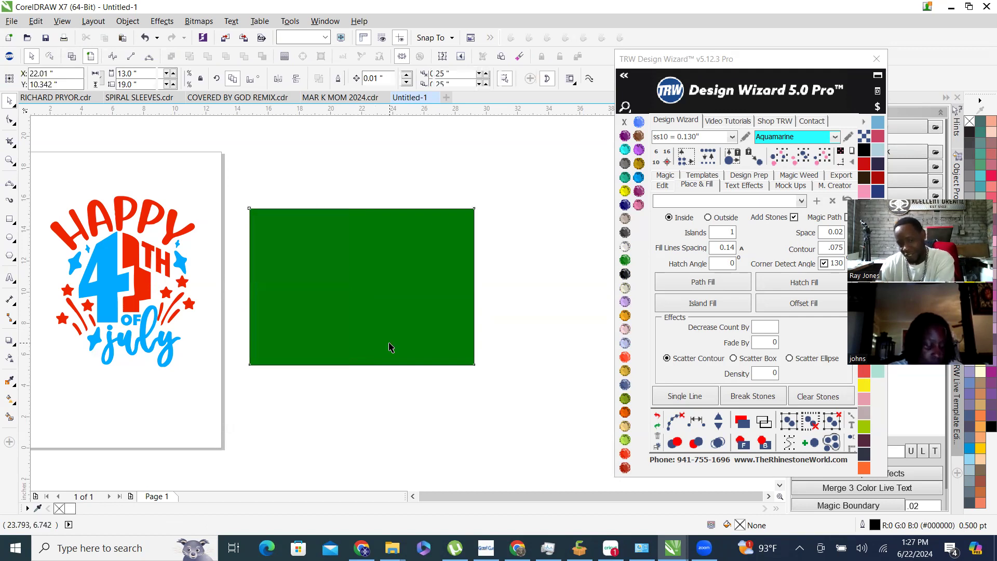
Scale the green rectangle down to about 4.7 by 3.3 inches and Hatch Fill it with overlap-checked ss10 Aquamarine stones.
left_click(390, 347)
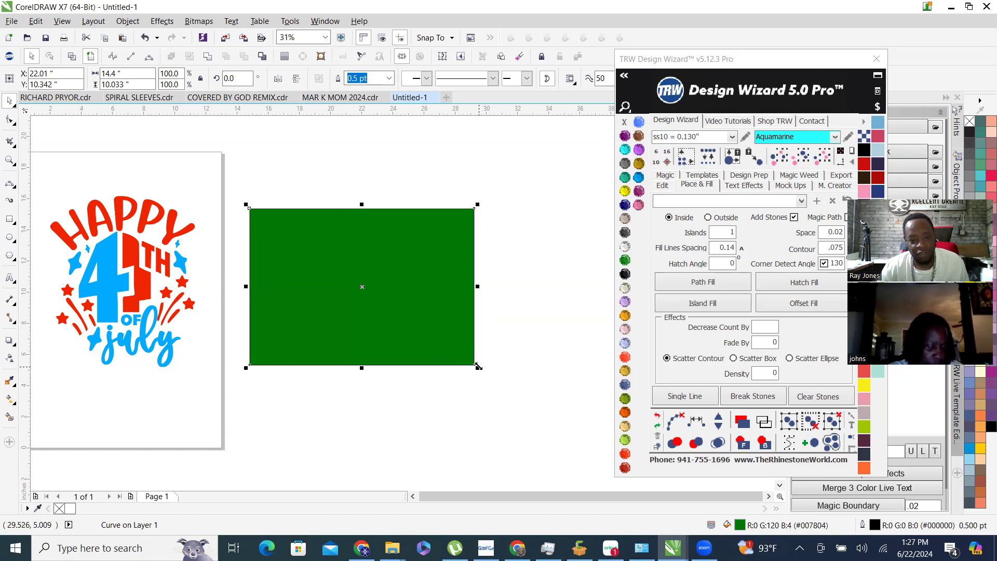
left_click_drag(477, 368, 327, 294)
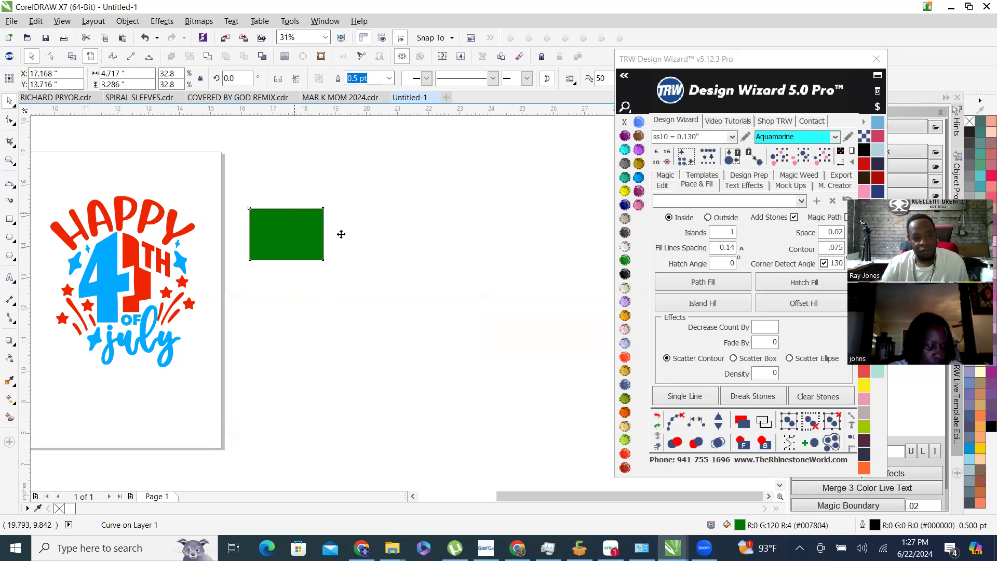
scroll(341, 232, "up", 1)
left_click(804, 282)
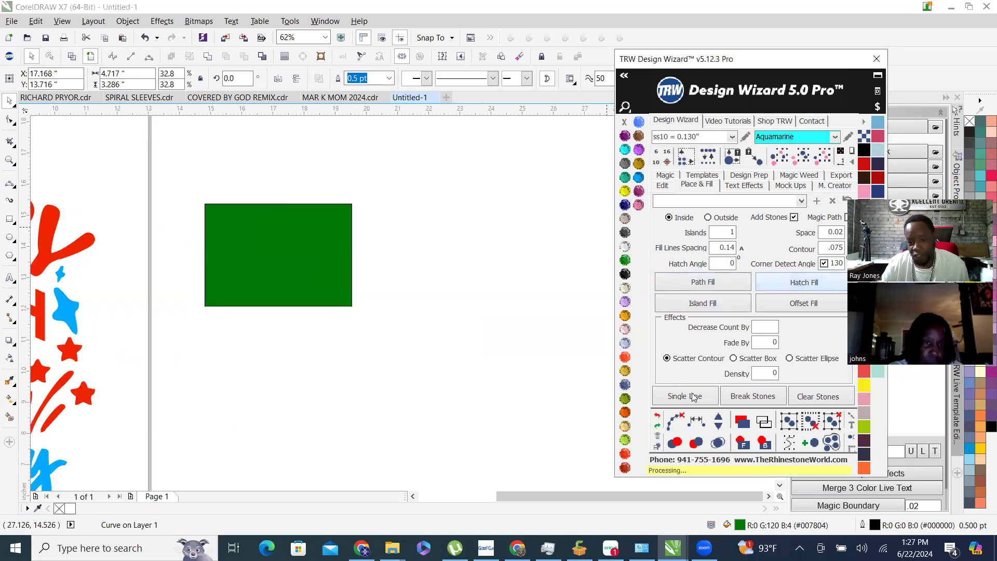
left_click(717, 442)
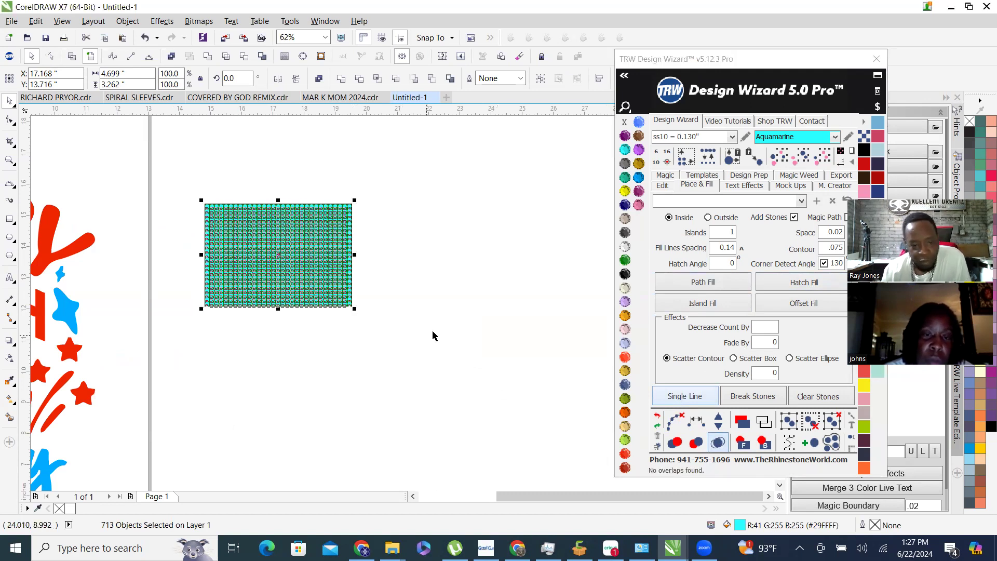
Inspect the stone spacing up close and place an empty copy of the green rectangle to the right of the filled one.
left_click(421, 309)
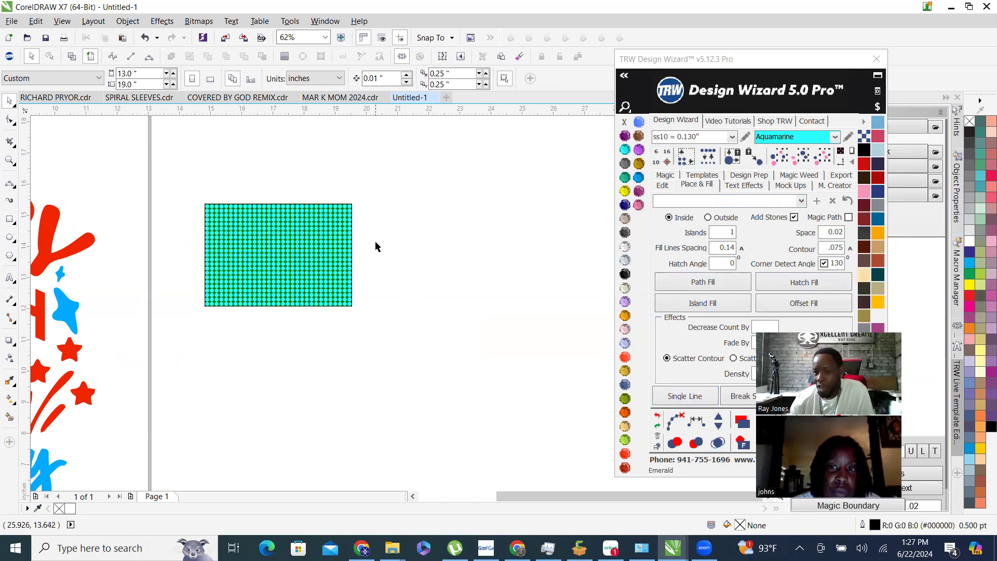
scroll(271, 226, "up", 2)
scroll(268, 233, "up", 3)
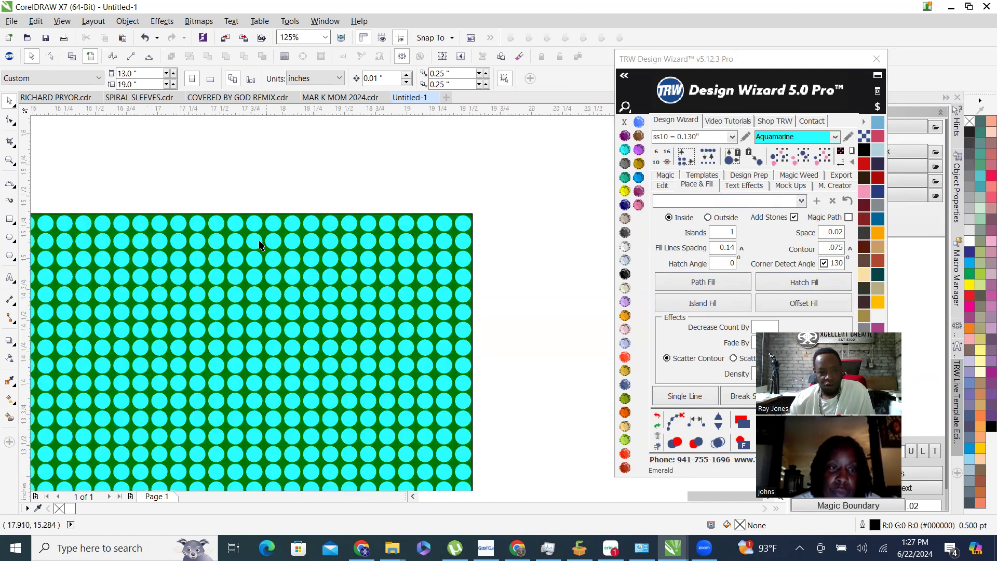
scroll(284, 231, "up", 1)
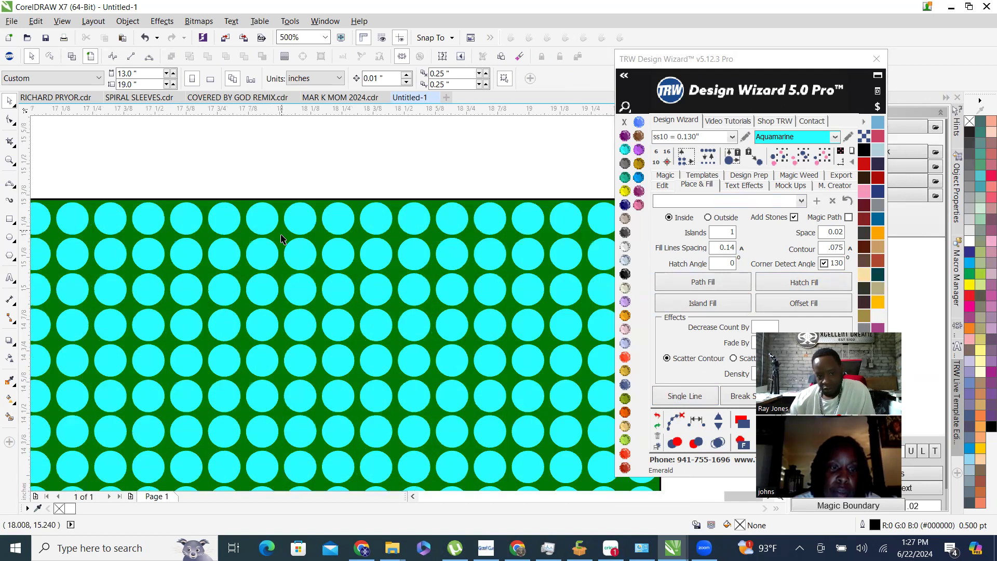
scroll(289, 247, "down", 4)
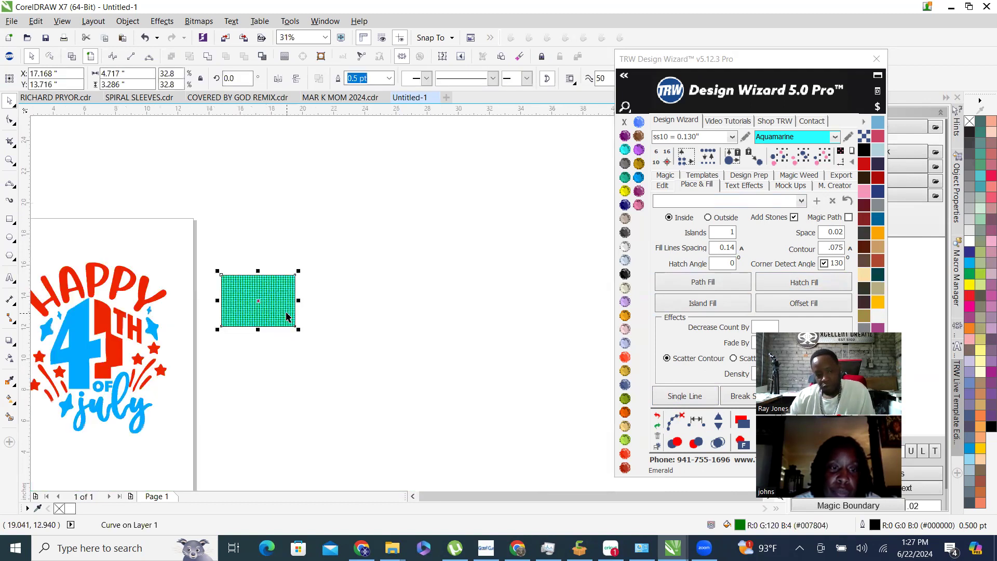
left_click_drag(258, 299, 378, 289)
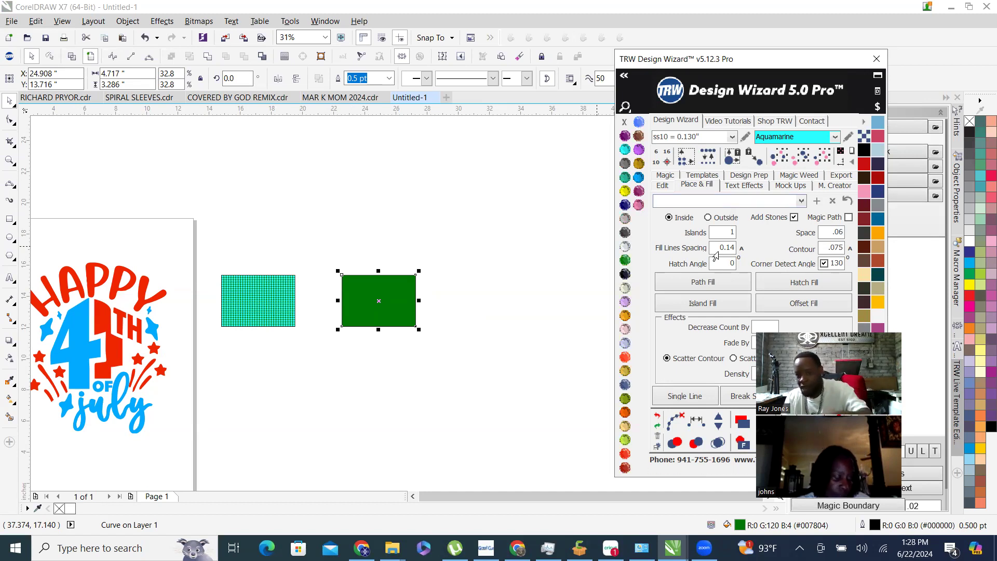
Hatch Fill the copied rectangle with Aquamarine stones using .06 space and .20 fill lines spacing, and check for overlapping stones.
type("0")
left_click(810, 283)
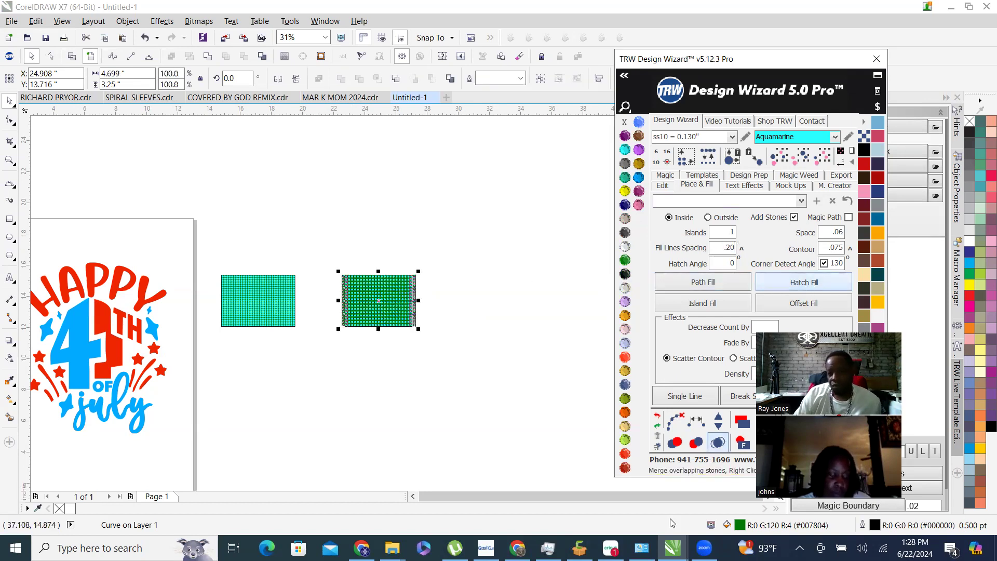
left_click(676, 420)
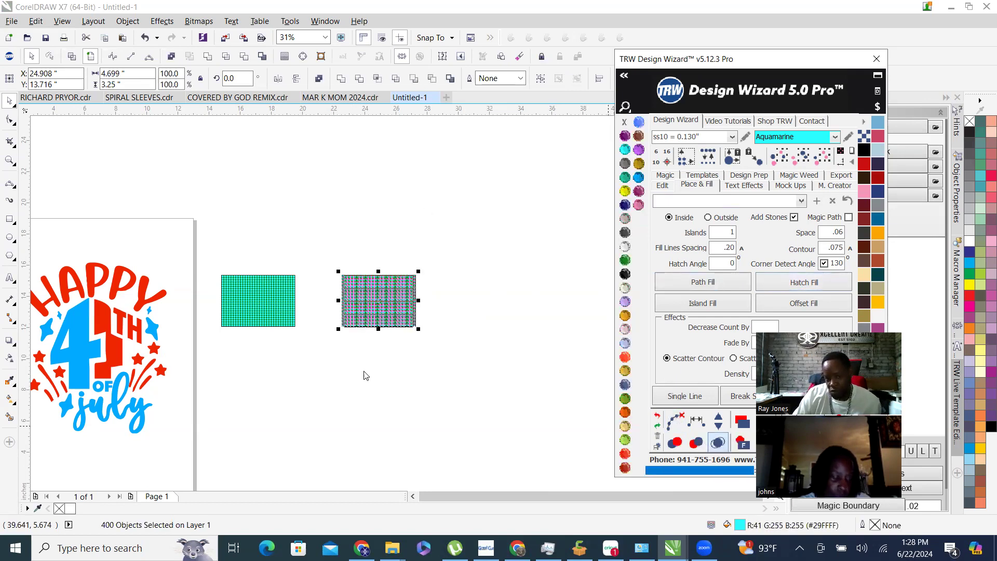
left_click(347, 363)
scroll(346, 364, "up", 1)
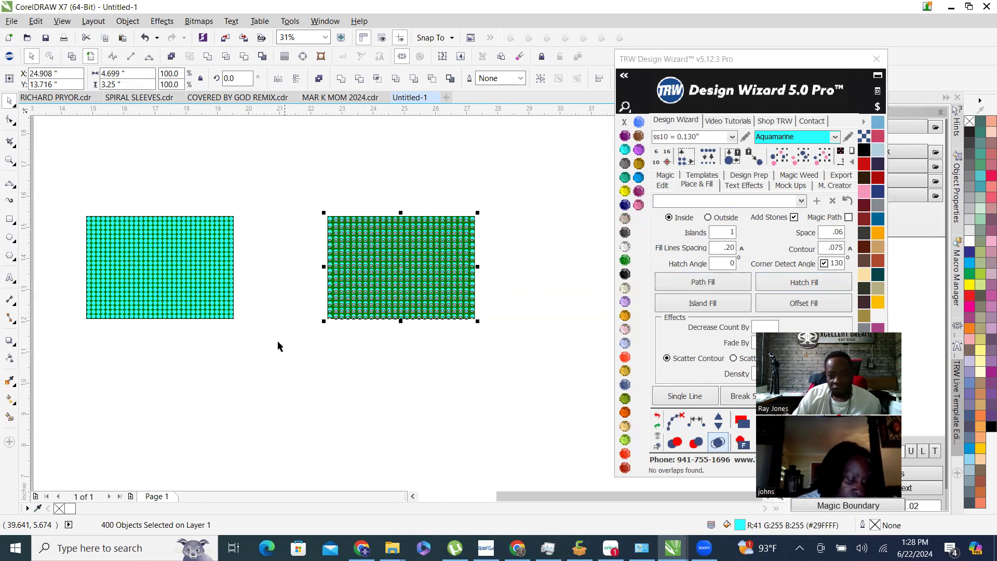
Move the filled copy close beside the first rectangle and compare the two stone densities.
left_click_drag(288, 175, 541, 362)
left_click_drag(426, 287, 345, 287)
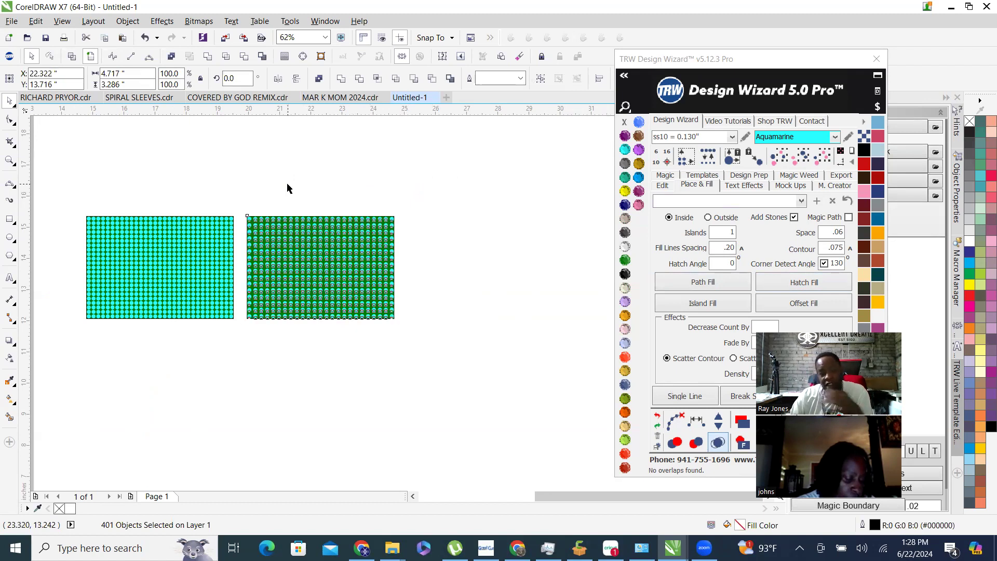
left_click(287, 185)
scroll(98, 273, "up", 1)
scroll(90, 277, "down", 1)
scroll(89, 280, "up", 1)
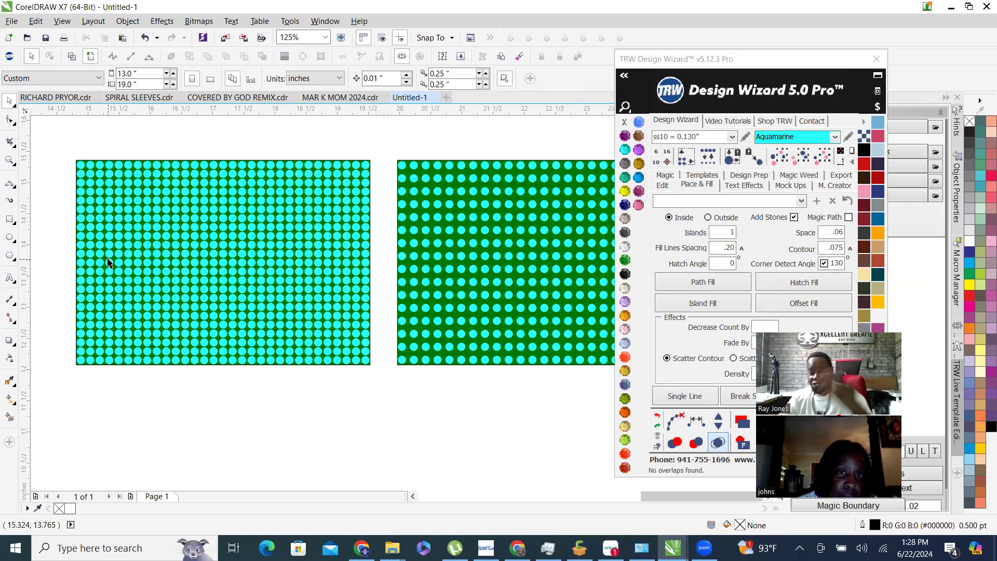
scroll(52, 172, "down", 1)
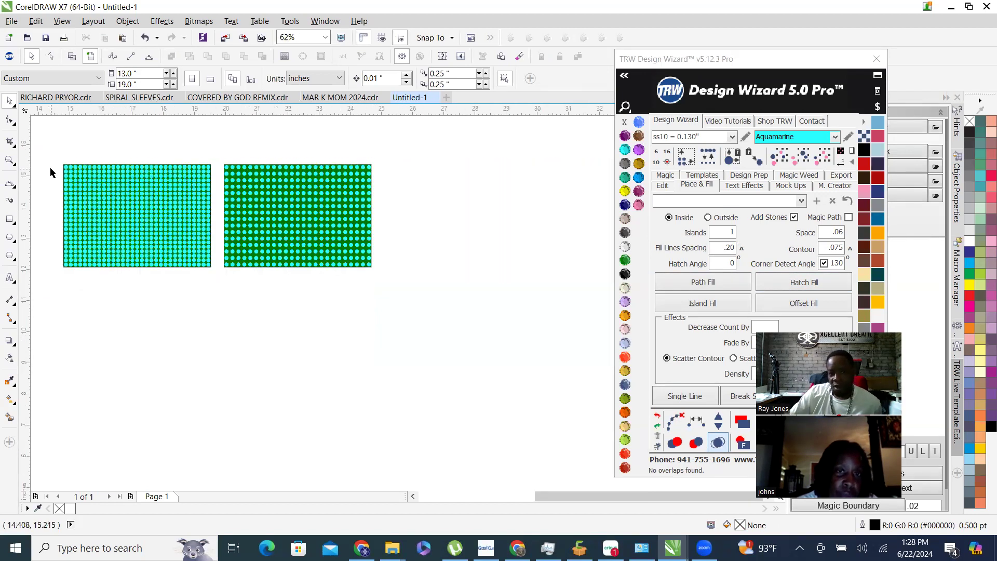
Select each filled rectangle in turn to compare their object counts, and clear the selection.
left_click_drag(51, 151, 398, 345)
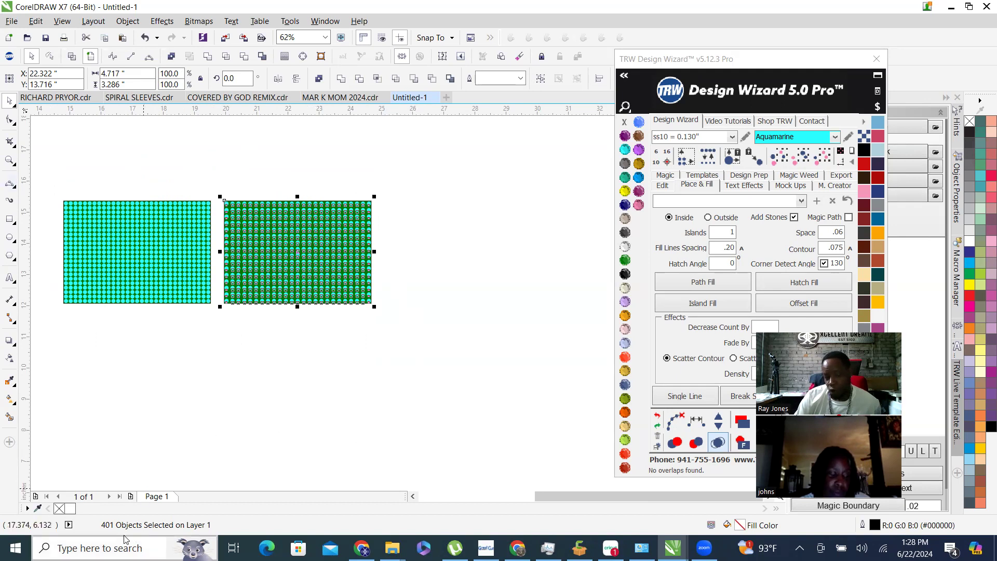
left_click_drag(51, 182, 218, 333)
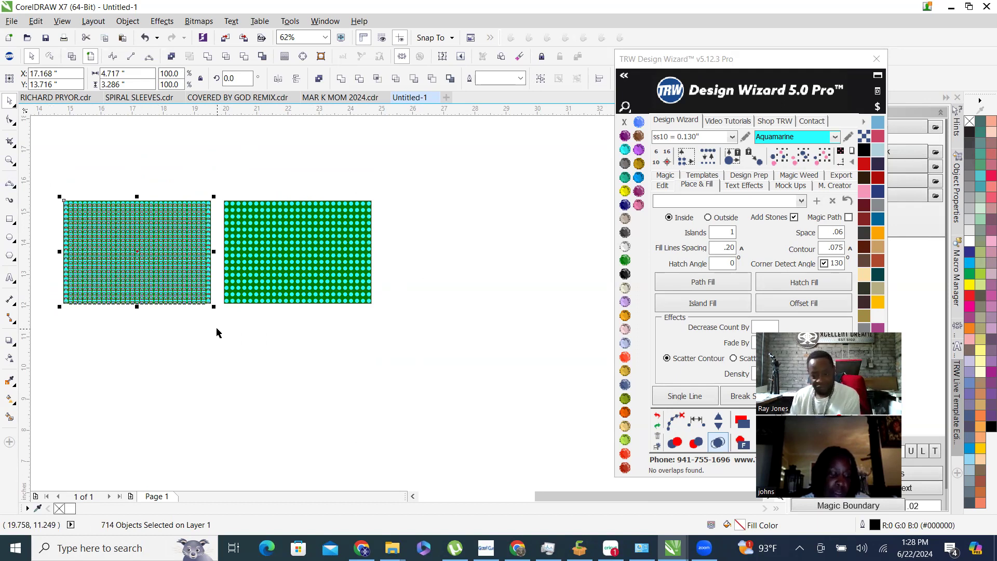
left_click(321, 147)
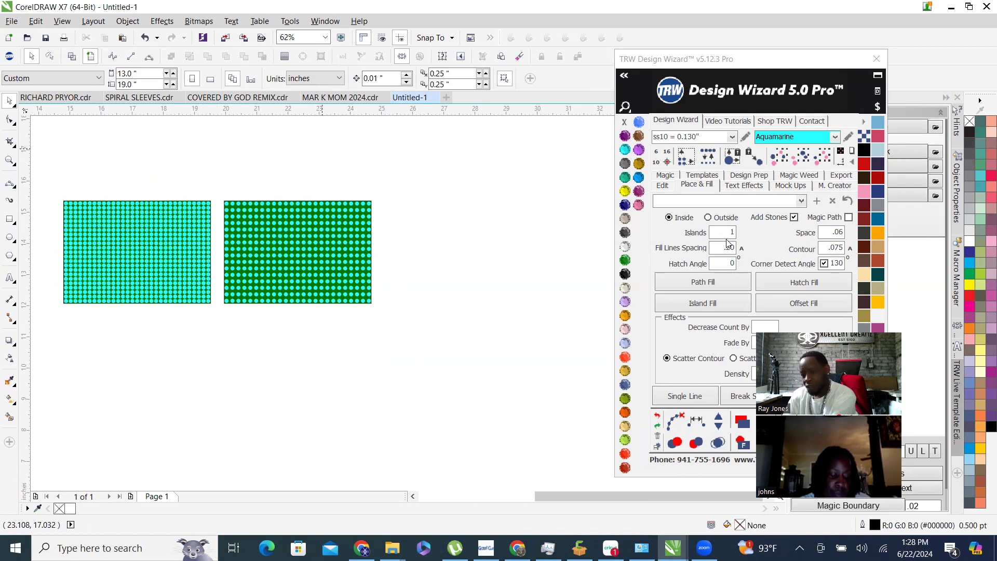
Delete all the stones from the second rectangle, keeping its green shape.
left_click_drag(271, 179, 372, 294)
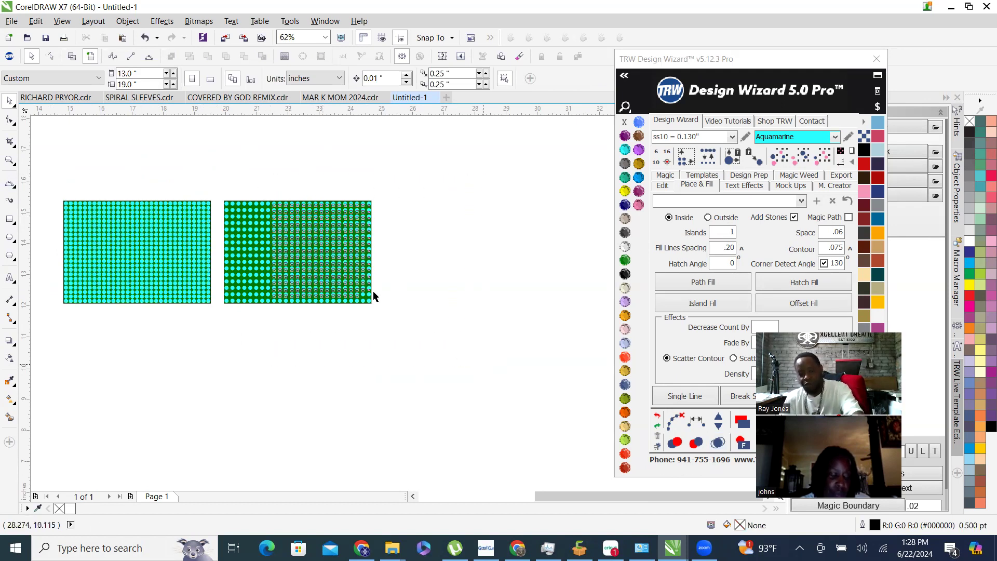
key("Delete")
left_click_drag(219, 191, 283, 317)
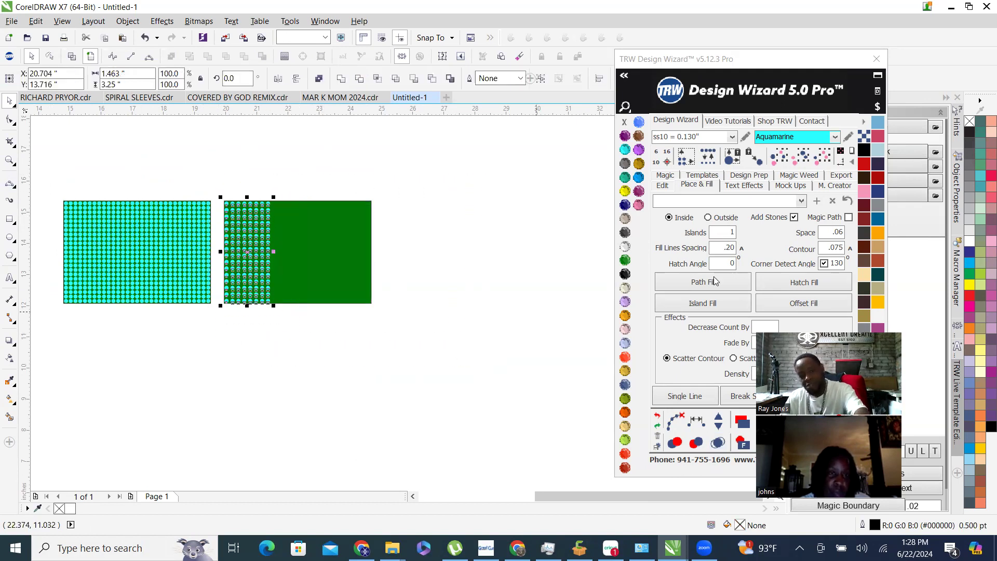
key("Delete")
Set the space to .02 and fill lines spacing to Auto, and Hatch Fill the second rectangle with Aquamarine stones.
left_click(824, 236)
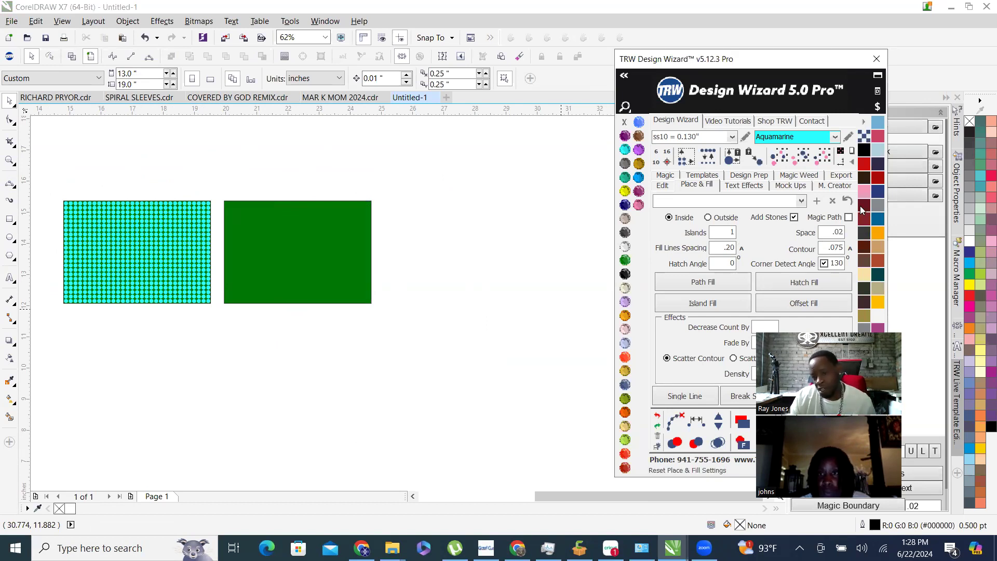
left_click(741, 248)
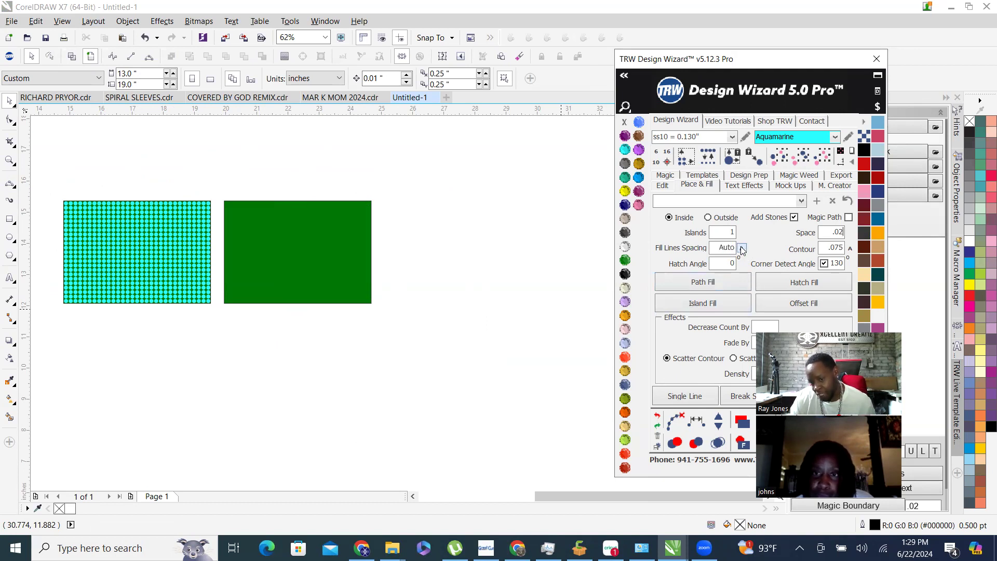
left_click(266, 251)
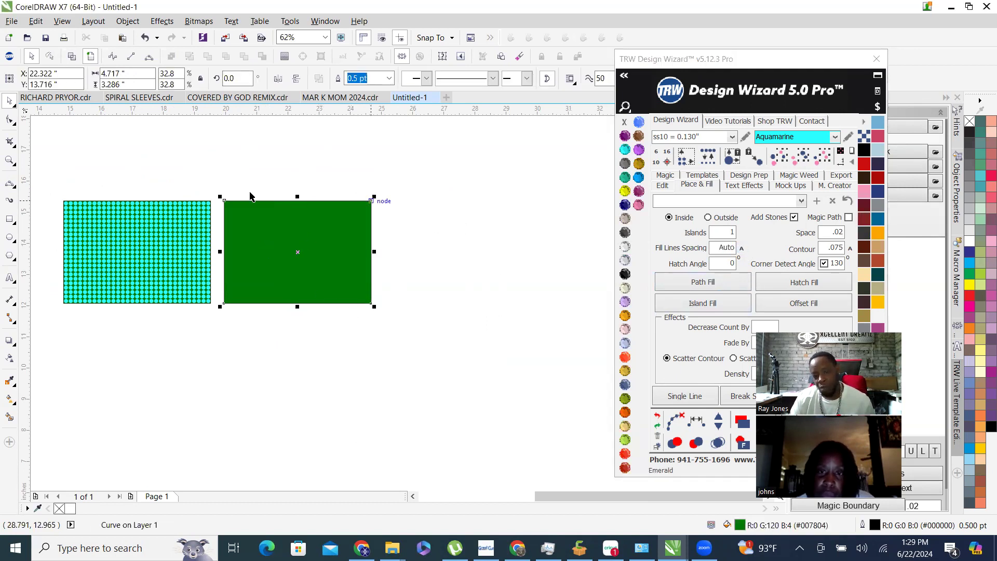
left_click(803, 282)
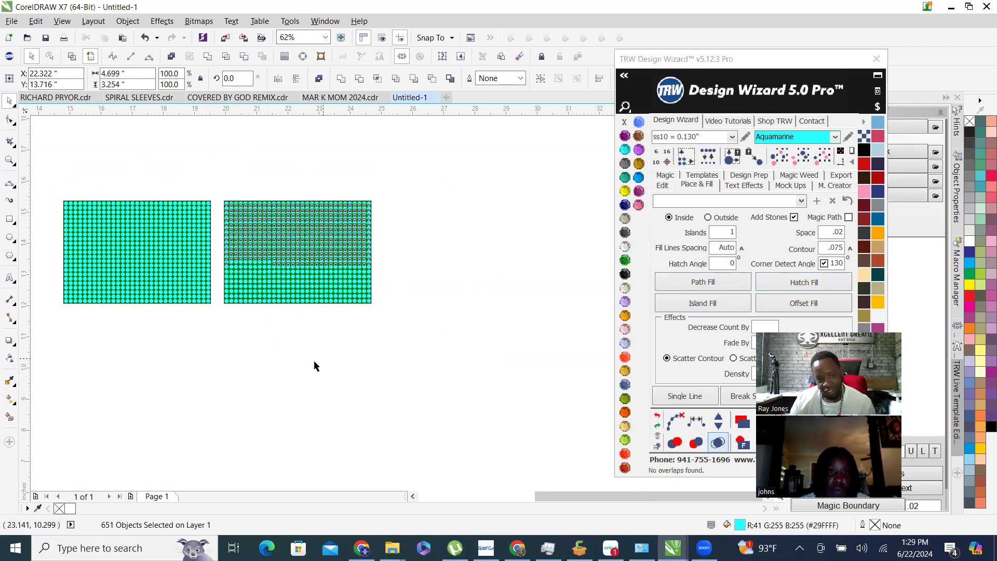
left_click(299, 363)
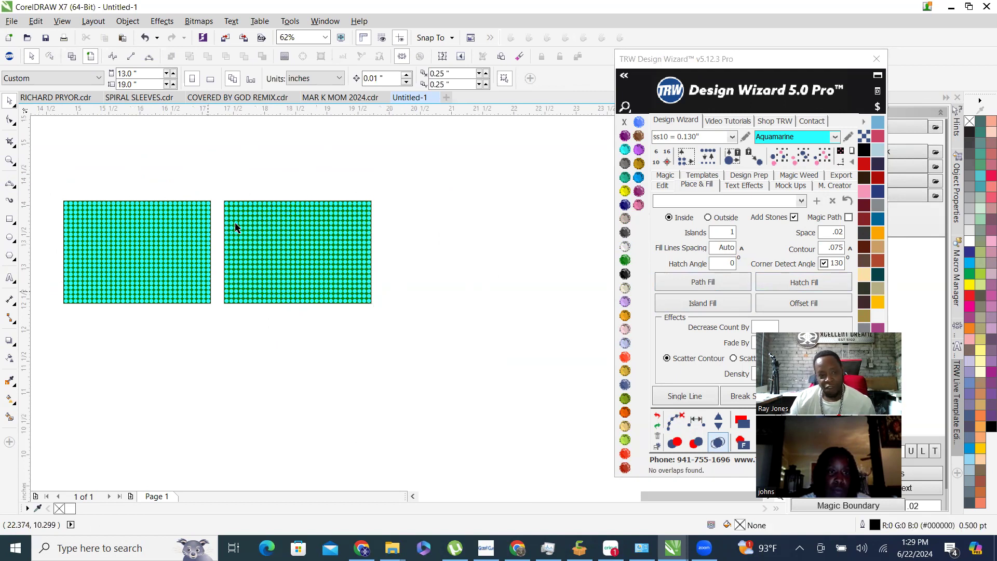
Compare the stone row spacing of the two filled rectangles up close.
scroll(252, 242, "up", 3)
scroll(252, 242, "up", 2)
scroll(555, 409, "up", 1)
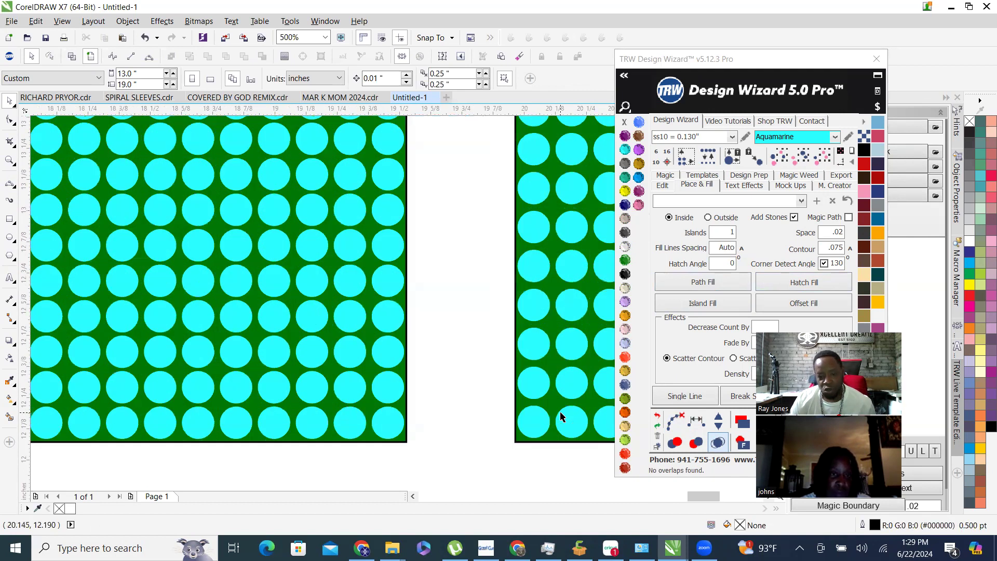
scroll(395, 359, "down", 2)
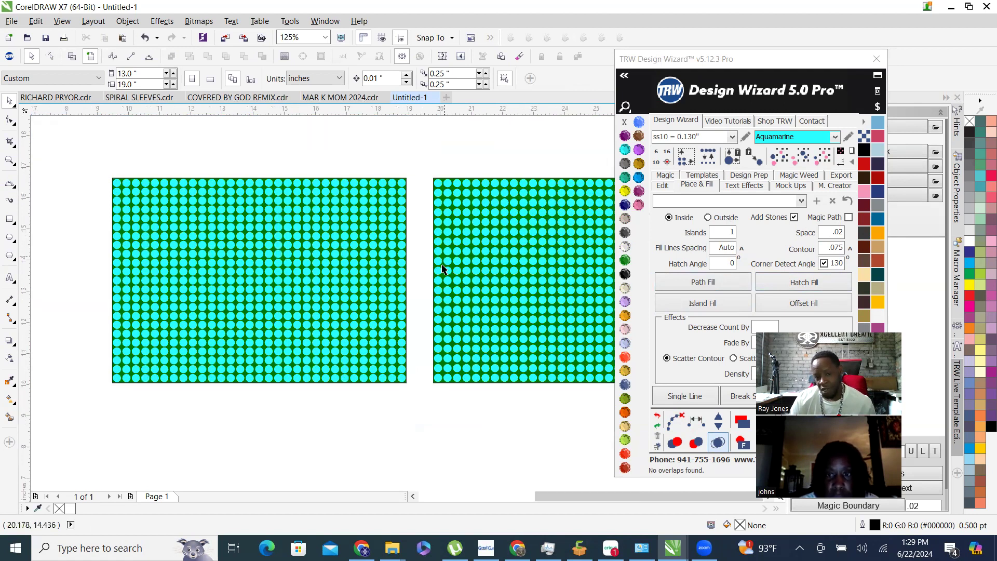
Compare the stone rows of the two filled rectangles, selecting each in turn to check its object count.
scroll(444, 263, "down", 1)
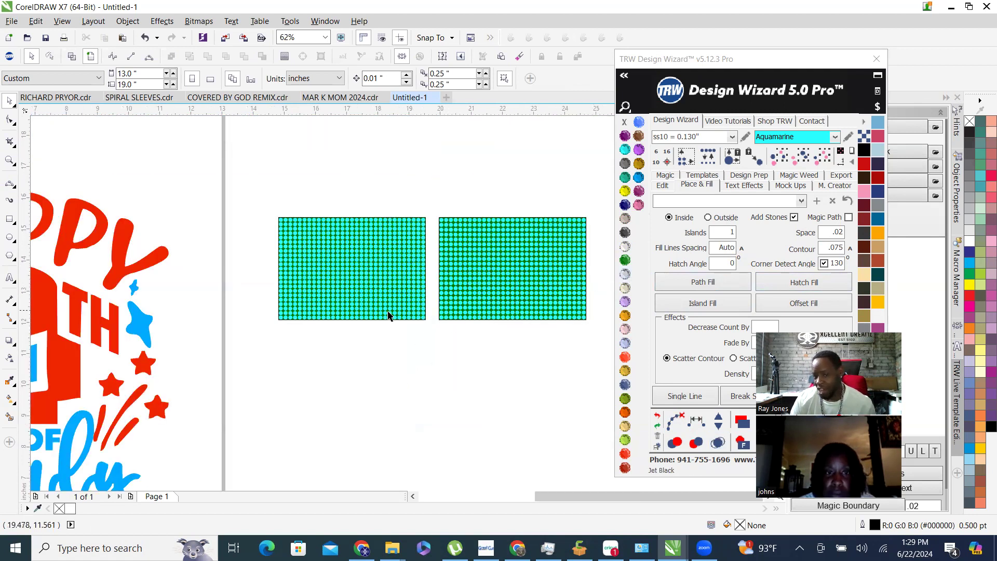
left_click(703, 282)
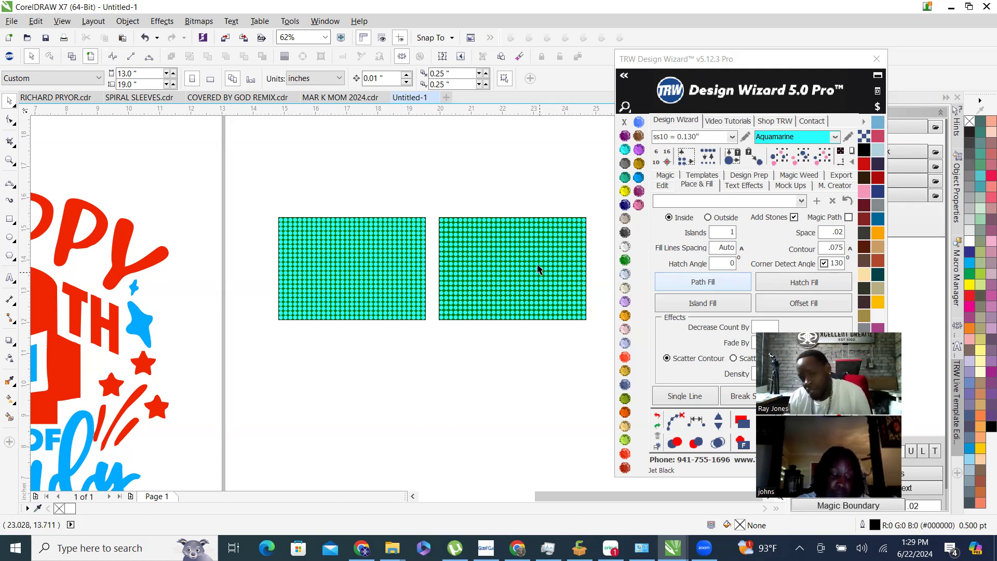
scroll(537, 268, "up", 2)
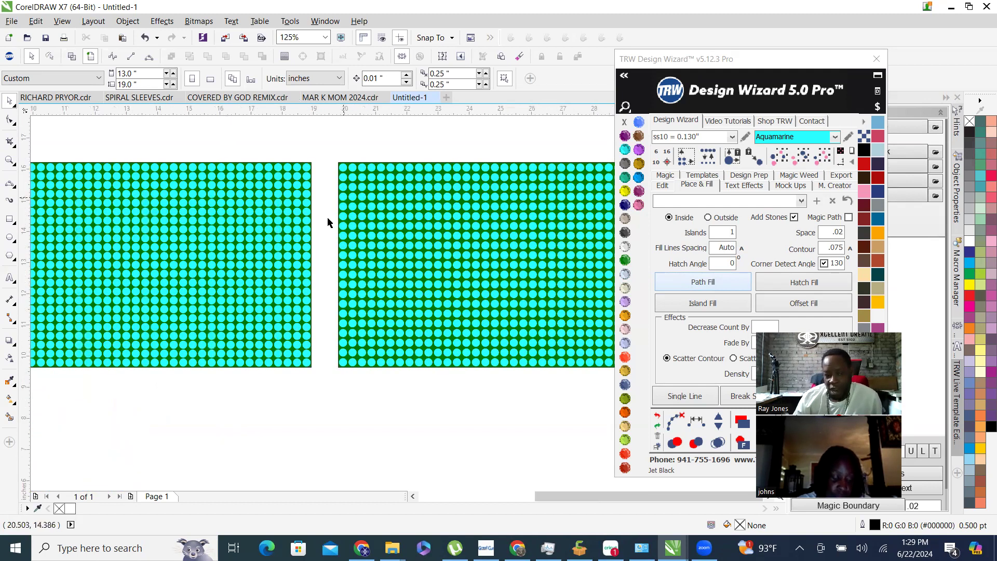
scroll(327, 217, "down", 2)
left_click_drag(169, 178, 338, 322)
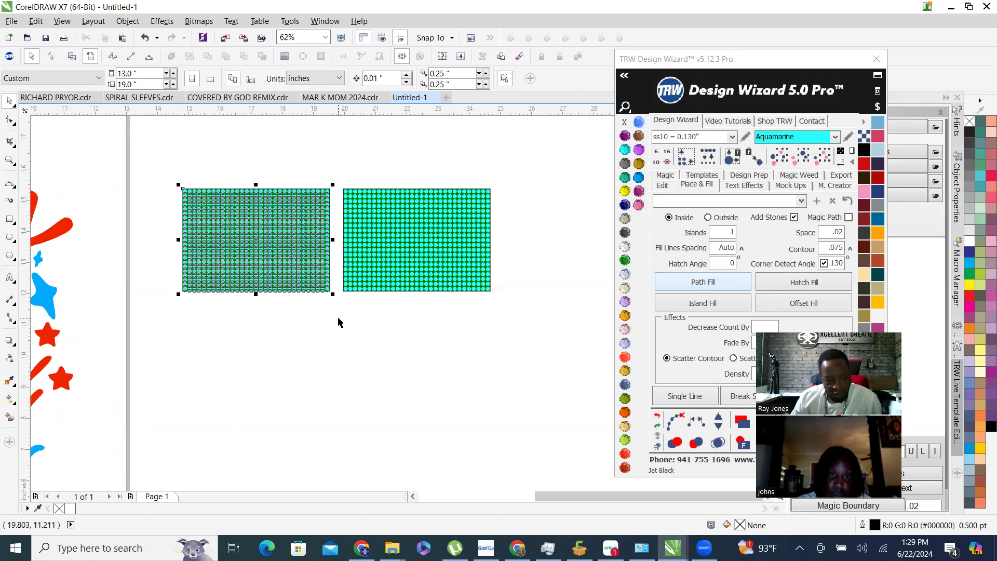
left_click(376, 155)
left_click_drag(338, 175, 518, 314)
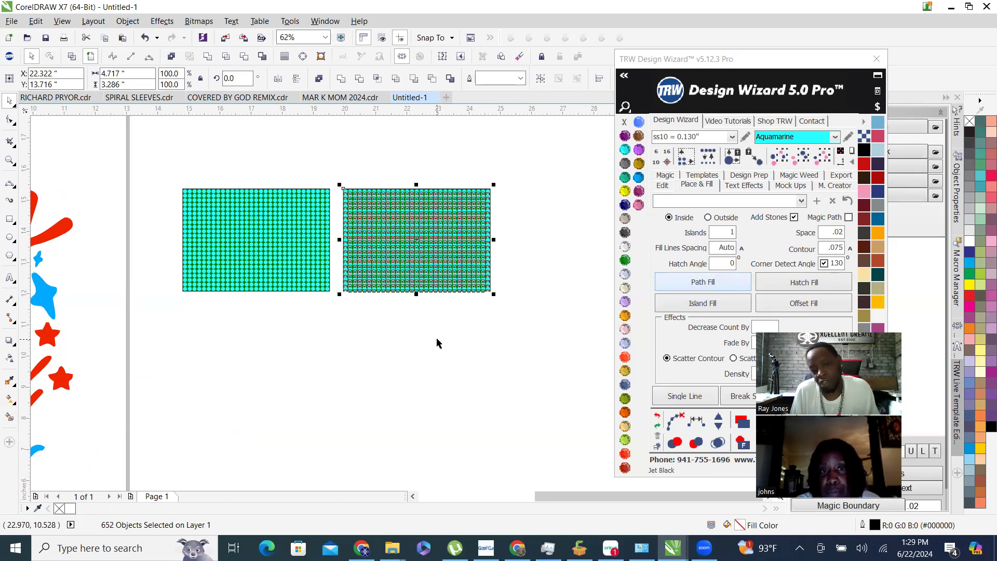
left_click(458, 156)
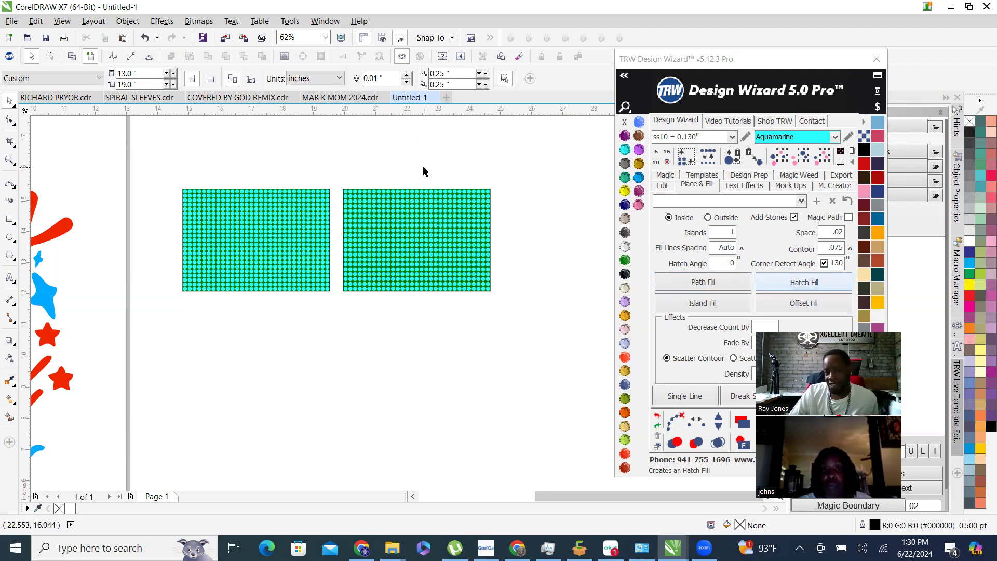
Delete all the stones from both rectangles, keeping the two green shapes.
scroll(411, 215, "down", 1)
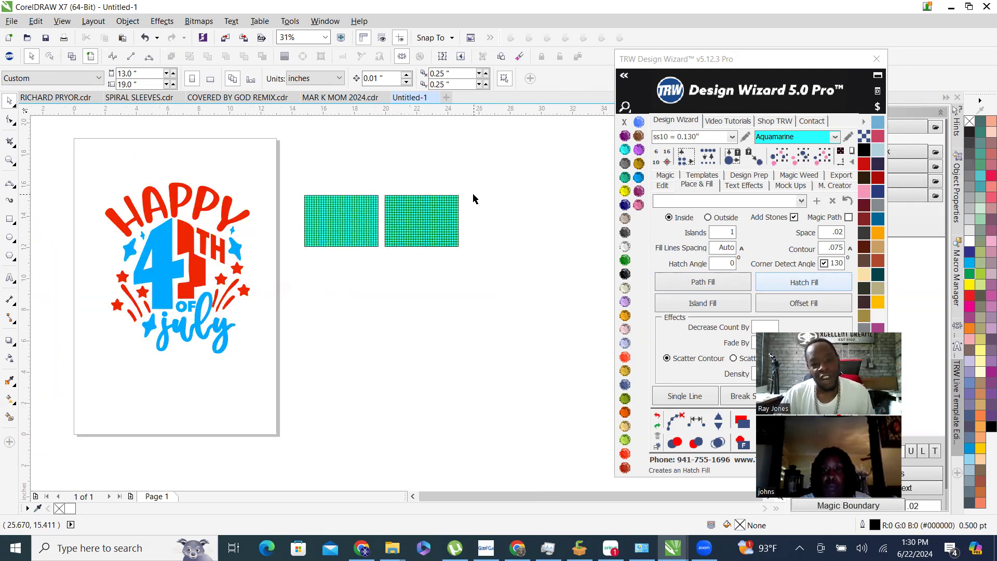
left_click_drag(411, 174, 503, 301)
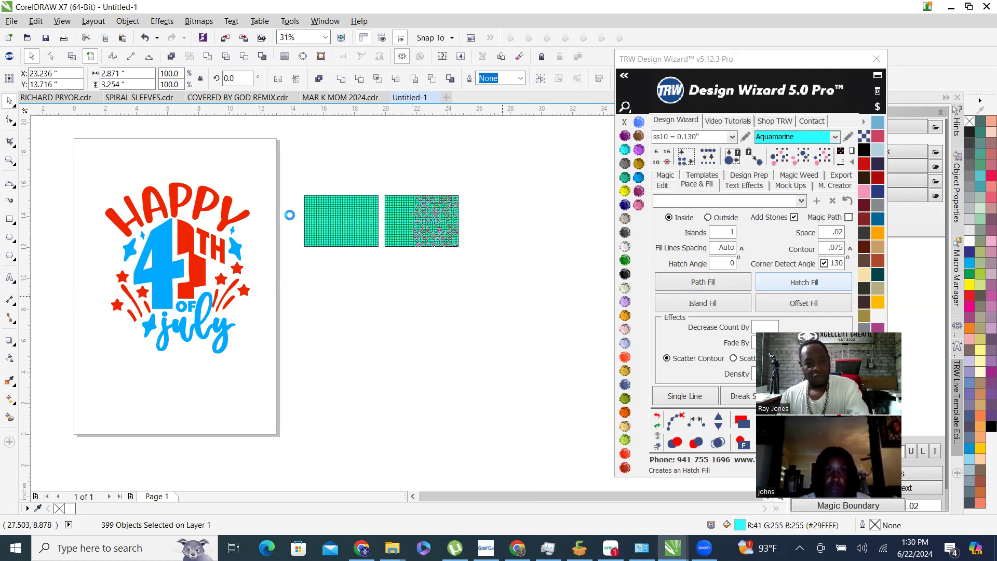
left_click(307, 176)
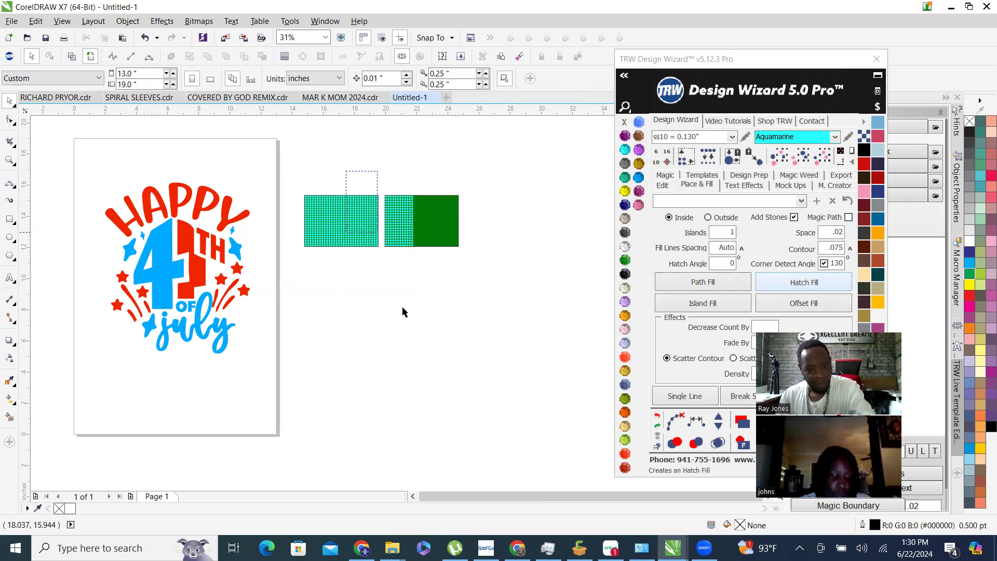
left_click_drag(412, 311, 334, 185)
key("Delete")
left_click_drag(289, 171, 361, 281)
key("Delete")
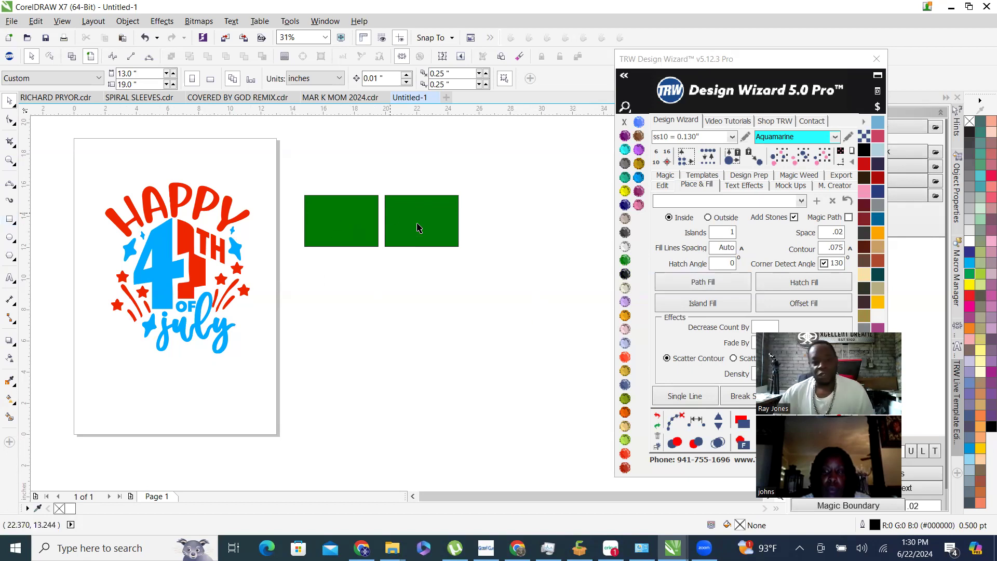
Hatch Fill the second green rectangle with ss10 Aquamarine stones and check the fill for overlapping stones.
scroll(420, 228, "up", 2)
scroll(312, 179, "up", 2)
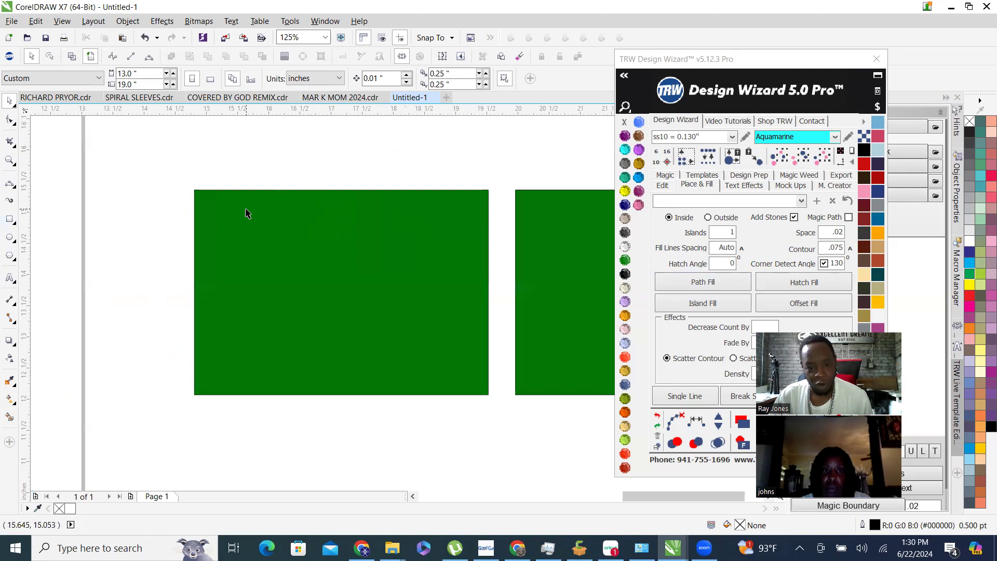
scroll(246, 213, "down", 2)
scroll(247, 215, "up", 2)
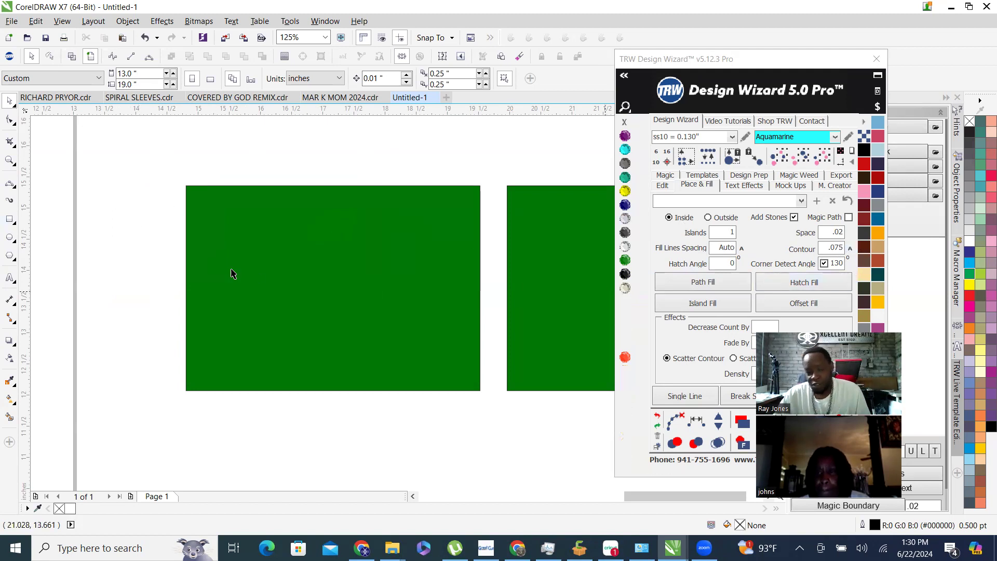
scroll(467, 306, "down", 2)
scroll(483, 303, "down", 2)
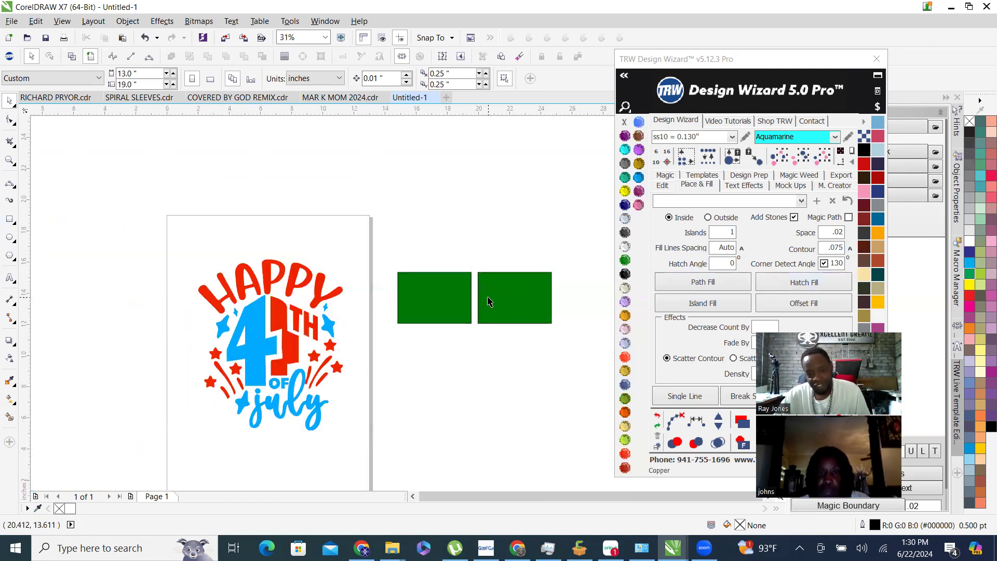
scroll(522, 294, "up", 2)
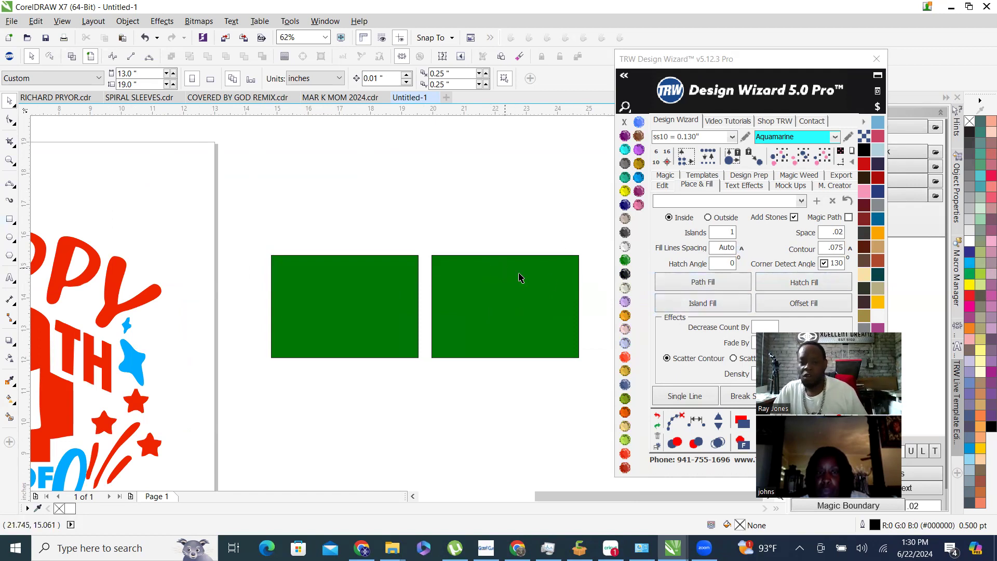
left_click(522, 321)
left_click(812, 282)
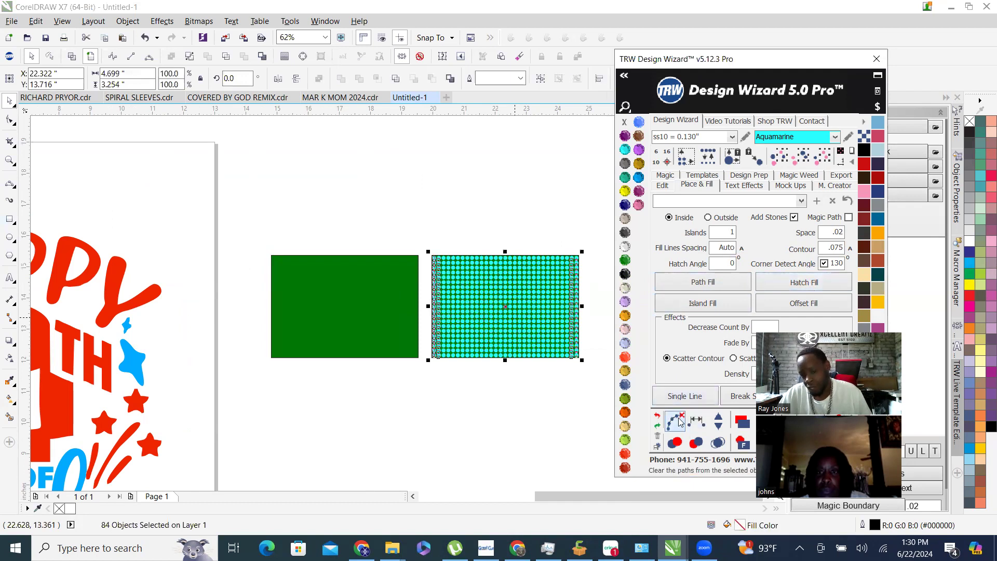
left_click(718, 444)
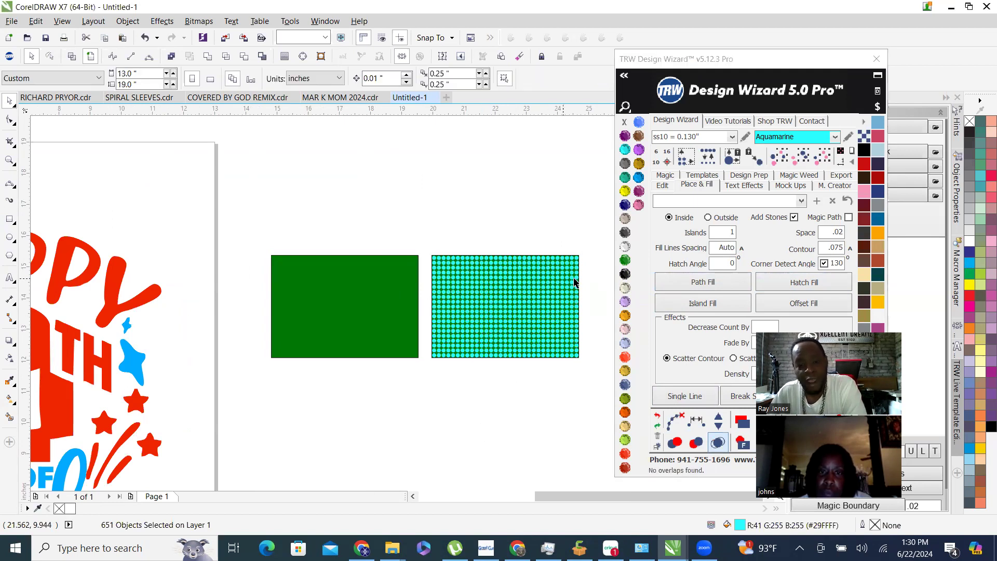
Inspect up close the gap between the outer stones and the border at the second rectangle's upper-right corner.
scroll(560, 227, "up", 4)
scroll(549, 209, "up", 3)
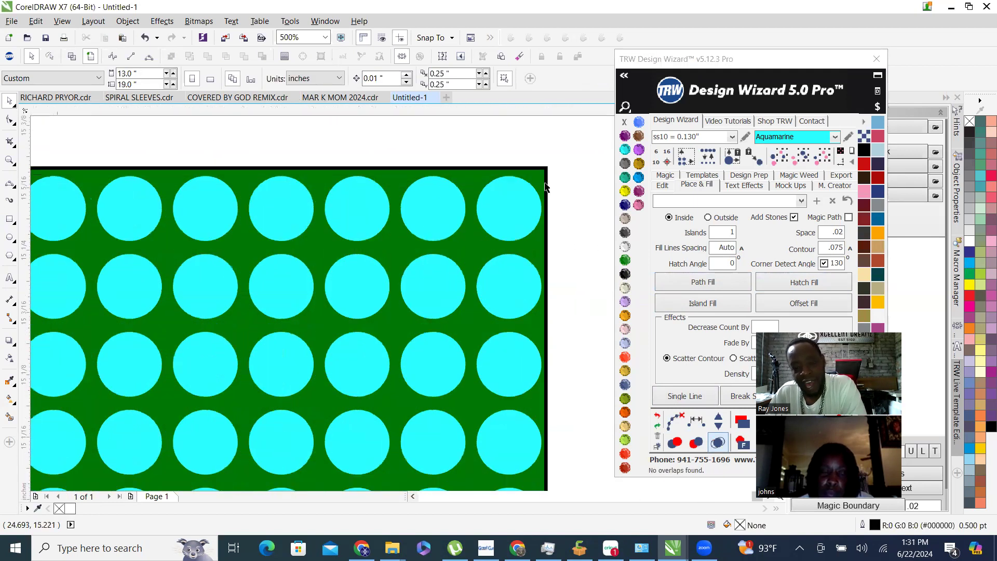
scroll(509, 259, "down", 3)
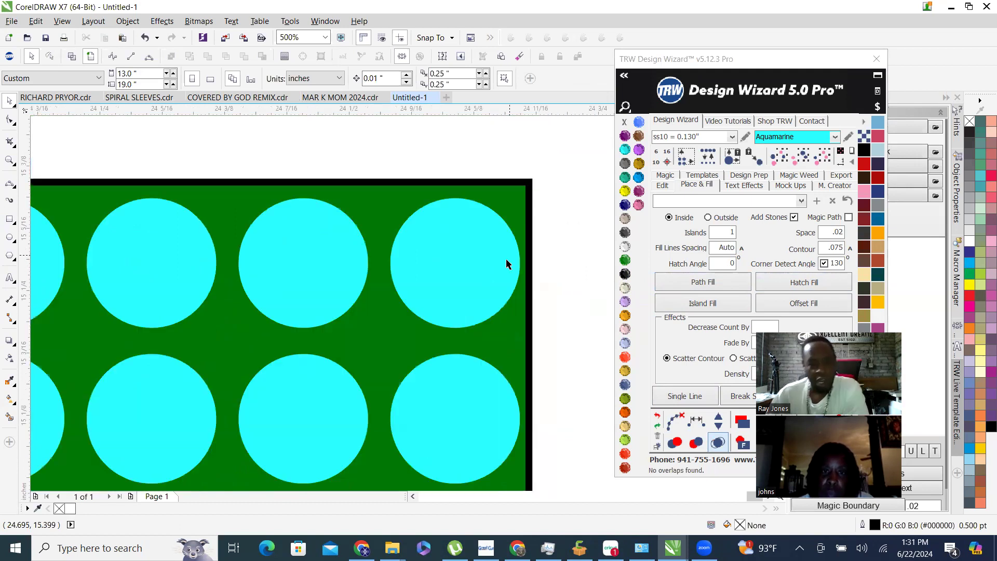
scroll(508, 265, "up", 3)
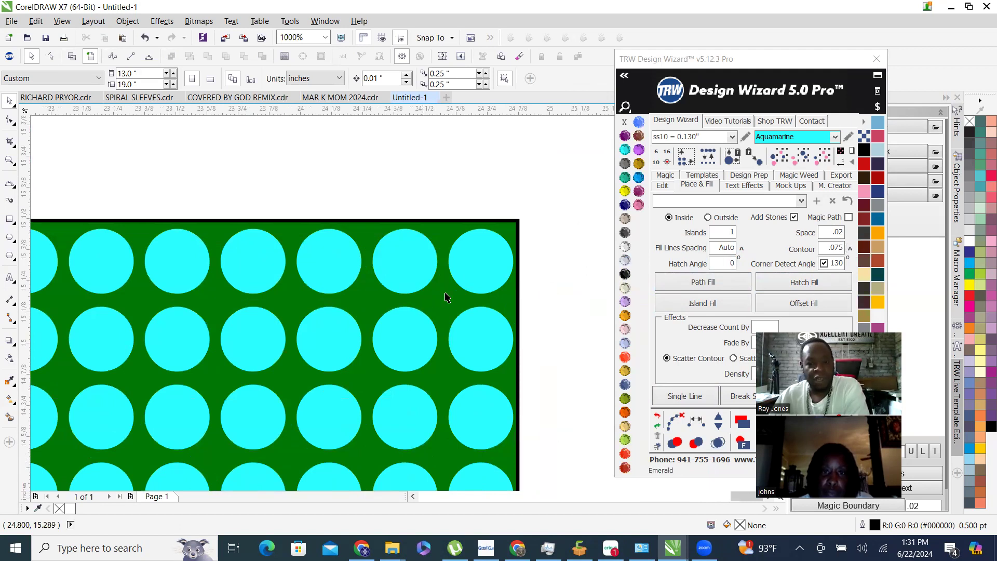
scroll(587, 306, "down", 6)
Set the contour to .095, Hatch Fill the first rectangle with Aquamarine stones, and check it for overlaps.
scroll(459, 340, "up", 3)
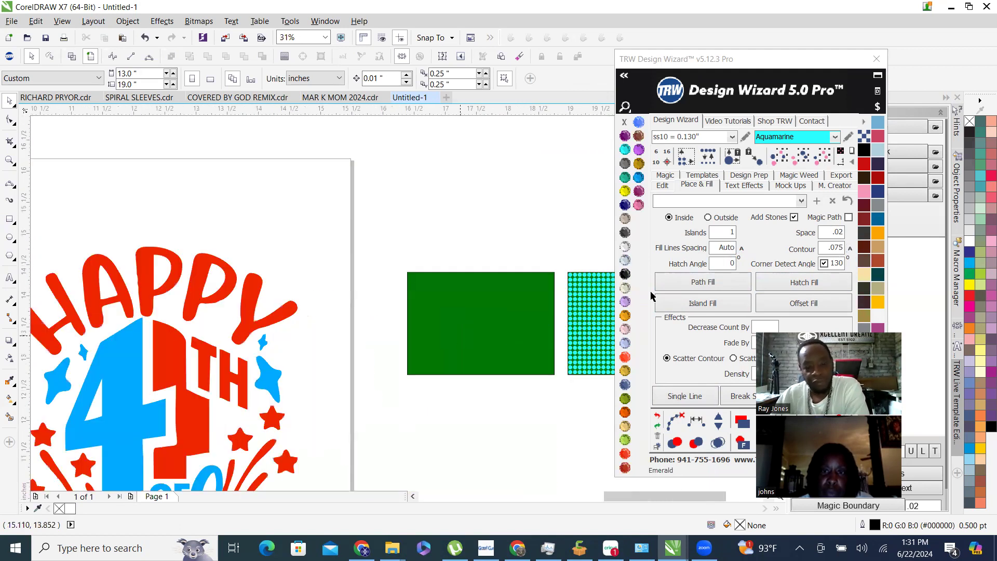
left_click(841, 250)
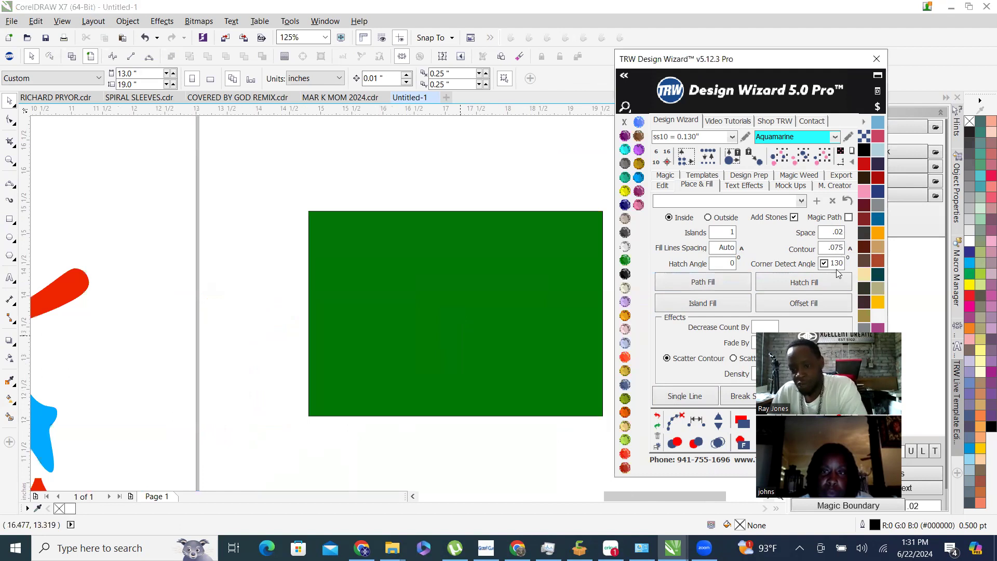
type("9")
left_click(450, 297)
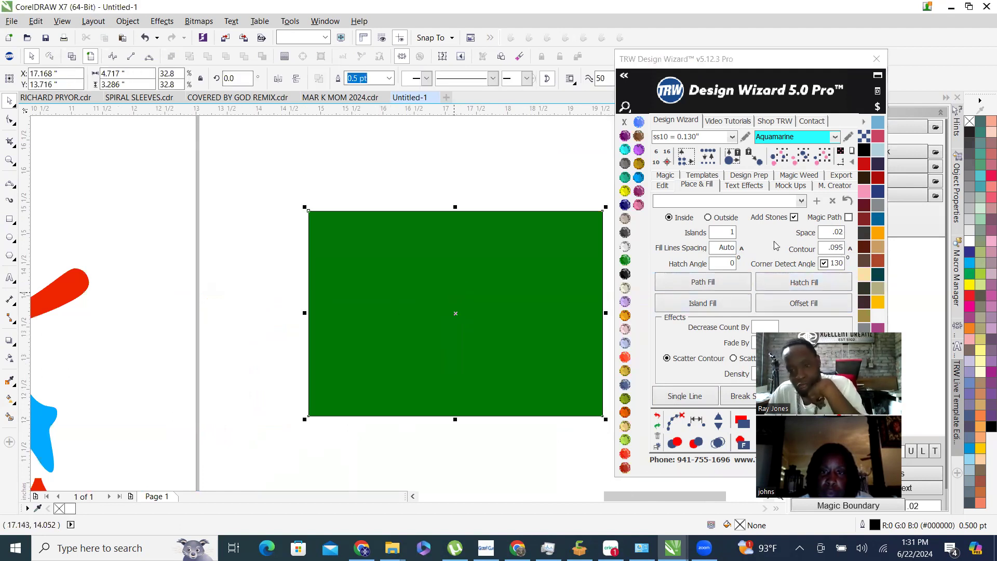
left_click(800, 282)
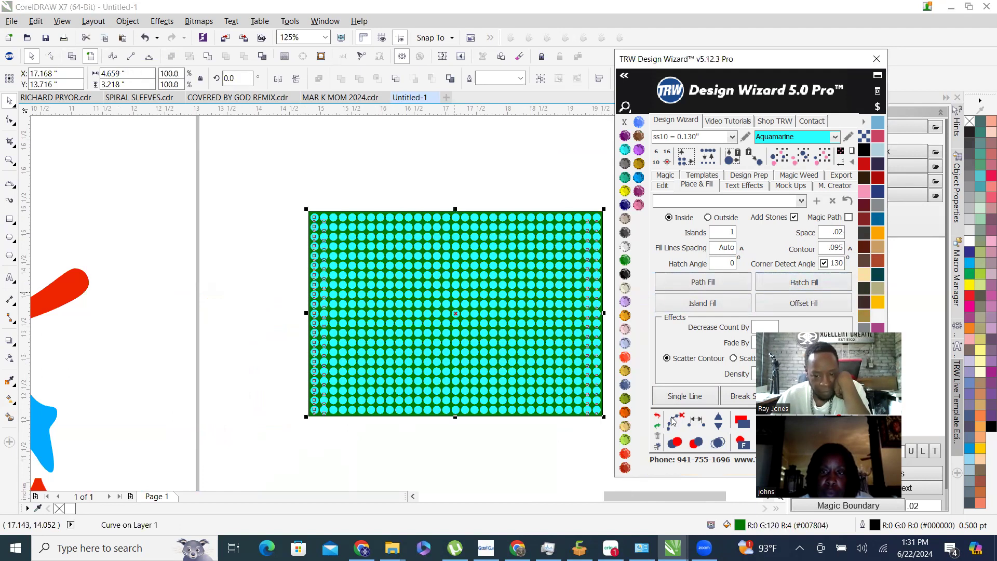
left_click(718, 442)
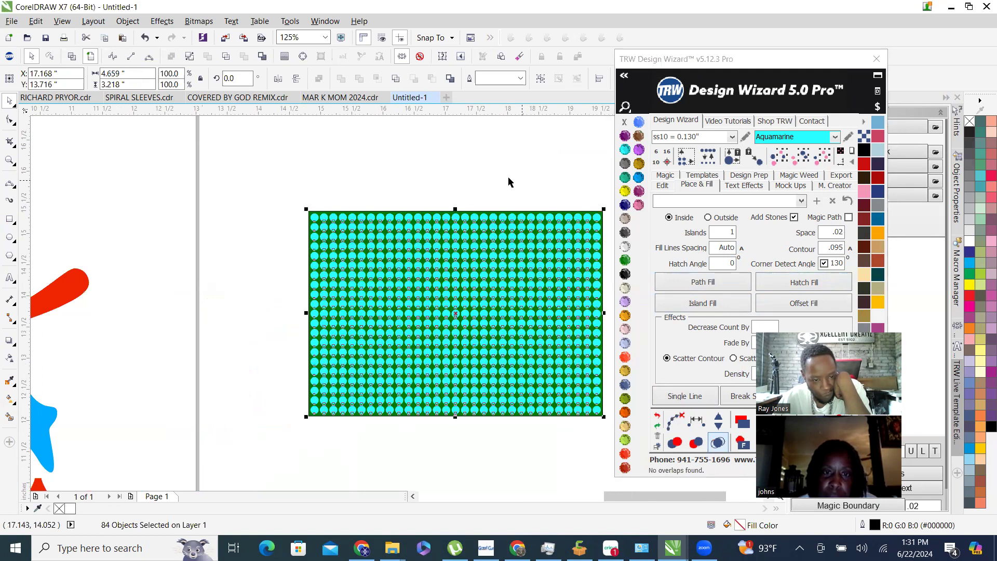
Remove the black outlines from both green rectangles and clear the selection.
scroll(327, 268, "down", 2)
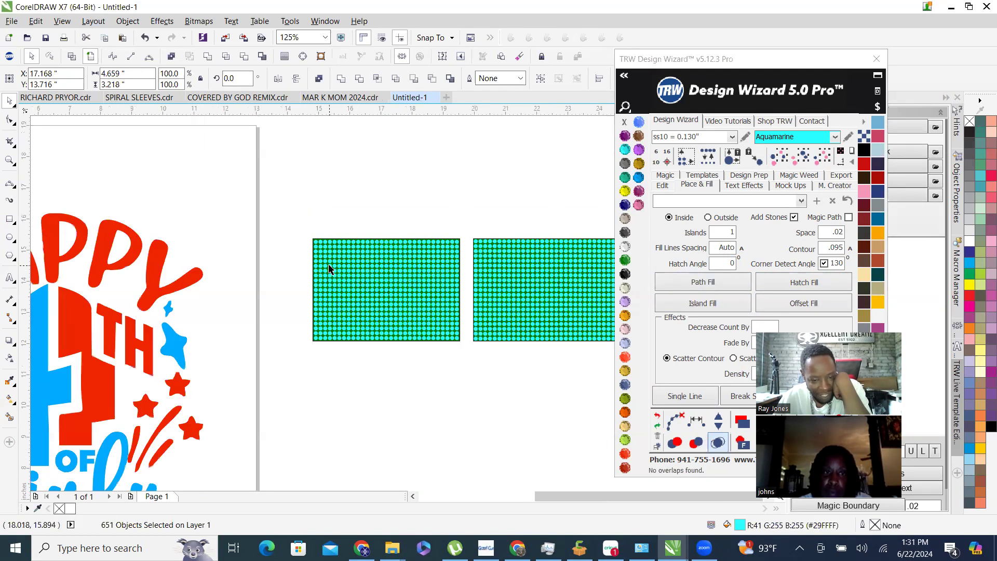
key("Escape")
scroll(462, 279, "up", 3)
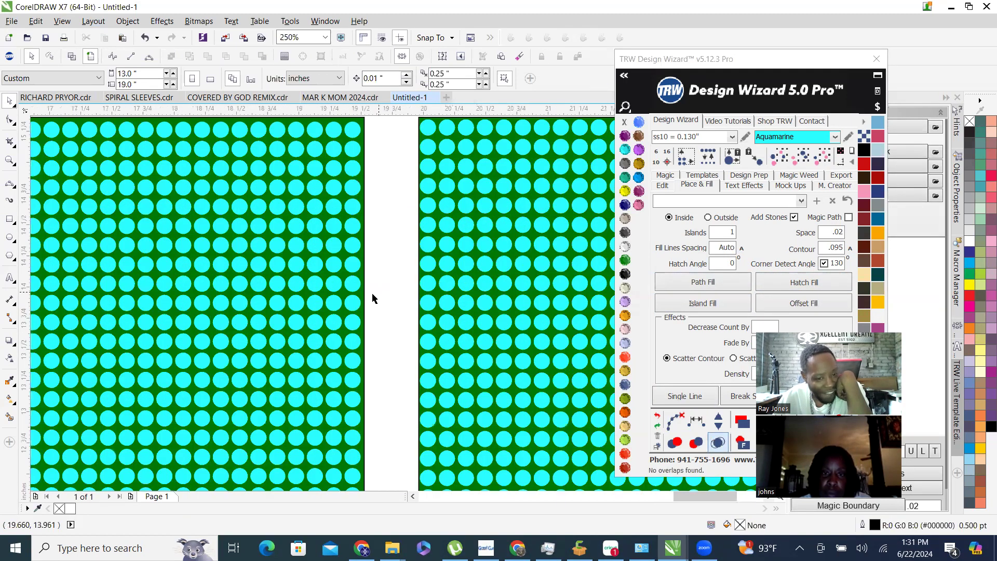
scroll(405, 314, "up", 2)
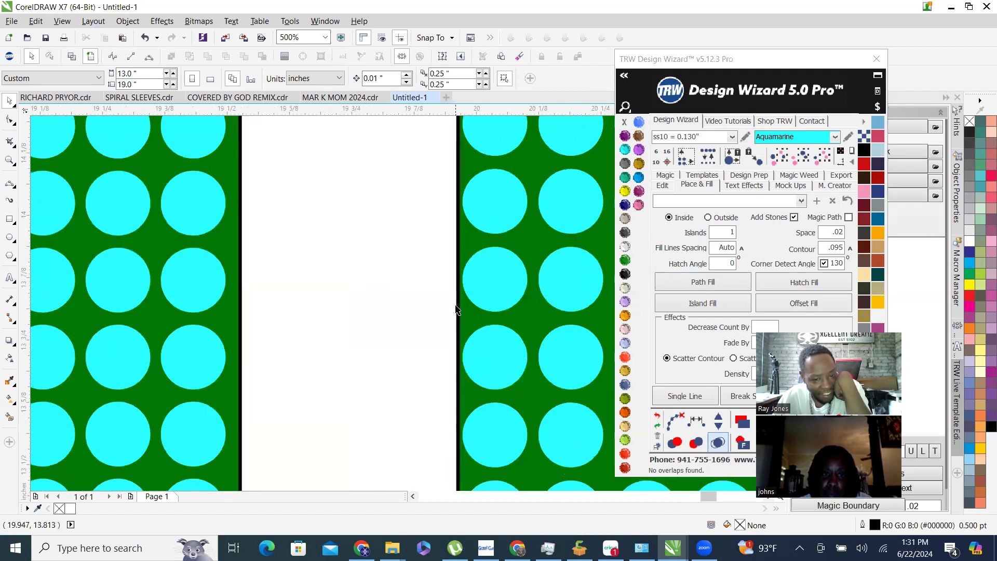
left_click(524, 327)
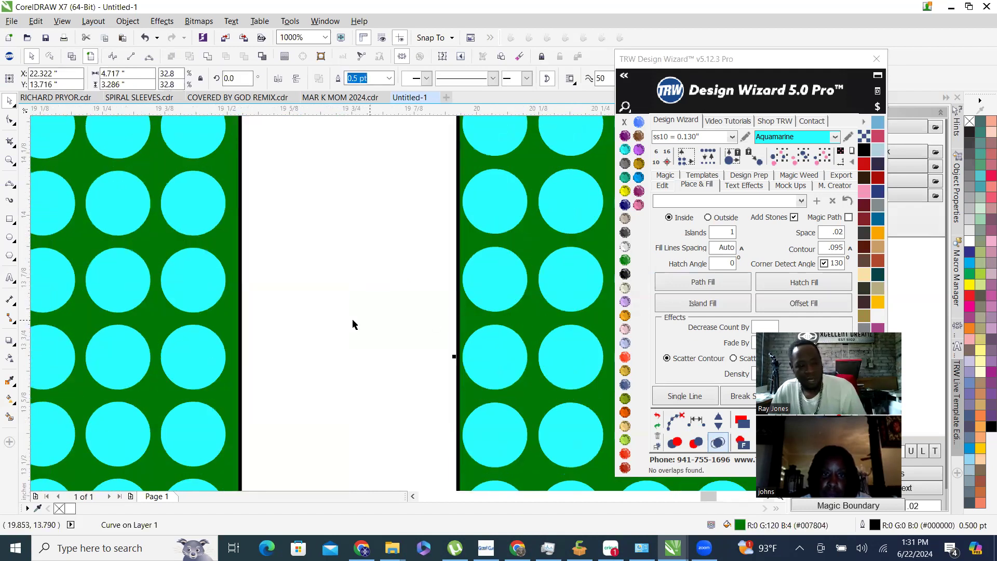
left_click(237, 323, "shift")
right_click(625, 121)
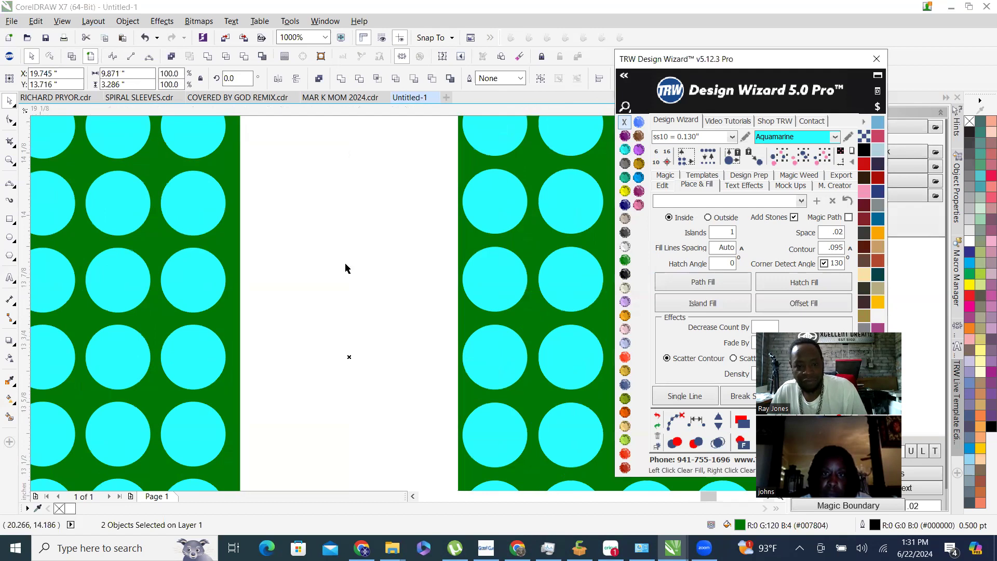
left_click(347, 266)
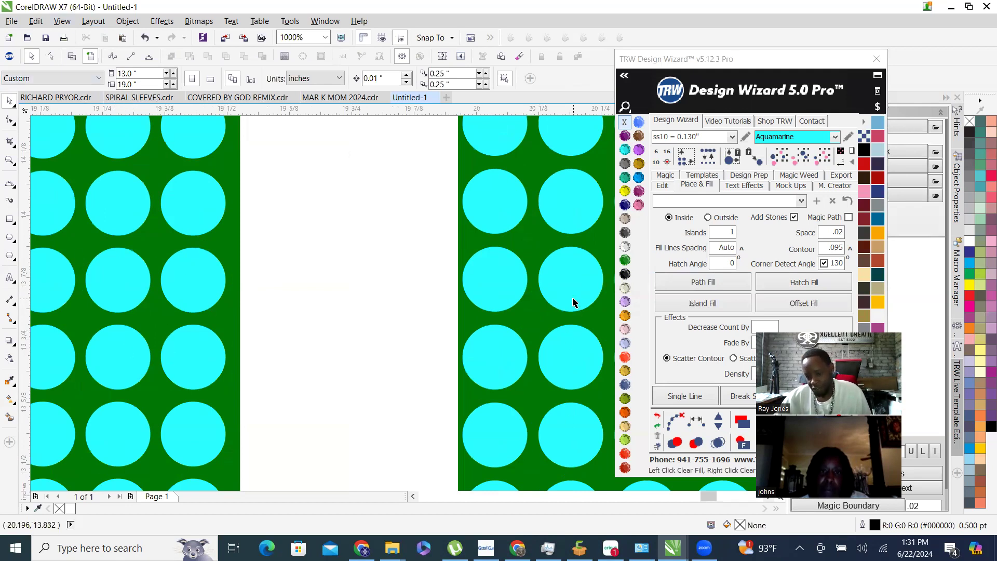
Compare how far the outer stones sit from the edges of the two rectangles, checking the first rectangle's upper-right corner stone.
scroll(389, 292, "down", 2)
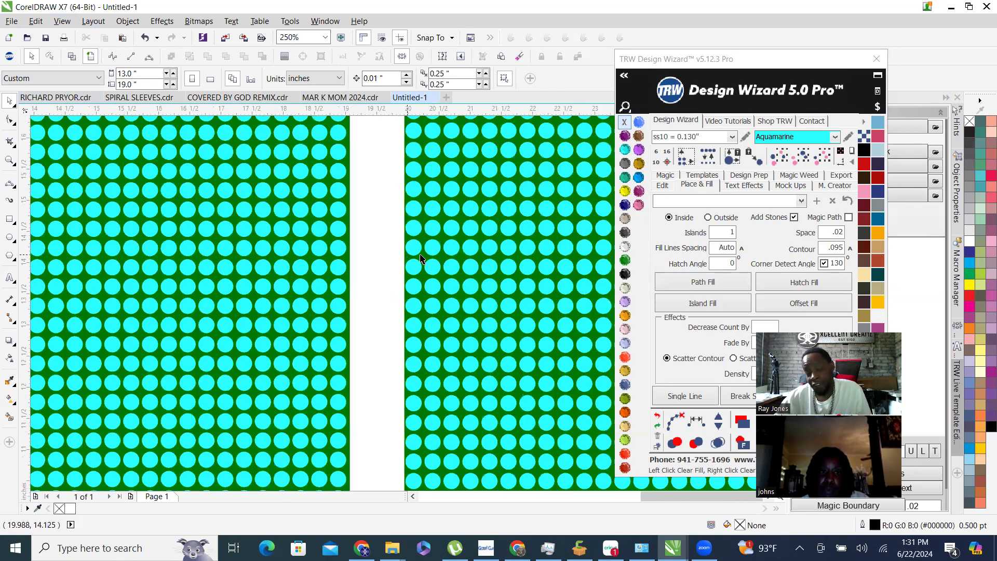
scroll(457, 208, "down", 1)
scroll(410, 179, "up", 2)
scroll(212, 224, "up", 1)
scroll(395, 265, "down", 4)
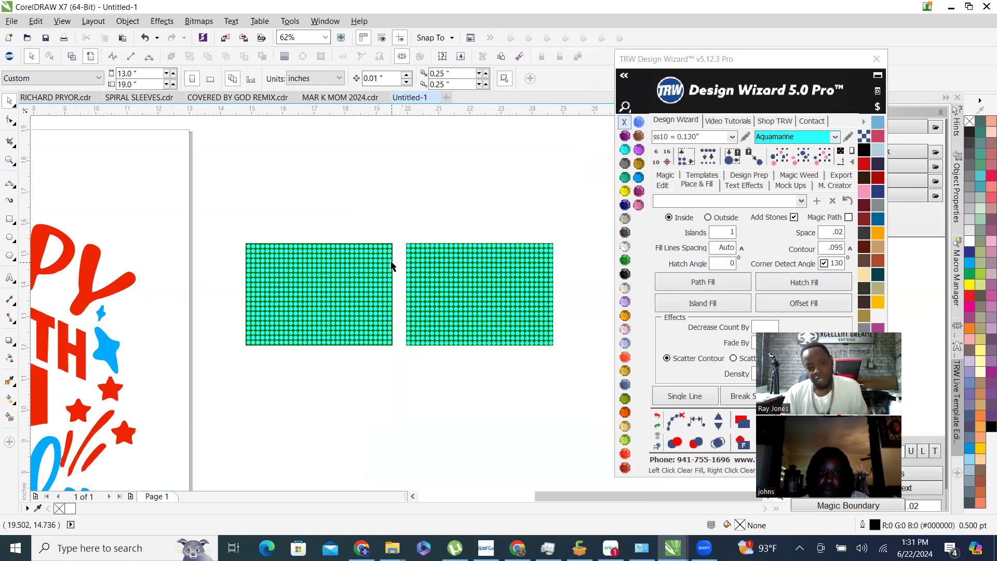
scroll(388, 268, "up", 4)
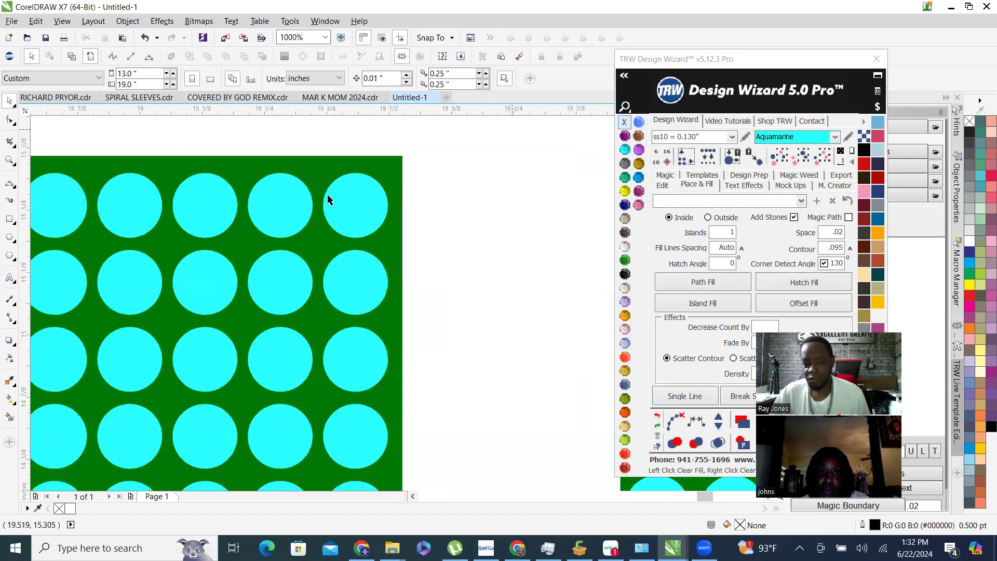
left_click(352, 213)
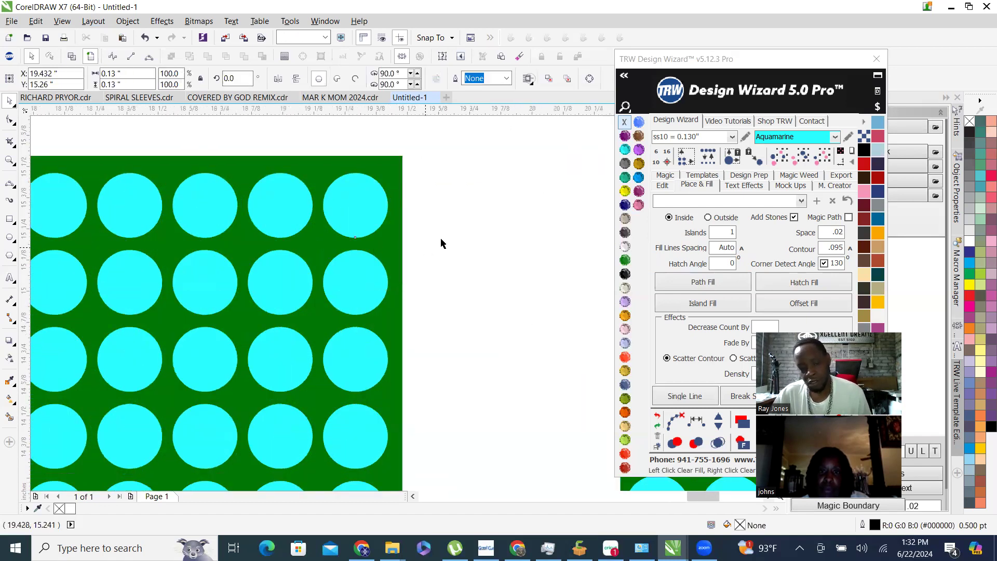
Delete all the stones from the first rectangle, keeping its green shape.
scroll(441, 240, "down", 3)
left_click_drag(244, 200, 435, 427)
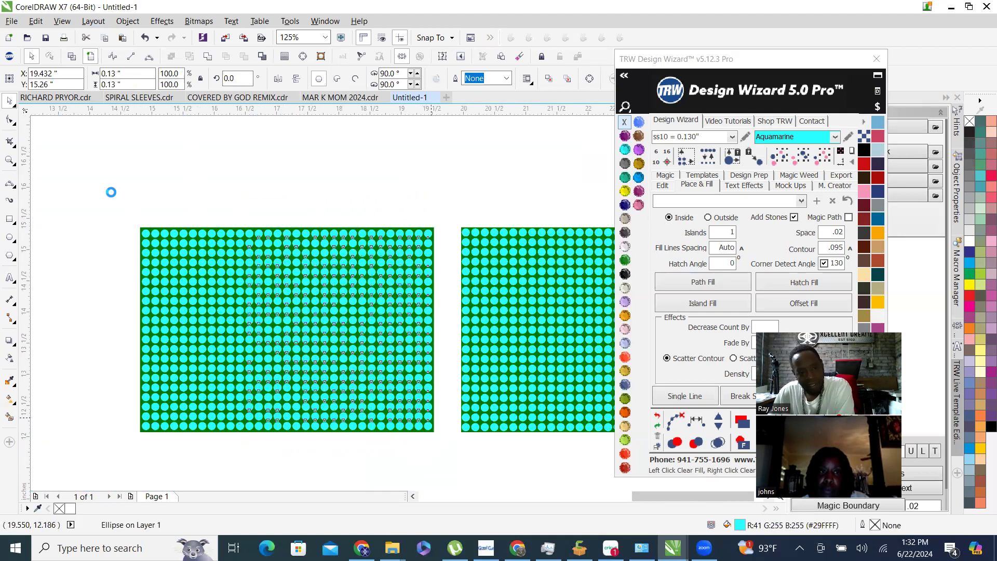
left_click_drag(112, 196, 331, 384)
key("Delete")
key("Delete")
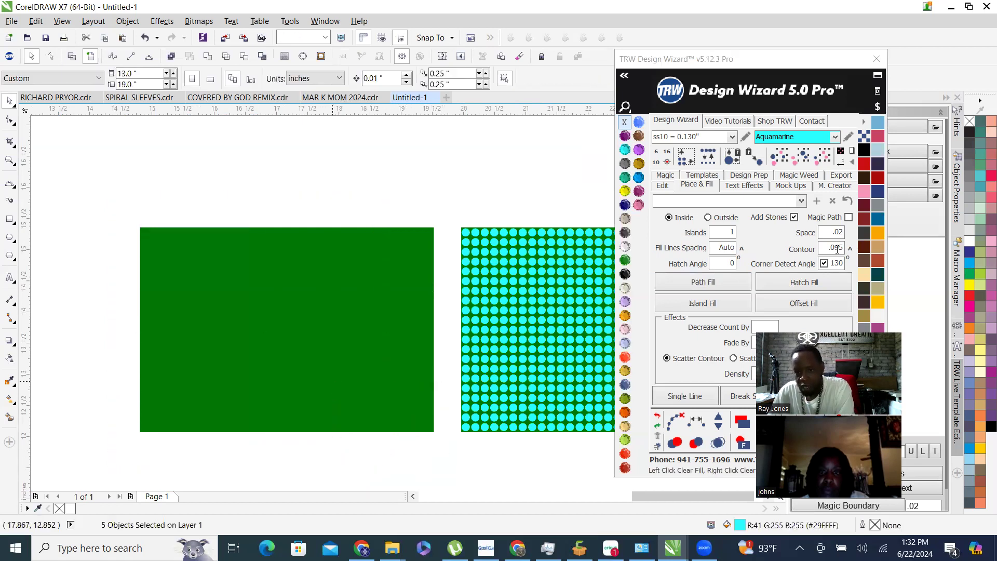
Open the contour value for editing.
left_click(838, 248)
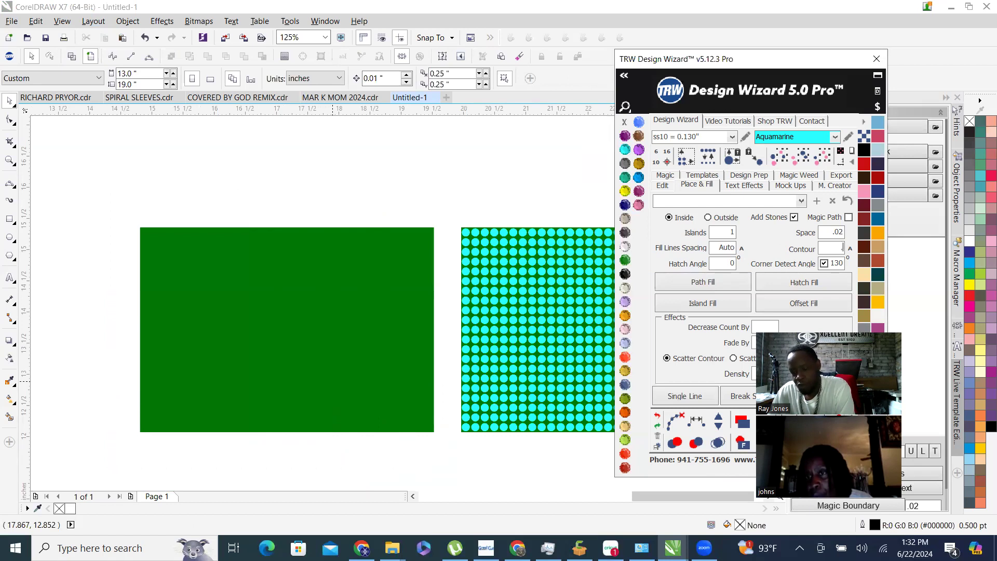
Hatch-fill the plain green rectangle with Aquamarine ss10 stones at contour .15 and remove the hatch lines.
left_click(315, 342)
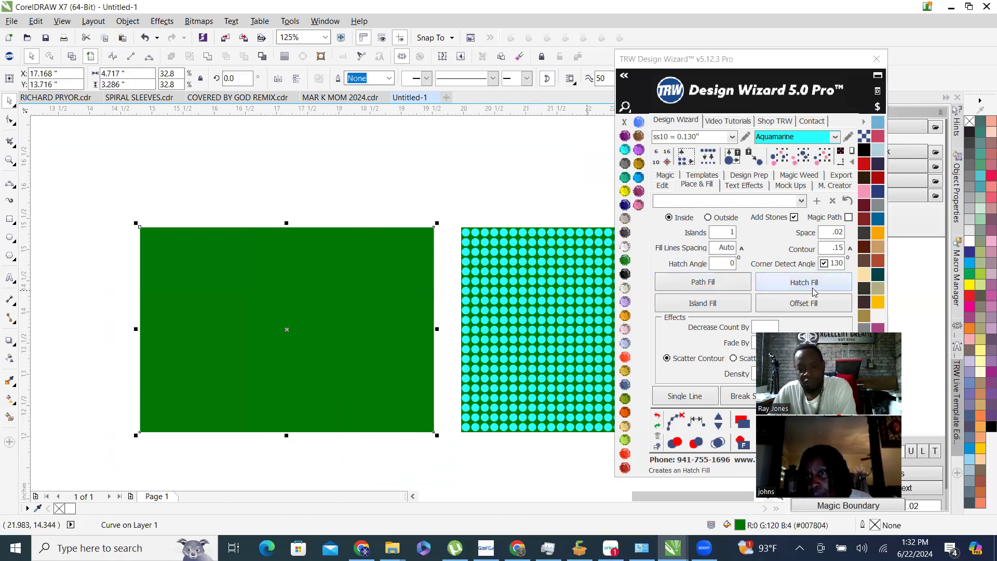
left_click(809, 304)
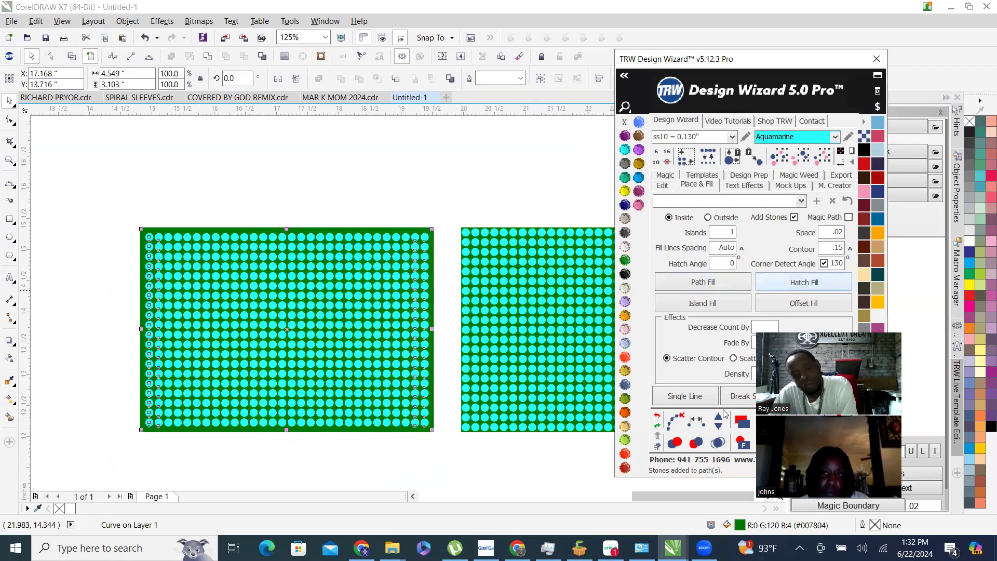
left_click(677, 424)
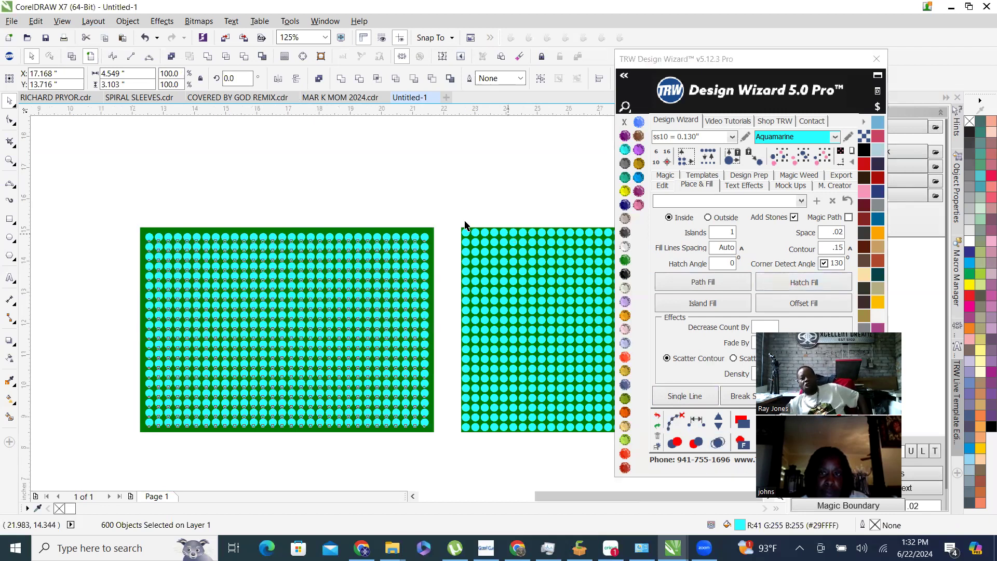
Compare how the stones sit against the edges of the two filled green rectangles, both up close and side by side.
scroll(288, 249, "down", 1)
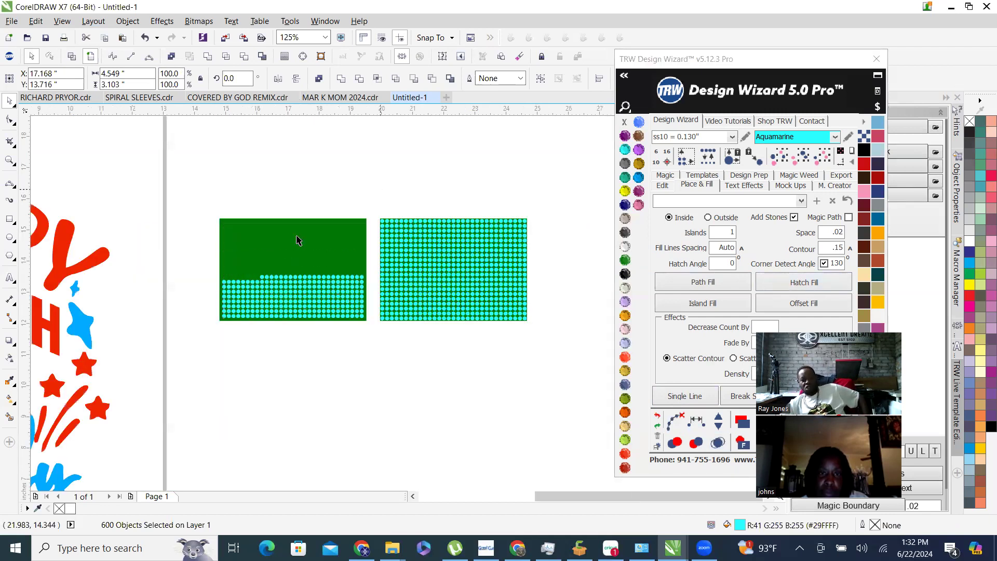
scroll(297, 239, "up", 1)
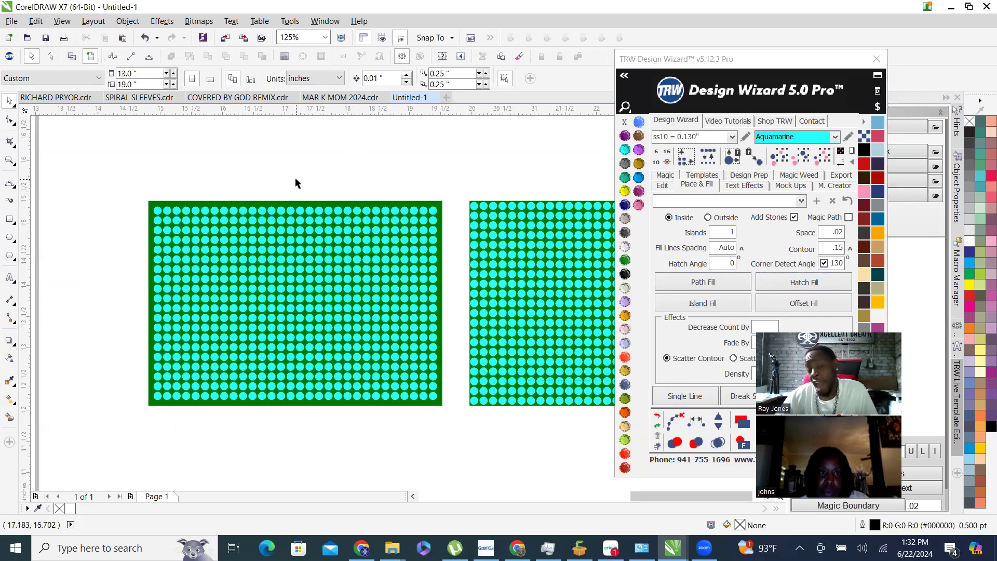
scroll(214, 263, "down", 1)
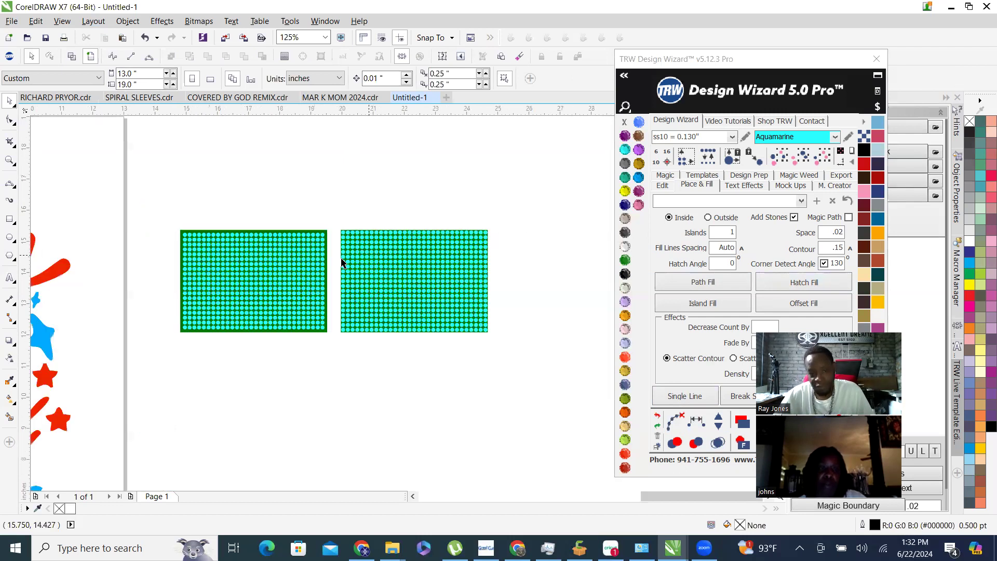
scroll(332, 258, "up", 1)
scroll(231, 274, "down", 1)
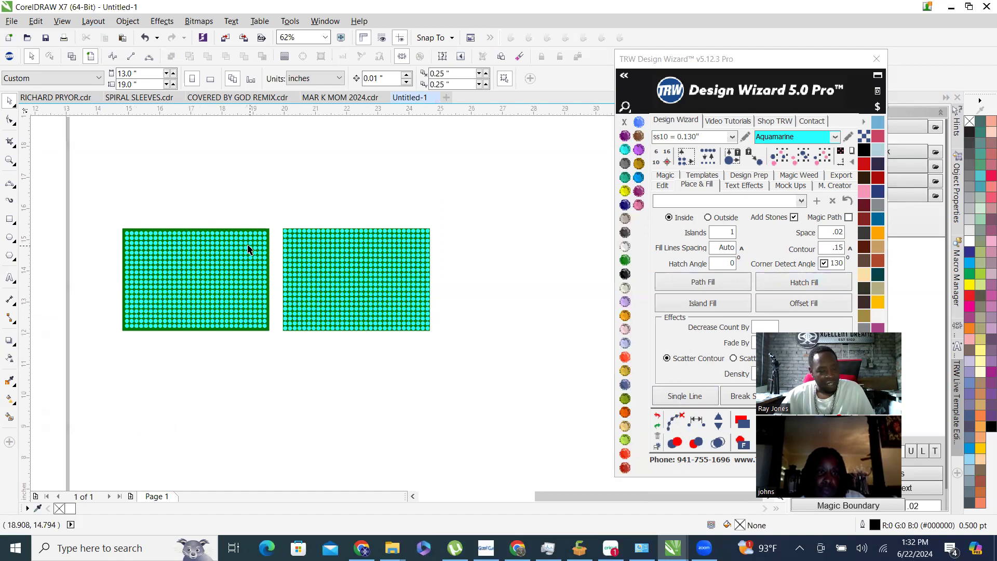
scroll(159, 291, "up", 1)
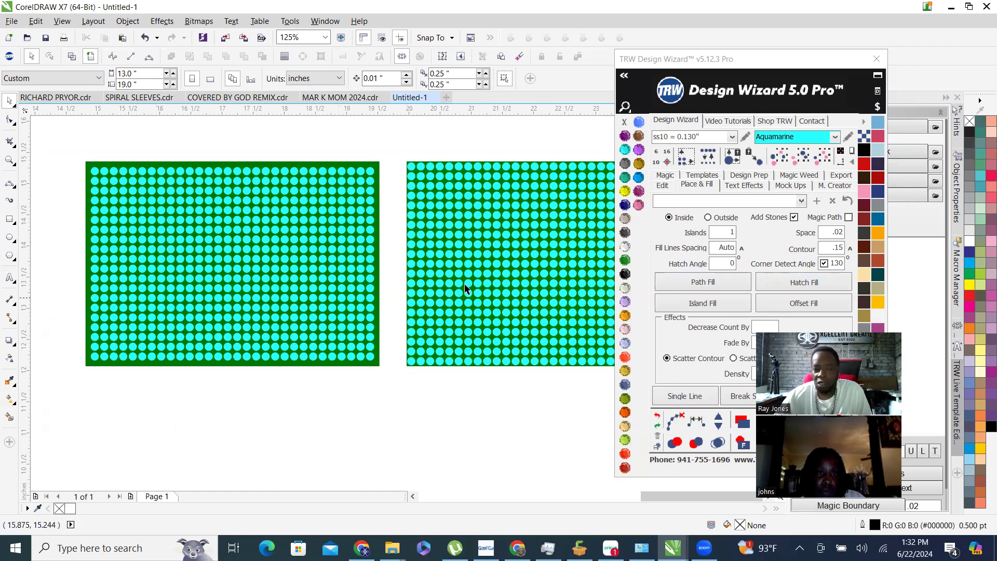
scroll(429, 165, "up", 1)
scroll(429, 165, "up", 2)
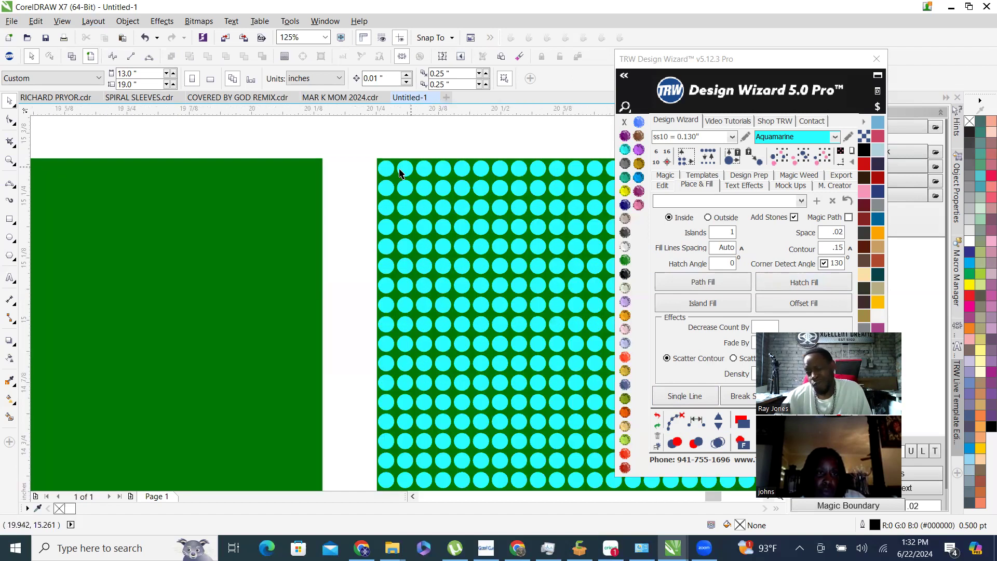
scroll(291, 225, "down", 3)
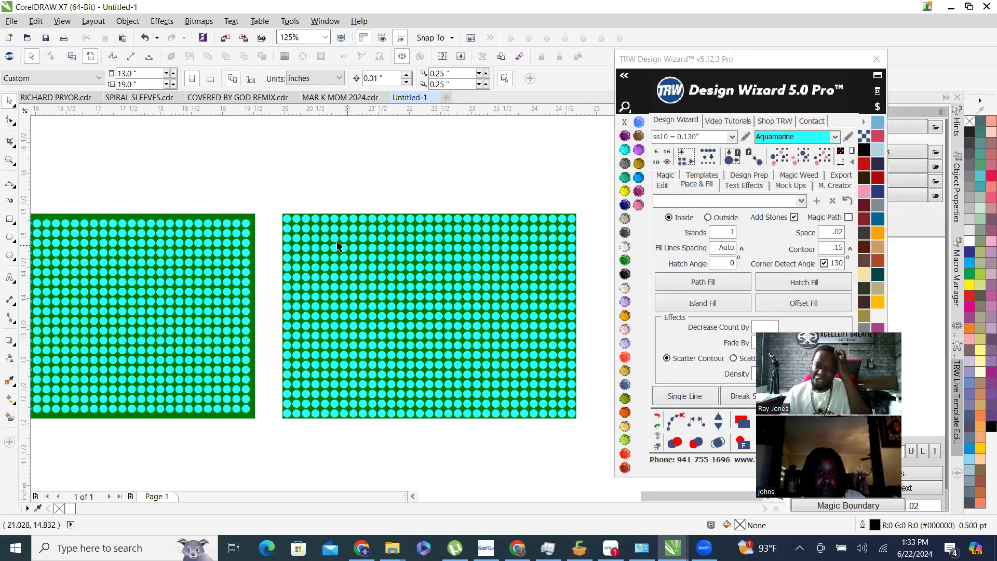
scroll(293, 223, "up", 4)
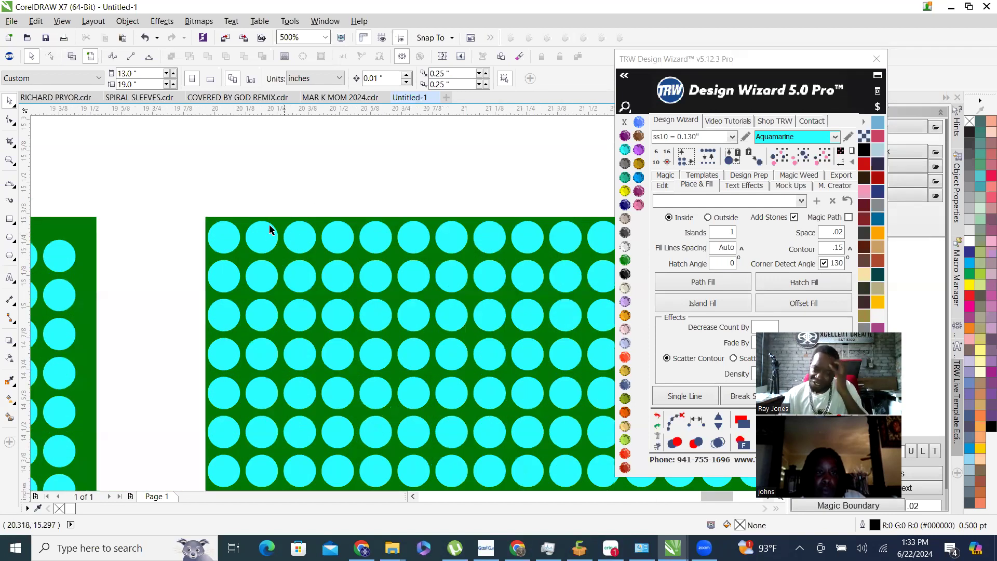
scroll(220, 240, "up", 2)
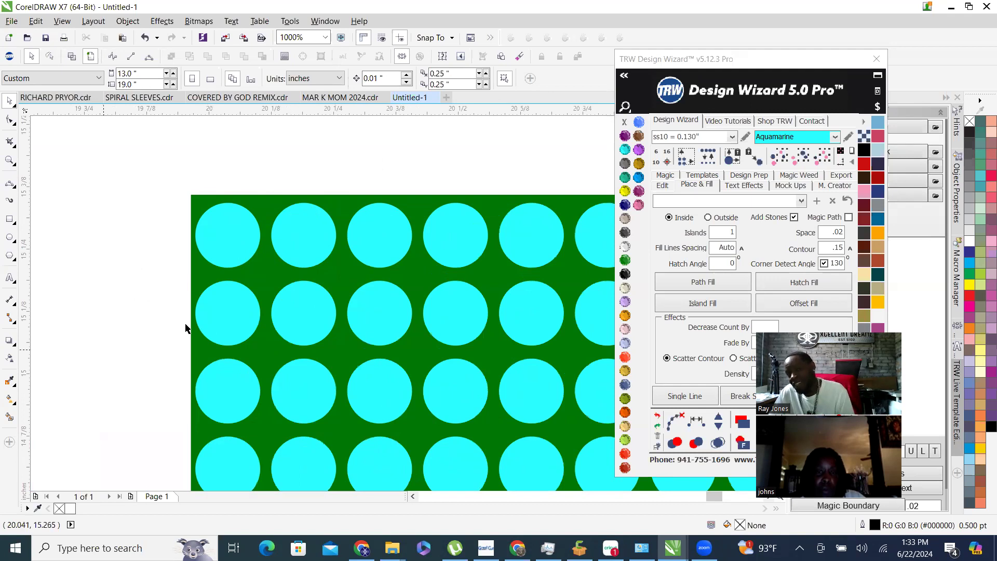
scroll(301, 220, "down", 5)
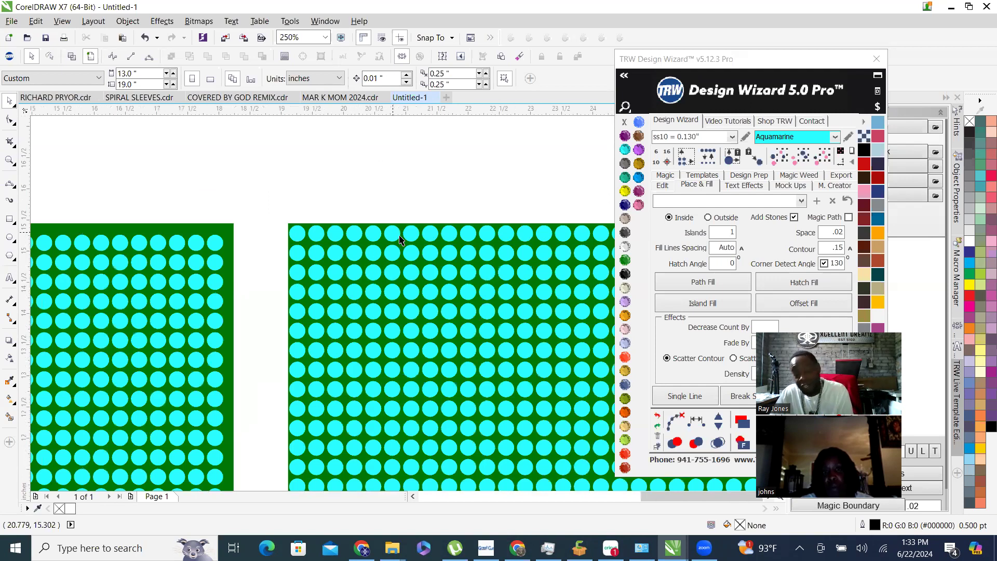
scroll(397, 241, "down", 2)
scroll(272, 320, "up", 2)
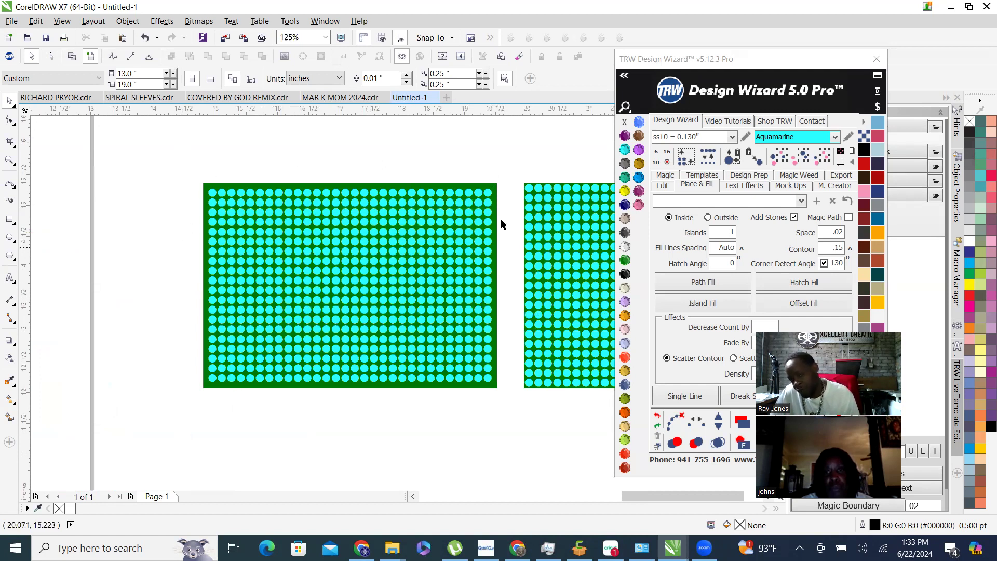
scroll(358, 150, "down", 1)
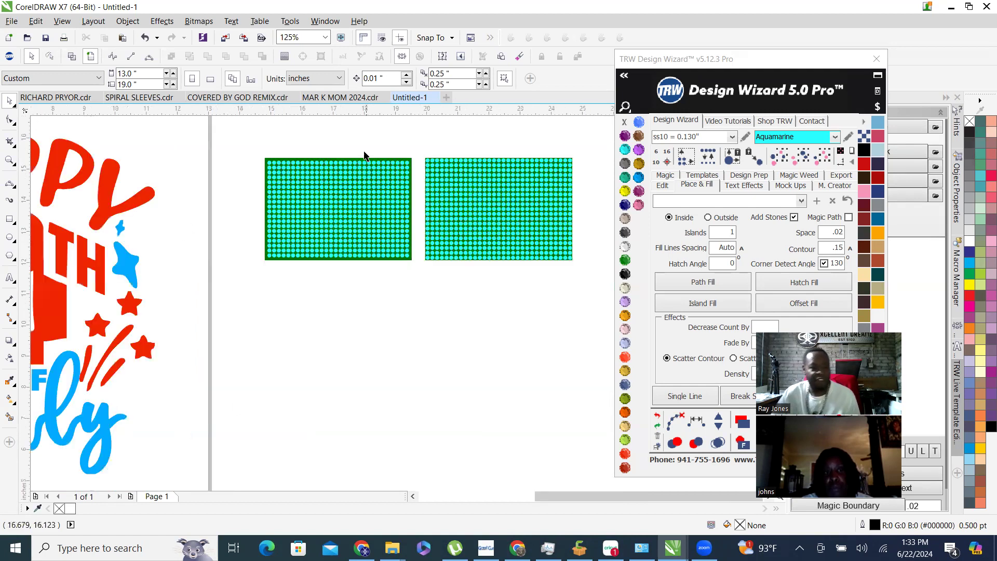
Delete the right stone-filled rectangle and all stones on the left one, keeping only one plain green rectangle.
scroll(343, 279, "down", 1)
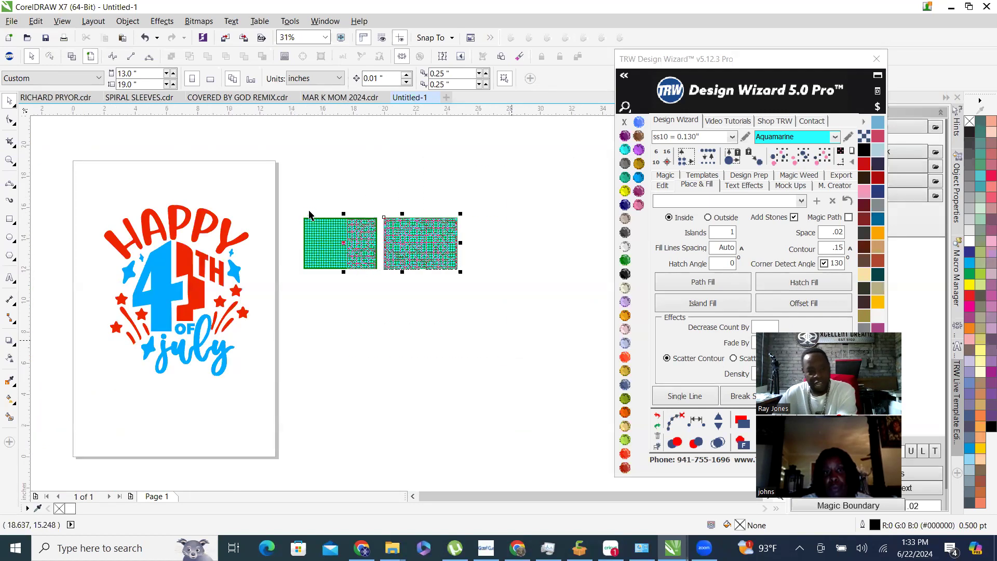
mouse_move(287, 197)
left_mouse_down()
mouse_move(360, 327)
mouse_move(294, 213)
mouse_move(357, 297)
mouse_move(359, 321)
left_mouse_up()
key("Delete")
scroll(331, 241, "up", 2)
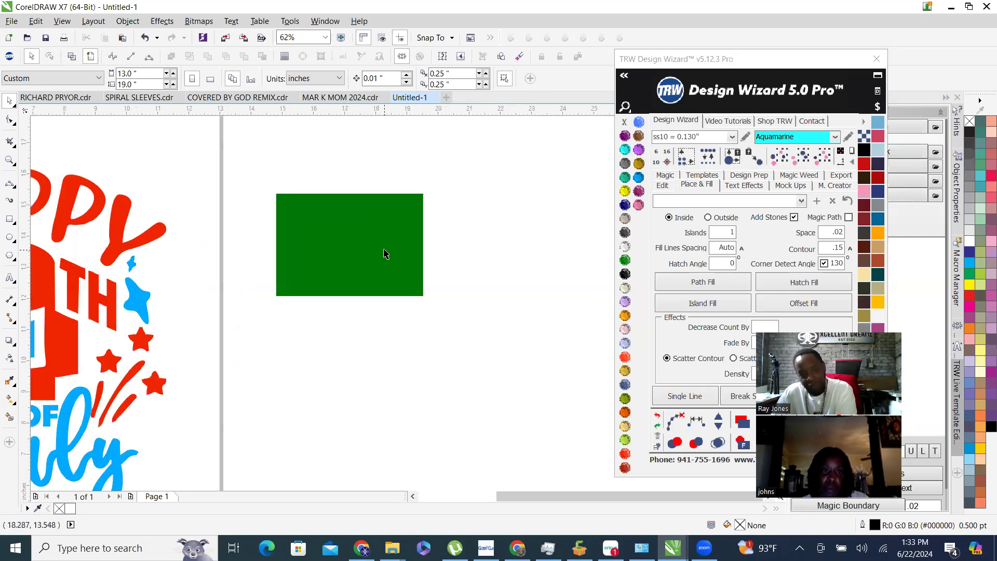
Set the contour to .06 and hatch-fill the remaining green rectangle with Aquamarine ss10 stones.
left_click(358, 244)
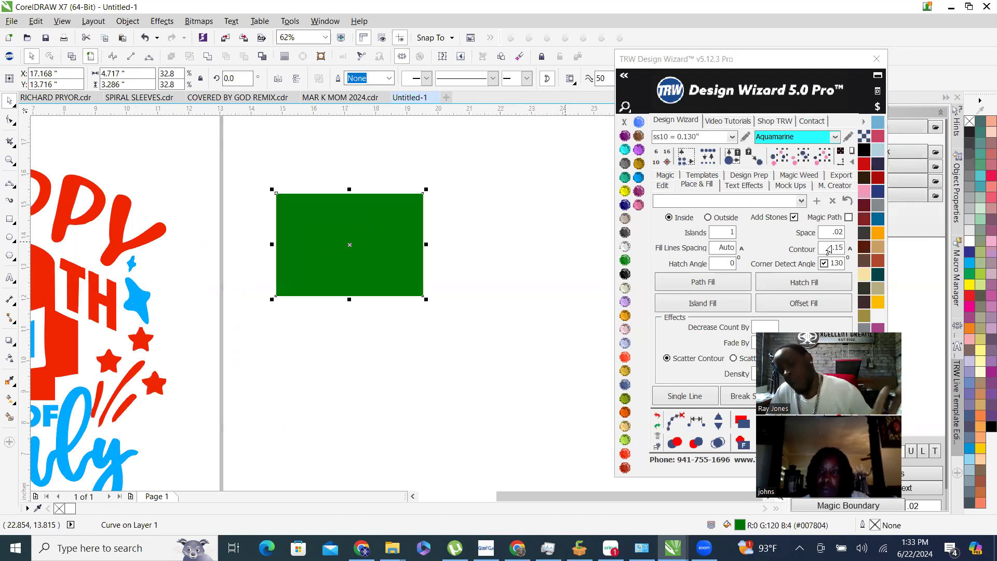
double_click(828, 251)
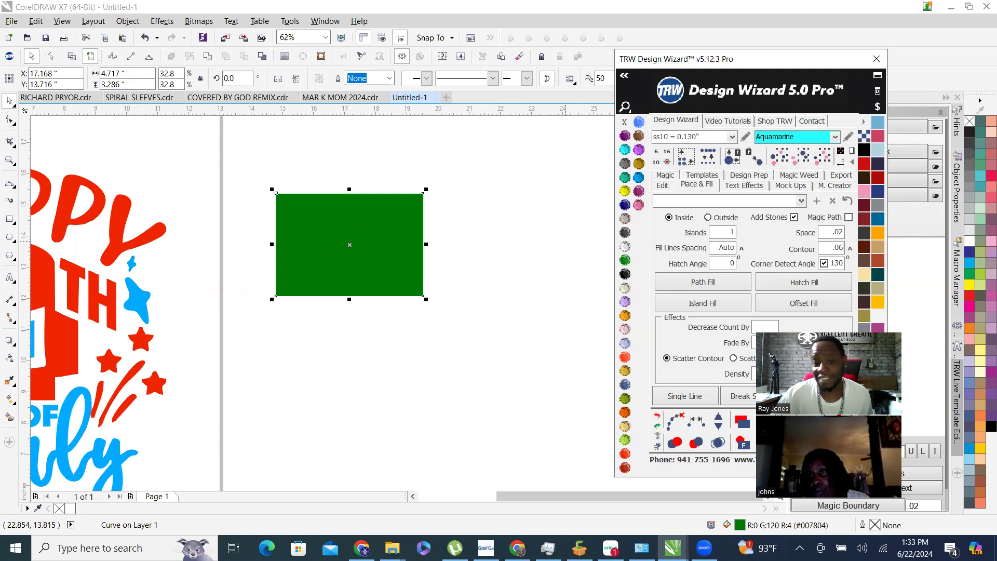
scroll(283, 216, "up", 4)
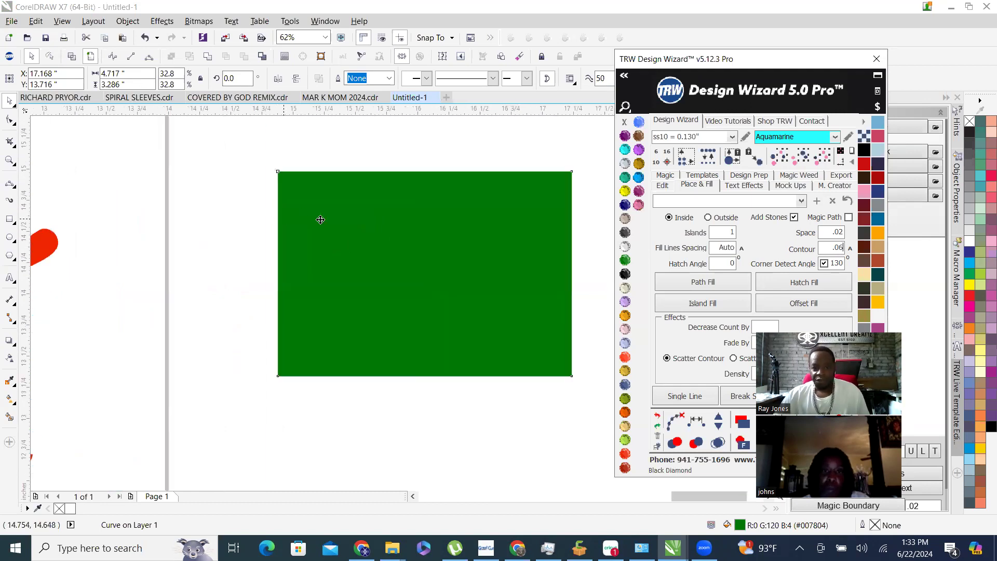
scroll(530, 236, "down", 2)
left_click(760, 282)
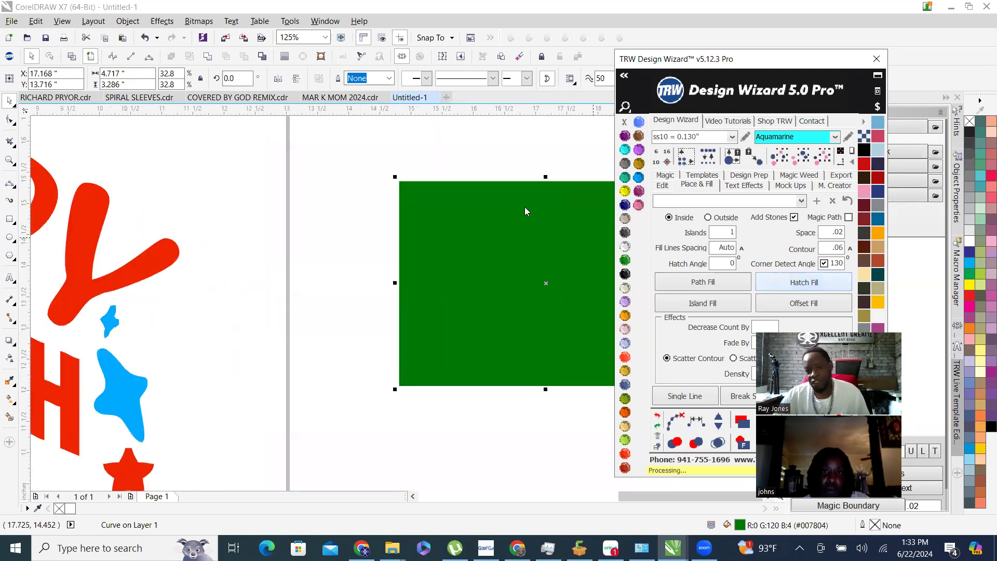
Remove the hatch lines from the .06 contour fill, merge any overlapping stones and inspect the stones at the rectangle's corner.
scroll(274, 289, "up", 5)
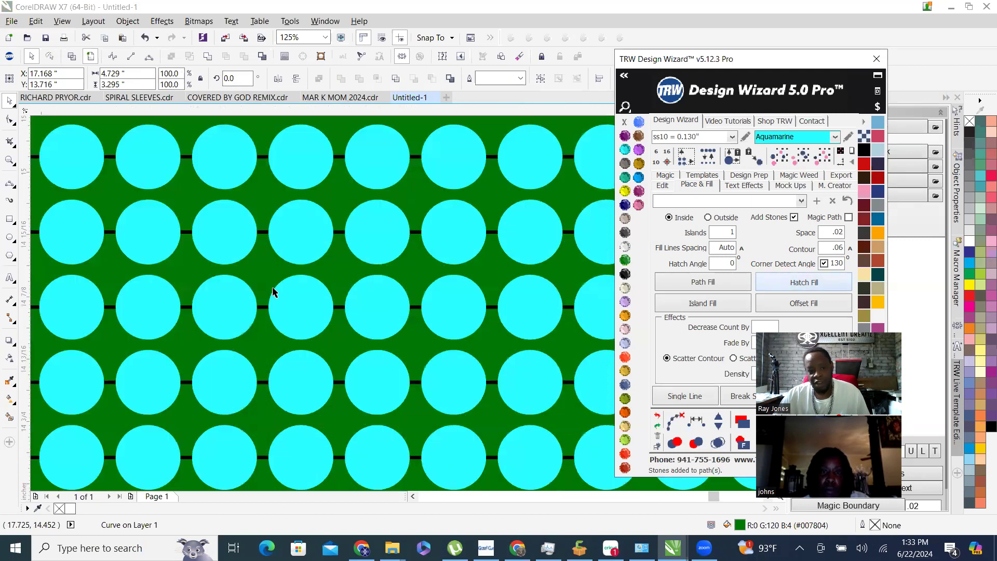
scroll(606, 402, "down", 2)
left_click(718, 442)
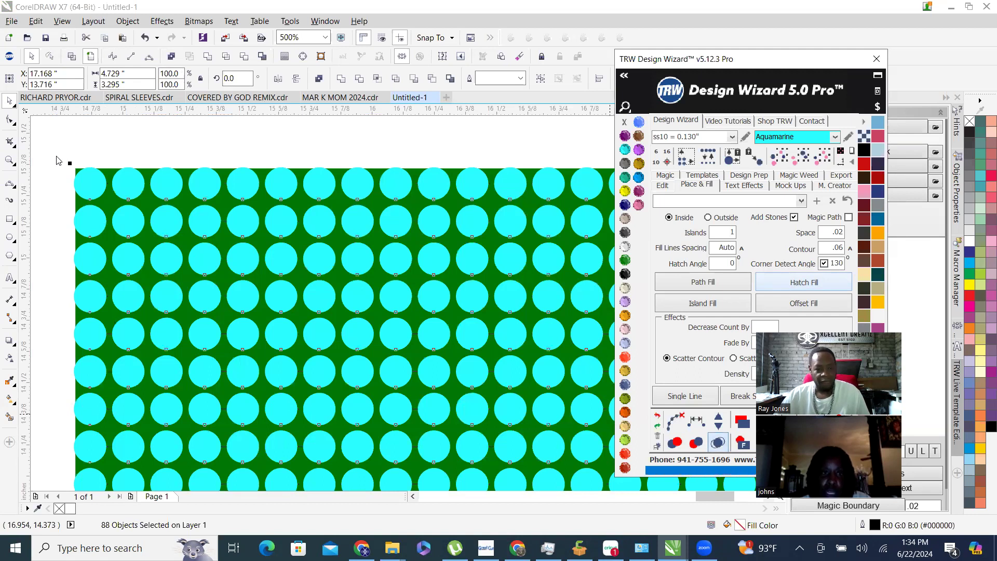
scroll(57, 161, "up", 5)
scroll(114, 180, "down", 2)
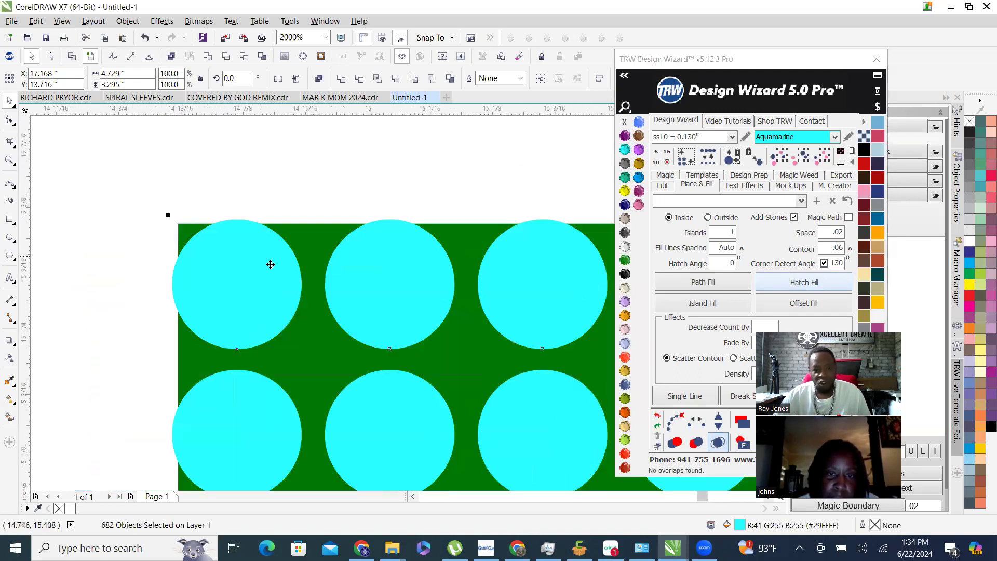
scroll(173, 222, "down", 1)
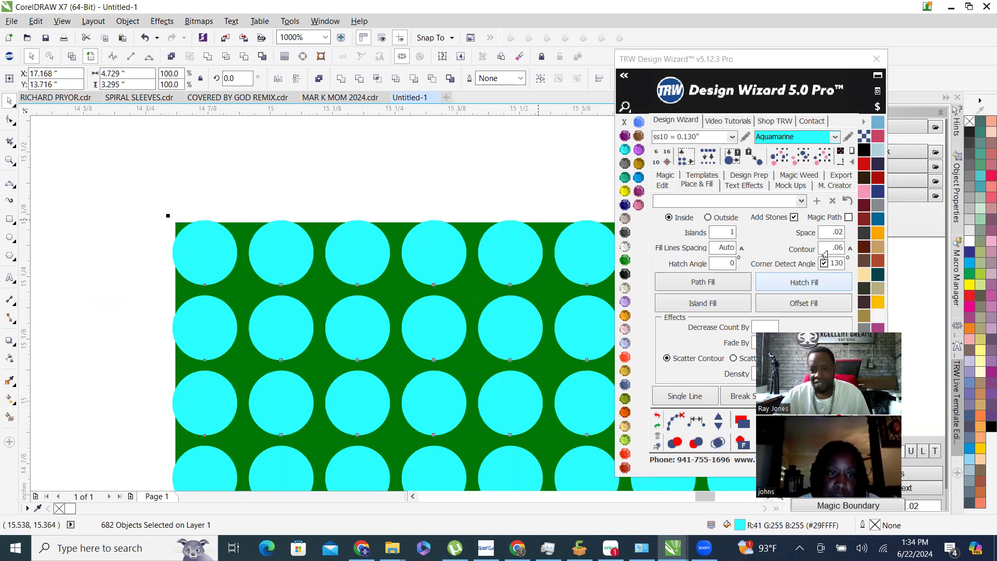
Delete all stones of the .06 contour fill, leaving the green rectangle empty.
scroll(173, 176, "down", 1)
scroll(173, 175, "down", 1)
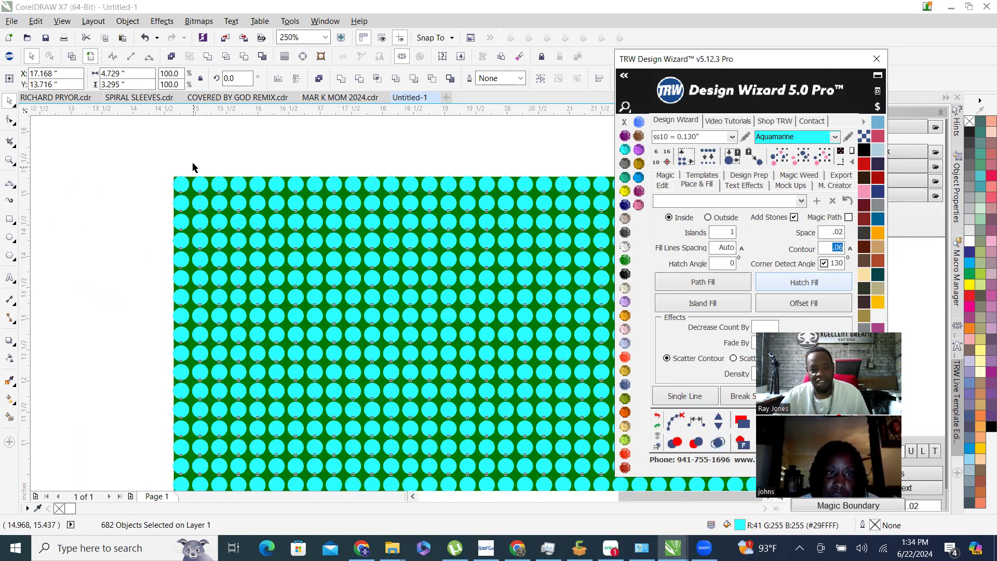
scroll(191, 169, "down", 1)
left_click_drag(292, 159, 523, 446)
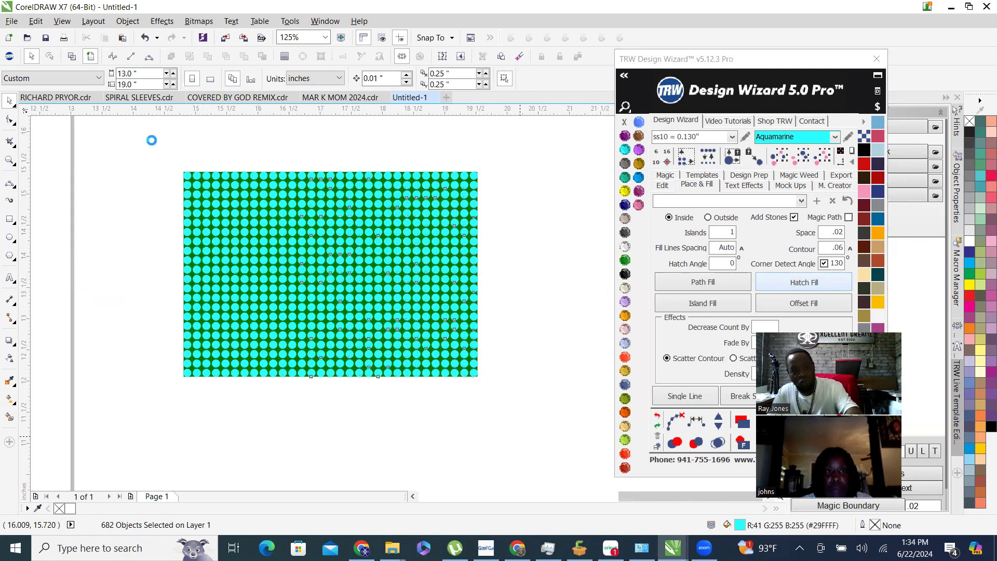
key("Delete")
left_click_drag(152, 140, 321, 413)
key("Delete")
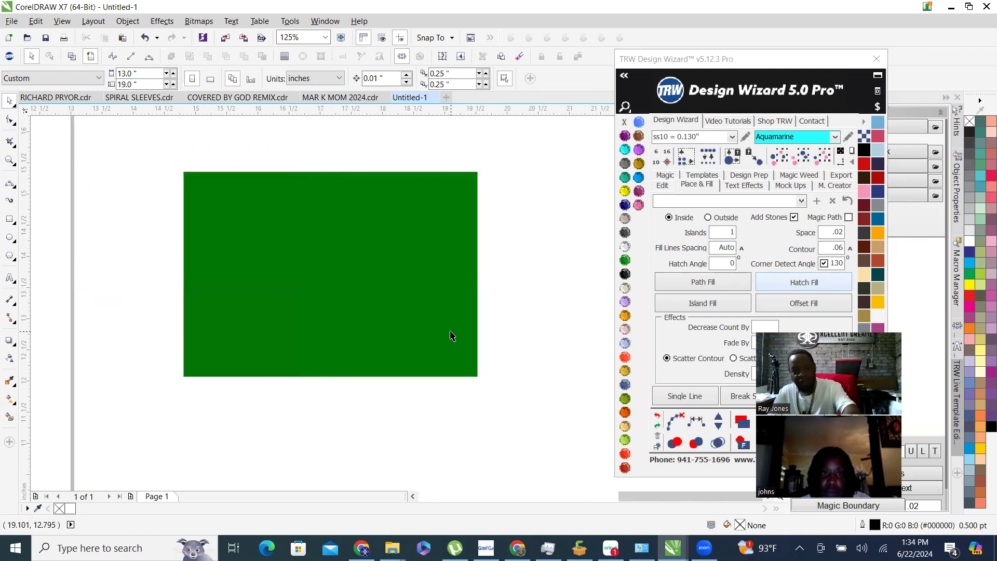
Set the contour to .01 and hatch-fill the green rectangle with Aquamarine ss10 stones.
left_click(450, 332)
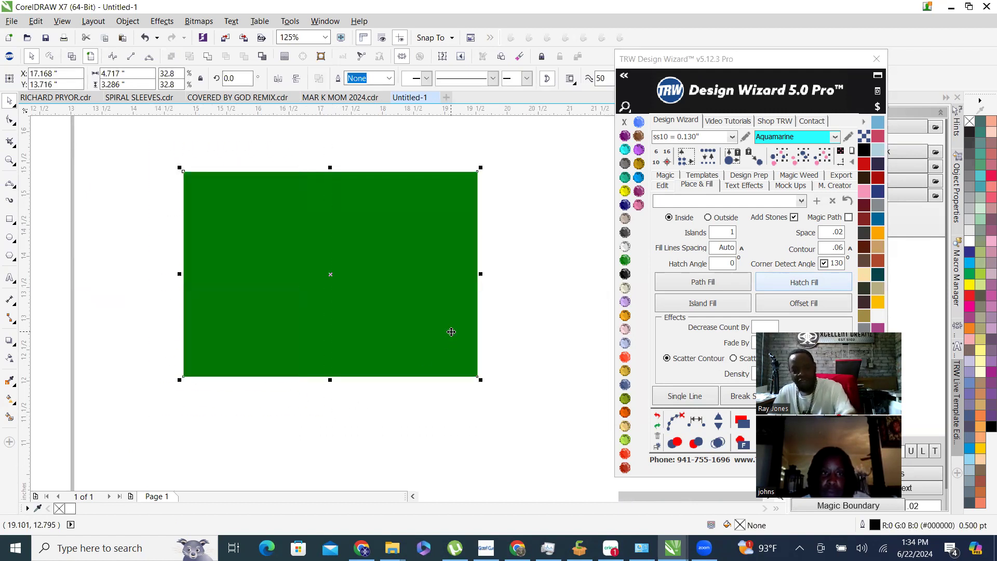
double_click(825, 252)
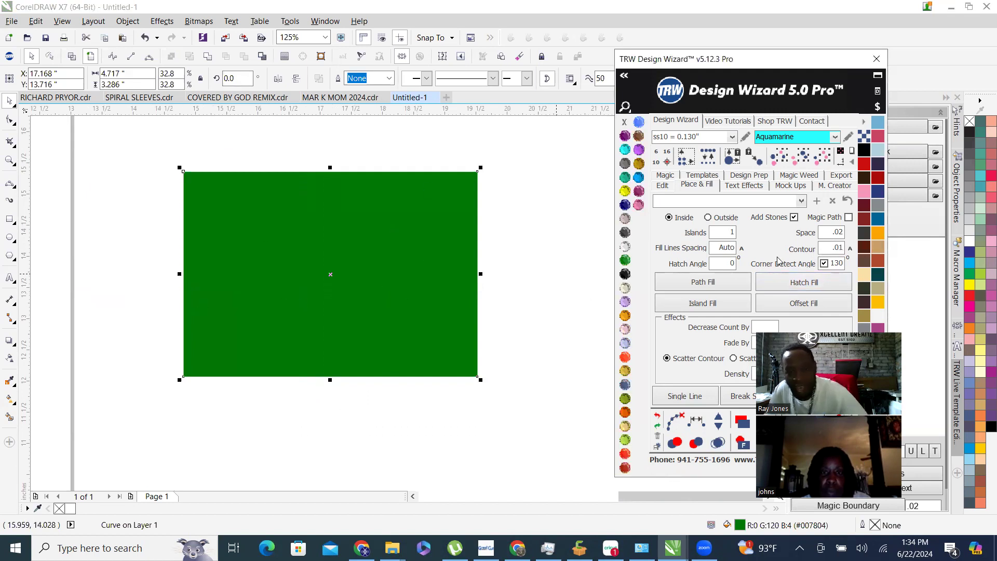
left_click(817, 283)
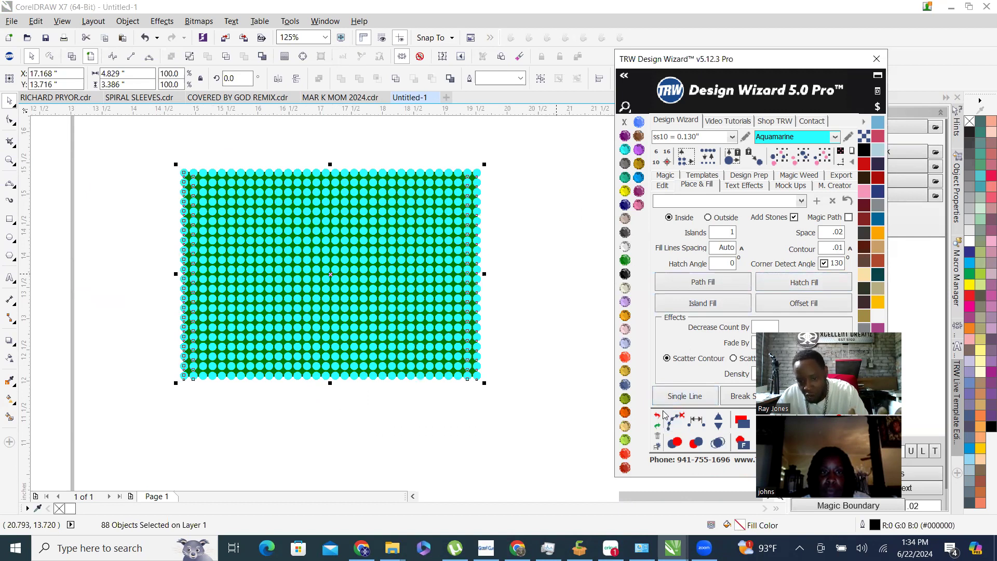
Merge any overlapping stones in the .01 contour fill, inspect its outer edge and deselect everything.
left_click(718, 443)
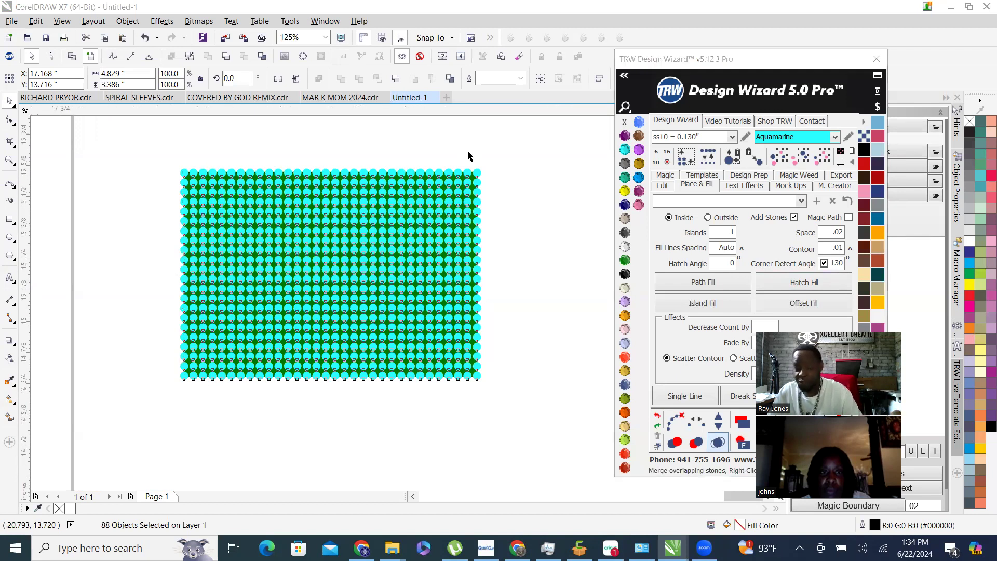
scroll(468, 157, "up", 4)
key("ctrl+a")
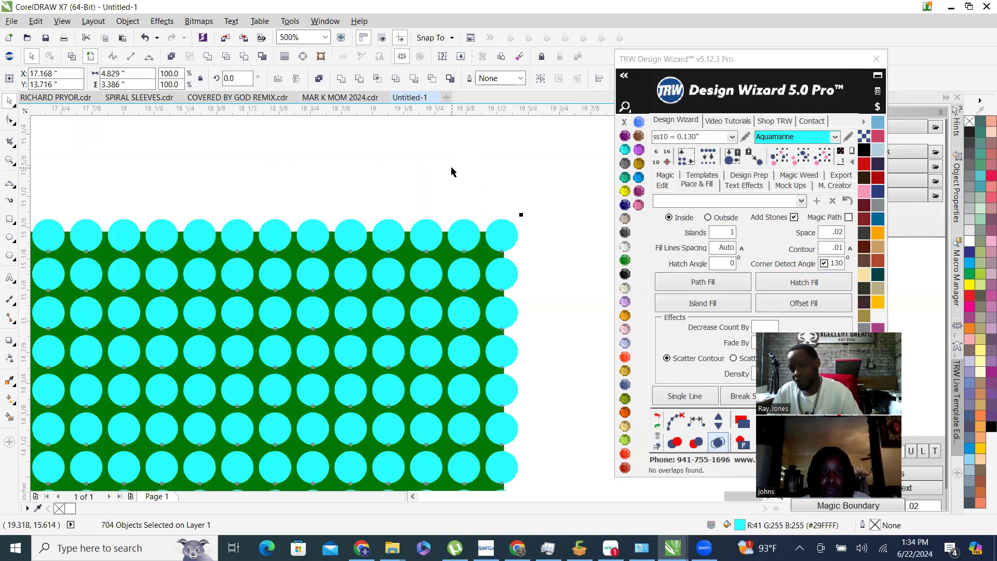
scroll(455, 179, "down", 4)
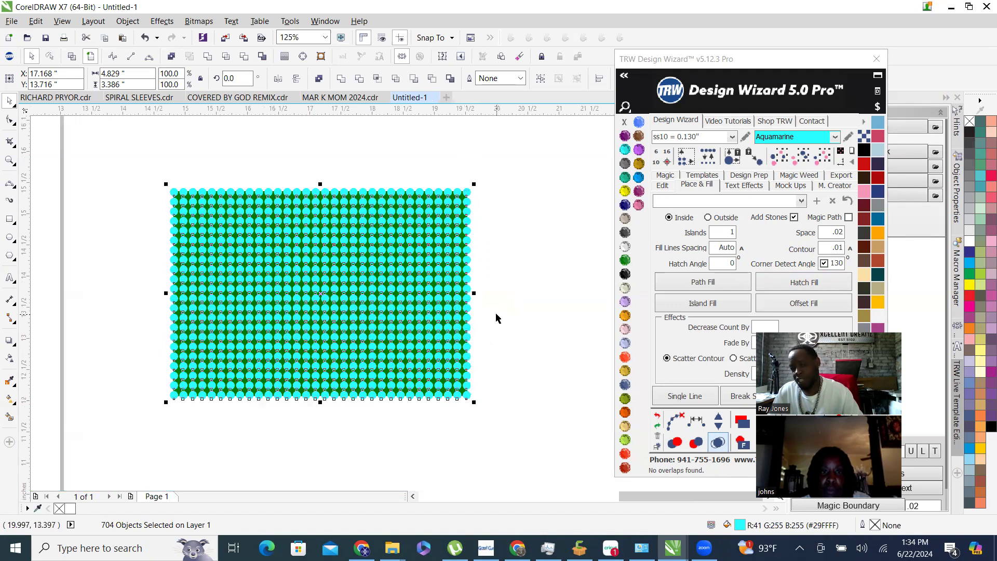
left_click(513, 316)
scroll(513, 335, "down", 2)
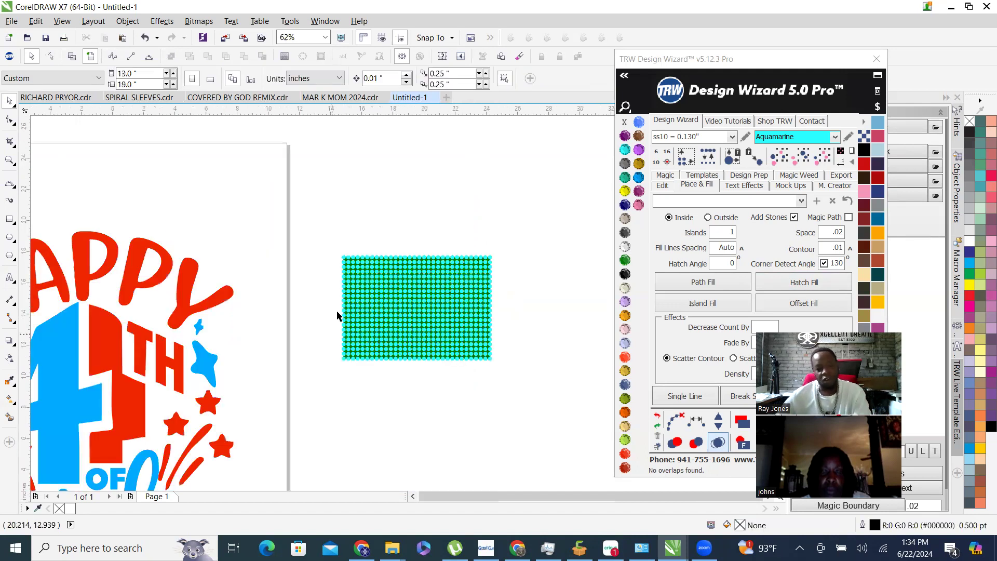
Delete the stones of the .01 contour fill and the green rectangle beneath them.
left_click_drag(392, 270, 455, 385)
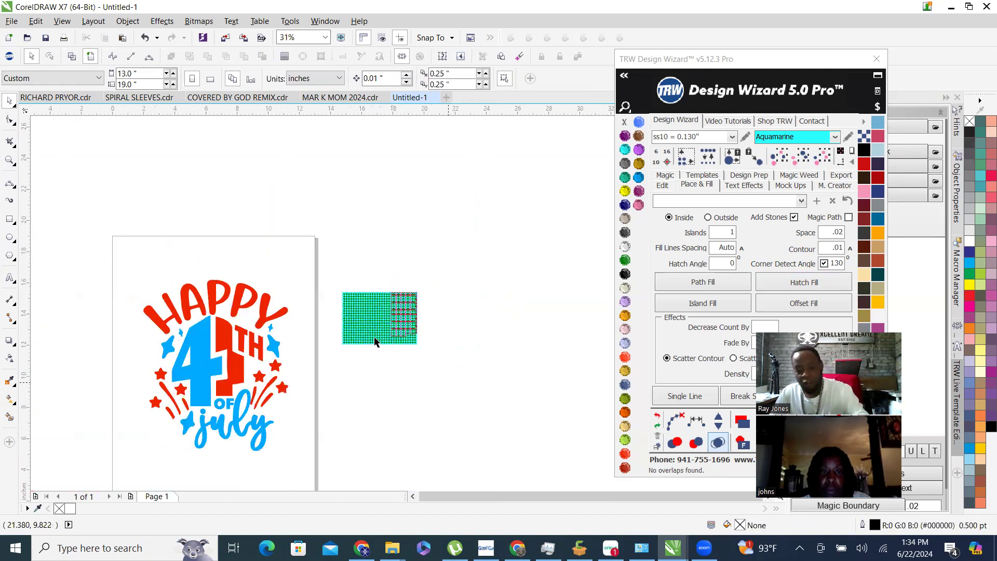
key("Delete")
left_click_drag(327, 276, 405, 395)
key("Delete")
left_click(349, 314)
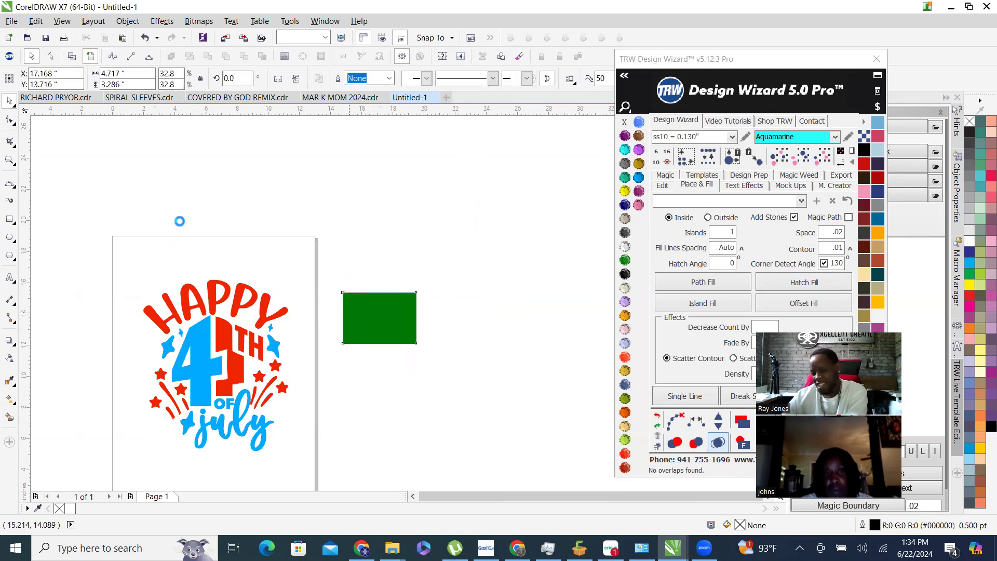
left_click(104, 389)
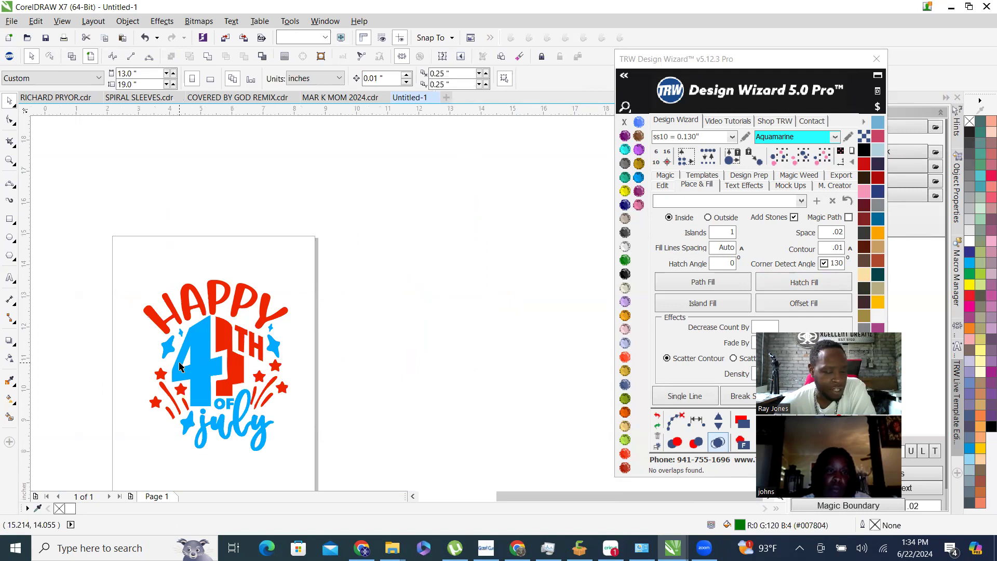
Select the blue artwork to check which parts are joined, and create a separate slate-coloured copy of the 4 with Smart Fill.
scroll(188, 249, "up", 2)
scroll(253, 256, "down", 2)
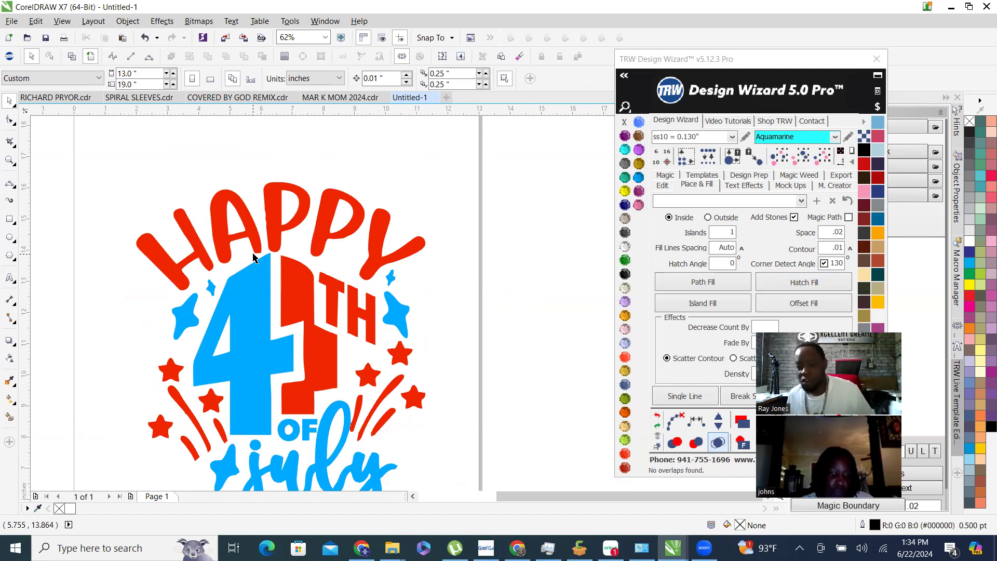
scroll(219, 244, "down", 2)
scroll(285, 269, "up", 2)
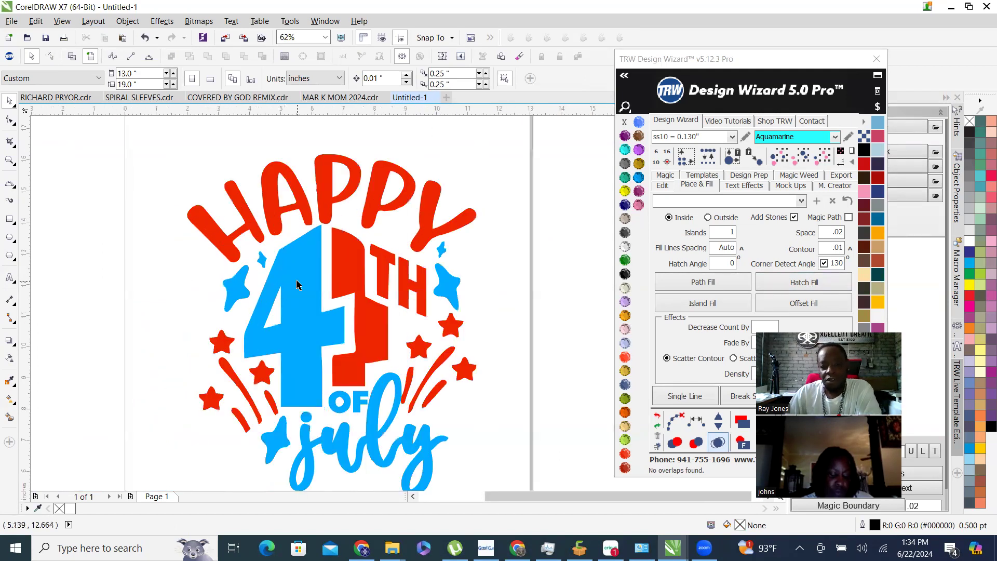
left_click(304, 346)
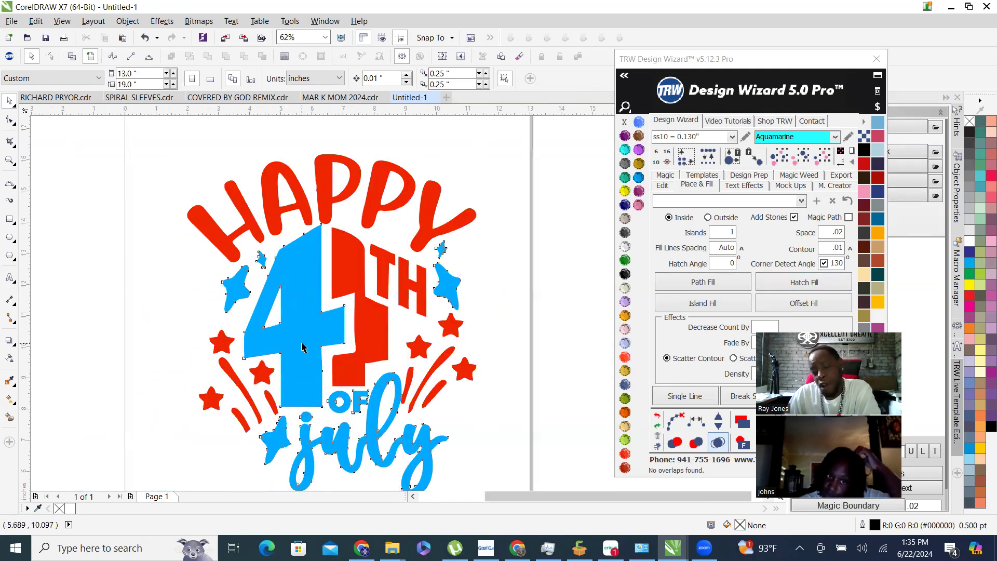
left_click(303, 346)
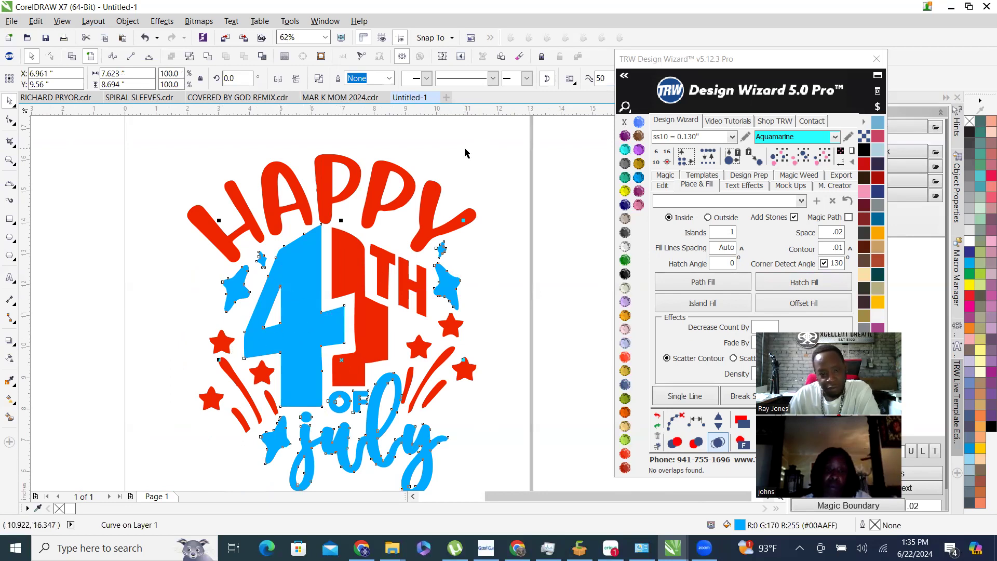
left_click(8, 421)
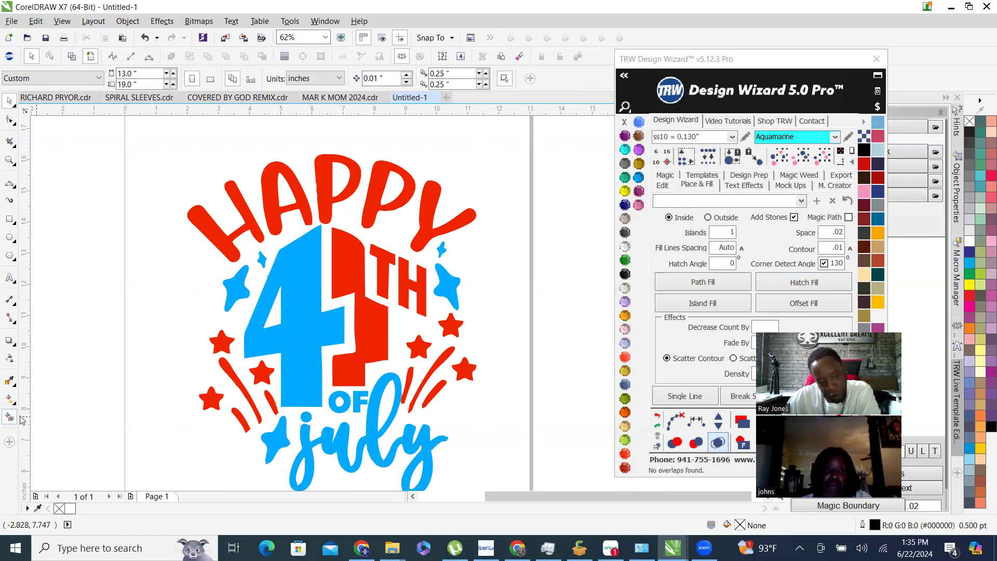
left_click(297, 282)
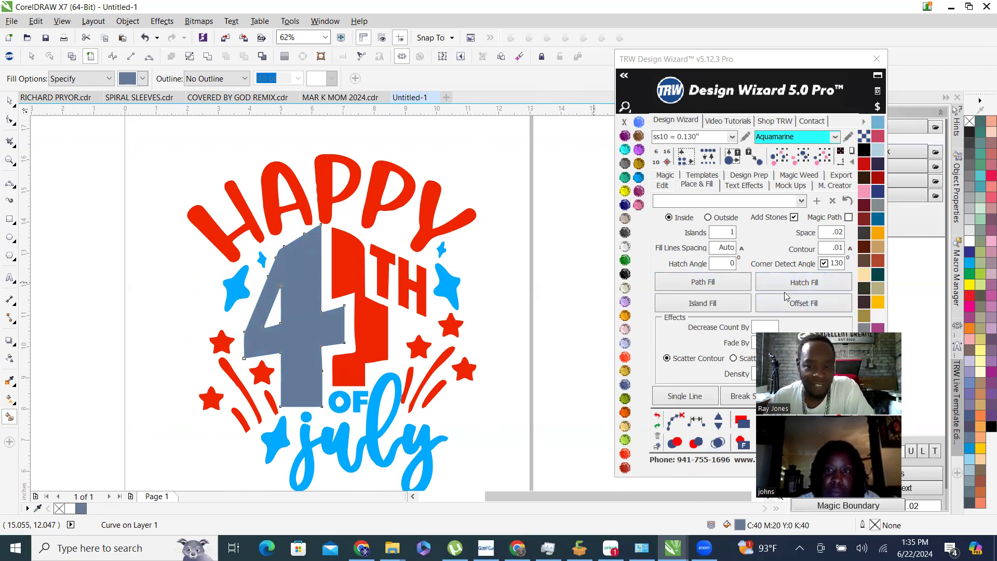
Hatch-fill the 4 with Aquamarine ss10 stones at .01 contour, clear the hatch lines and merge overlapping stones.
left_click(807, 288)
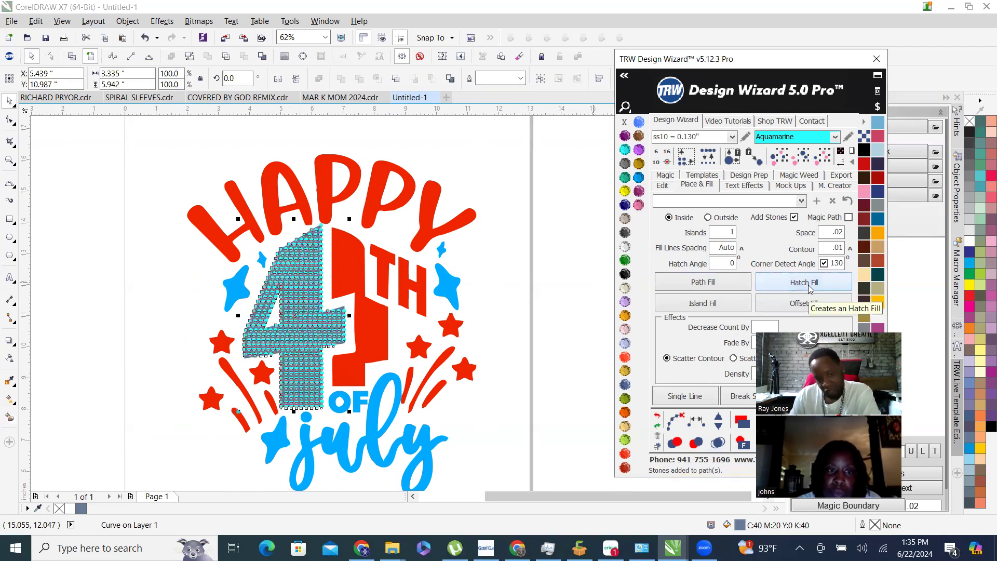
left_click(673, 424)
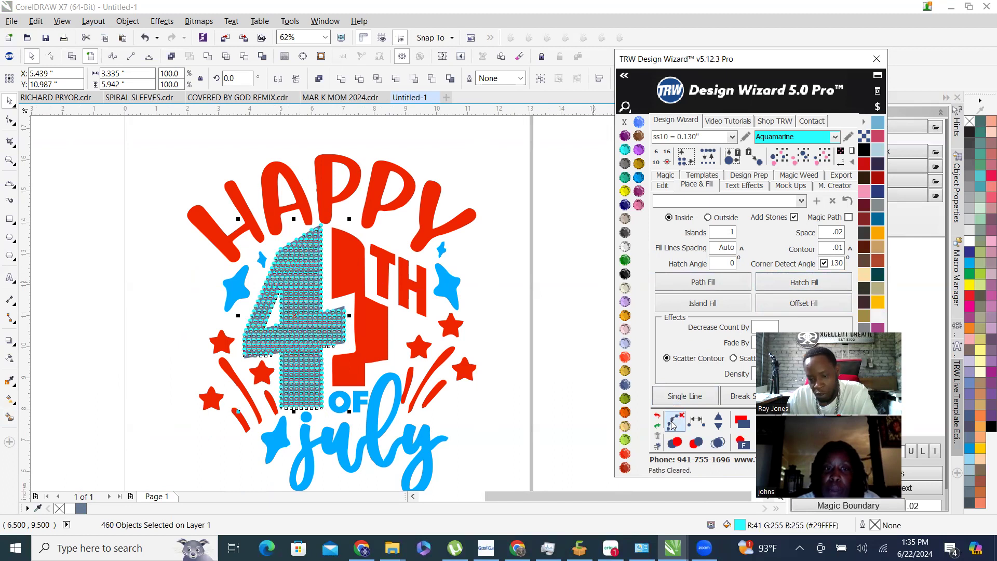
left_click(718, 443)
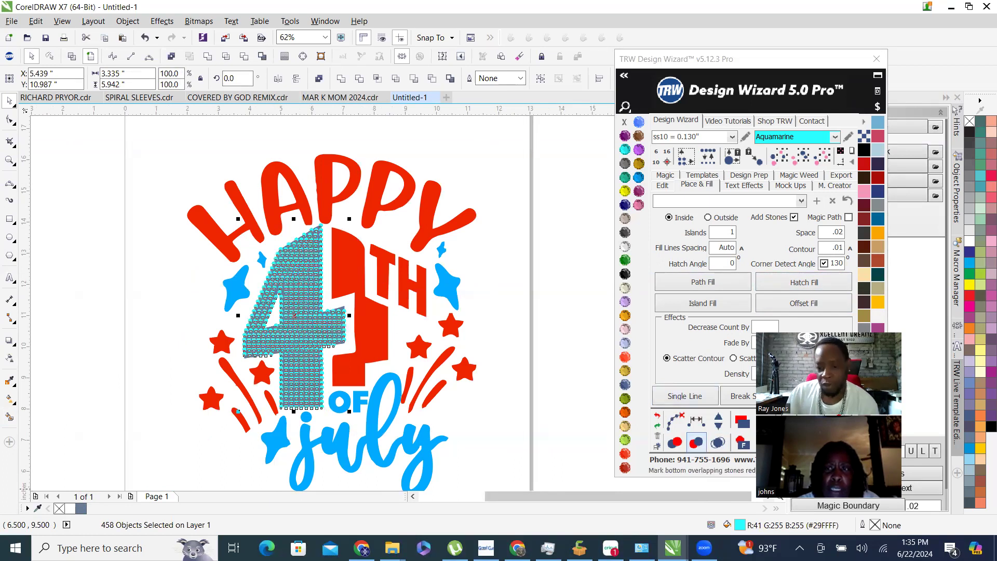
Undo the stone fill and the Smart Fill copy of the 4.
left_click(658, 426)
left_click(660, 418)
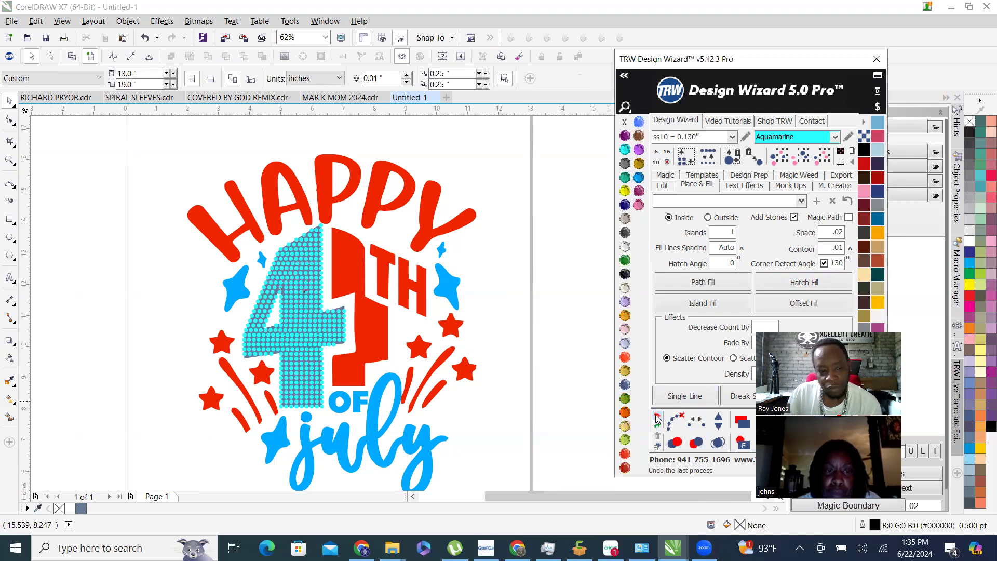
left_click(658, 418)
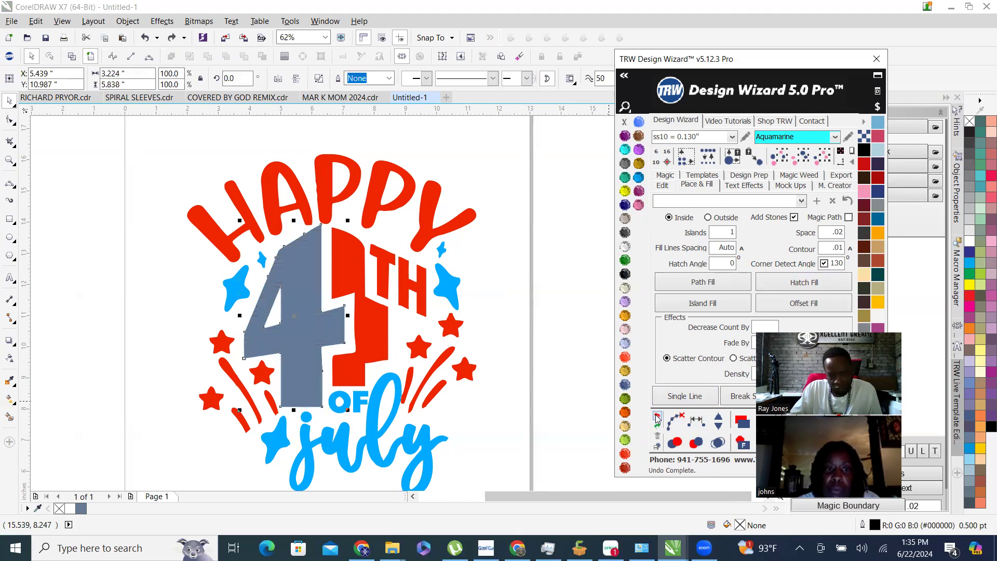
left_click(657, 418)
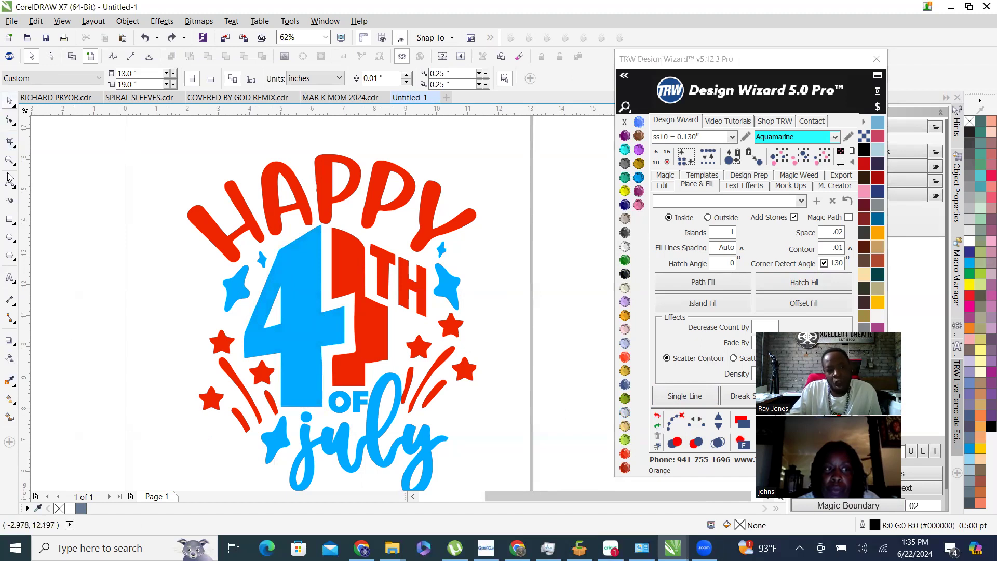
Create a Smart Fill copy of the blue 4 and move it about 5.6 inches to the right of the original.
left_click(10, 417)
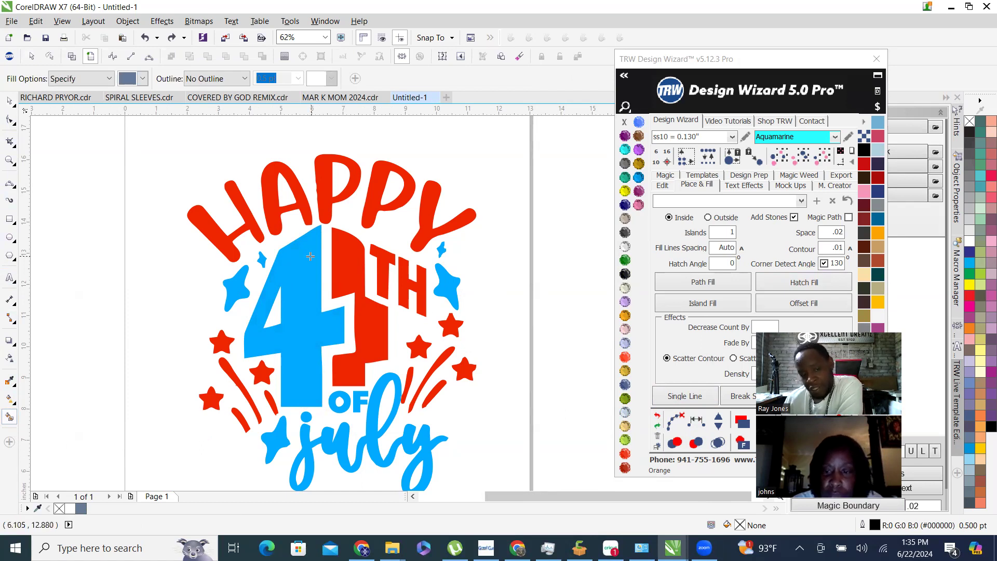
left_click(304, 282)
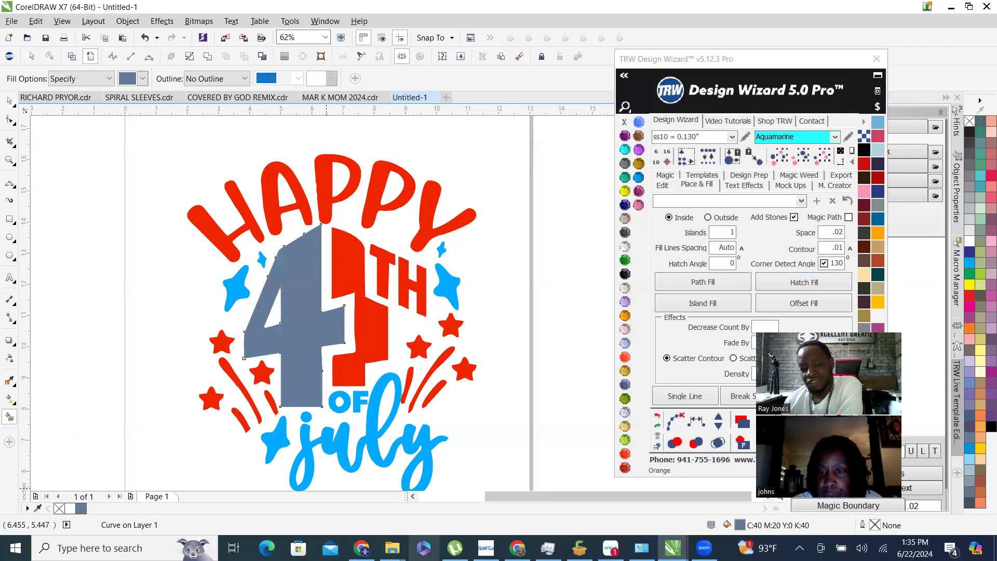
mouse_move(392, 548)
left_click(9, 99)
left_click(311, 322)
left_click_drag(310, 321, 486, 322)
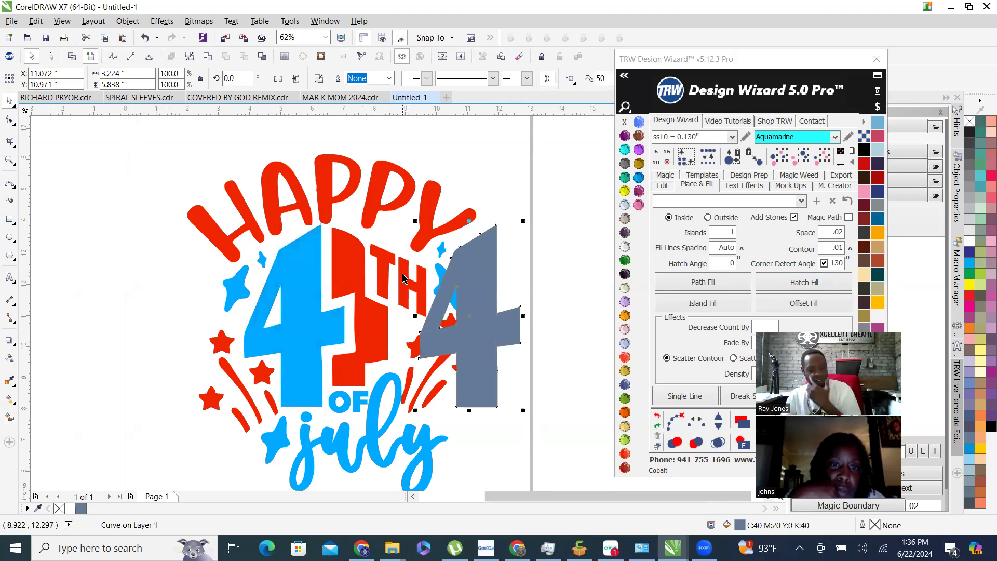
Undo the move of the slate-coloured 4 and delete that copy.
key("ctrl+z")
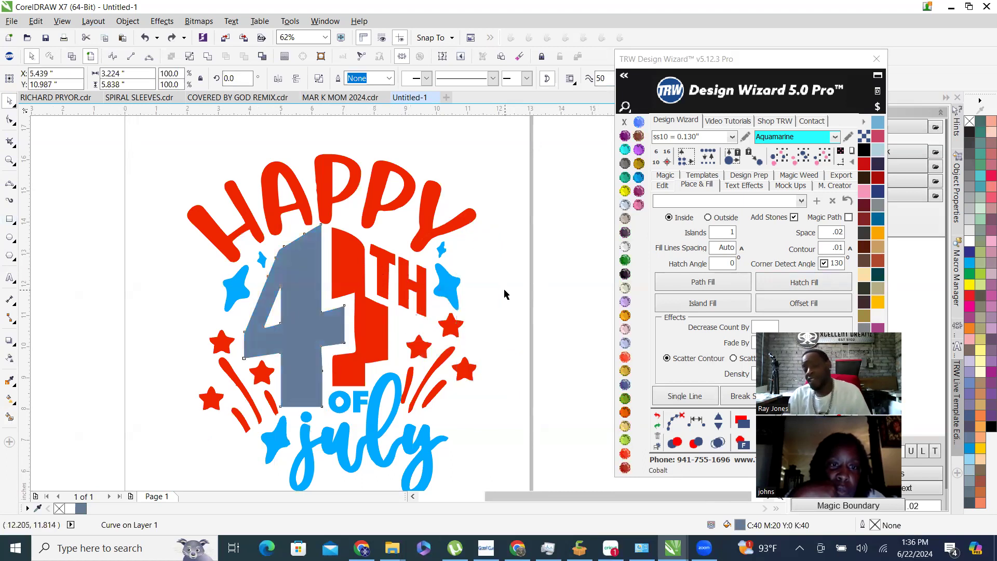
key("Escape")
left_click(309, 337)
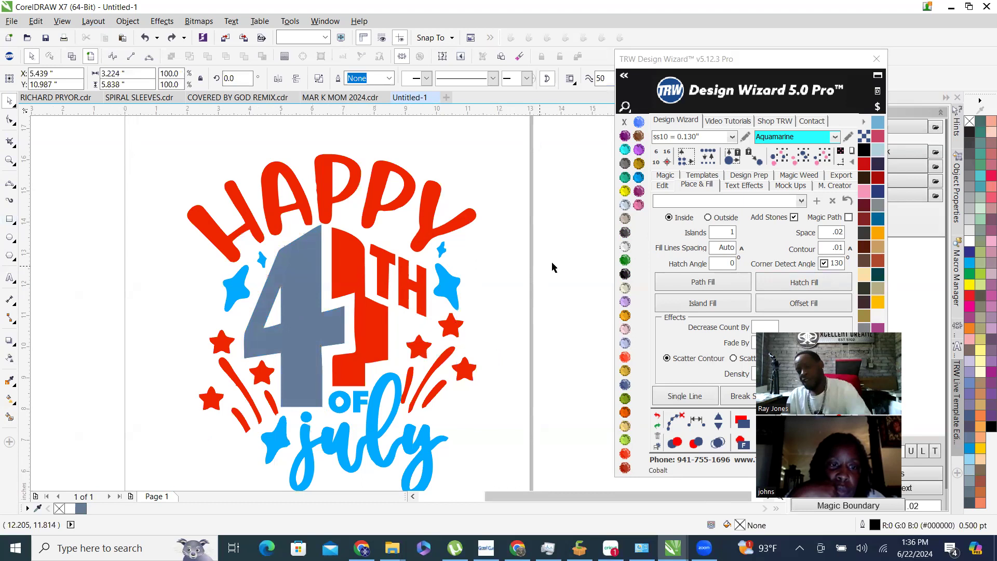
key("Delete")
Move the joined blue artwork off the page to the right, undo the move and deselect it.
left_click(299, 352)
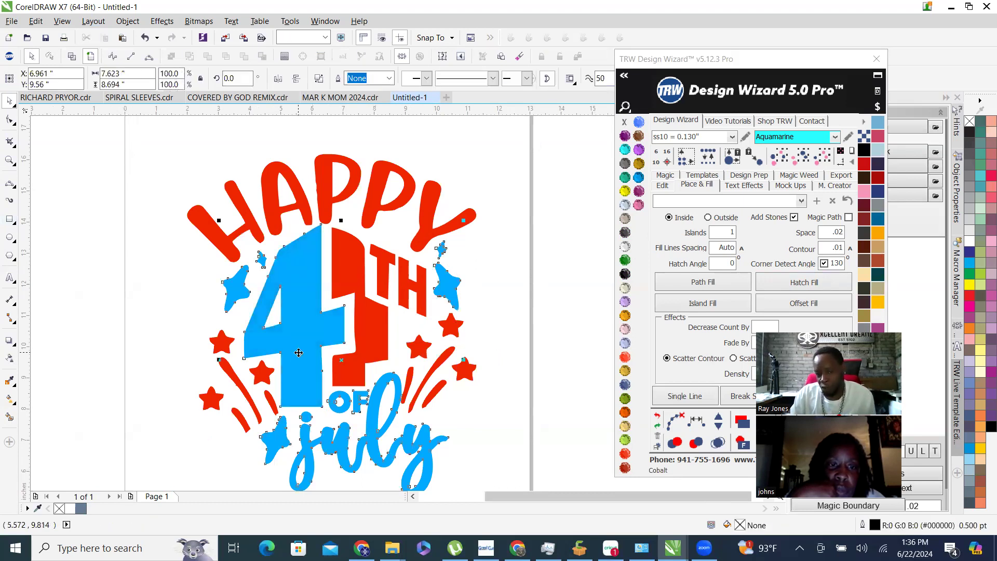
scroll(335, 285, "down", 2)
left_click_drag(376, 311, 552, 315)
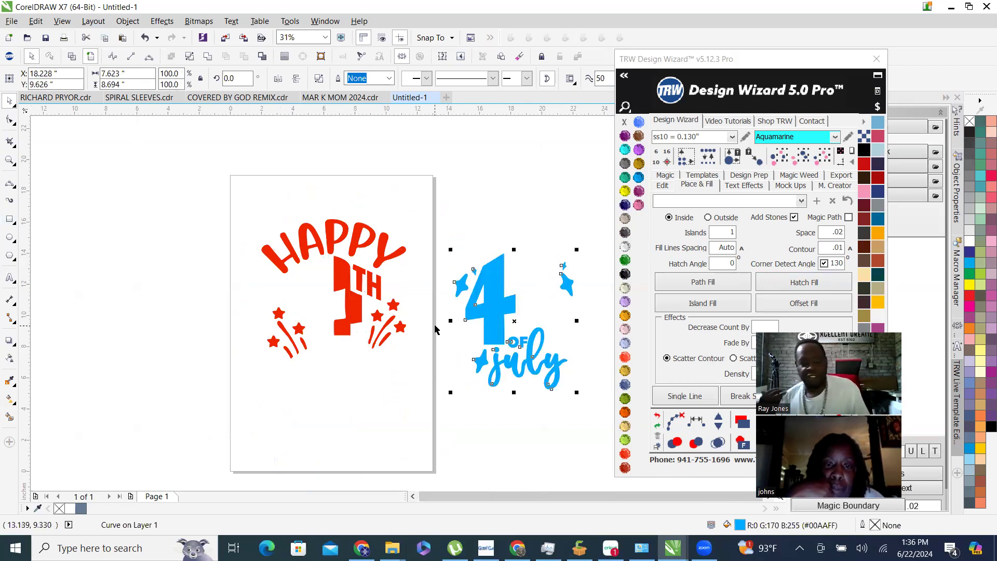
key("ctrl+z")
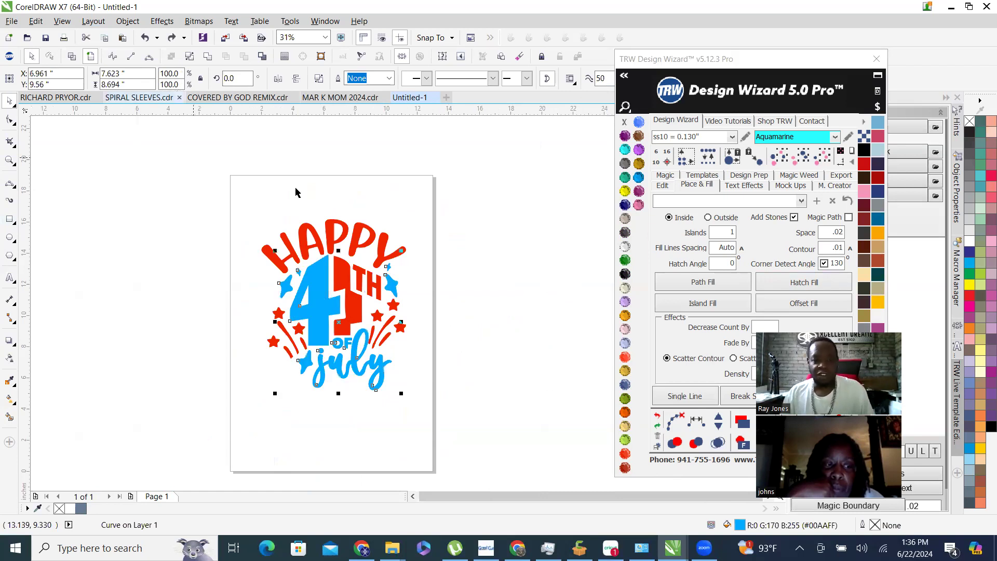
left_click(280, 267)
Create a Smart Fill copy of the blue 4 and hatch-fill it with Aquamarine ss10 stones at .01 contour.
left_click(10, 417)
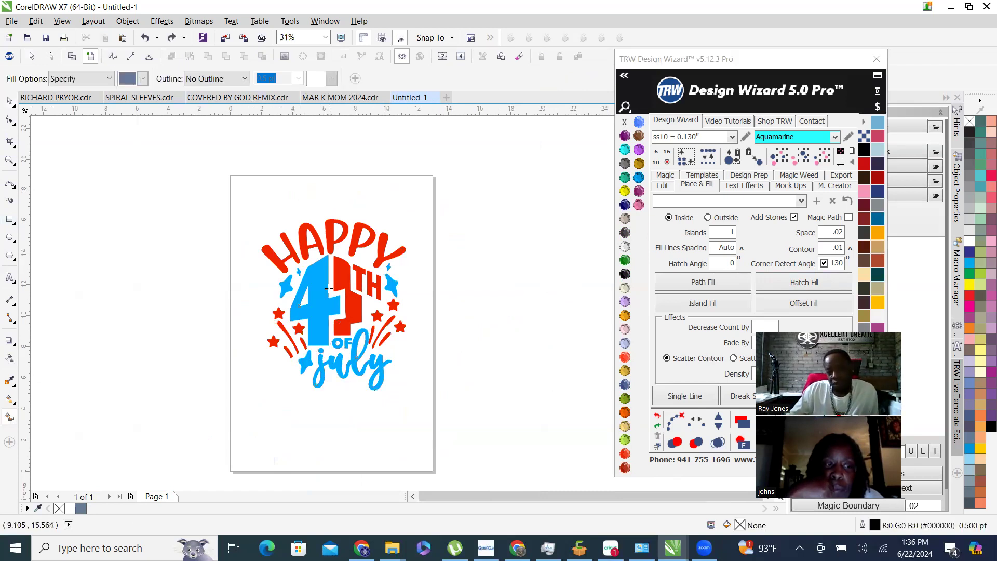
left_click(333, 276)
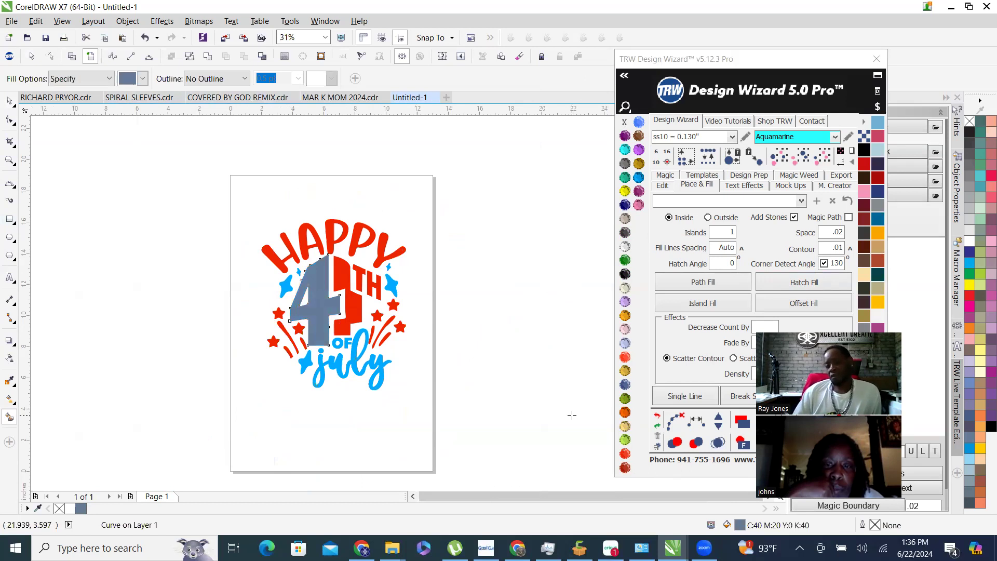
left_click(803, 284)
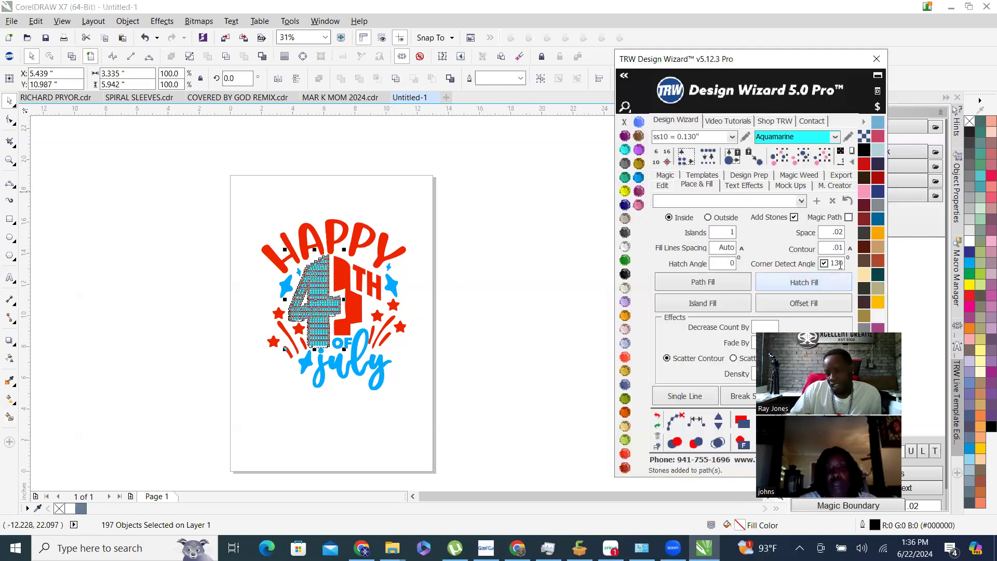
Clear the hatch lines and merge overlapping stones in the 4, and inspect the stone spacing up close.
left_click(717, 442)
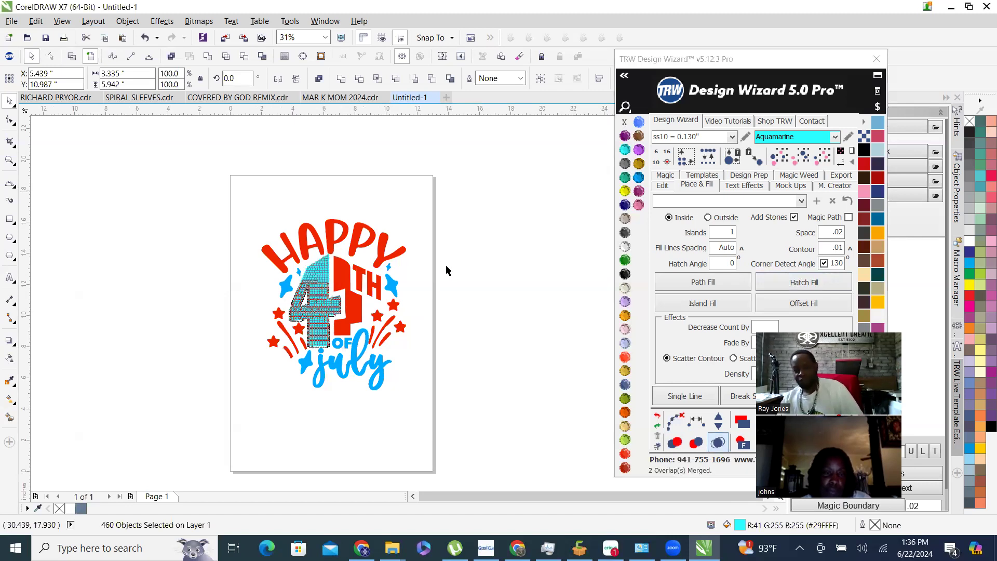
scroll(319, 260, "up", 2)
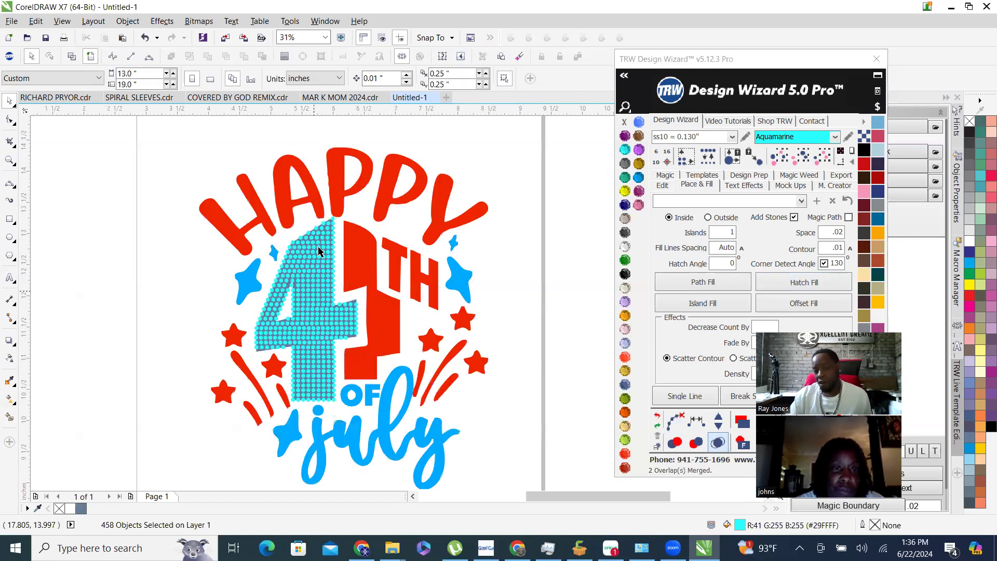
scroll(319, 252, "up", 8)
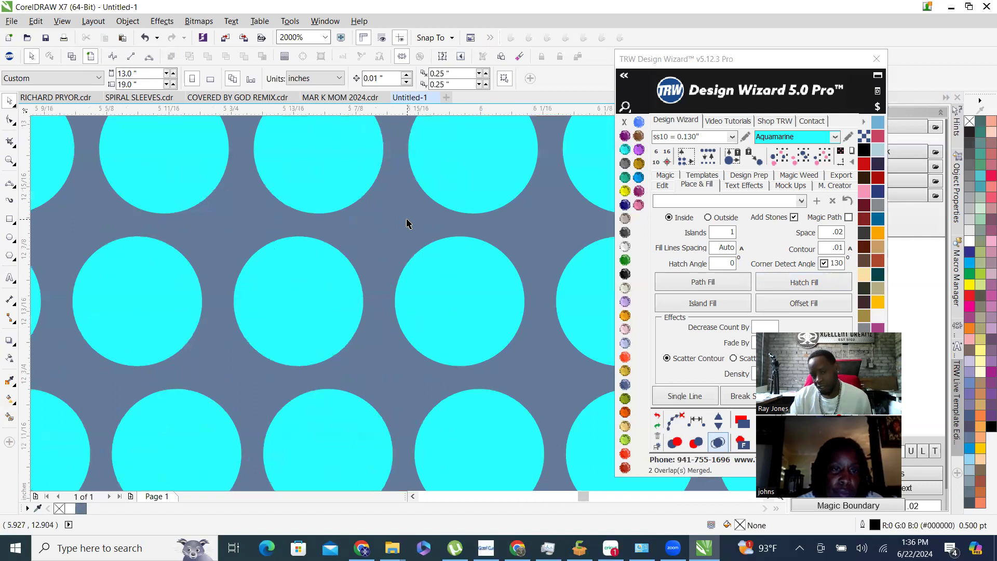
Delete the slate-coloured Smart Fill copy behind the stones of the 4, keeping the stones over the blue artwork.
left_click(356, 271)
scroll(362, 278, "down", 3)
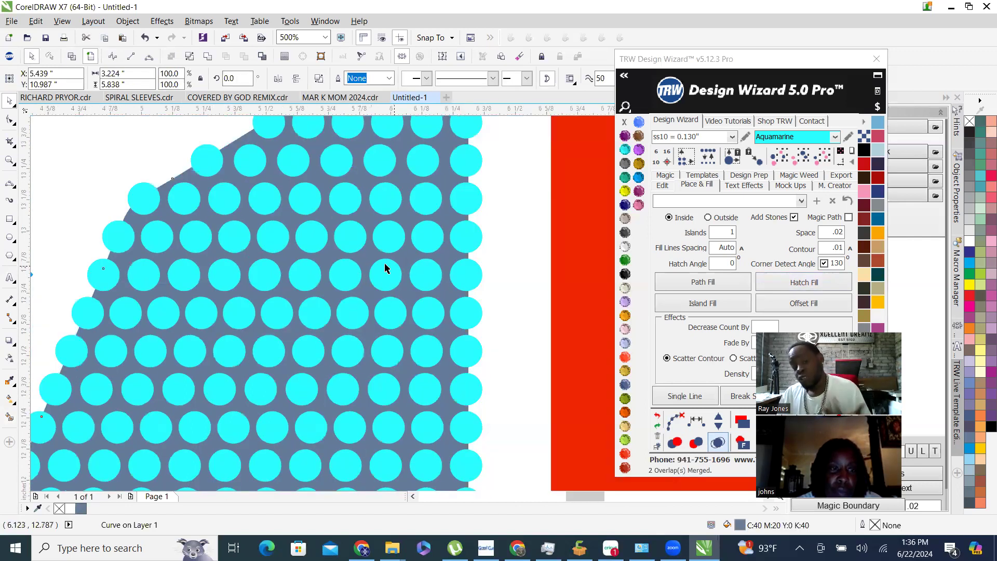
scroll(351, 220, "down", 3)
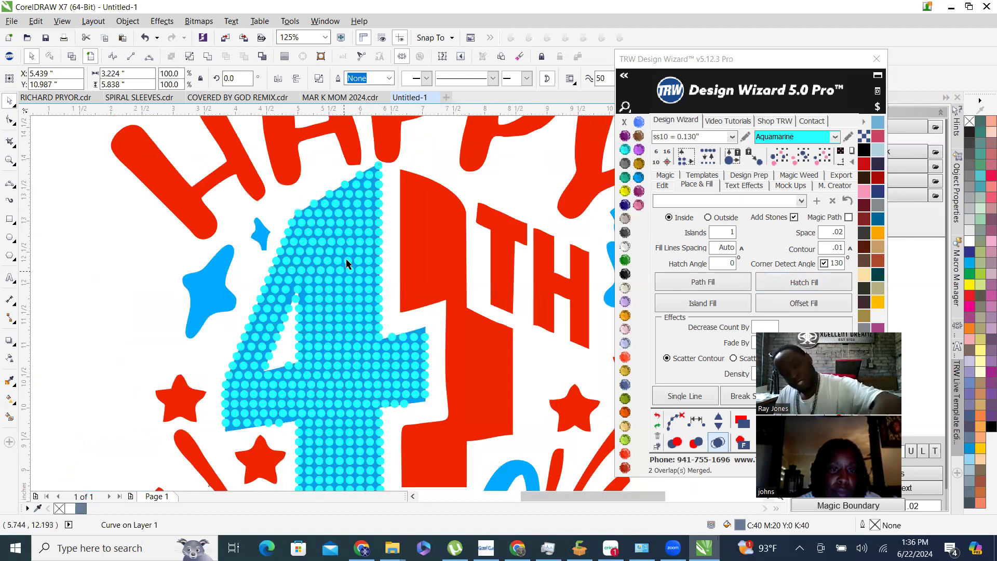
key("Escape")
scroll(349, 267, "down", 2)
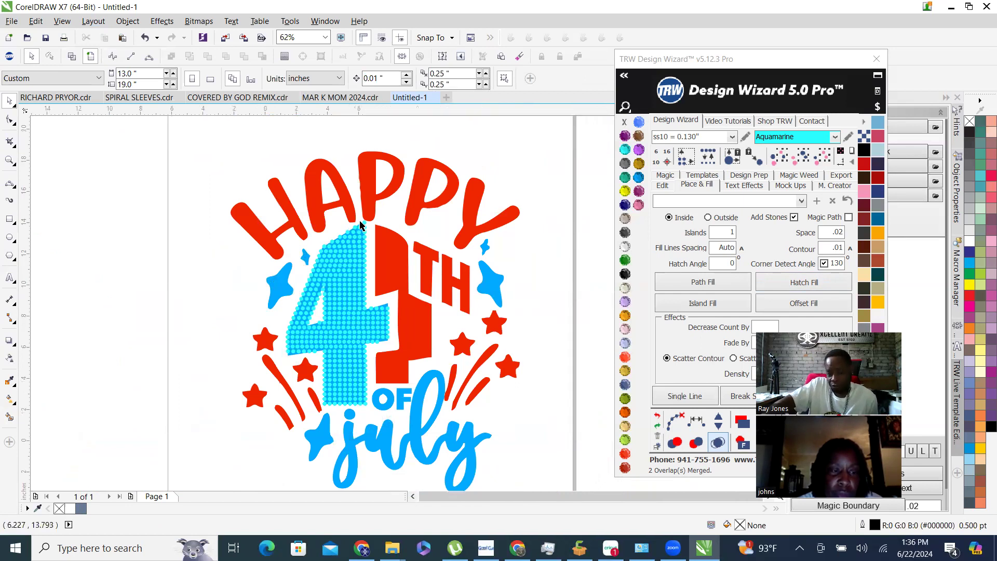
scroll(353, 226, "down", 1)
scroll(385, 271, "up", 1)
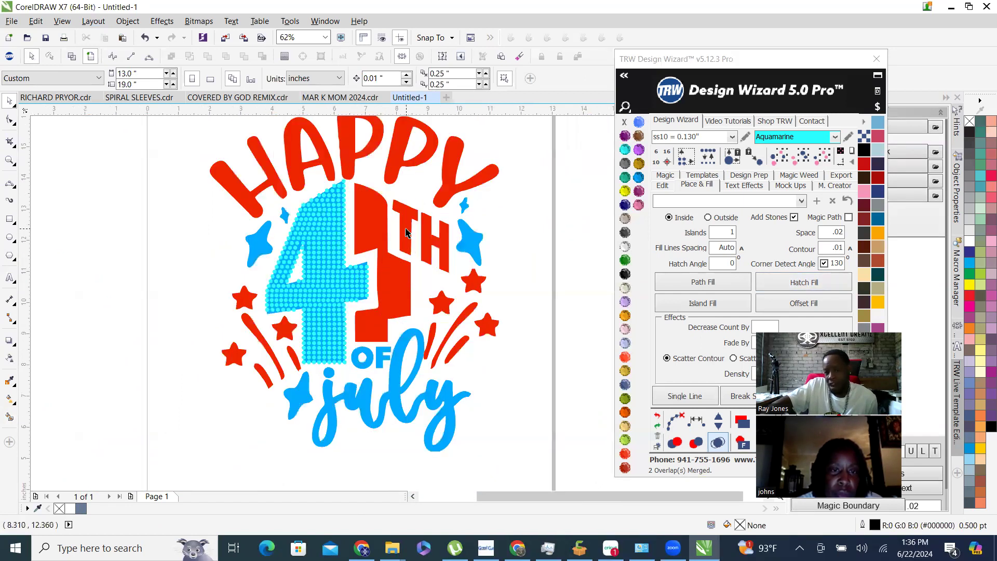
scroll(407, 233, "down", 1)
scroll(376, 235, "up", 1)
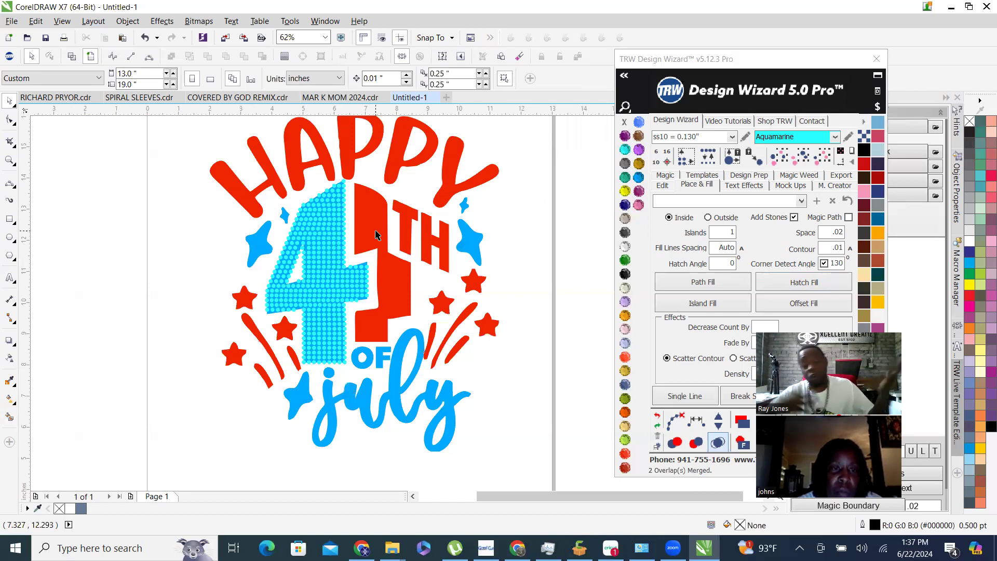
scroll(375, 235, "down", 1)
scroll(379, 205, "up", 4)
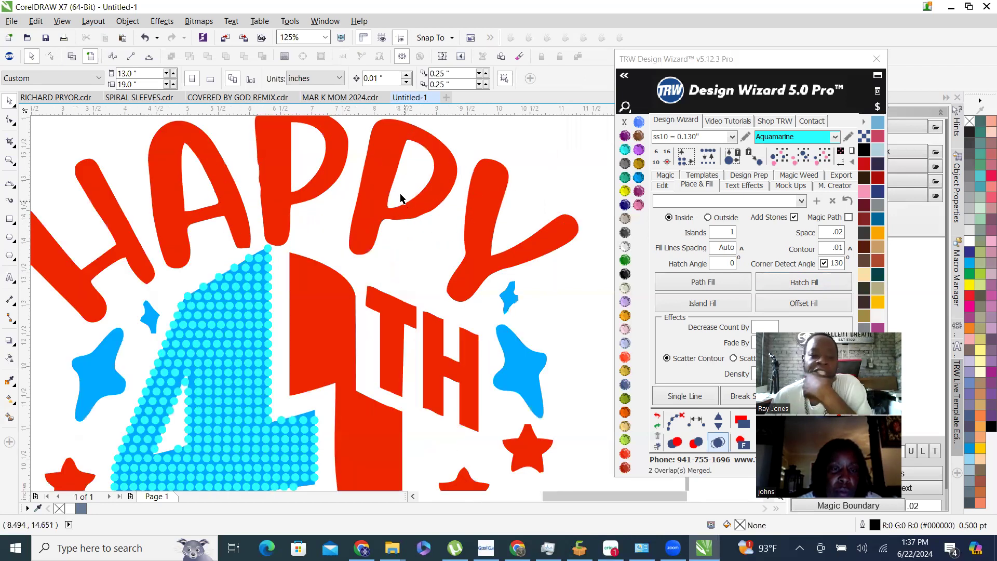
Create Smart Fill copies of all five letters in the red word HAPPY.
scroll(405, 228, "down", 4)
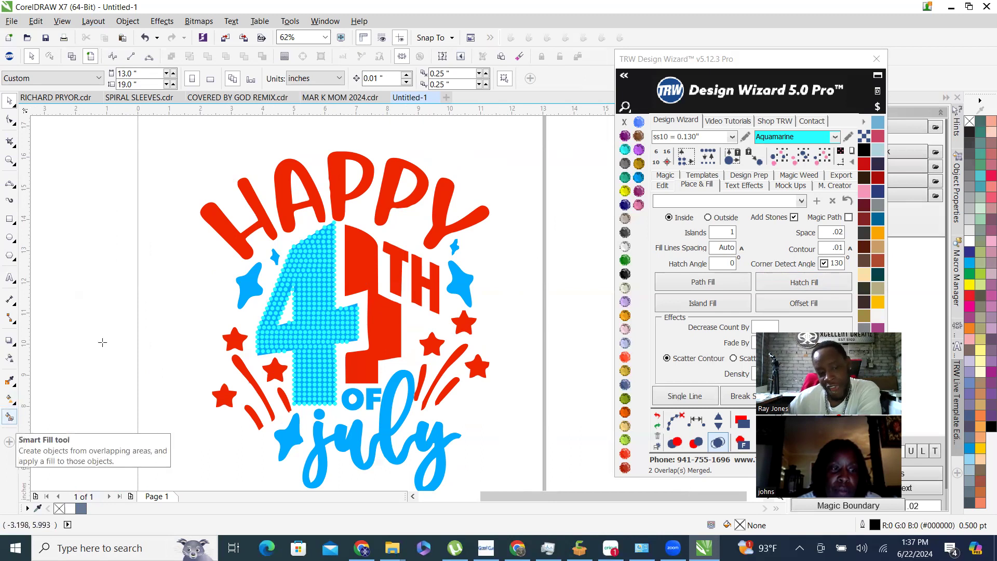
left_click(10, 419)
left_click(245, 191)
left_click(279, 178)
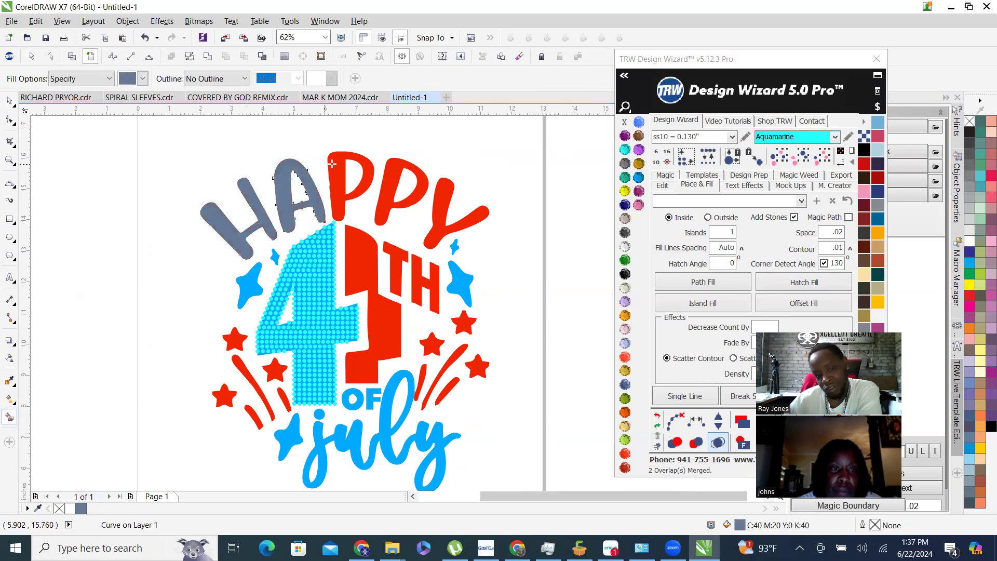
left_click(347, 179)
left_click(398, 183)
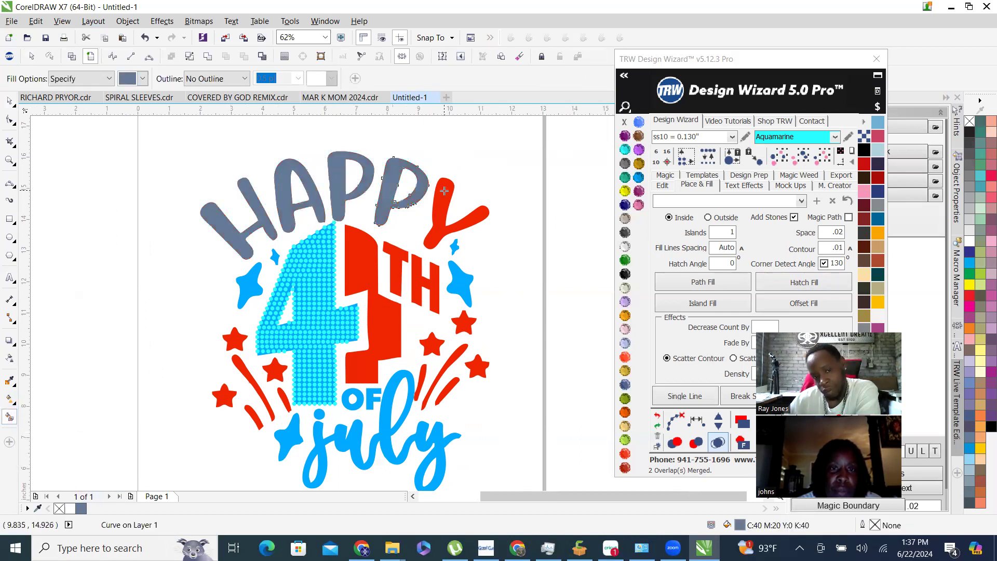
left_click(443, 191)
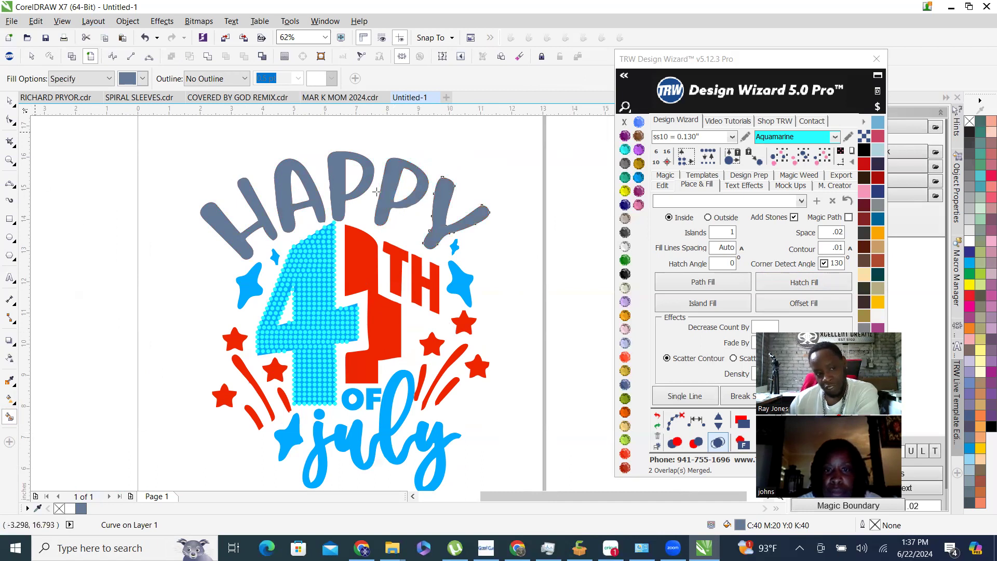
Weld the five slate-coloured HAPPY letters into one object, test-move it over the 4 and undo the move.
left_click(9, 99)
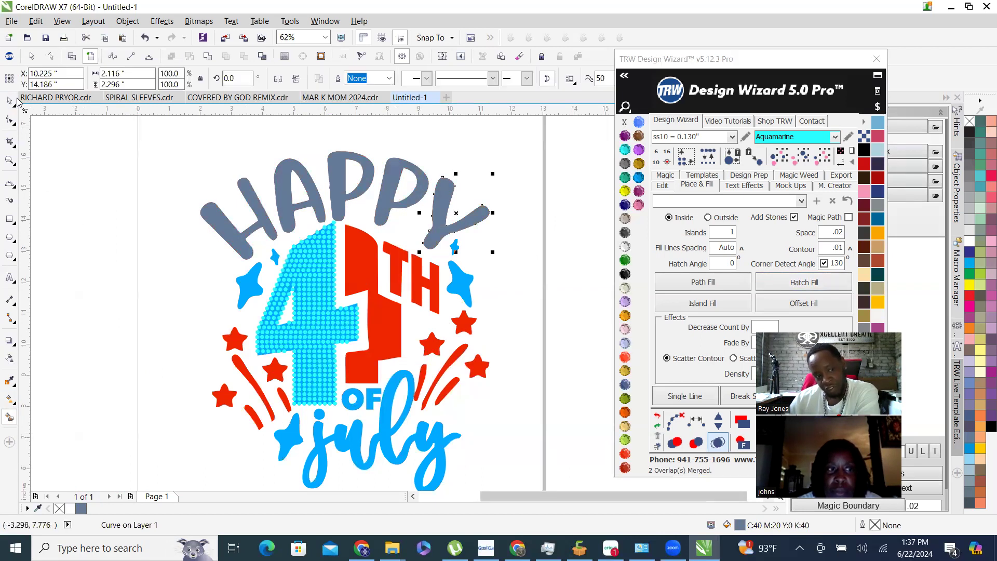
left_click(803, 159)
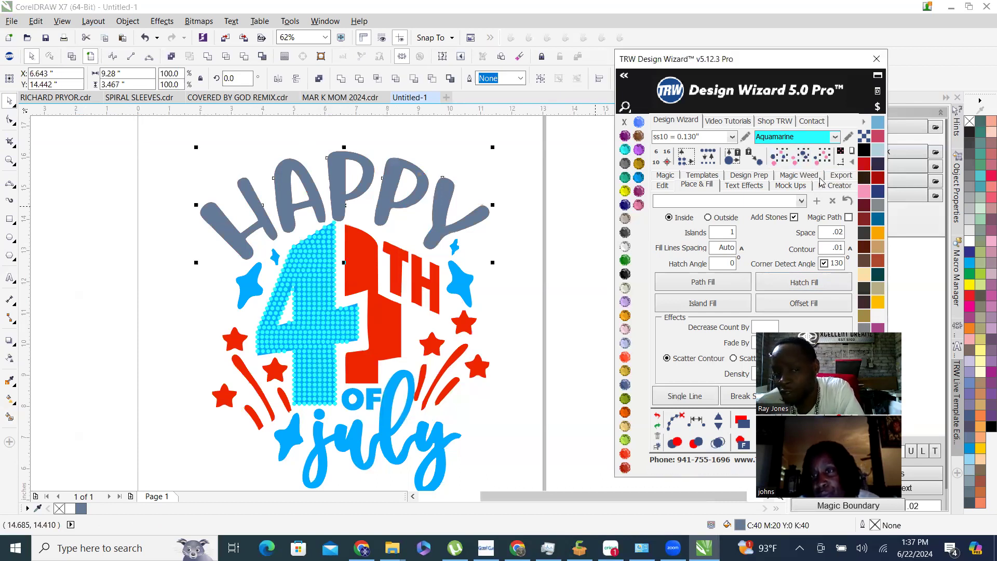
left_click(343, 79)
left_click(340, 200)
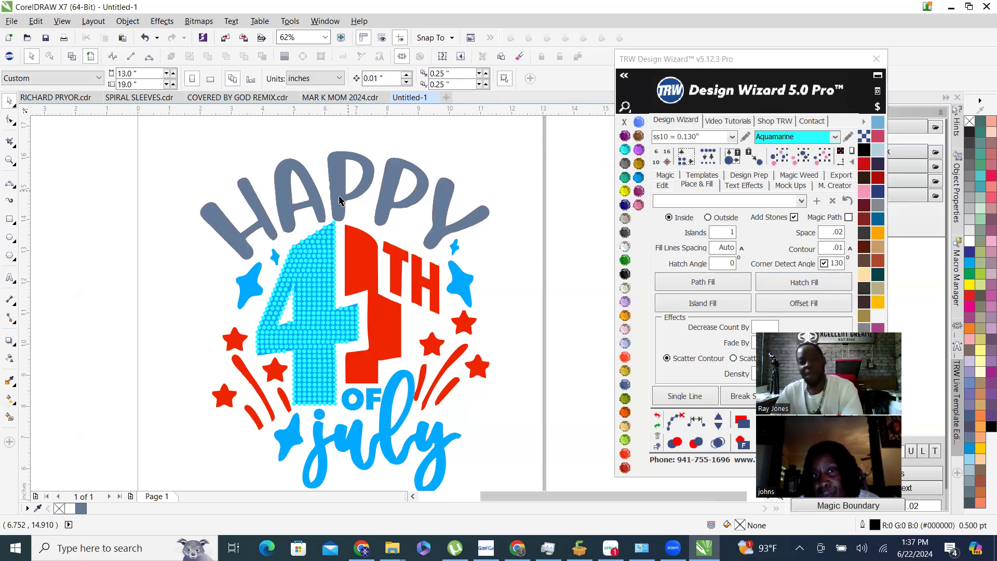
left_click_drag(335, 202, 252, 280)
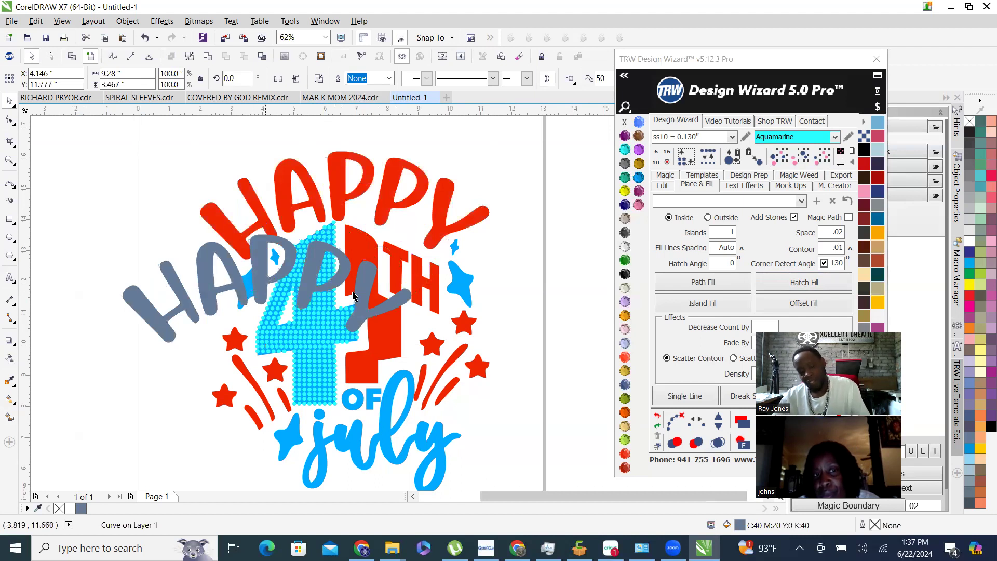
key("ctrl+z")
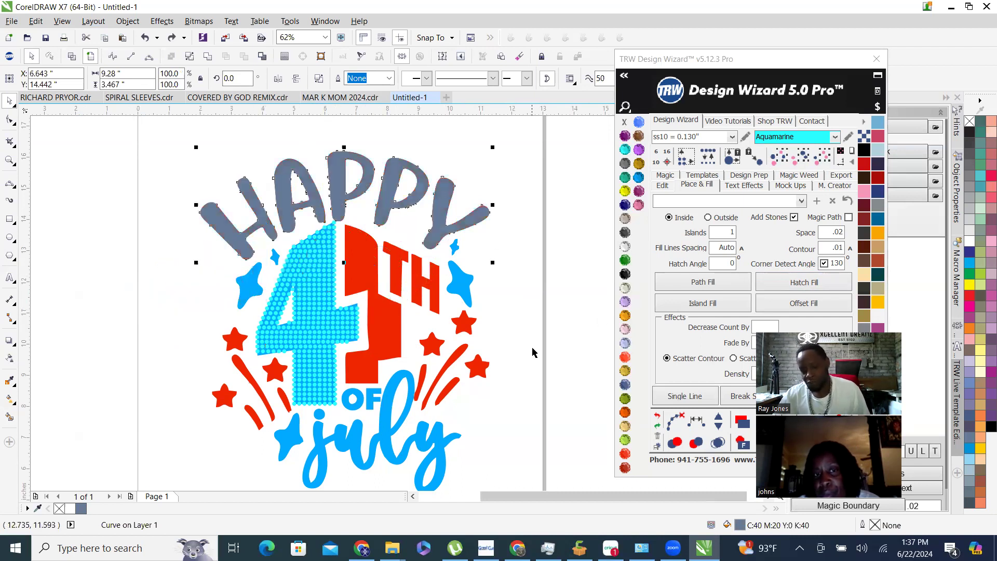
left_click(565, 324)
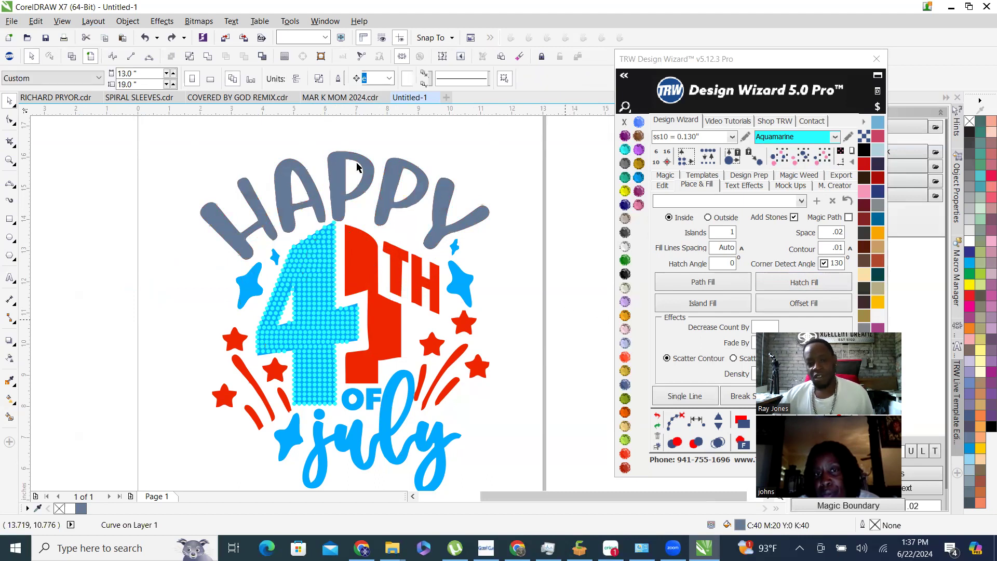
Try a hatch fill of Aquamarine ss10 stones at .01 contour on HAPPY, merge the overlapping stones and undo the fill.
scroll(338, 208, "up", 2)
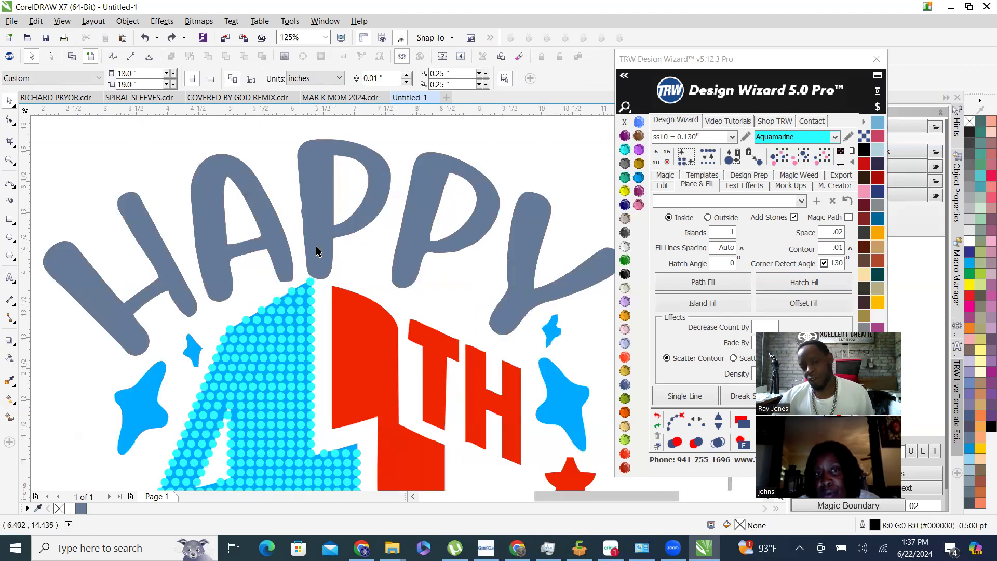
left_click(317, 248)
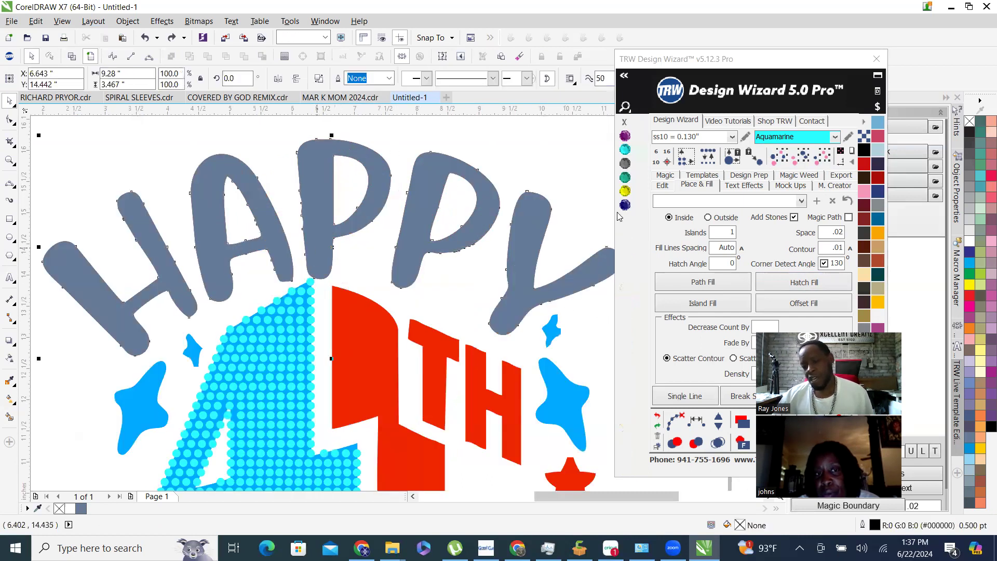
left_click(803, 287)
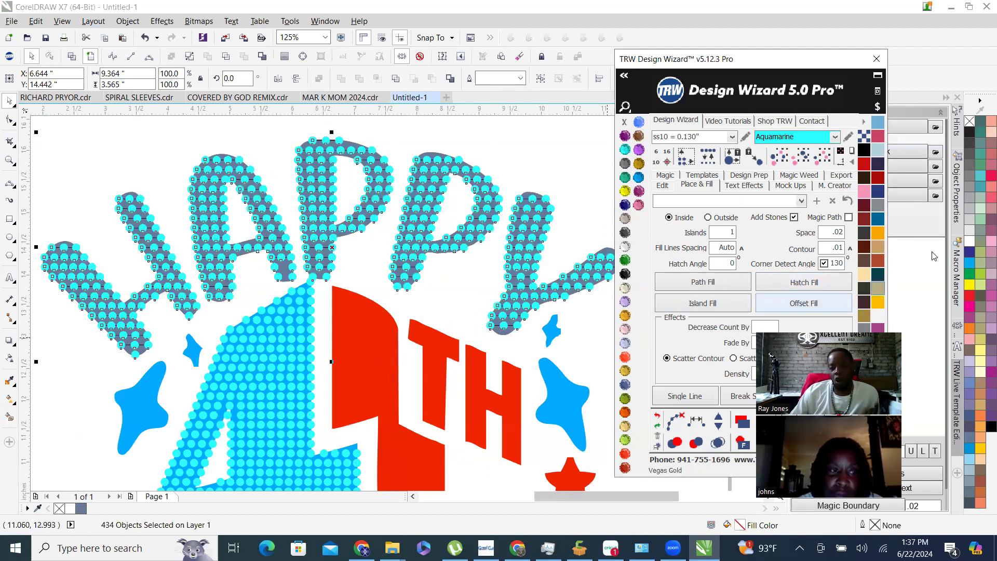
left_click(709, 442)
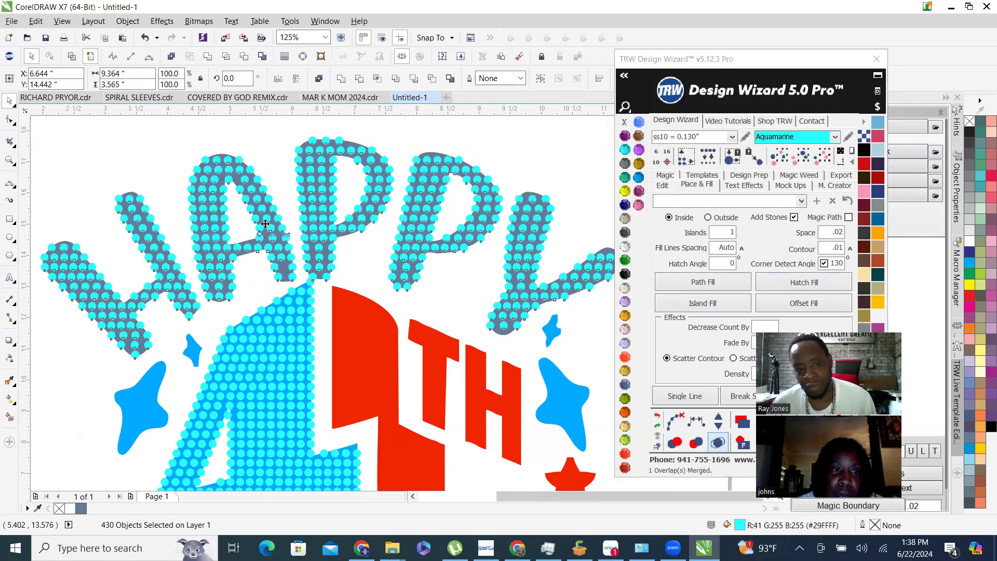
scroll(441, 257, "down", 2)
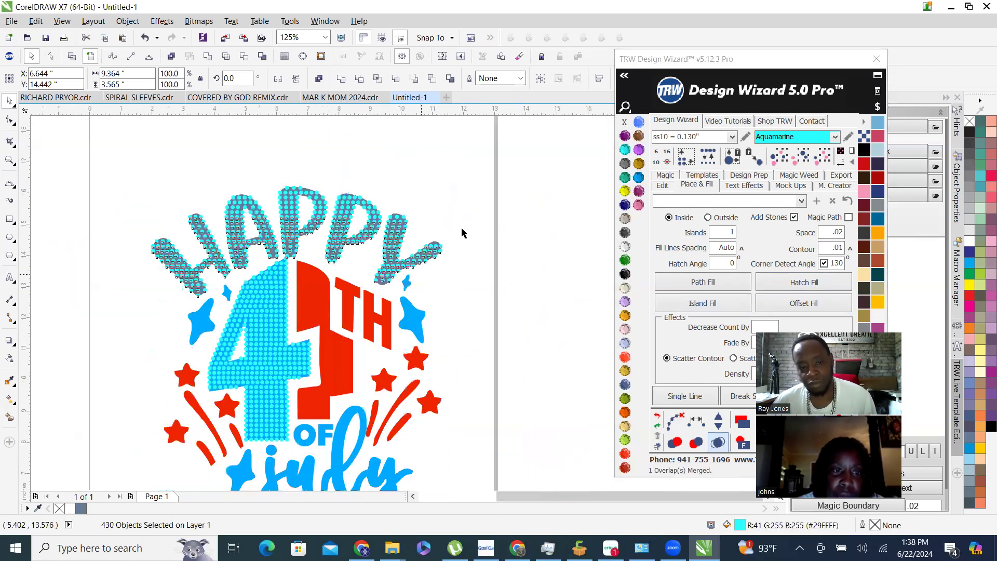
left_click(486, 210)
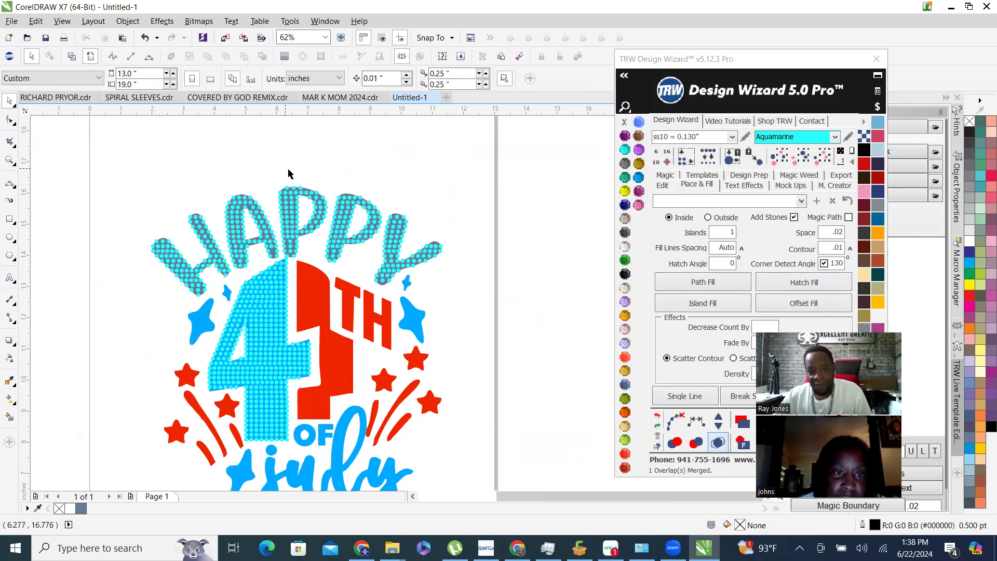
left_click(657, 419)
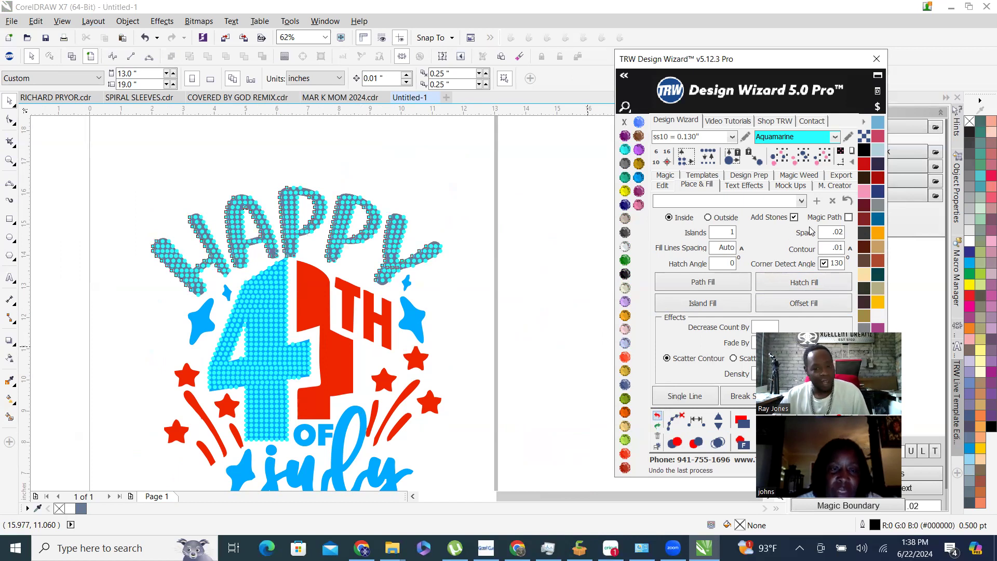
left_click(658, 418)
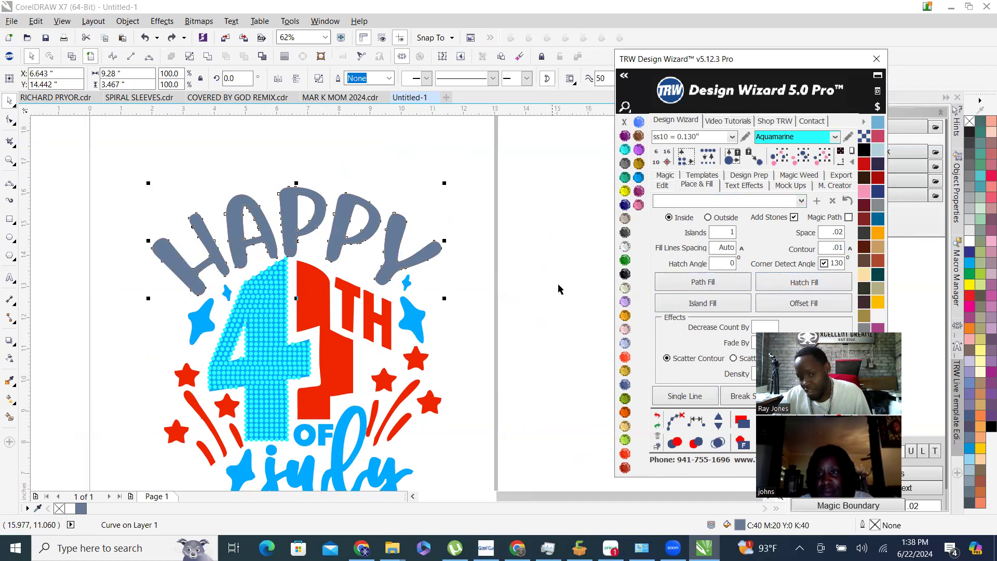
Apply a one-island Island Fill of Aquamarine ss10 stones to HAPPY, merge overlapping stones and inspect the outline up close.
left_click(703, 303)
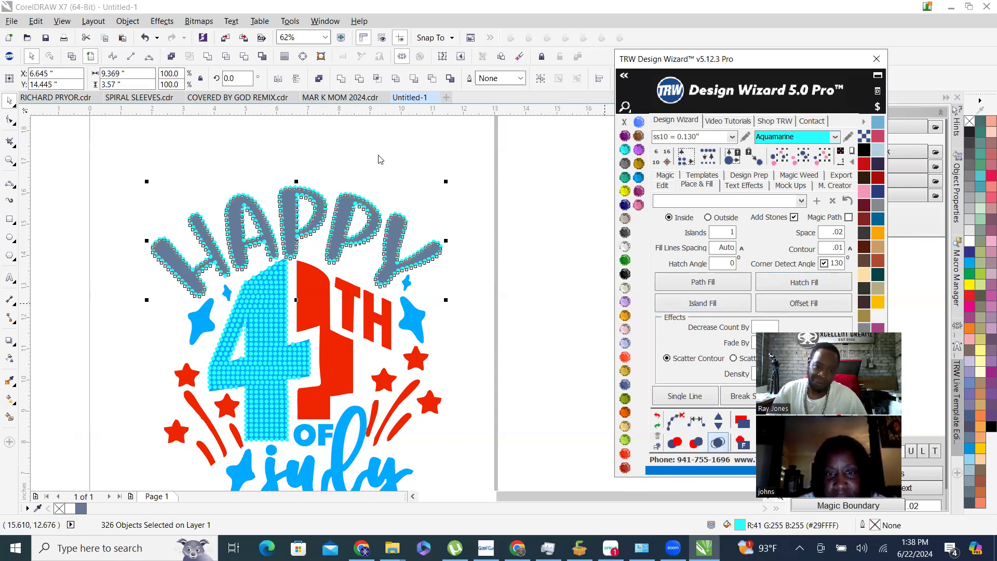
scroll(369, 198, "down", 1)
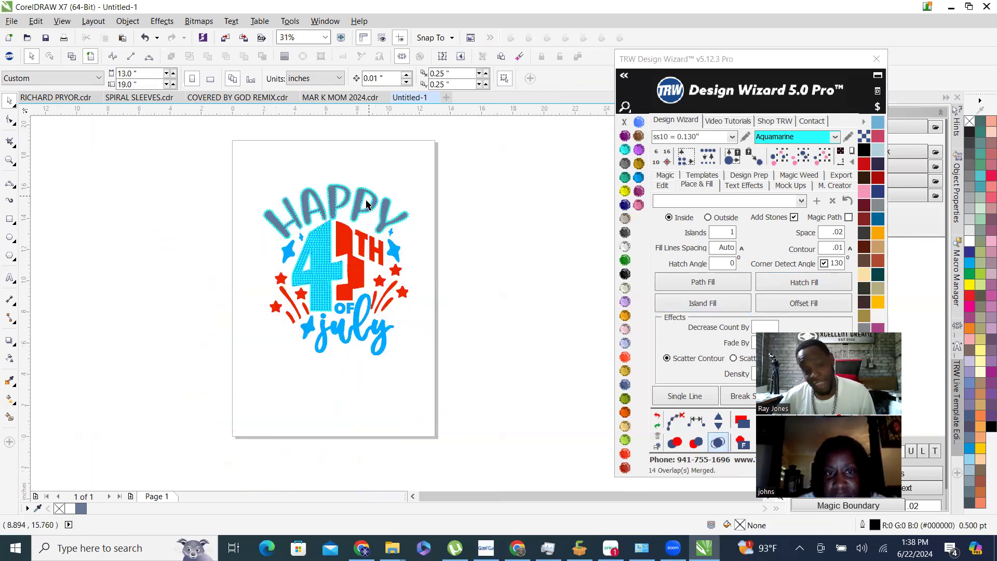
scroll(347, 248, "up", 1)
scroll(318, 145, "up", 4)
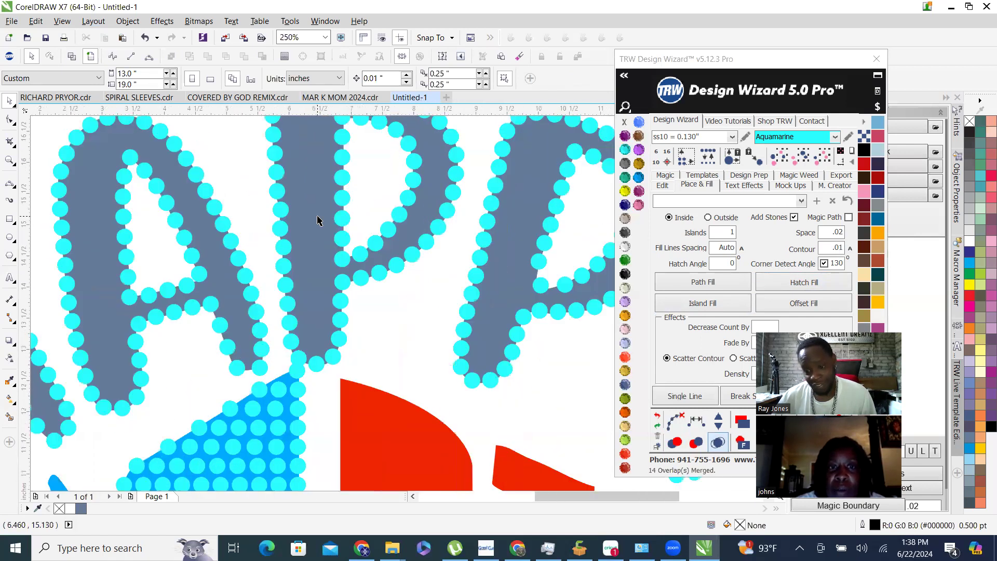
scroll(318, 220, "down", 4)
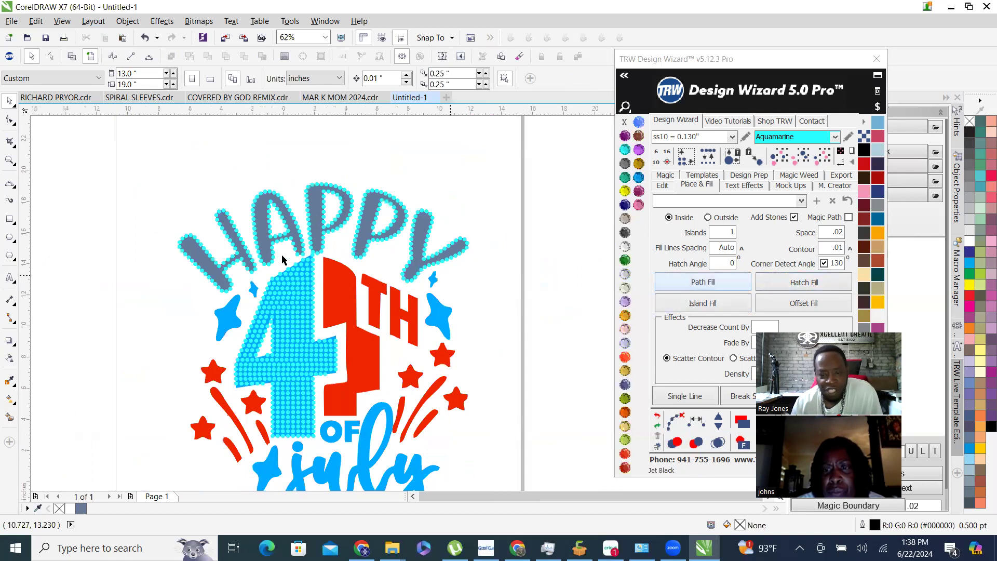
scroll(260, 260, "down", 2)
scroll(419, 257, "up", 3)
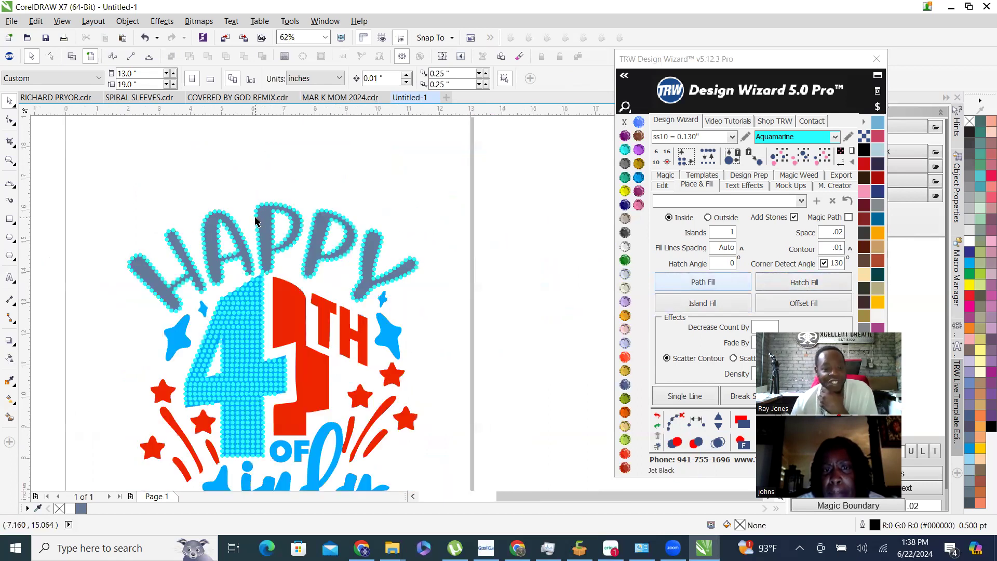
scroll(262, 223, "up", 3)
Place a copy of the slate-coloured HAPPY lettering beside the page, to the right of the design.
left_click(261, 234)
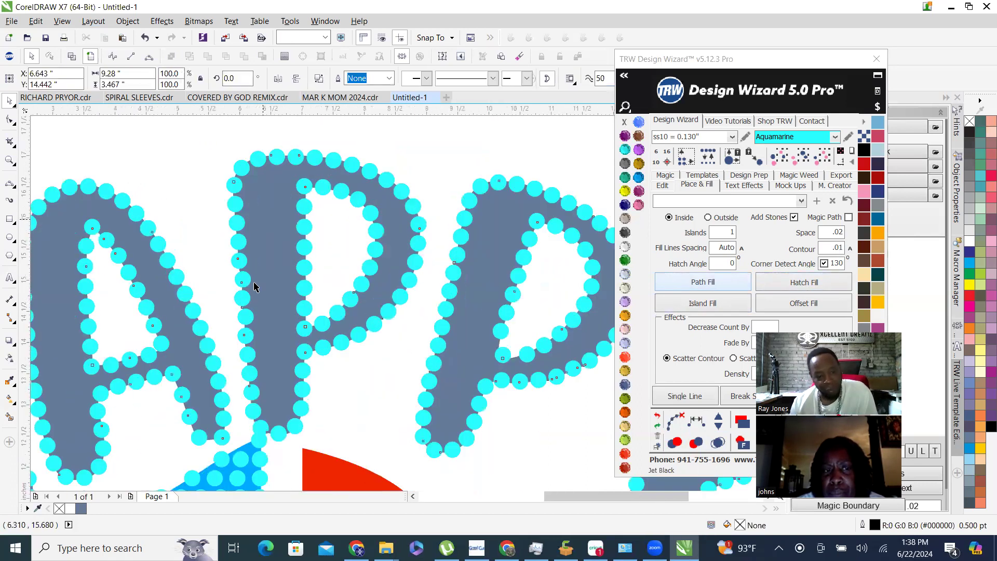
scroll(216, 318, "down", 3)
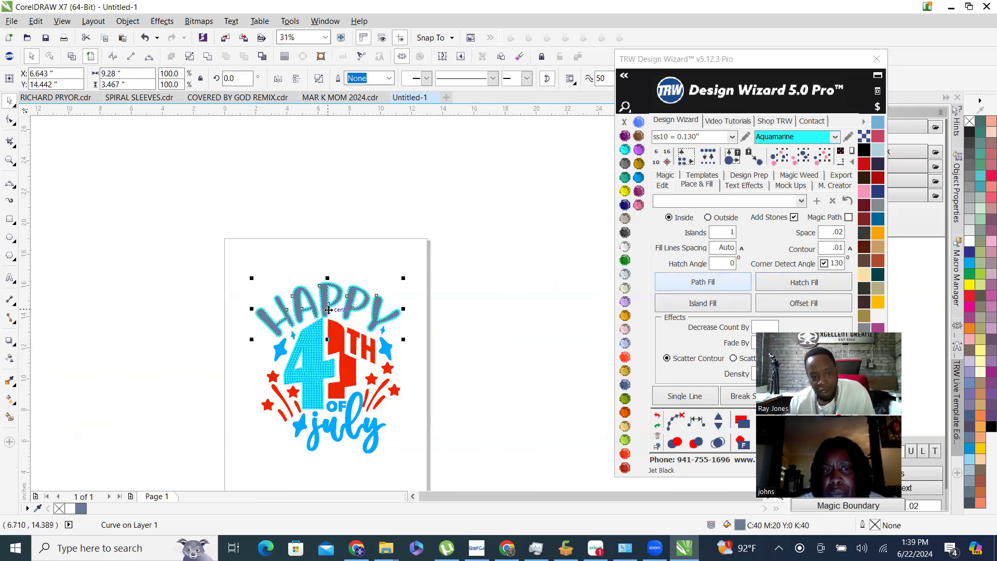
left_click_drag(337, 308, 543, 292)
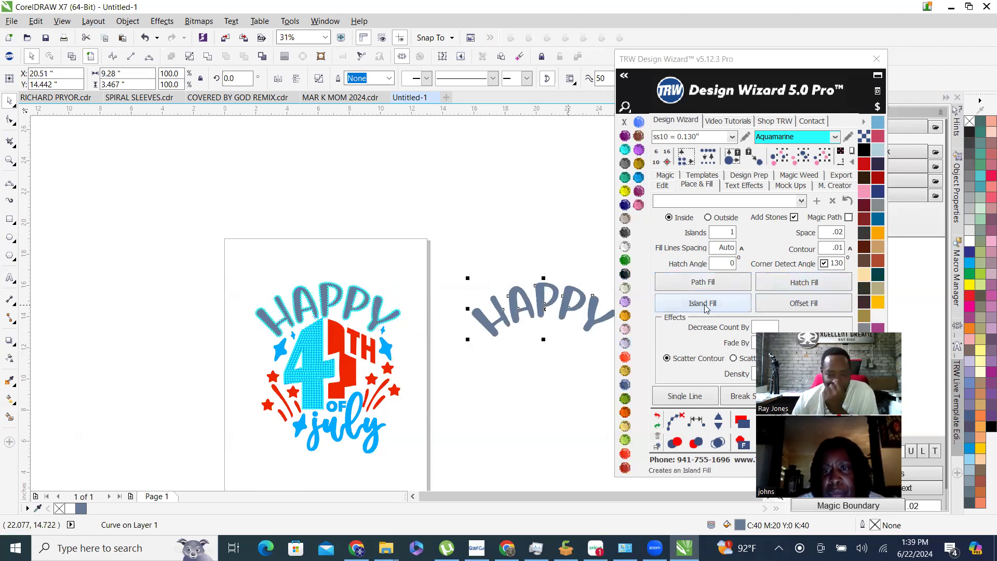
scroll(449, 292, "down", 2)
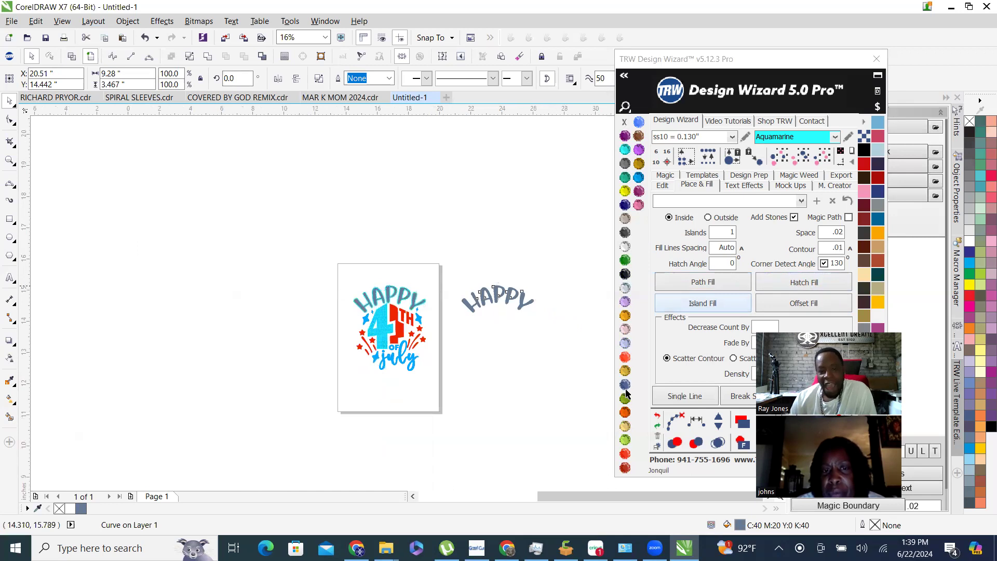
scroll(550, 289, "up", 4)
left_click(513, 211)
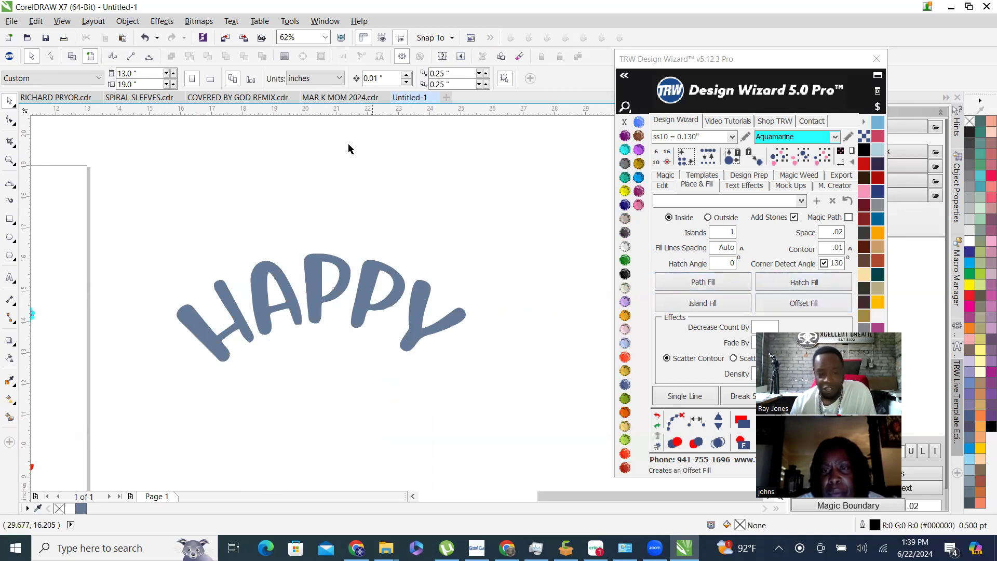
Stack two more copies of the slate-coloured HAPPY above the copy beside the page.
left_click(414, 283)
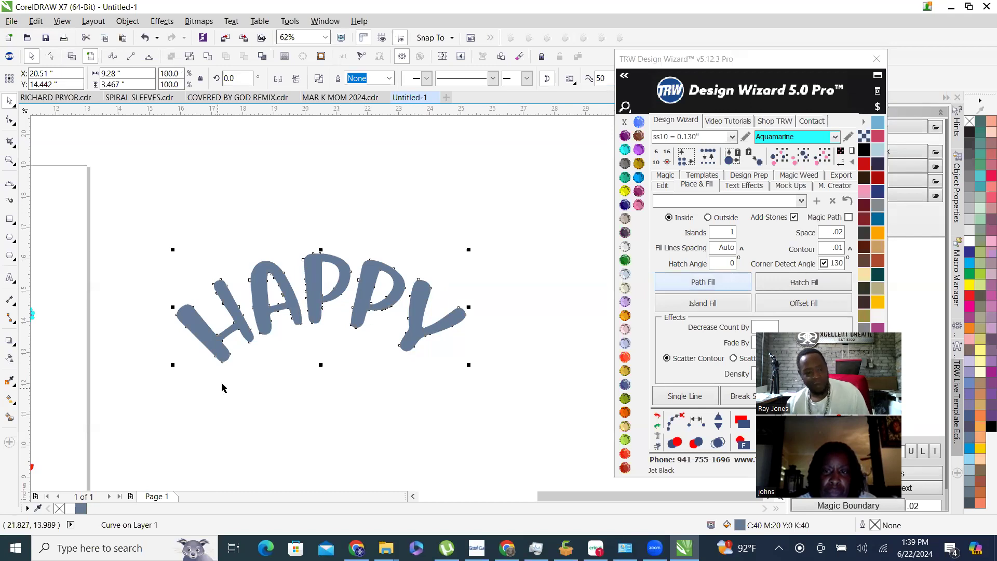
scroll(222, 388, "down", 1)
left_click_drag(268, 339, 250, 224)
scroll(251, 224, "up", 1)
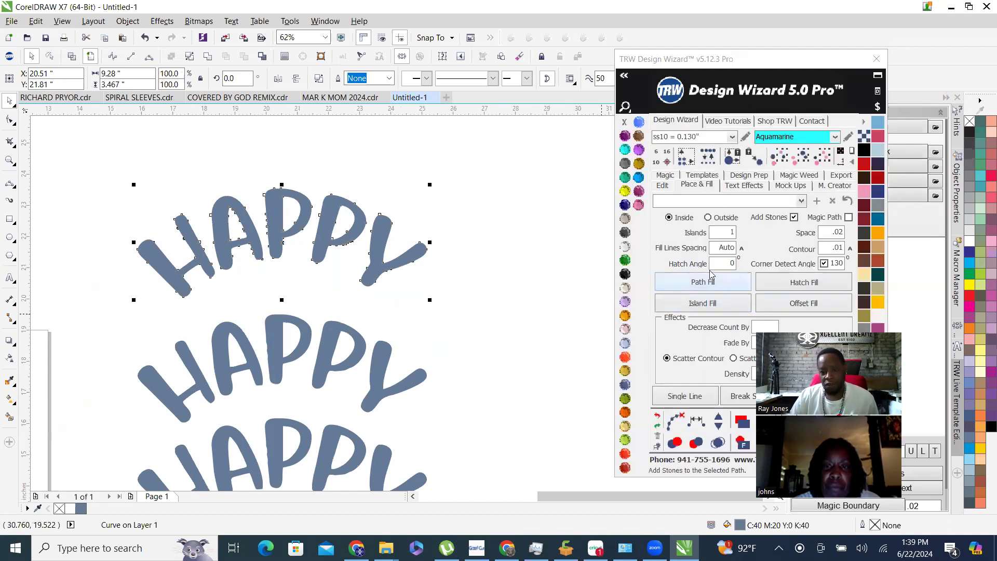
Path-fill the topmost HAPPY copy with Aquamarine ss10 stones, clear its slate-coloured path and merge the overlapping stones.
left_click(702, 285)
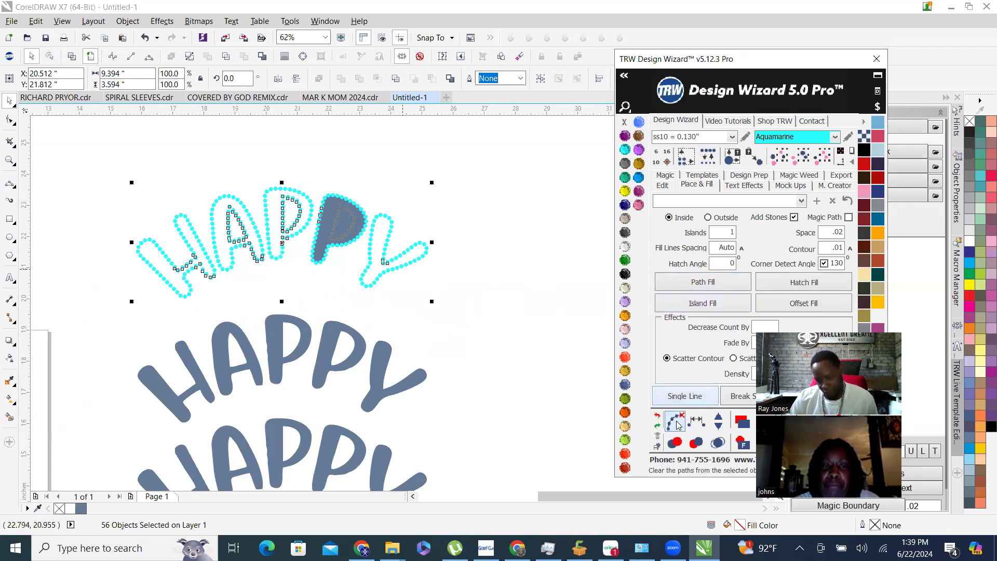
left_click(718, 443)
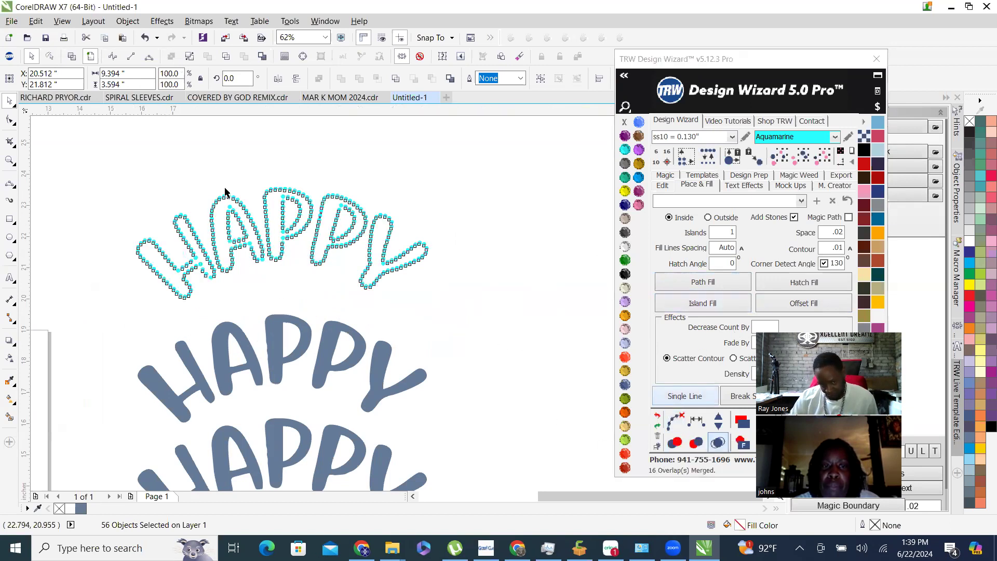
left_click(382, 373)
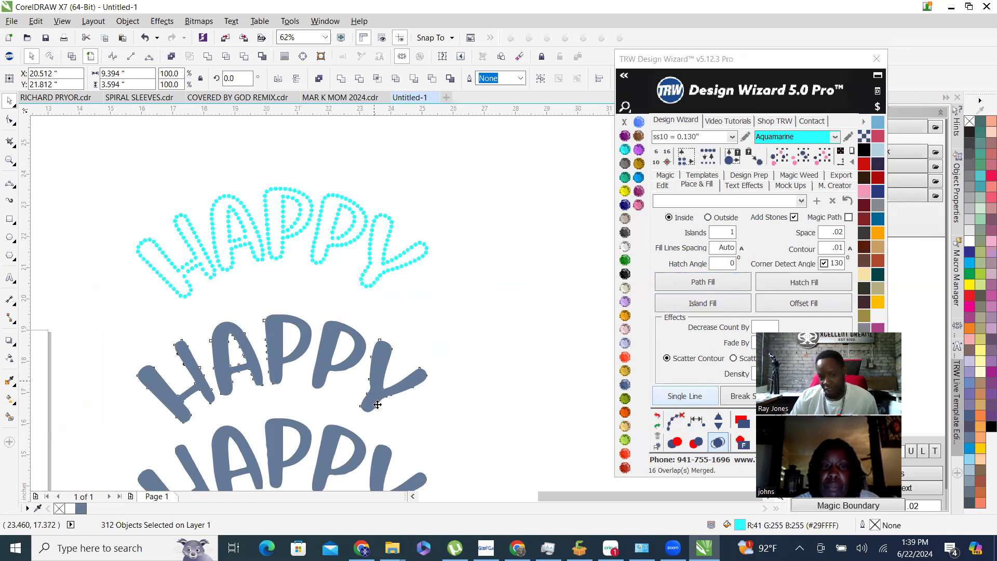
left_click(259, 168)
left_click_drag(77, 160, 470, 320)
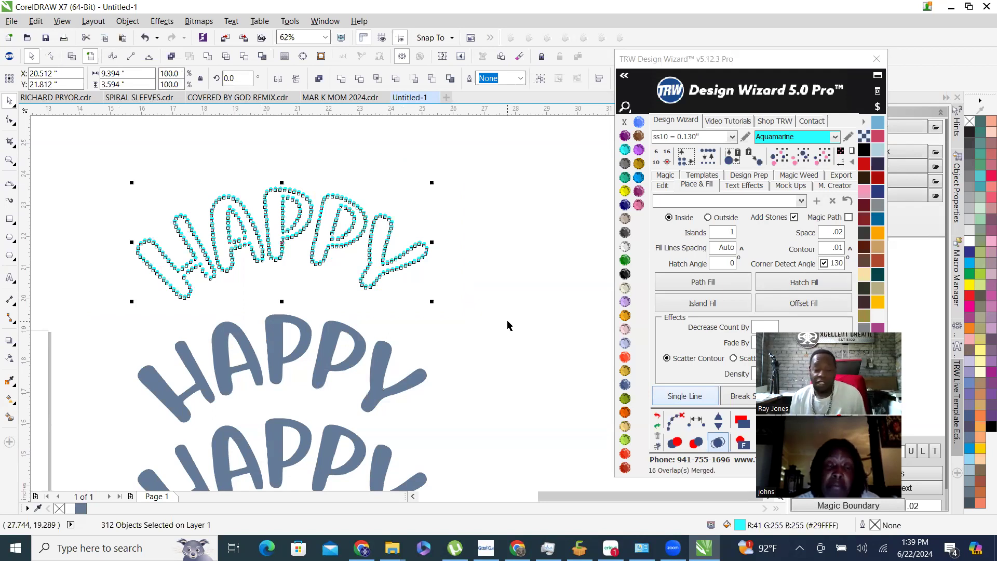
left_click(565, 275)
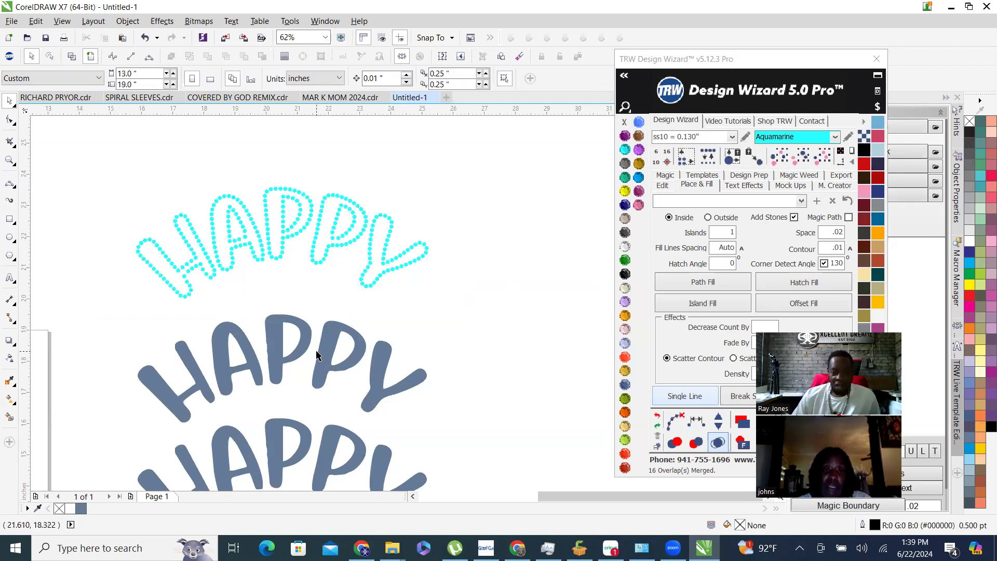
Island-fill the middle HAPPY copy with one island of Aquamarine ss10 stones, merge the overlapping stones and inspect the outline up close.
scroll(289, 335, "up", 1)
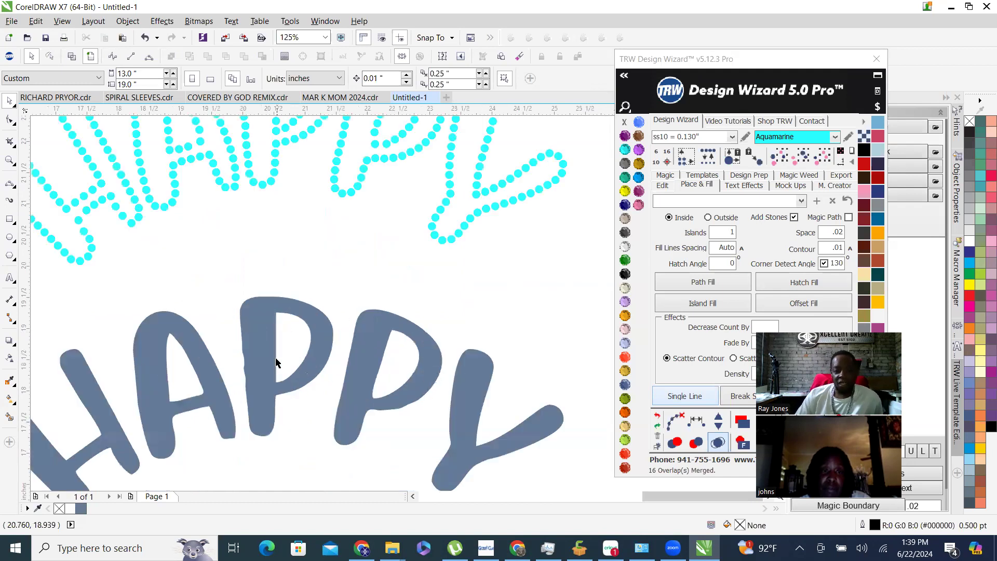
scroll(396, 283, "down", 2)
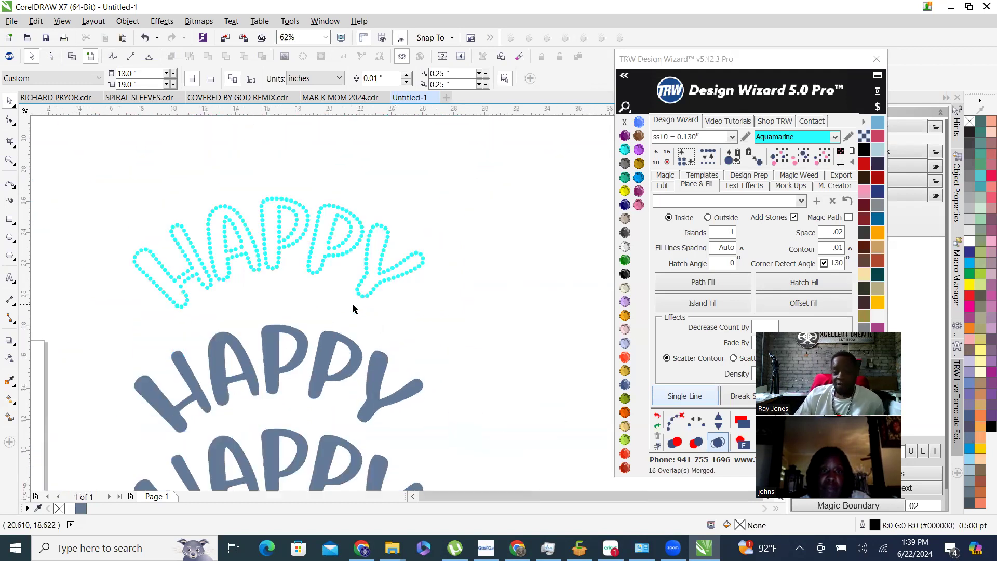
scroll(306, 379, "up", 2)
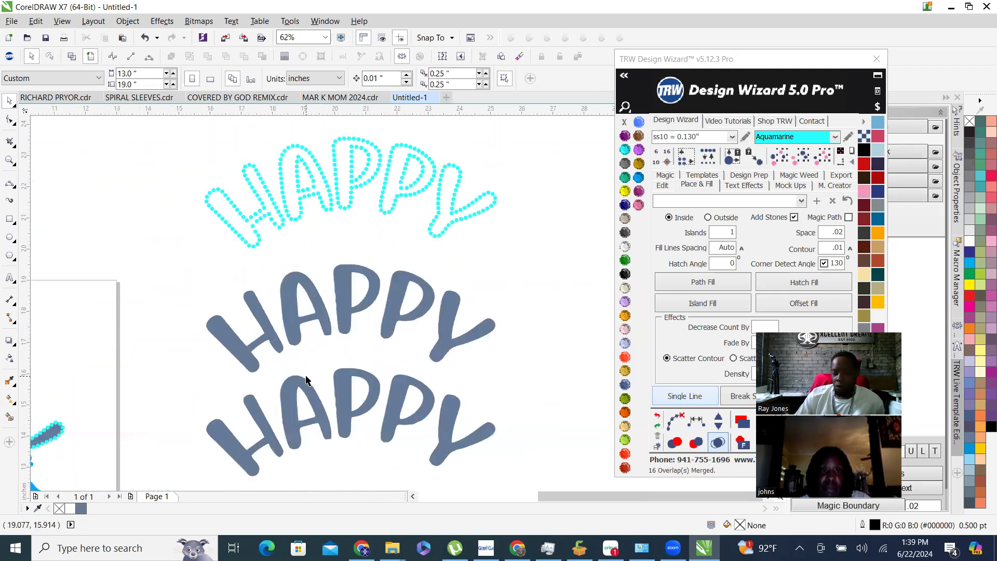
left_click(349, 309)
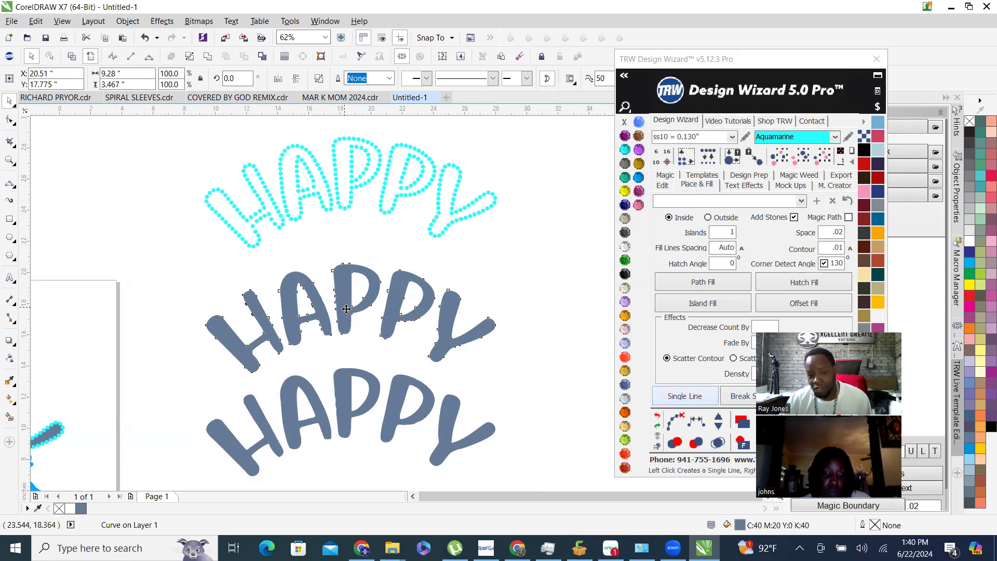
scroll(410, 304, "down", 1)
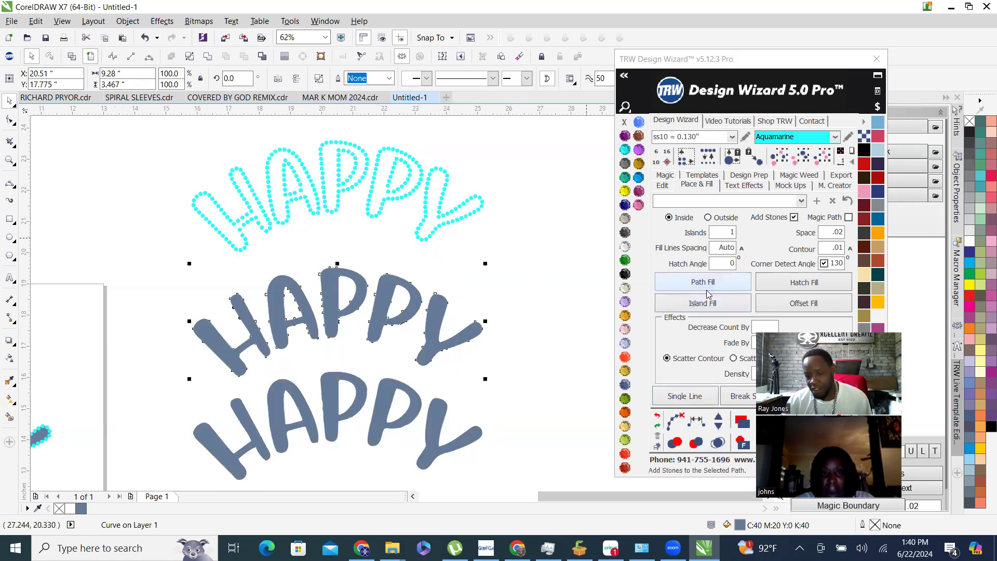
left_click(707, 310)
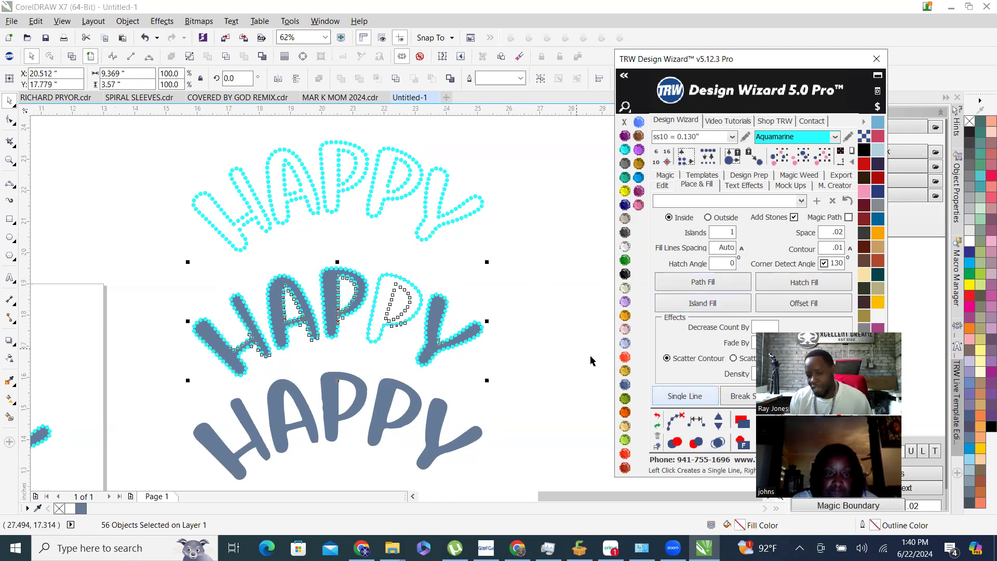
left_click(718, 443)
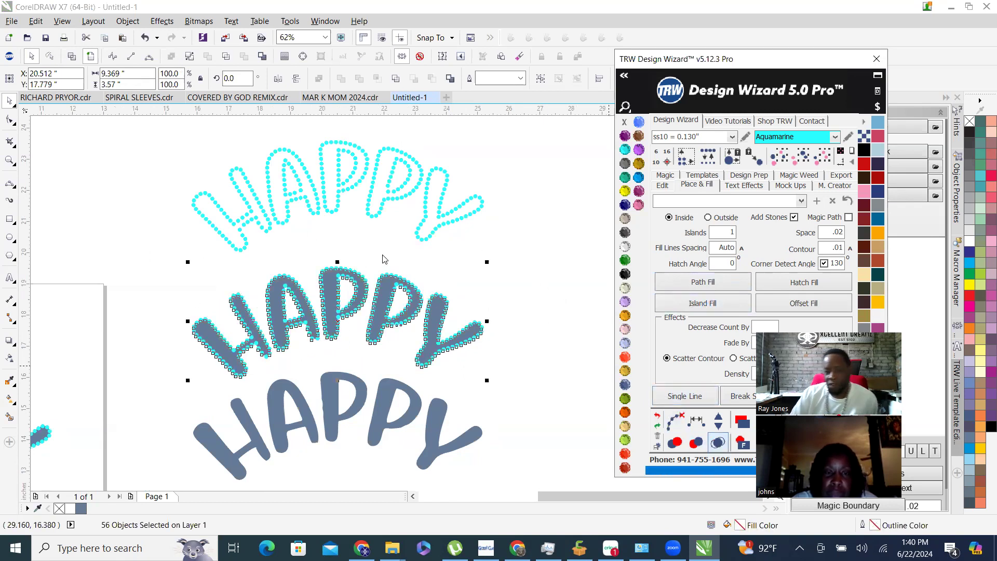
scroll(383, 300, "up", 1)
scroll(391, 260, "up", 3)
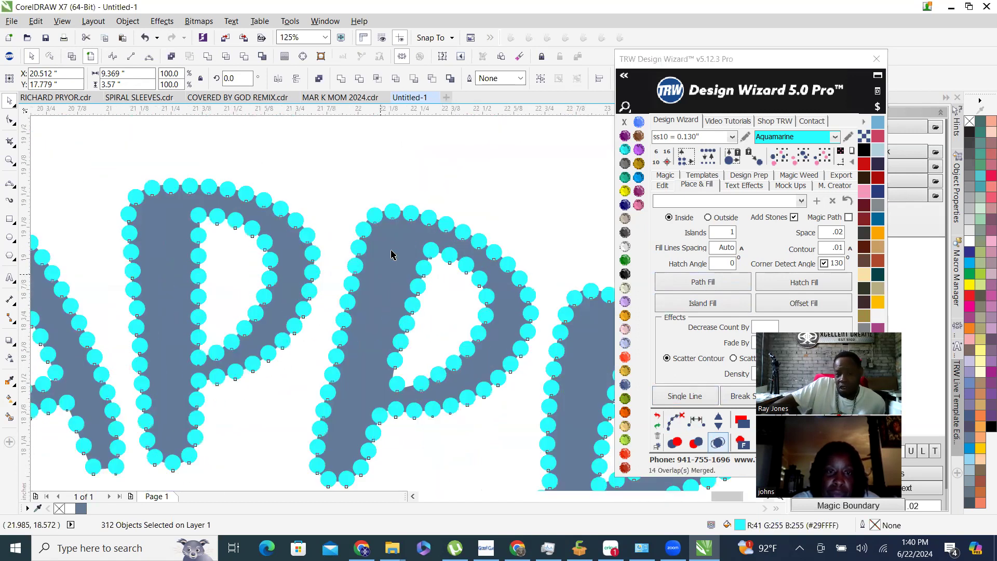
scroll(391, 252, "down", 2)
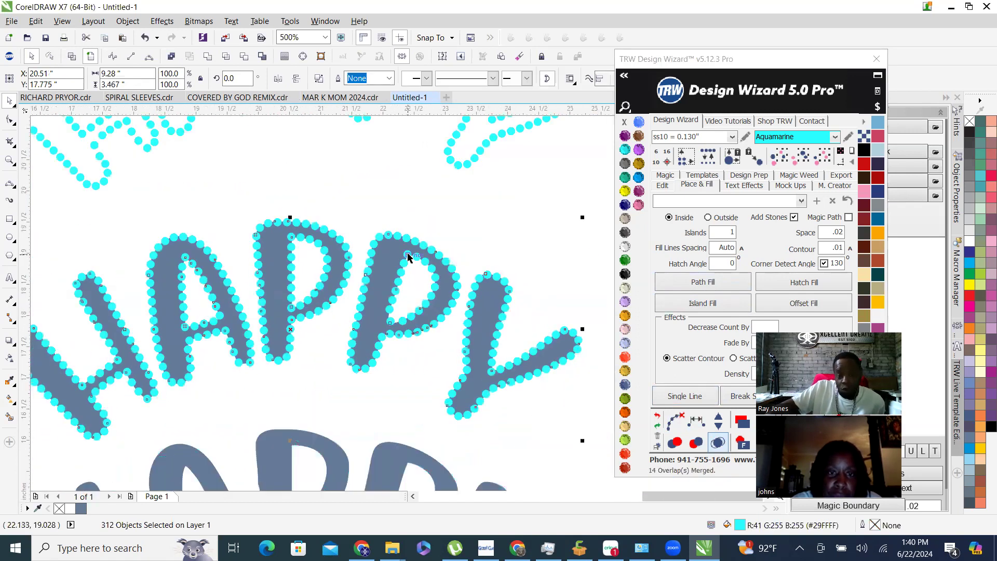
left_click(408, 255)
scroll(416, 271, "down", 1)
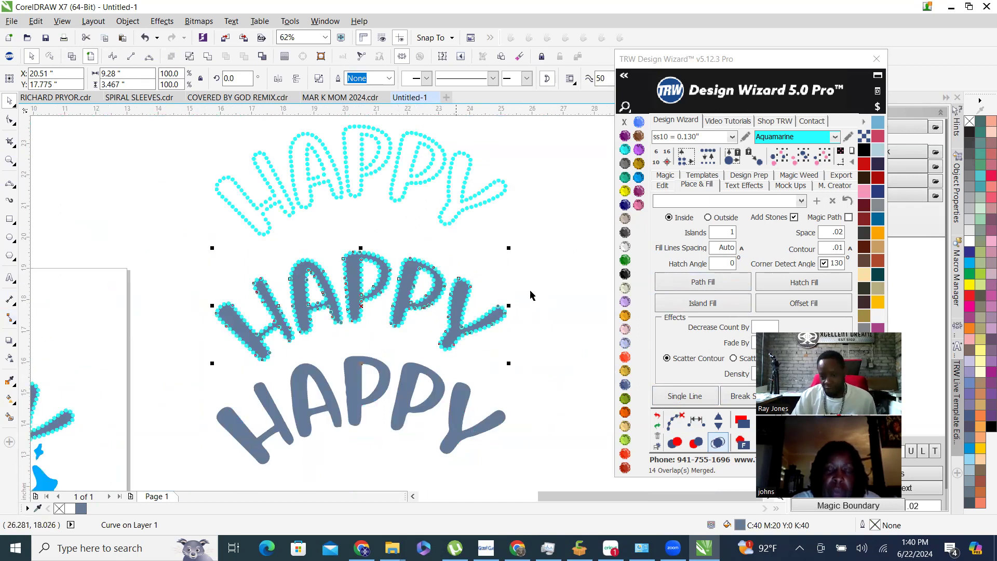
left_click(461, 375)
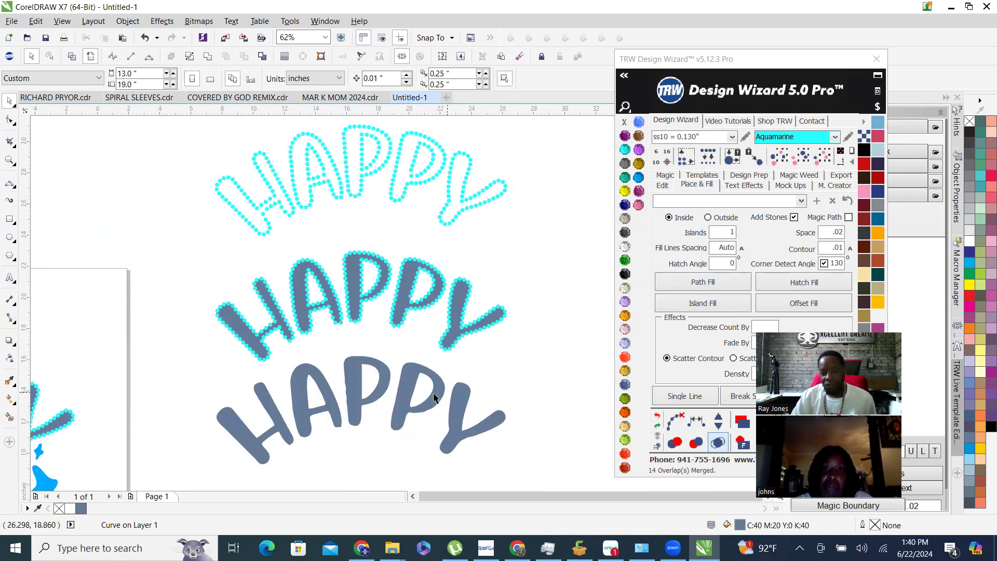
Move the lowest slate-coloured HAPPY farther below the island-filled one and place another copy directly beneath it.
scroll(442, 400, "down", 1)
scroll(460, 403, "up", 1)
left_click_drag(452, 356, 466, 390)
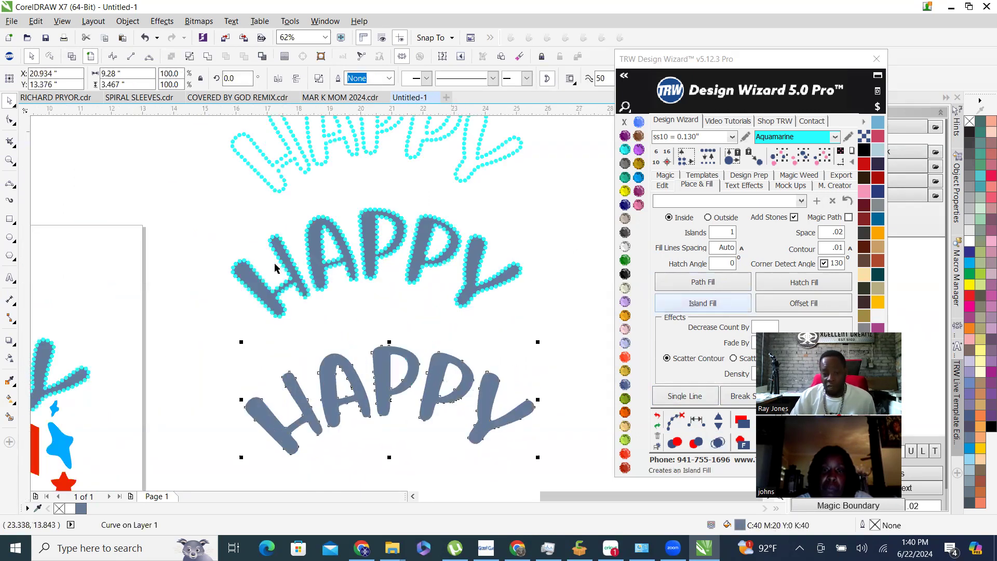
scroll(260, 284, "down", 1)
scroll(255, 378, "up", 1)
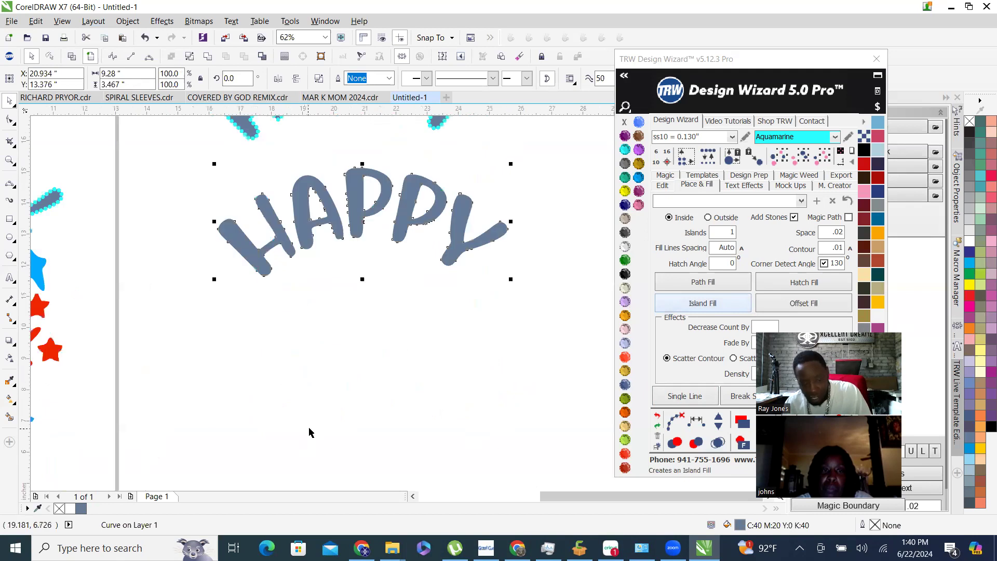
left_click_drag(310, 213, 308, 341)
right_click(308, 341)
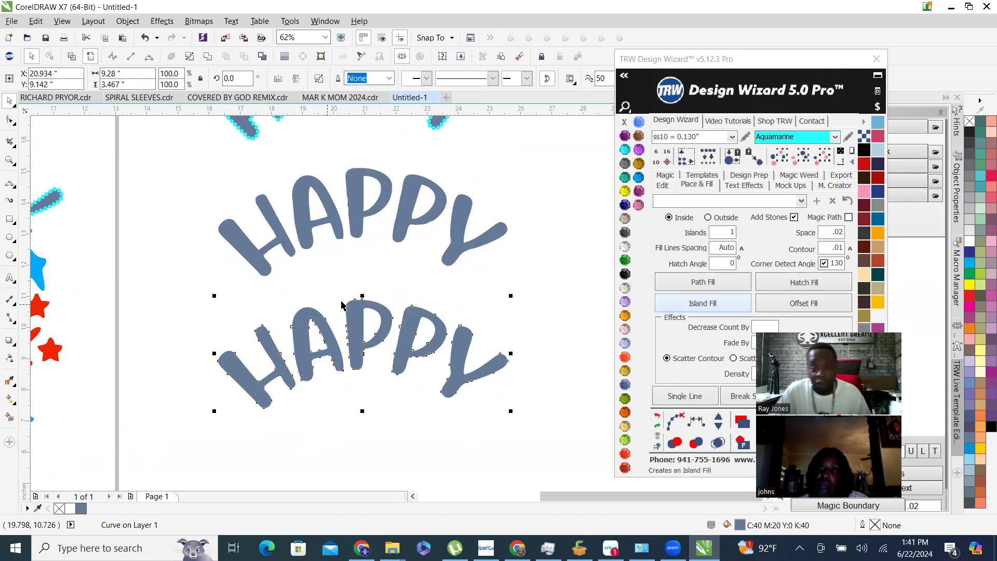
Offset-fill the bottom HAPPY copy with Aquamarine ss10 stones, merge the overlapping stones and check the outline up close.
left_click(818, 310)
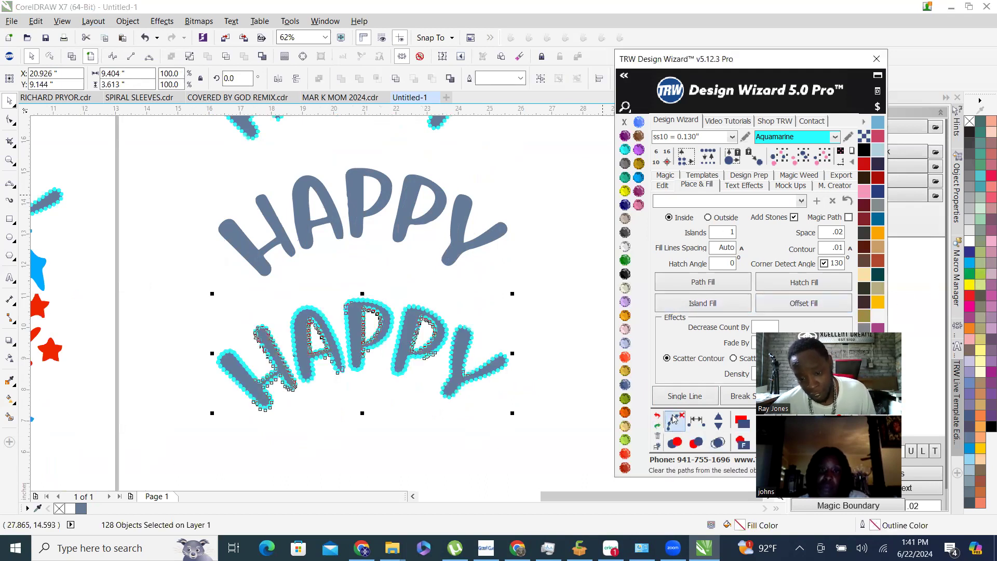
left_click(718, 444)
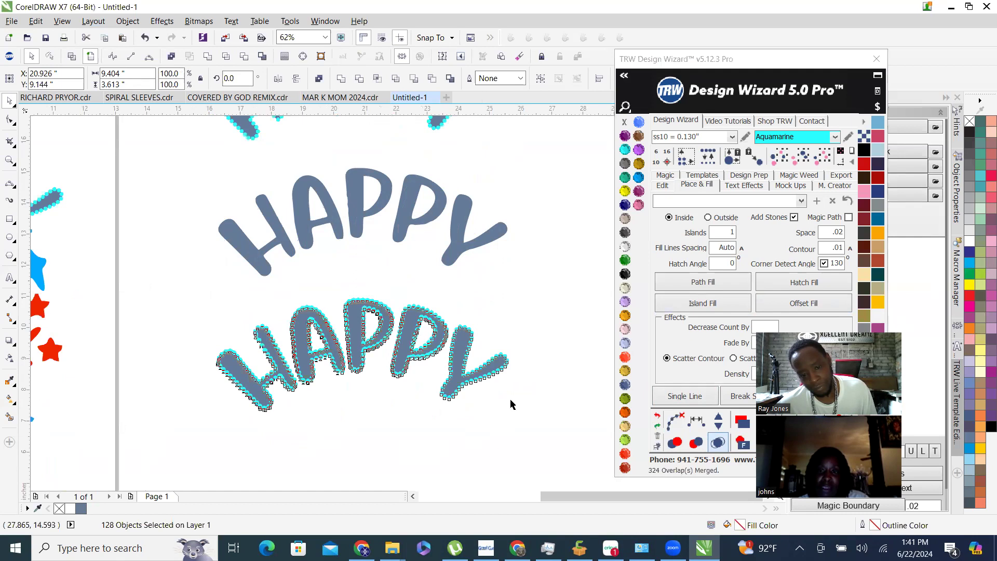
scroll(296, 407, "up", 3)
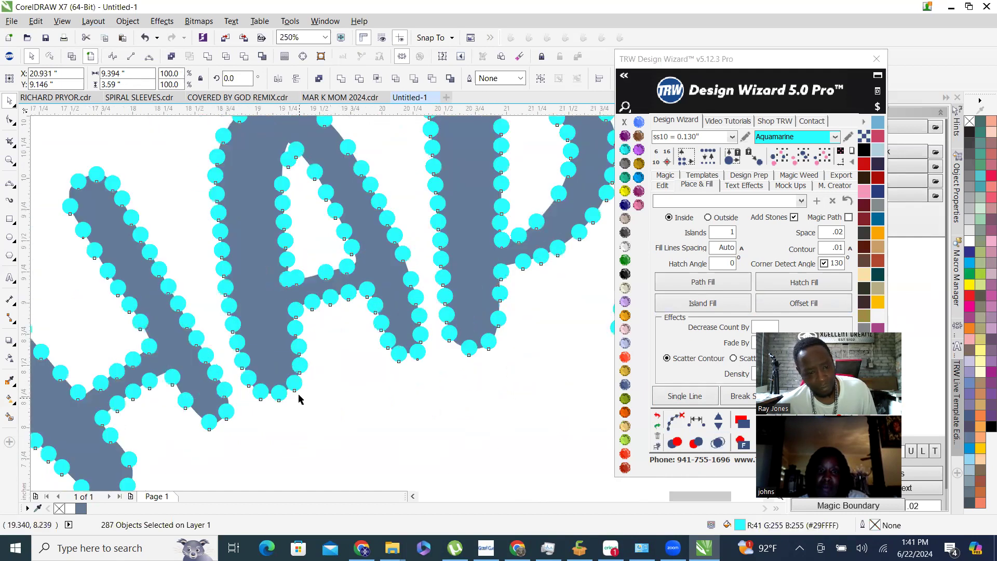
scroll(291, 363, "down", 4)
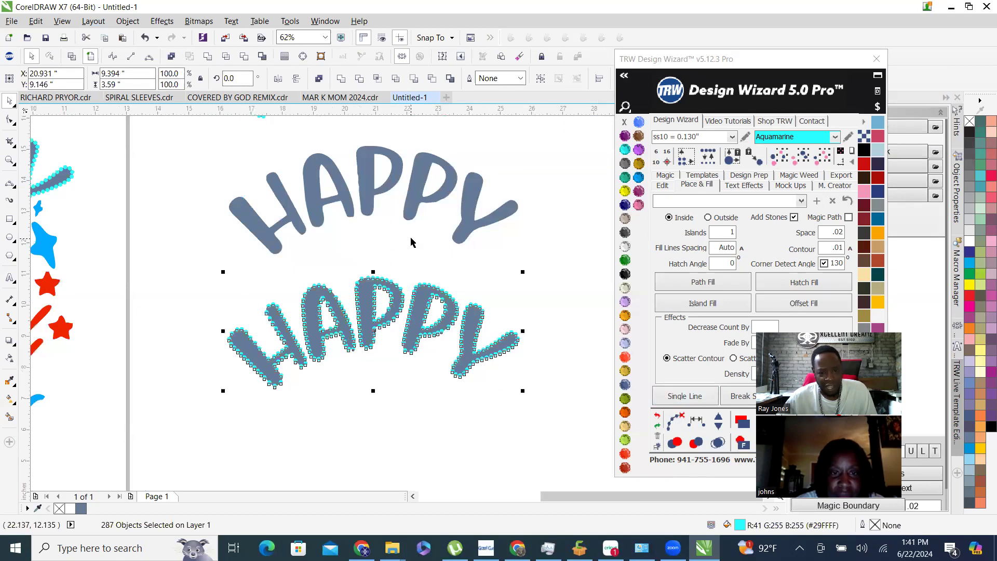
scroll(419, 239, "down", 2)
scroll(421, 283, "up", 2)
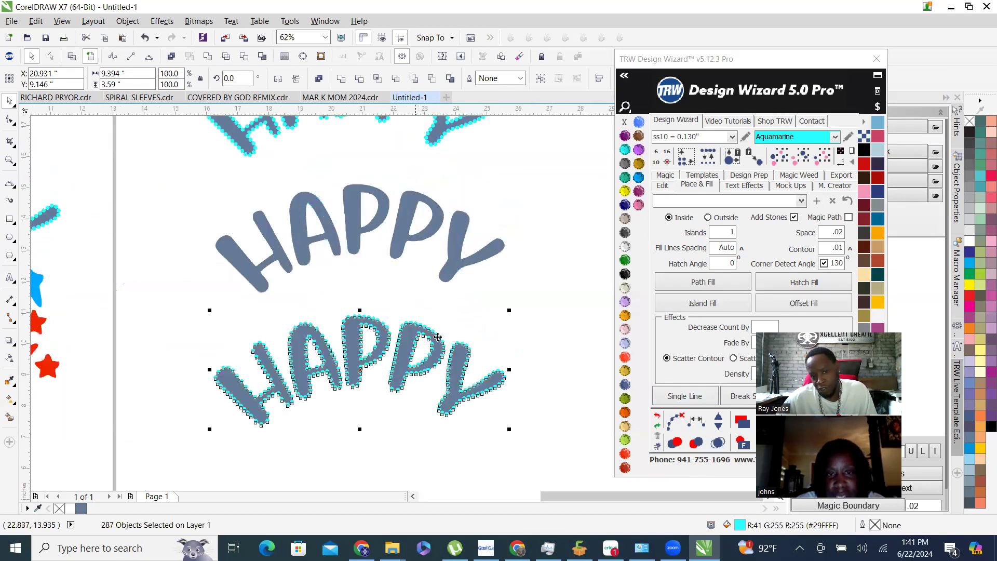
Shift the slate-coloured lettering slightly off its offset-fill stones to compare them, and undo the move.
left_click(491, 345)
left_click(391, 364)
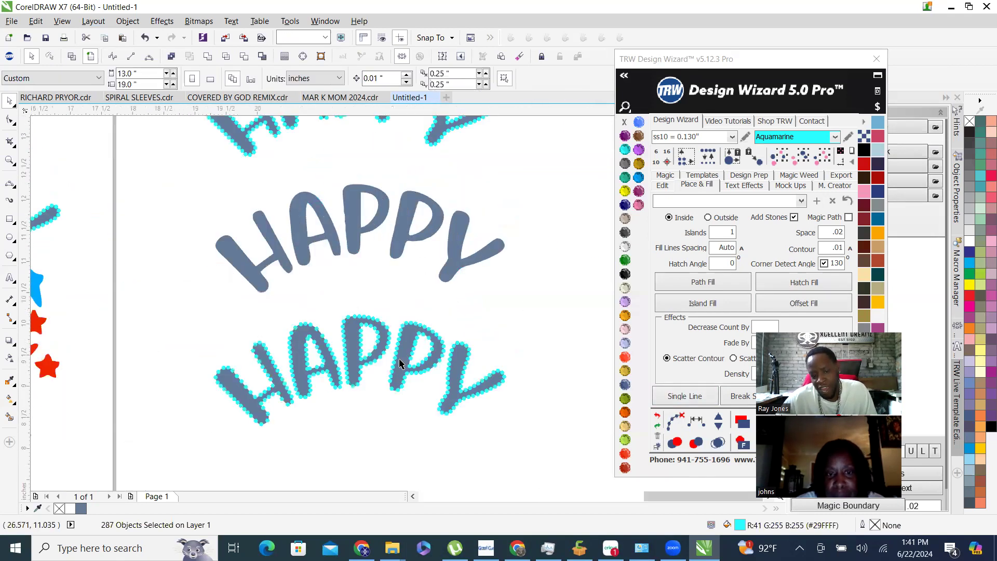
scroll(400, 363, "up", 2)
scroll(399, 352, "up", 2)
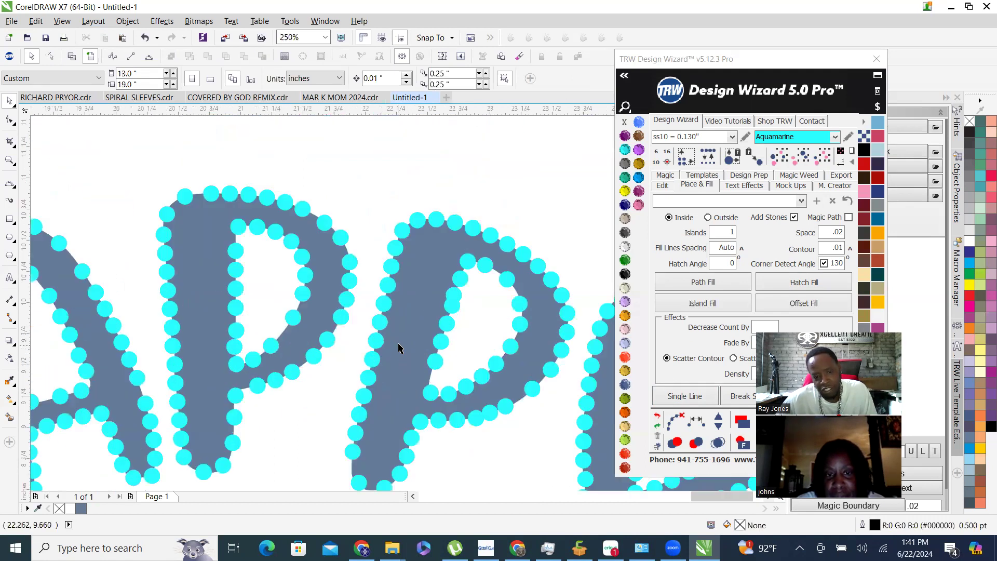
left_click_drag(403, 344, 405, 359)
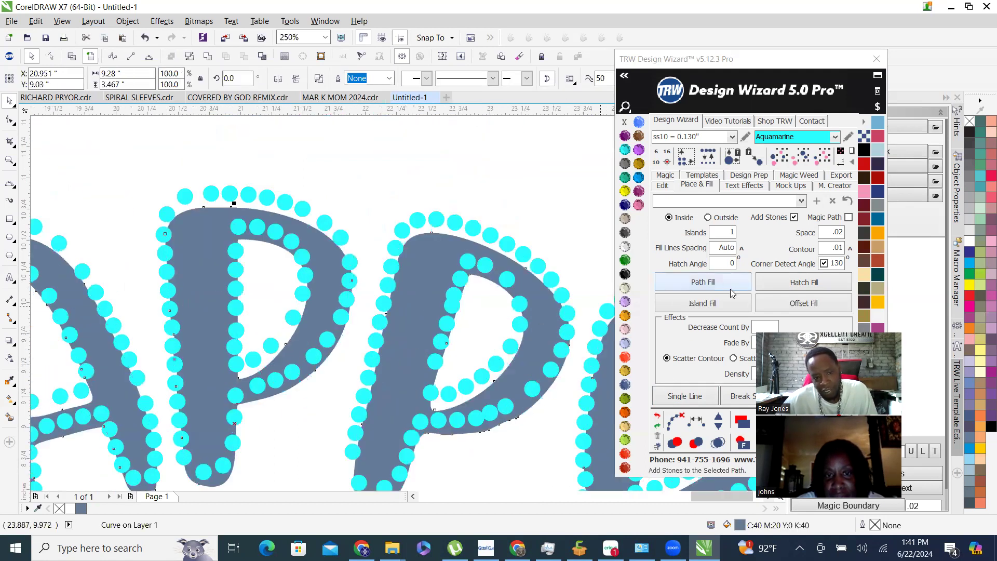
scroll(489, 338, "down", 2)
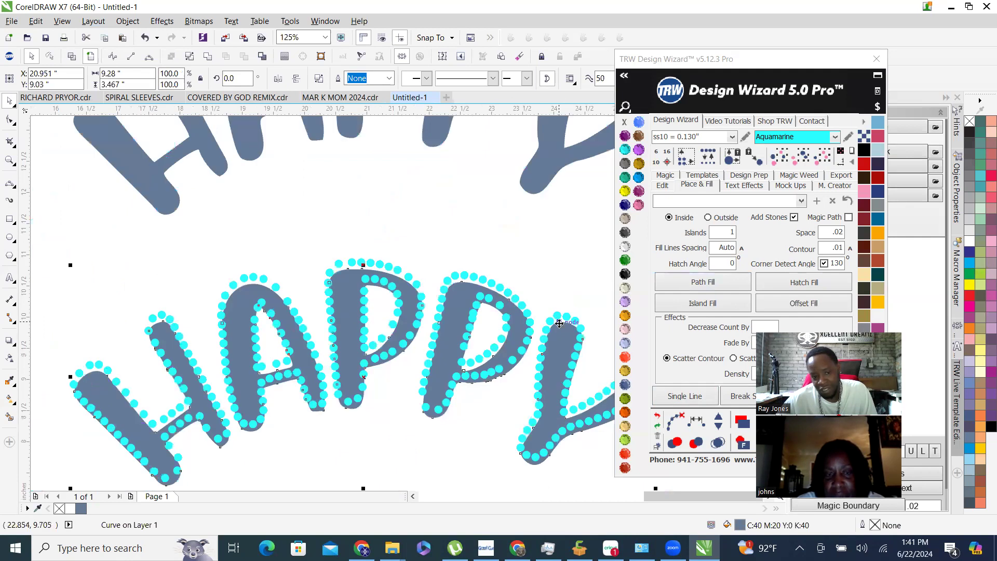
scroll(484, 338, "down", 2)
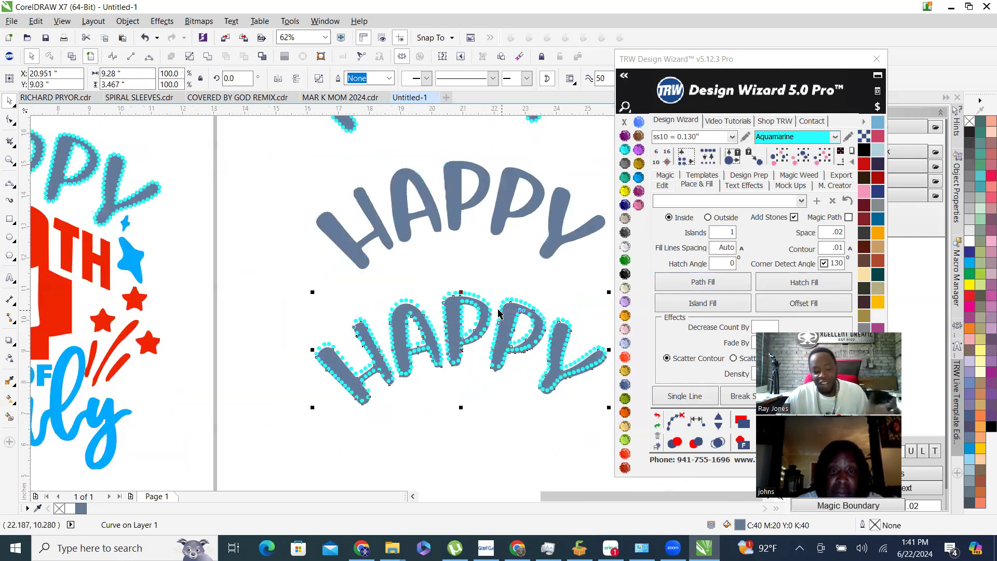
key("ctrl+z")
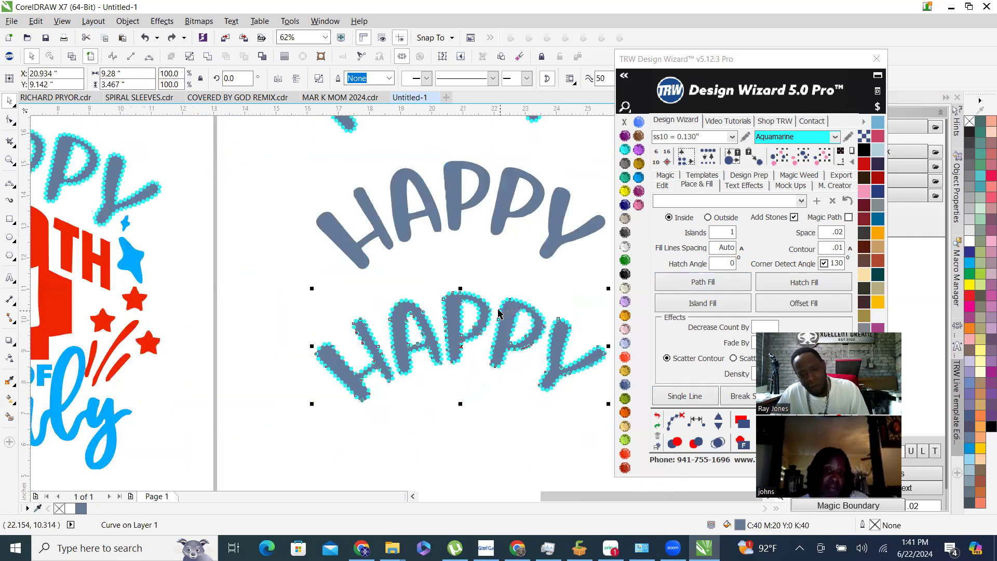
Examine the spacing of the merged offset-fill stones along the letters of the bottom HAPPY copy.
left_click(510, 275)
scroll(531, 339, "up", 4)
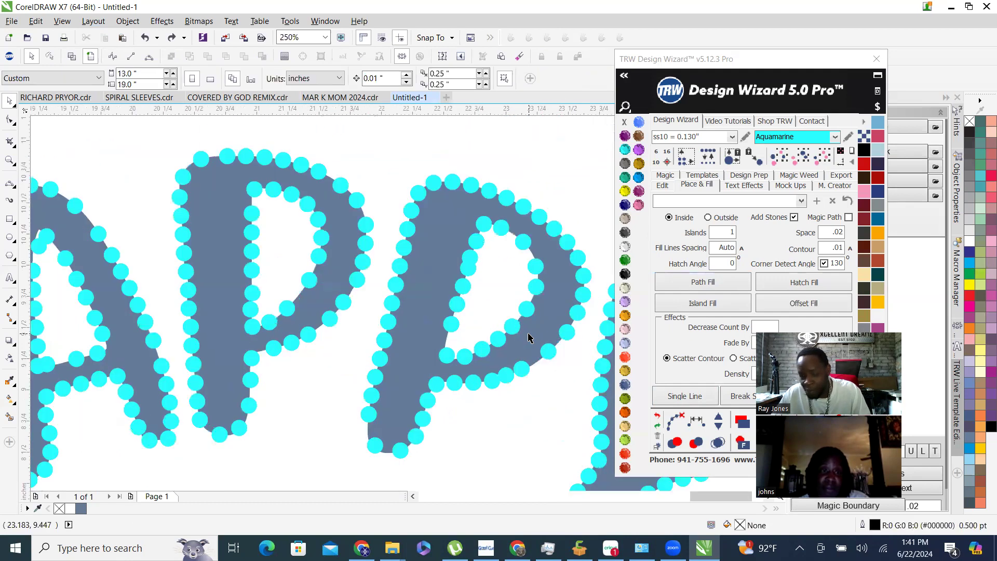
scroll(436, 375, "down", 4)
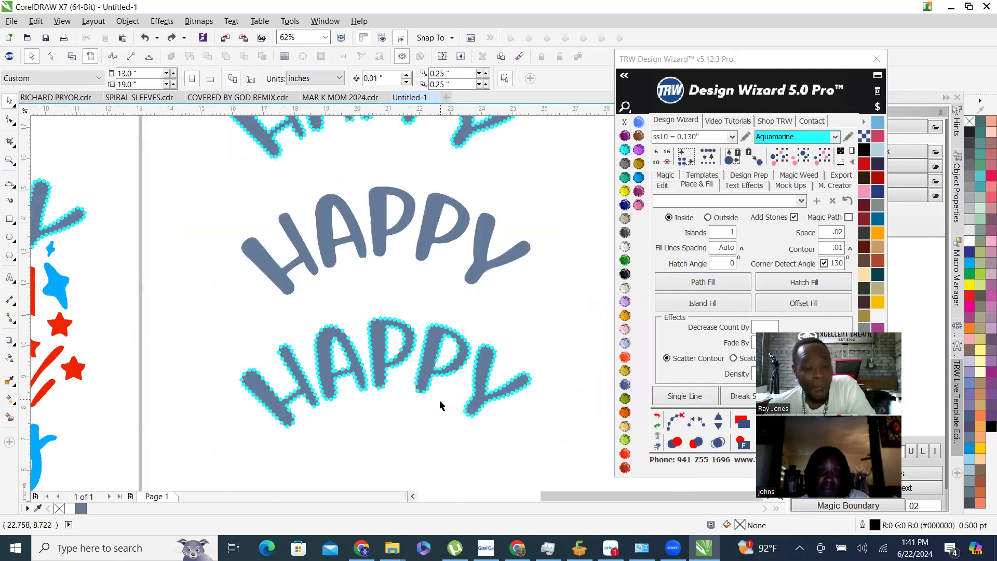
scroll(437, 412, "up", 4)
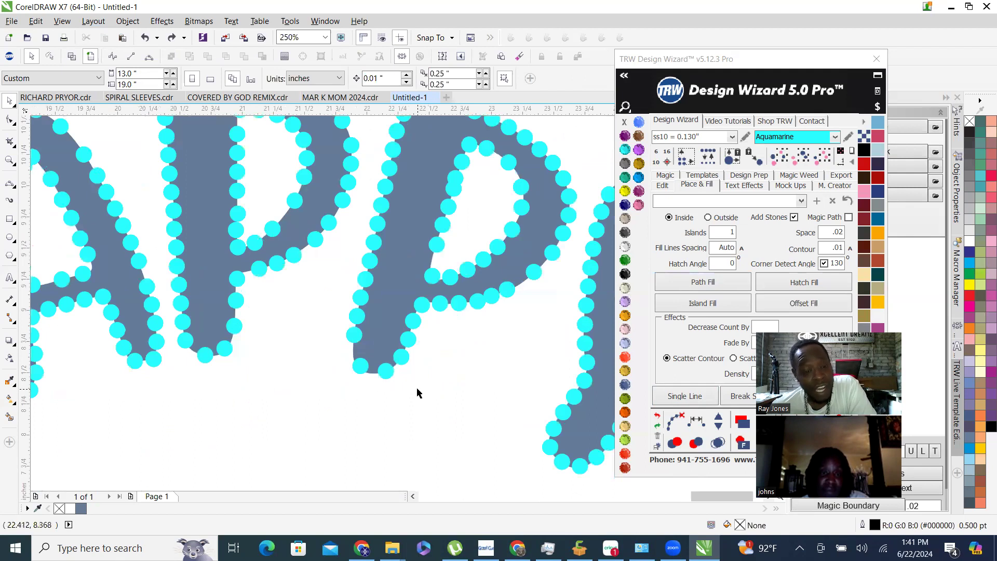
scroll(402, 396, "down", 2)
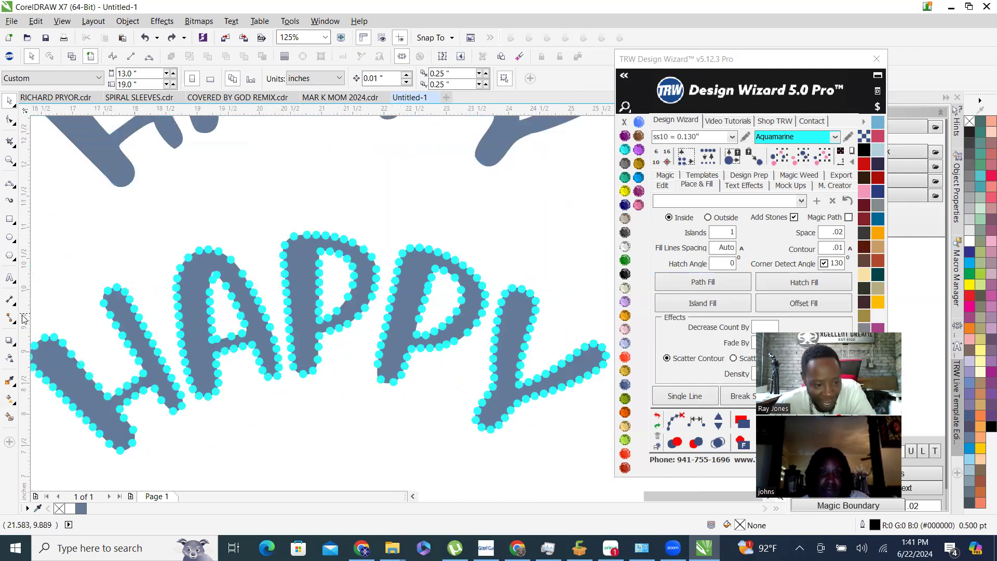
left_click(412, 296)
scroll(414, 297, "down", 2)
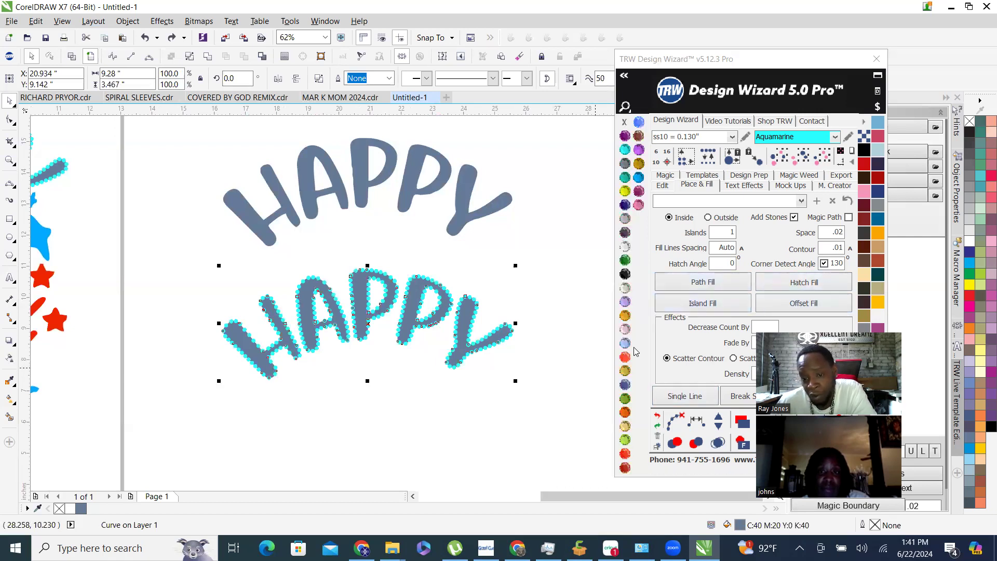
Path-fill the remaining plain slate-coloured HAPPY with Aquamarine ss10 stones, merge the overlapping stones and keep the lettering in place beneath them.
left_click(405, 174)
scroll(406, 338, "down", 2)
scroll(407, 173, "up", 2)
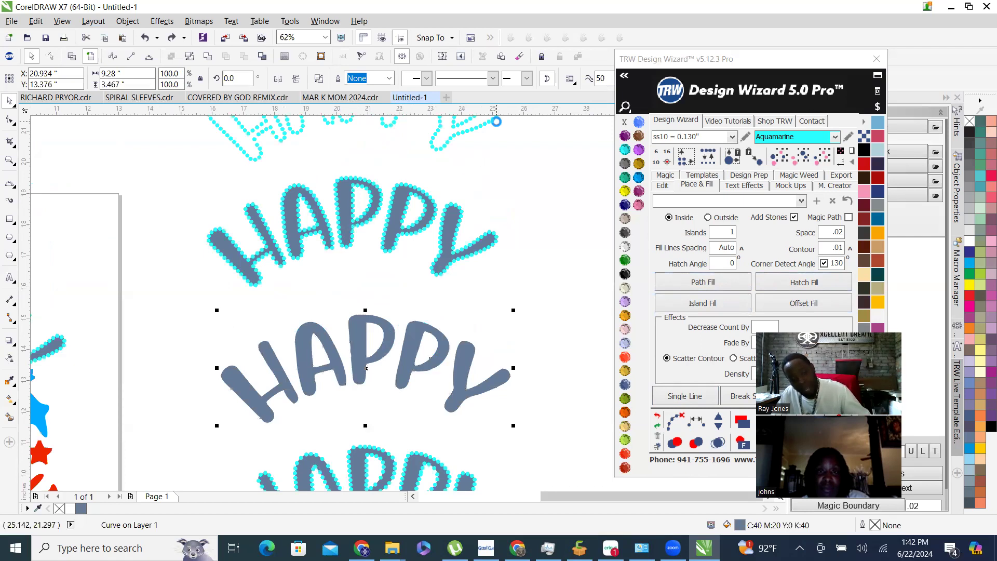
left_click(459, 375)
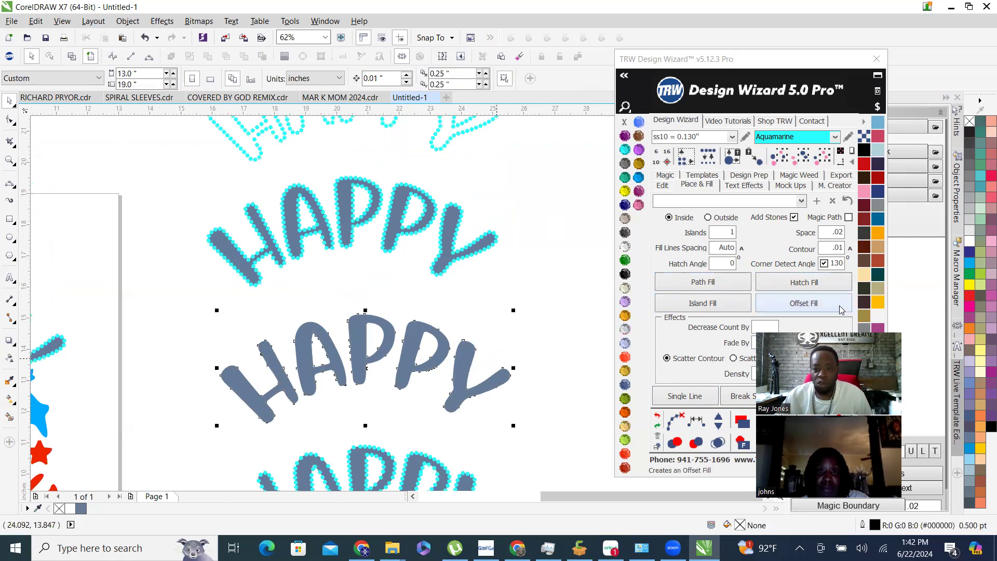
left_click(706, 285)
left_click(719, 442)
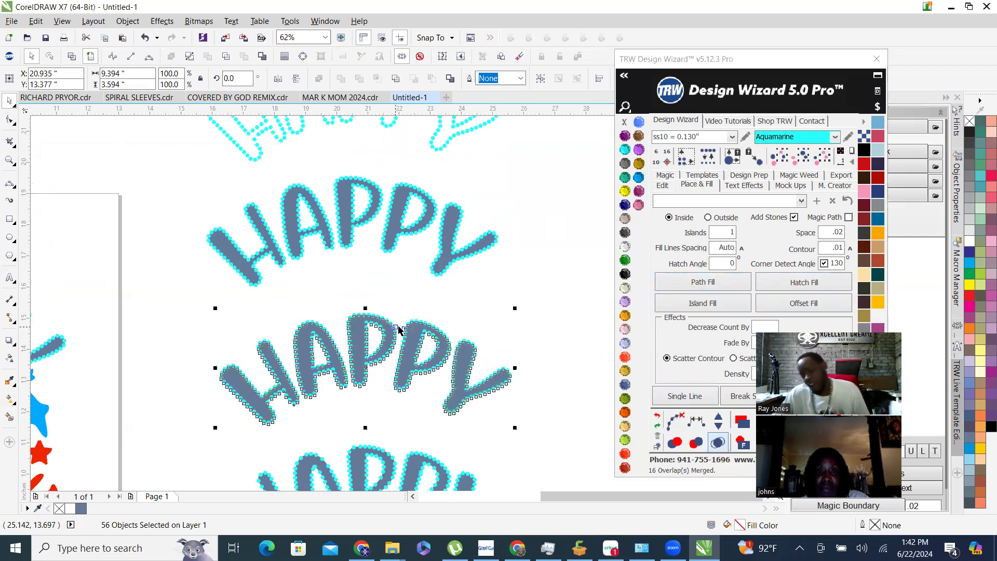
left_click_drag(460, 338, 532, 307)
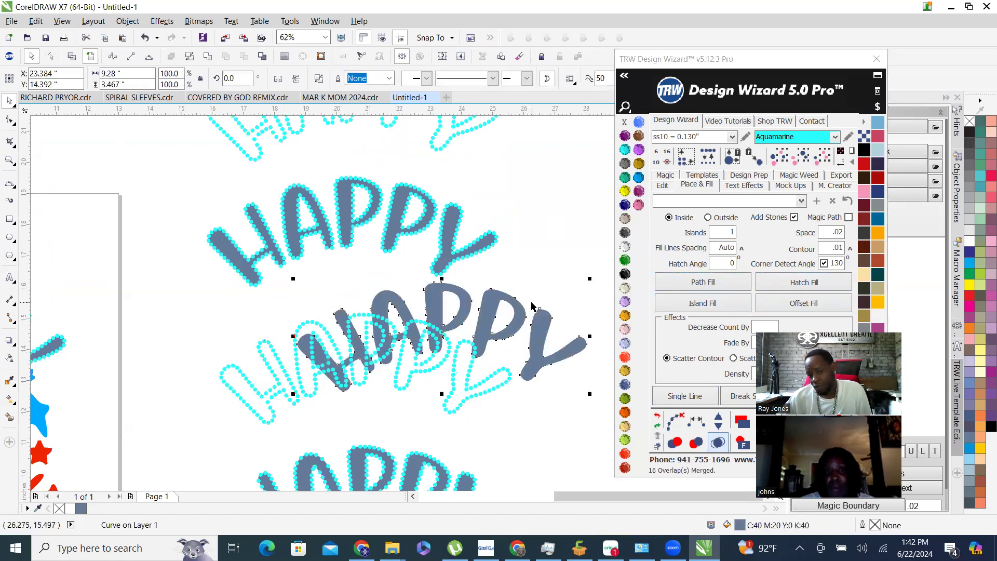
key("ctrl+z")
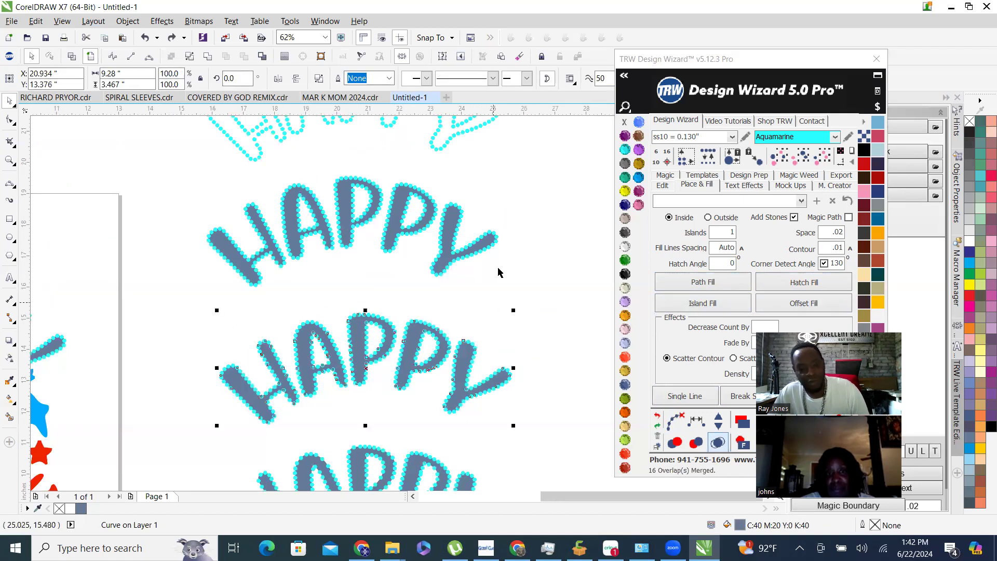
Delete all Aquamarine stones from the HAPPY copies beside the page, keeping the three slate-coloured letterings.
left_click(500, 288)
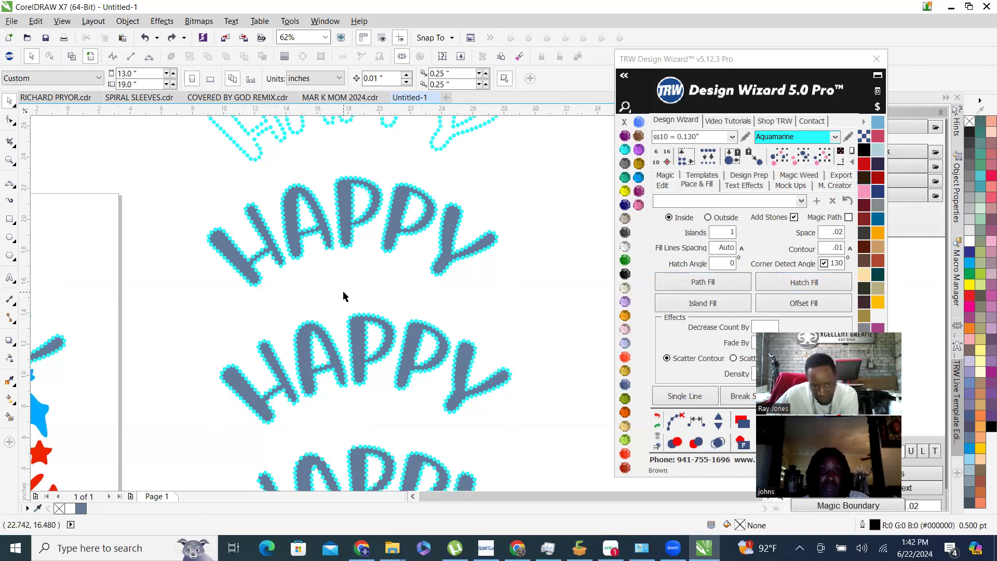
scroll(391, 267, "down", 2)
scroll(375, 179, "down", 1)
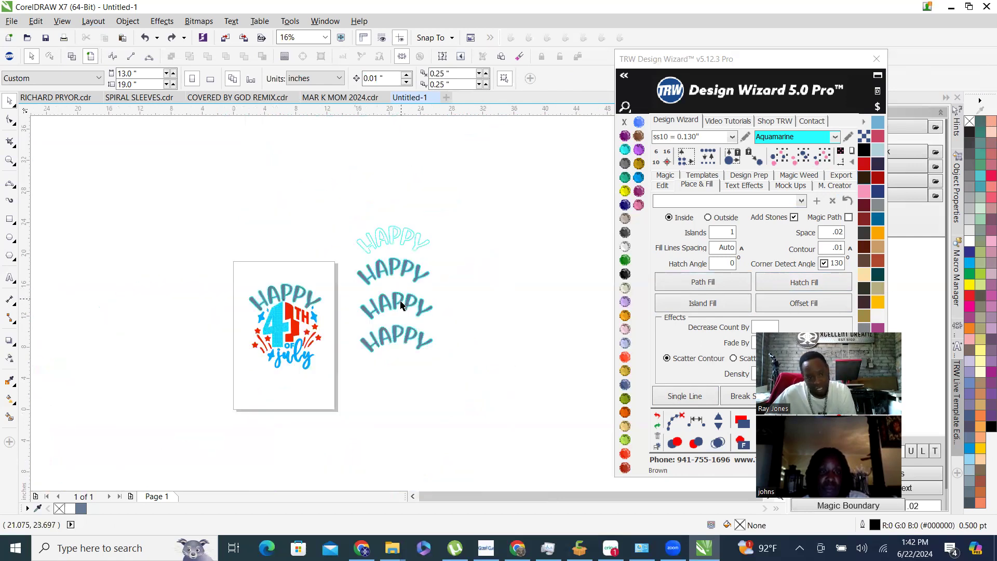
scroll(397, 296, "up", 1)
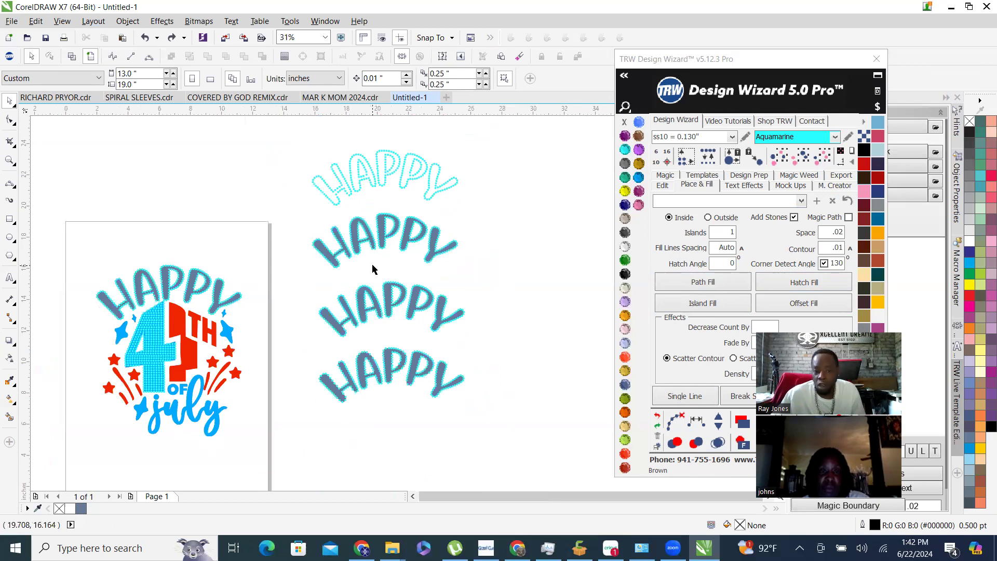
left_click_drag(372, 139, 522, 429)
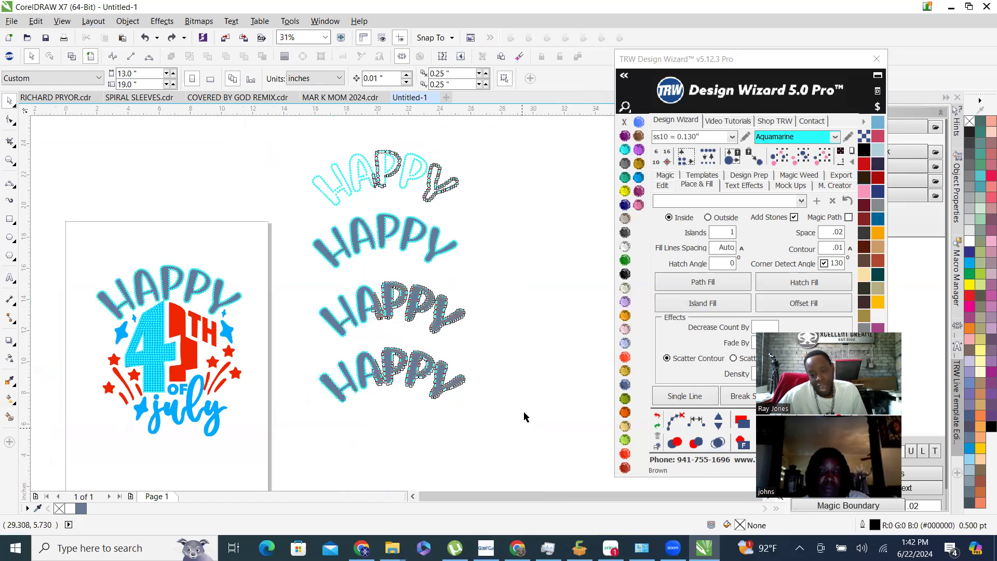
key("Delete")
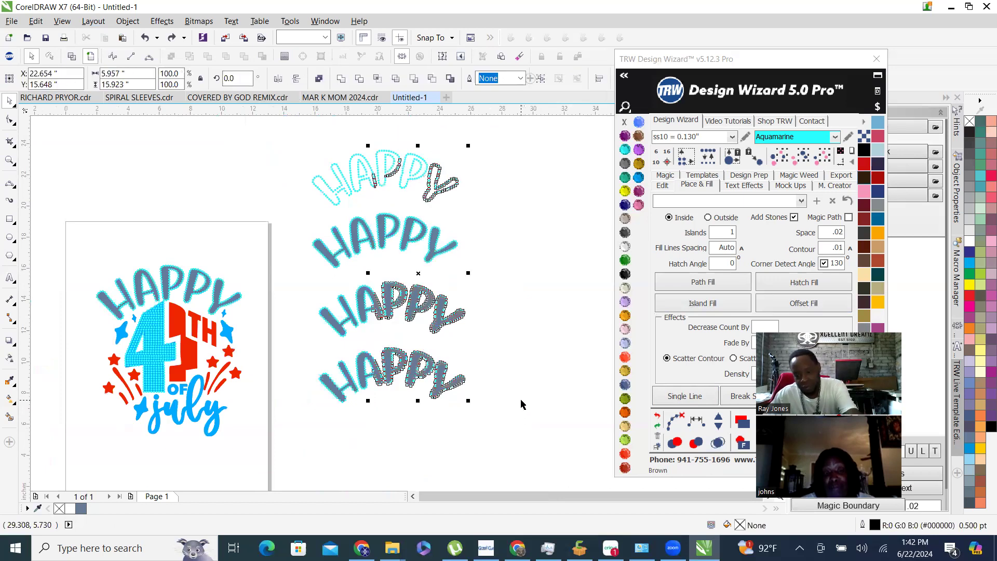
left_click_drag(289, 149, 394, 429)
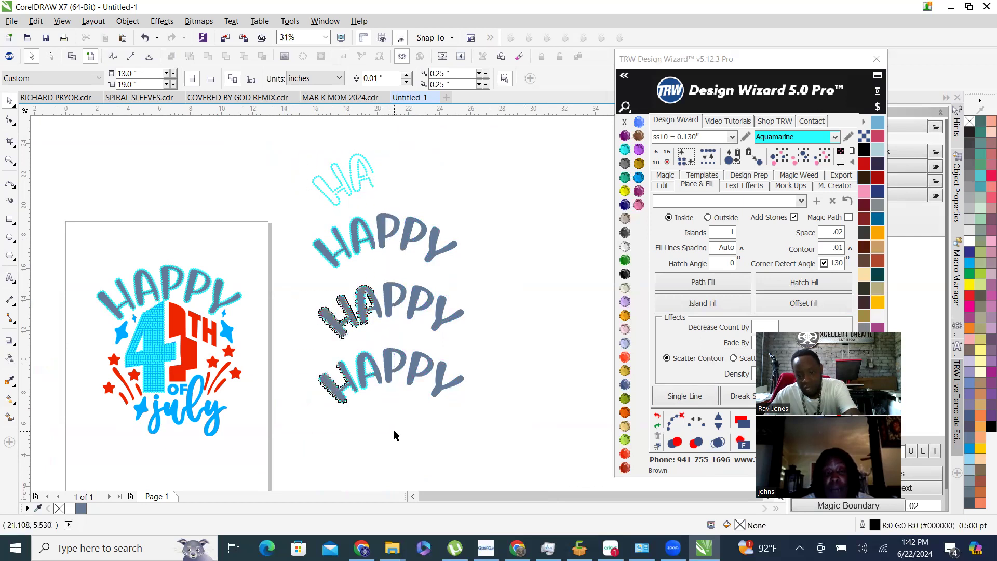
key("Delete")
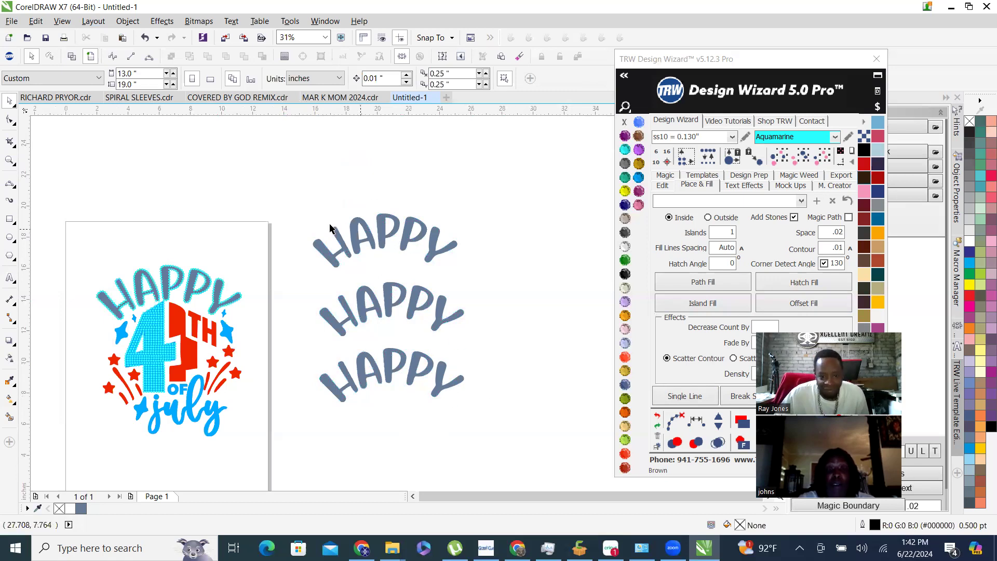
Delete the three plain slate-coloured HAPPY copies beside the page.
scroll(327, 265, "up", 2)
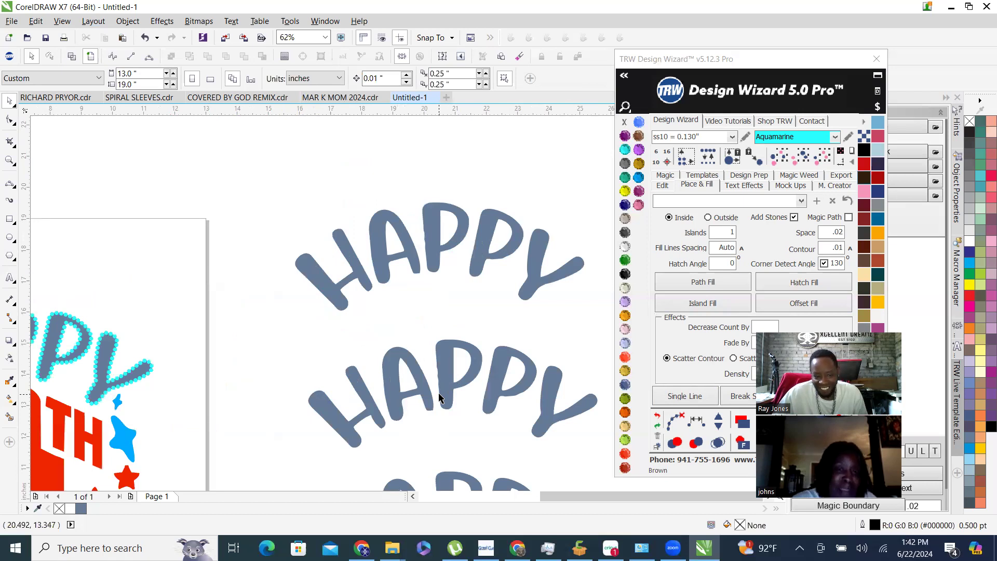
scroll(449, 300, "down", 2)
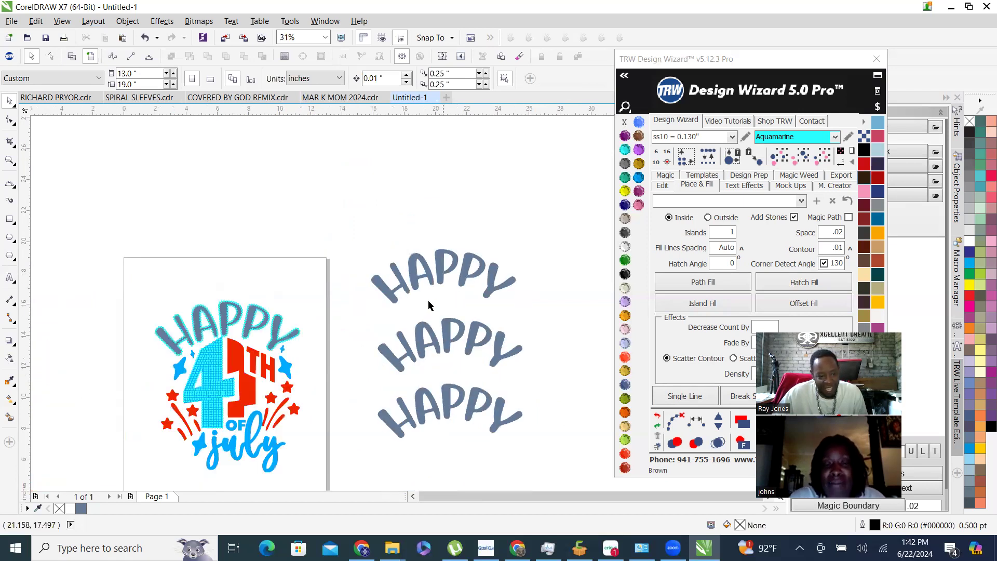
left_click_drag(372, 261, 567, 464)
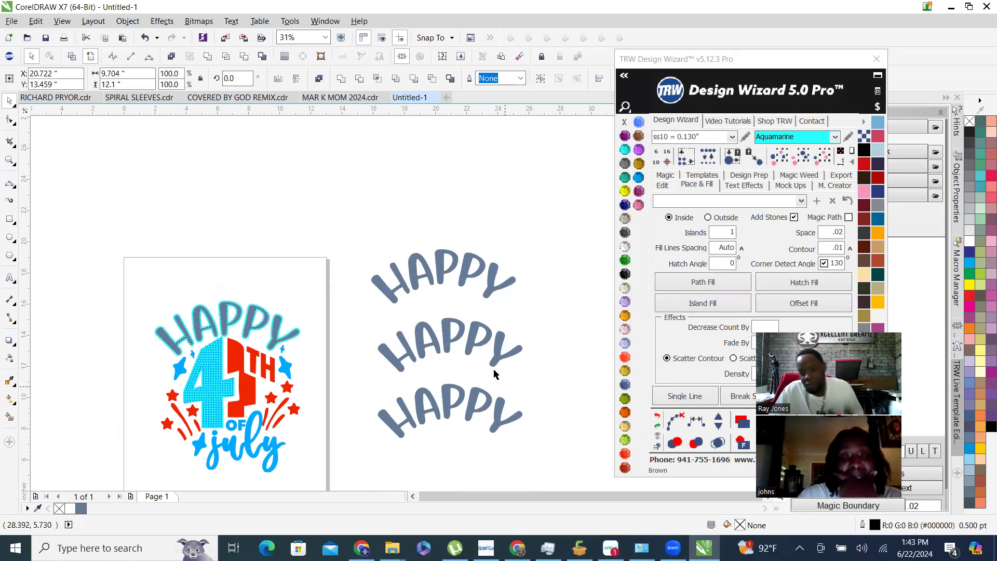
key("Delete")
Examine up close the stones where the first P of HAPPY meets the tip of the 4.
scroll(125, 459, "up", 2)
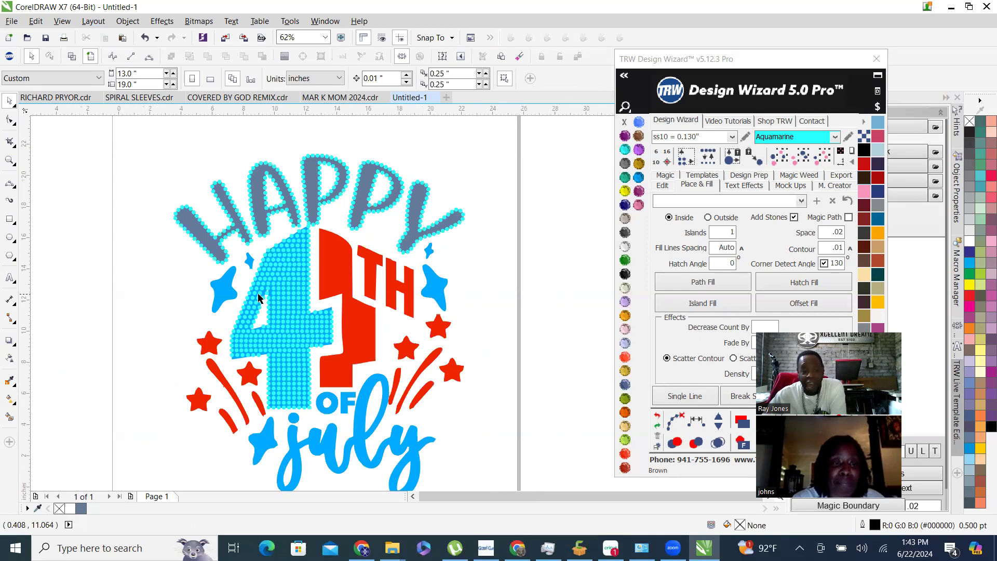
scroll(124, 318, "down", 2)
scroll(175, 271, "up", 2)
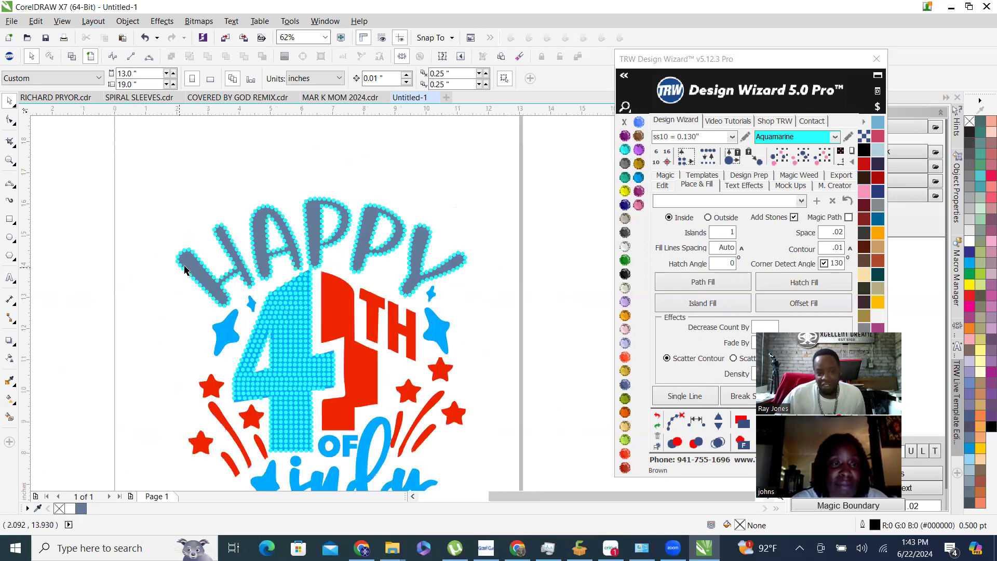
scroll(330, 262, "up", 6)
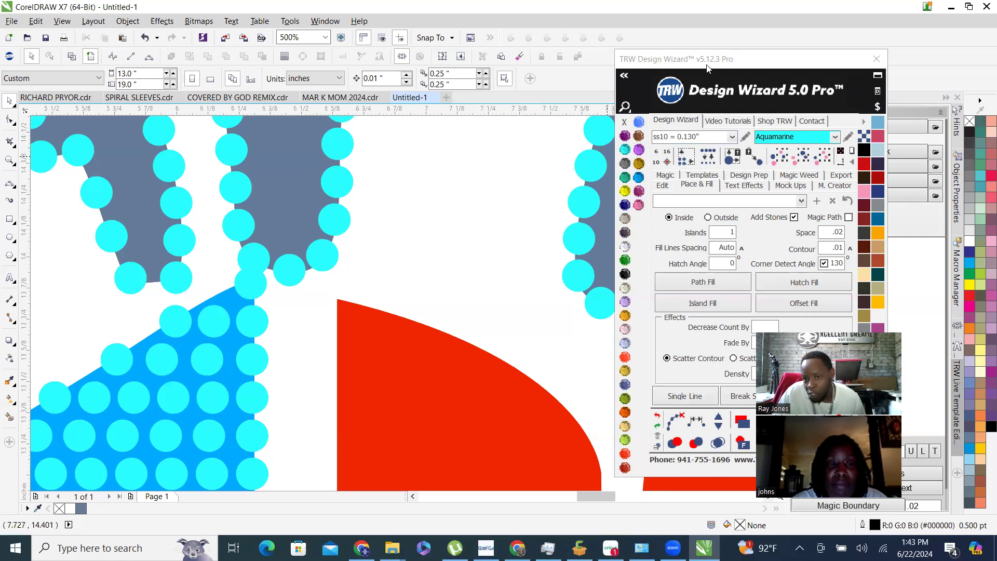
Look through the Design Wizard's magic, design prep, export and edit functions, and return to the place and fill settings.
mouse_move(610, 210)
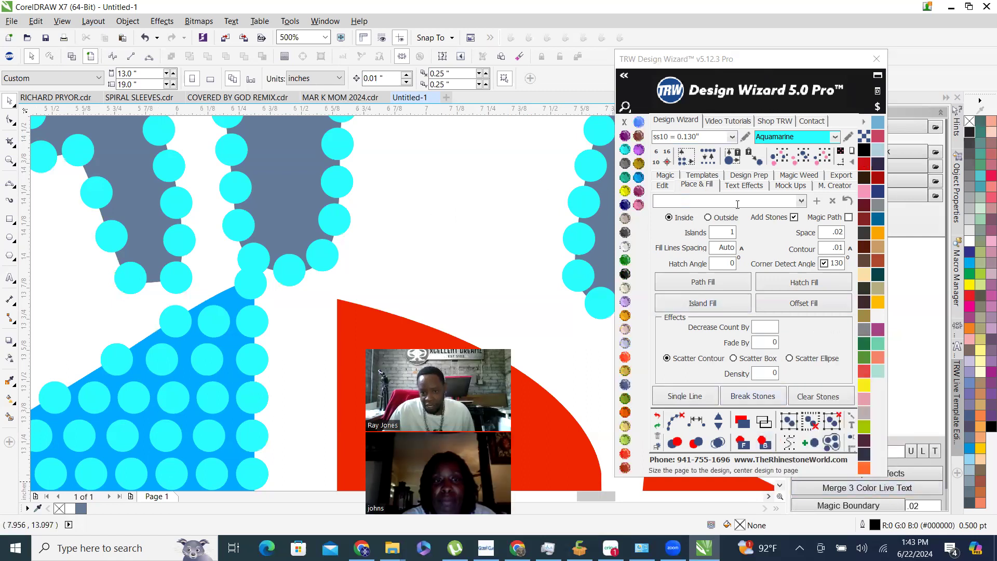
left_click(665, 175)
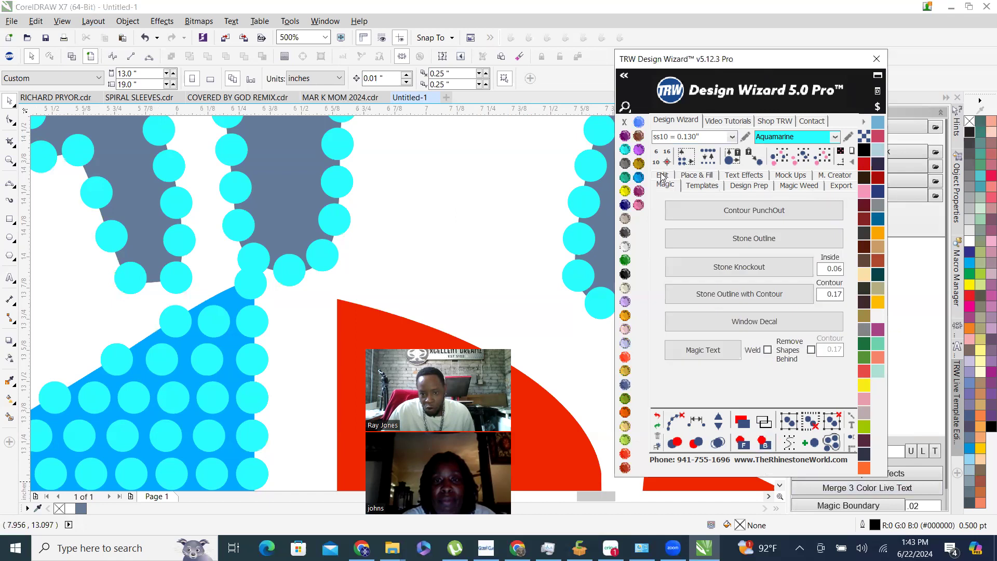
left_click(698, 177)
left_click(742, 184)
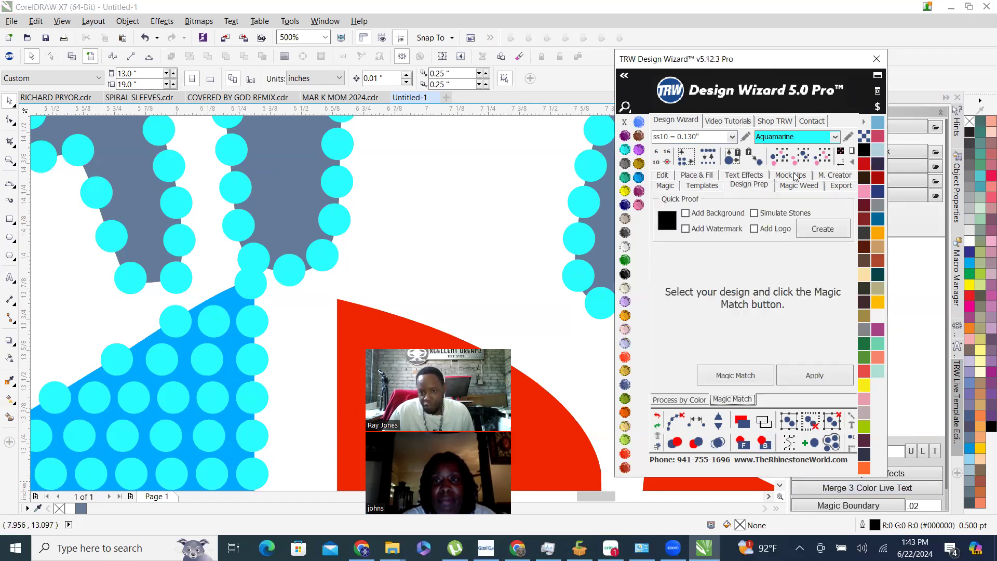
left_click(791, 175)
left_click(841, 185)
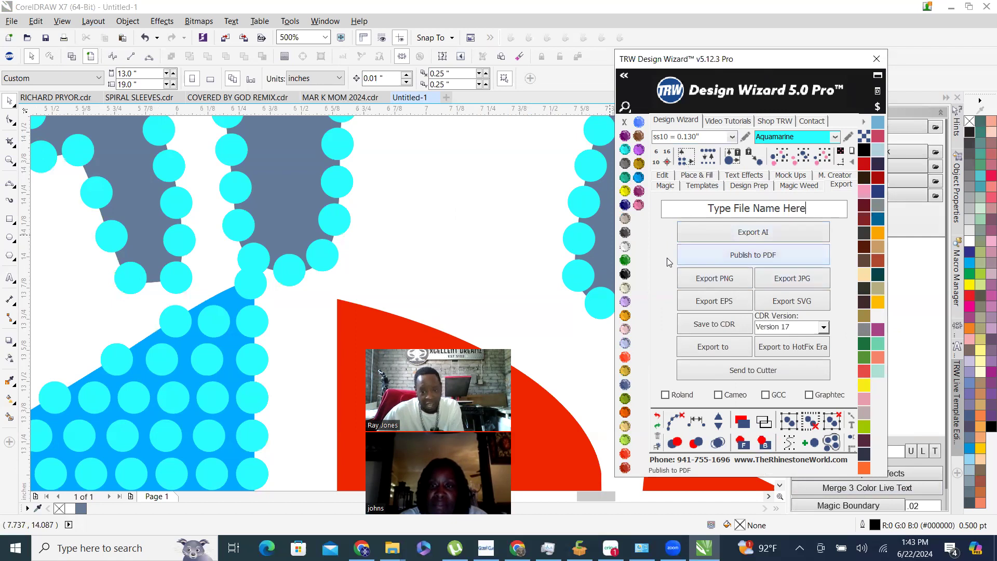
left_click(663, 174)
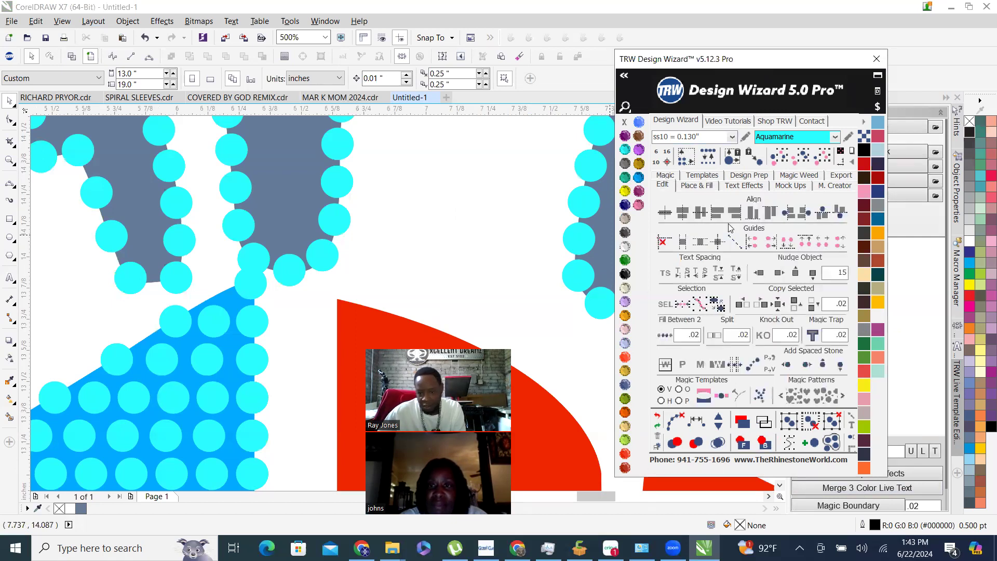
left_click(697, 186)
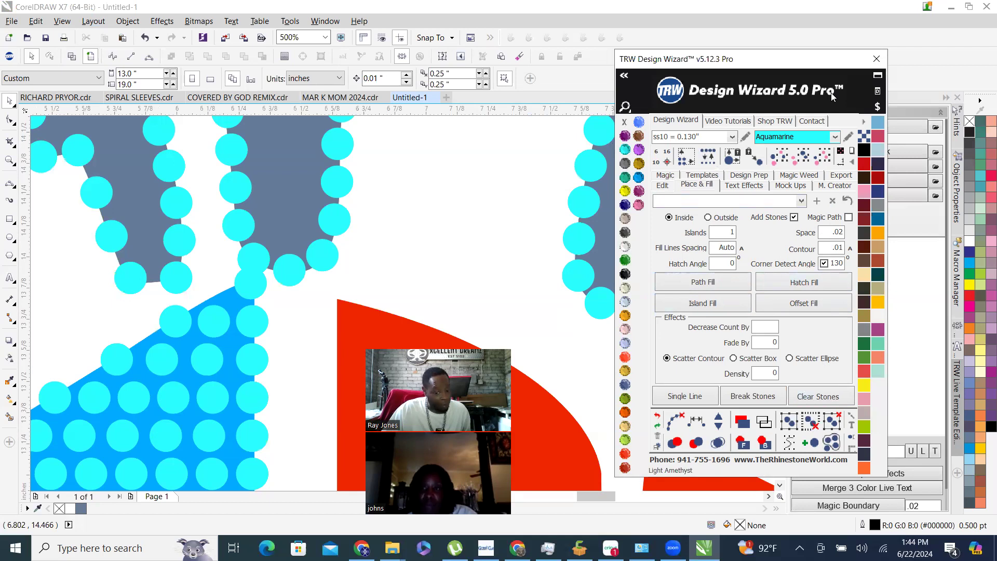
Reposition the Design Wizard window and place a copy of the design's slate-coloured HAPPY lettering on the blank area beside the page.
left_click_drag(833, 98, 783, 132)
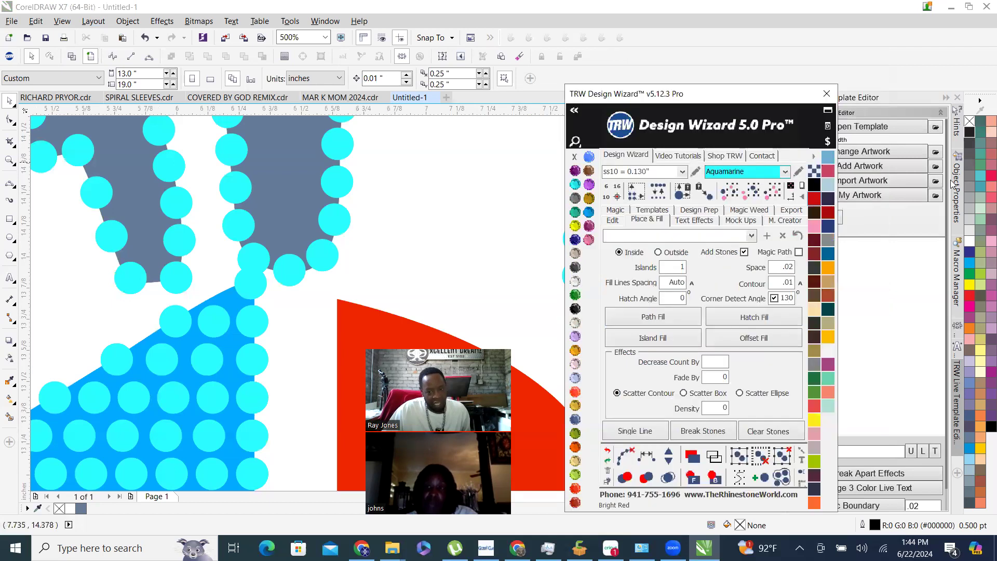
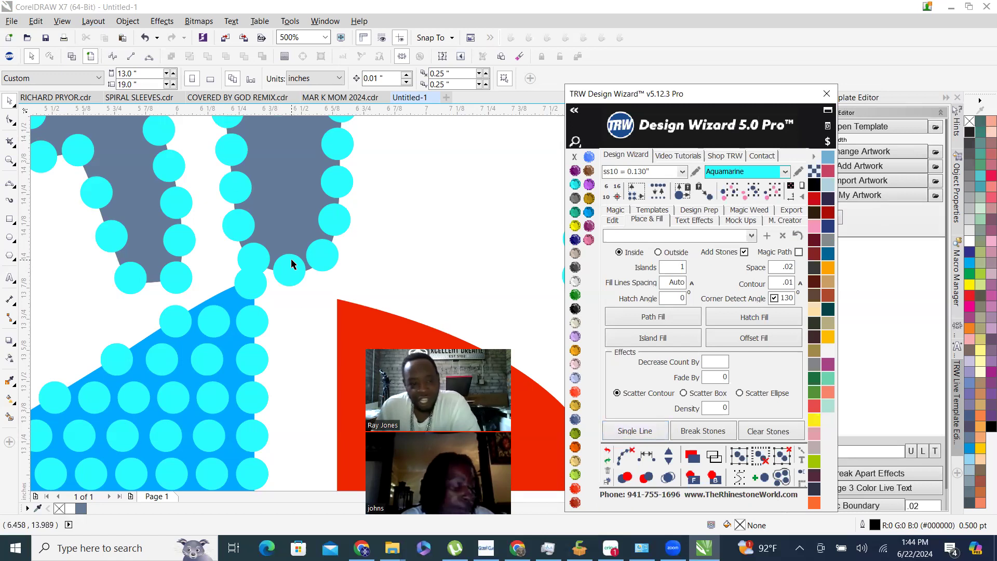
scroll(245, 222, "down", 4)
scroll(229, 219, "down", 7)
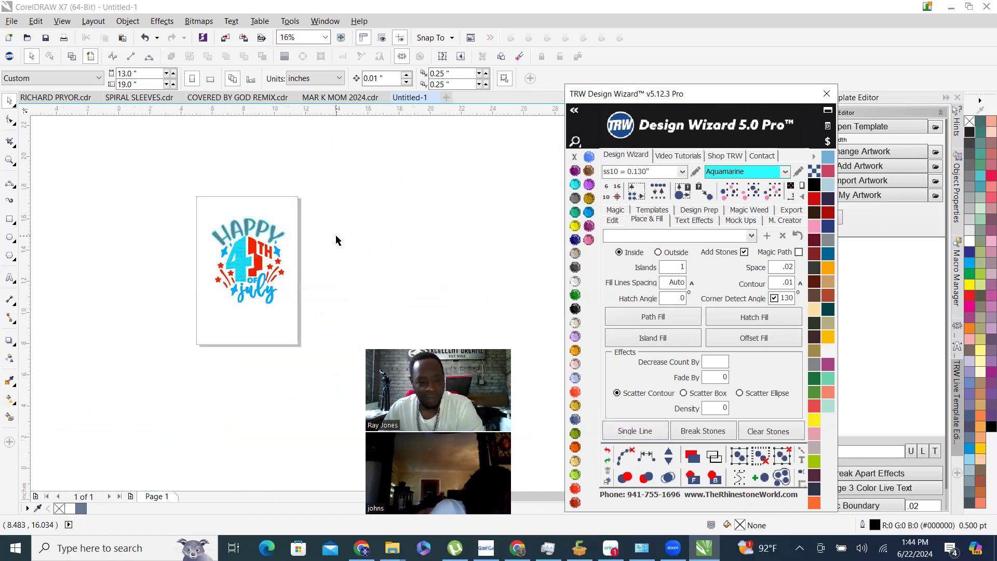
scroll(272, 243, "up", 2)
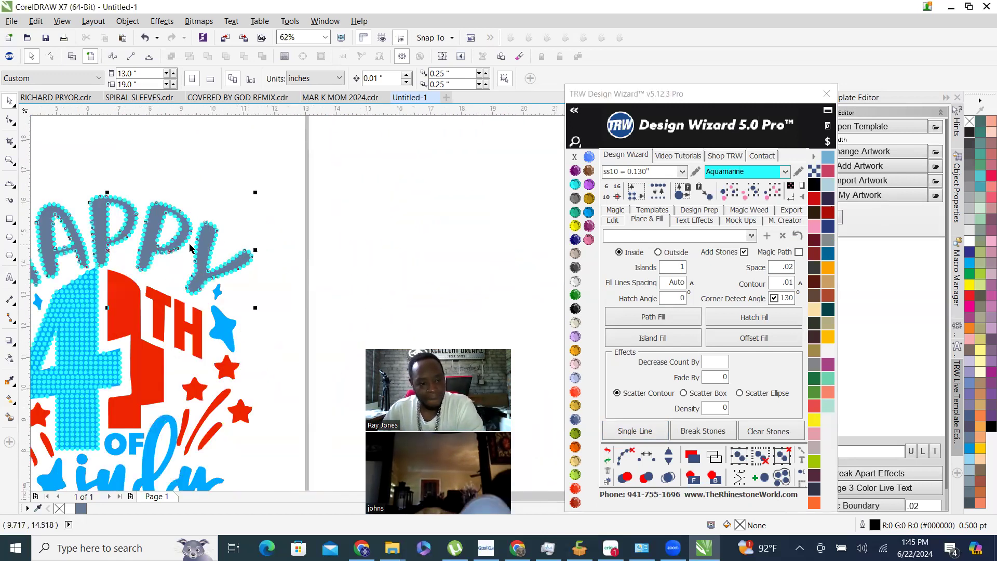
left_click(109, 268)
scroll(109, 268, "down", 3)
left_click_drag(111, 257, 347, 260)
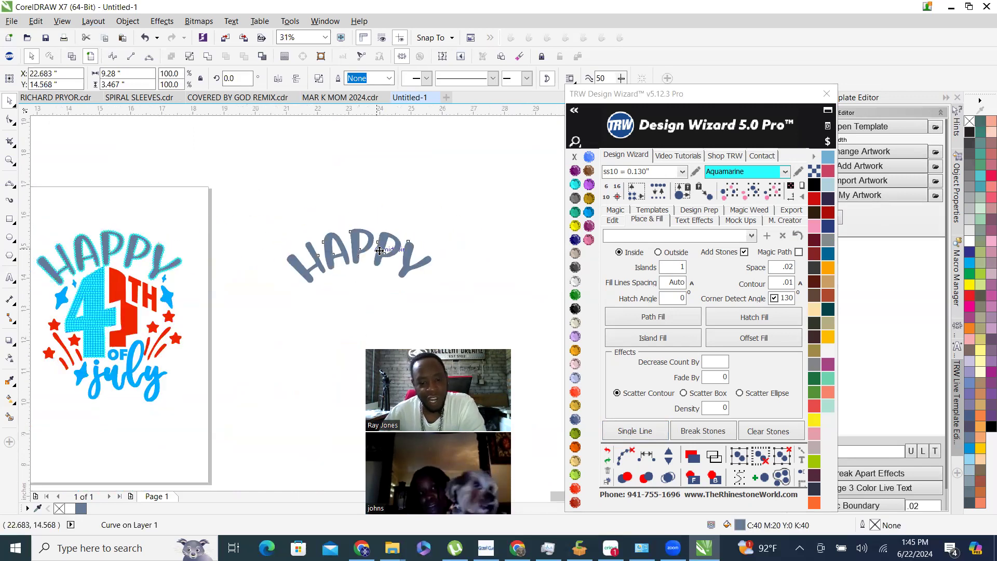
Try to remove nodes between the A and the first P of the HAPPY copy with the Shape tool, and deselect the lettering.
scroll(347, 263, "up", 2)
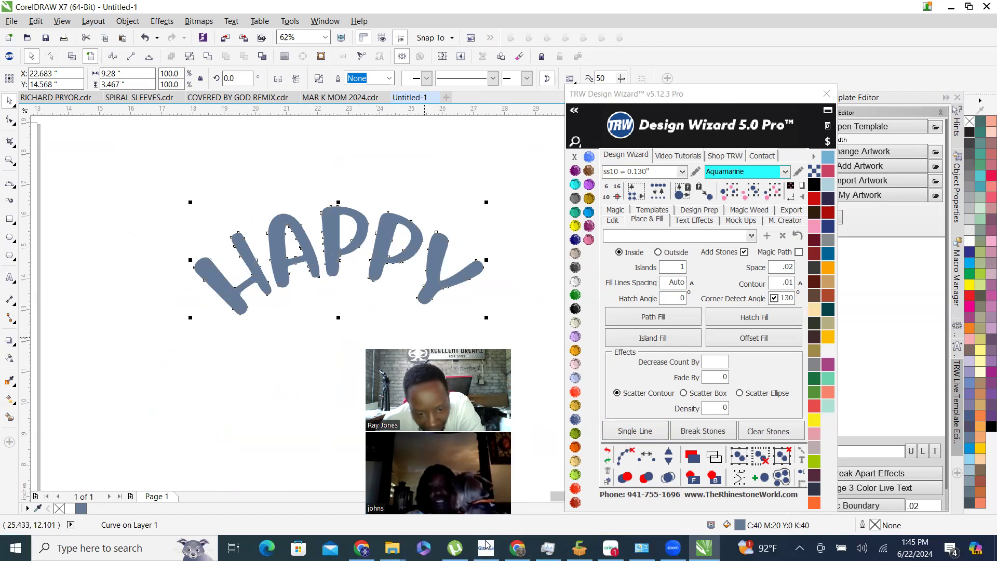
scroll(409, 281, "up", 2)
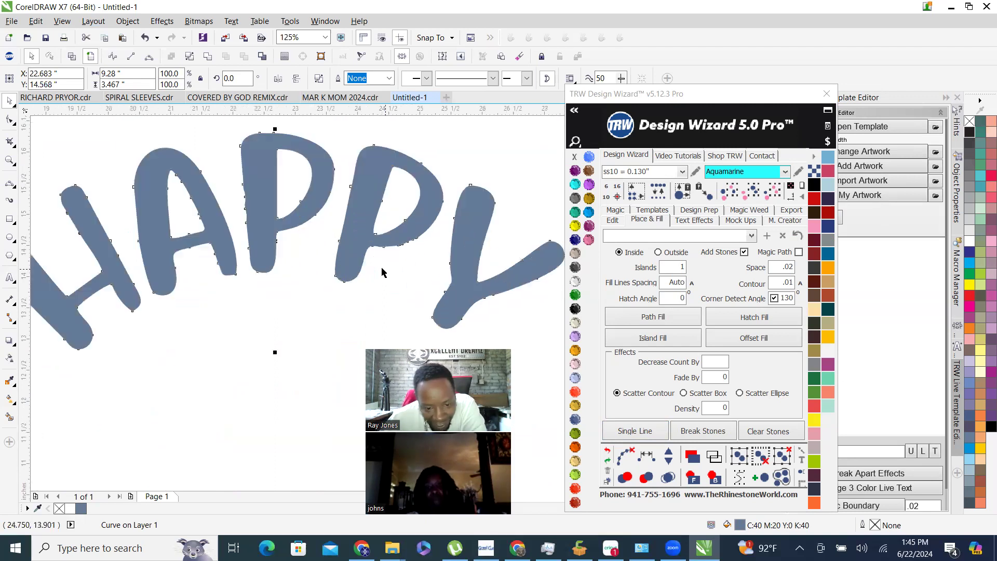
scroll(382, 266, "down", 3)
scroll(326, 198, "up", 5)
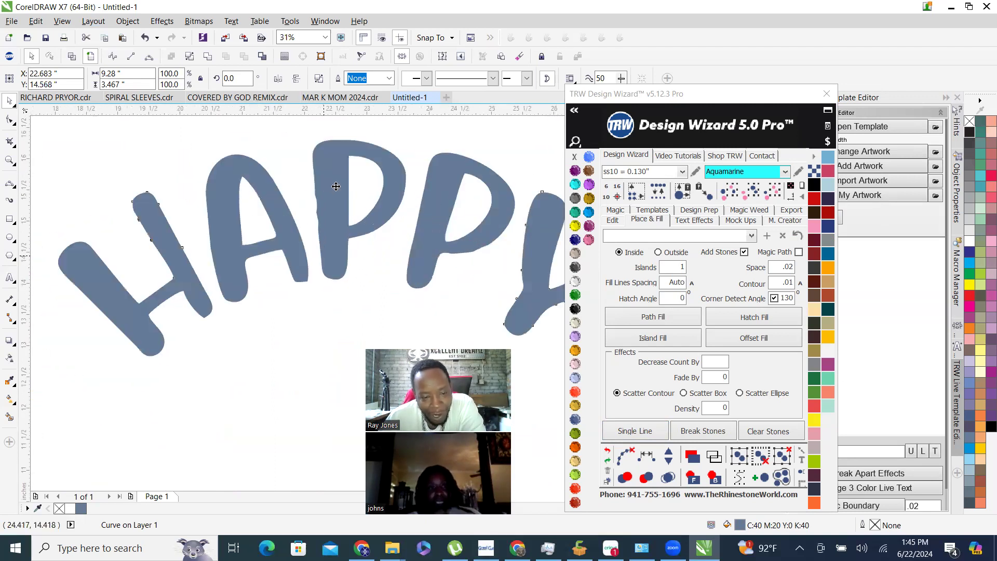
key("F10")
left_click_drag(272, 163, 317, 304)
key("Delete")
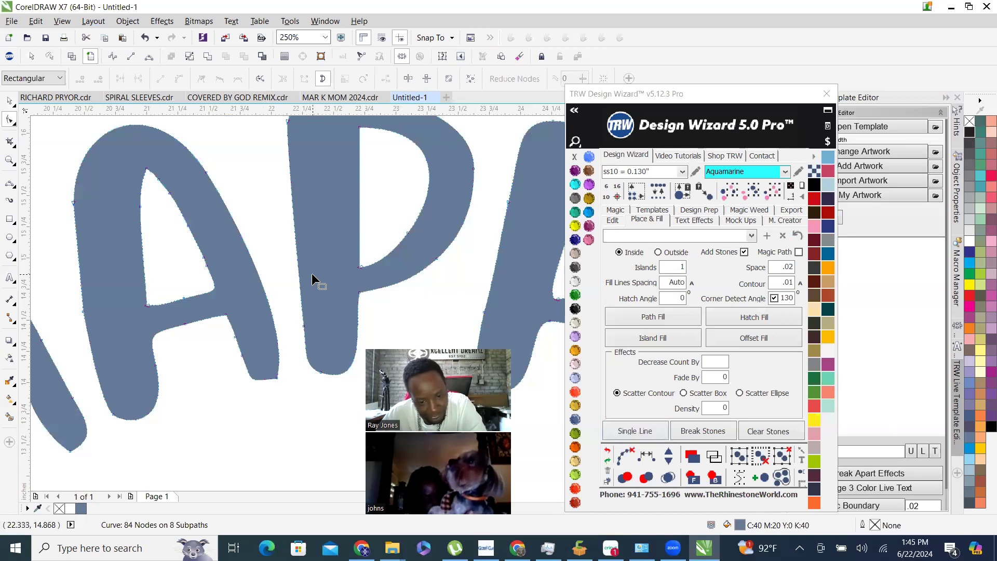
scroll(307, 238, "down", 3)
left_click(9, 100)
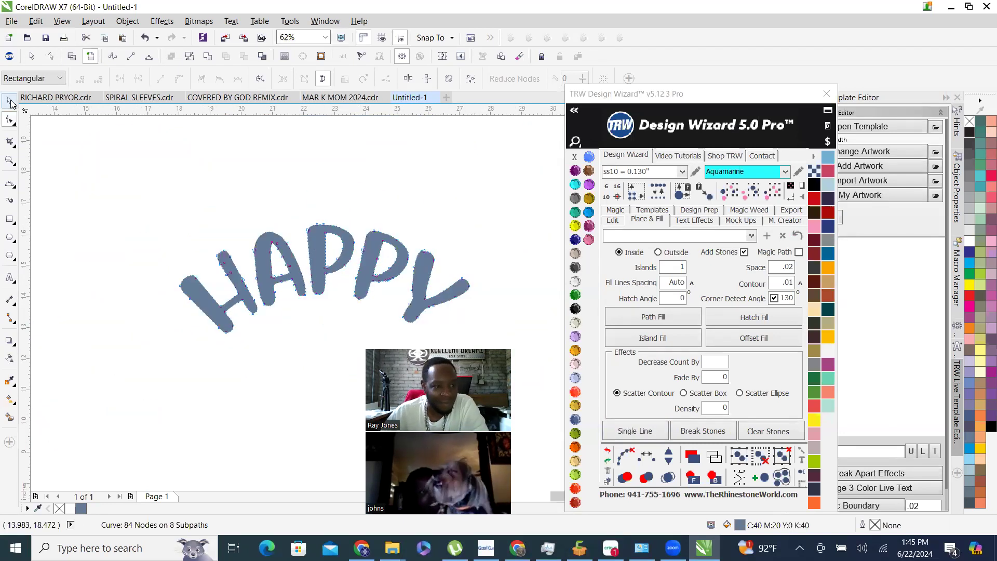
left_click(306, 193)
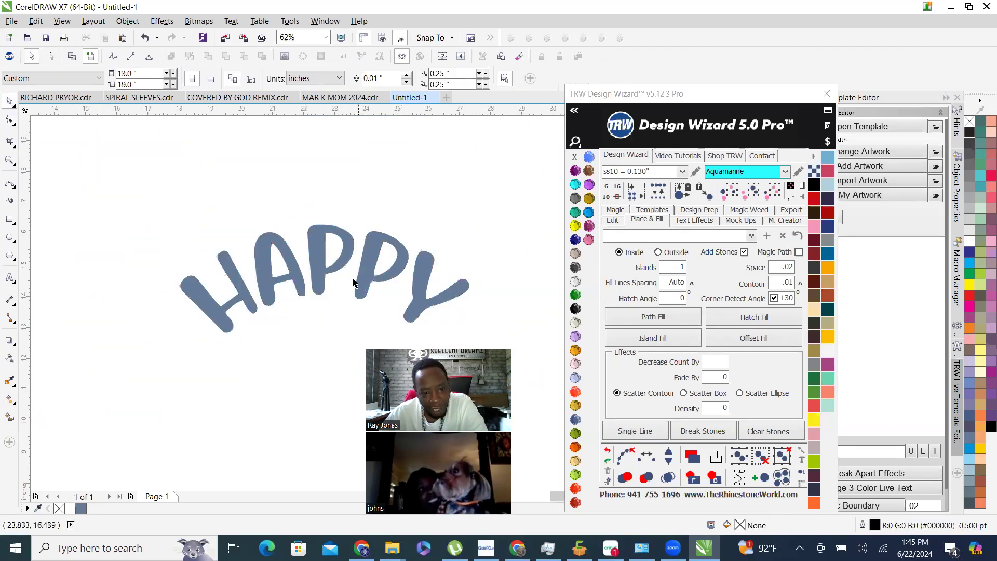
Examine the letter edges of the HAPPY copy up close and select the lettering.
scroll(362, 227, "up", 4)
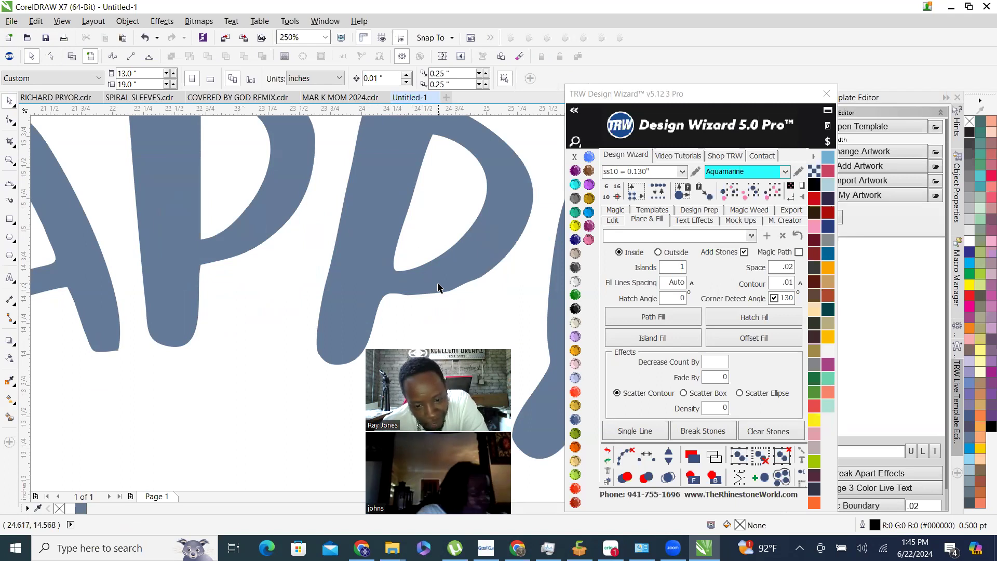
scroll(318, 305, "down", 4)
scroll(301, 285, "up", 3)
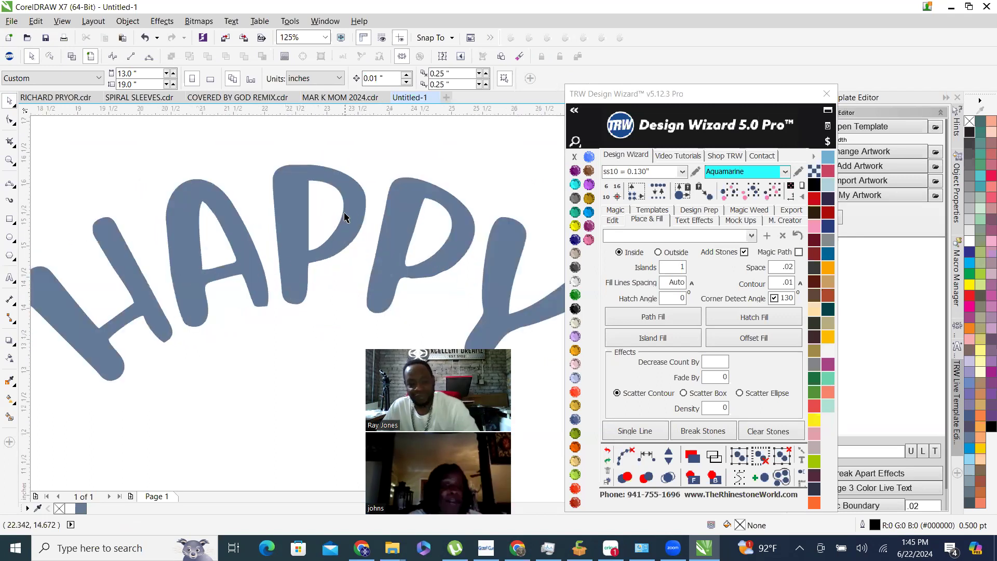
scroll(366, 207, "down", 2)
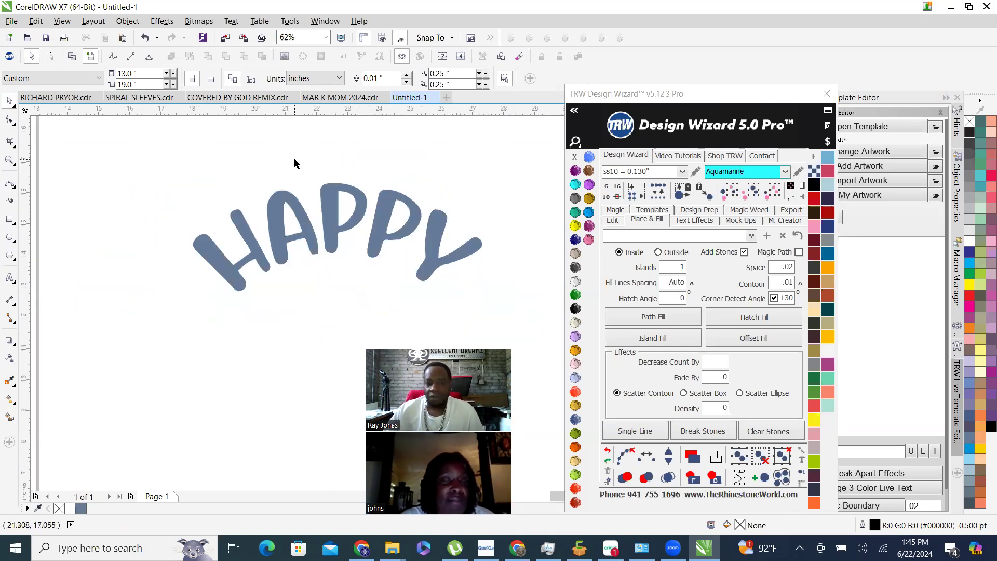
scroll(330, 219, "up", 2)
left_click(331, 215)
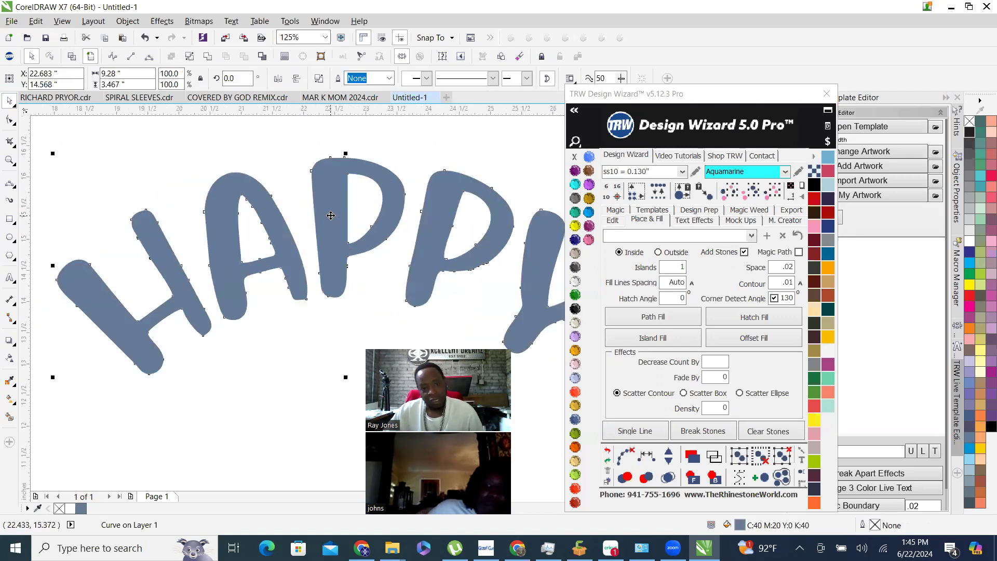
scroll(331, 215, "down", 1)
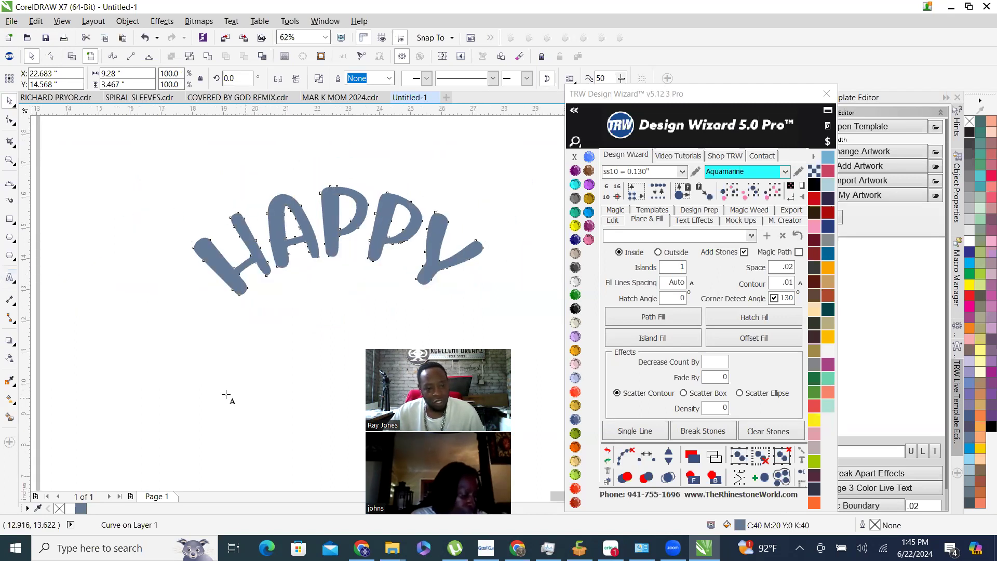
Add the artistic text HAPPY below the slate-coloured lettering and enlarge it to about 246.5 pt.
left_click(202, 379)
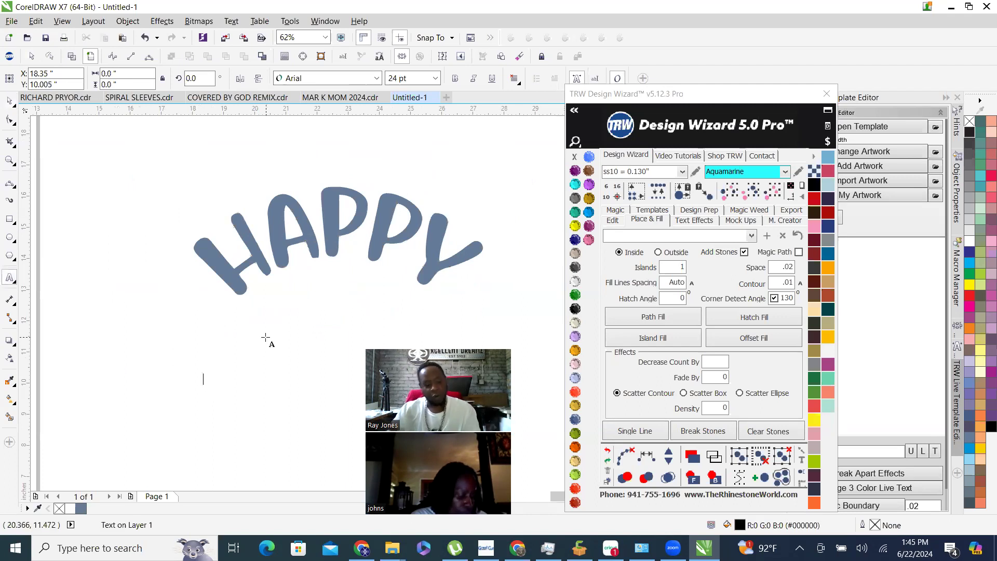
type("HAPPY")
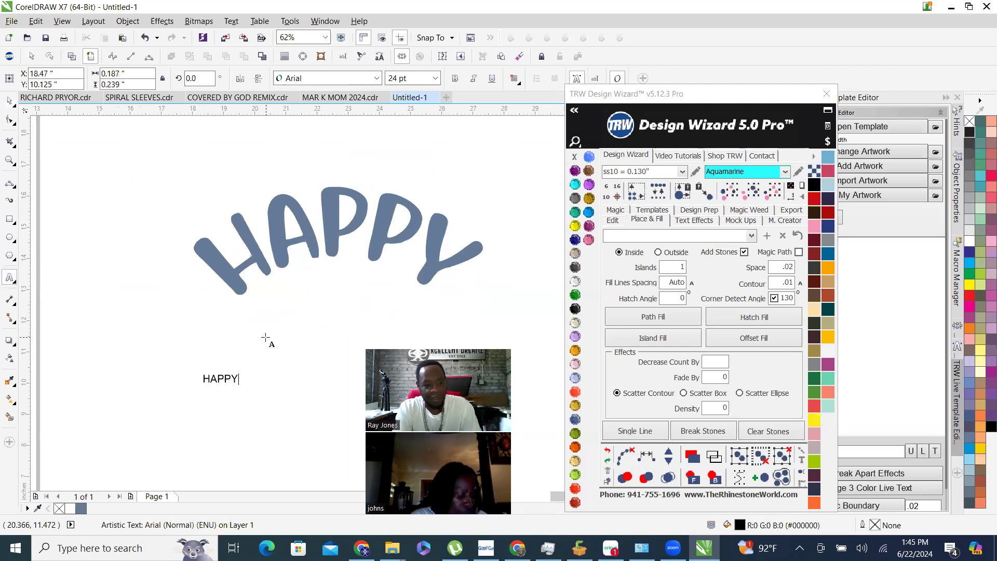
left_click(9, 101)
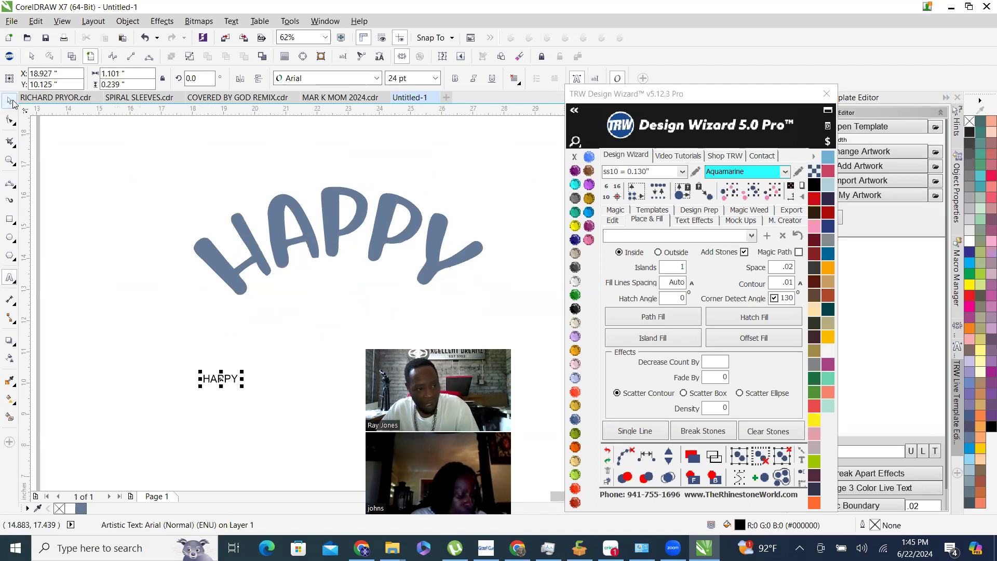
left_click_drag(242, 372, 582, 227)
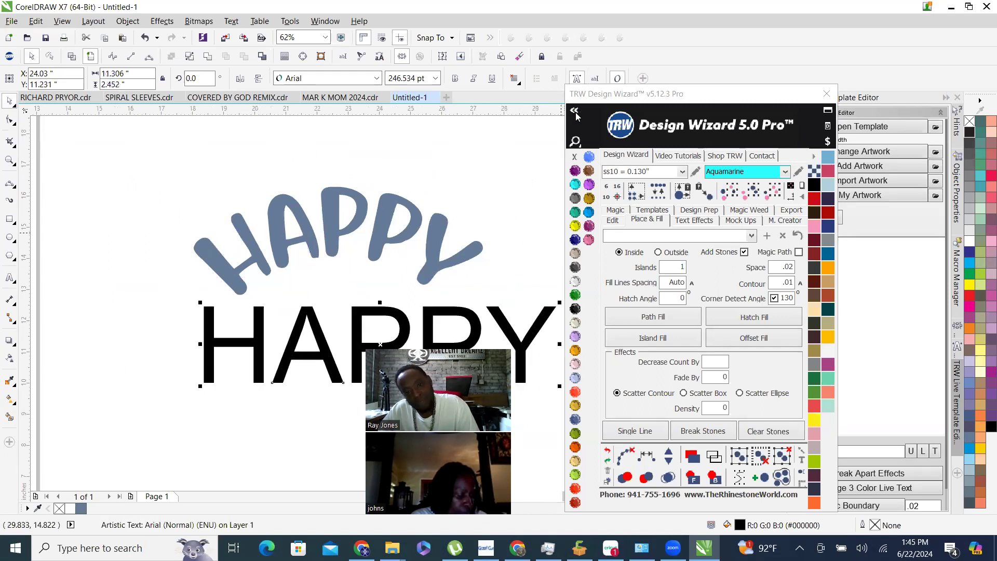
Show the Design Wizard's favourite fonts, try several on the black HAPPY text and set it to Impact.
left_click(575, 112)
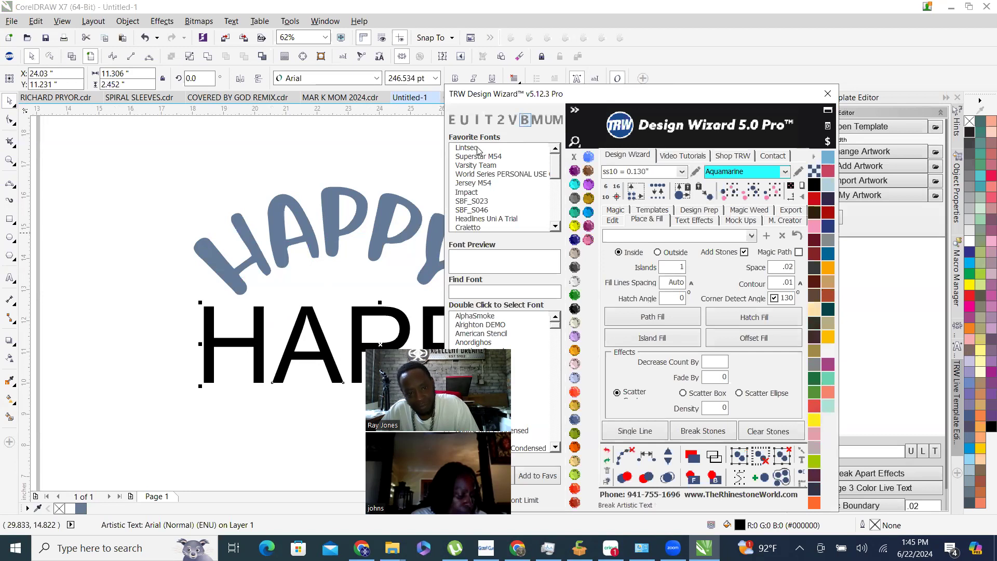
left_click(477, 149)
left_click(481, 157)
left_click(482, 165)
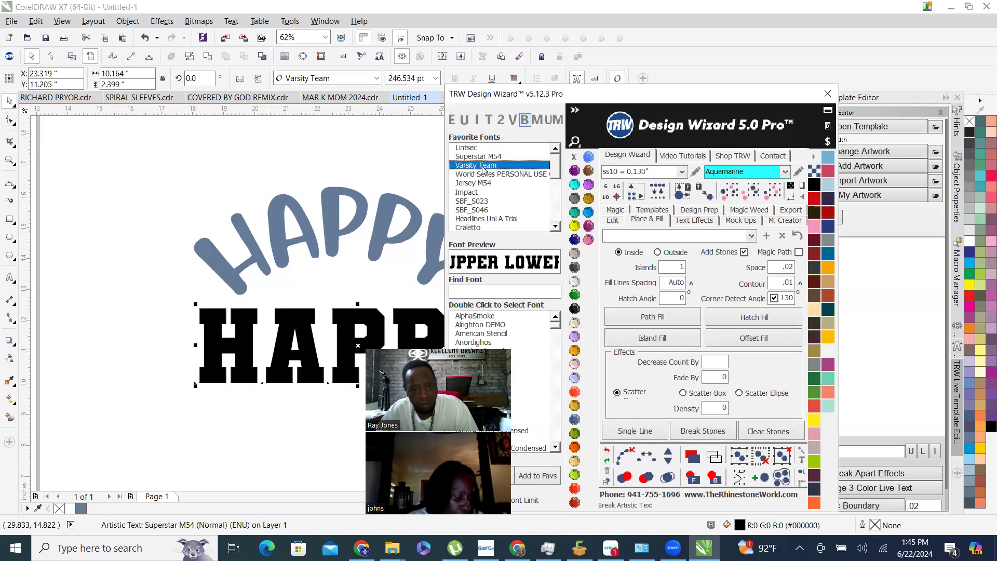
left_click(483, 175)
left_click(481, 192)
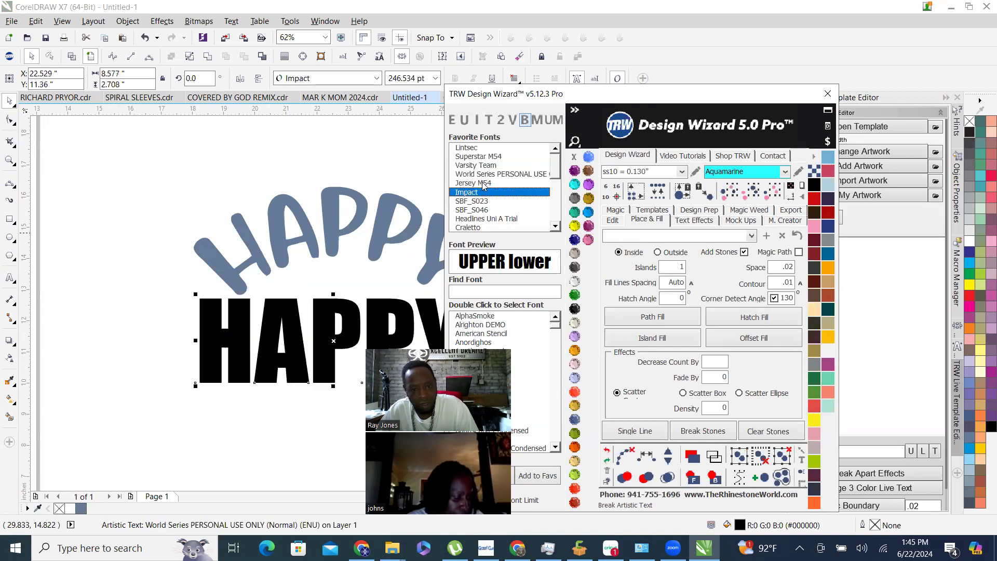
Move the Impact HAPPY text slightly lower, clear of the arched slate-coloured lettering.
scroll(170, 279, "down", 4)
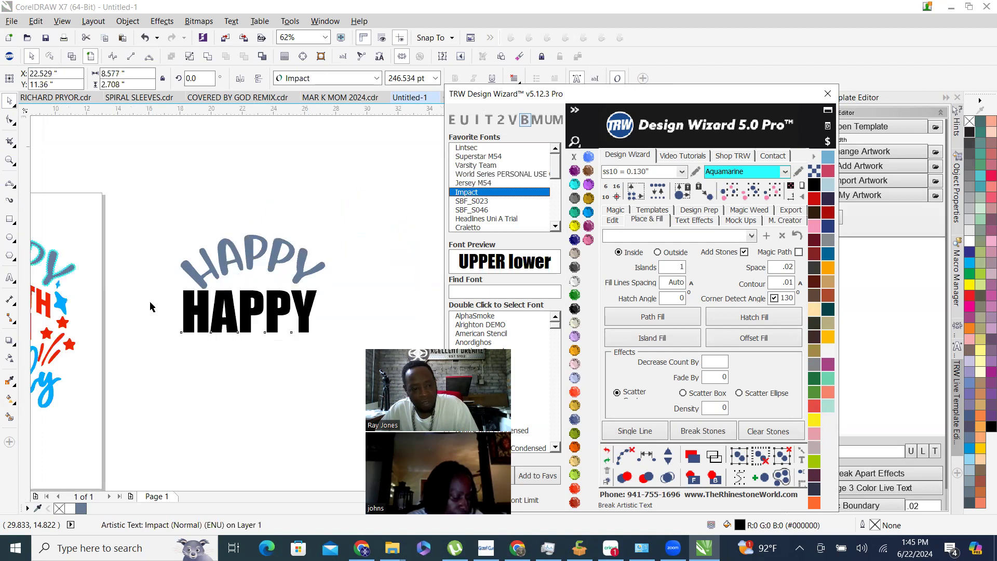
left_click(66, 148)
scroll(198, 307, "up", 2)
left_click_drag(212, 287, 221, 305)
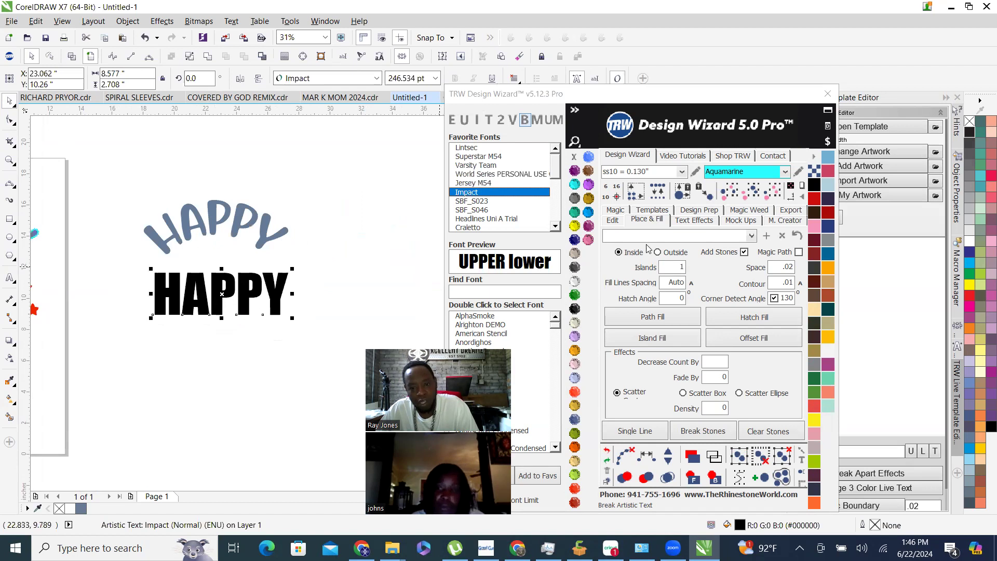
Fill the Impact HAPPY text with one island of ss10 Aquamarine stones at a .075 contour, clear the paths and merge overlapping stones.
scroll(185, 281, "up", 2)
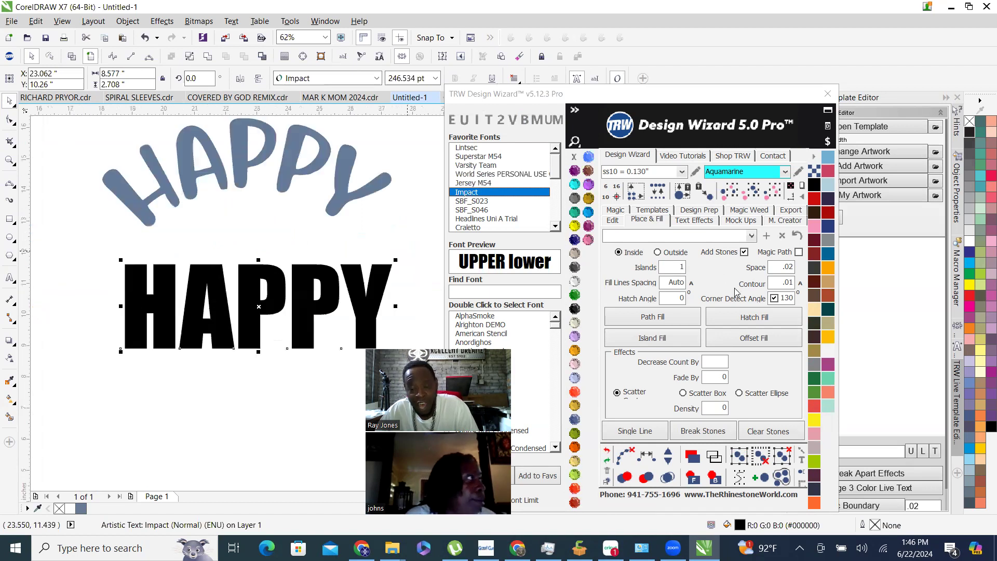
left_click(772, 284)
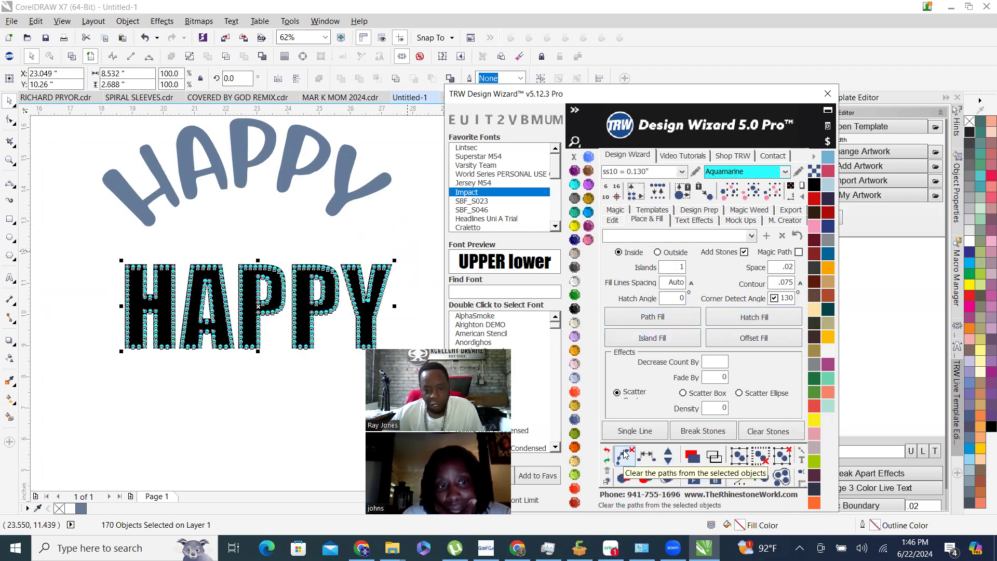
left_click(668, 481)
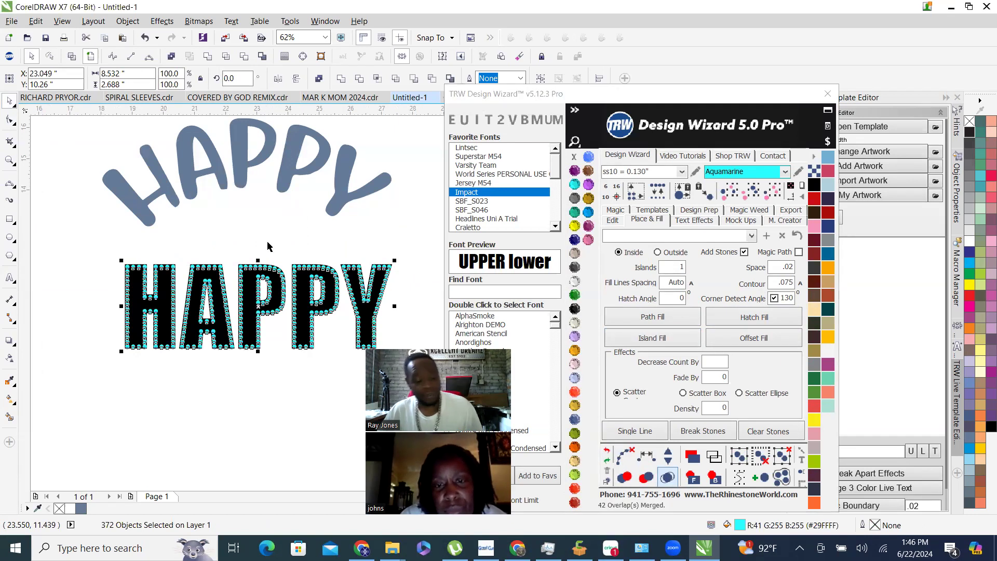
key("Escape")
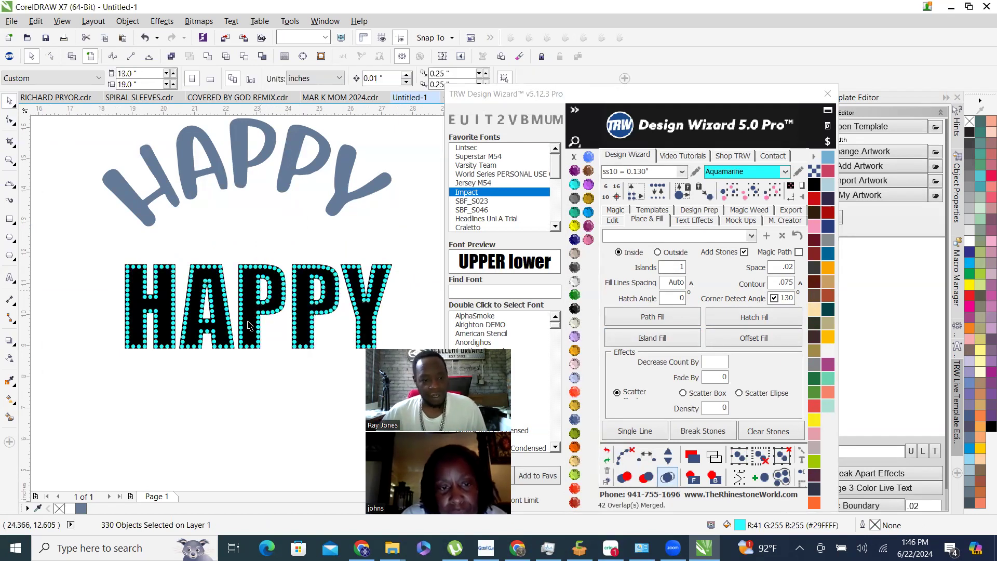
Place a copy of the black HAPPY text below and give it a two-island stone fill with paths cleared and overlaps merged.
scroll(249, 317, "down", 1)
left_click(250, 396)
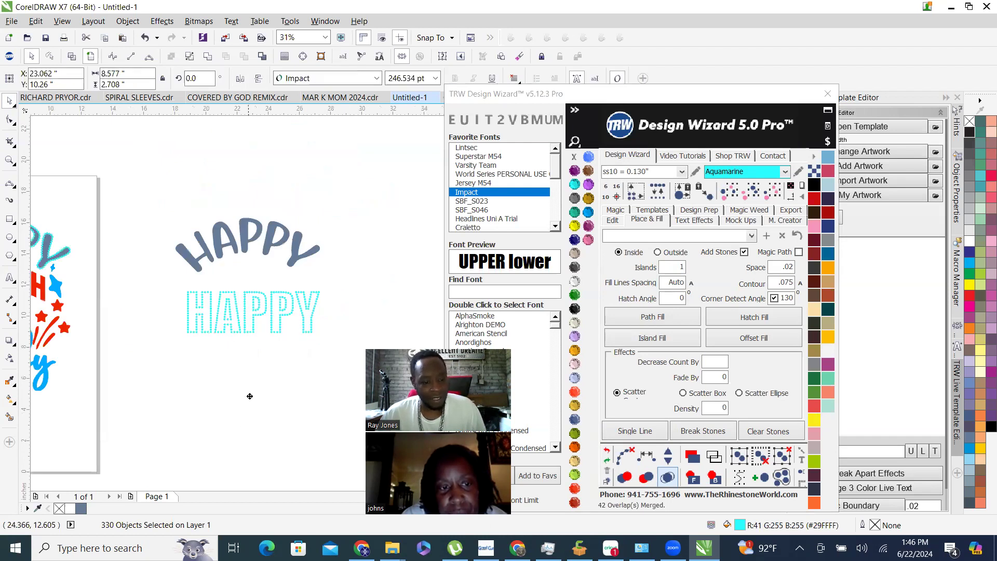
double_click(670, 267)
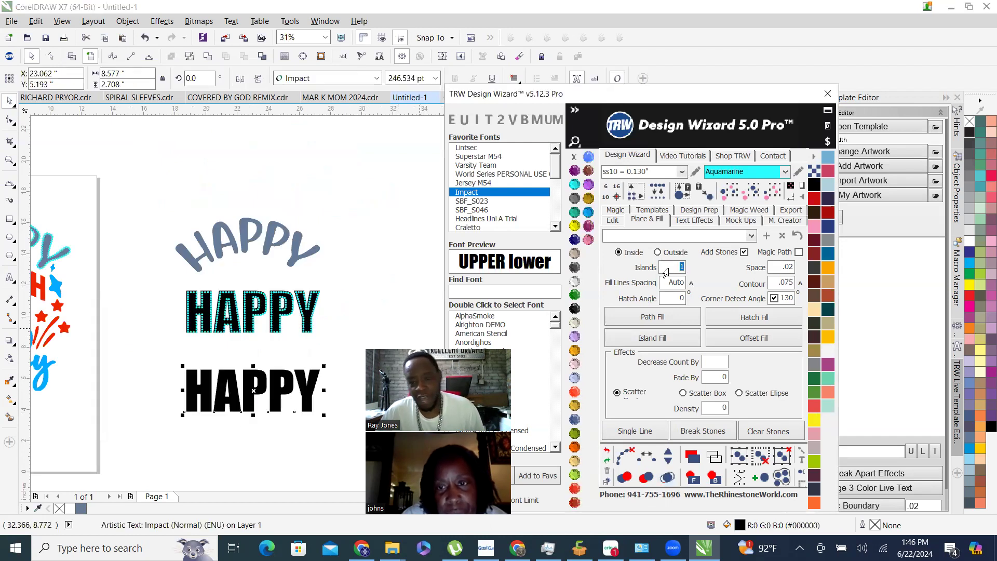
type("2")
scroll(288, 407, "up", 4)
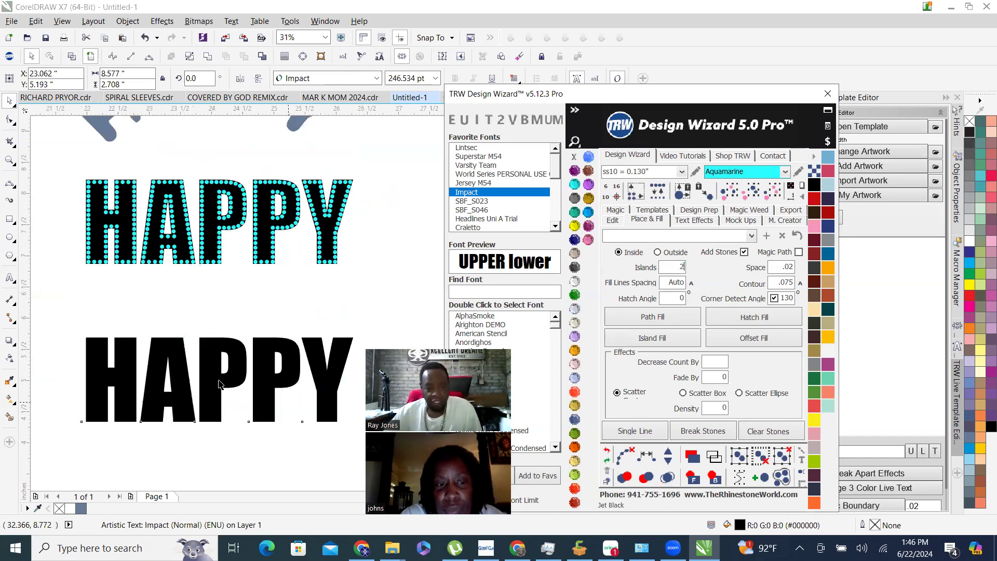
left_click(669, 334)
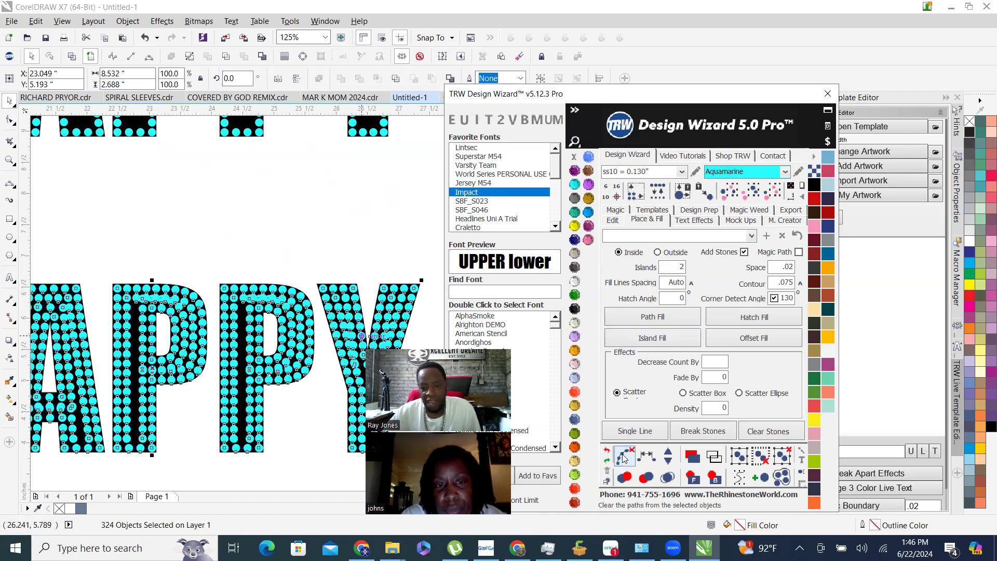
left_click(664, 478)
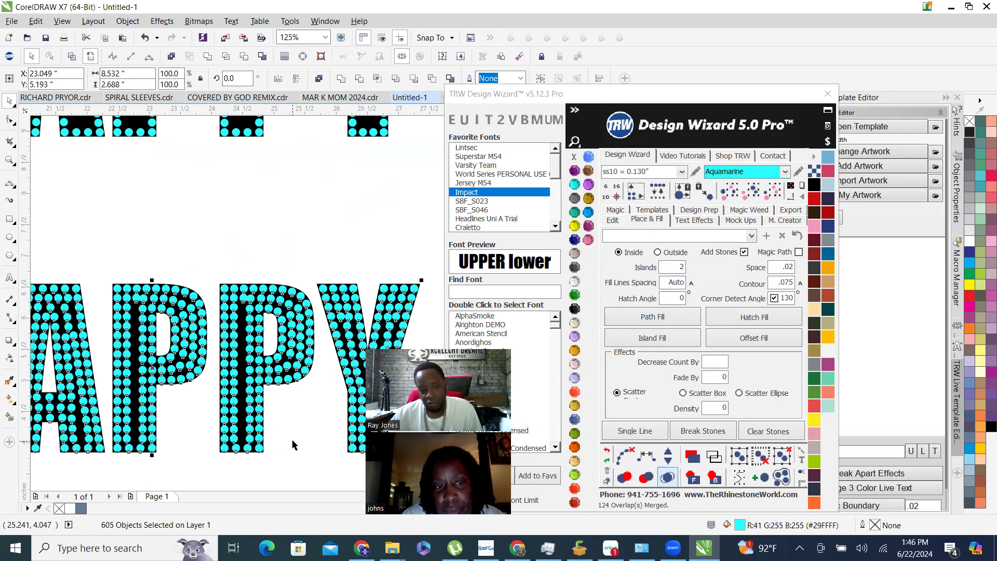
left_click(262, 455)
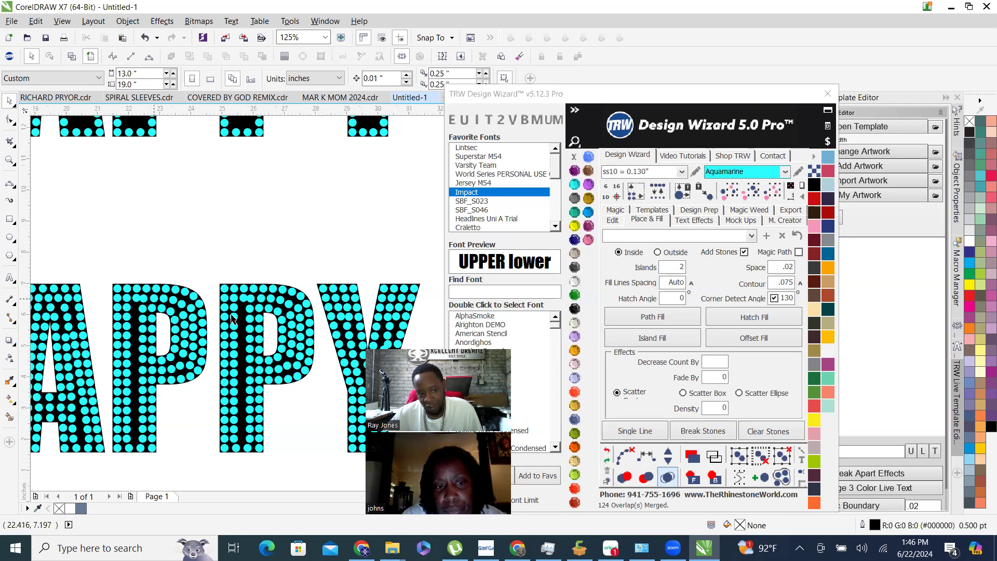
Place another copy of the black Impact HAPPY text below the two-island version.
scroll(207, 338, "down", 2)
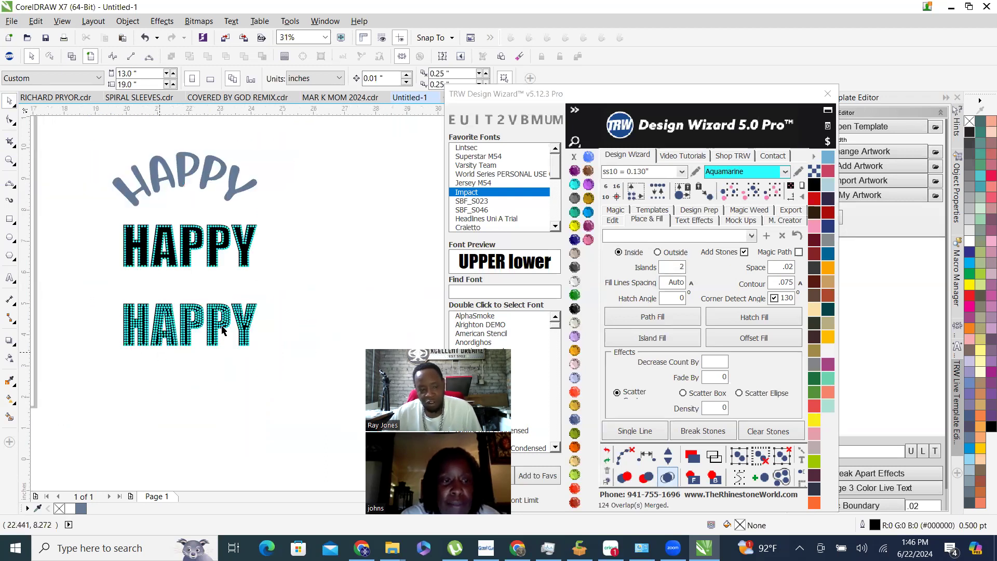
scroll(200, 312, "up", 3)
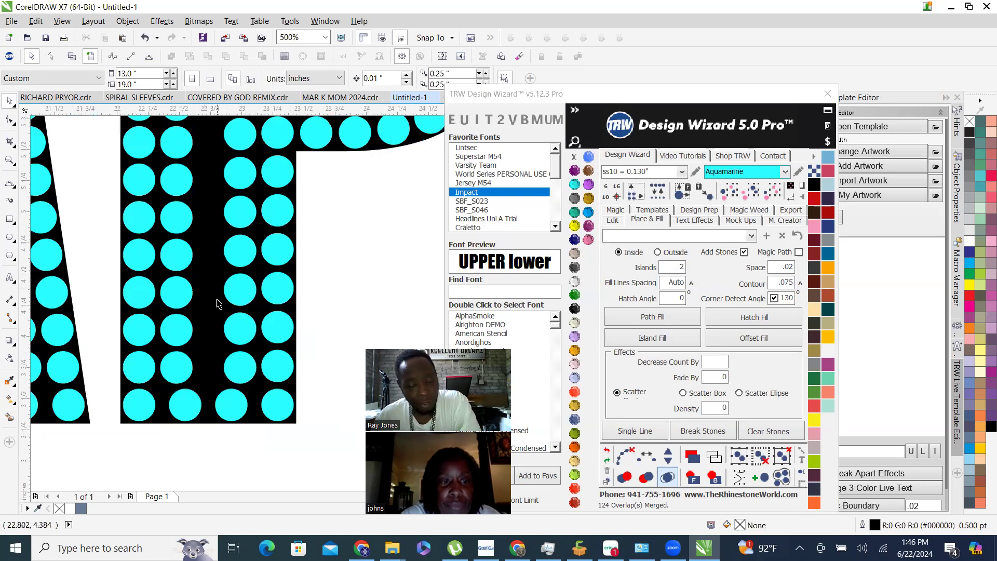
scroll(284, 317, "down", 1)
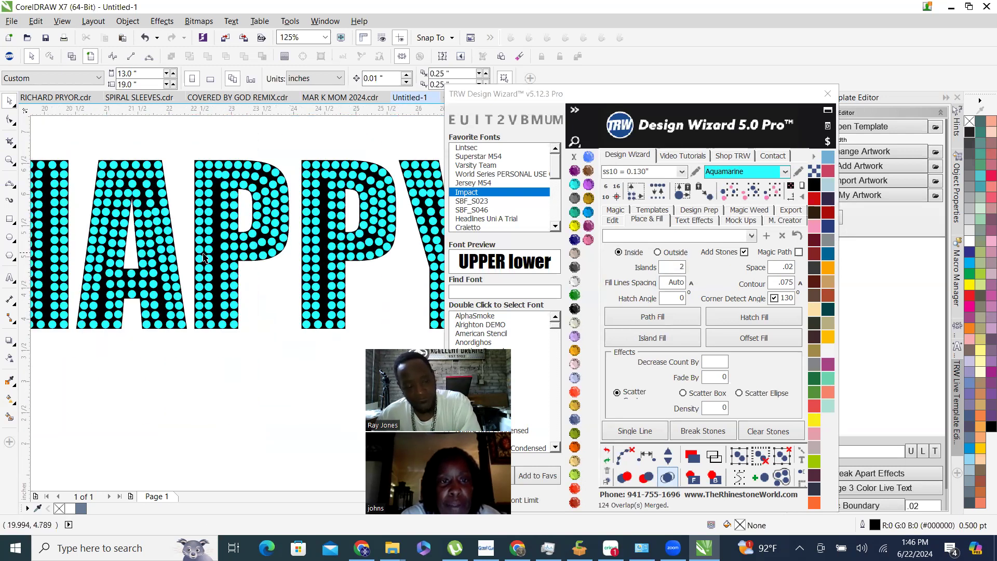
scroll(256, 248, "down", 2)
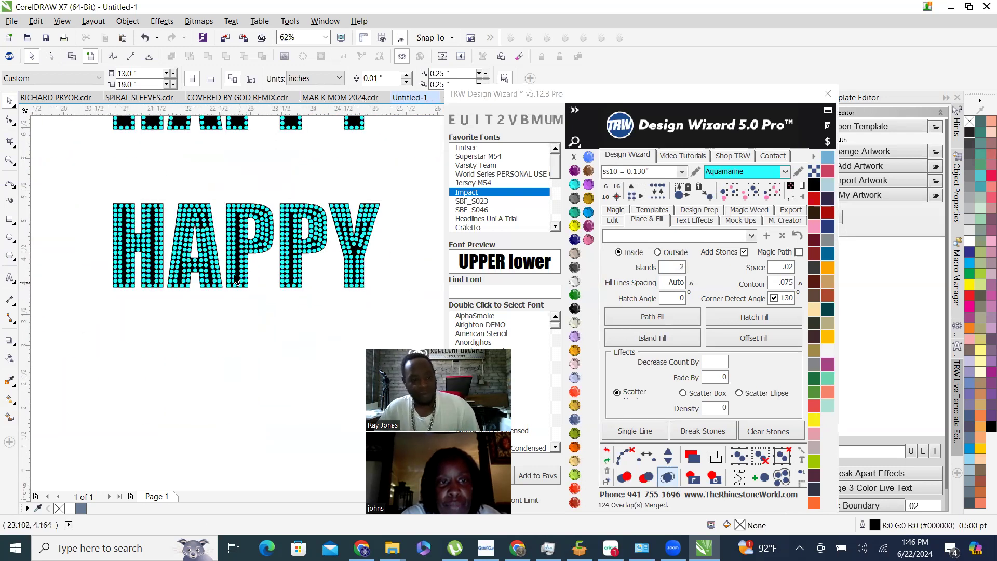
scroll(236, 267, "up", 1)
left_click(237, 256)
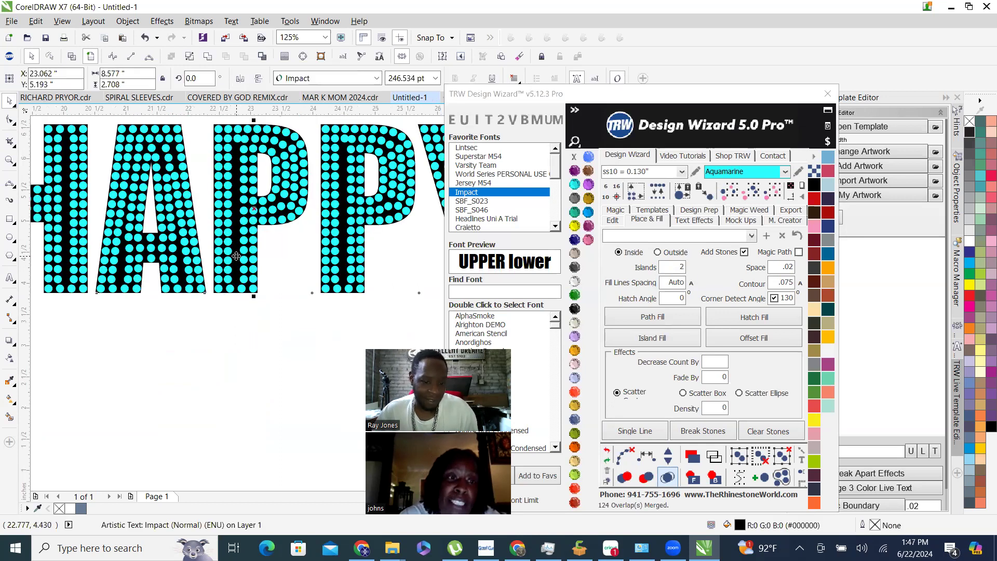
scroll(236, 256, "down", 1)
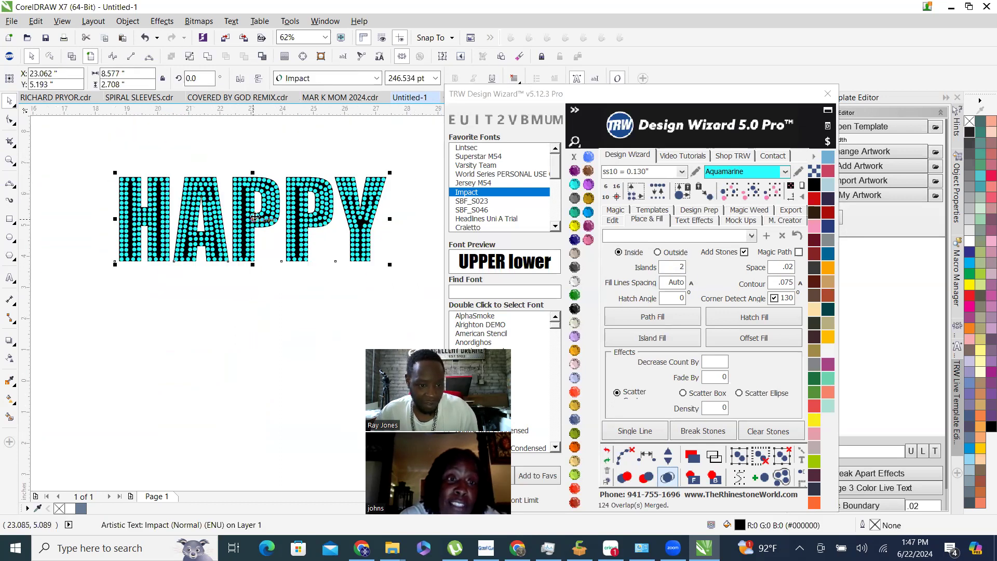
left_click_drag(251, 217, 258, 385)
scroll(257, 260, "up", 1)
scroll(248, 242, "down", 2)
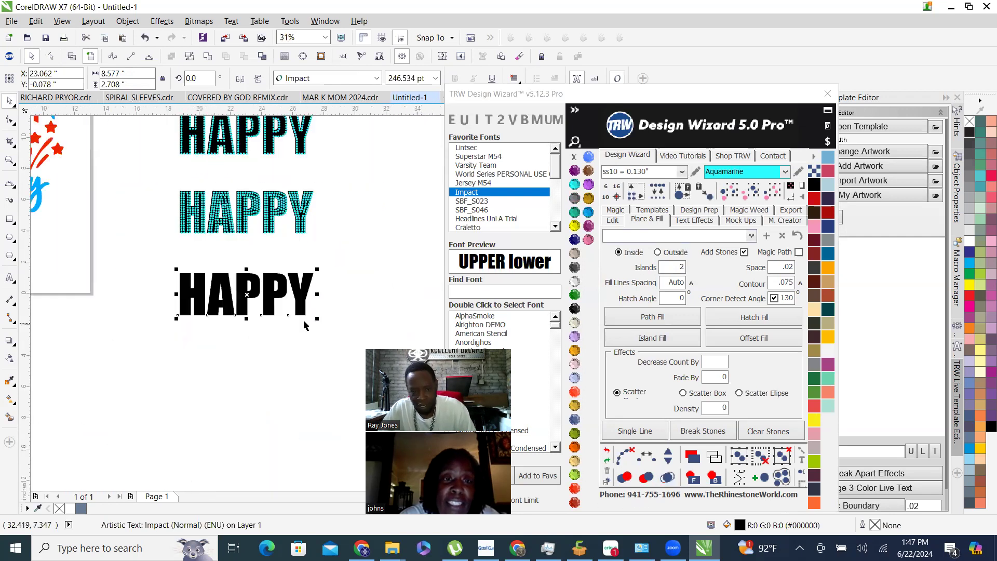
scroll(264, 285, "up", 1)
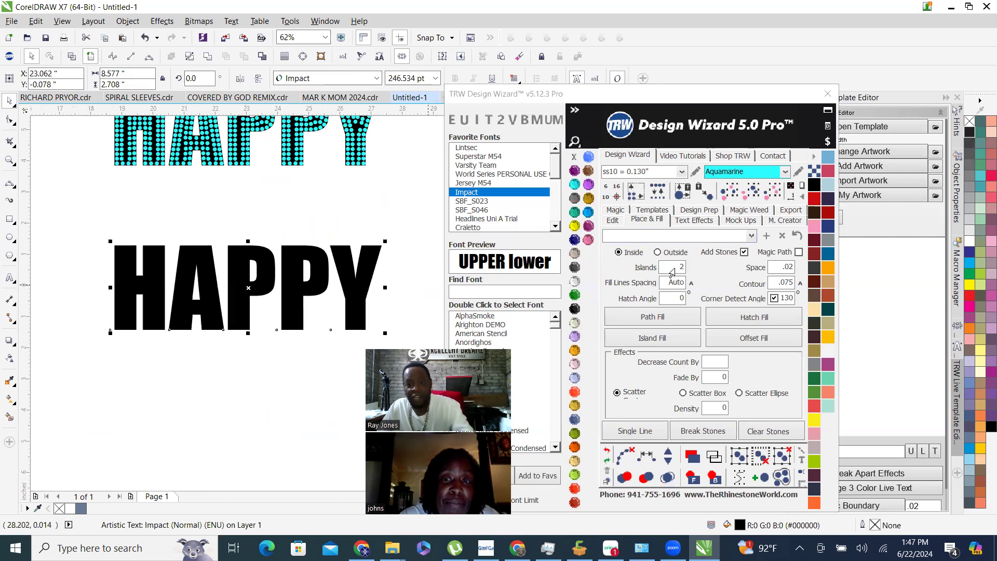
Apply an island fill with Islands set to 0 to the lowest HAPPY copy, clear the paths and merge overlapping stones.
double_click(672, 271)
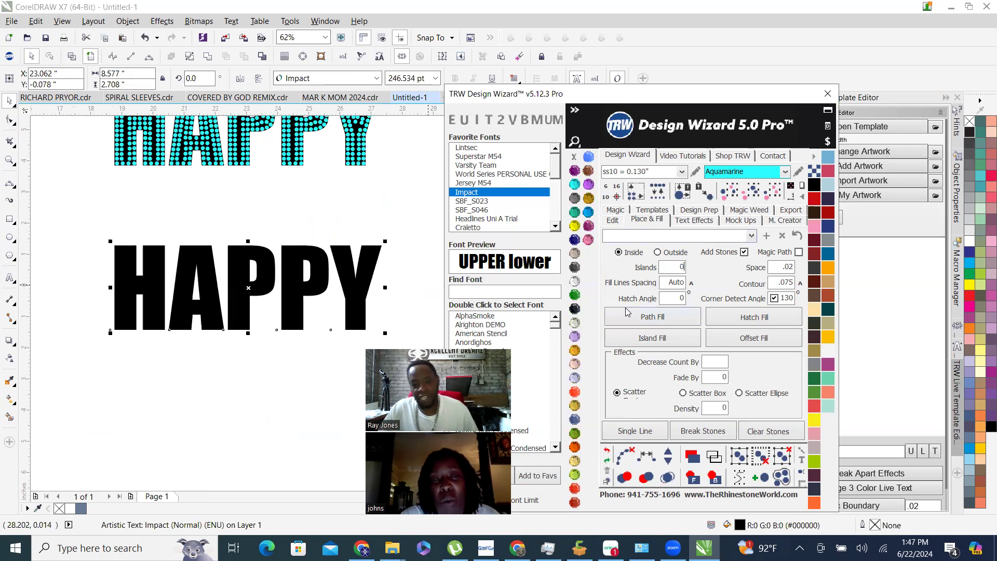
left_click(618, 344)
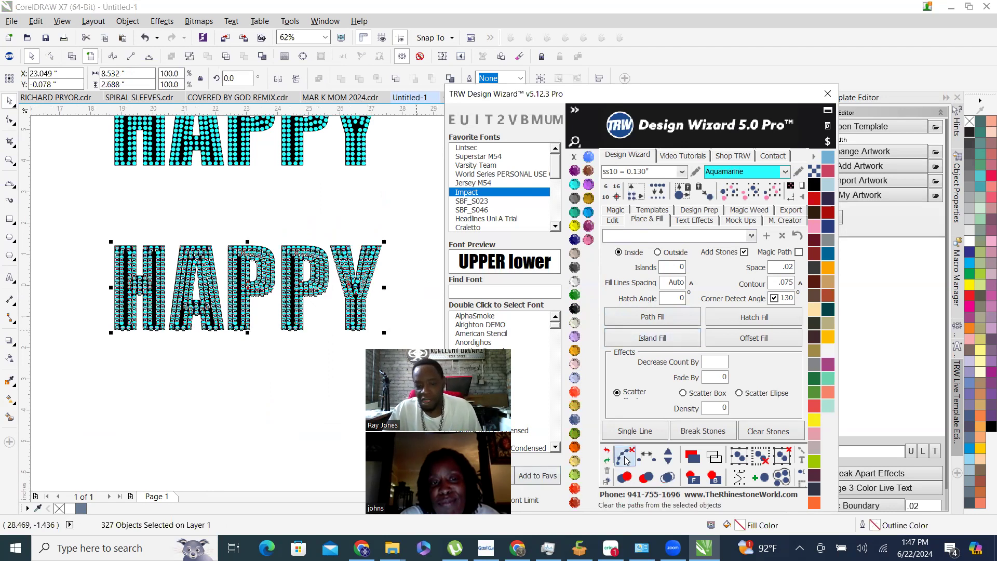
left_click(674, 484)
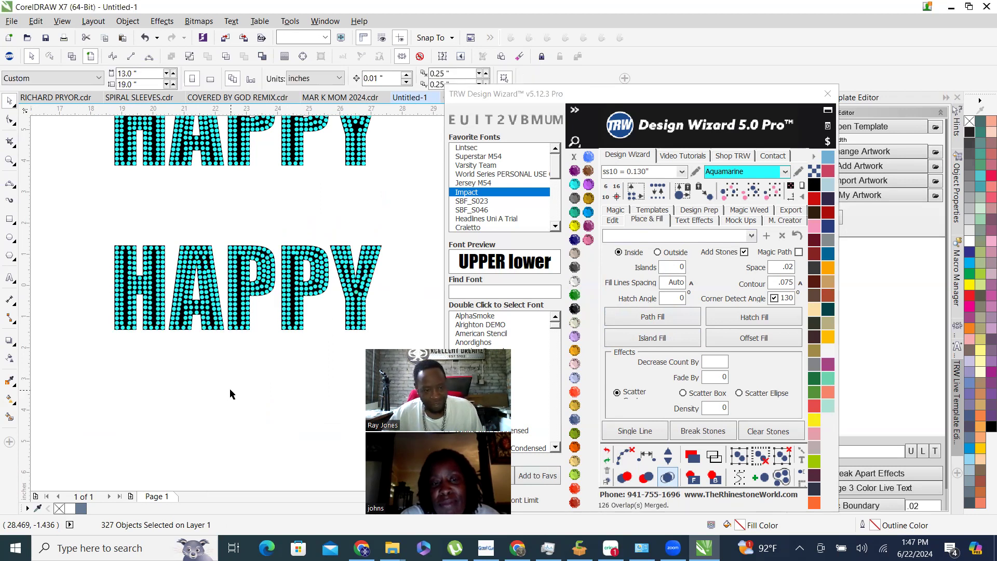
Examine the stone placement and gaps in the H and A of the lowest HAPPY copy up close.
scroll(176, 327, "up", 2)
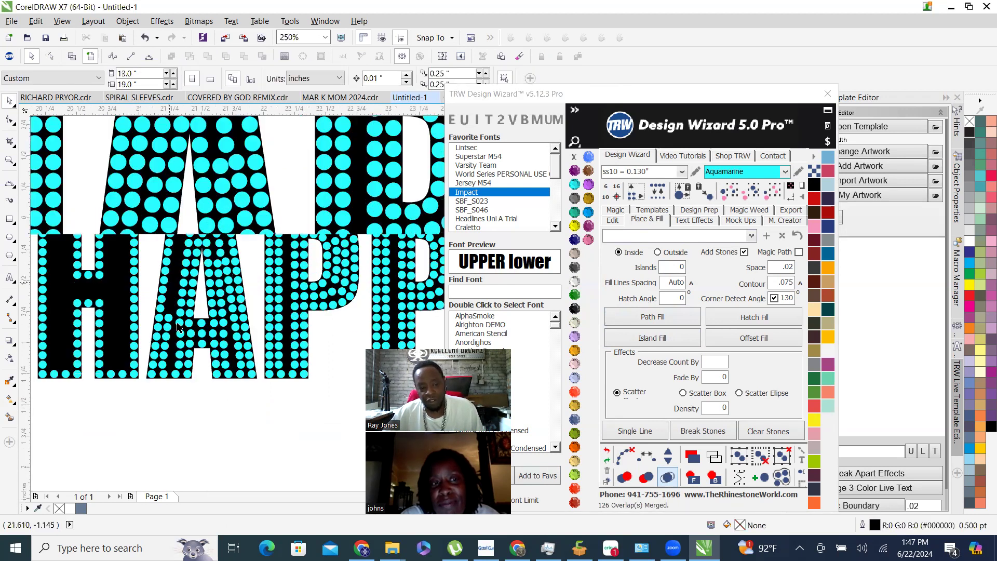
scroll(176, 328, "up", 2)
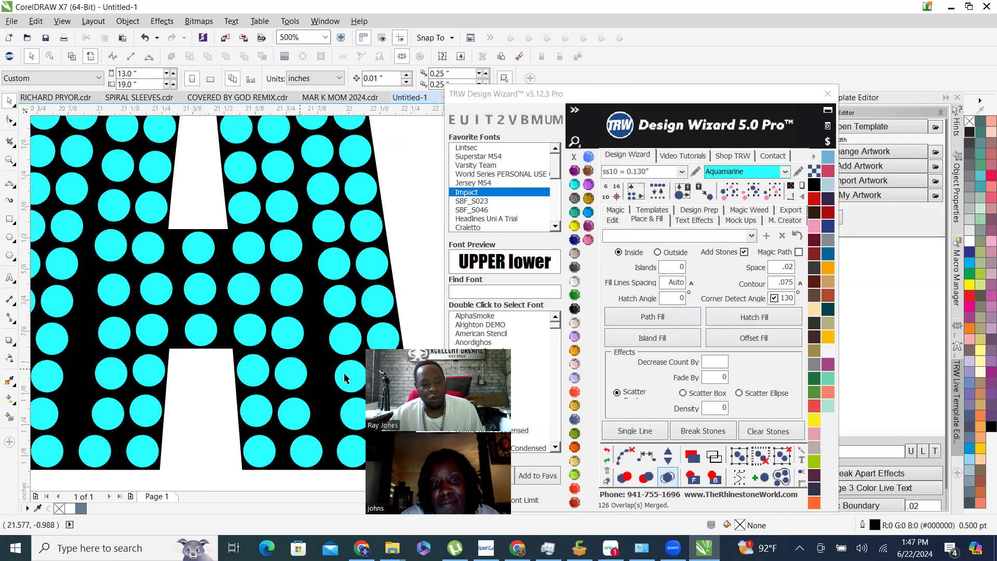
scroll(254, 400, "down", 3)
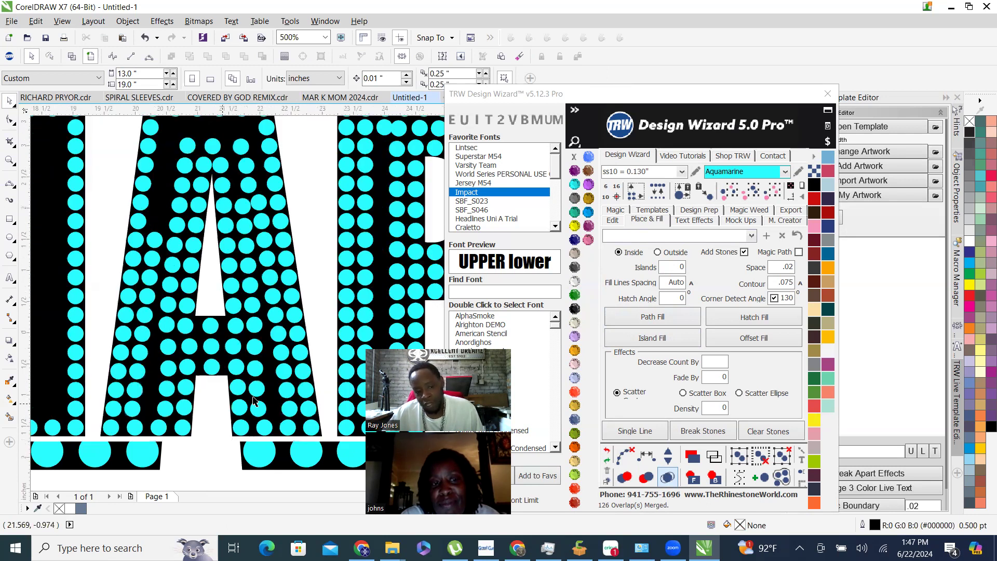
scroll(255, 400, "down", 4)
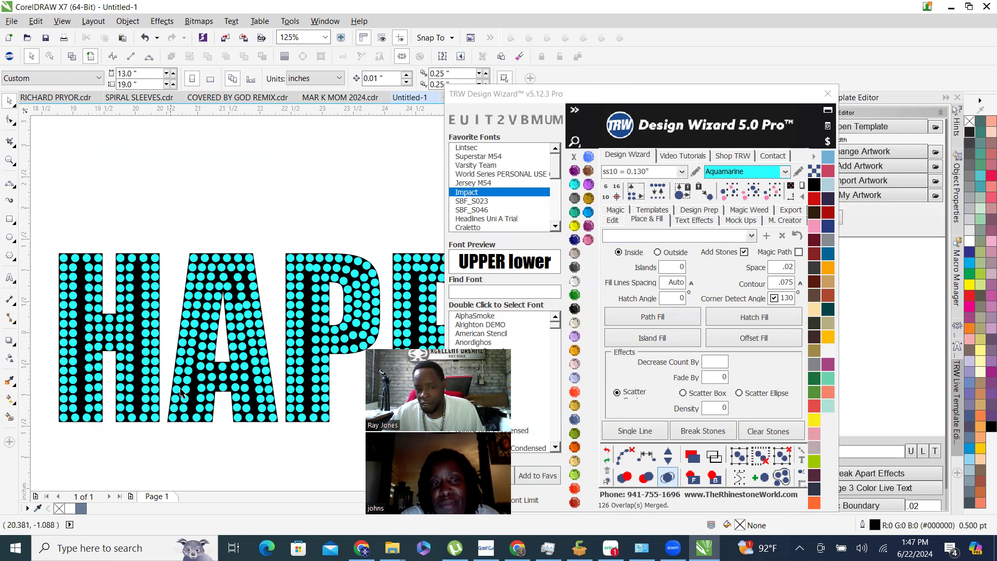
scroll(173, 384, "up", 2)
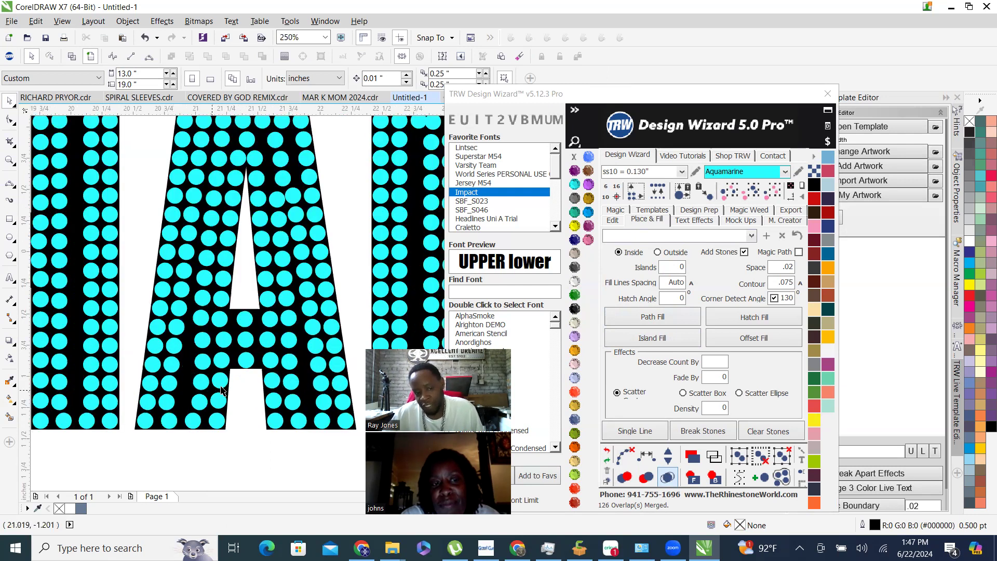
Delete the inner-leg and crossbar stones on both sides of the middle column in the A of the lowest HAPPY copy.
left_click_drag(241, 415, 180, 303)
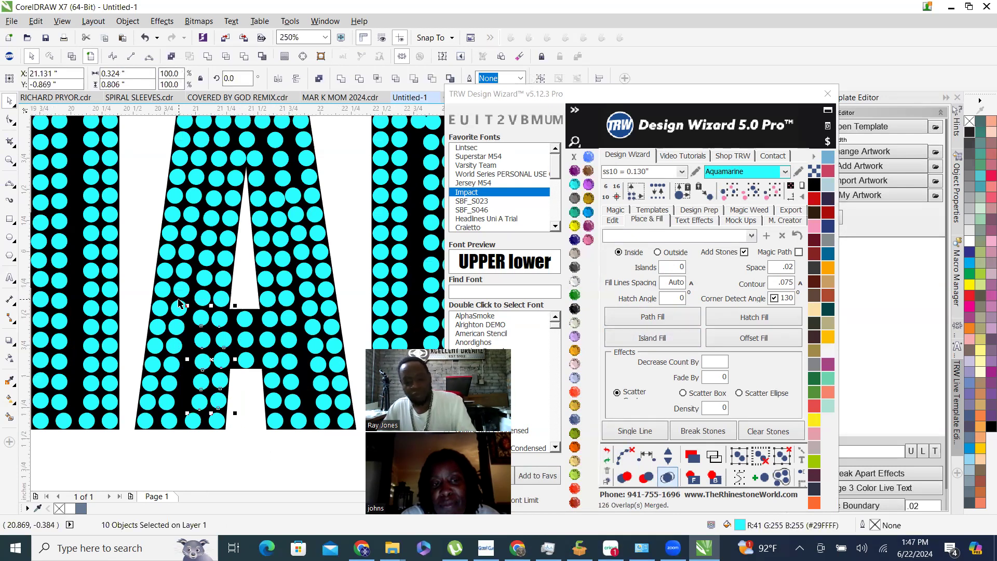
key("Delete")
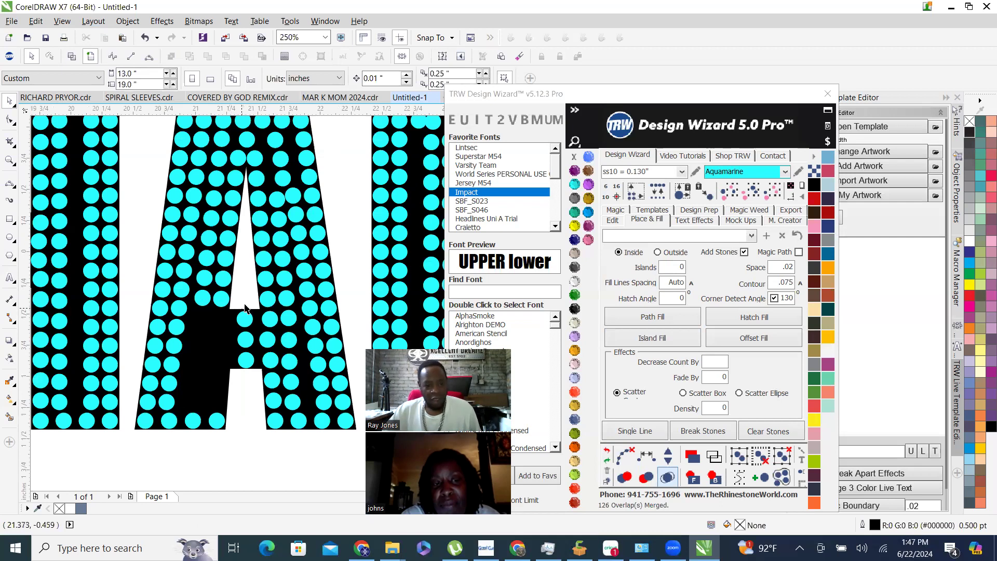
left_click_drag(249, 307, 302, 390)
key("Escape")
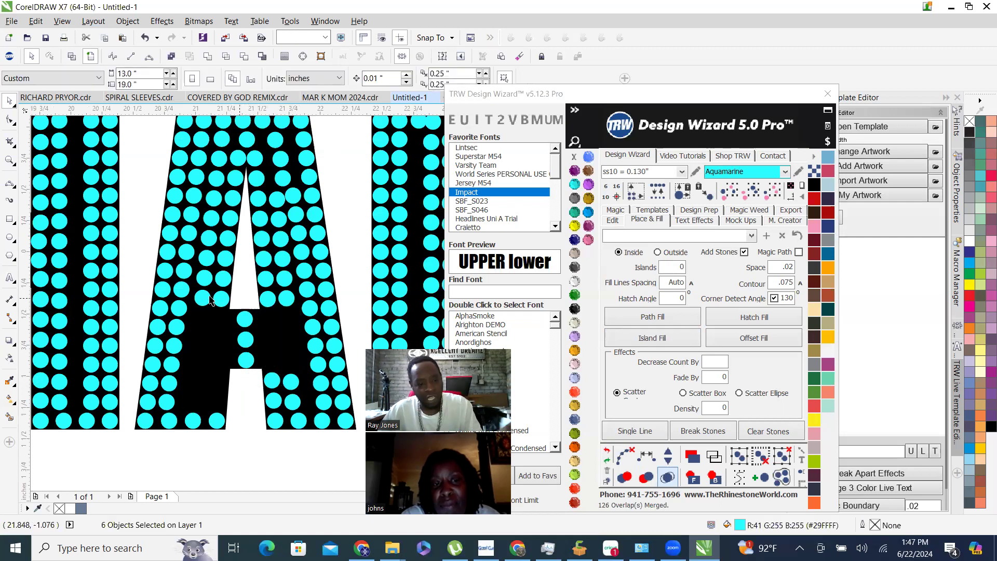
Place two vertical guidelines at the upper corners of the A's lower opening, at about 21.277 and 21.534 inches.
scroll(231, 374, "up", 2)
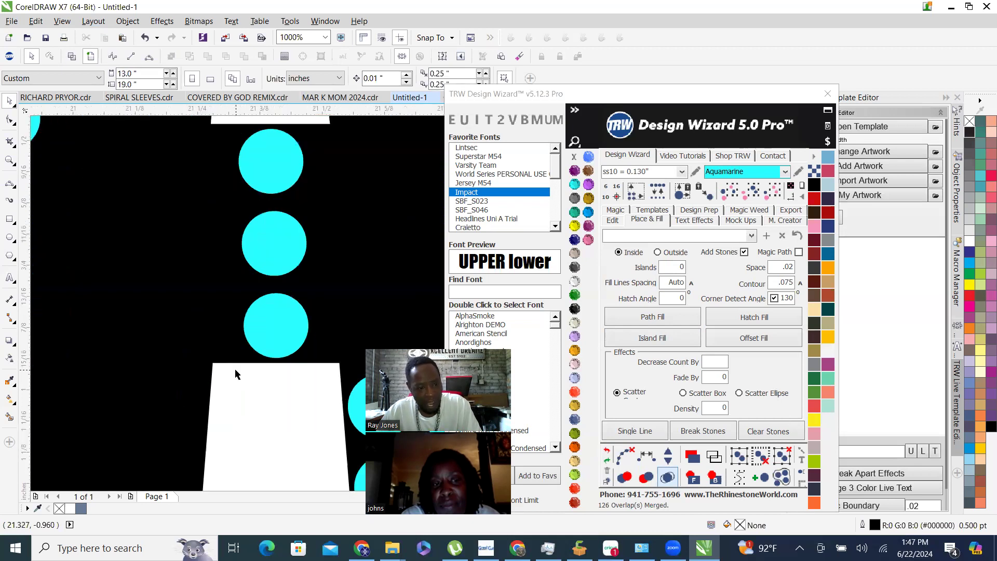
left_click_drag(27, 372, 224, 370)
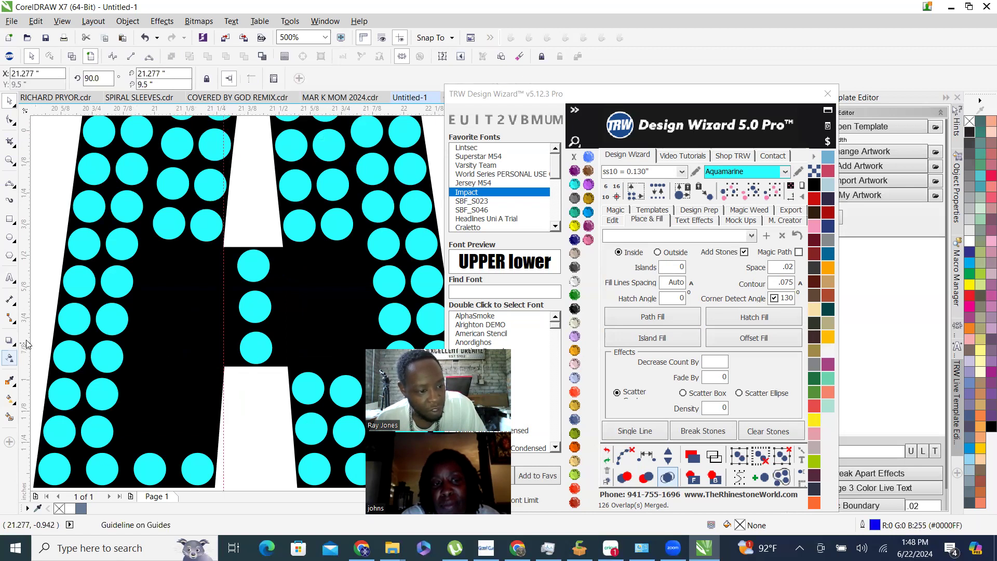
left_click_drag(27, 340, 291, 368)
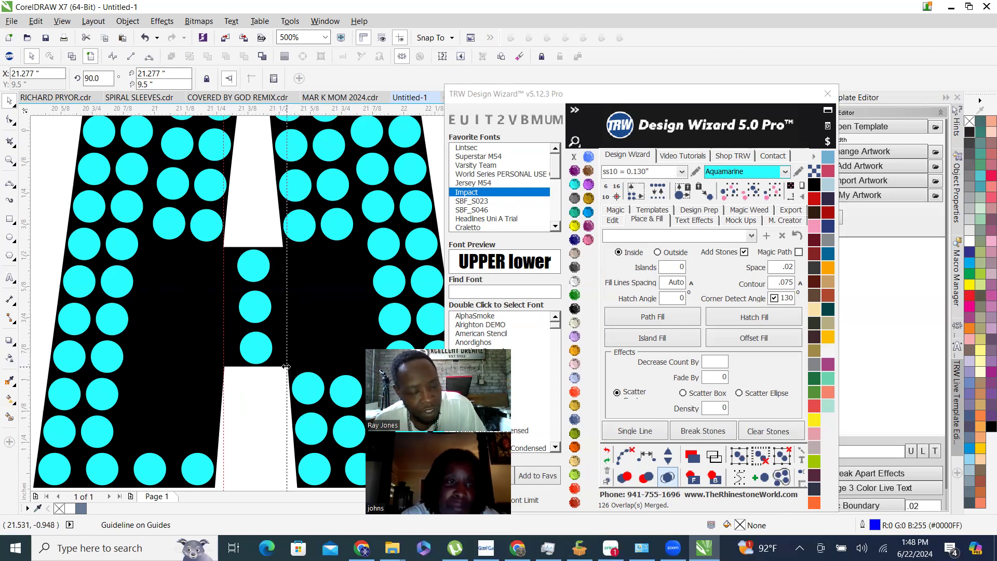
scroll(291, 368, "up", 5)
scroll(299, 378, "up", 5)
left_click_drag(273, 289, 323, 210)
scroll(311, 279, "down", 7)
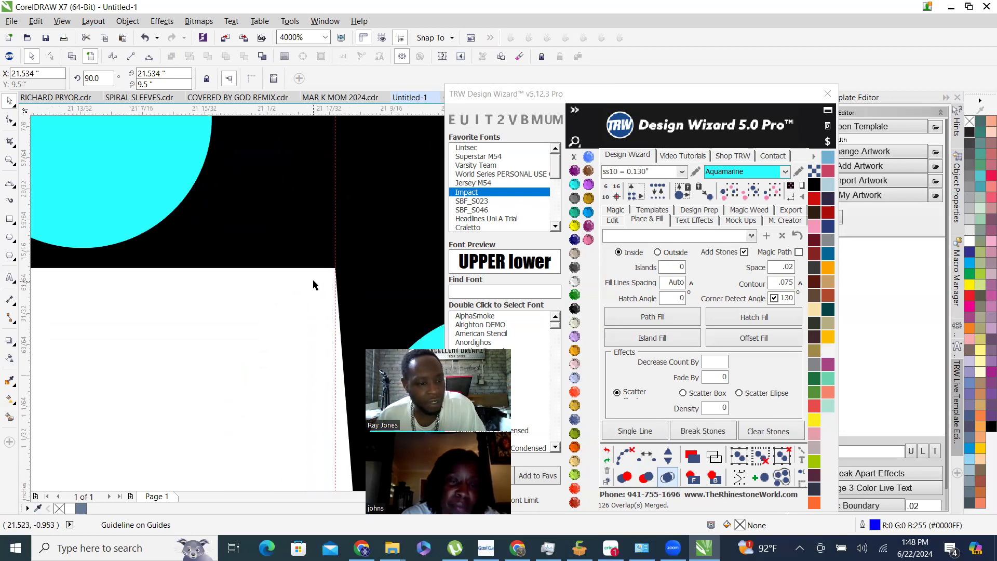
Shift the guideline at the opening's left corner to 21.28 inches so it meets the corner.
scroll(133, 301, "up", 2)
scroll(100, 283, "down", 2)
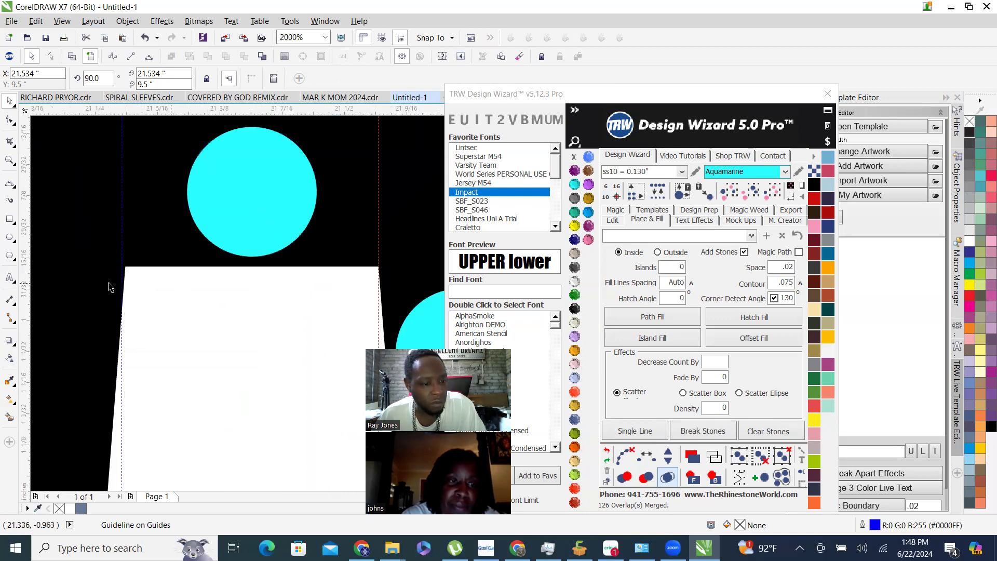
scroll(119, 274, "up", 4)
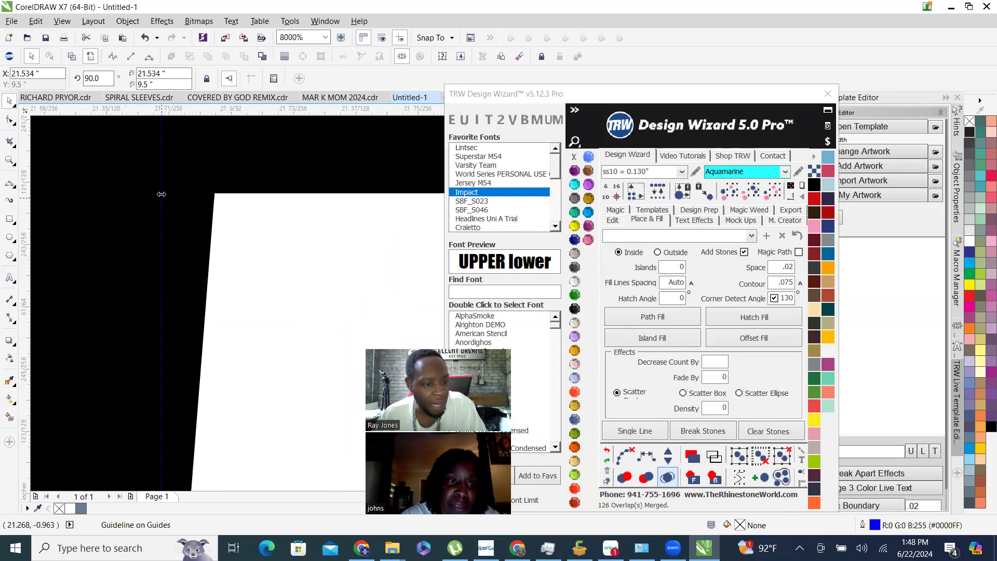
left_click_drag(162, 190, 214, 197)
scroll(222, 349, "down", 6)
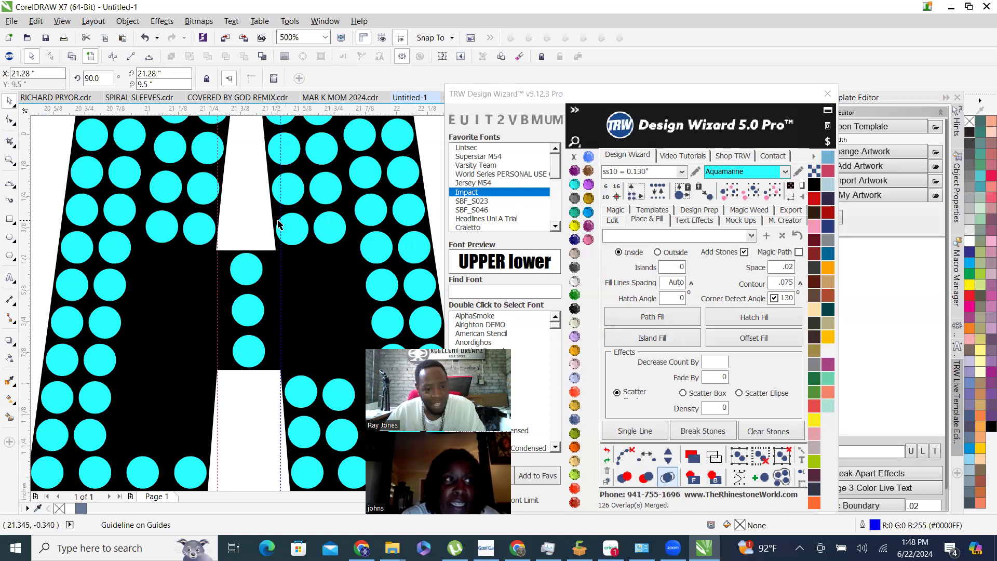
Delete the stone columns bordering both sides of the A's triangular opening, keeping the two stones at its peak.
scroll(190, 320, "down", 1)
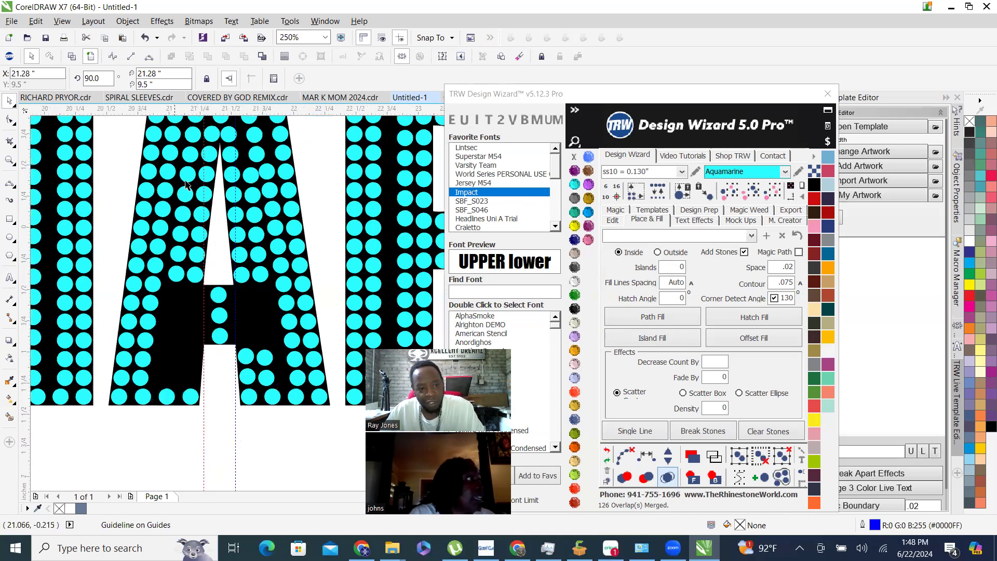
left_click(206, 176)
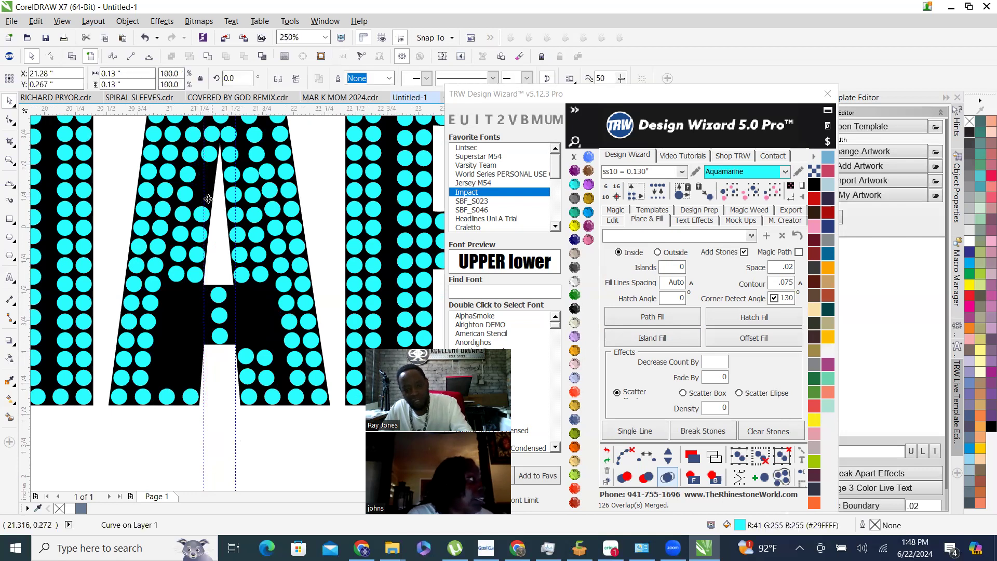
left_click_drag(196, 242, 229, 174)
key("Delete")
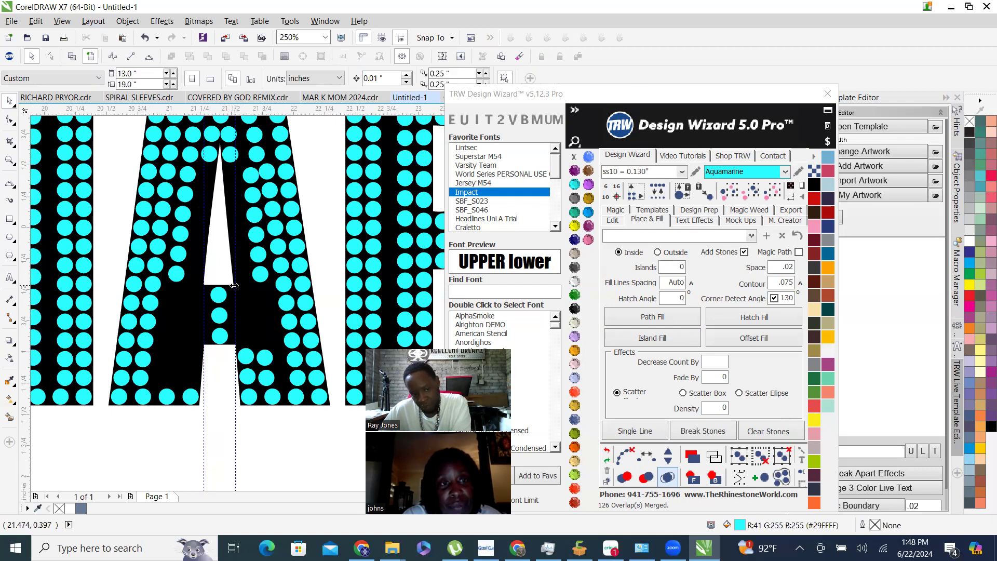
Delete the two inner-edge stones directly above the bottom inner stone of the A's right leg.
left_click(229, 155)
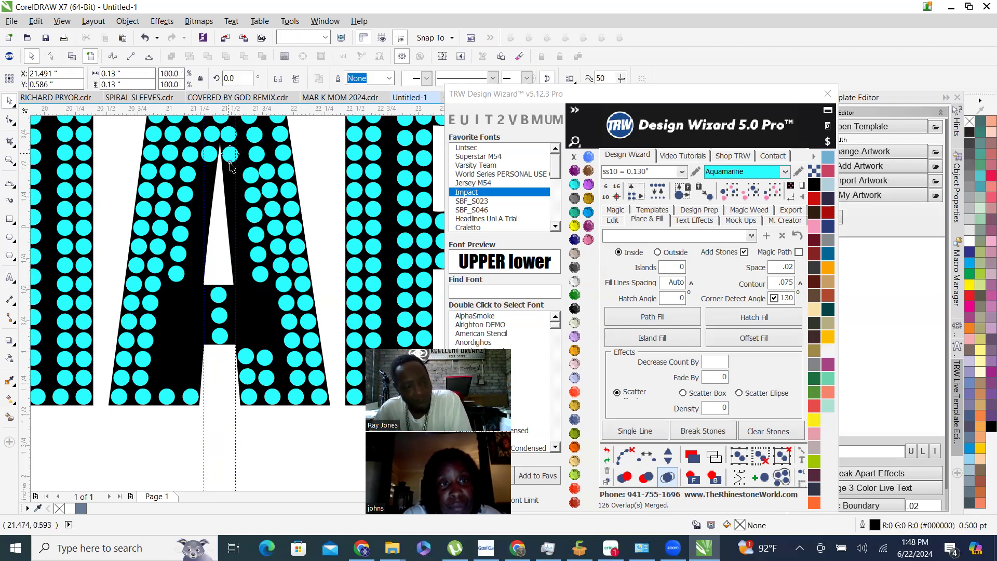
left_click(245, 357)
key("Delete")
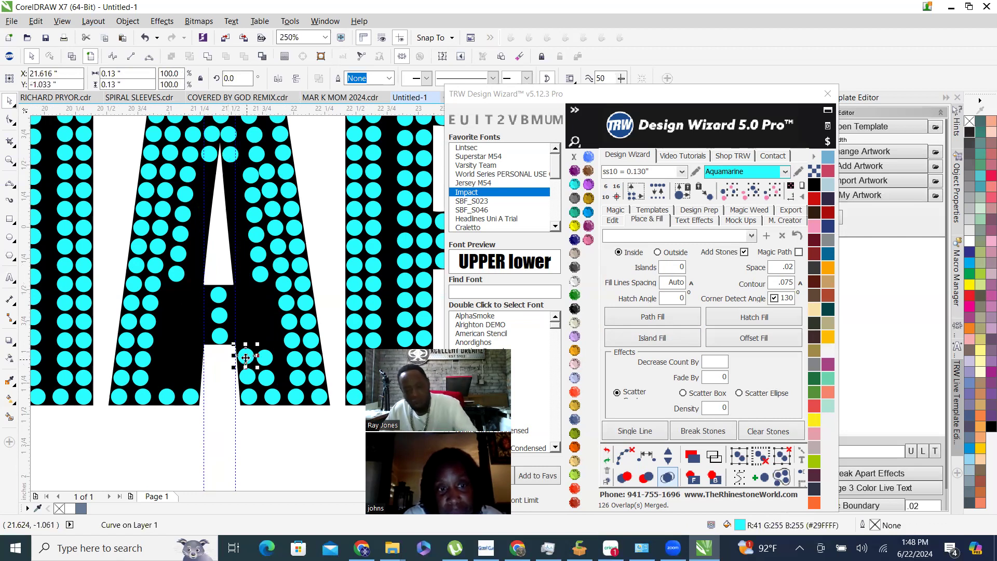
left_click(247, 377)
key("Delete")
Fill between the peak stone and the bottom inner stone of the A's right leg with .02 spacing and clear the path.
left_click(248, 399)
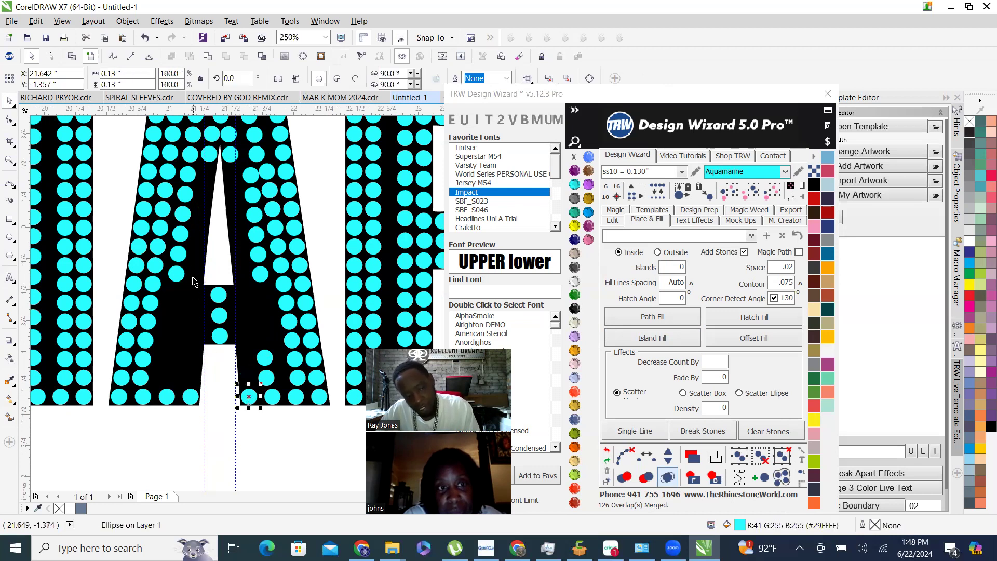
left_click(229, 156, "shift")
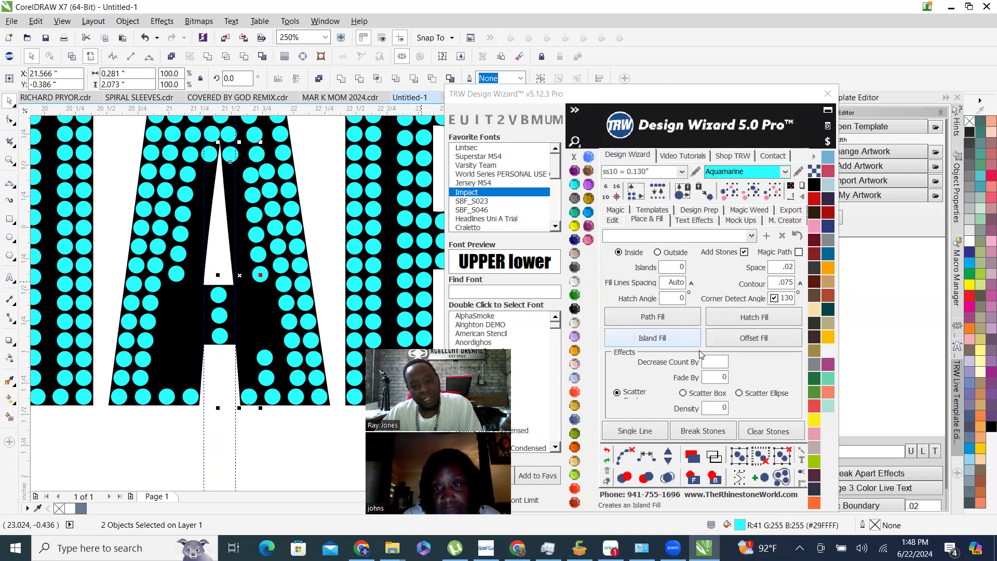
left_click(613, 221)
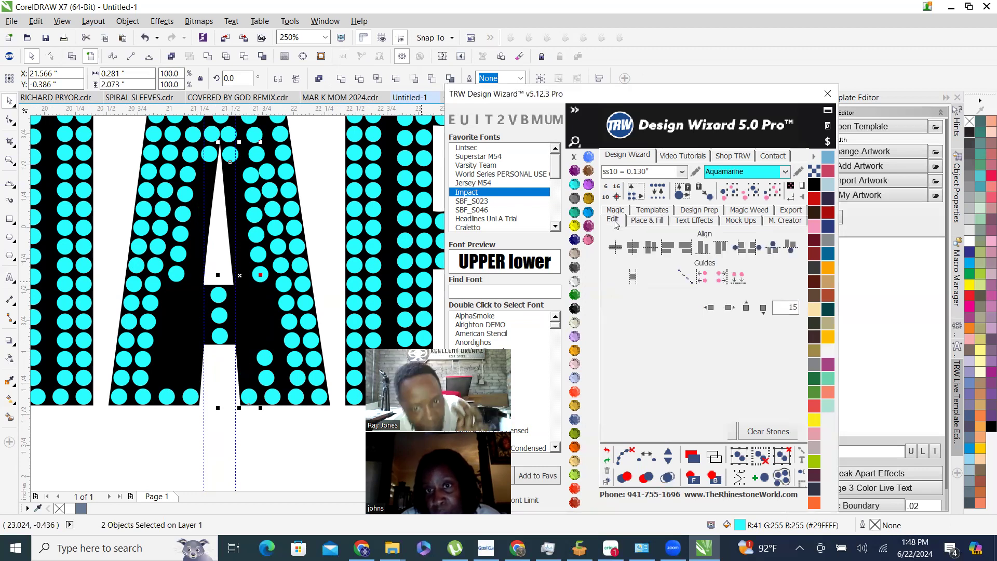
left_click(618, 376)
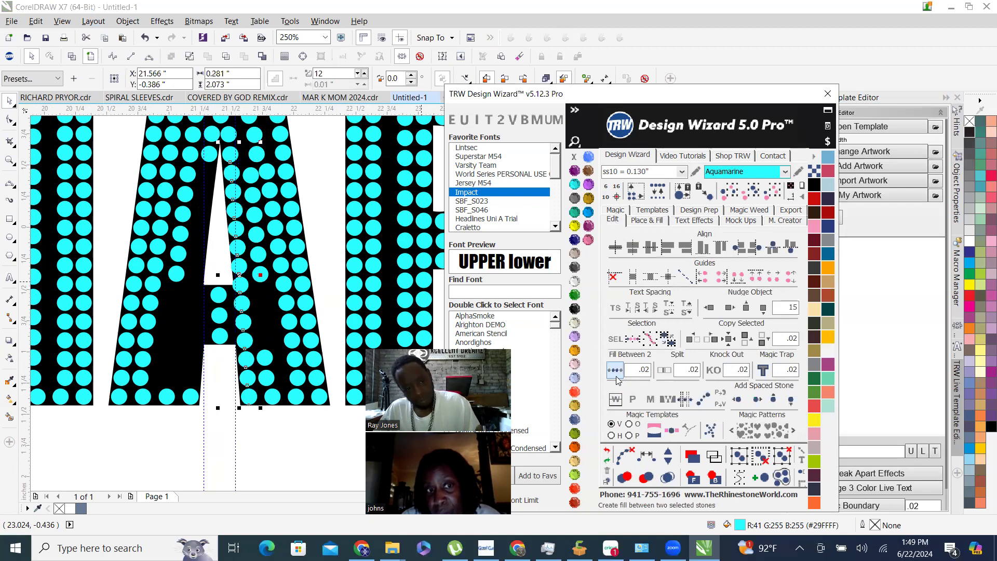
left_click(626, 455)
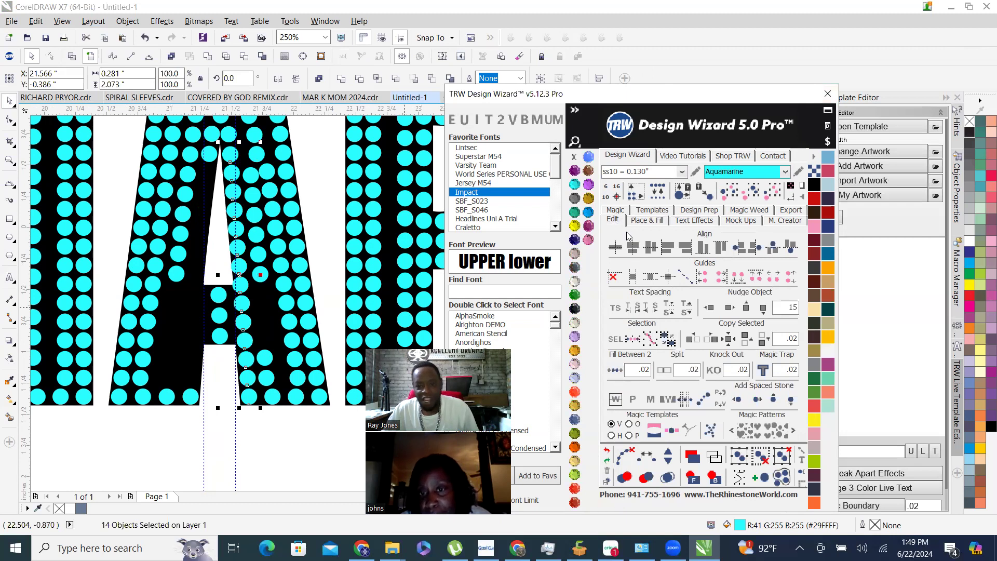
left_click(654, 220)
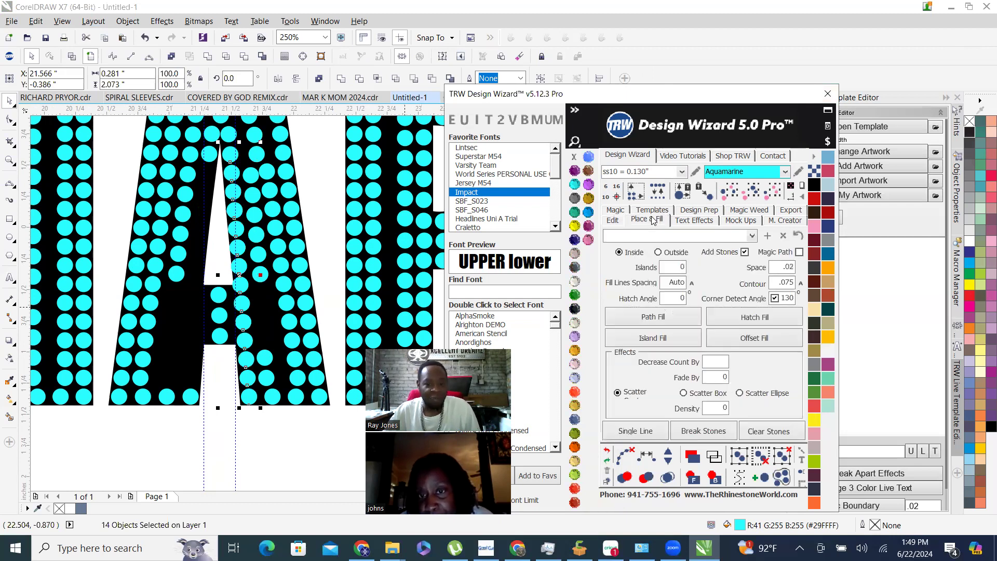
left_click(614, 221)
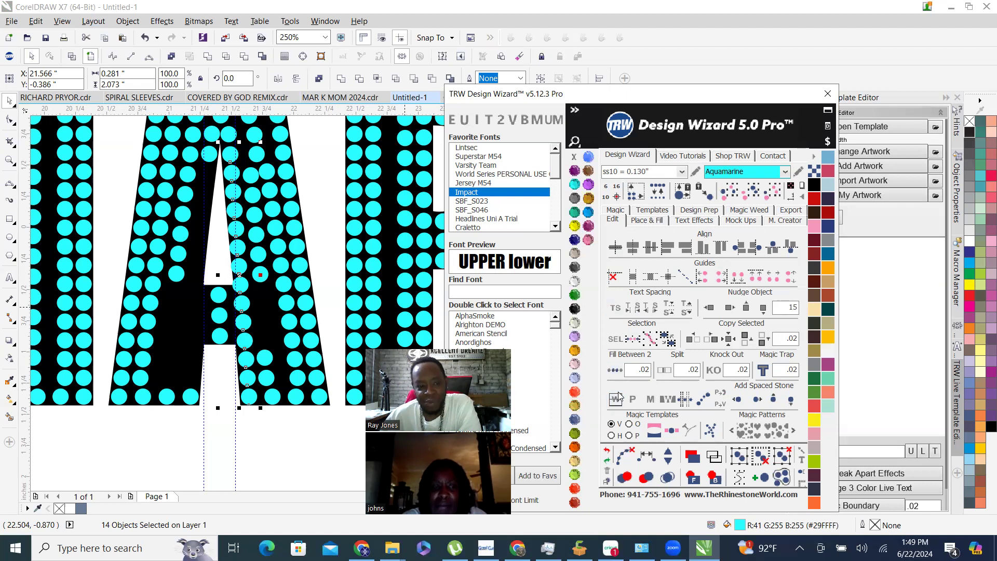
left_click(217, 455)
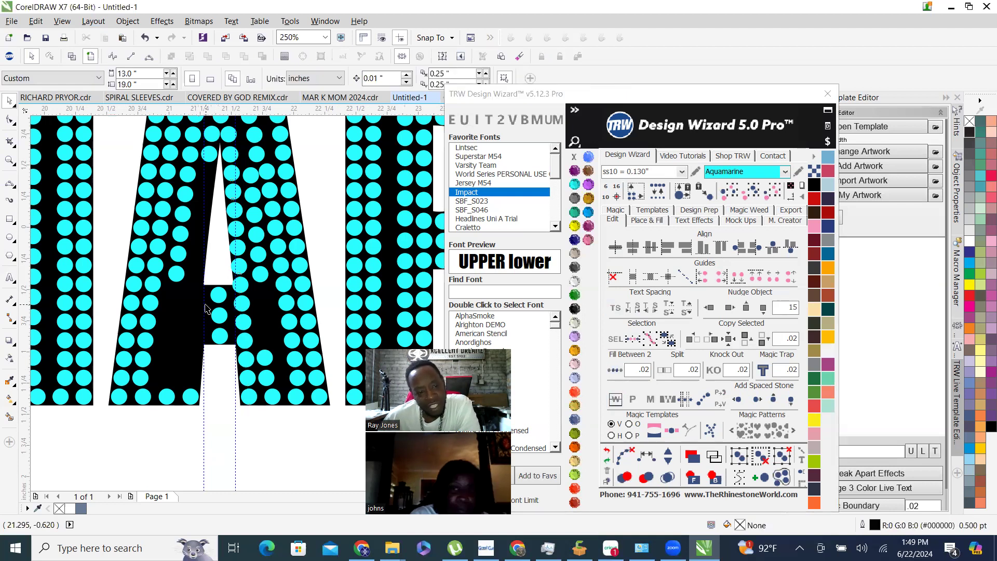
Select the peak stone and the bottom inner stone of the A's left leg.
scroll(257, 273, "up", 5)
scroll(257, 273, "down", 2)
scroll(257, 274, "down", 4)
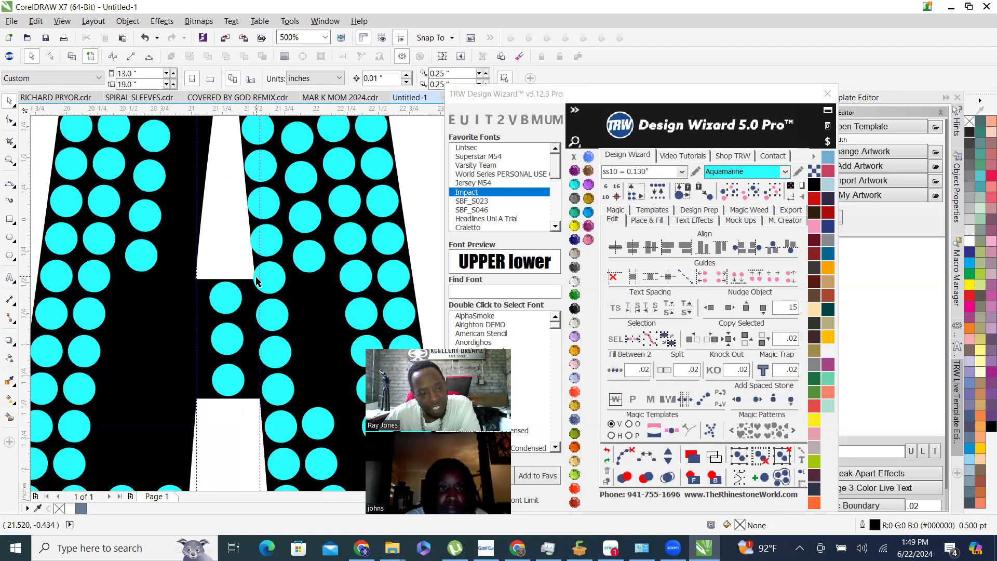
scroll(252, 280, "down", 2)
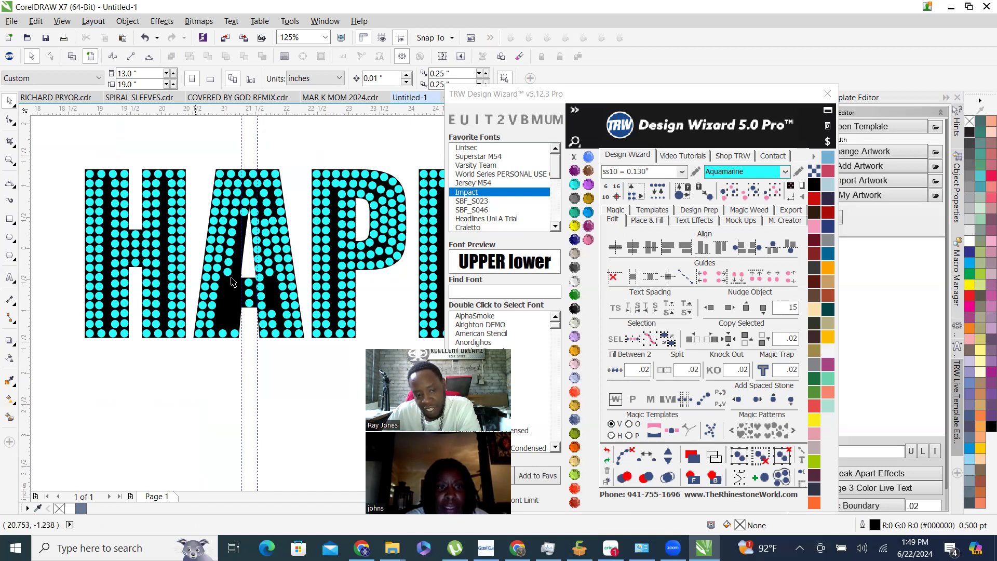
scroll(242, 277, "up", 1)
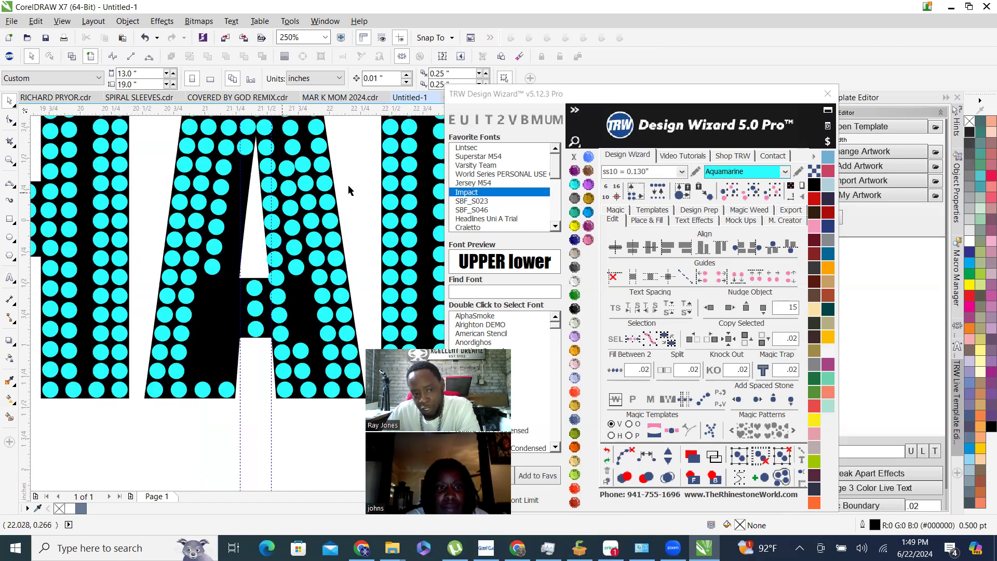
left_click(244, 146)
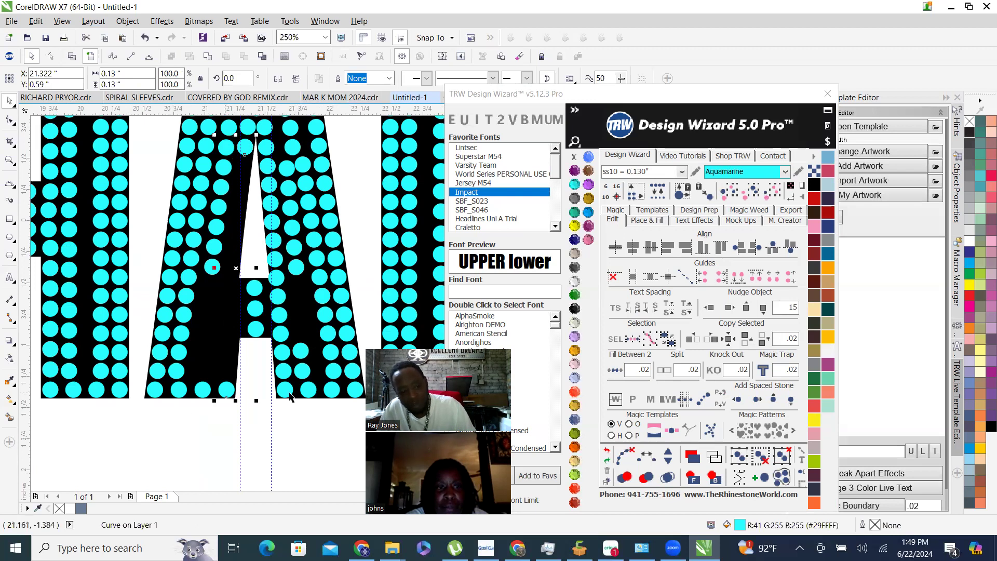
Send the Design Wizard error report to TRW and dismiss the acknowledgement.
left_click(632, 399)
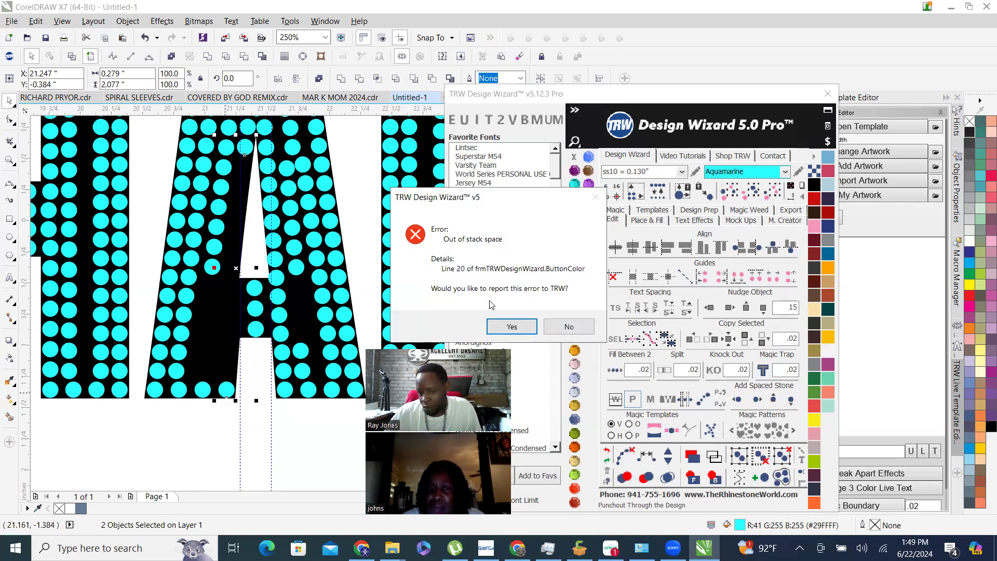
left_click(528, 332)
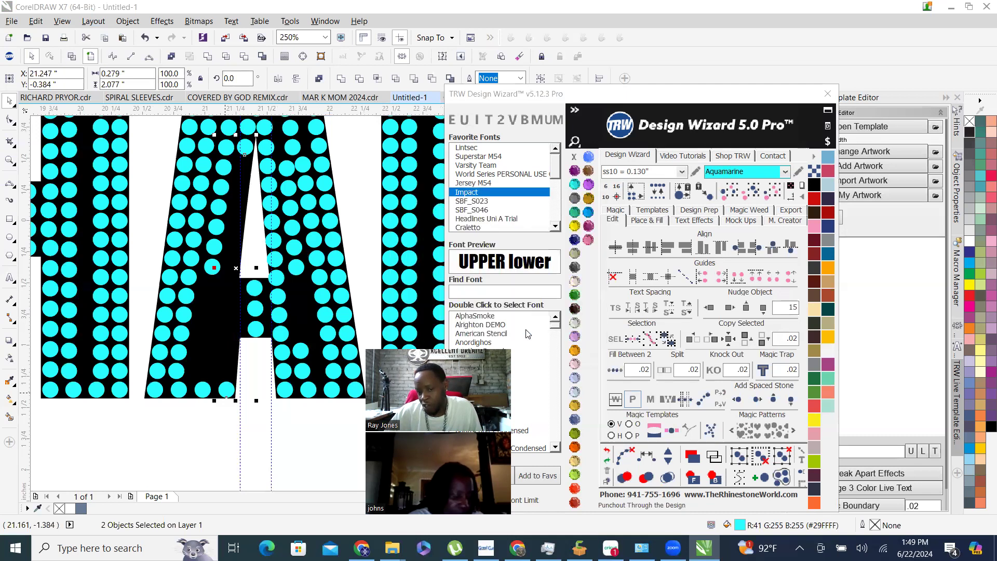
left_click(513, 327)
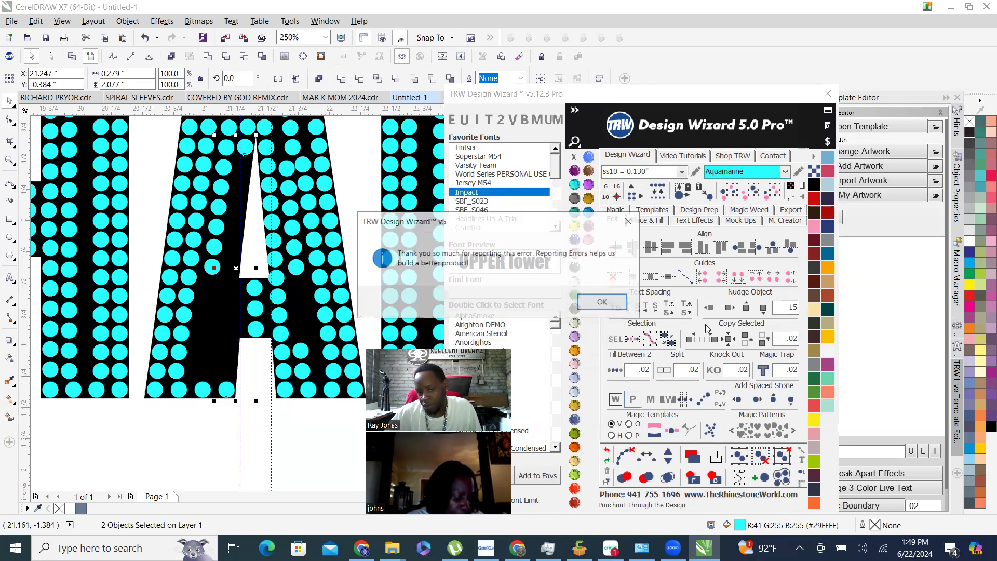
left_click(615, 301)
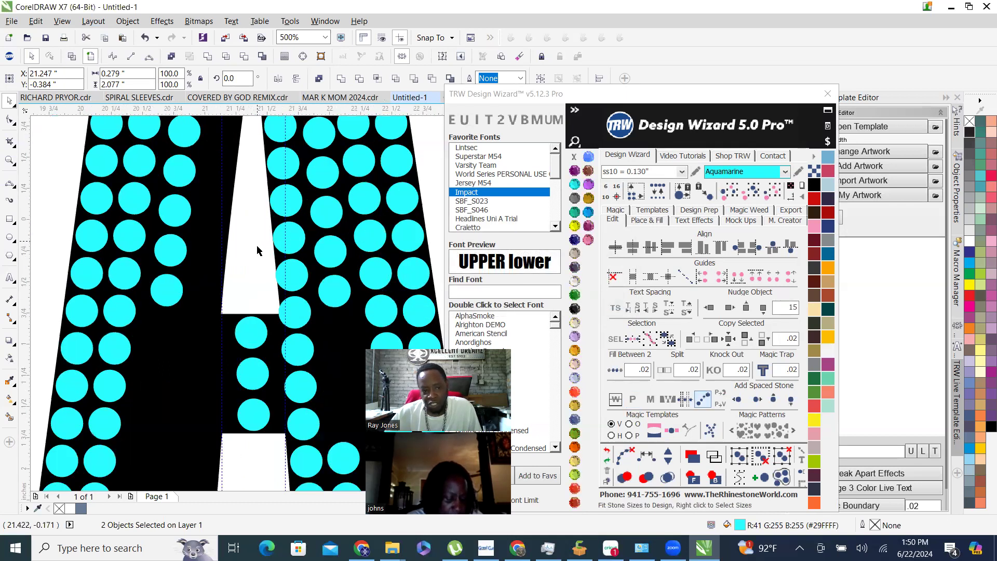
Fill between the two selected left-leg stones with .02 spacing, clear the path and check the new column up close.
scroll(260, 251, "down", 1)
scroll(347, 314, "up", 1)
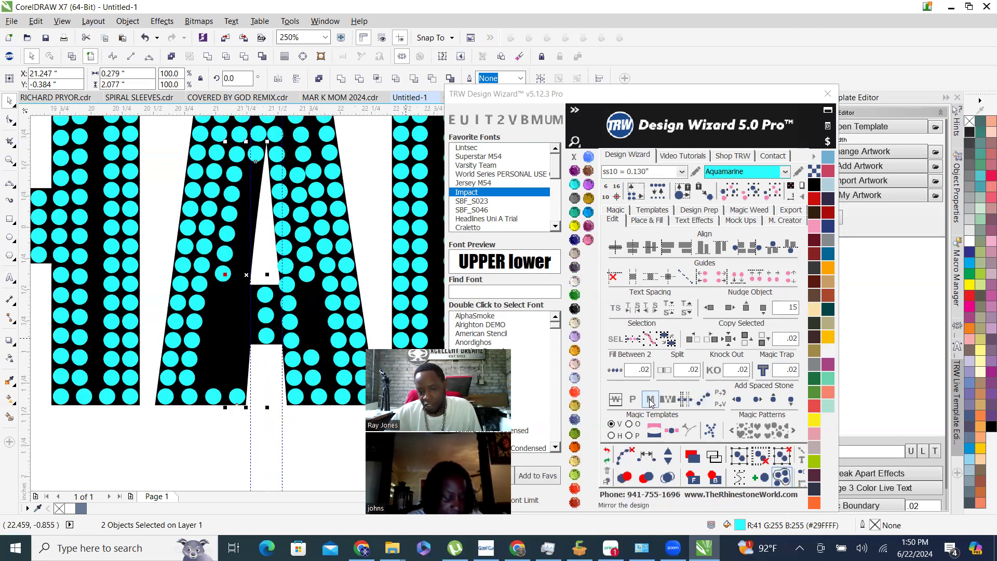
left_click(615, 369)
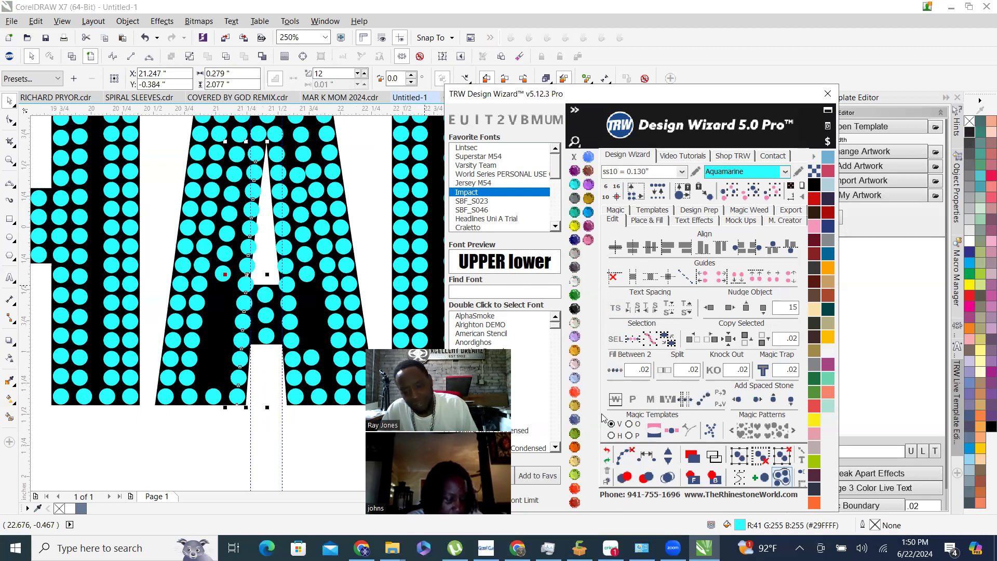
left_click(623, 456)
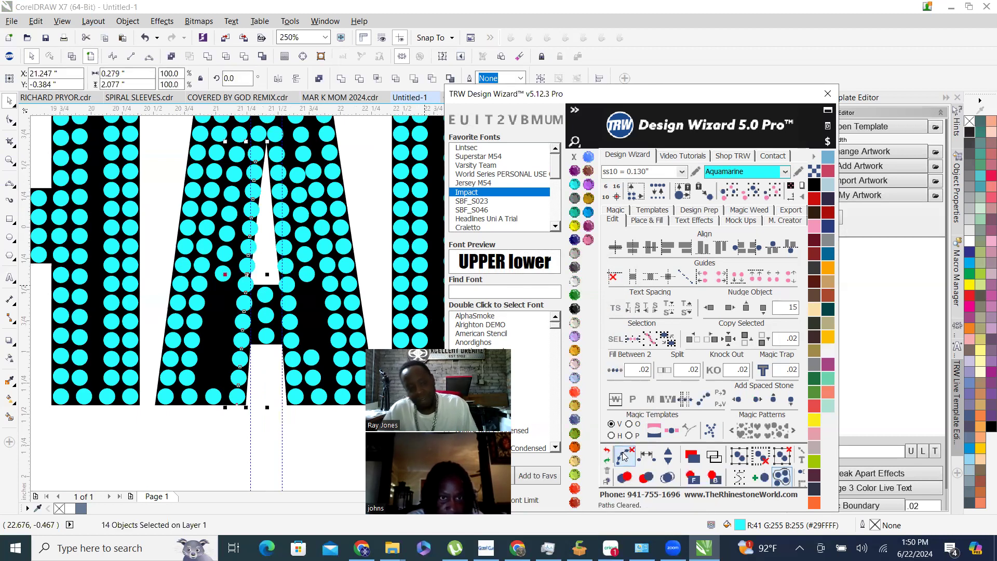
scroll(263, 225, "up", 3)
scroll(263, 225, "down", 3)
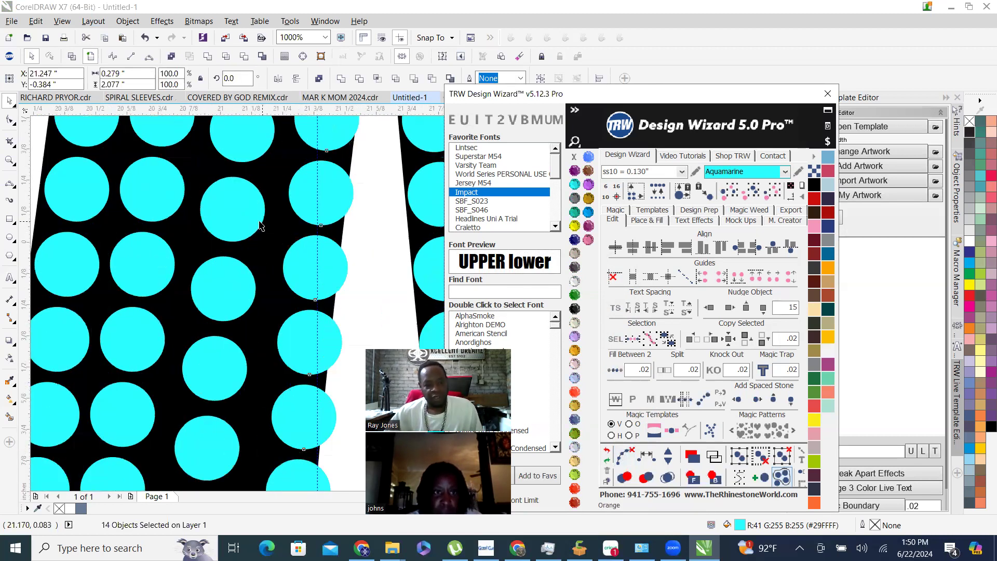
Delete the two middle columns of stones from the lower half of the A's left leg, keeping both edge columns and the bottom row.
left_click(244, 454)
scroll(245, 402, "down", 2)
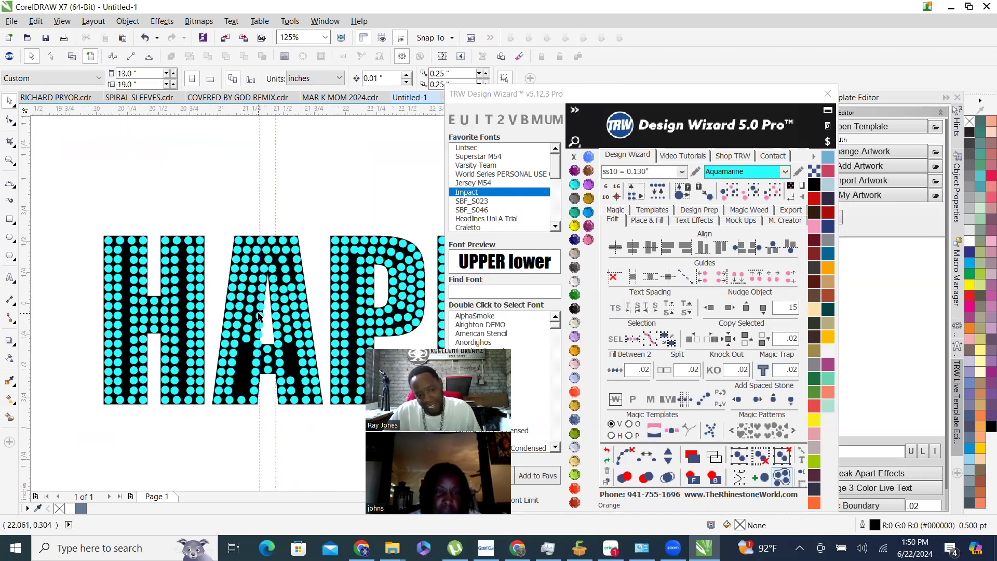
scroll(265, 330, "up", 2)
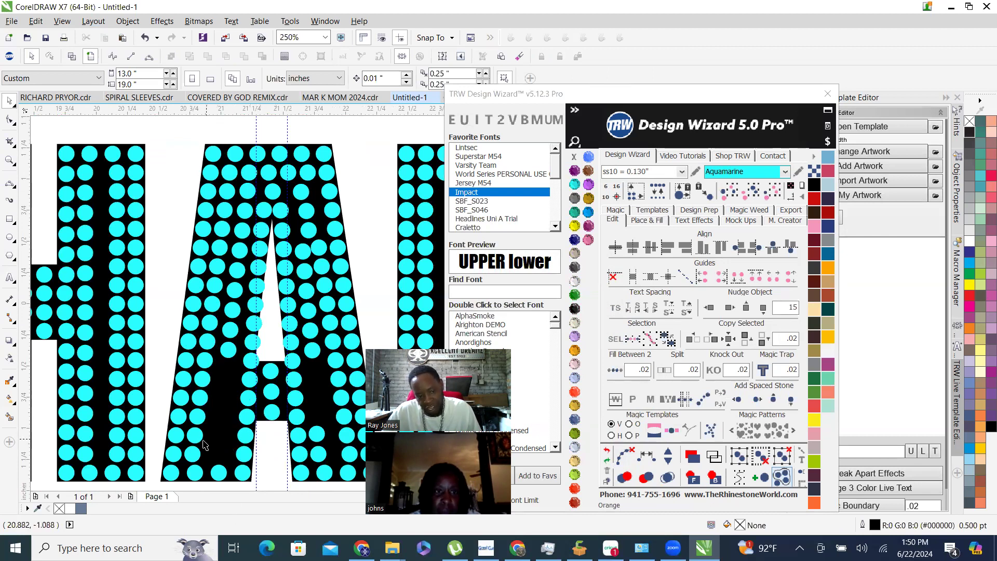
scroll(182, 468, "up", 2)
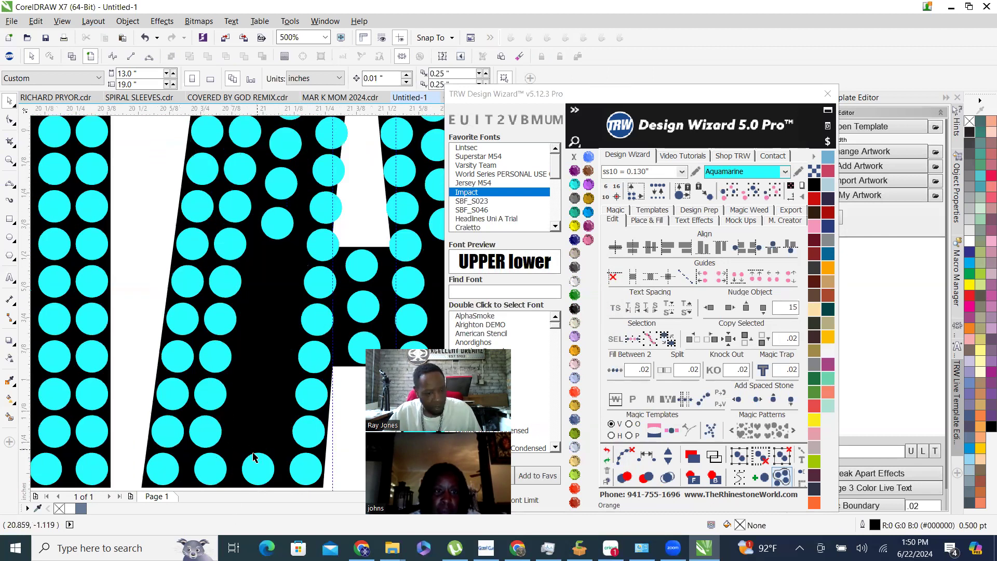
left_click(200, 431)
key("Delete")
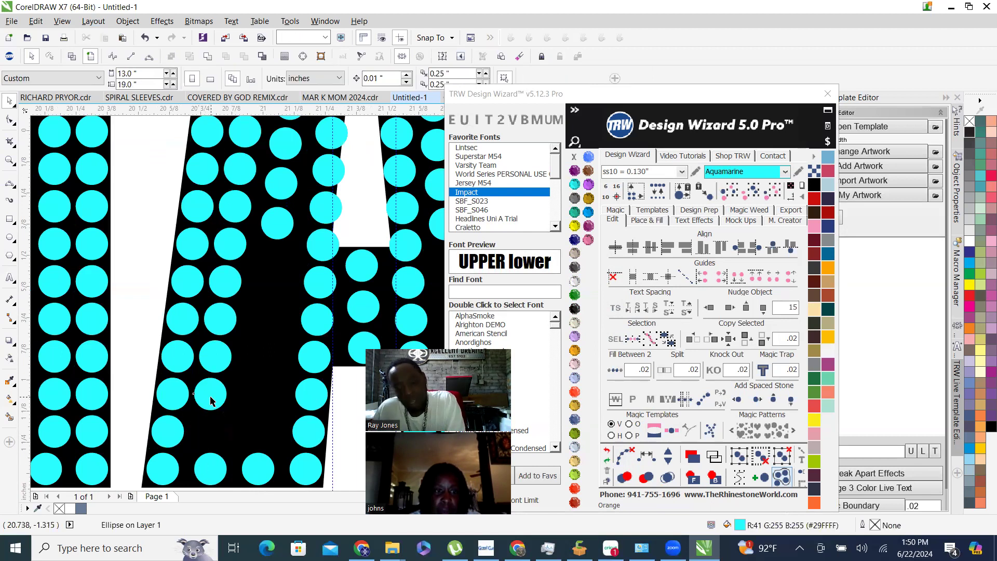
left_click(210, 400)
key("Delete")
left_click(213, 345)
key("Delete")
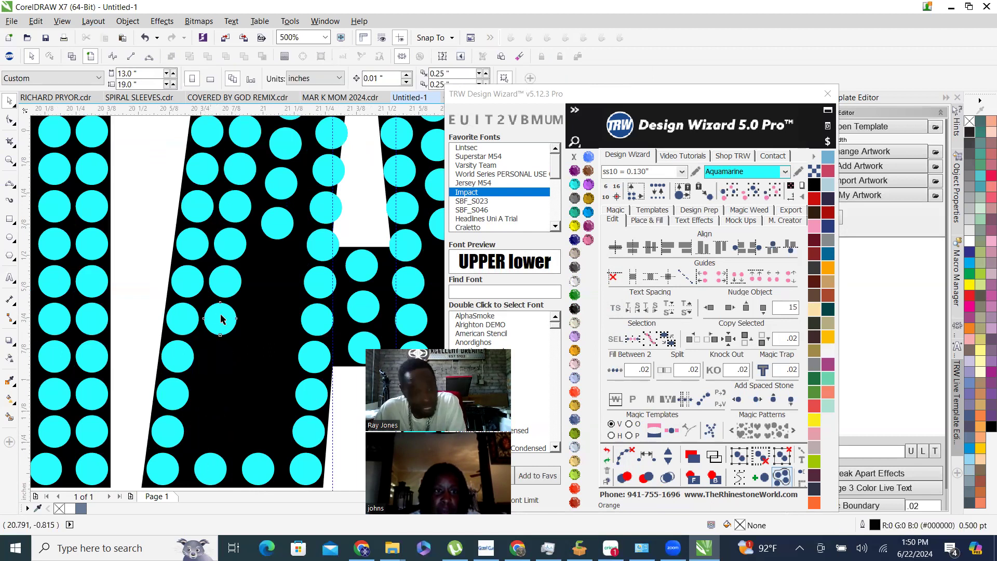
left_click(221, 316)
key("Delete")
left_click(227, 282)
key("Delete")
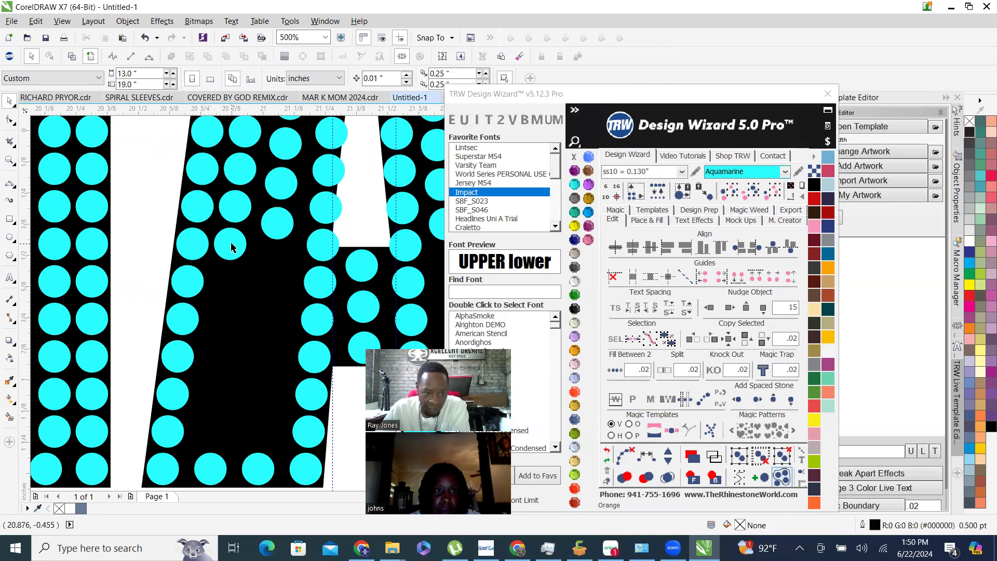
left_click(231, 246)
key("Delete")
key("Delete")
left_click(278, 229)
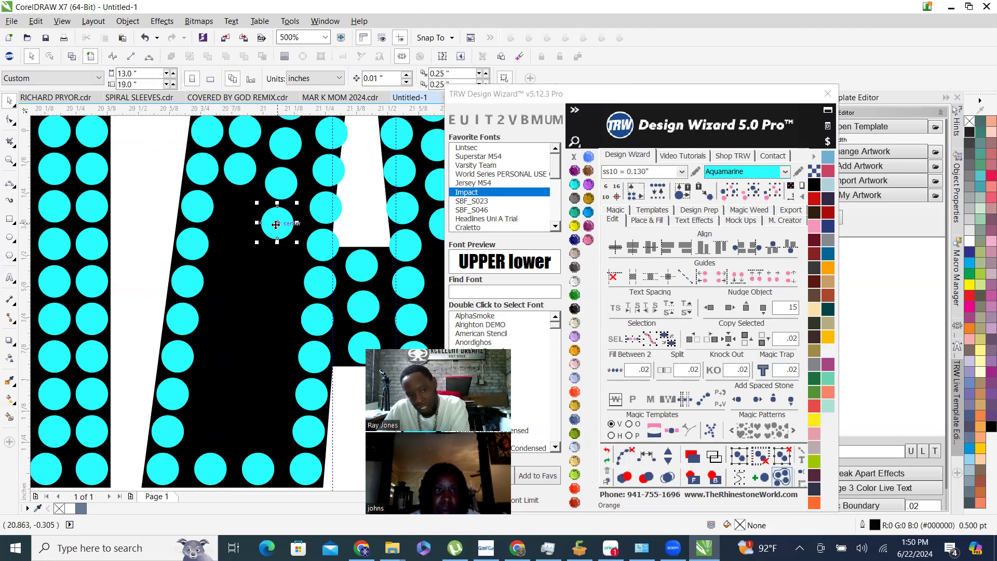
key("Delete")
left_click(279, 184)
key("Delete")
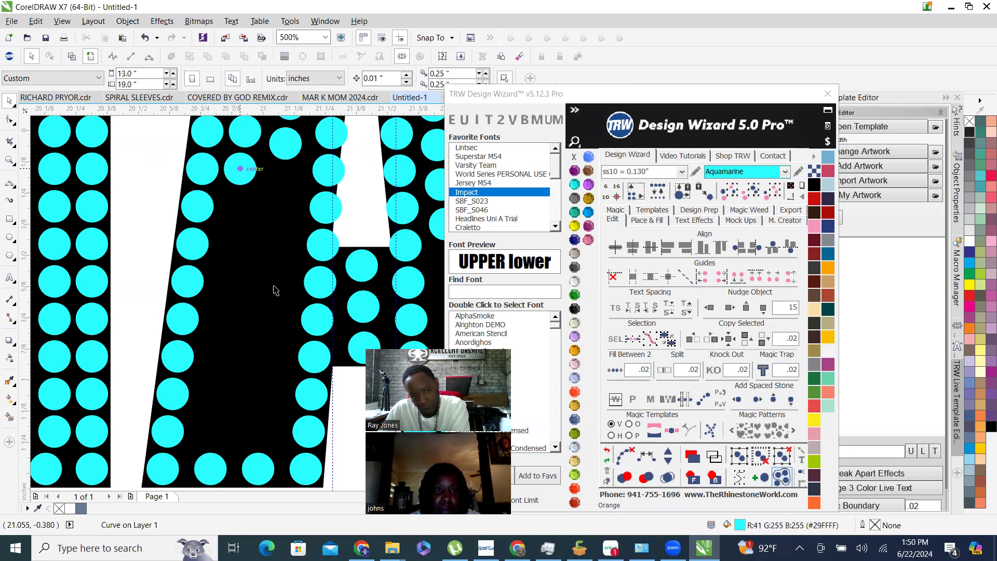
Delete the remaining middle stones in the upper part of the A's left leg, up to and including the row level with the peak.
scroll(276, 286, "down", 2)
scroll(254, 393, "up", 1)
scroll(254, 393, "up", 1)
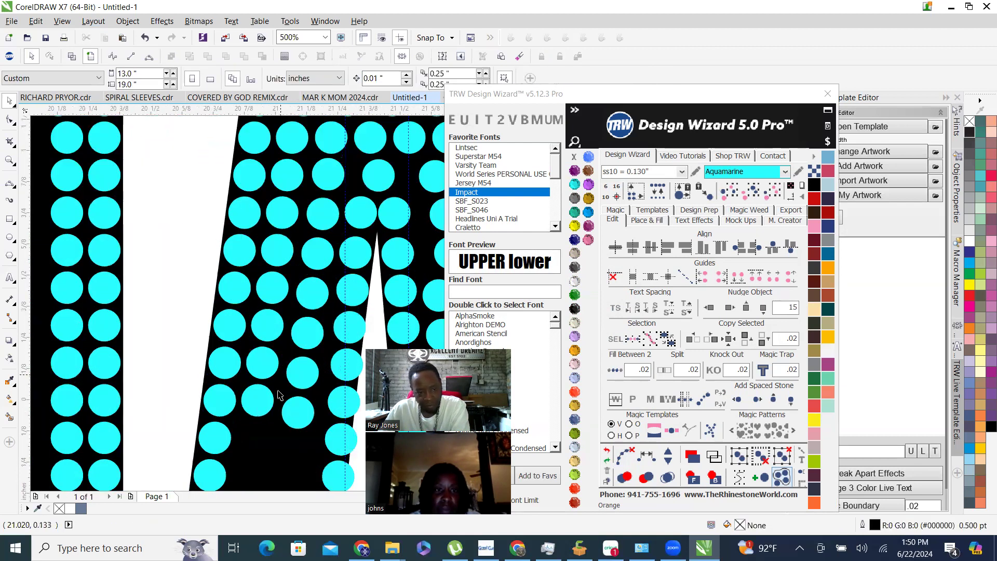
left_click(257, 401)
left_click(298, 412, "shift")
key("Delete")
left_click(302, 373)
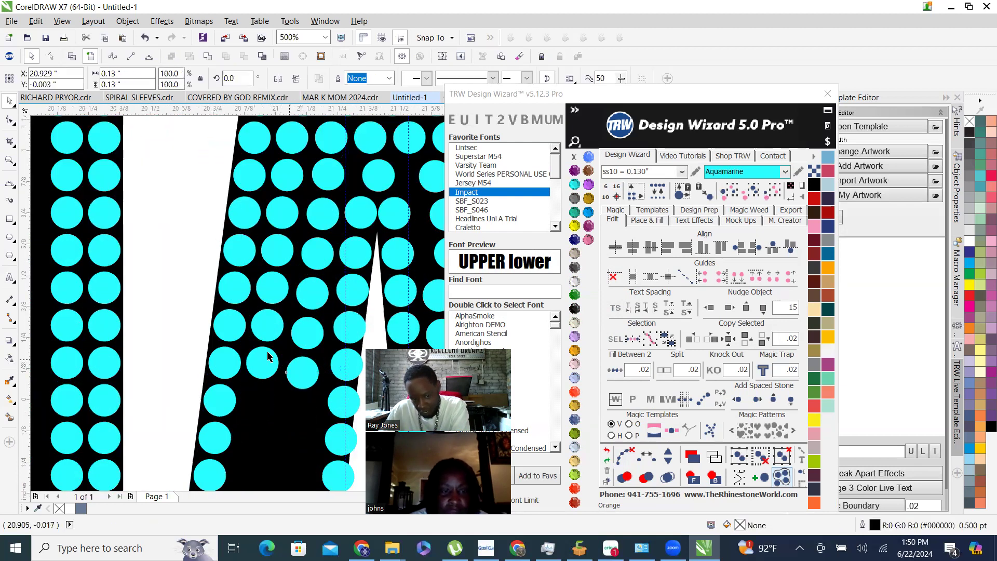
key("Delete")
left_click(260, 322)
key("Delete")
left_click(278, 290)
key("Delete")
left_click(312, 293)
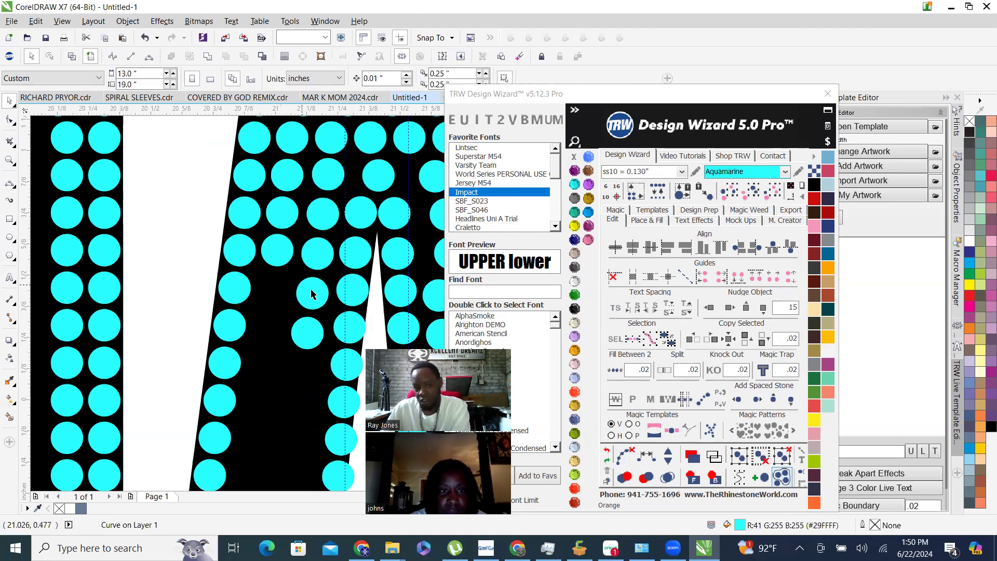
key("Delete")
key("Delete")
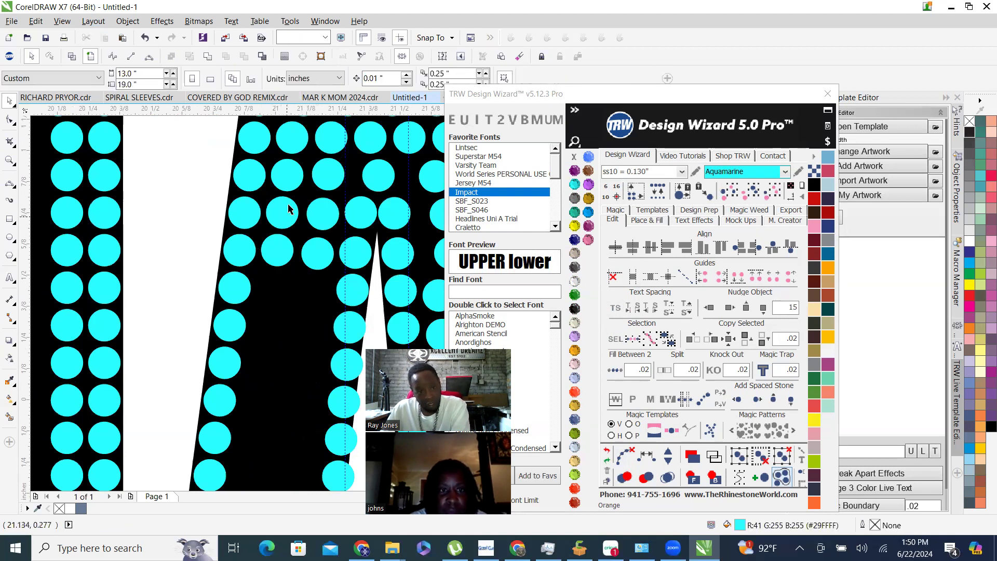
key("Delete")
left_click(285, 211)
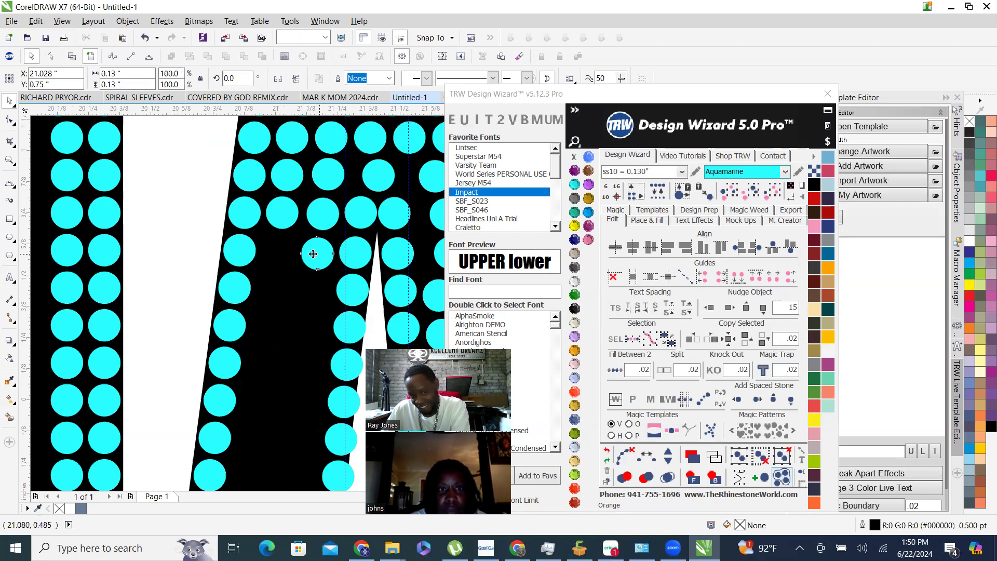
key("Delete")
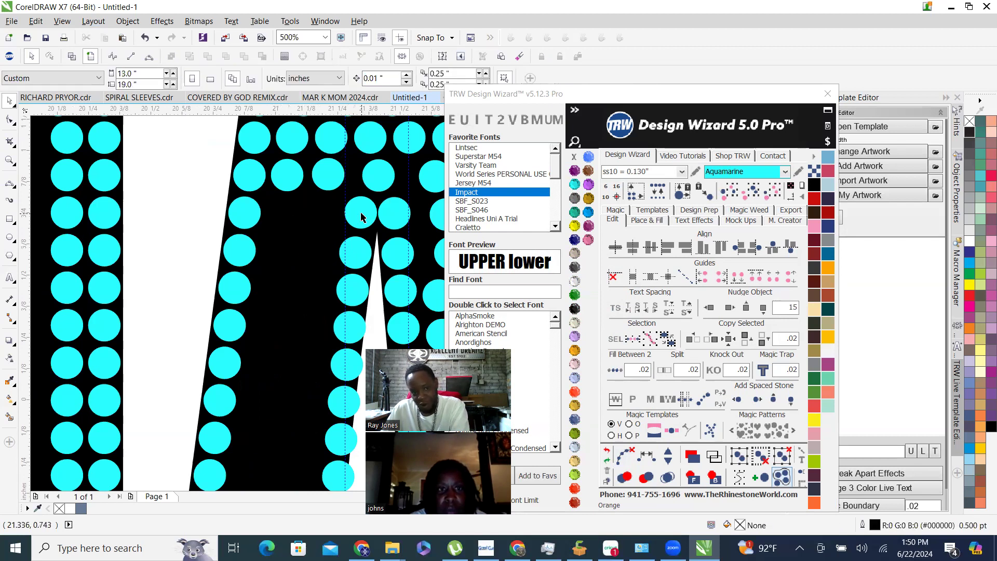
Fill between the peak stone and the outer edge stone of that row on the A's left leg with .02 spacing and clear the path.
left_click(362, 214)
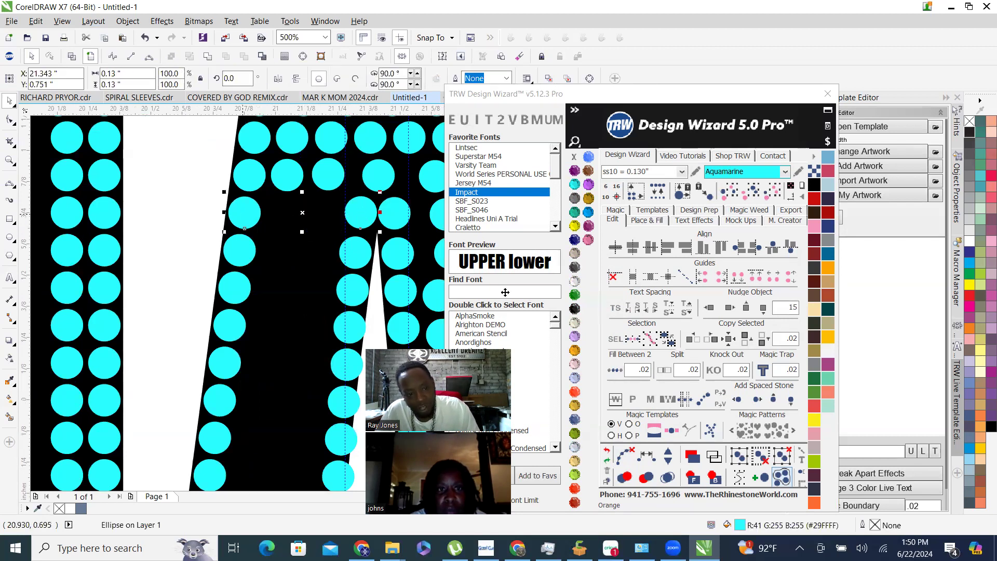
left_click(252, 217, "shift")
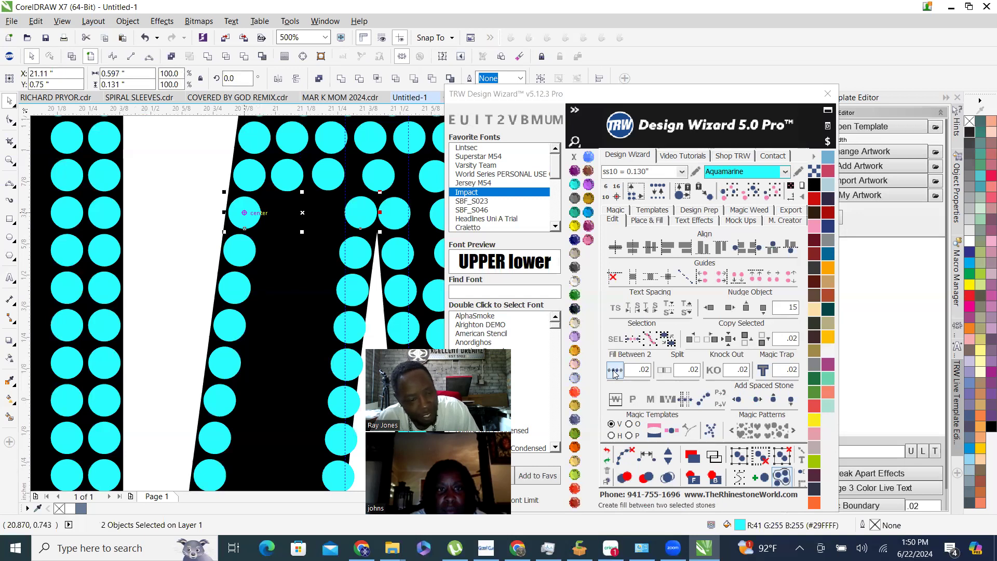
left_click(615, 373)
left_click(624, 456)
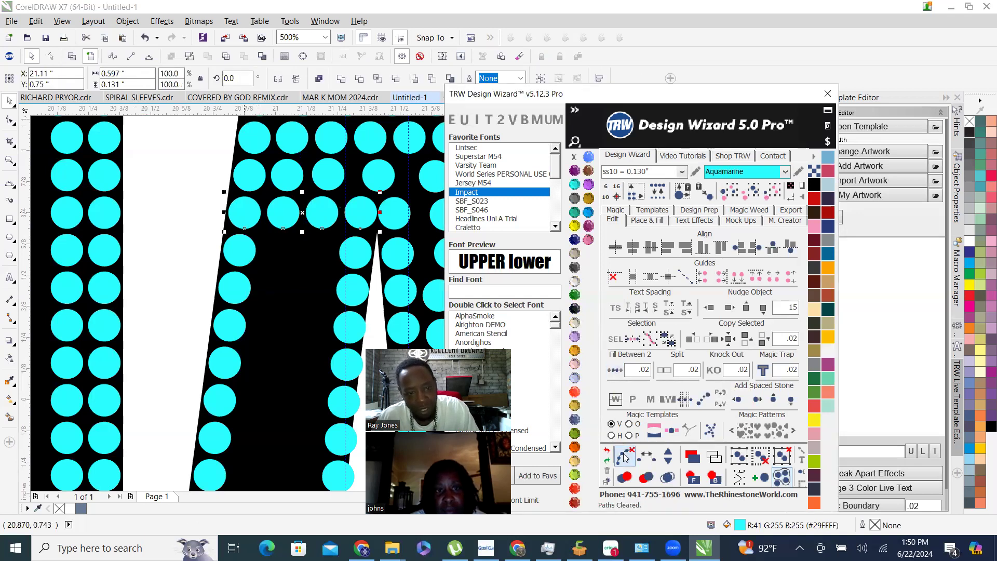
Fill between the edge stones of the left leg's second-lowest row with .02 spacing, reduce the fill to two stones and clear the path.
scroll(296, 314, "down", 3)
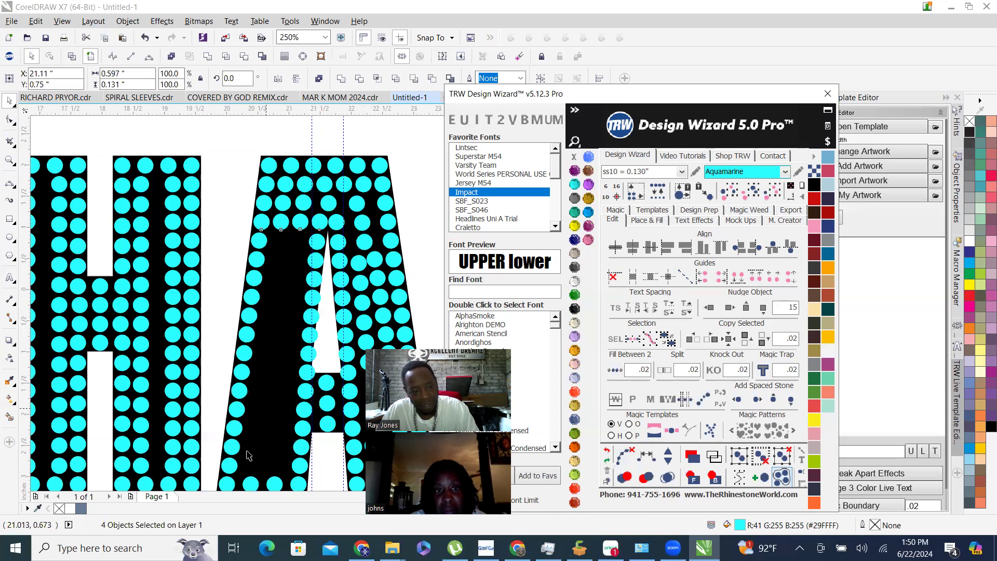
scroll(248, 452, "down", 1)
scroll(254, 312, "up", 4)
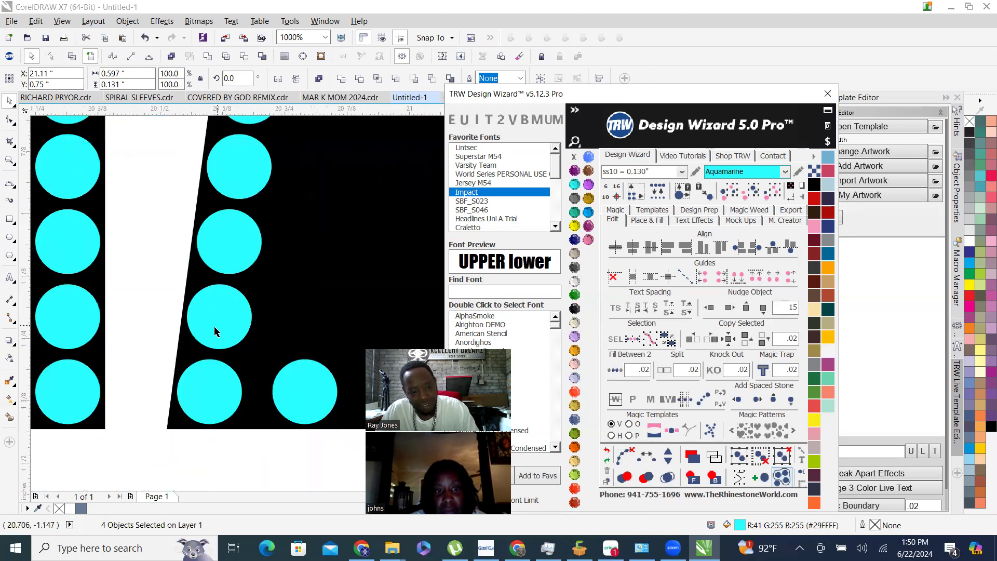
scroll(216, 331, "down", 3)
left_click(614, 370)
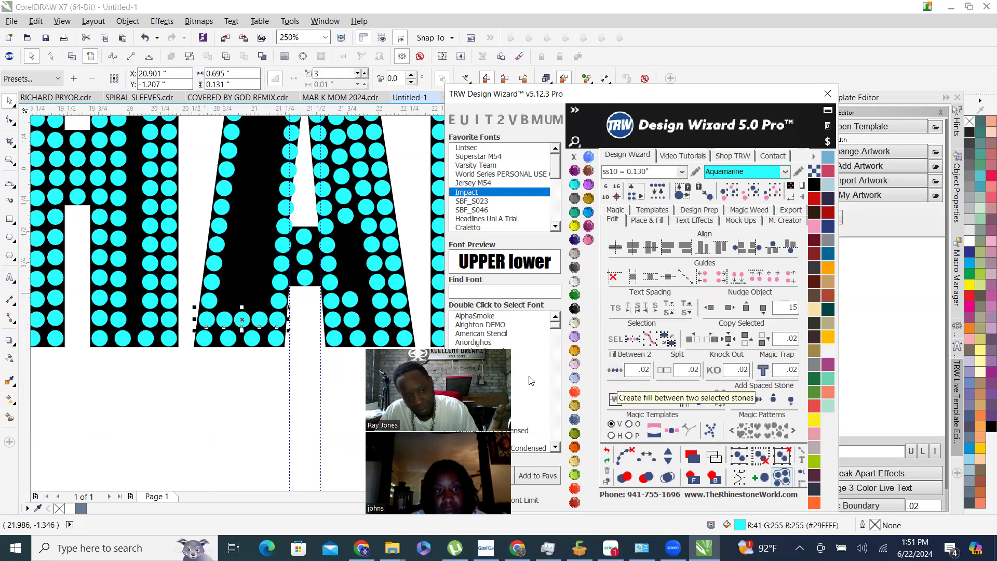
scroll(231, 319, "up", 4)
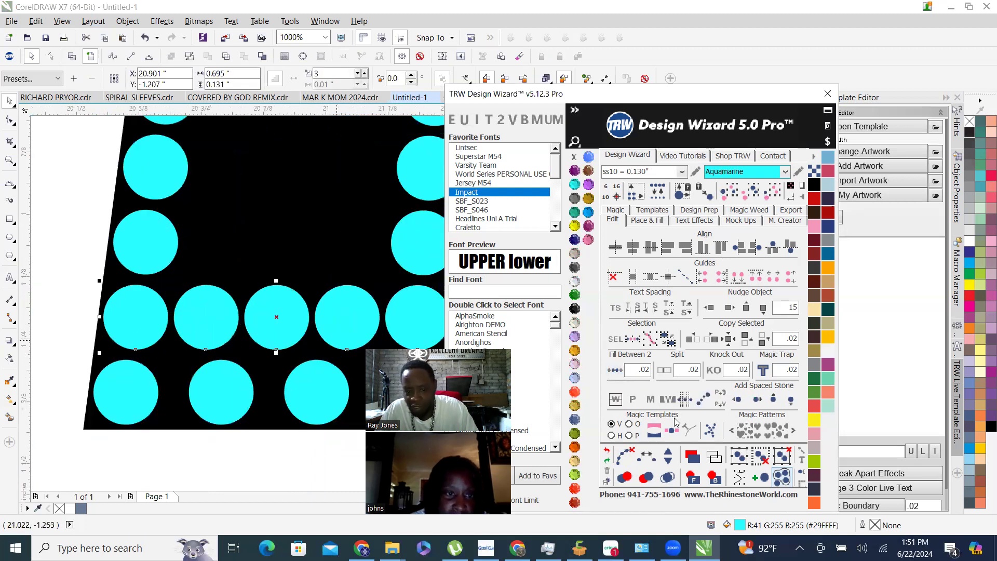
left_click(669, 462)
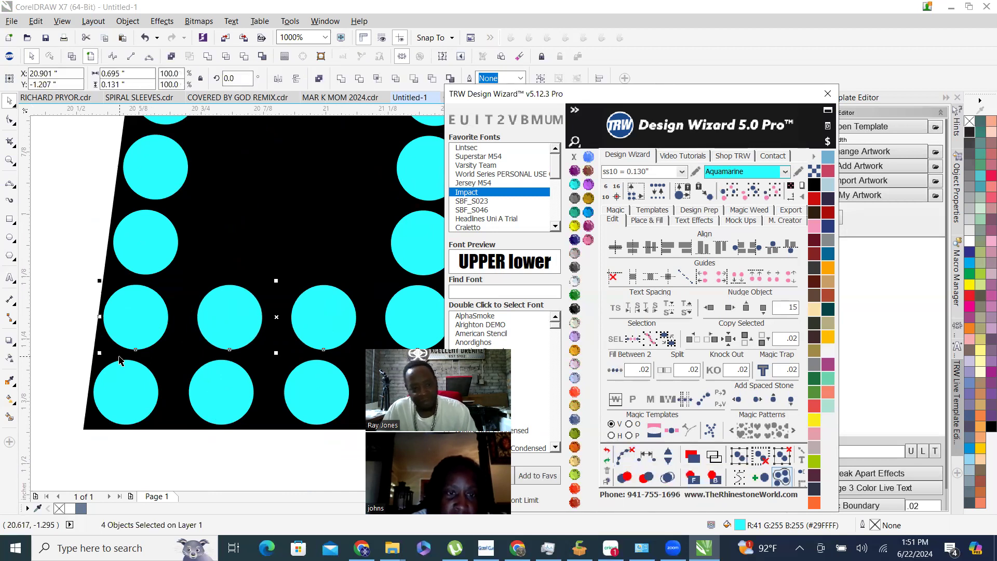
Fill the left leg's second column between the peak row and the second-lowest row with .02 spacing and clear the path.
scroll(177, 336, "down", 4)
left_click(180, 430)
scroll(174, 397, "up", 2)
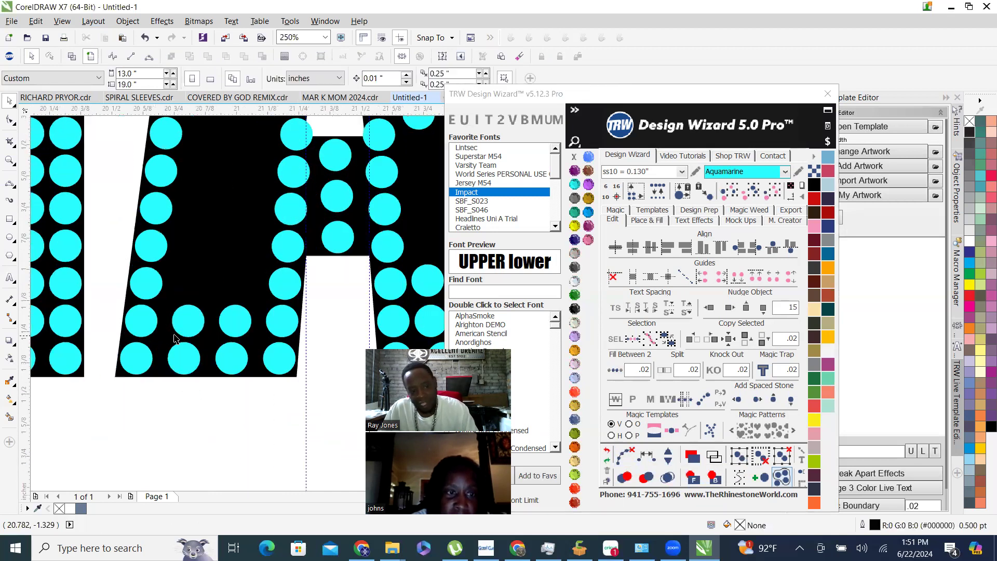
scroll(179, 403, "down", 4)
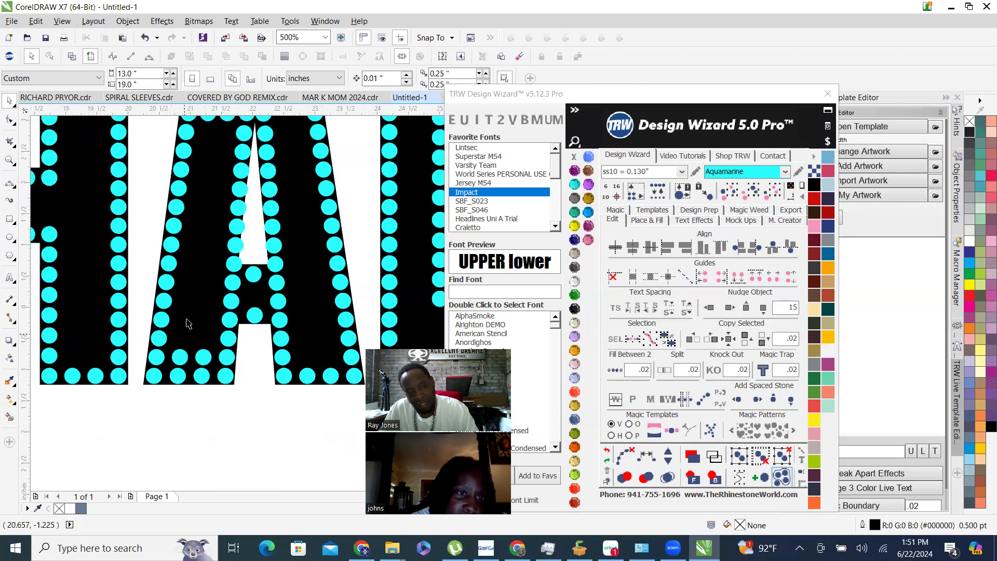
scroll(241, 124, "down", 4)
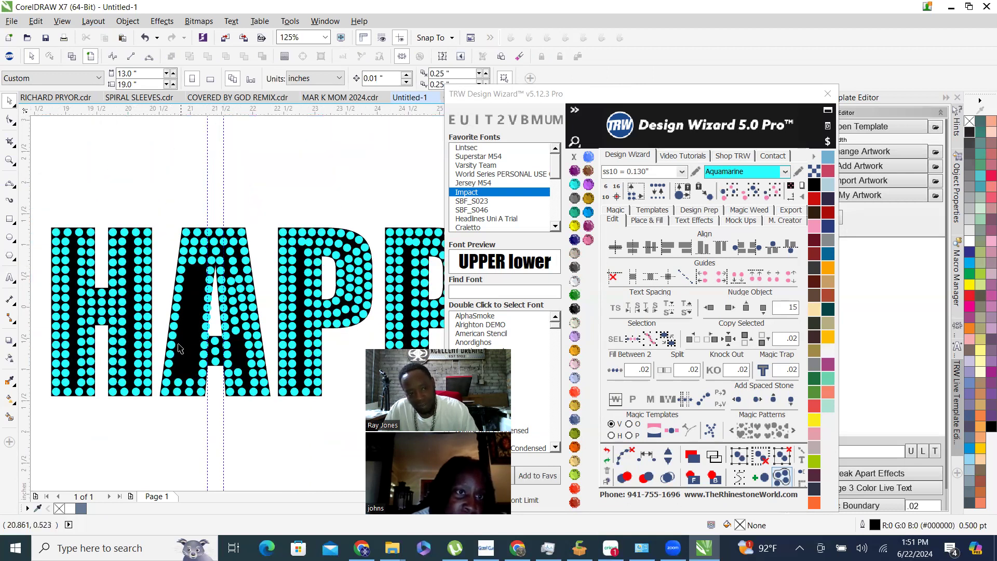
scroll(179, 347, "up", 2)
left_click(199, 365)
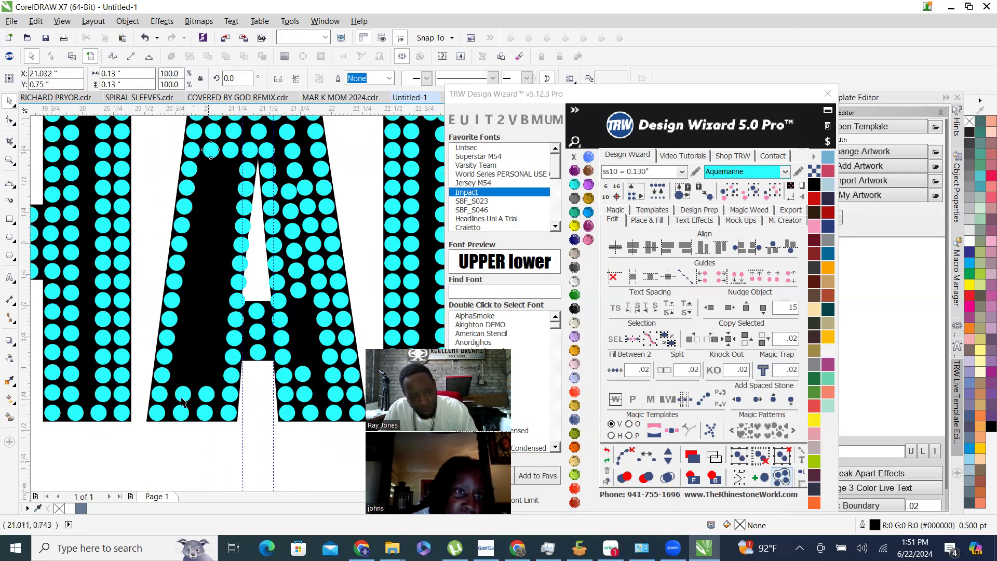
left_click(623, 371)
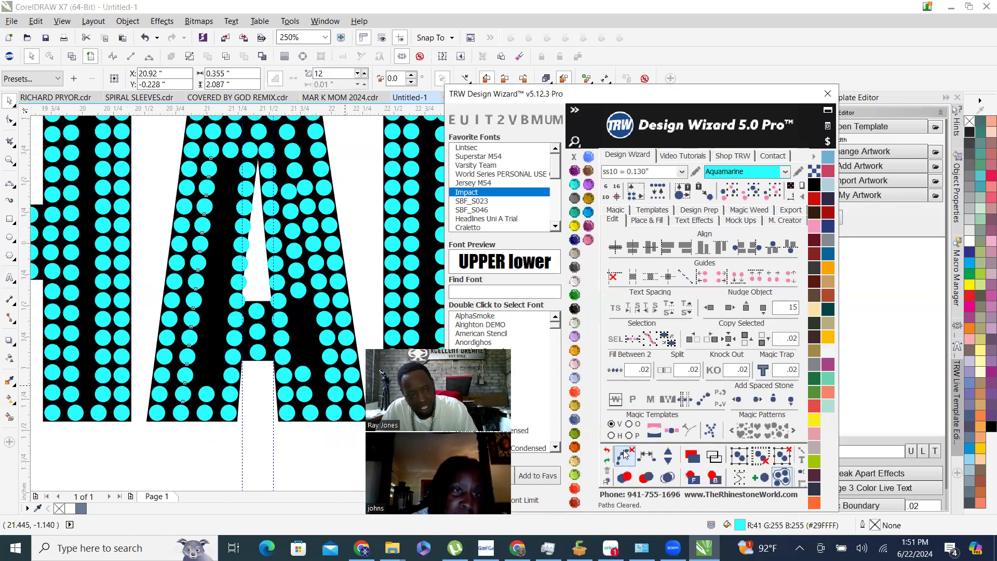
Fill the left leg's third column between the peak row and the second-lowest row with .02 spacing, clear the path and deselect the stones.
left_click(229, 153)
left_click(207, 393, "shift")
left_click(616, 369)
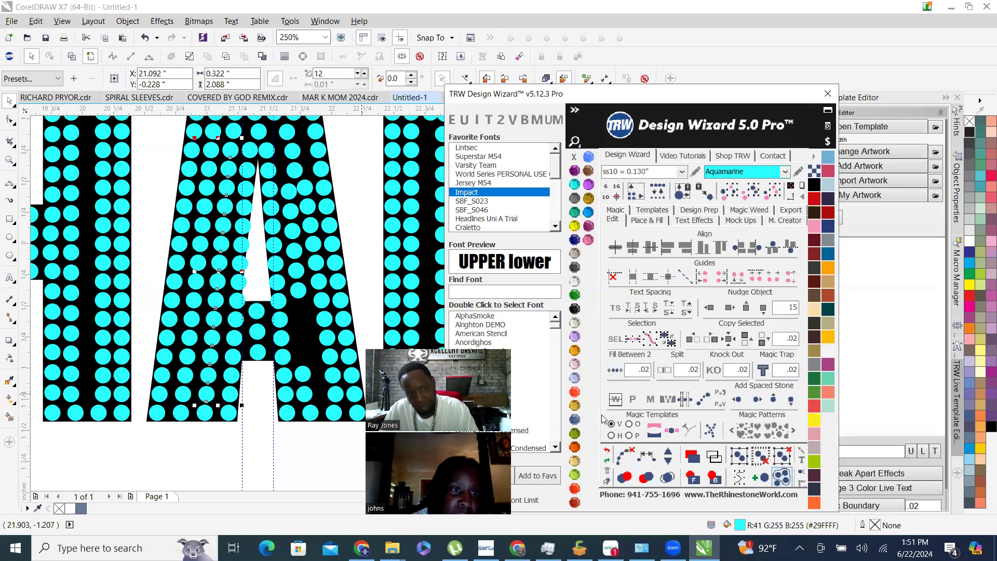
left_click(623, 458)
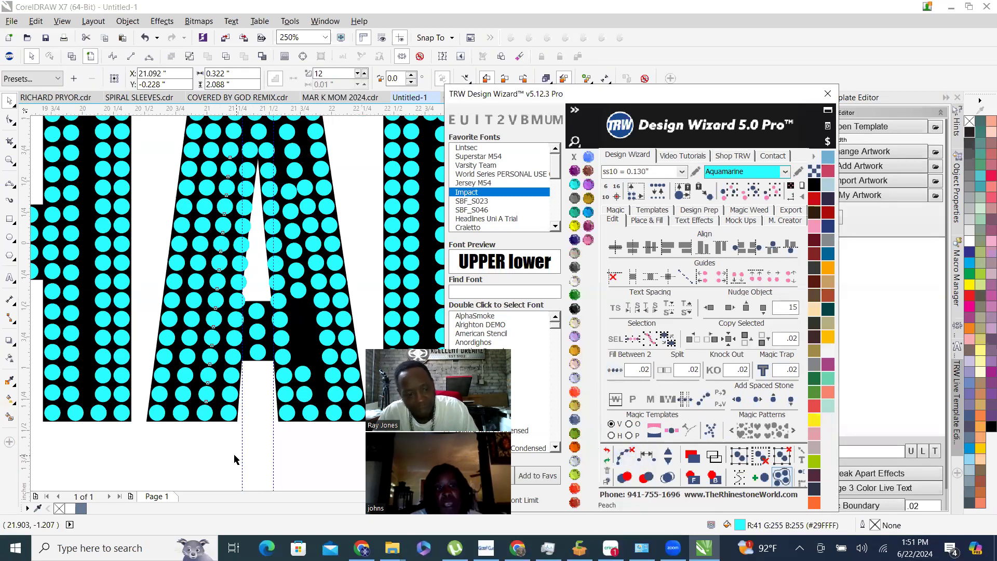
scroll(266, 248, "down", 2)
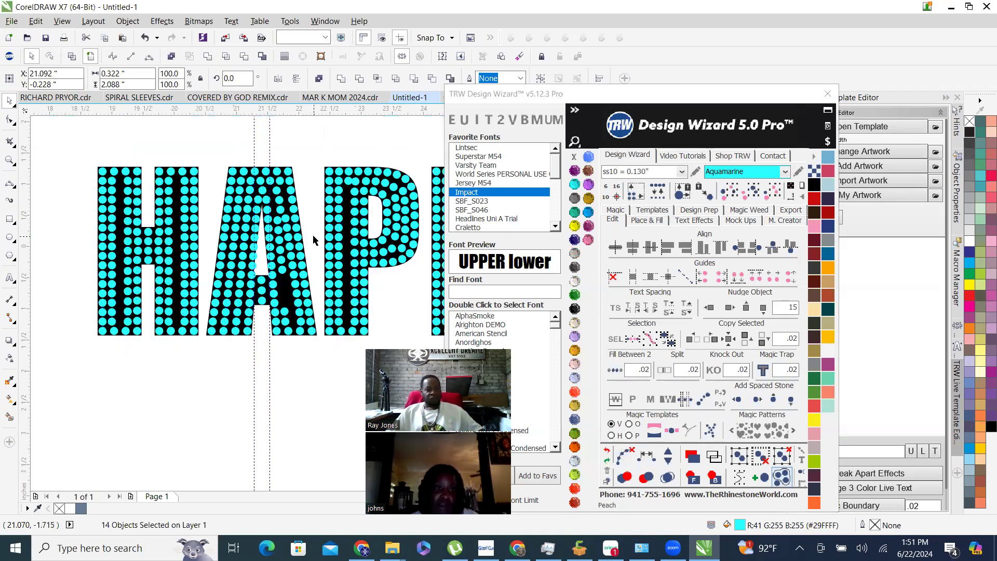
left_click(313, 235)
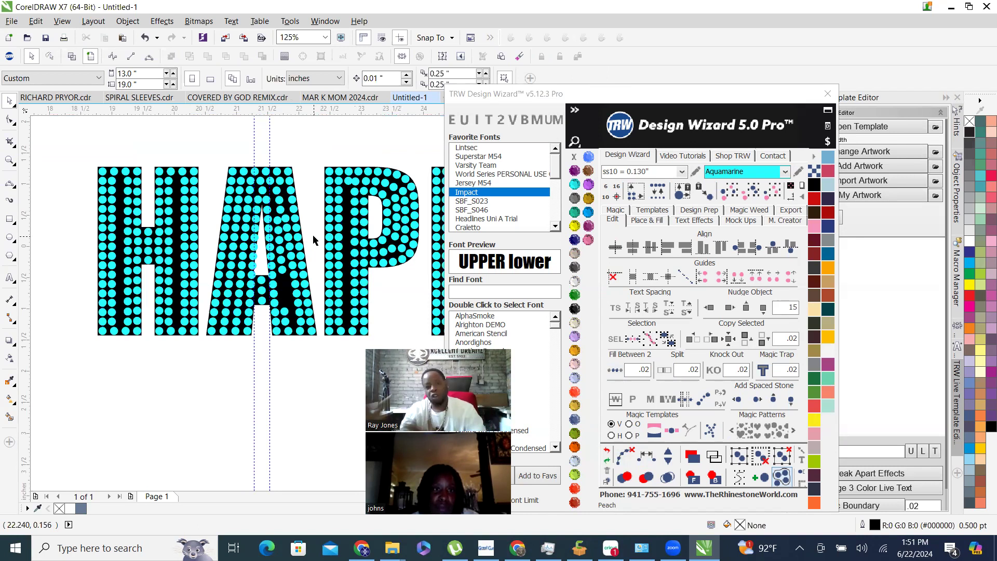
Replace the loose stone in the A's right-leg peak row with a .02 fill between the peak and outer edge stones, and clear the path.
scroll(307, 225, "up", 4)
scroll(307, 226, "up", 2)
scroll(270, 291, "down", 3)
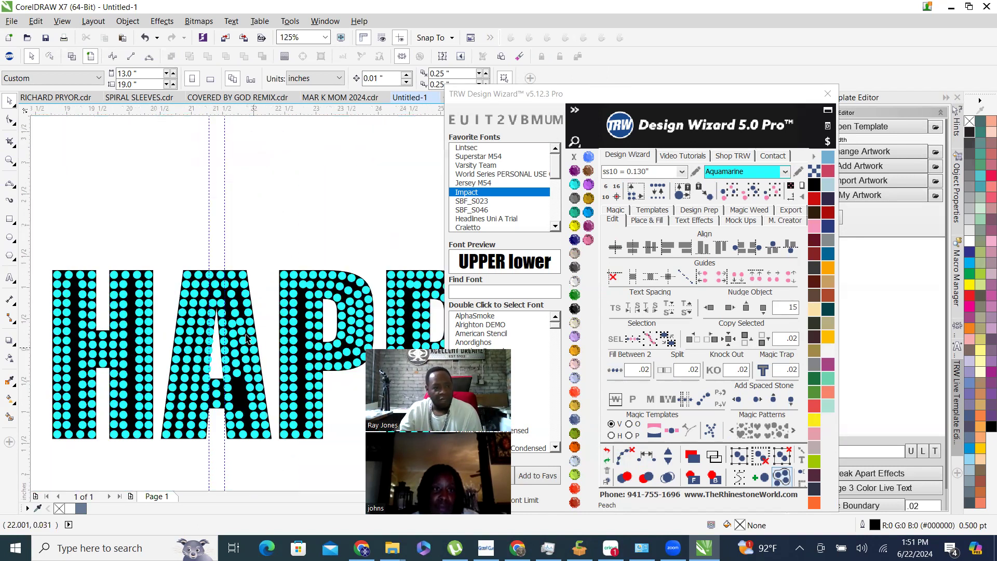
scroll(259, 335, "up", 4)
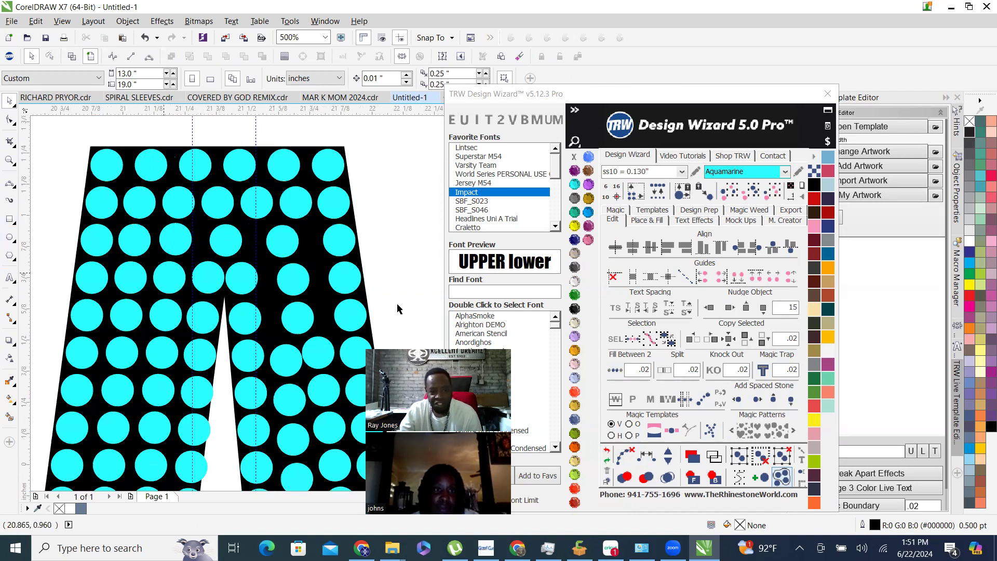
left_click(294, 279)
left_click_drag(250, 280, 251, 278)
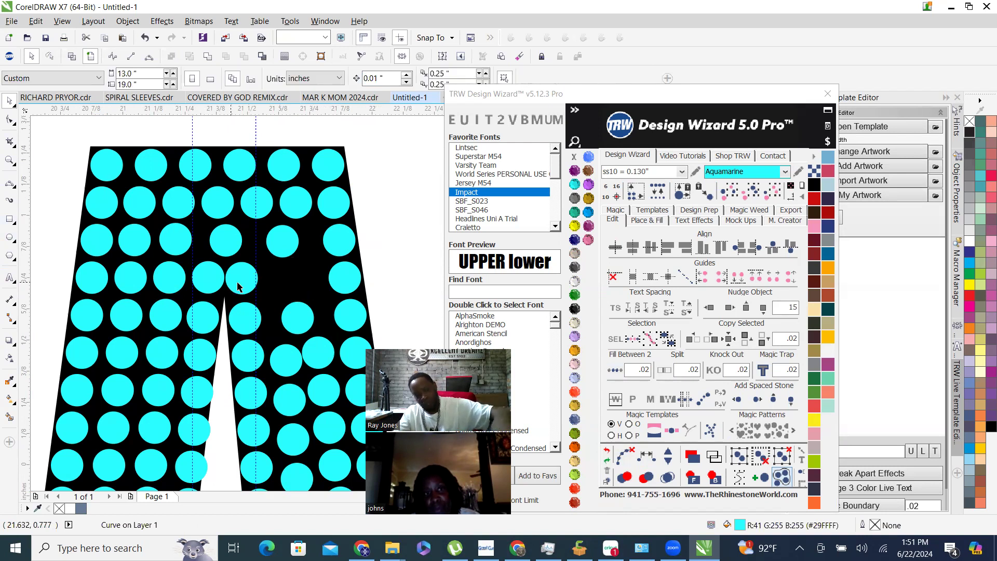
left_click(345, 278, "shift")
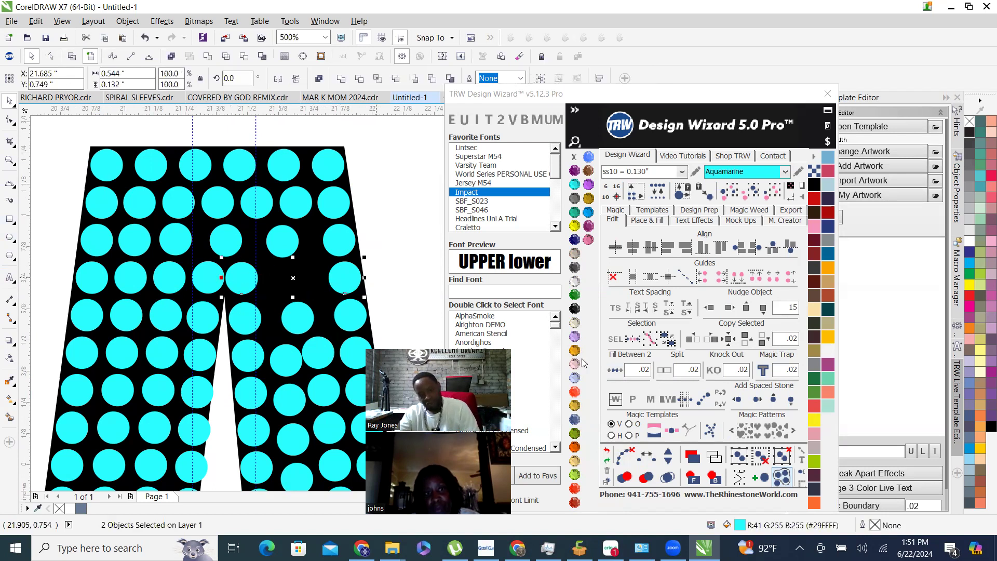
left_click(616, 372)
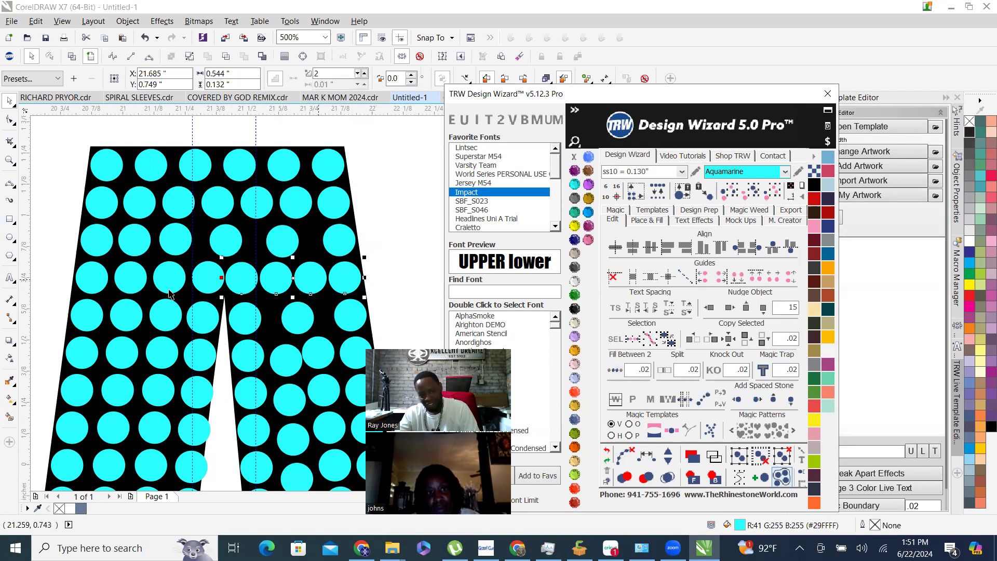
left_click(627, 458)
Delete the uneven inner stones in the upper part of the A's right leg, just below the peak row.
scroll(201, 191, "down", 1)
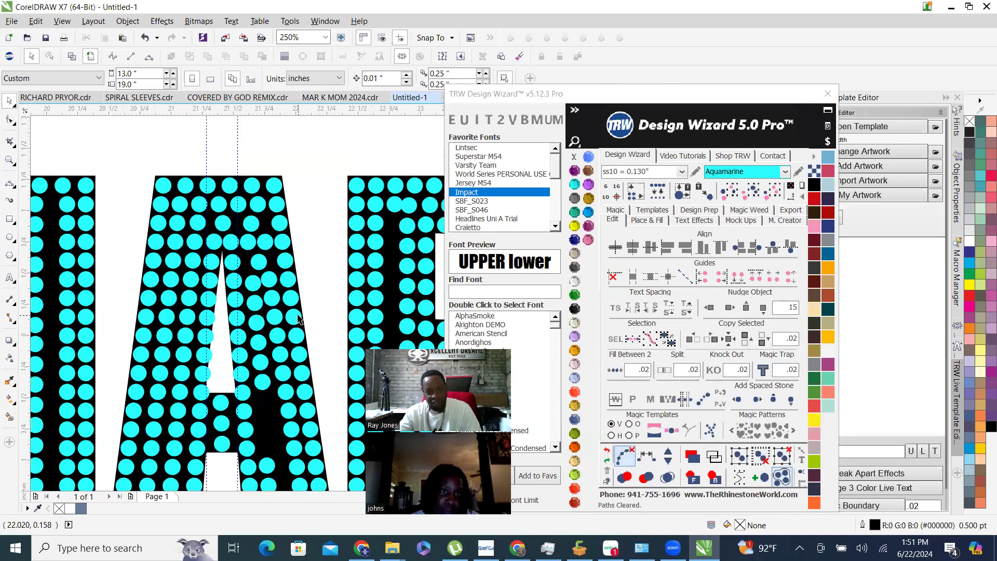
left_click(262, 379)
key("Delete")
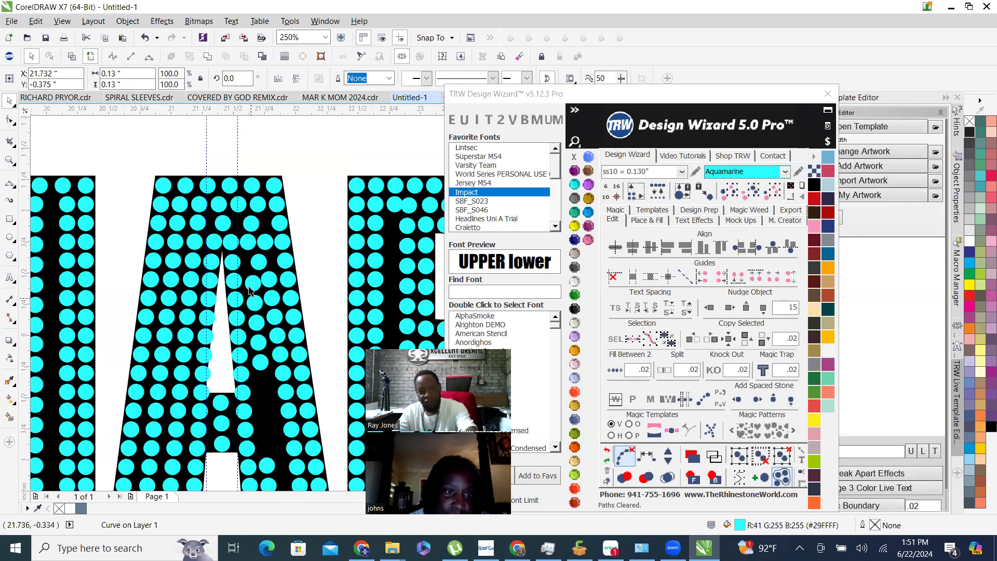
left_click(270, 281, "shift")
left_click(254, 280, "shift")
key("Delete")
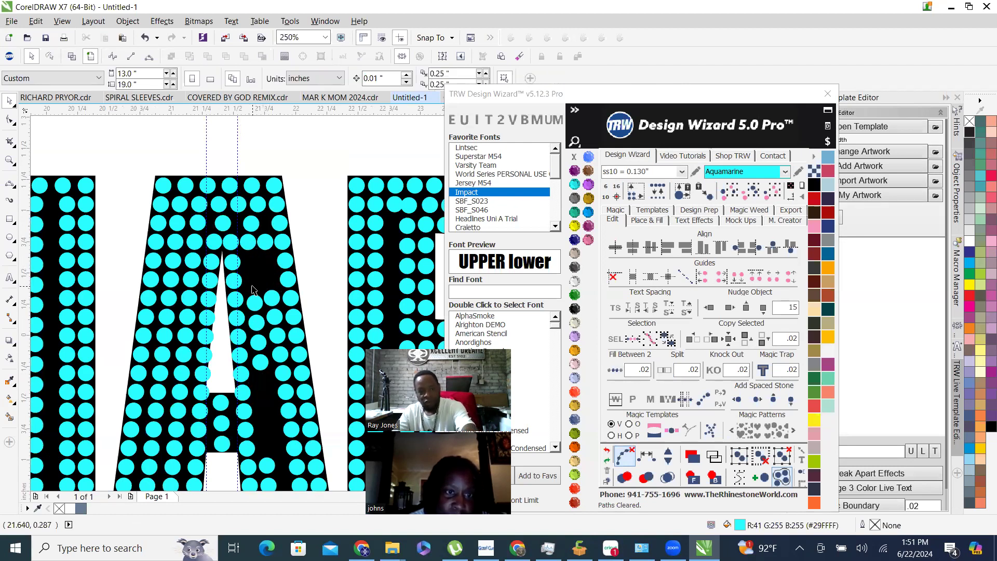
left_click(266, 306)
key("Delete")
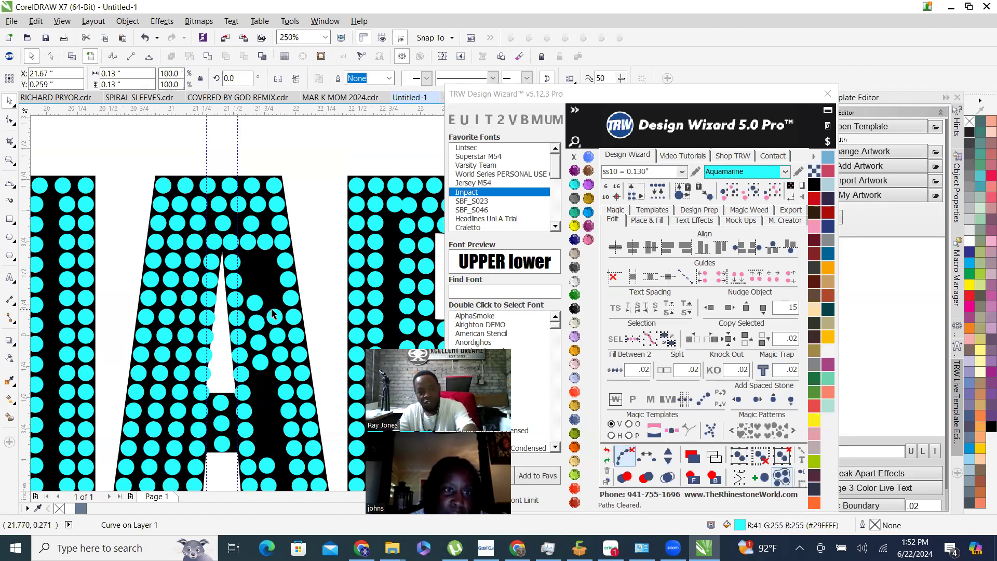
Delete the remaining uneven inner stones beside the triangular opening in the A's right leg.
left_click(257, 322)
key("Delete")
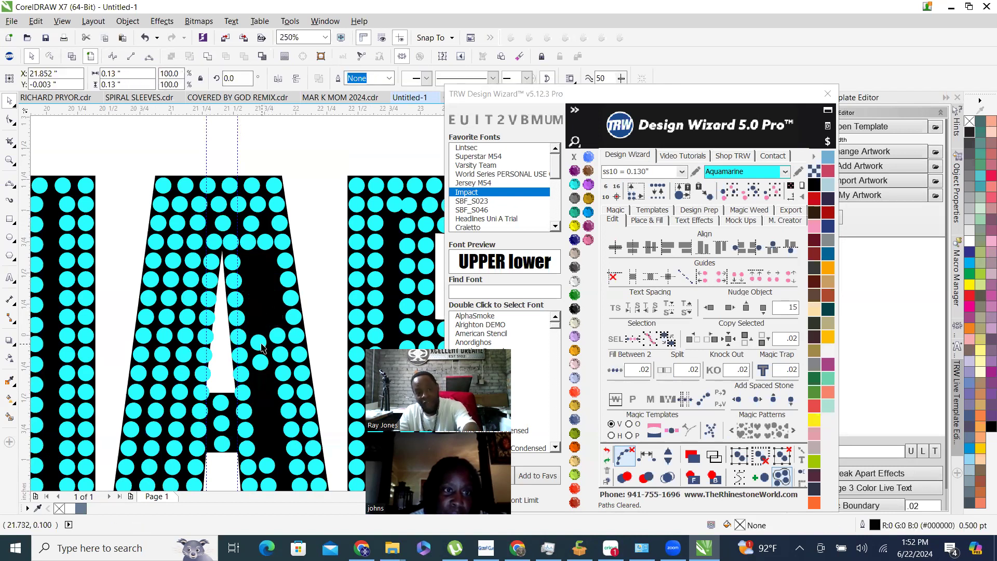
left_click(258, 342)
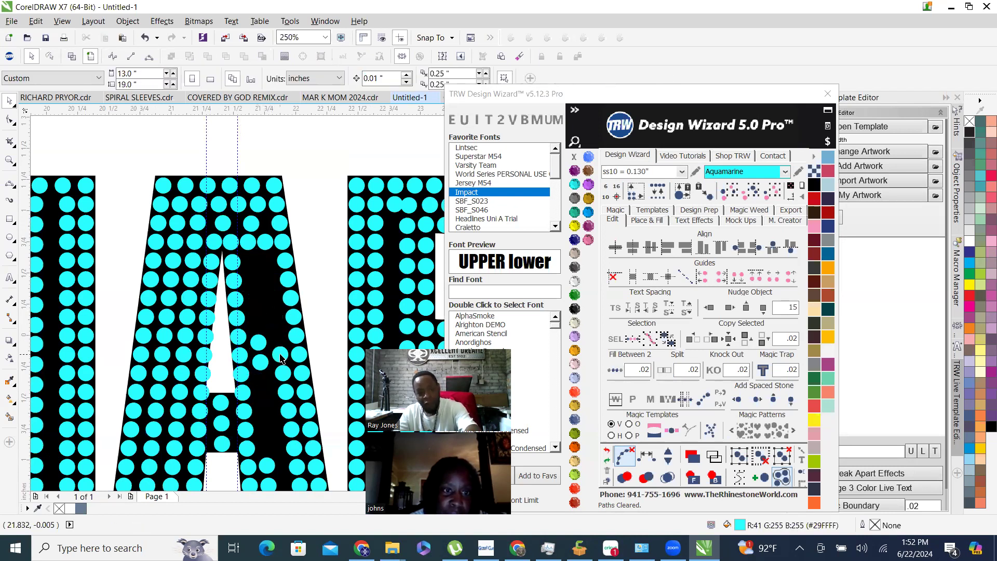
left_click(260, 362, "shift")
key("Delete")
Examine the stone spacing of the filled peak row on the A's right leg up close and against the whole letter.
scroll(254, 239, "up", 1)
scroll(254, 249, "up", 1)
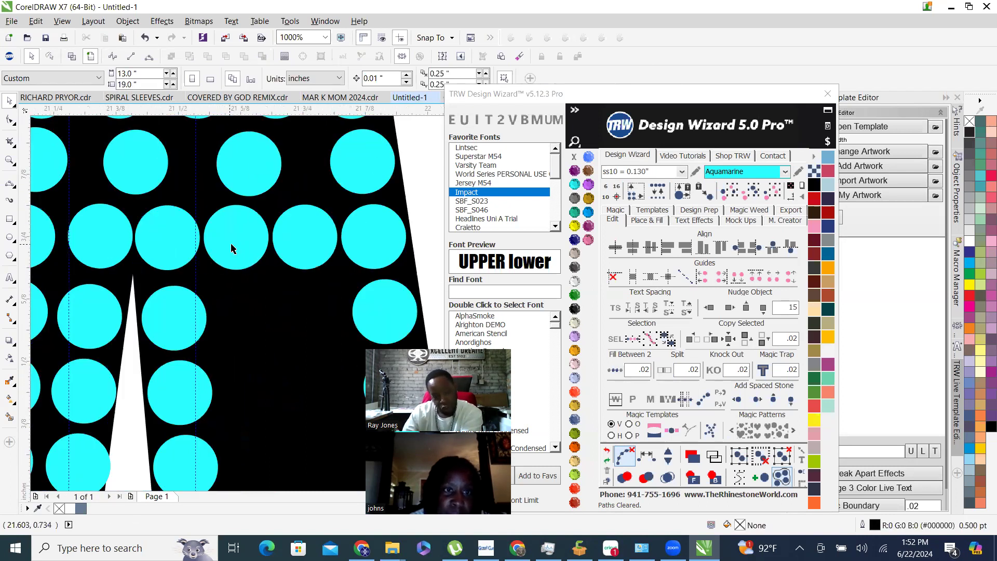
scroll(236, 223, "down", 2)
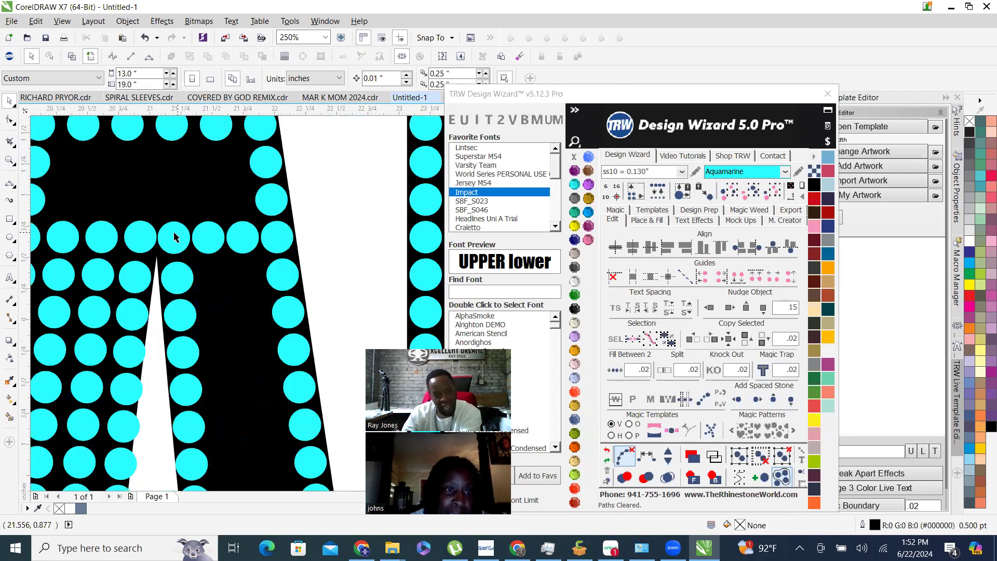
scroll(231, 232, "up", 3)
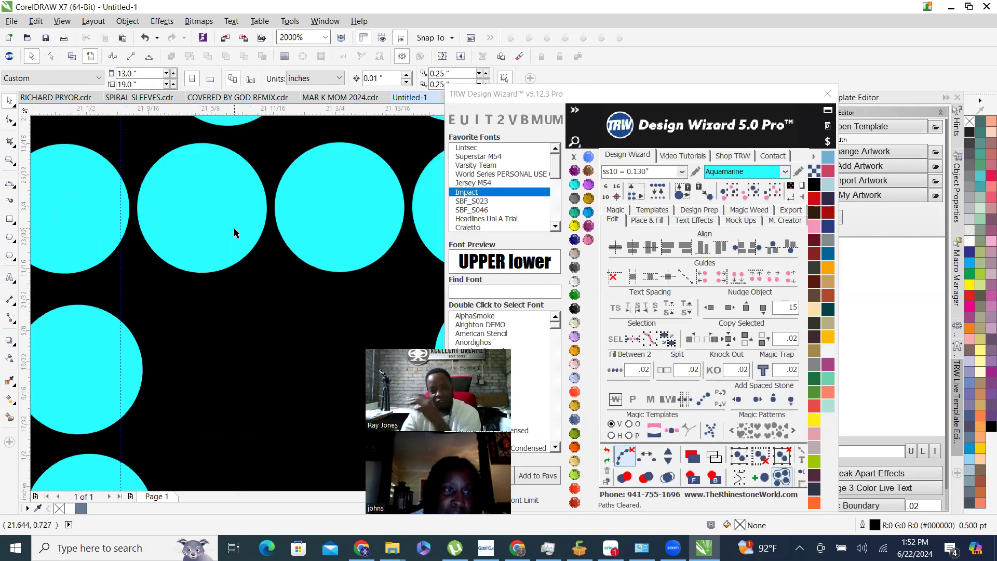
scroll(260, 223, "down", 2)
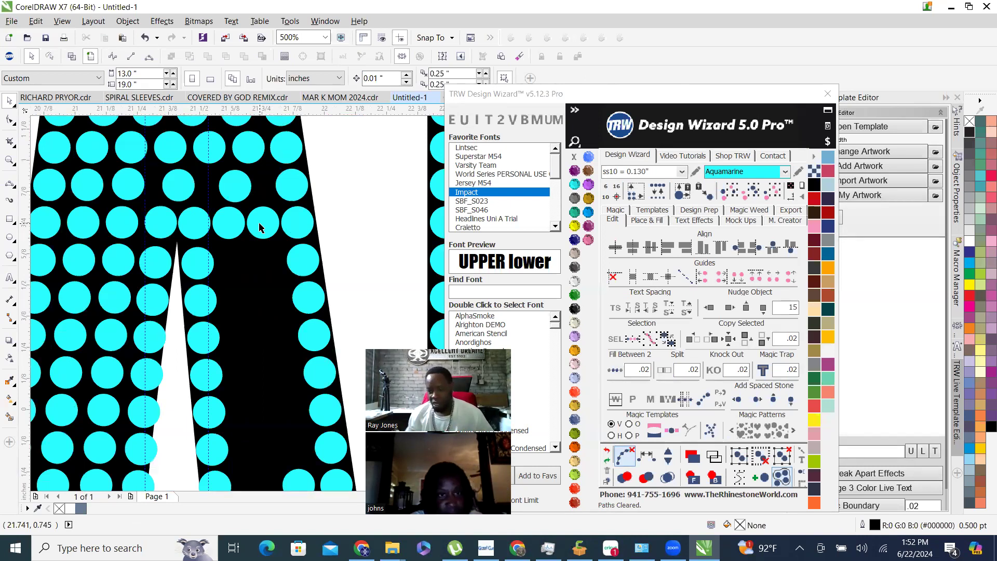
scroll(259, 223, "up", 2)
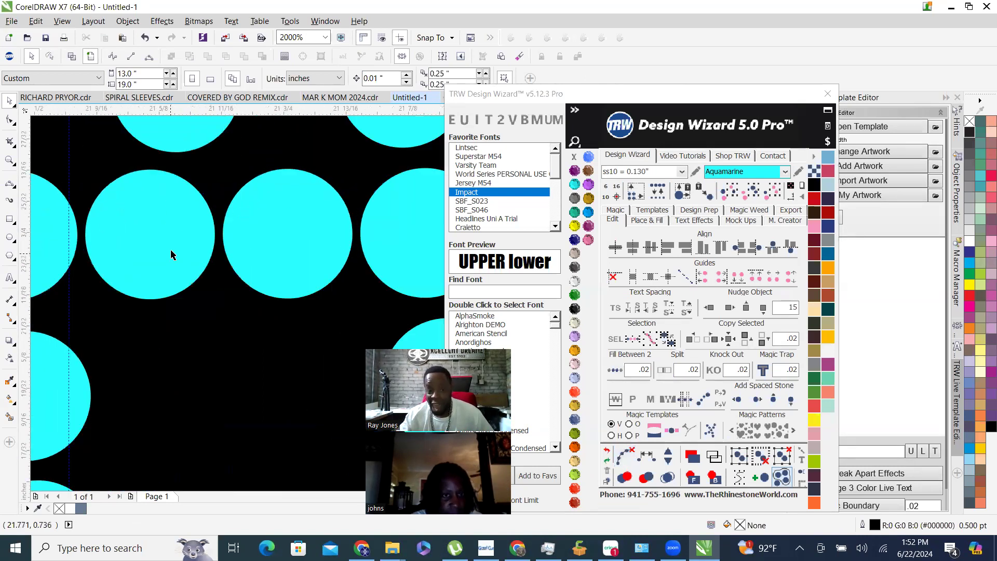
scroll(306, 244, "down", 2)
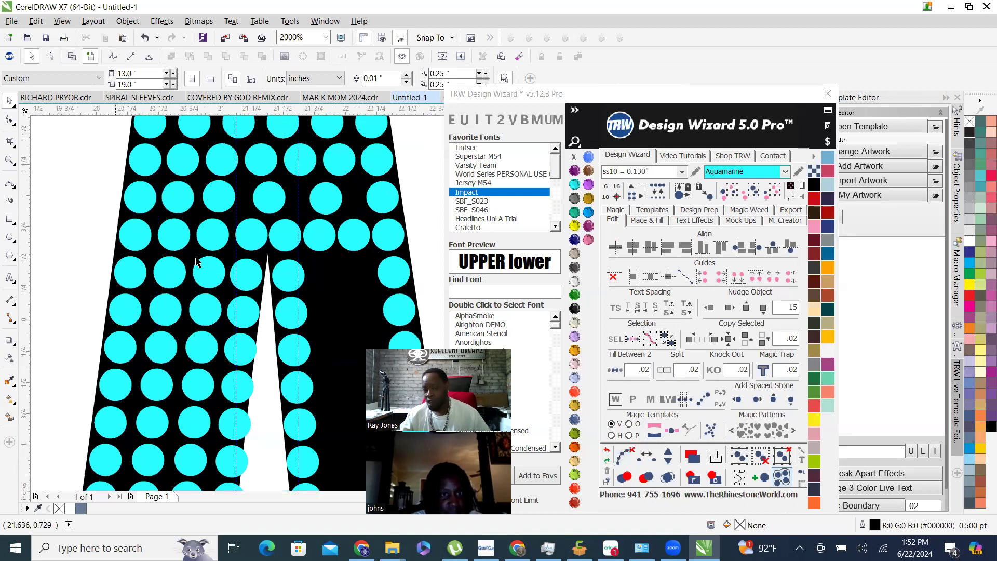
scroll(163, 261, "down", 3)
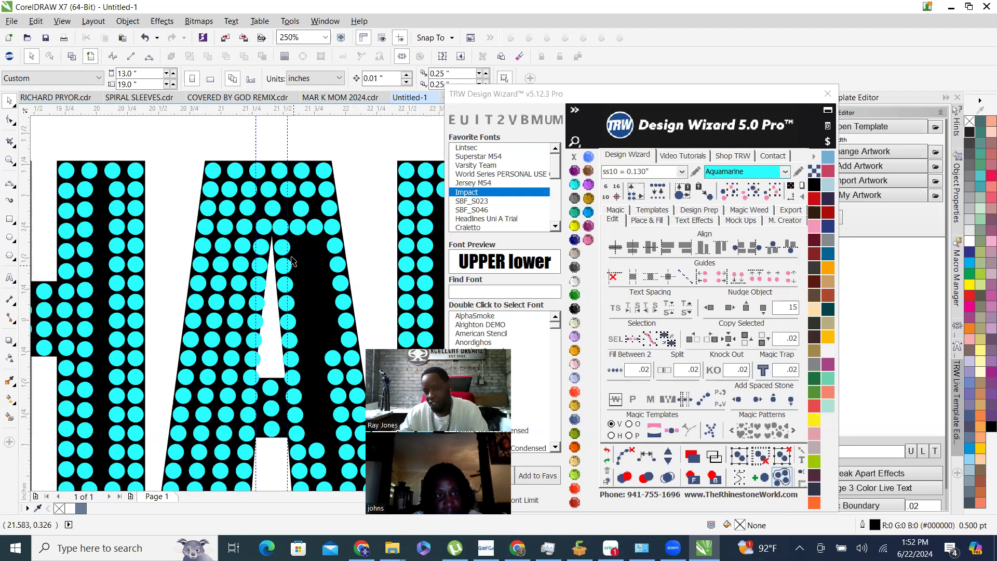
scroll(292, 261, "up", 1)
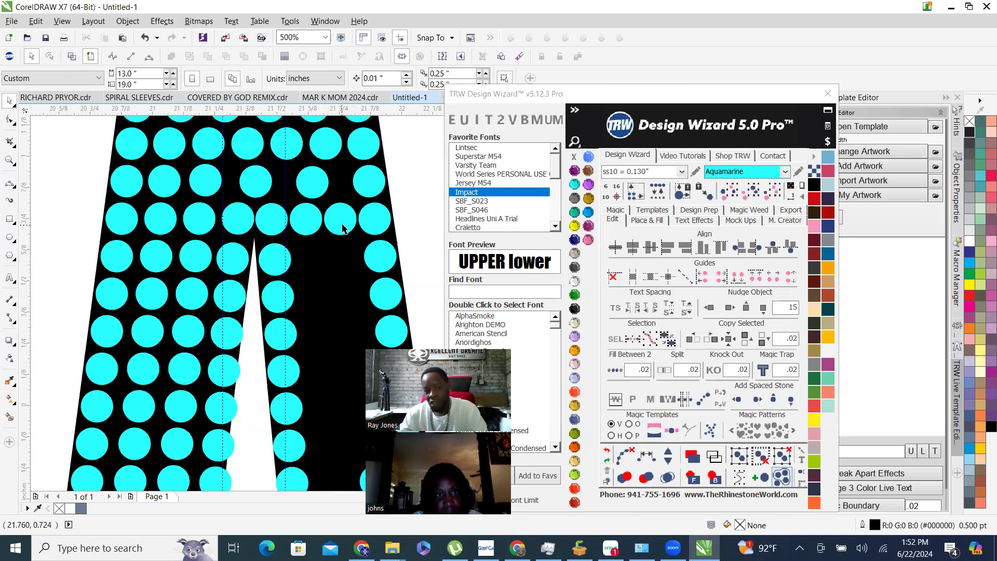
left_click(341, 227)
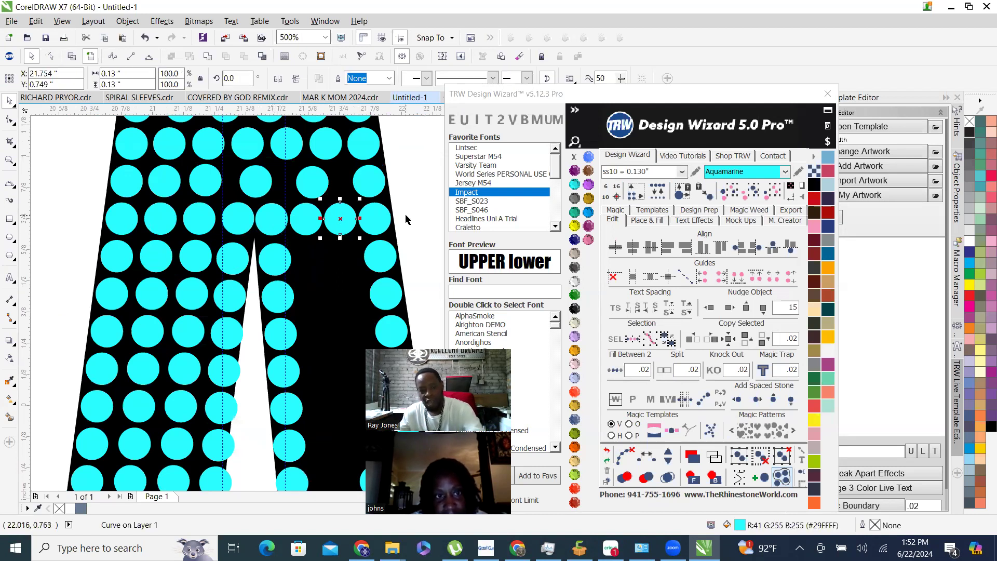
scroll(395, 213, "up", 1)
scroll(405, 198, "down", 1)
scroll(418, 187, "up", 1)
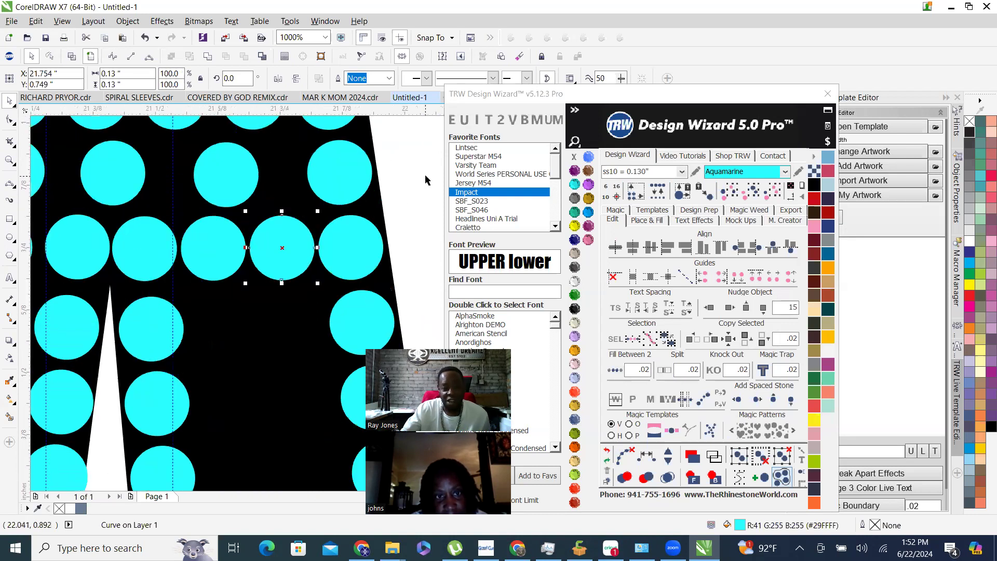
scroll(379, 202, "down", 2)
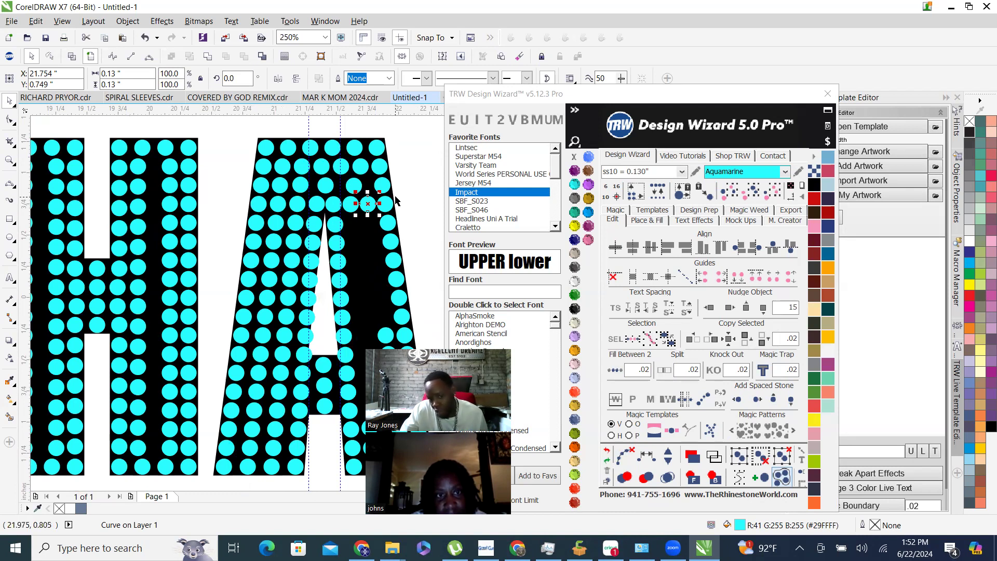
scroll(400, 218, "up", 2)
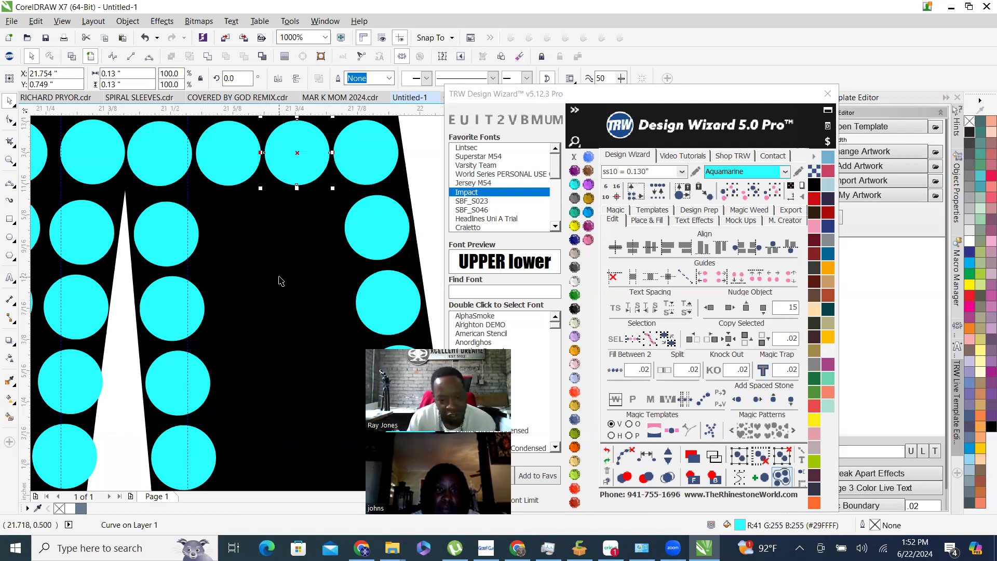
scroll(223, 196, "down", 2)
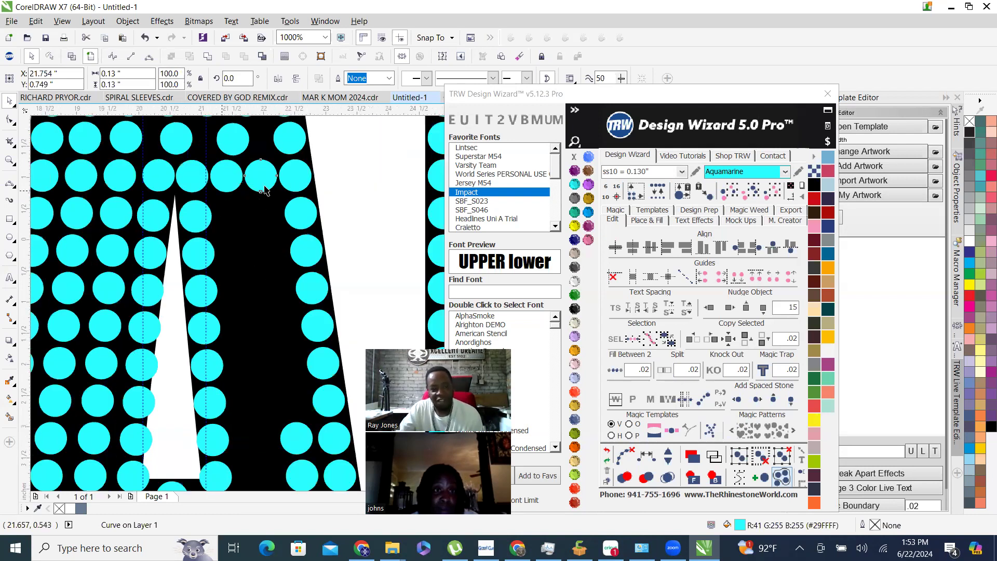
scroll(244, 158, "down", 3)
key("Escape")
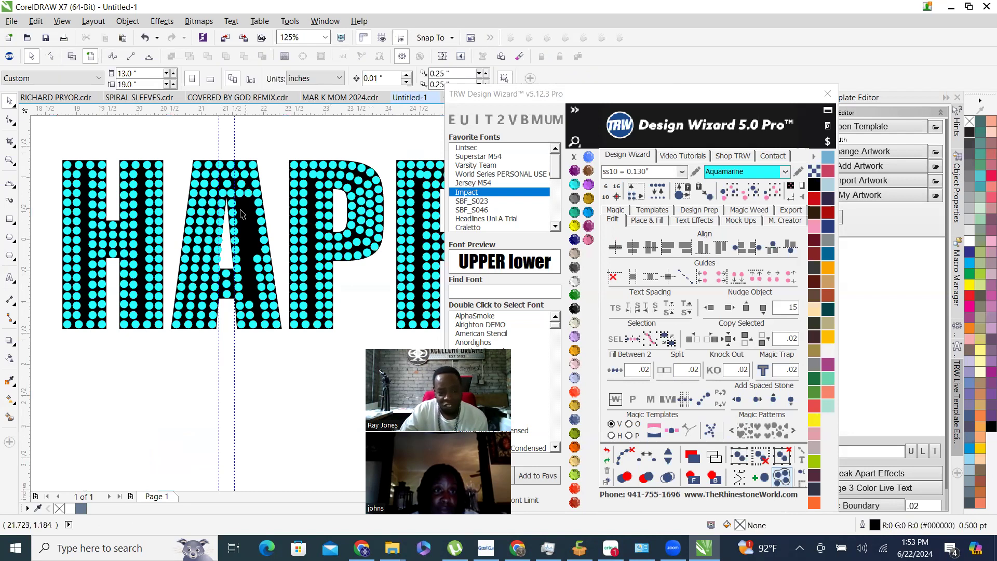
Delete the inner stones in the lower part of the A's right leg, keeping the edge columns and the bottom row.
scroll(255, 347, "up", 2)
left_click(234, 300)
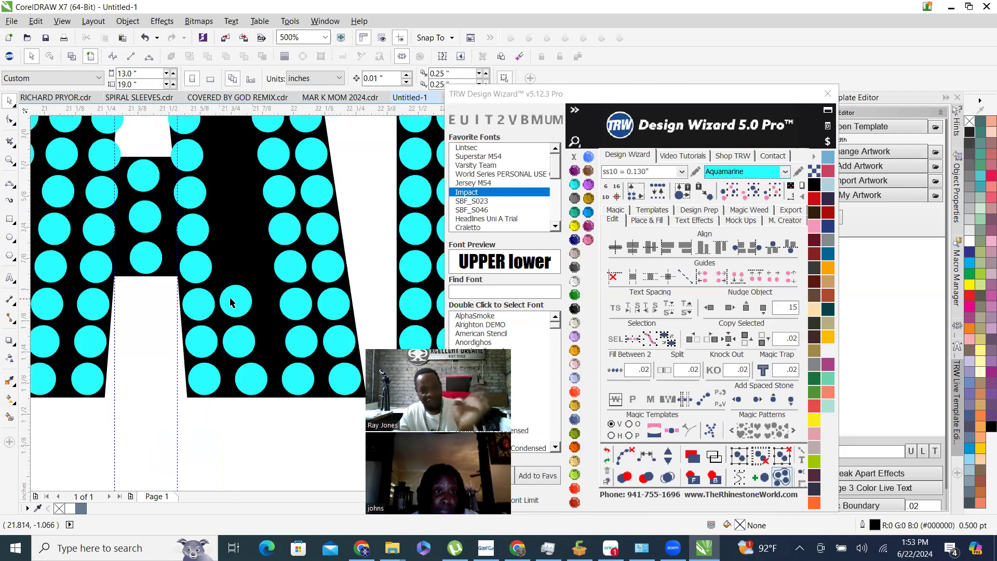
left_click_drag(231, 302, 235, 340)
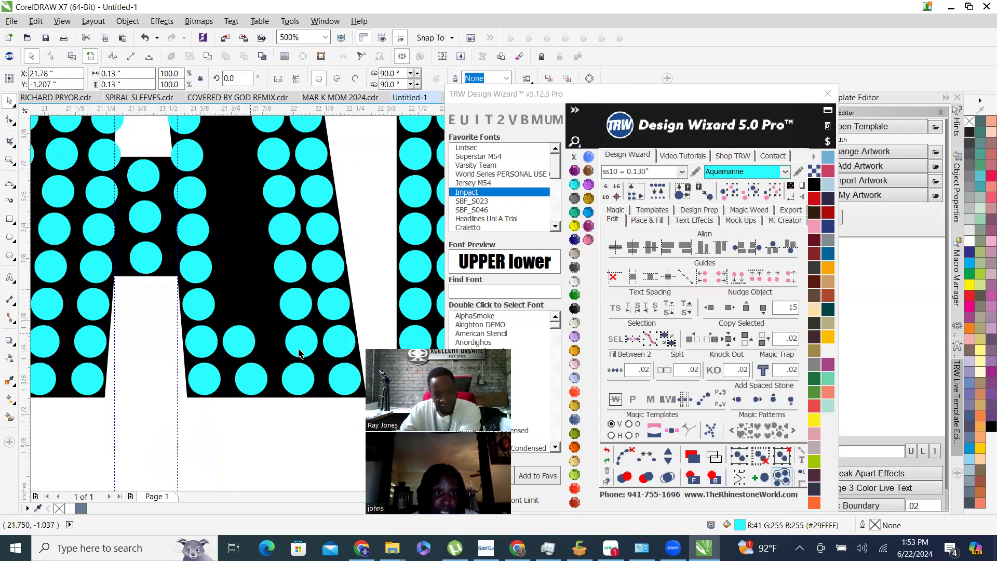
key("Delete")
left_click(295, 307)
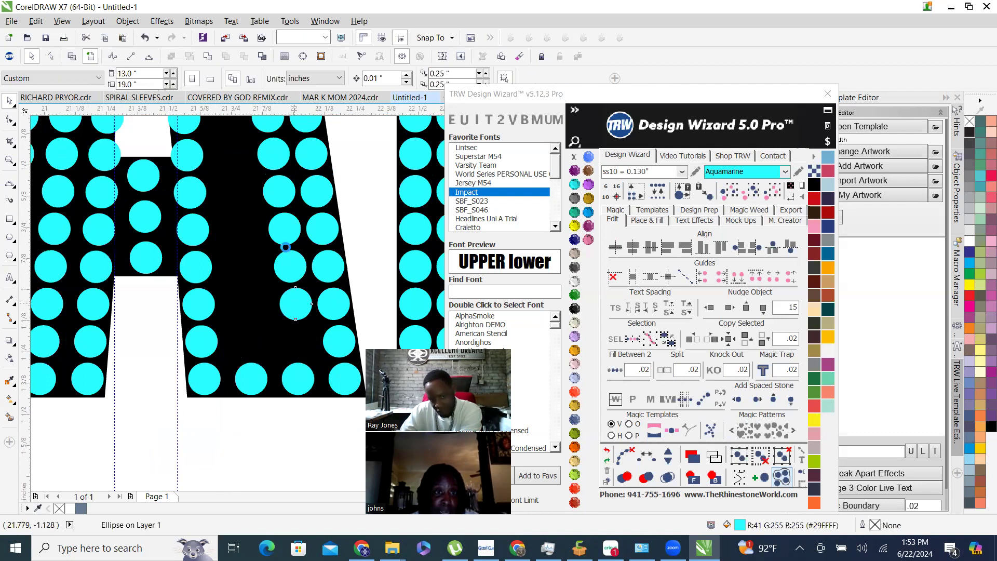
key("Delete")
left_click(286, 256)
key("Delete")
left_click(281, 223)
left_click(278, 195)
key("Delete")
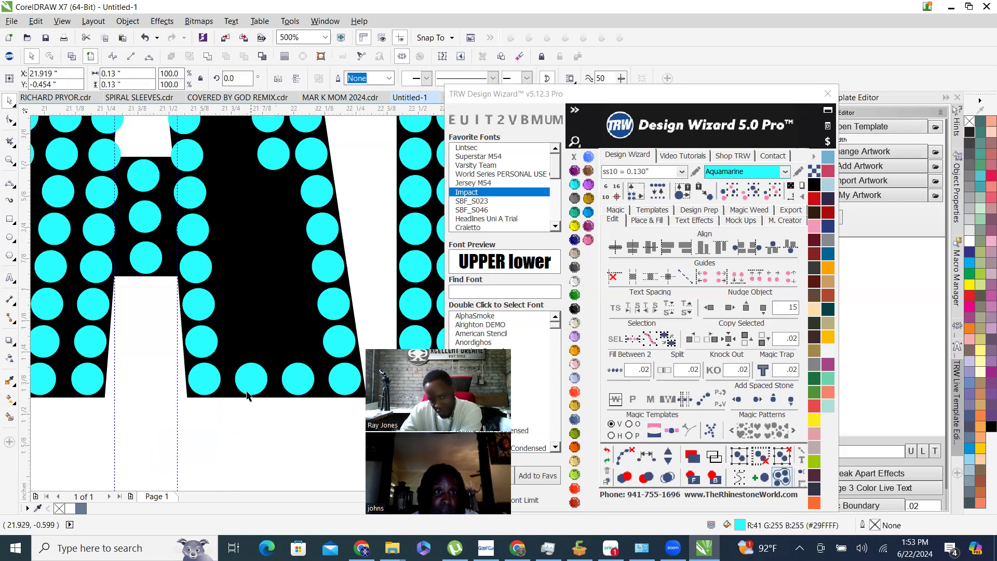
Delete the leftover inner stone beside the outer edge of the A's right leg near the crossbar and deselect.
scroll(258, 255, "down", 2)
scroll(258, 254, "up", 2)
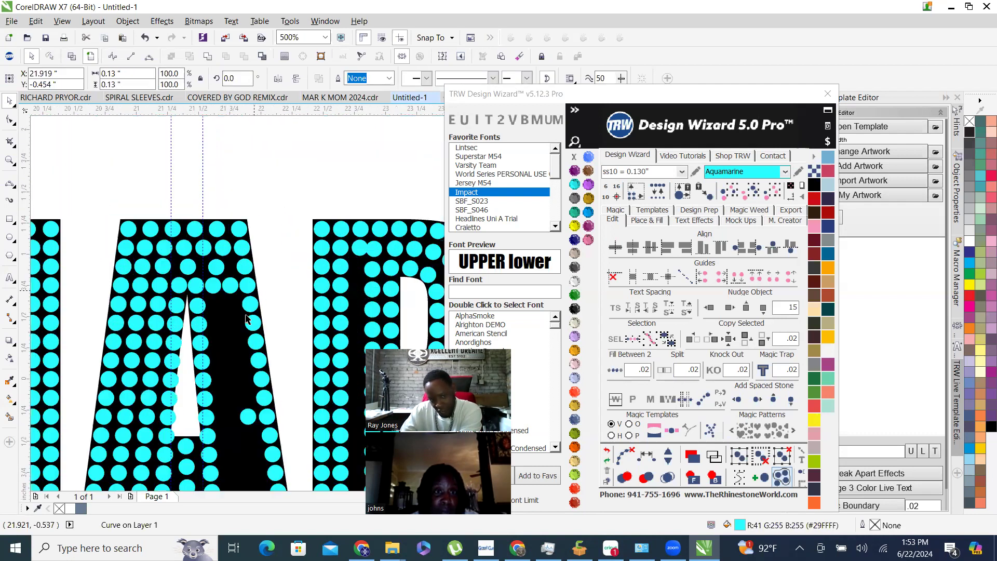
left_click(247, 413)
key("Delete")
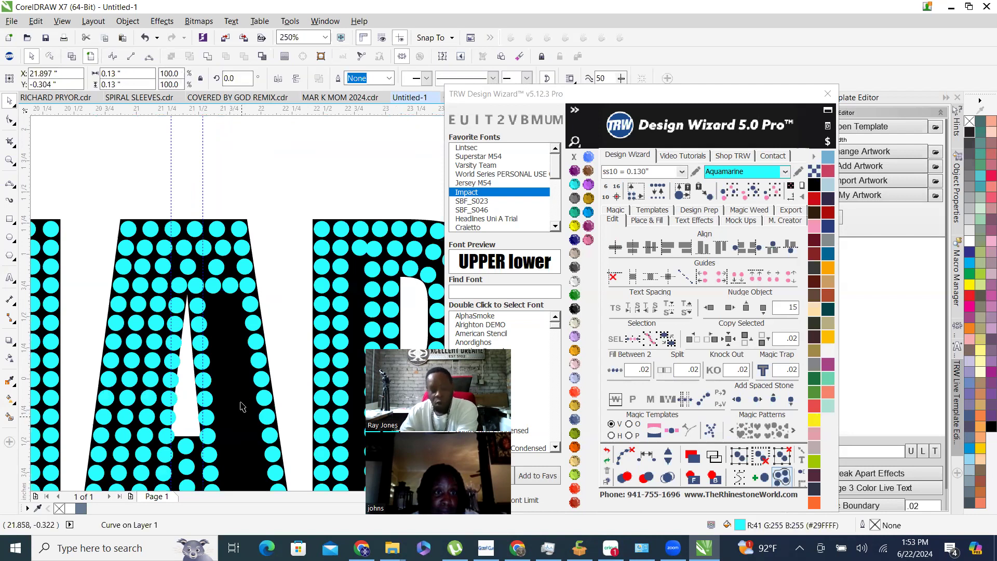
key("Escape")
scroll(249, 367, "down", 2)
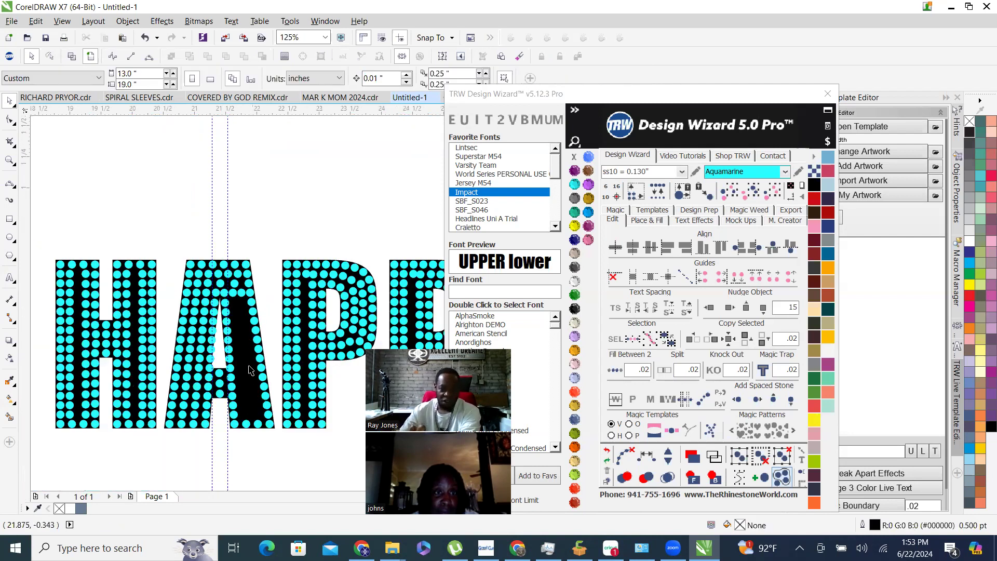
scroll(249, 369, "up", 2)
scroll(240, 332, "down", 2)
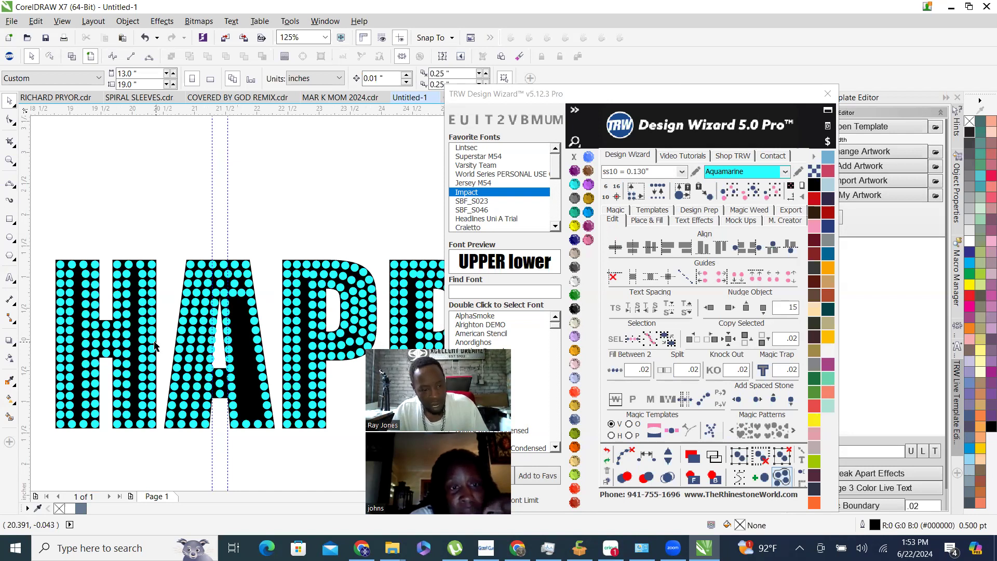
Undo the recent deletions of inner stones in the middle and lower part of the A's right leg.
key("ctrl+z")
key("ctrl+z")
key("ctrl+z")
key("ctrl+z")
key("ctrl+z")
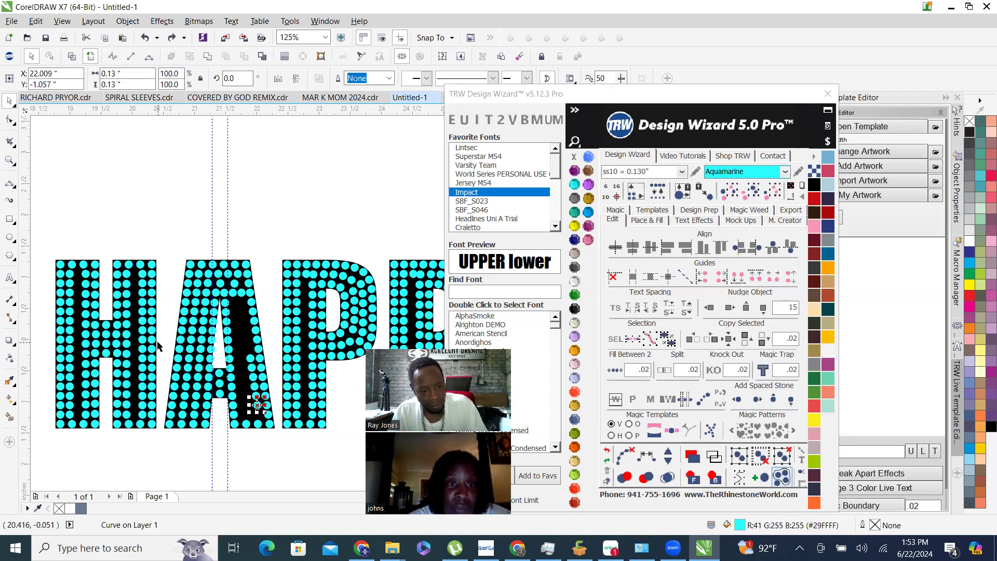
key("ctrl+z")
key("ctrl+z")
key("ctrl+z")
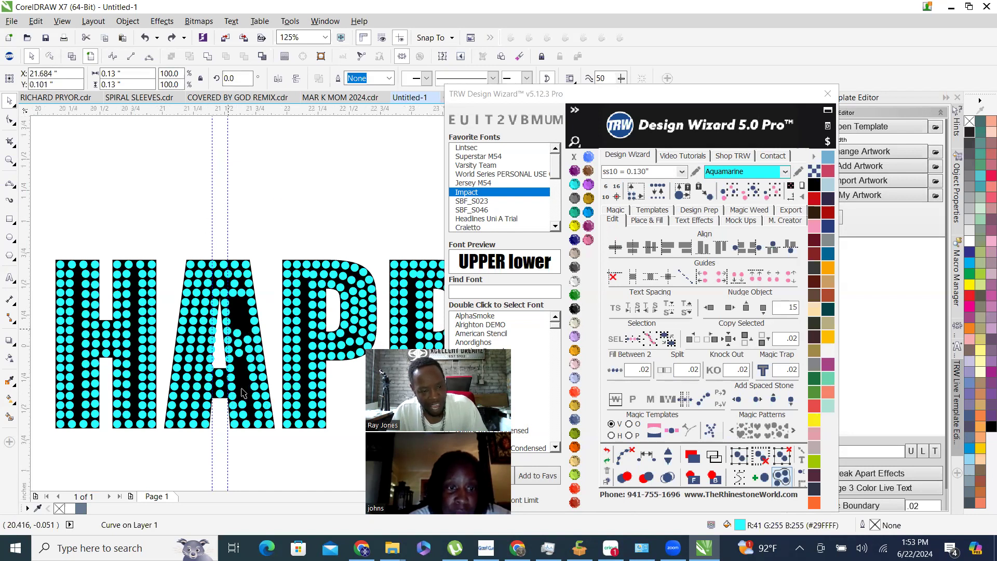
Delete the inner column of stones beside the outer edge of the A's right leg, from the peak row down to just above the bottom row.
key("Escape")
scroll(244, 332, "up", 4)
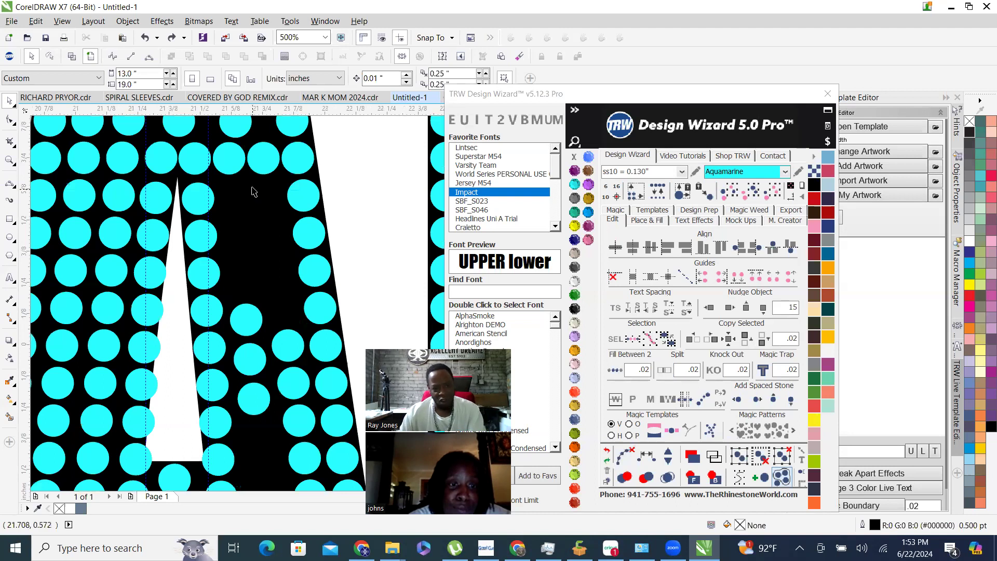
key("ctrl+z")
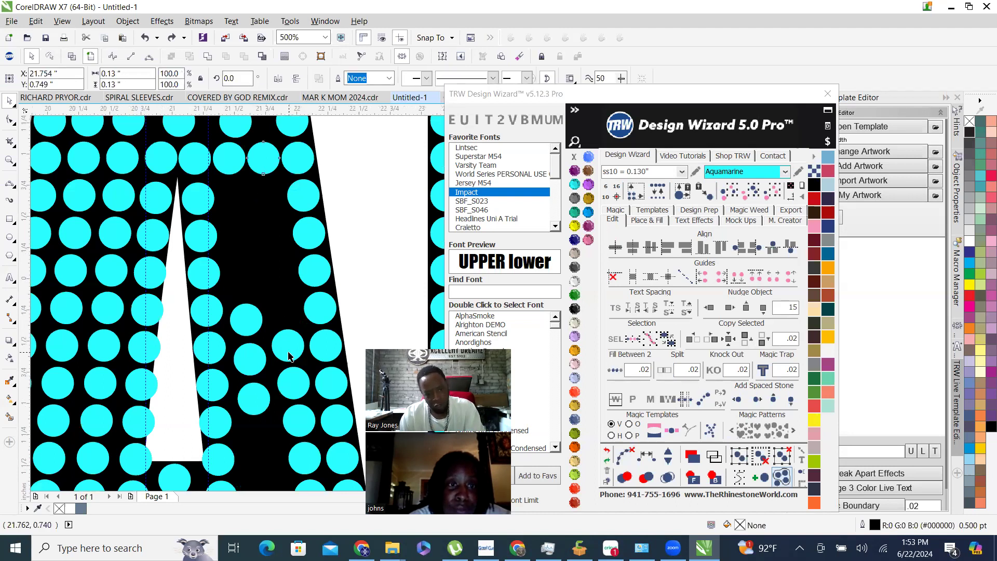
scroll(268, 210, "down", 2)
scroll(270, 273, "up", 1)
left_click(285, 289, "shift")
left_click(292, 327, "shift")
left_click(298, 363, "shift")
left_click(306, 410, "shift")
left_click(308, 439, "shift")
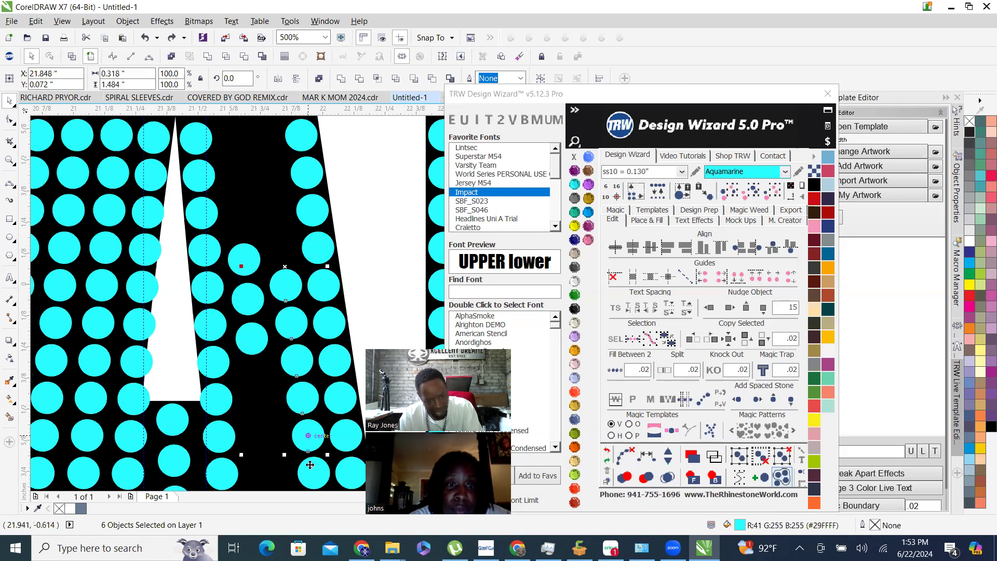
scroll(294, 418, "down", 1)
left_click(291, 387, "shift")
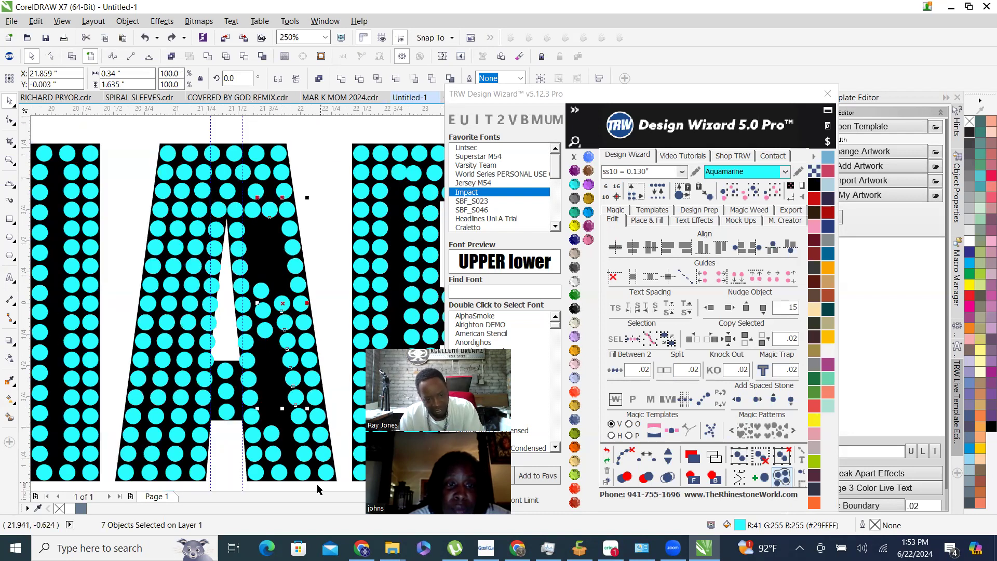
scroll(307, 467, "up", 1)
left_click(280, 347, "shift")
left_click(286, 385, "shift")
left_click(290, 418, "shift")
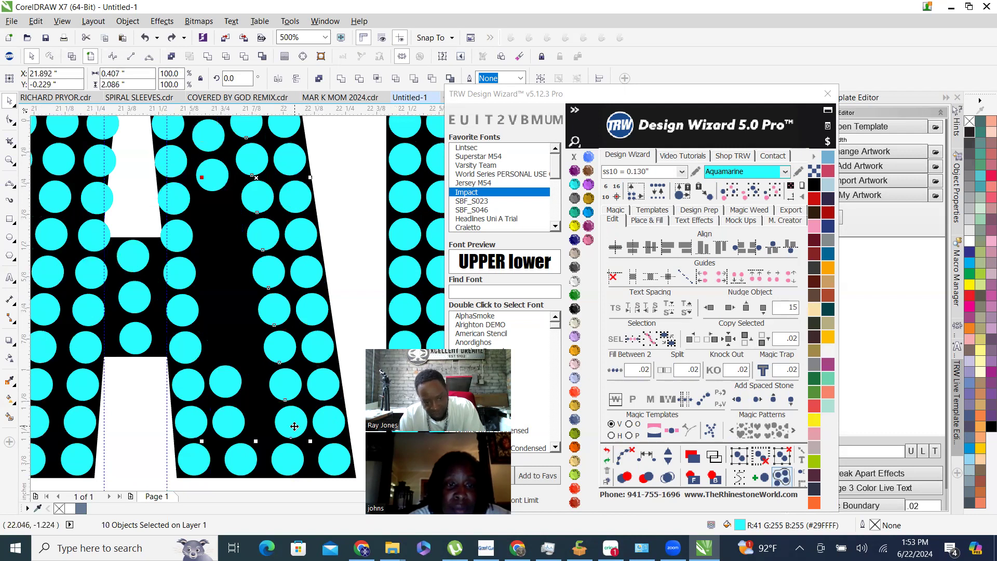
scroll(285, 415, "down", 1)
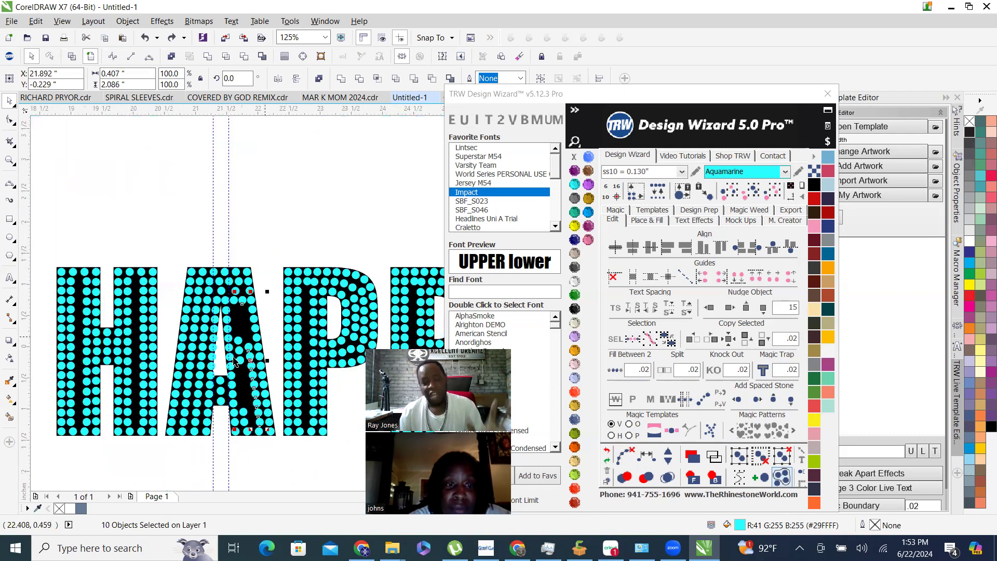
scroll(234, 358, "up", 2)
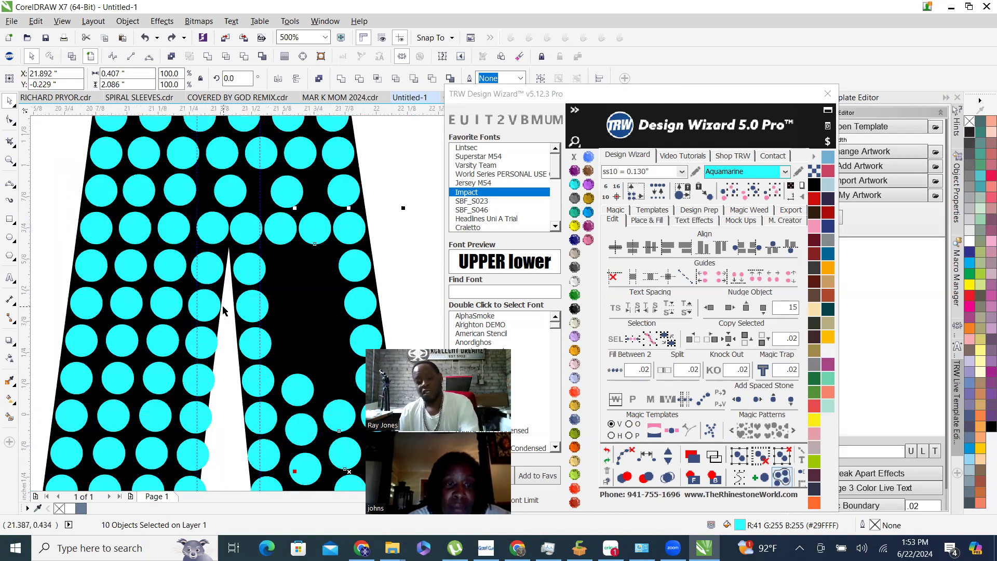
key("Delete")
Delete the remaining inner stones in the peak row and upper part of the A's right leg, keeping the edge columns.
left_click(299, 389)
key("Delete")
left_click(280, 229)
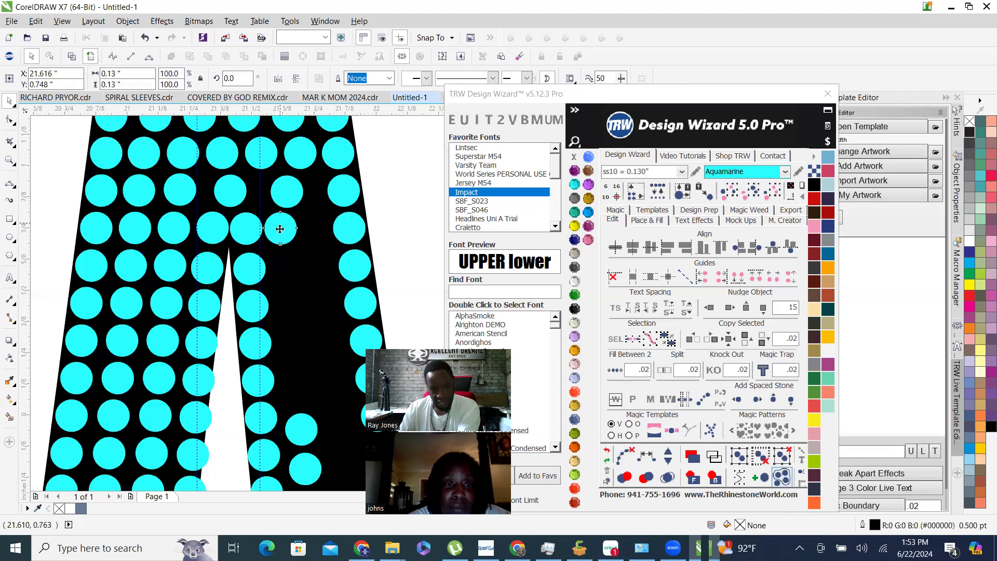
scroll(280, 230, "down", 2)
key("Delete")
scroll(279, 290, "up", 2)
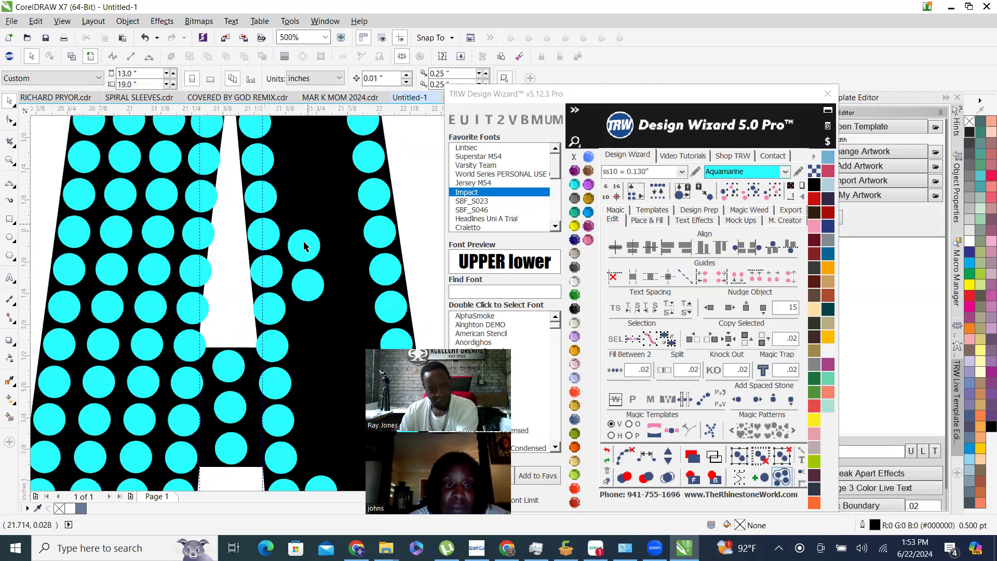
left_click_drag(305, 247, 304, 305)
scroll(271, 365, "down", 2)
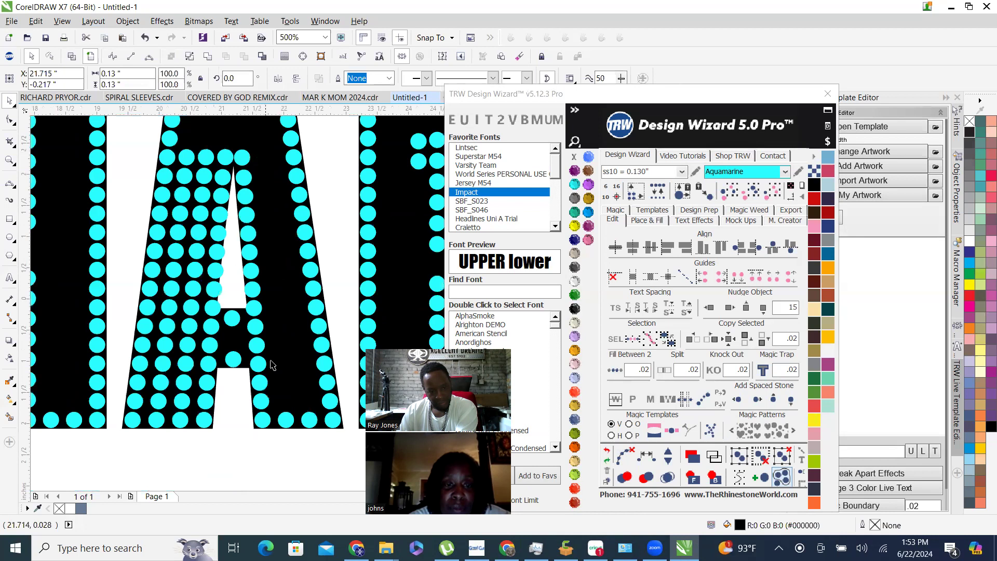
Delete the two leftover inner stones just above the bottom row of the A's right leg.
key("Escape")
scroll(312, 407, "down", 2)
scroll(222, 362, "up", 1)
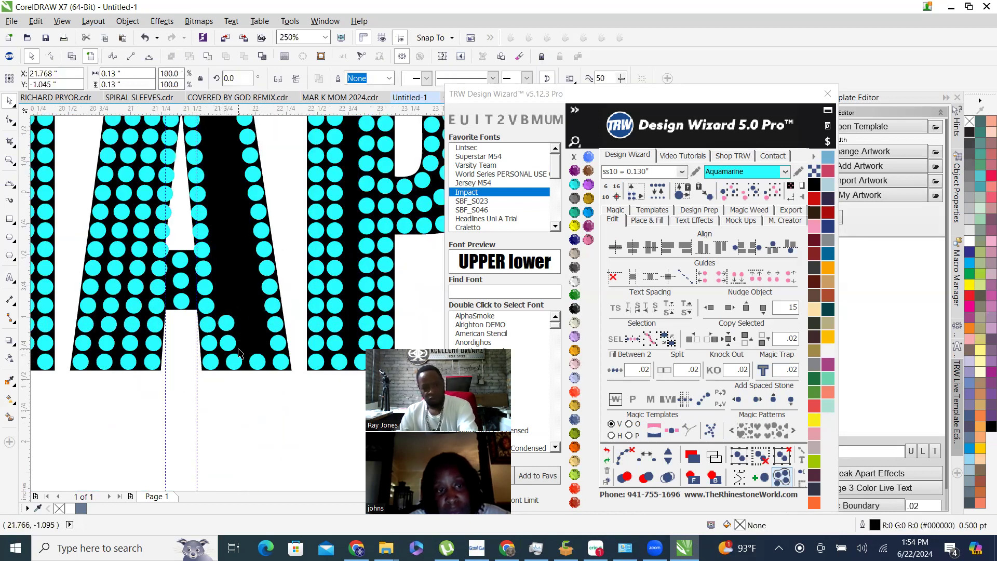
key("Delete")
left_click(228, 345)
key("Delete")
Fill the second row from the bottom of the A's right leg with two evenly spaced stones between its edge stones and clear the path.
left_click(210, 345)
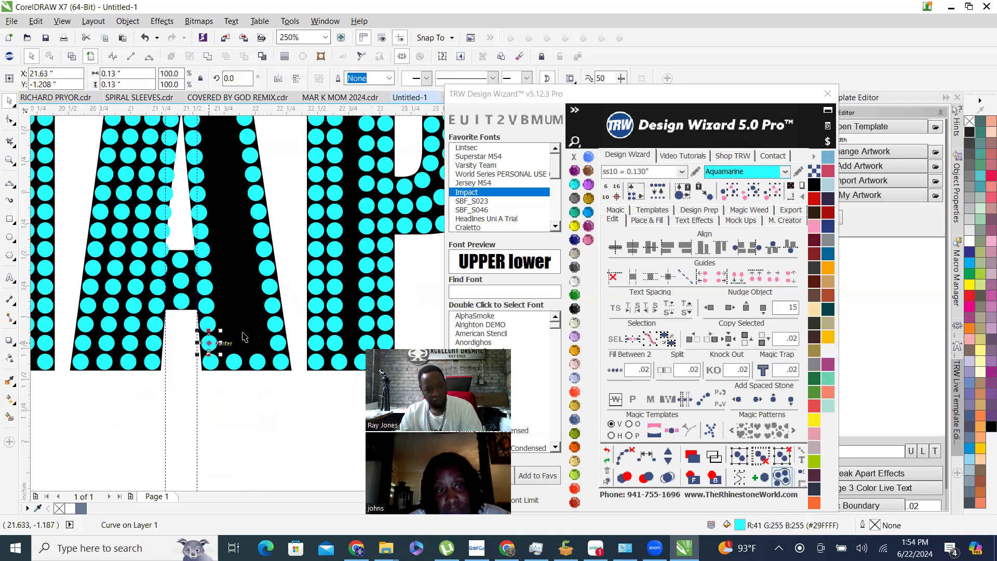
left_click(279, 344, "shift")
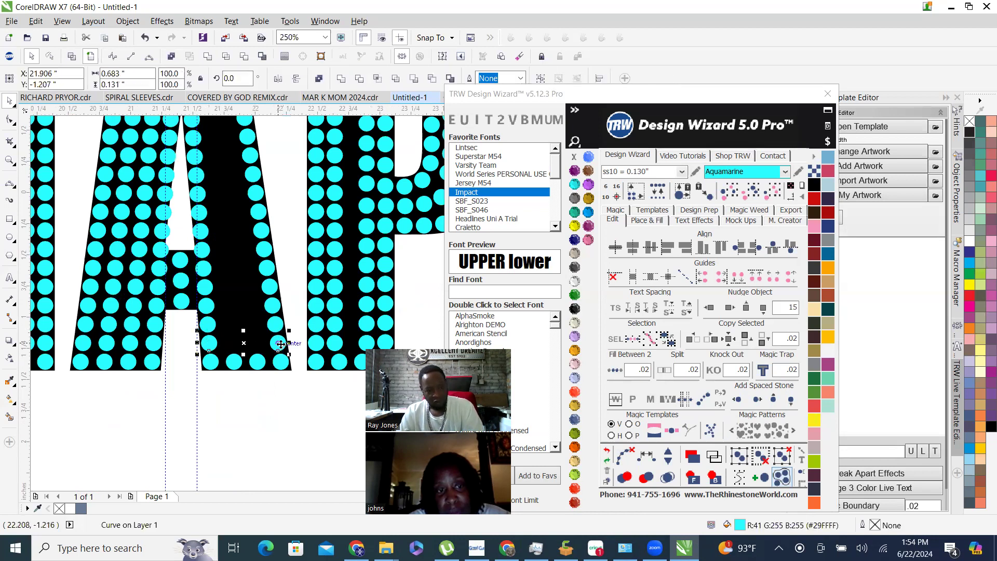
left_click(615, 371)
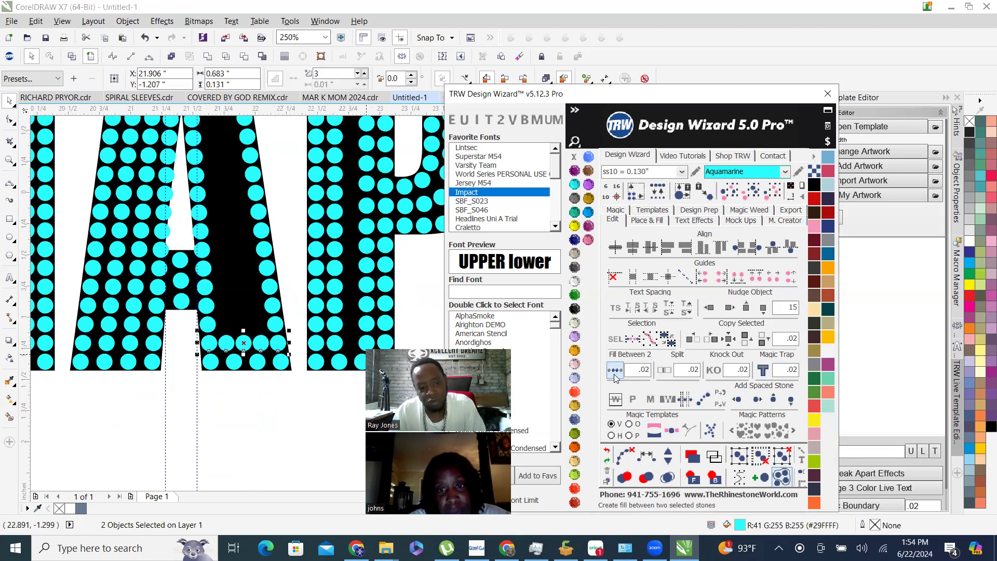
left_click(668, 464)
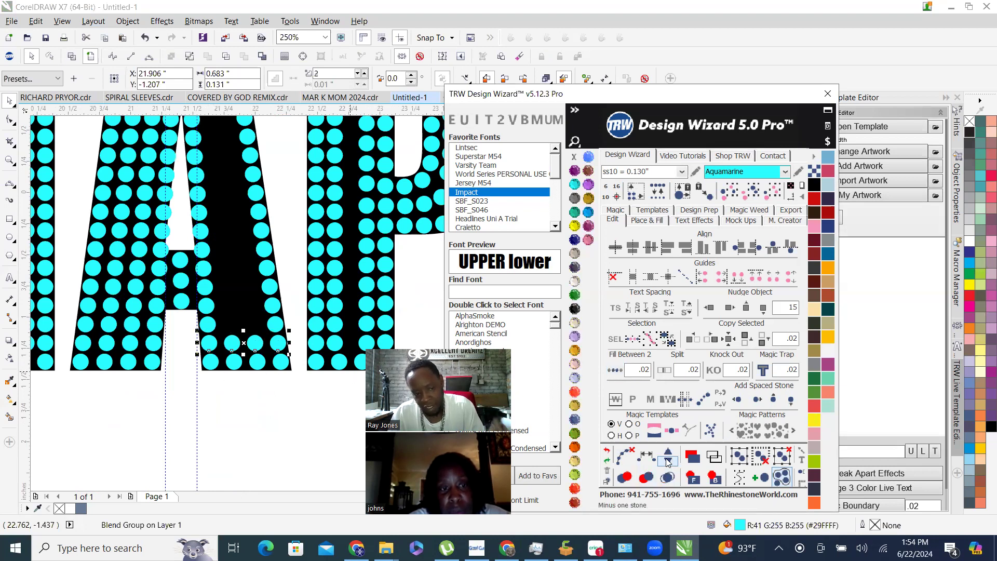
left_click(623, 455)
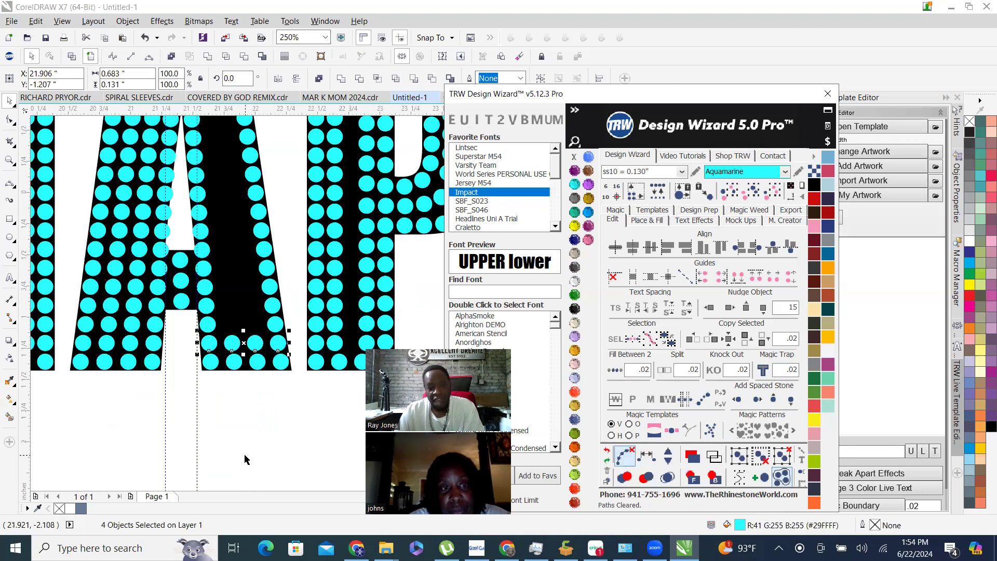
left_click(245, 459)
Fill the third row from the bottom of the A's right leg with two evenly spaced stones between its edge stones and clear the path.
scroll(238, 318, "up", 2)
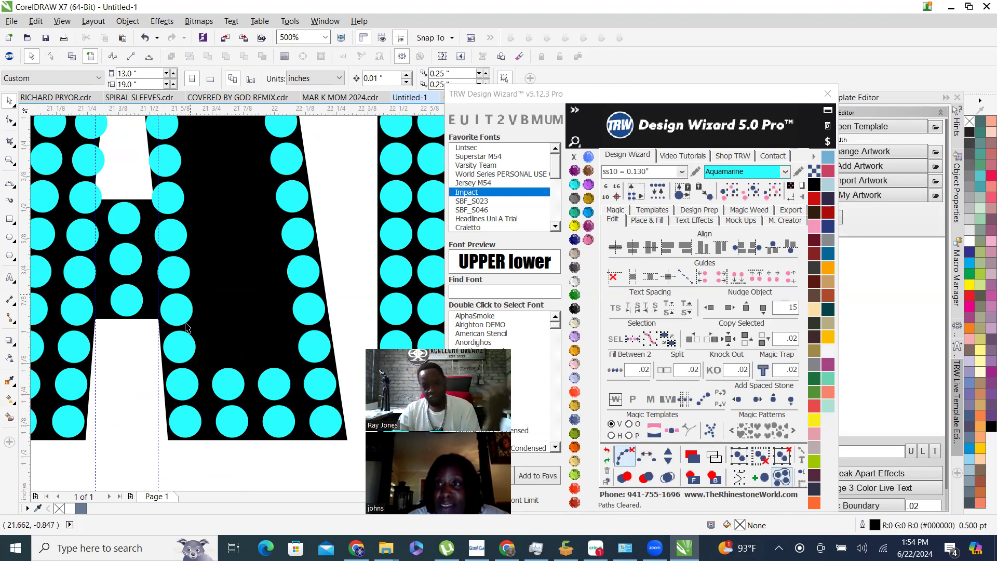
left_click_drag(155, 319, 338, 371)
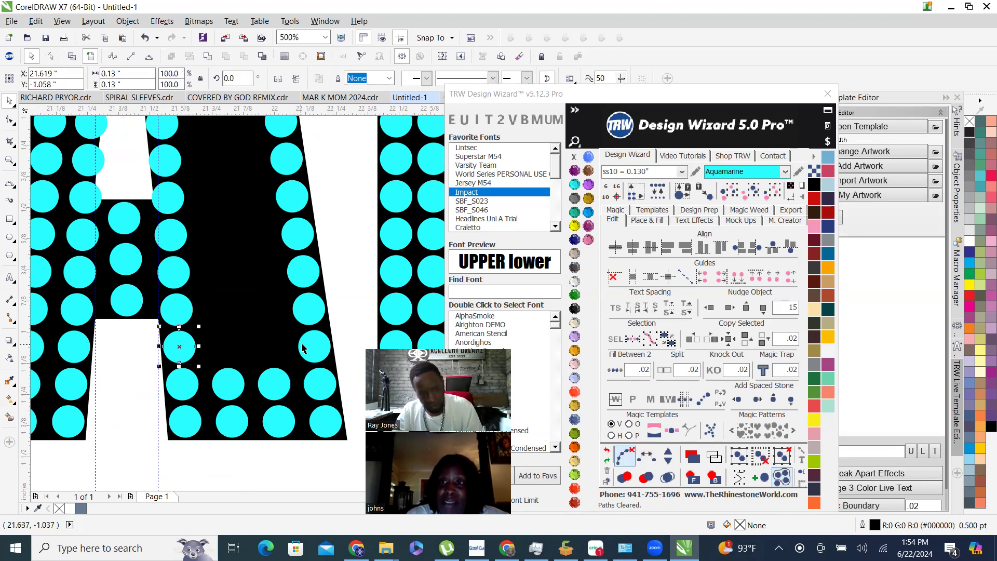
left_click(616, 370)
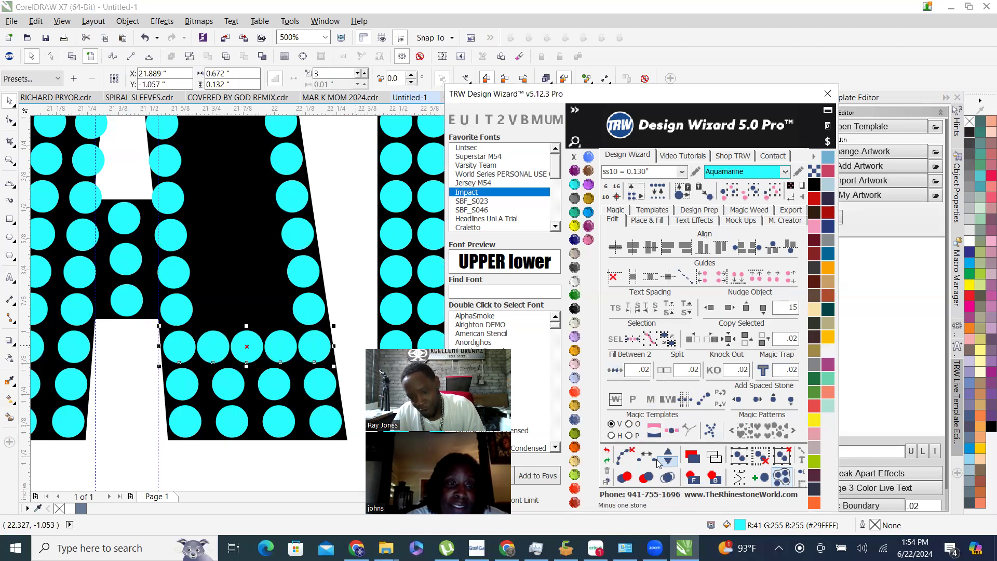
left_click(625, 456)
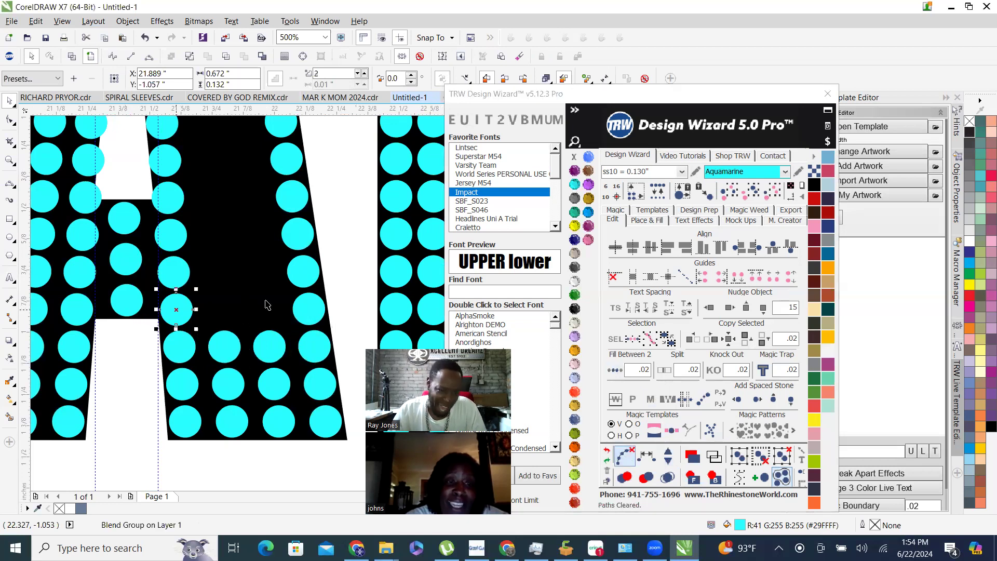
Fill the peak row on the A's right leg with two evenly spaced stones between its inner and outer stones and clear the path.
left_click(181, 310)
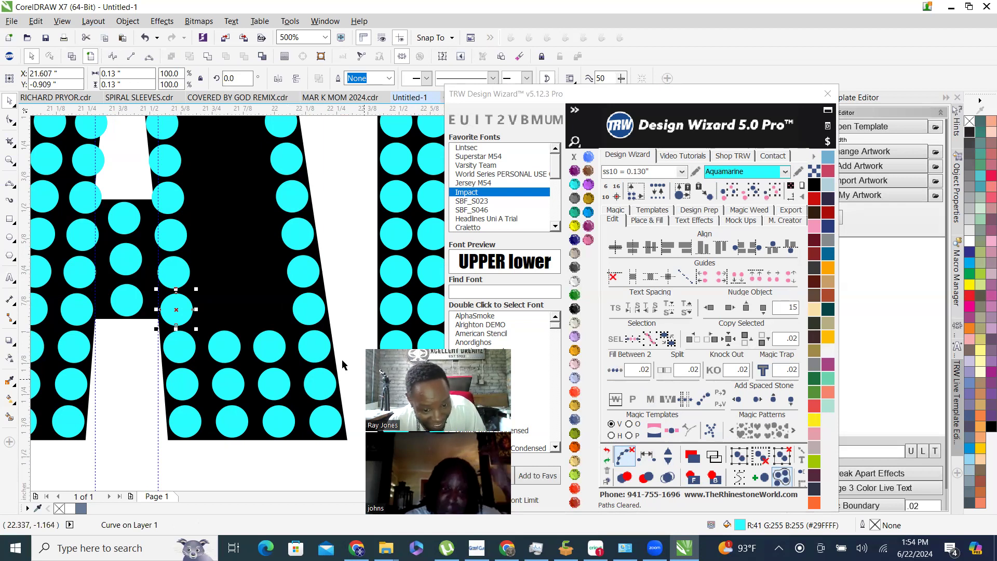
scroll(215, 295, "down", 3)
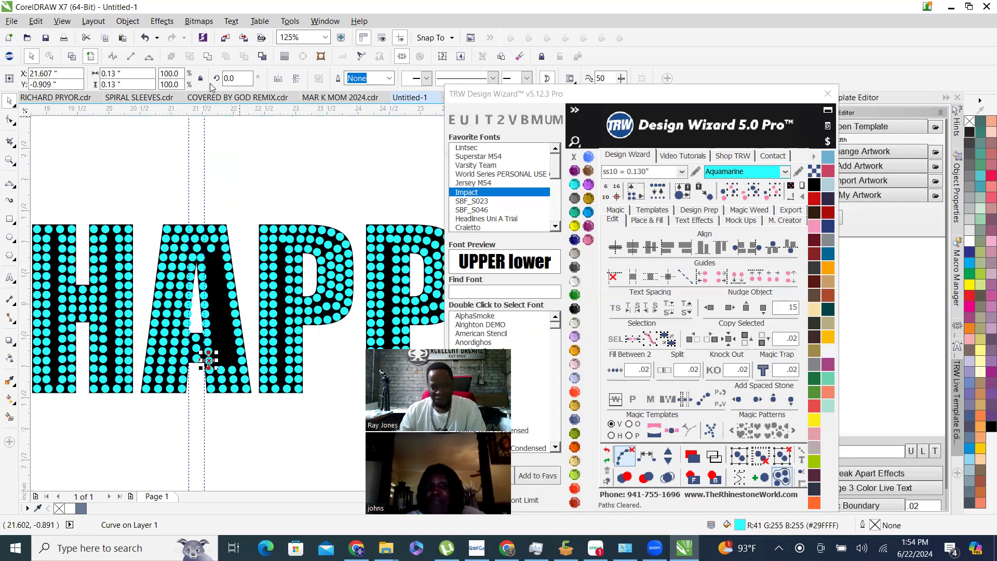
scroll(216, 295, "up", 2)
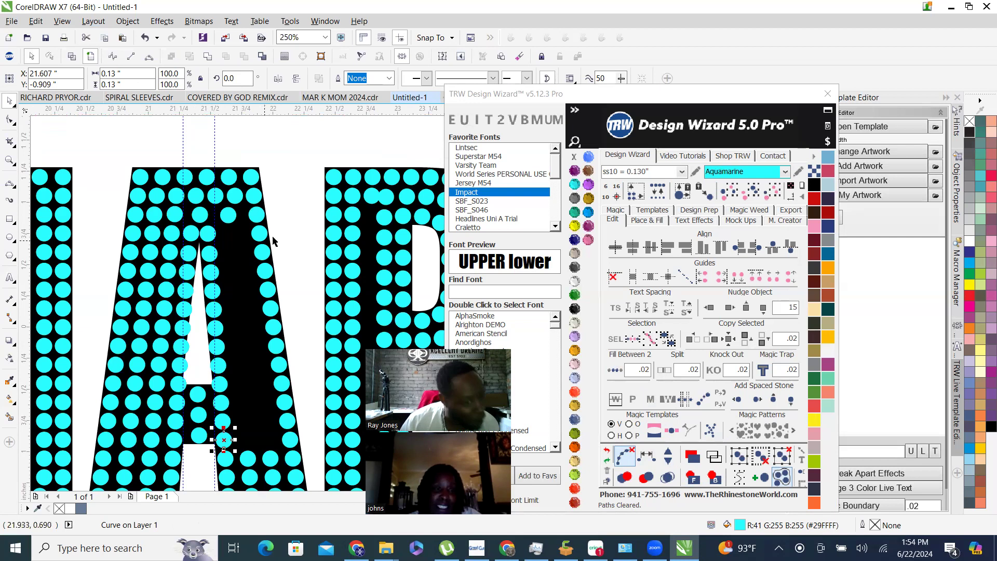
scroll(246, 246, "up", 3)
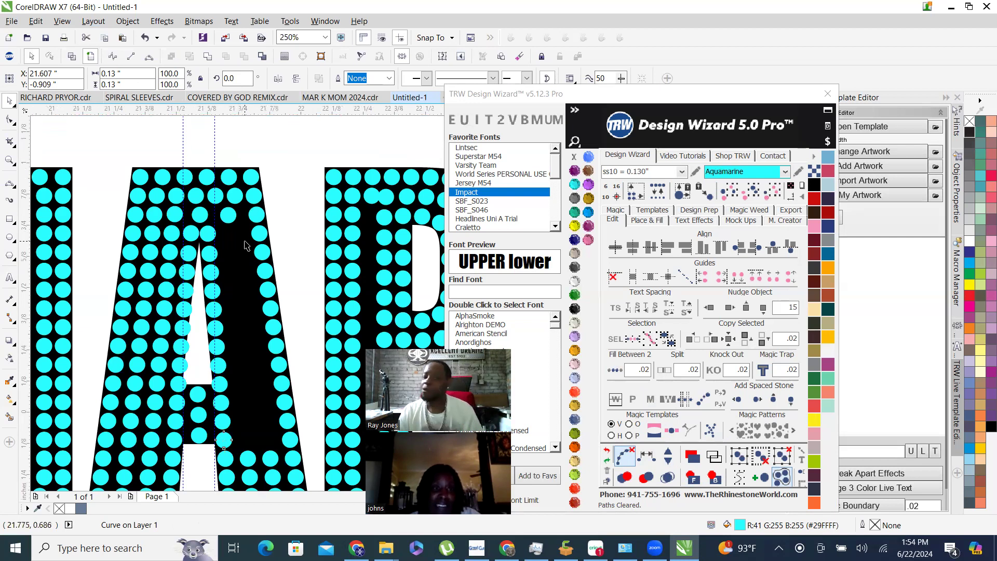
scroll(246, 246, "up", 3)
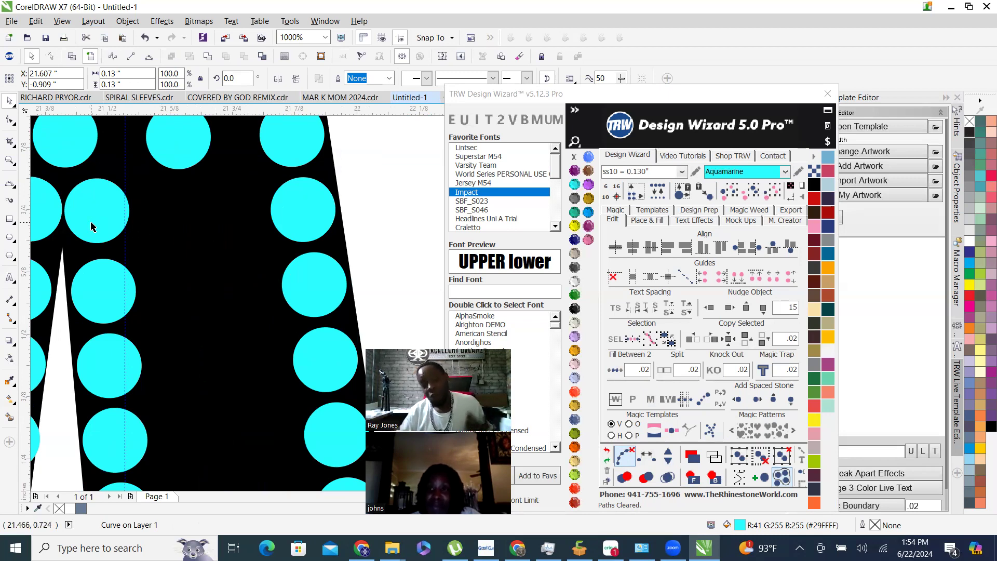
left_click(100, 207)
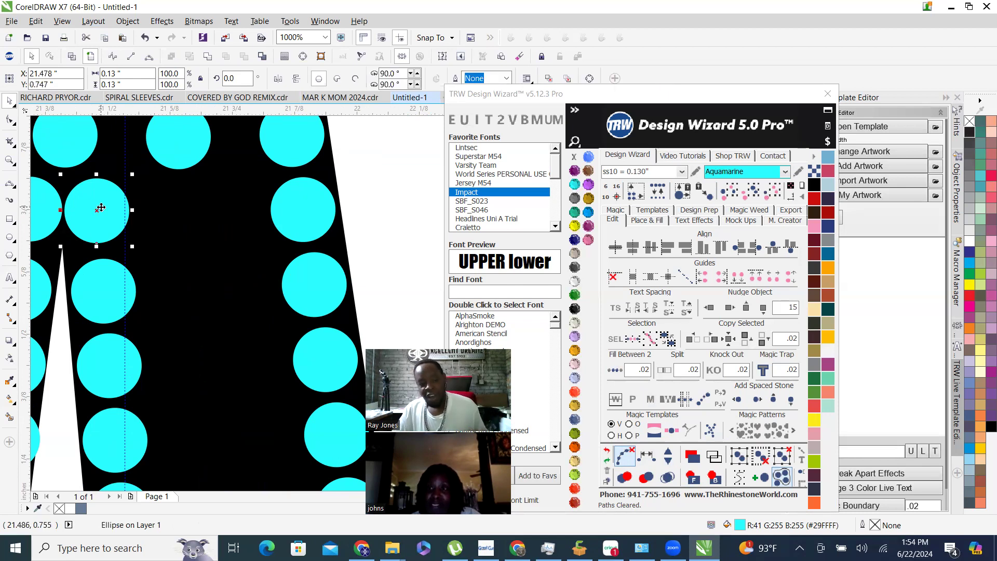
left_click(291, 210, "shift")
left_click(622, 373)
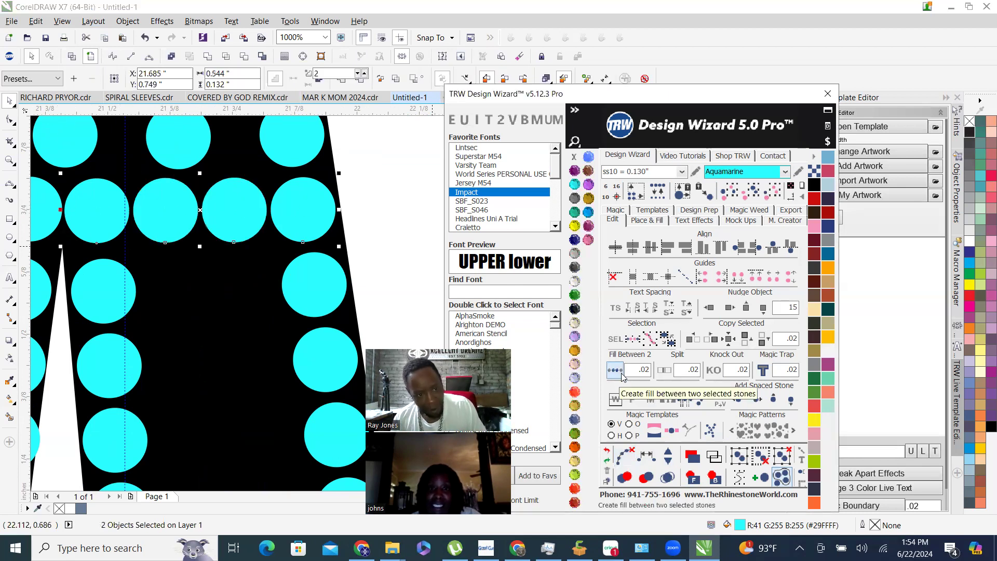
scroll(260, 236, "down", 2)
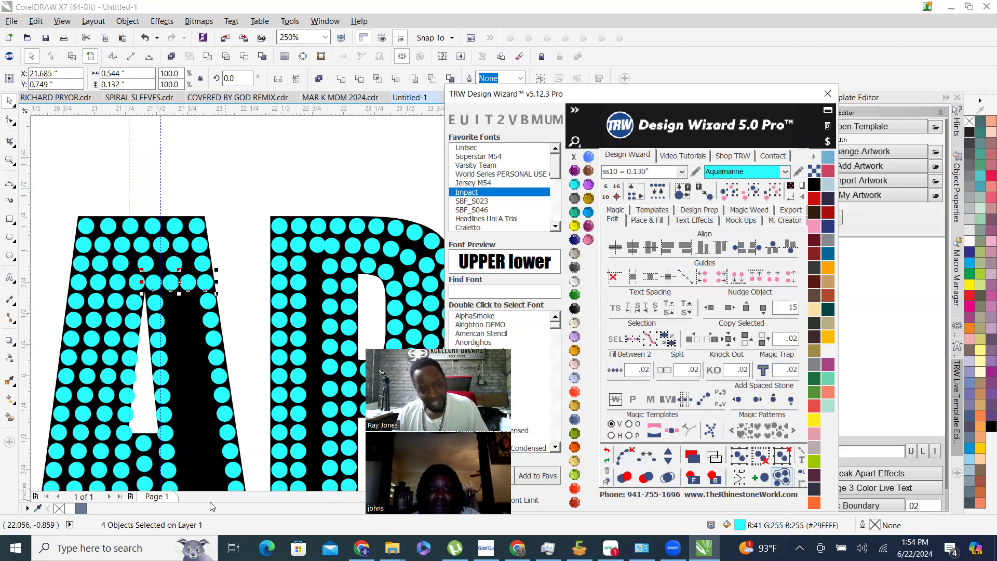
Select the fill stone nearest the outer edge in the third row from the bottom of the A's right leg.
scroll(218, 364, "down", 4)
scroll(224, 372, "up", 3)
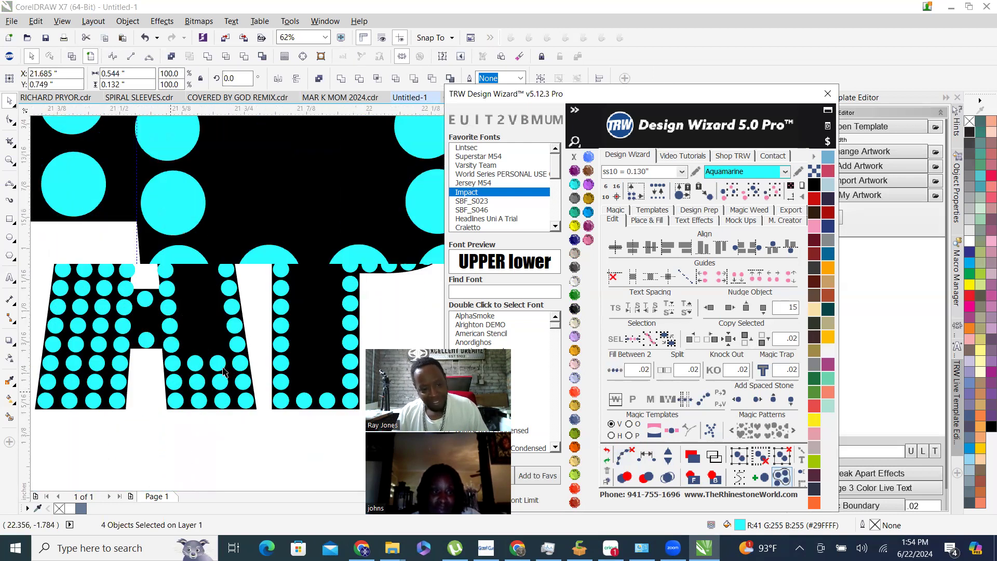
scroll(224, 372, "up", 5)
left_click(357, 279)
scroll(208, 388, "down", 1)
scroll(301, 310, "down", 1)
scroll(300, 300, "down", 3)
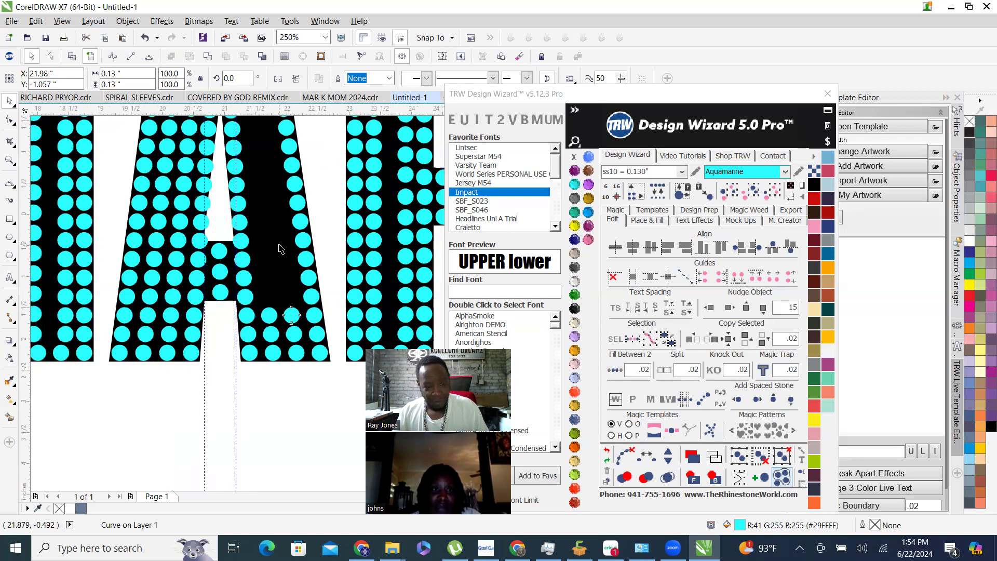
Fill the column between the selected bottom stone and the fourth-row stone in the A's right leg, using 0.02 spacing.
scroll(274, 214, "up", 3)
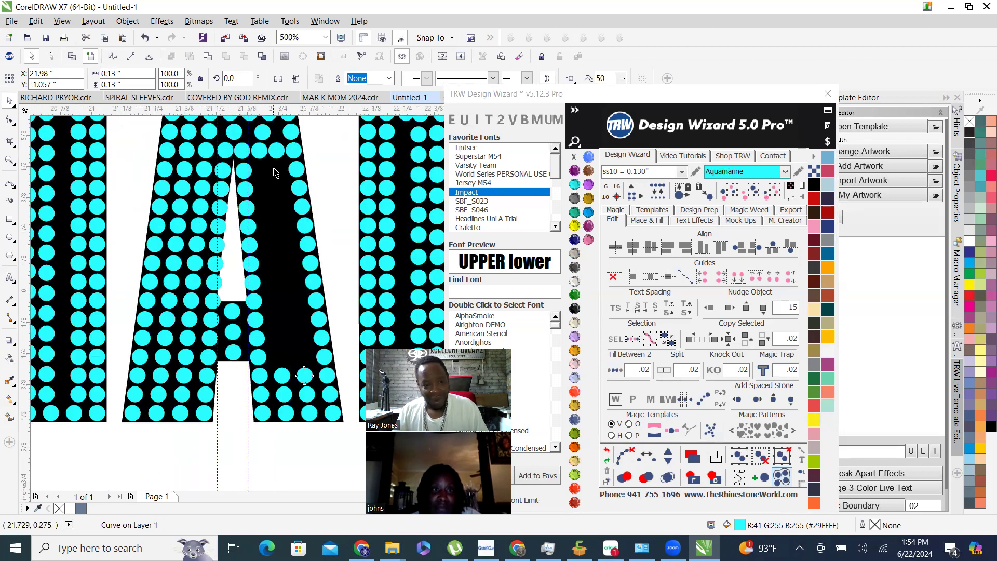
scroll(289, 227, "down", 1)
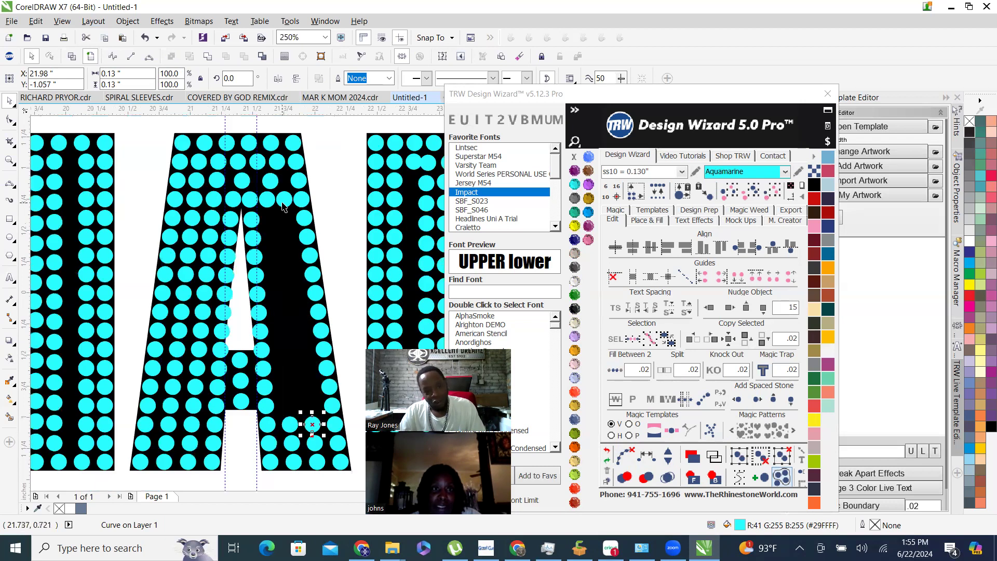
left_click(286, 205, "shift")
left_click(615, 370)
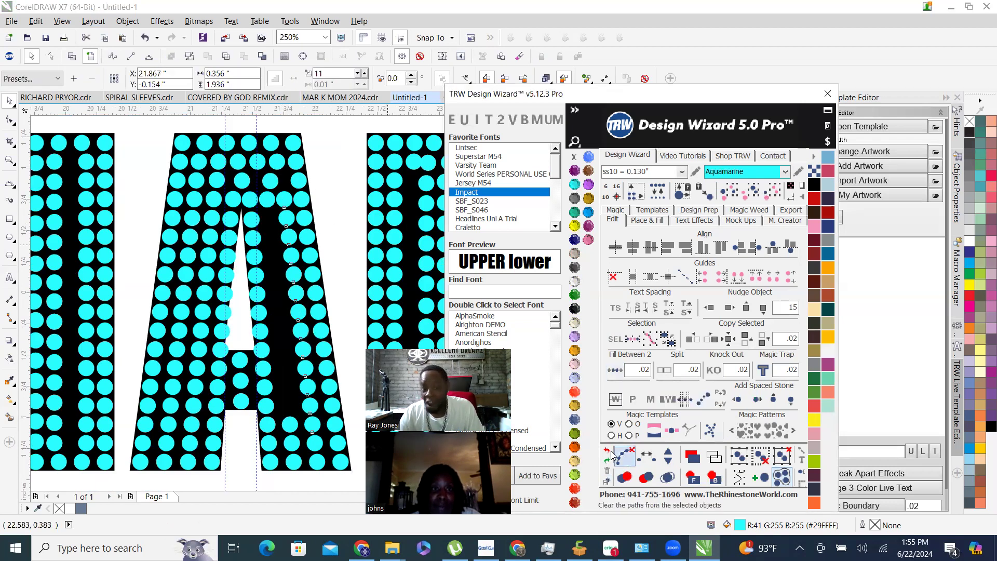
Fill the remaining inner column of the A's right leg between its upper and lower stones, clear the path and deselect.
left_click(265, 201)
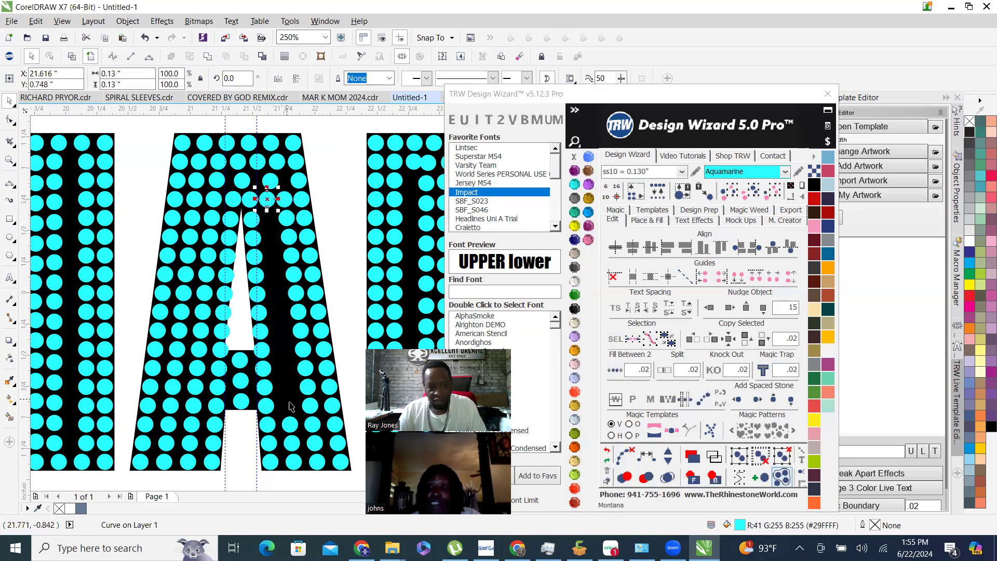
left_click(292, 429, "shift")
left_click(619, 375)
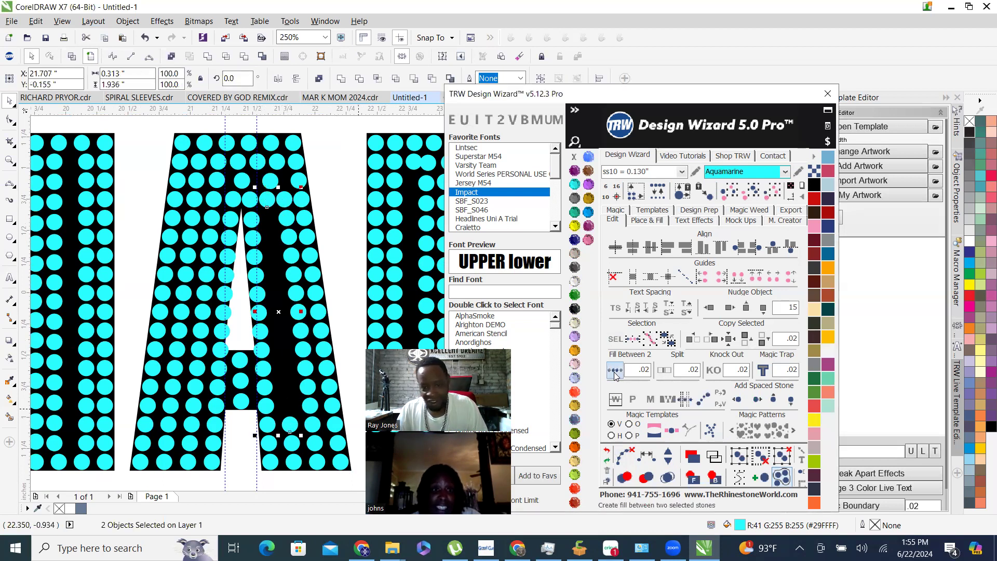
left_click(626, 456)
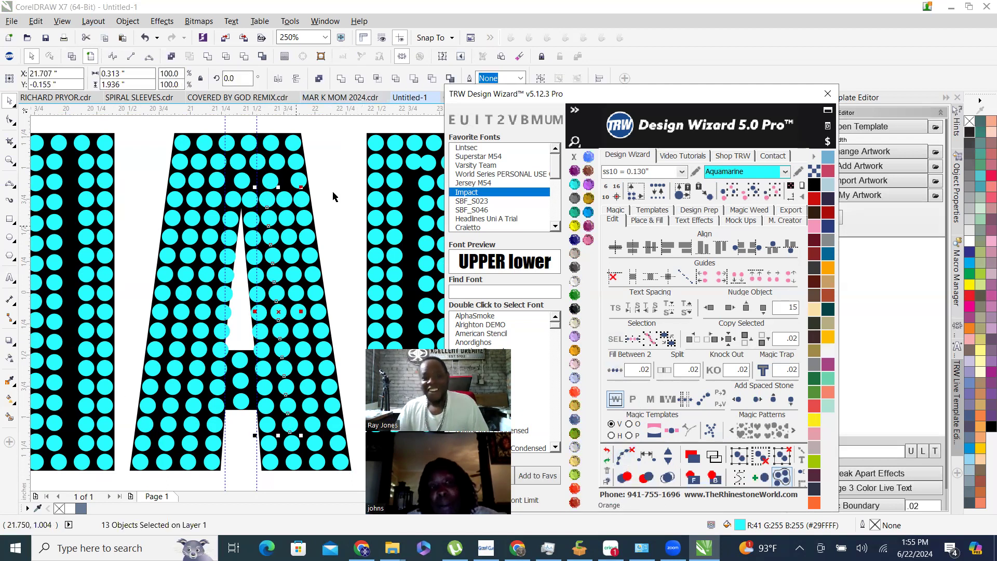
left_click(338, 163)
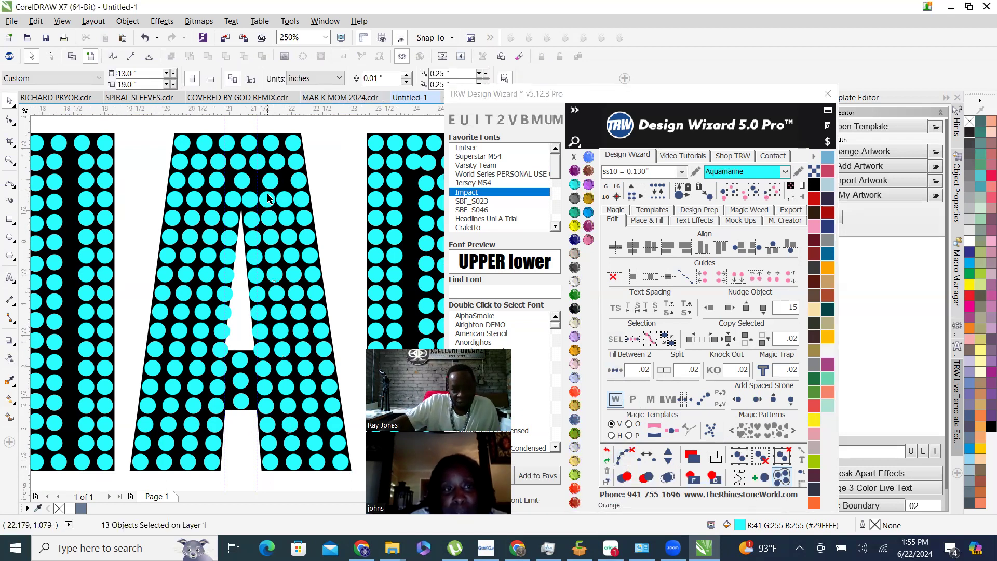
Delete the uneven inner stones in the A's third row, keeping only the two outermost stones.
scroll(227, 197, "down", 2)
scroll(228, 193, "up", 2)
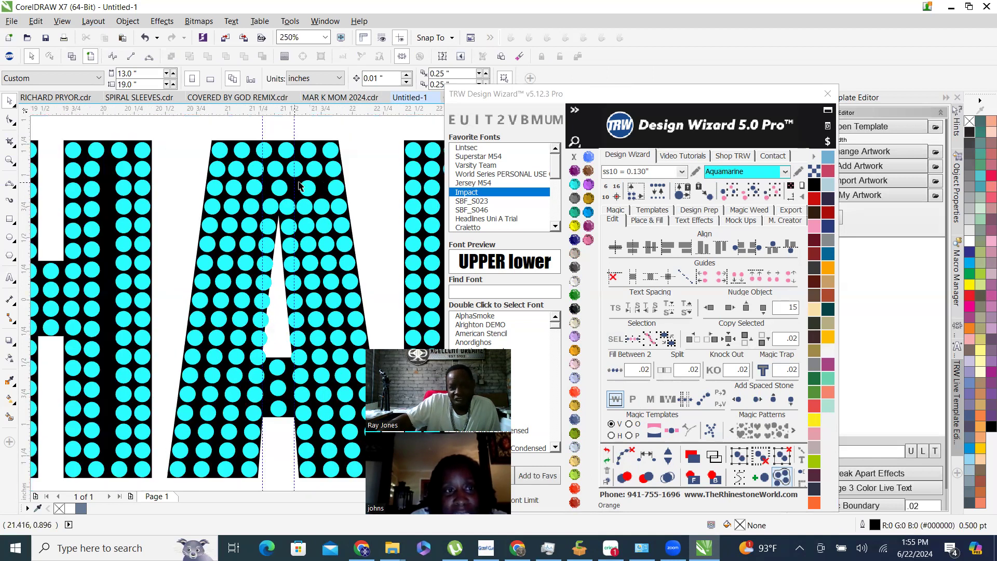
scroll(305, 223, "up", 2)
scroll(299, 229, "down", 2)
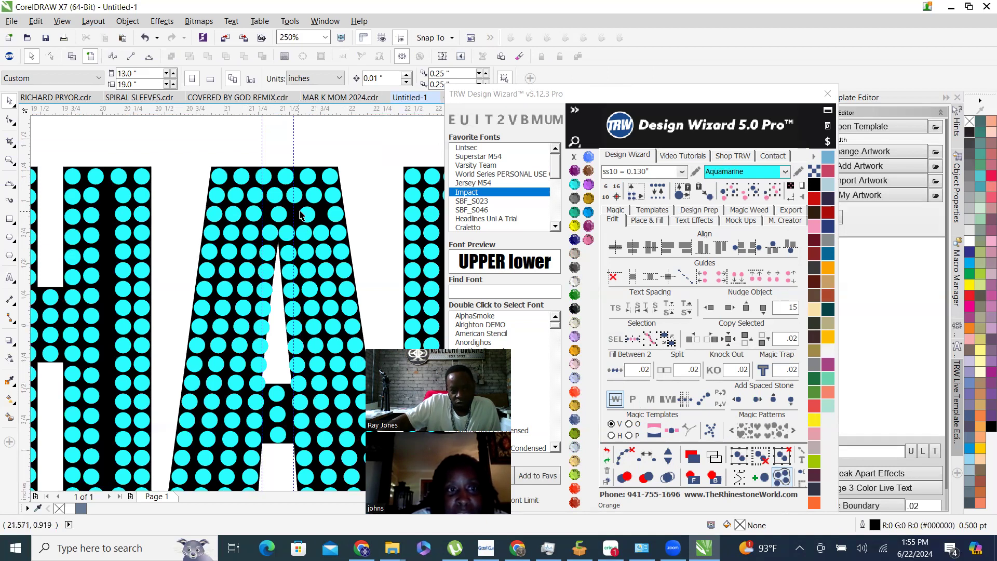
scroll(295, 224, "up", 1)
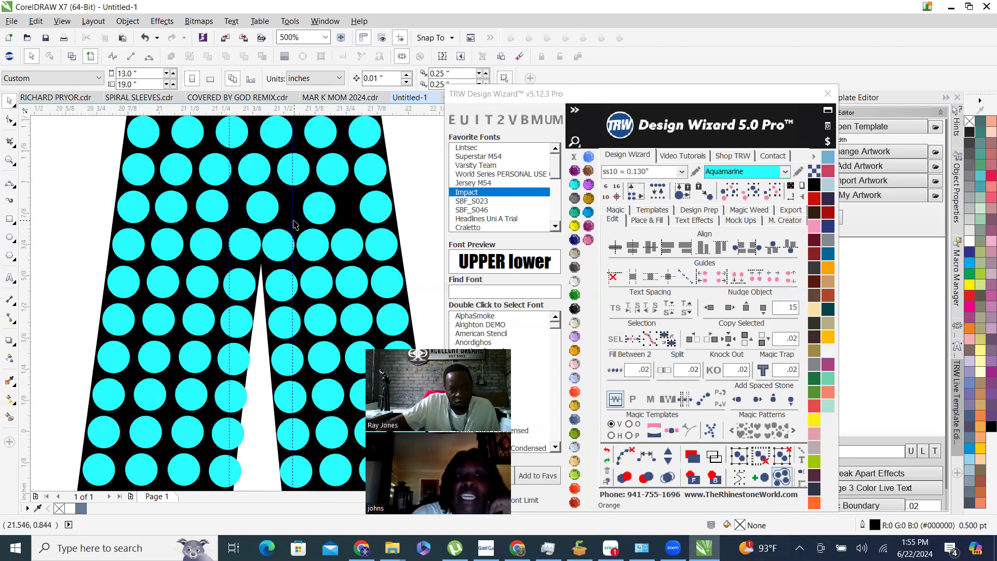
left_click(170, 207)
key("Delete")
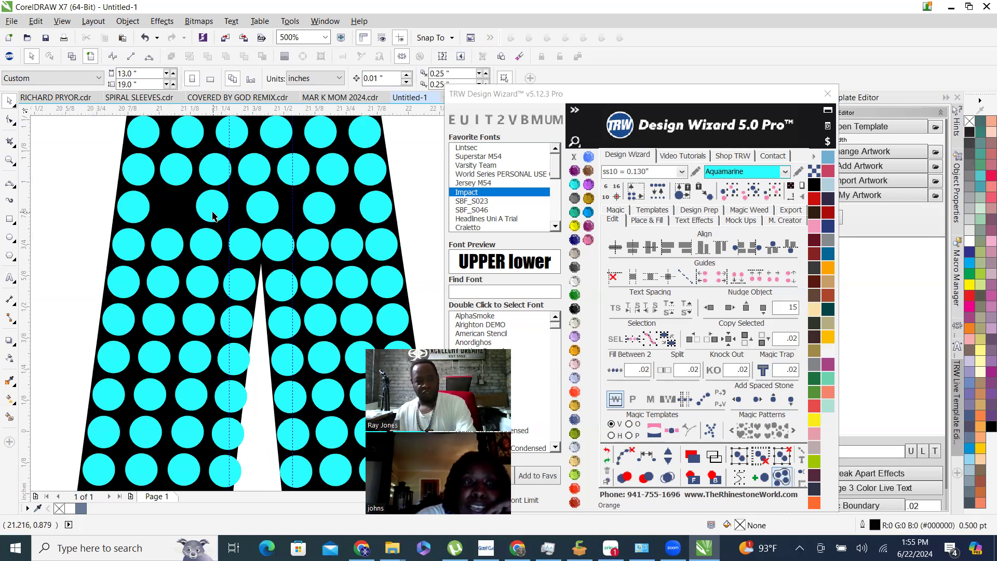
left_click(211, 206)
key("Delete")
left_click(251, 210)
key("Delete")
left_click(312, 213)
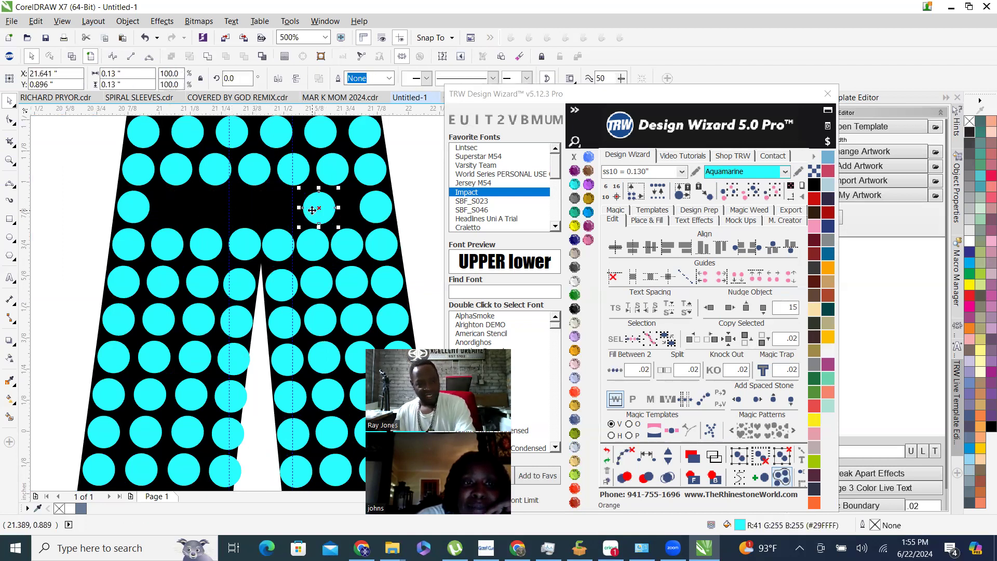
key("Delete")
key("Escape")
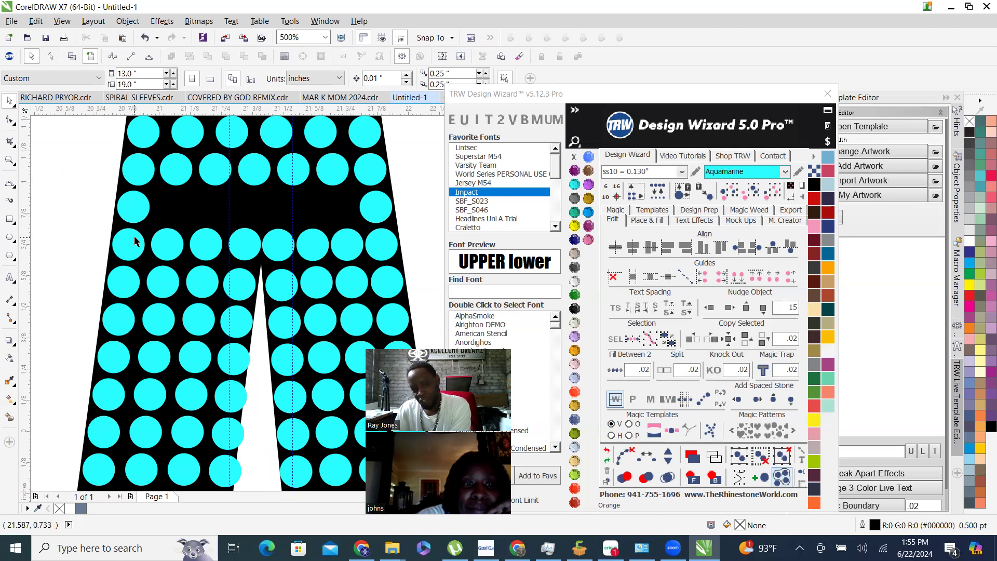
Delete the inner stones in the A's fourth row, keeping only the two outermost stones.
left_click(169, 244)
key("Delete")
left_click(207, 244)
key("Delete")
left_click(289, 245)
key("Delete")
left_click(312, 240)
key("Delete")
left_click(349, 238)
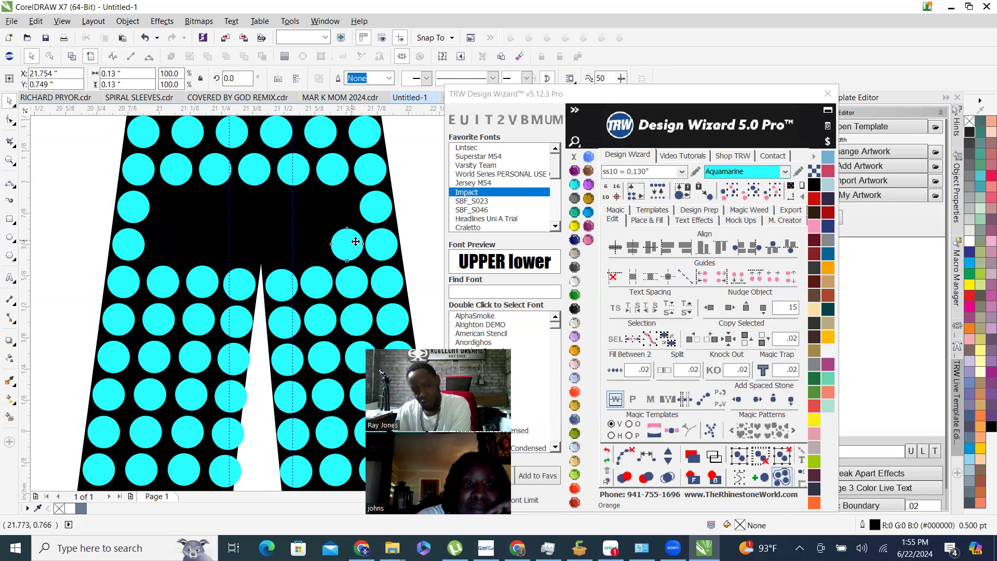
key("Delete")
Fill the A's fourth row with evenly spaced stones between its two end stones, using 0.02 spacing.
left_click(383, 251)
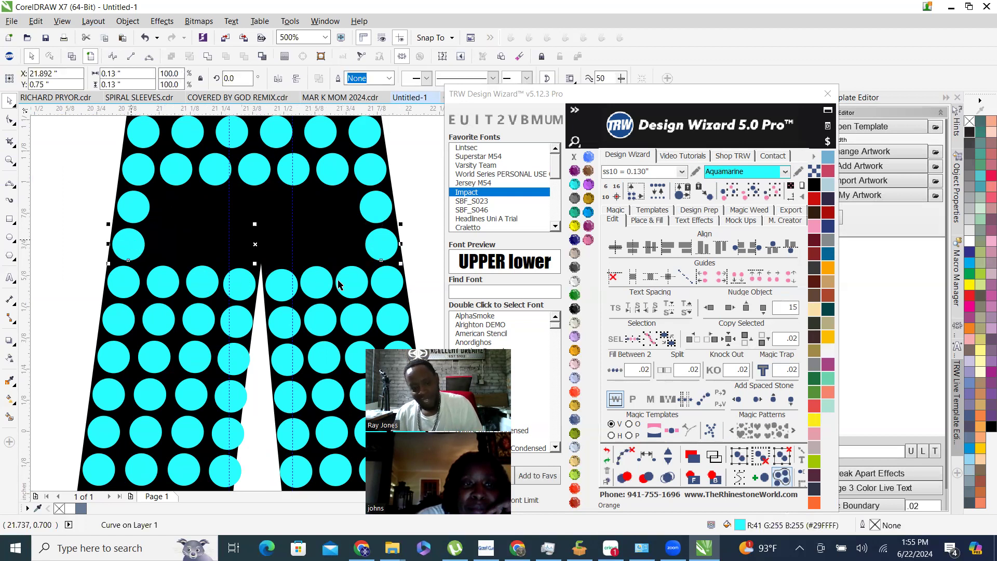
left_click(139, 250, "shift")
left_click(615, 372)
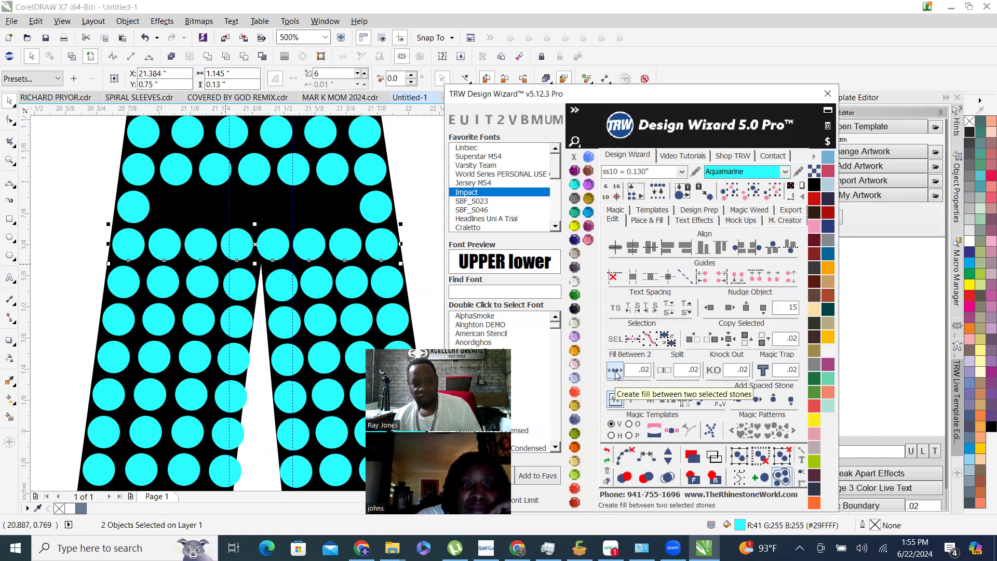
Fill the A's third row between its two end stones, reduce the fill by one stone, and clear the path.
left_click(138, 214)
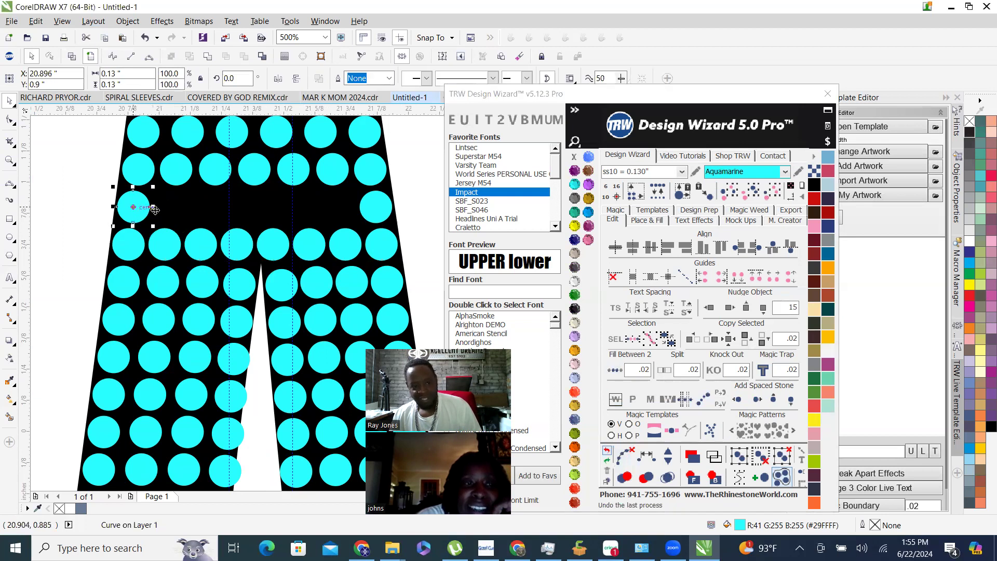
left_click(387, 213, "shift")
left_click(616, 371)
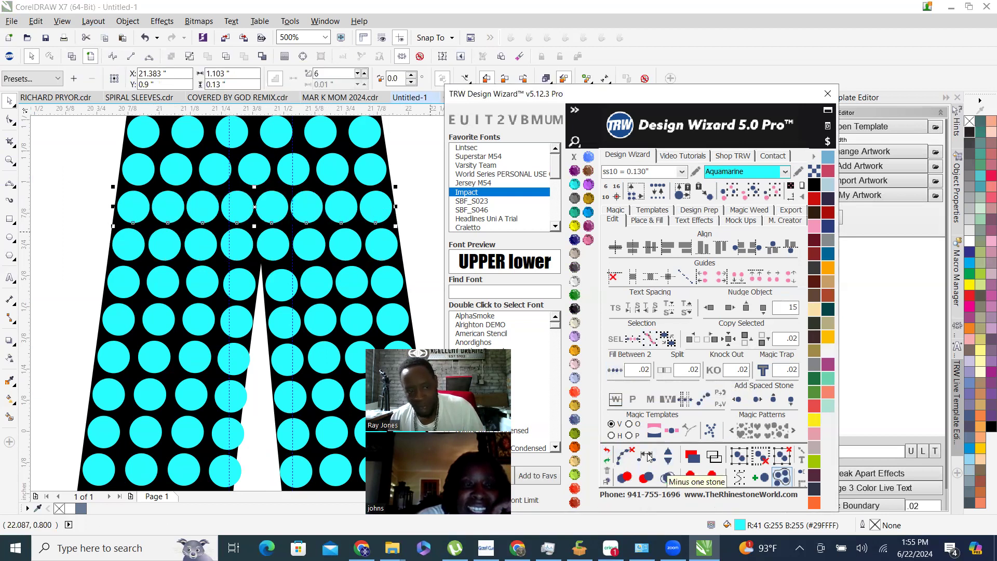
left_click(666, 462)
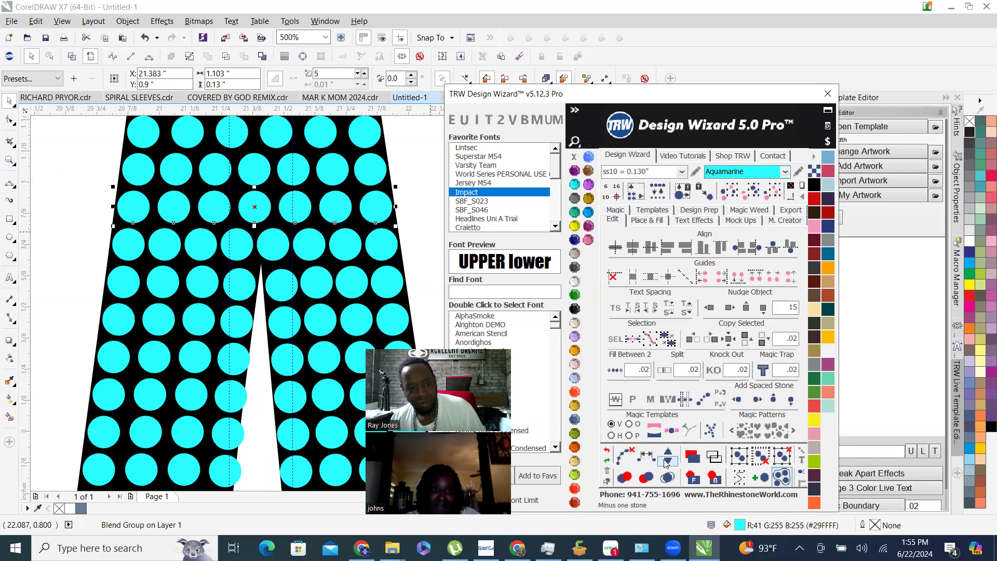
left_click(626, 459)
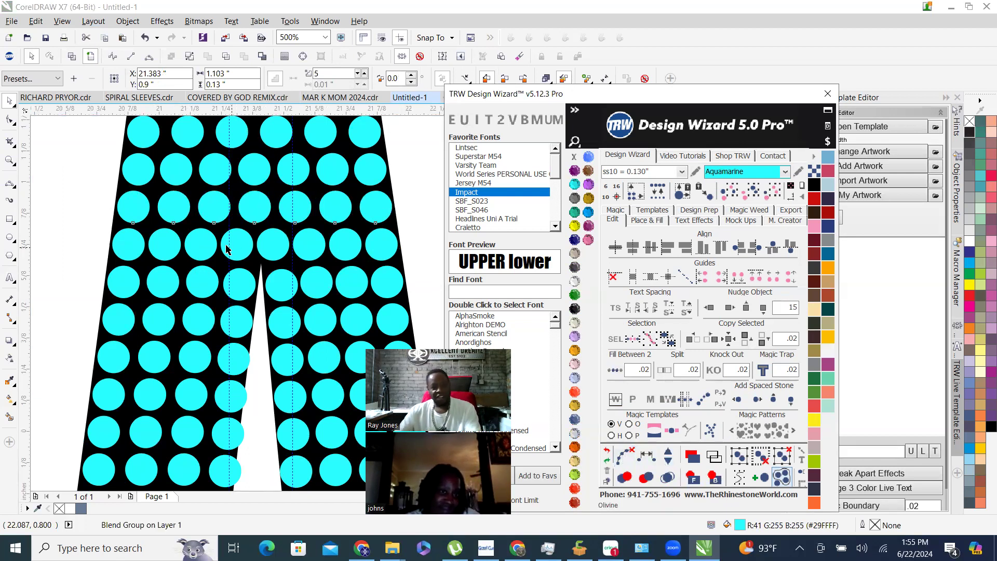
scroll(225, 195, "down", 3)
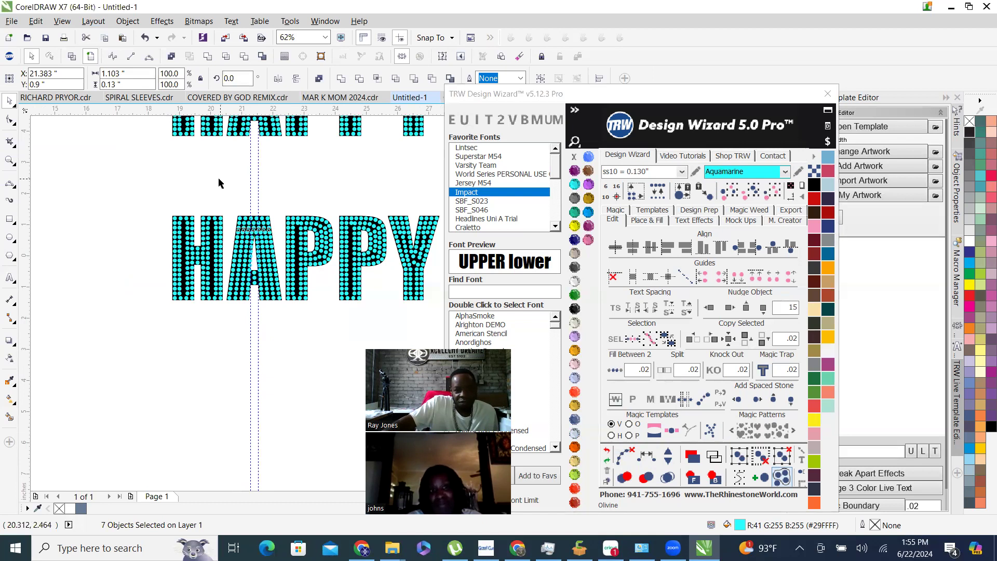
left_click(219, 183)
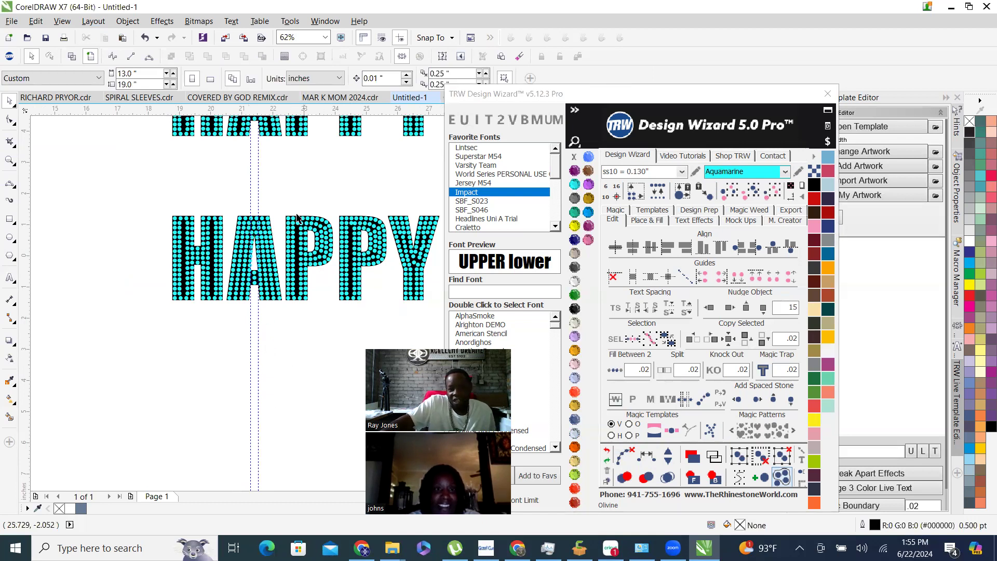
scroll(248, 259, "up", 2)
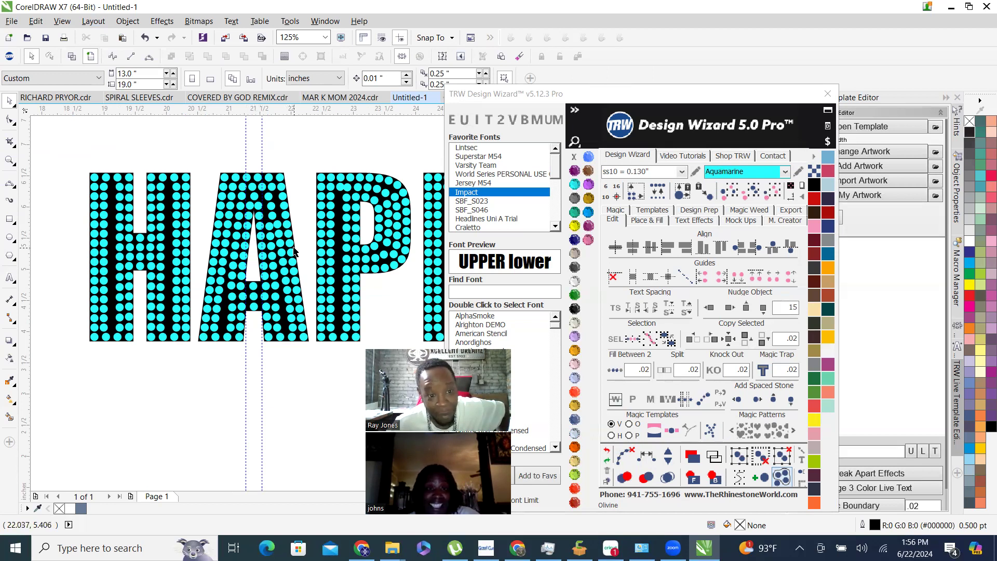
left_click_drag(194, 159, 224, 420)
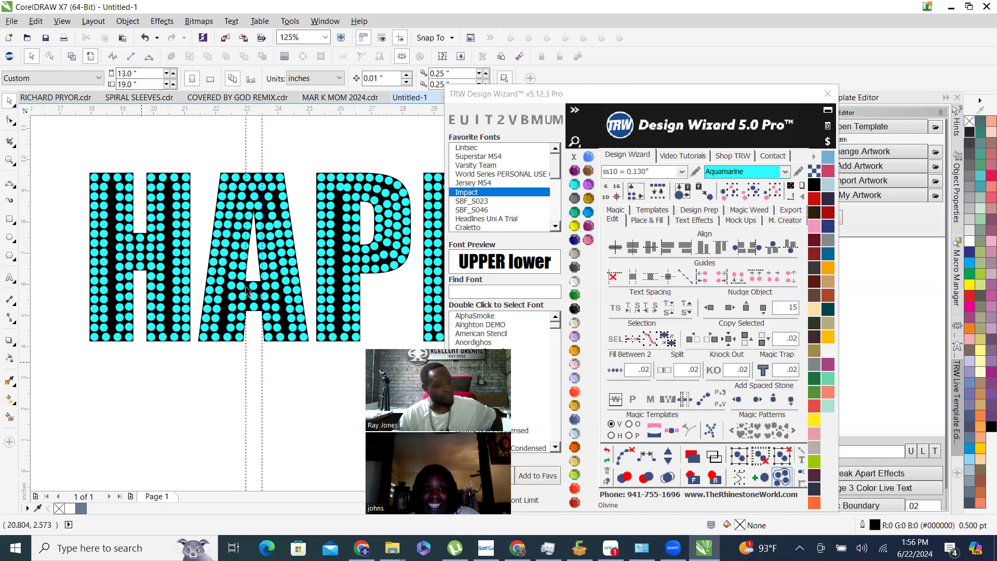
scroll(142, 365, "down", 1)
scroll(261, 211, "up", 2)
scroll(263, 213, "down", 1)
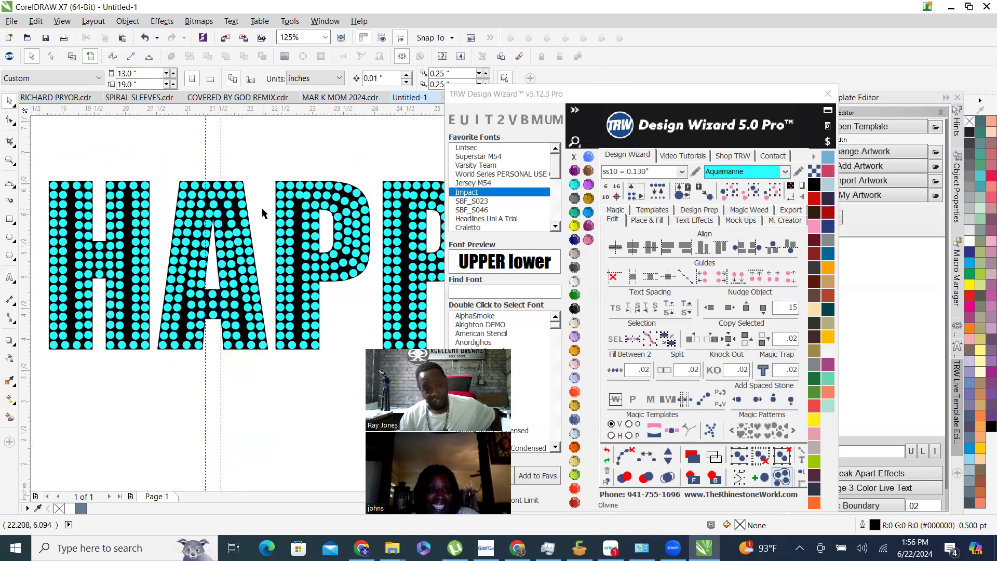
scroll(261, 213, "down", 1)
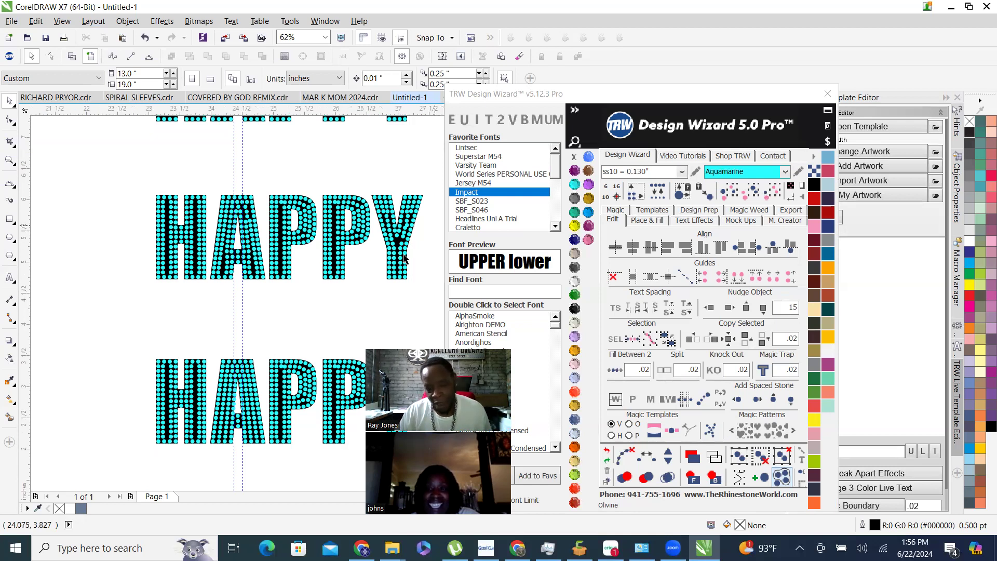
Reposition a stone near the junction of the Y in the upper HAPPY and remove the overlapping stone in its right arm.
scroll(403, 256, "up", 8)
scroll(320, 228, "up", 4)
left_click_drag(330, 223, 303, 294)
scroll(304, 295, "down", 5)
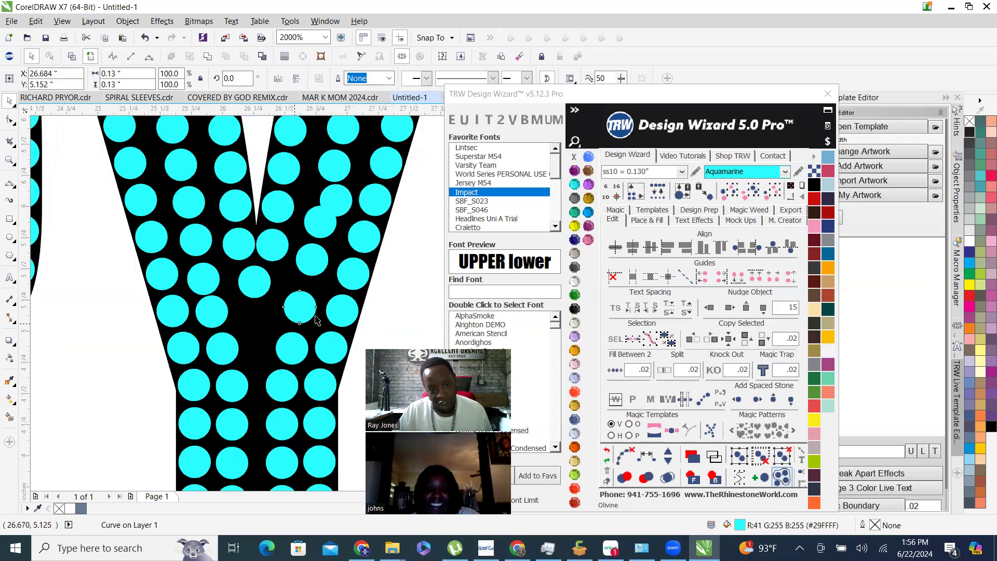
scroll(329, 172, "up", 4)
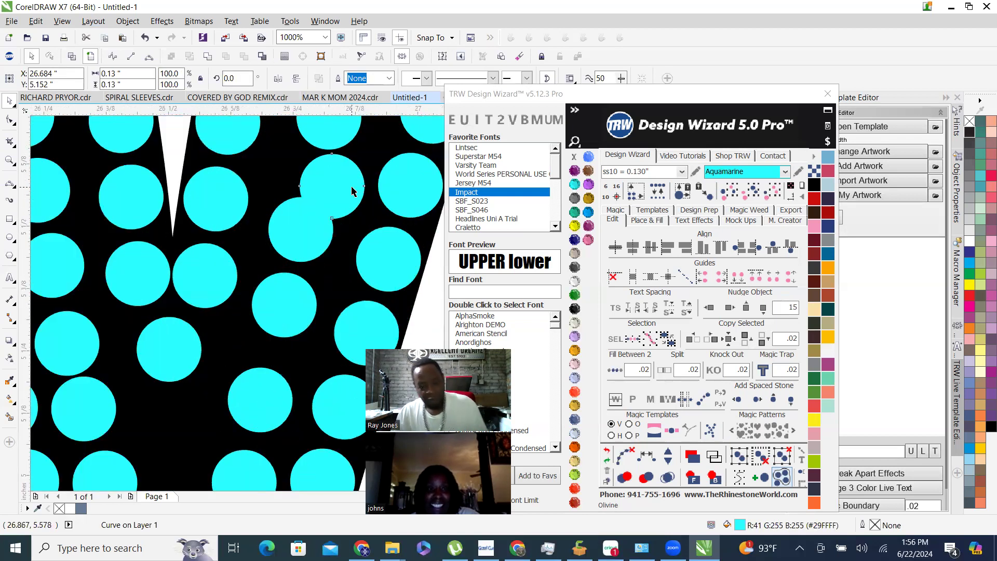
scroll(352, 191, "down", 5)
scroll(339, 210, "up", 1)
key("Escape")
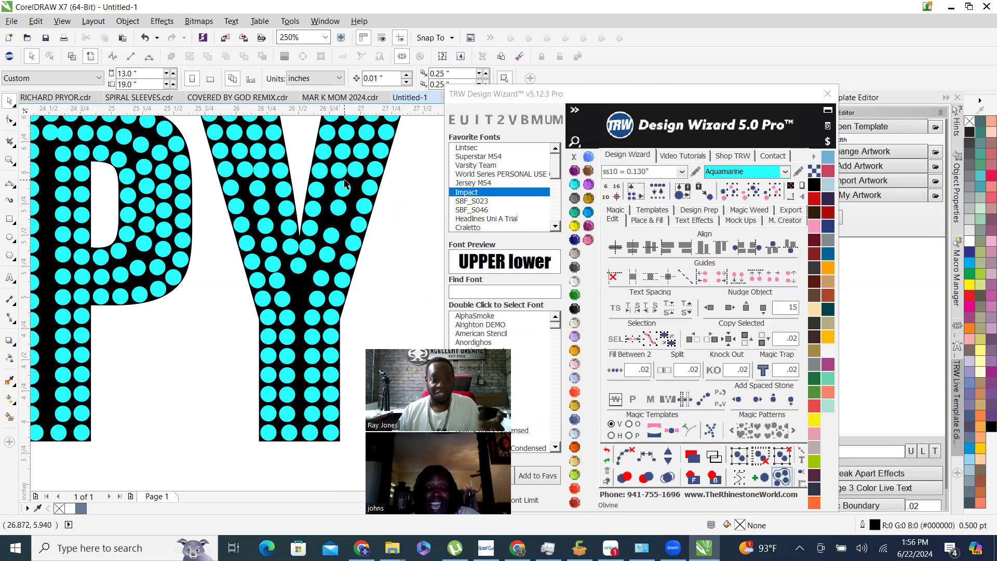
Respace the six stones along the inner column of the Y's right arm equally, clear their path and deselect.
scroll(391, 252, "up", 2)
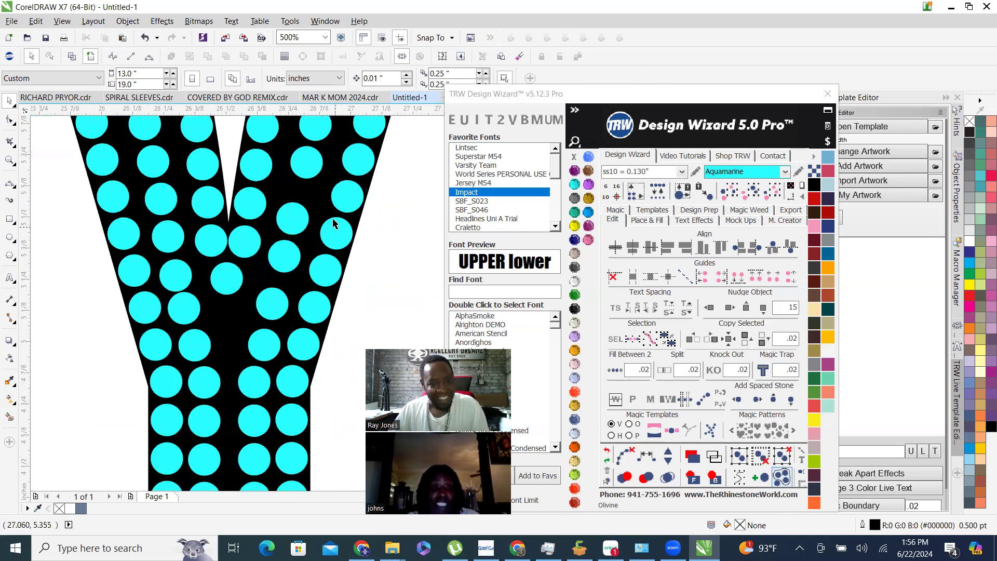
scroll(314, 187, "down", 2)
scroll(314, 182, "up", 1)
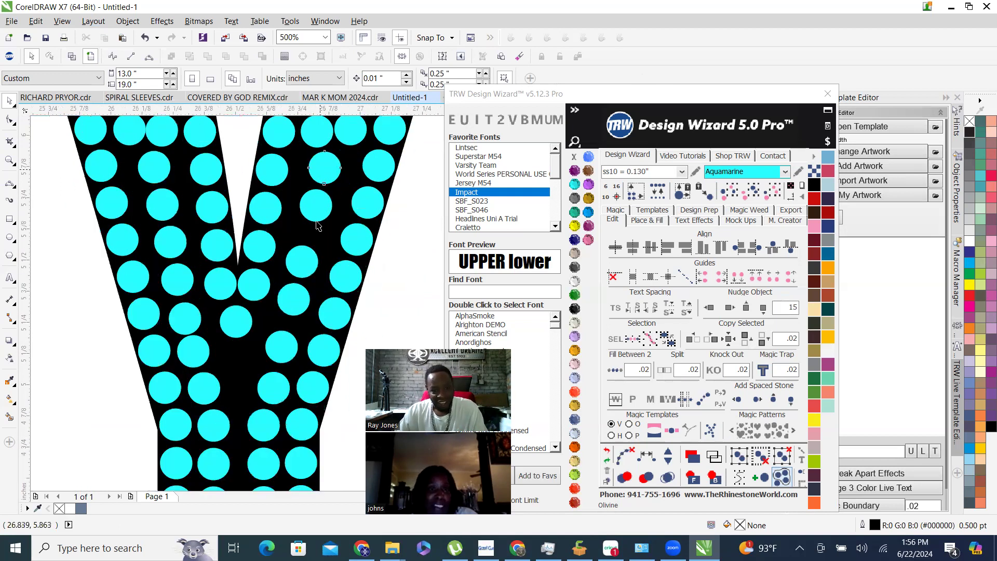
left_click(324, 167)
left_click(316, 208, "shift")
left_click(302, 261, "shift")
left_click(300, 304, "shift")
left_click(278, 358, "shift")
left_click(274, 389, "shift")
left_click(651, 450)
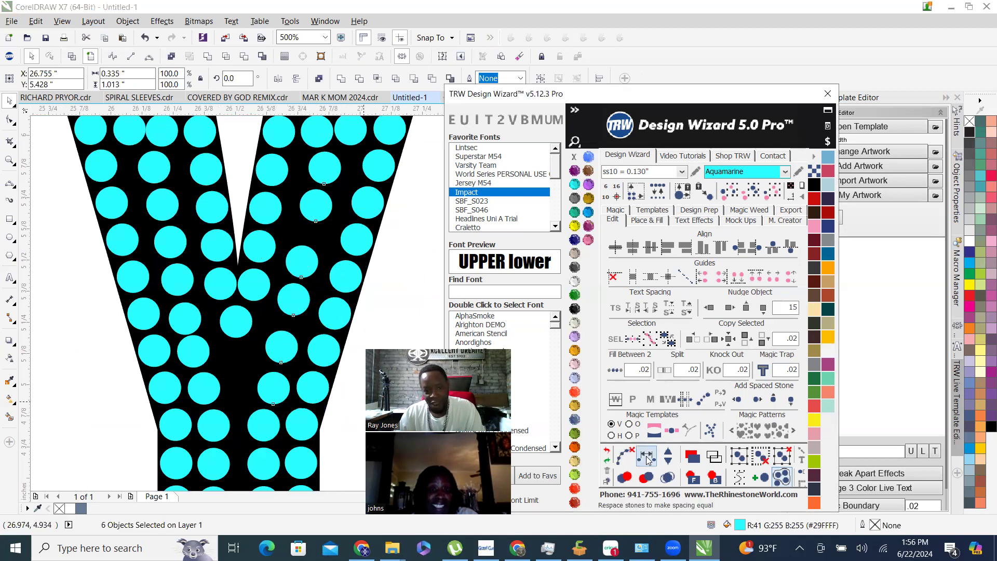
left_click(664, 456)
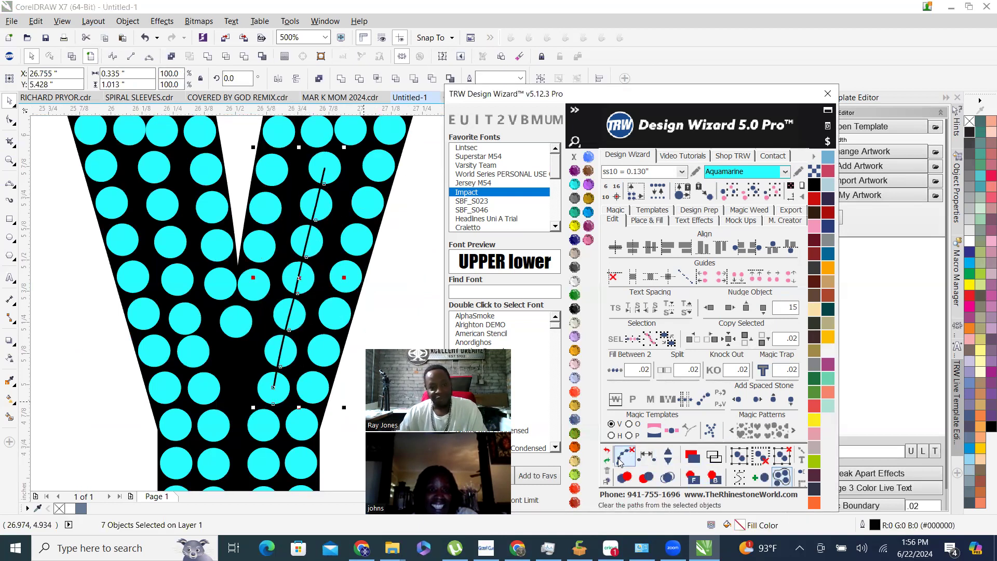
scroll(354, 313, "down", 3)
scroll(355, 312, "down", 2)
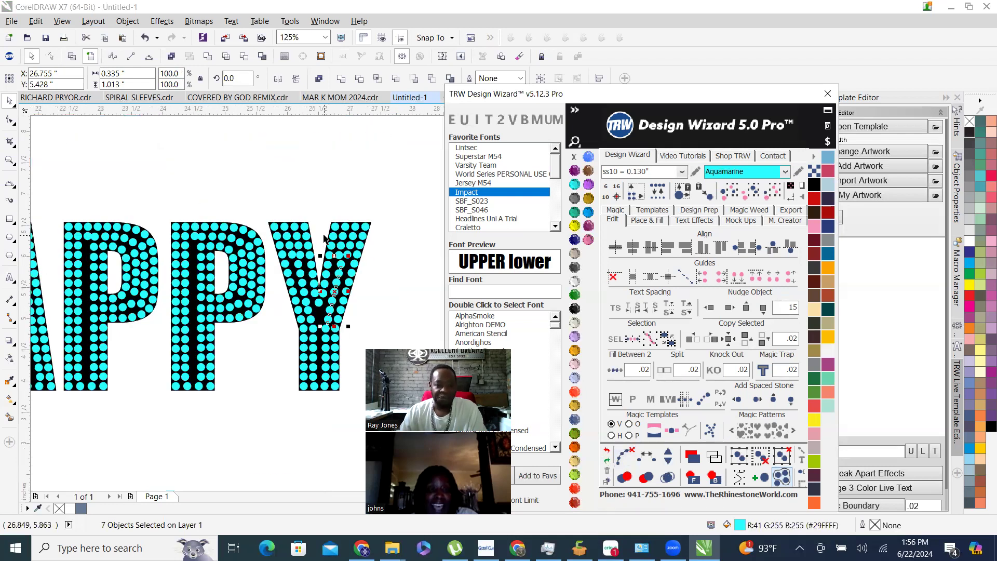
left_click(325, 206)
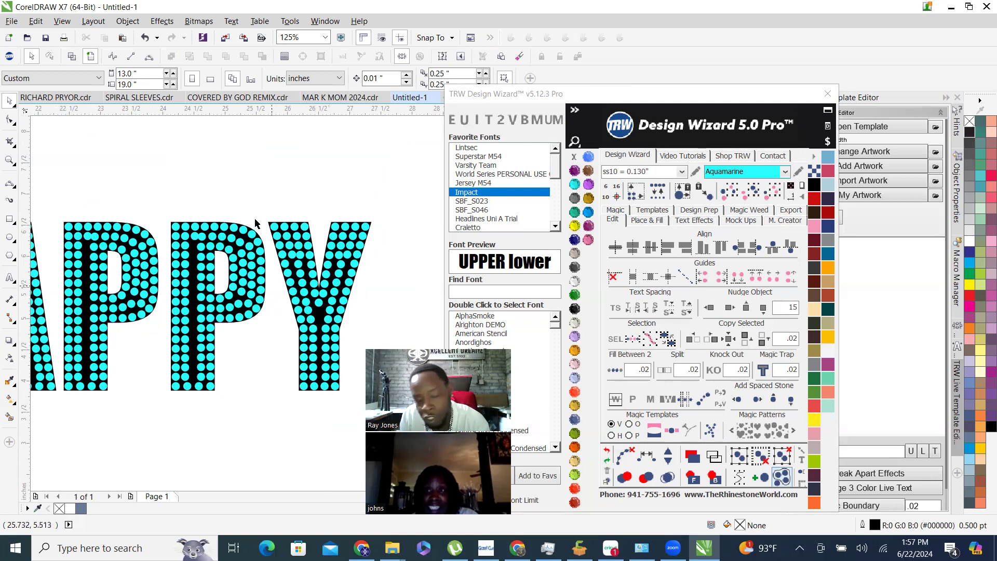
Select the middle HAPPY lettering with all its stones and create a quick product mockup on the Womens Burn-Out Shirt Front.
scroll(263, 201, "down", 4)
scroll(177, 226, "up", 2)
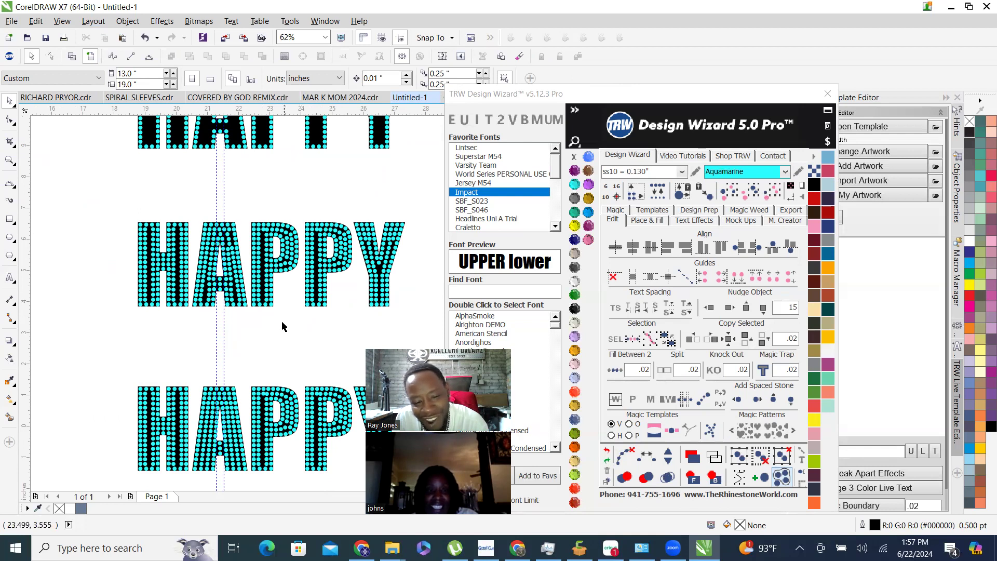
scroll(255, 265, "up", 5)
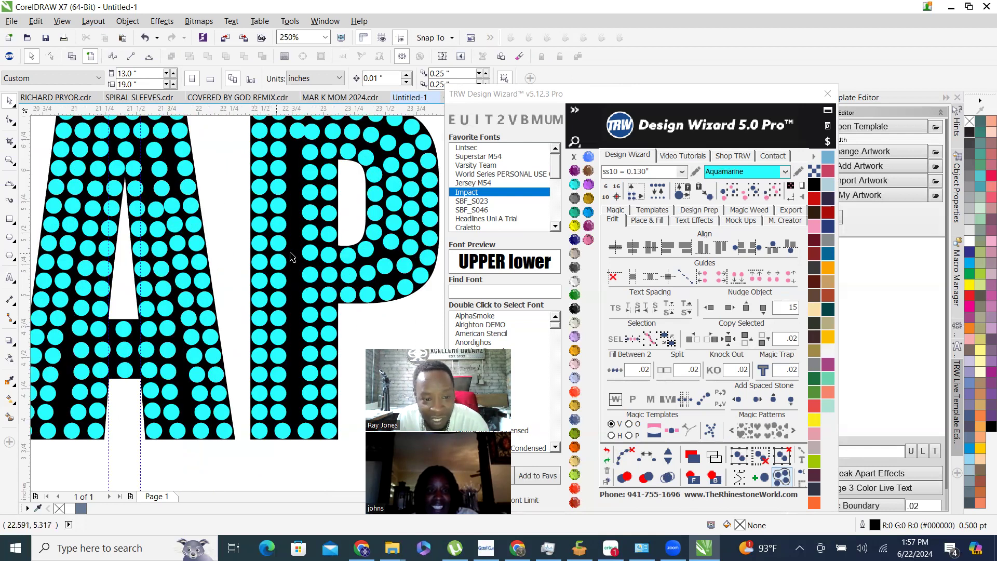
scroll(318, 288, "down", 5)
scroll(312, 244, "up", 5)
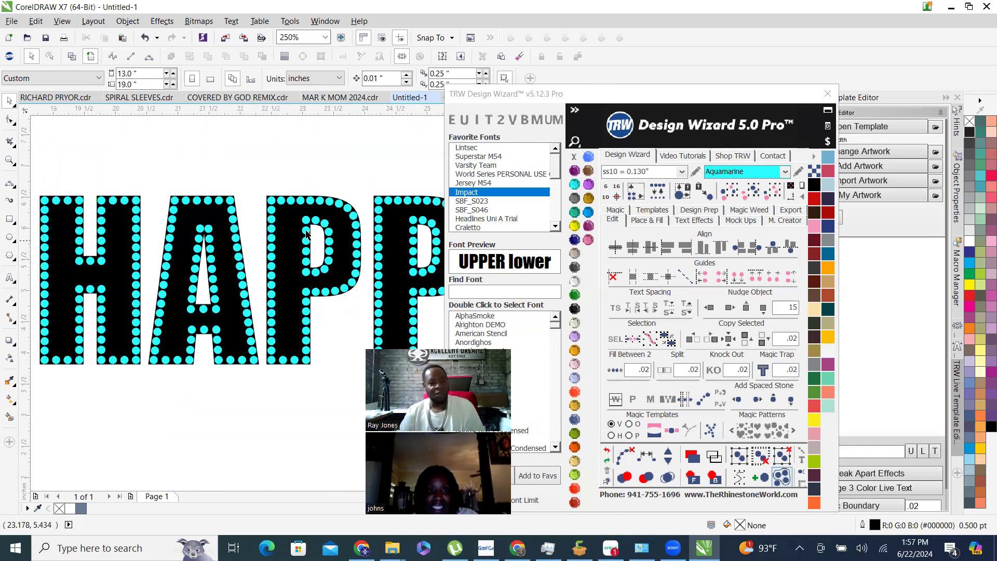
scroll(263, 232, "down", 5)
left_click_drag(129, 189, 502, 316)
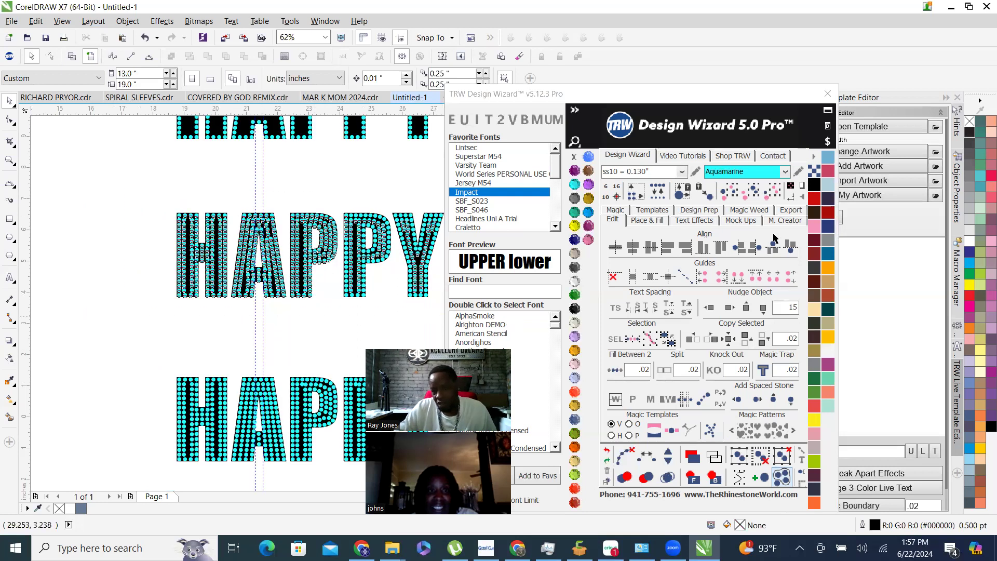
left_click(741, 224)
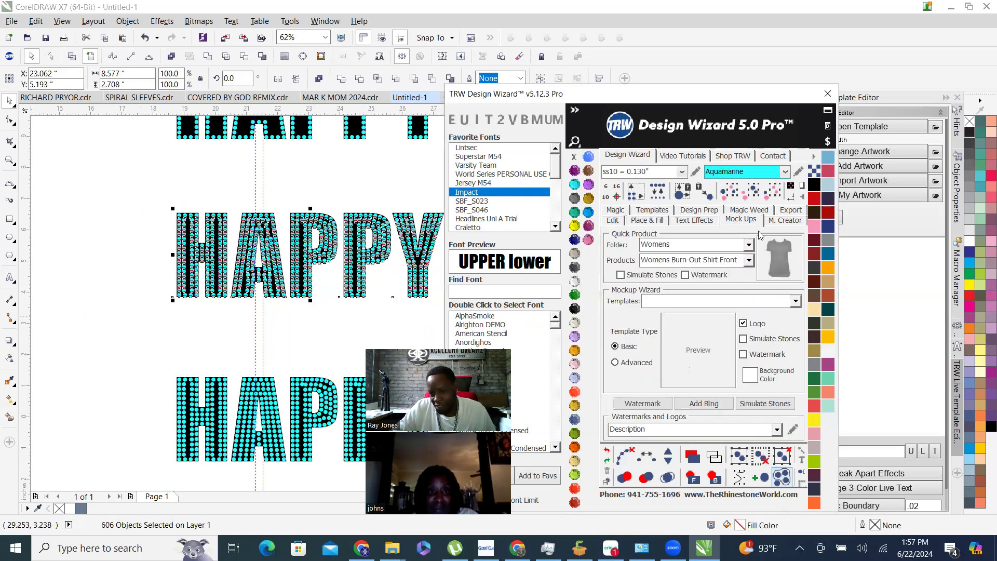
left_click(782, 258)
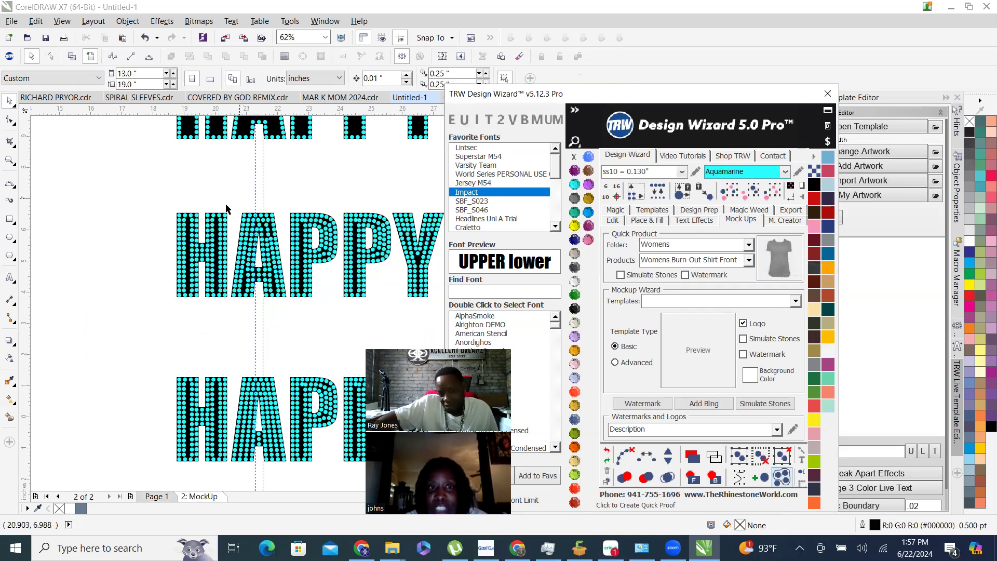
Colour the mockup shirt Jet Black.
scroll(197, 230, "down", 2)
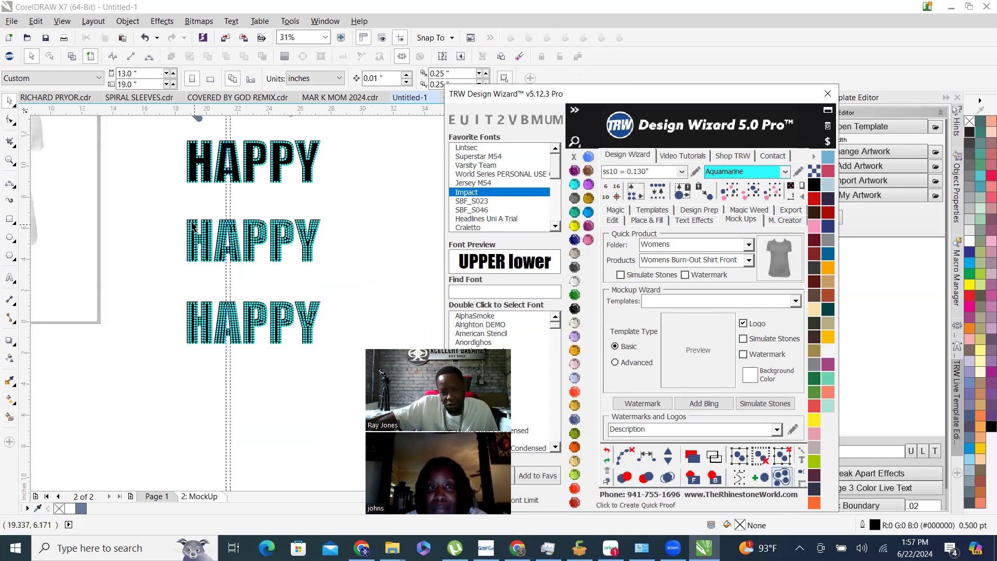
scroll(39, 169, "up", 2)
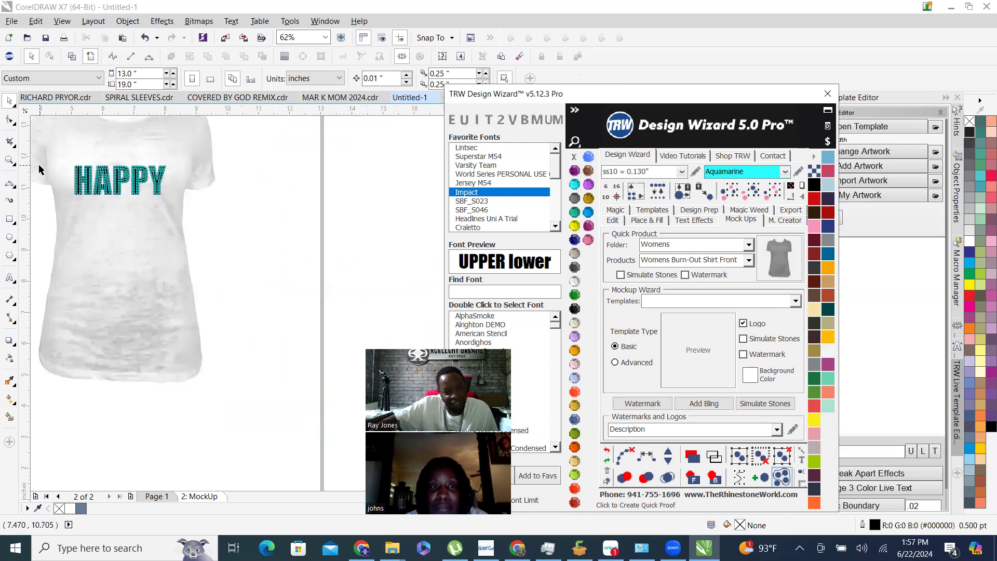
scroll(39, 169, "up", 4)
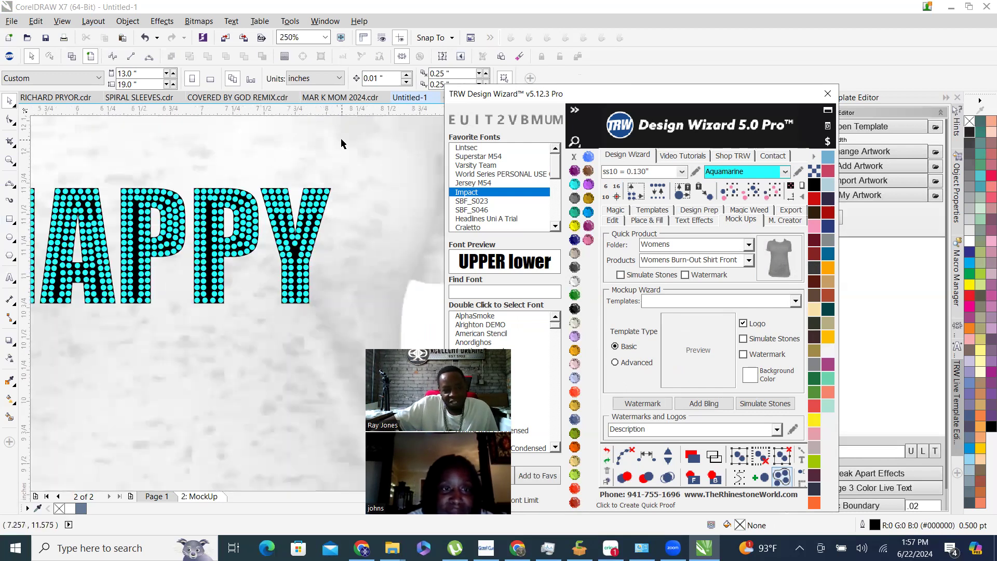
left_click(235, 213)
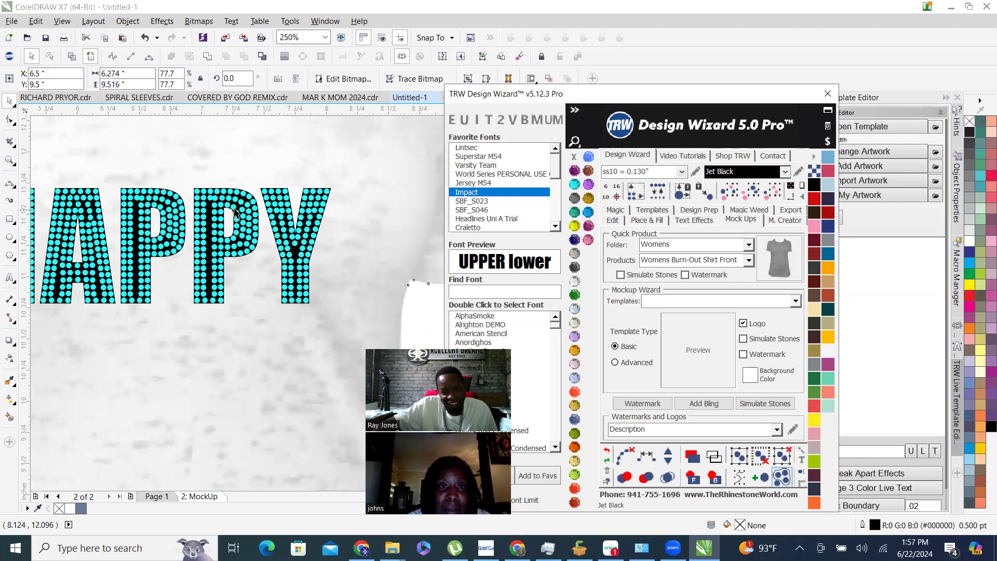
Select all aquamarine stones of the same size in the shirt's HAPPY lettering, apply the simulated stone look, and deselect.
left_click(277, 210)
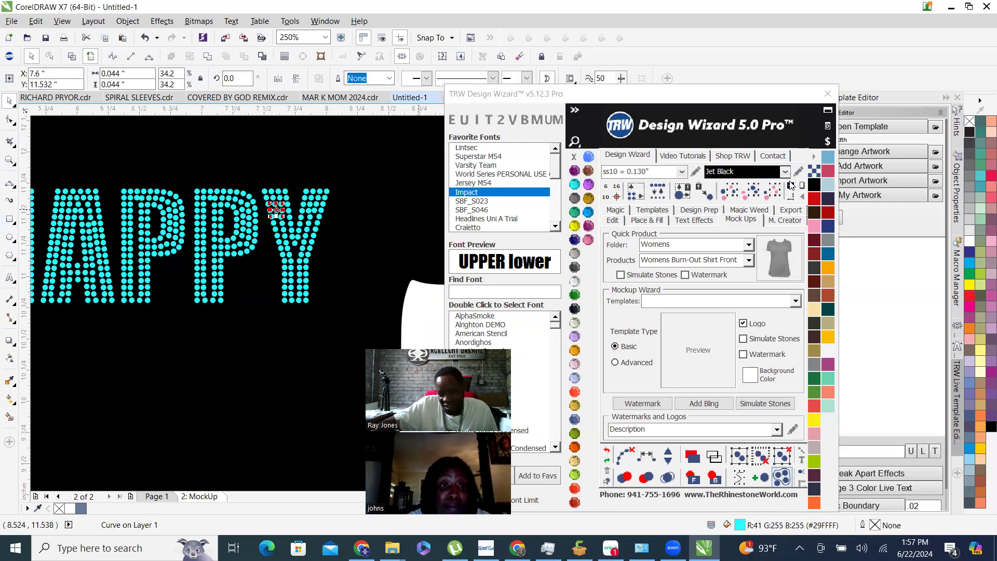
left_click(764, 404)
scroll(283, 235, "down", 5)
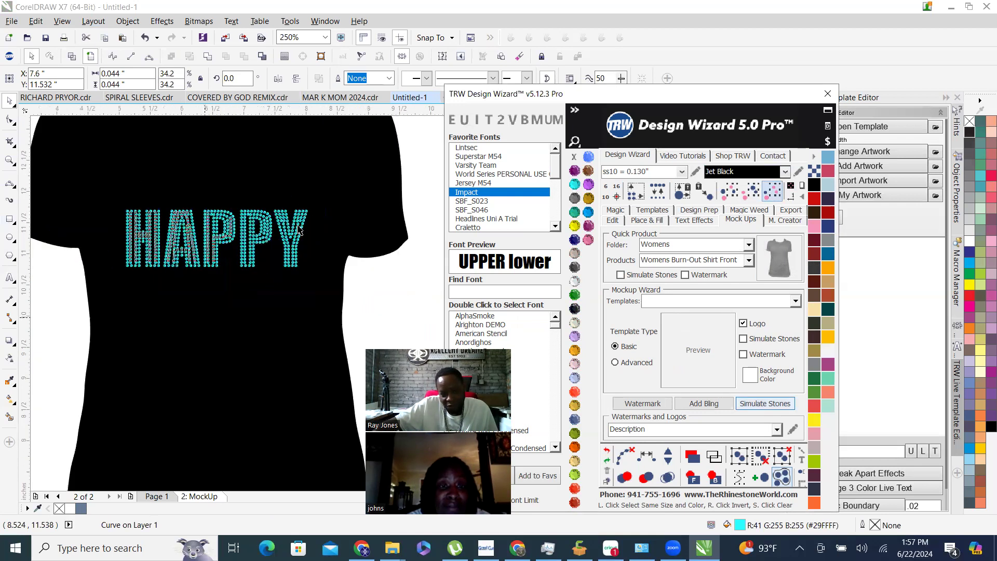
left_click(383, 195)
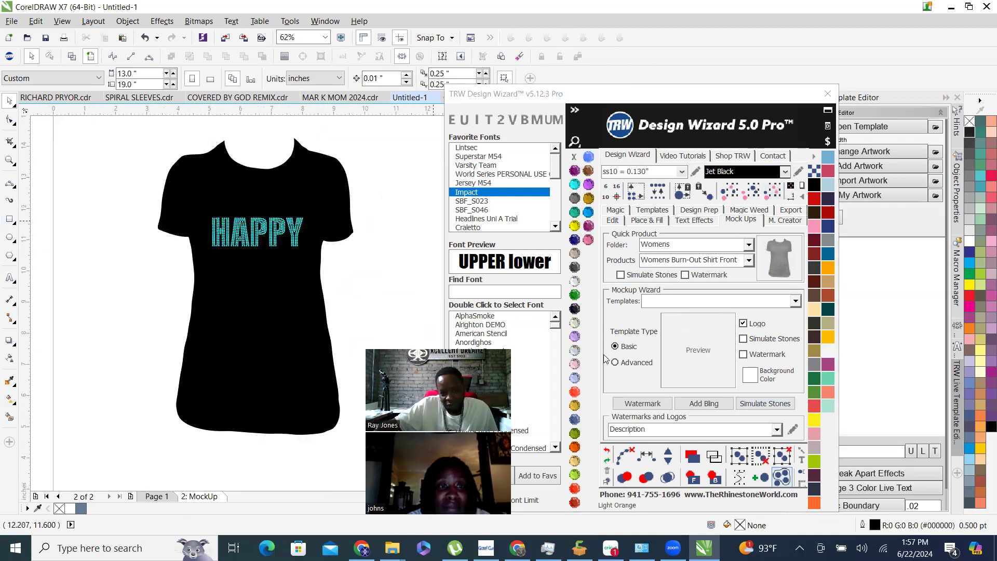
Add bling sparkles along the upper and lower edges of the HAPPY lettering on the black shirt and deselect.
left_click(701, 403)
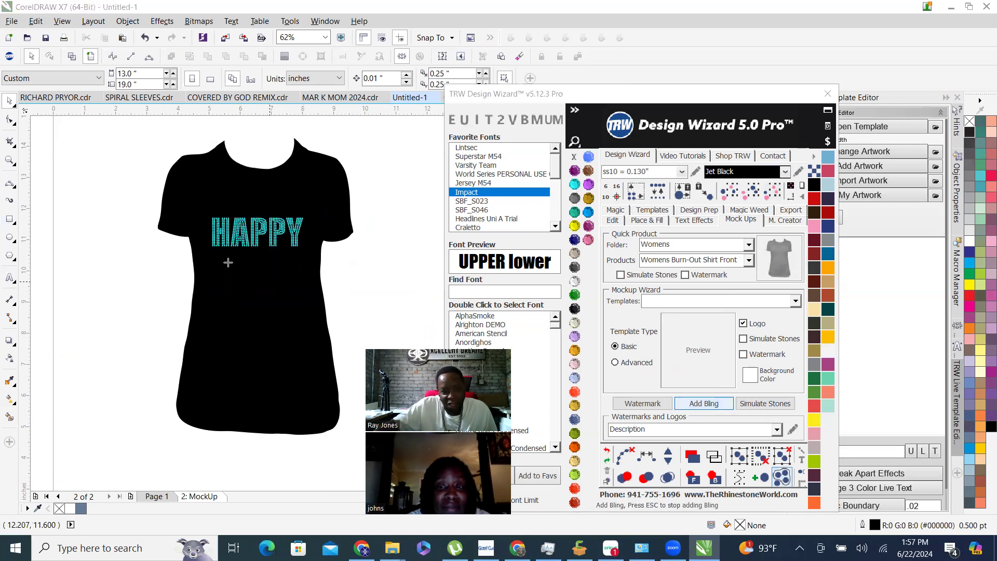
left_click(211, 220)
scroll(266, 231, "up", 3)
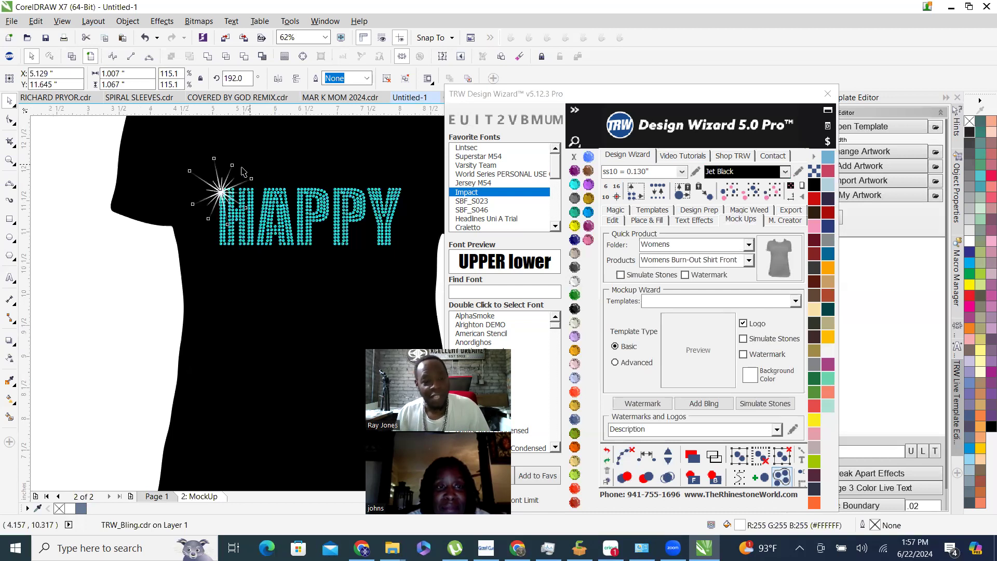
left_click_drag(183, 155, 389, 239)
left_click_drag(304, 251, 227, 239)
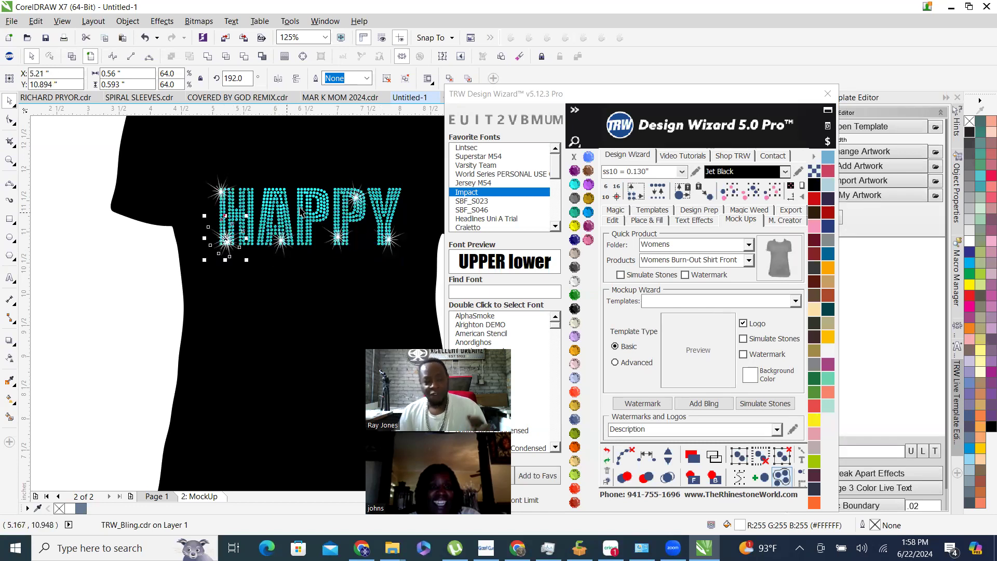
scroll(299, 208, "down", 1)
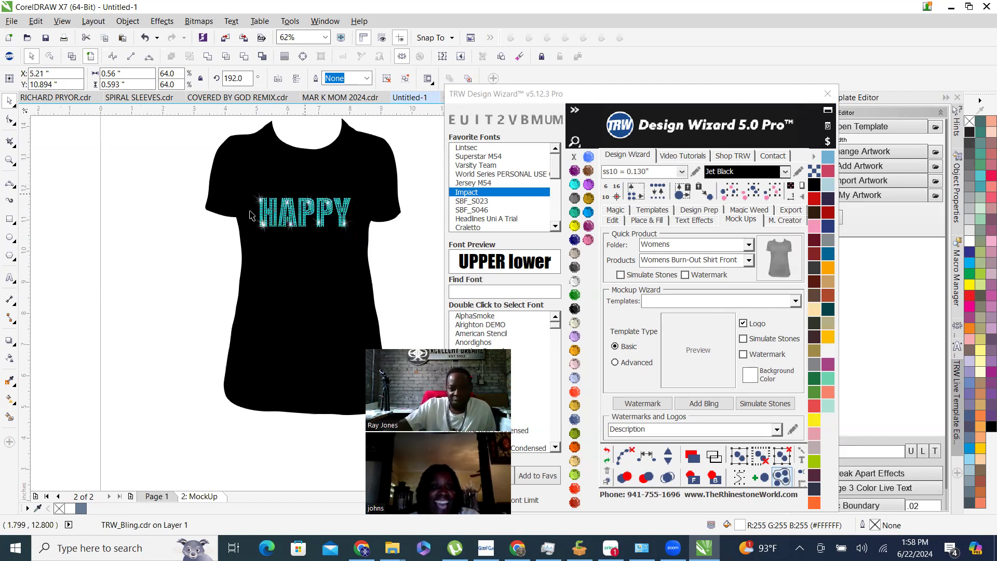
scroll(196, 207, "up", 1)
left_click(196, 203)
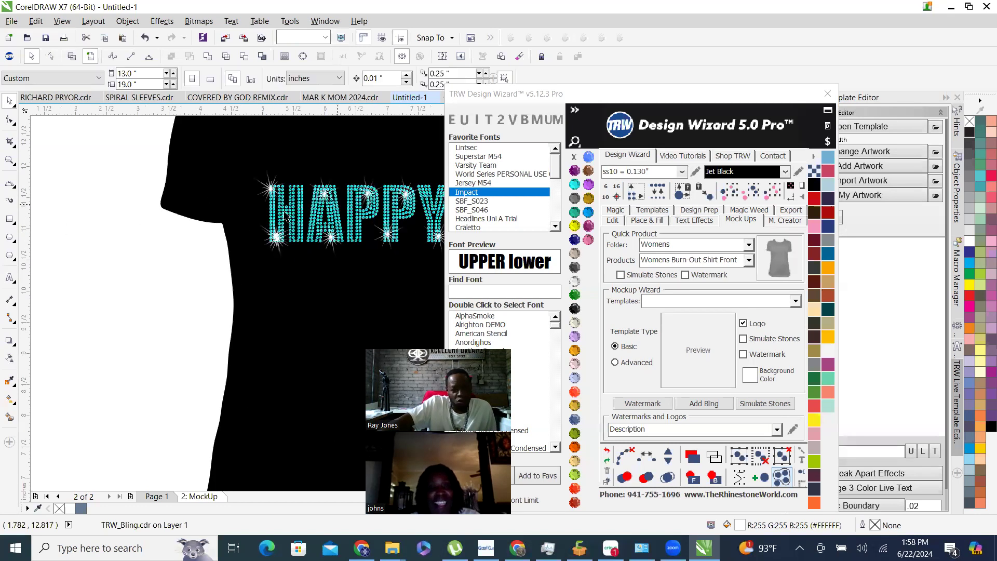
scroll(362, 211, "up", 1)
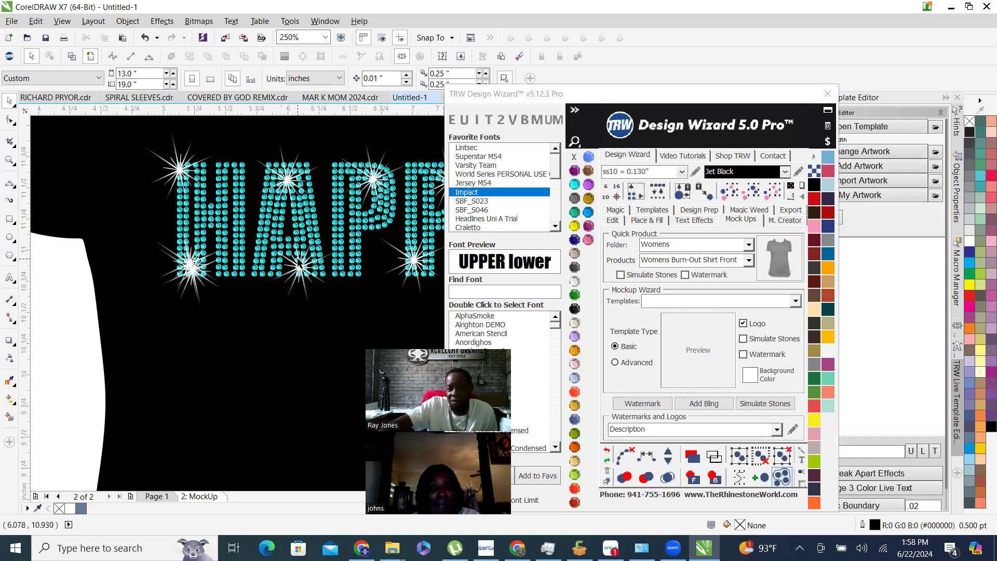
scroll(253, 249, "down", 1)
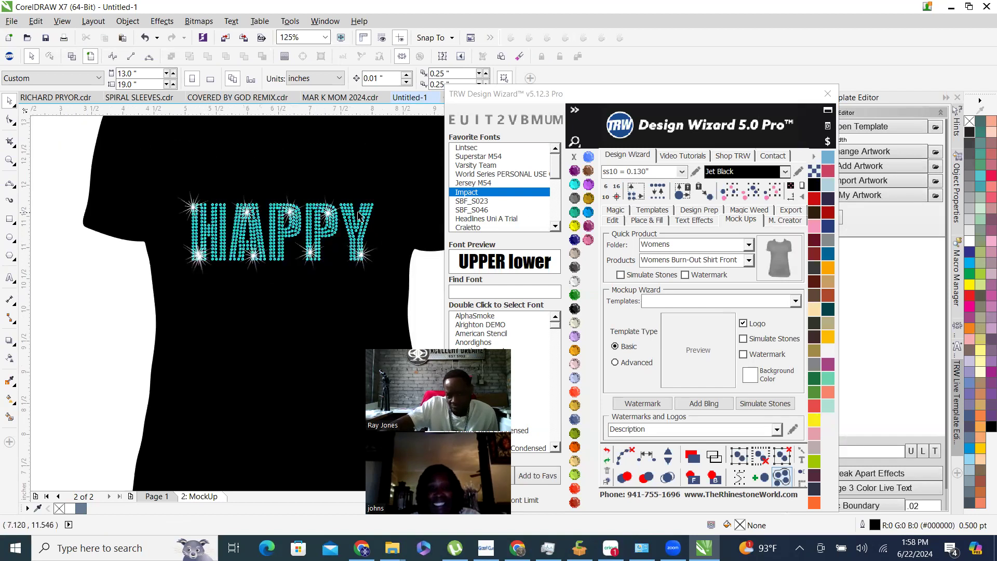
Return to Page 1 and compare the outline-only HAPPY lettering with the two stone-filled versions.
left_click(156, 497)
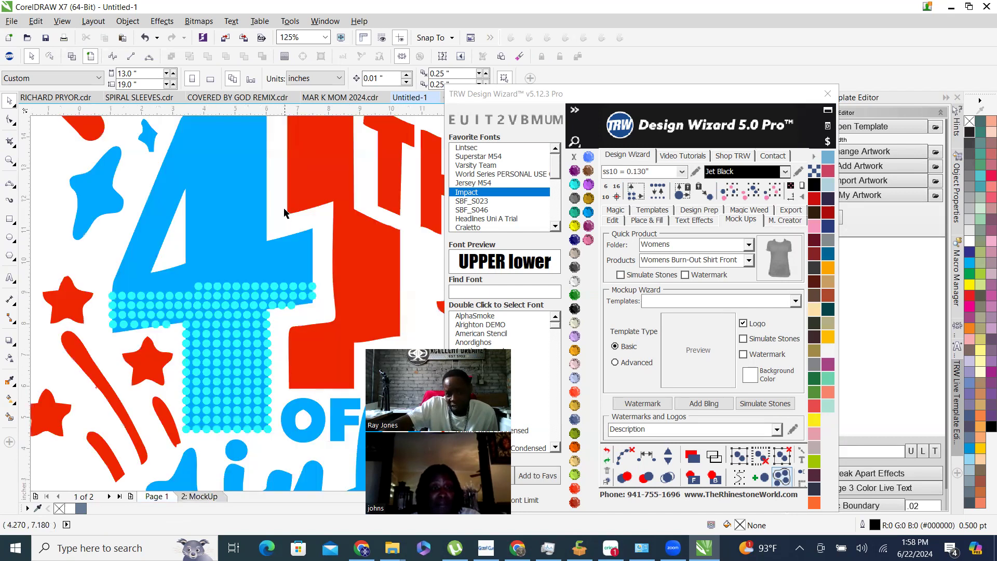
scroll(286, 214, "down", 2)
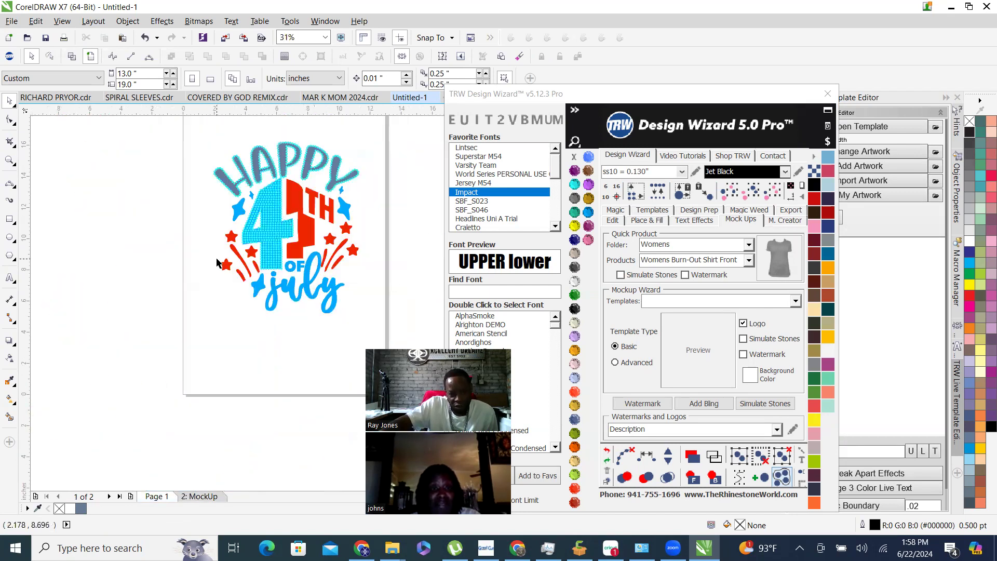
scroll(258, 395, "down", 1)
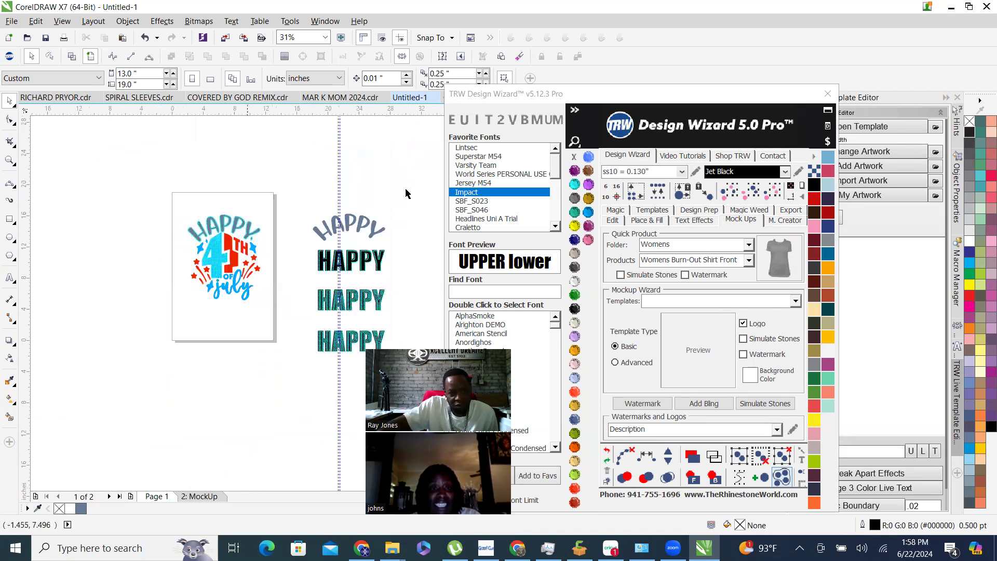
scroll(386, 300, "up", 2)
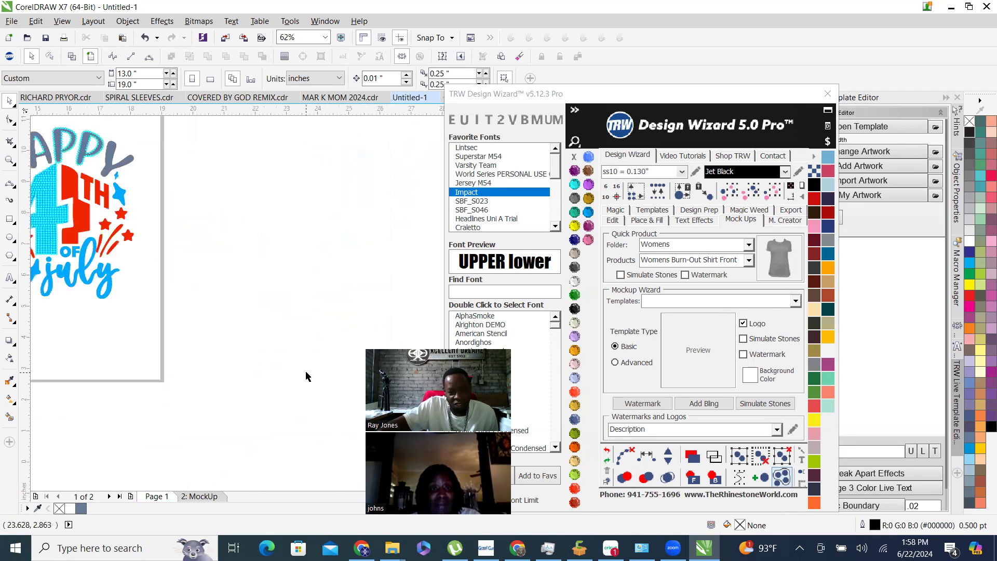
scroll(305, 372, "up", 1)
scroll(267, 399, "down", 1)
scroll(271, 435, "up", 1)
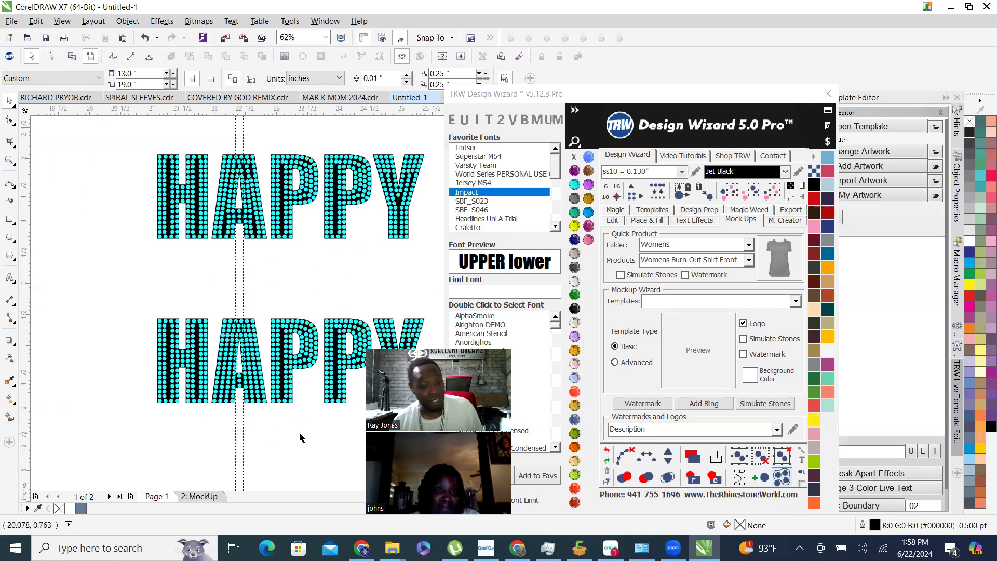
scroll(286, 437, "up", 1)
scroll(278, 415, "down", 1)
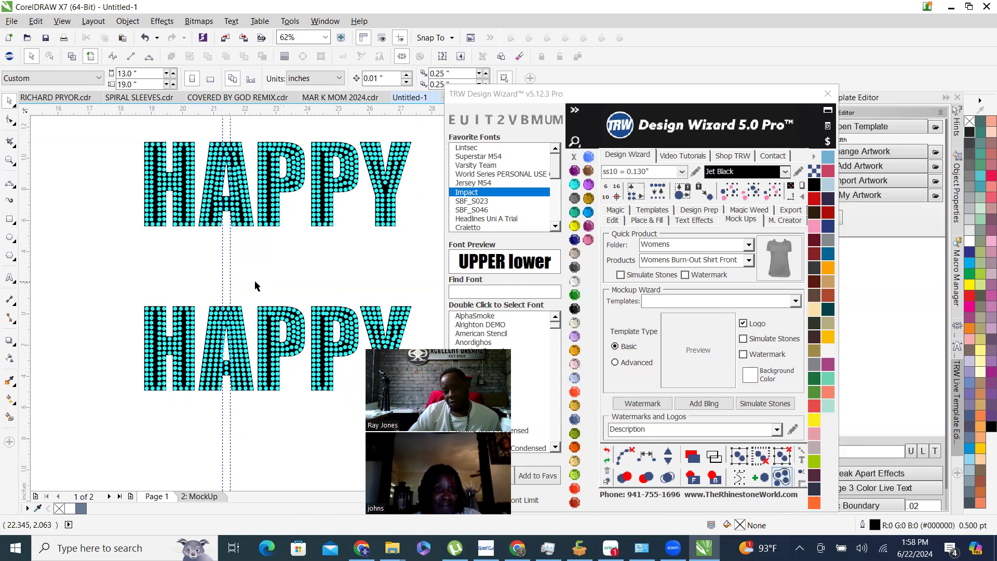
scroll(254, 285, "down", 1)
scroll(229, 237, "down", 1)
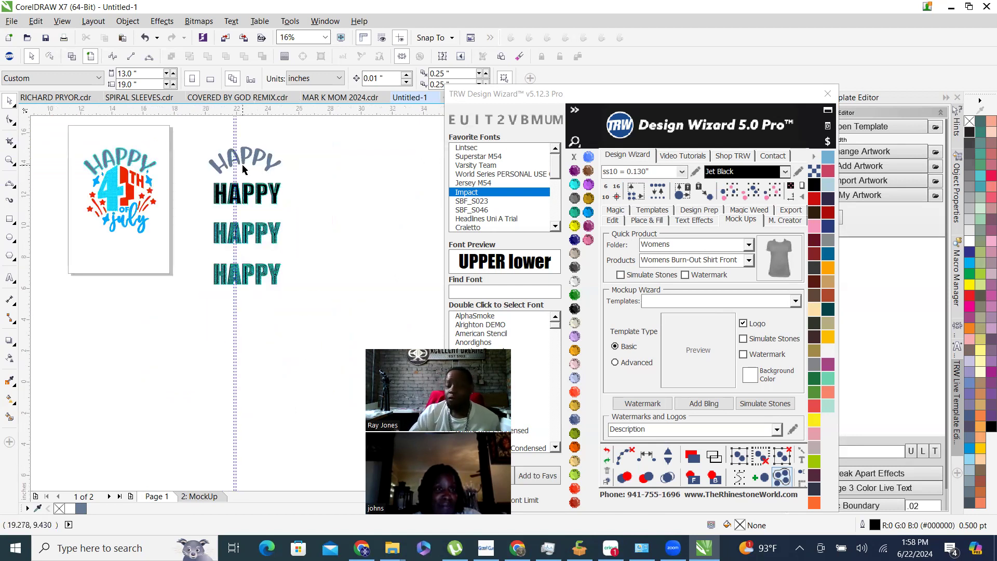
scroll(242, 169, "up", 1)
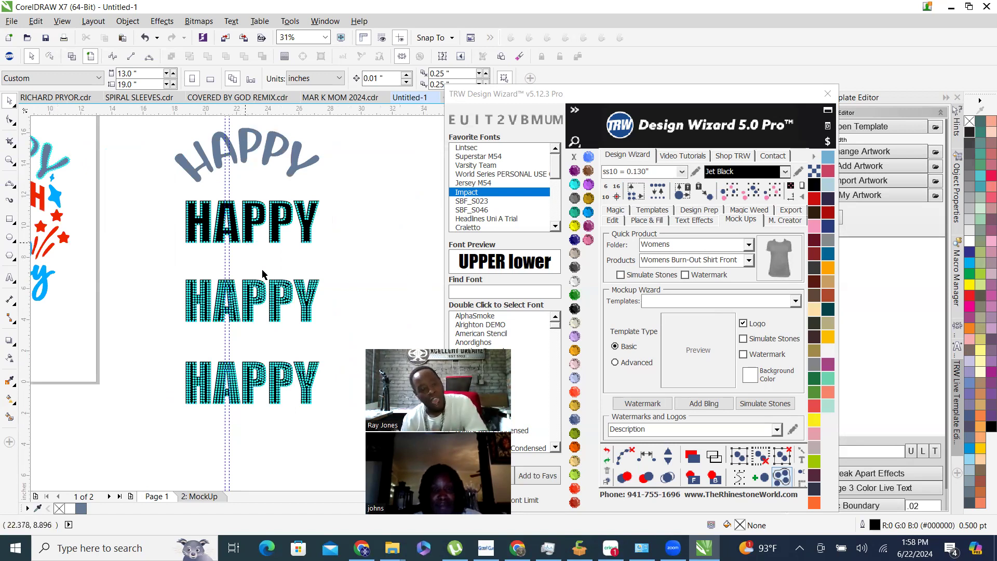
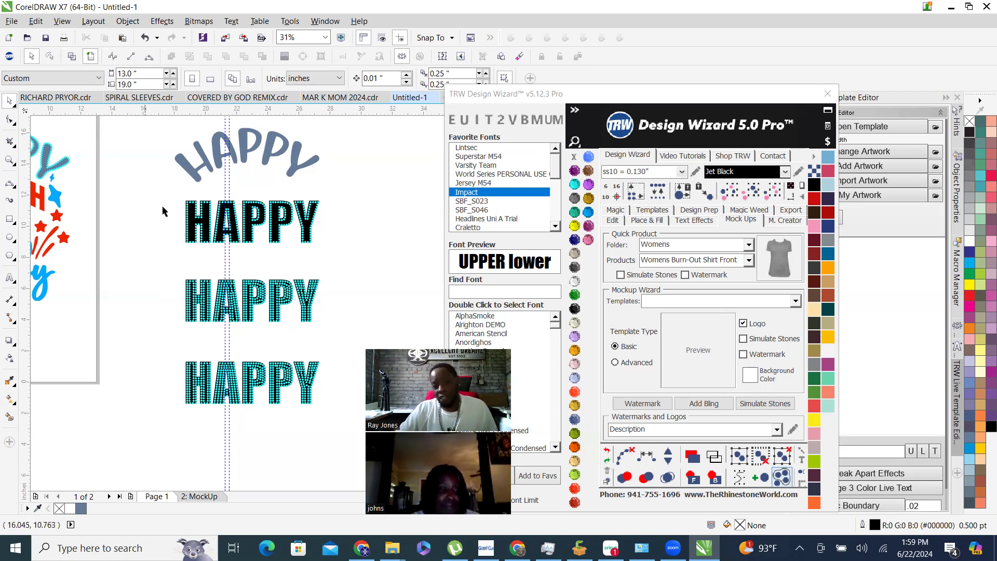
scroll(241, 213, "up", 2)
scroll(249, 224, "down", 2)
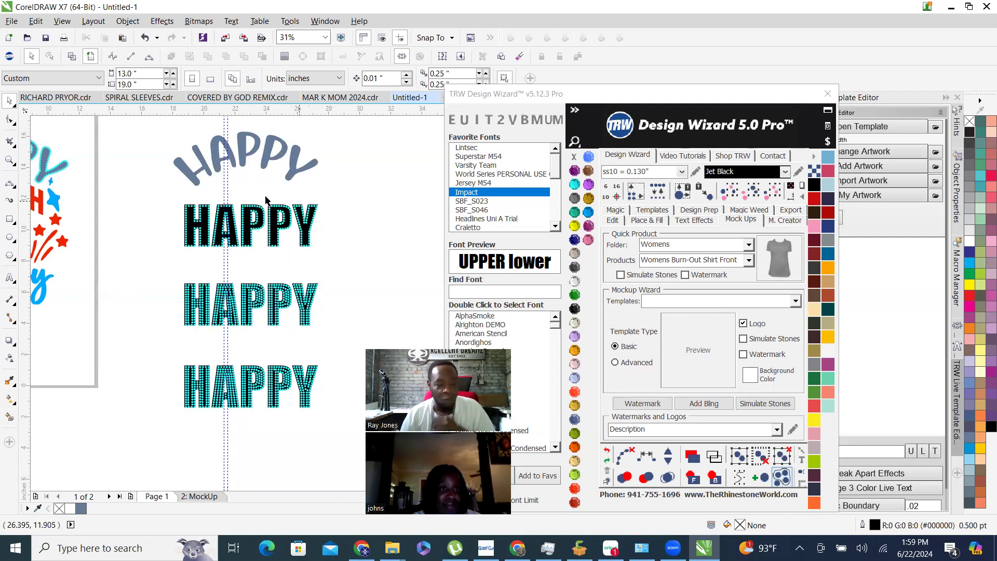
scroll(314, 260, "up", 1)
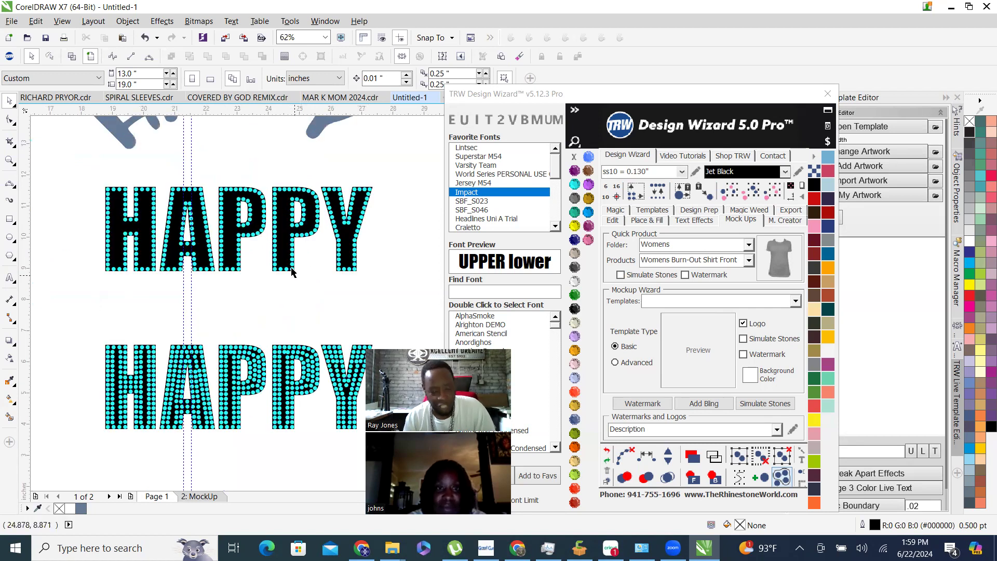
Move the Design Wizard window clear of the drawing area and start a new blank document.
left_click(518, 100)
left_click_drag(531, 103, 736, 101)
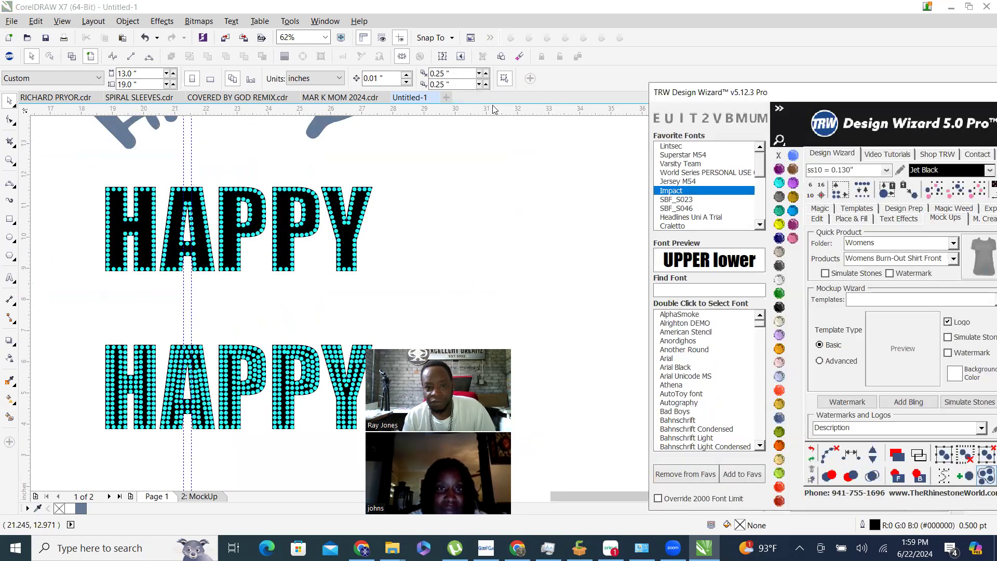
left_click(445, 101)
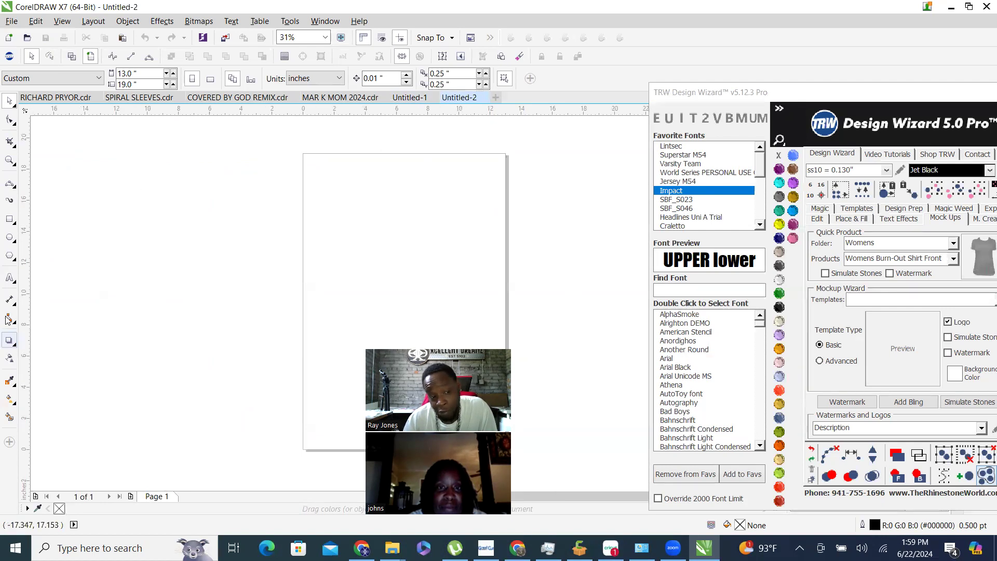
Add the artistic text SOMETHING in the upper half of the new page.
left_click(9, 278)
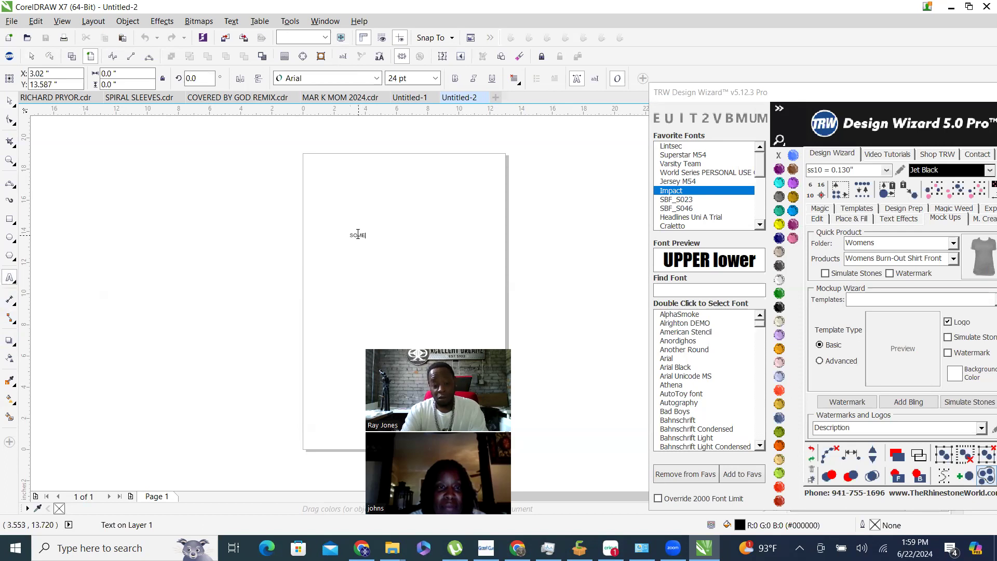
type("THING")
key("Escape")
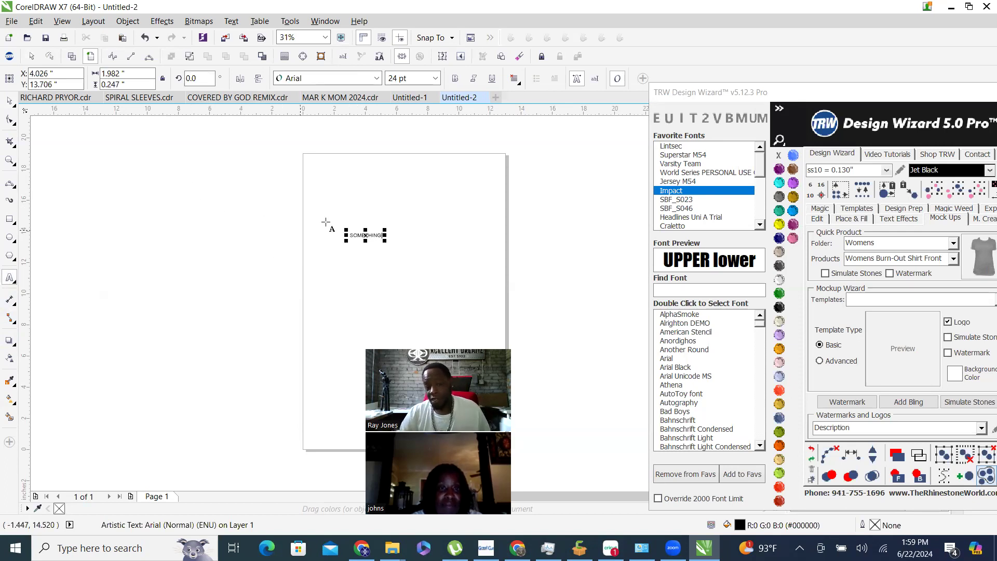
Enlarge the SOMETHING text to about 10.25 inches wide and move it left and slightly down on the page.
left_click_drag(385, 229, 511, 207)
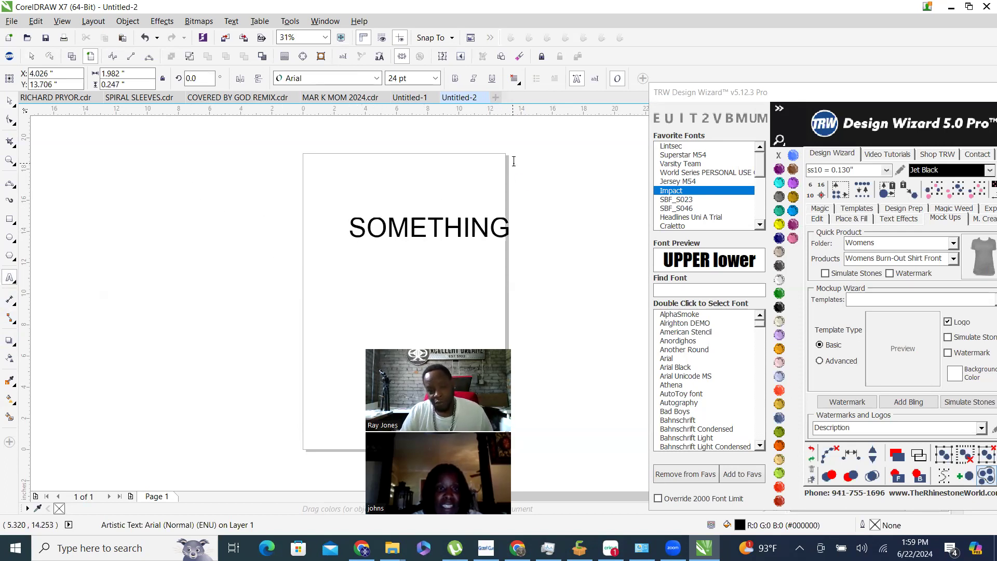
scroll(488, 225, "up", 2)
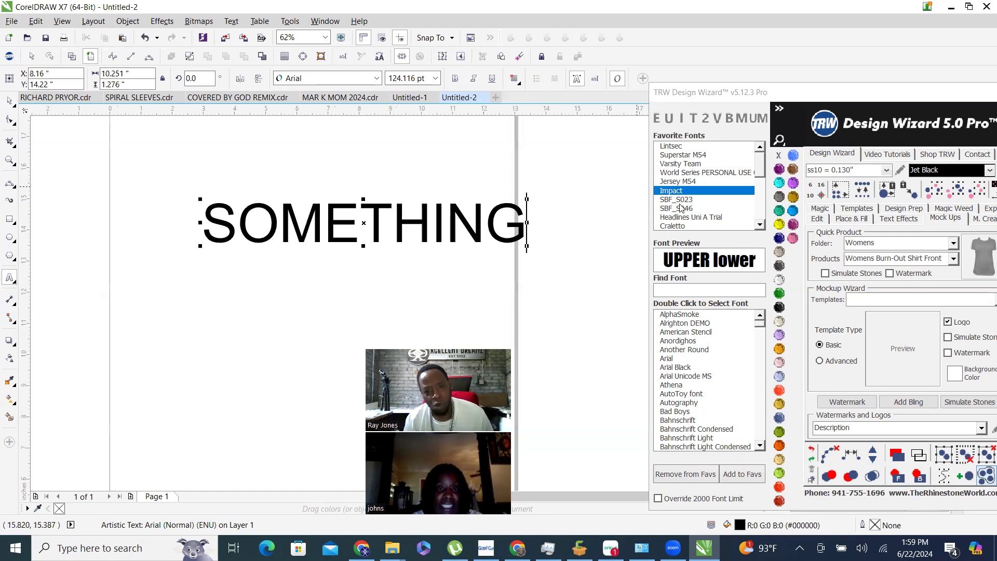
left_click(9, 100)
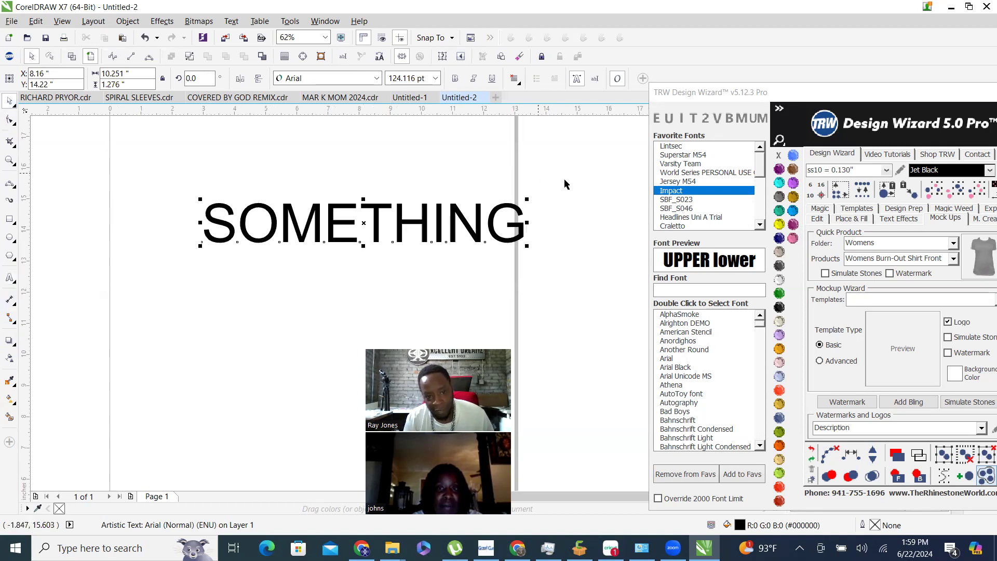
left_click(586, 187)
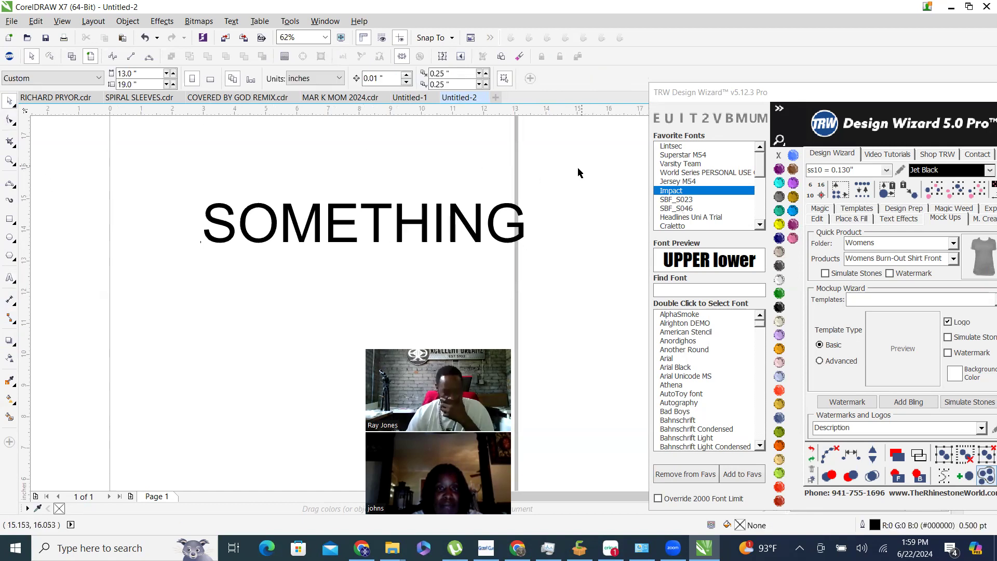
left_click_drag(349, 222, 295, 241)
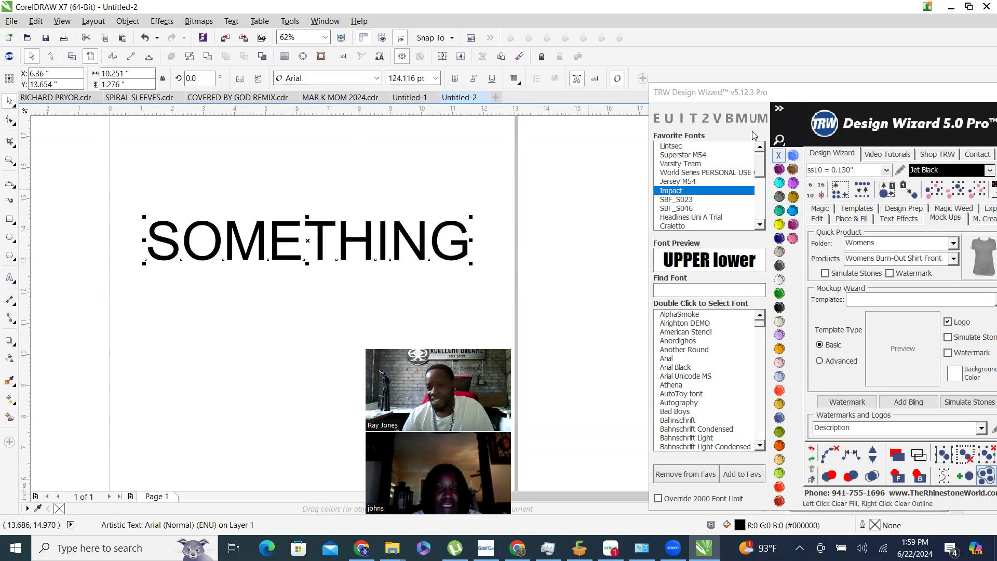
Try the favorite fonts SBF_S023, SBF_S046 and Headlines Uni A Trial on the SOMETHING lettering.
left_click(688, 200)
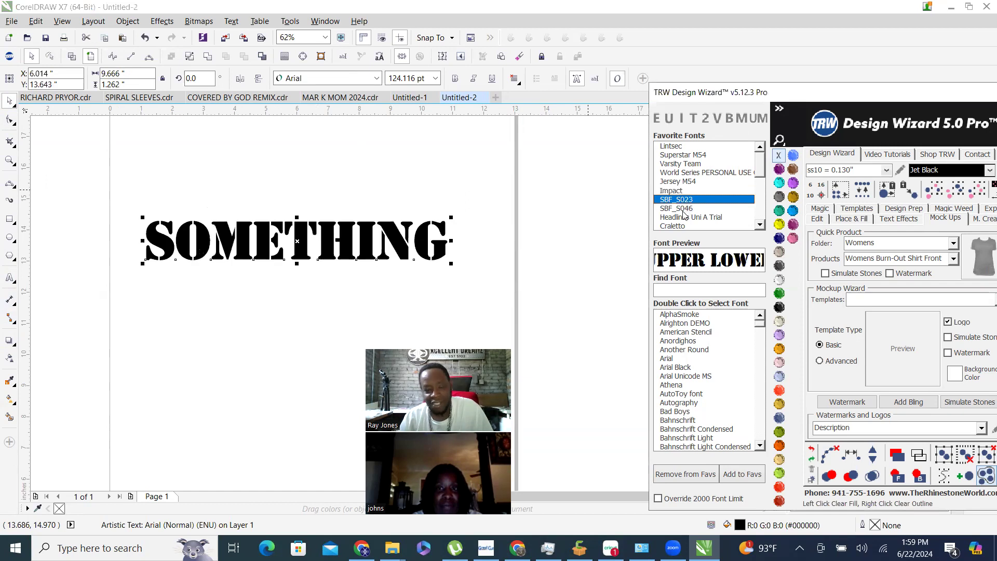
key("Down")
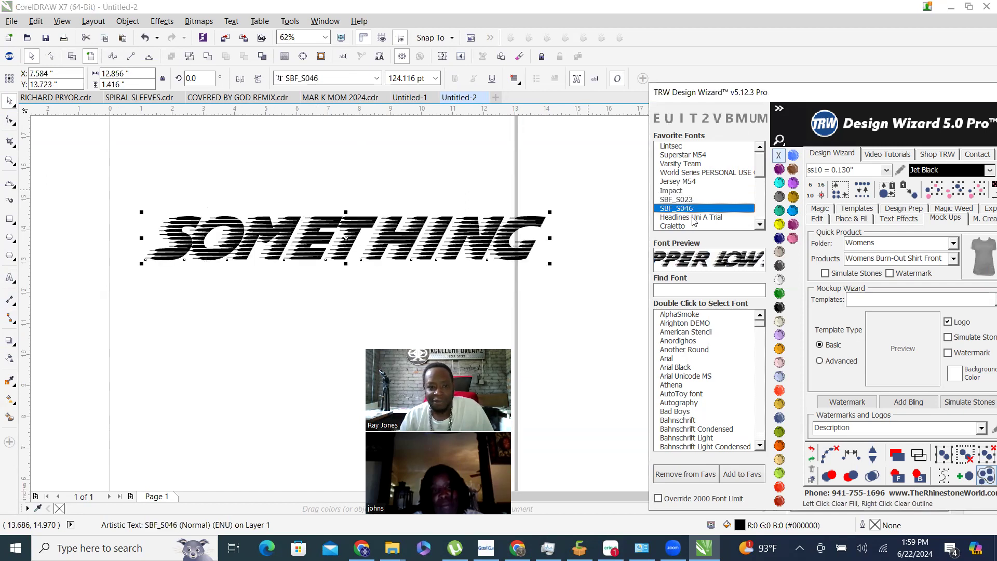
scroll(500, 294, "up", 2)
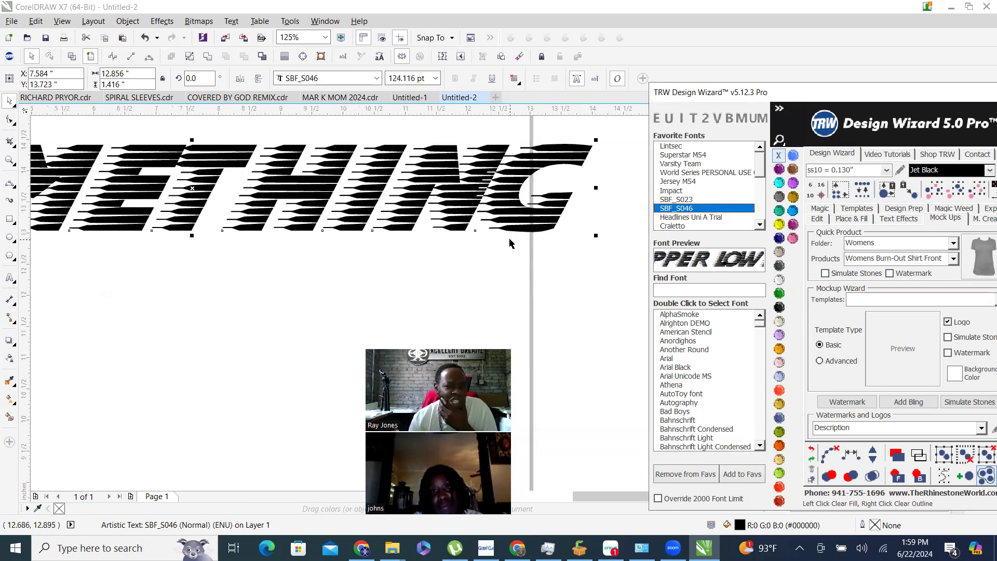
scroll(510, 243, "down", 4)
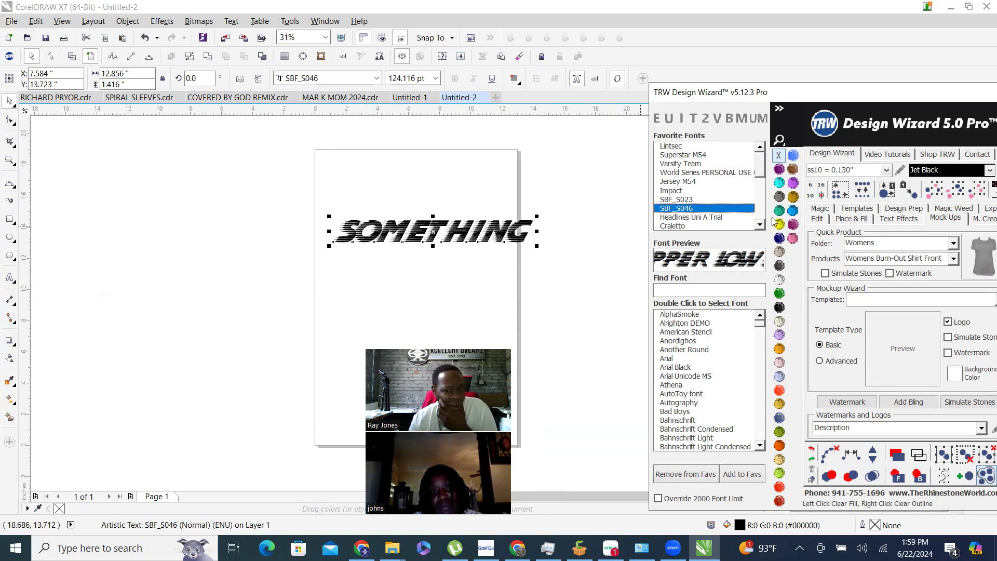
key("Down")
scroll(789, 226, "up", 2)
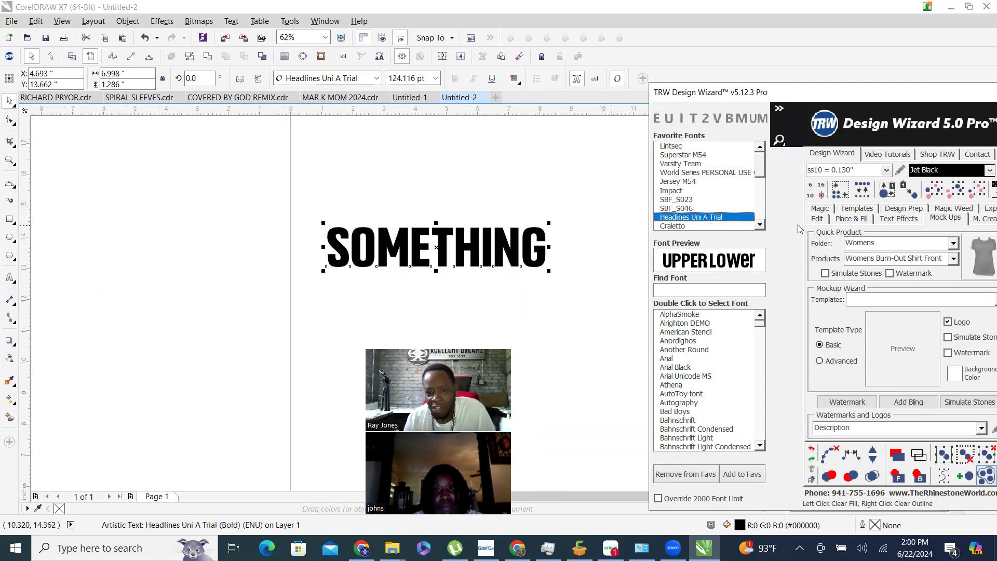
scroll(697, 210, "down", 2)
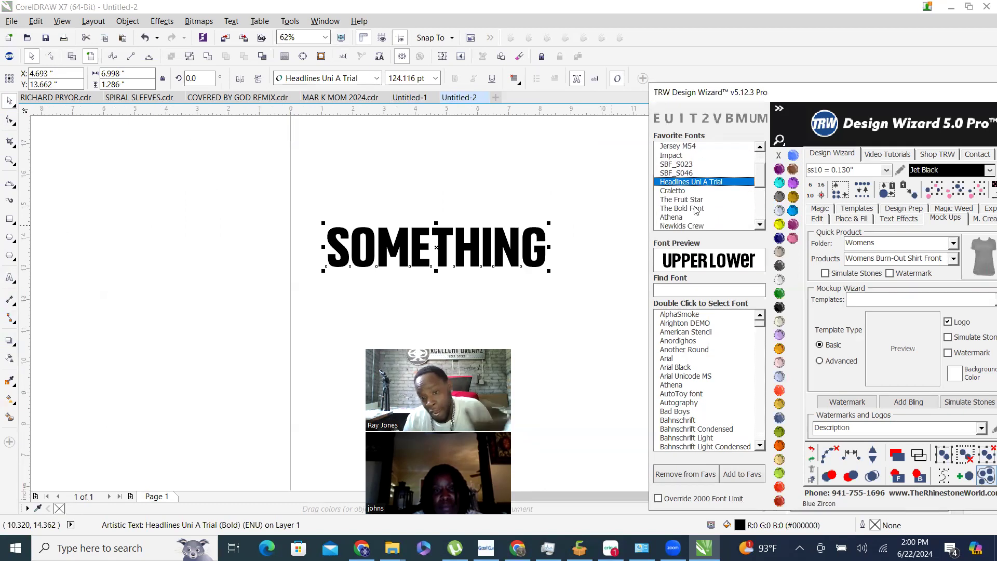
Set the SOMETHING lettering in the favorite font The Fruit Star and deselect it.
left_click(672, 191)
left_click(685, 201)
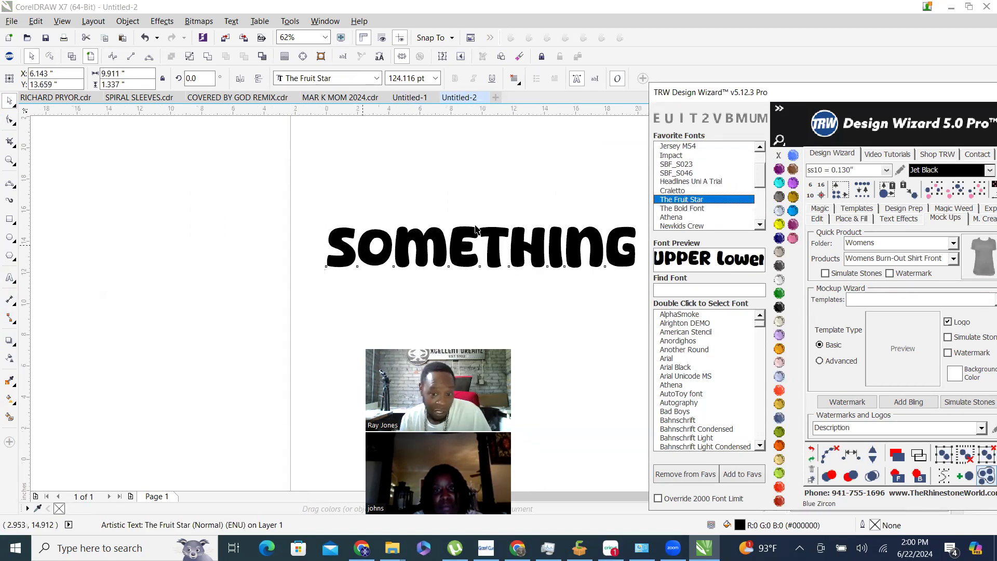
scroll(463, 223, "down", 1)
scroll(463, 223, "up", 1)
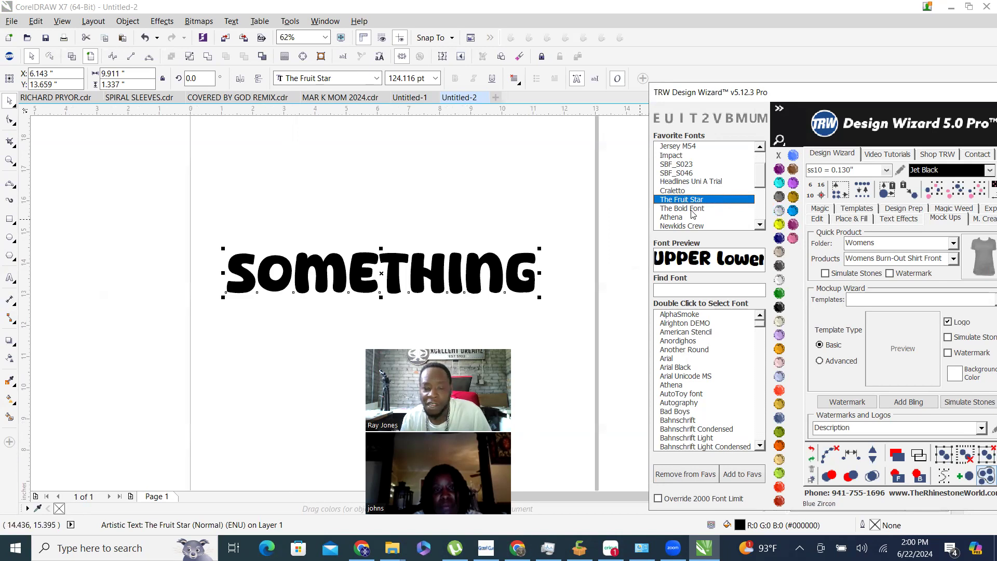
left_click(291, 211)
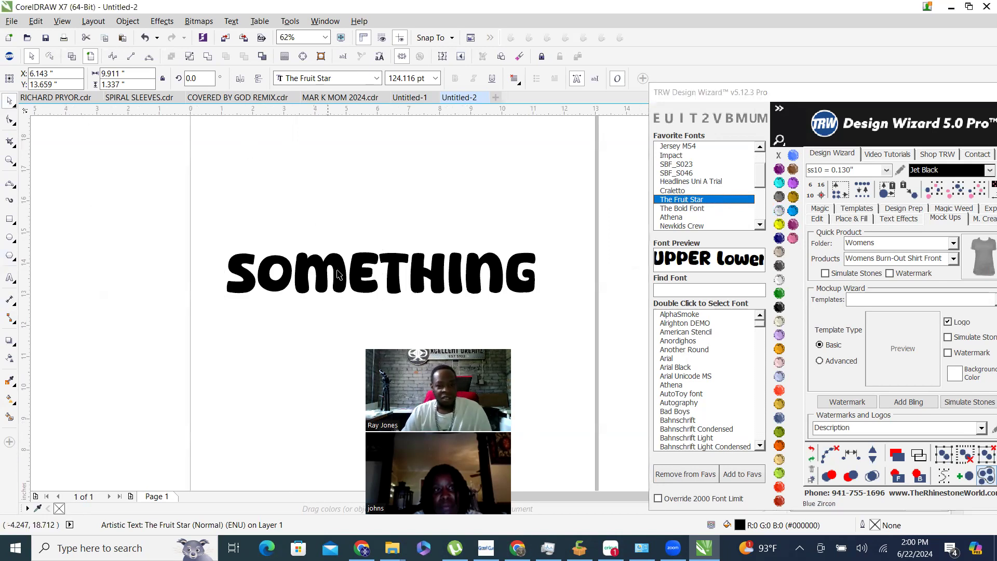
Duplicate the SOMETHING text directly below itself and change the copy's wording to OUTTA.
left_click(353, 315)
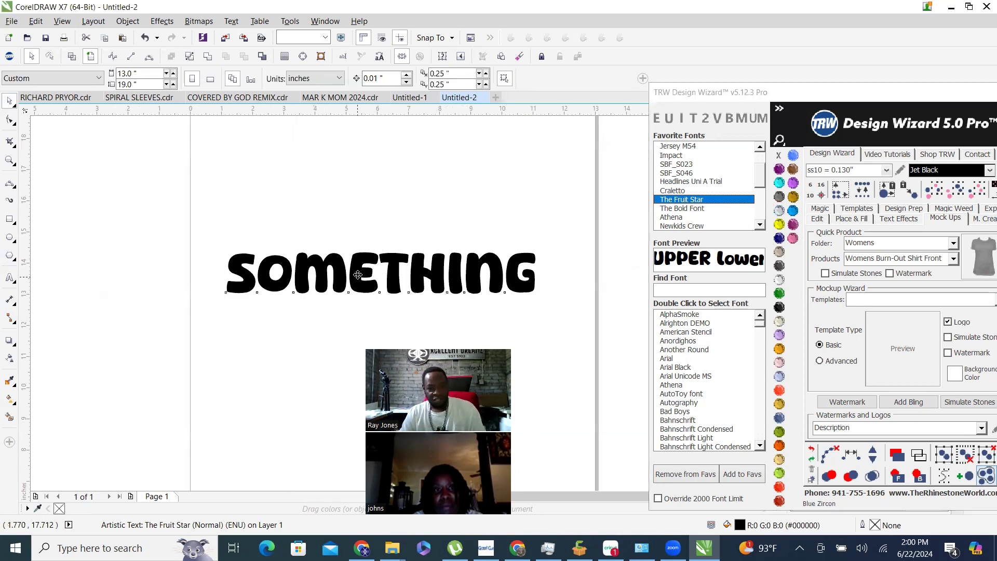
double_click(355, 318)
key("ctrl+a")
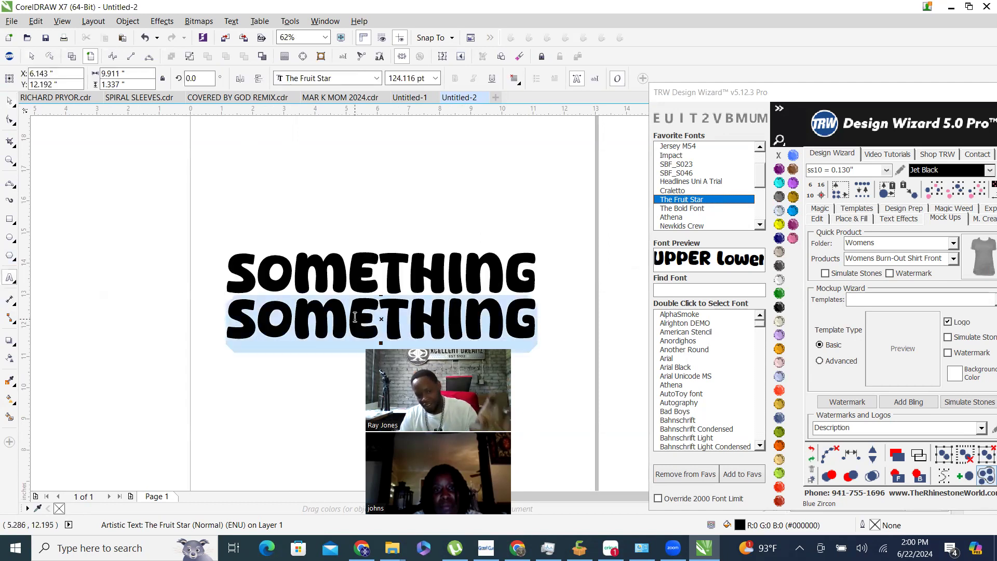
type("OUTTA")
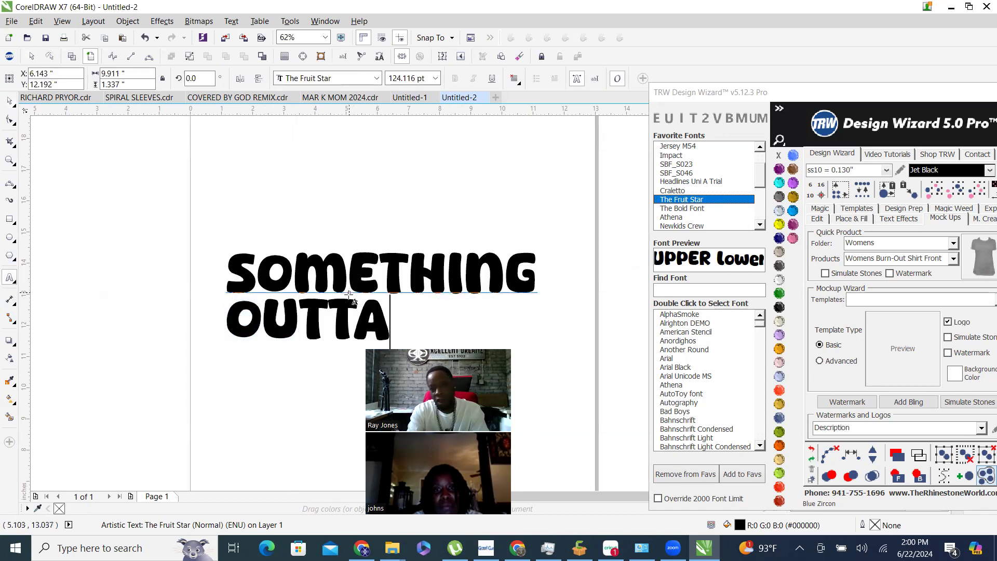
left_click(9, 100)
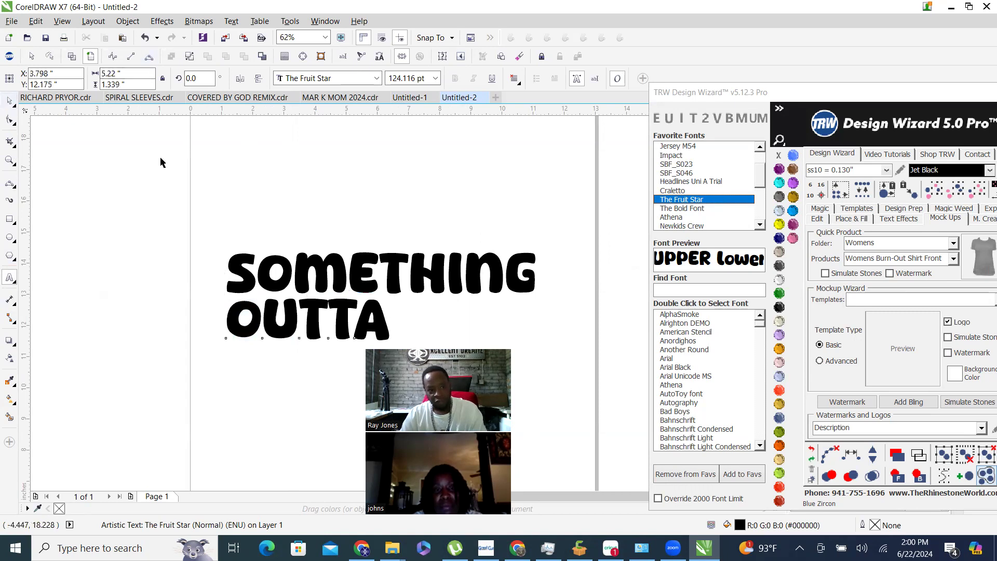
Duplicate the OUTTA text below itself, change the copy's wording to NOTHING and deselect it.
left_click_drag(313, 313, 318, 375)
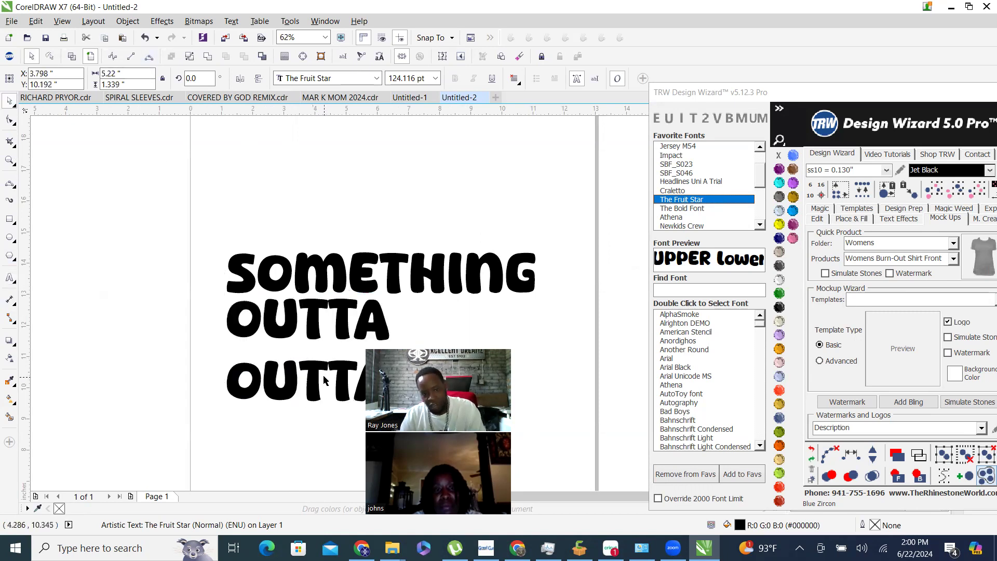
key("Escape")
double_click(318, 375)
double_click(316, 367)
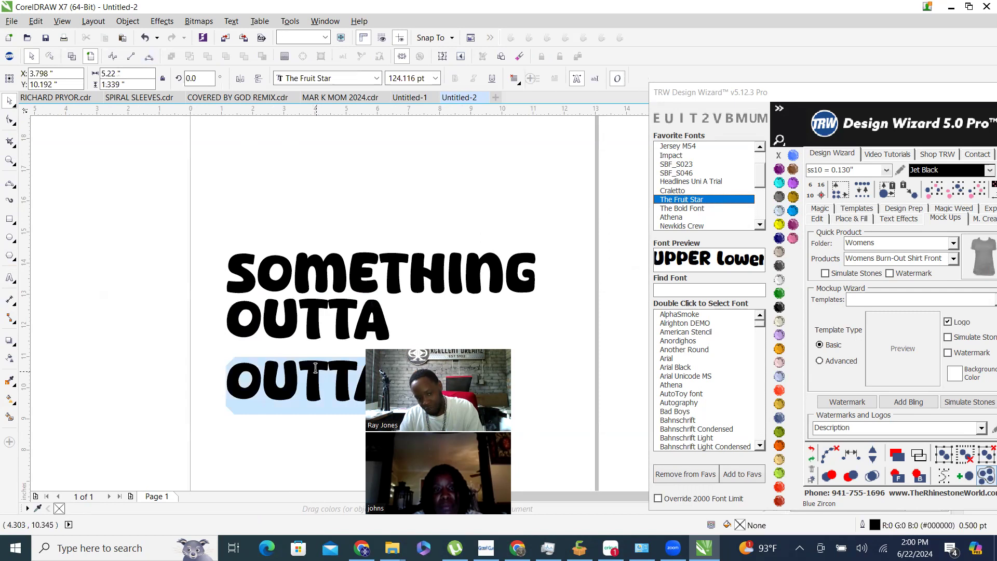
type("NOTH")
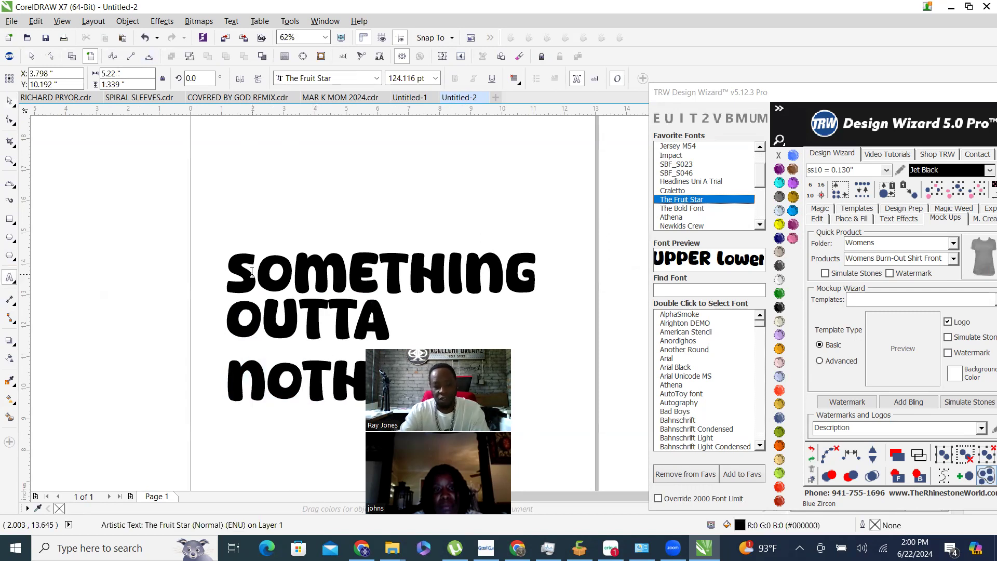
key("Escape")
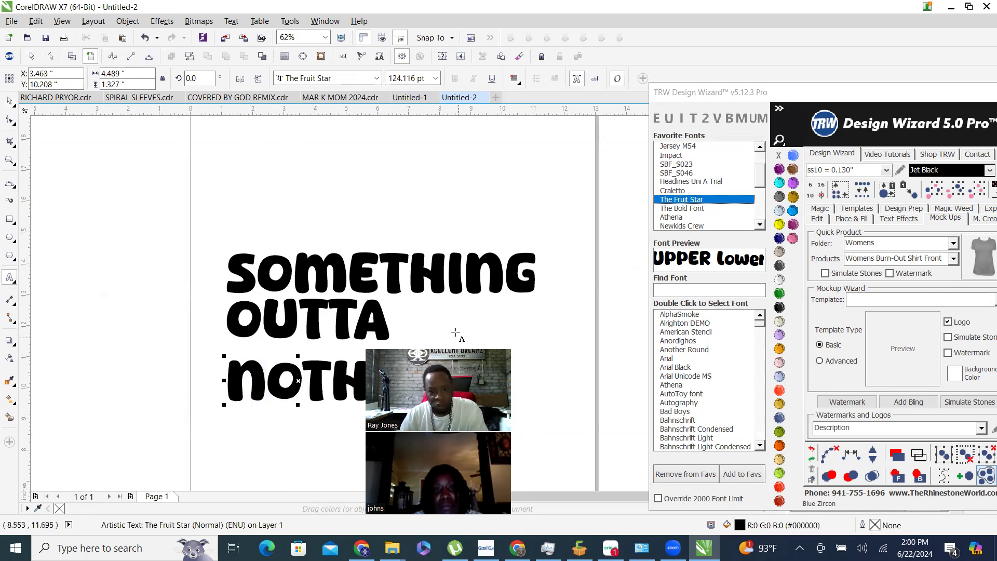
type("INH")
key("BackSpace")
type("G")
key("Escape")
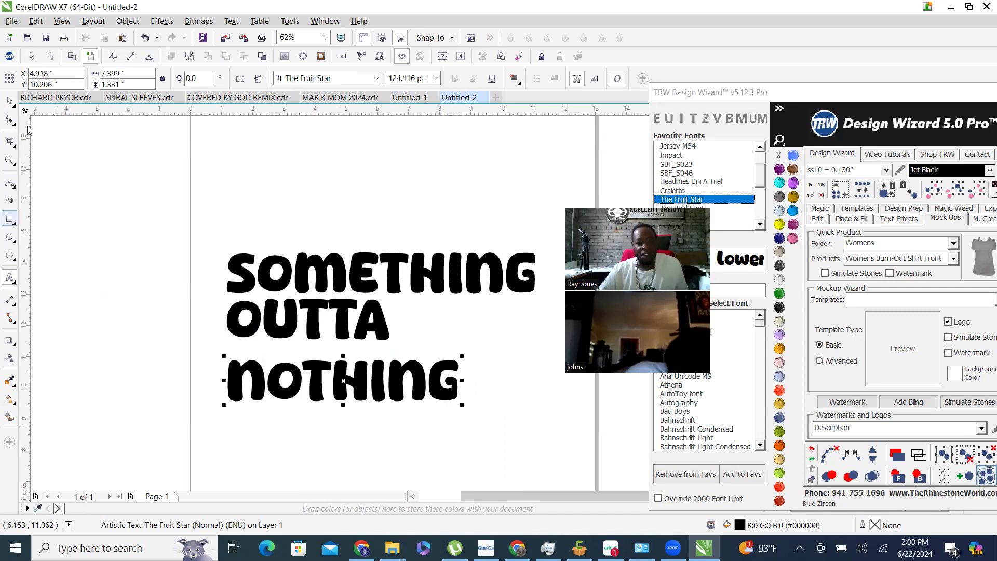
left_click(11, 103)
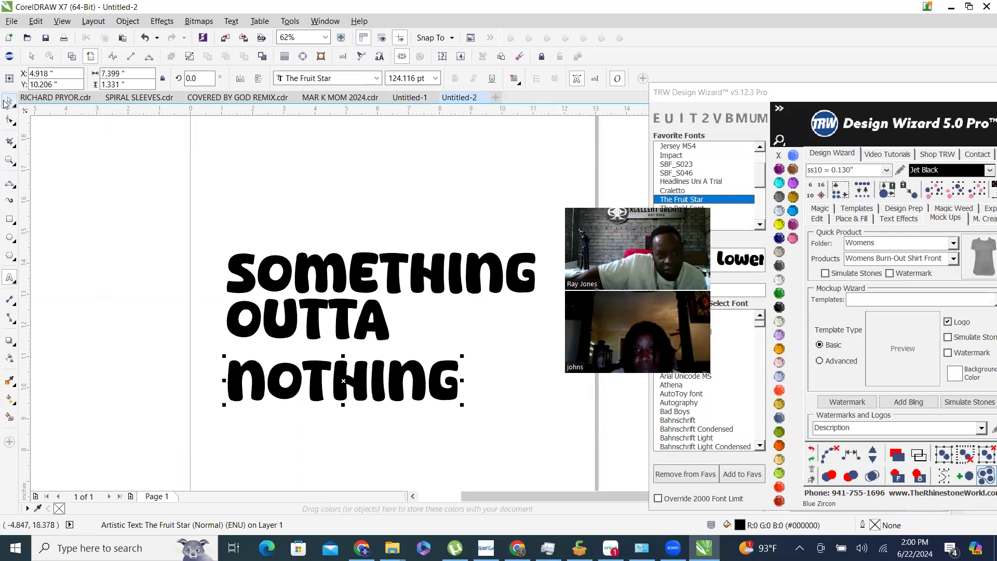
left_click(283, 217)
Select SOMETHING, OUTTA and NOTHING and align their horizontal centers.
scroll(230, 265, "down", 1)
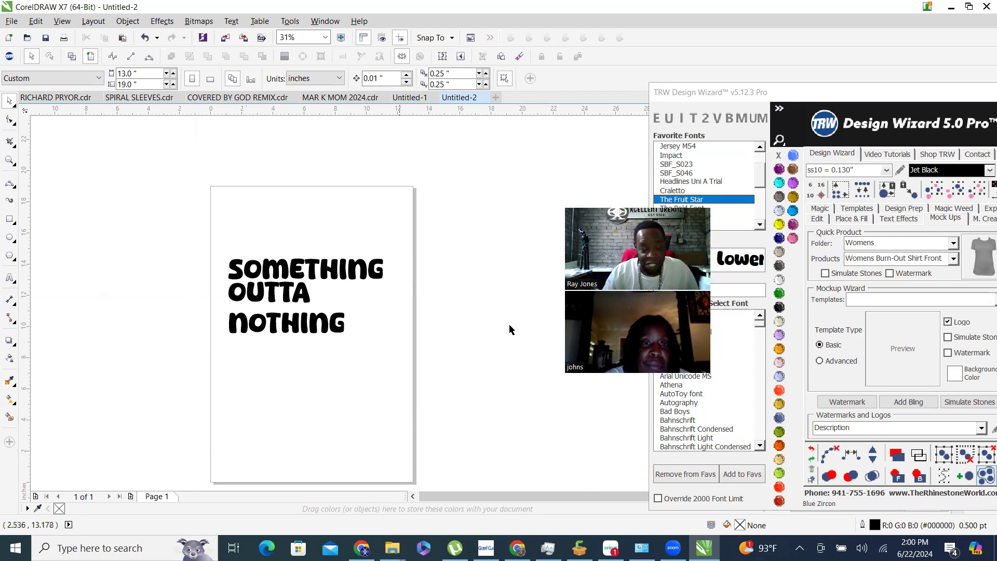
left_click_drag(175, 228, 454, 414)
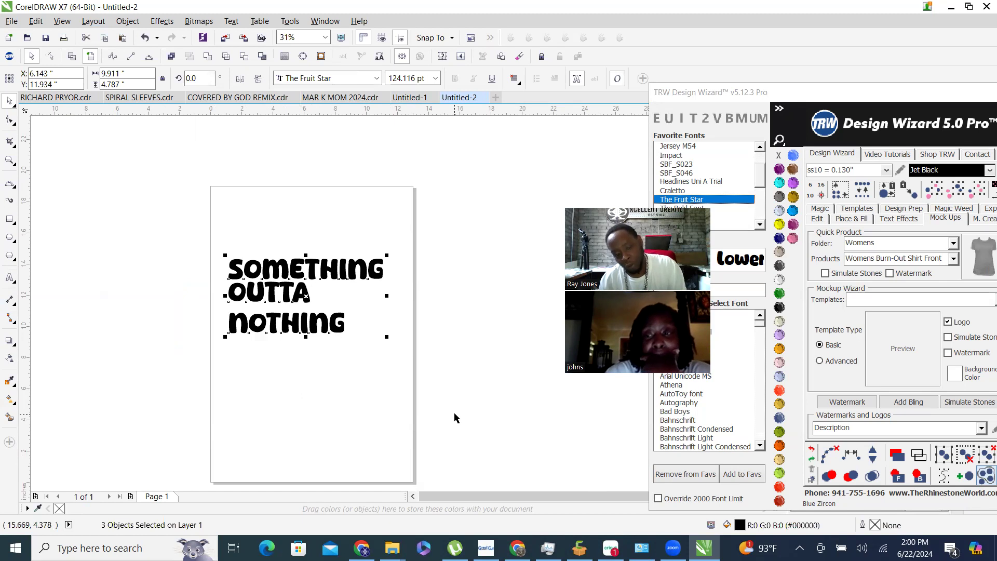
key("c")
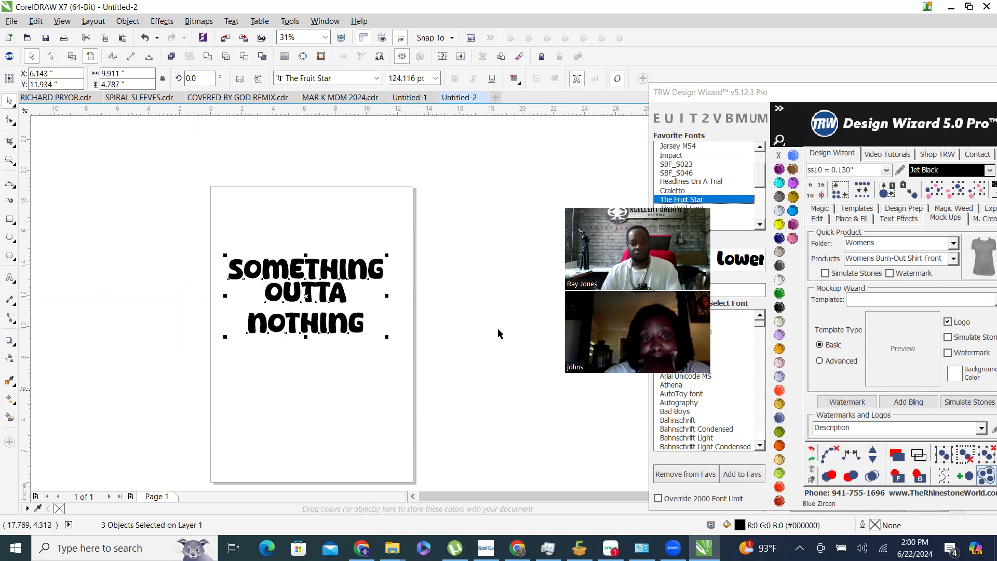
left_click(427, 350)
Distribute SOMETHING, OUTTA and NOTHING vertically so that OUTTA is evenly spaced between the other two lines.
scroll(327, 296, "up", 3)
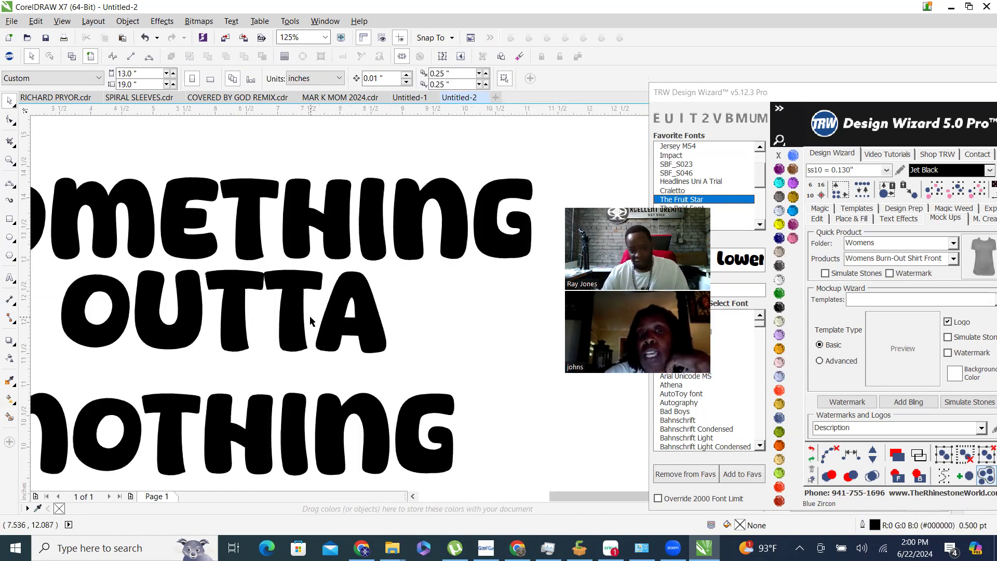
scroll(312, 311, "down", 1)
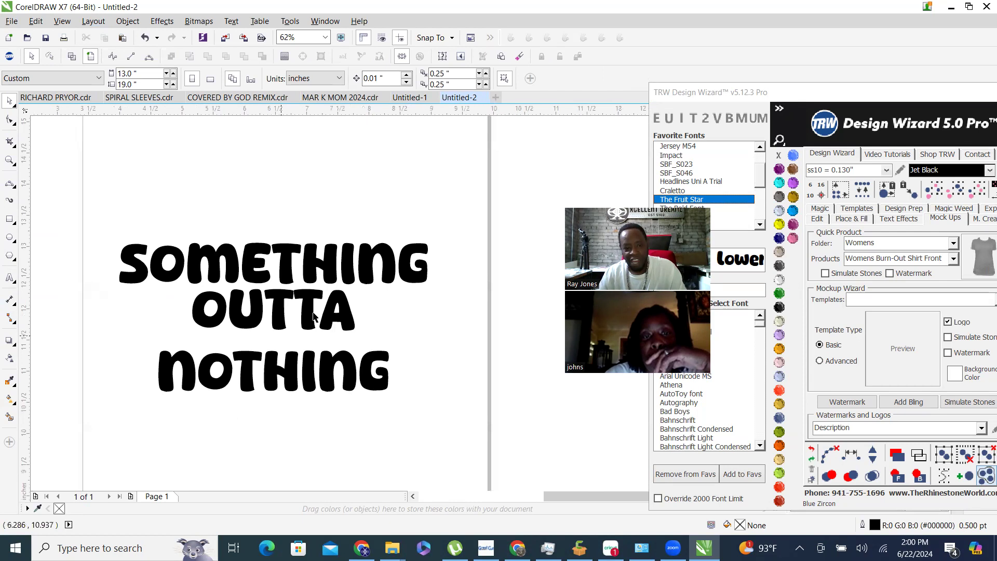
scroll(312, 291, "up", 2)
left_click(332, 270)
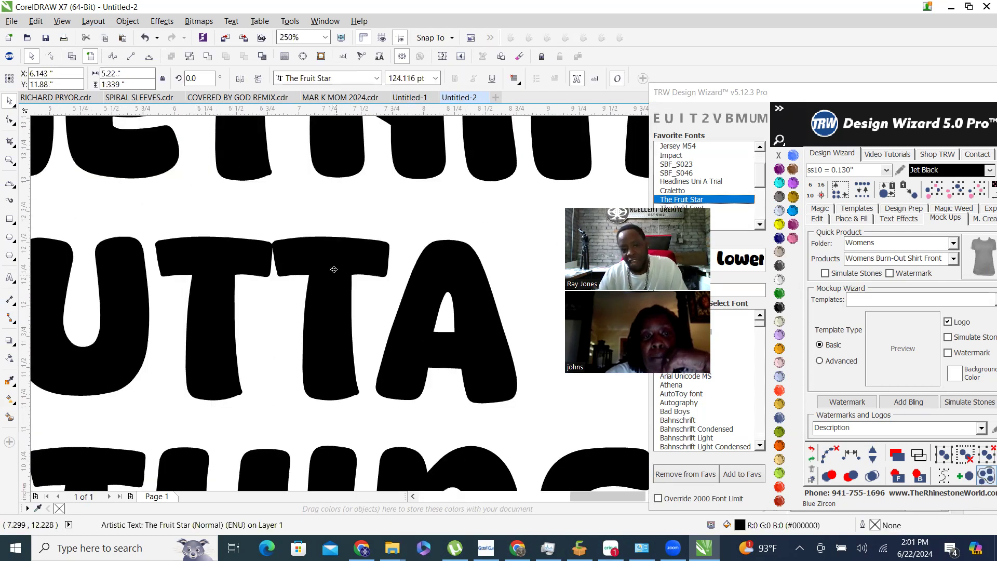
scroll(332, 269, "down", 3)
left_click_drag(177, 215, 464, 416)
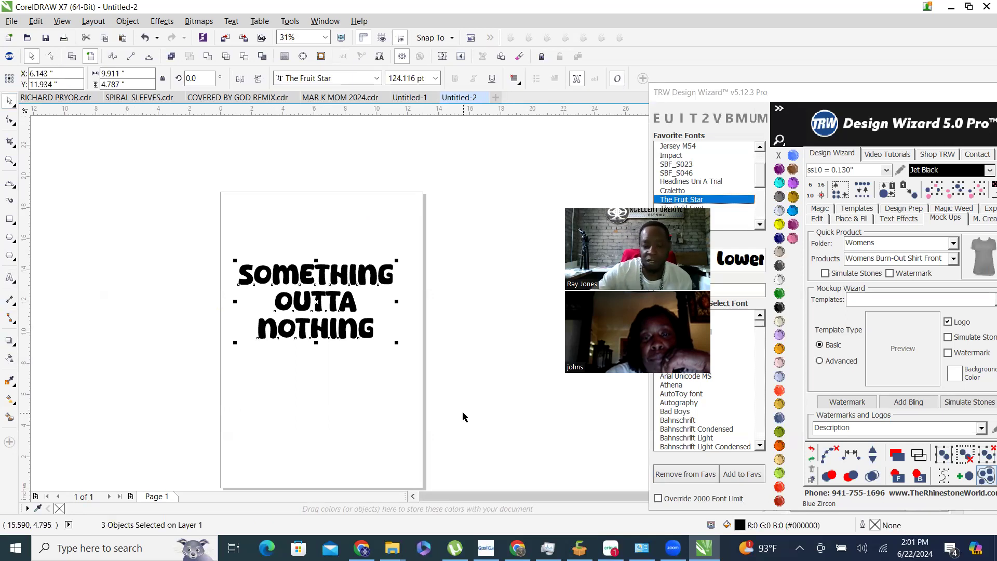
key("p")
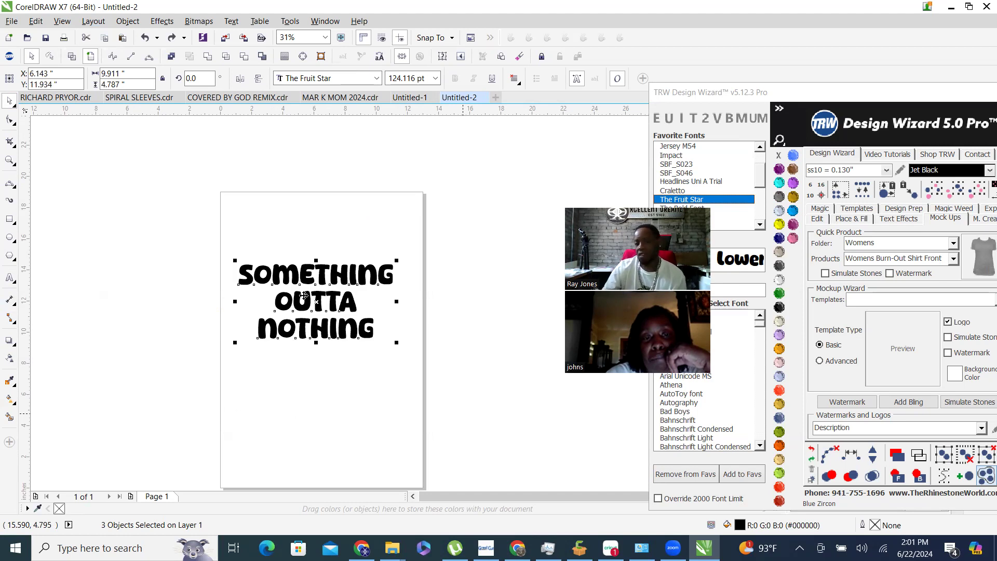
Scatter the three words: move OUTTA off the page to the right, NOTHING off to the left and SOMETHING towards the page's right edge.
left_click(337, 303)
left_click_drag(337, 303, 472, 434)
left_click_drag(358, 303, 560, 302)
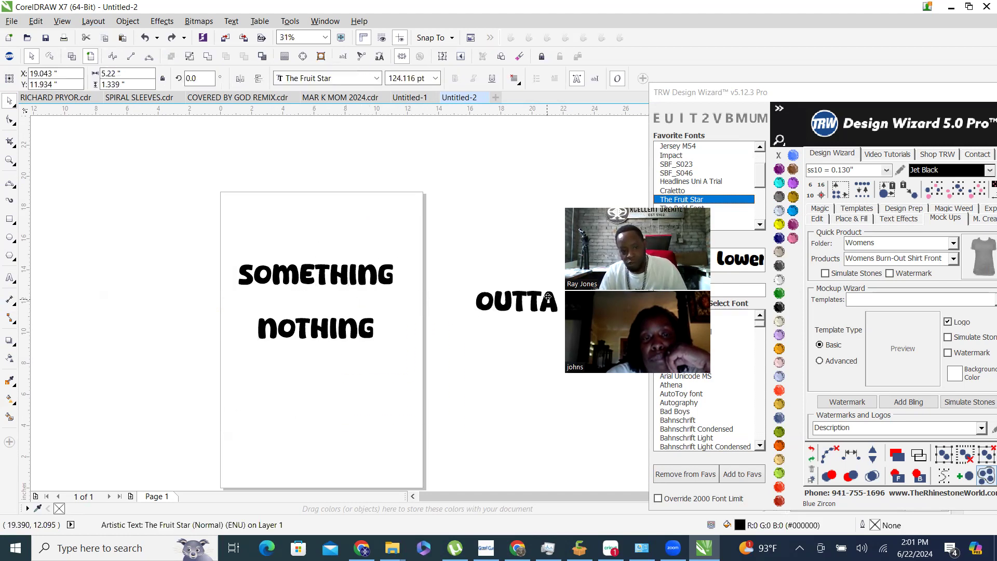
left_click_drag(314, 334, 85, 338)
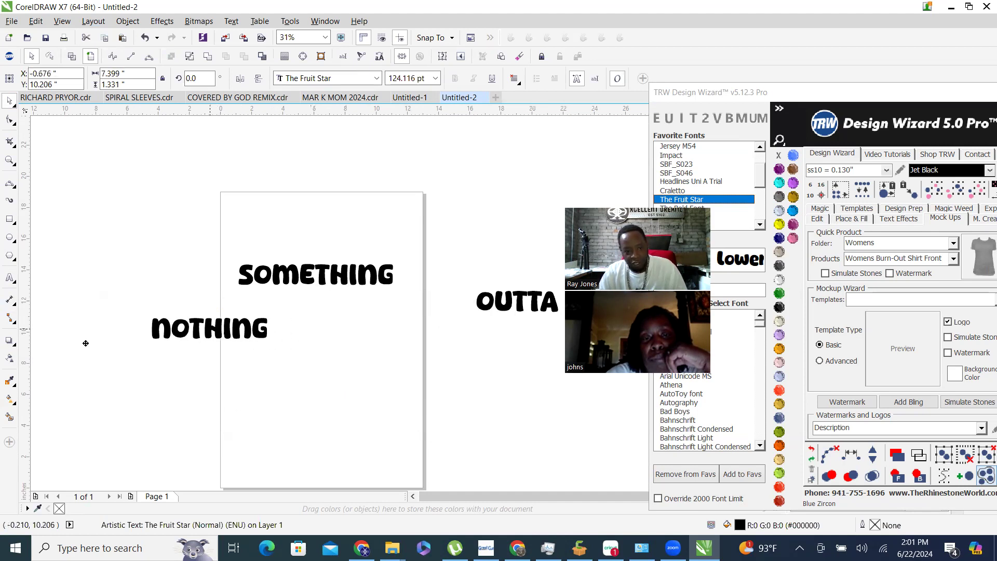
left_click_drag(330, 278, 392, 275)
scroll(379, 355, "down", 2)
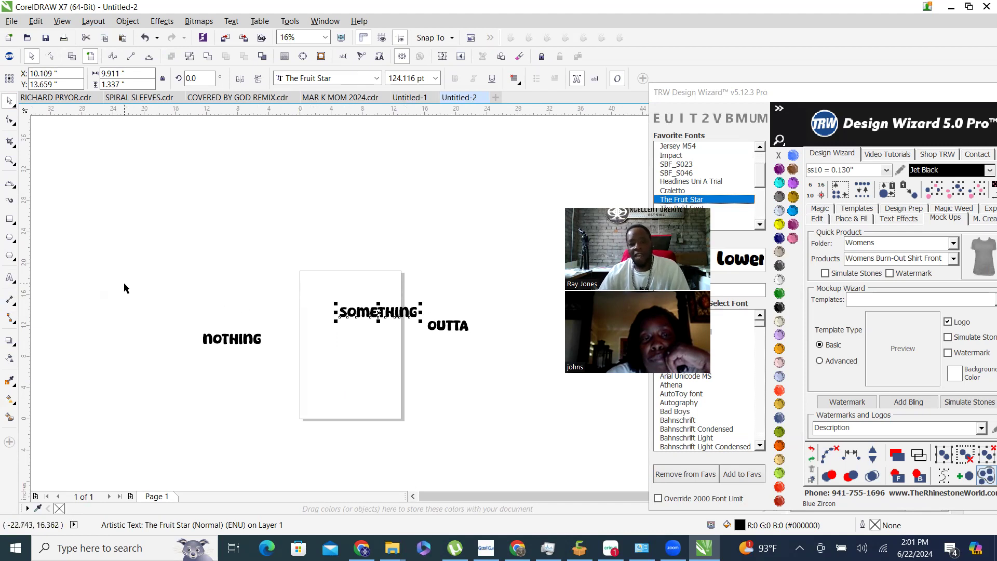
Select the scattered words SOMETHING, OUTTA and NOTHING and realign their horizontal centers into one stacked block.
left_click_drag(439, 375, 528, 381)
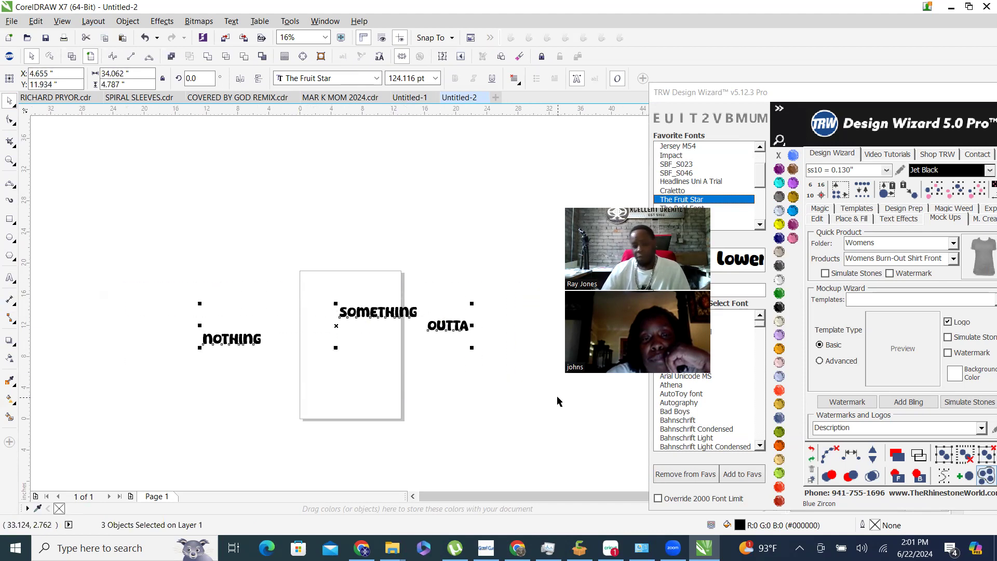
key("c")
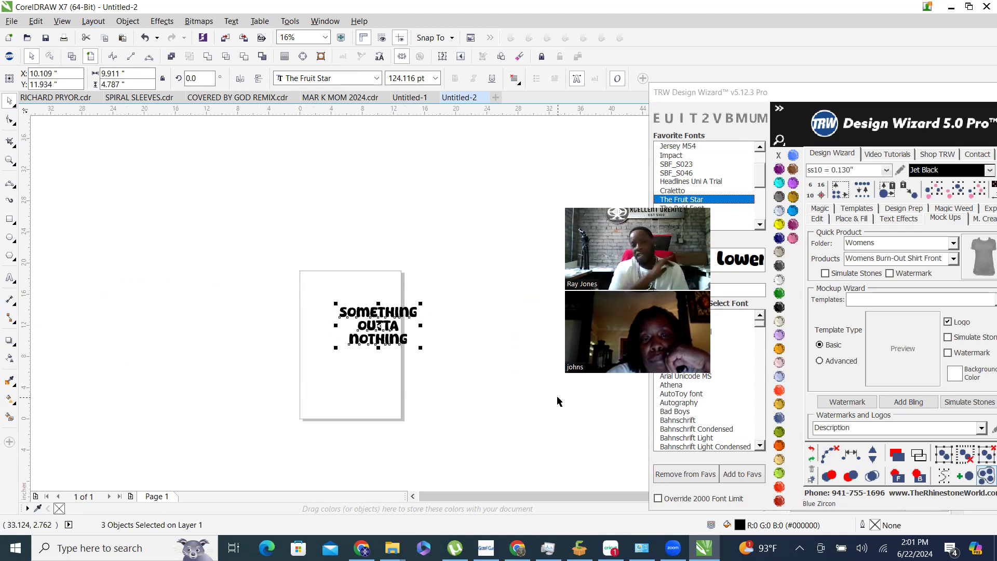
scroll(400, 337, "up", 4)
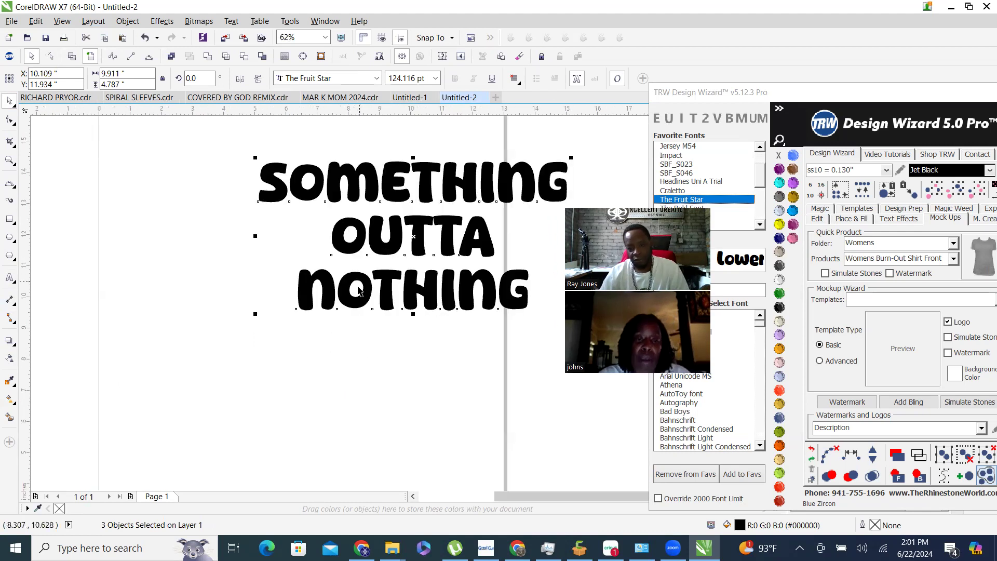
scroll(265, 231, "down", 2)
scroll(264, 230, "down", 2)
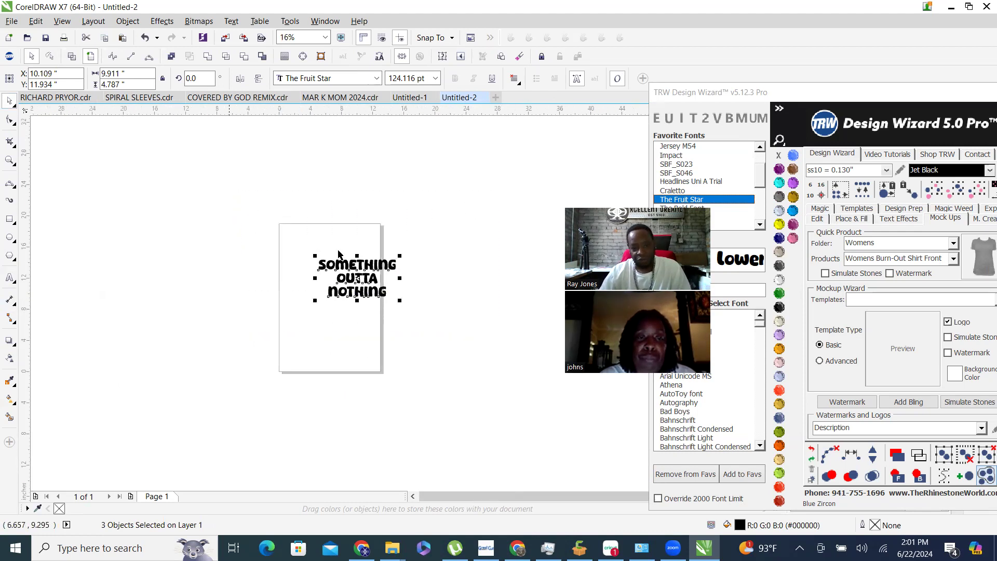
Move the three-line text block down and left so it sits within the page, and deselect it.
scroll(388, 272, "up", 2)
left_click_drag(388, 271, 334, 304)
left_click(319, 229)
scroll(318, 349, "up", 2)
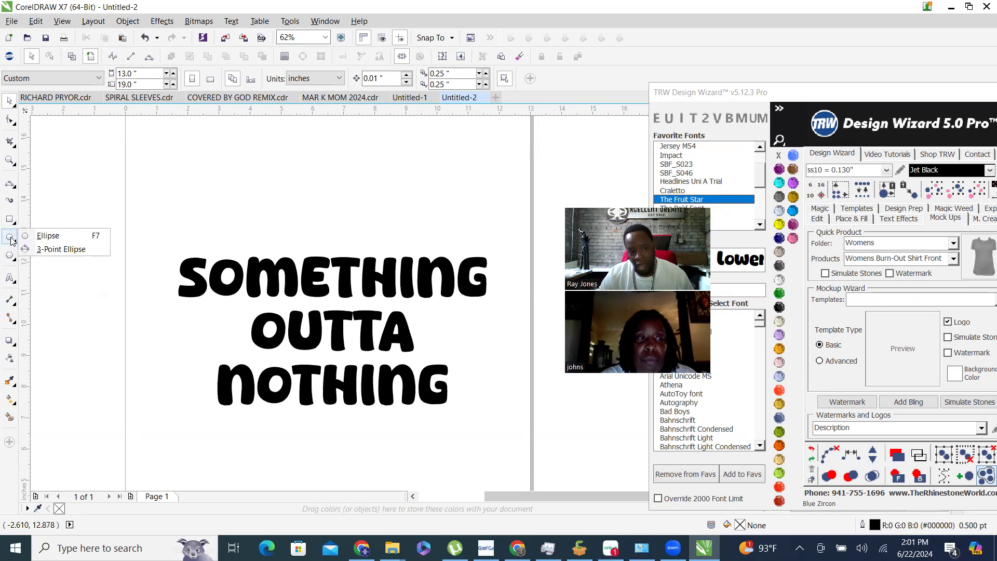
Draw a heart from the basic shapes, about 5.25 by 4.43 inches, above and overlapping the word SOMETHING.
left_click(8, 256)
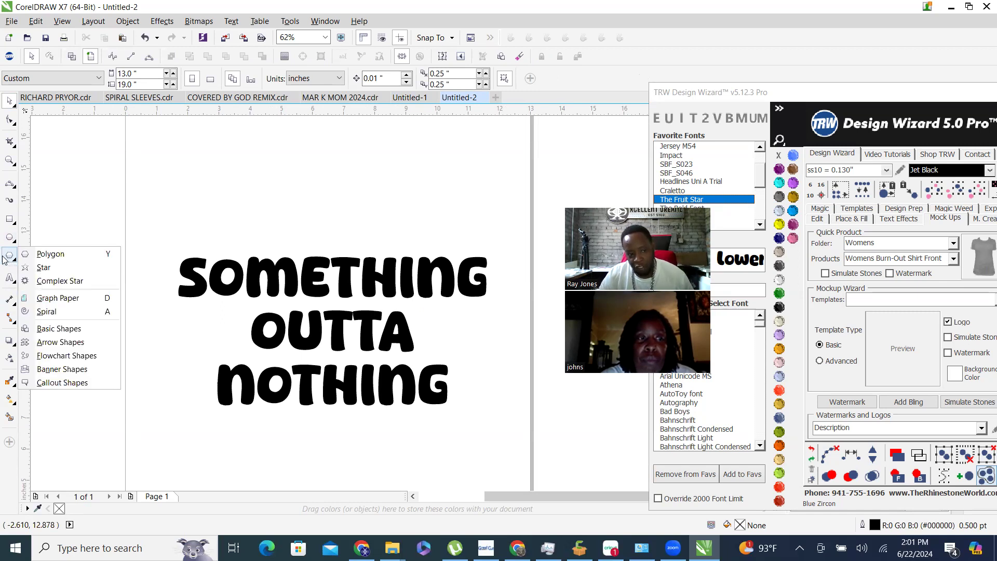
left_click(79, 331)
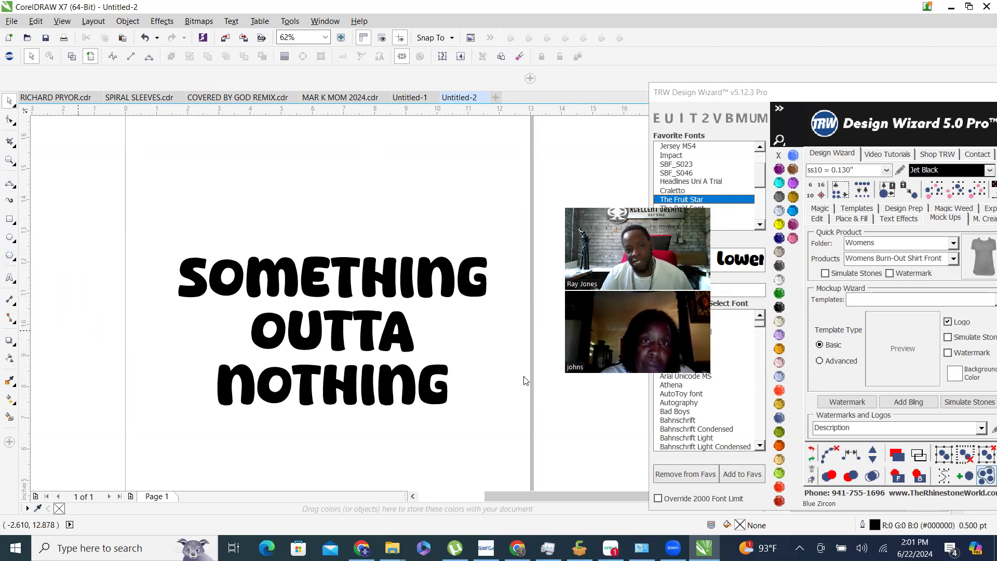
left_click(350, 77)
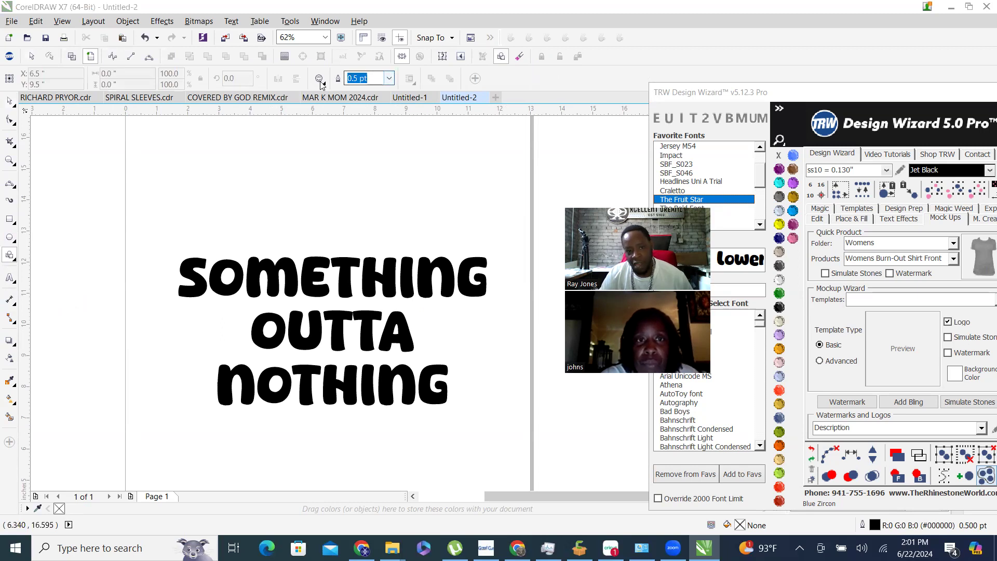
left_click(320, 79)
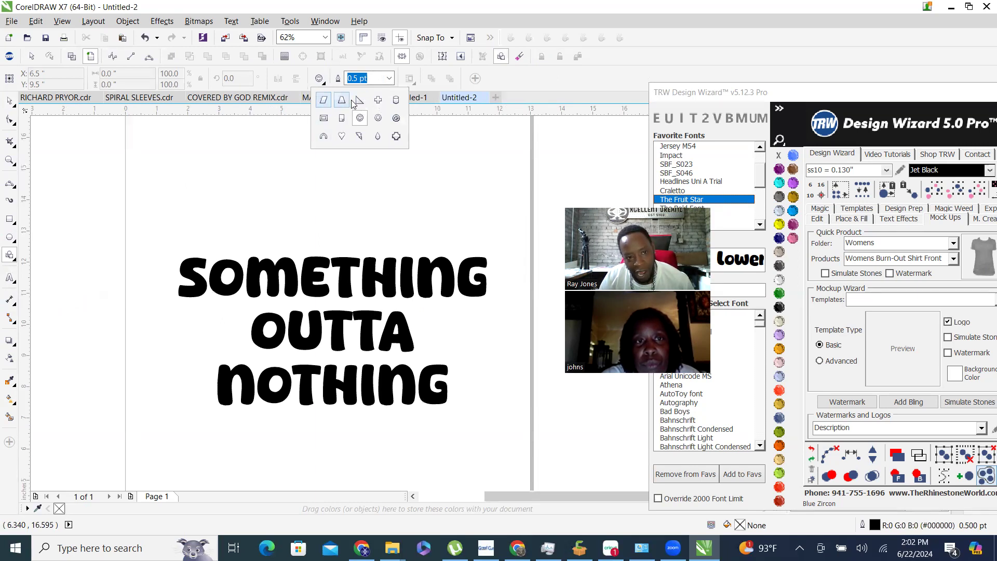
left_click(341, 136)
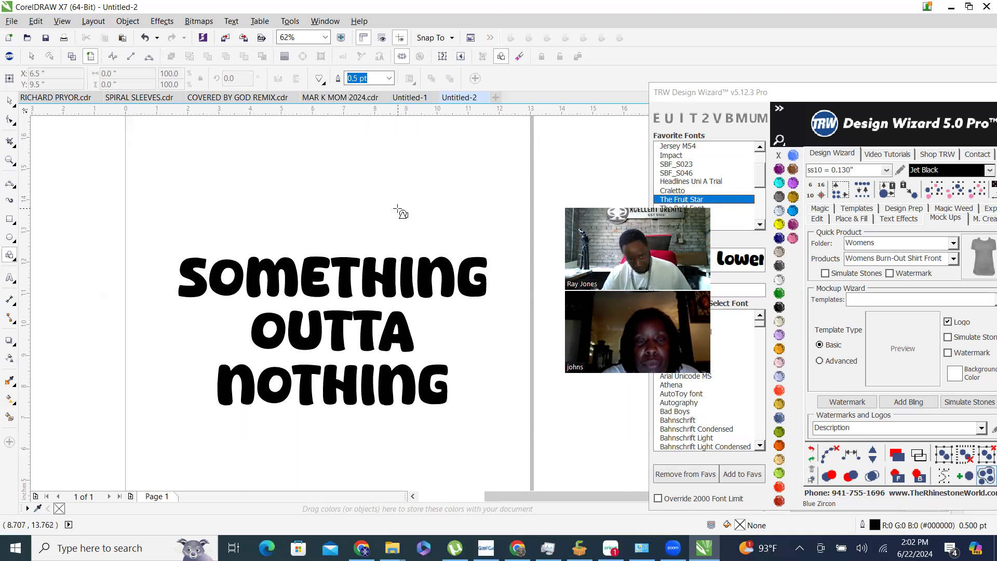
left_click_drag(208, 134, 376, 275)
scroll(306, 263, "down", 3)
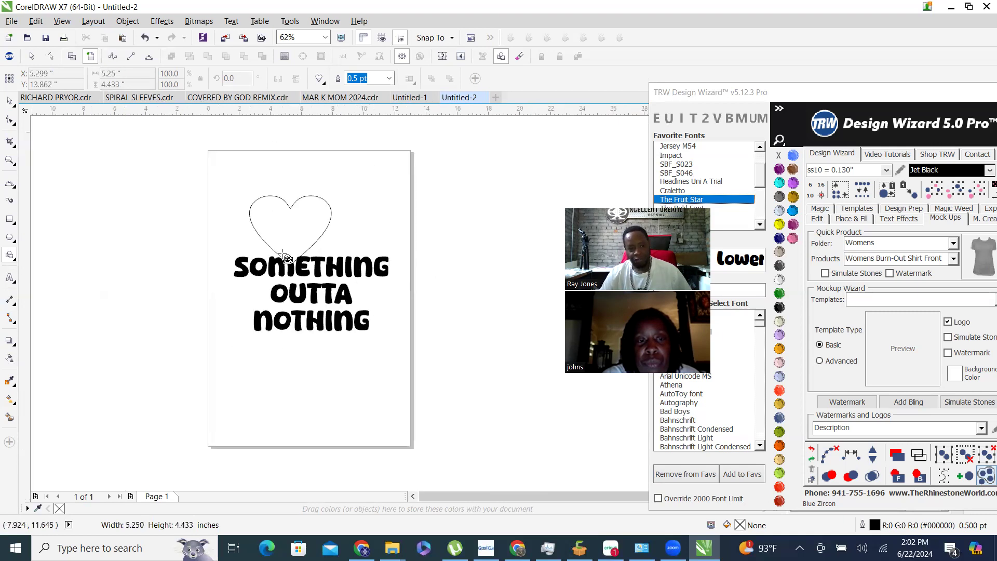
scroll(436, 329, "up", 1)
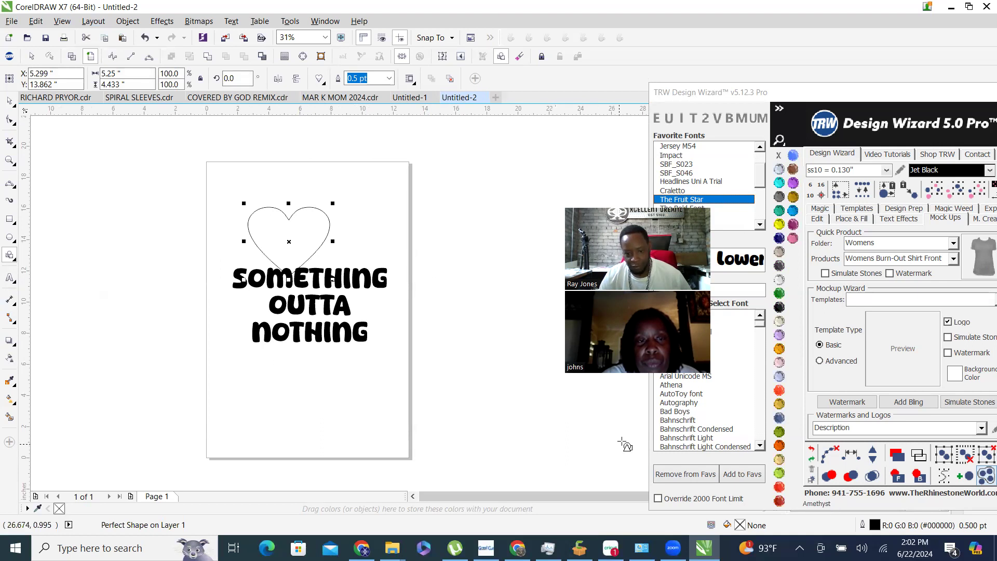
Fill the heart with the Red Siam stone color.
left_click(779, 487)
scroll(287, 234, "up", 2)
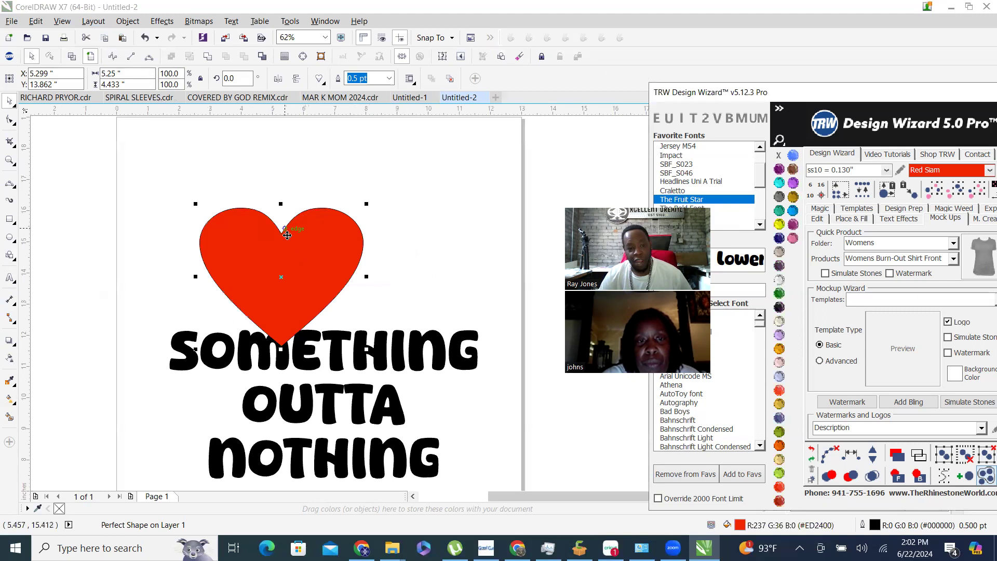
scroll(272, 259, "down", 2)
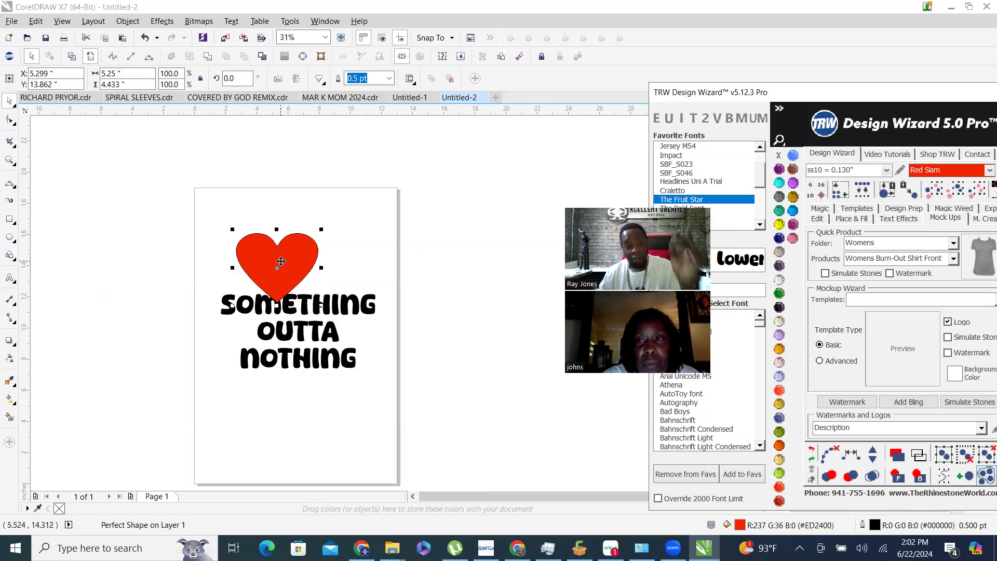
Move the heart over the center of SOMETHING and enlarge it to about 9.6 by 8.1 inches.
scroll(278, 265, "up", 2)
left_click_drag(275, 252, 332, 287)
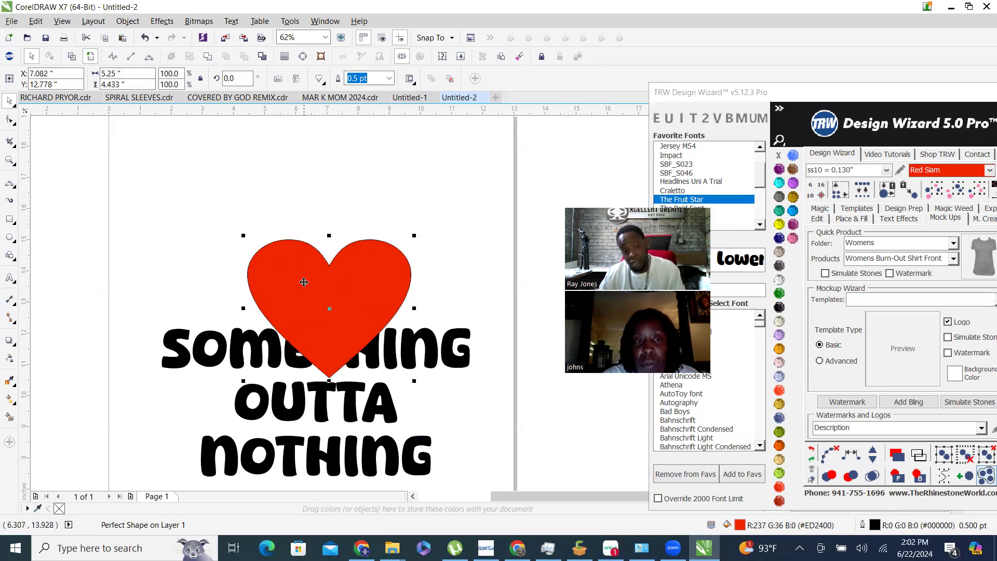
scroll(273, 258, "down", 2)
left_click_drag(270, 258, 236, 199)
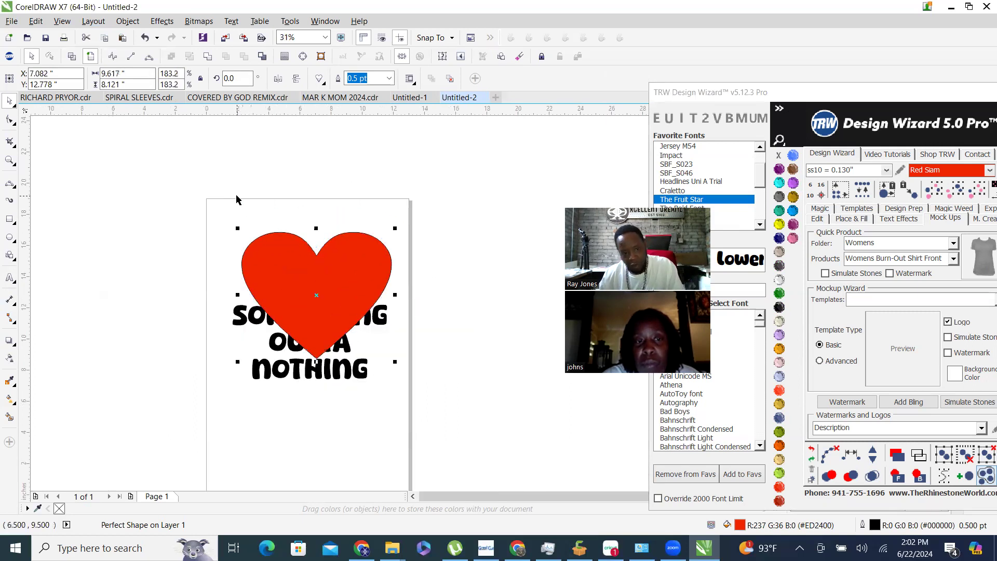
Place the heart behind the lettering and move it down so it backs all three words.
left_click(897, 476)
left_click_drag(340, 268, 332, 311)
scroll(306, 312, "up", 2)
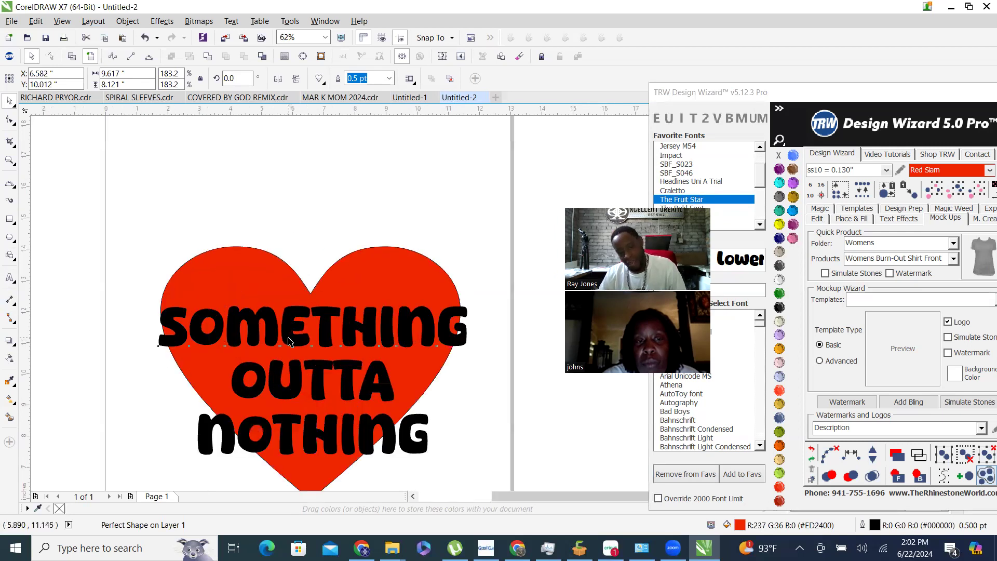
Duplicate SOMETHING above itself and change the copy's wording to I LOVE.
left_click_drag(289, 341, 289, 271)
right_click(289, 271)
double_click(289, 268)
key("ctrl+a")
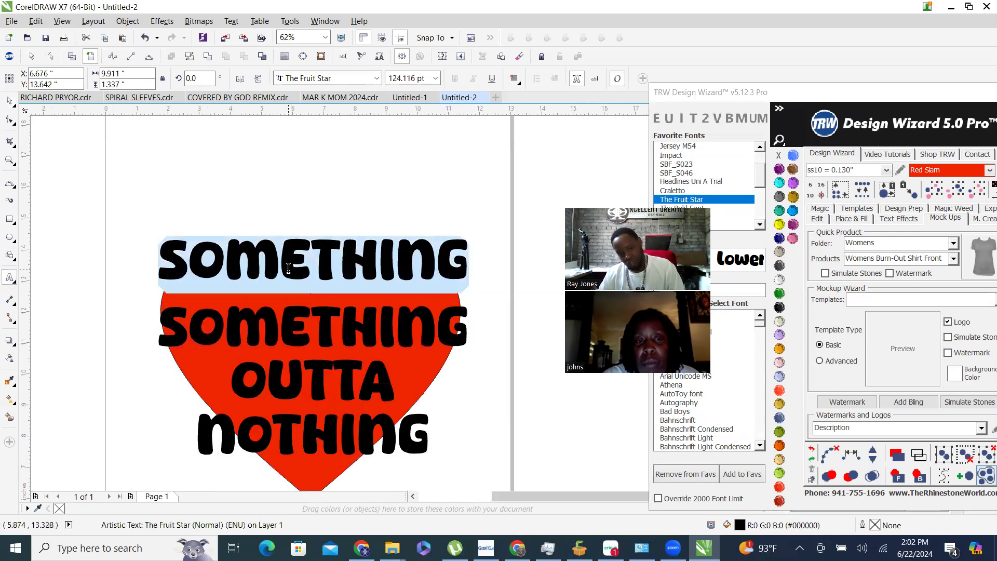
type("I")
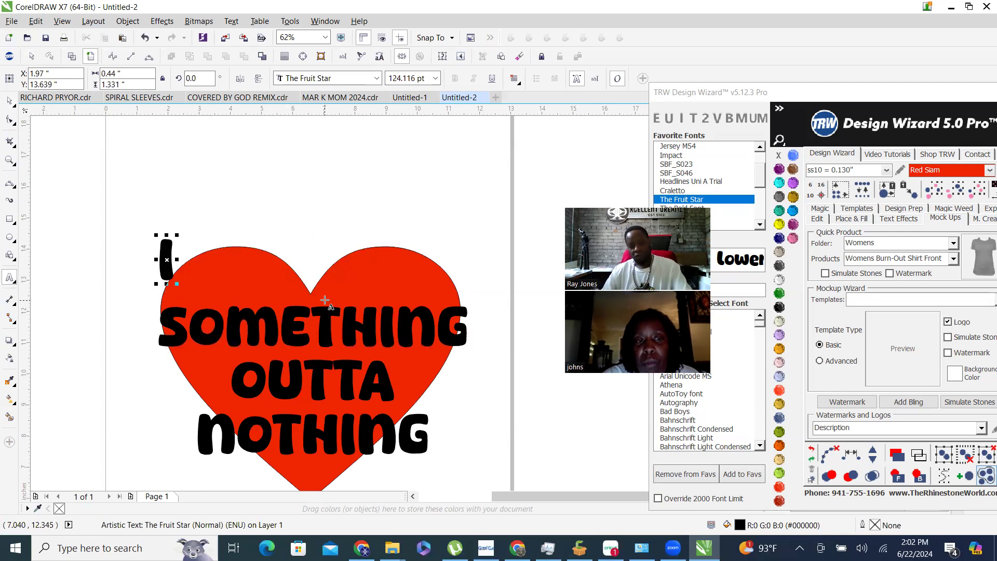
type(" LOVE")
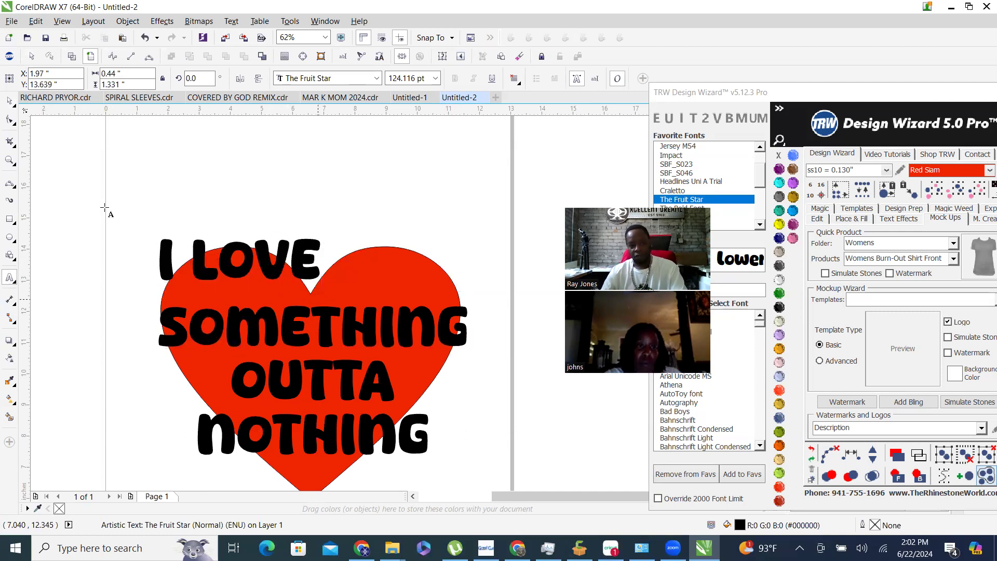
key("Escape")
left_click(9, 100)
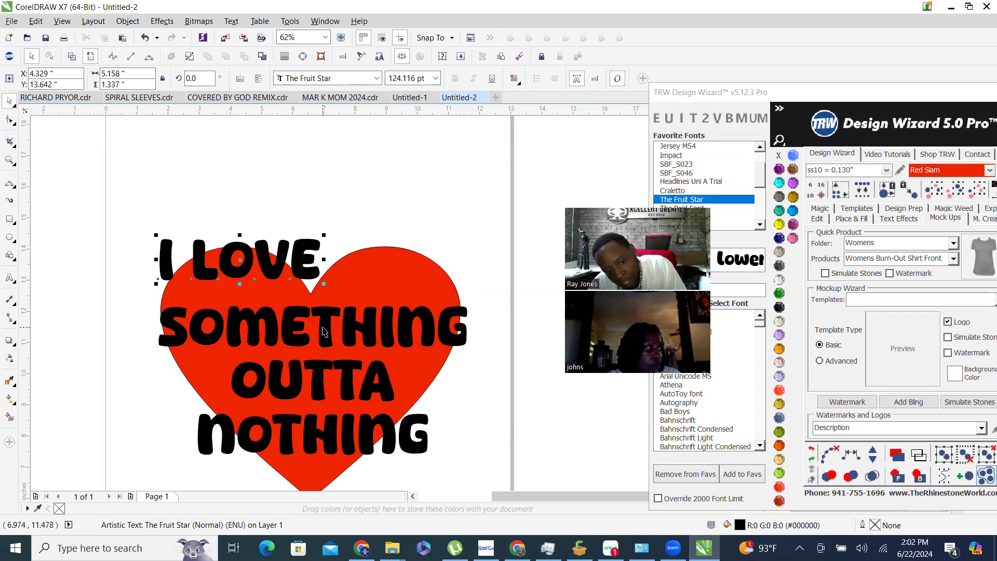
Align the horizontal centers of I LOVE and SOMETHING and deselect them.
left_click(323, 331, "shift")
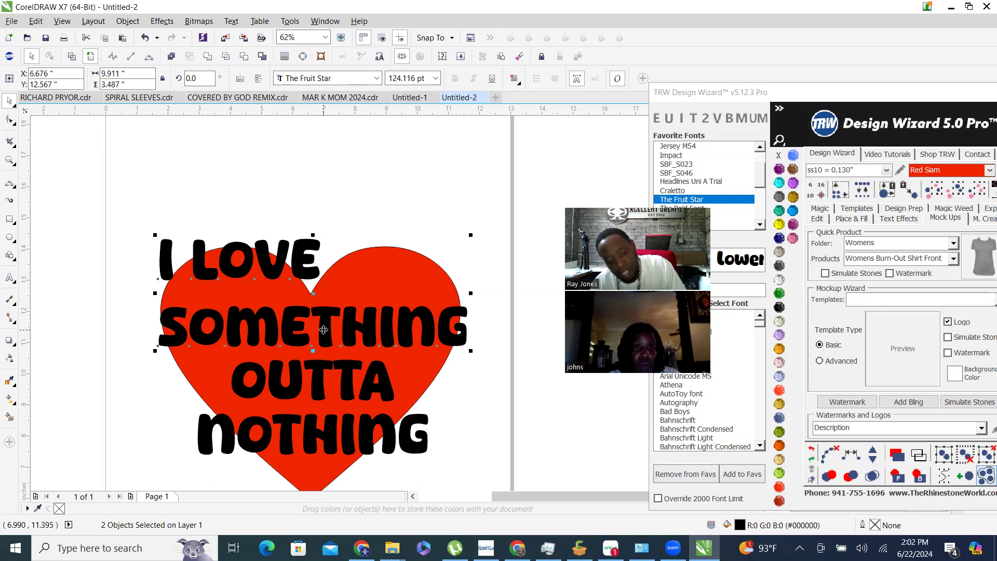
key("c")
left_click(387, 198)
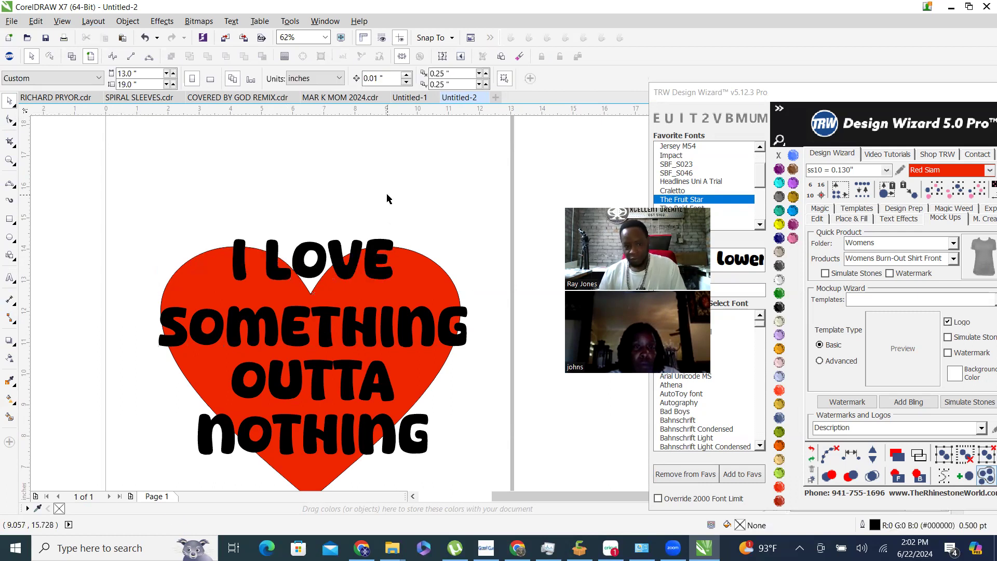
Raise I LOVE, place a copy of it just above SOMETHING, and change the copy's wording to MAKING.
left_click(344, 276)
mouse_move(343, 276)
left_mouse_down()
mouse_move(345, 230)
mouse_move(345, 285)
left_mouse_up()
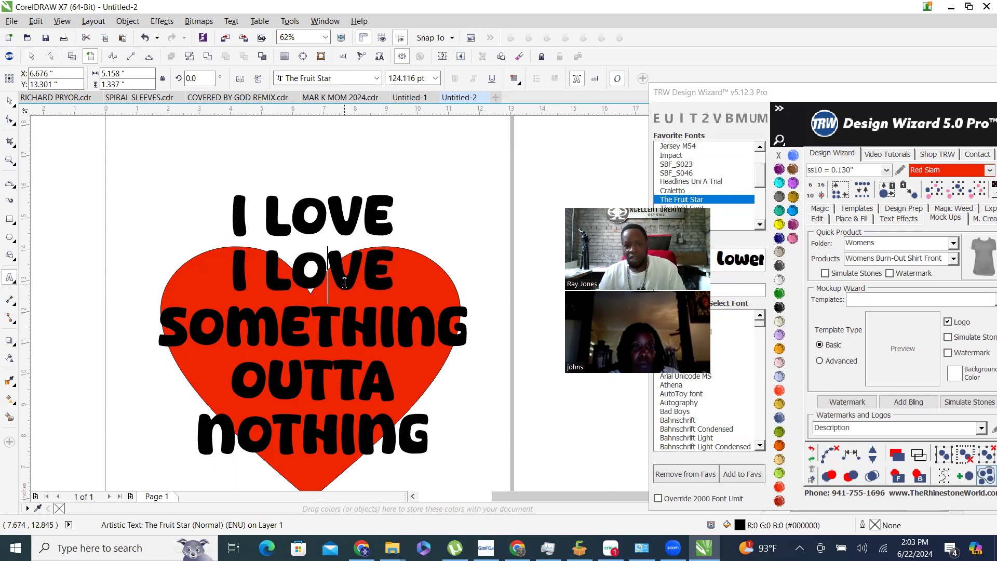
double_click(345, 283)
key("ctrl+a")
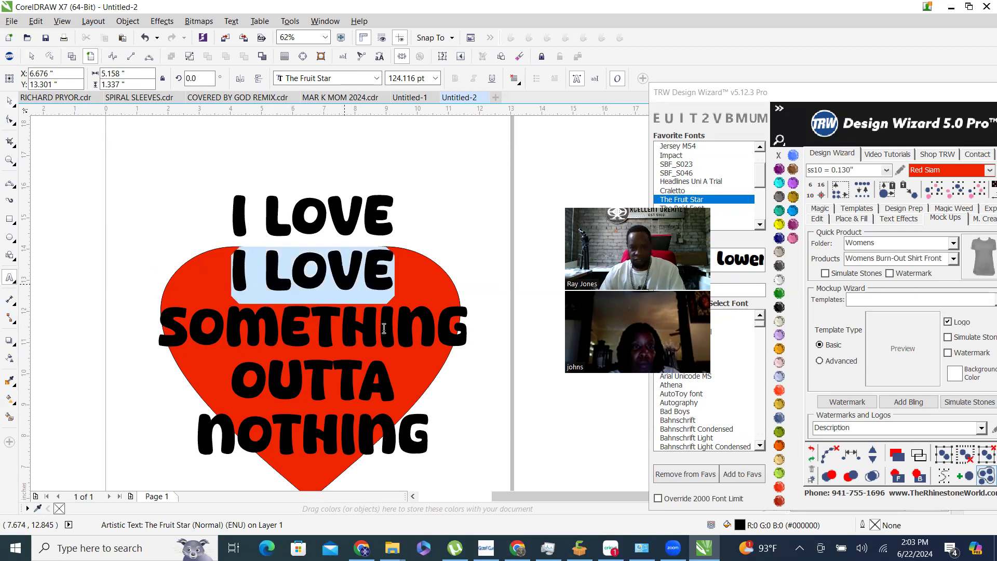
type("MAKING")
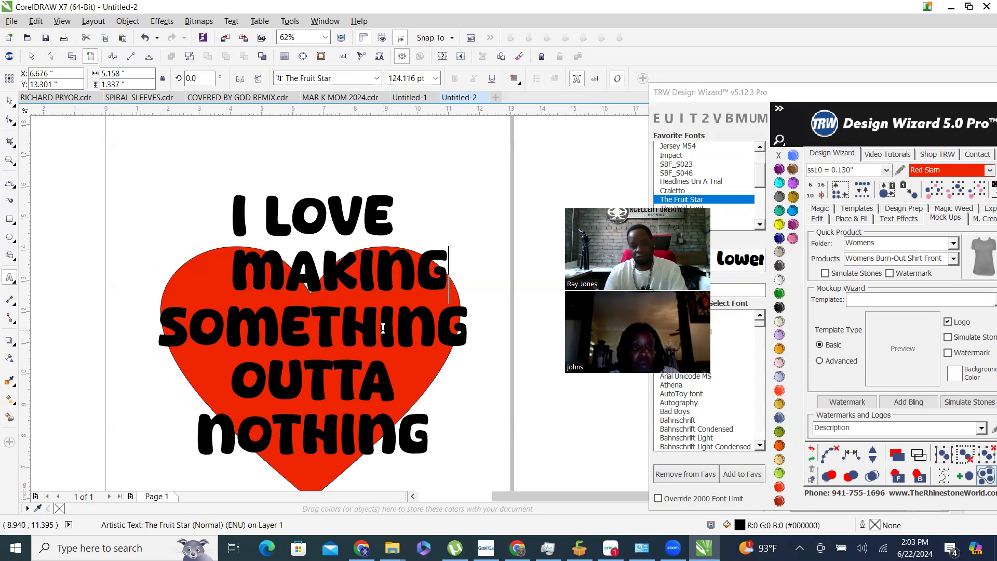
left_click(9, 100)
Select all the words and the heart, align their horizontal centers, and deselect them.
scroll(204, 247, "down", 2)
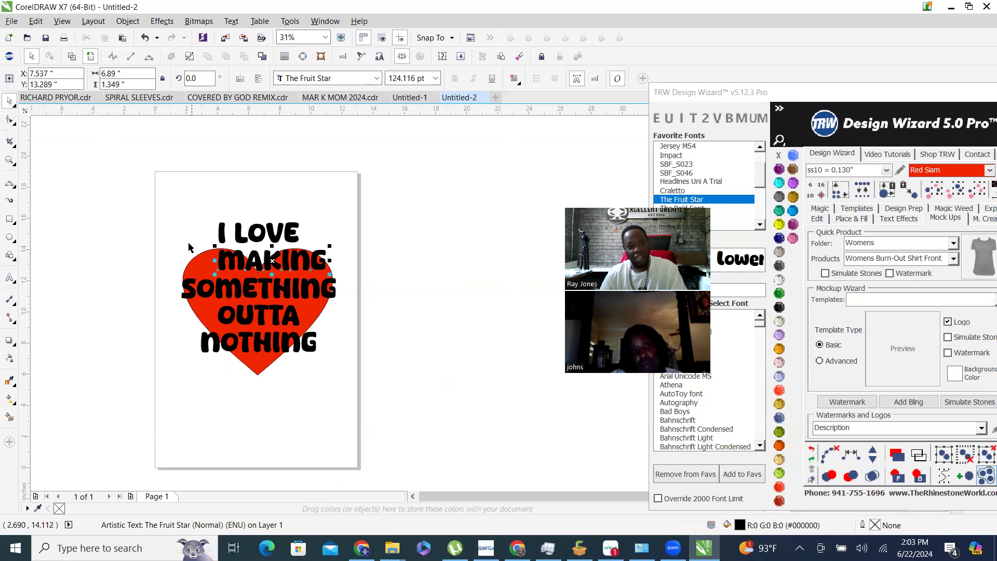
key("ctrl+a")
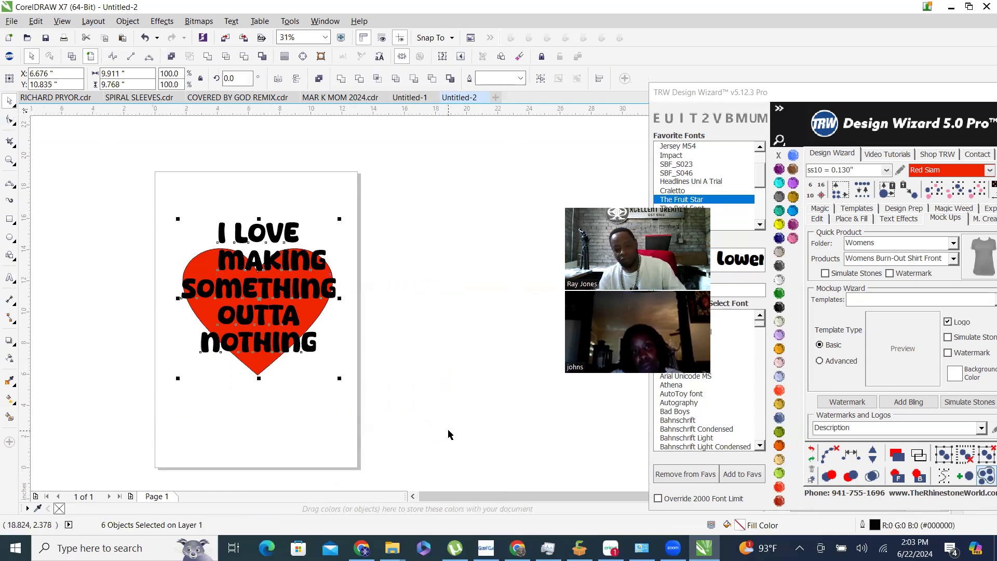
left_click(256, 379)
Move the heart straight up behind the words and enlarge it to about 12 by 10.1 inches.
scroll(257, 378, "up", 2)
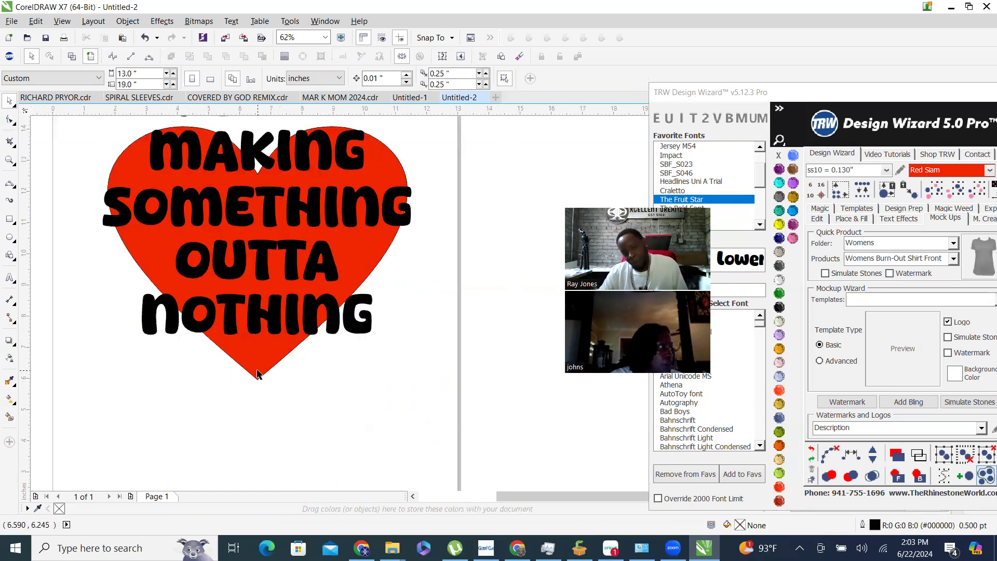
left_click(257, 369)
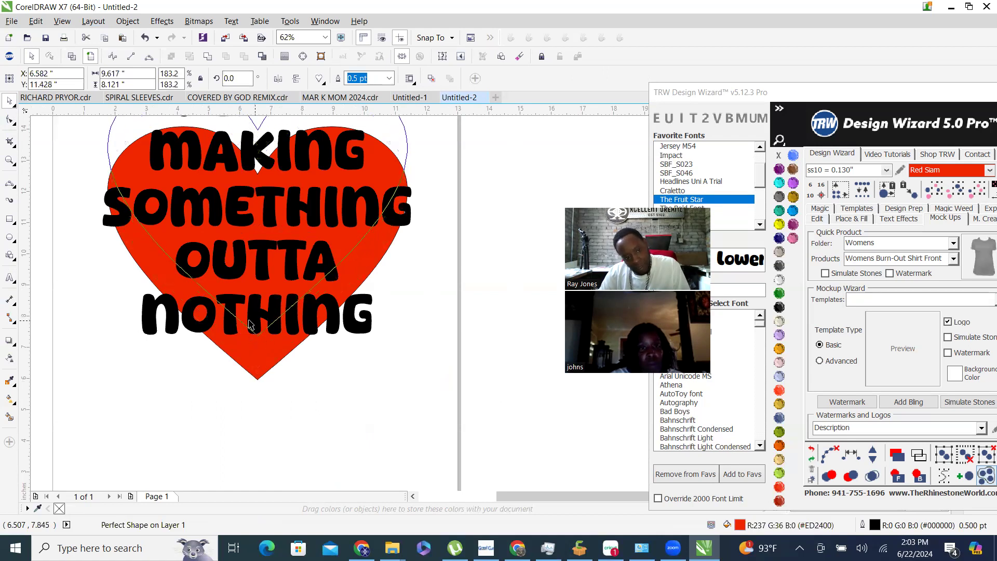
left_click_drag(257, 370, 257, 326)
scroll(254, 431, "down", 2)
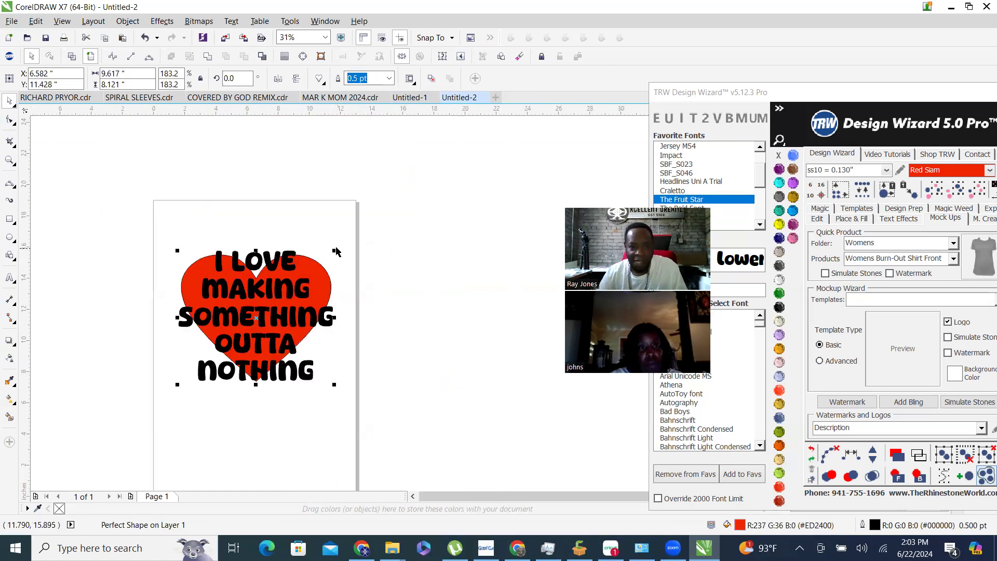
left_click_drag(340, 247, 359, 230)
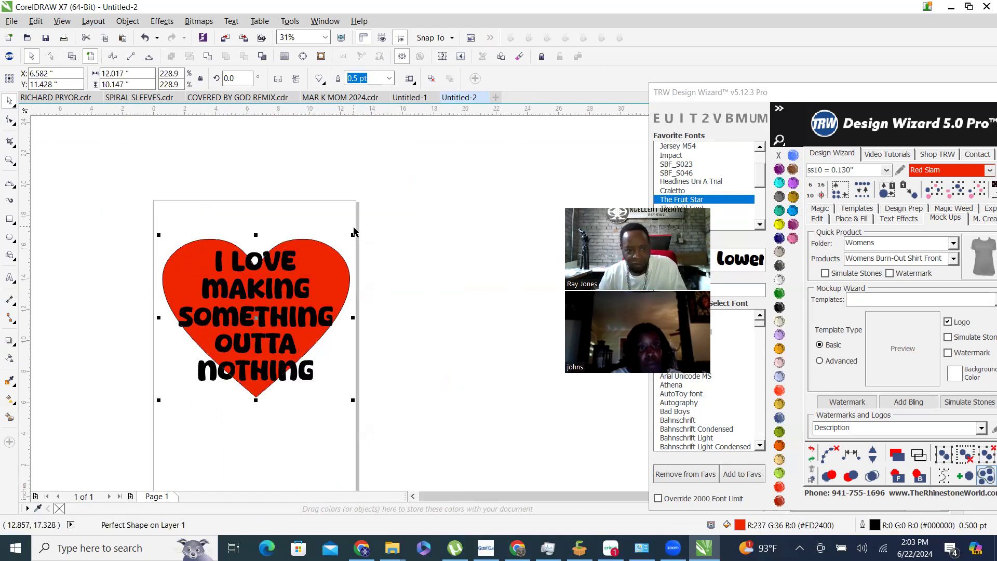
scroll(348, 294, "up", 2)
scroll(304, 257, "down", 2)
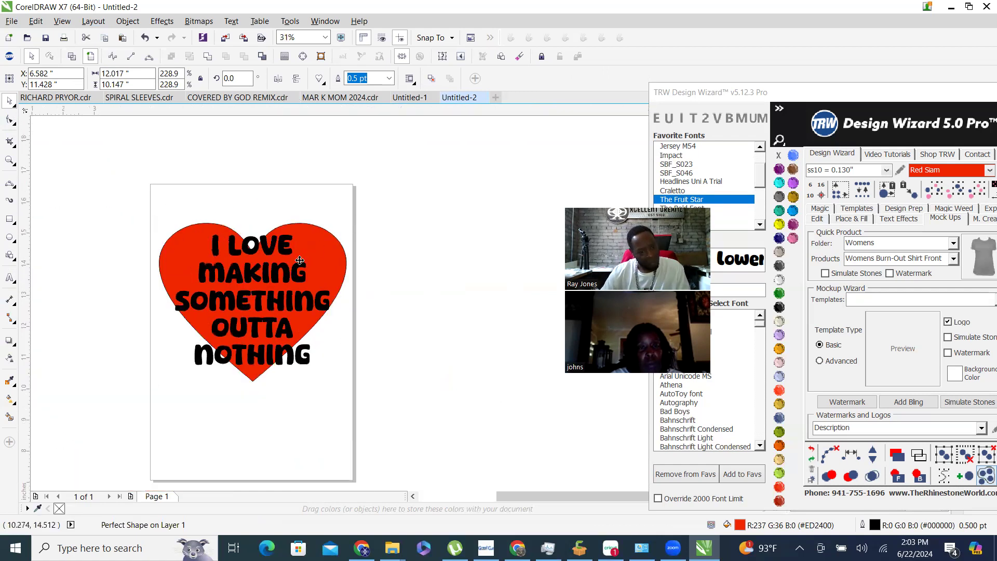
Shift the heart slightly upward behind the lettering and enlarge it to about 12.7 by 10.7 inches.
scroll(315, 238, "up", 2)
left_click_drag(315, 228, 316, 224)
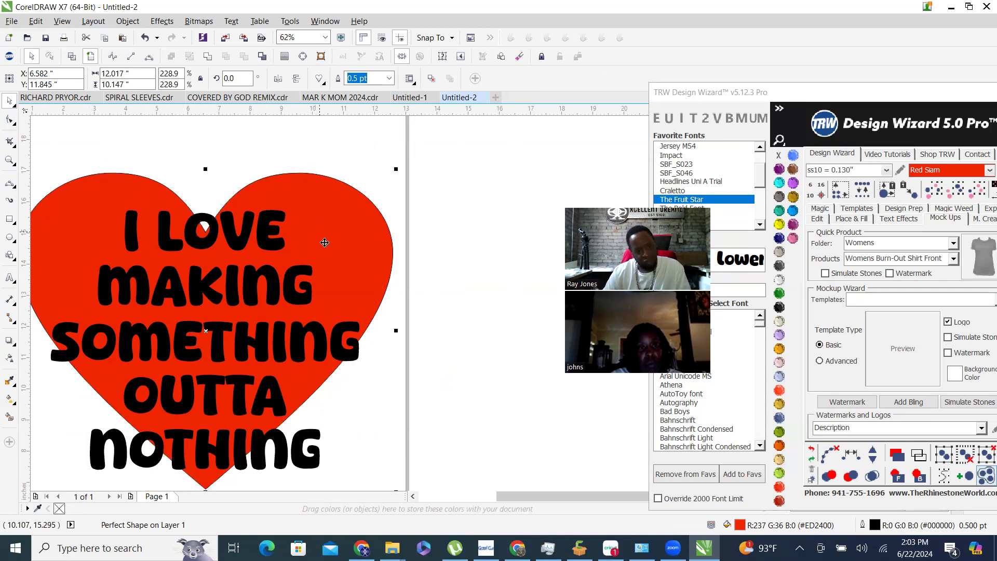
scroll(335, 247, "down", 1)
scroll(359, 214, "up", 1)
left_click_drag(379, 200, 390, 193)
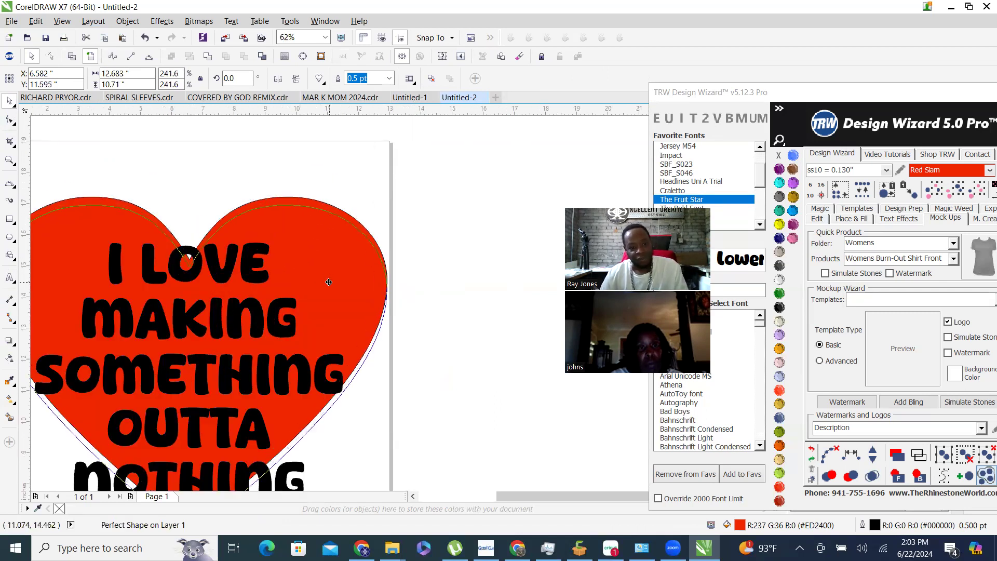
Stretch the heart upward behind the lettering to about 11.3 inches tall, keeping its width, and deselect it.
scroll(347, 314, "down", 1)
left_click_drag(178, 239, 352, 438)
scroll(330, 323, "up", 1)
left_click_drag(365, 318, 353, 316)
scroll(363, 334, "down", 1)
scroll(282, 264, "up", 1)
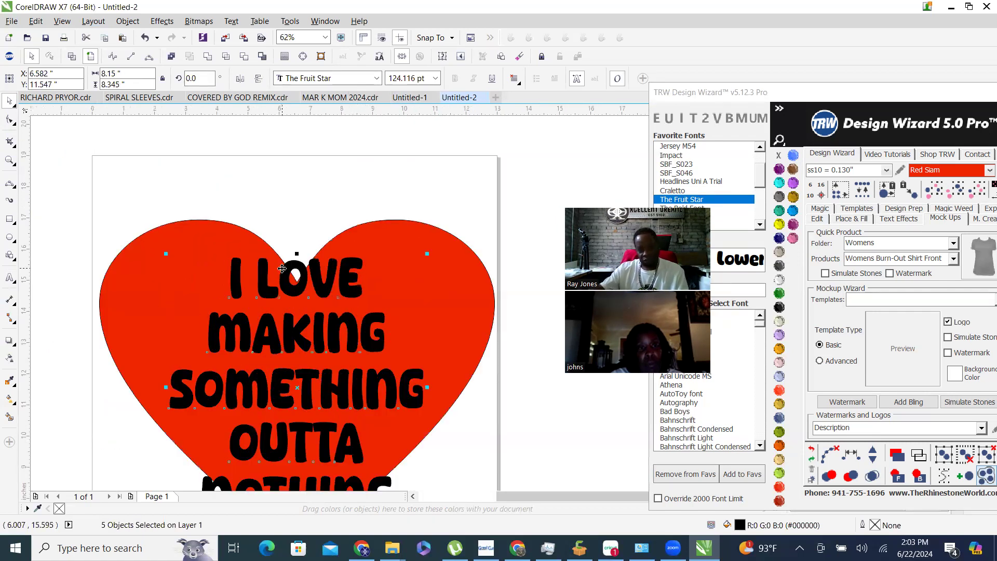
left_click(445, 285)
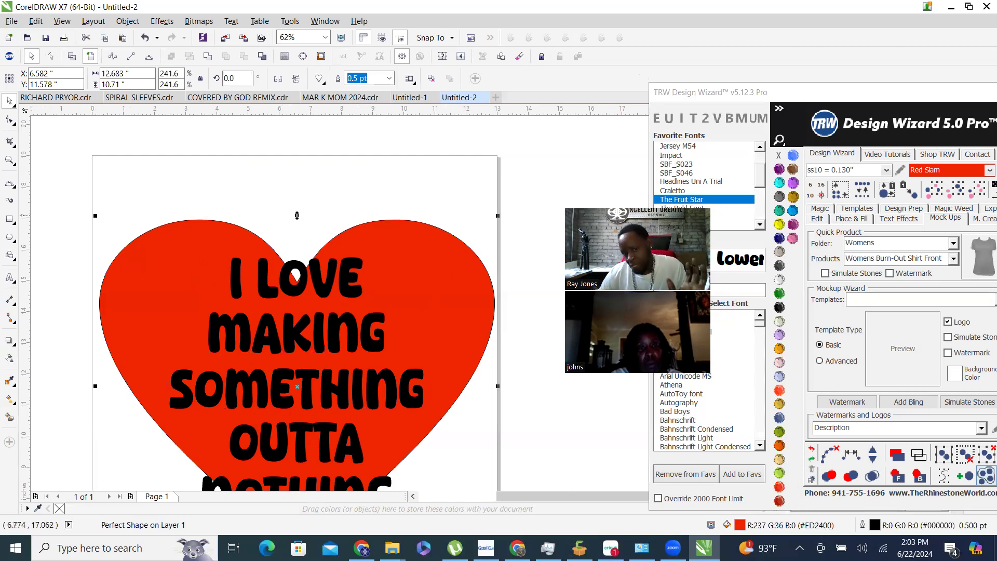
left_click_drag(297, 216, 298, 196)
scroll(311, 234, "down", 2)
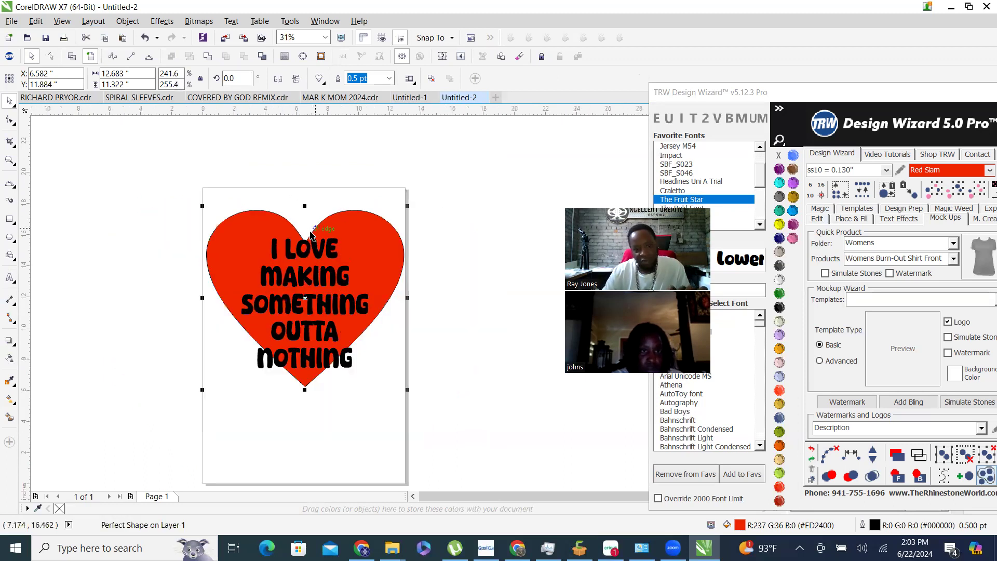
key("Escape")
scroll(343, 254, "up", 2)
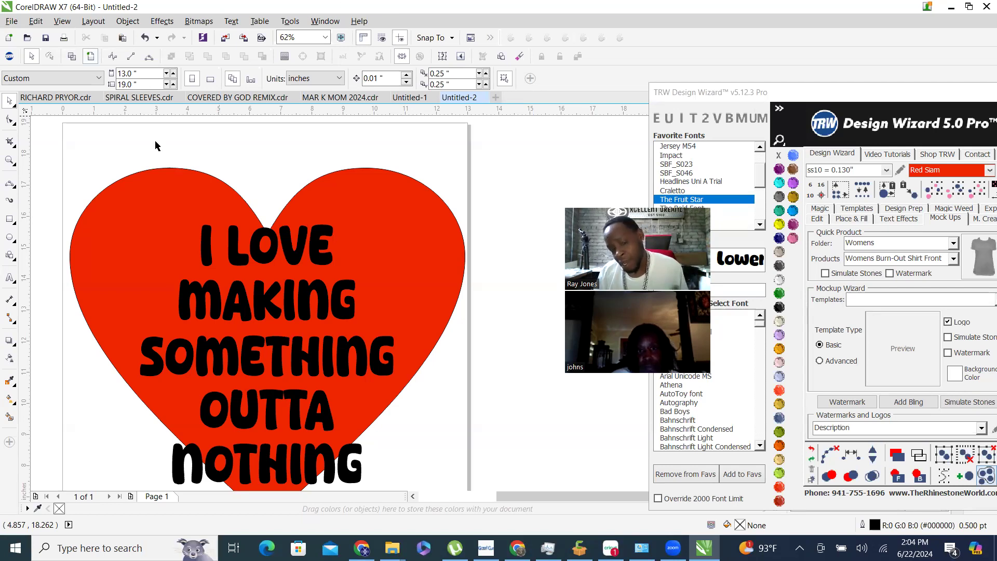
Select the five lines of words, compress them upward to about 6.9 inches tall, and weld them into one object.
scroll(155, 145, "down", 1)
scroll(251, 237, "up", 1)
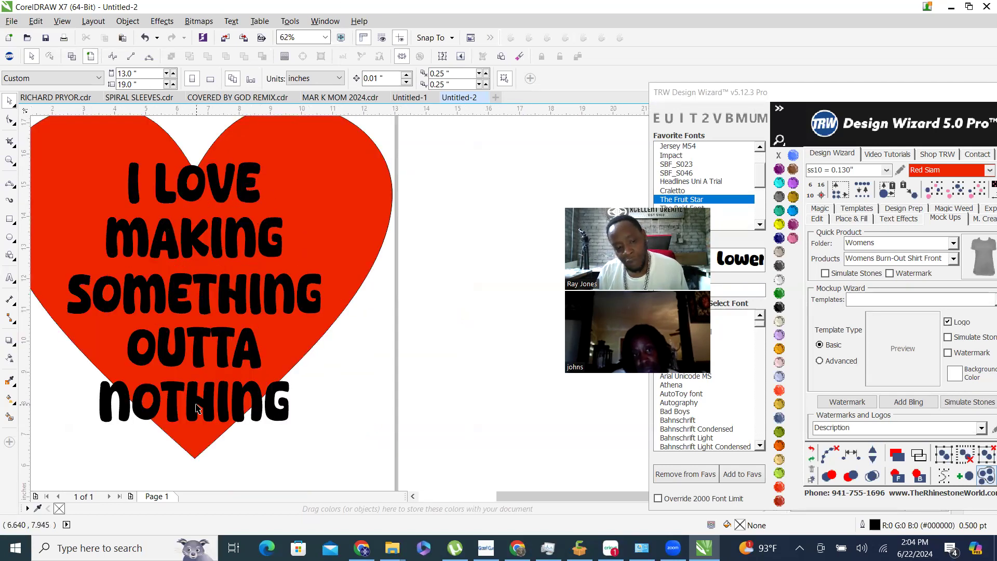
scroll(298, 457, "down", 1)
left_click_drag(318, 447, 151, 302)
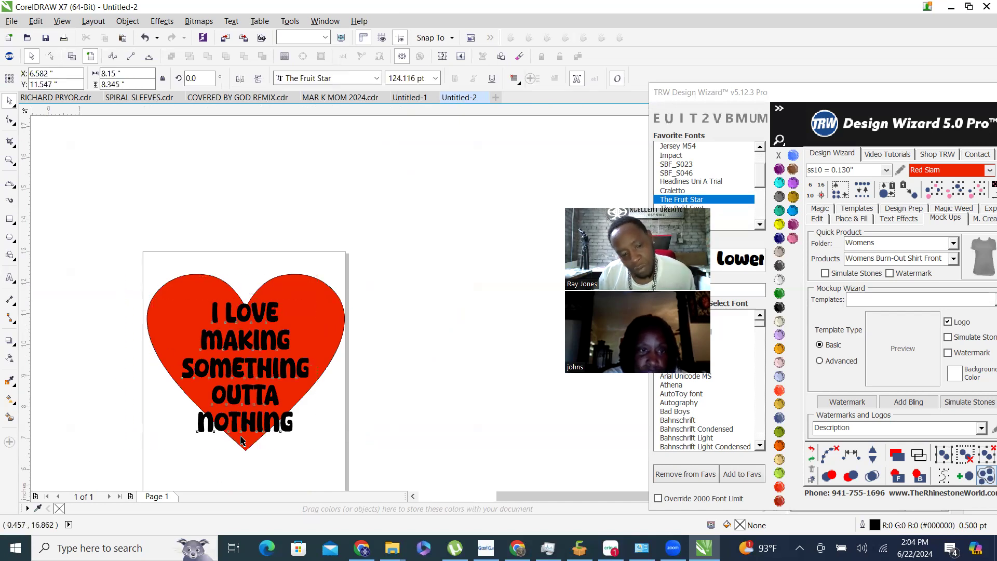
scroll(250, 438, "up", 1)
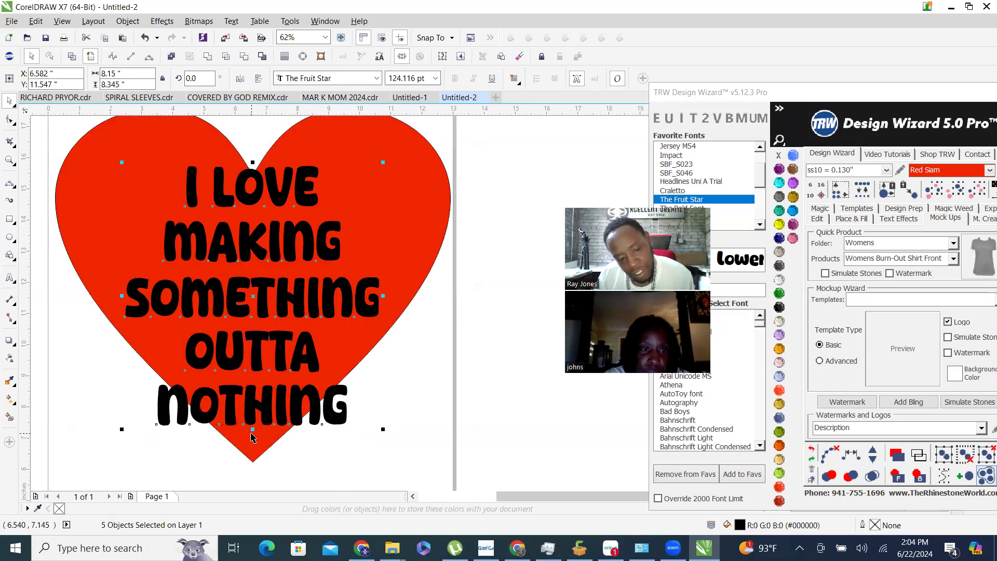
left_click_drag(252, 421, 247, 384)
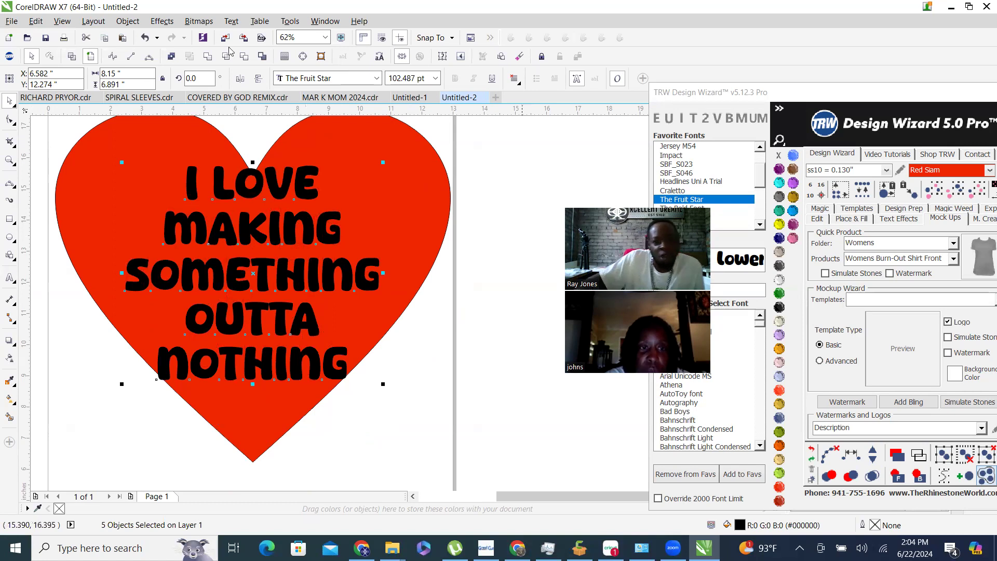
left_click(208, 57)
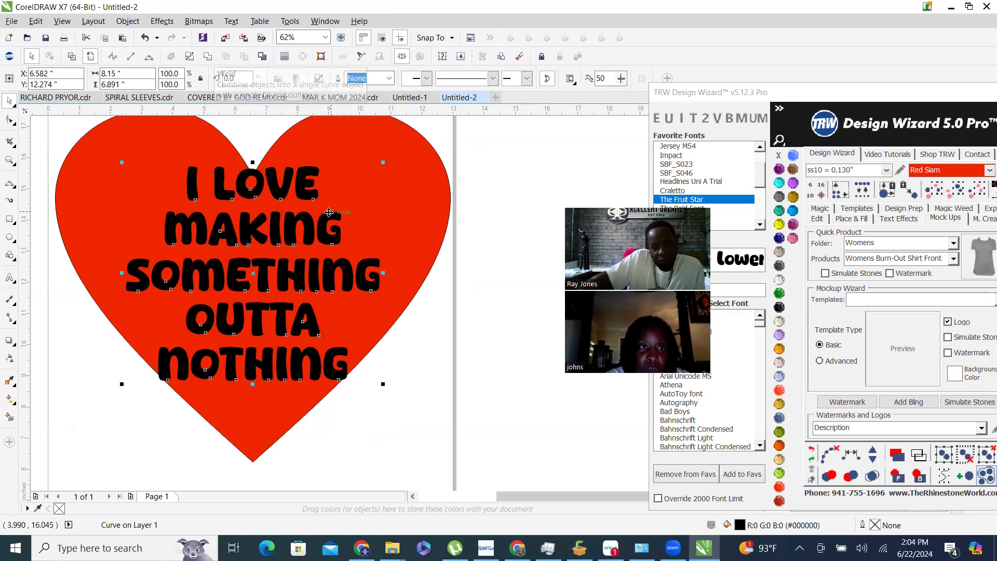
Try moving the welded lettering aside off the heart, undo that move, and deselect the lettering.
scroll(331, 206, "down", 1)
left_click_drag(314, 229, 412, 256)
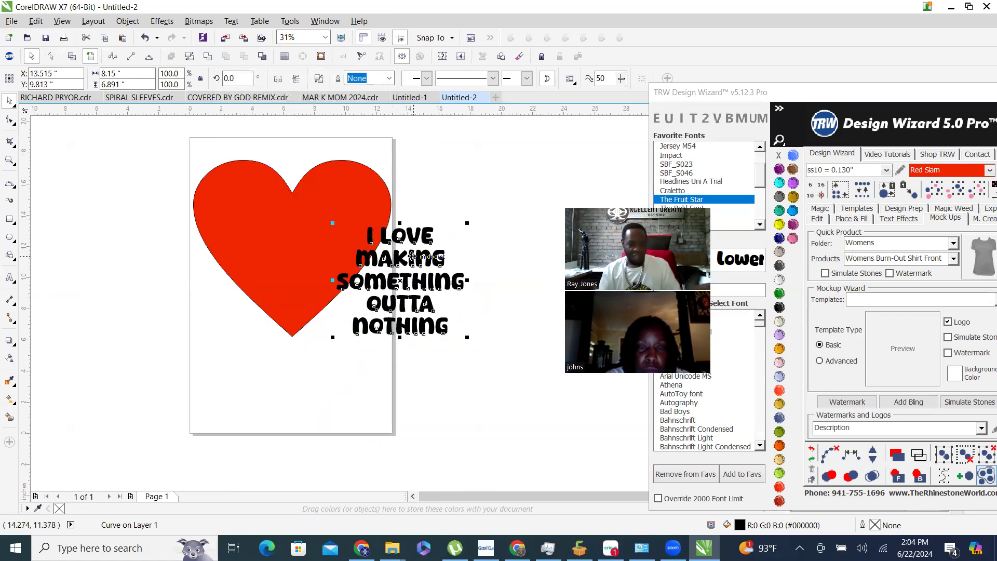
key("ctrl+z")
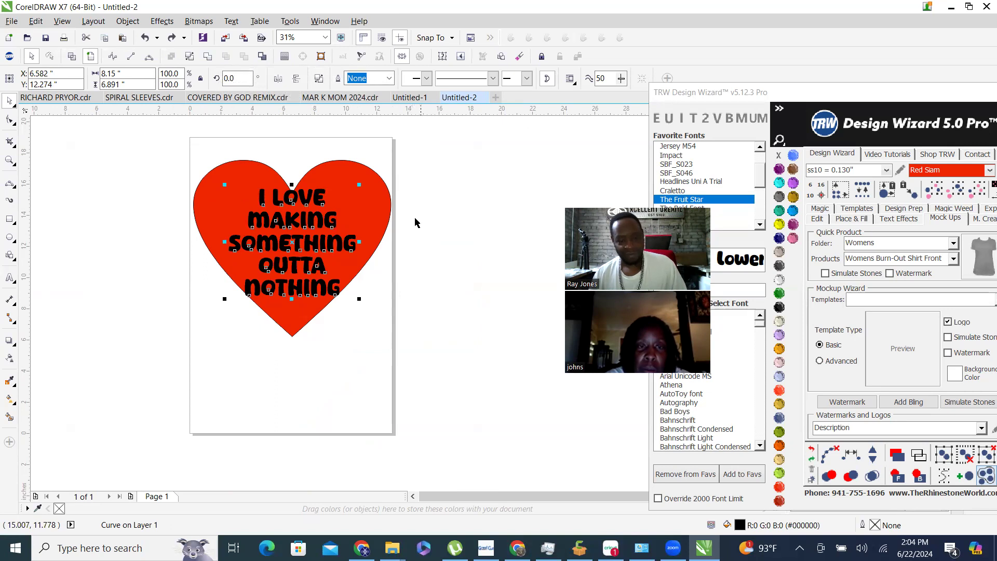
left_click(444, 197)
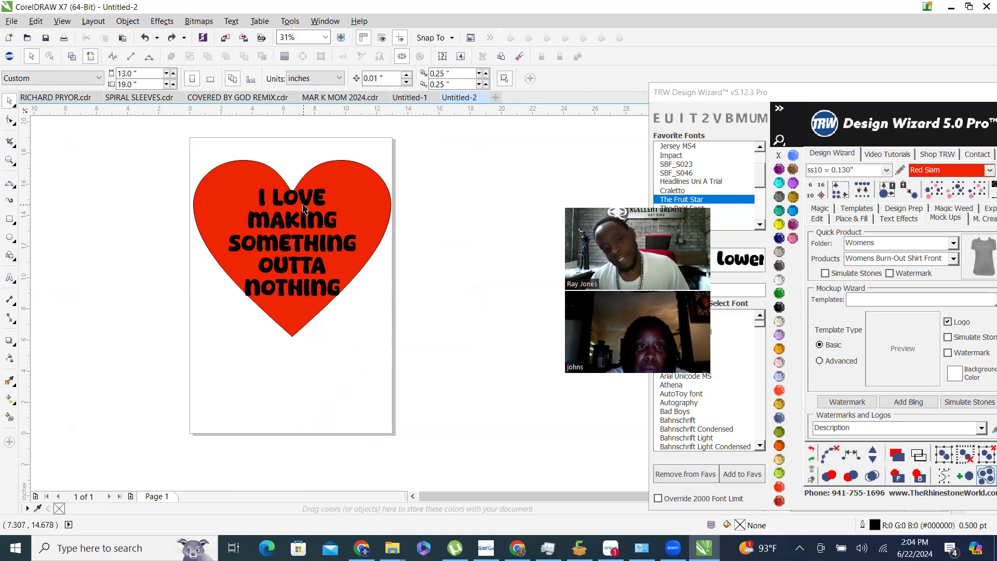
Trim the heart with the welded lettering and move the cut heart to the right, away from the words.
left_click(304, 209)
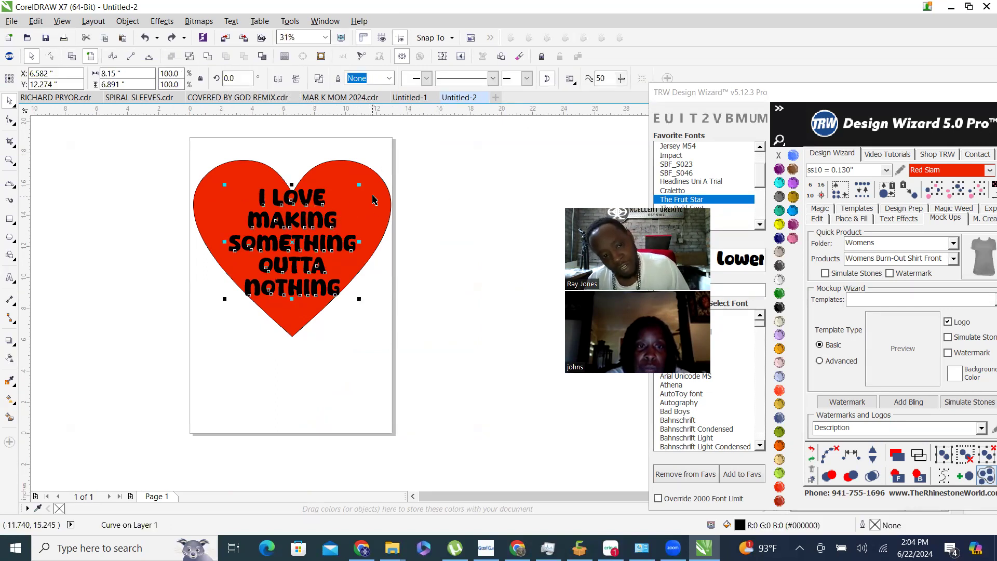
key("ctrl+a")
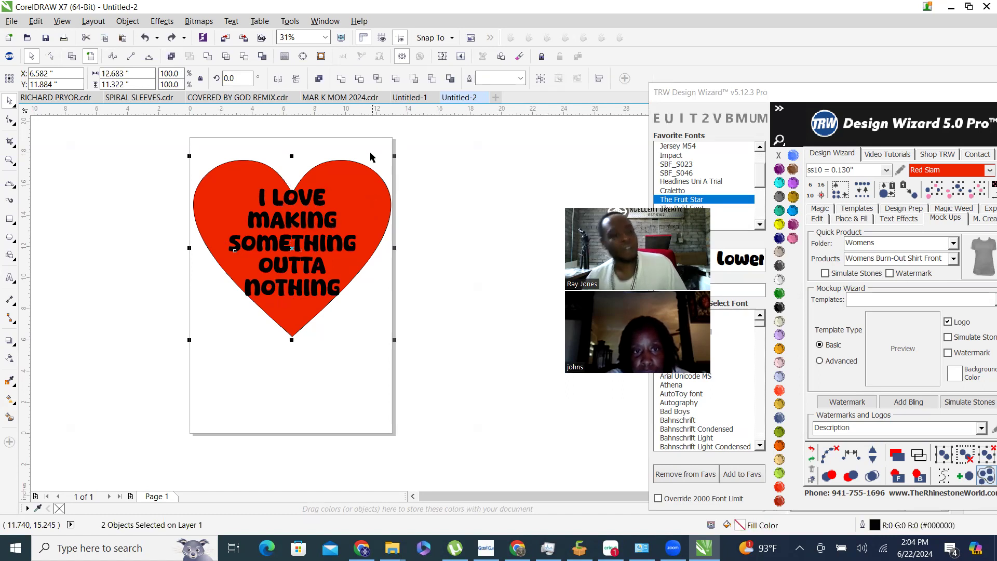
left_click(244, 57)
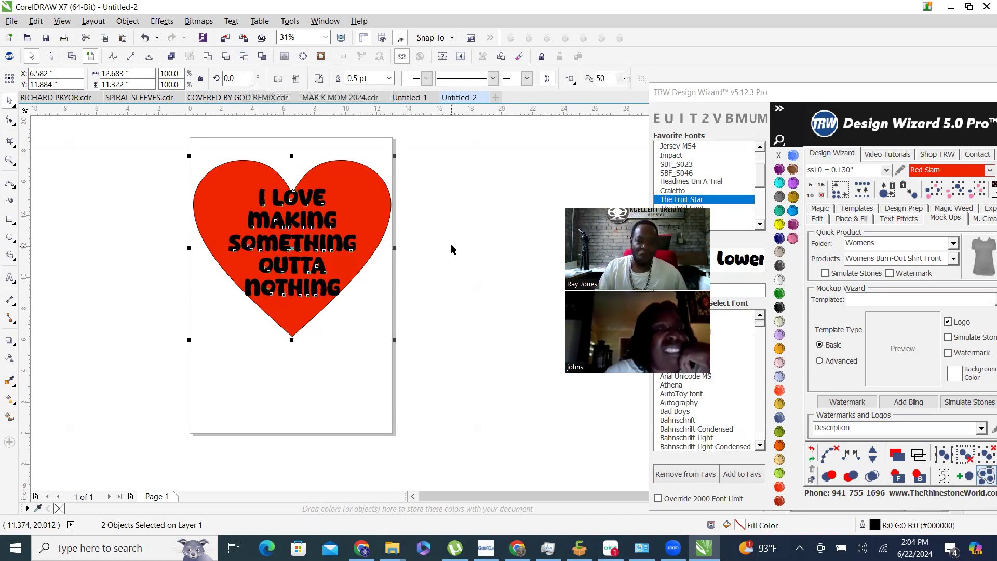
left_click_drag(376, 202, 551, 220)
left_click(457, 409)
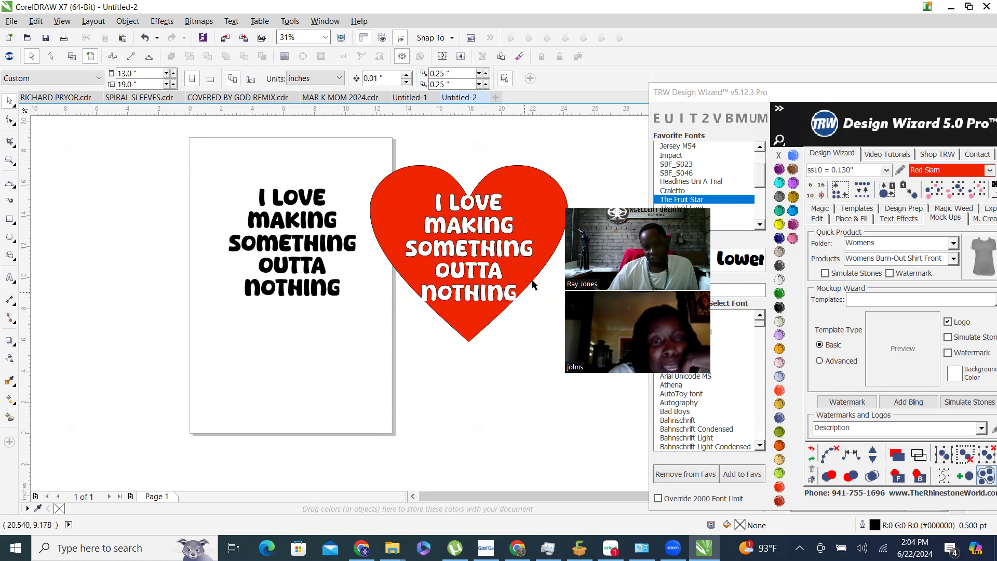
scroll(471, 321, "up", 4)
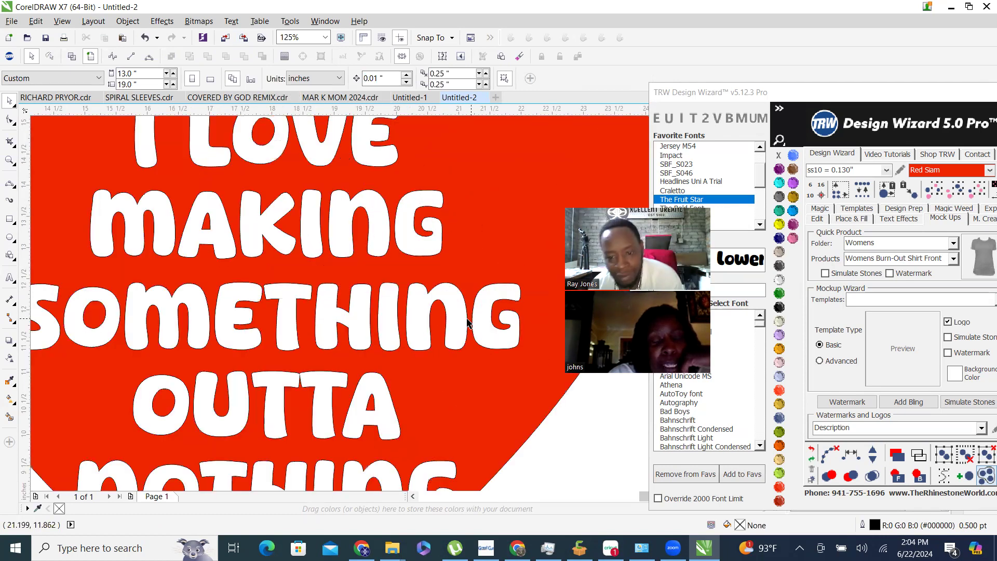
scroll(423, 291, "down", 2)
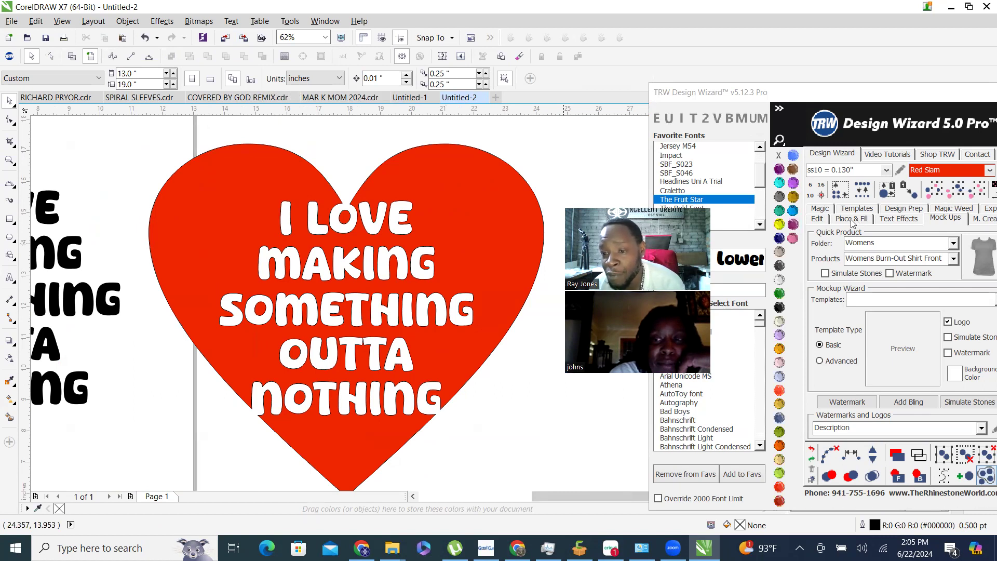
Move the Design Wizard window fully into view, display its Magic tools, and undo the heart's move.
left_click(818, 220)
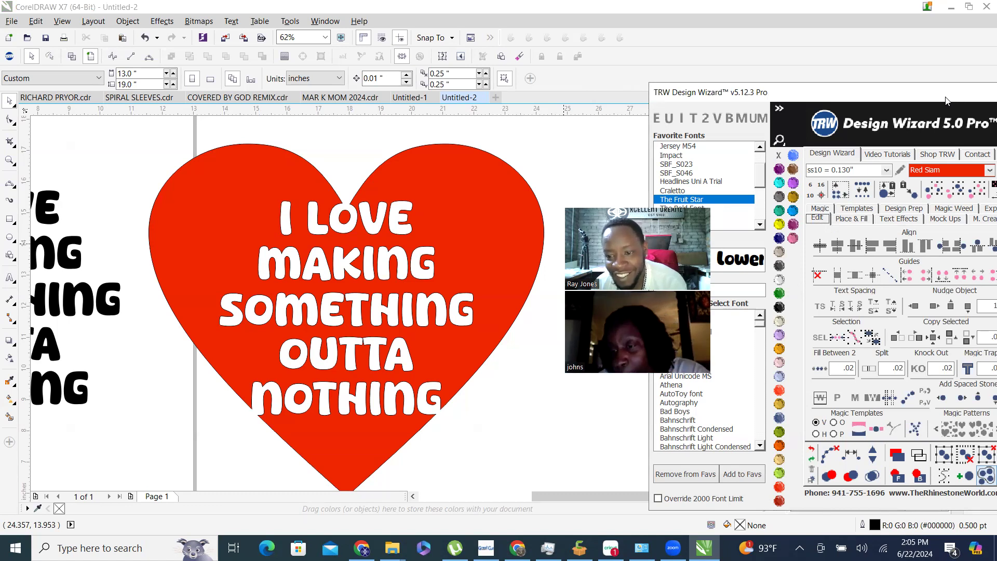
left_click_drag(945, 100, 913, 104)
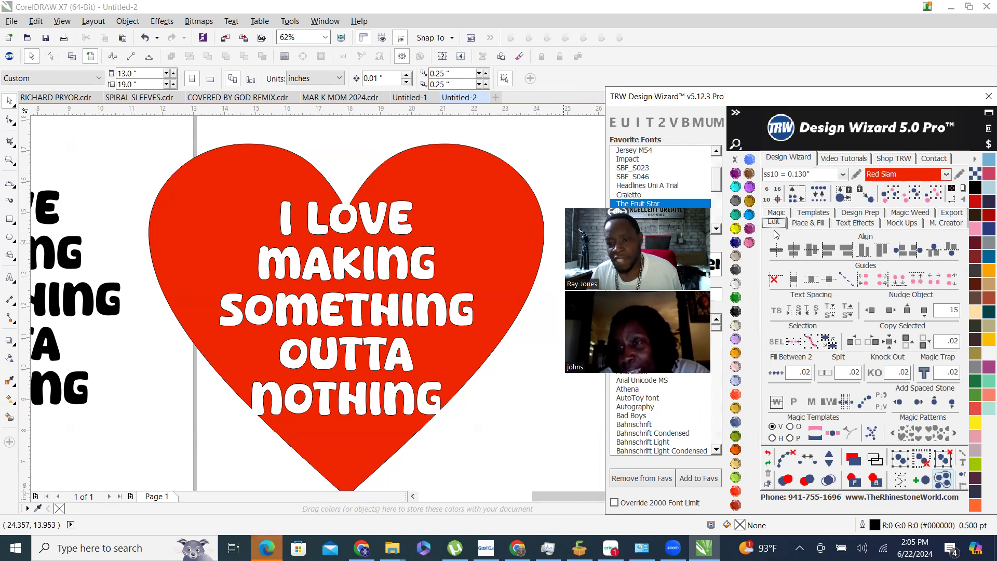
left_click(776, 212)
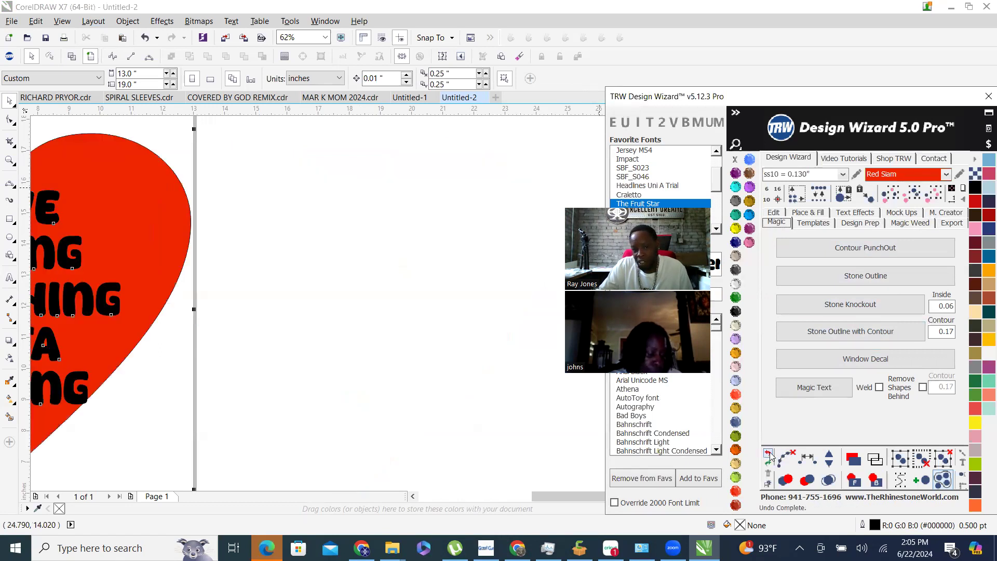
scroll(371, 327, "down", 3)
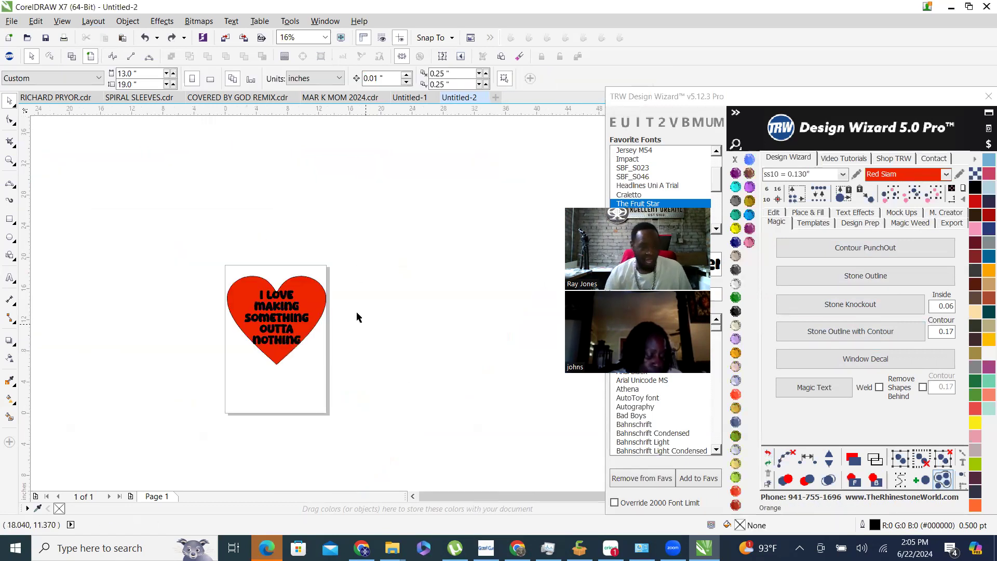
scroll(306, 325, "up", 2)
scroll(160, 292, "up", 2)
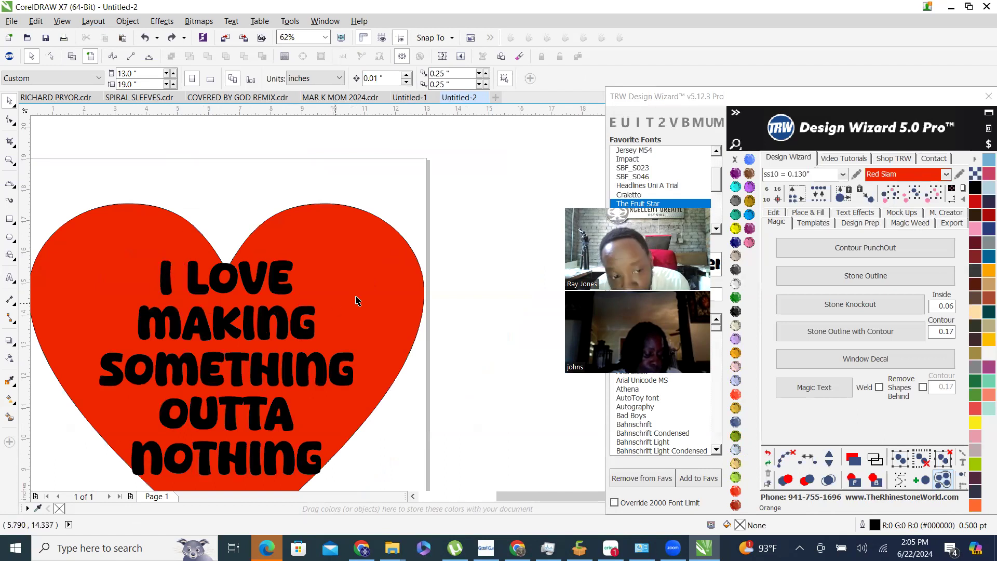
Nudge the welded black lettering 15 inches to the left, off the trimmed heart.
scroll(395, 305, "down", 2)
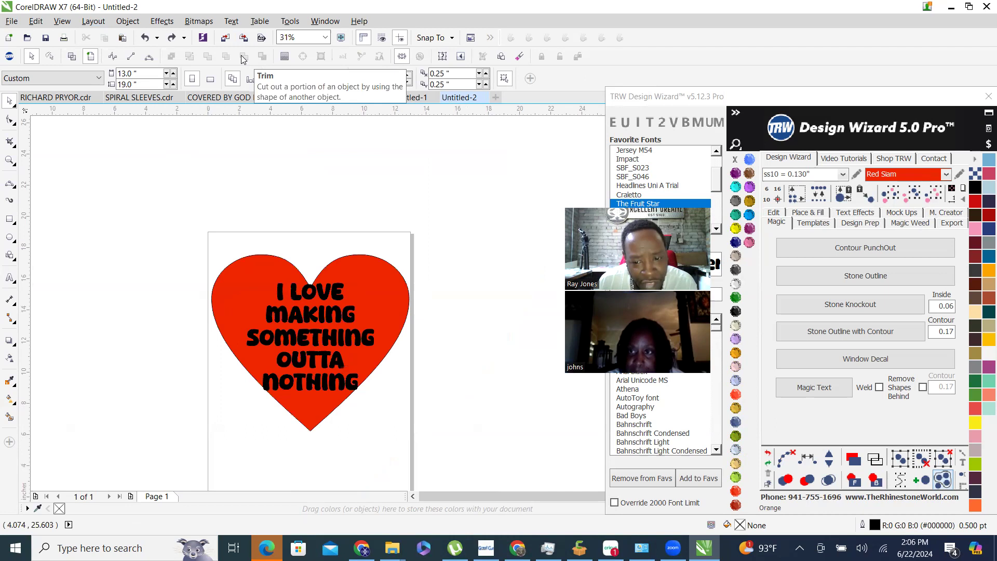
scroll(320, 302, "up", 2)
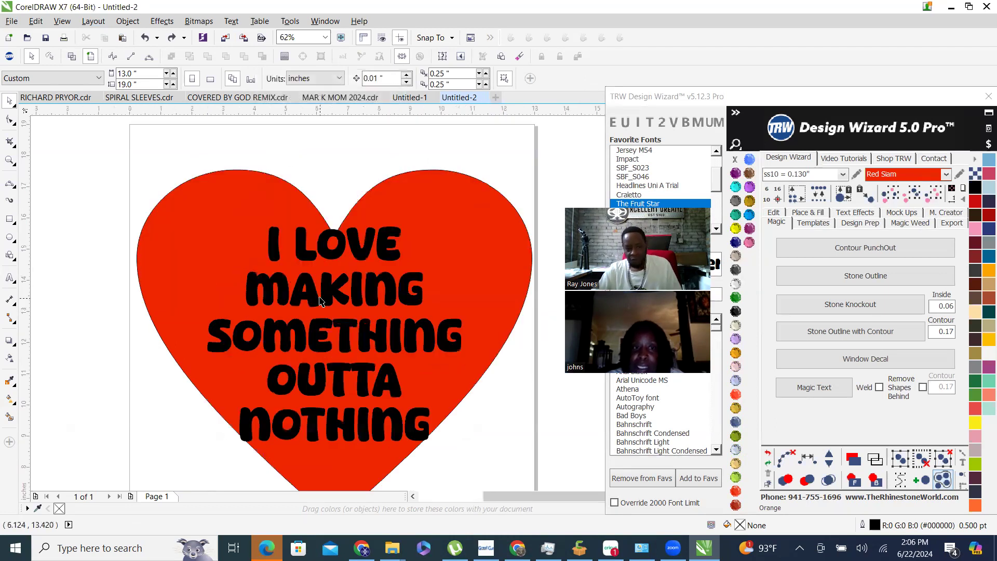
left_click(773, 213)
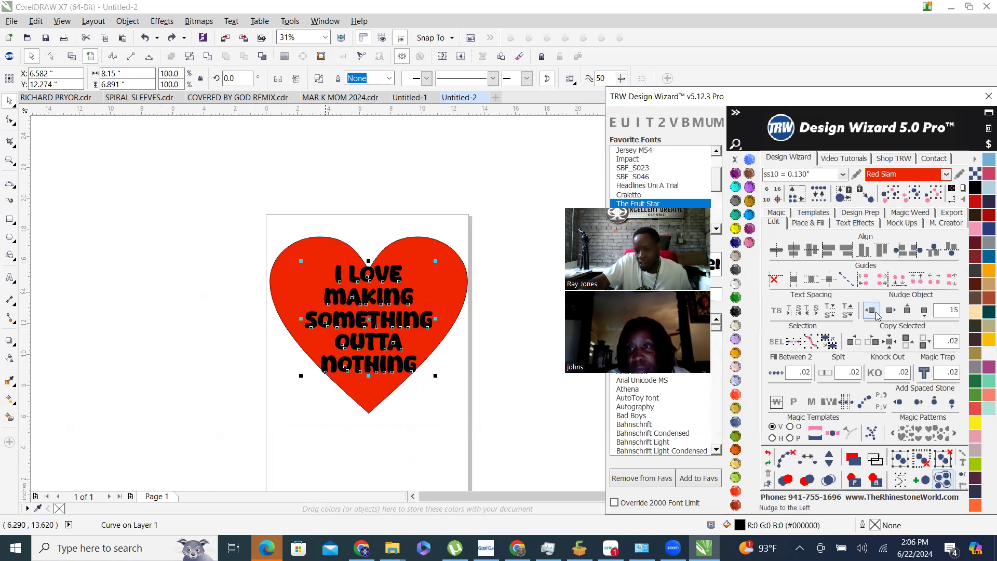
left_click(876, 314)
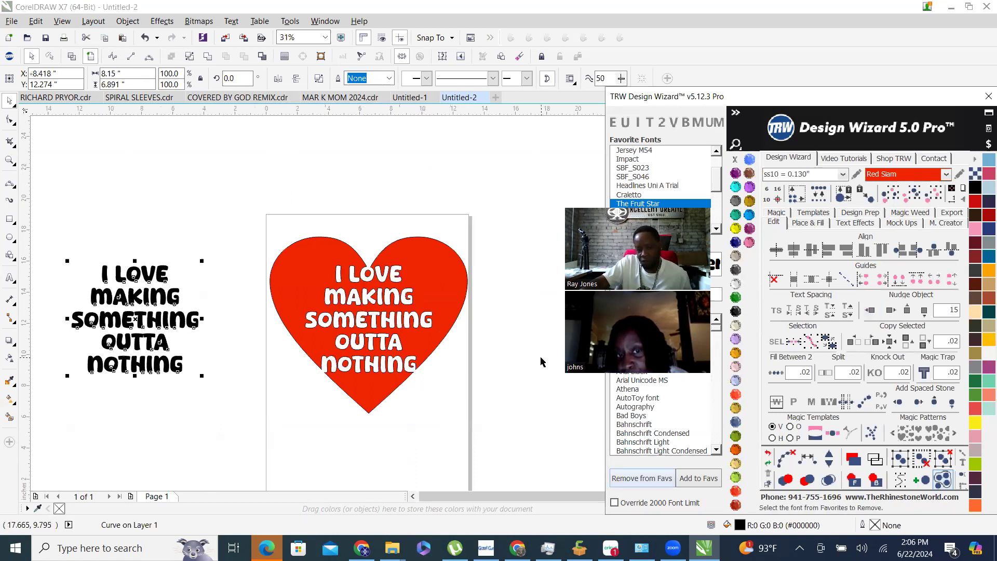
Hatch-fill the trimmed heart with ss10 Red Siam stones at .02 spacing and clear the fill paths.
left_click(455, 279)
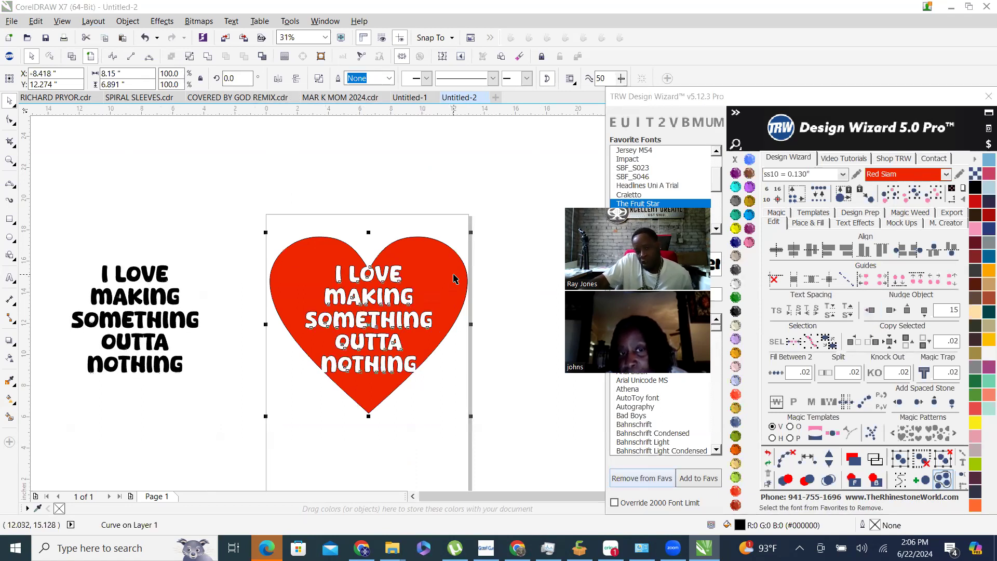
left_click(819, 223)
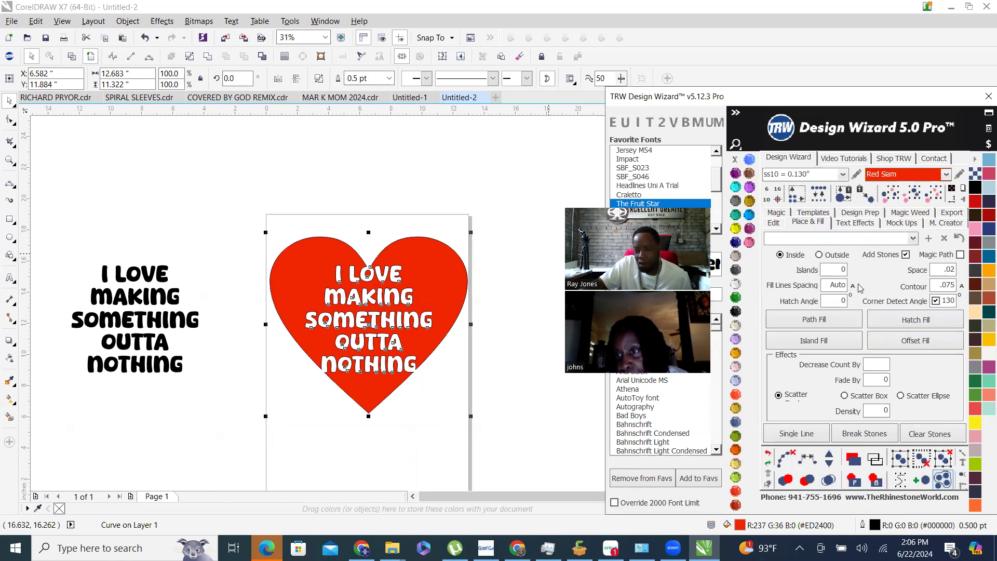
left_click(922, 322)
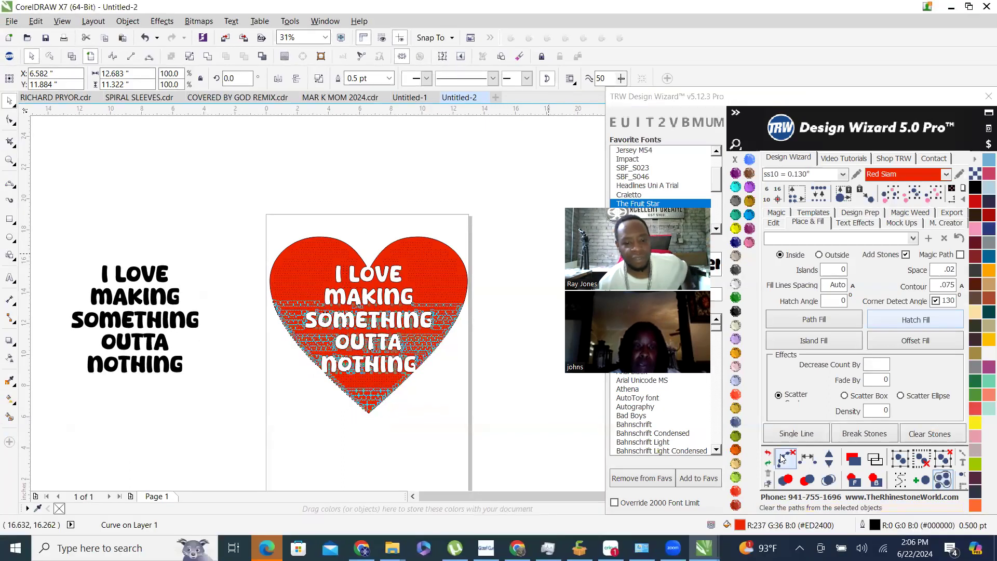
left_click(788, 459)
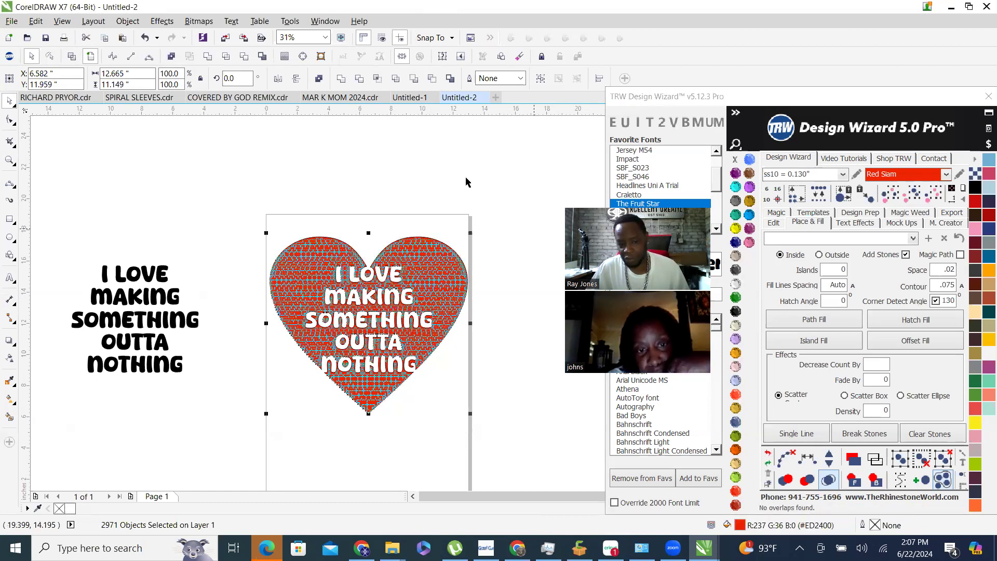
Select the heart with its stones, create a Womens Burn-Out Shirt Front mockup, and inspect the design on the shirt.
key("Delete")
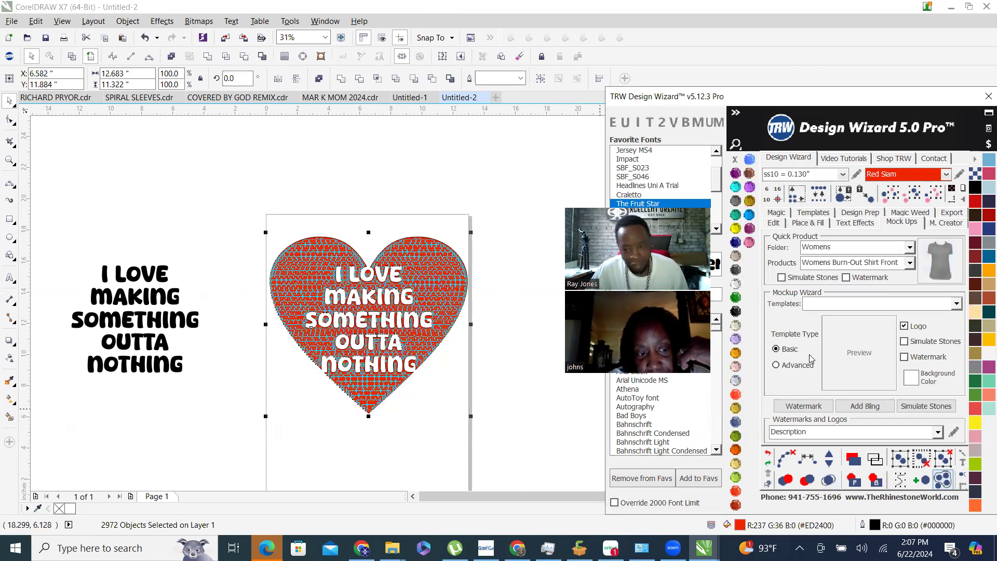
left_click(939, 267)
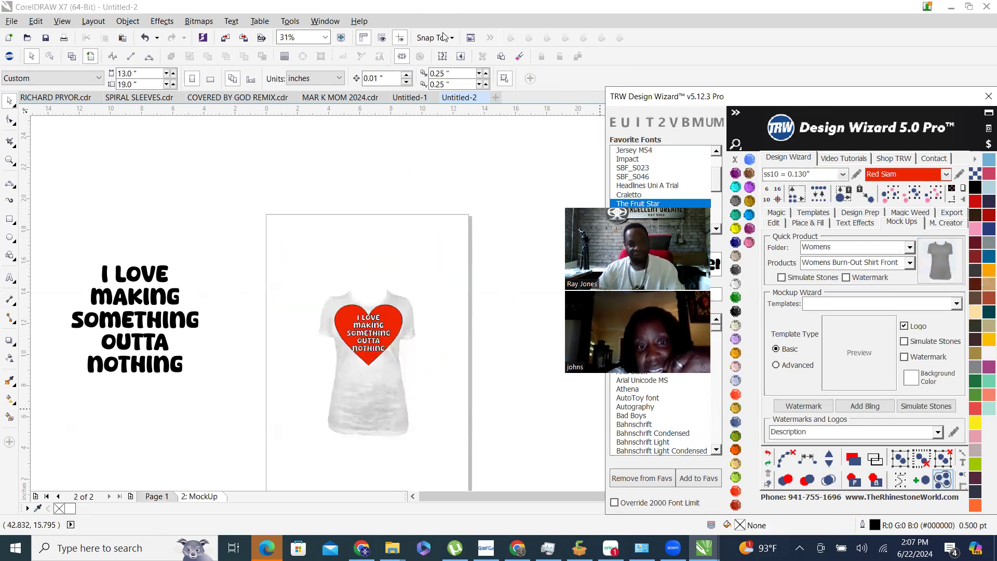
scroll(430, 274, "up", 3)
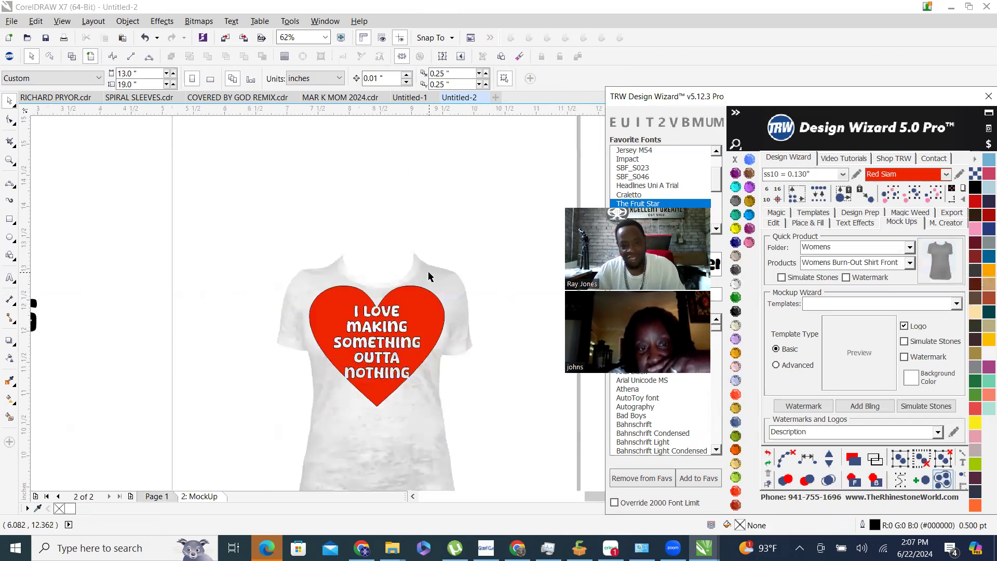
left_click(438, 256)
left_click_drag(455, 186, 484, 141)
scroll(333, 327, "up", 2)
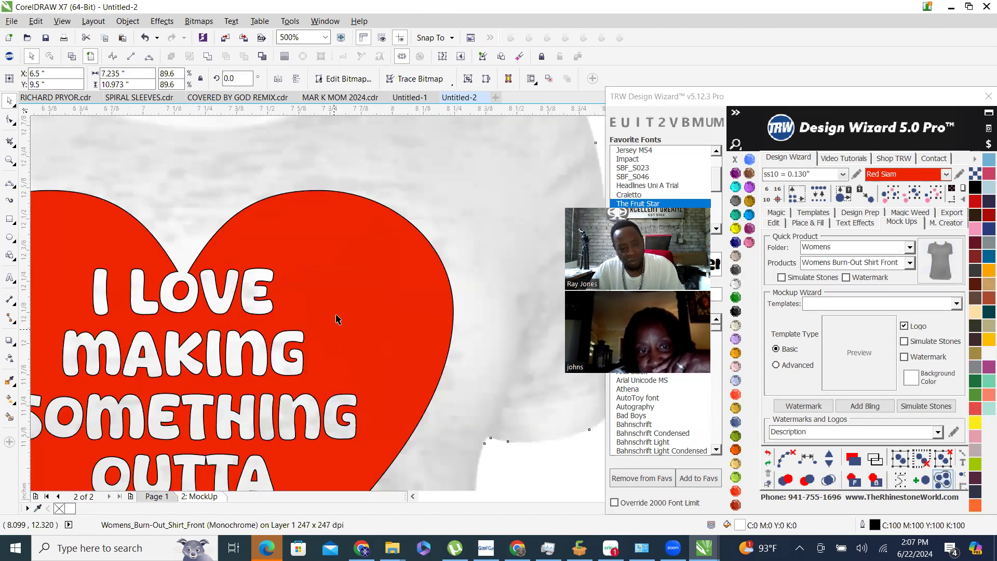
Recolor all the same-size, same-color stones on the mockup TRW Pink, apply Simulate Stones, and group the resulting objects.
scroll(356, 263, "up", 2)
left_click(356, 261)
scroll(336, 262, "down", 2)
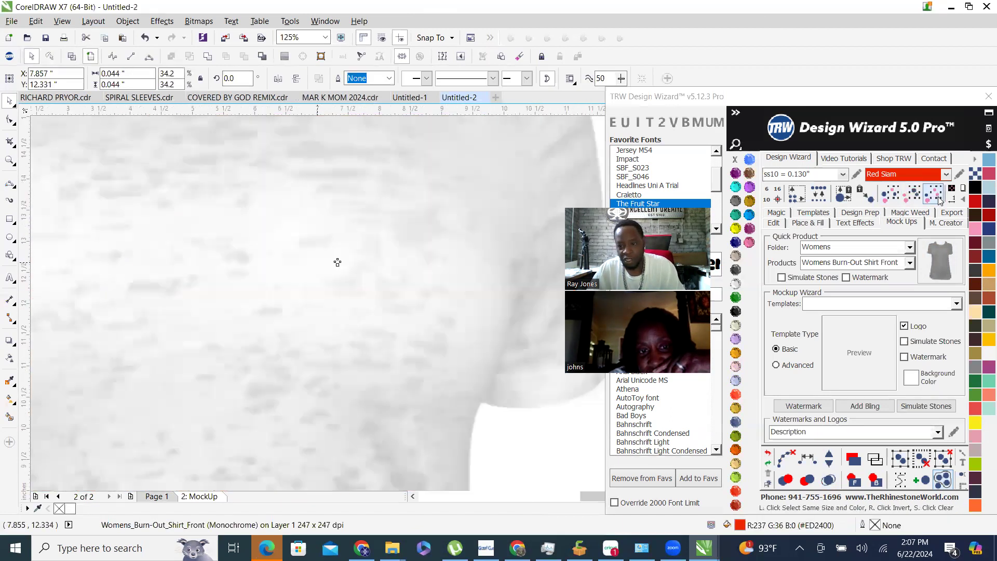
scroll(336, 262, "down", 2)
left_click(938, 198)
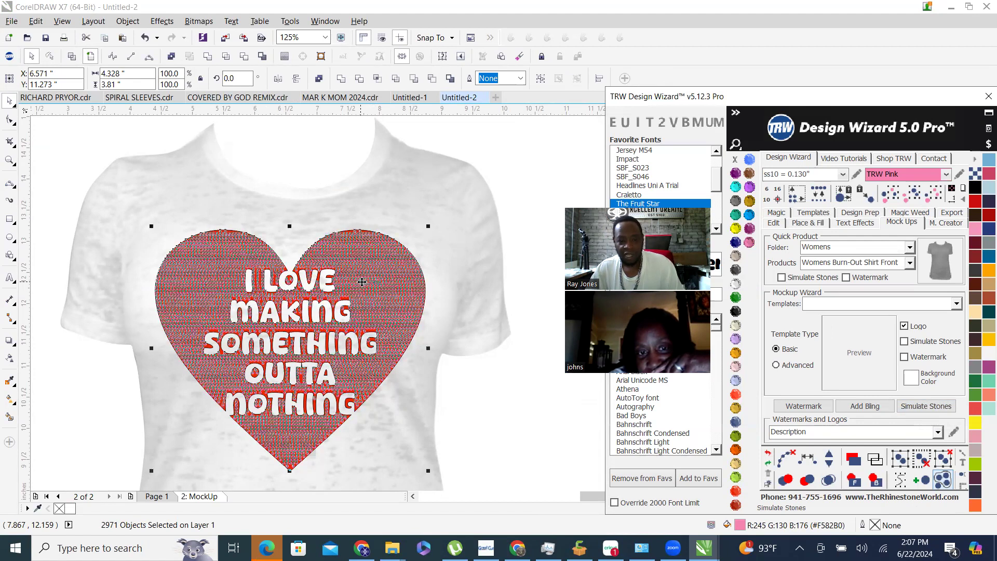
right_click(400, 303)
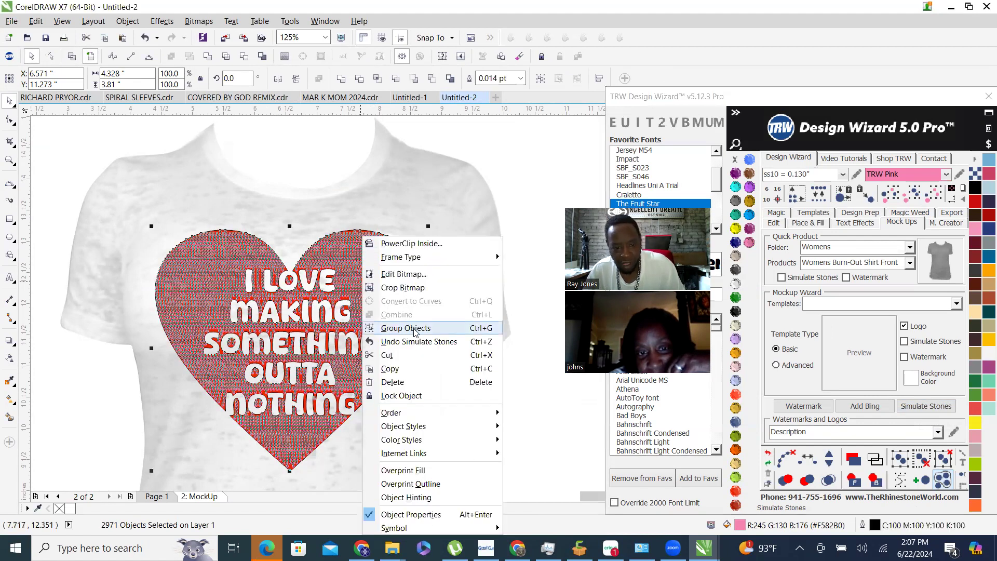
left_click(414, 328)
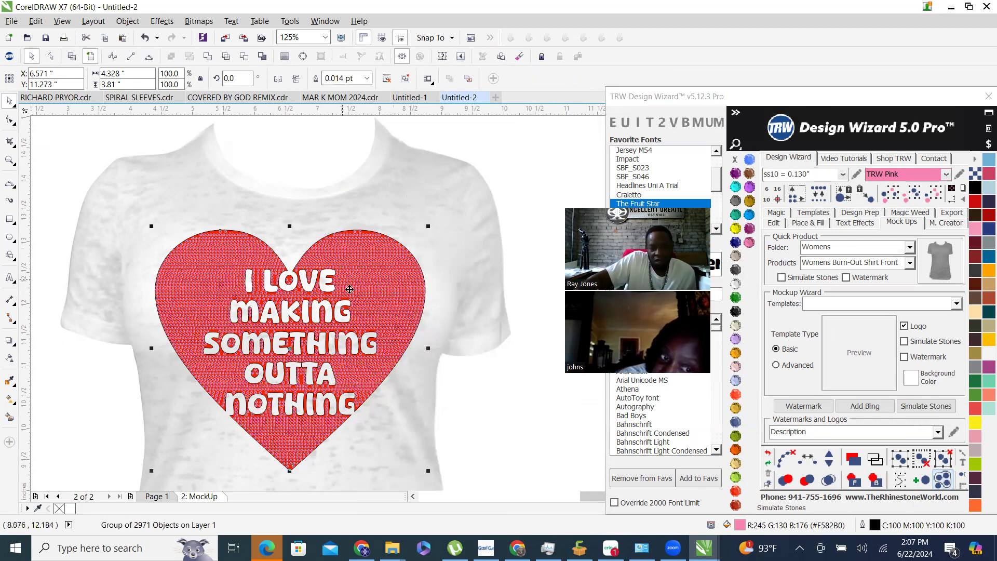
Try a dark blue fill on the grouped stones and undo it.
scroll(360, 289, "up", 2)
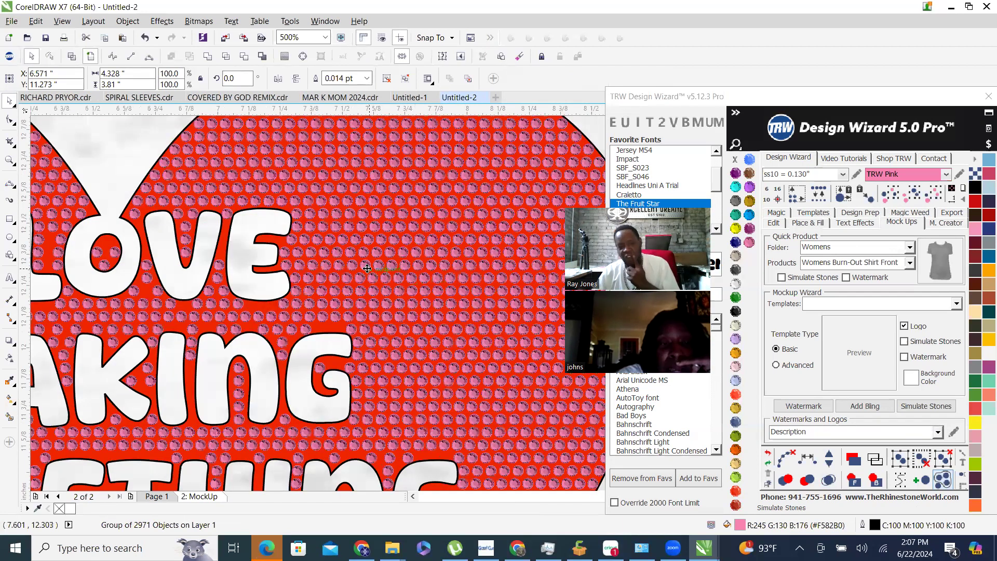
left_click(736, 242)
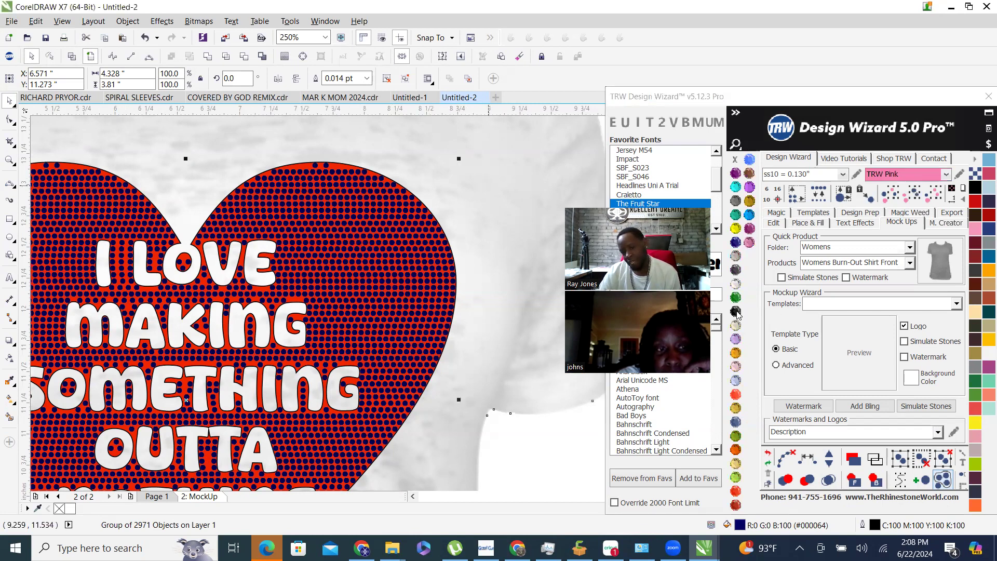
key("Delete")
Recolor the mockup shirt Jet Black and inspect the pink stones against it.
left_click(260, 204)
scroll(252, 213, "up", 5)
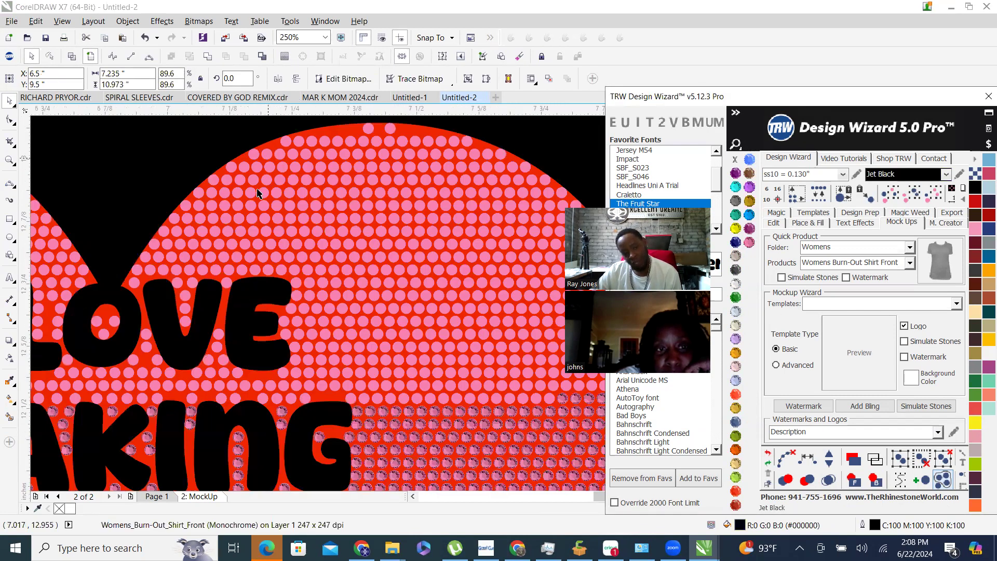
scroll(244, 204, "up", 2)
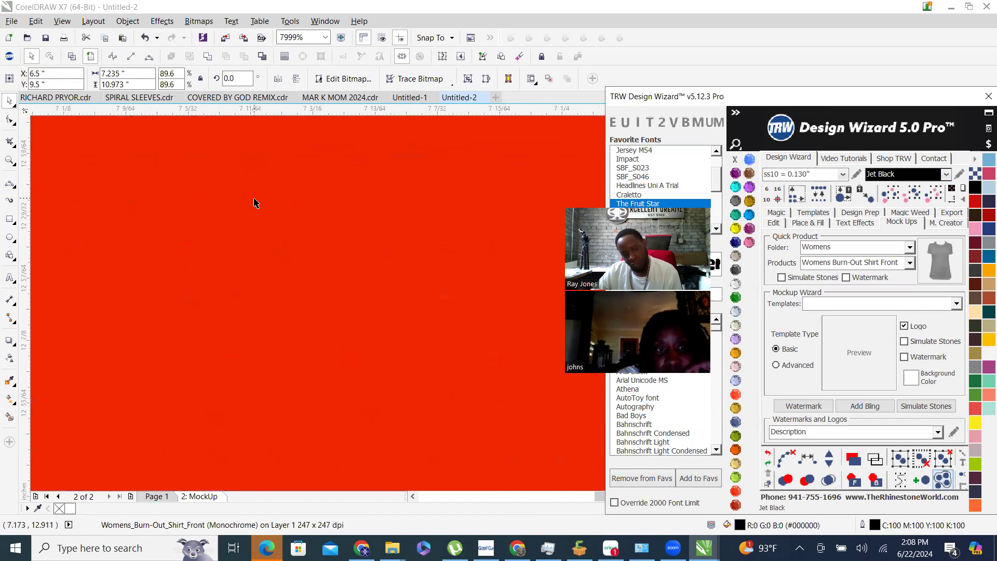
scroll(436, 260, "down", 5)
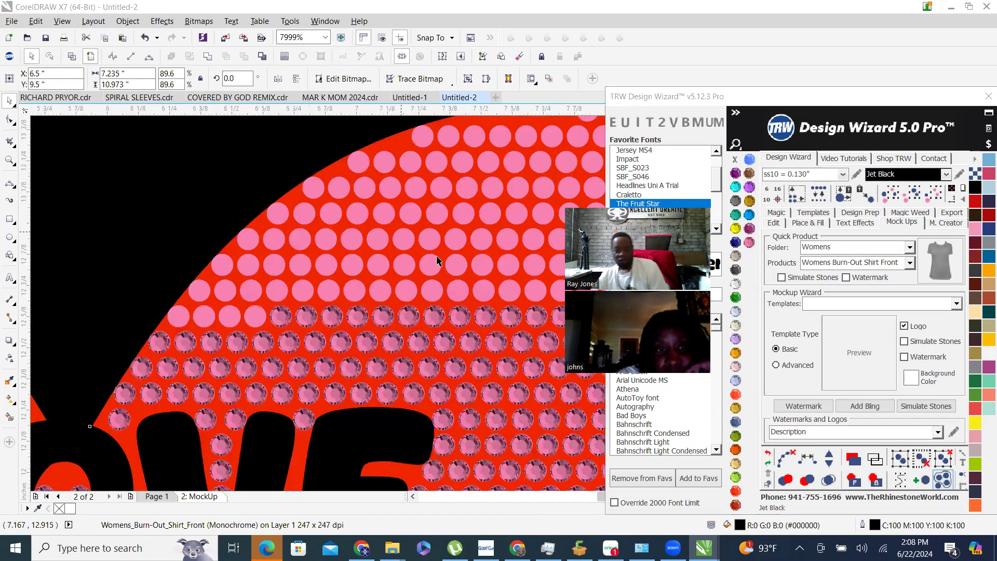
Send the red heart shape behind the black shirt and view the stones alone on the shirt.
scroll(439, 261, "down", 2)
left_click(516, 311)
left_click(873, 481)
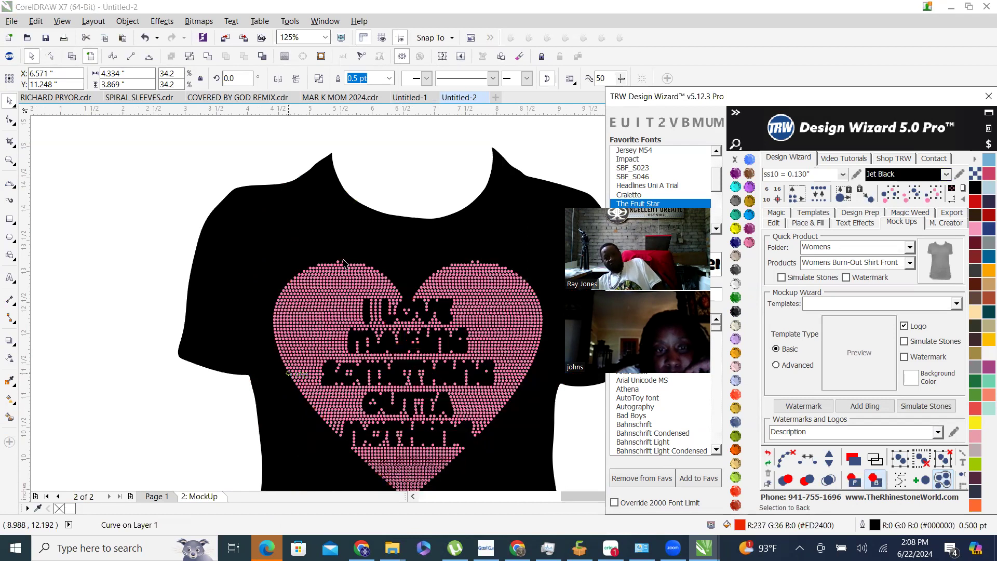
left_click(398, 179)
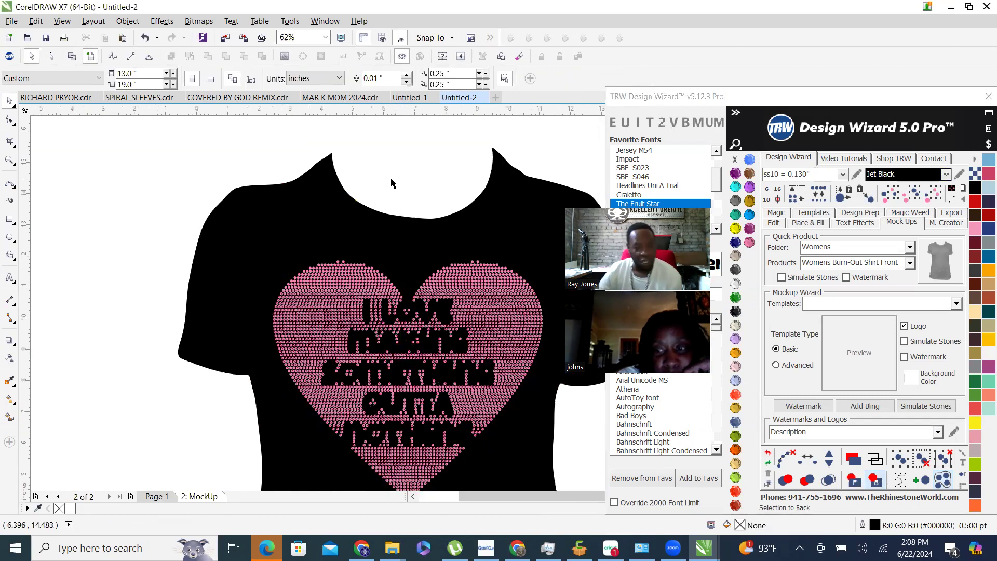
scroll(389, 197, "down", 2)
scroll(385, 249, "up", 2)
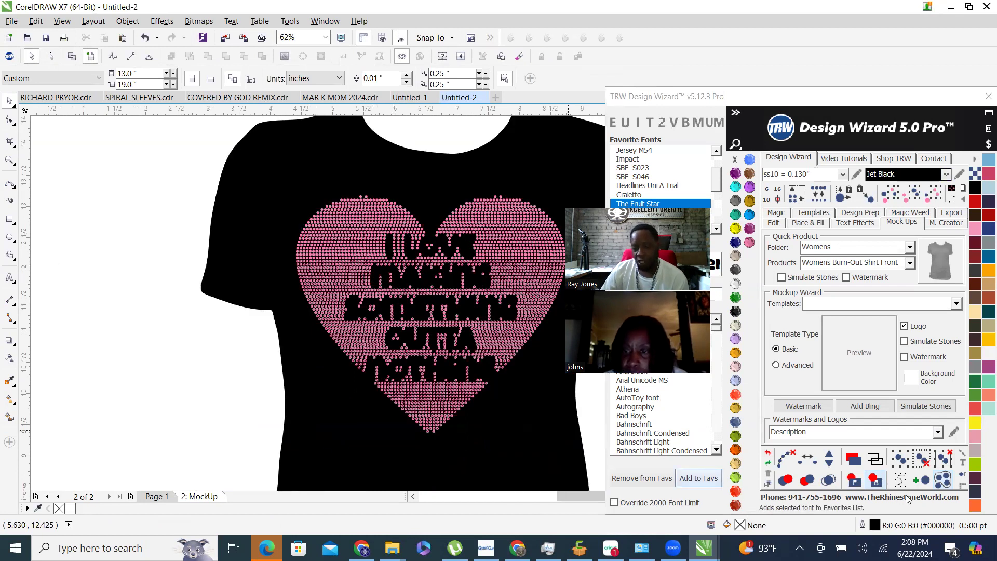
Send the black shirt to the back, behind the red heart, and deselect it.
left_click(328, 185)
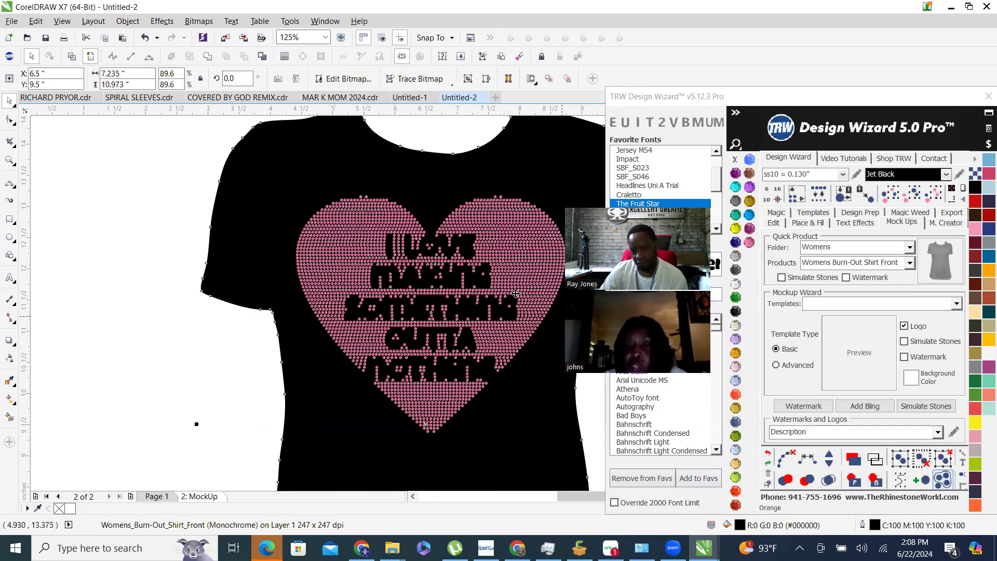
left_click(875, 482)
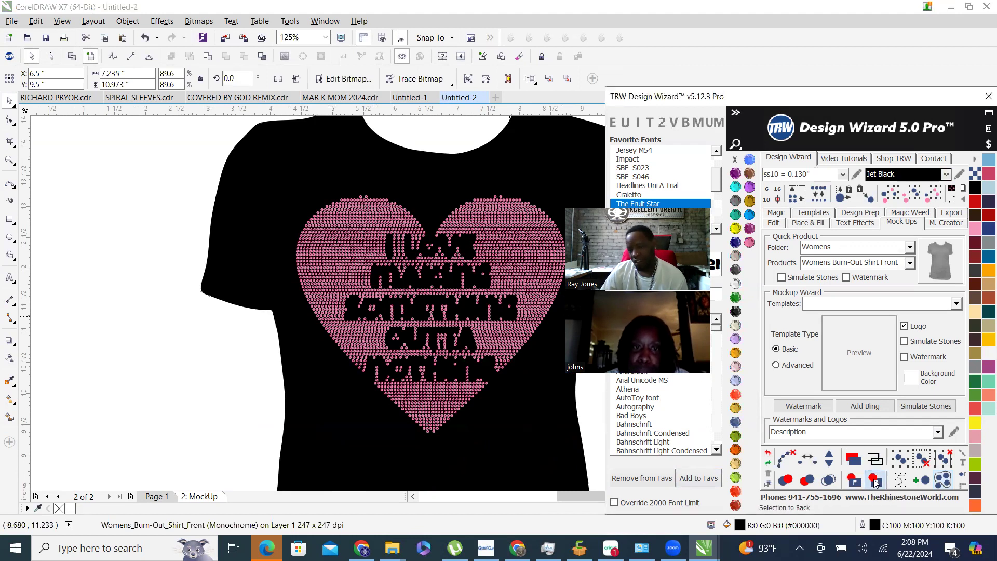
left_click(136, 177)
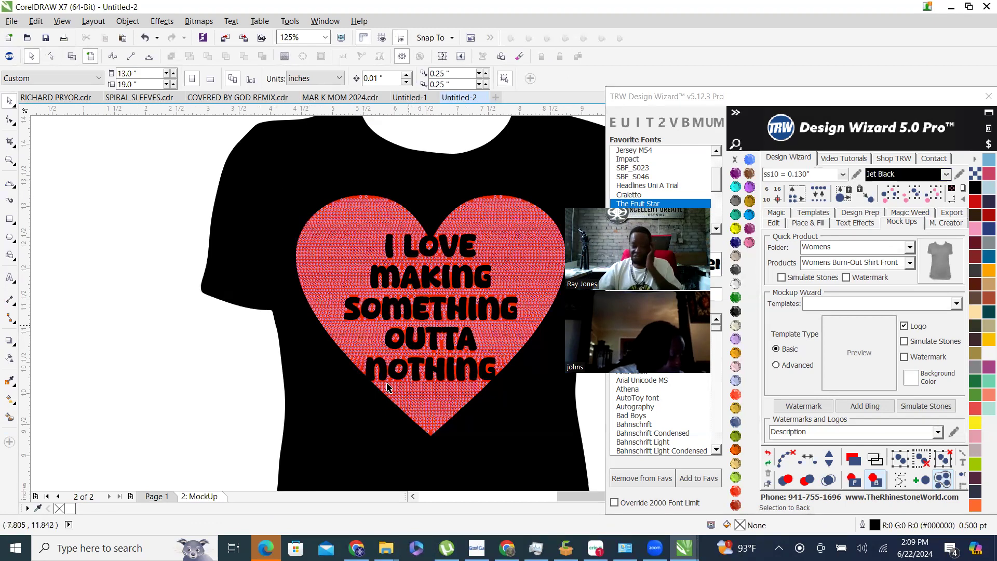
On Page 1, recolor all the heart's same-size, same-color stones TRW Blue.
left_click(156, 497)
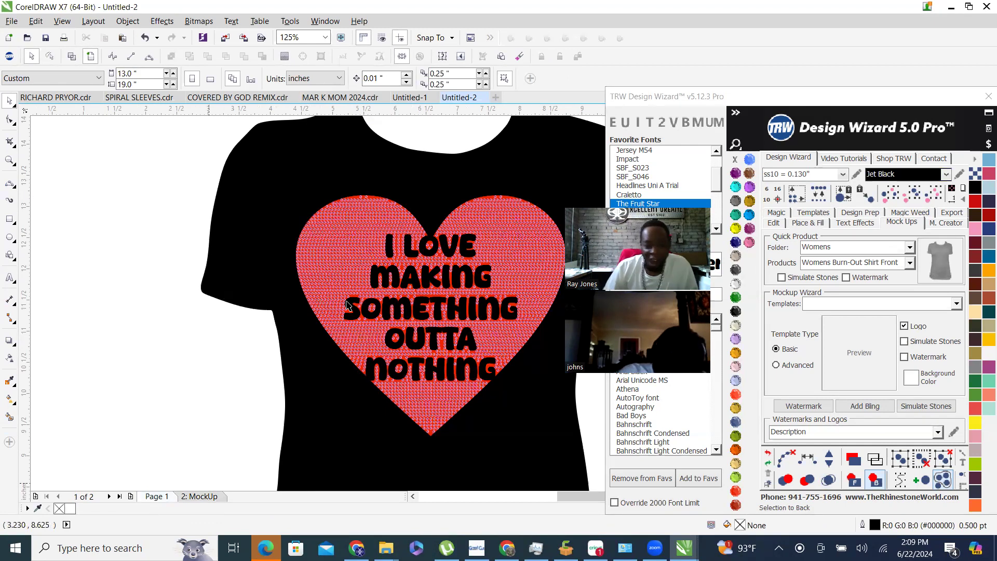
scroll(200, 305, "down", 5)
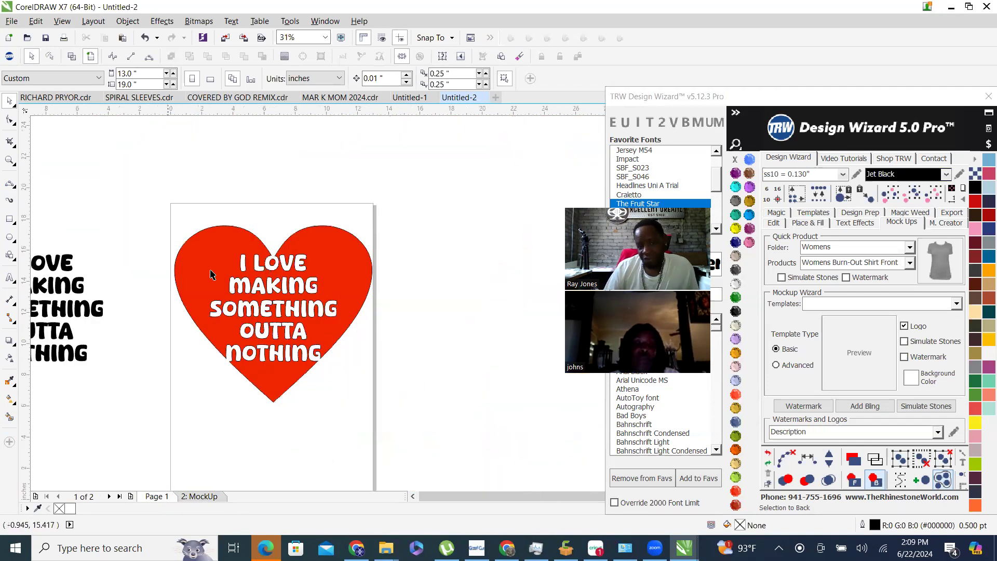
left_click(227, 264)
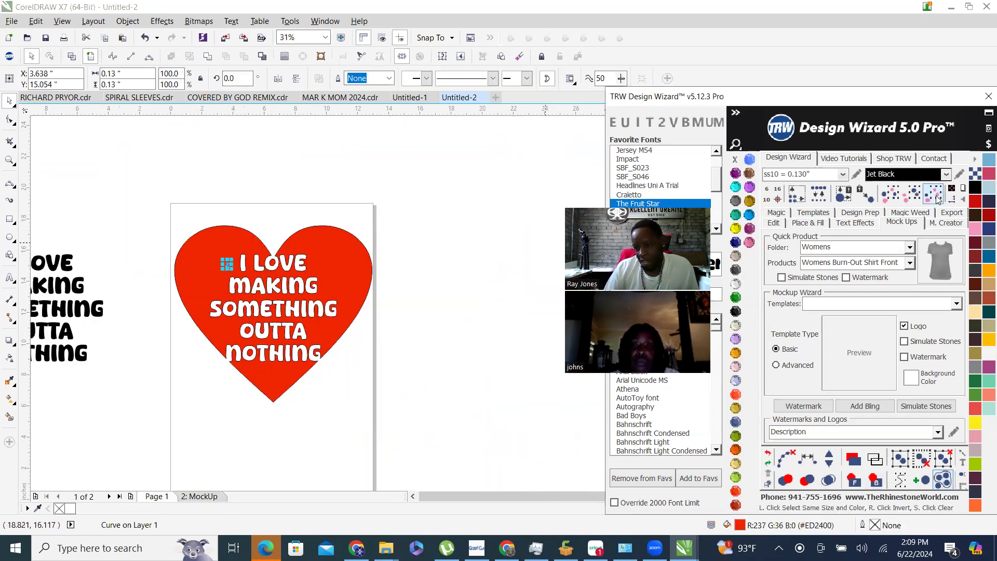
left_click(749, 215)
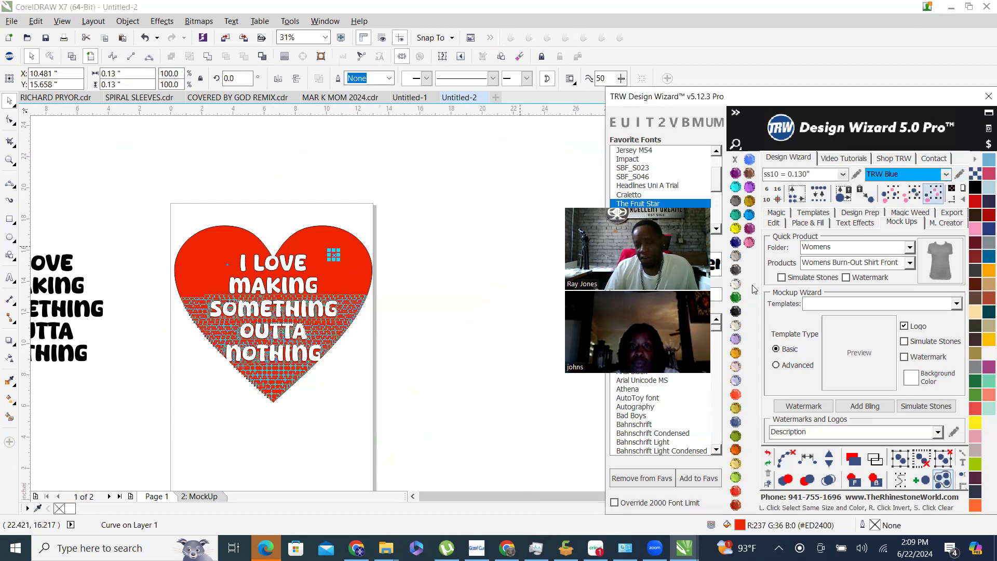
left_click(250, 224)
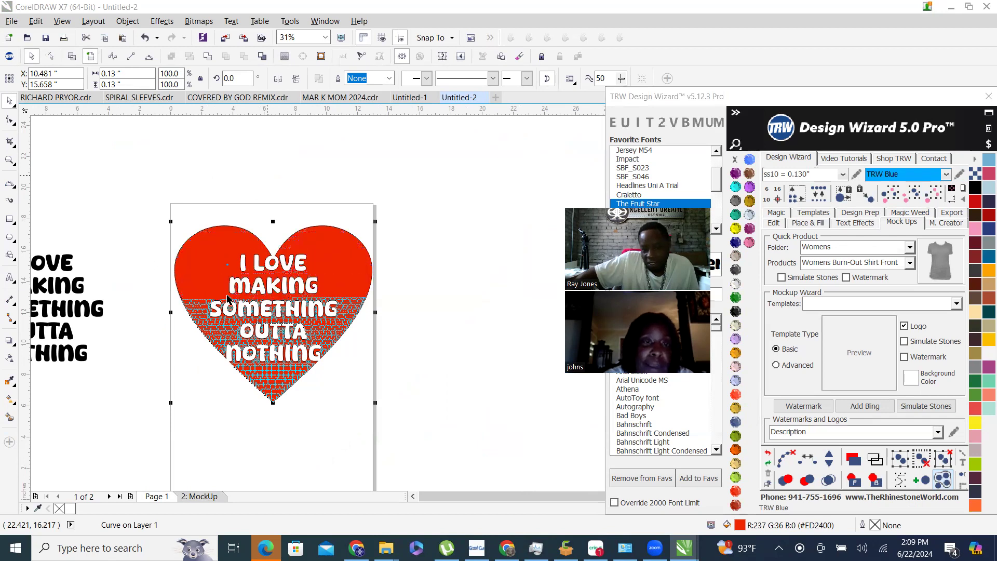
Copy a blue stone into the gap at the top of the first slot in the M of MAKING.
scroll(232, 285, "up", 4)
scroll(295, 258, "up", 5)
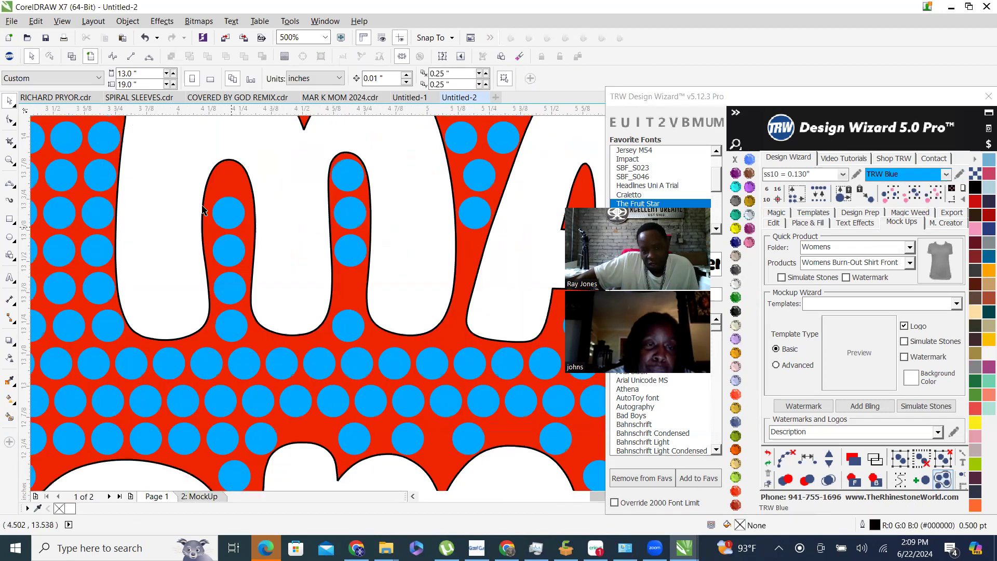
scroll(207, 191, "up", 3)
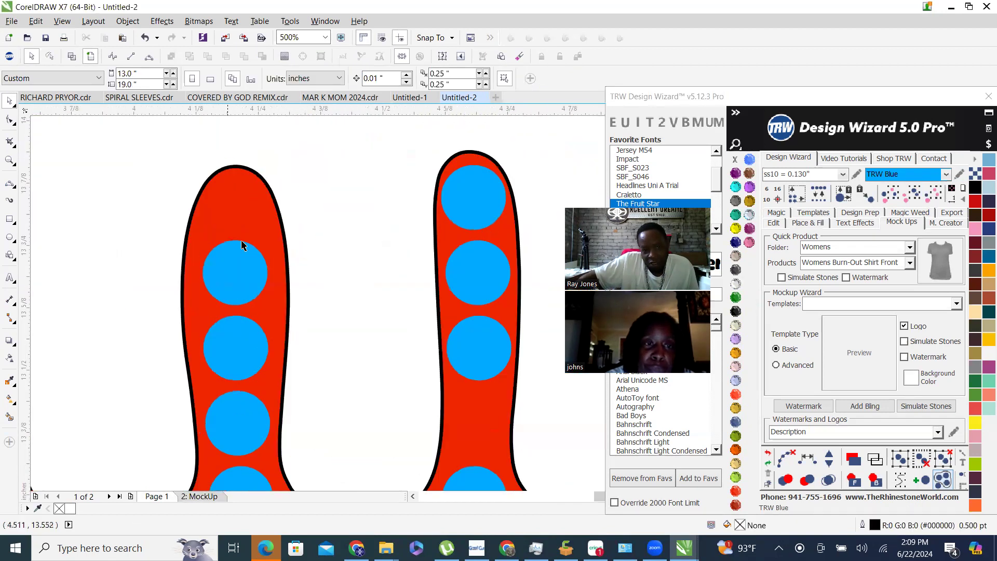
left_click(245, 208)
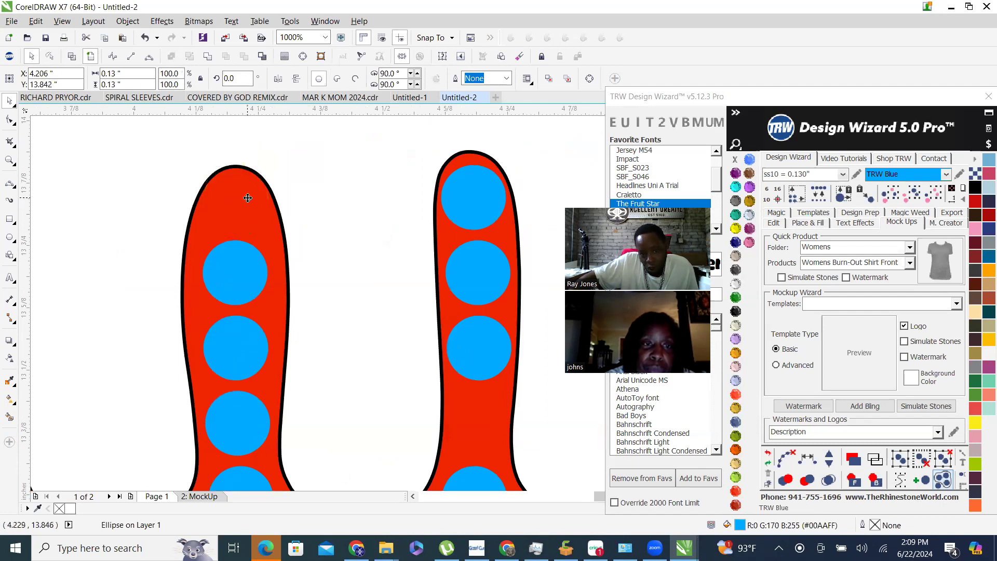
Remove all the blue stones from the heart, keeping the red cut-out shape.
scroll(354, 287, "down", 3)
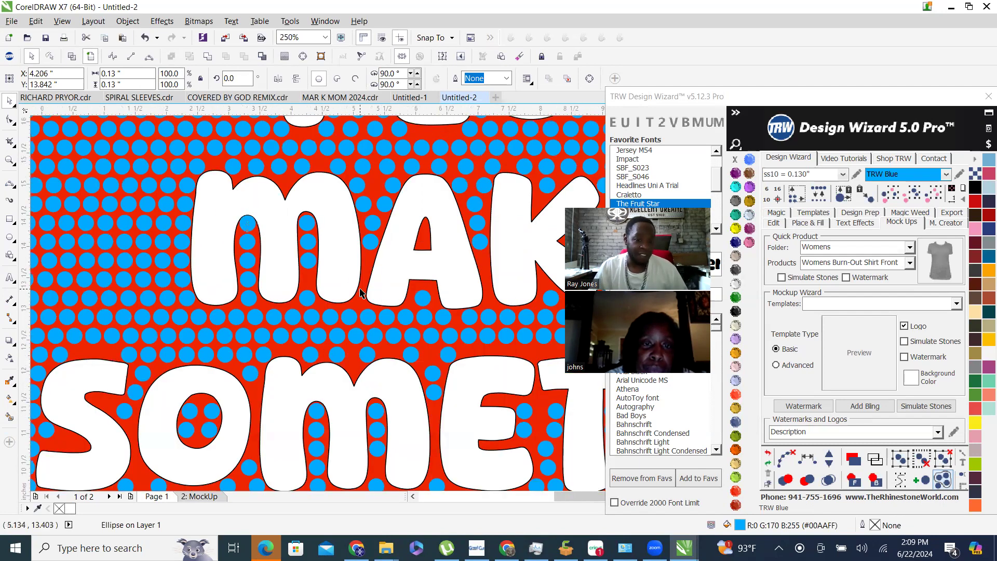
scroll(362, 293, "down", 2)
scroll(360, 292, "down", 2)
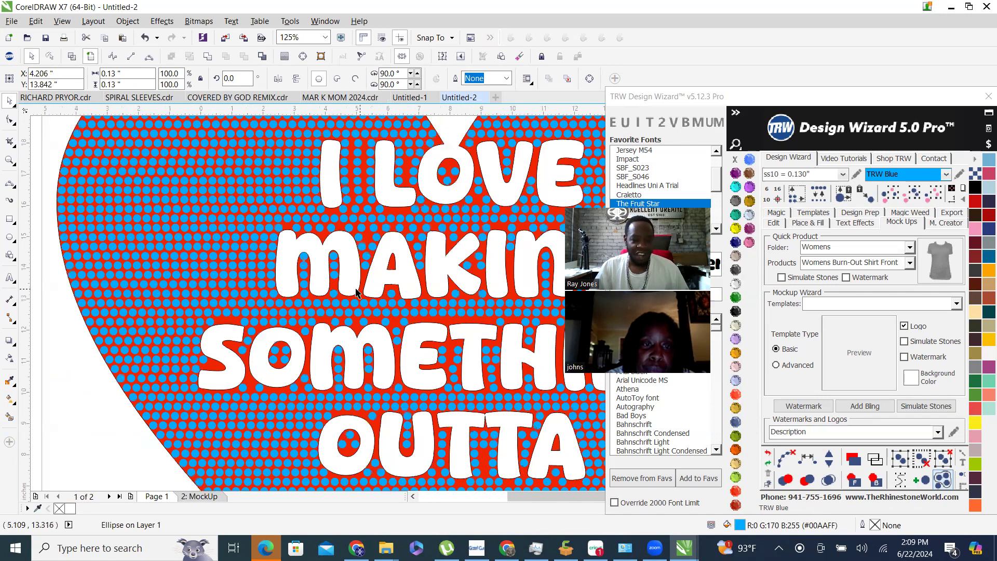
left_click(253, 277)
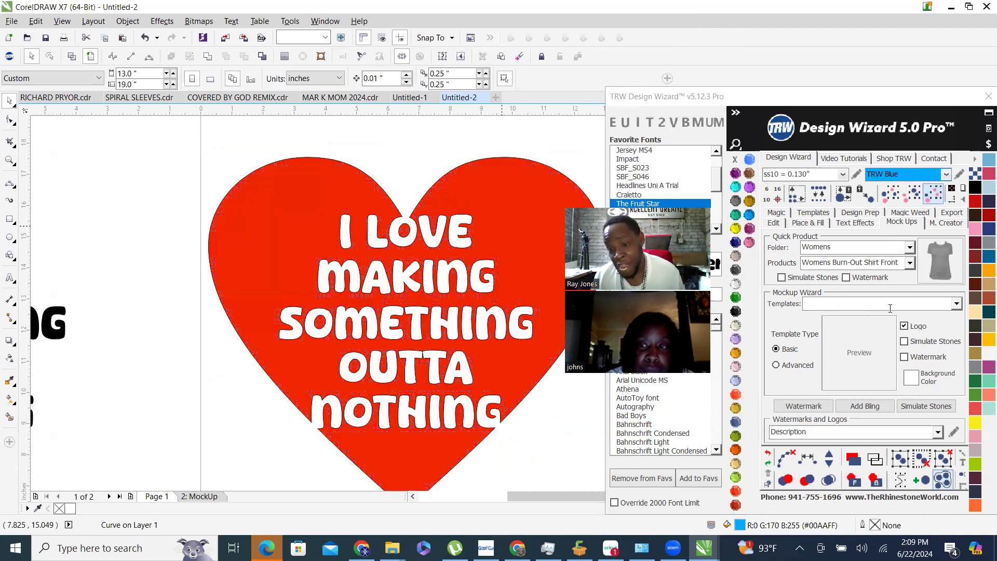
Hatch-fill the heart with ss10 TRW Blue stones using a .01 contour and .02 spacing.
left_click(800, 224)
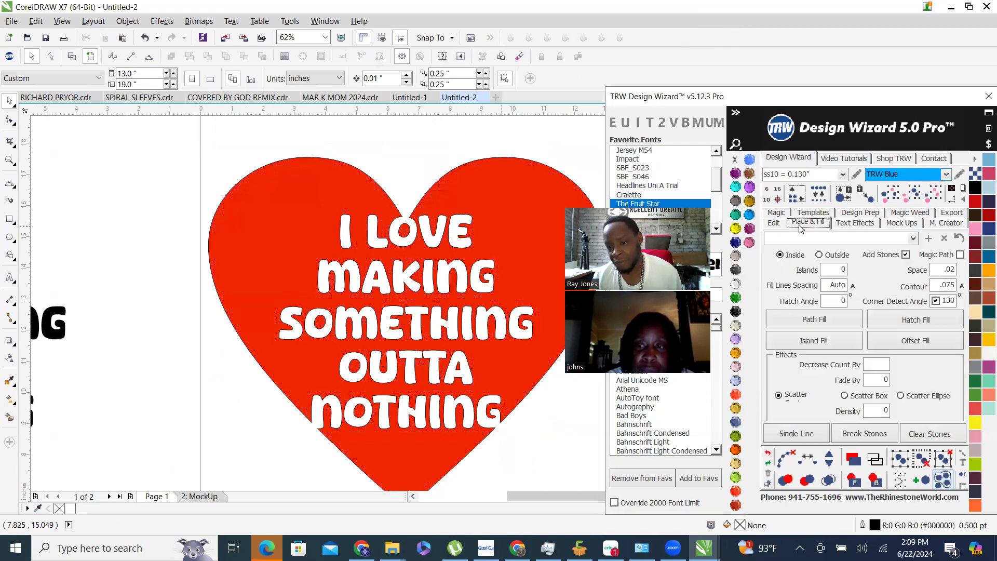
left_click(936, 287)
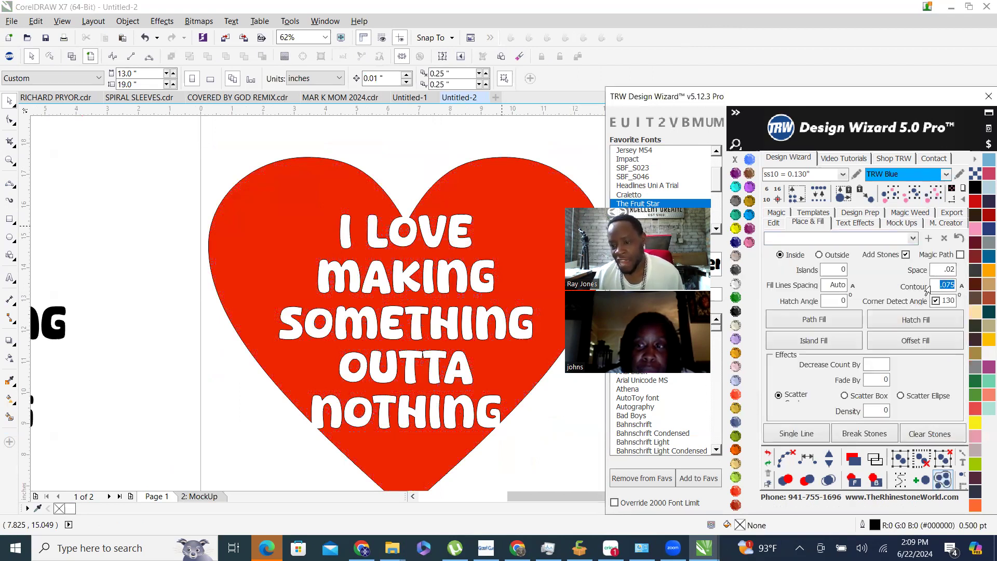
key("BackSpace")
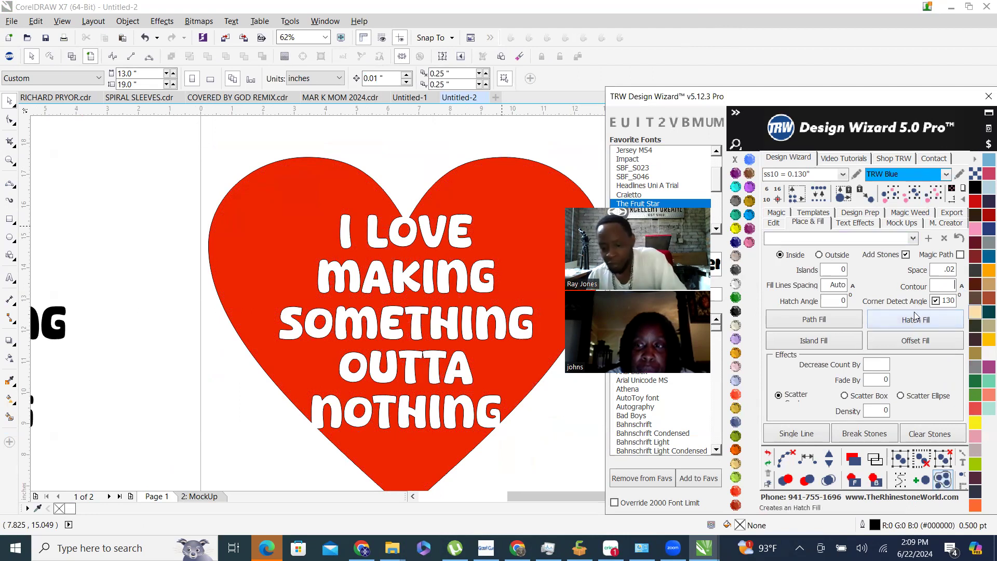
left_click(904, 325)
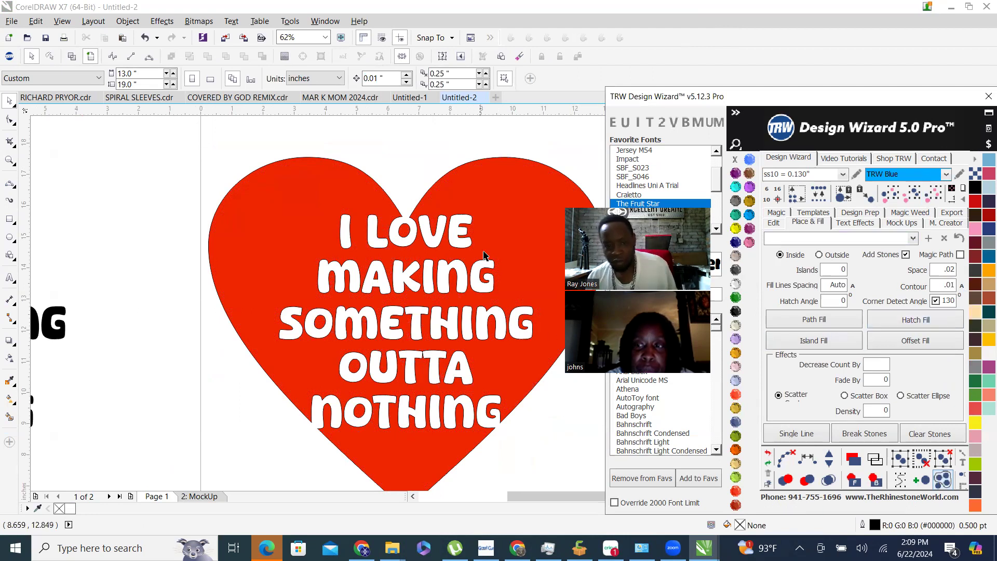
left_click(937, 326)
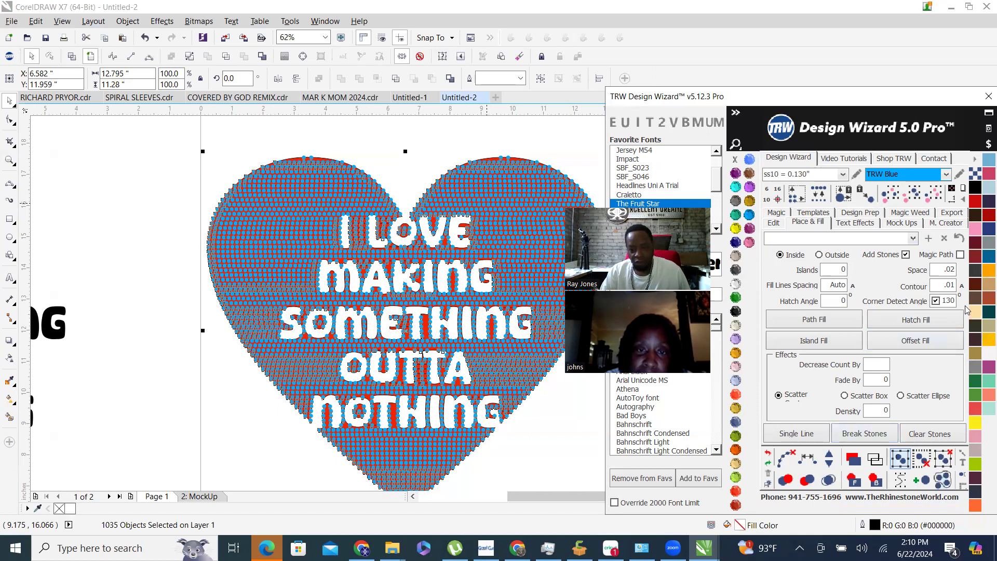
Clear the fill paths, merge the overlapping stones, and inspect the stones around the lettering.
left_click(785, 458)
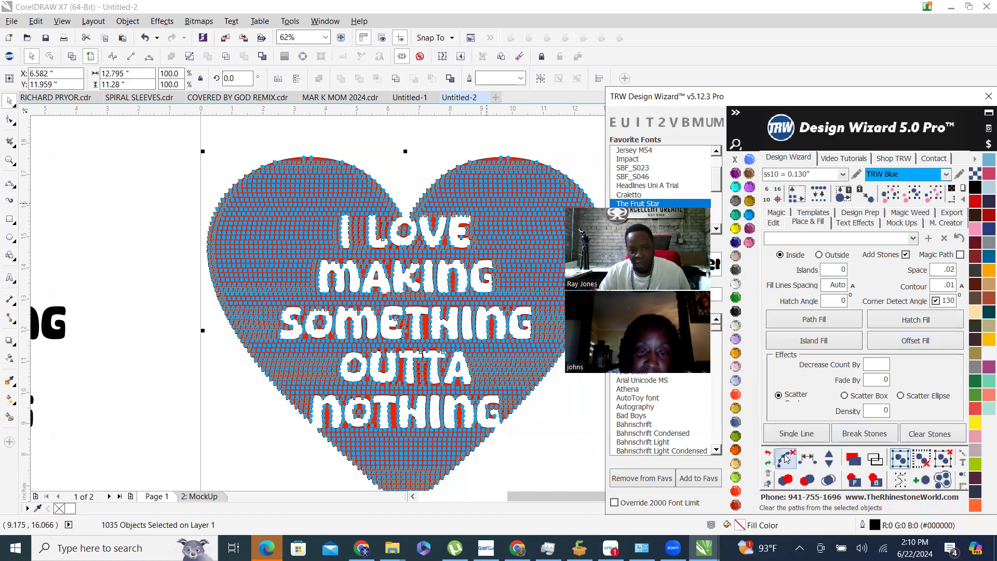
left_click(829, 481)
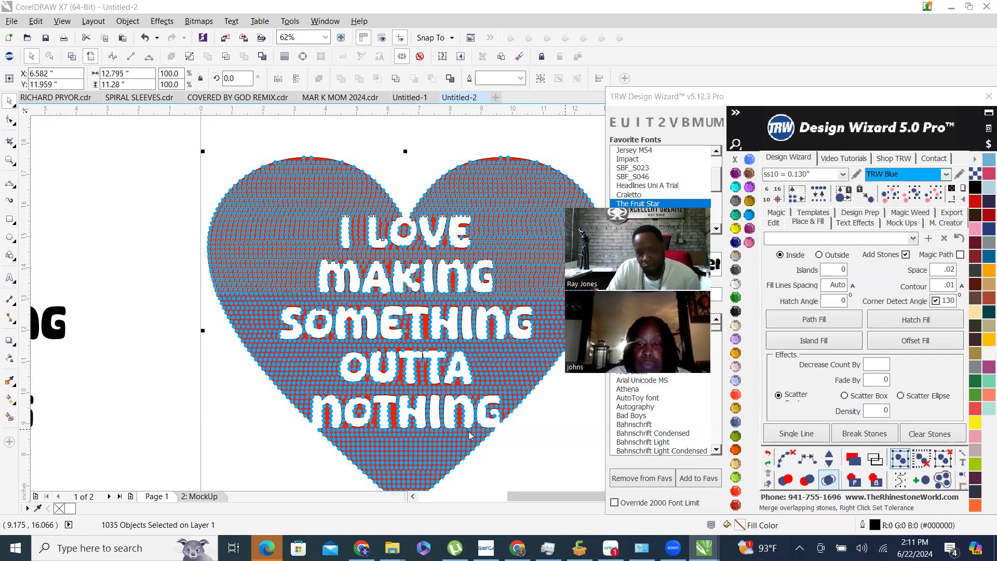
scroll(369, 306, "up", 3)
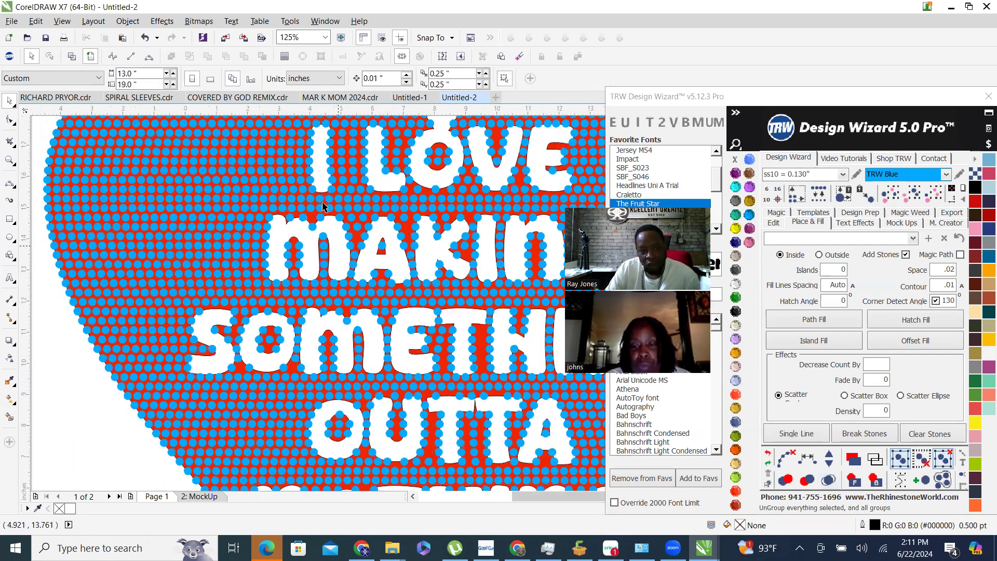
scroll(317, 232, "up", 2)
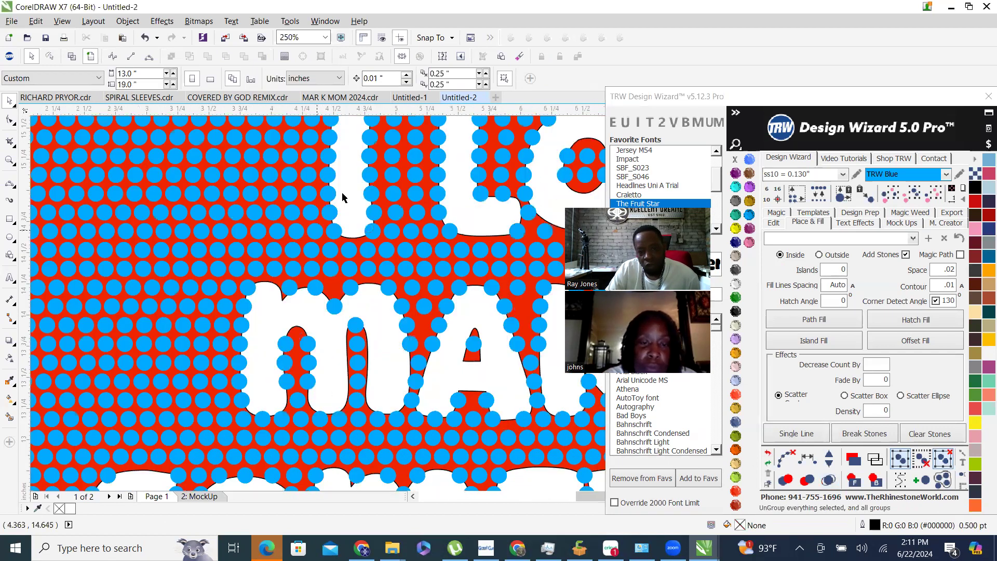
Recolor the red cut-out heart behind the blue stones with Crystal and remove its black outline.
scroll(334, 285, "up", 2)
left_click(323, 291)
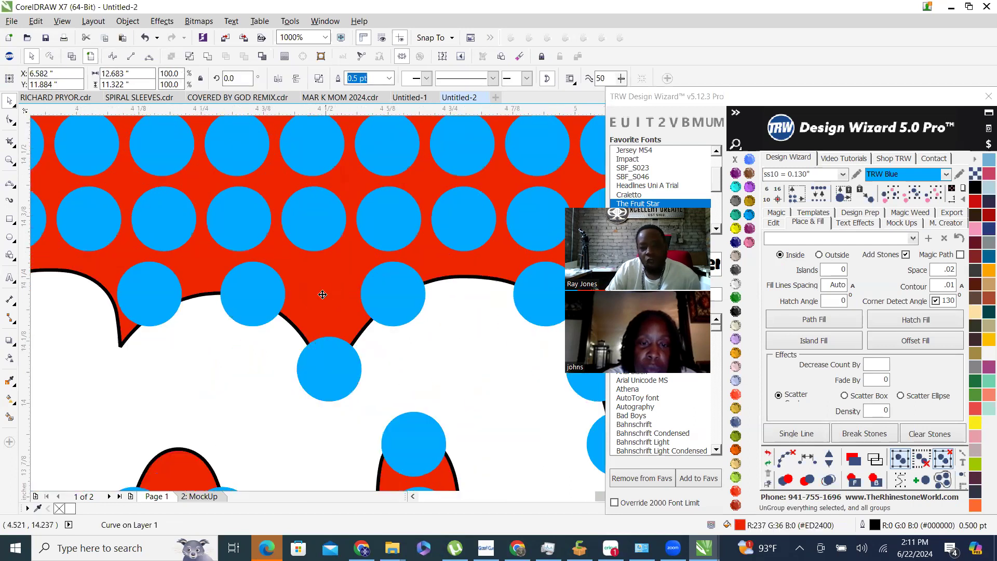
scroll(323, 291, "down", 2)
scroll(324, 293, "down", 3)
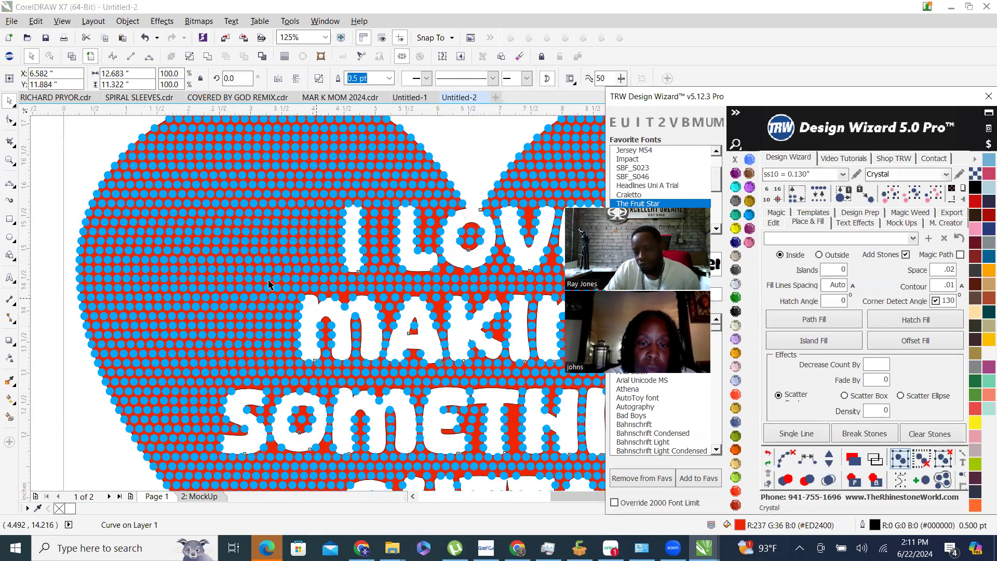
scroll(349, 165, "down", 2)
left_click(353, 190)
scroll(353, 245, "up", 3)
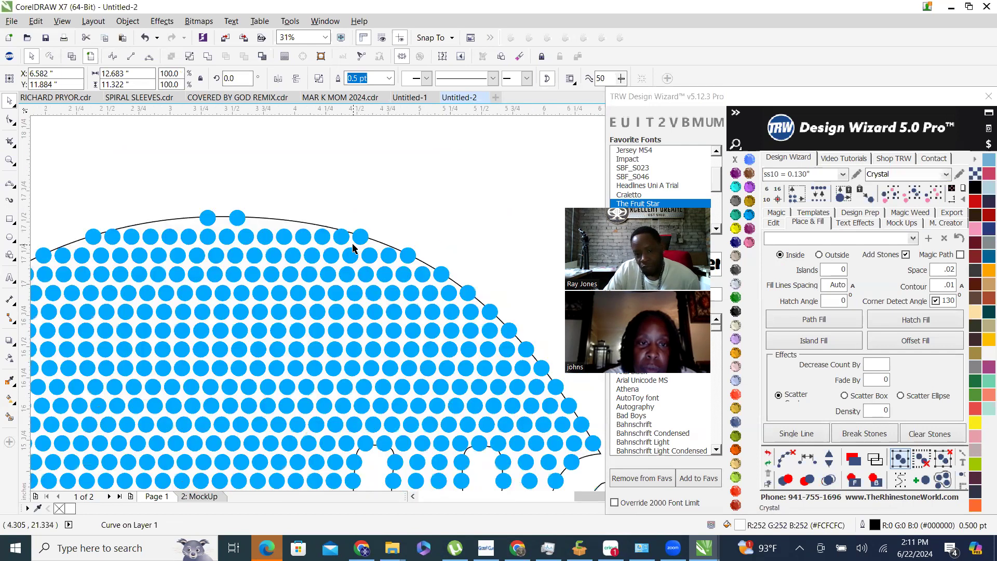
left_click(267, 221)
right_click(735, 159)
scroll(236, 140, "down", 1)
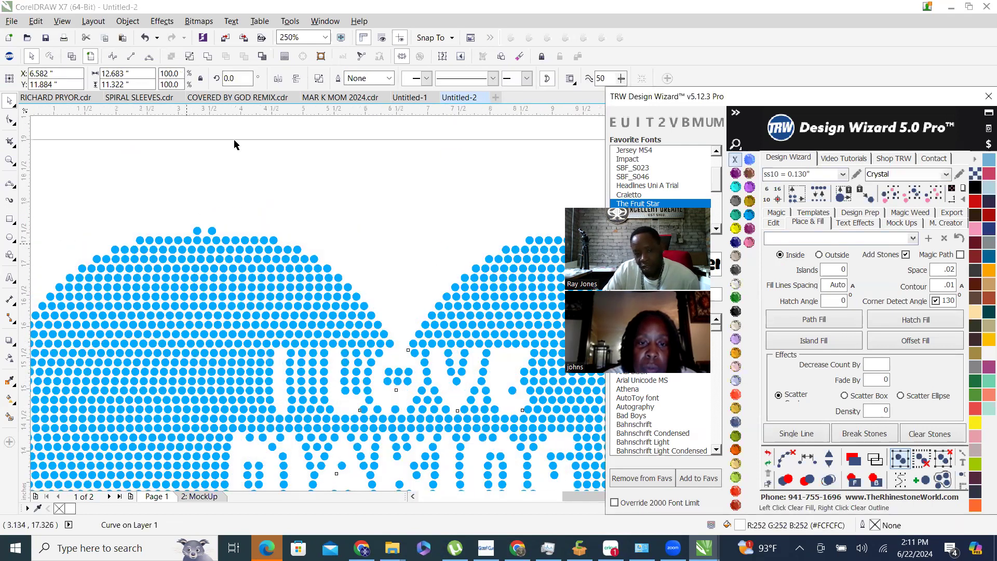
scroll(245, 182, "down", 2)
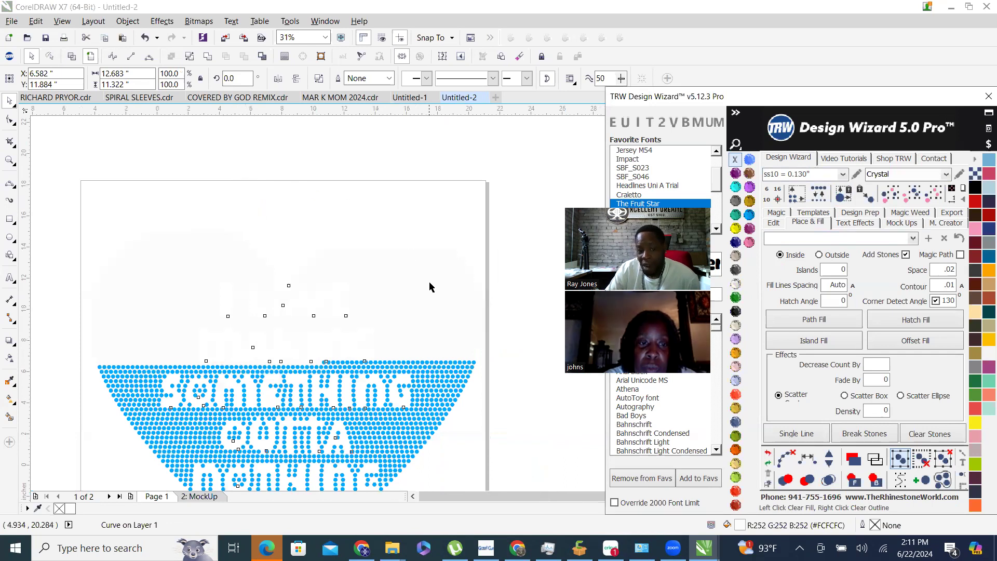
left_click(413, 309)
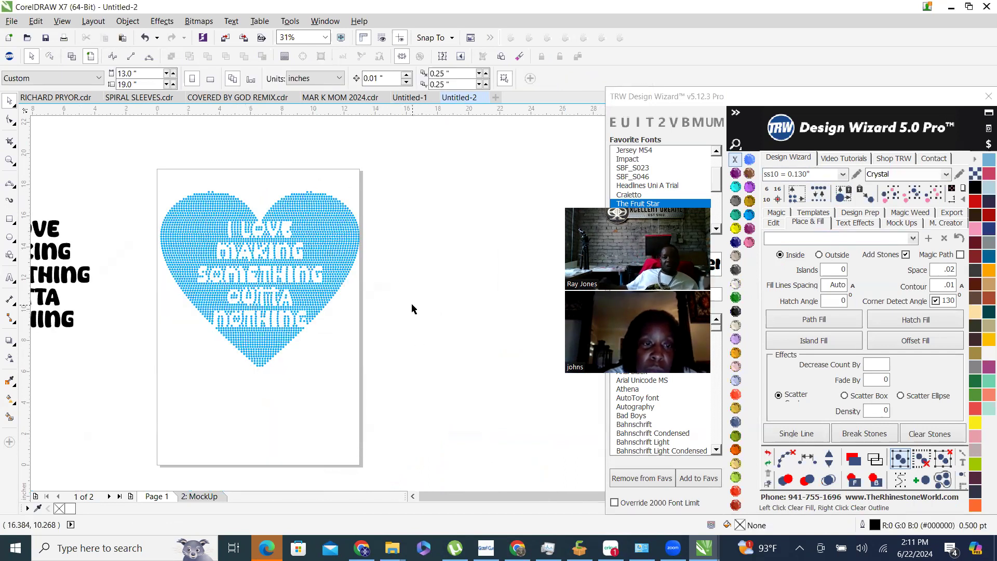
Draw a rectangle about 15 by 13.2 inches around the heart, fill it with Jet Black, and send it to the back.
left_click(11, 185)
left_click(266, 301)
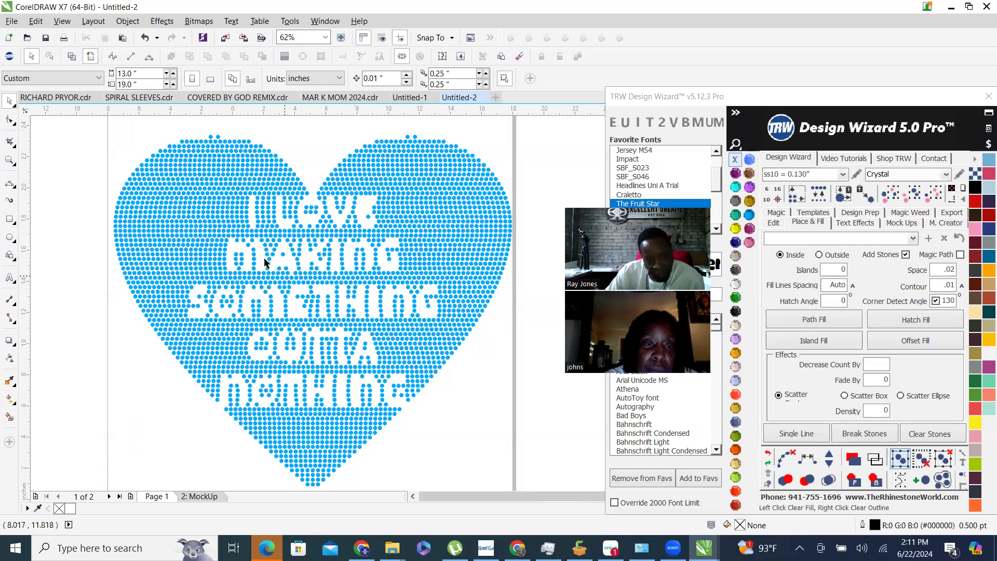
right_click(232, 235)
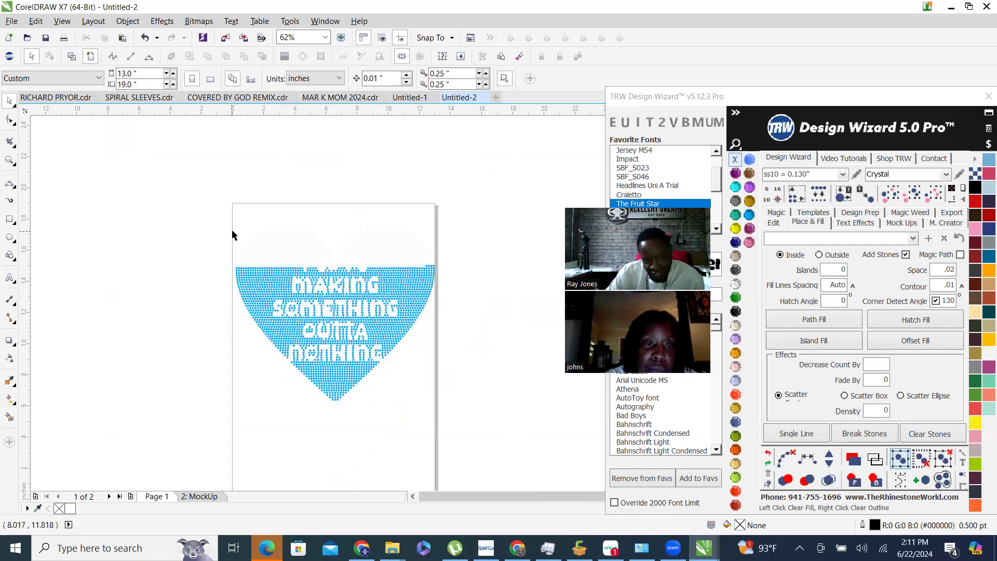
left_click(10, 221)
left_click_drag(219, 211, 454, 416)
left_click(735, 312)
left_click(876, 480)
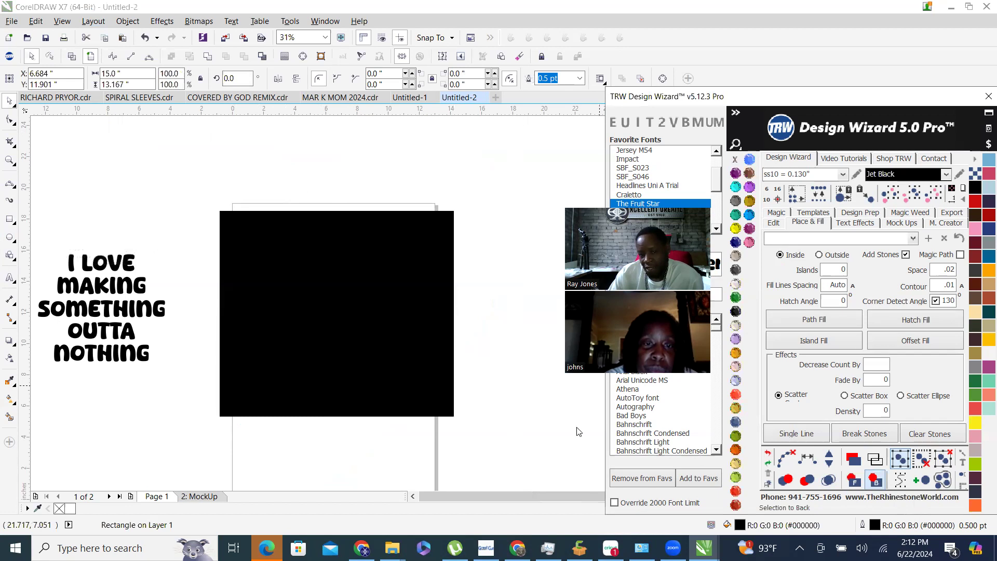
left_click(489, 368)
Send the Crystal-filled heart shape to the back, behind the black rectangle, and review the blue stones against black.
scroll(372, 304, "up", 4)
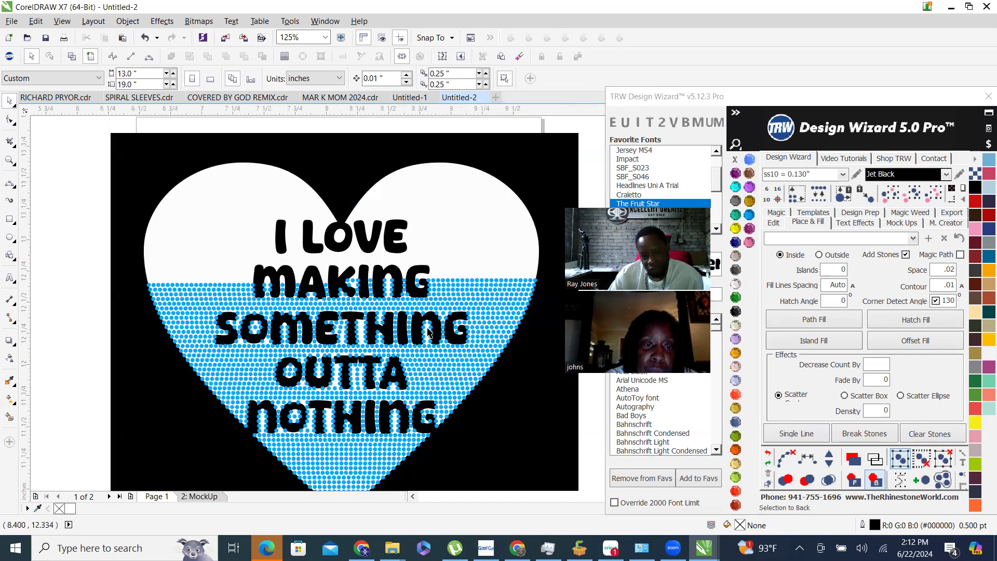
scroll(429, 332, "up", 2)
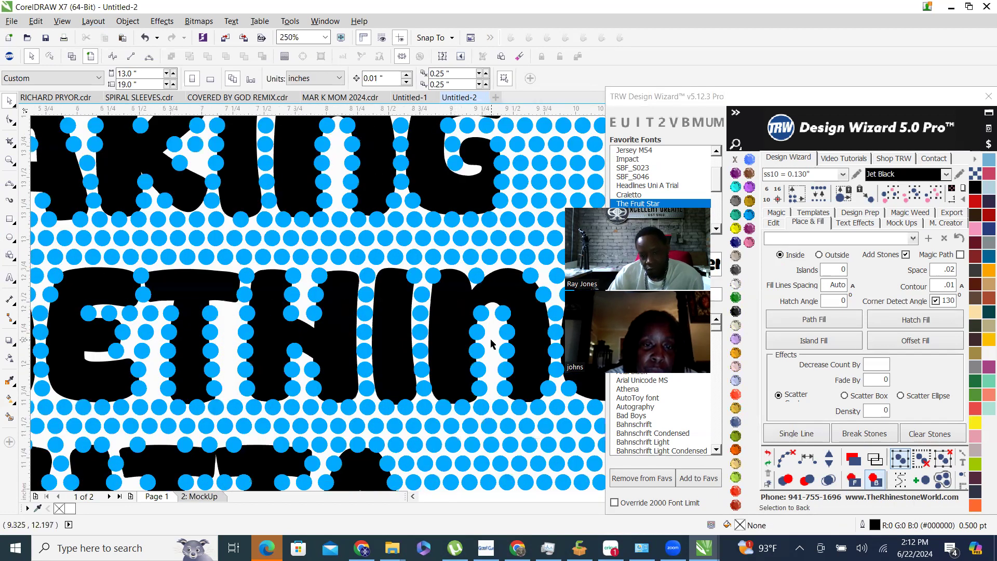
left_click(491, 344)
left_click(875, 480)
scroll(305, 229, "down", 2)
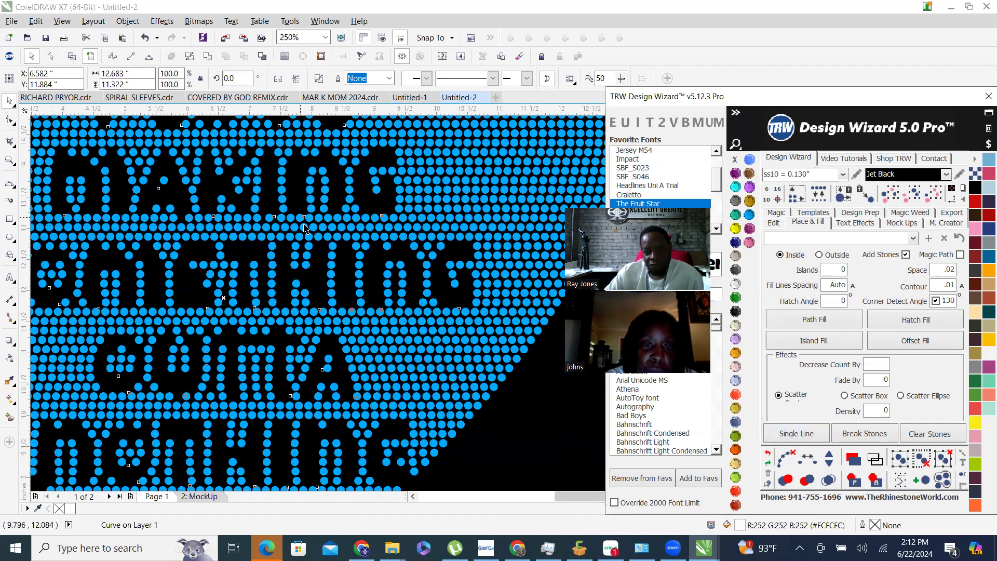
scroll(440, 306, "down", 3)
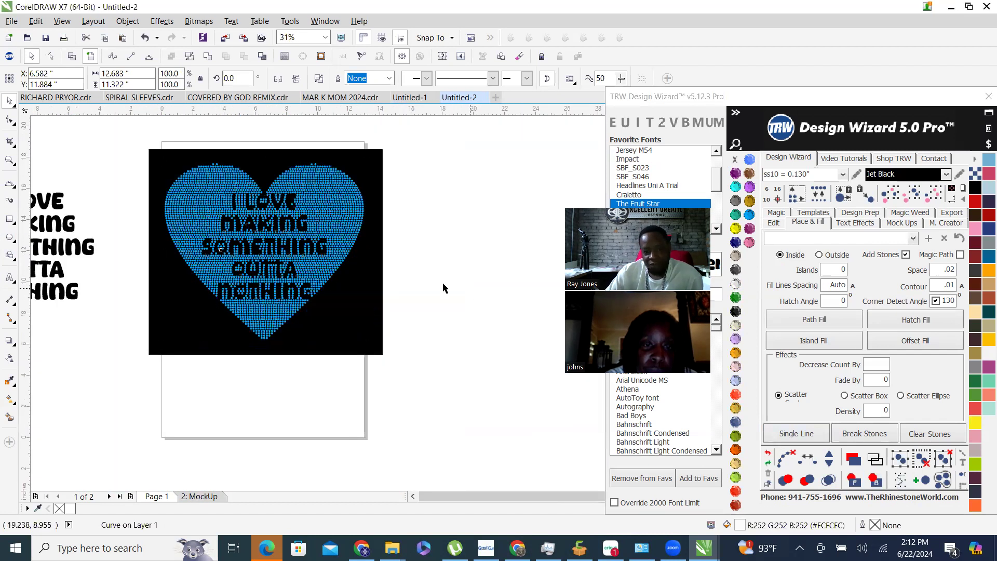
key("Escape")
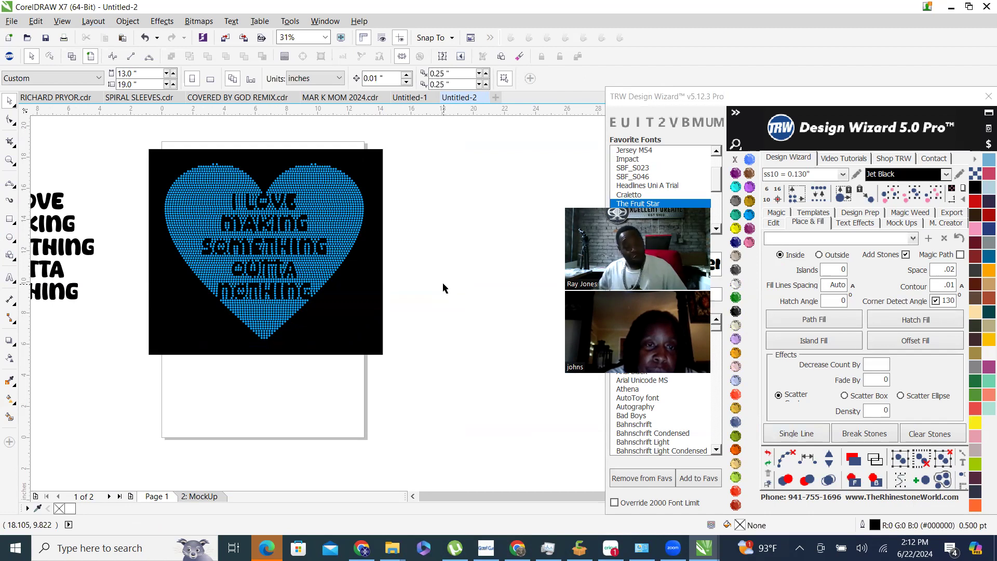
scroll(410, 291, "down", 1)
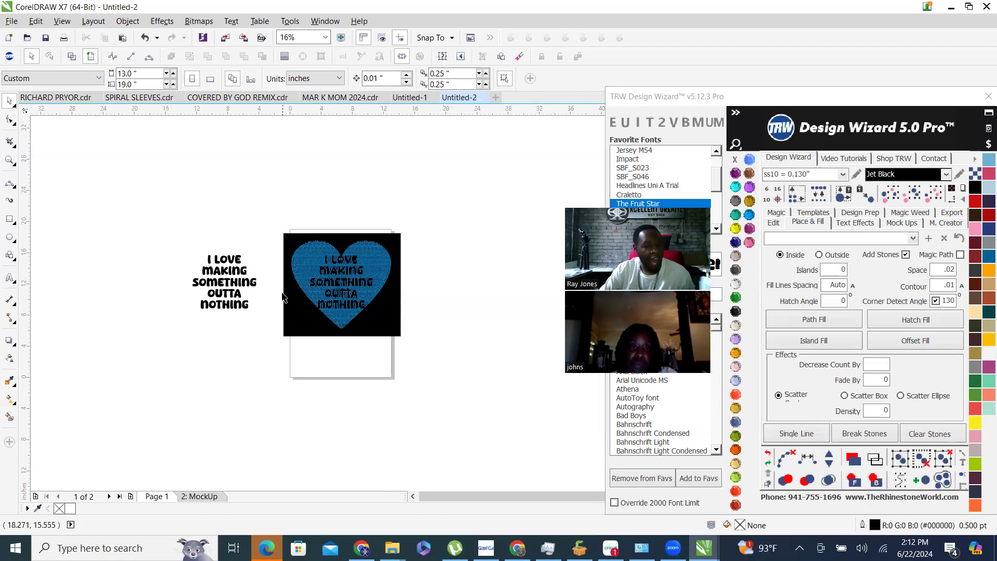
scroll(330, 280, "up", 1)
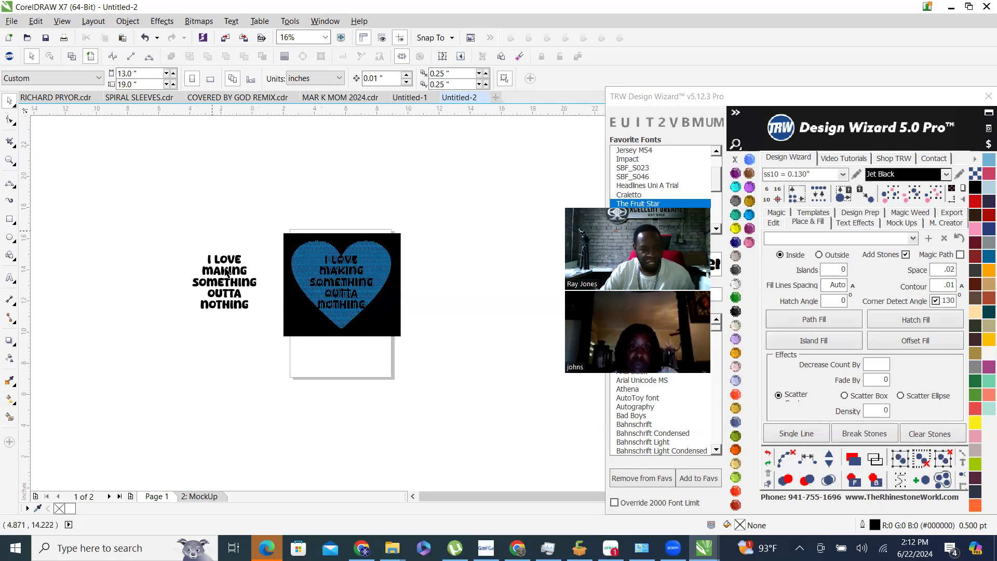
scroll(226, 275, "up", 1)
scroll(226, 283, "down", 1)
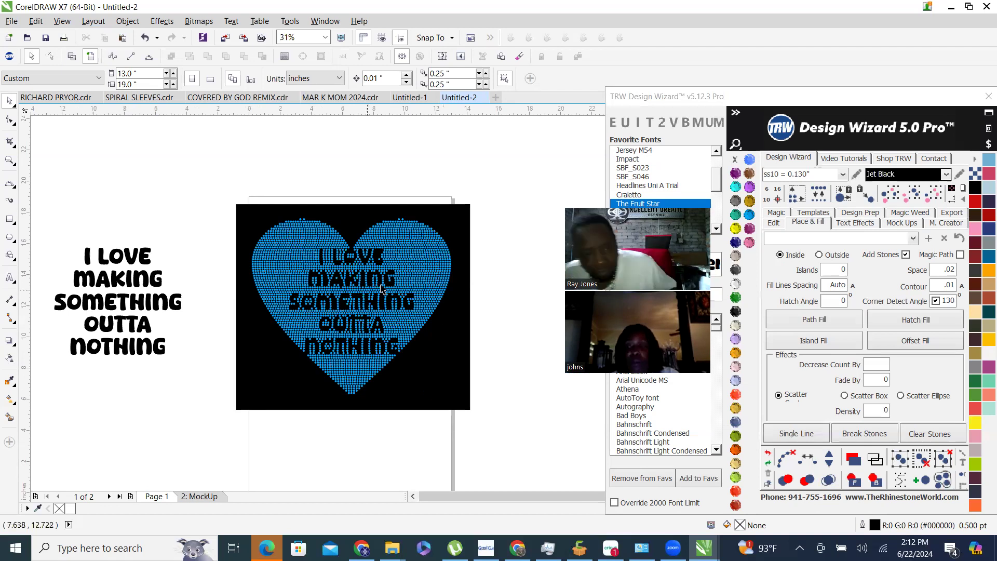
Delete the black background rectangle and inspect the stone lettering in the heart against the white page.
left_click(350, 227)
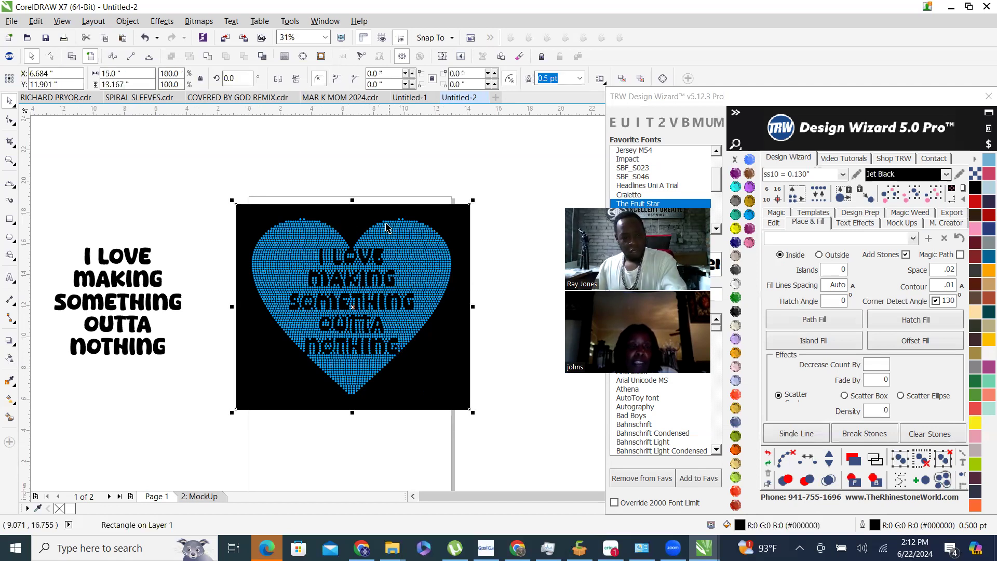
key("Delete")
left_click(266, 249)
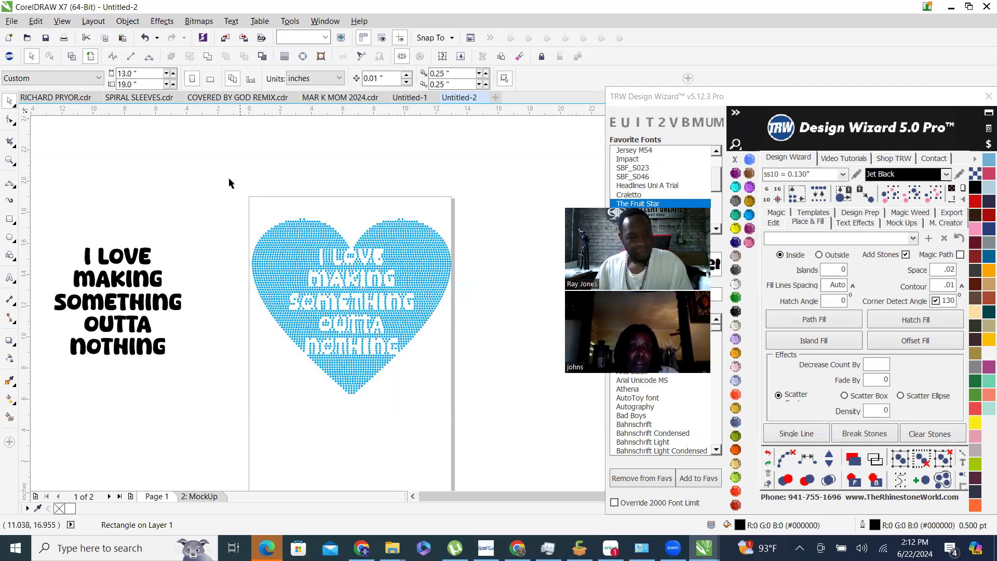
scroll(357, 263, "up", 4)
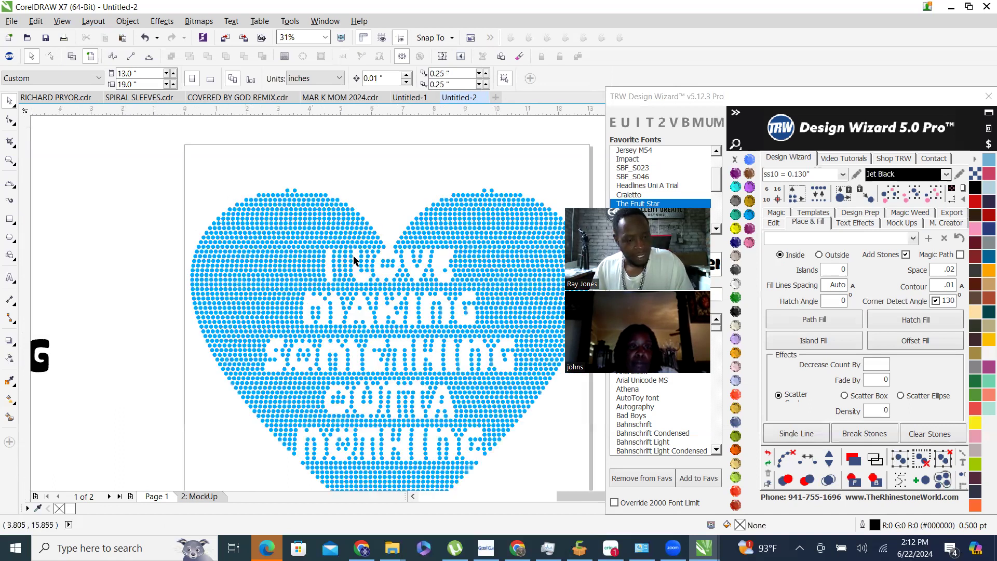
scroll(392, 240, "down", 4)
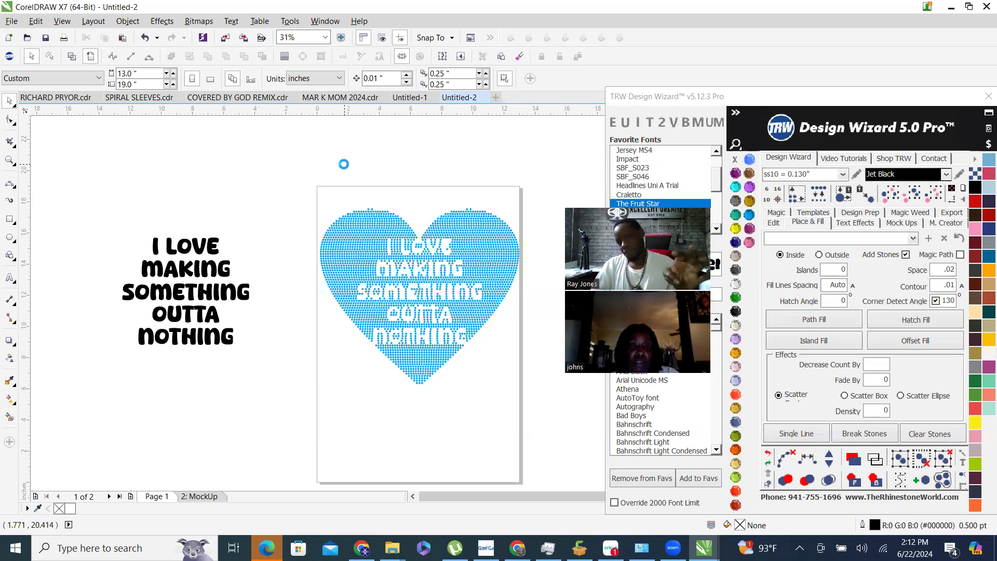
Save the heart drawing in the TEMPLATES TO BE CUT folder as SOMETHING OUTTA NOTHING.
key("ctrl+s")
type("SOMTHING OUTTA NOTHING")
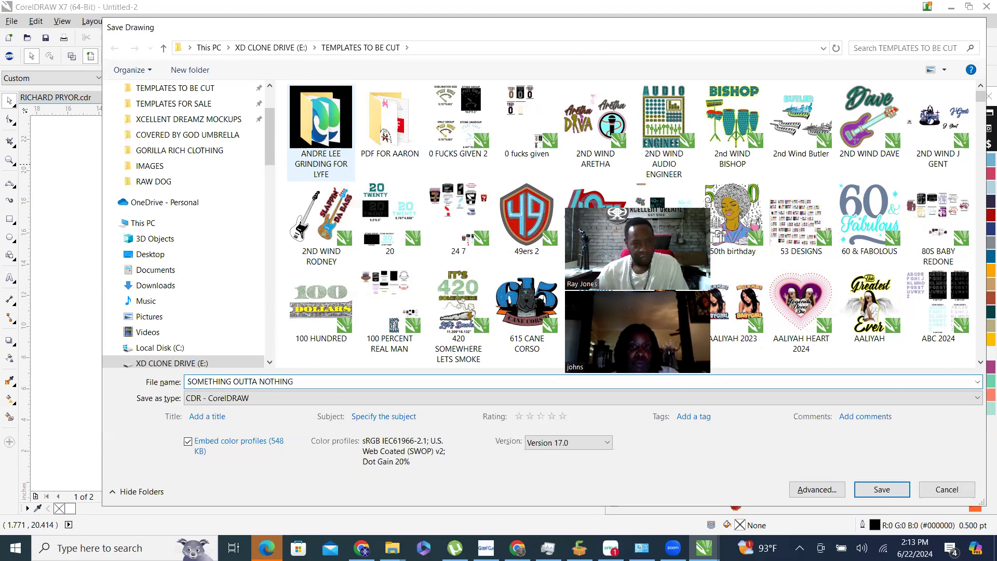
key("Return")
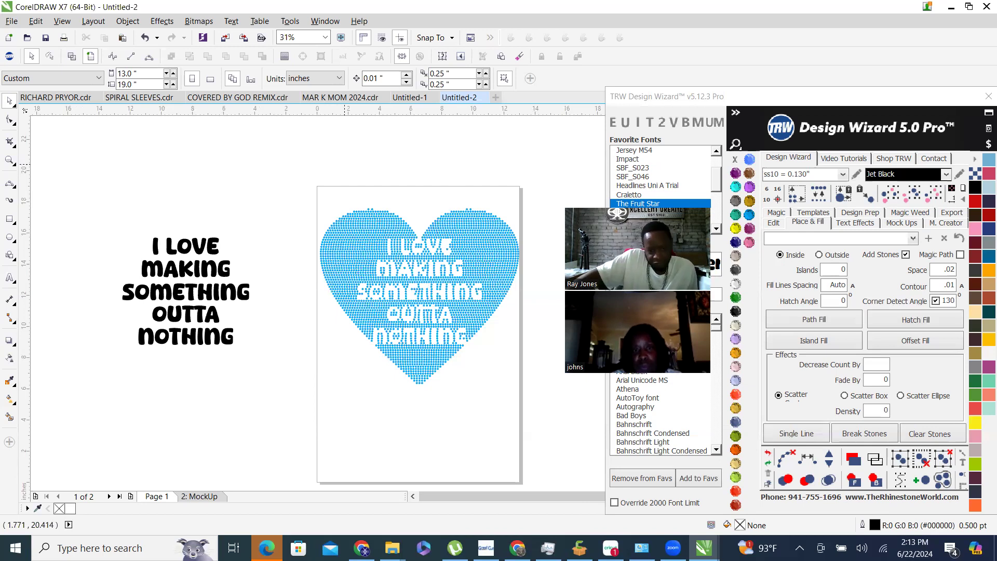
Save the Untitled-1 drawing in the TEMPLATES TO BE CUT folder as HAPPY 4TH OF JULY 2024.
left_click(410, 97)
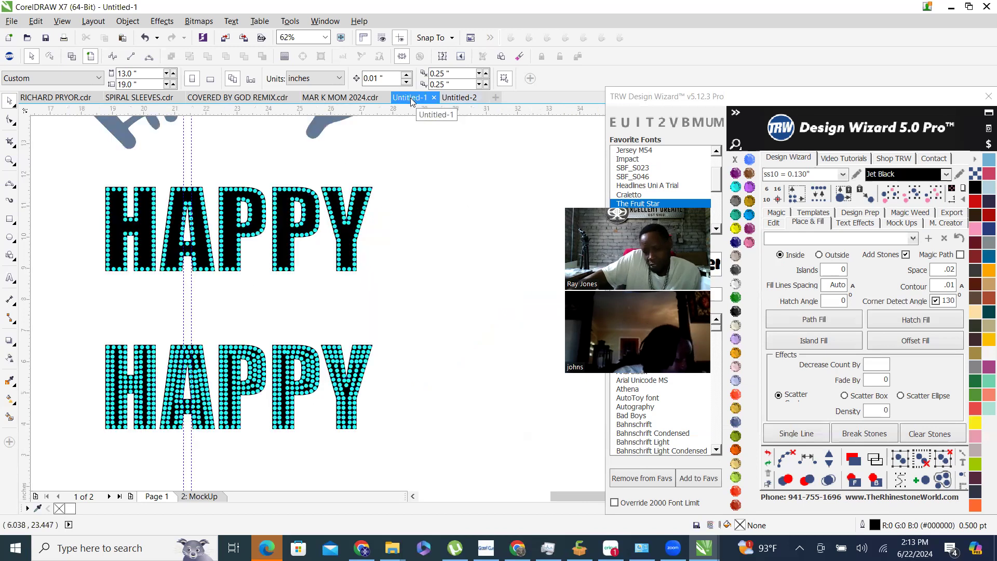
scroll(435, 320, "down", 3)
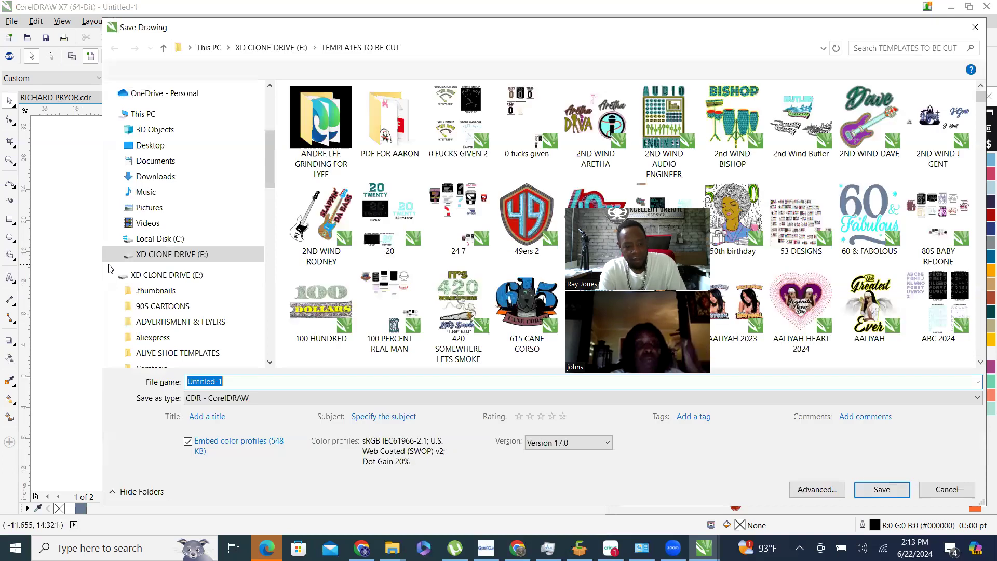
type("HAPPY 4")
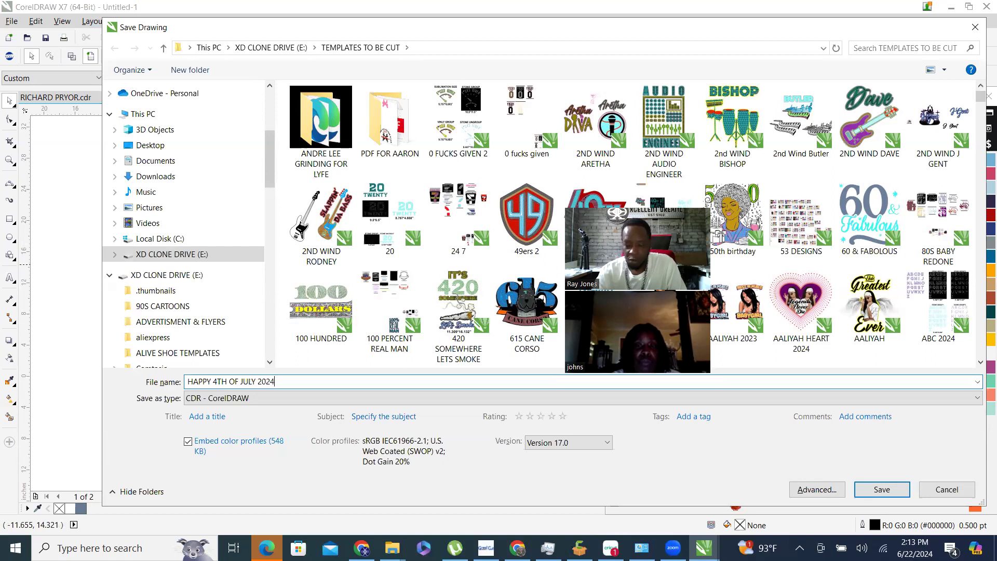
type("TH OF JULY 2024")
key("Return")
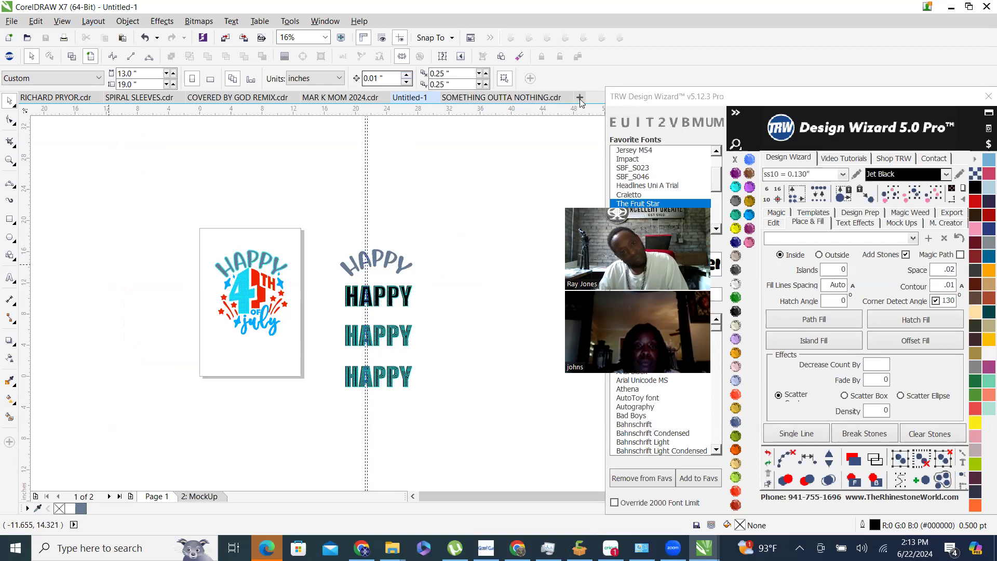
Create a new blank drawing.
left_click(580, 97)
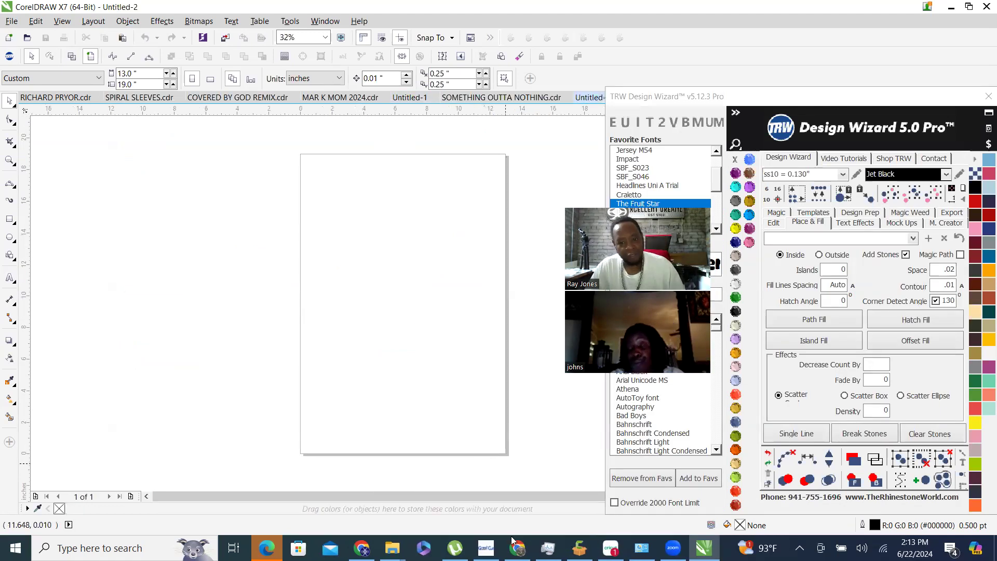
scroll(399, 332, "down", 1)
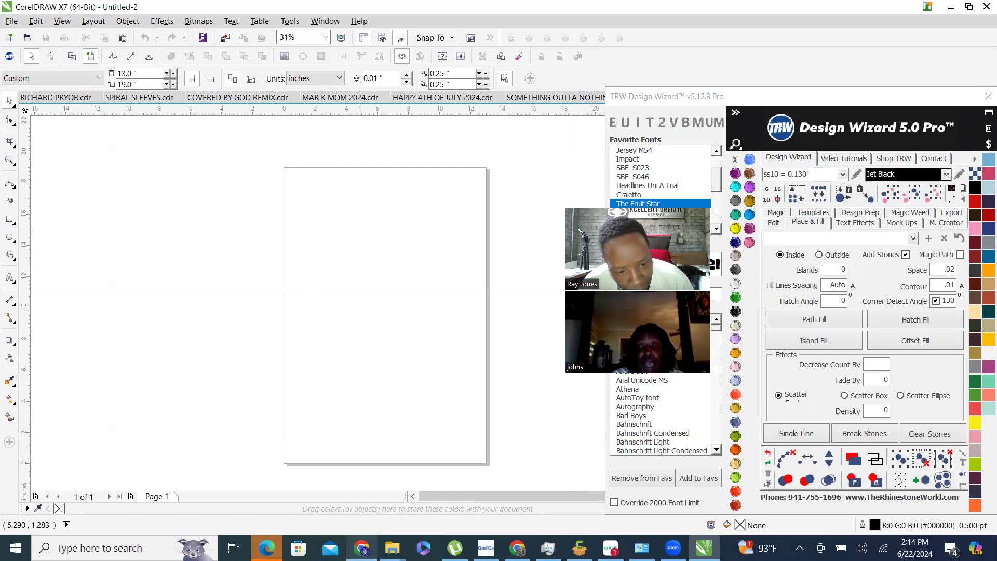
Switch to Chrome, search Google Images for PRINCE ART, and maximize the browser window.
mouse_move(362, 548)
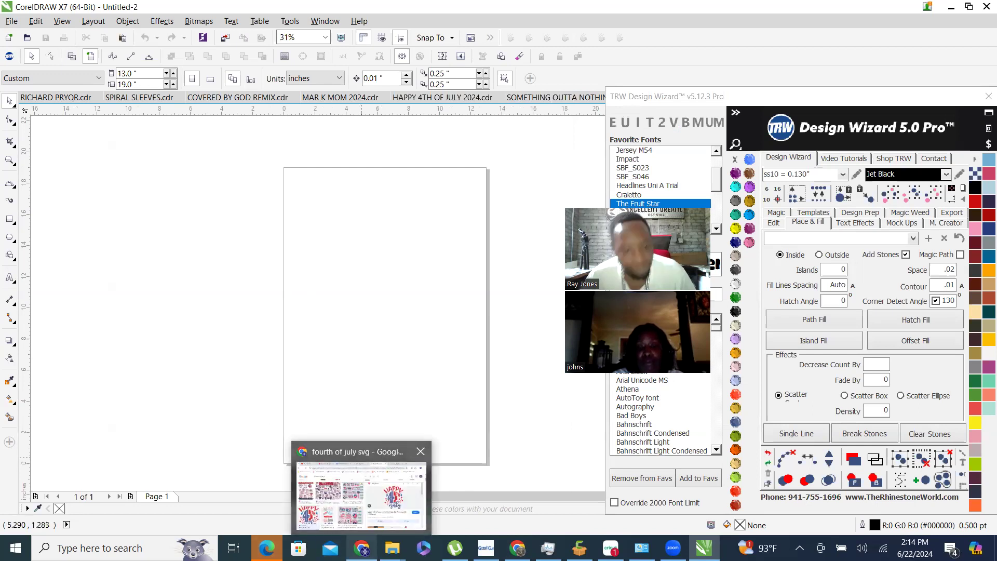
left_click(361, 496)
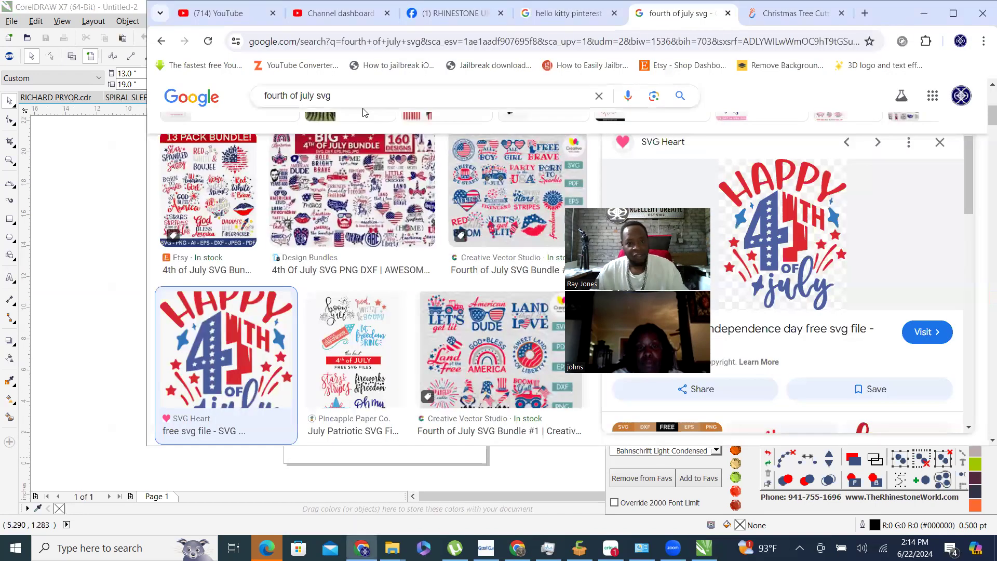
triple_click(312, 96)
type("P")
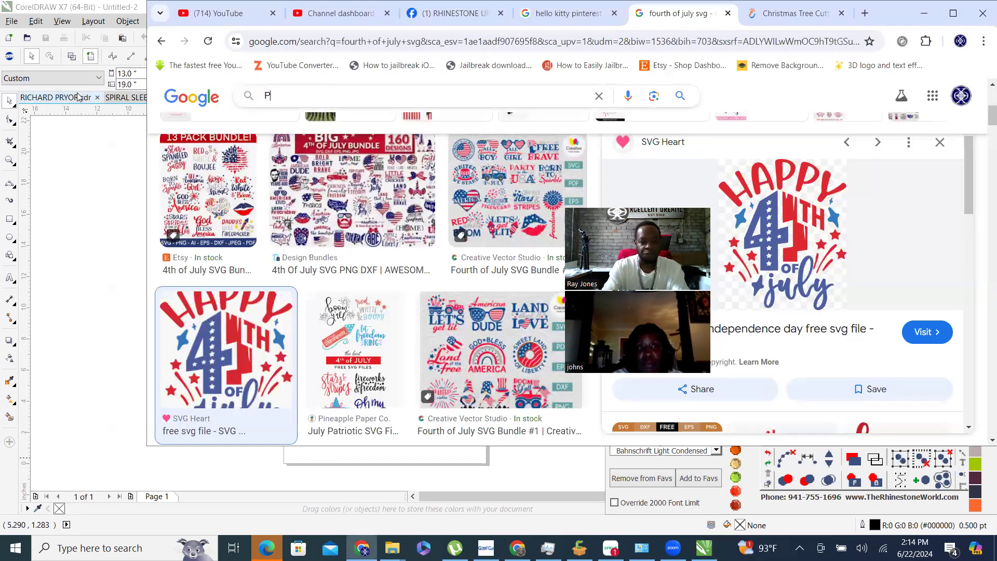
type("RINCE ")
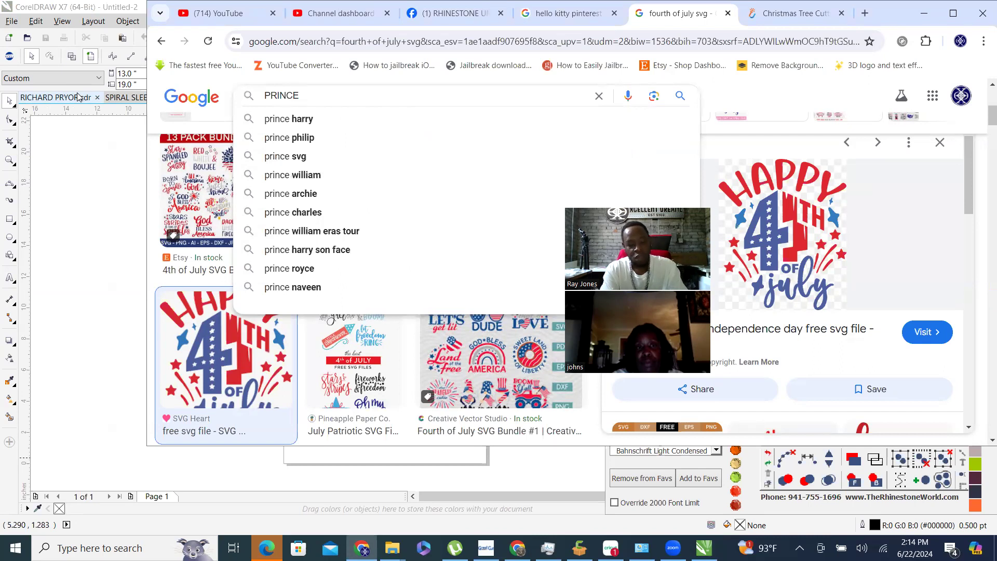
type("ART")
key("Return")
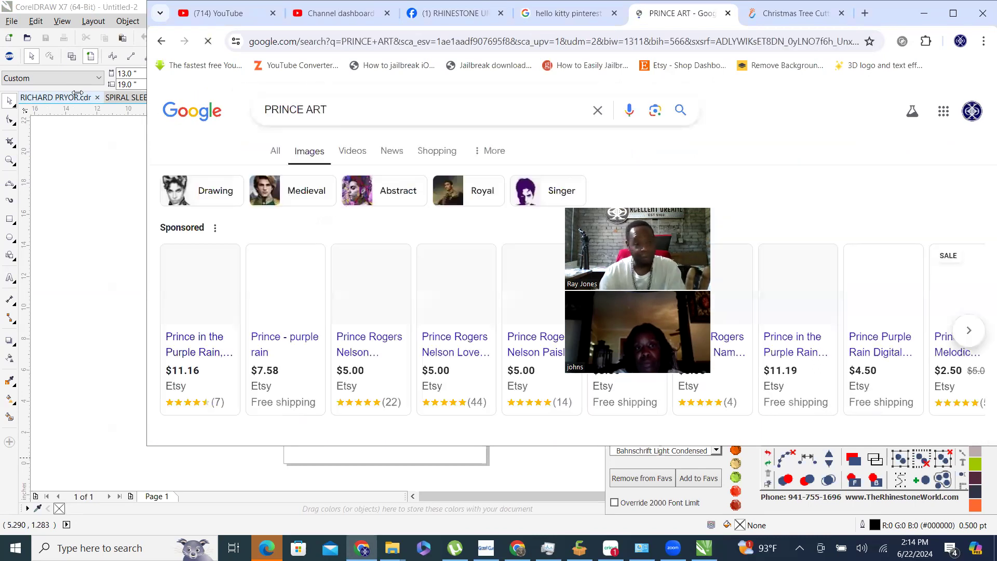
left_click(955, 14)
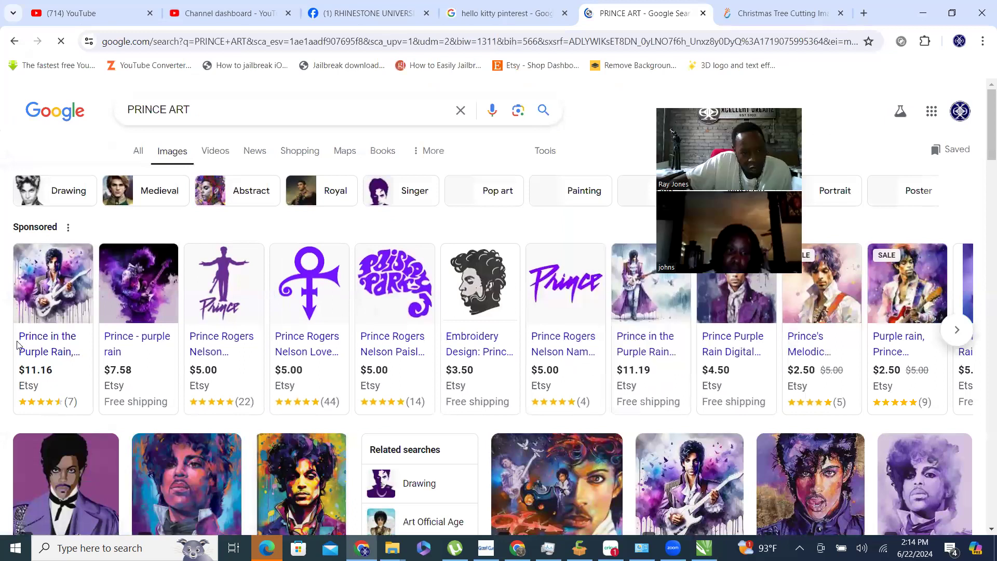
Look over the first PRINCE ART results, examine the Etsy listing for the Prince Silhouette II embroidery design, and close it.
scroll(315, 274, "down", 3)
scroll(315, 274, "down", 2)
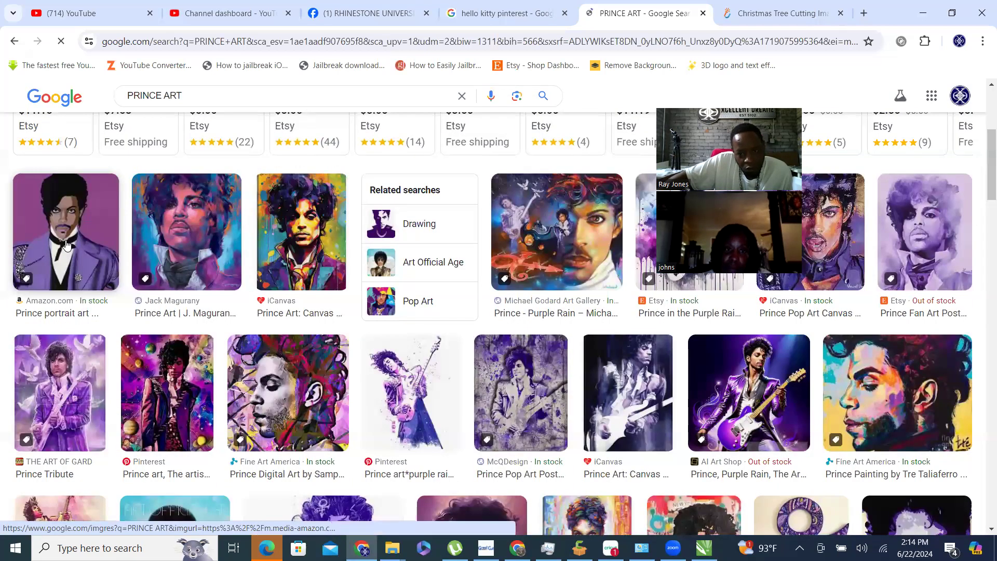
scroll(274, 333, "up", 1)
scroll(274, 332, "up", 3)
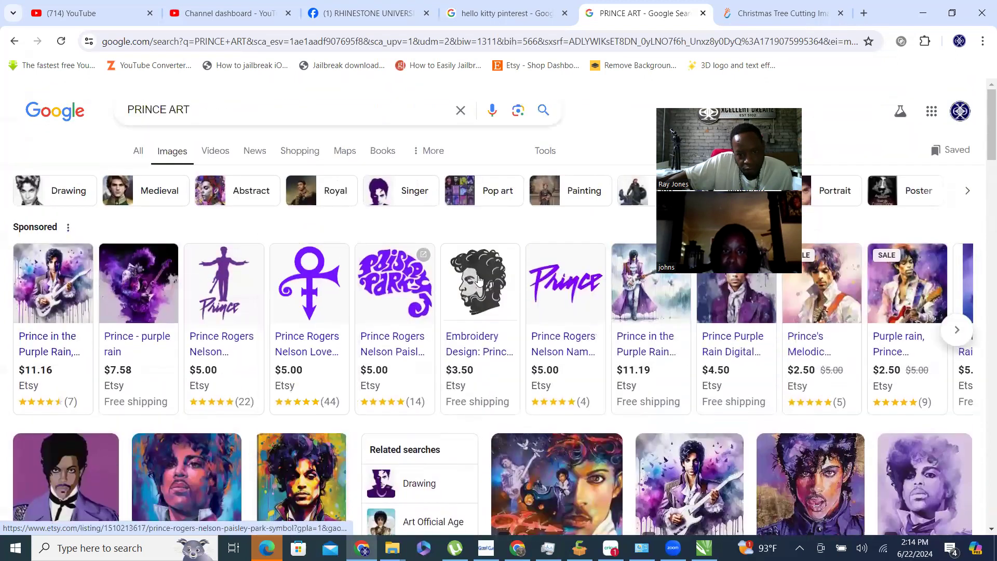
mouse_move(479, 280)
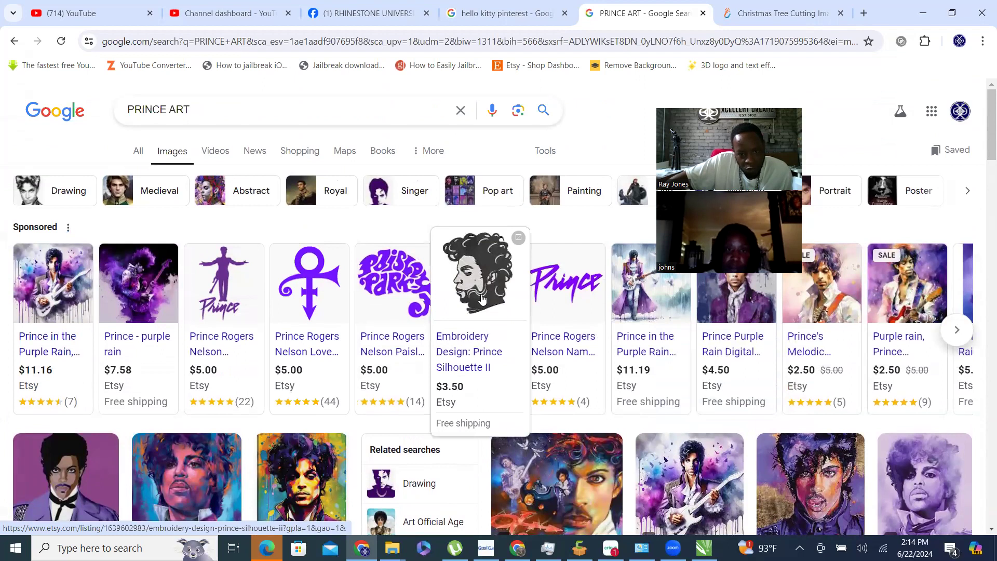
left_click(480, 288)
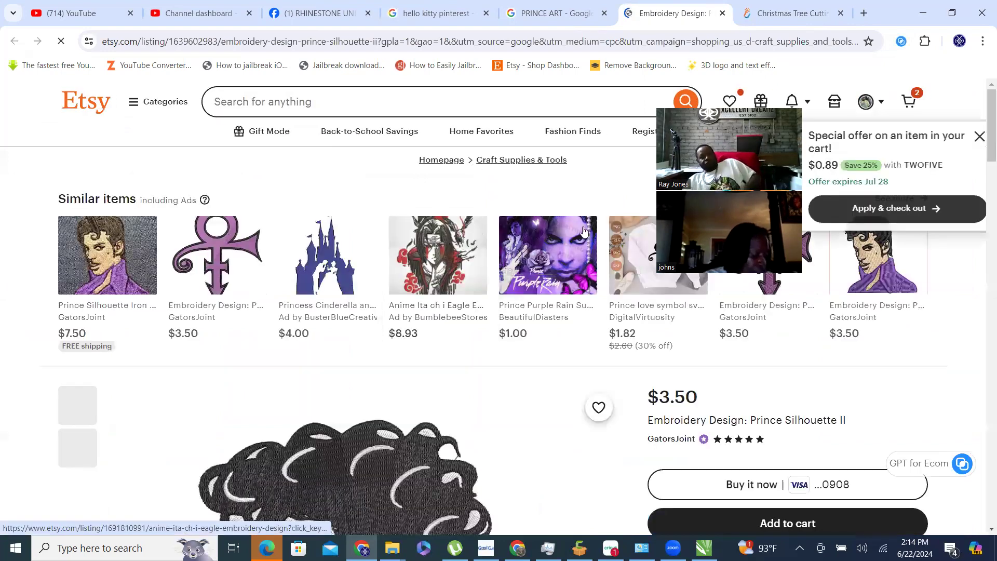
scroll(554, 295, "down", 5)
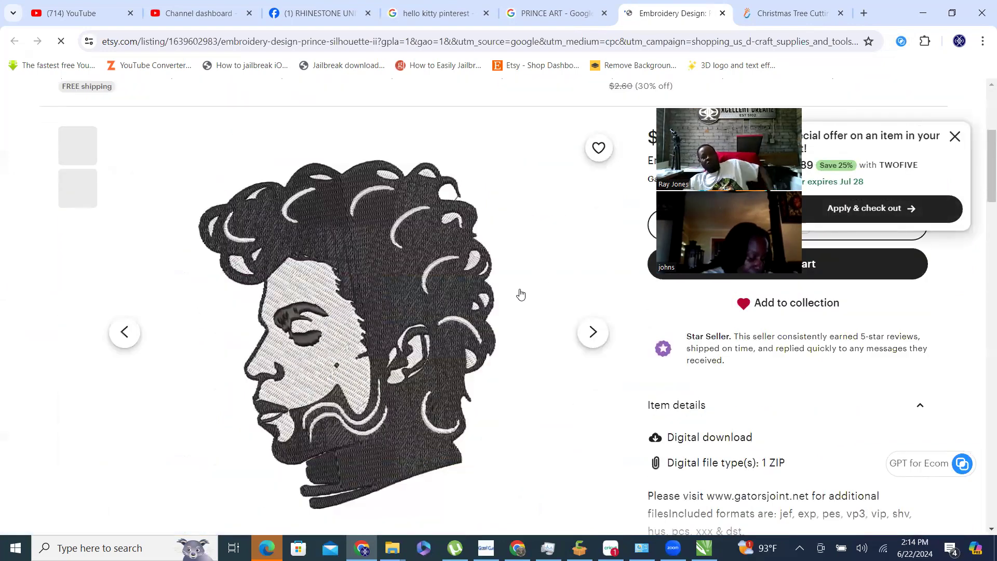
scroll(377, 164, "down", 2)
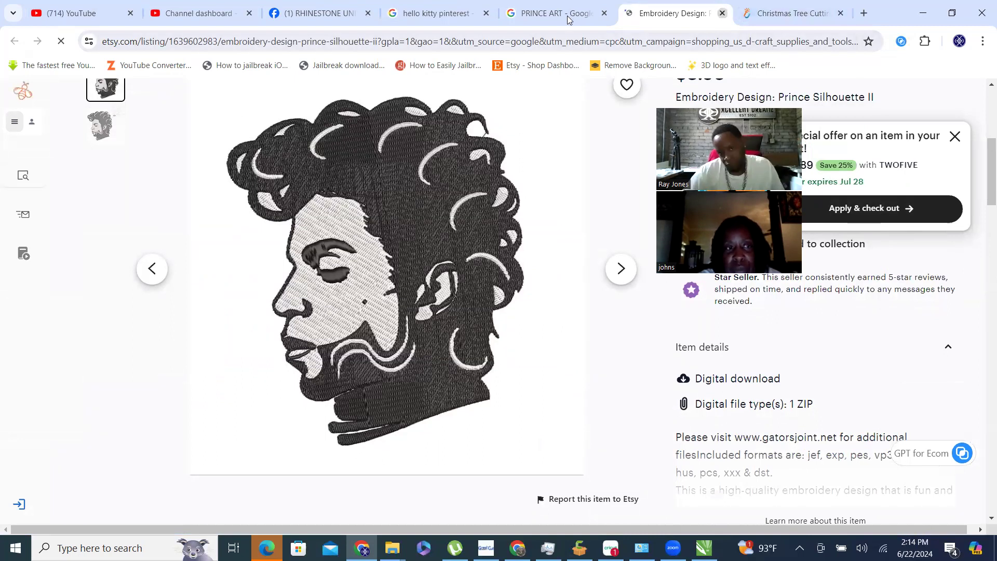
key("ctrl+w")
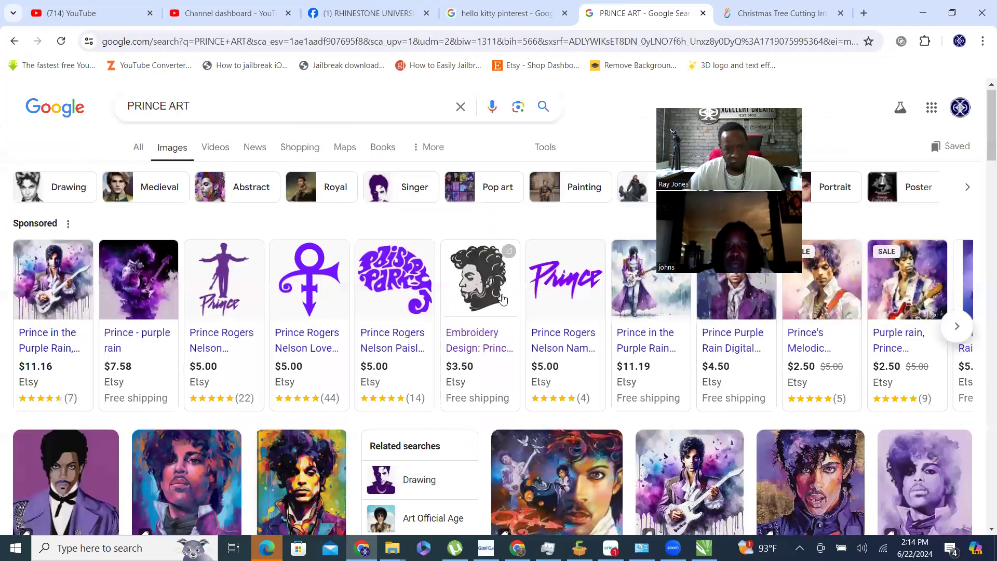
Browse further through the PRINCE ART image results and open the PROTEUS MAG black-and-white Prince fan art preview.
scroll(502, 299, "down", 5)
scroll(503, 299, "down", 4)
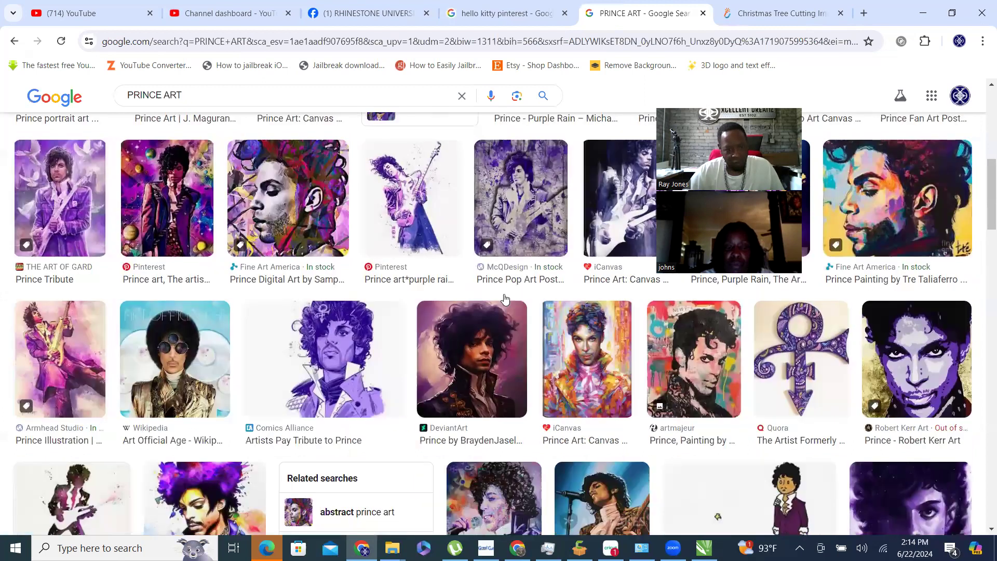
scroll(506, 296, "down", 3)
scroll(506, 294, "down", 3)
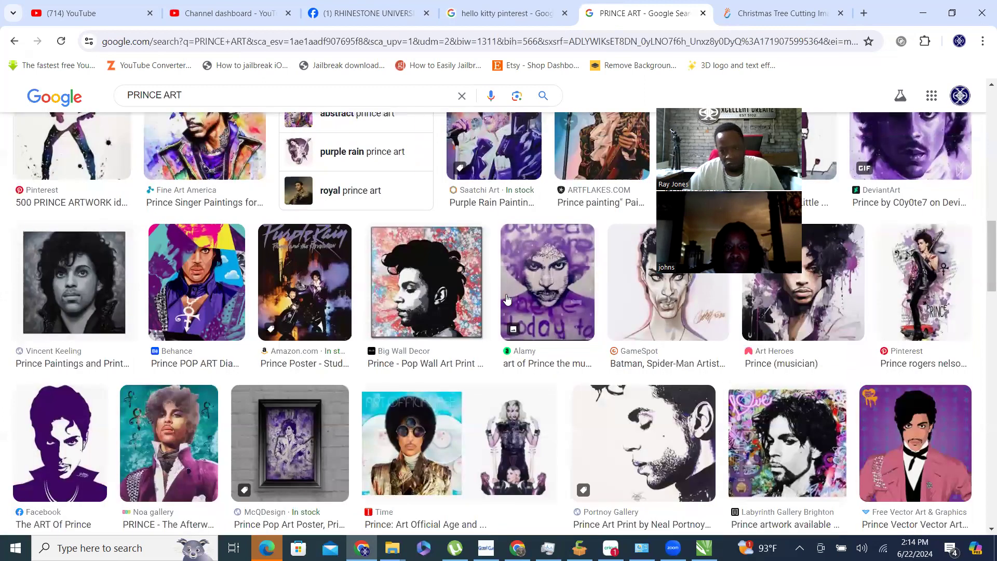
scroll(506, 296, "down", 3)
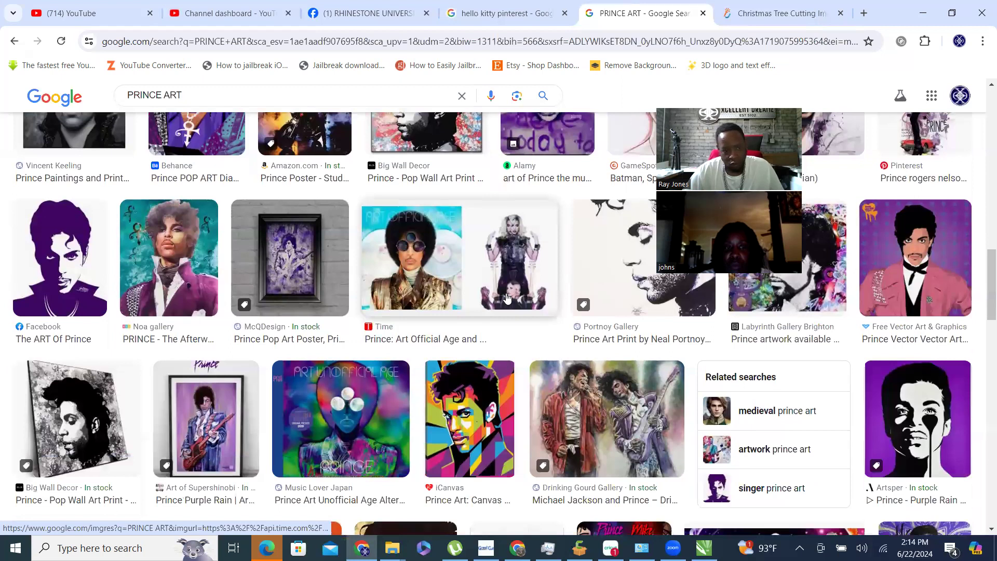
scroll(507, 299, "down", 3)
scroll(520, 291, "down", 2)
scroll(247, 268, "down", 3)
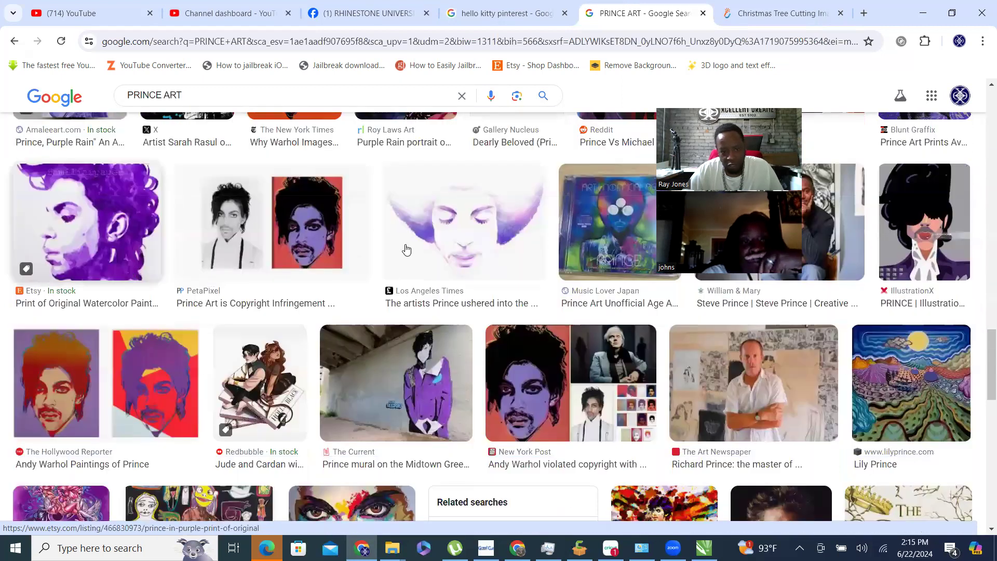
scroll(426, 247, "down", 2)
scroll(530, 223, "down", 4)
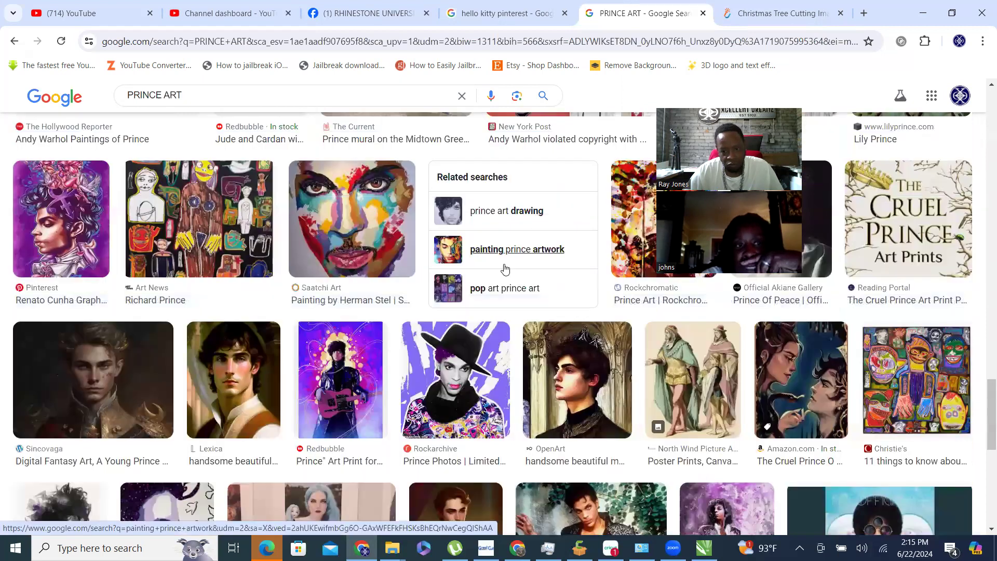
scroll(506, 265, "down", 5)
scroll(559, 285, "down", 3)
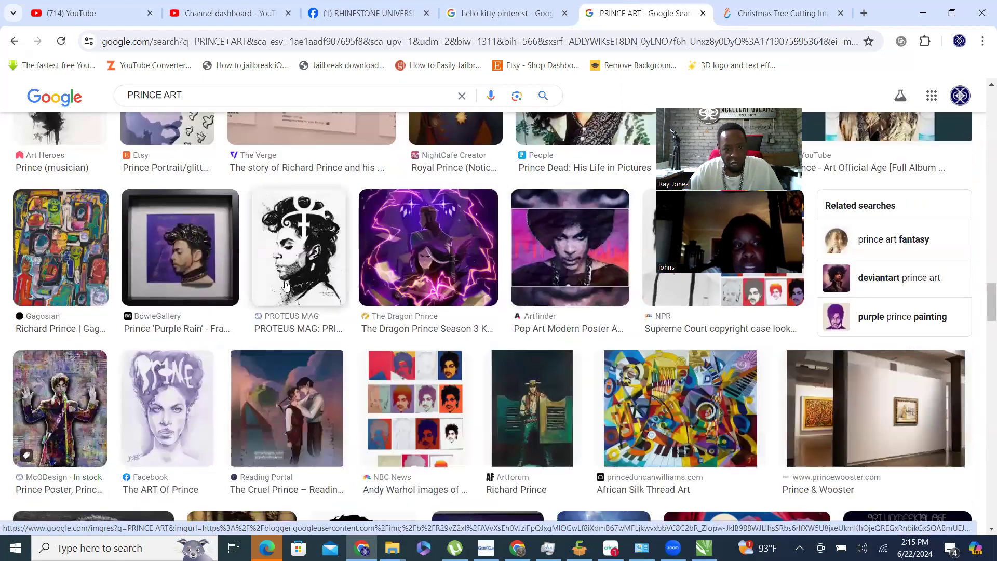
left_click(310, 254)
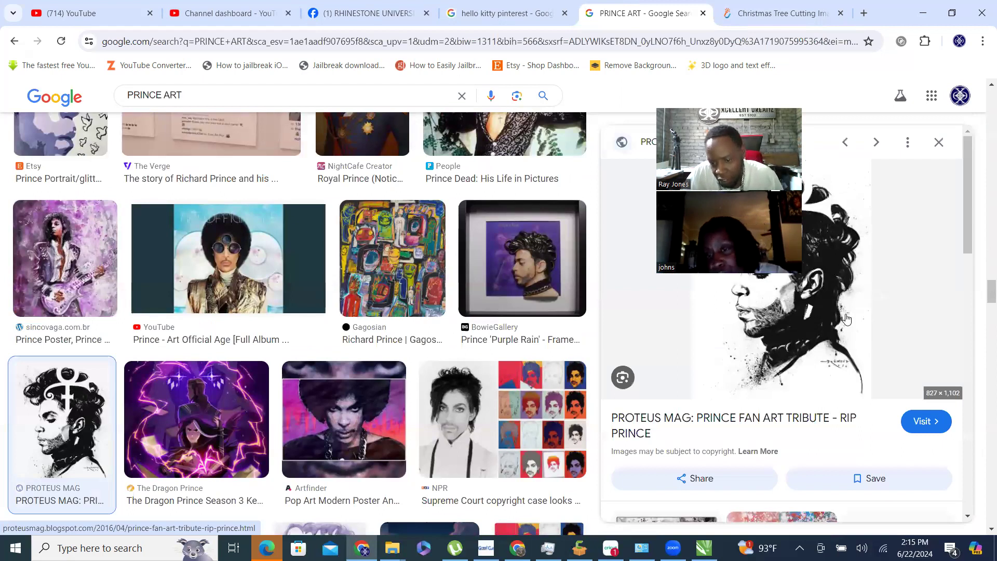
Save the Prince fan art as a JPEG in the IMAGES folder, adding PRINCE ART at the start of its file name.
right_click(650, 338)
key("Escape")
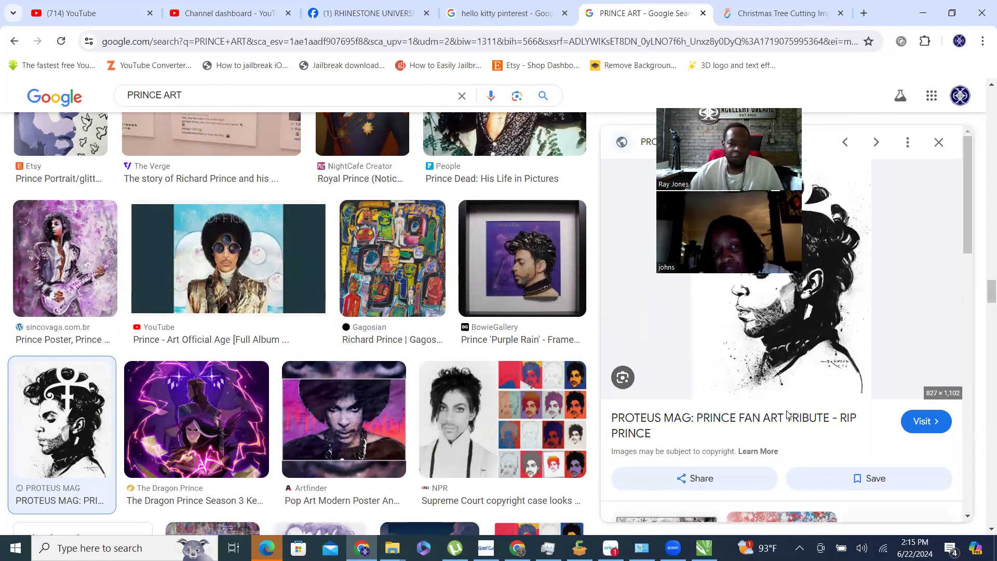
key("ctrl+s")
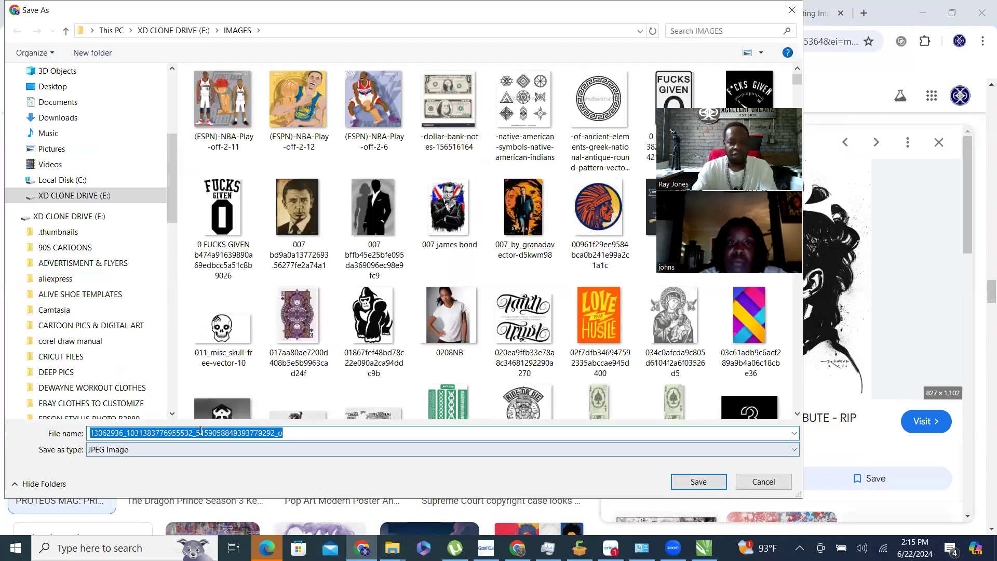
left_click(90, 434)
type("PRINCE AR")
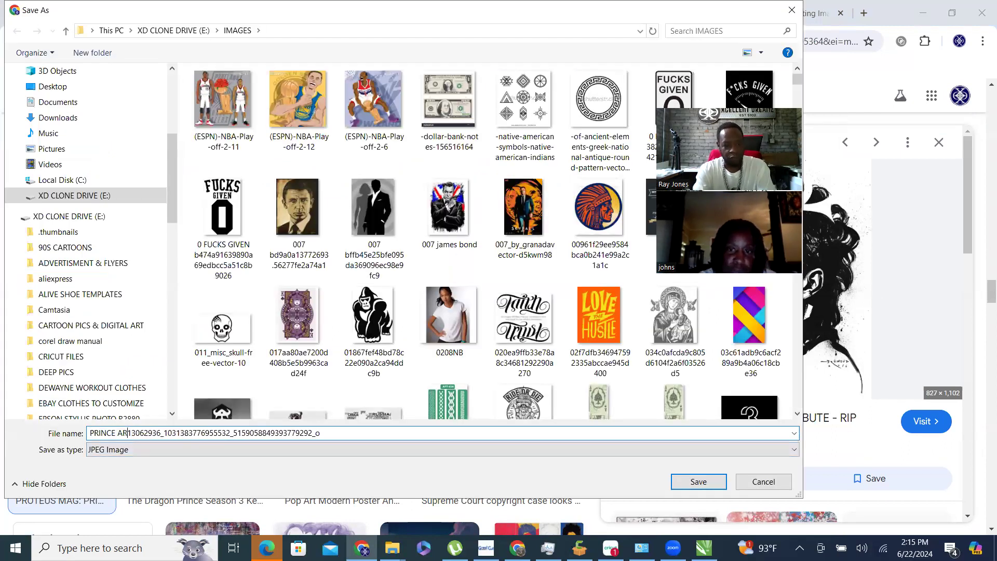
type("T")
key("Return")
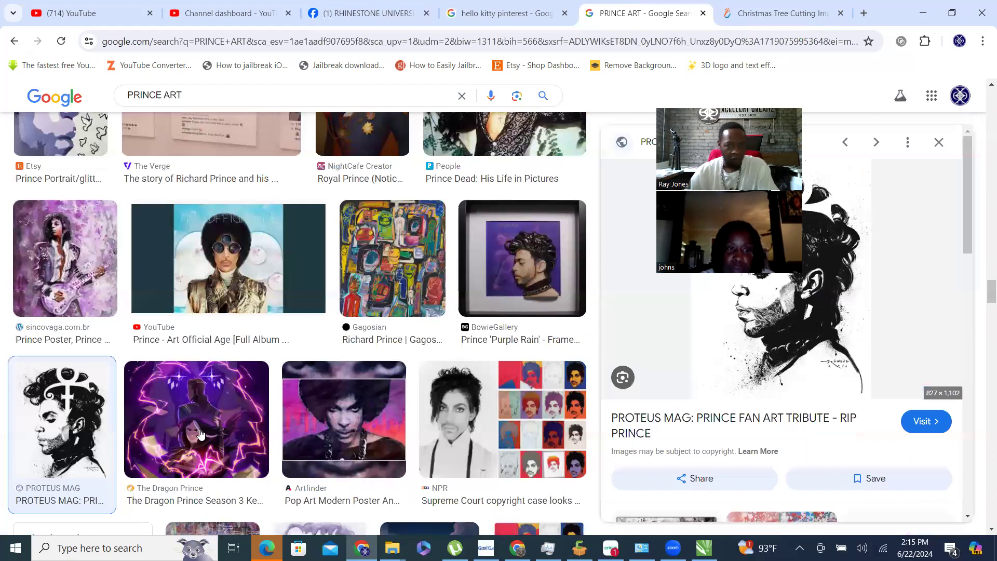
Shrink the browser window and bring the downloaded PRINCE ART picture into the blank CorelDRAW drawing, beside the page.
left_click(952, 13)
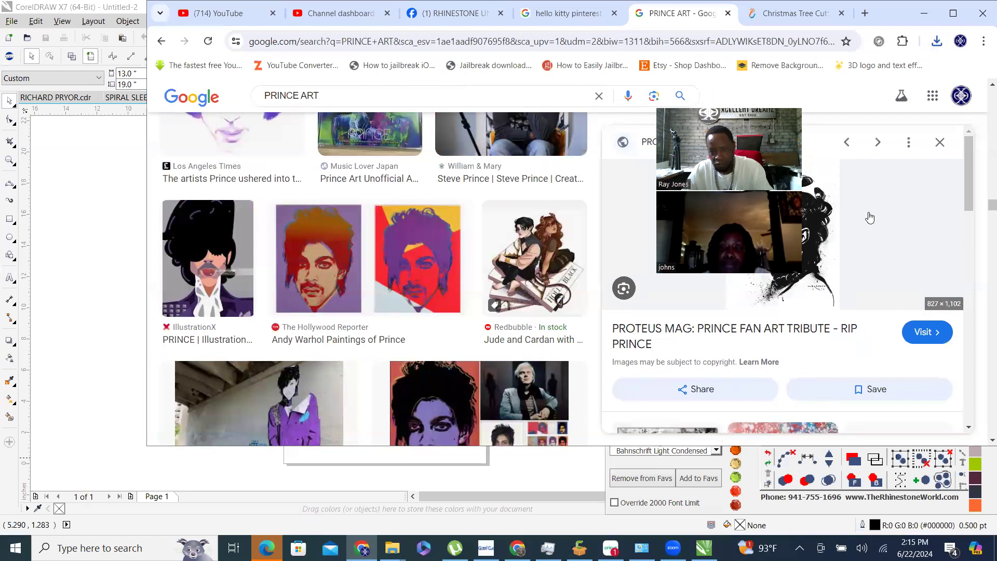
left_click(937, 41)
left_click_drag(851, 109, 120, 305)
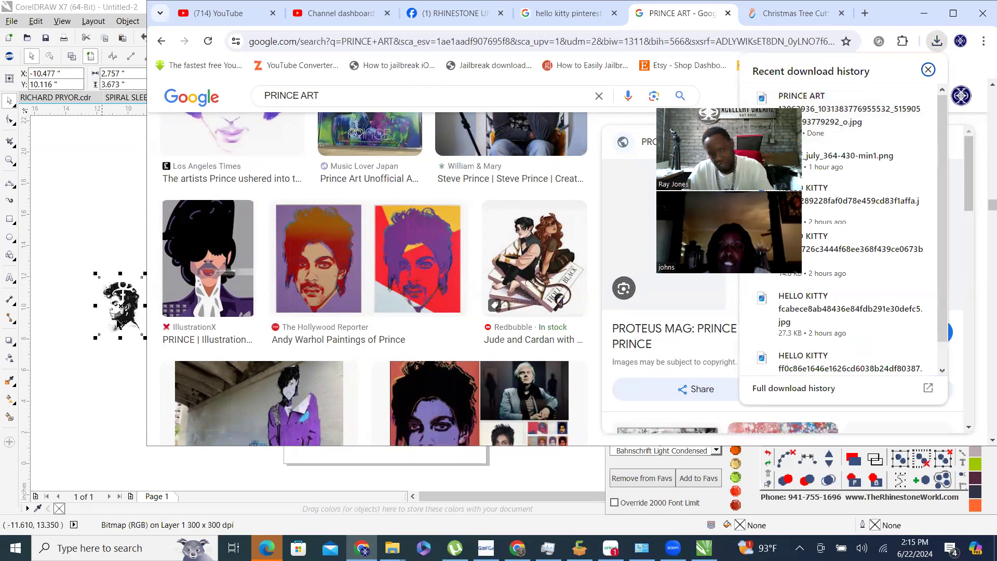
Outline-trace the Prince bitmap as Clipart, deleting the original image and removing the background with the color chosen automatically.
left_click(126, 301)
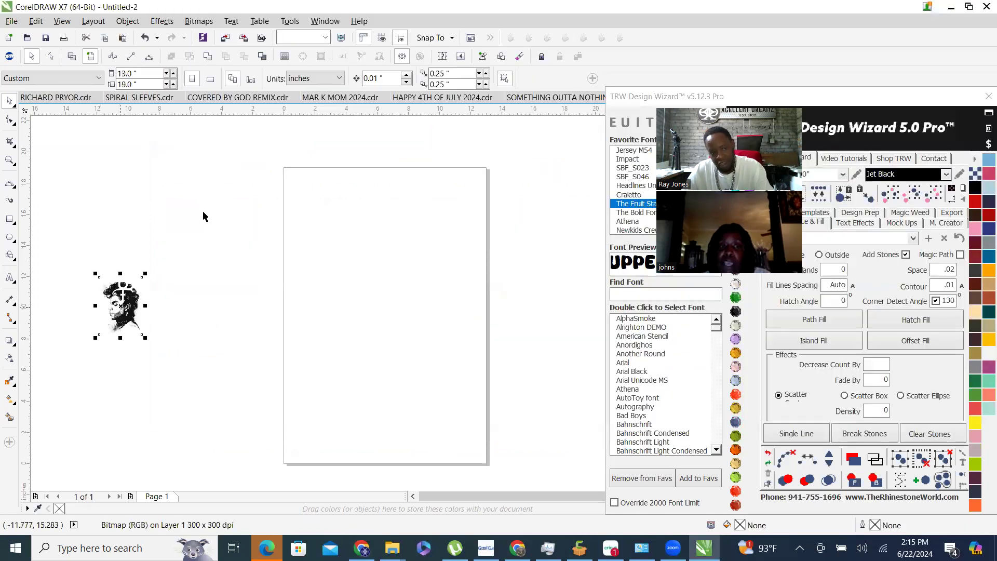
right_click(121, 303)
mouse_move(223, 260)
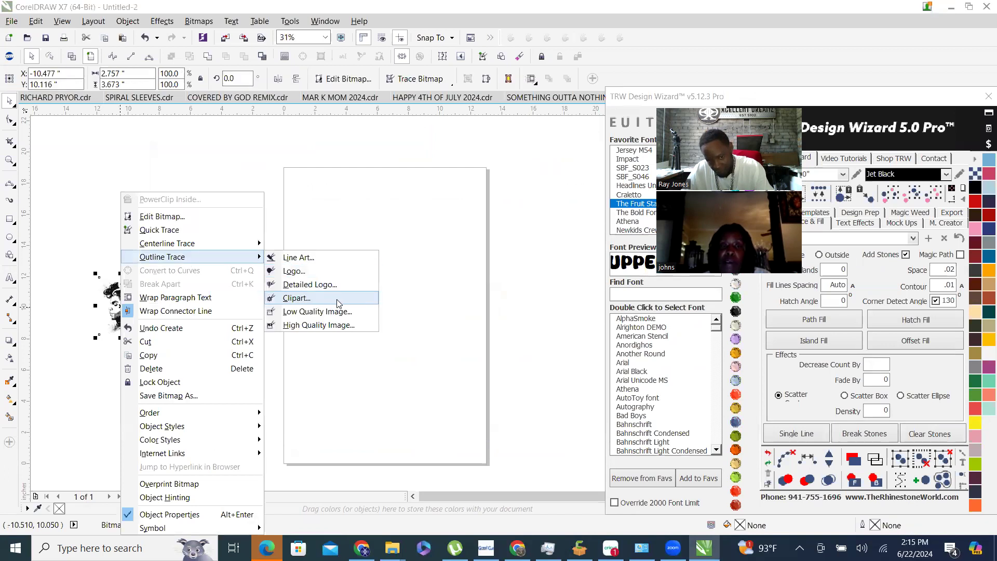
left_click(338, 303)
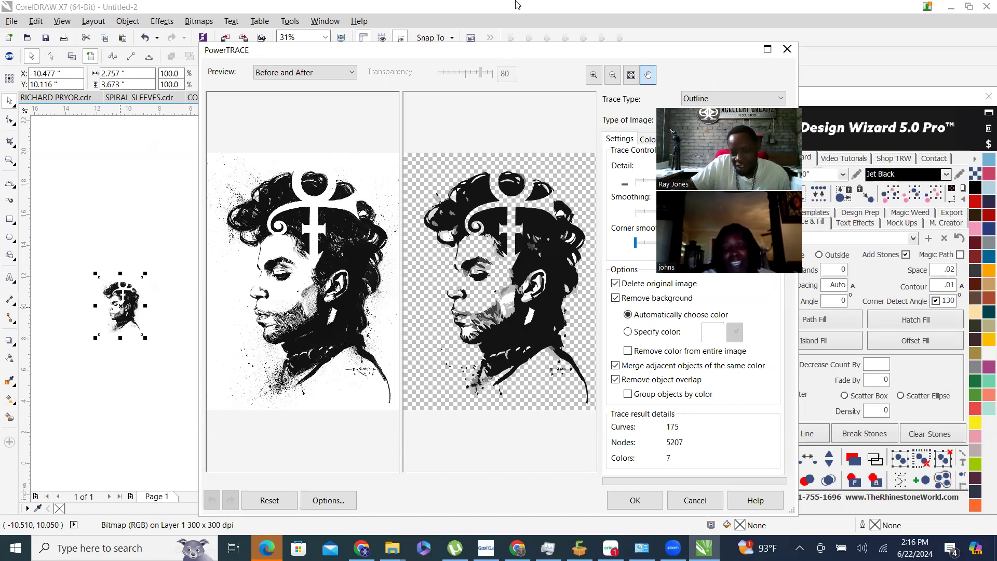
left_click(626, 497)
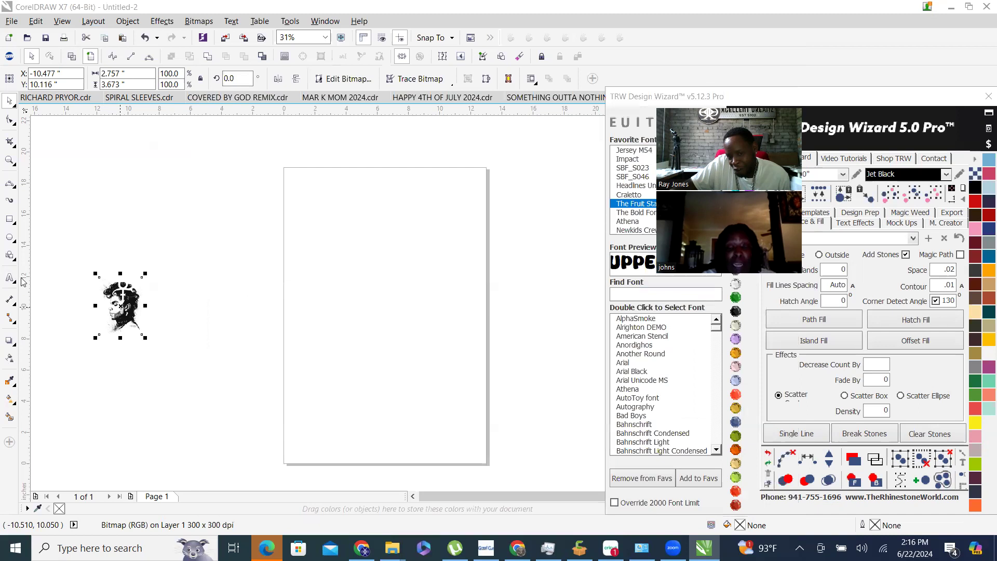
Move the traced Prince portrait onto the upper-left area of the page and inspect its traced detail.
left_click(140, 281)
mouse_move(110, 316)
left_mouse_down()
mouse_move(311, 221)
mouse_move(287, 218)
left_mouse_up()
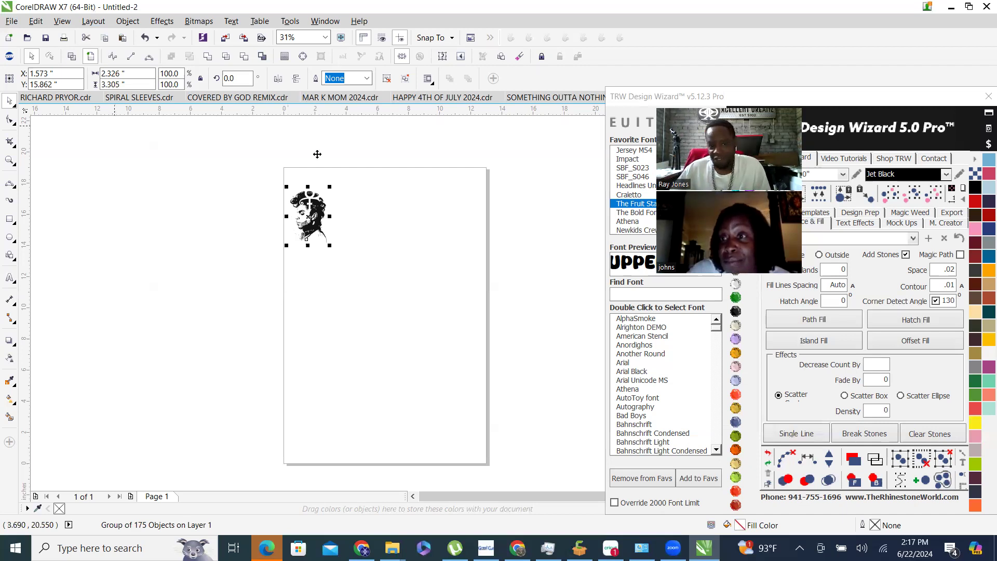
scroll(302, 254, "up", 4)
scroll(330, 240, "down", 2)
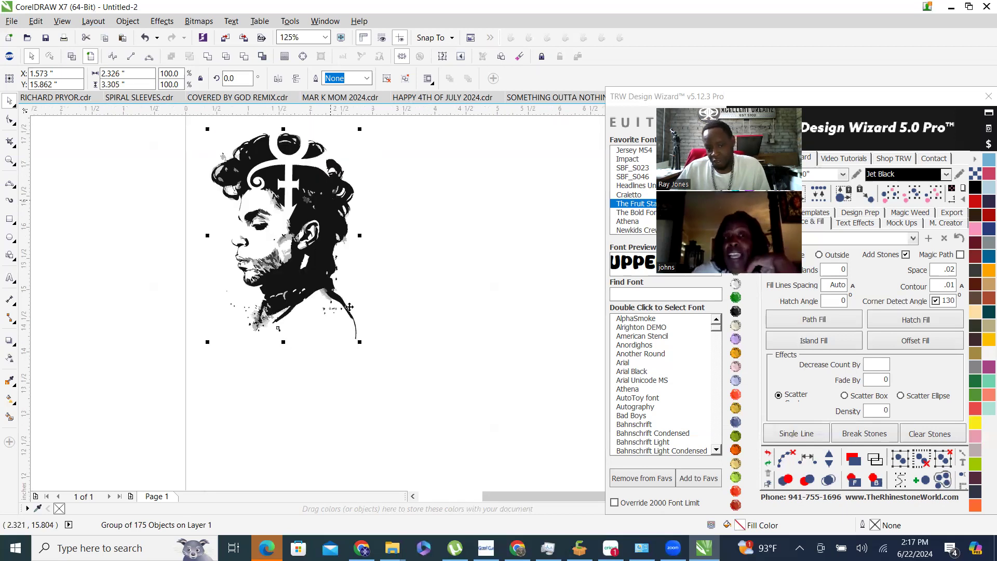
scroll(349, 307, "down", 1)
scroll(356, 270, "down", 1)
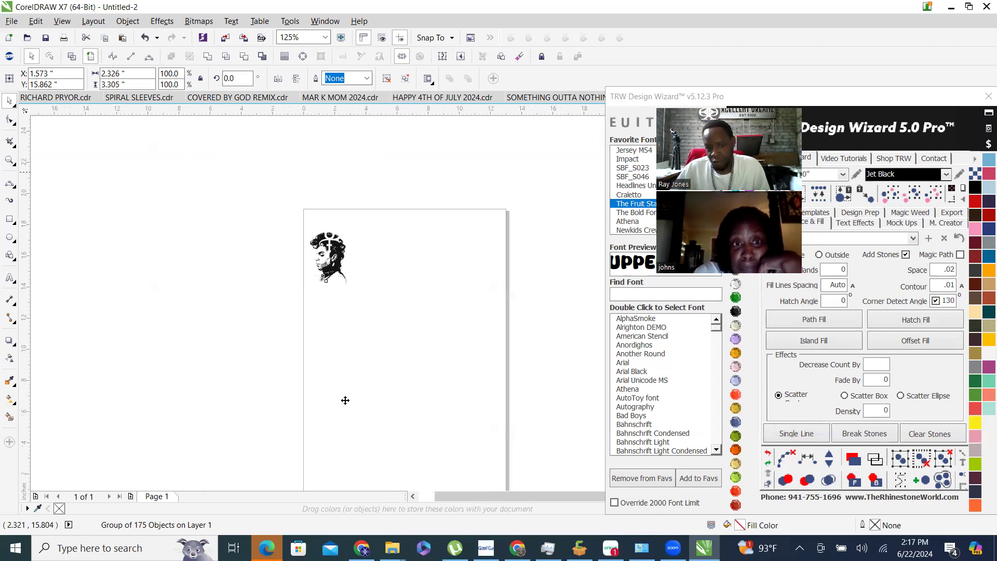
scroll(347, 401, "up", 1)
scroll(357, 406, "down", 1)
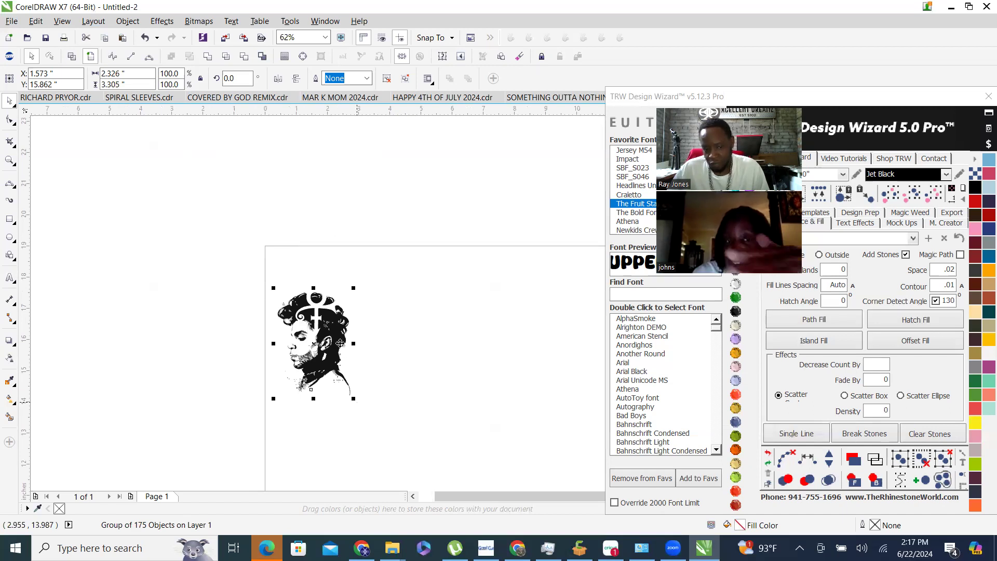
scroll(340, 344, "up", 5)
scroll(312, 269, "down", 2)
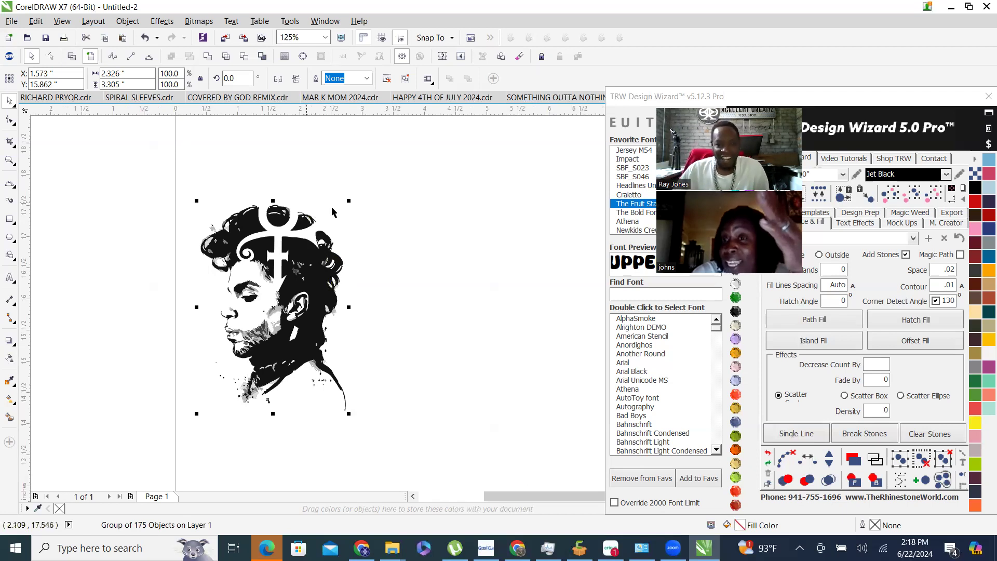
Enlarge the traced Prince portrait proportionally to about 10.87 by 15.45 inches so it nearly fills the page.
scroll(332, 212, "down", 1)
left_click_drag(324, 307, 426, 451)
scroll(352, 325, "down", 1)
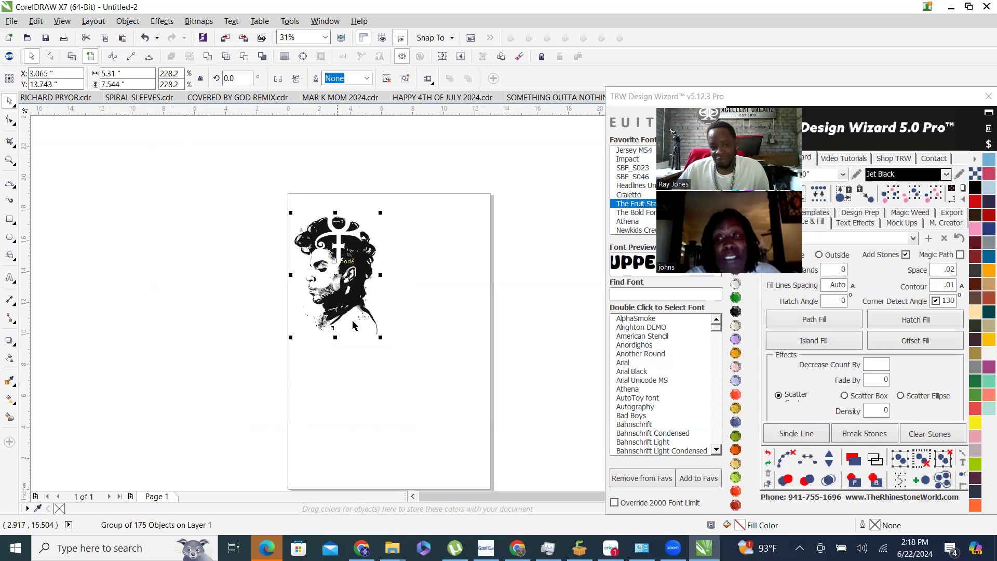
left_click_drag(382, 338, 470, 468)
scroll(384, 313, "up", 2)
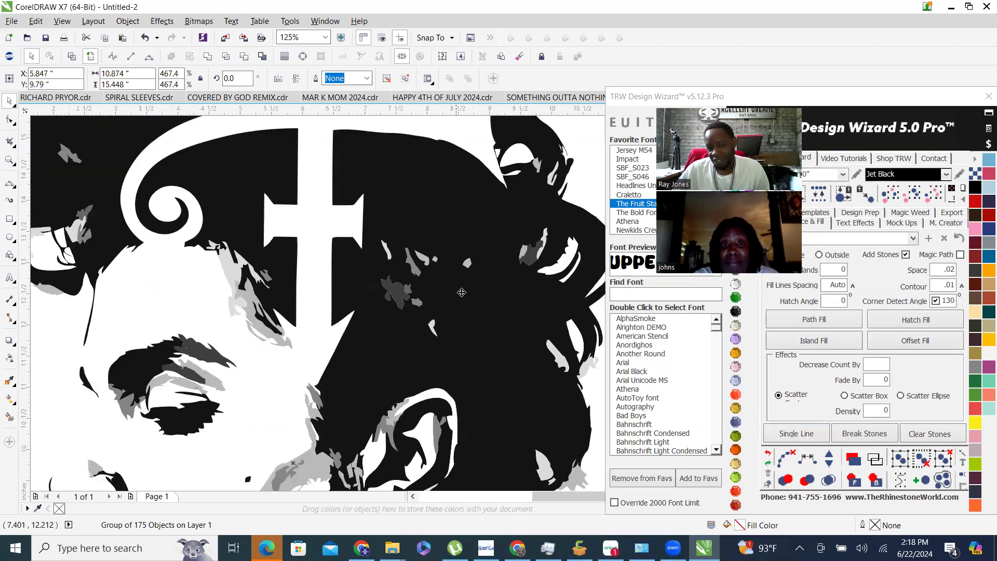
scroll(461, 292, "down", 2)
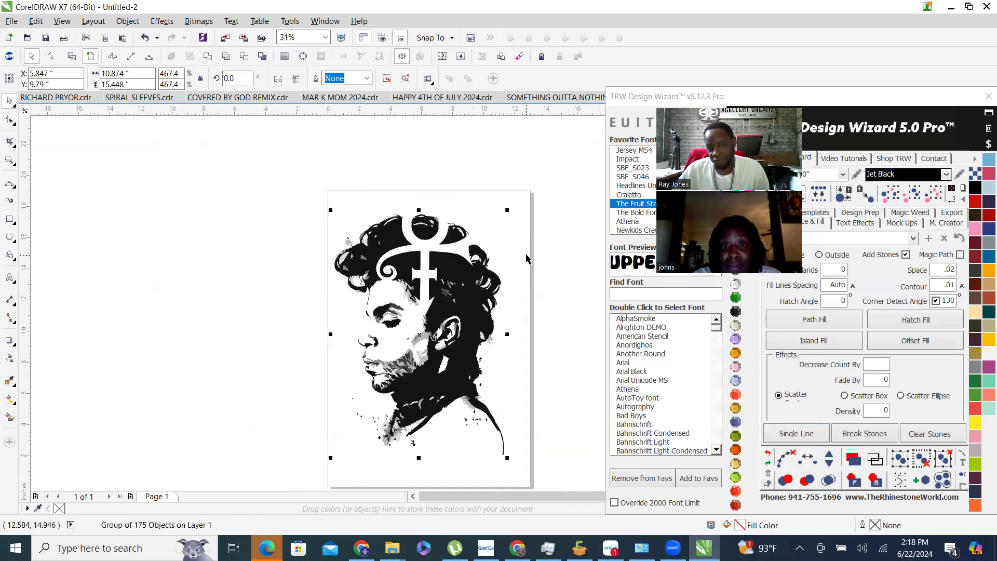
Display the drawing in wireframe and examine the outlines of the traced Prince portrait.
left_click(71, 56)
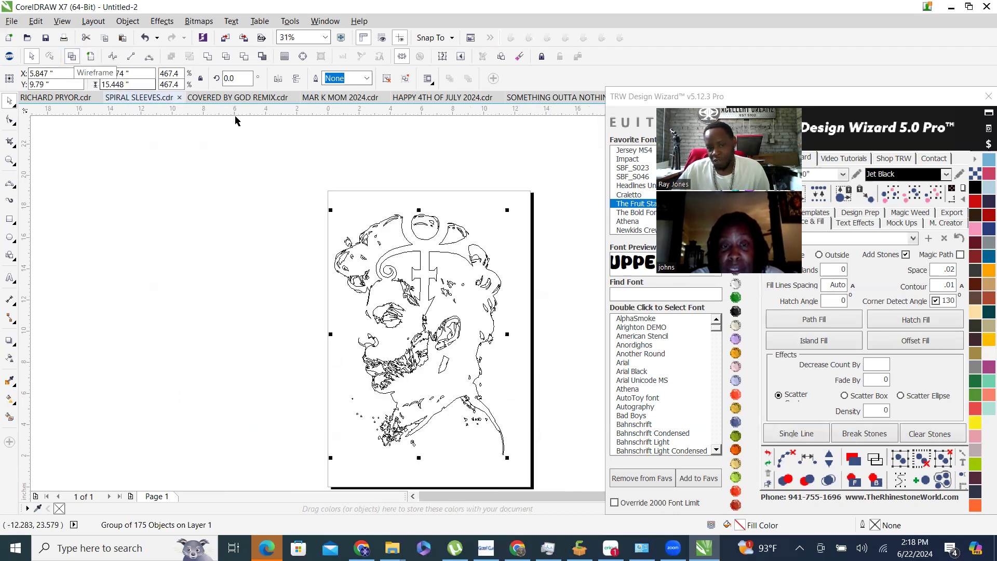
scroll(468, 247, "up", 2)
scroll(513, 194, "down", 2)
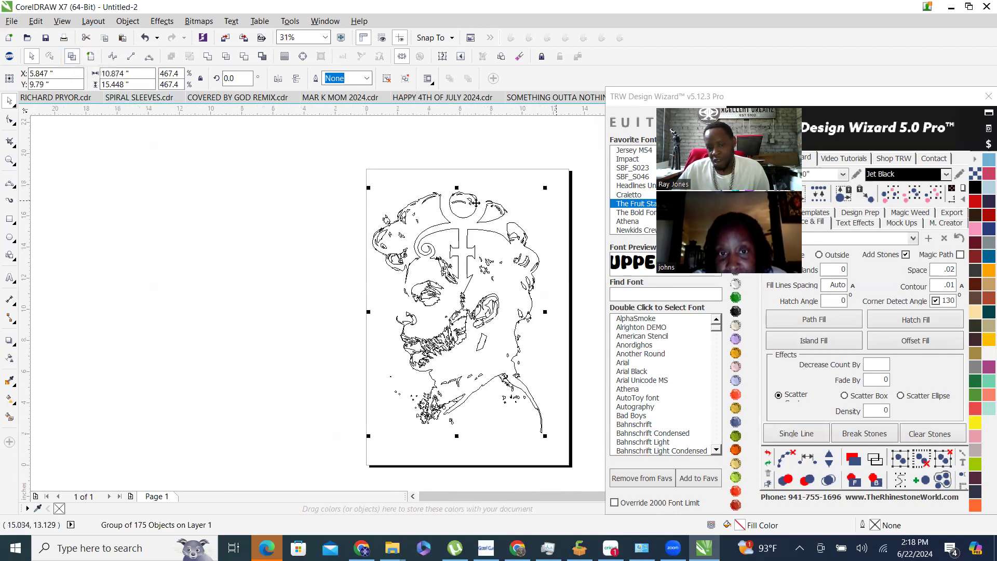
scroll(515, 209, "up", 1)
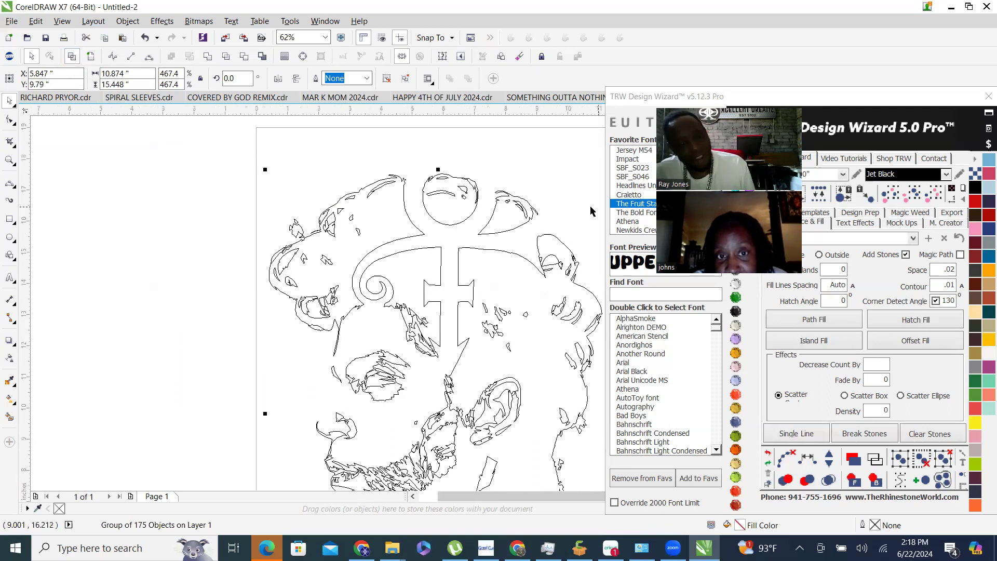
Return the drawing from wireframe to the enhanced view and examine the filled Prince portrait.
scroll(349, 220, "down", 1)
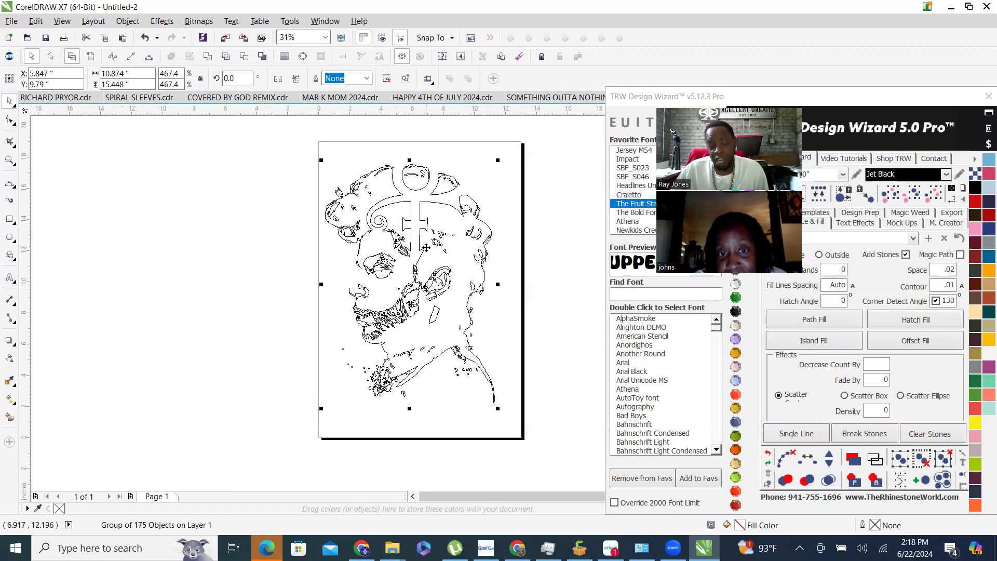
left_click(438, 187)
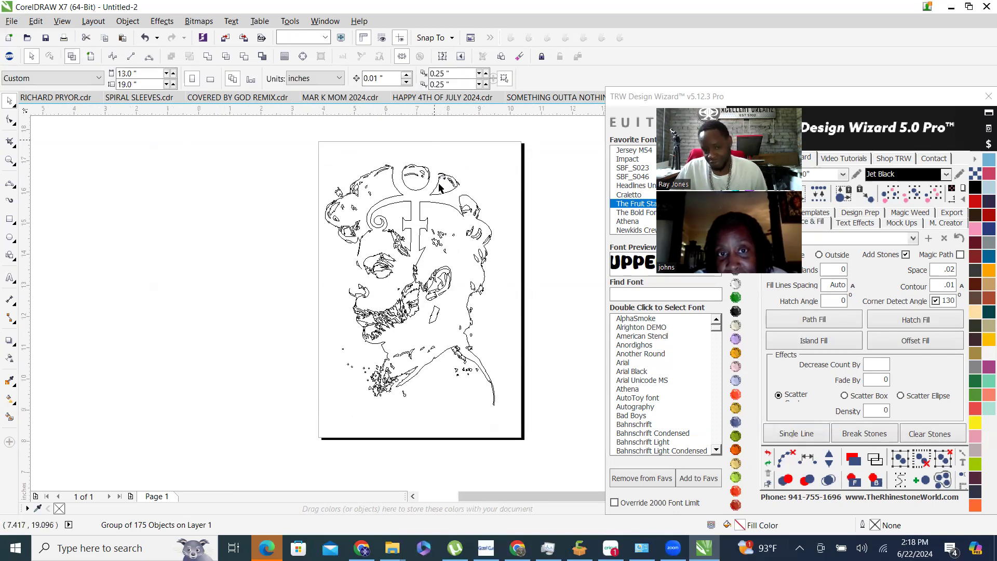
scroll(436, 190, "up", 3)
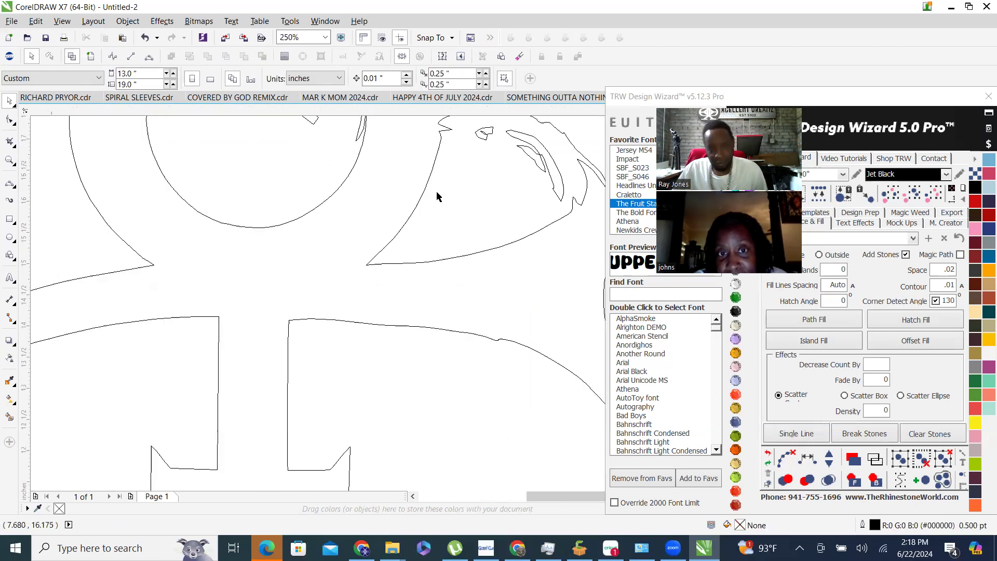
scroll(437, 196, "down", 1)
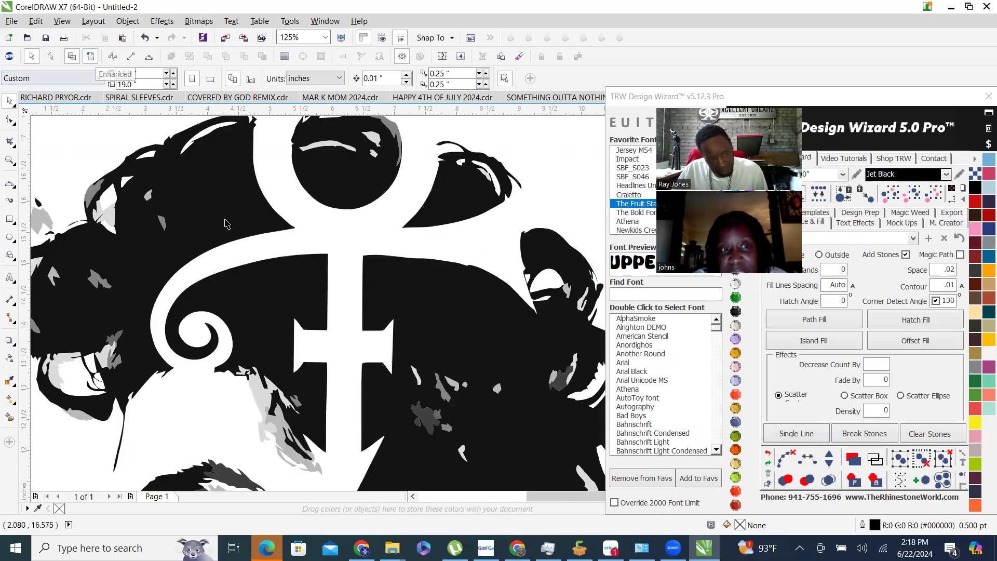
left_click(90, 56)
scroll(286, 236, "down", 2)
scroll(298, 289, "down", 1)
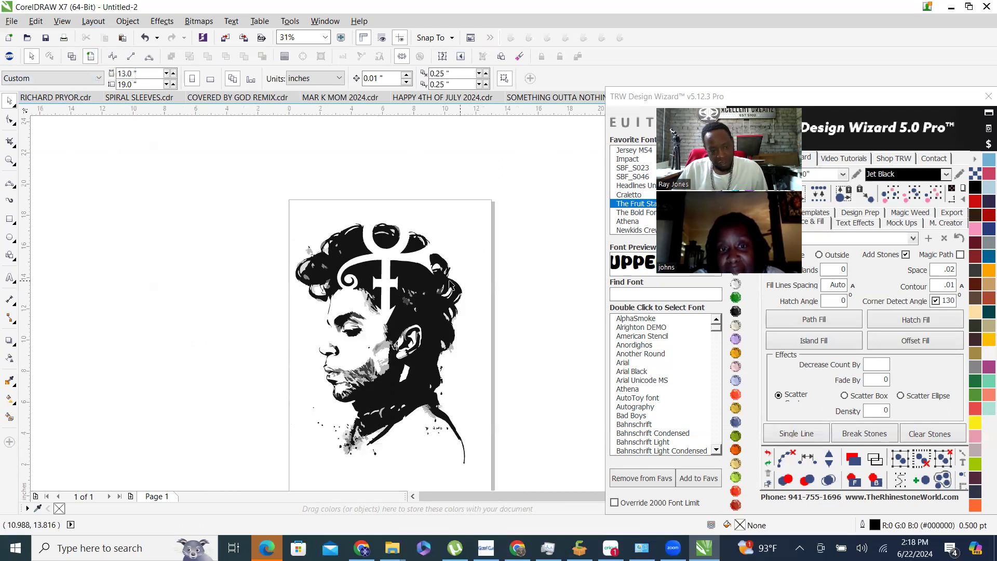
scroll(299, 289, "up", 1)
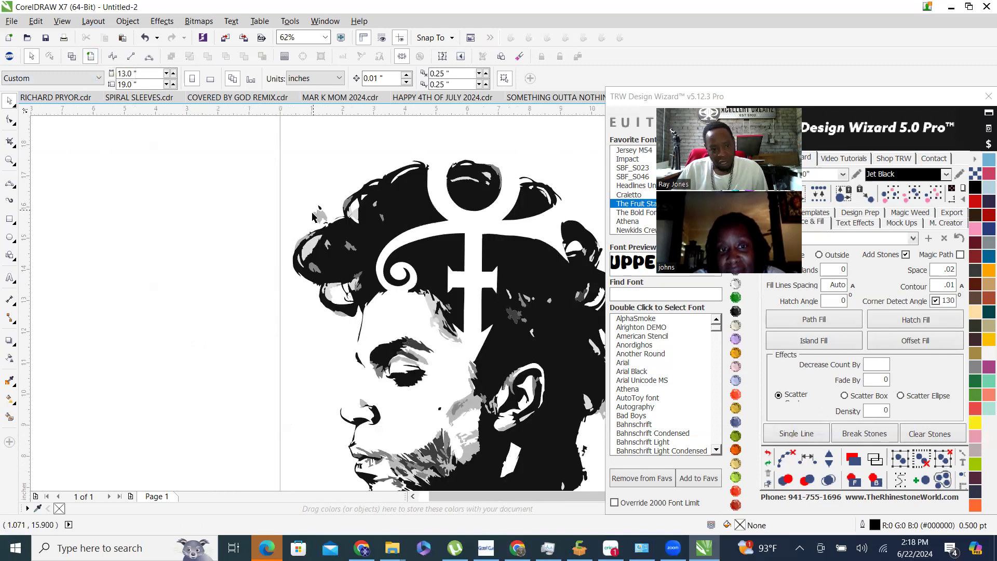
Ungroup all objects of the traced portrait and delete the stray grey and black fragments beside the upper-left hair.
scroll(319, 222, "up", 1)
left_click(330, 209)
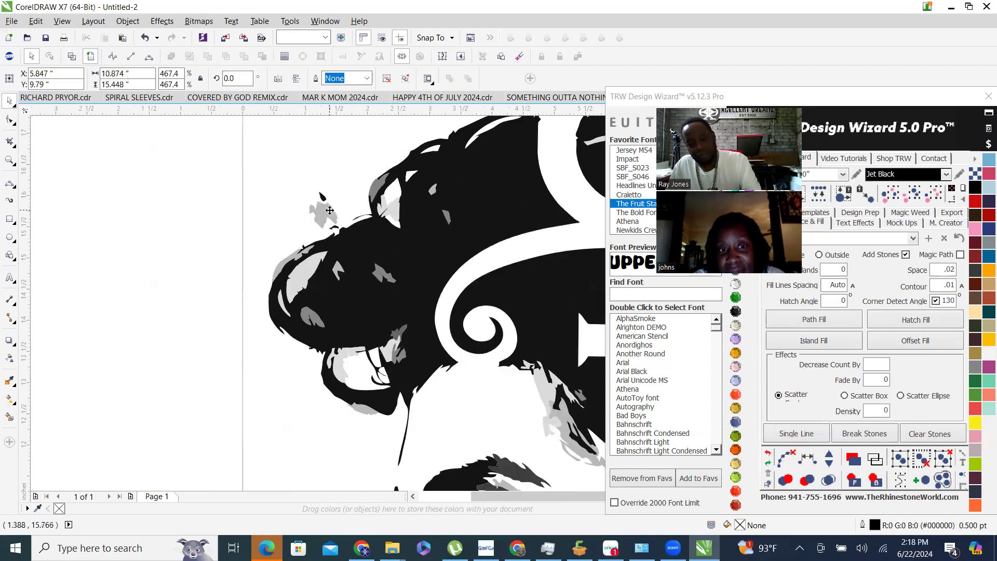
right_click(330, 210)
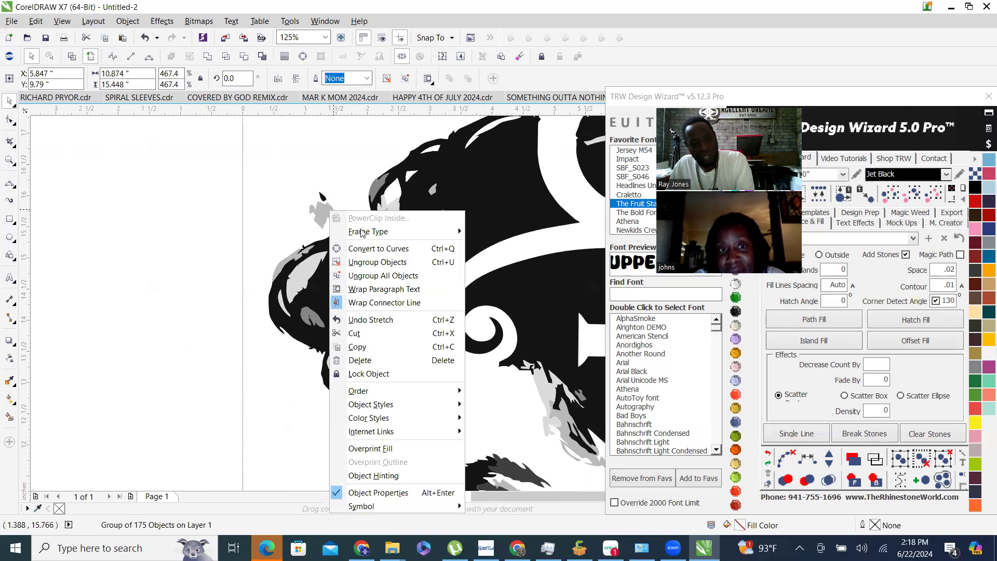
left_click(416, 276)
left_click(320, 193)
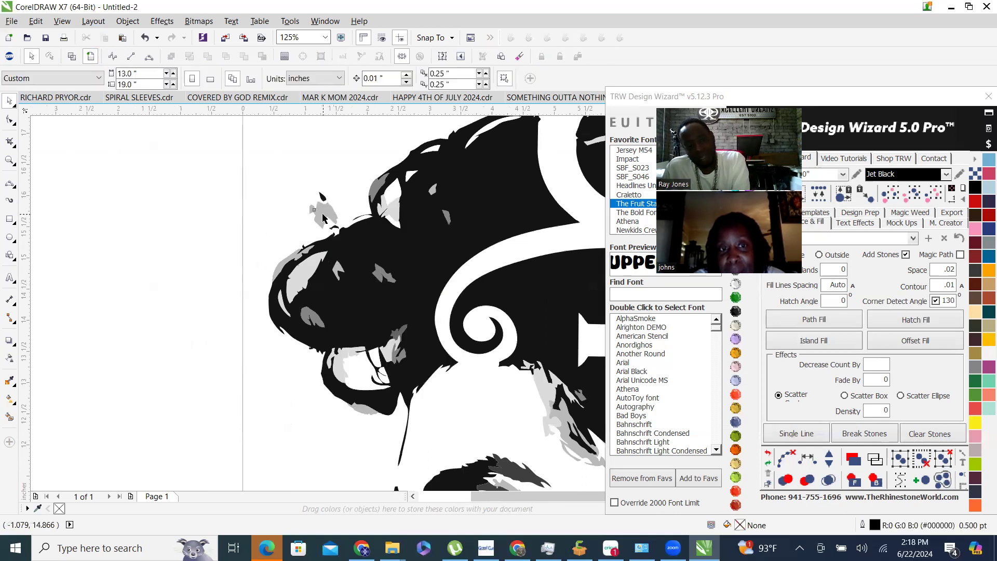
left_click(322, 200)
key("Delete")
scroll(322, 202, "down", 5)
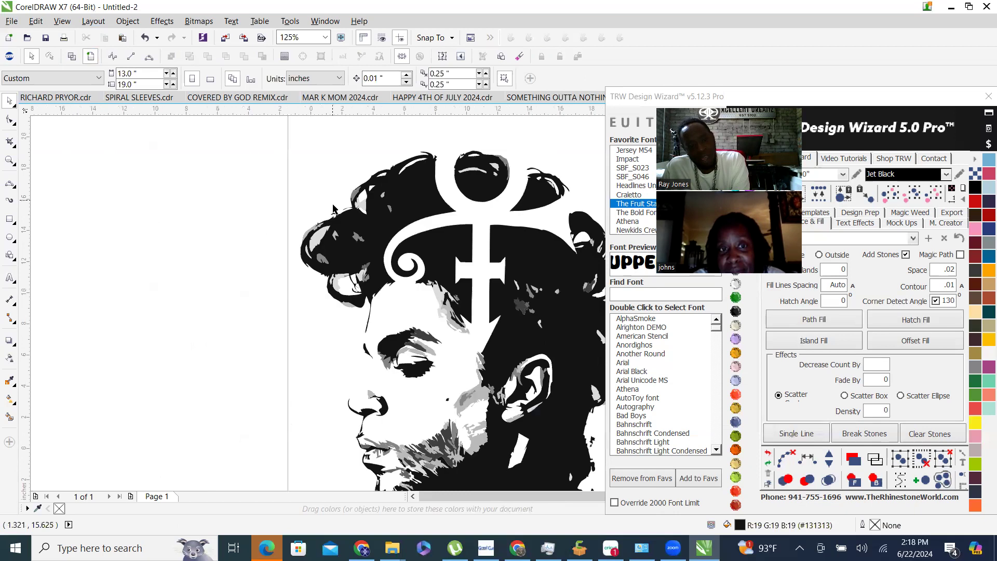
Select all shapes sharing the near-white fill of the hair curl above the forehead and recolor them Light Topaz.
scroll(336, 261, "up", 3)
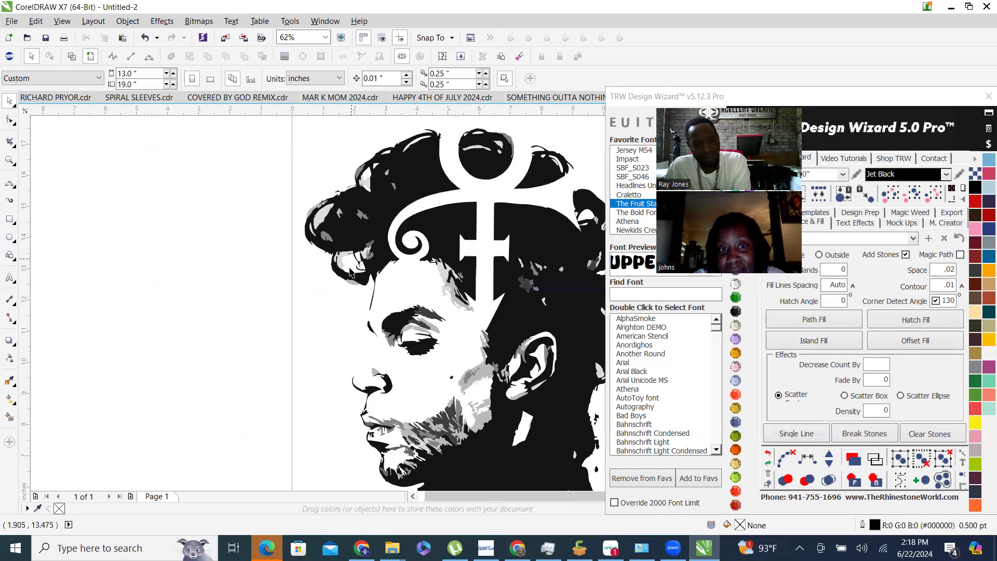
left_click(352, 274)
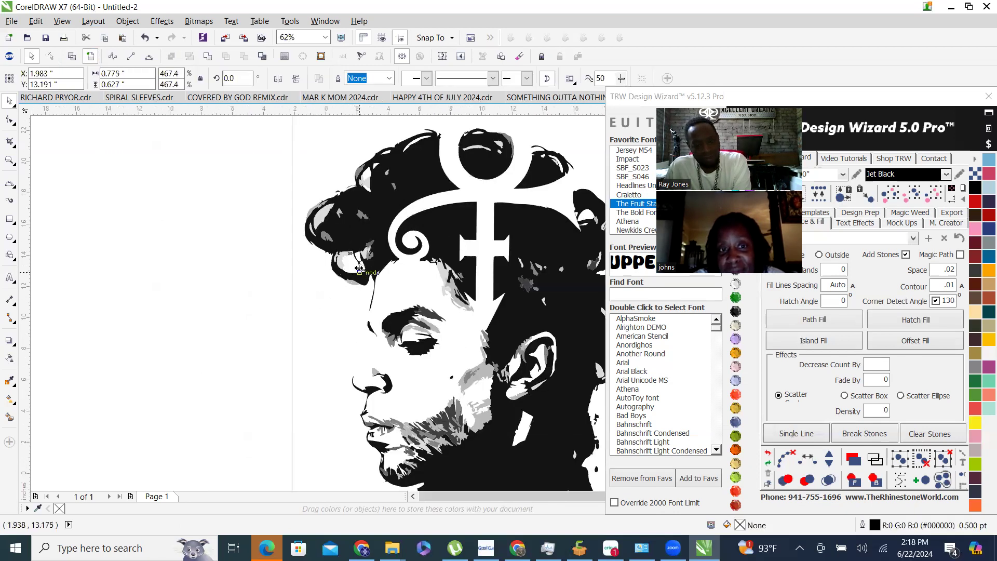
scroll(356, 270, "down", 2)
scroll(320, 291, "up", 2)
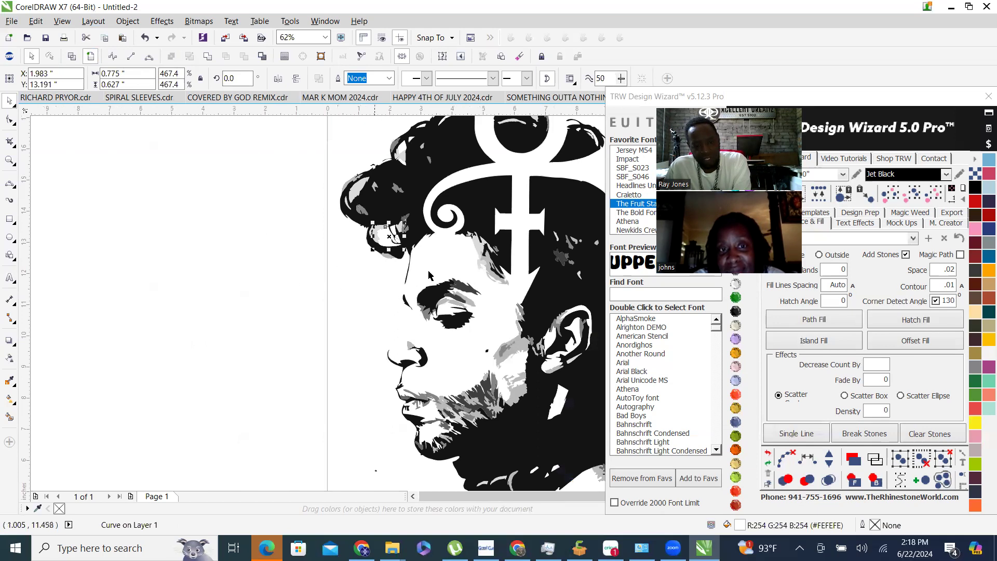
scroll(377, 250, "down", 2)
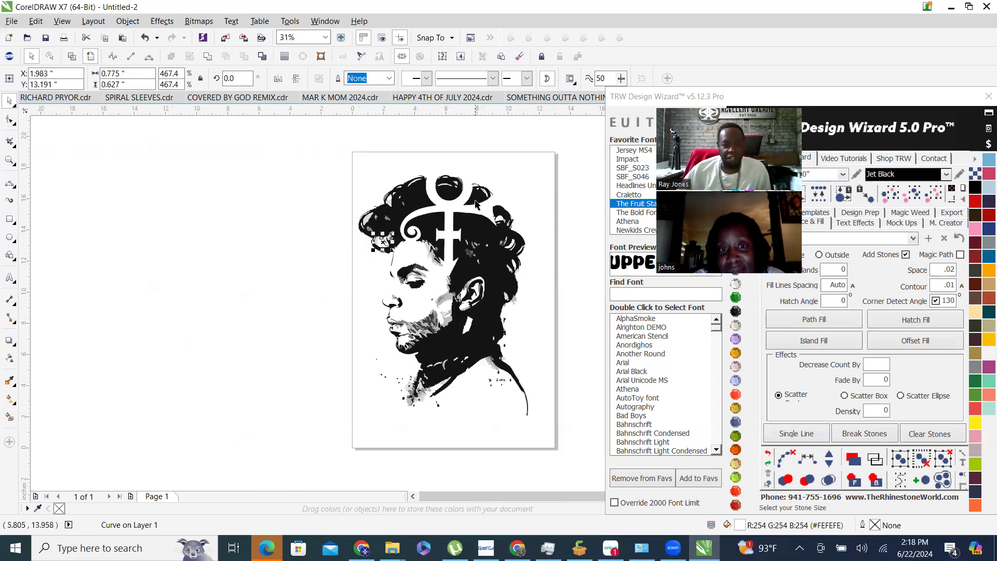
scroll(475, 200, "up", 2)
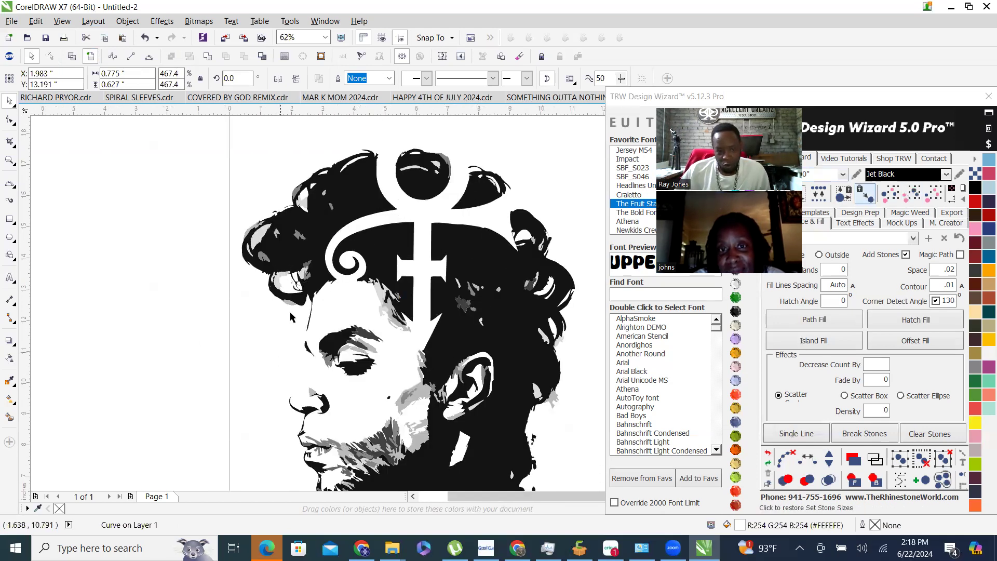
left_click(914, 201)
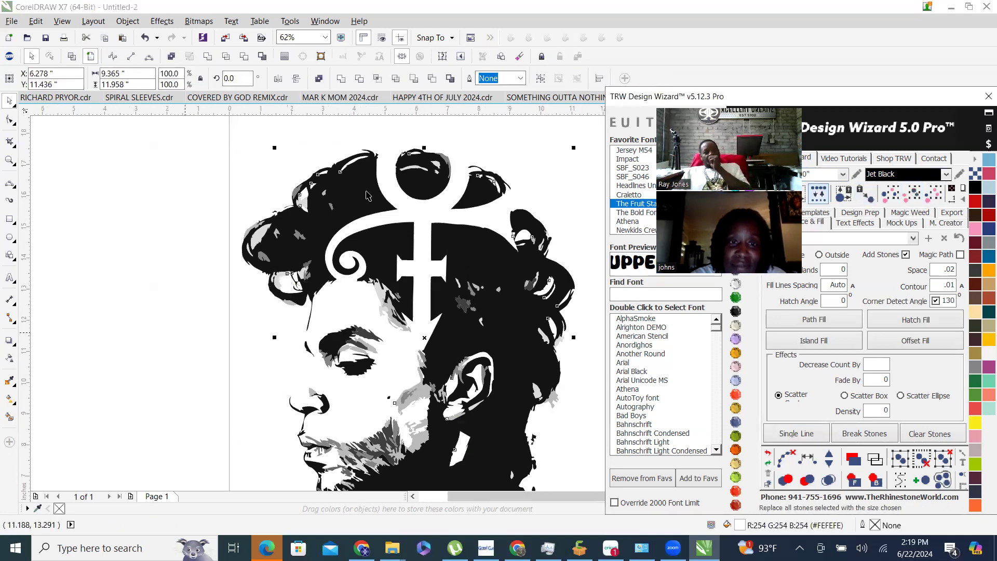
key("F3")
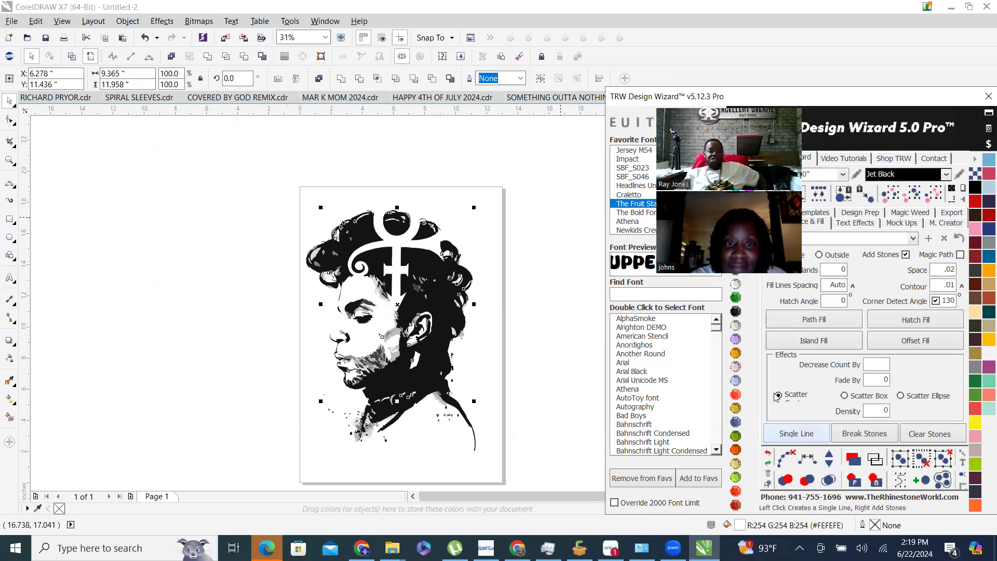
left_click(736, 411)
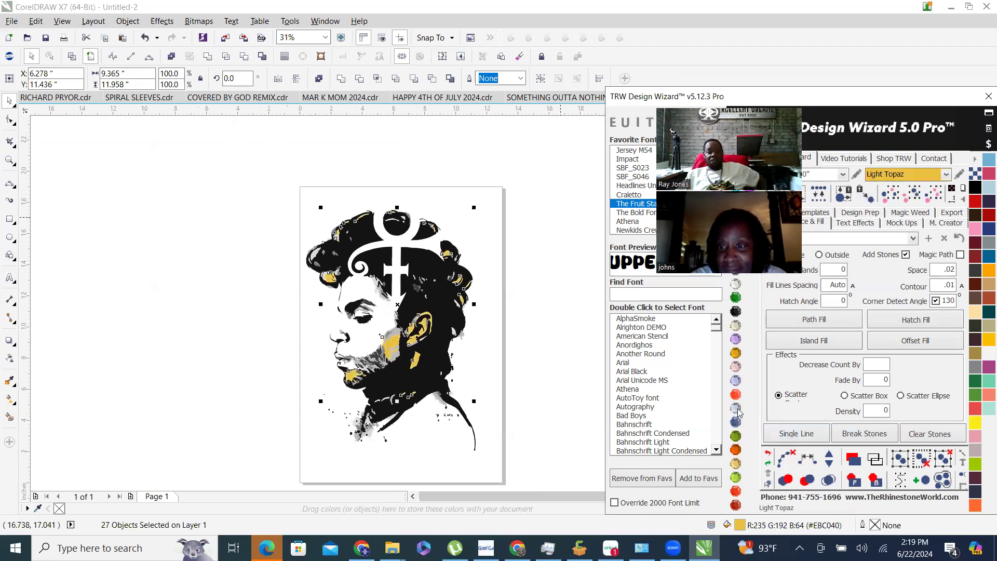
scroll(338, 295, "up", 4)
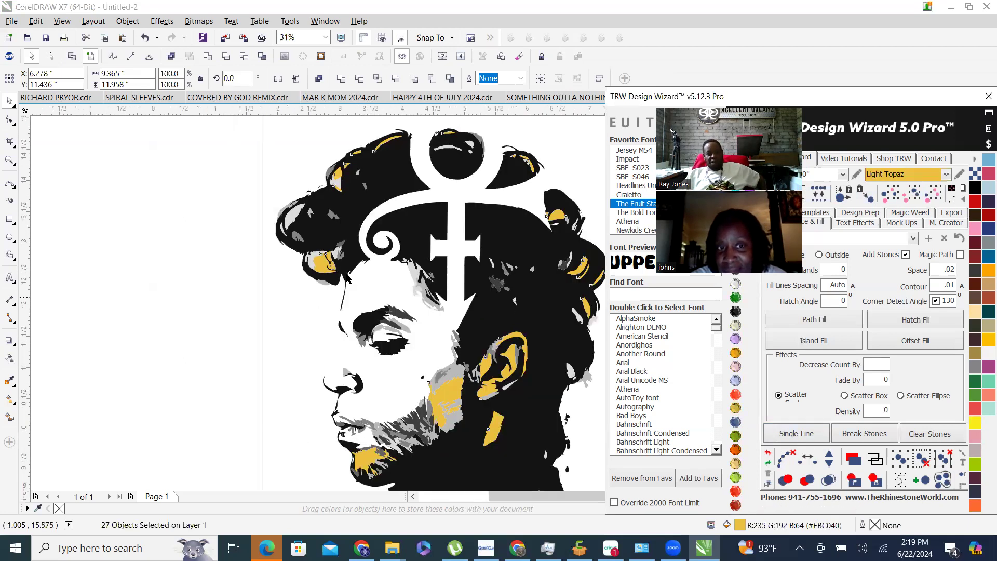
scroll(320, 258, "down", 4)
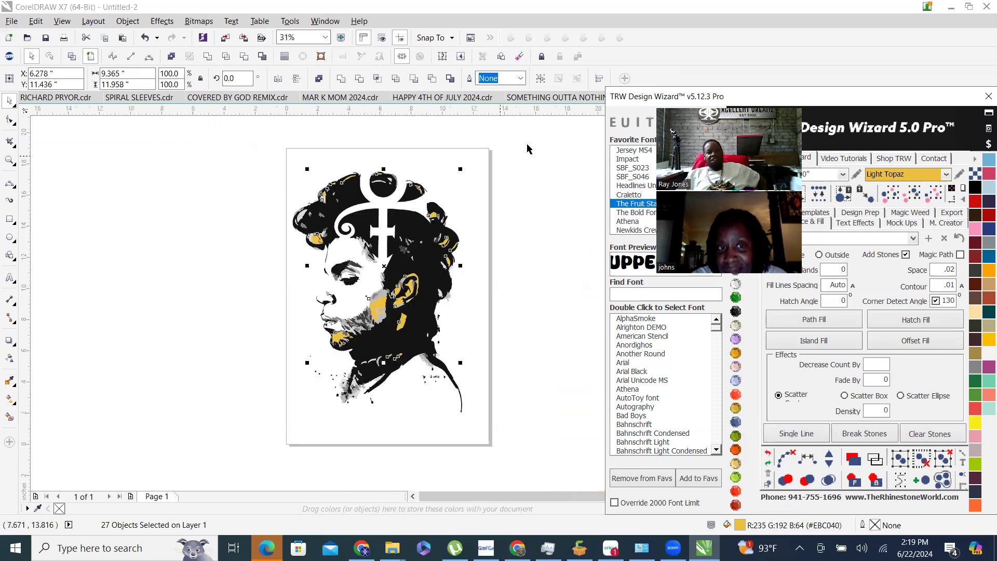
Try deleting the Light Topaz shapes, inspect the remaining portrait around the face and ear, and undo the deletion.
left_click(663, 56)
key("Delete")
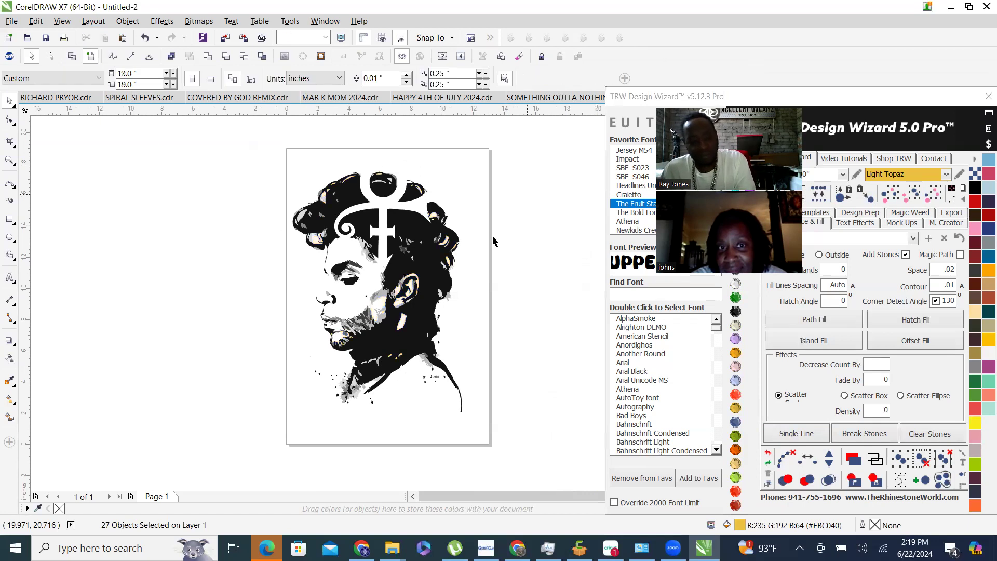
scroll(396, 325, "up", 4)
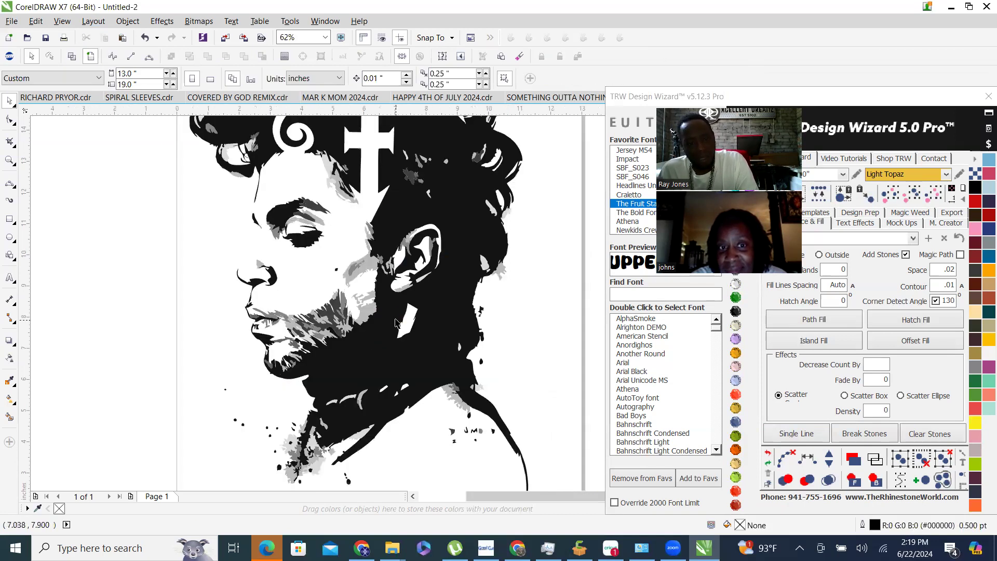
left_click(366, 268)
scroll(459, 294, "down", 8)
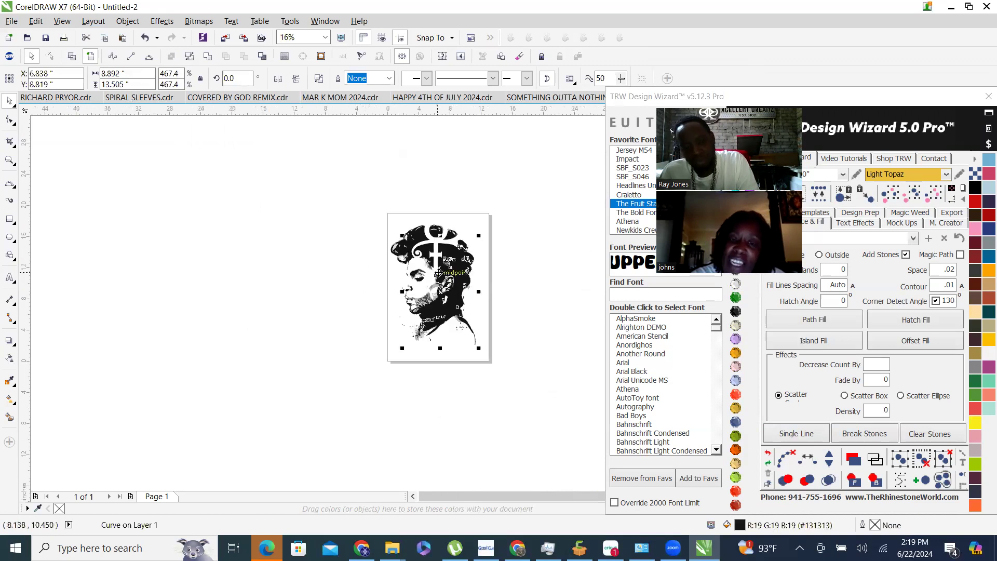
scroll(439, 272, "up", 8)
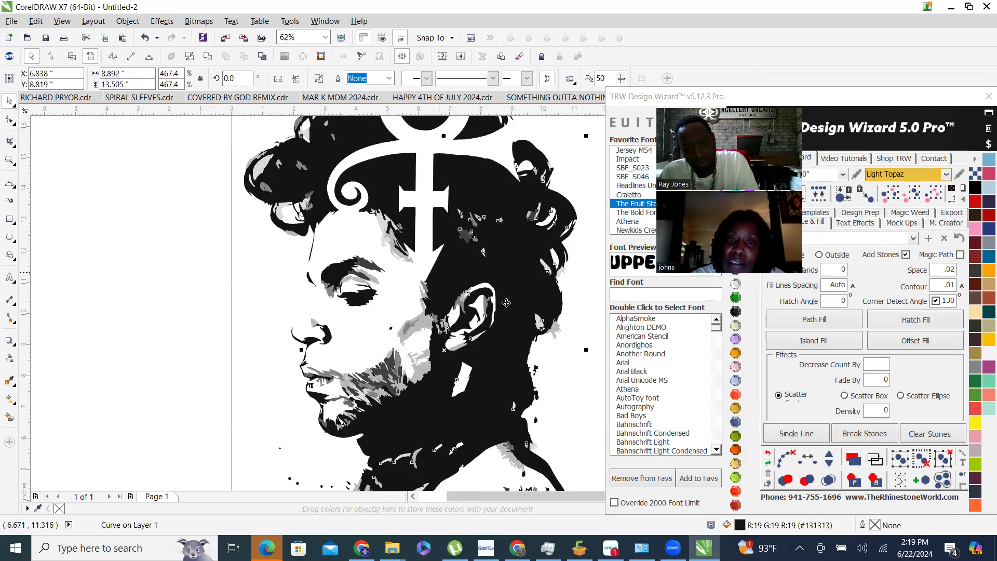
left_click(768, 455)
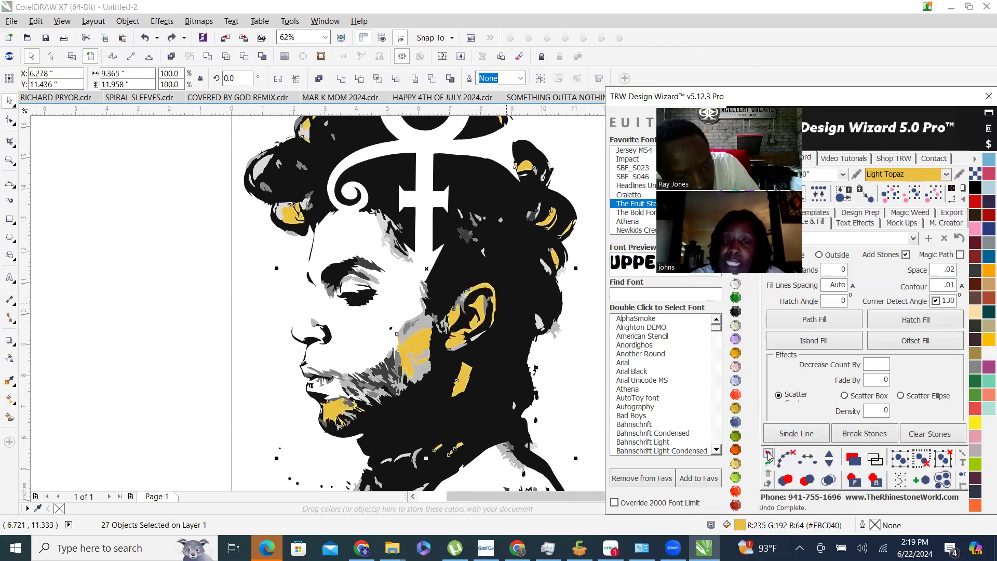
Try recoloring all the portrait's shapes Jet Black and inspect the ear and beard areas.
scroll(307, 361, "down", 1)
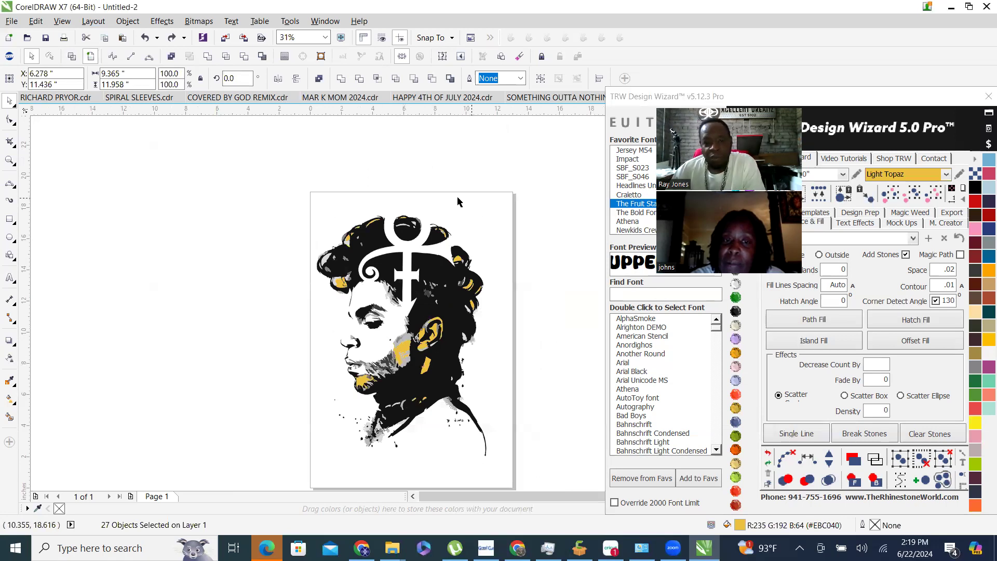
left_click(326, 210)
mouse_move(279, 182)
left_mouse_down()
mouse_move(356, 287)
mouse_move(394, 469)
mouse_move(527, 494)
mouse_move(284, 283)
mouse_move(448, 340)
mouse_move(556, 444)
left_mouse_up()
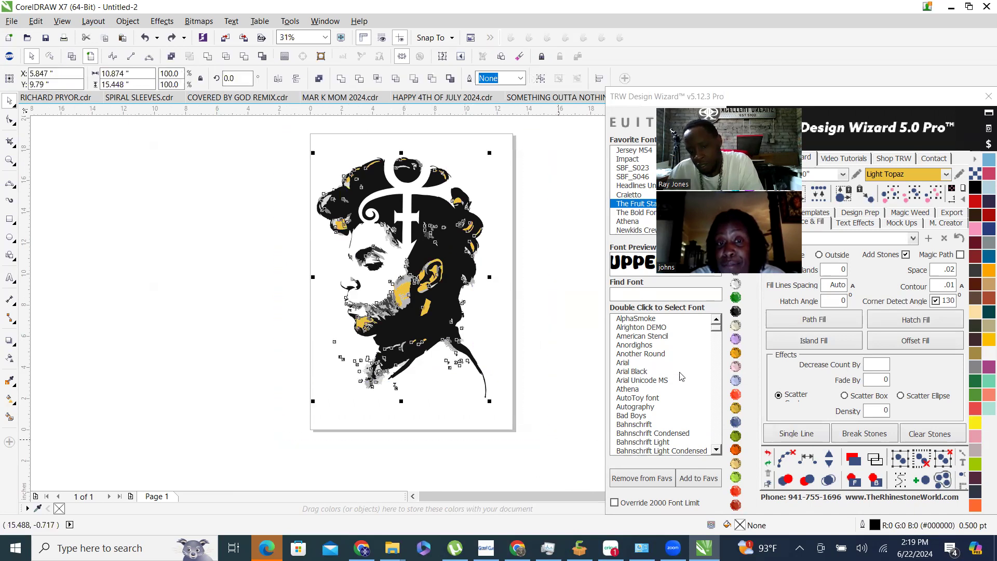
left_click(735, 312)
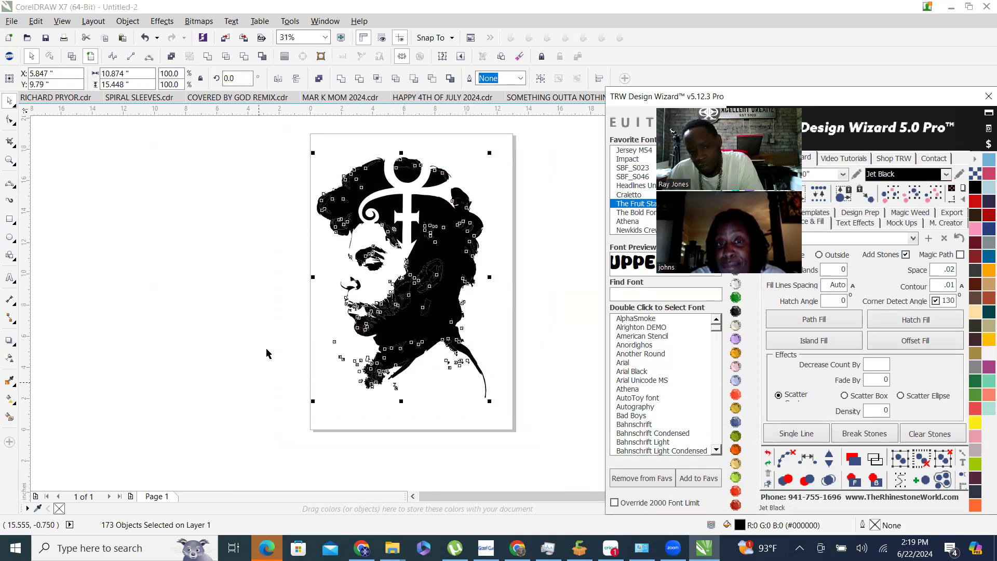
left_click(277, 327)
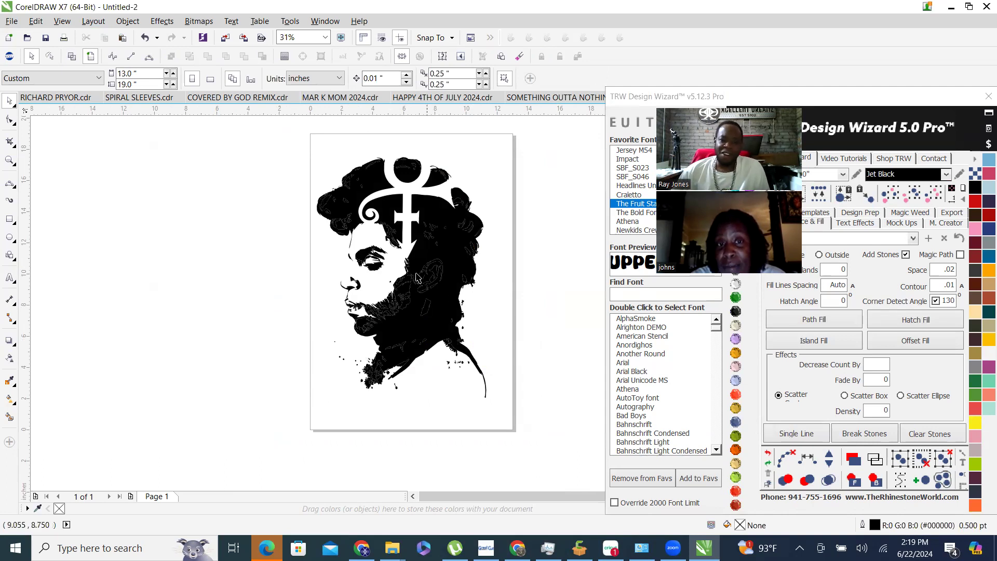
scroll(417, 278, "up", 2)
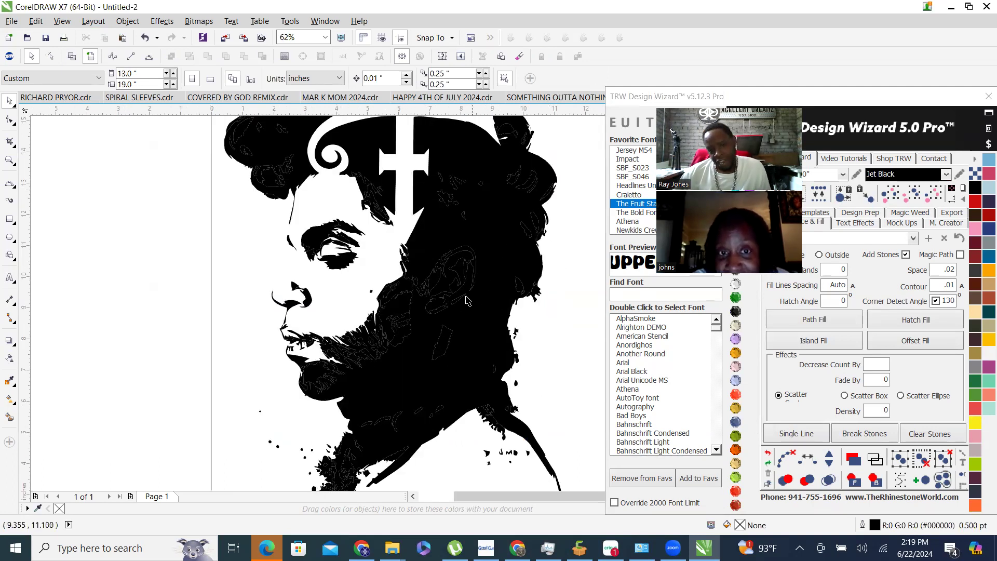
scroll(468, 286, "down", 2)
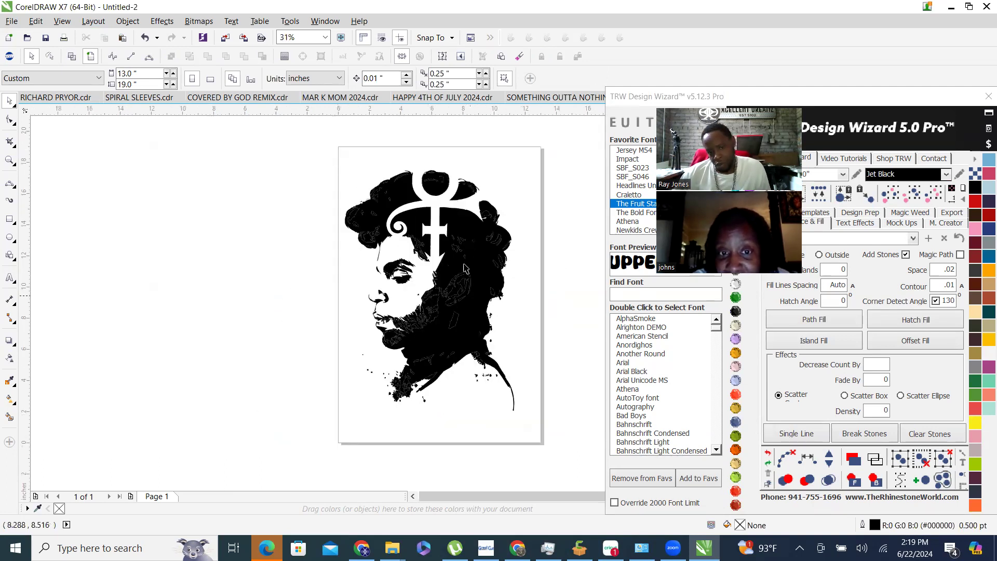
Undo the Jet Black recoloring and examine the Light Topaz areas on the face, ear and hair.
left_click(768, 454)
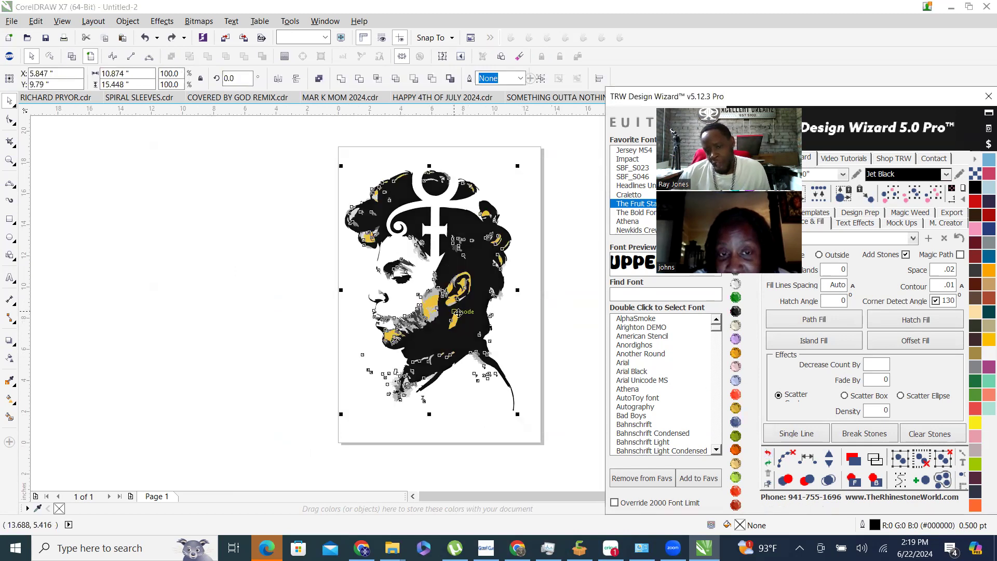
left_click(314, 345)
scroll(457, 281, "up", 4)
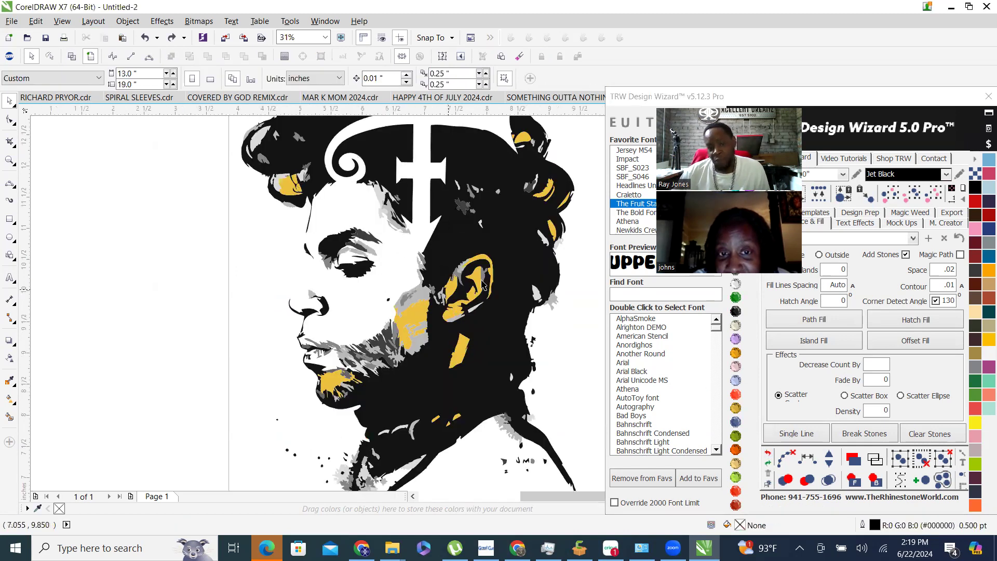
scroll(489, 378, "down", 2)
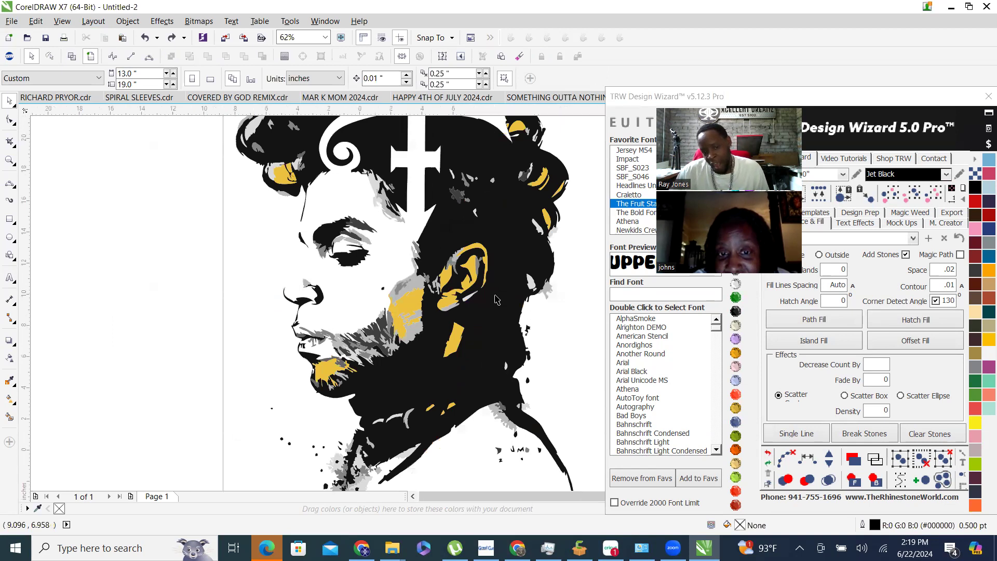
scroll(499, 244, "down", 1)
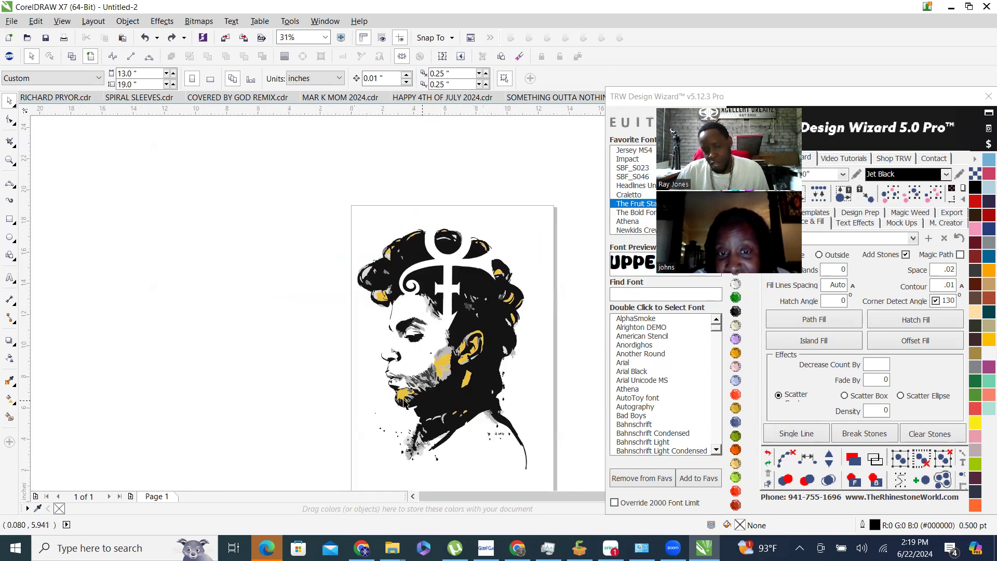
Recolor the mid-tone shapes across the eye, nose, beard and neck Jet Black and check the portrait.
scroll(405, 402, "up", 1)
left_click_drag(318, 237, 518, 448)
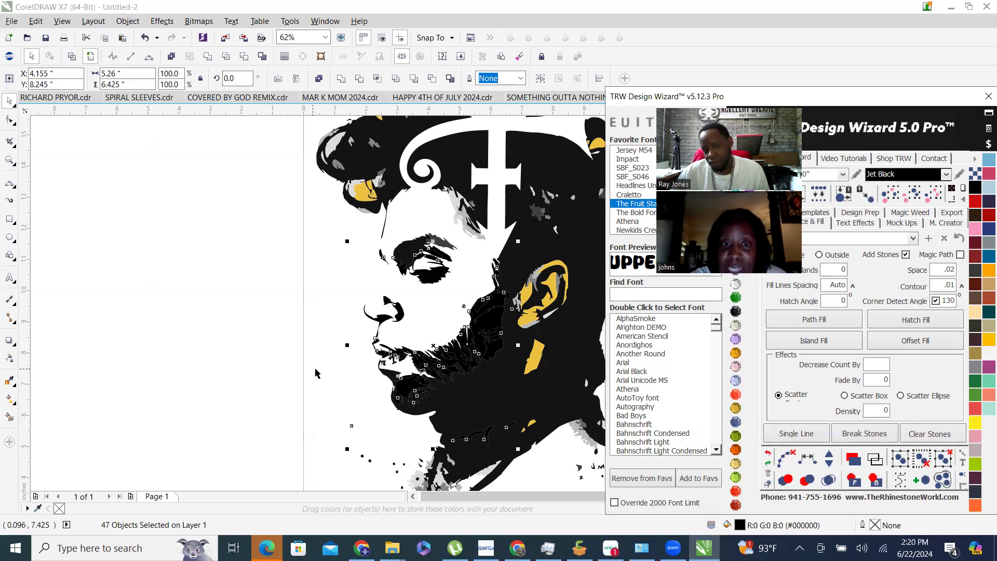
scroll(533, 380, "down", 1)
left_click(532, 381)
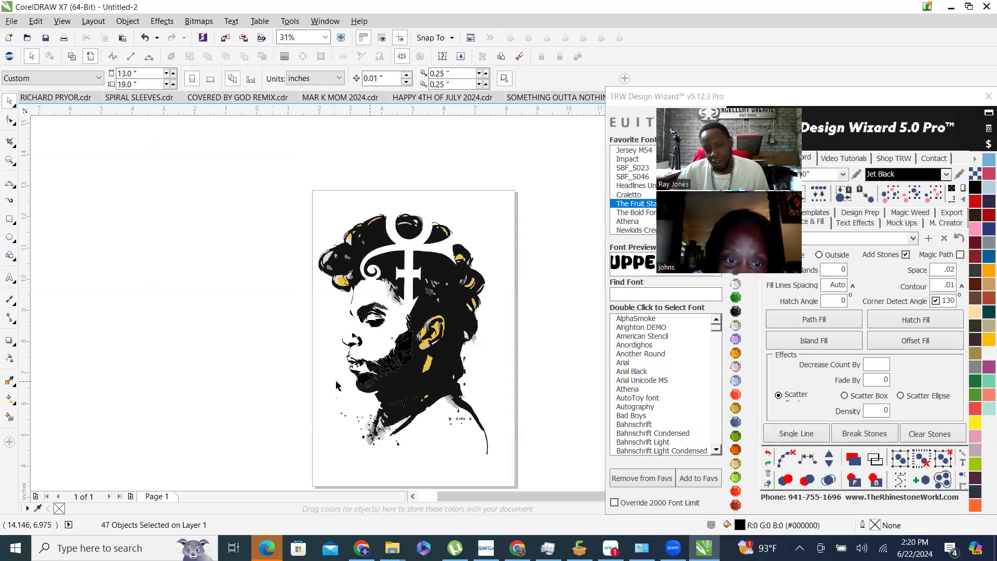
scroll(337, 384, "up", 1)
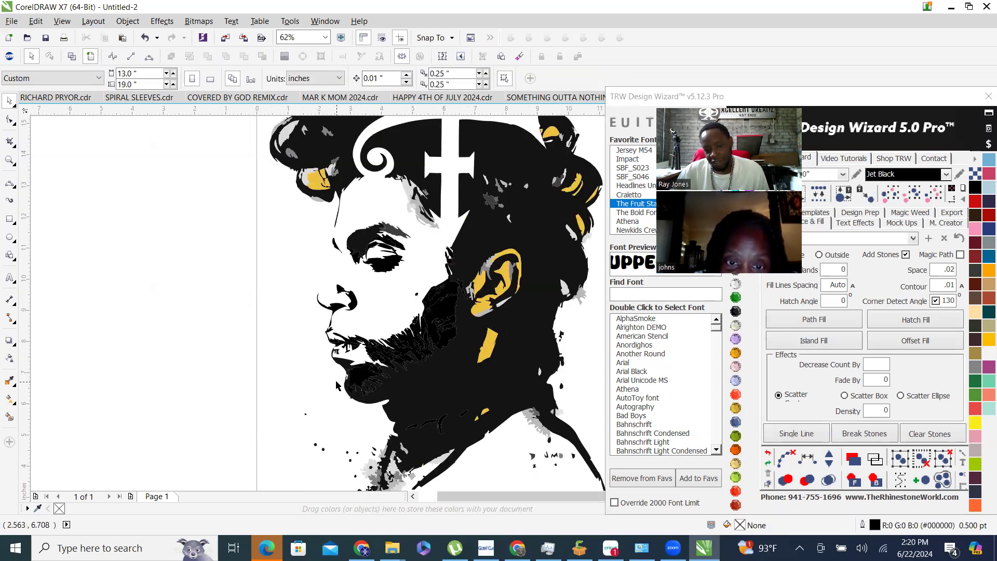
scroll(417, 311, "down", 1)
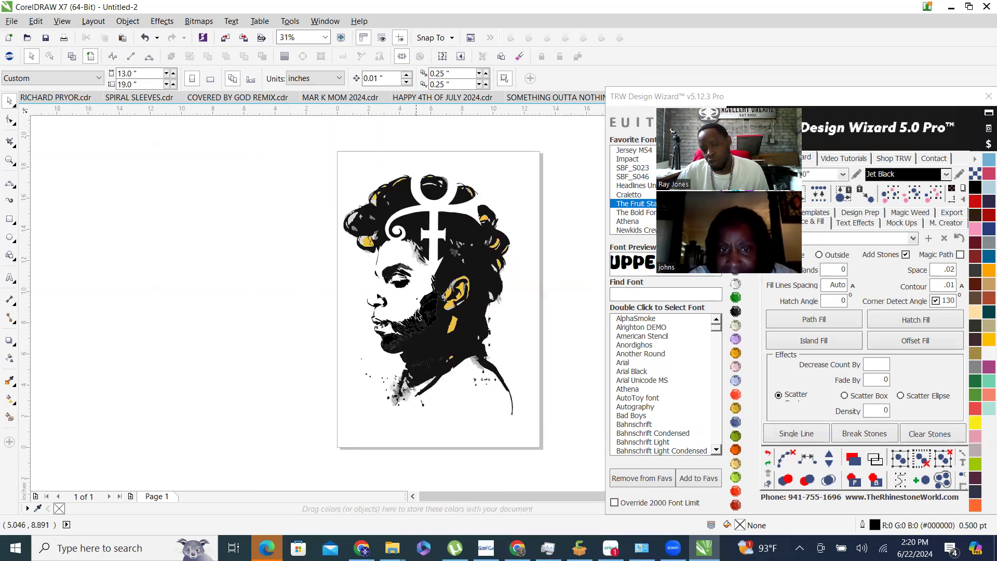
Select all shapes sharing the near-black fill of the head and move them 15 inches to the left, off the page.
left_click(480, 277)
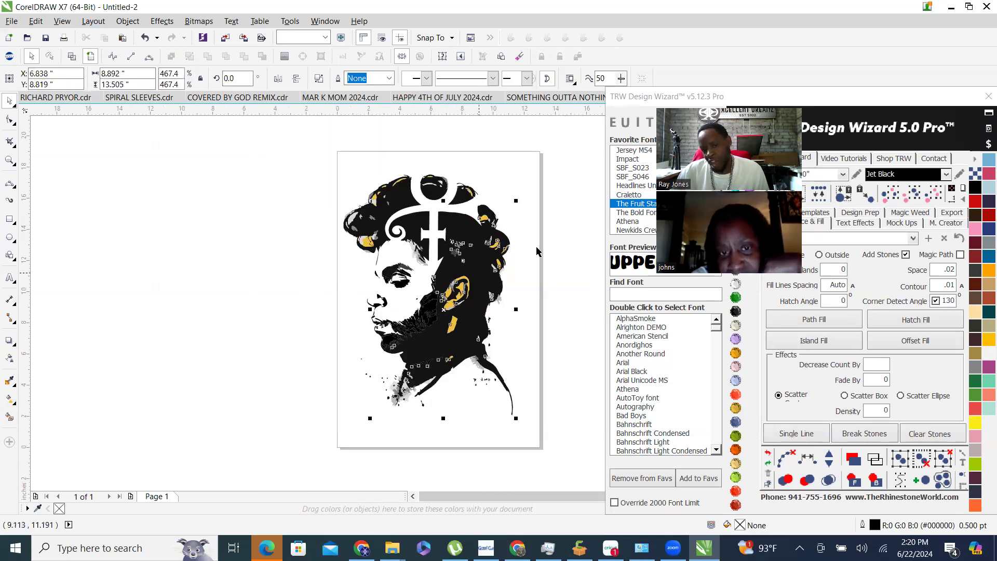
left_click(880, 201)
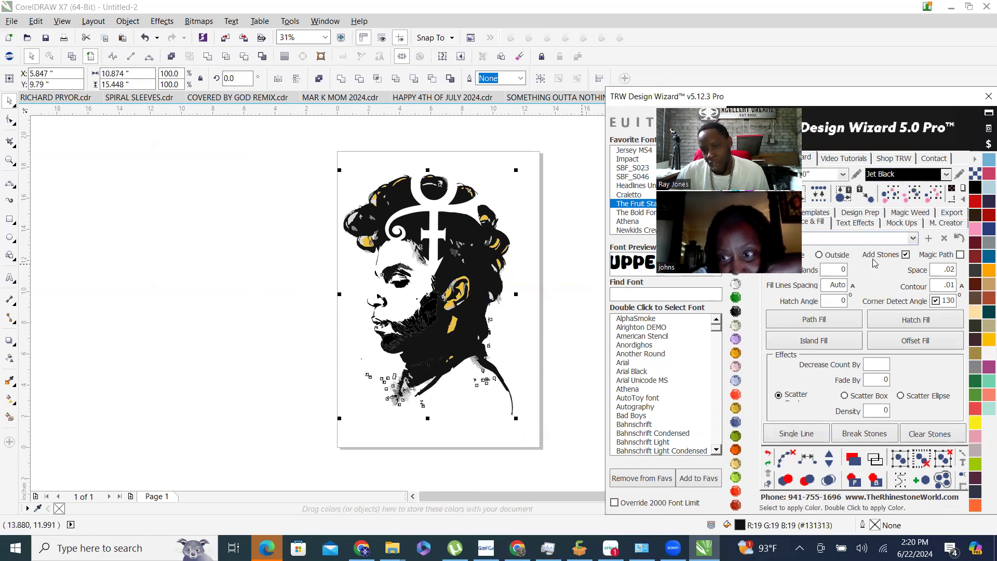
left_click(773, 222)
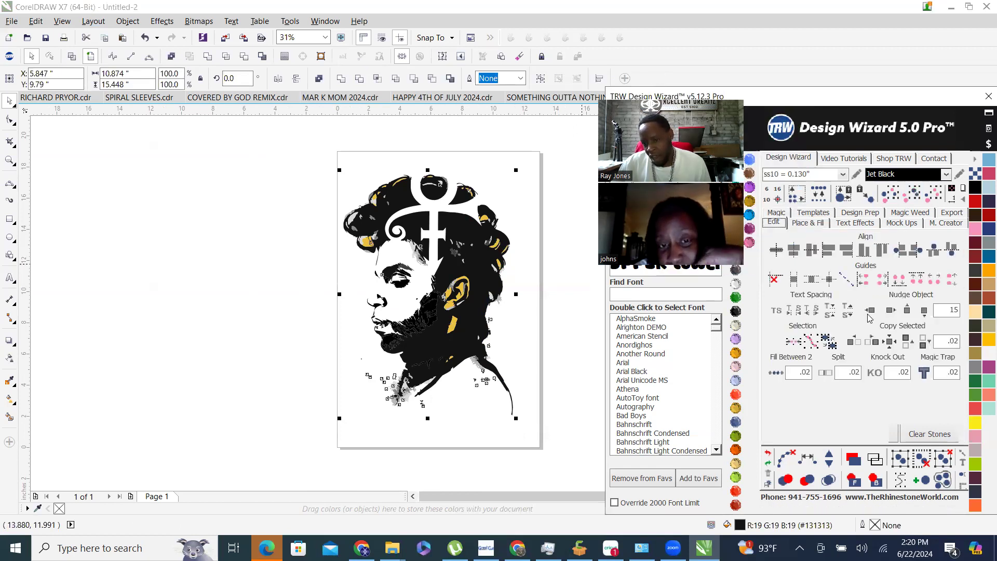
left_click(870, 310)
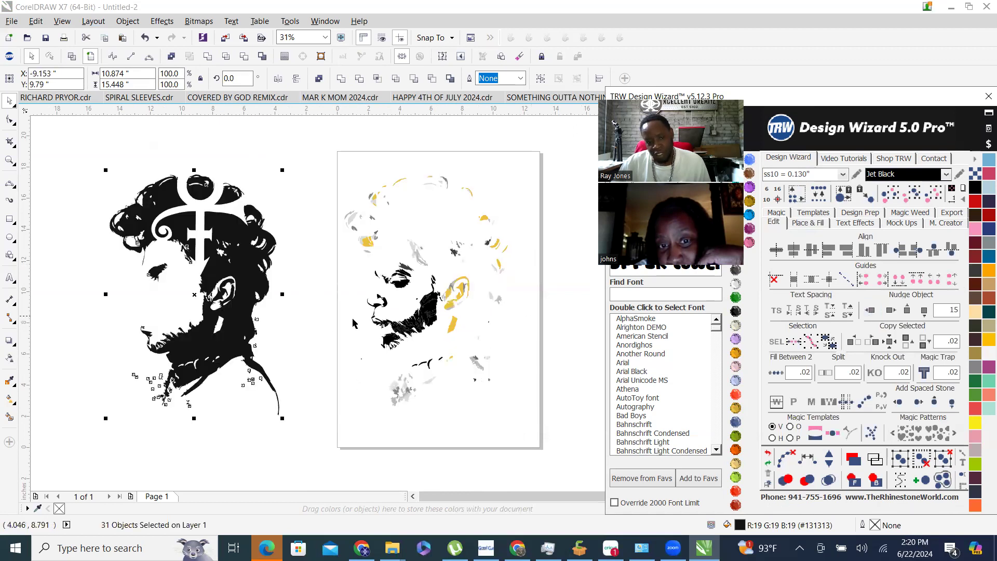
Select all pure black face and beard shapes by color and move them 15 inches left onto the near-black head.
left_click(265, 151)
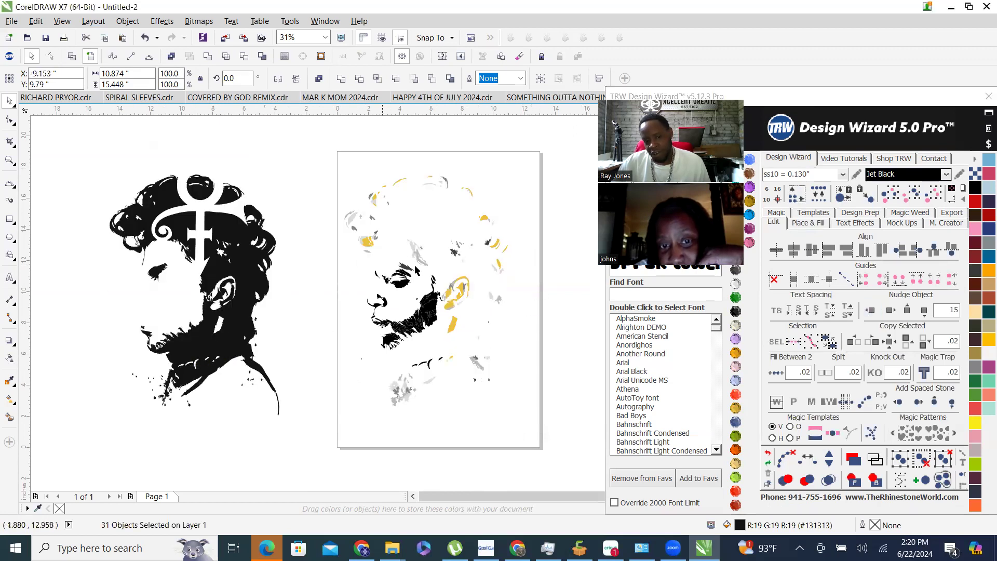
left_click(429, 314)
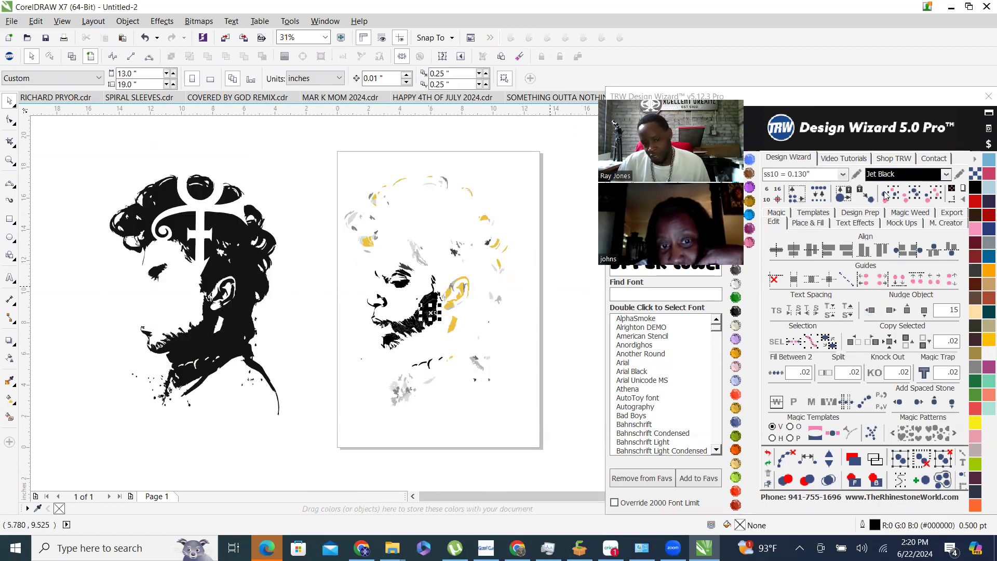
left_click(904, 199)
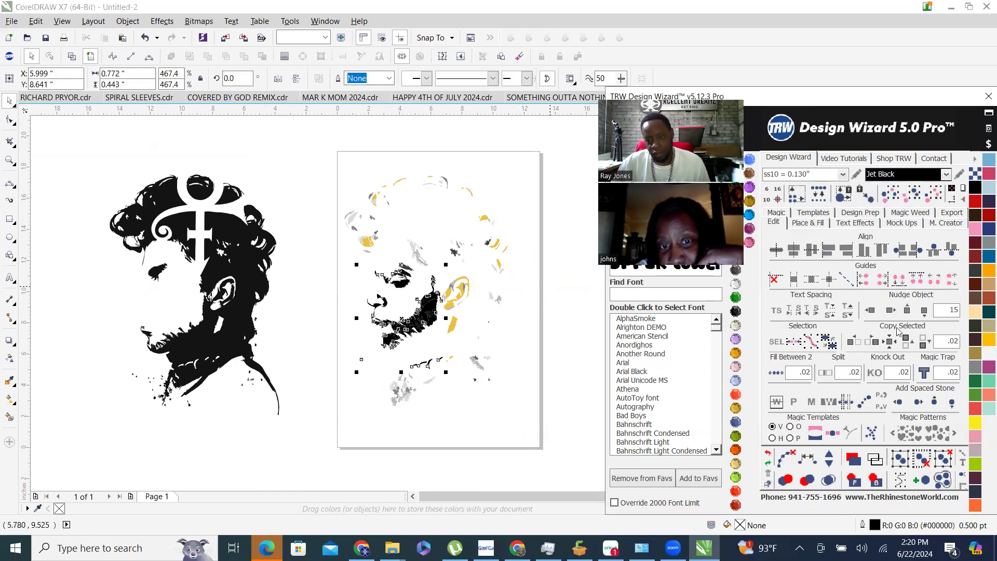
left_click(871, 312)
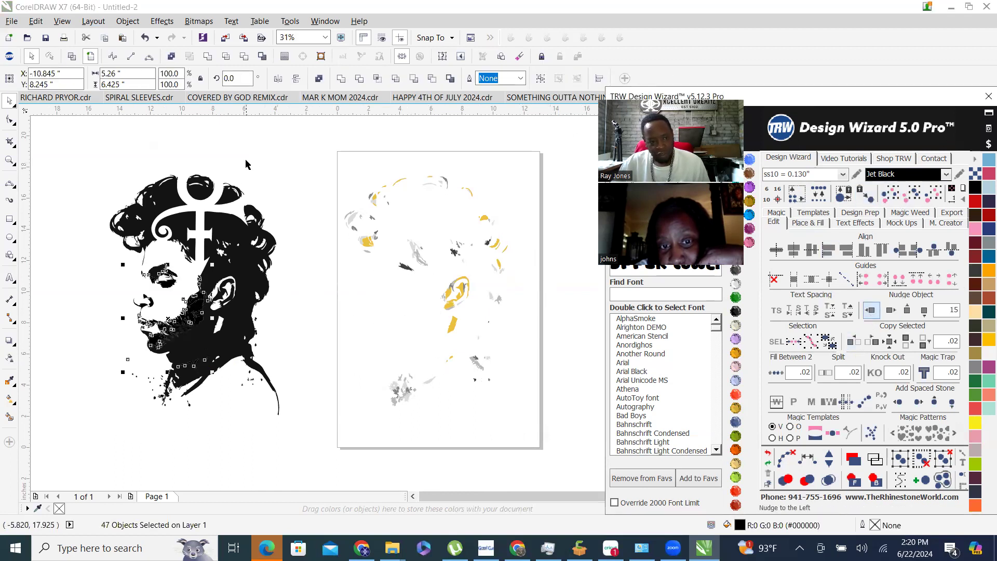
left_click(78, 192)
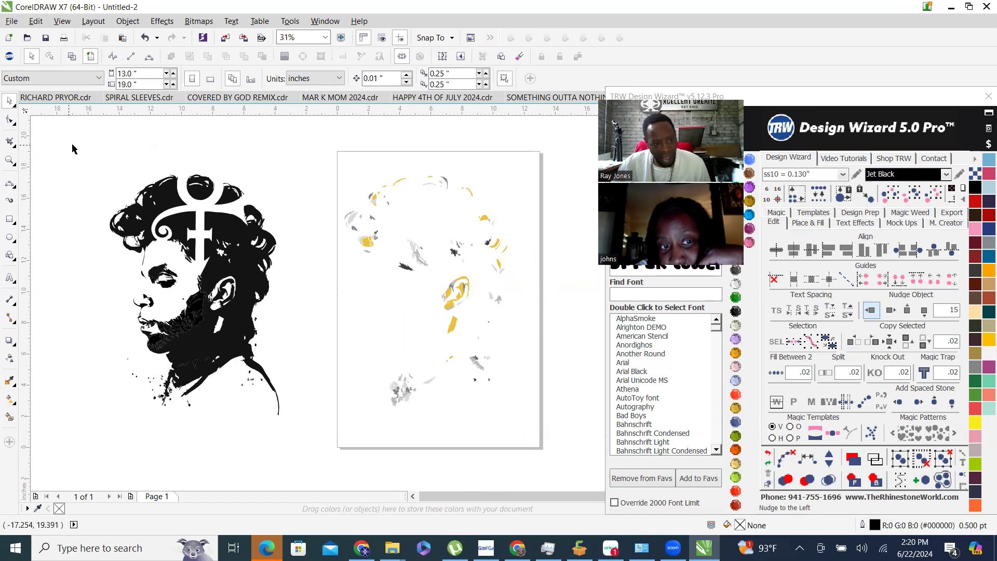
Try combining all the moved black shapes into one curve, inspect the jaw, and undo back to before the beard shapes' move.
left_click_drag(174, 312, 312, 444)
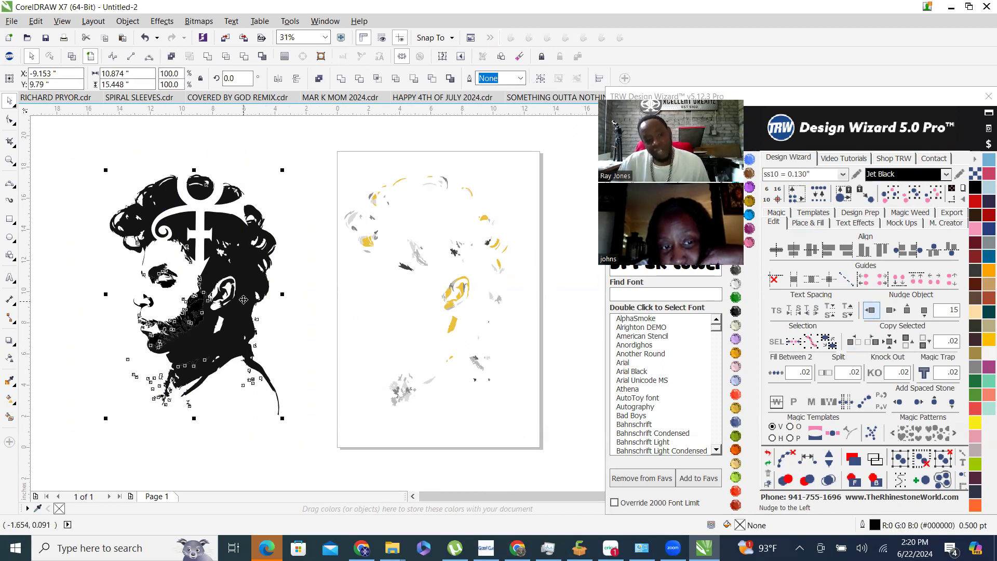
right_click(247, 265)
left_click(298, 315)
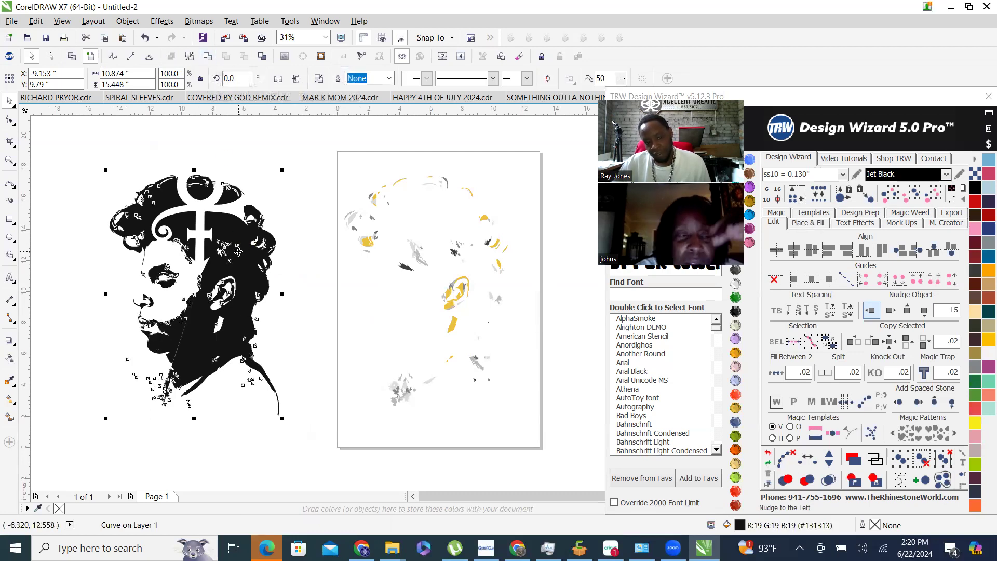
scroll(174, 345, "up", 1)
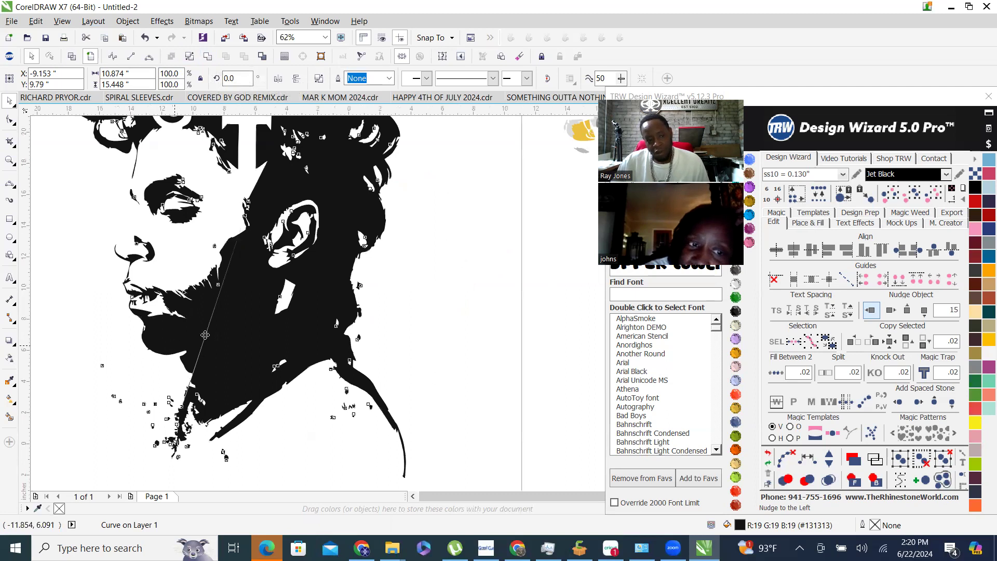
scroll(214, 323, "down", 2)
left_click(783, 469)
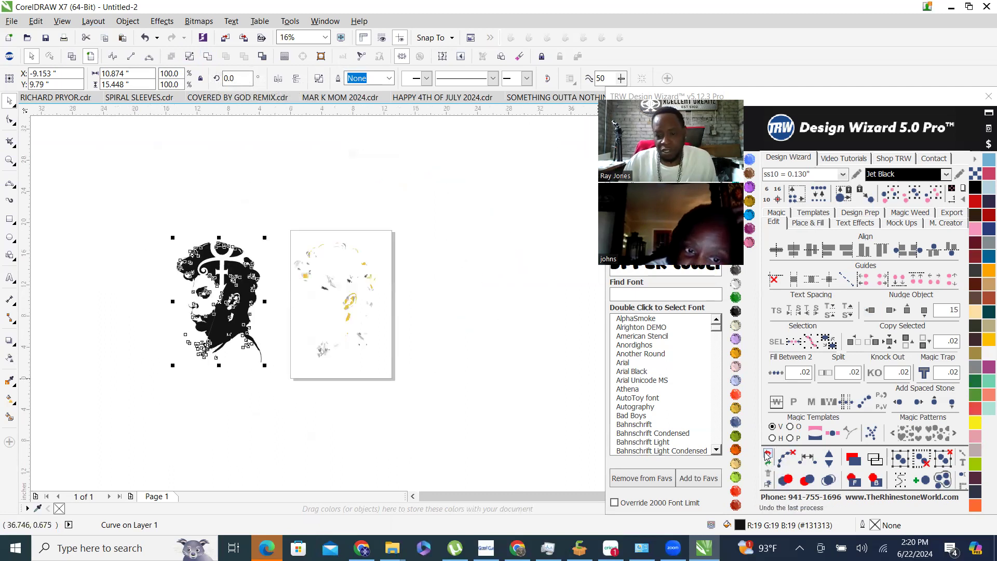
Reselect every pure black shape by matching color and shift them 15 inches left to rejoin the head.
scroll(159, 314, "up", 1)
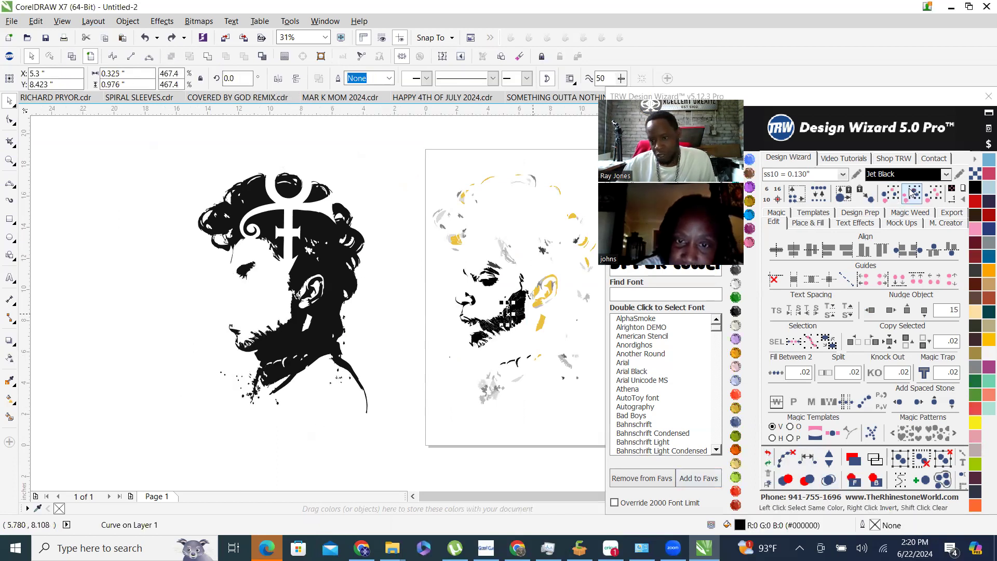
left_click(871, 310)
Try combining the complete off-page black portrait into one curve, inspect the beard and cheek closely, and undo the combine.
left_click_drag(151, 149, 392, 463)
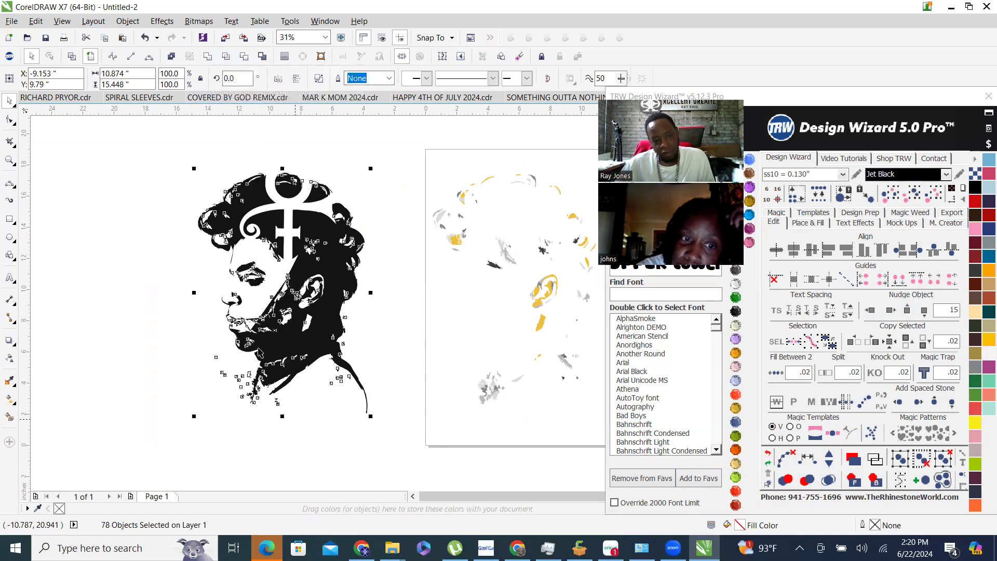
scroll(255, 289, "up", 2)
scroll(255, 290, "up", 2)
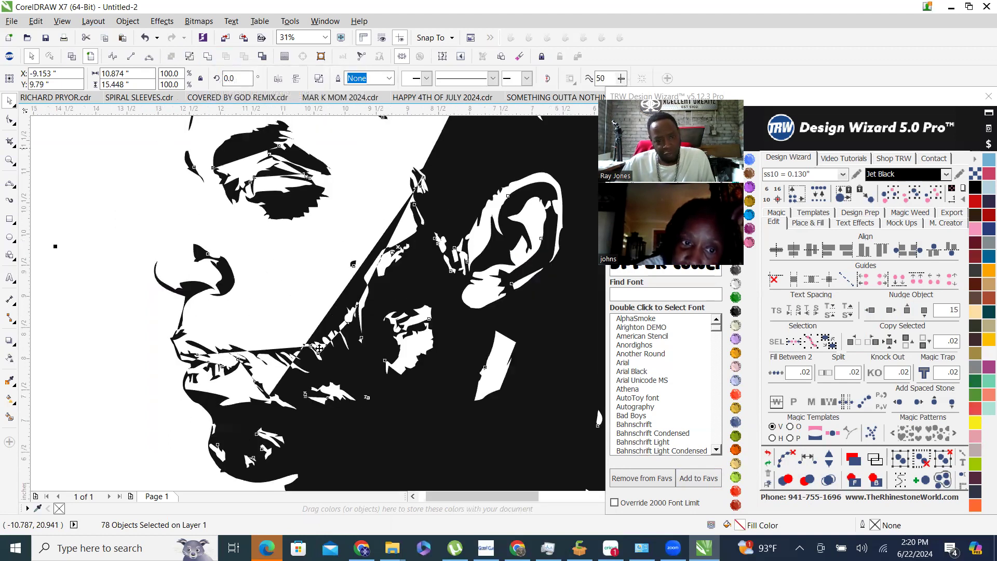
scroll(393, 326, "down", 4)
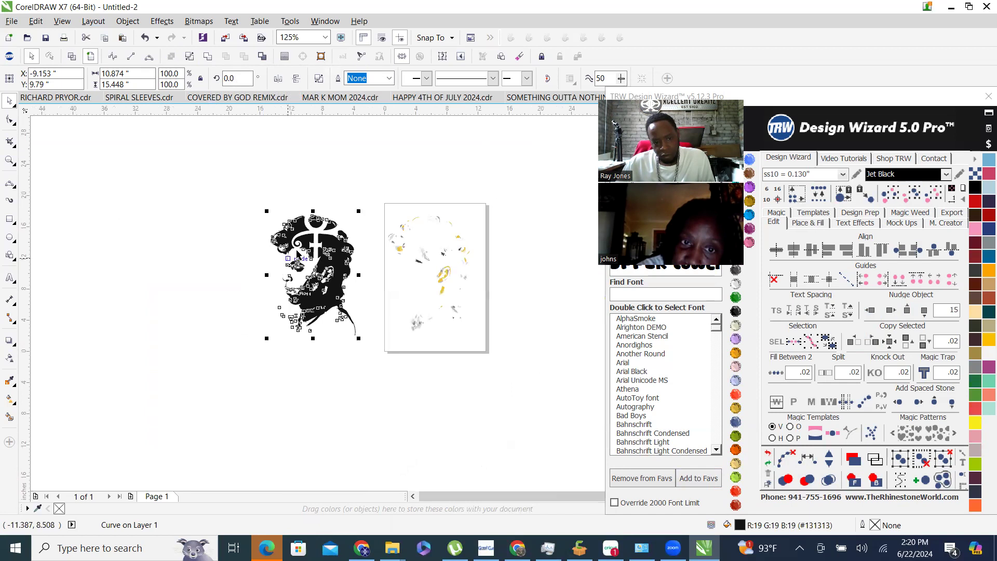
scroll(303, 248, "up", 2)
left_click(767, 456)
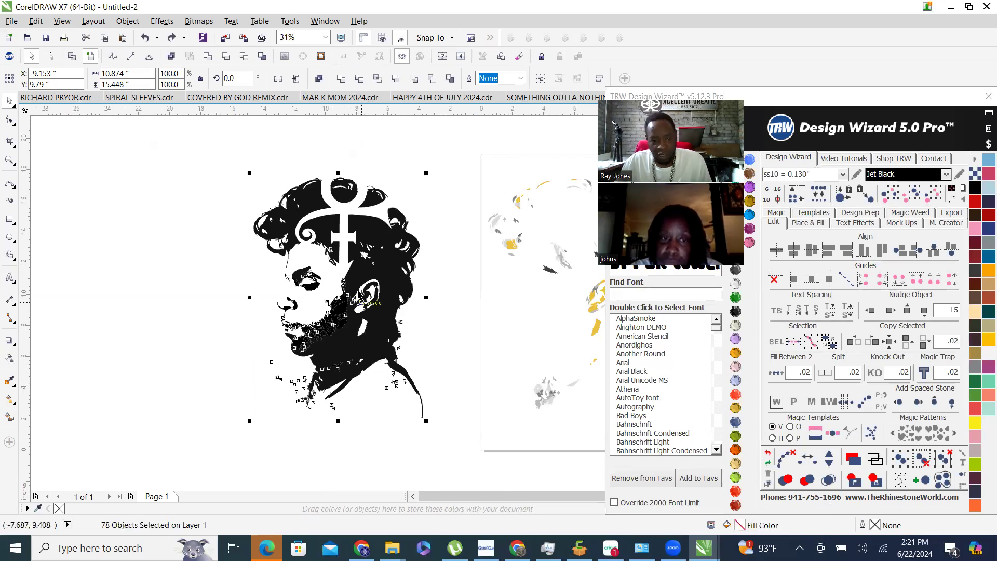
Combine the selected near-black and pure black portrait shapes into a single curve and deselect it.
scroll(367, 289, "up", 1)
right_click(368, 274)
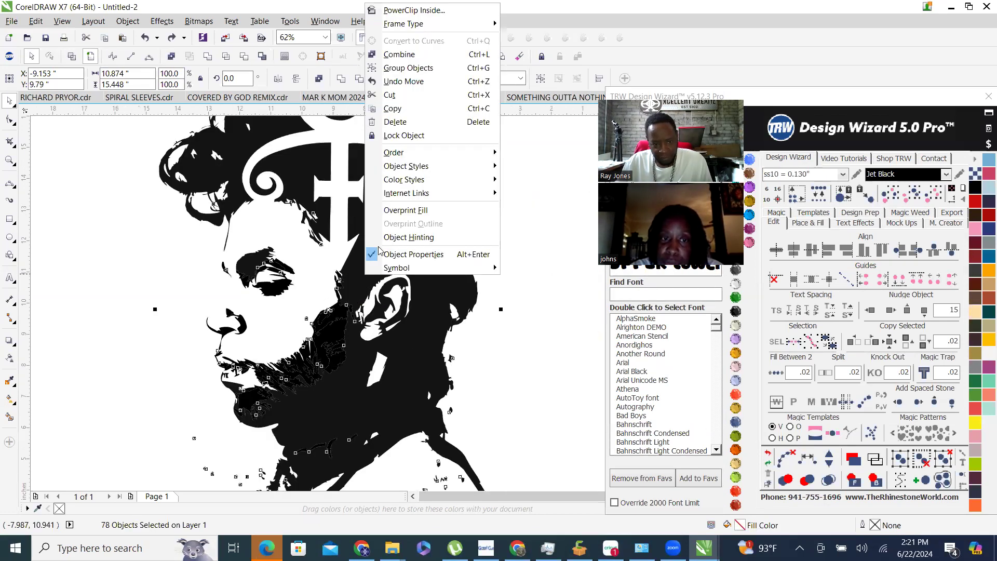
left_click(403, 54)
scroll(364, 322, "down", 2)
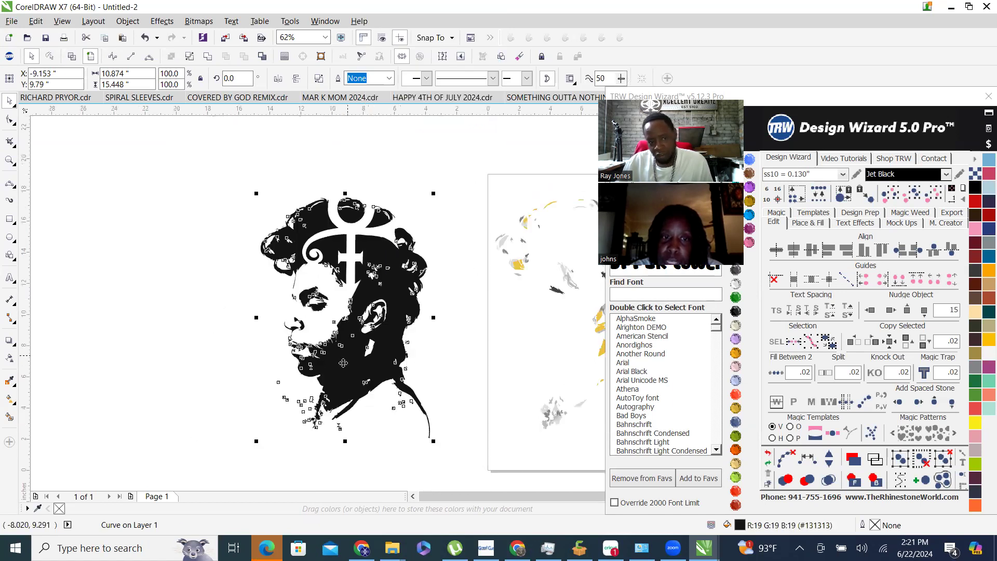
left_click(234, 367)
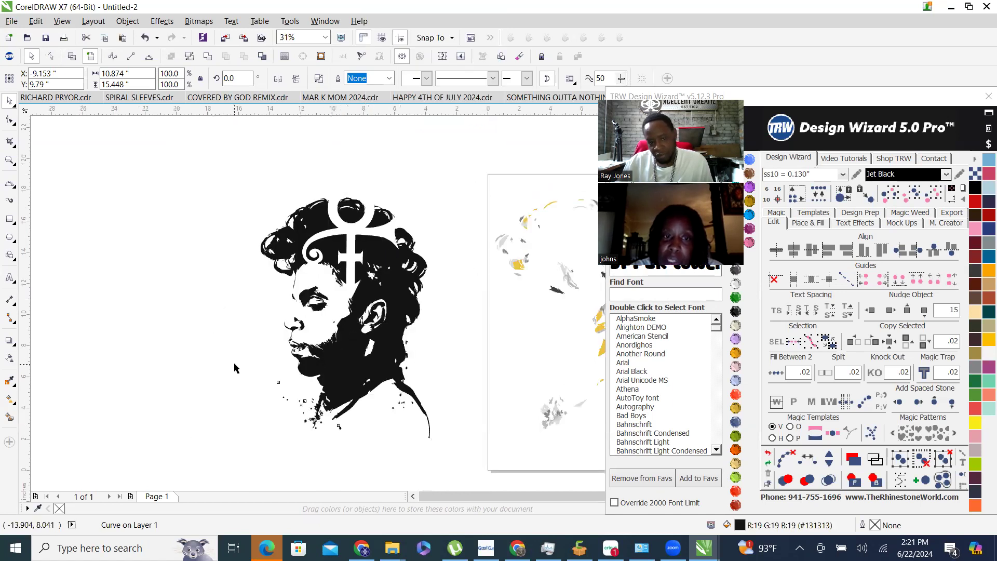
Try to weld the black portrait curve into a single shape and check the beard and neck area.
left_click(395, 296)
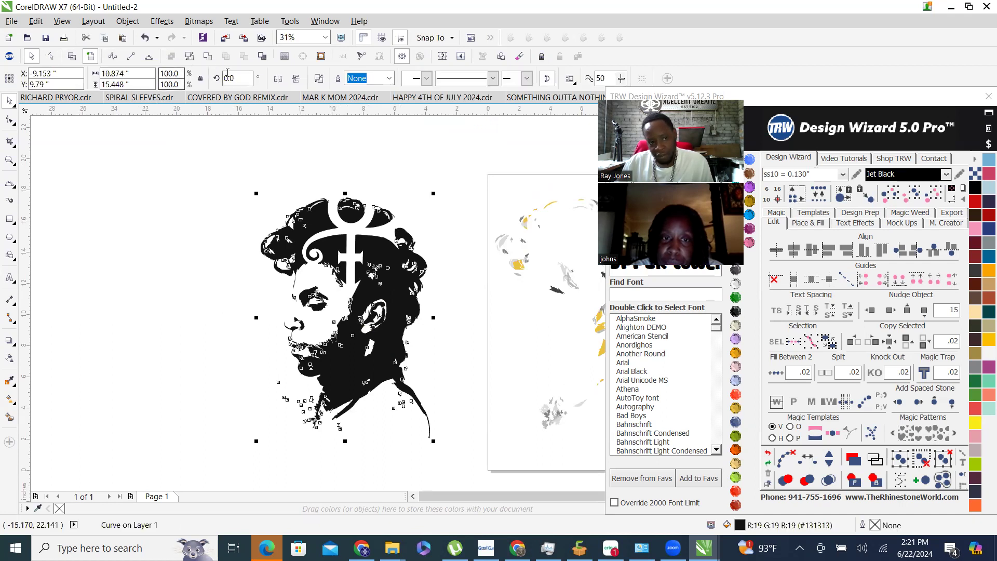
left_click(208, 58)
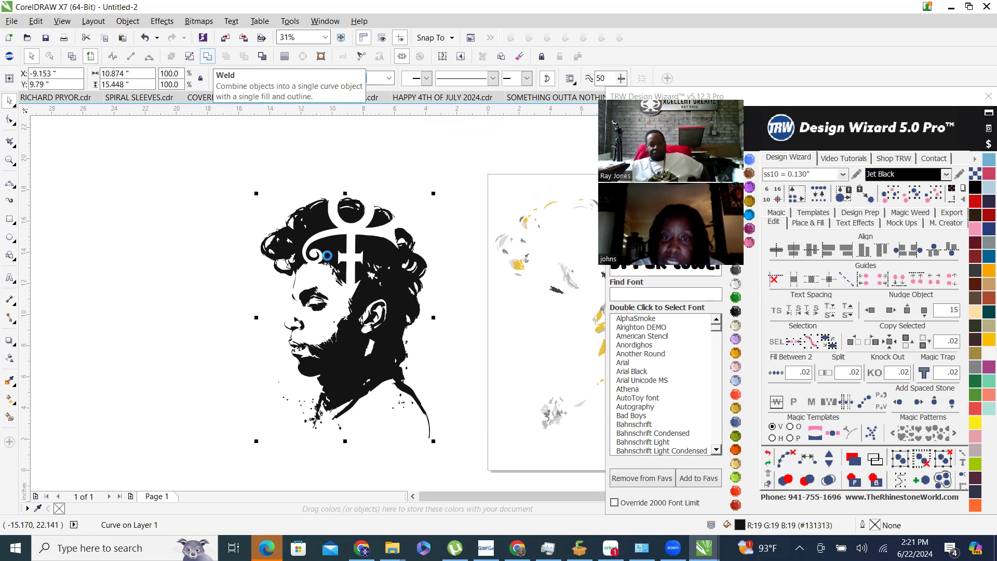
scroll(328, 359, "up", 3)
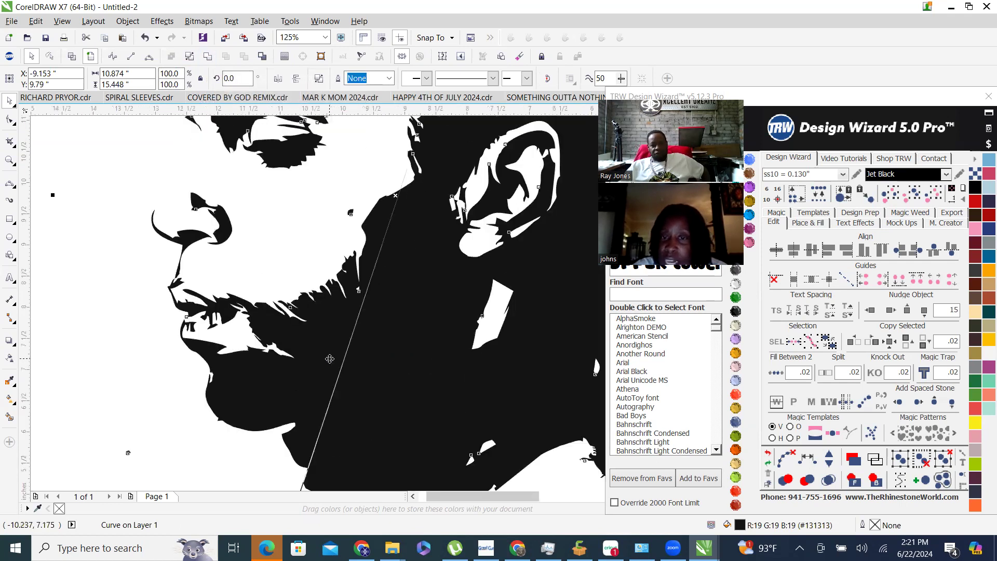
scroll(330, 359, "down", 2)
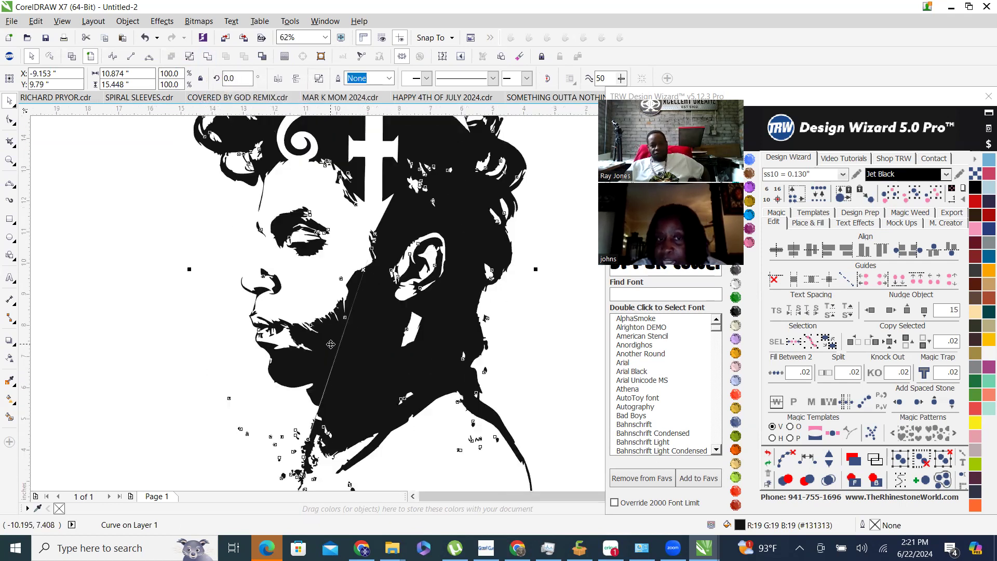
Undo the recent edits to the portrait back to the point where its face and beard pieces are separate objects.
left_click(768, 454)
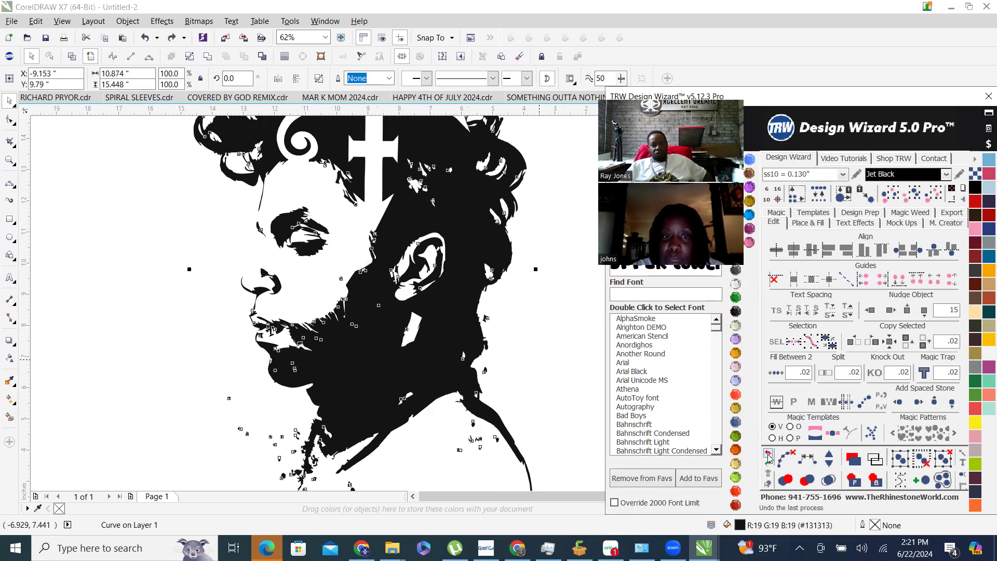
left_click(769, 456)
scroll(196, 333, "down", 1)
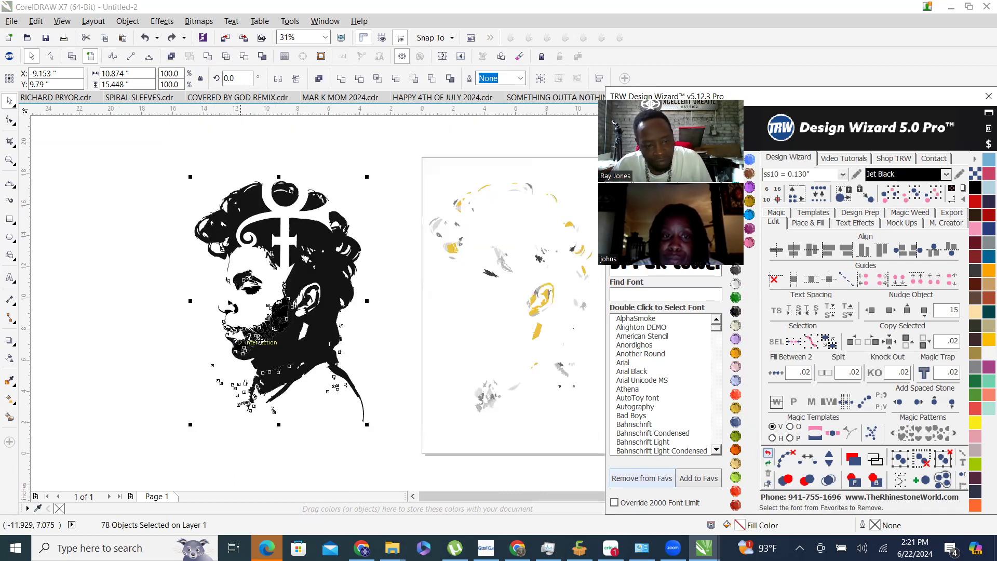
left_click(769, 456)
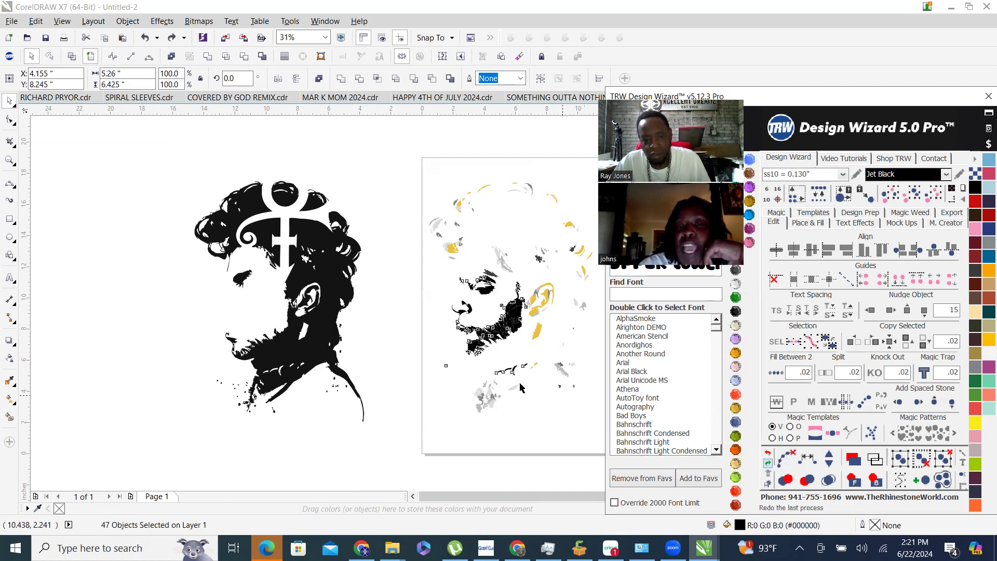
left_click(768, 462)
Delete all the leftover grey and gold fragments on the page.
left_click(410, 174)
left_click_drag(406, 164, 728, 477)
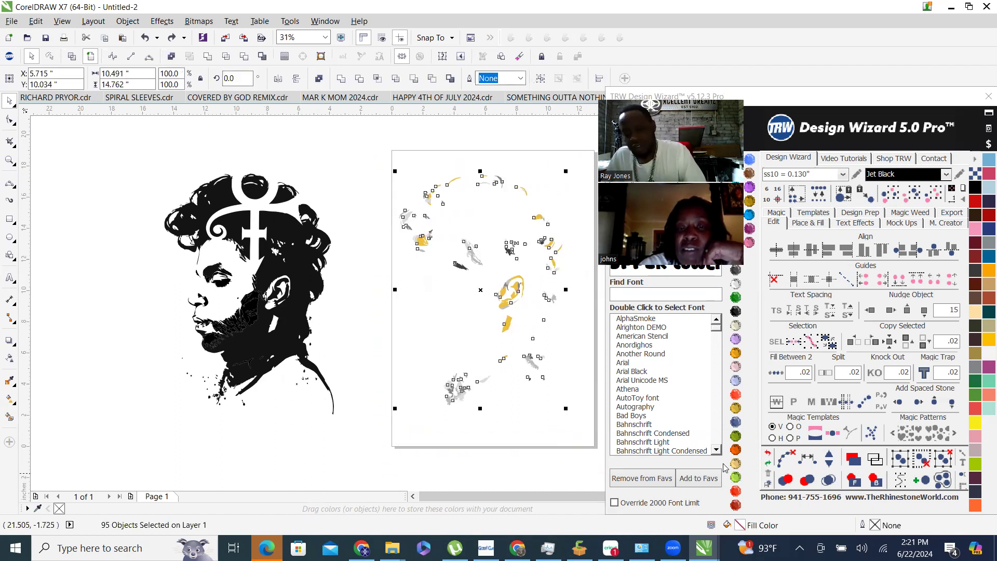
key("Delete")
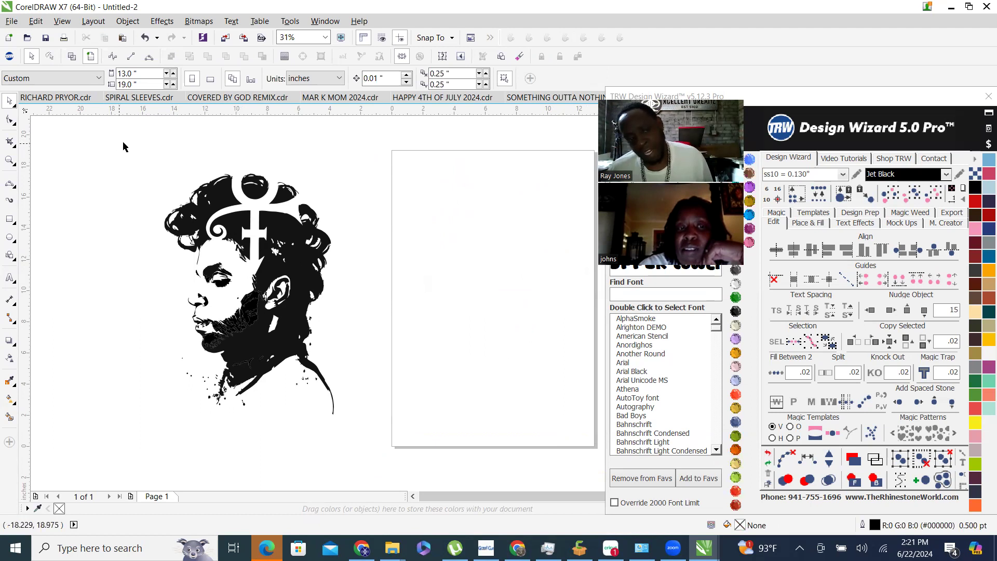
Convert all the pieces of the black portrait to one CMYK bitmap at 600 dpi.
left_click_drag(125, 146, 413, 487)
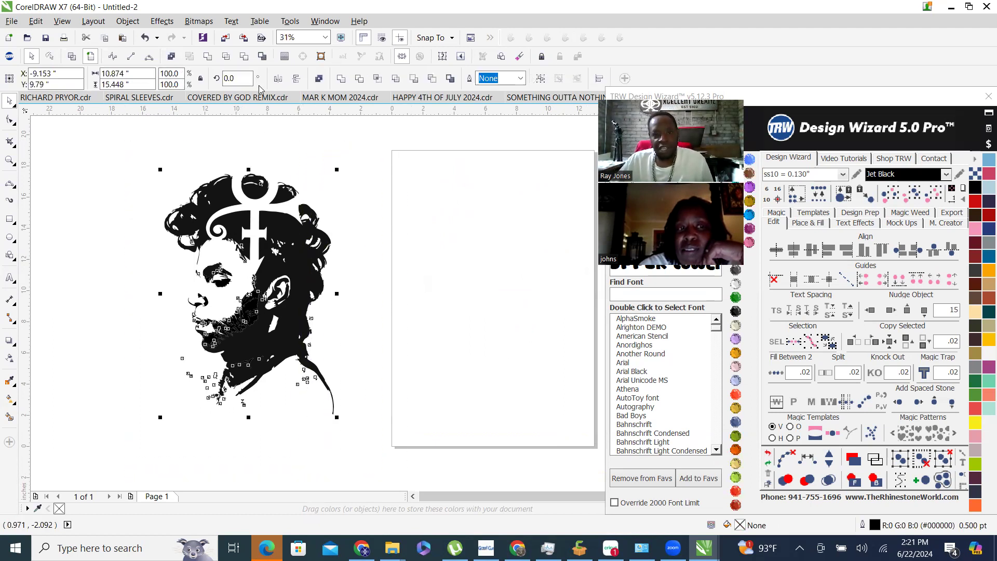
left_click(197, 21)
left_click(227, 39)
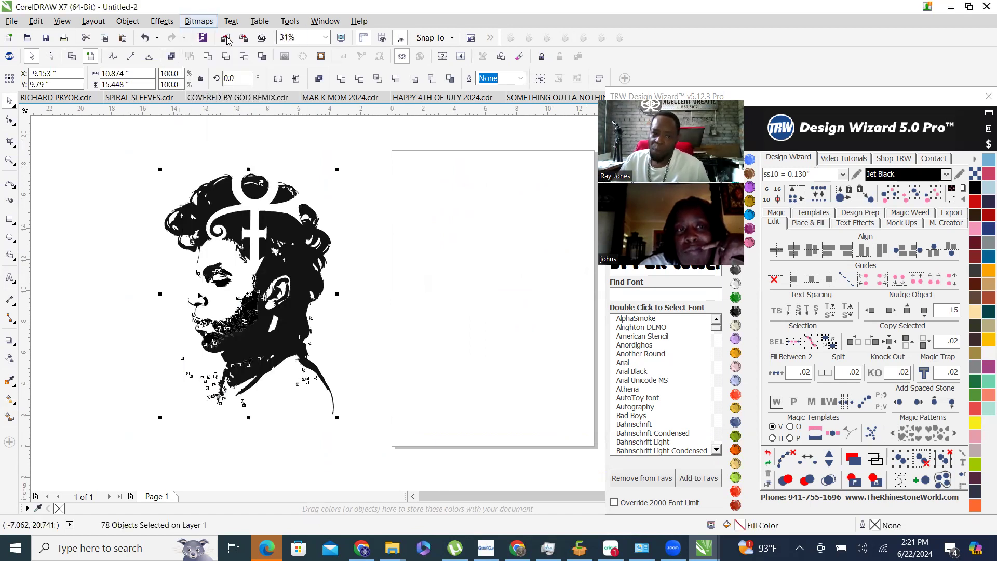
left_click(456, 342)
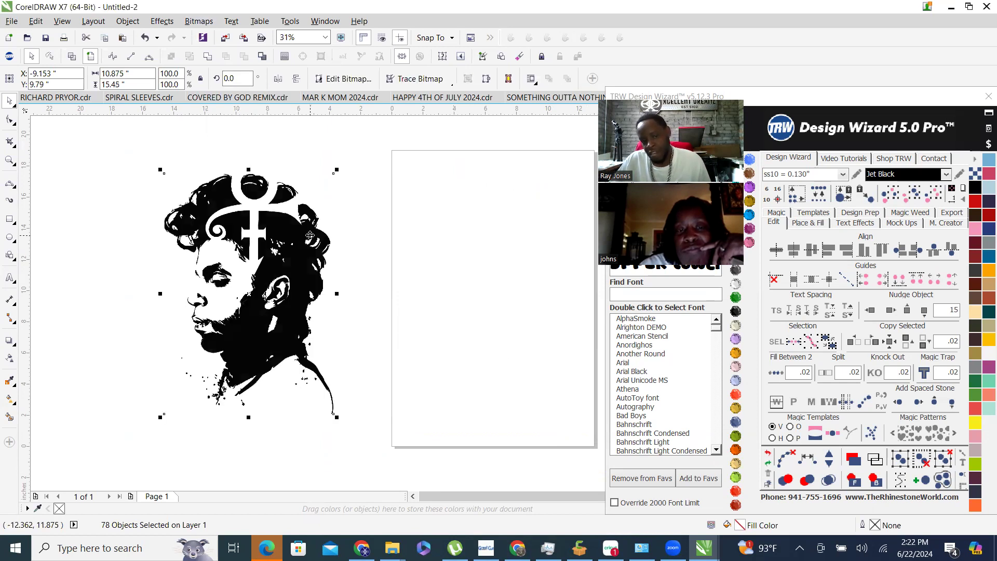
Outline-trace the portrait bitmap as Clipart, reducing the bitmap size, and accept the trace result.
right_click(294, 251)
mouse_move(363, 257)
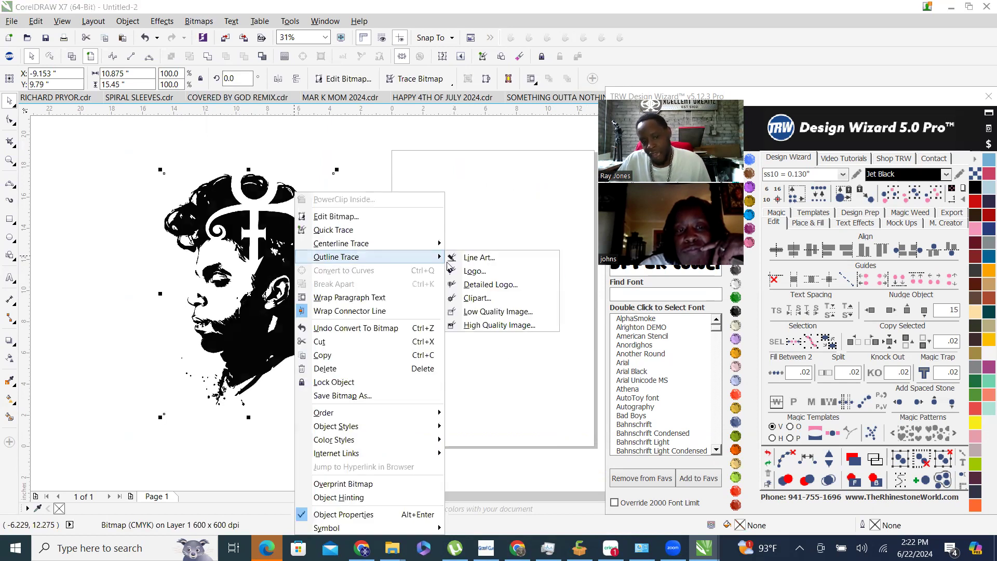
left_click(496, 298)
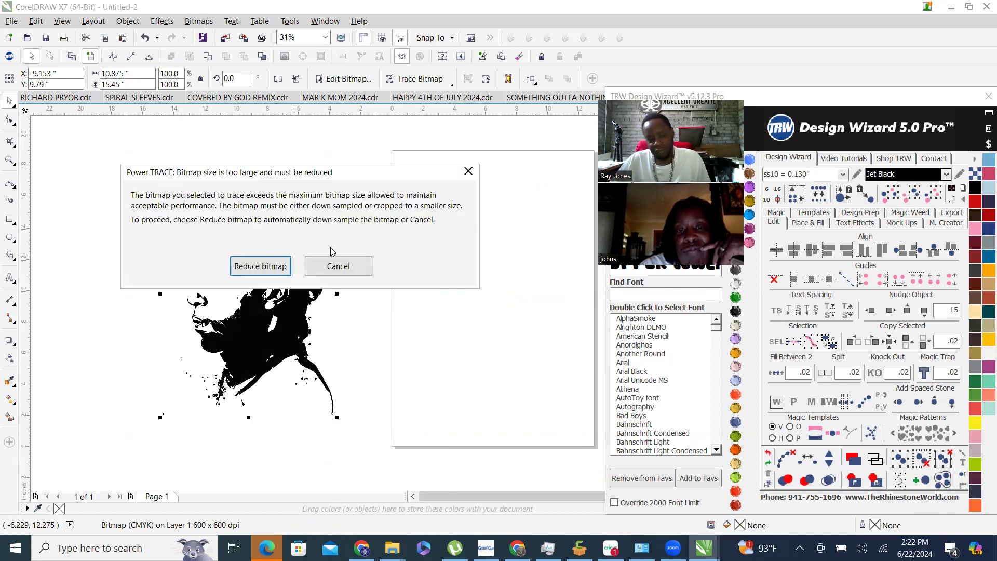
left_click(277, 267)
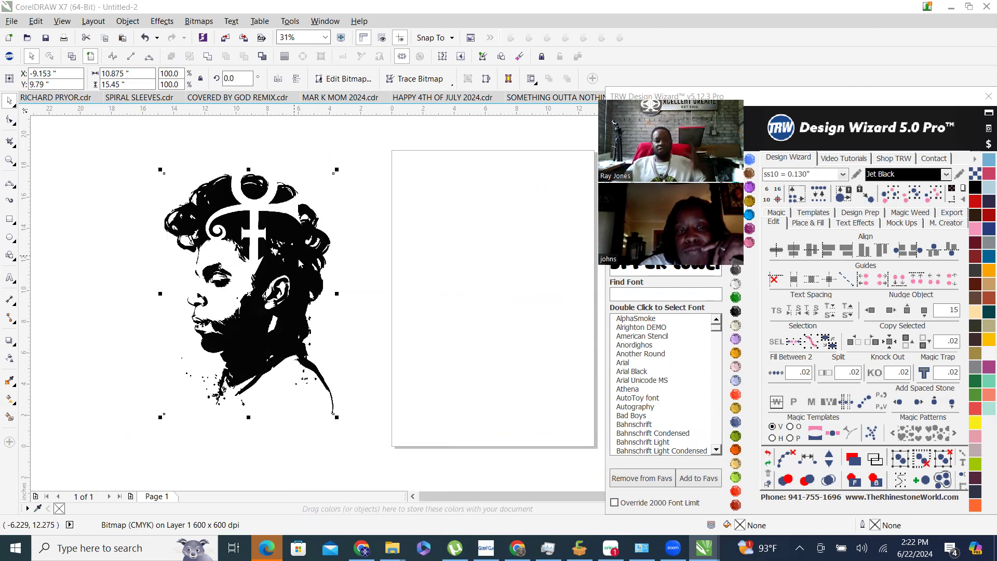
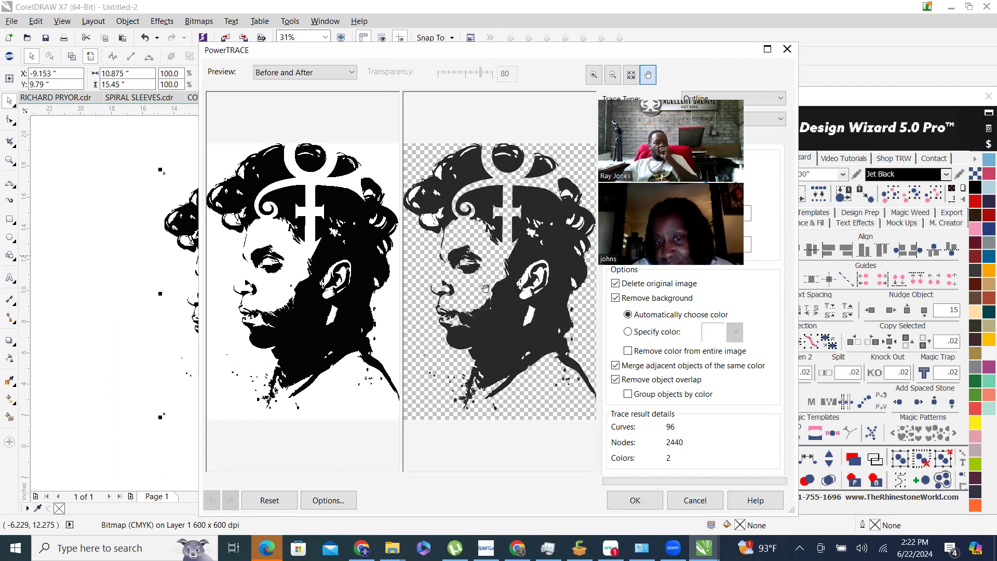
left_click(636, 502)
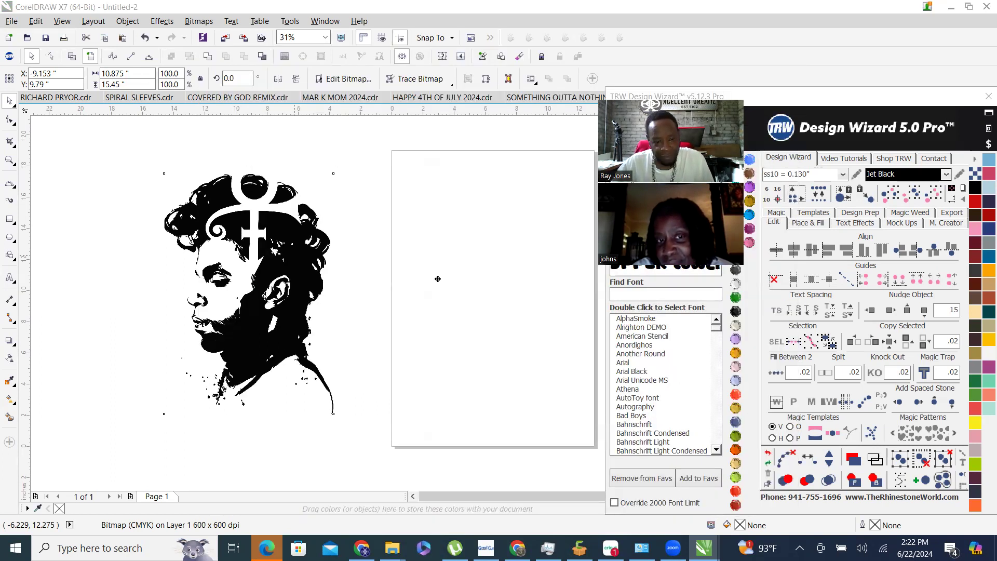
Move the traced portrait onto the page and ungroup all its objects.
left_click_drag(257, 315, 502, 310)
right_click(503, 309)
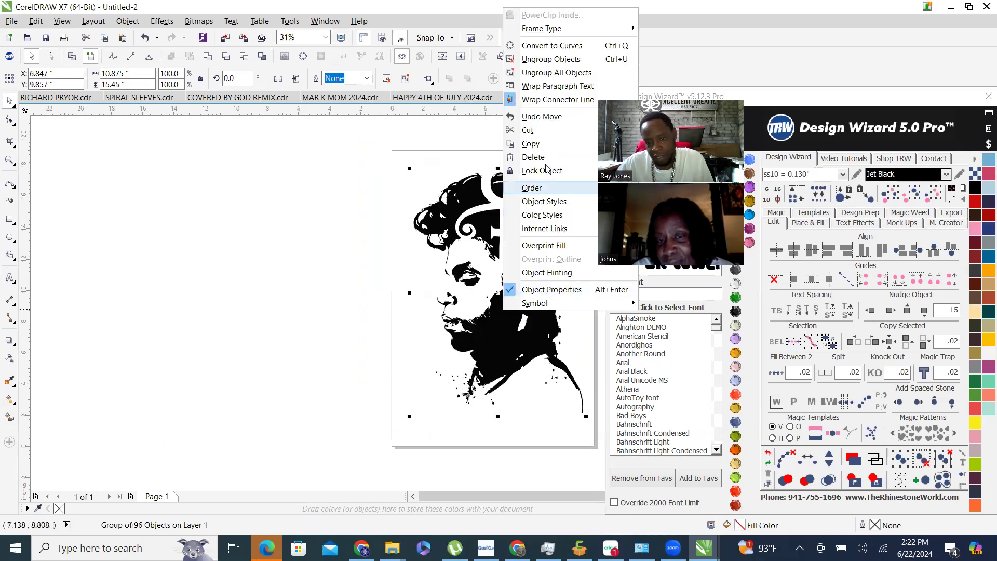
left_click(566, 77)
Check the traced portrait's outlines in wireframe view and return to the filled view.
scroll(268, 251, "down", 1)
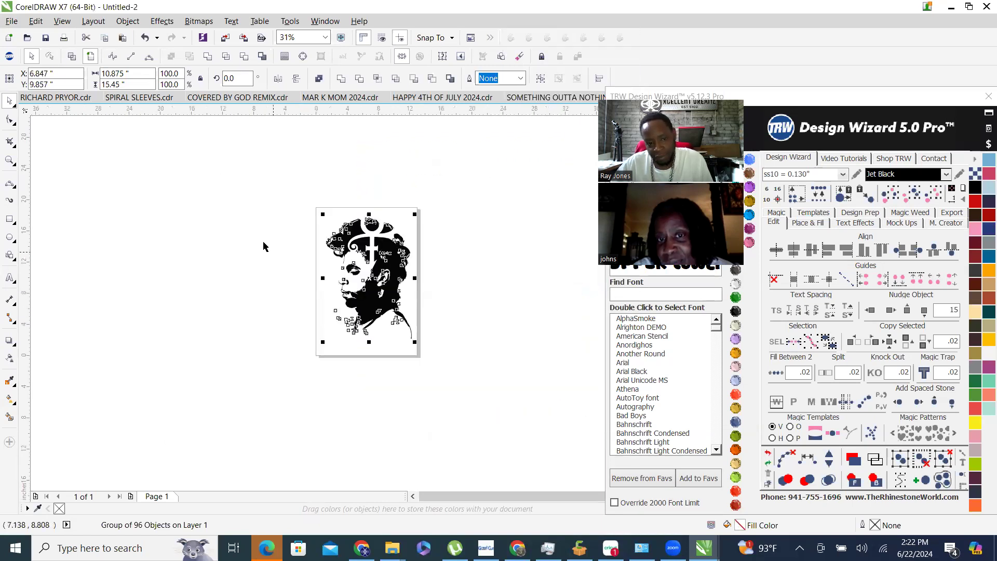
scroll(252, 282, "up", 1)
key("ctrl+u")
key("shift+F9")
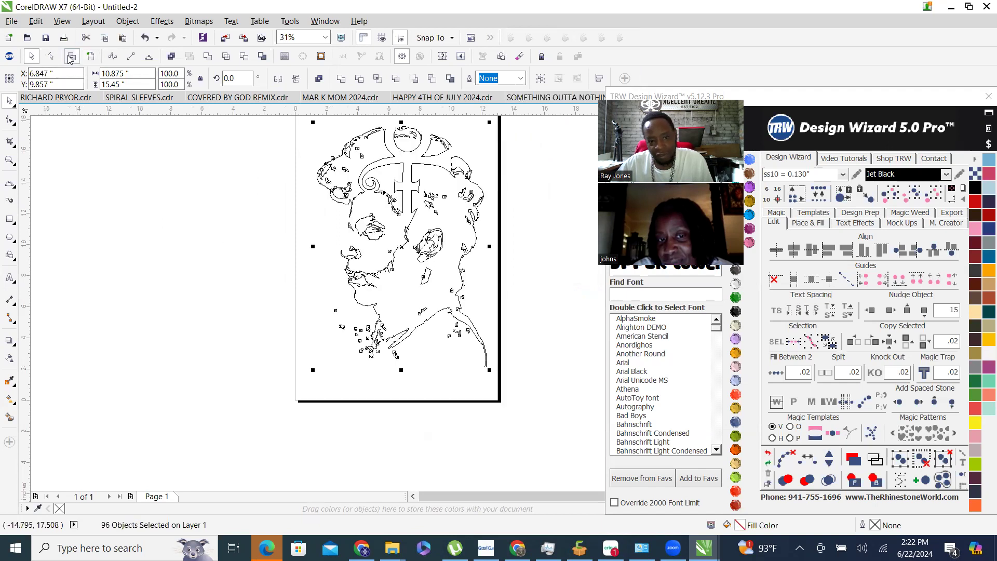
key("shift+F9")
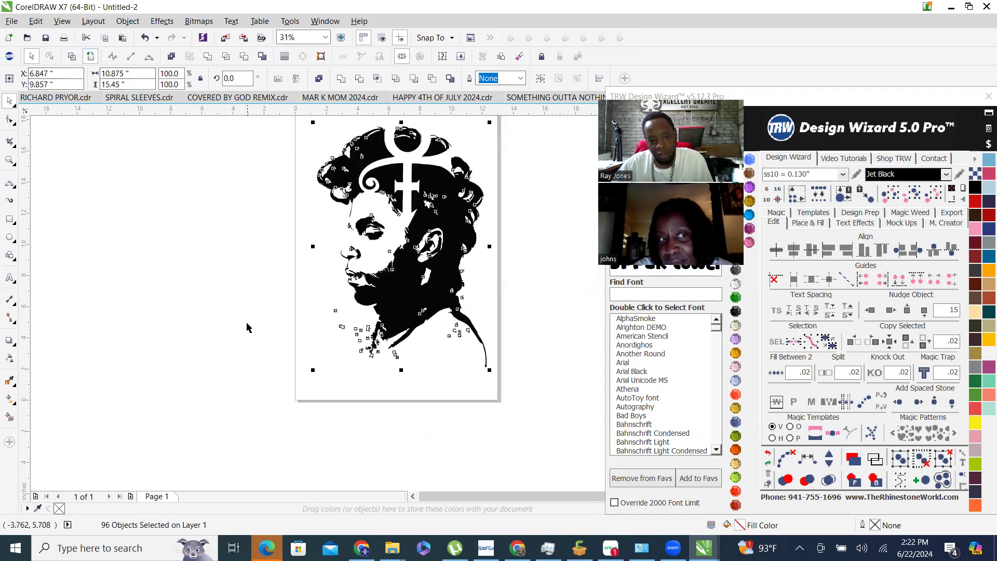
Delete the stray specks around the front of the neck and collar below the chin.
left_click(280, 273)
scroll(279, 274, "up", 1)
left_click_drag(390, 372, 410, 387)
key("Delete")
left_click_drag(334, 313, 334, 312)
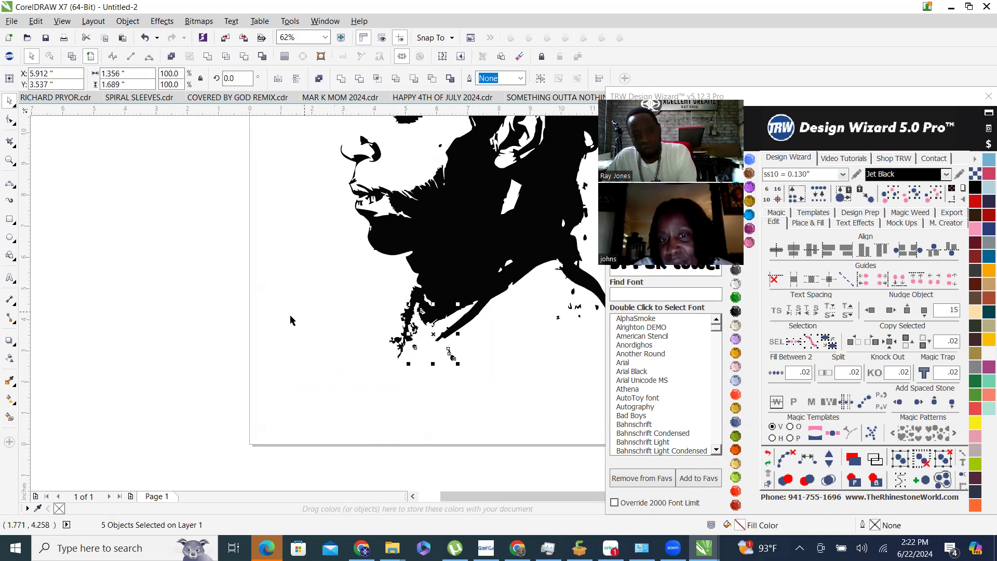
left_click(198, 363)
key("shift+F4")
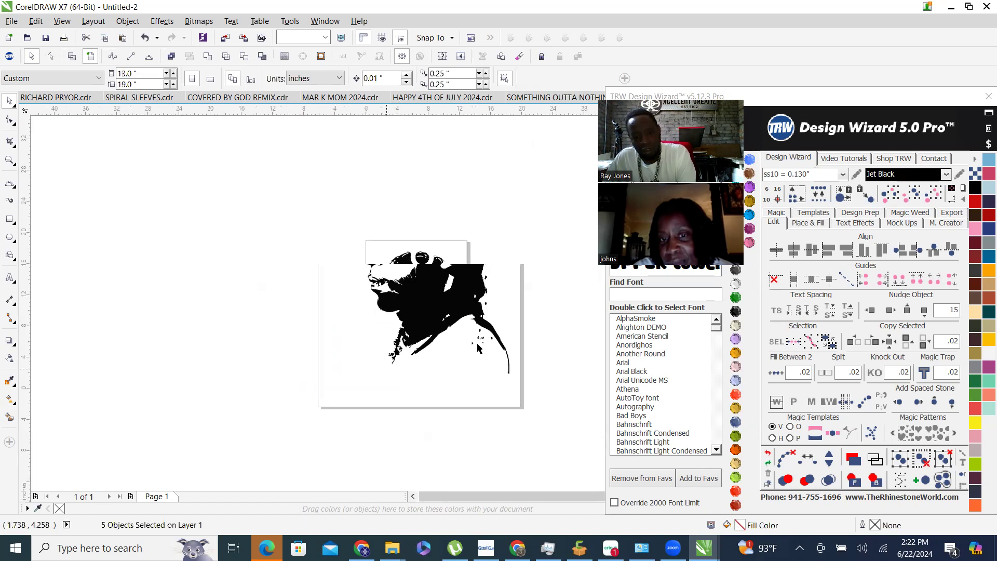
Delete the stray specks behind the neck and beneath the shoulder line.
scroll(431, 393, "up", 2)
left_click_drag(529, 378, 383, 192)
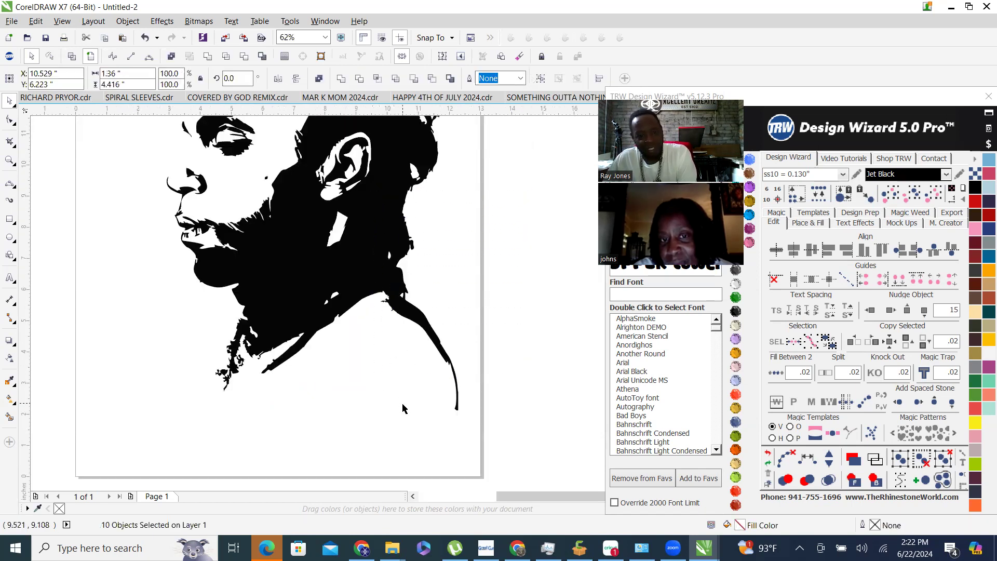
left_click(418, 402)
key("shift+F4")
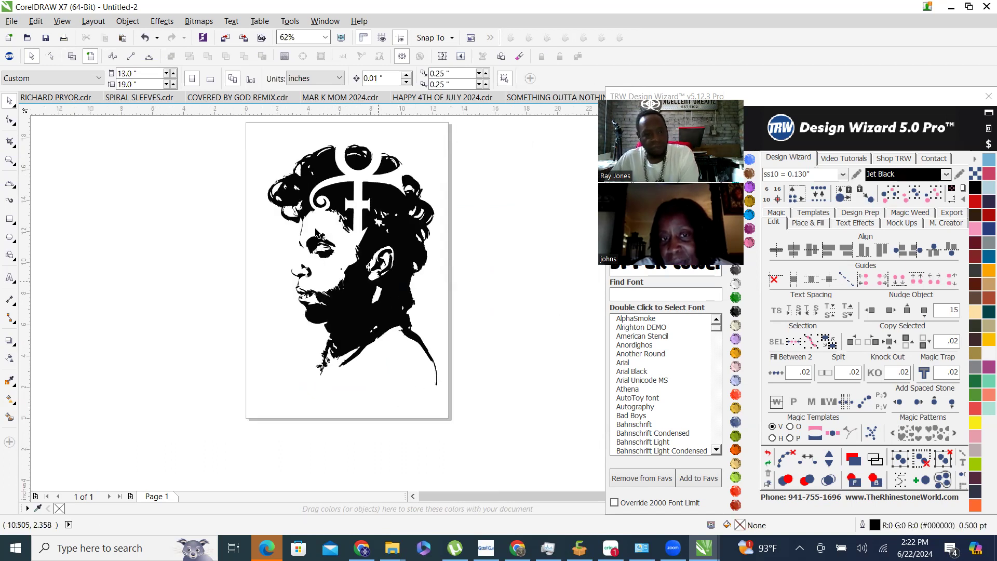
Examine the cleaned portrait's face and hair for remaining stray pieces.
scroll(314, 267, "up", 1)
scroll(362, 323, "up", 2)
scroll(378, 298, "down", 1)
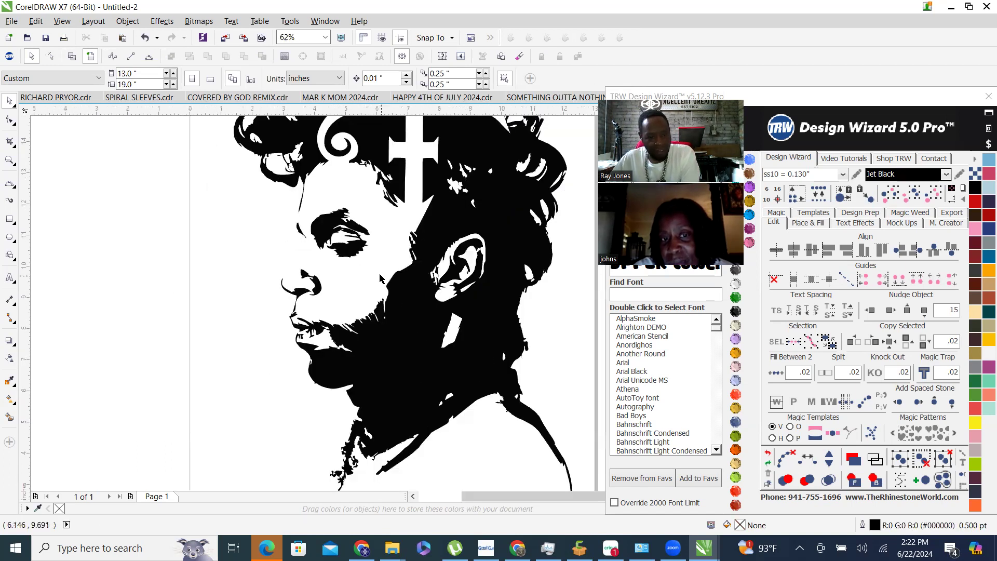
scroll(363, 290, "down", 1)
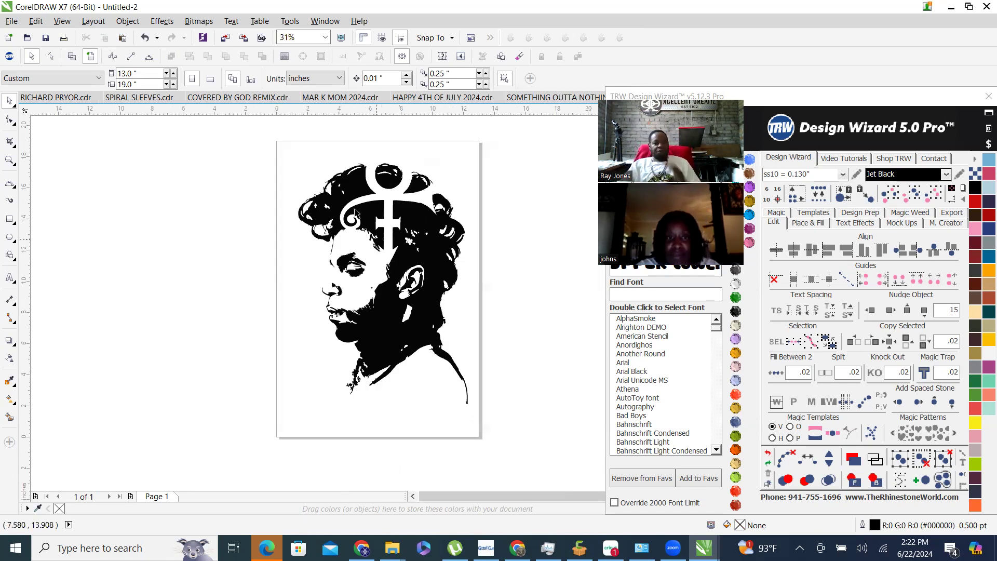
scroll(492, 260, "down", 1)
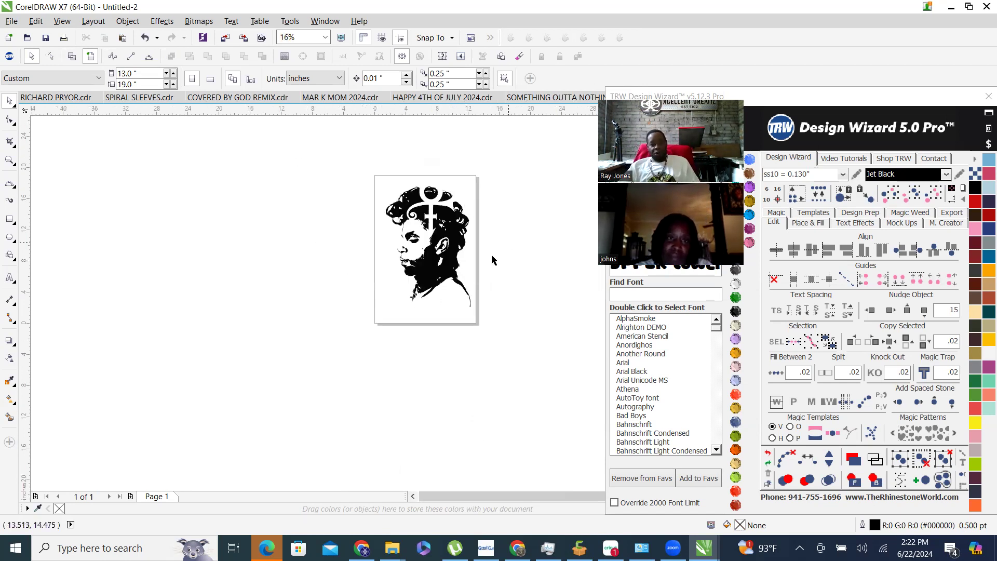
scroll(475, 307, "up", 3)
scroll(474, 307, "down", 1)
scroll(474, 306, "down", 1)
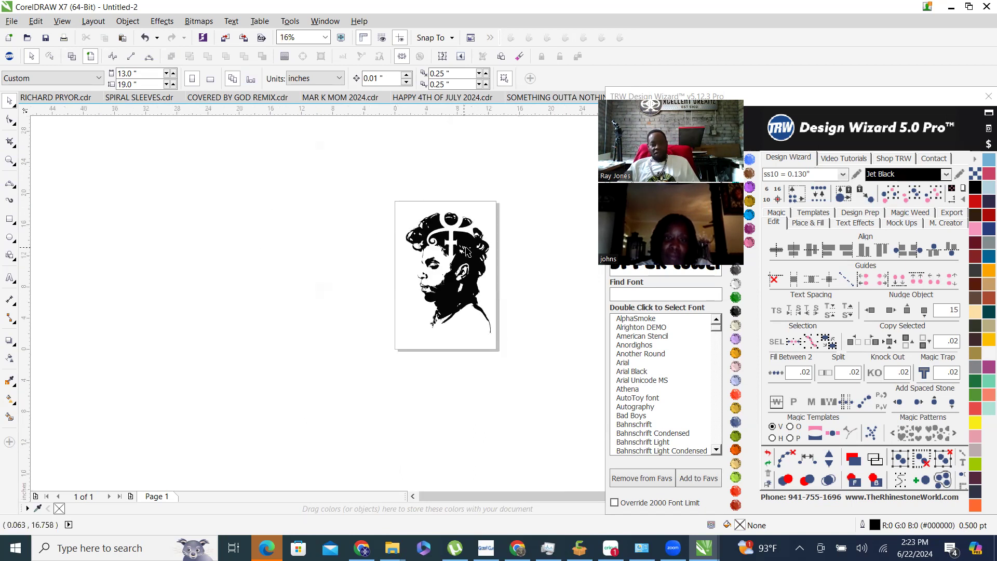
Move the black piece inside the symbol's ring off the page, and undo the move.
scroll(467, 252, "up", 1)
left_click_drag(443, 187, 279, 174)
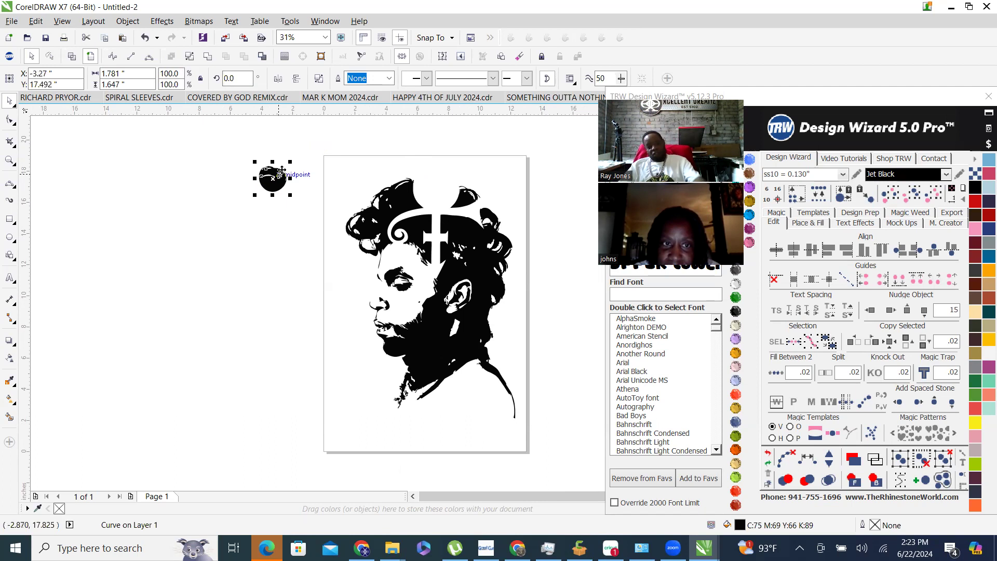
key("ctrl+z")
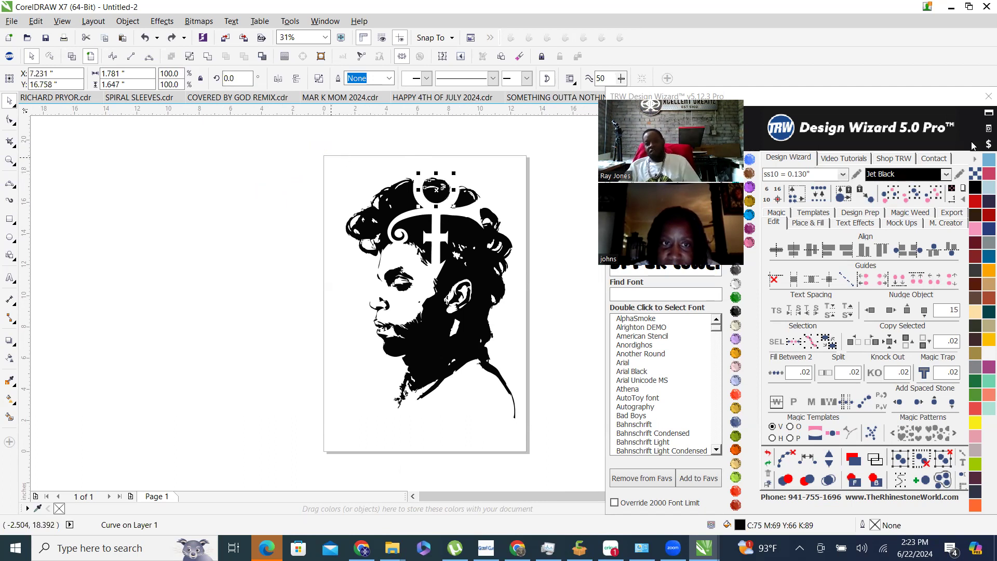
Select all the black portrait pieces and fill them with Light Topaz.
left_click(913, 197)
left_click(736, 407)
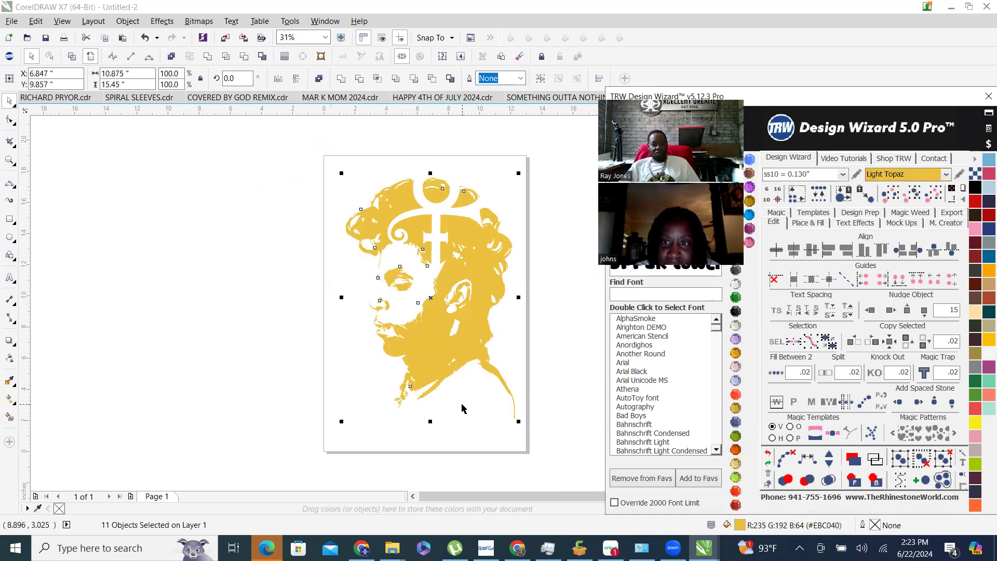
Combine the Light Topaz portrait pieces into a single curve.
scroll(457, 289, "up", 2)
right_click(459, 256)
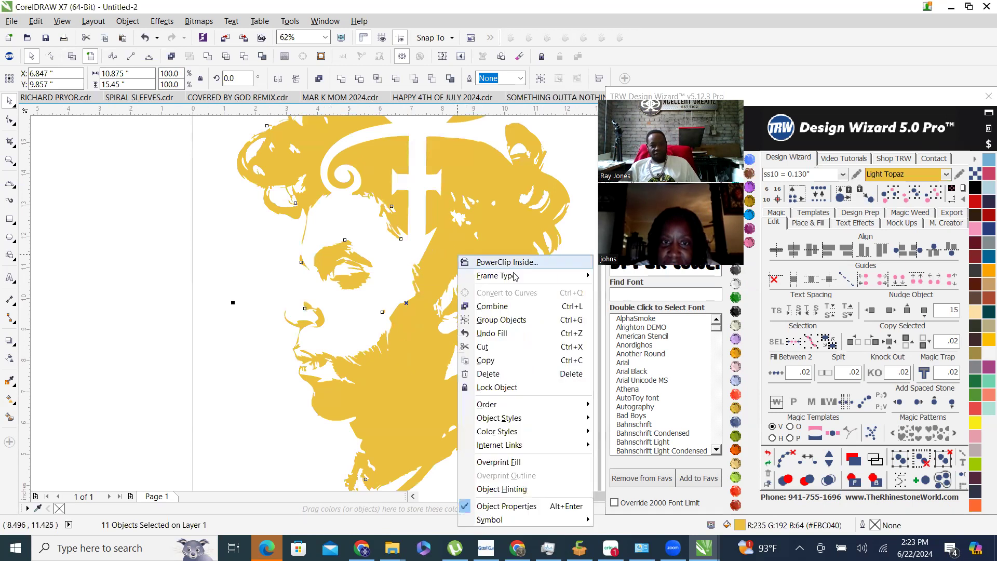
left_click(464, 262)
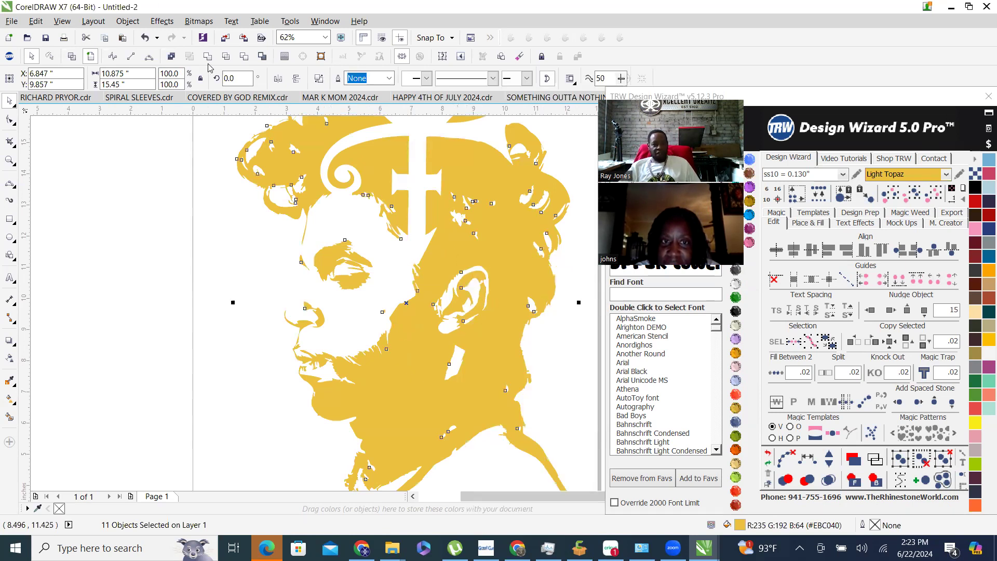
left_click(172, 56)
scroll(274, 154, "down", 2)
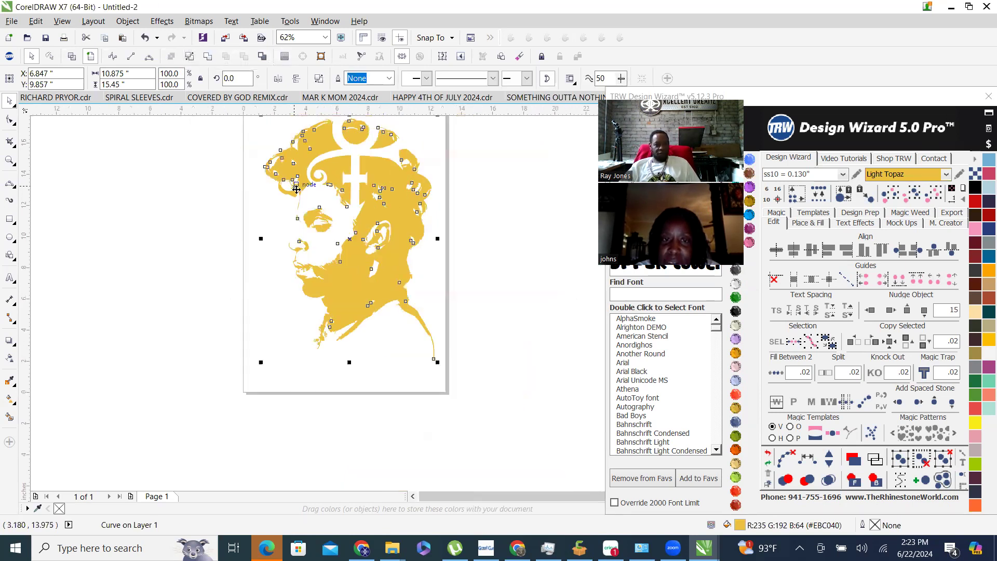
Scale the Light Topaz portrait down proportionally to about 80%, roughly 8.7 by 12.4 inches, keeping its upper corner near the page edge fixed.
left_click(450, 208)
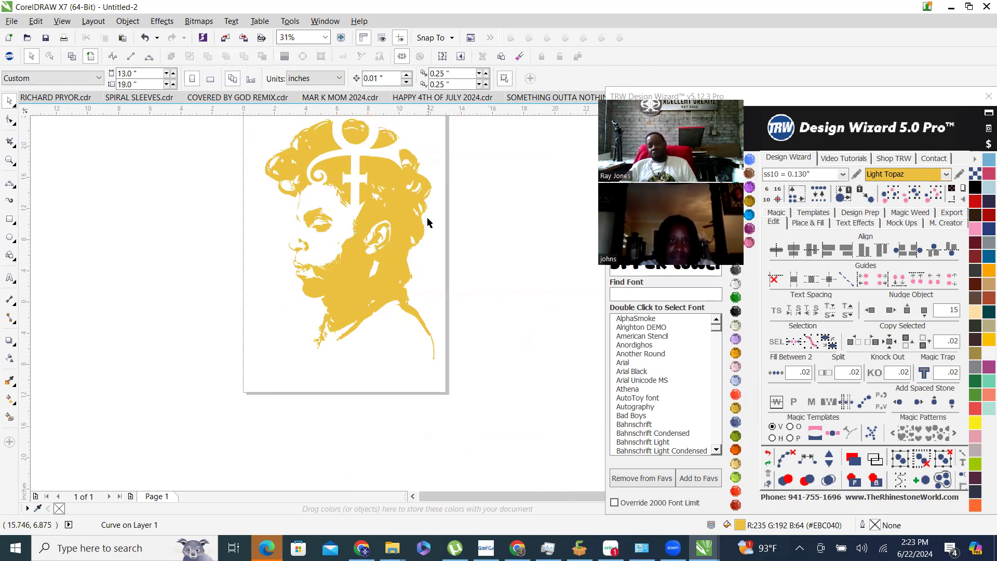
scroll(379, 156, "down", 1)
scroll(378, 203, "up", 1)
left_click(367, 204)
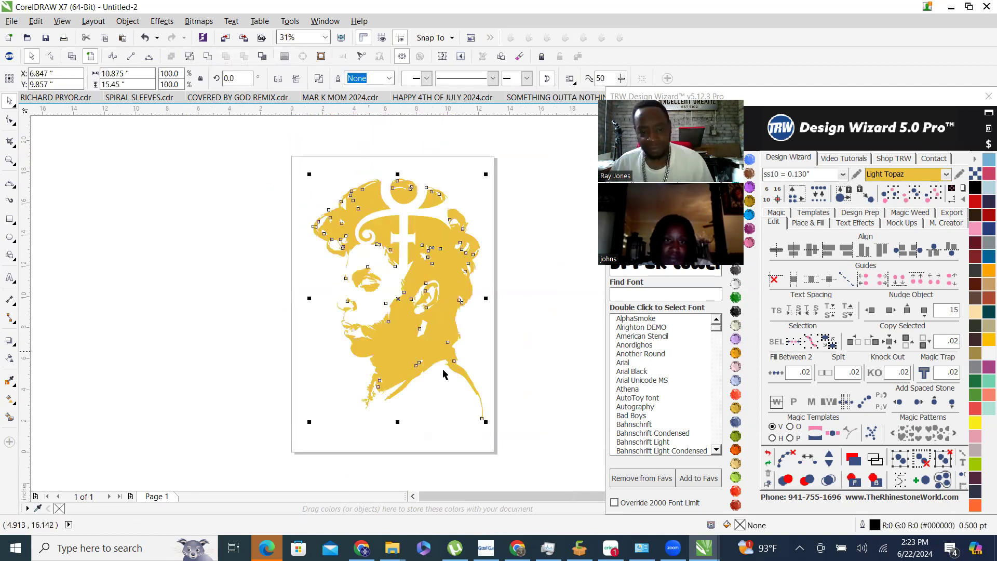
left_click_drag(486, 422, 452, 374)
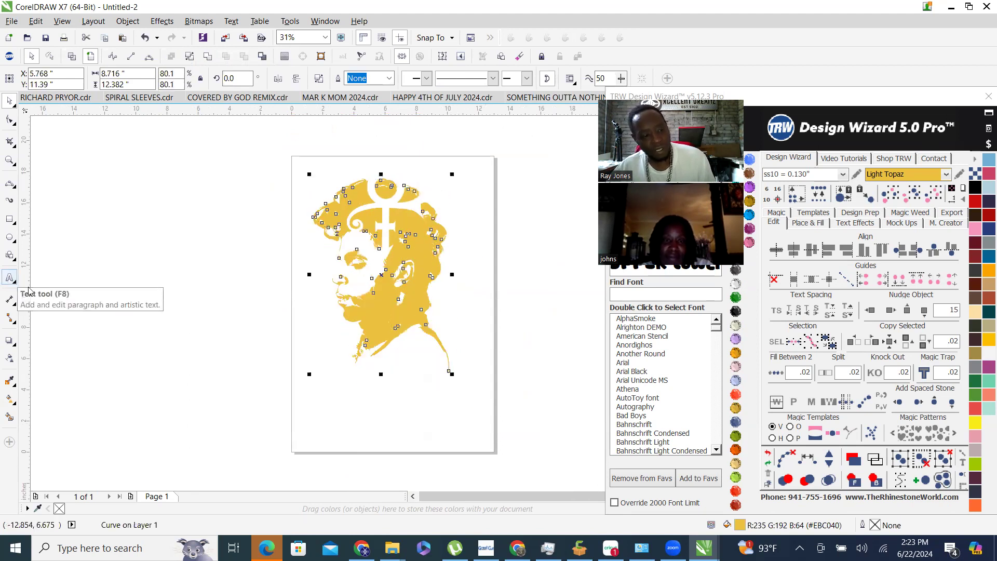
Add the artistic text "Prince" beside the portrait's base and enlarge it to about 8.6 inches wide.
left_click(10, 278)
left_click(245, 374)
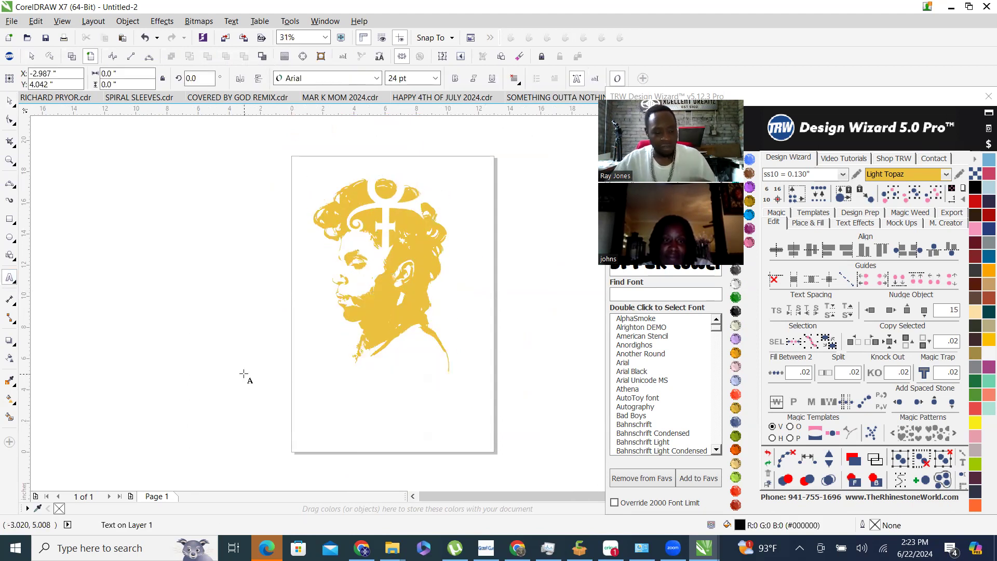
type("Prince")
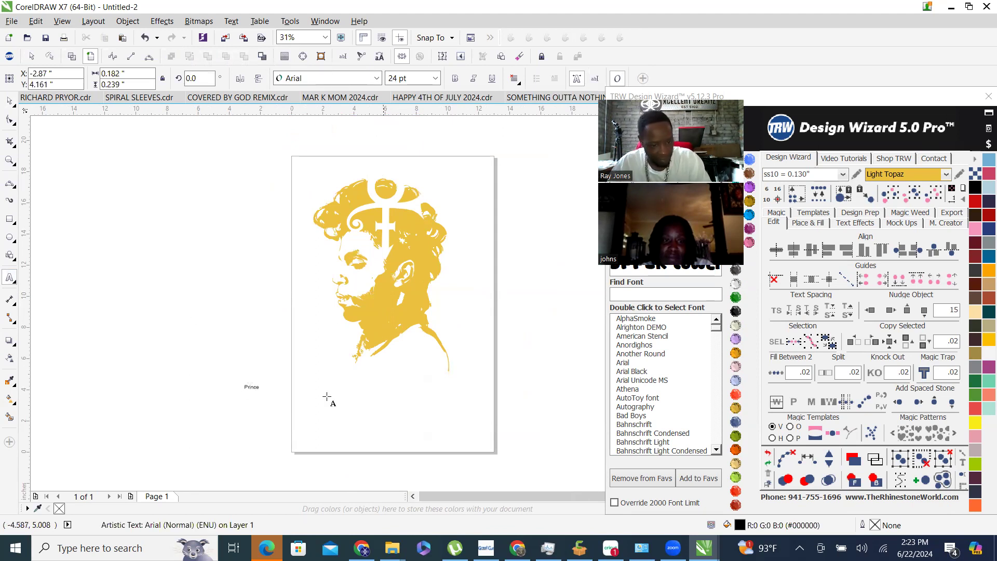
left_click_drag(240, 379, 393, 343)
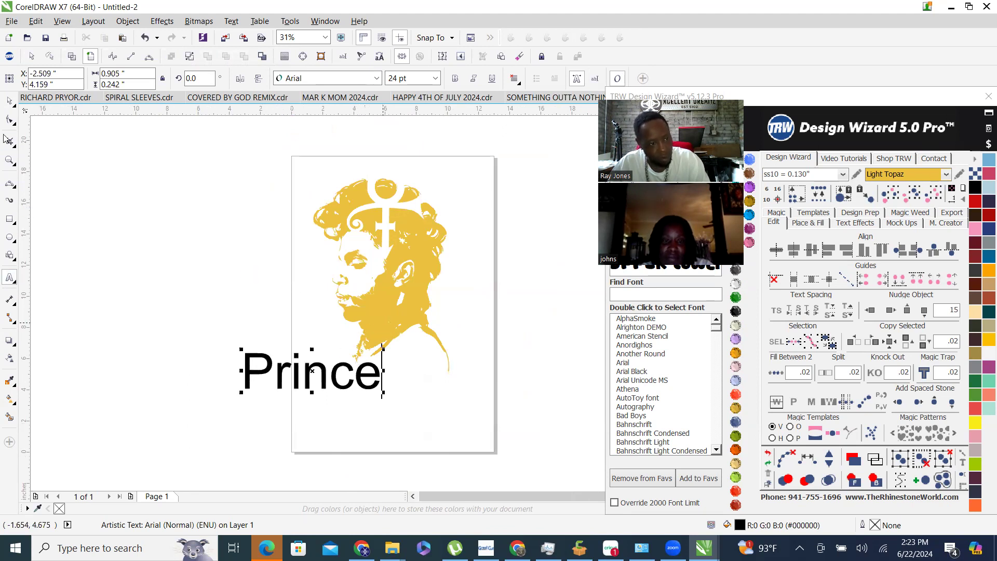
Centre the text horizontally on the portrait and move it down so it sits just below the neckline.
left_click(9, 102)
left_click(402, 319, "shift")
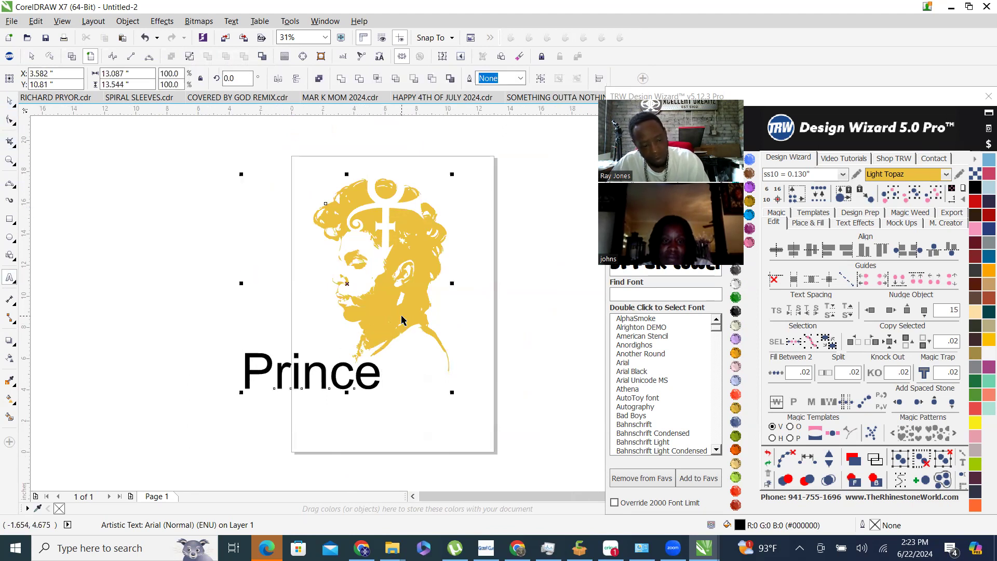
key("c")
left_click(473, 350)
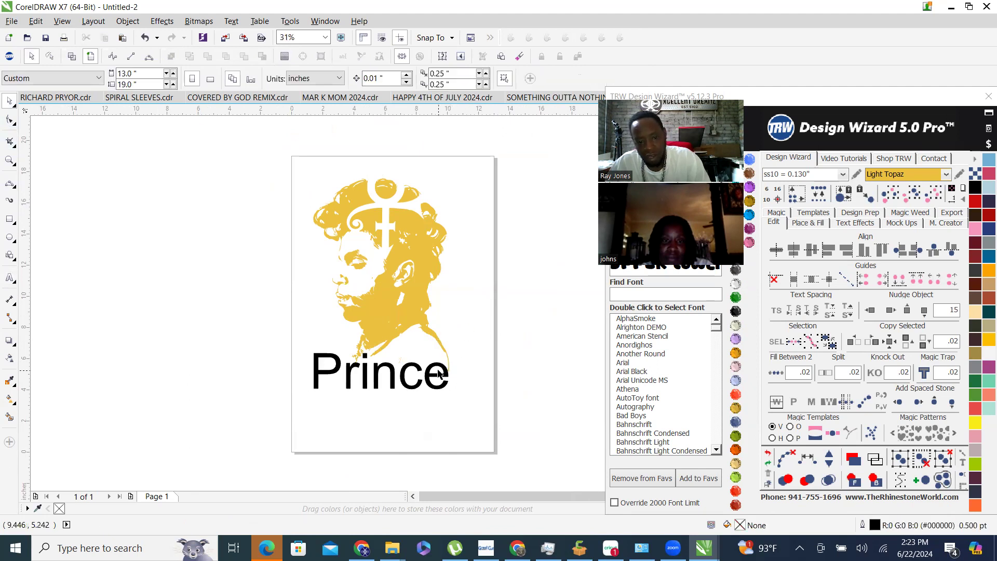
left_click(444, 370)
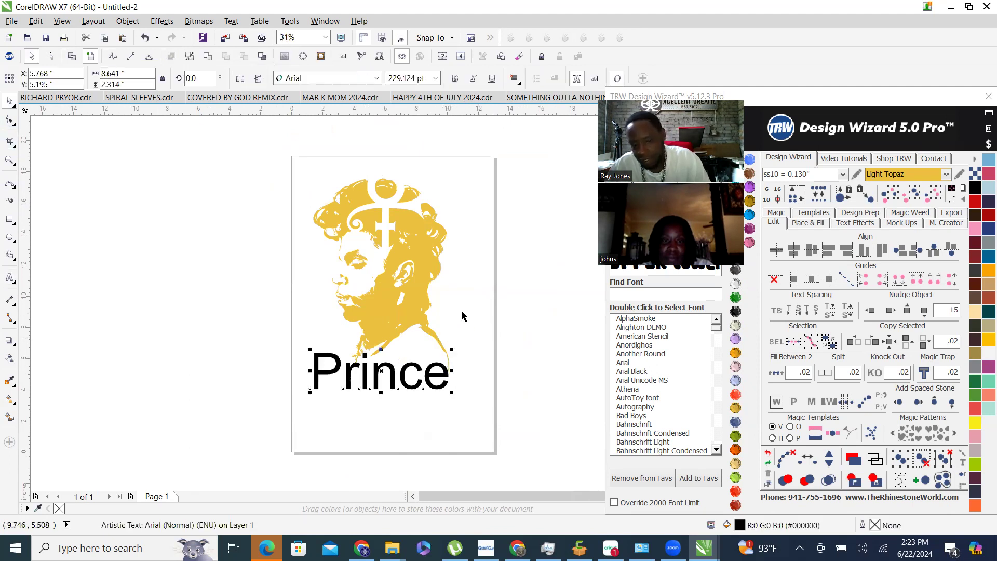
scroll(384, 356, "up", 1)
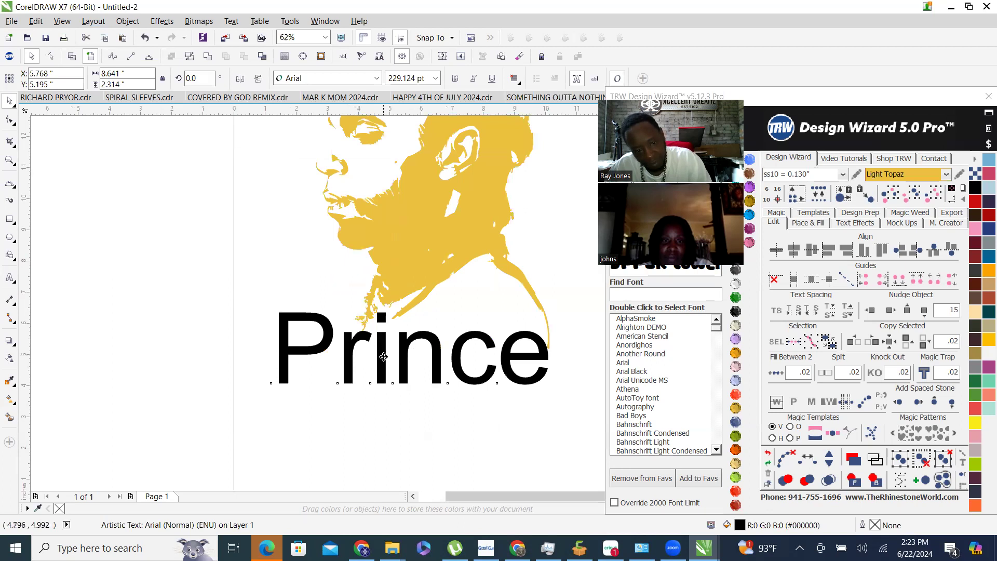
left_click_drag(383, 356, 385, 383)
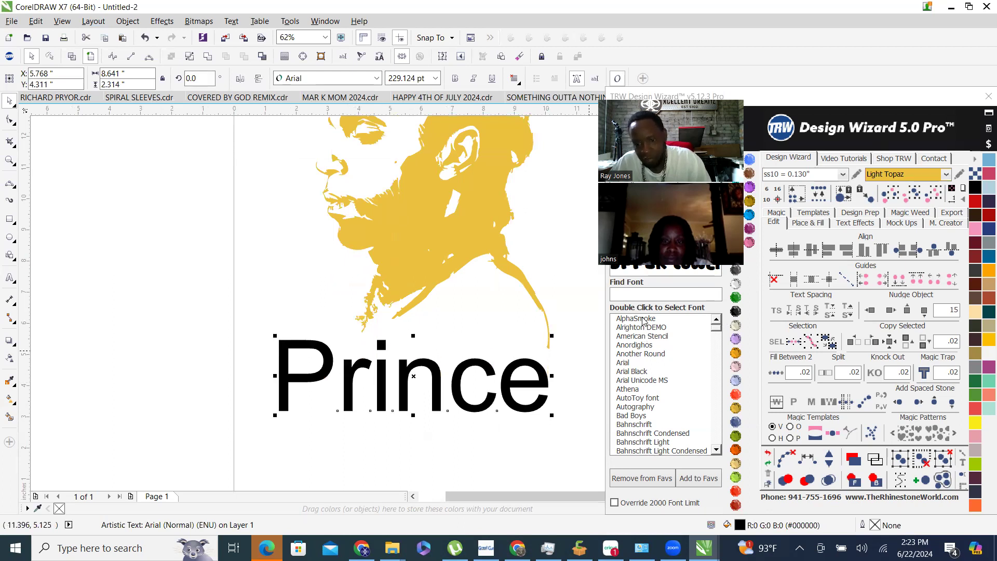
Try the favourite font Jersey M54 on the text, and set its font to SBF_M007.
double_click(643, 151)
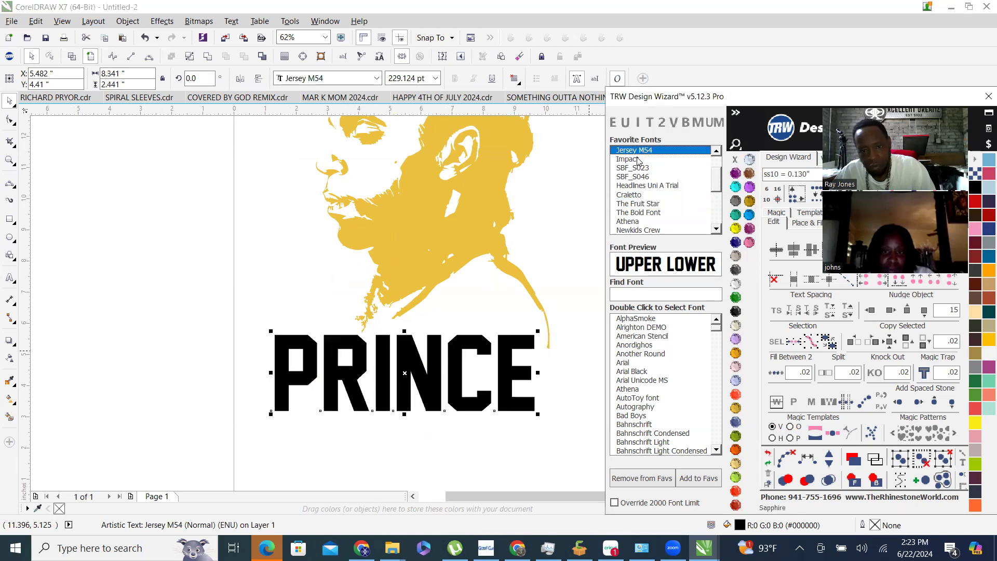
scroll(665, 192, "down", 3)
double_click(632, 230)
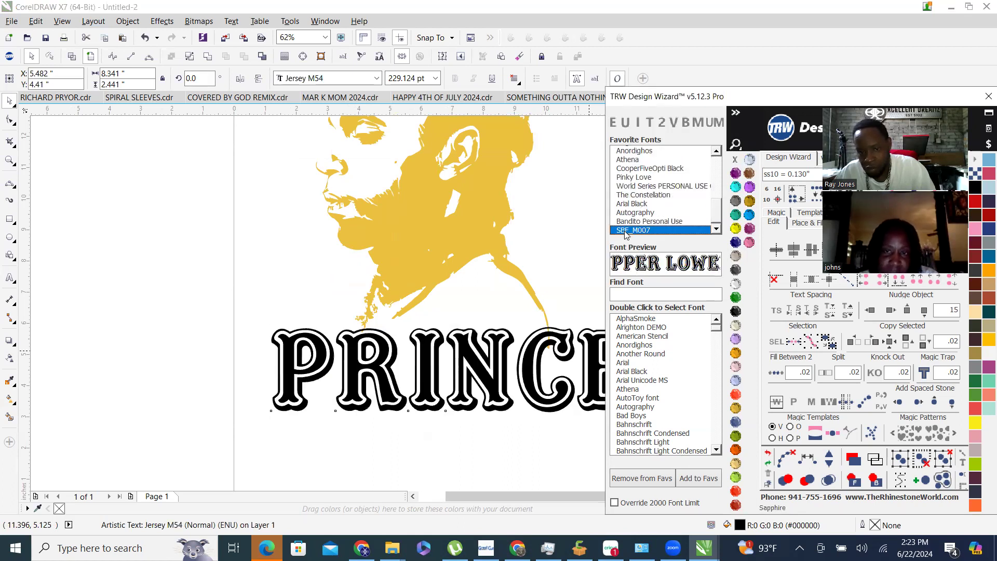
scroll(400, 380, "down", 2)
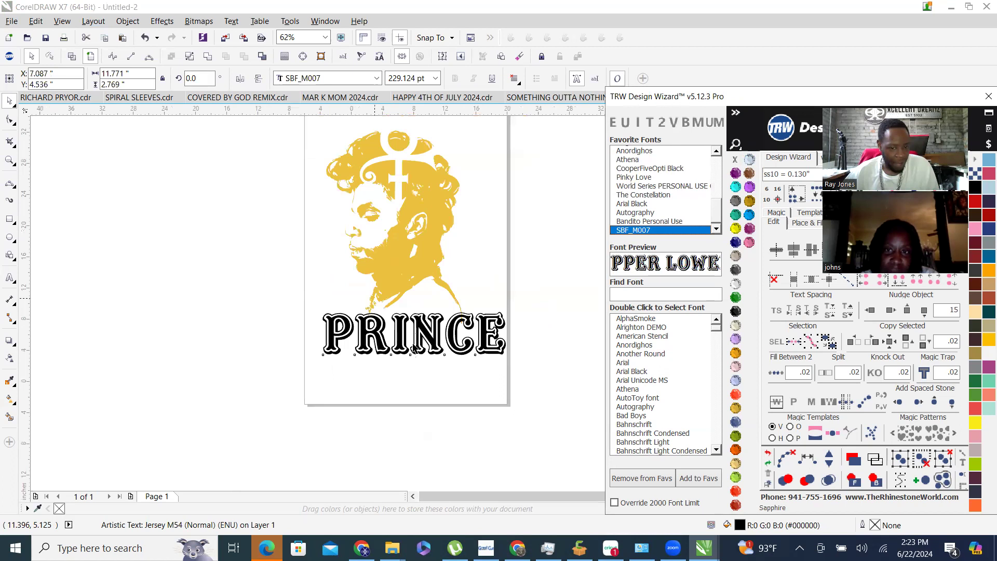
scroll(400, 379, "up", 1)
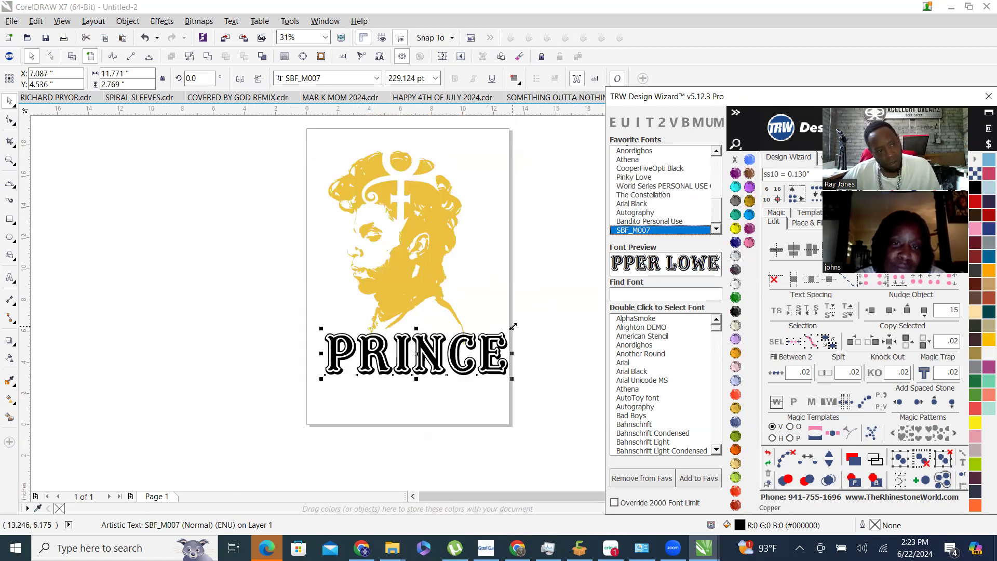
Scale the text down to about 9.2 inches wide and place it beneath the portrait, clear of the neckline.
scroll(513, 335, "up", 1)
left_click_drag(533, 323, 486, 341)
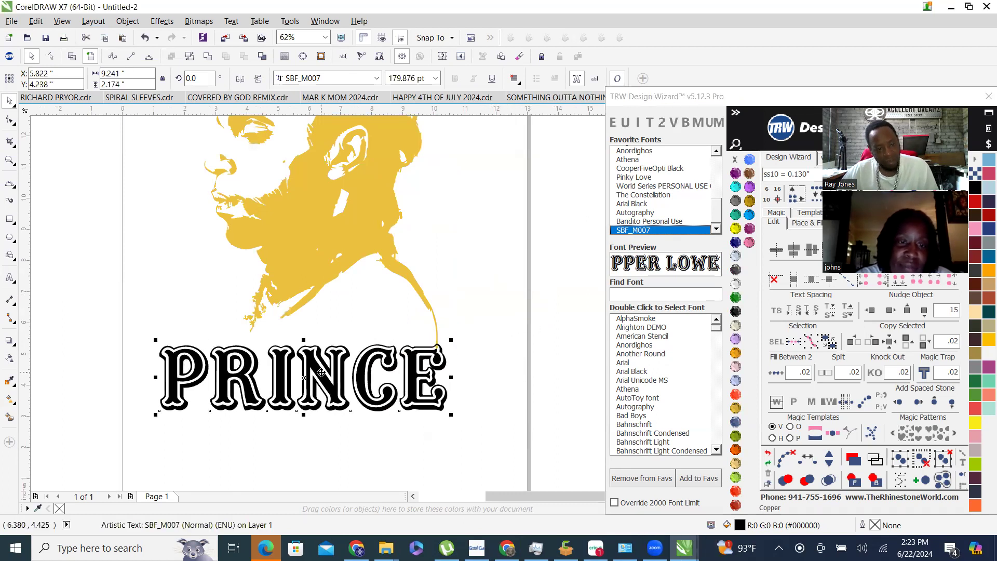
left_click_drag(320, 373, 338, 387)
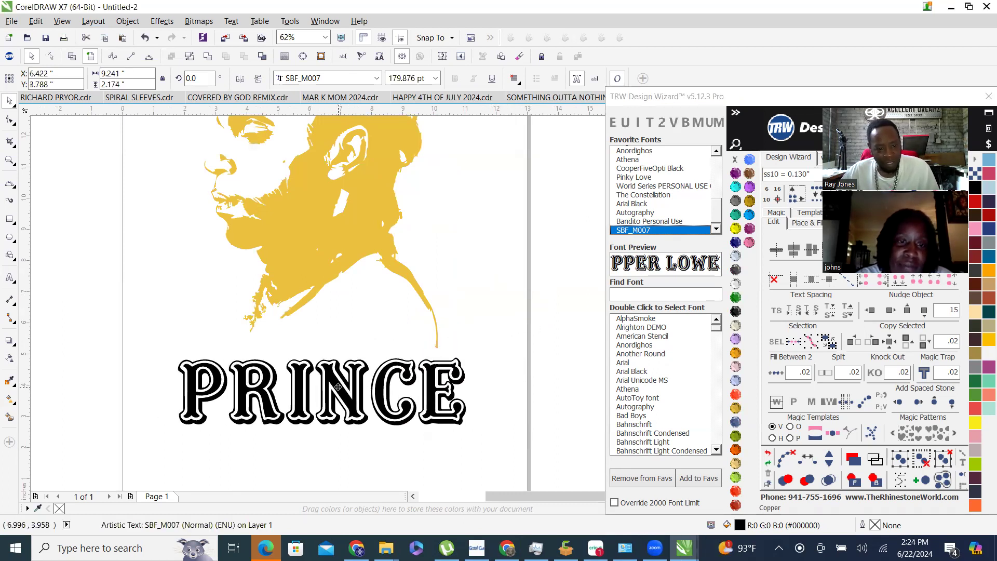
scroll(244, 338, "down", 2)
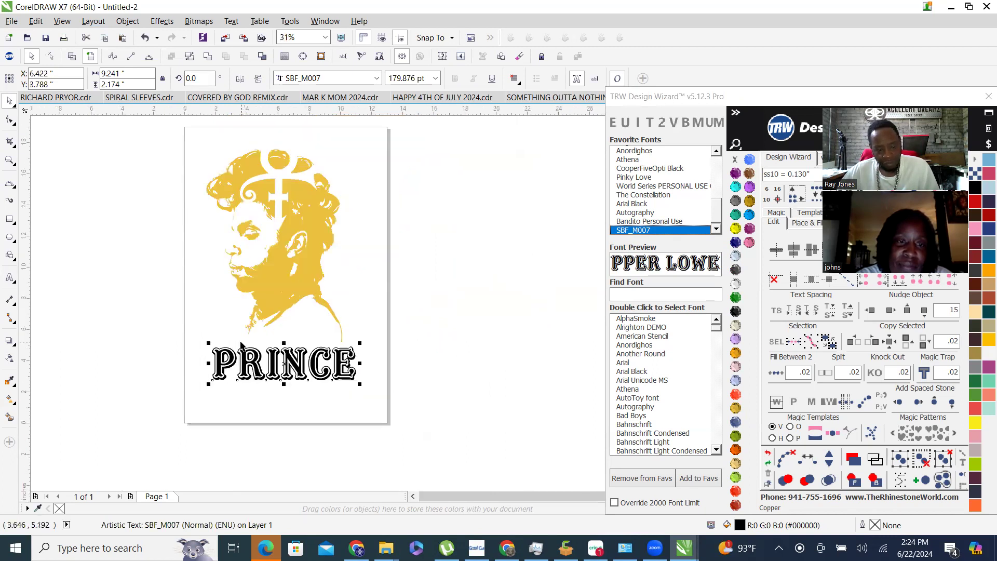
left_click(483, 343)
Weld the PRINCE text into a single curve object.
scroll(279, 390, "up", 2)
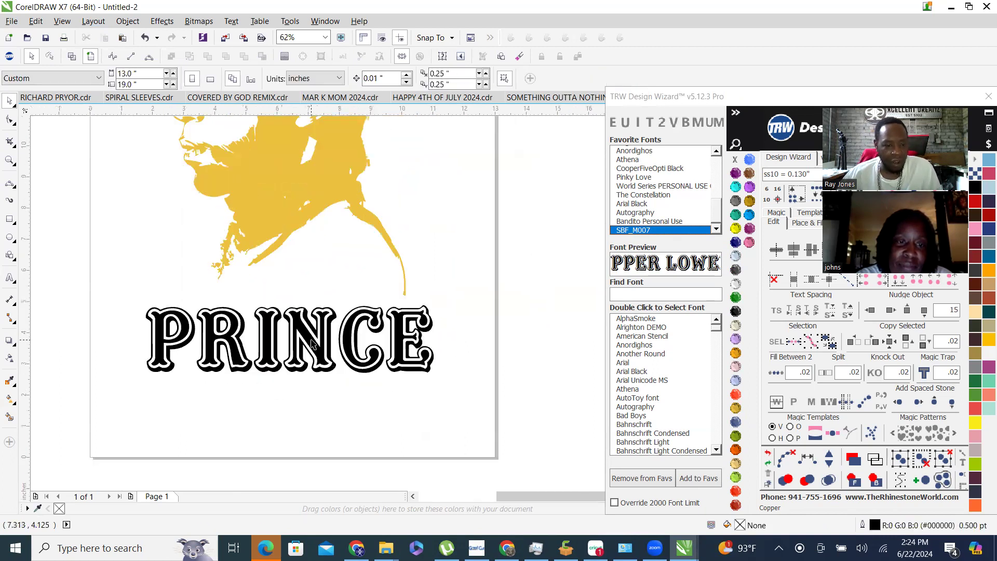
left_click(233, 338)
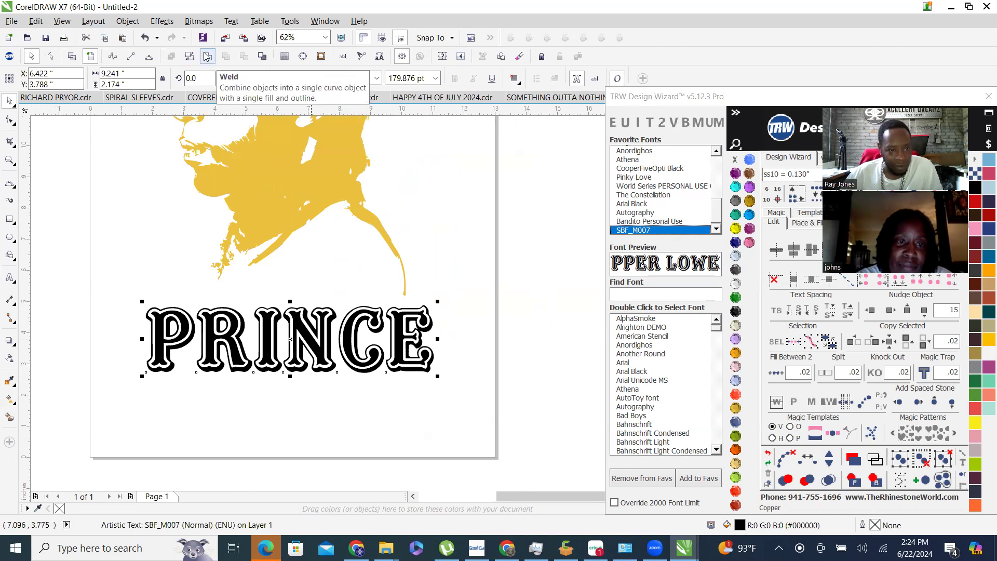
left_click(207, 56)
left_click(494, 267)
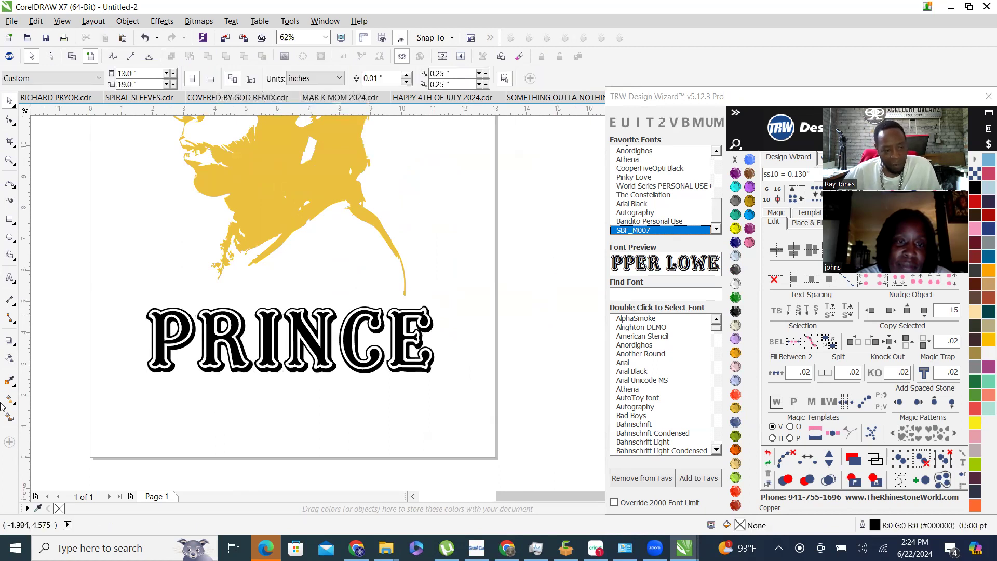
Smart-fill the white inner and outer inlines of the letter P with slate blue and no outline.
left_click(10, 417)
scroll(150, 343, "up", 2)
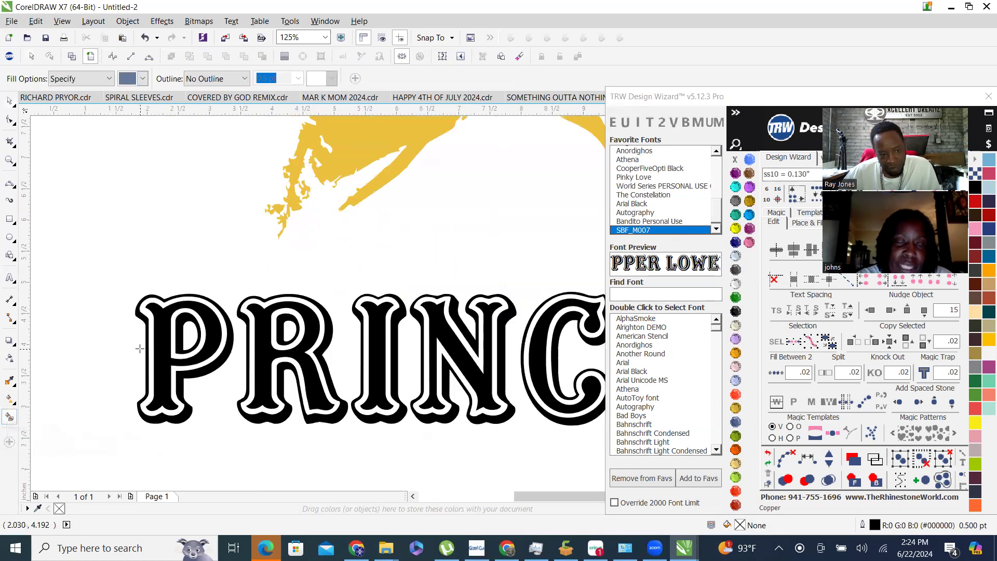
scroll(139, 348, "up", 4)
left_click(217, 285)
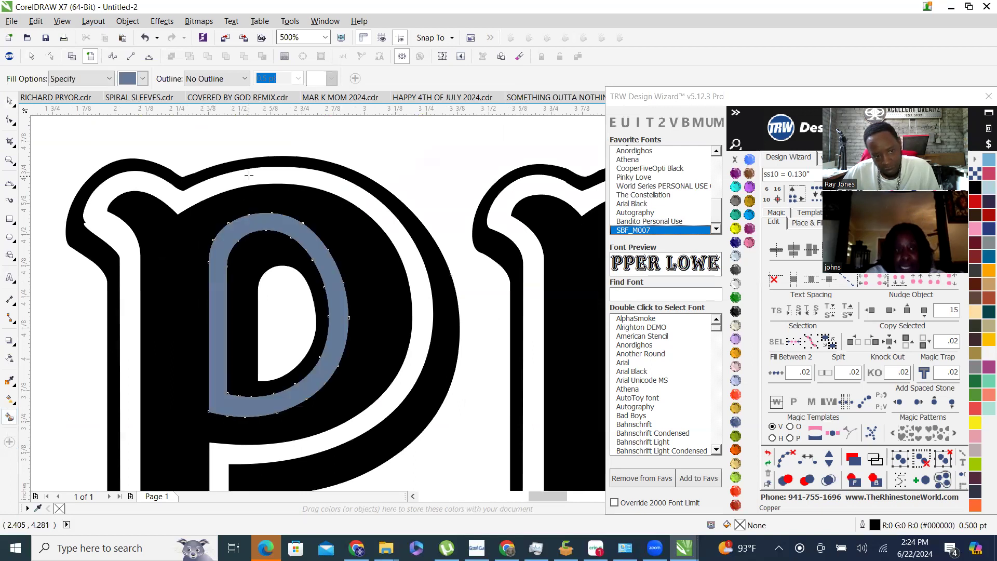
scroll(228, 233, "down", 2)
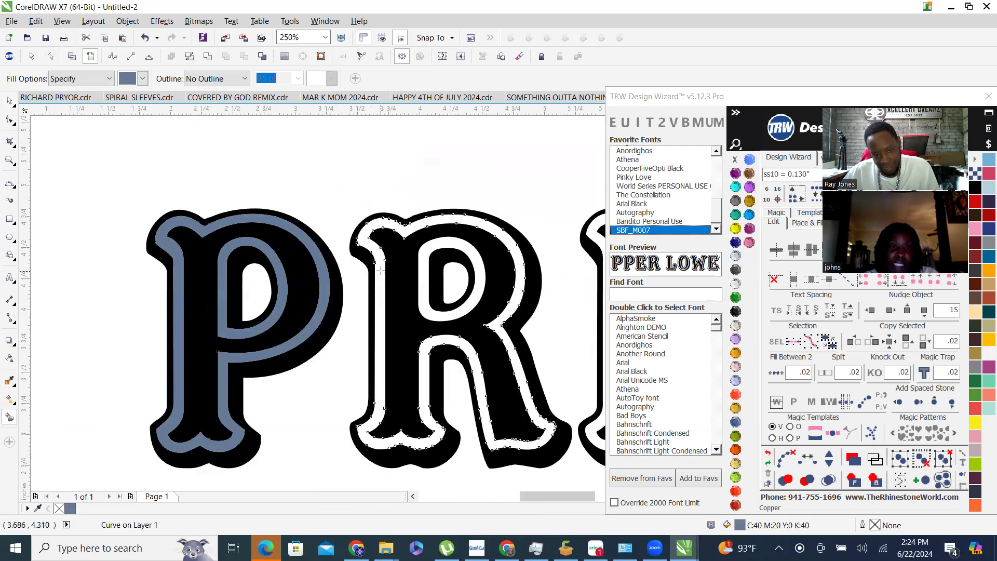
Smart-fill both white inlines of the letter R with the same slate blue.
left_click(381, 271)
scroll(381, 271, "down", 2)
scroll(393, 270, "up", 2)
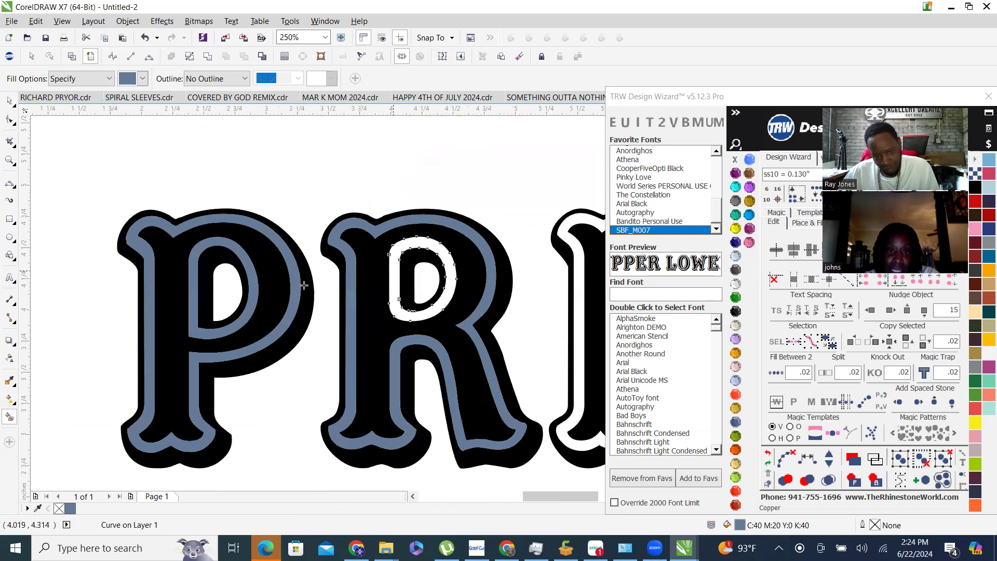
scroll(307, 286, "down", 2)
scroll(450, 265, "up", 2)
left_click(450, 264)
Smart-fill the white inlines of the letters I and N with slate blue.
scroll(450, 263, "up", 2)
scroll(453, 241, "up", 1)
scroll(416, 275, "down", 4)
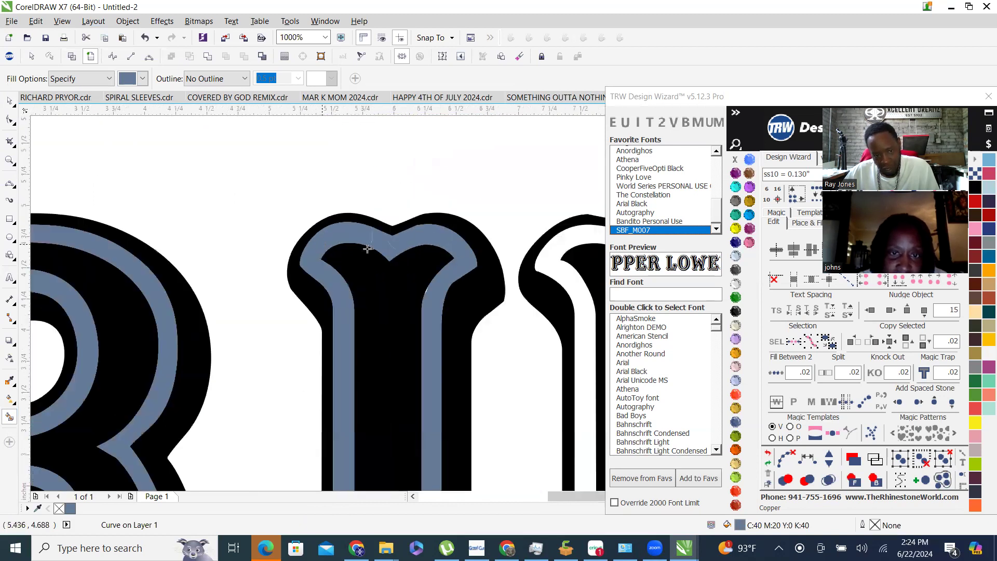
scroll(382, 307, "up", 4)
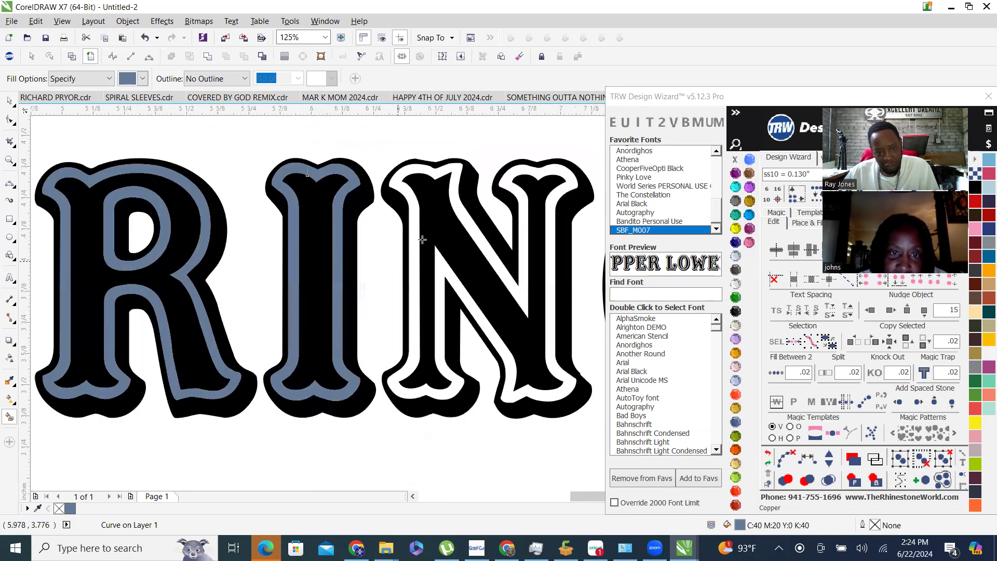
left_click(483, 269)
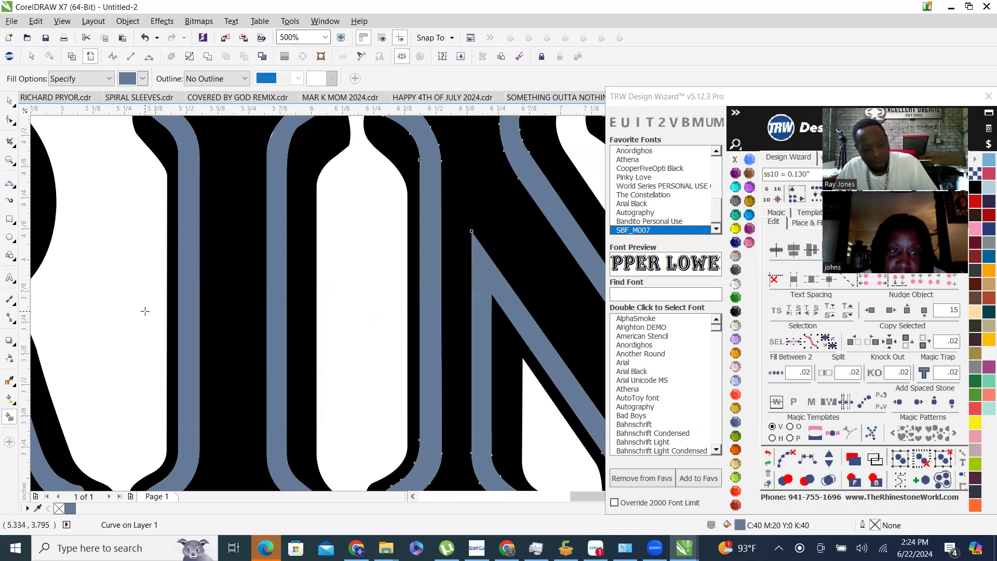
scroll(312, 291, "down", 4)
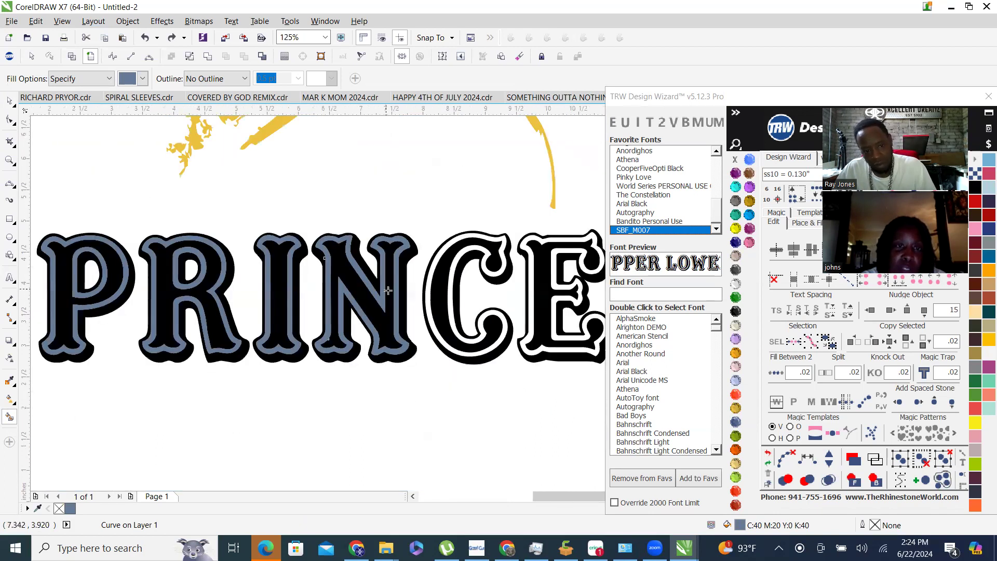
Smart-fill the white inlines of the letters C and E with slate blue.
scroll(445, 294, "up", 2)
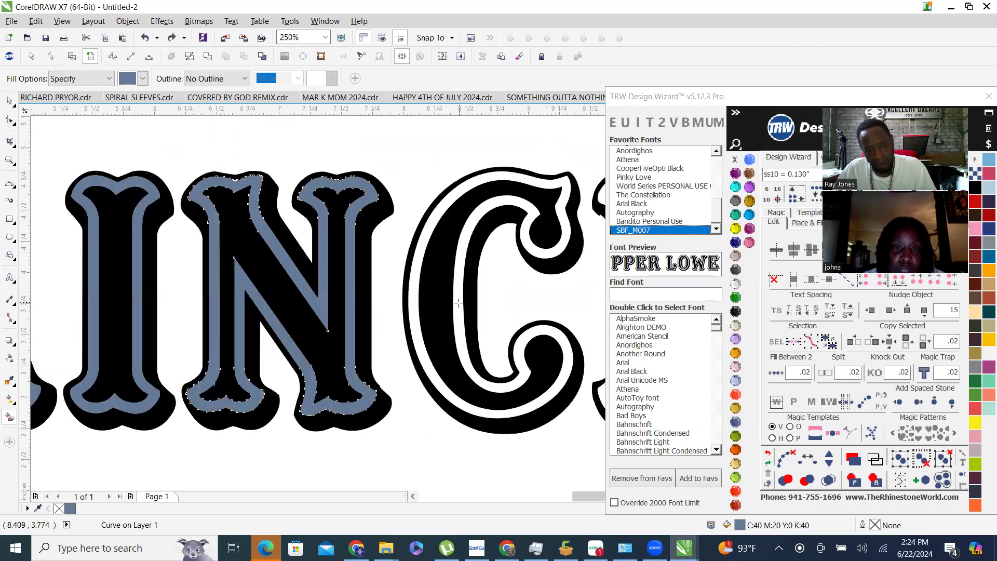
scroll(460, 297, "down", 1)
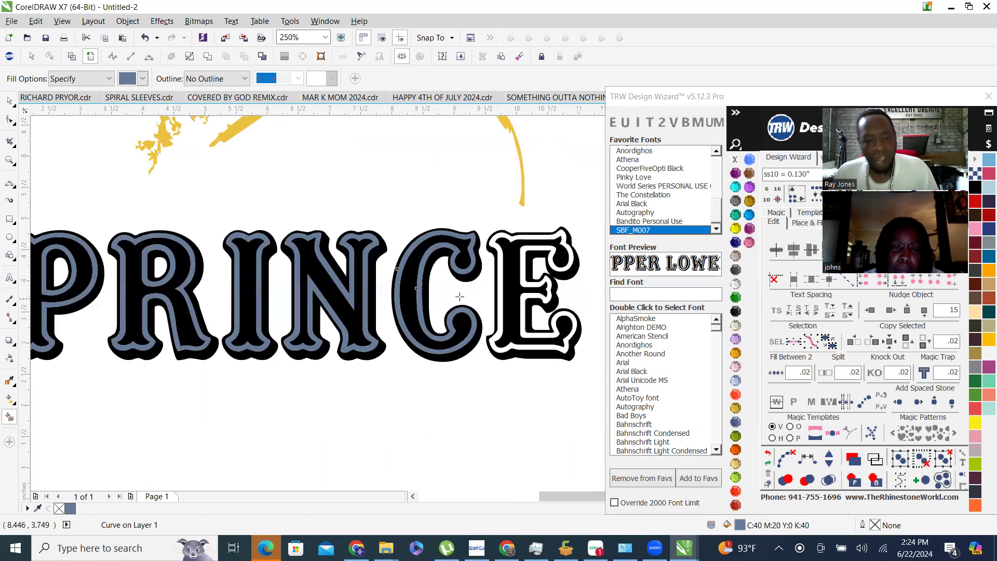
scroll(534, 261, "up", 1)
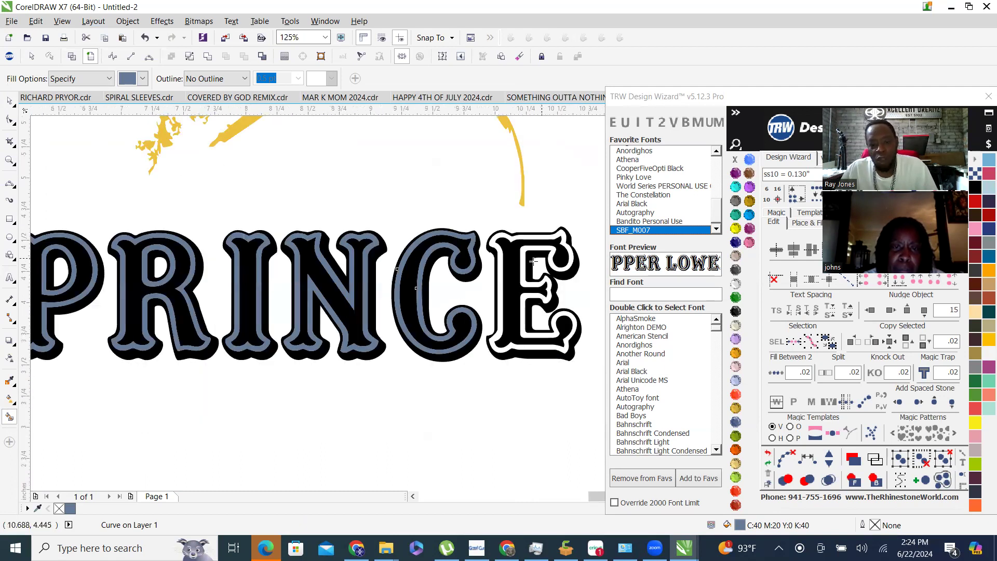
left_click(506, 271)
Select all the slate blue inlines of the PRINCE title by their shared colour and recolour them Citrine.
left_click(9, 100)
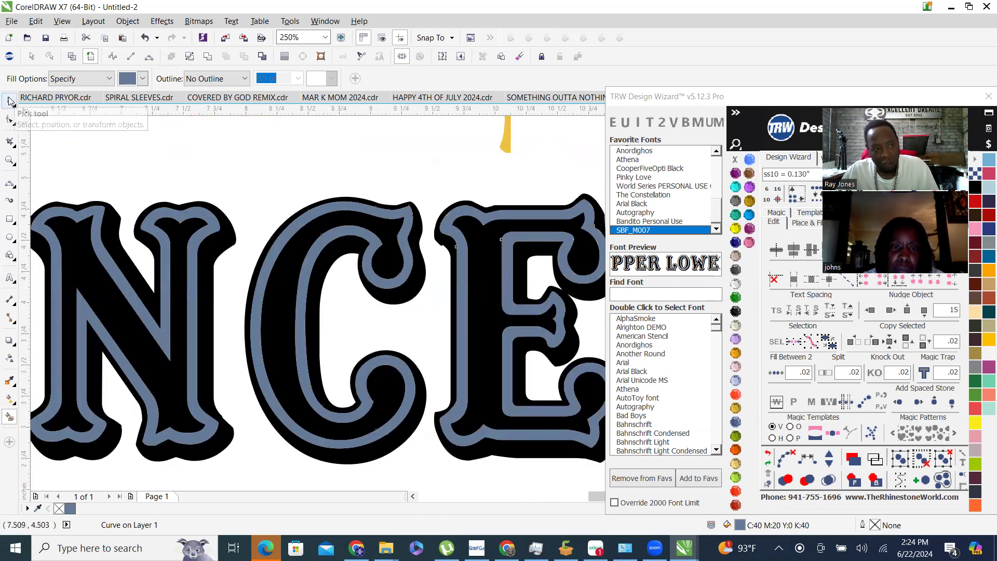
double_click(287, 347)
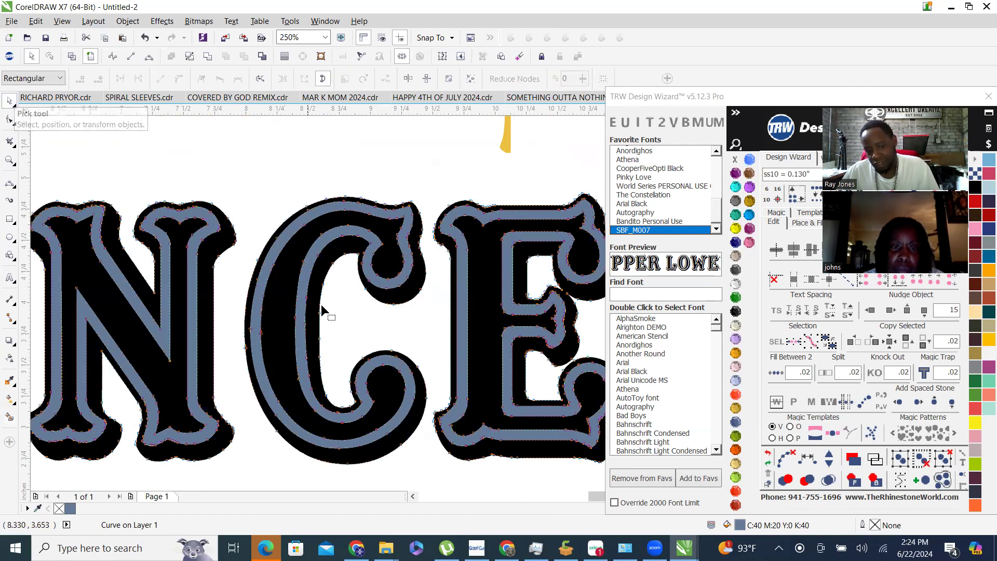
scroll(322, 291, "down", 2)
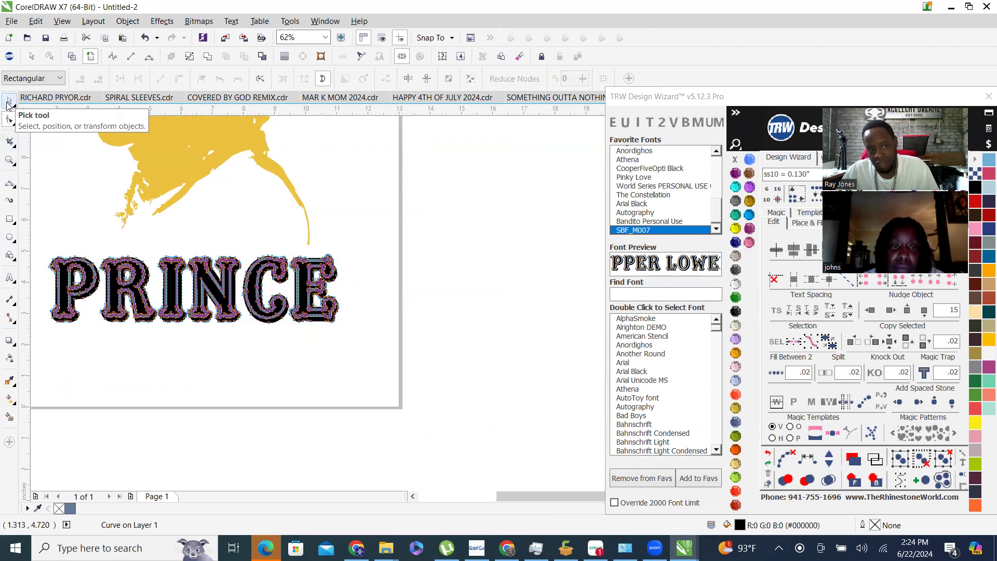
left_click(9, 100)
scroll(492, 211, "down", 1)
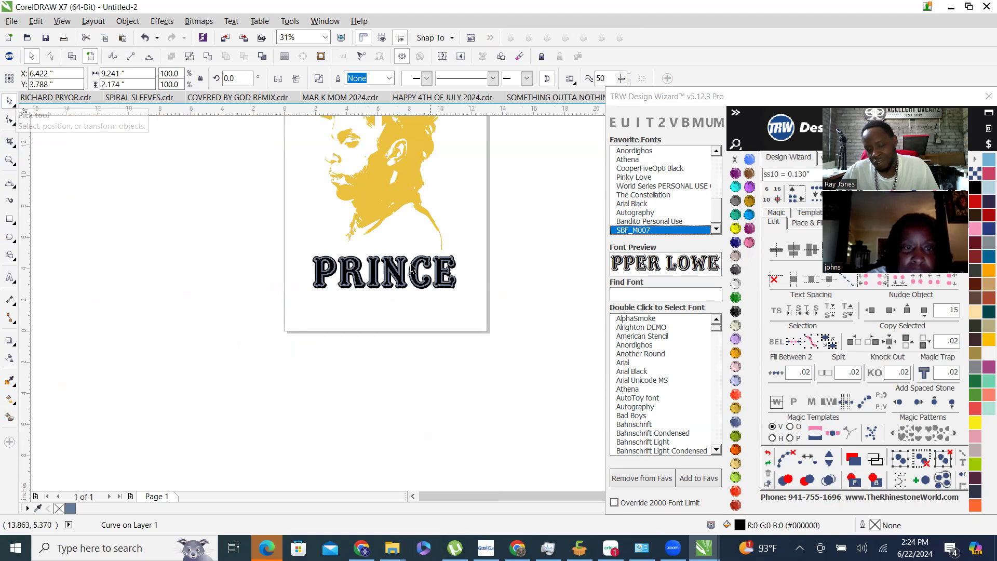
scroll(395, 279, "up", 2)
scroll(395, 279, "up", 3)
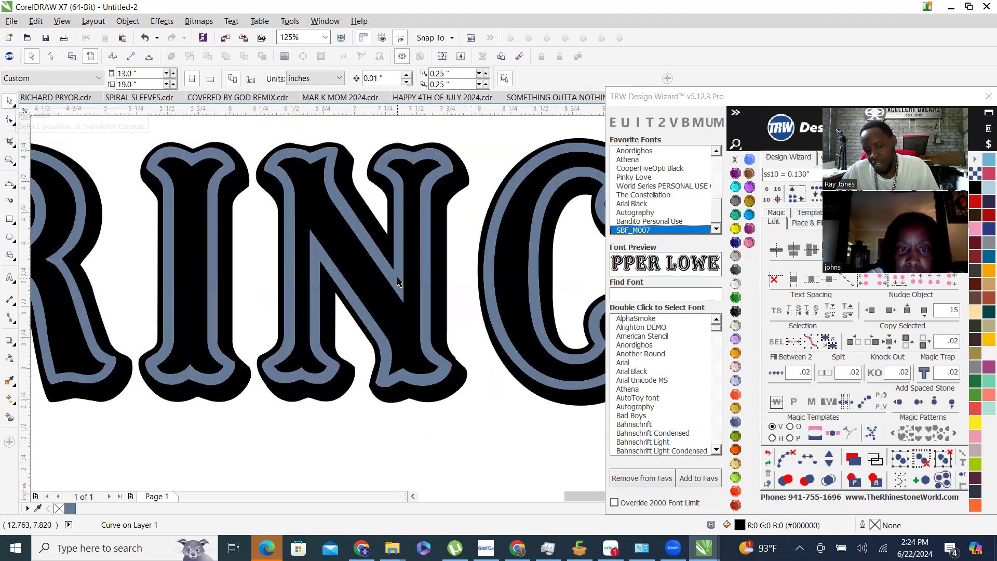
left_click(398, 278)
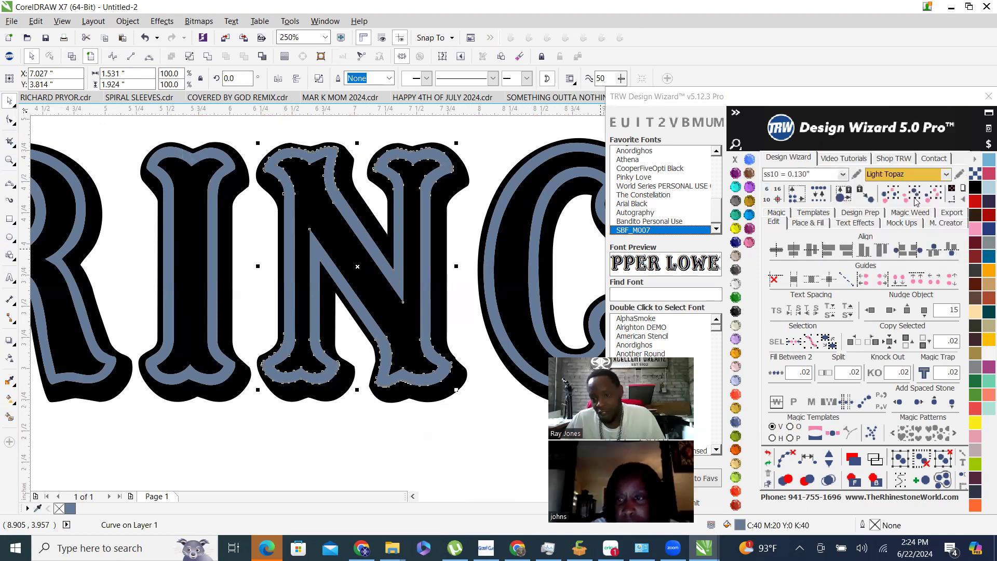
left_click(913, 195)
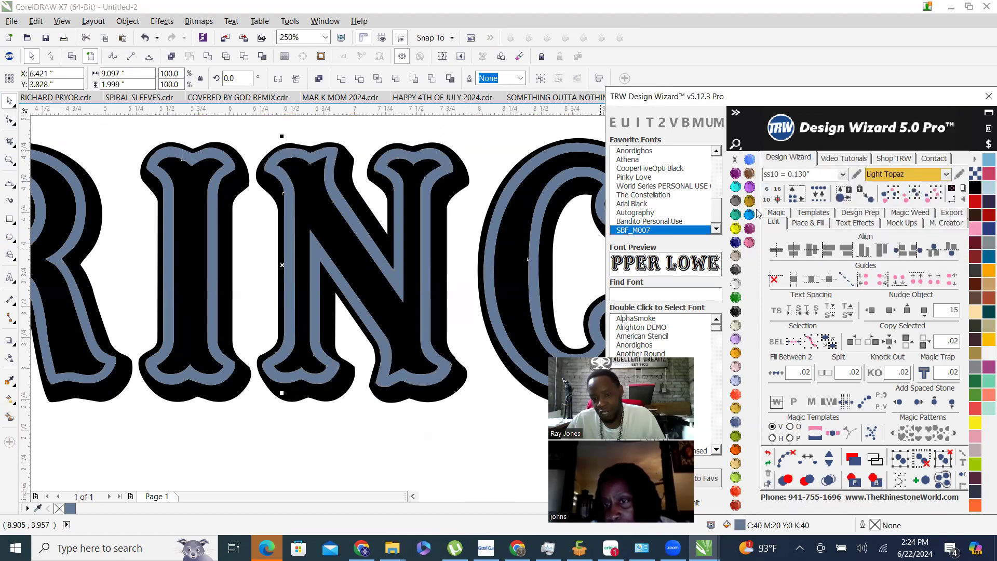
left_click(737, 230)
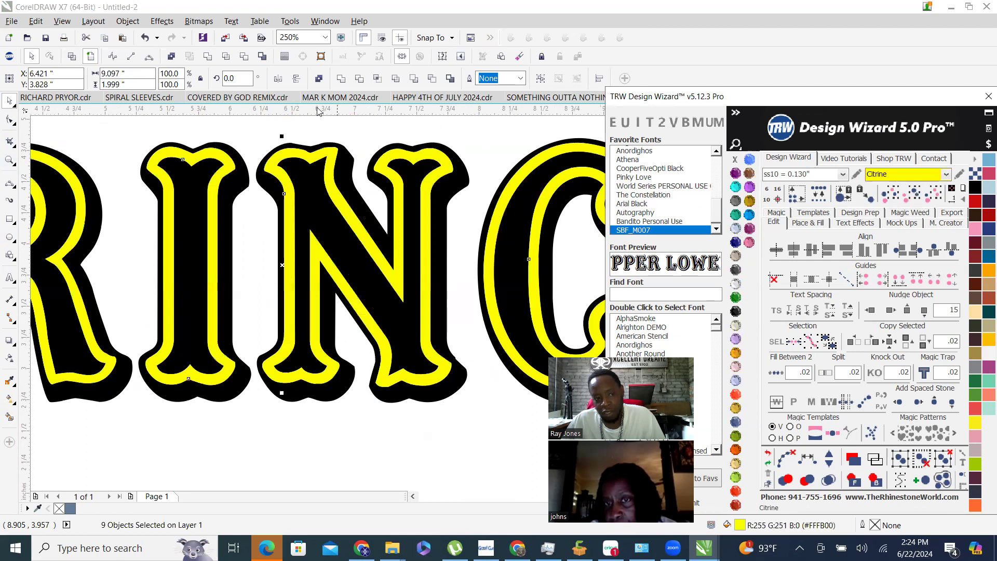
Merge the selected Citrine inlines into a single curve object and deselect it.
right_click(340, 203)
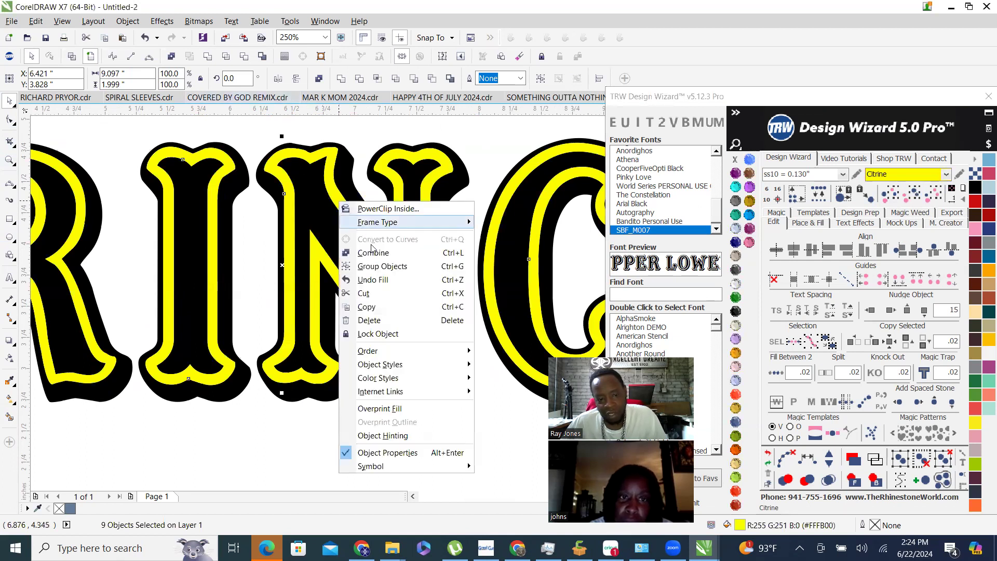
left_click(374, 253)
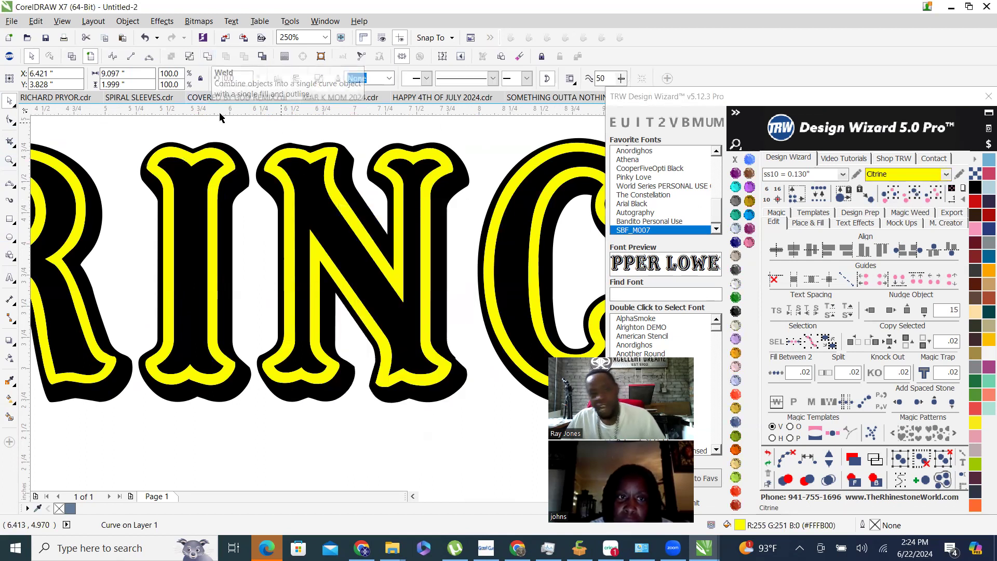
scroll(330, 332, "down", 2)
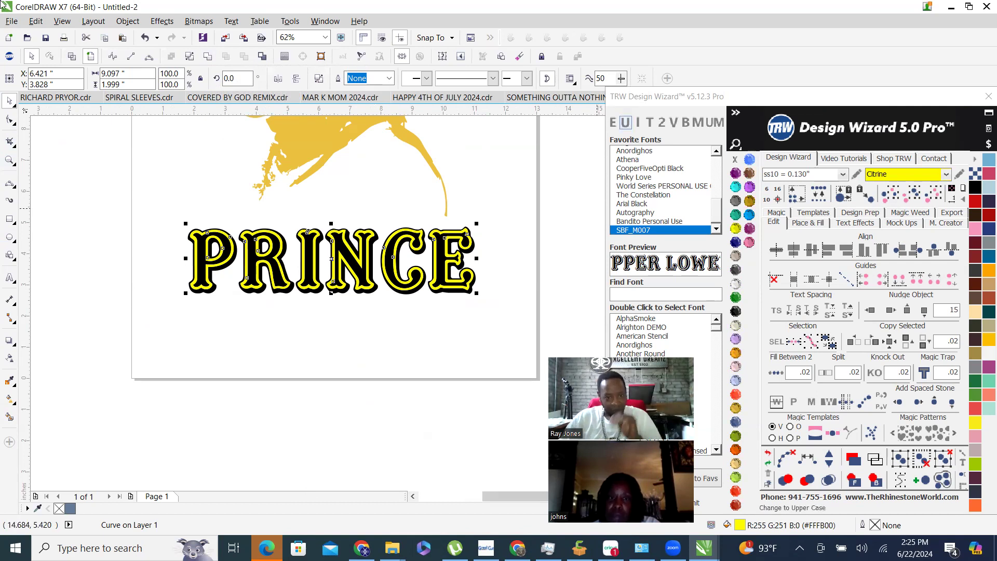
scroll(372, 225, "up", 2)
left_click(379, 219)
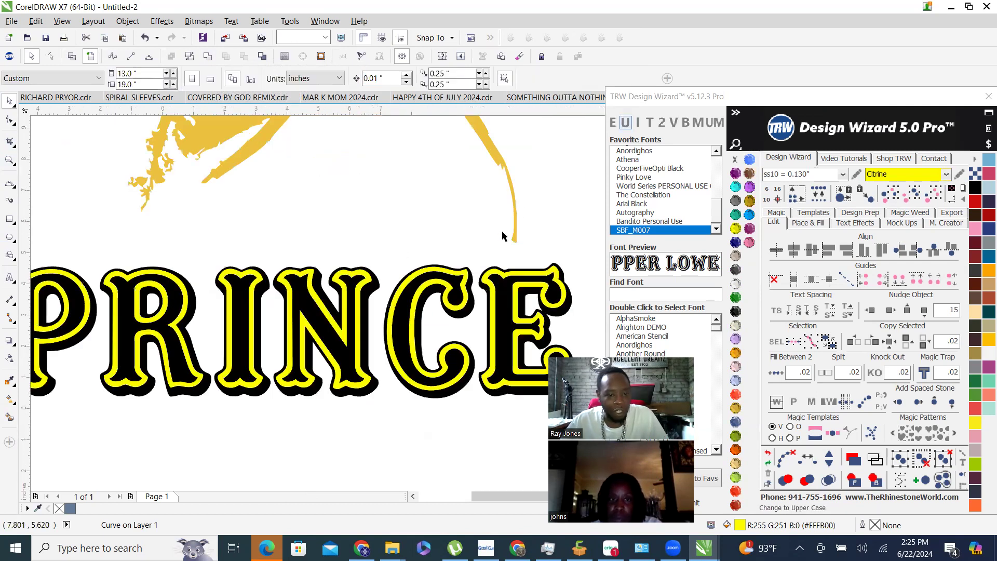
Smart-fill the black areas inside the yellow inlines of the letters P, R and I with slate blue.
scroll(434, 250, "down", 2)
left_click(9, 417)
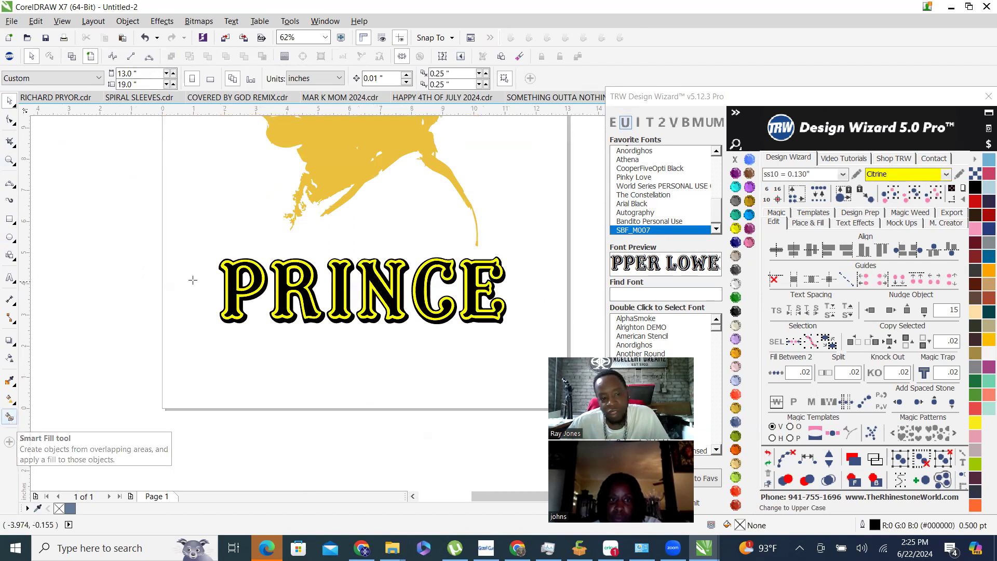
scroll(187, 279, "up", 2)
left_click(272, 299)
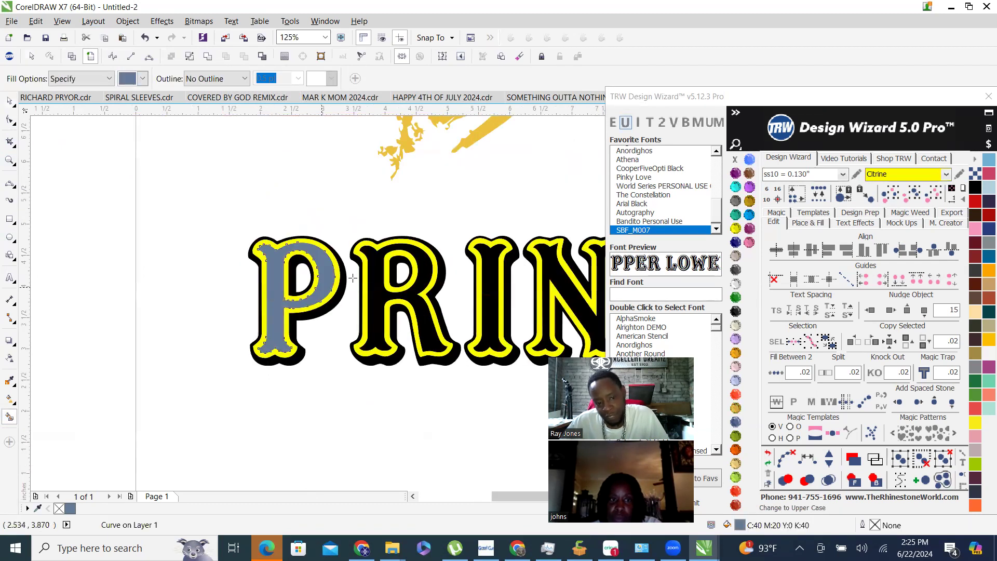
left_click(376, 295)
left_click(489, 277)
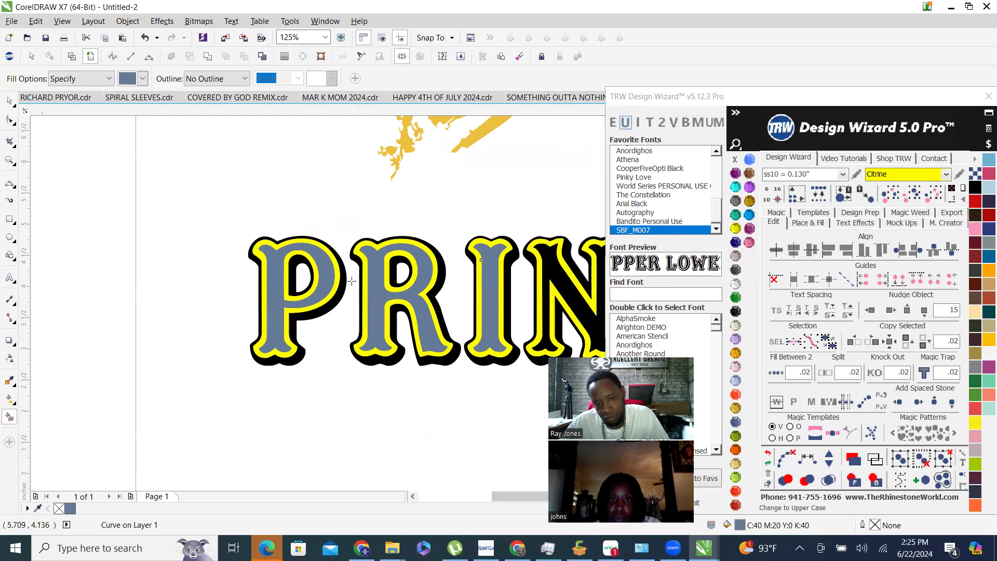
Smart-fill the black areas inside the yellow inlines of the letters N, C and E with slate blue.
scroll(312, 294, "down", 2)
left_click(434, 285)
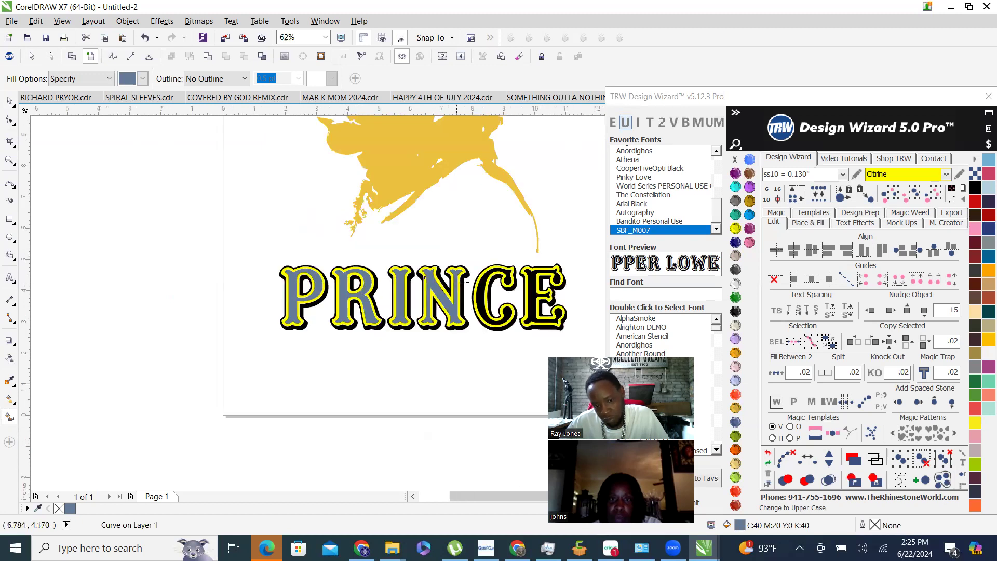
left_click(479, 300)
left_click(531, 296)
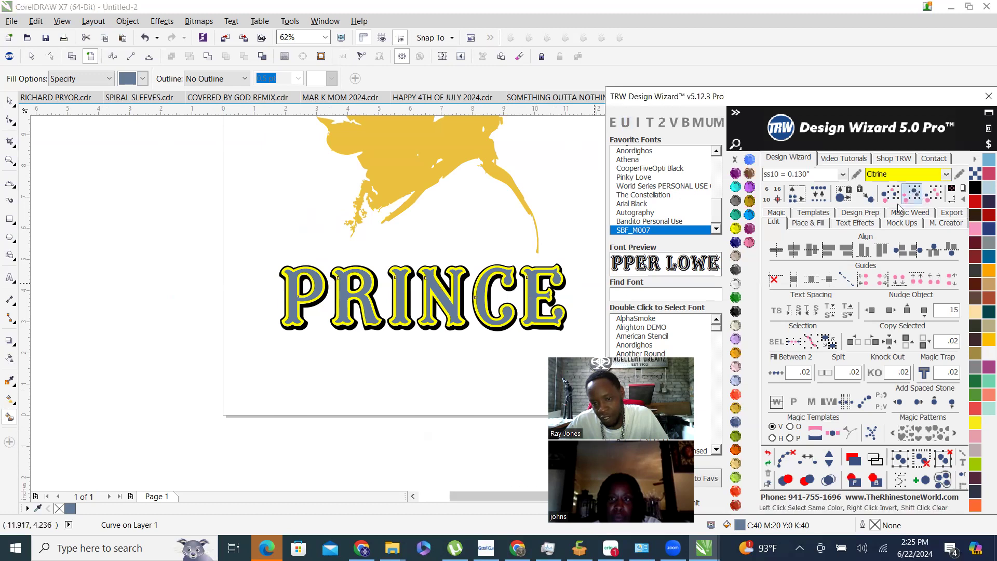
Select all slate blue letter interiors by their shared colour and recolour them Red Siam.
key("space")
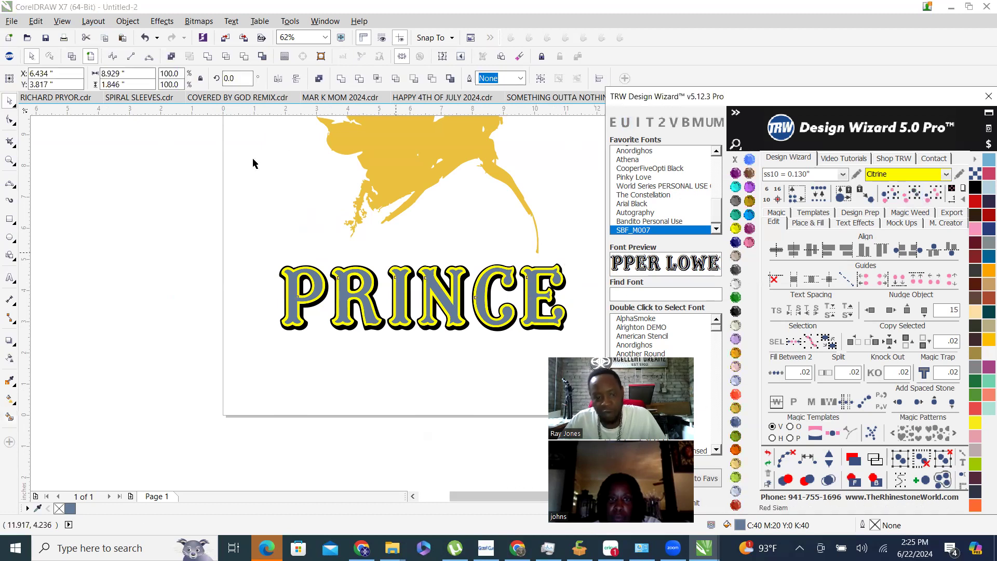
scroll(347, 315, "up", 3)
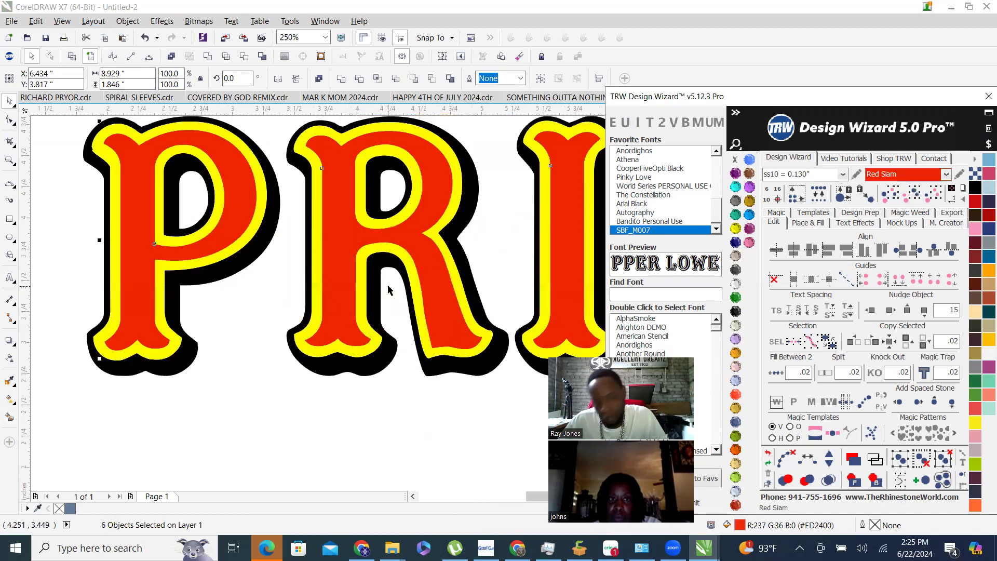
right_click(417, 243)
key("Escape")
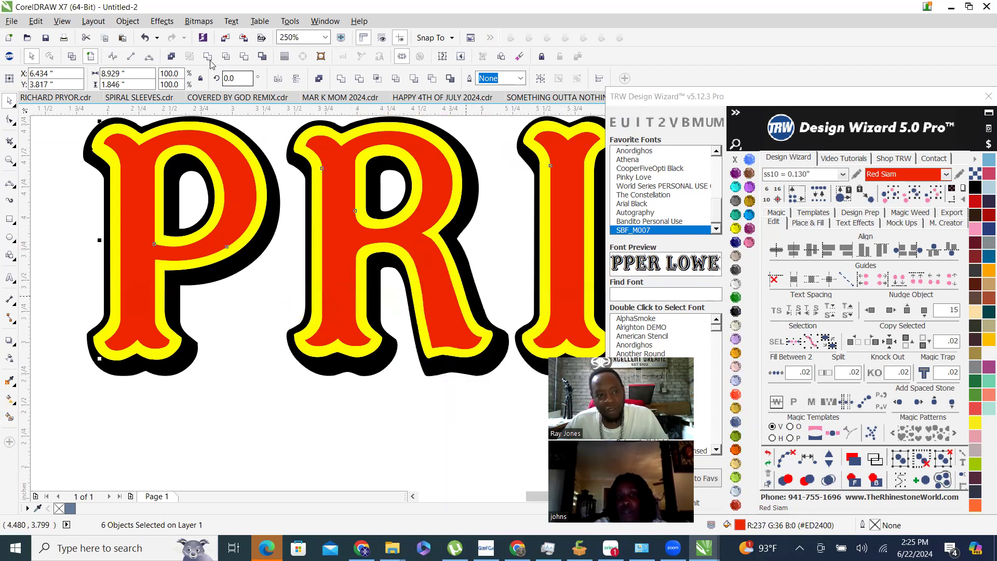
Weld the selected Red Siam letter interiors into one curve object and deselect it.
left_click(209, 58)
left_click(190, 118)
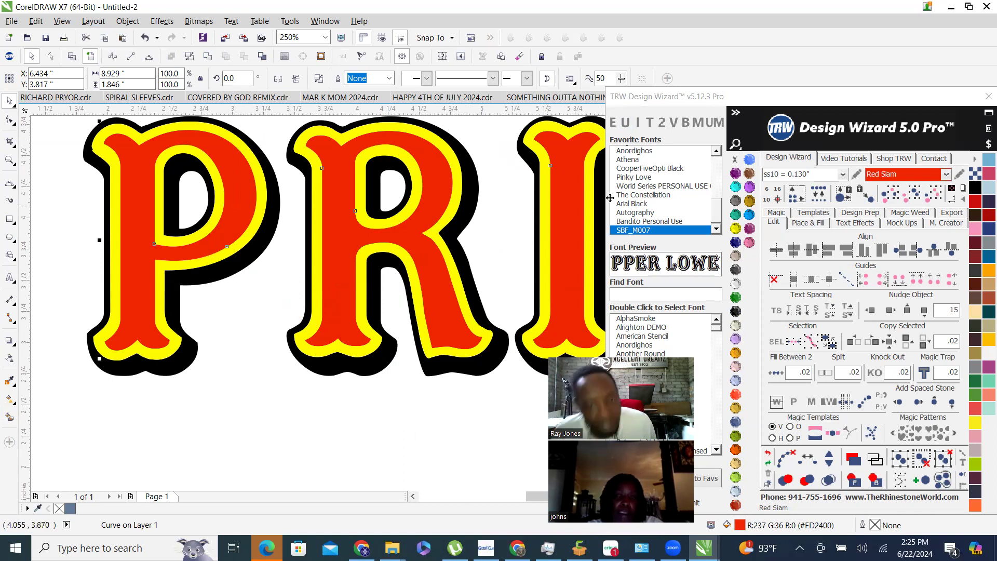
scroll(400, 327, "down", 2)
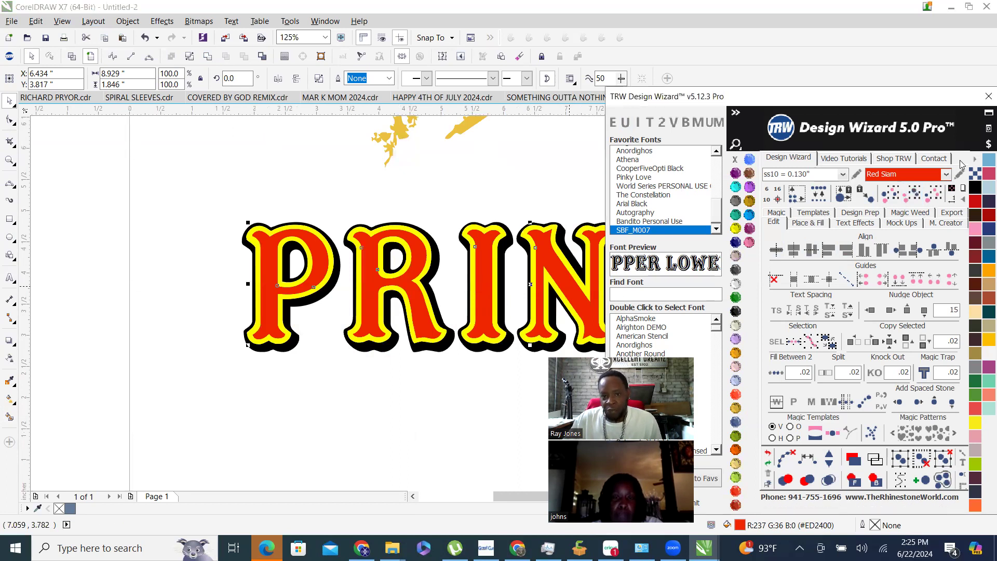
scroll(130, 372, "down", 1)
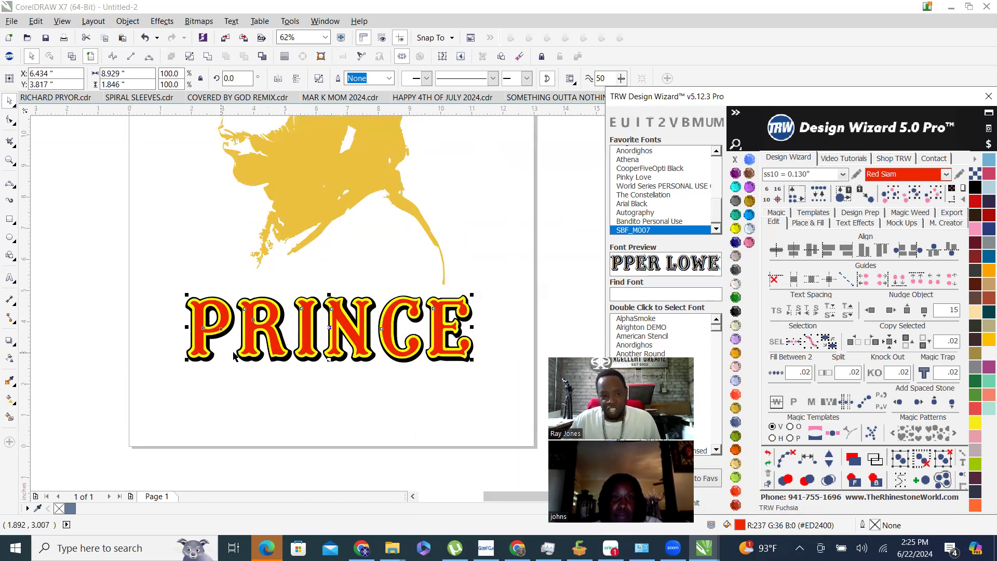
left_click(322, 297)
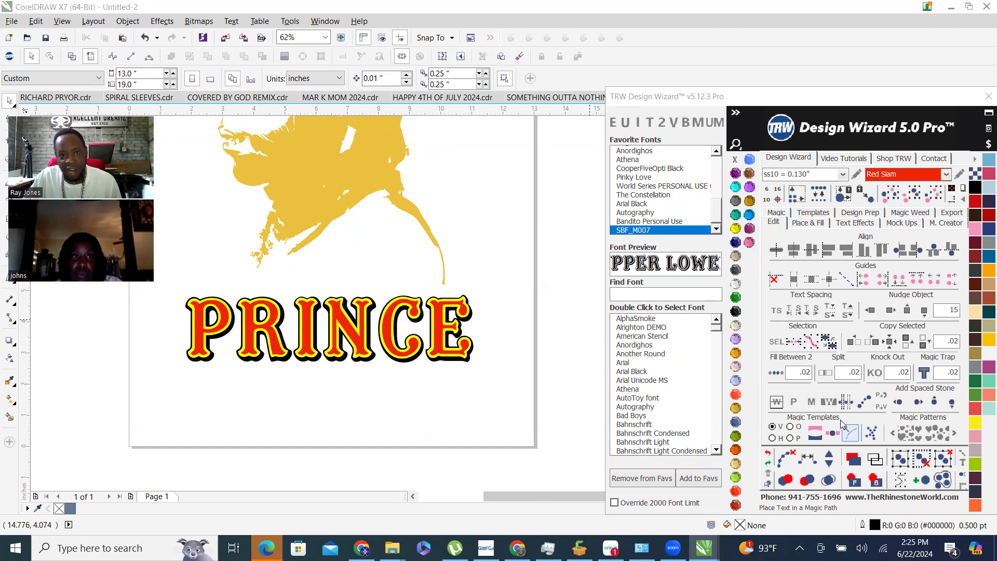
Undo the weld and the Red Siam recolouring of the letter interiors, then clear the selection.
left_click(768, 454)
left_click(768, 454)
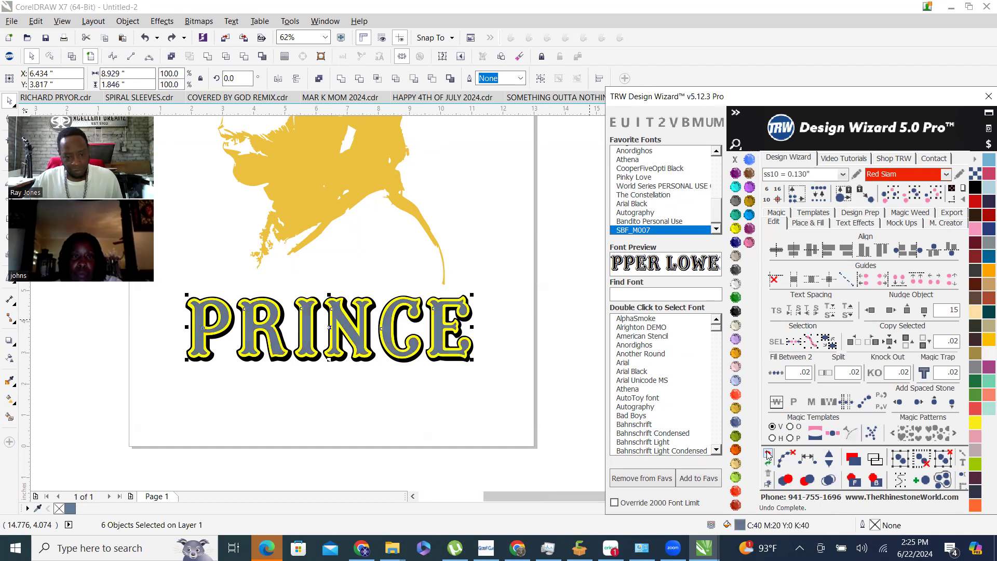
left_click(284, 421)
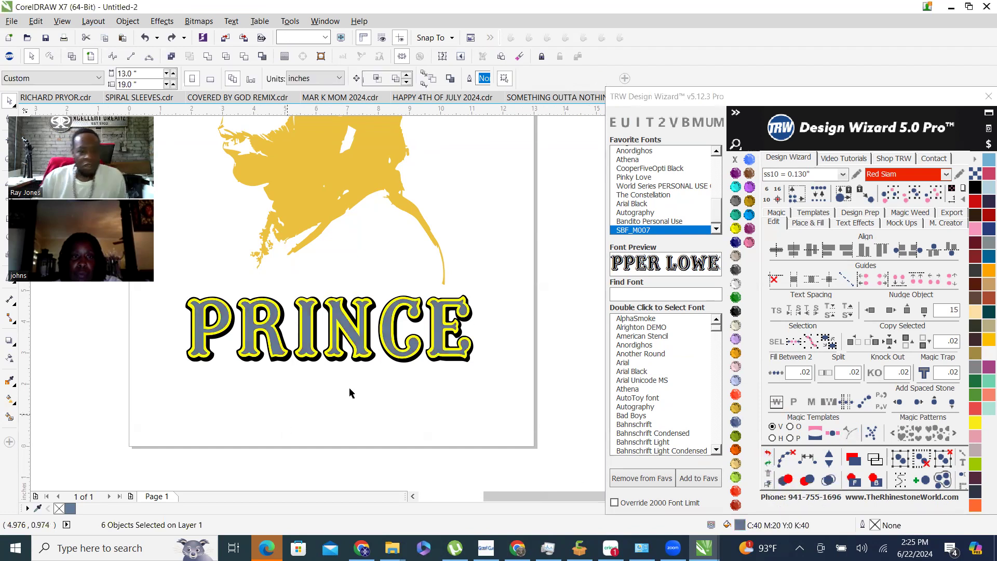
Select all slate blue letter interiors by colour, try Cobalt on them, and settle on Red Siam.
scroll(182, 309, "up", 3)
scroll(182, 399, "down", 3)
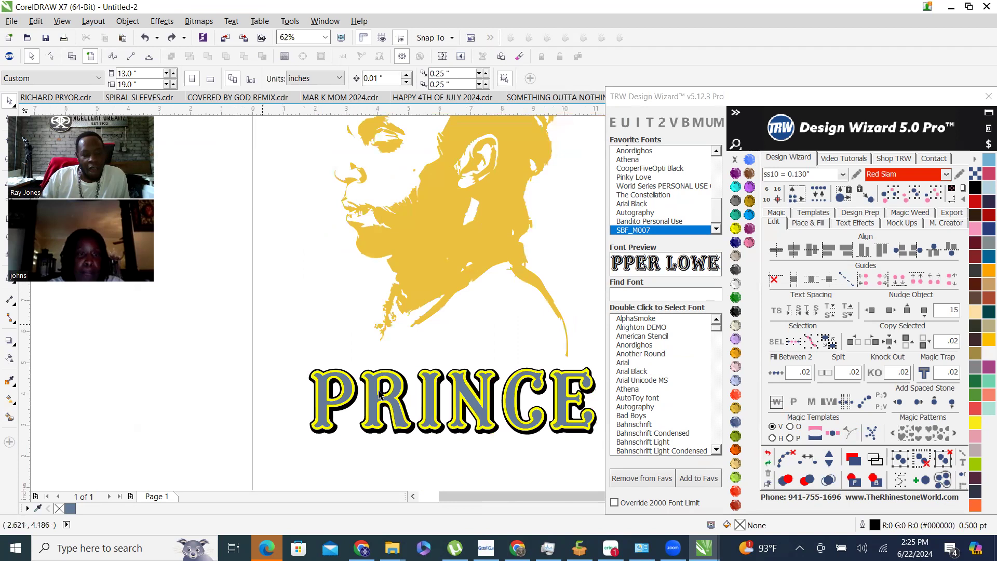
scroll(524, 446, "up", 2)
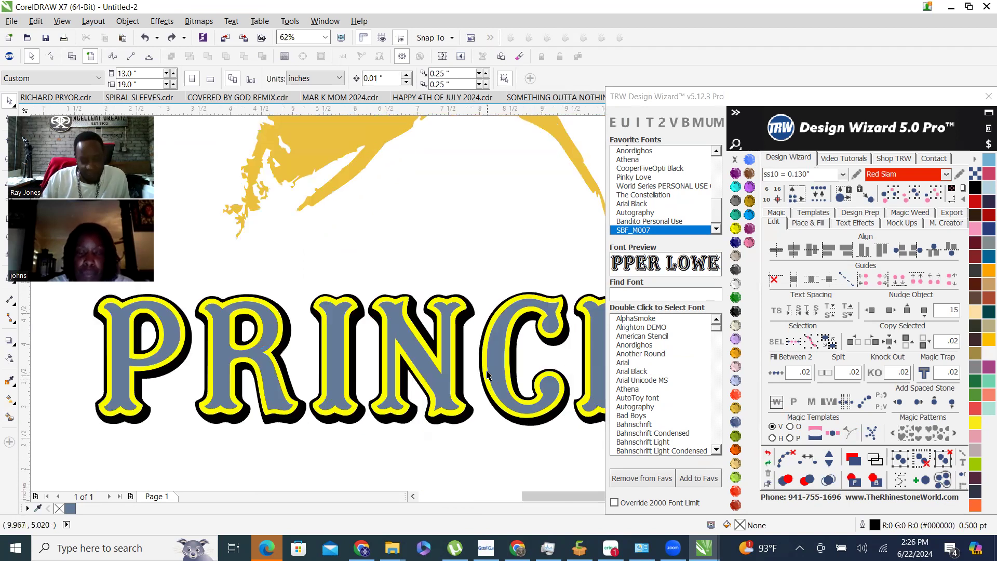
left_click(431, 386)
scroll(410, 395, "down", 2)
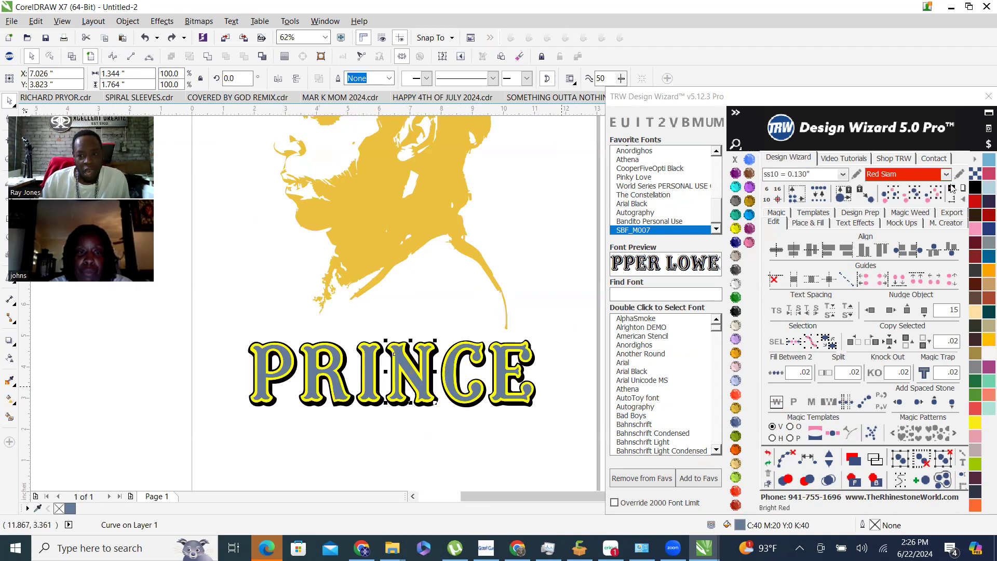
left_click(912, 199)
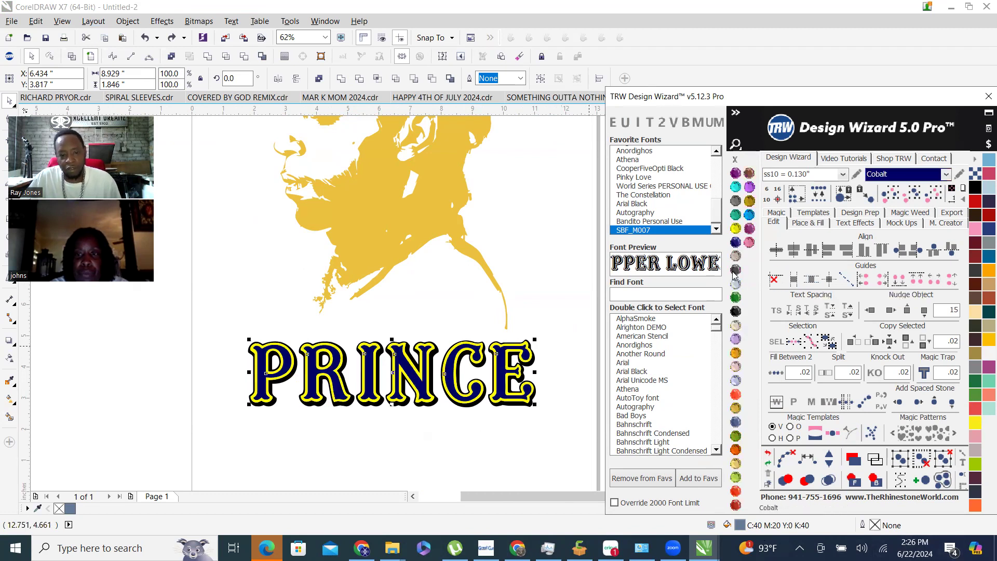
left_click(738, 242)
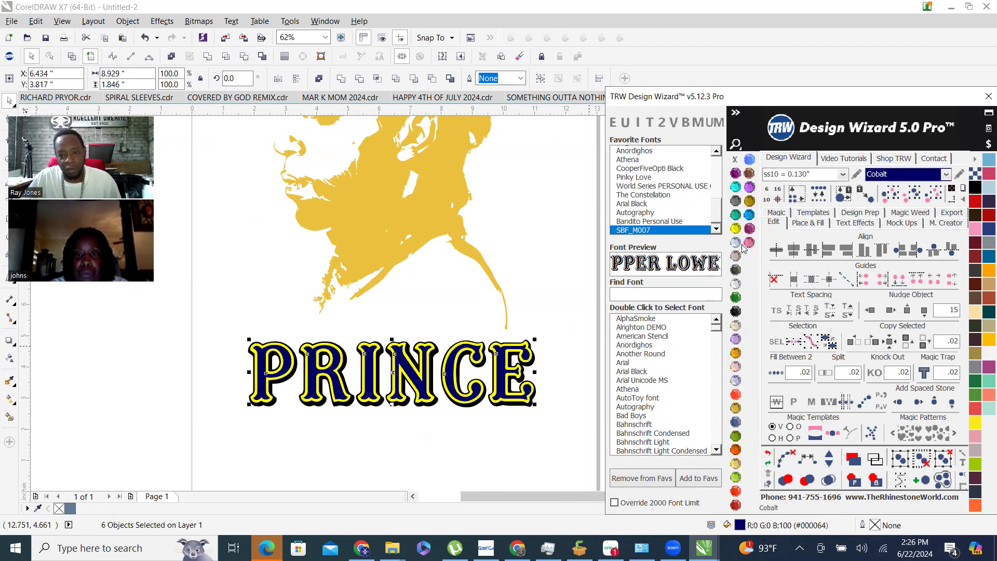
left_click(736, 491)
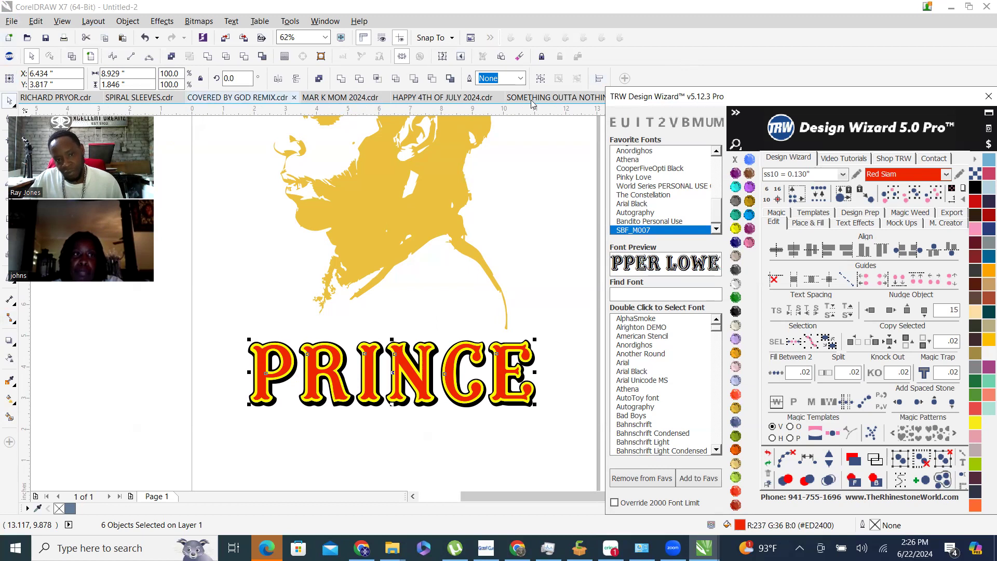
left_click(808, 58)
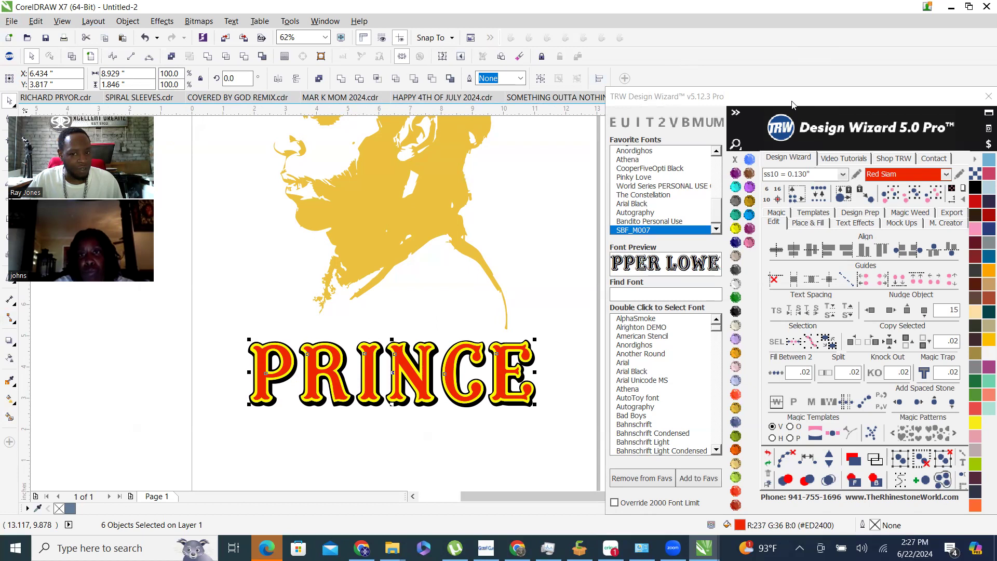
left_click(820, 104)
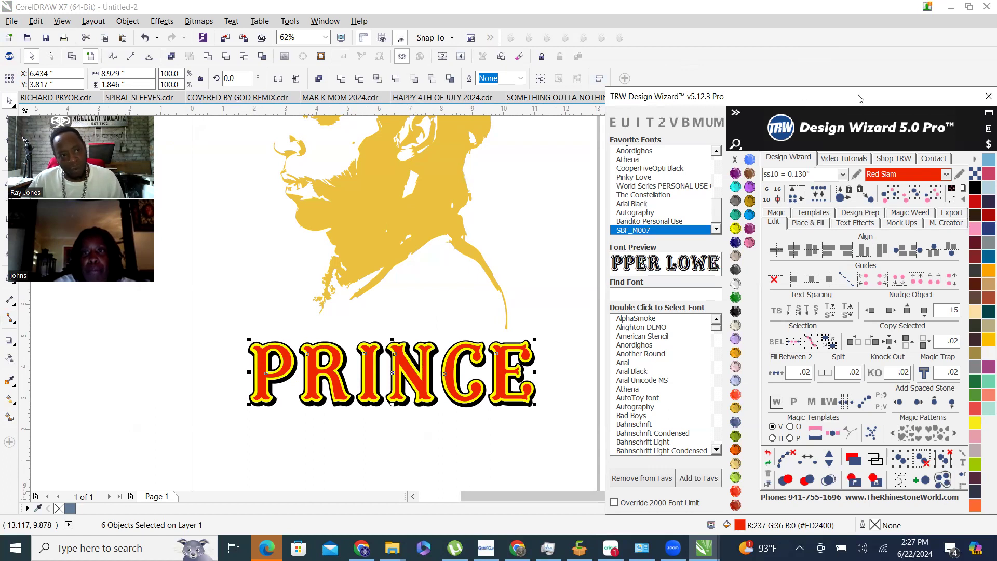
left_click(870, 16)
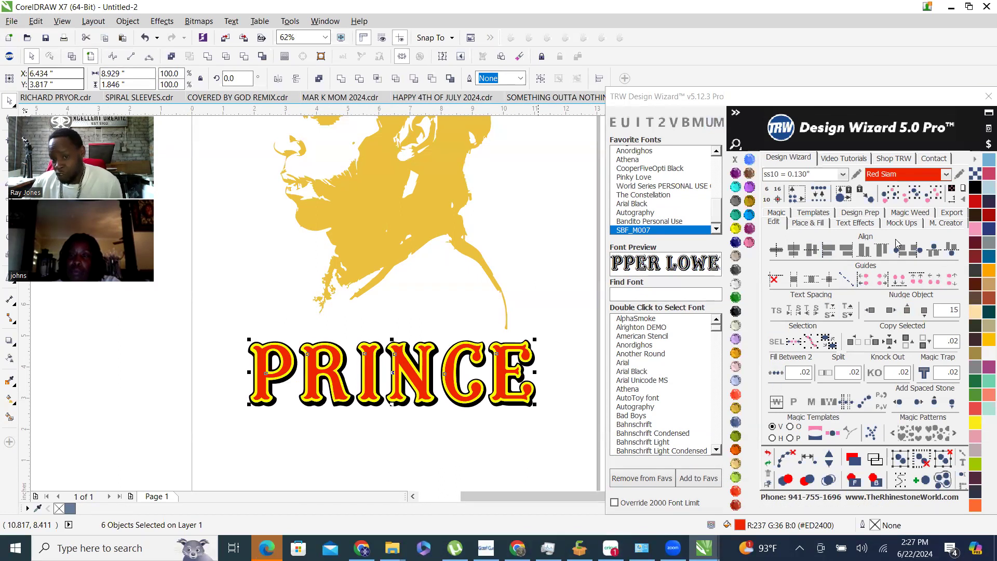
Draw a test rectangle about 2.0 by 2.2 inches beside the portrait and hatch fill it with ss10 Red Siam stones at .02 spacing.
left_click(430, 325)
scroll(410, 239, "down", 2)
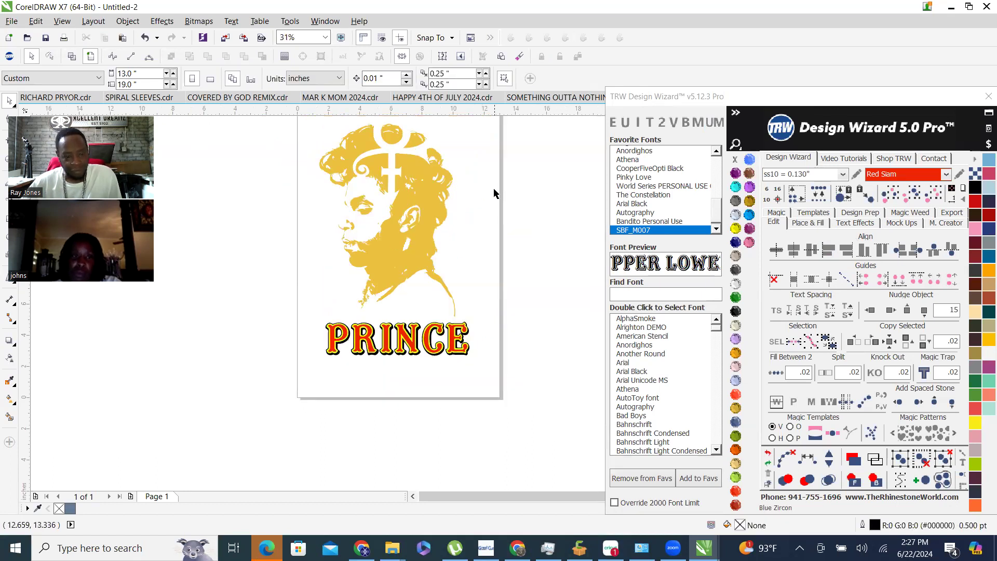
scroll(486, 187, "up", 2)
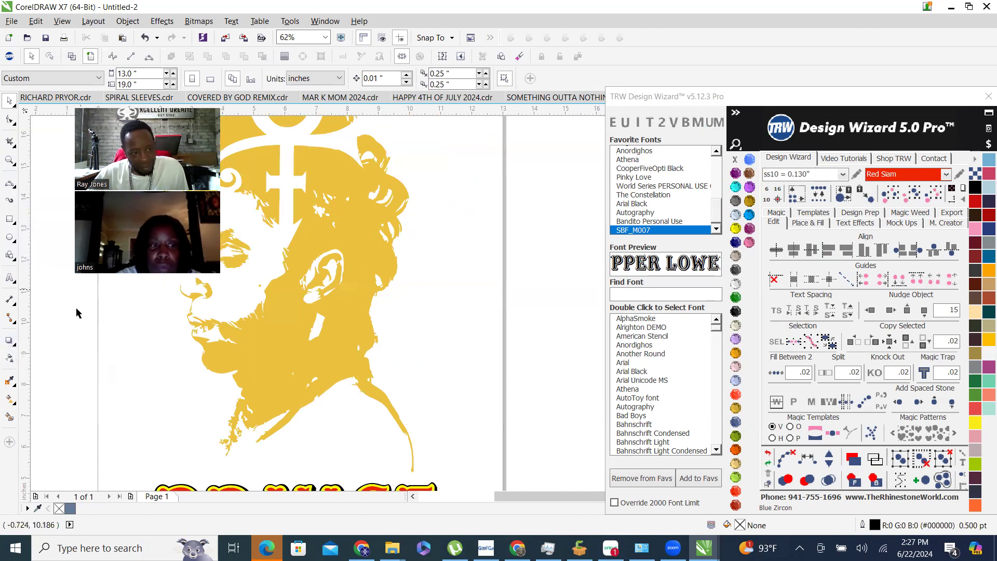
key("F6")
left_click_drag(455, 201, 520, 274)
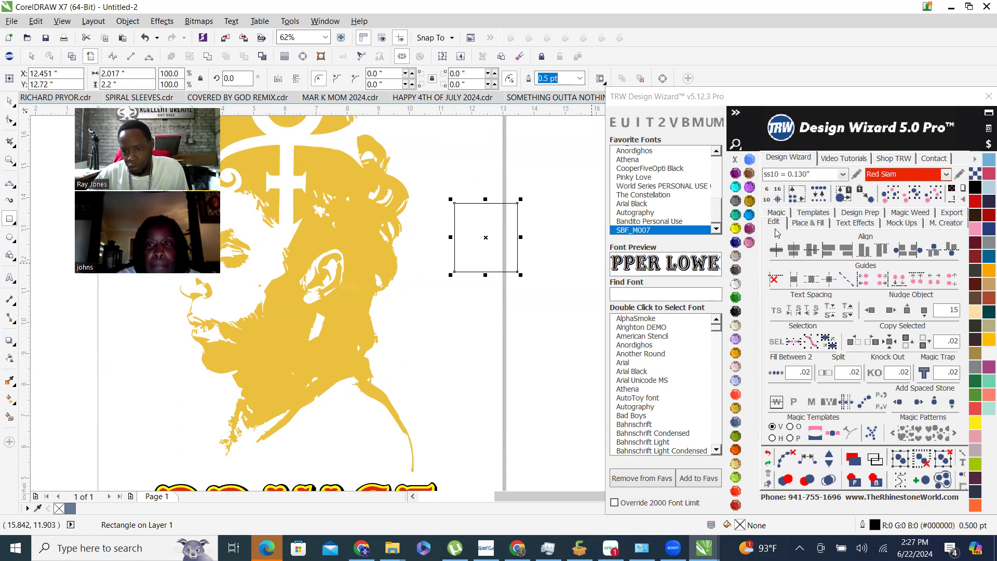
left_click(813, 223)
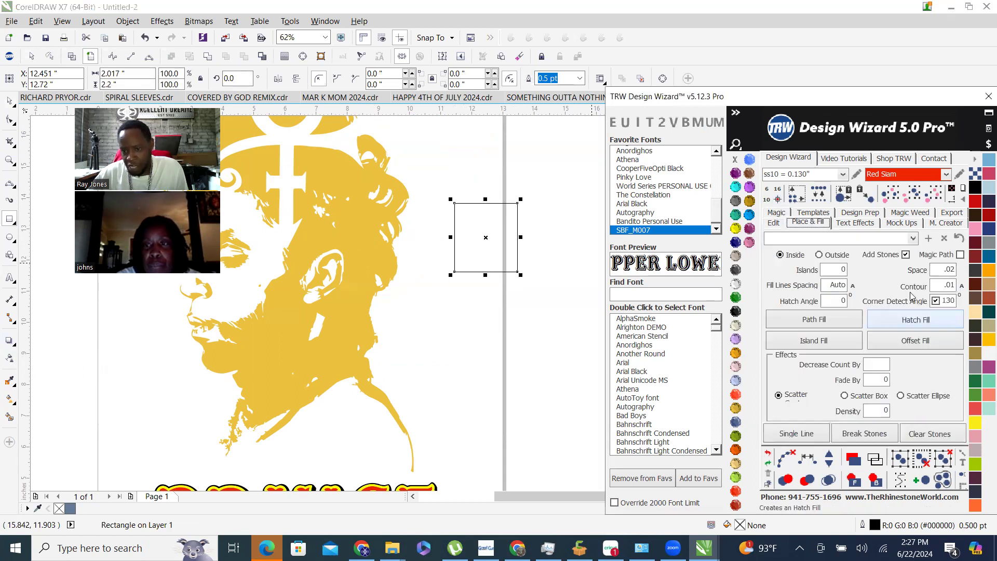
left_click(914, 318)
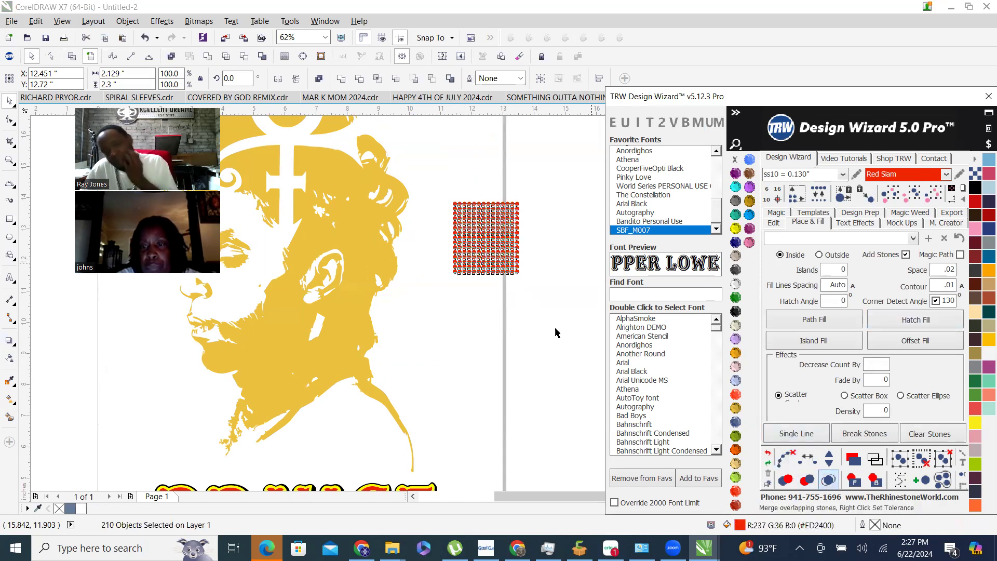
scroll(518, 239, "up", 2)
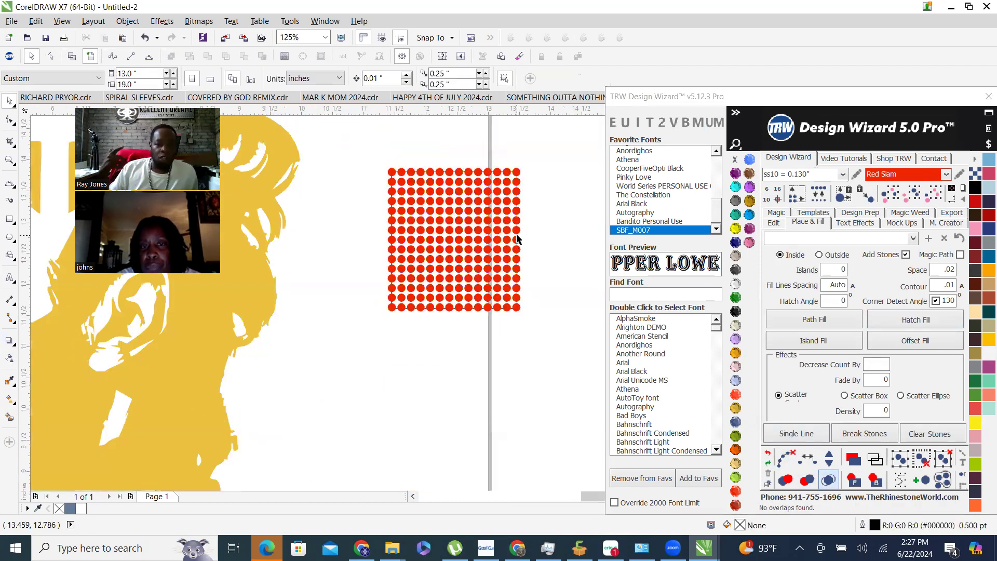
key("Escape")
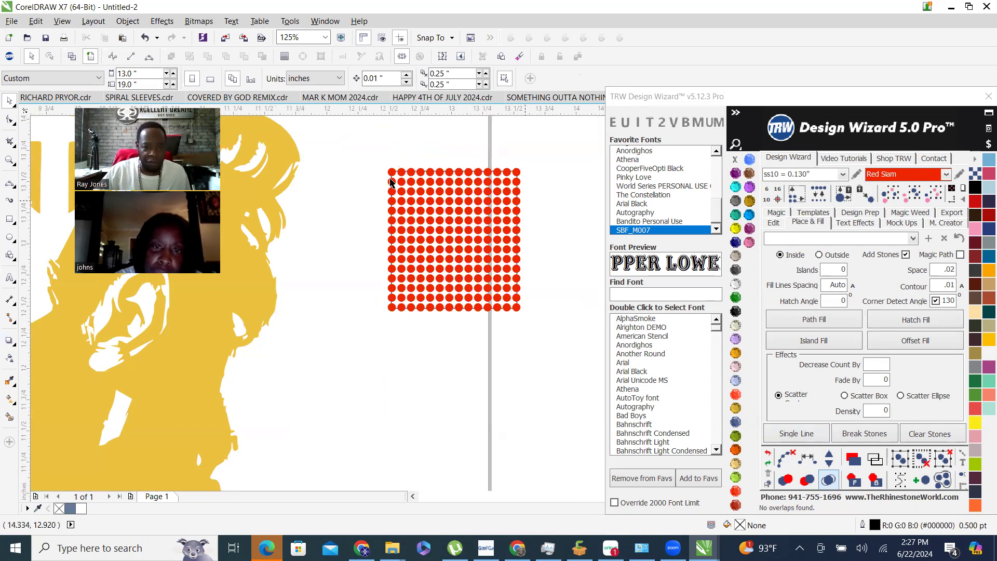
Pick a single Red Siam stone in the test rectangle and select all the stones matching it.
scroll(400, 192, "up", 5)
scroll(450, 287, "down", 2)
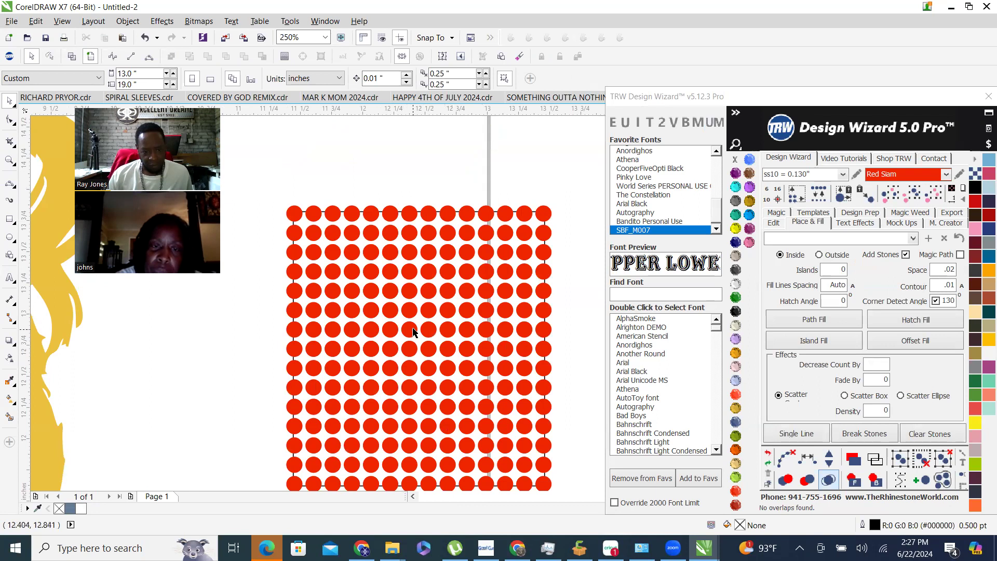
left_click(409, 312)
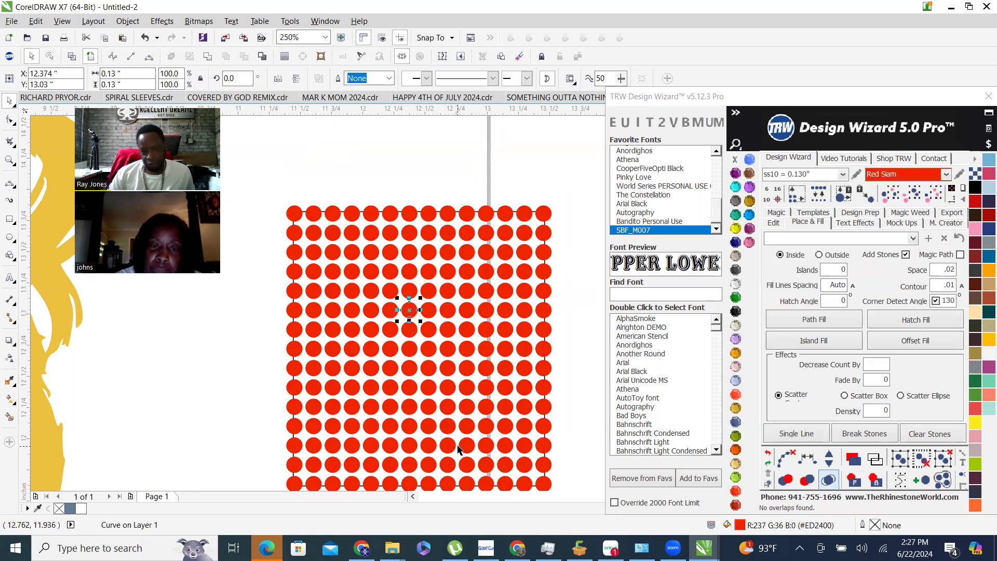
left_click(933, 195)
scroll(439, 311, "down", 2)
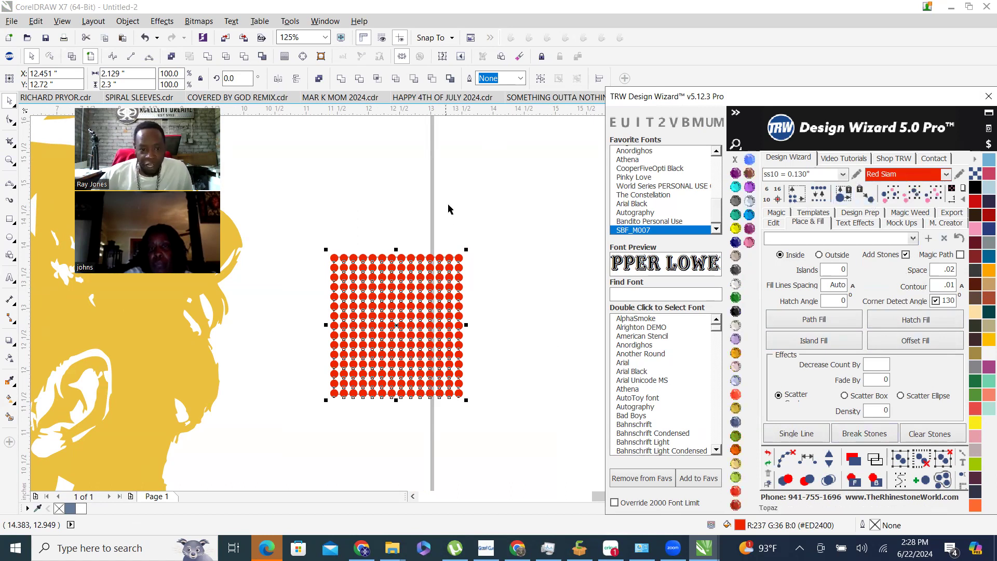
Clear the stone selection and reselect all matching stones from another single stone, repeating the selection a second time.
left_click(358, 223)
left_click(380, 224)
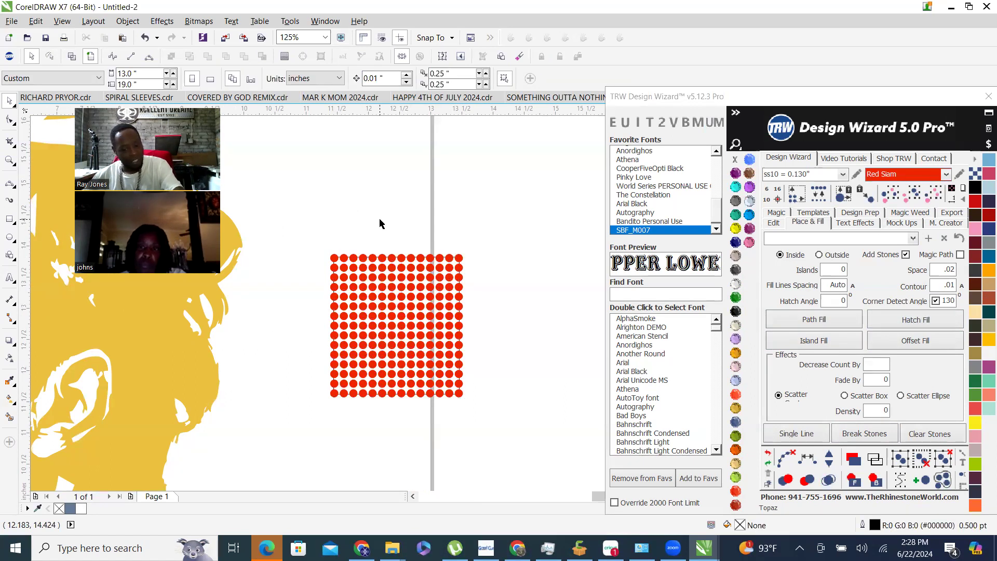
left_click(372, 297)
left_click(932, 193)
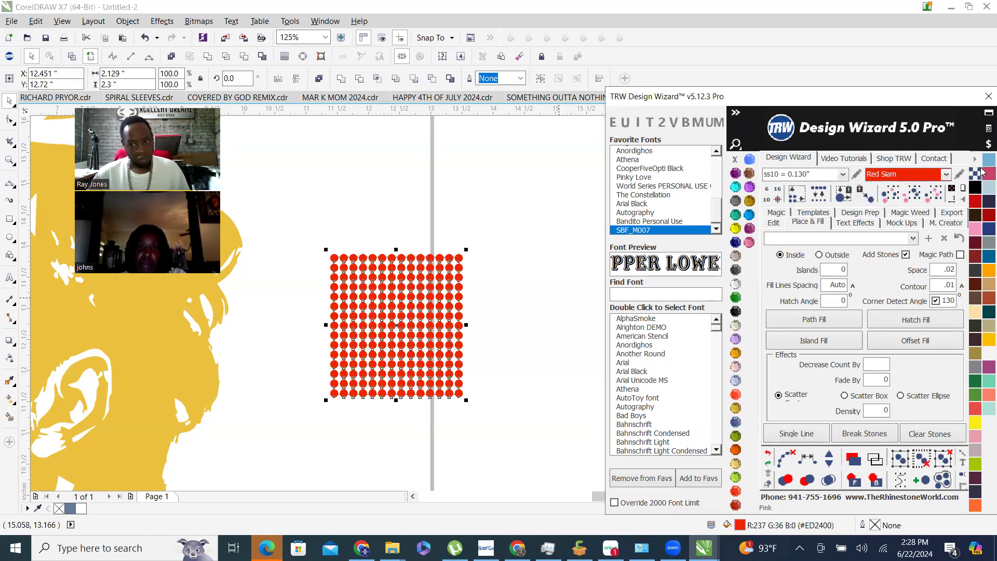
left_click(338, 171)
left_click(401, 345)
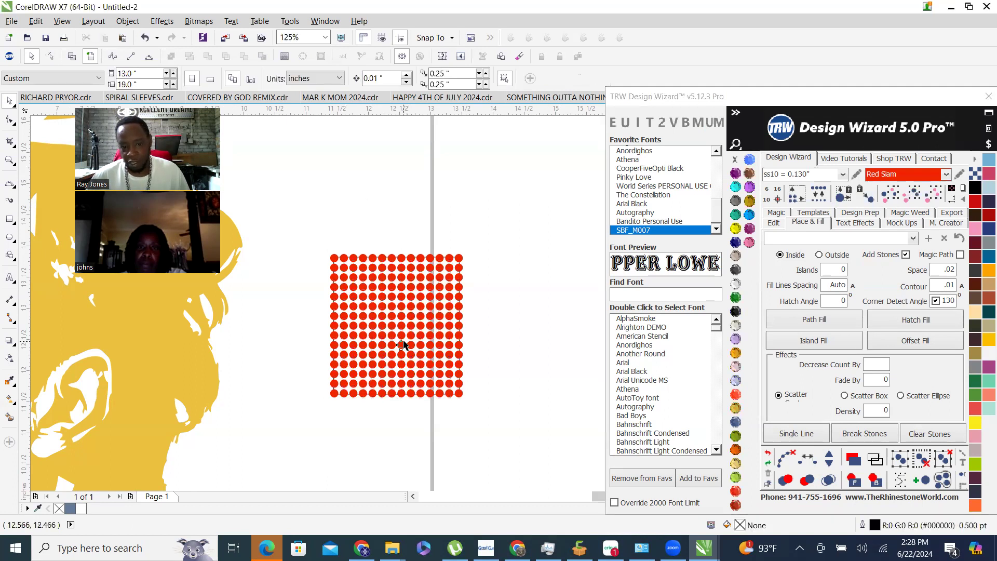
left_click(934, 195)
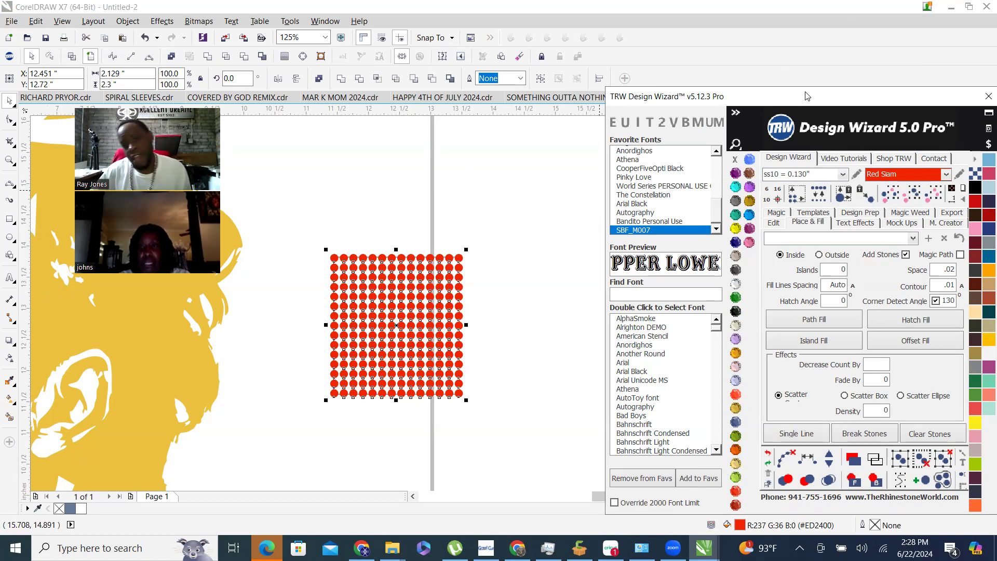
Delete the selected Red Siam test stones and the rectangle outline that held them.
left_click(862, 16)
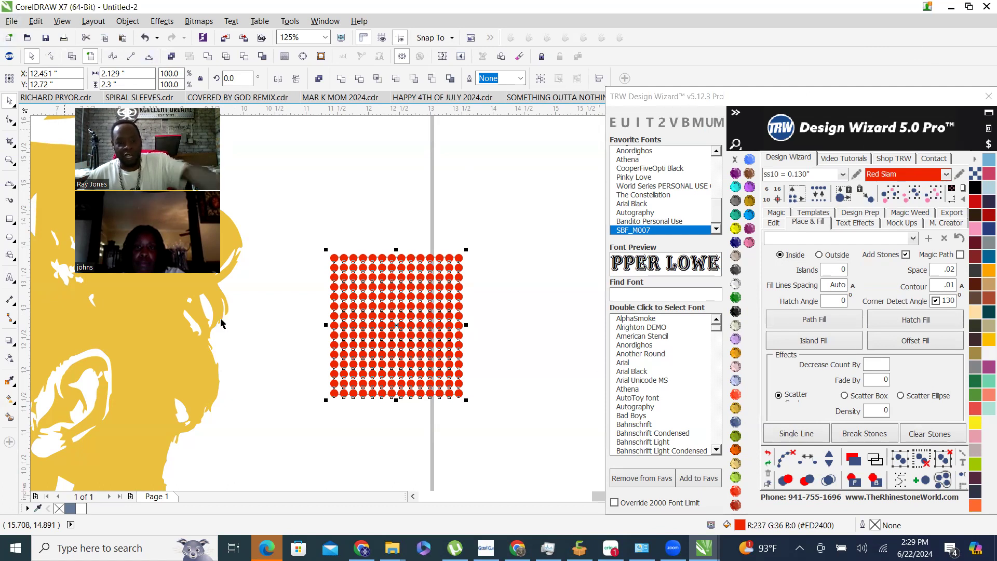
key("Delete")
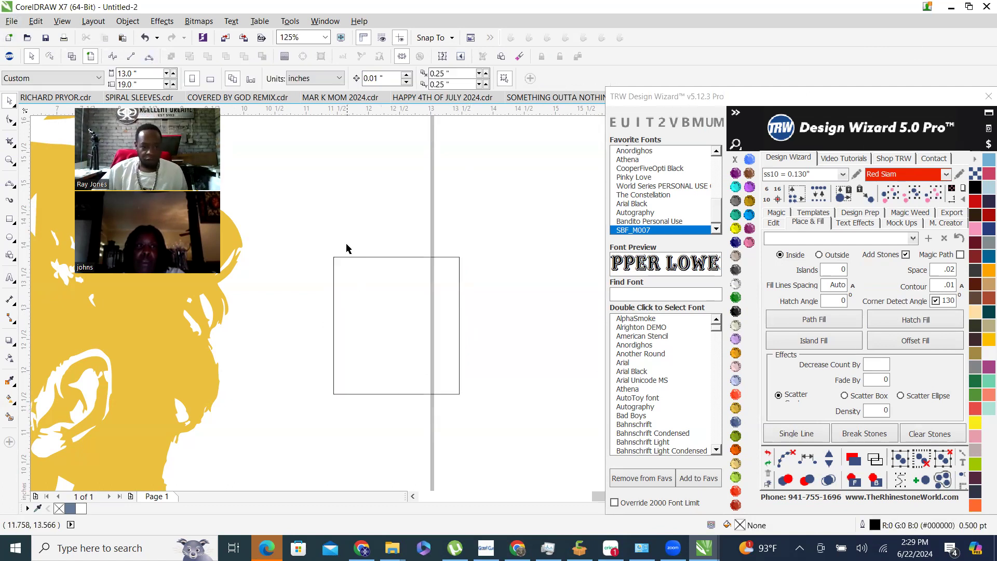
left_click(352, 320)
key("Delete")
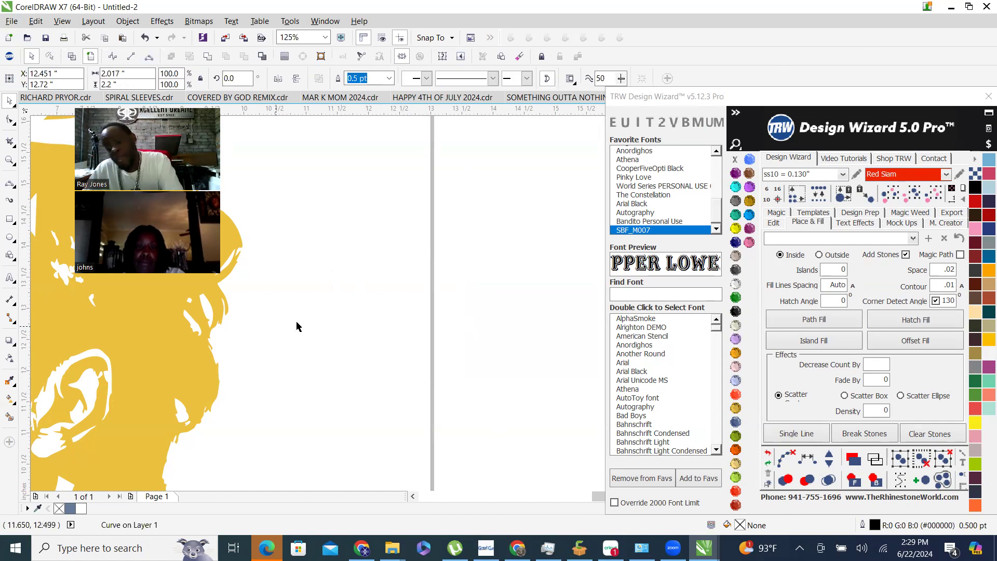
Examine the portrait and the widths of the red interiors, yellow inlines and black outlines of the PRINCE letters up close.
key("F4")
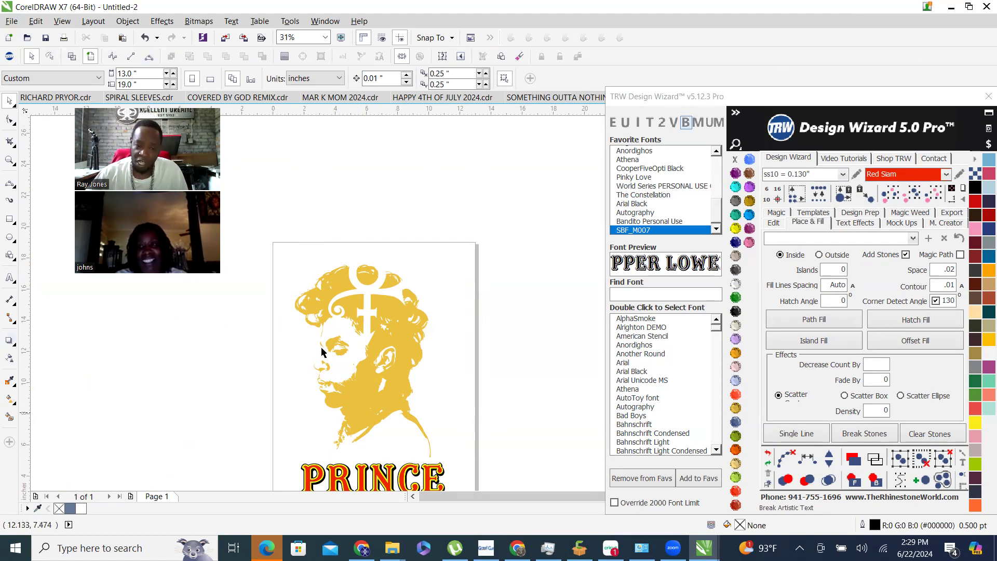
scroll(288, 342, "up", 4)
scroll(313, 314, "down", 4)
scroll(334, 283, "up", 4)
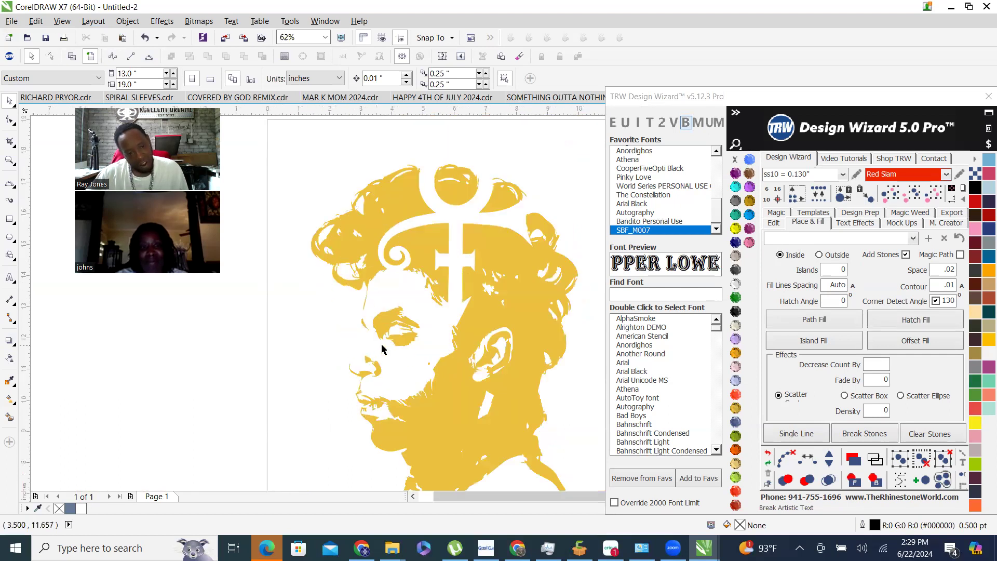
scroll(429, 339, "down", 4)
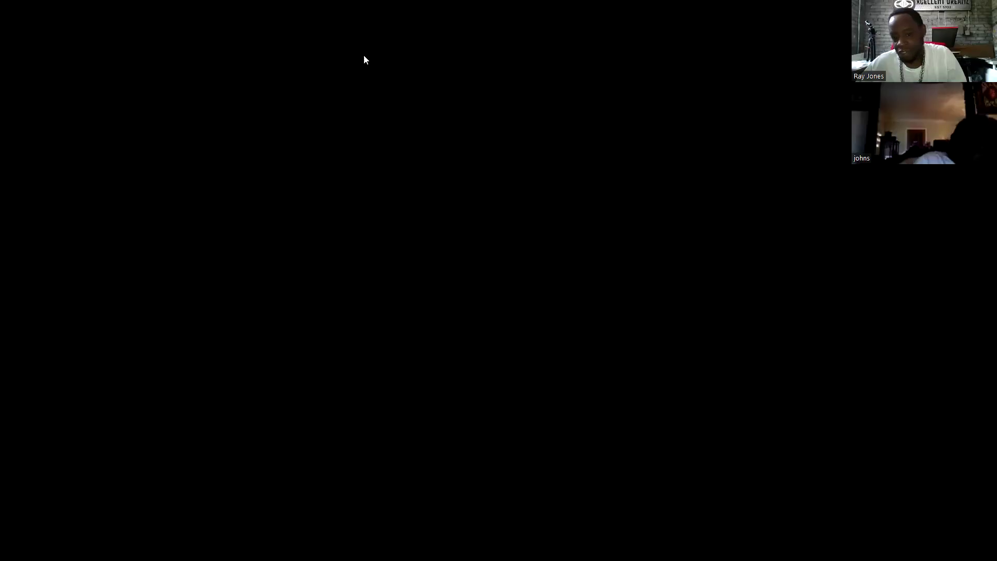
scroll(457, 319, "up", 3)
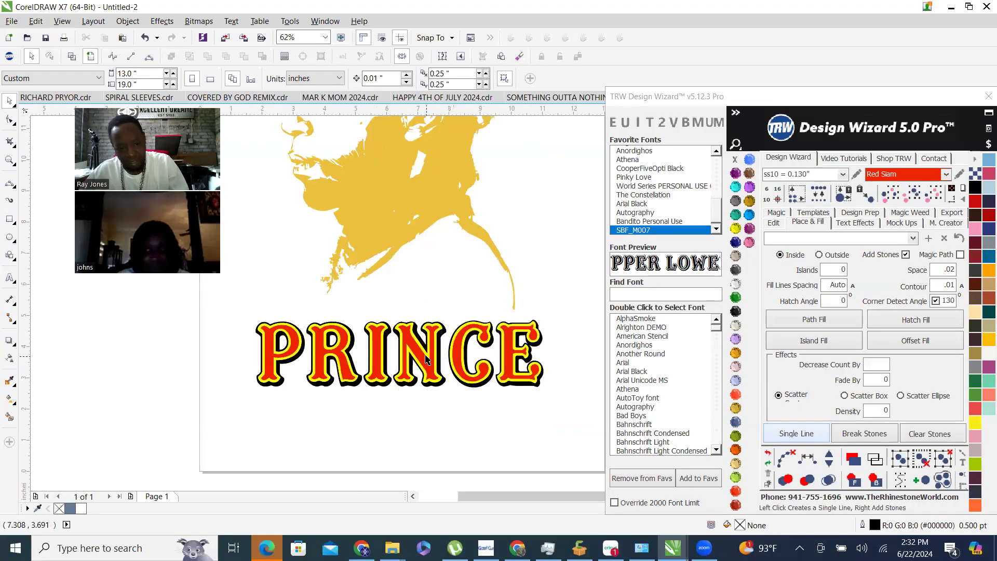
scroll(415, 354, "up", 3)
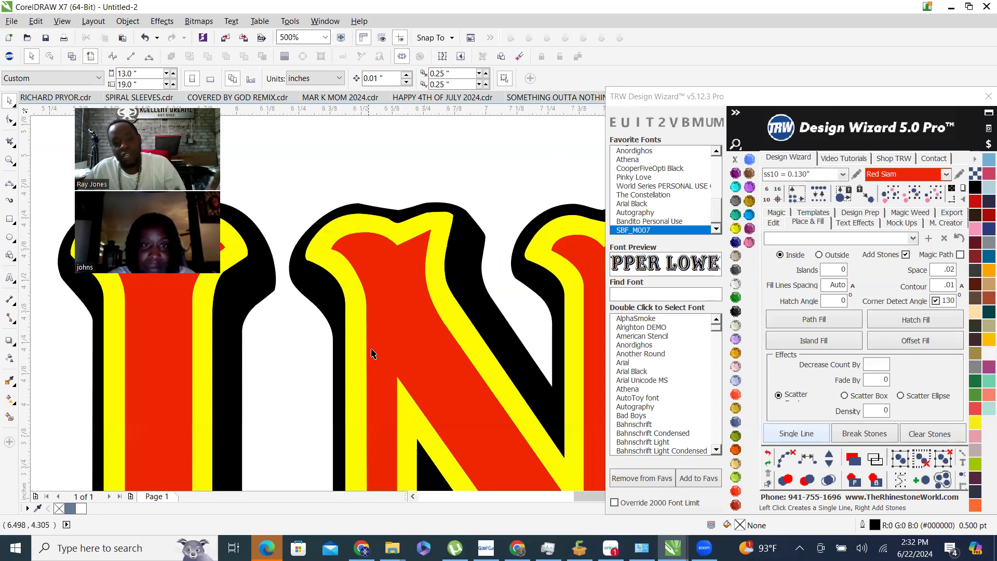
scroll(372, 352, "down", 2)
scroll(369, 415, "up", 1)
scroll(369, 410, "up", 1)
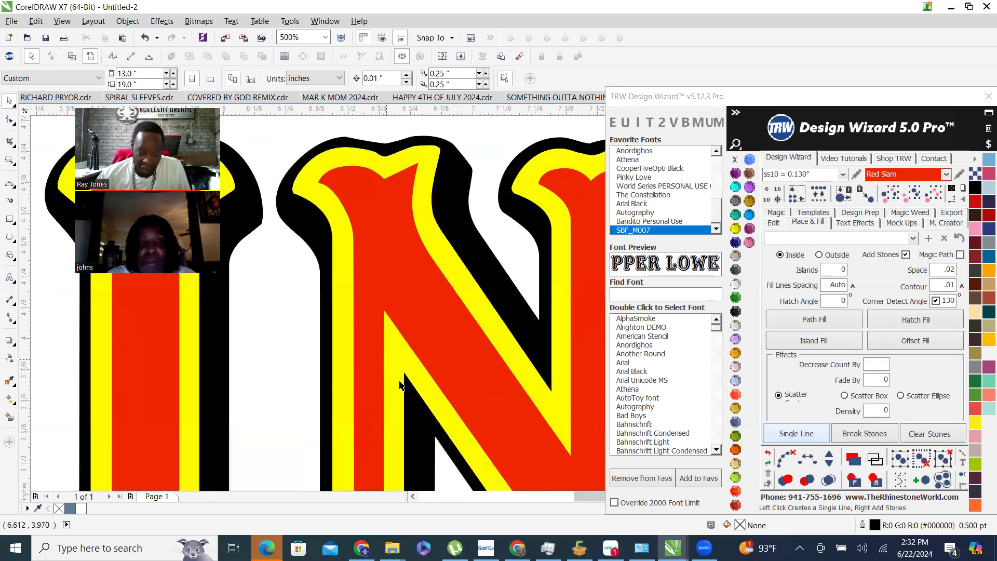
scroll(410, 369, "down", 2)
scroll(519, 244, "down", 3)
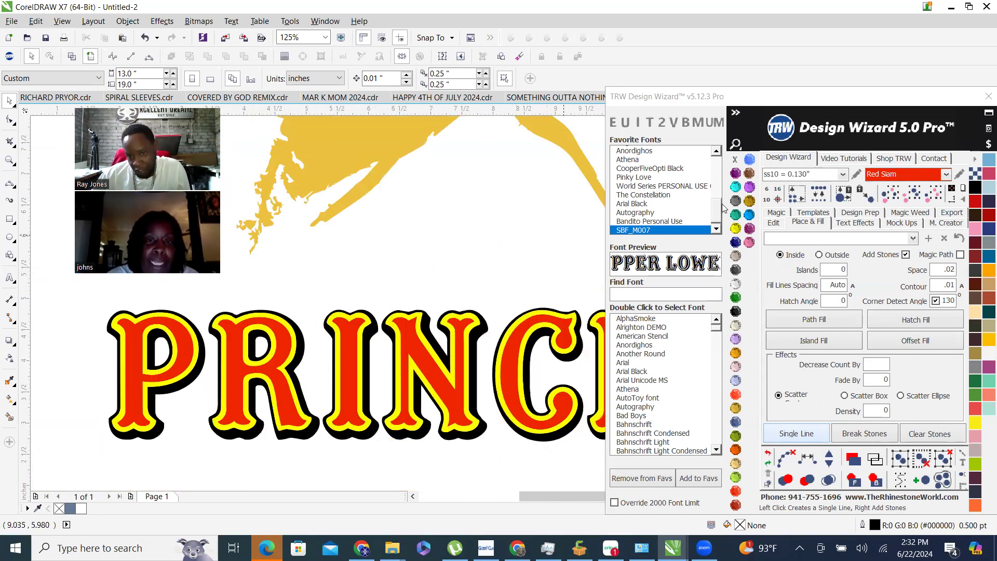
scroll(402, 359, "up", 3)
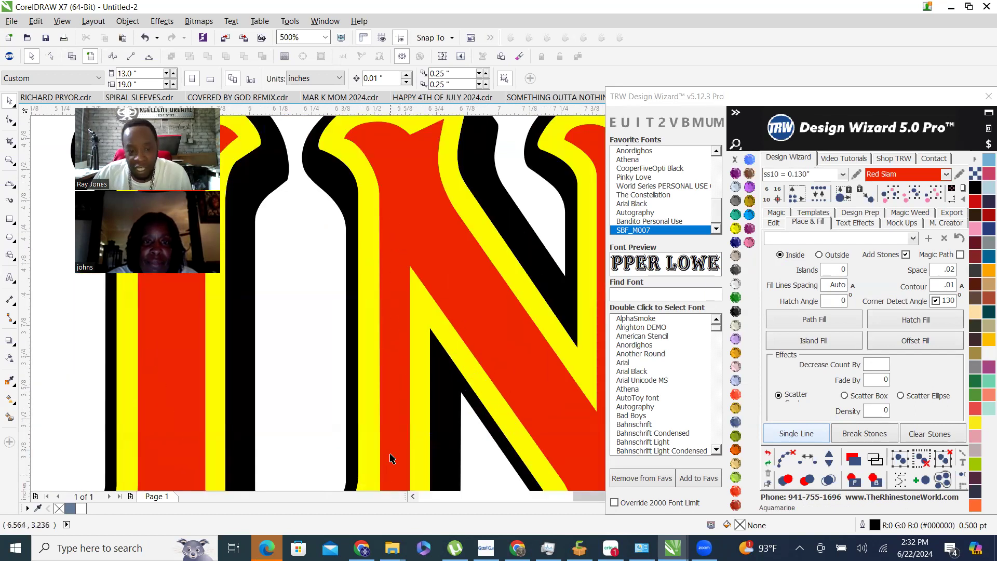
scroll(402, 302, "down", 1)
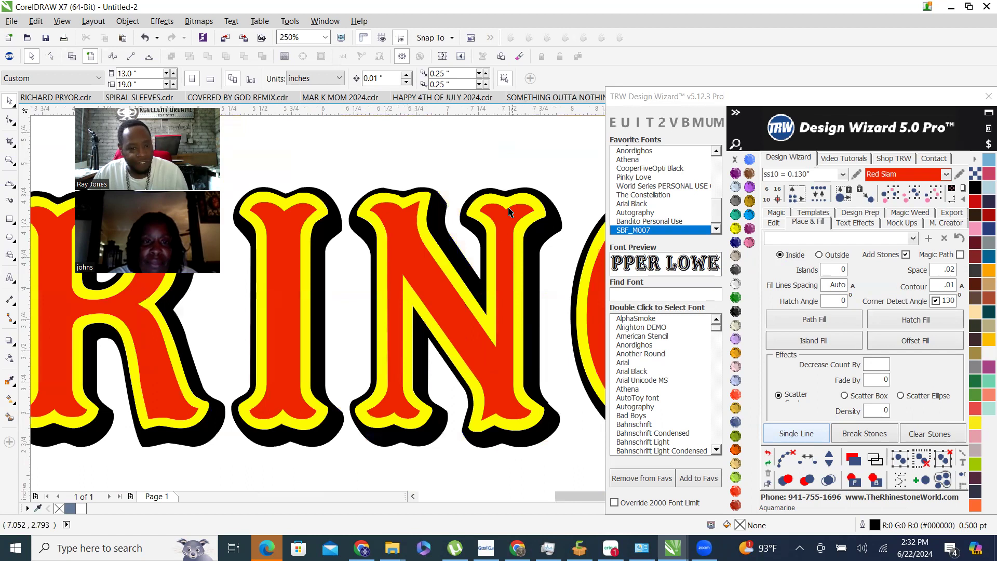
scroll(358, 348, "down", 1)
scroll(323, 358, "down", 1)
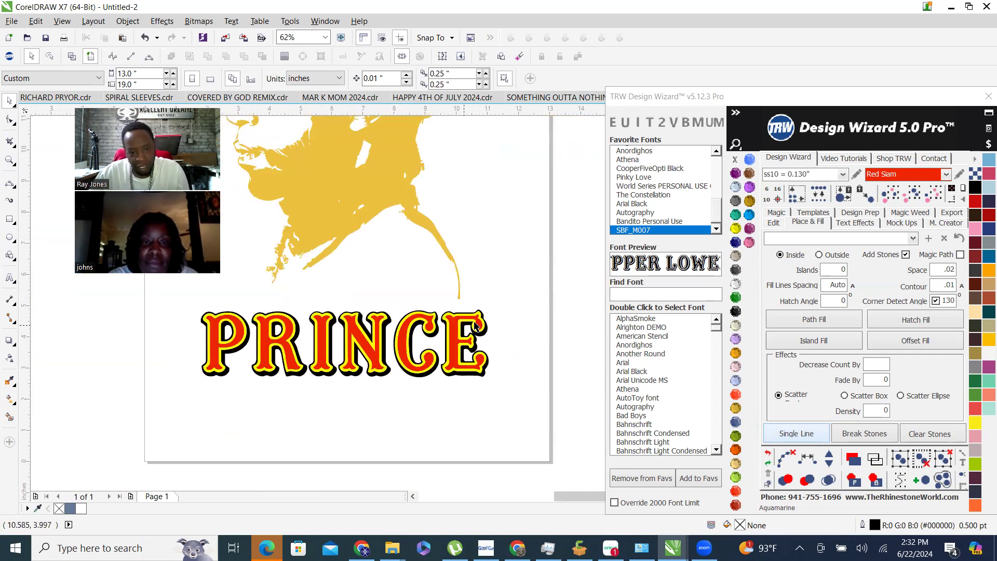
scroll(475, 327, "up", 3)
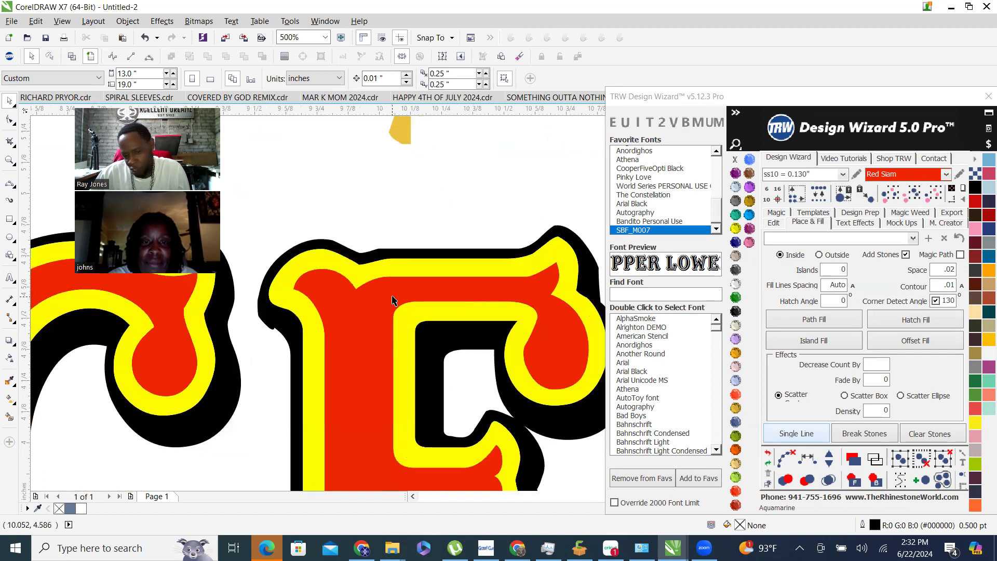
scroll(496, 297, "down", 2)
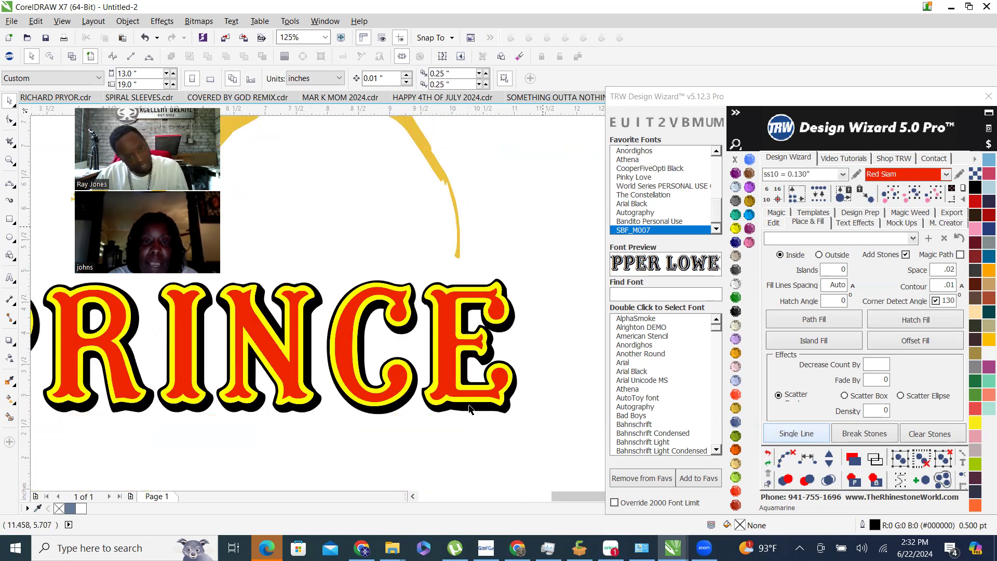
scroll(377, 361, "down", 2)
scroll(378, 378, "up", 1)
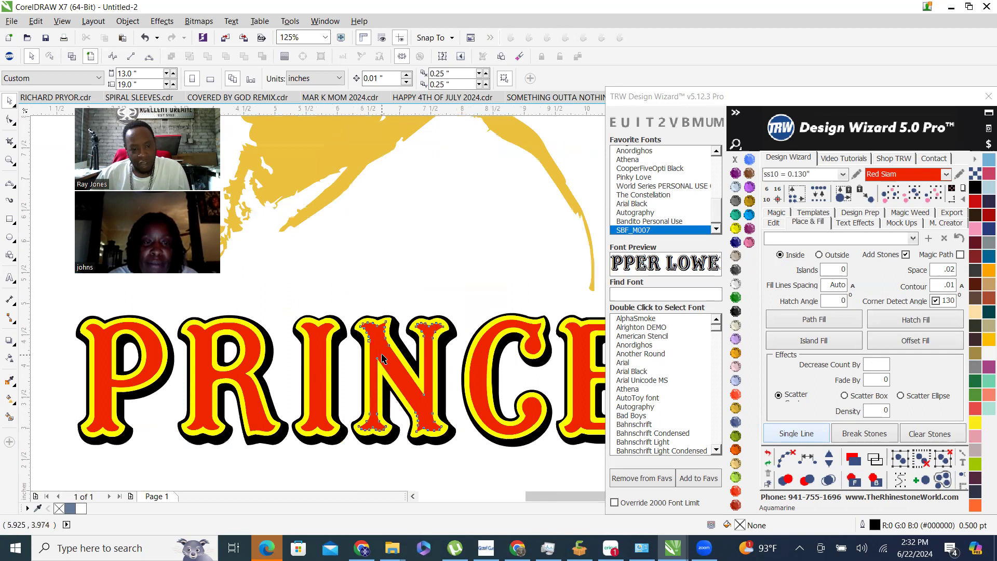
Select the red interior of the letter N and set the stone fill's contour to .075.
left_click(380, 376)
left_click(935, 289)
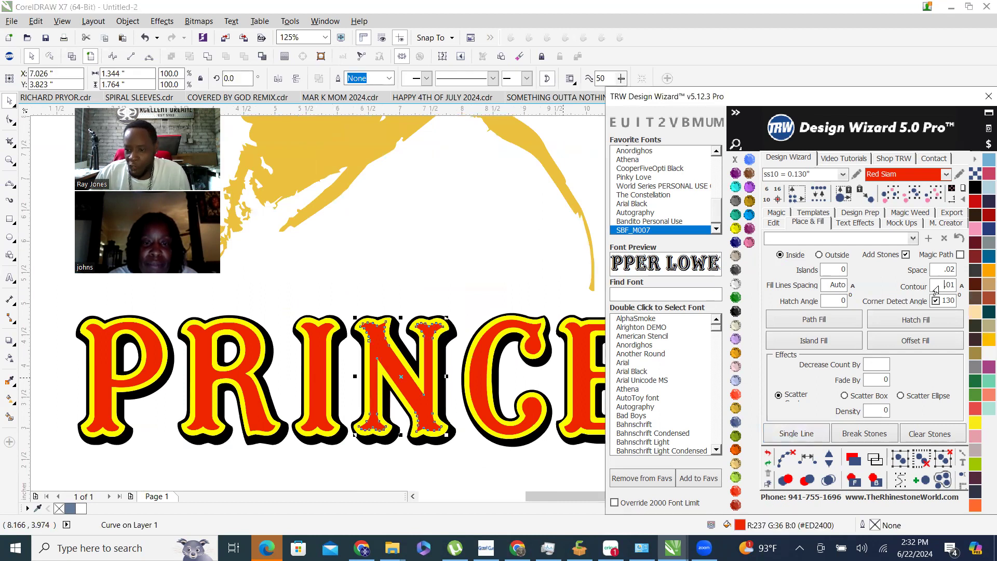
key("BackSpace")
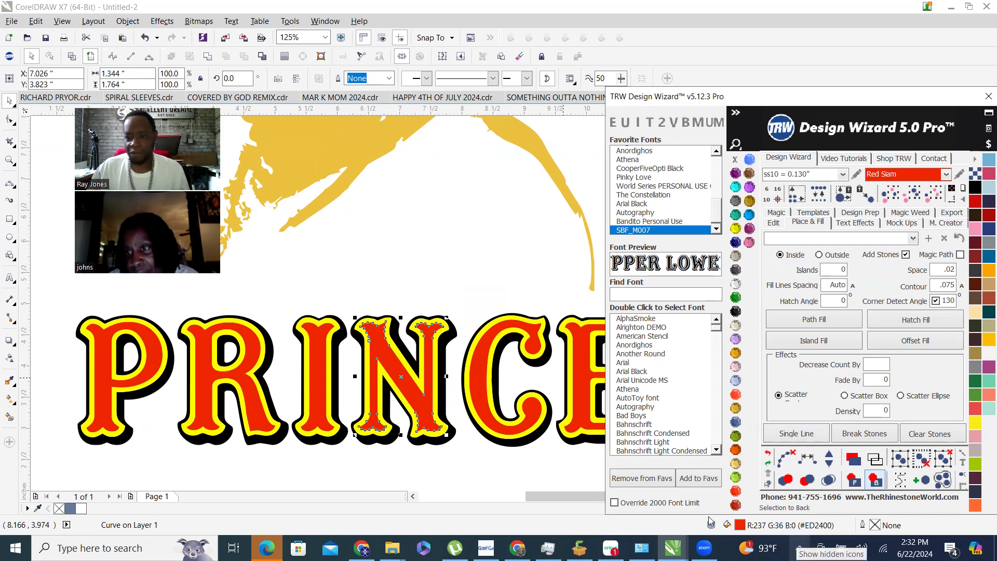
Try an Island Fill with 0 islands on the N's red interior, dismiss the error dialogs and undo the attempt.
left_click(814, 341)
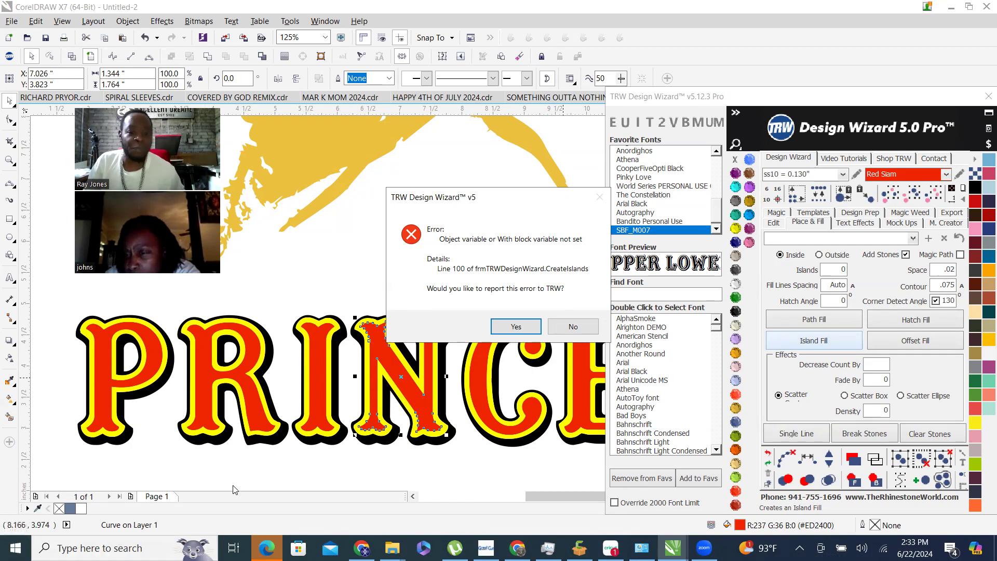
left_click(522, 326)
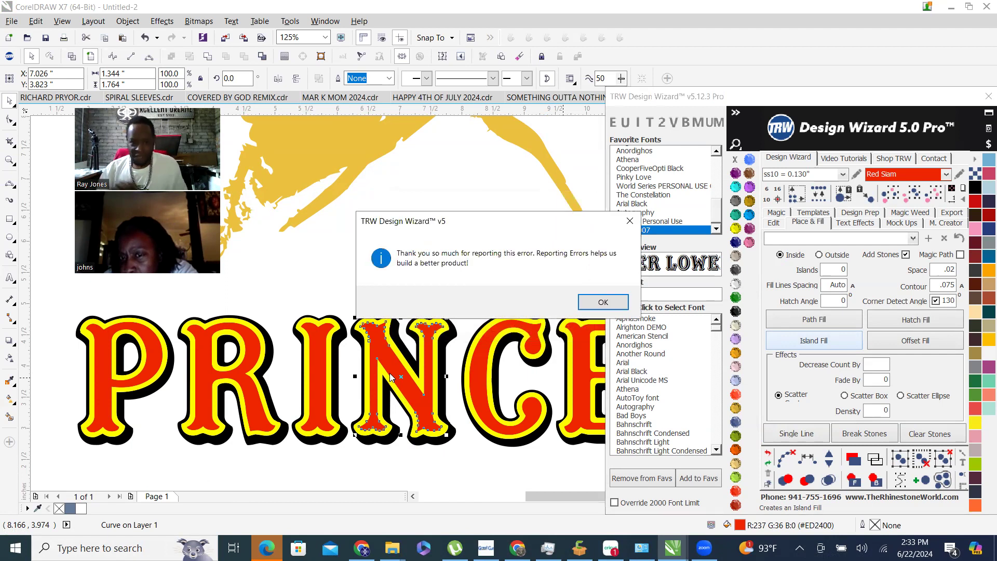
left_click(602, 301)
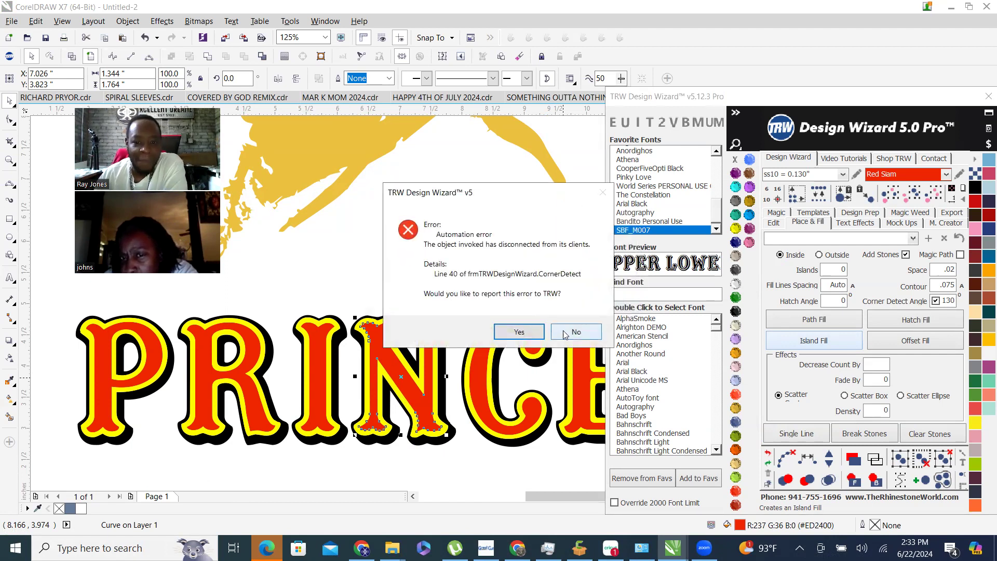
left_click(595, 332)
left_click(594, 332)
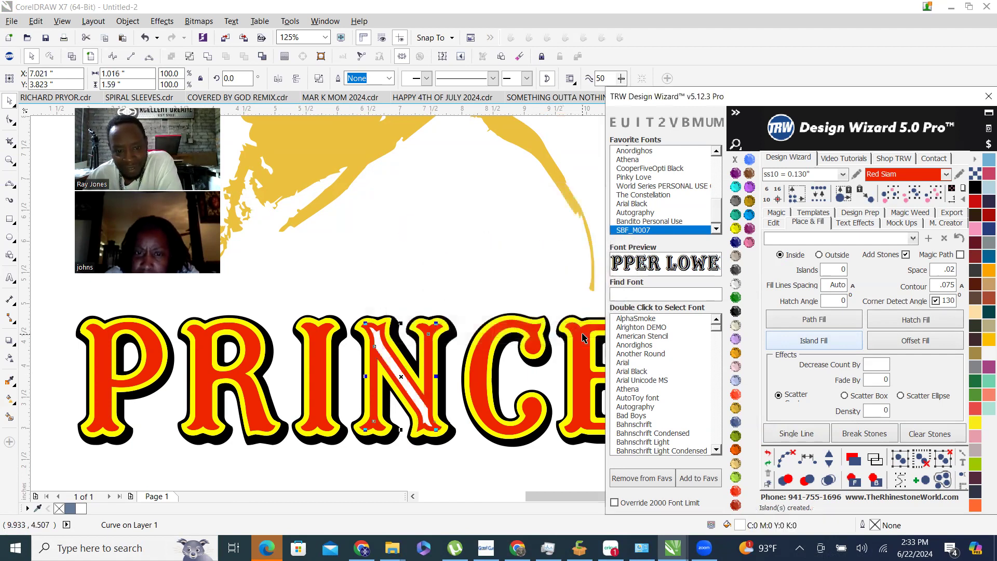
left_click(769, 454)
left_click(434, 246)
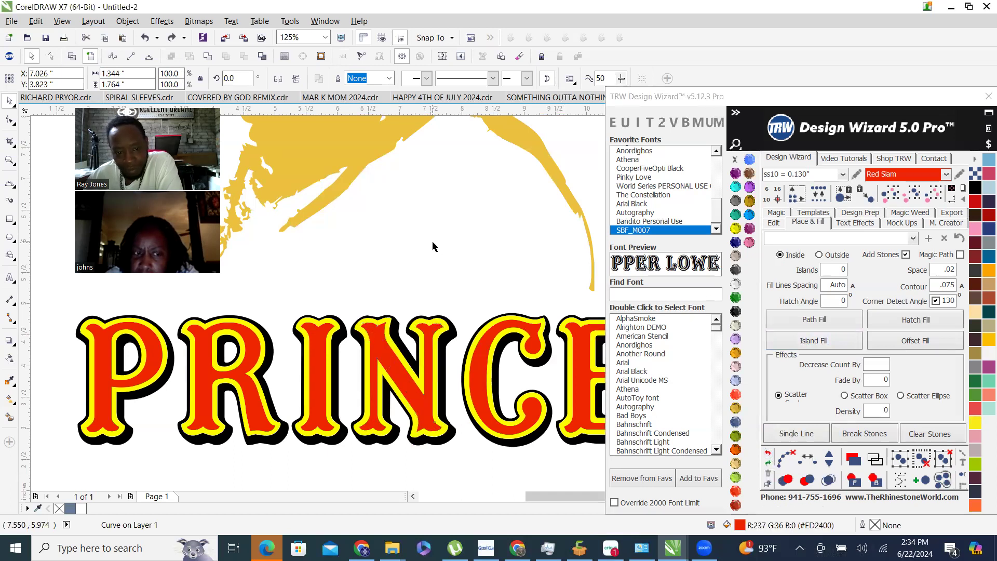
Set the number of islands to 1 and apply an Island Fill of ss10 stones to the N's red interior.
left_click(384, 368)
scroll(377, 374, "down", 2)
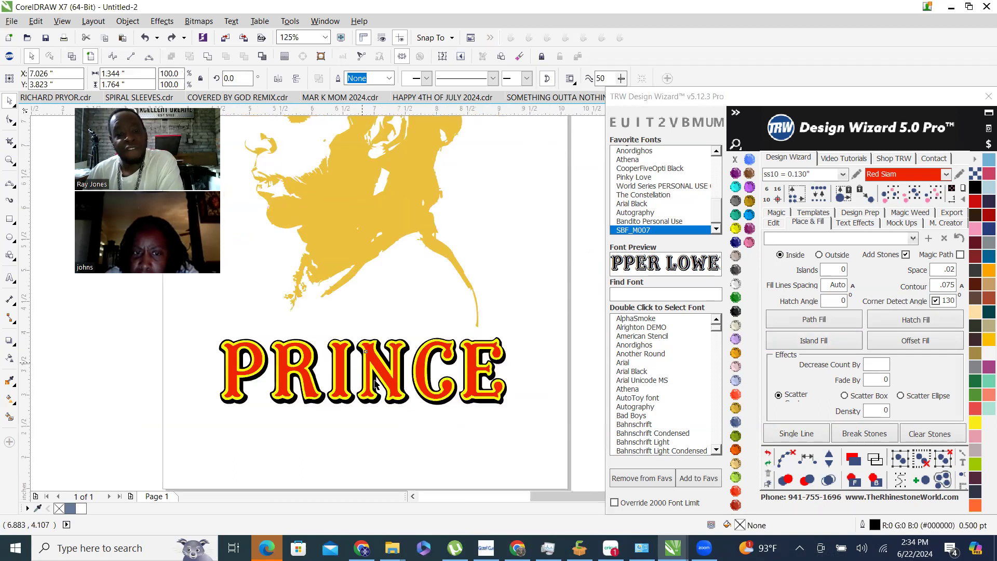
scroll(376, 384, "up", 2)
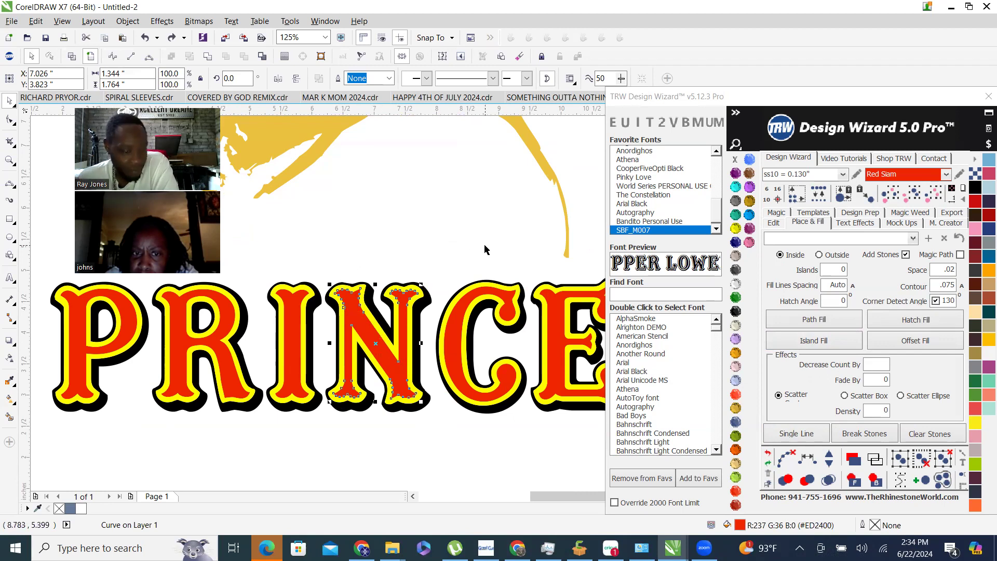
left_click(435, 248)
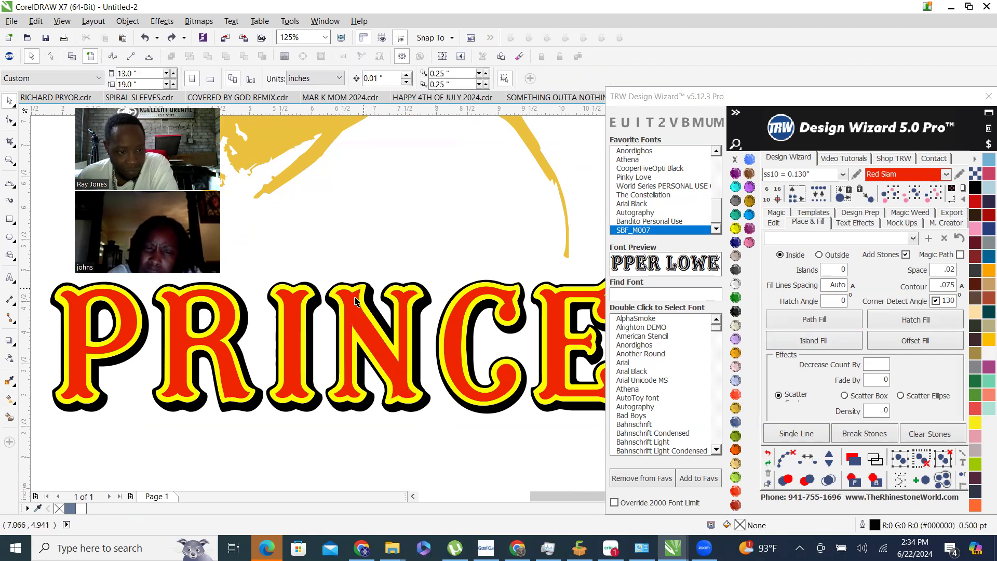
scroll(347, 328, "up", 2)
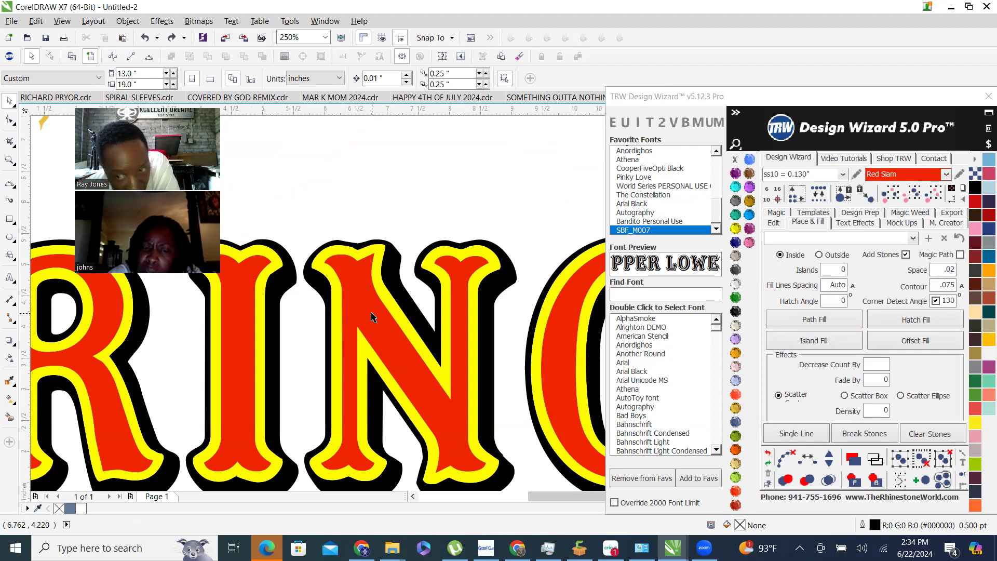
scroll(370, 316, "down", 2)
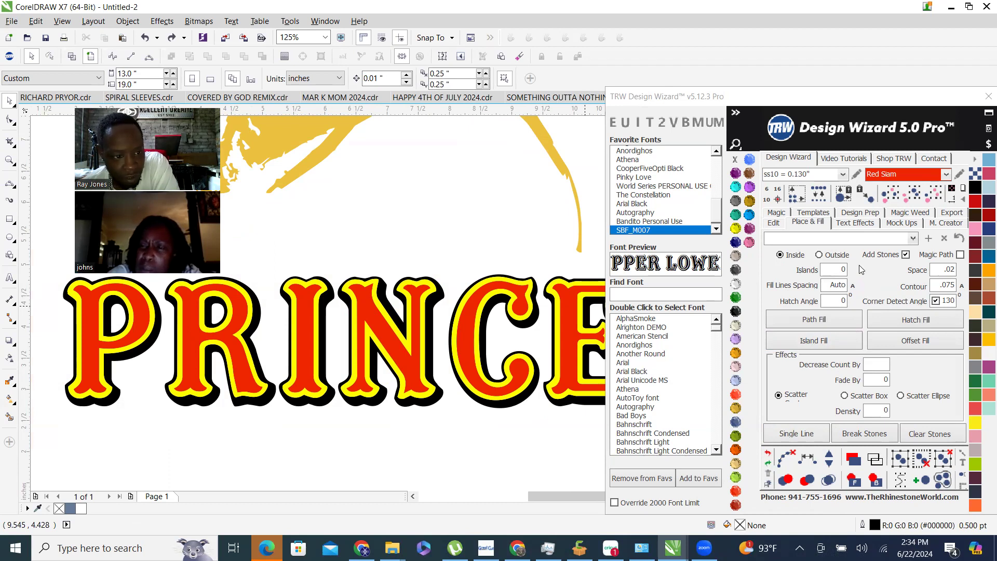
left_click(836, 266)
type("0")
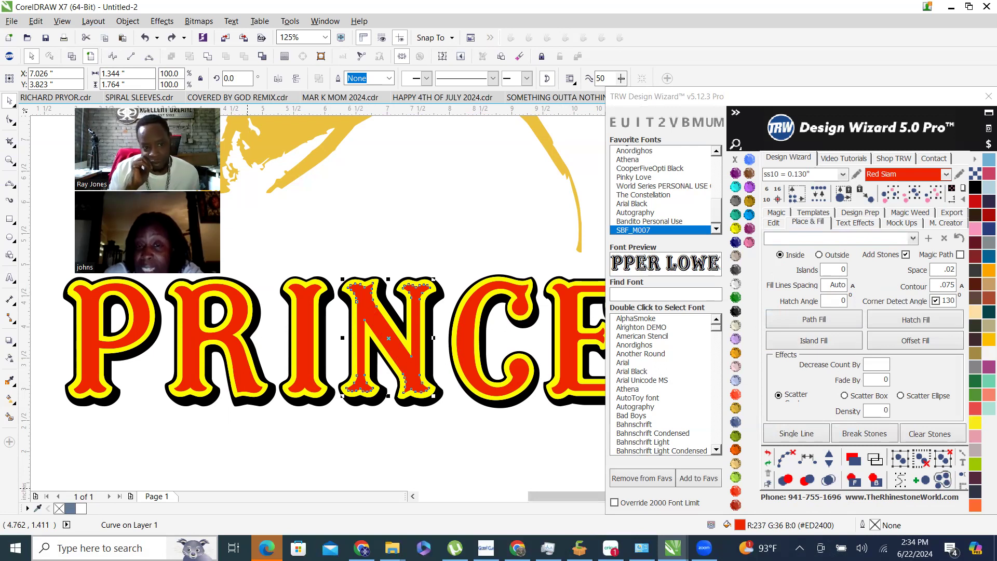
double_click(842, 269)
type("1")
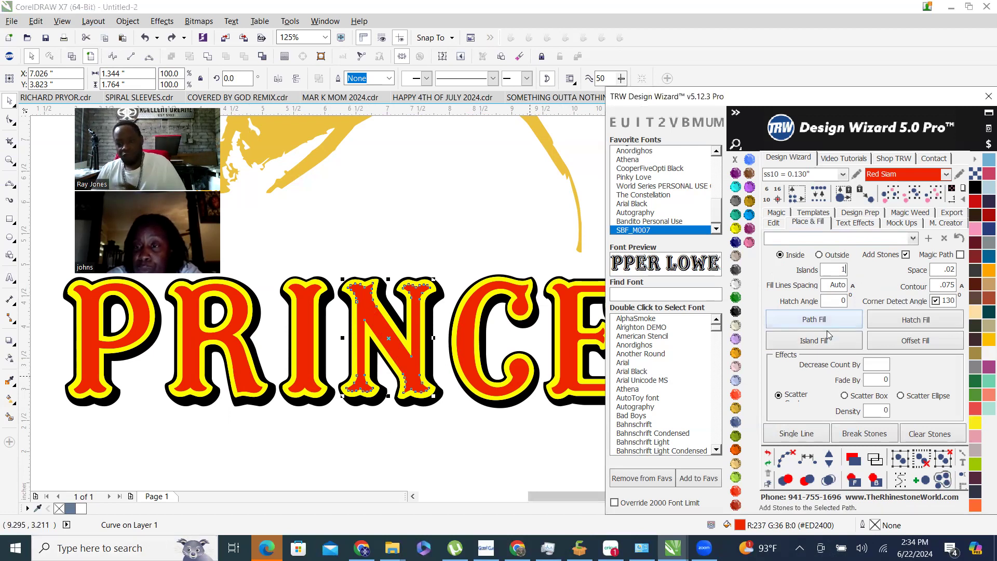
left_click(809, 345)
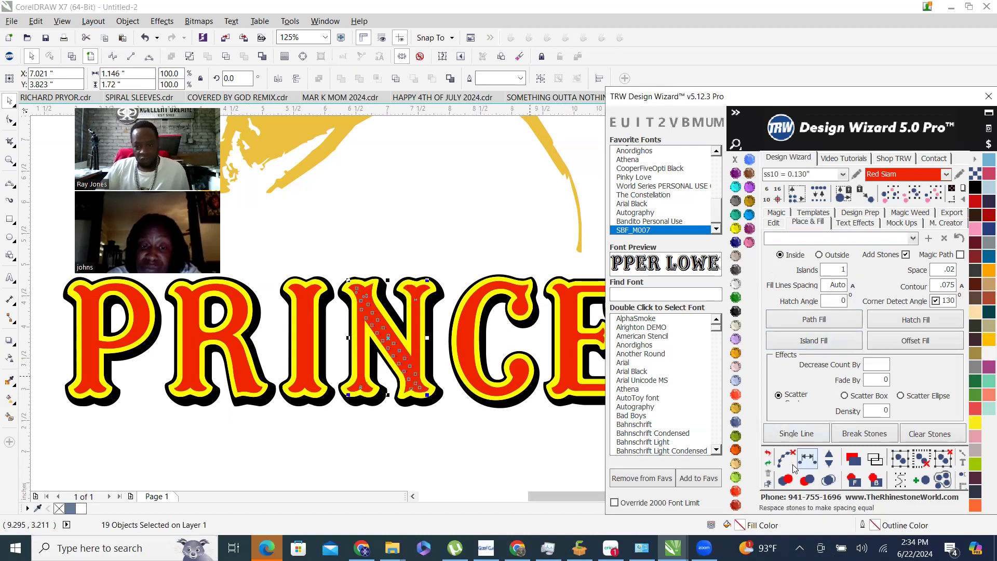
Recolor the N's new stones to Montana and inspect their placement along the diagonal and stems up close.
left_click(735, 424)
left_click(394, 240)
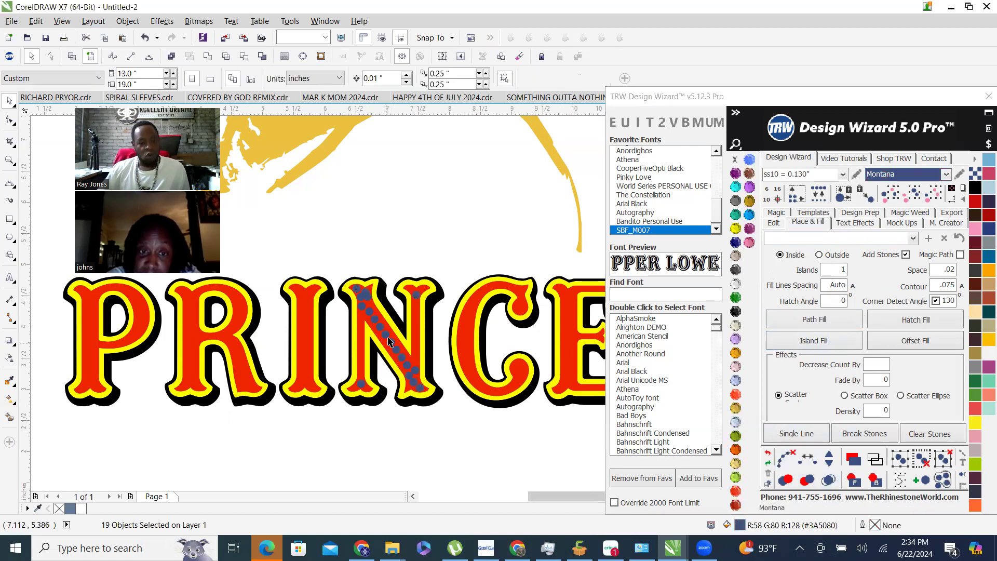
scroll(389, 342, "up", 2)
scroll(402, 337, "down", 2)
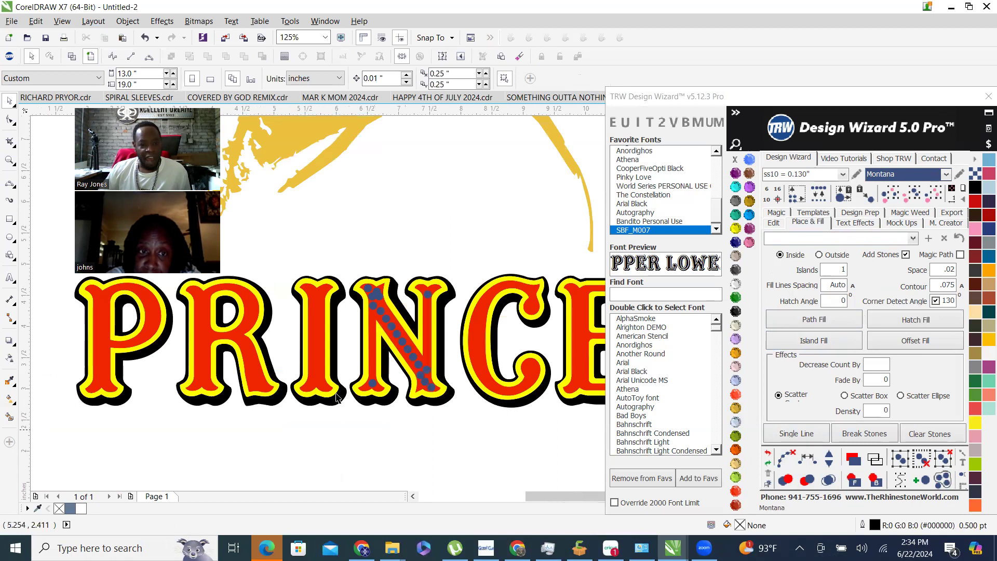
scroll(382, 359, "up", 1)
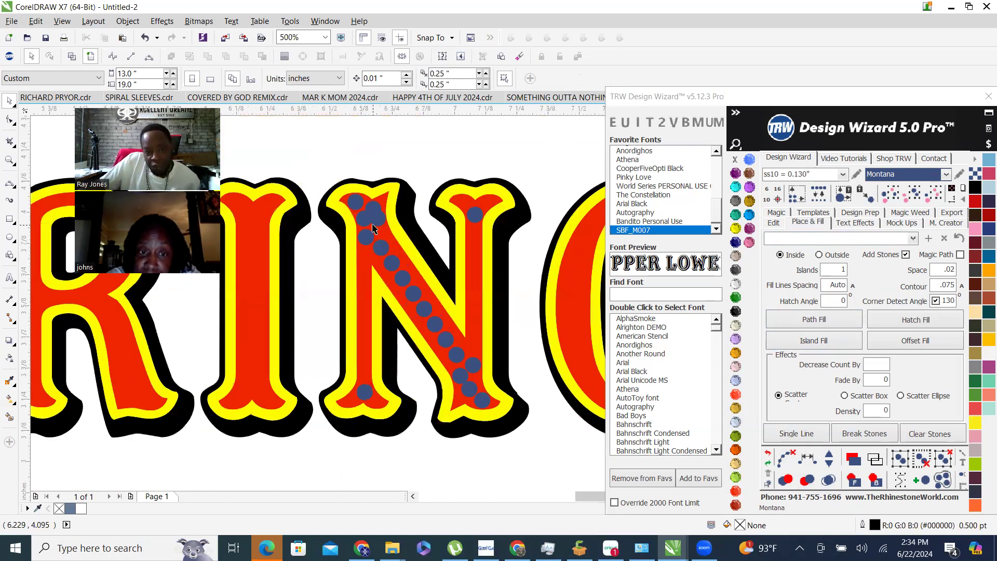
scroll(373, 228, "up", 1)
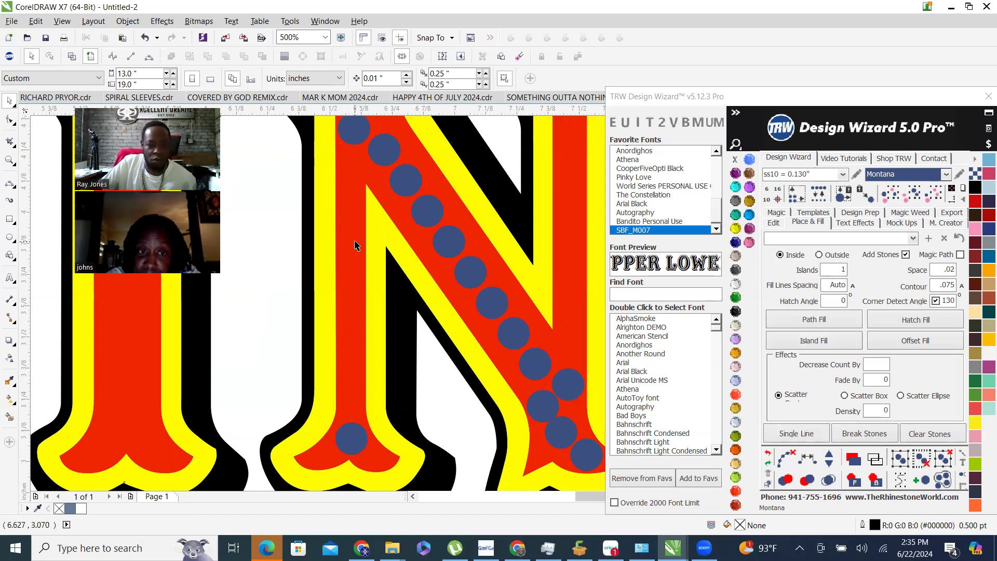
scroll(328, 370, "down", 2)
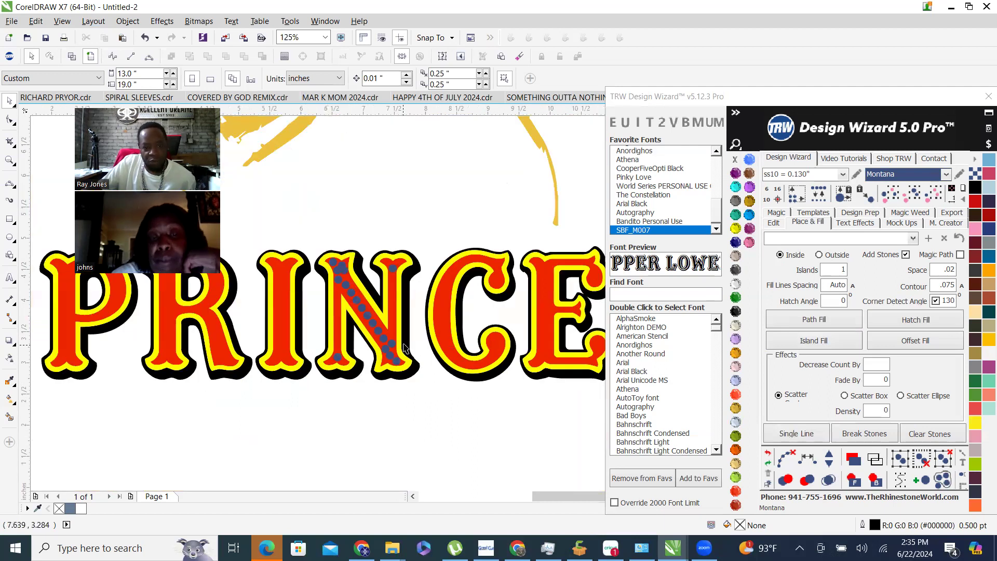
Try an Island Fill with 0 islands on the red interior of the C and decline the error reports.
left_click(450, 312)
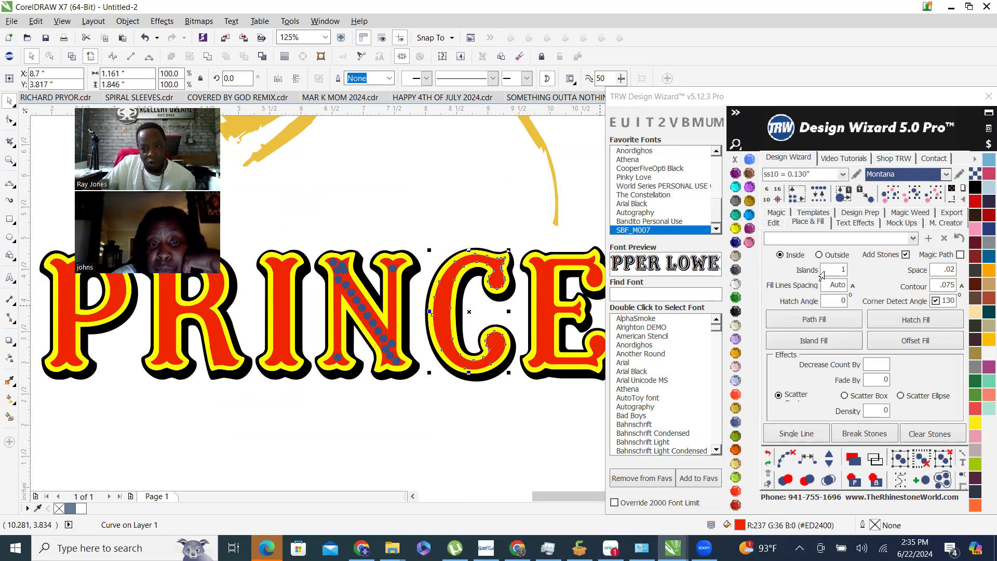
left_click(828, 275)
type("0")
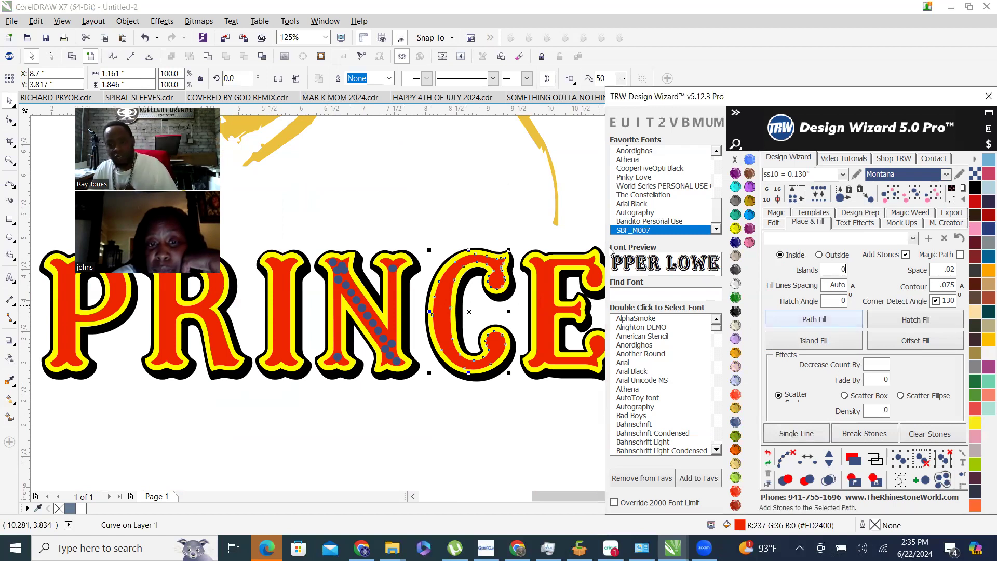
left_click(815, 341)
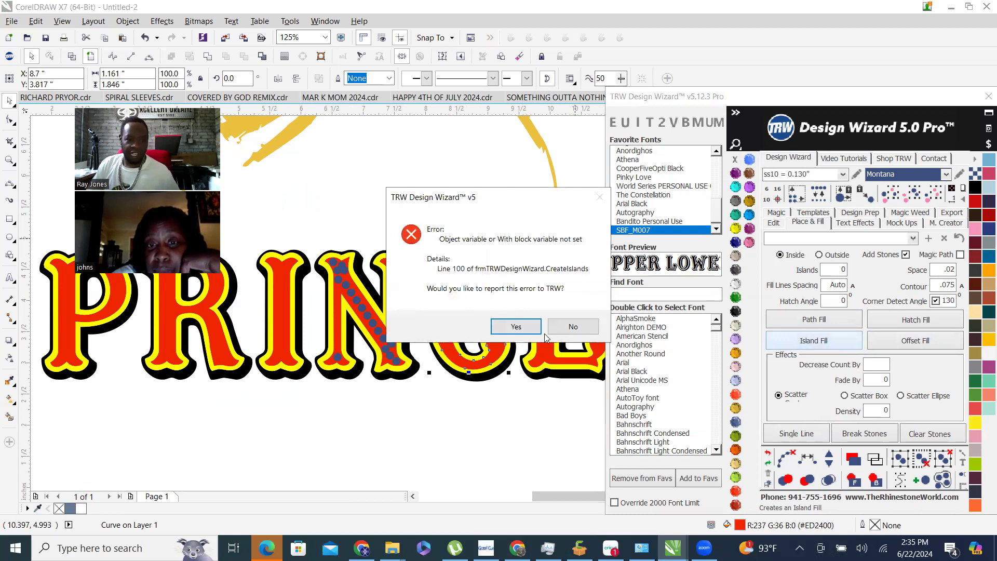
left_click(572, 328)
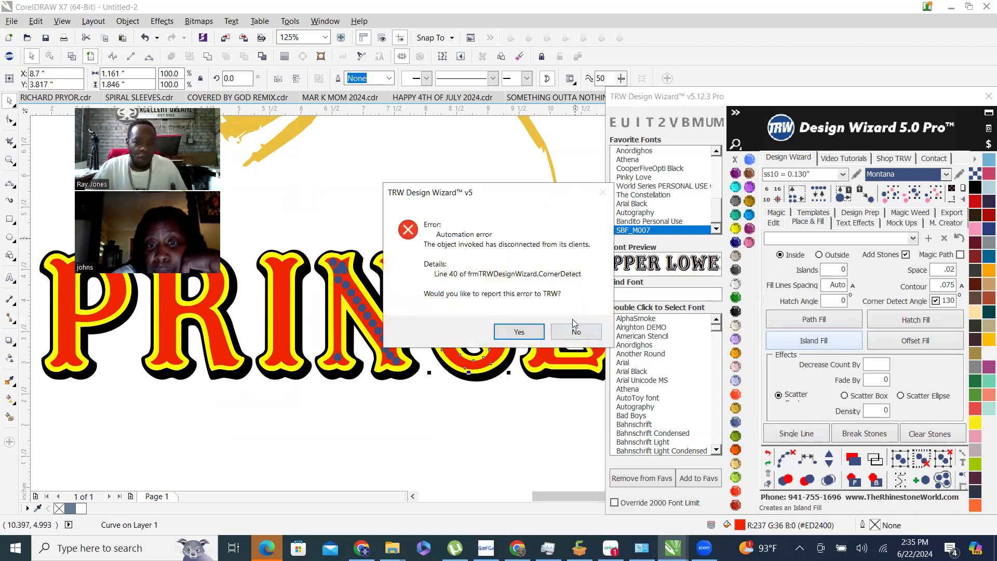
left_click(572, 331)
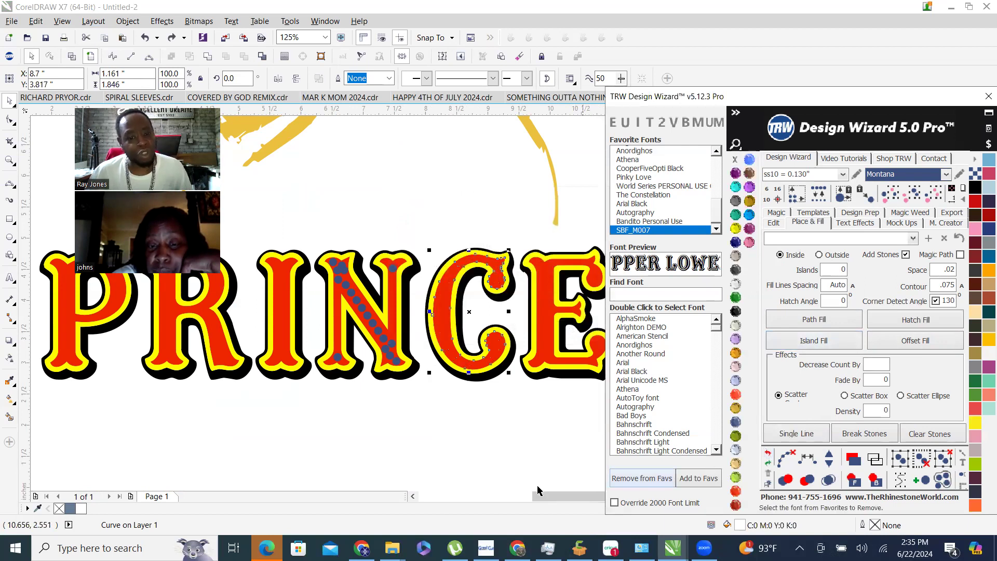
left_click(401, 438)
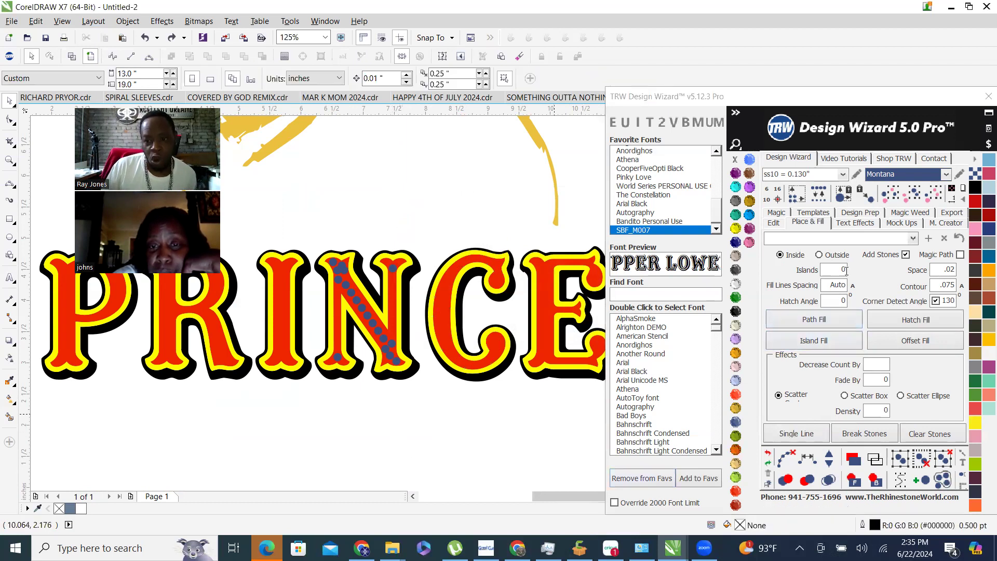
Try an Island Fill with 3 islands on the C's red interior, decline the error report and undo the attempt.
left_click(829, 273)
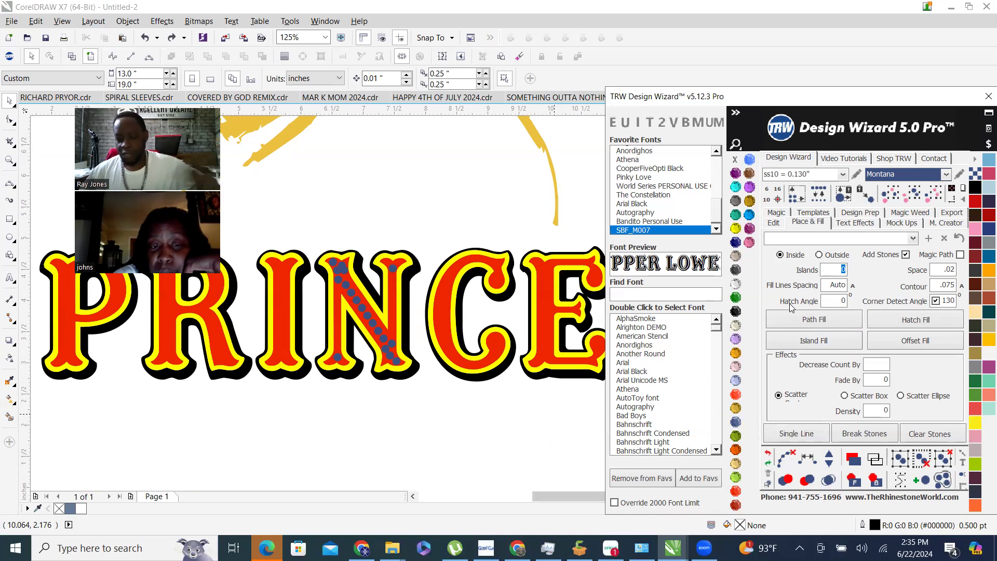
type("3")
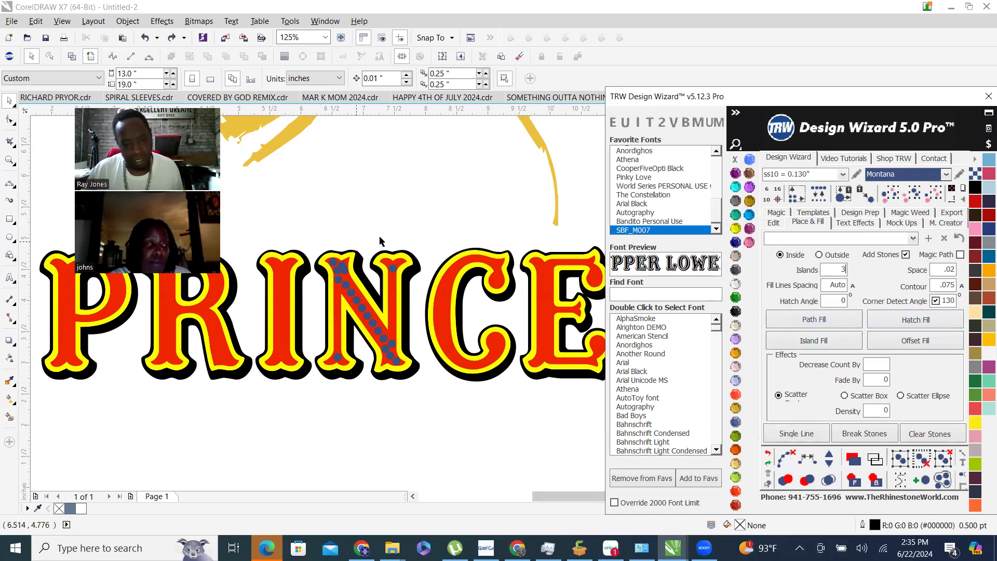
left_click(439, 300)
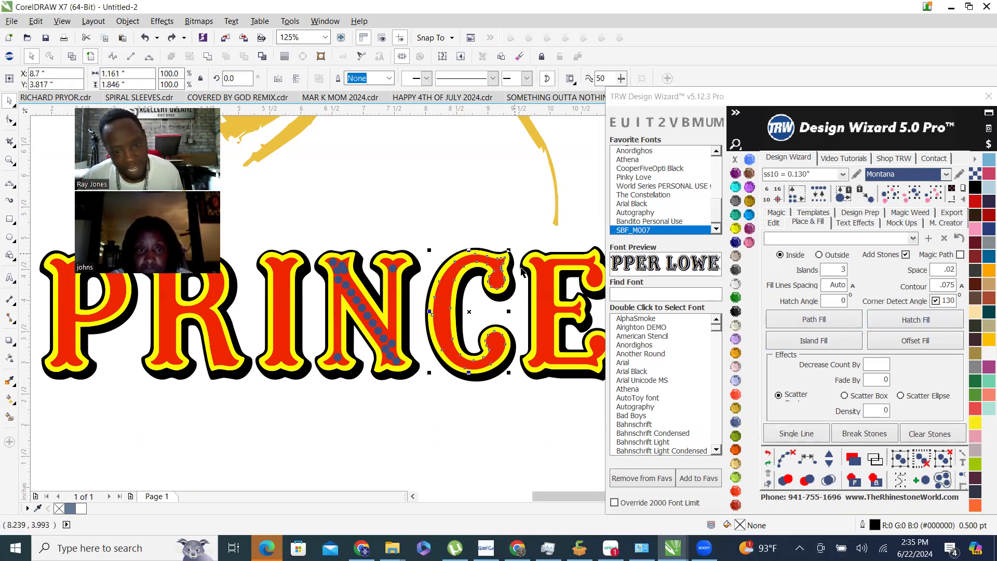
left_click(823, 351)
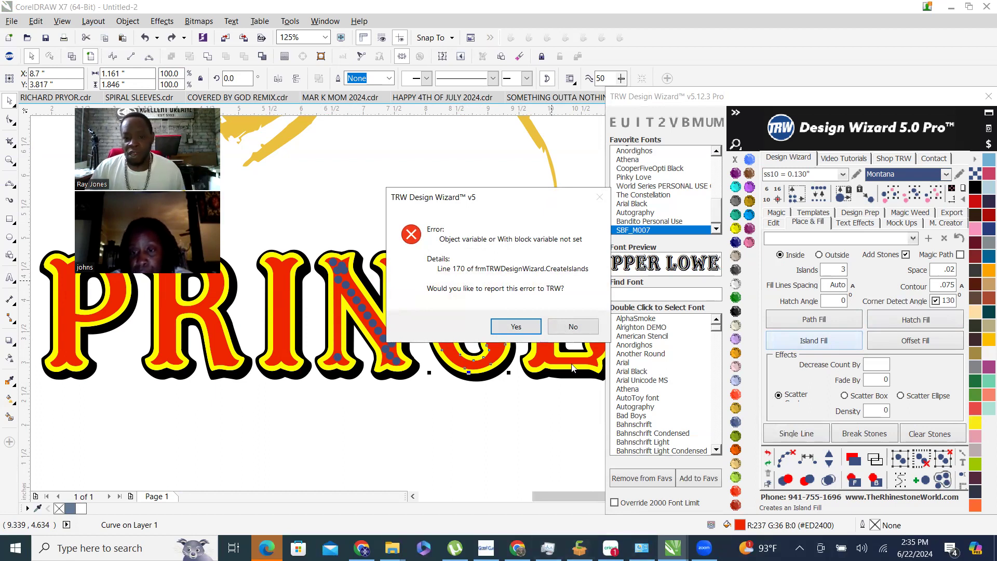
left_click(591, 327)
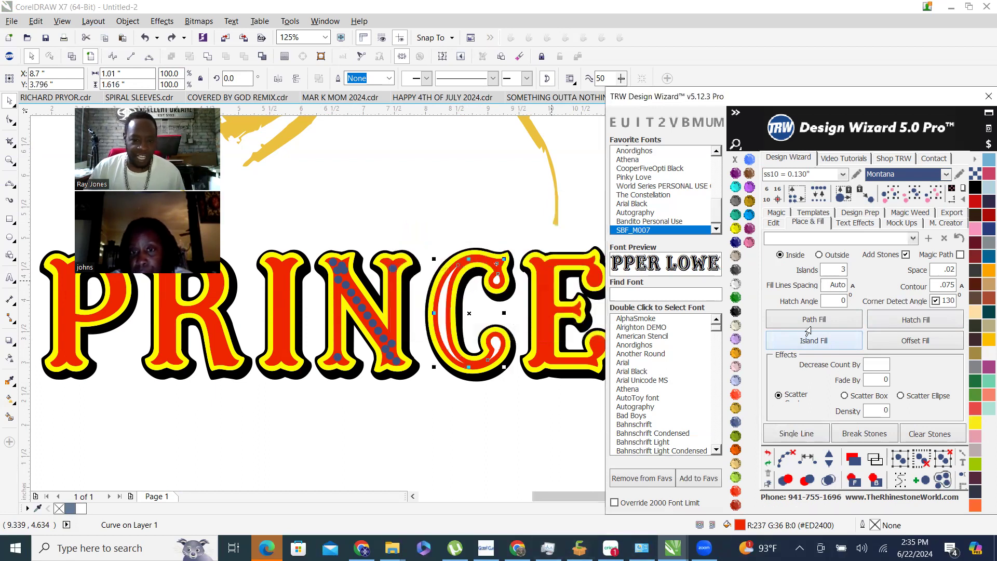
left_click(774, 450)
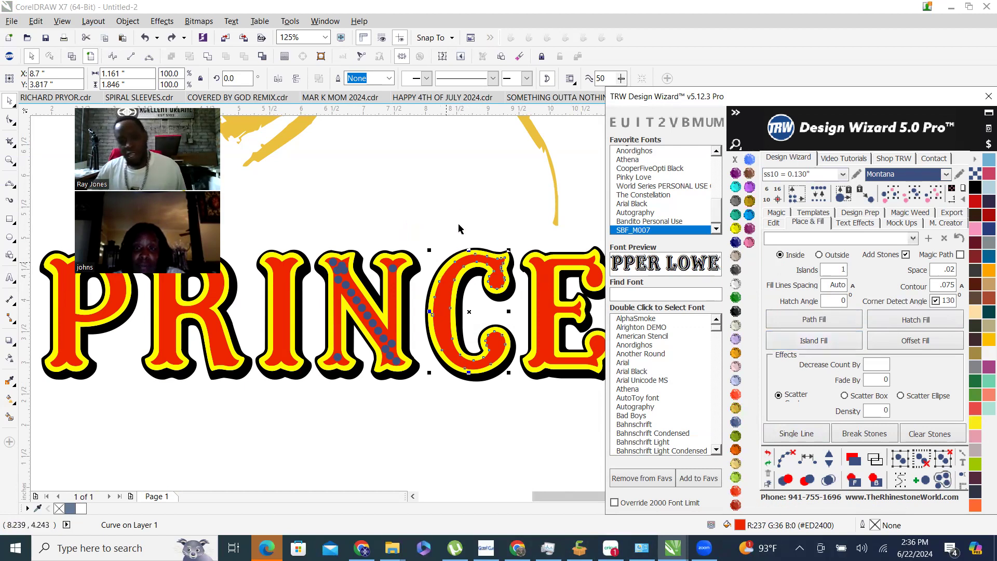
Fill the C's red interior with Montana ss10 stones using an Island Fill with 1 island.
left_click(447, 343)
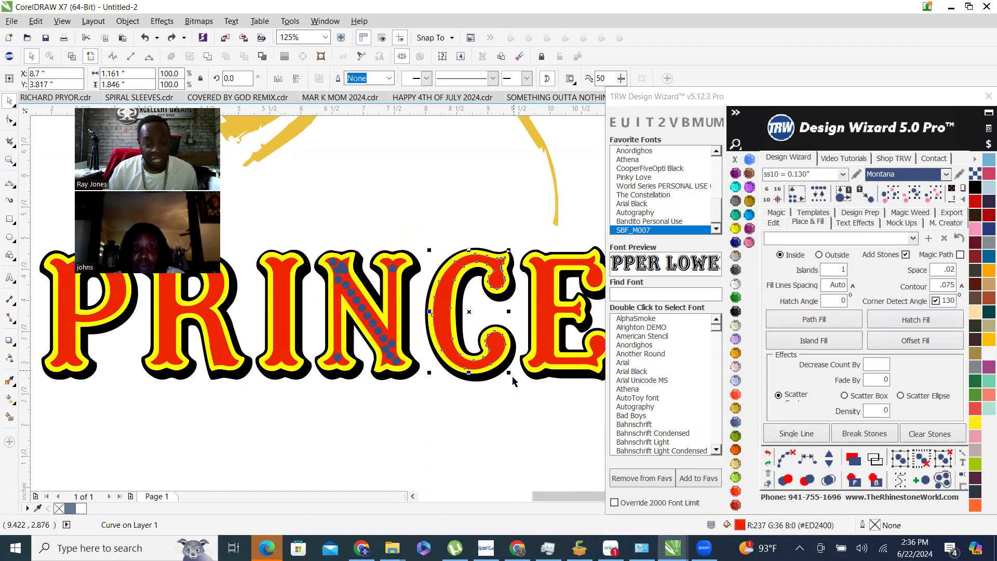
left_click(811, 341)
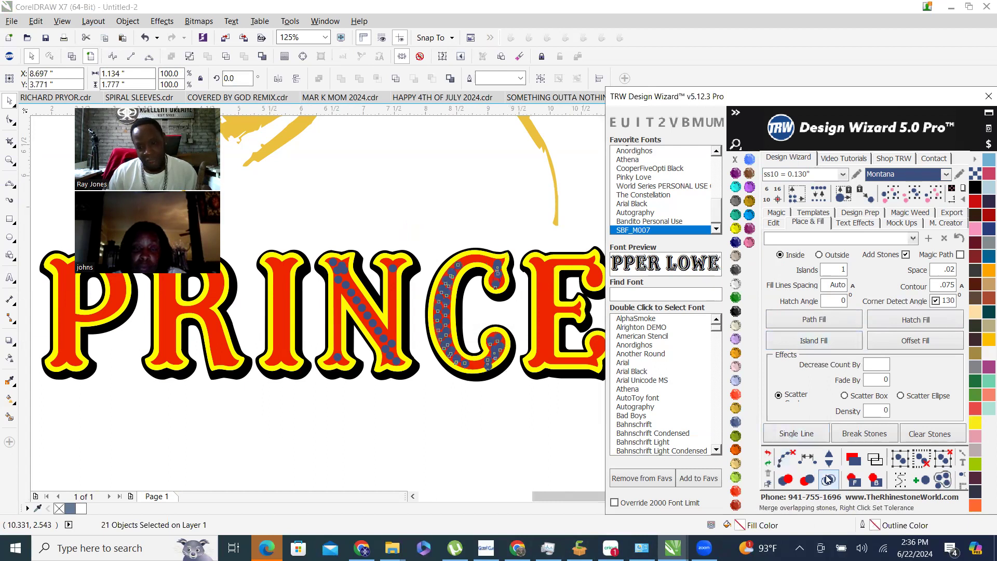
left_click(545, 345)
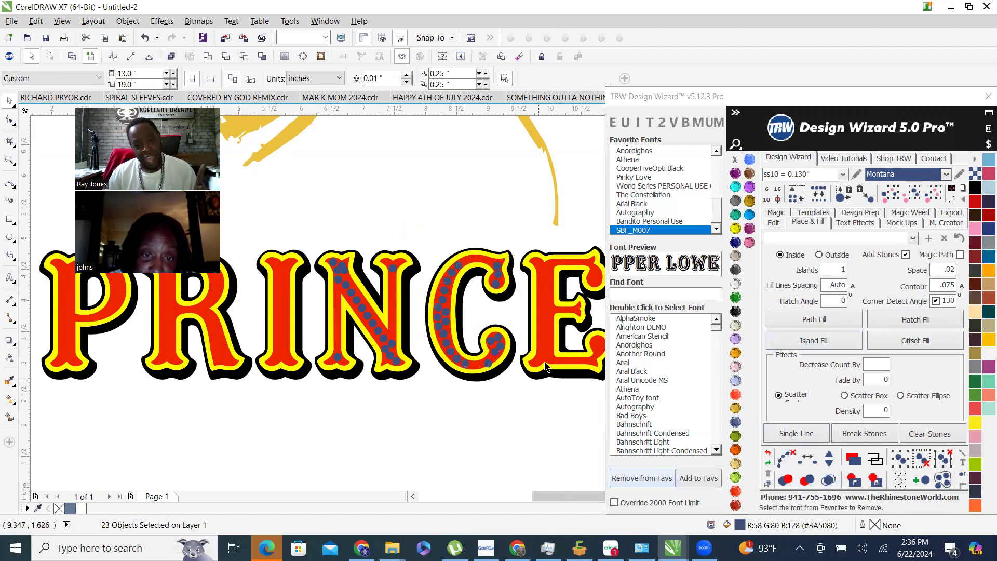
Try an Island Fill with 0 islands on the E's red interior, decline the error reports and undo the attempt.
left_click(829, 270)
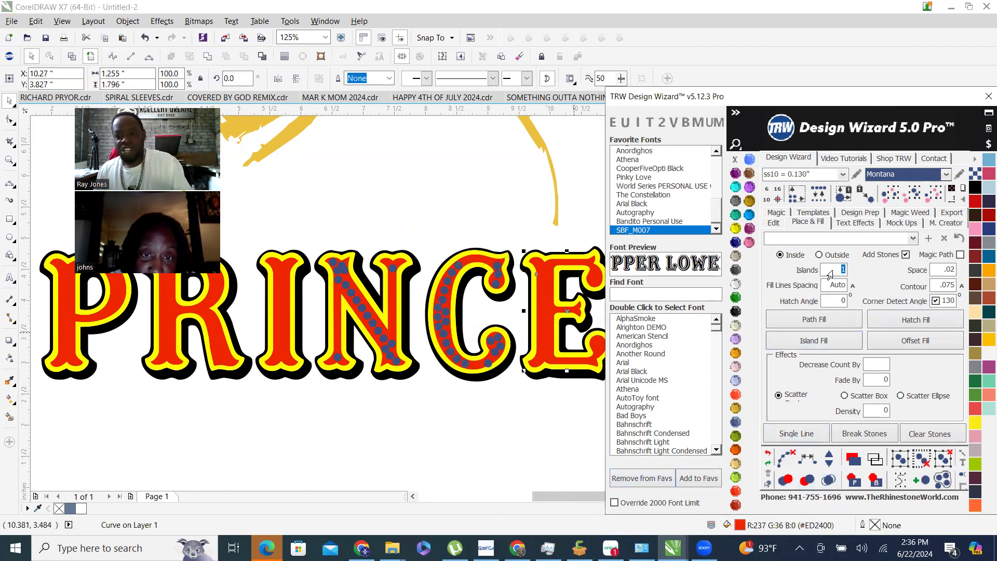
type("0")
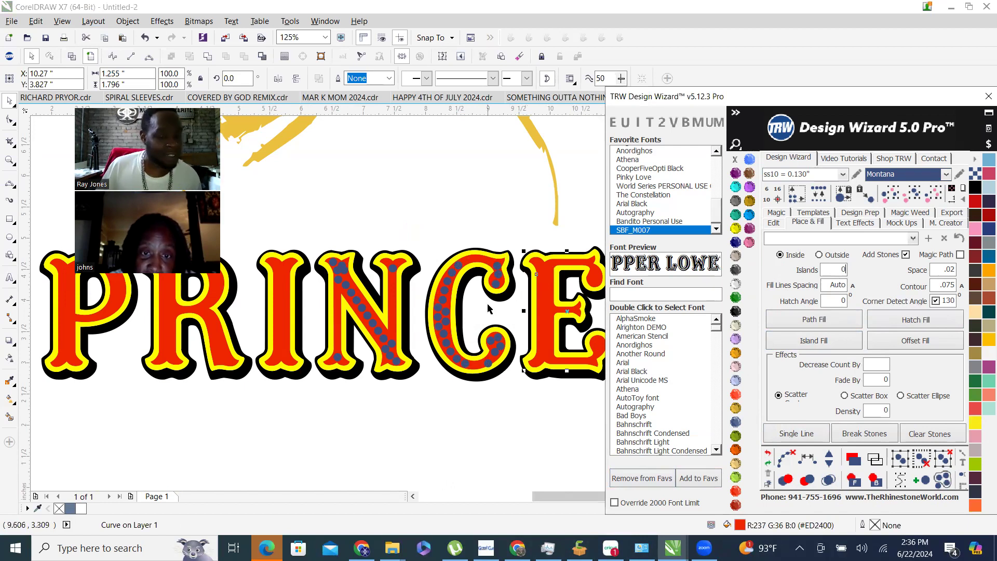
scroll(488, 301, "down", 2)
scroll(535, 294, "up", 2)
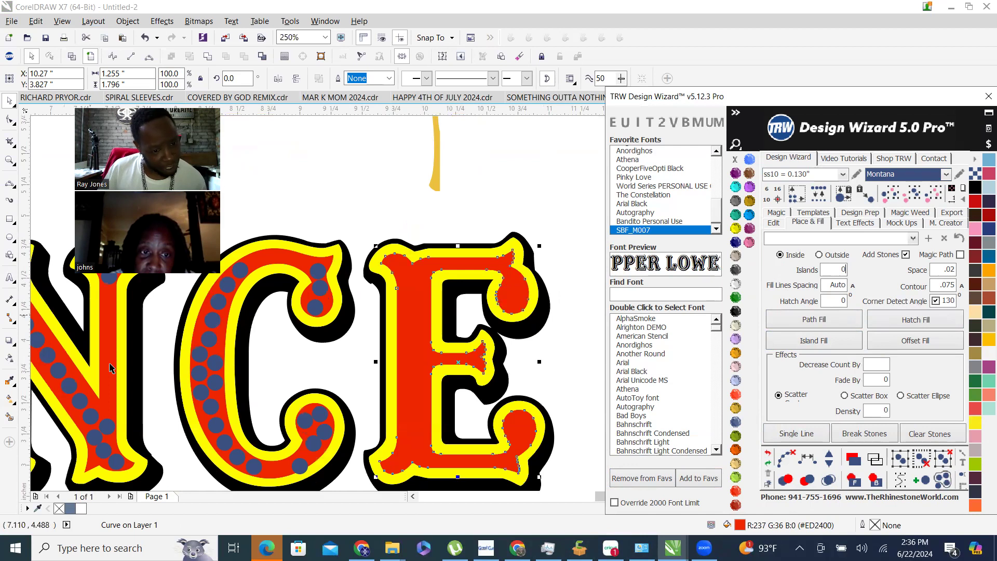
left_click(813, 341)
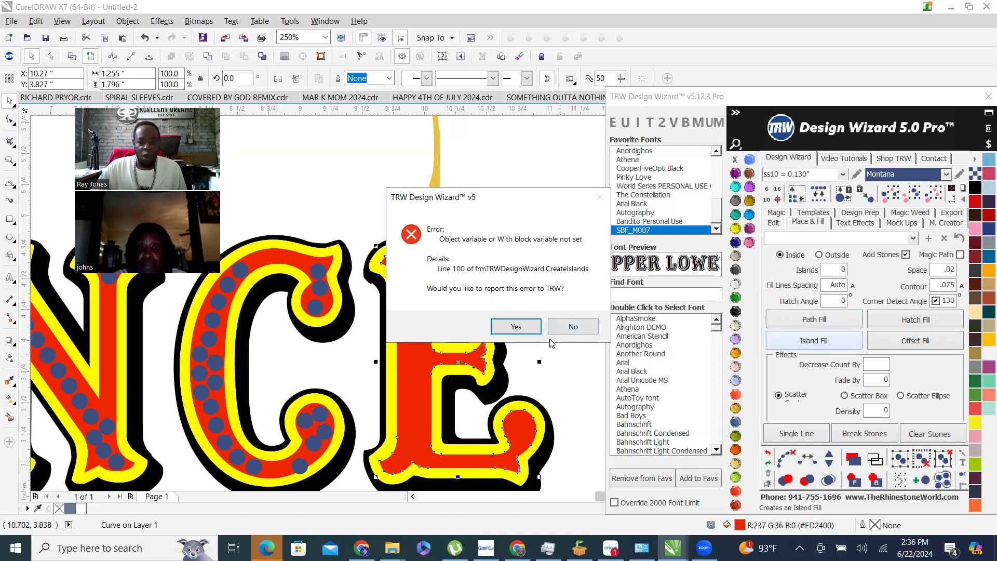
left_click(576, 331)
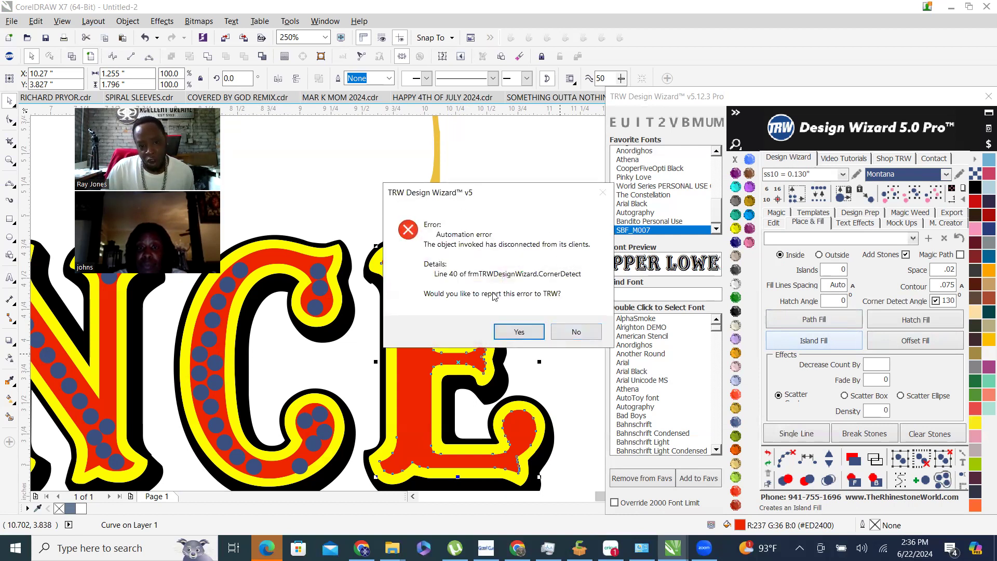
left_click(573, 332)
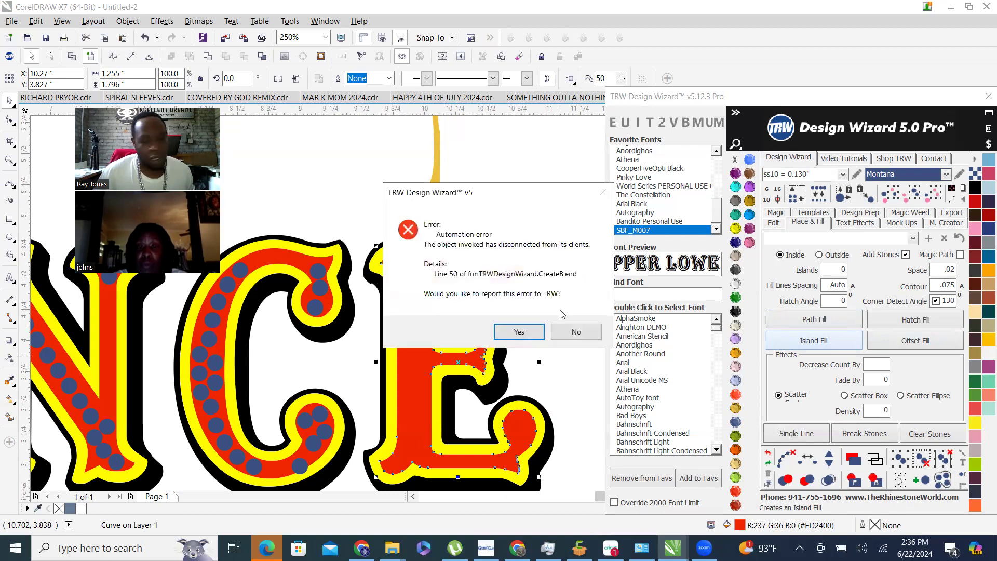
left_click(574, 332)
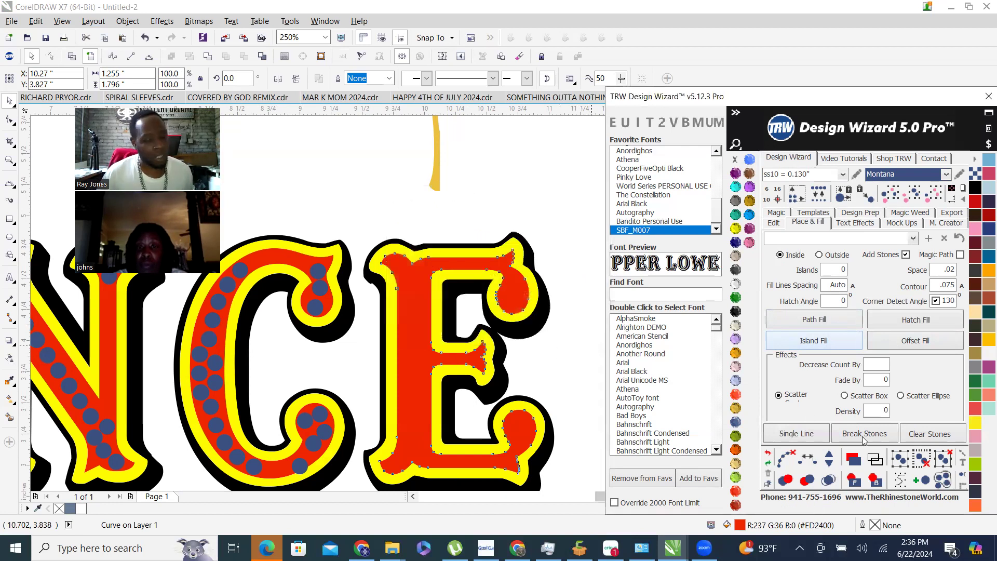
key("ctrl+z")
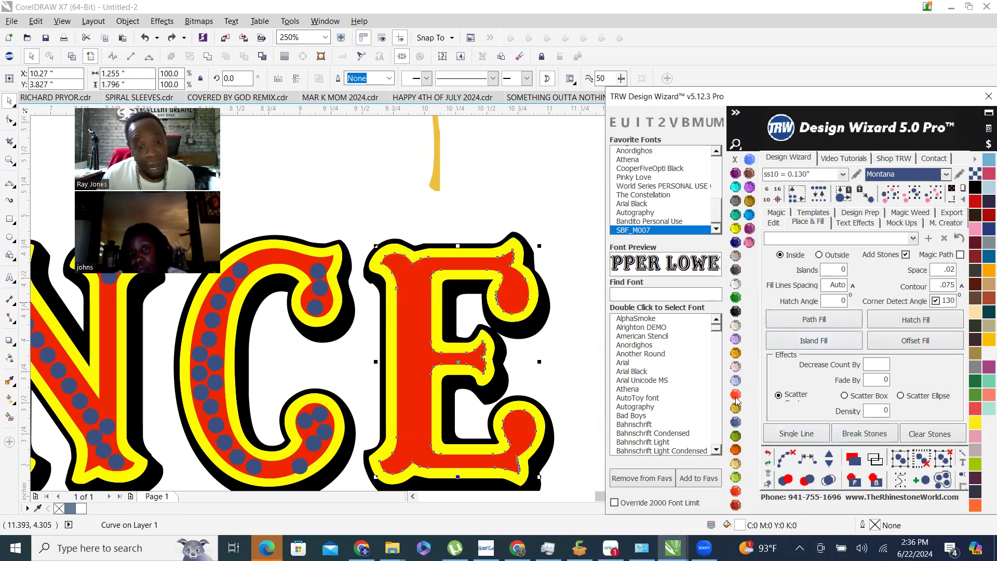
left_click(497, 221)
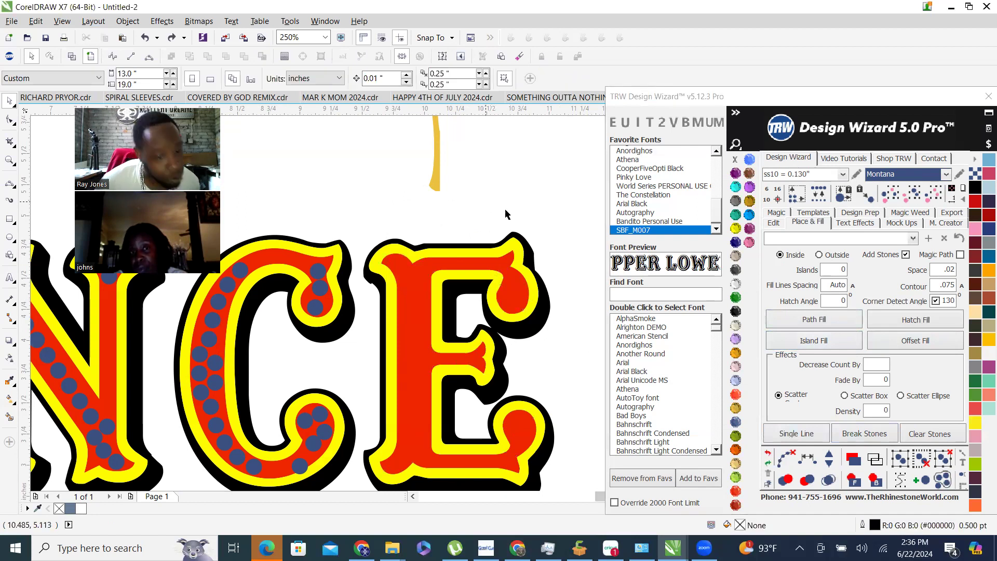
Inspect the stone placement in the C's upper curl and along the N up close.
scroll(327, 254, "up", 3)
scroll(374, 324, "up", 3)
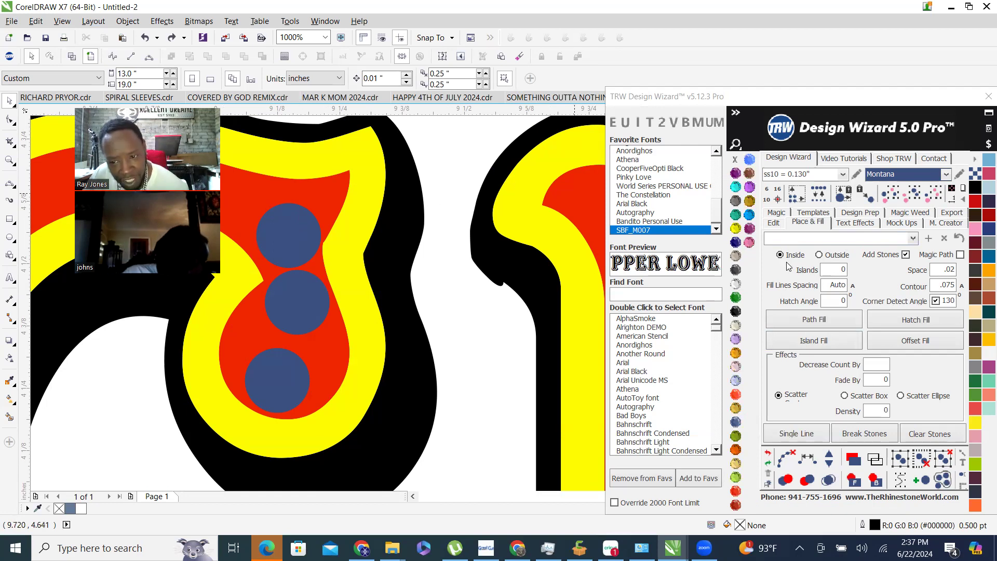
left_click(905, 254)
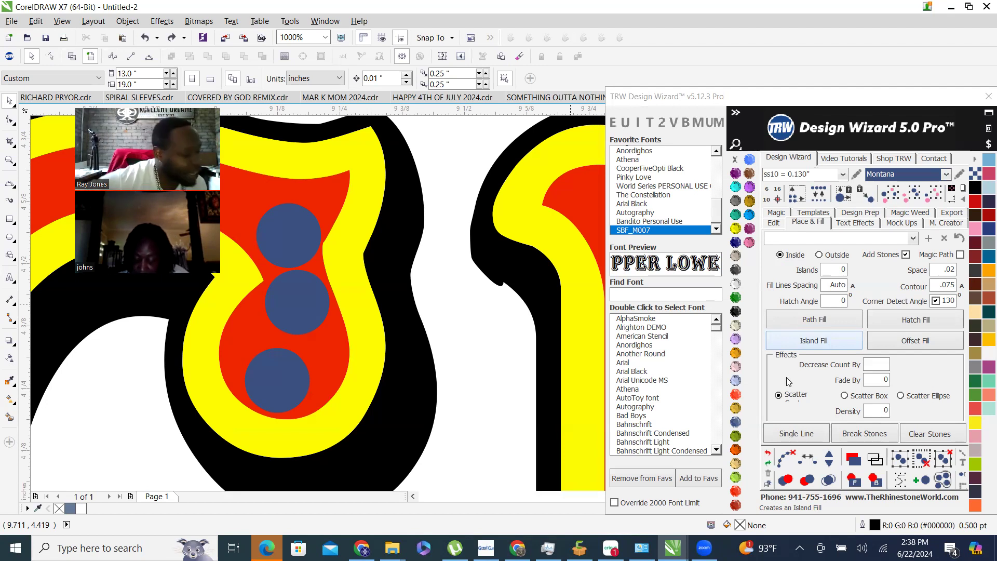
scroll(396, 403, "down", 5)
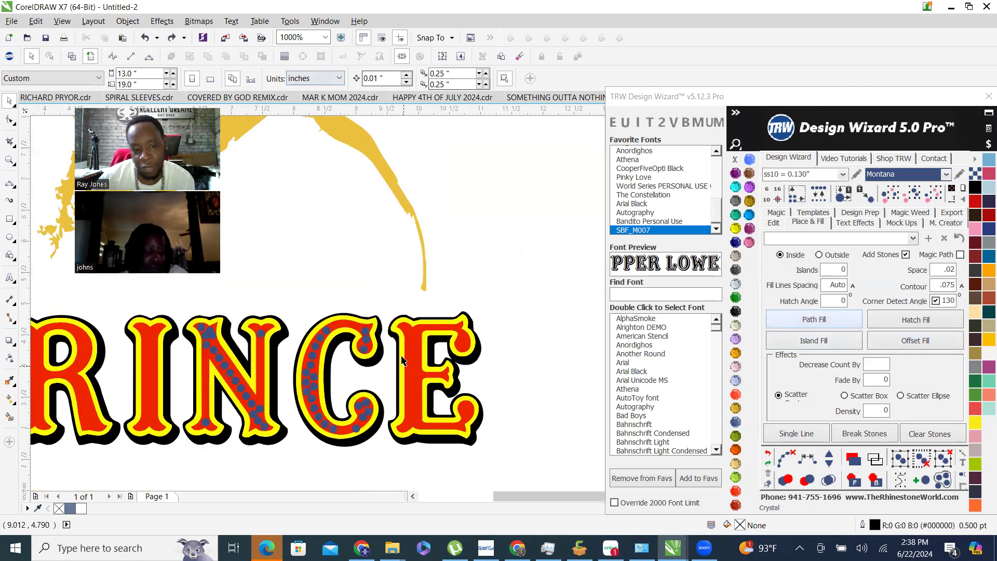
scroll(266, 394, "up", 3)
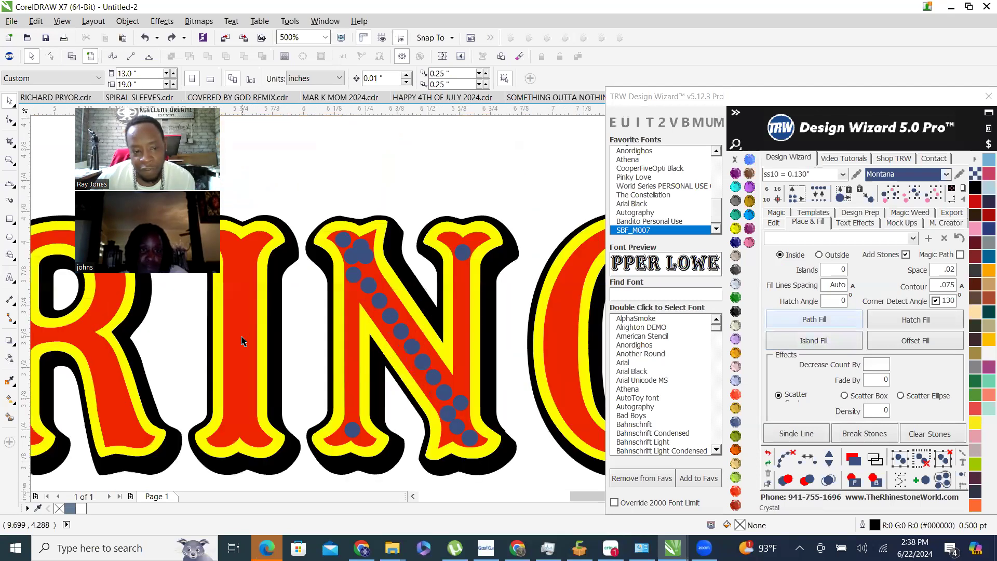
Try an Island Fill with 0 islands on the I's red interior and decline the error reports.
left_click(228, 366)
scroll(229, 366, "down", 2)
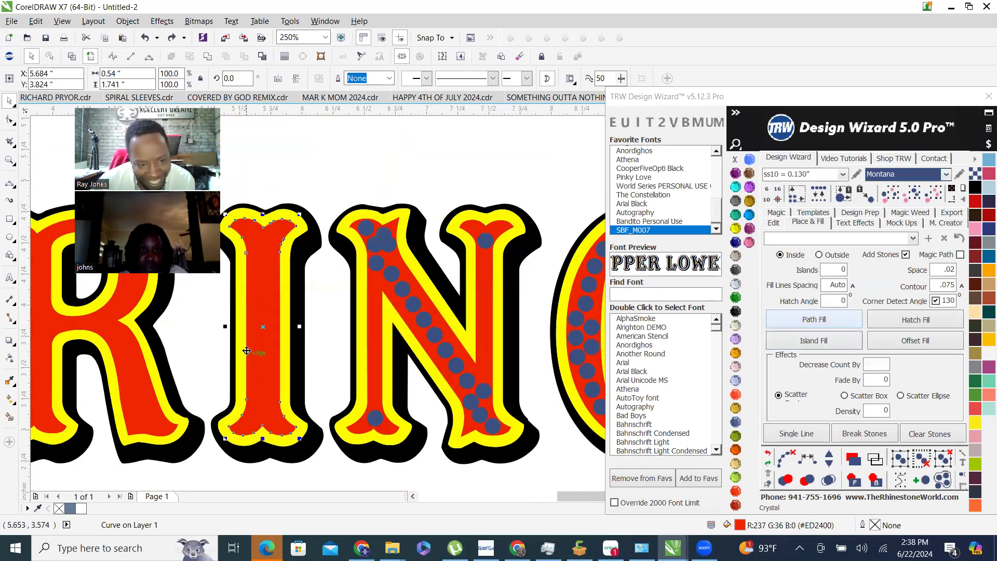
scroll(207, 312, "up", 2)
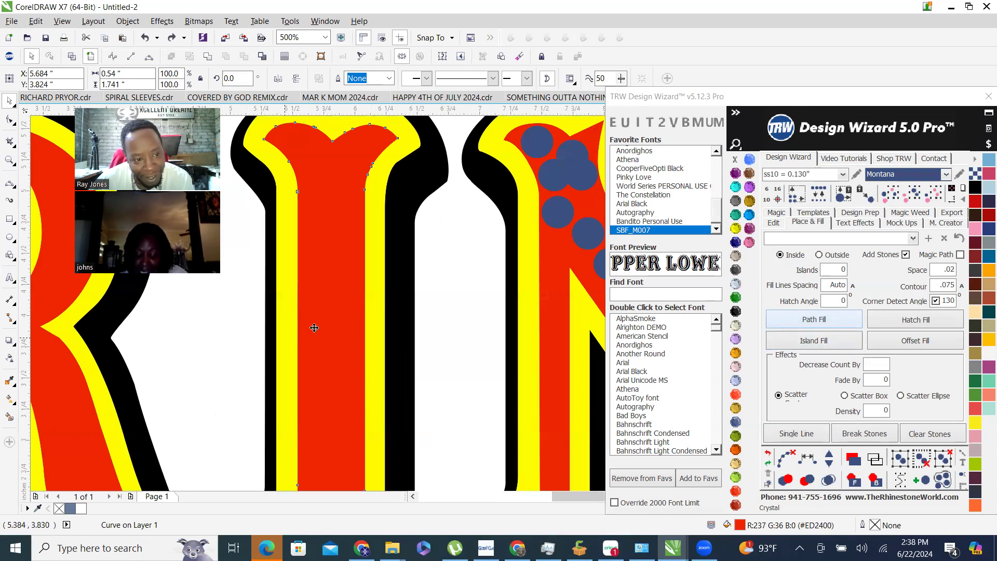
scroll(335, 328, "down", 3)
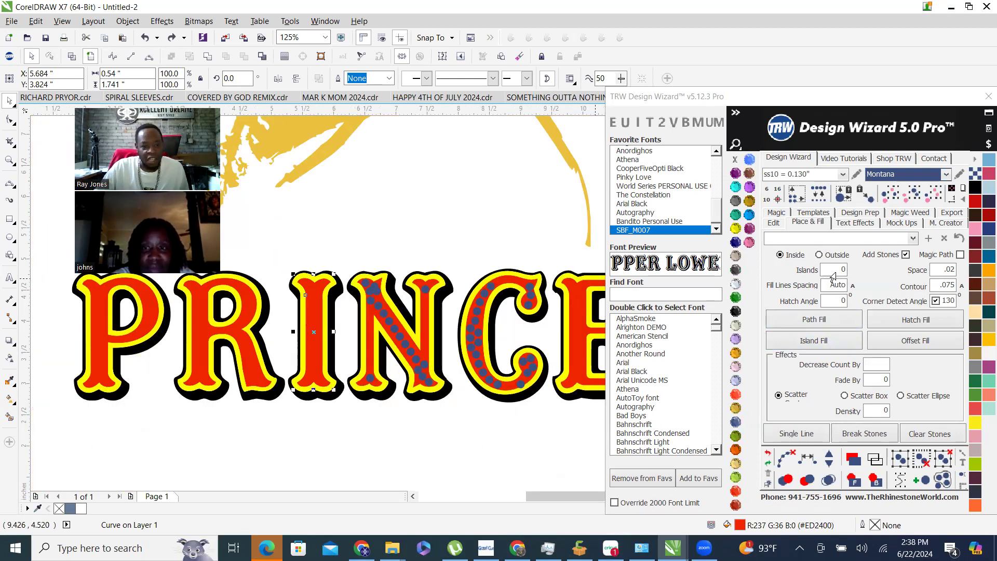
left_click(809, 347)
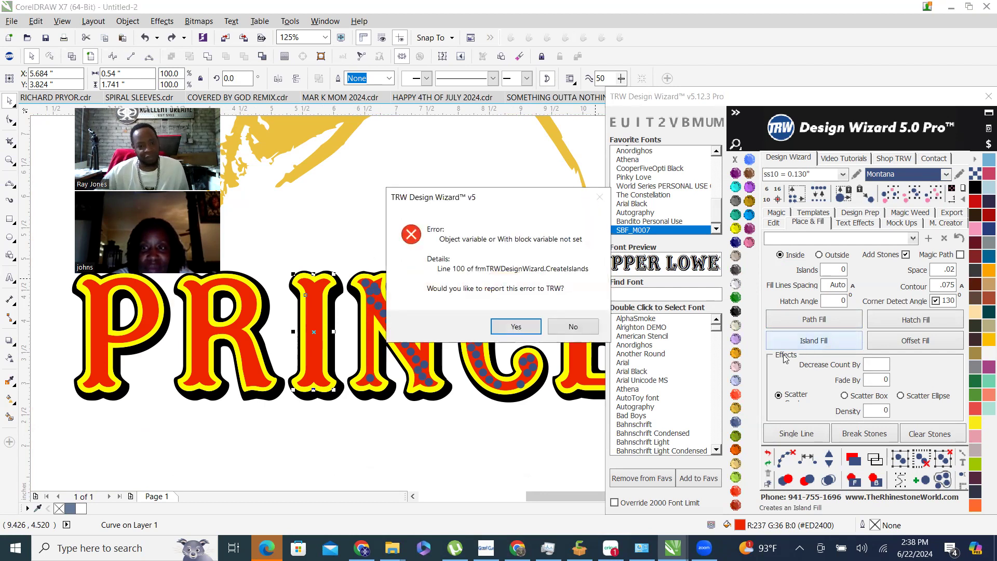
left_click(576, 327)
left_click(577, 331)
scroll(382, 265, "down", 2)
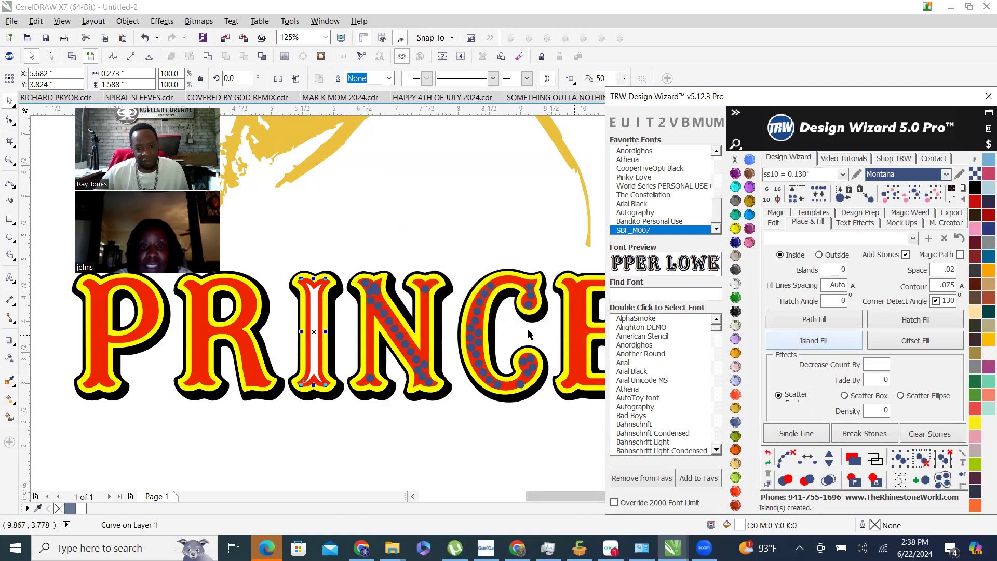
scroll(511, 379, "down", 1)
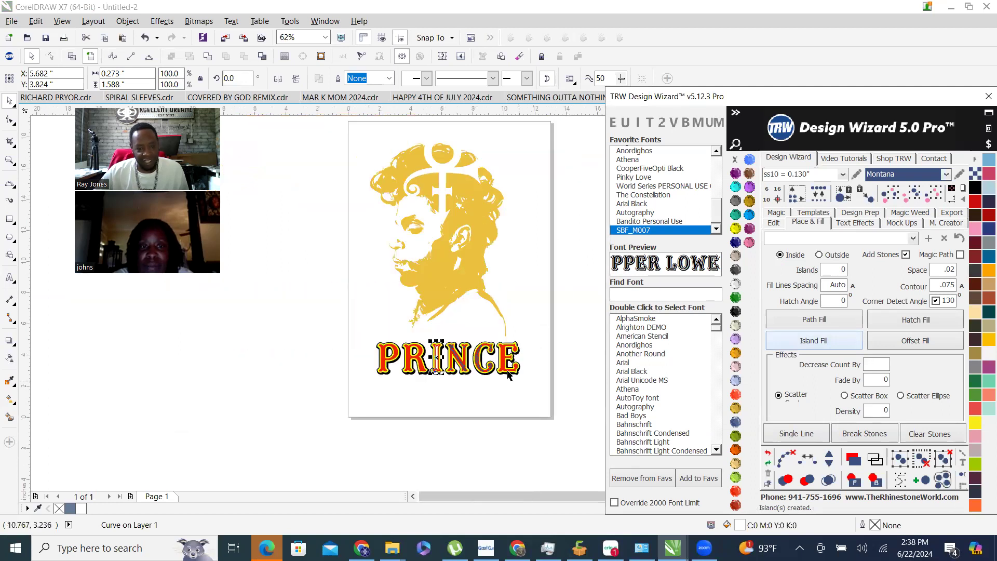
Fill the gold portrait with Montana ss10 stones using an Island Fill with 0 islands and clear the fill paths.
scroll(438, 268, "up", 1)
left_click(438, 268)
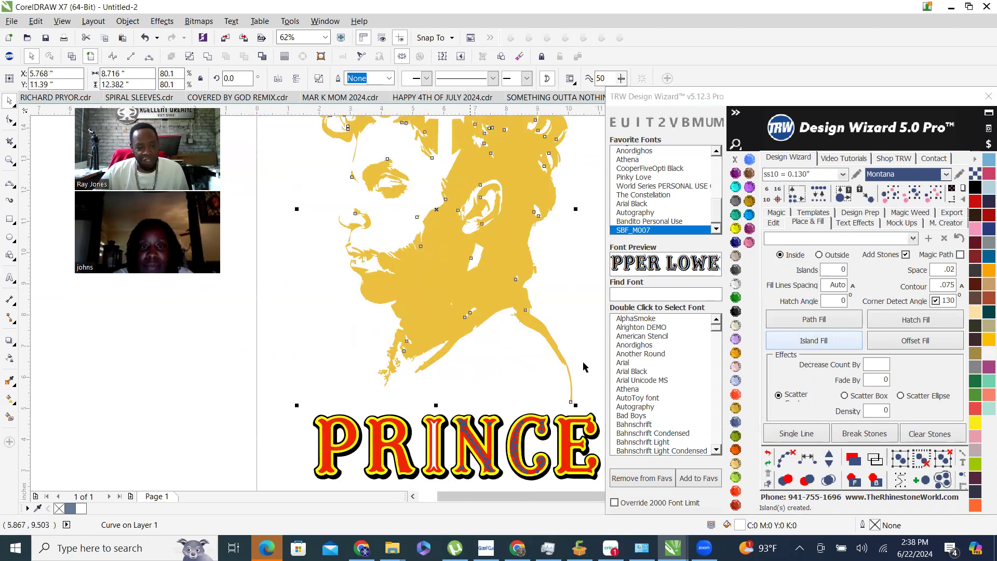
scroll(557, 420, "down", 1)
scroll(515, 284, "up", 1)
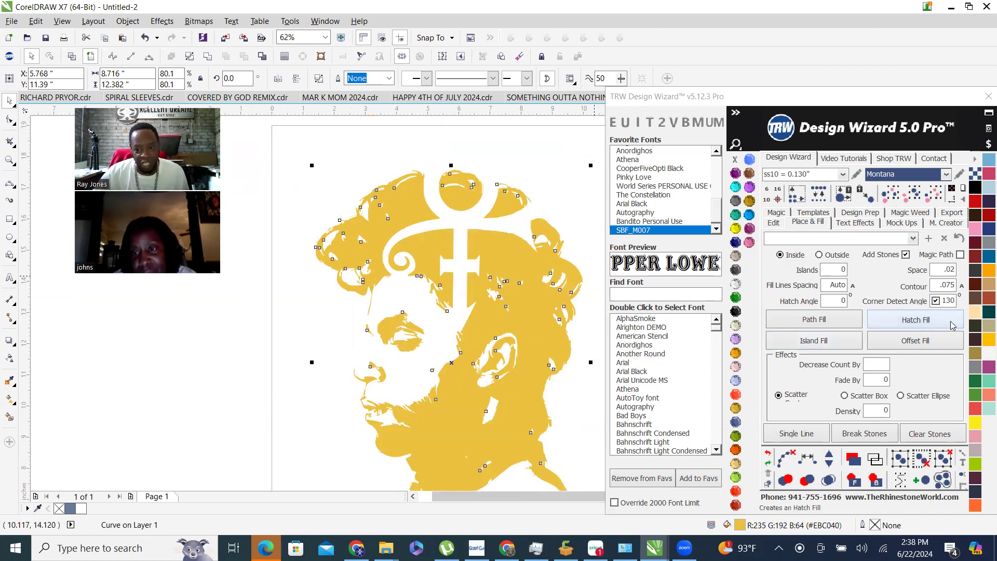
left_click(830, 344)
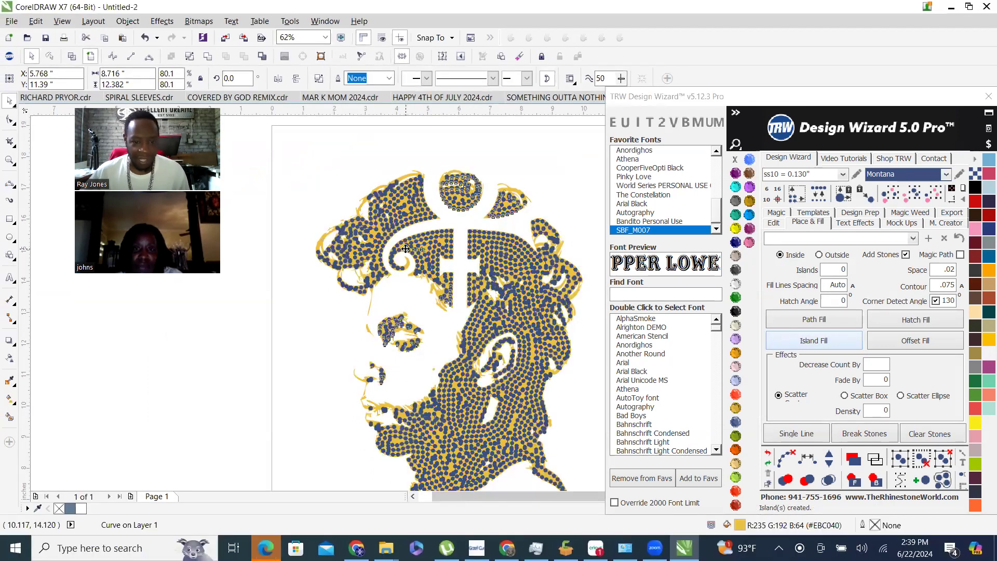
left_click(786, 459)
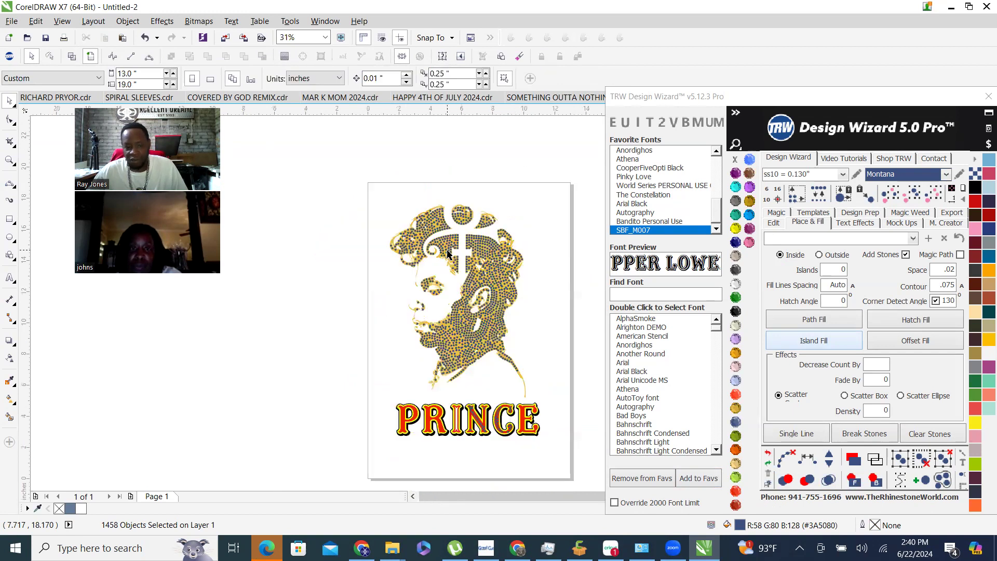
Examine the Island Fill stones on the portrait up close and delete all of them.
scroll(511, 357, "up", 4)
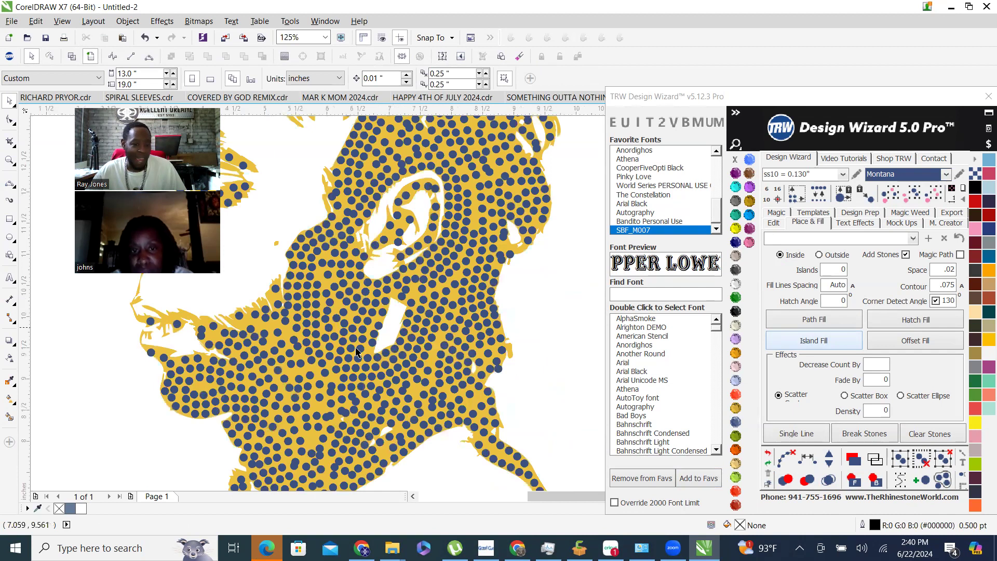
scroll(363, 312, "down", 4)
left_click(372, 335)
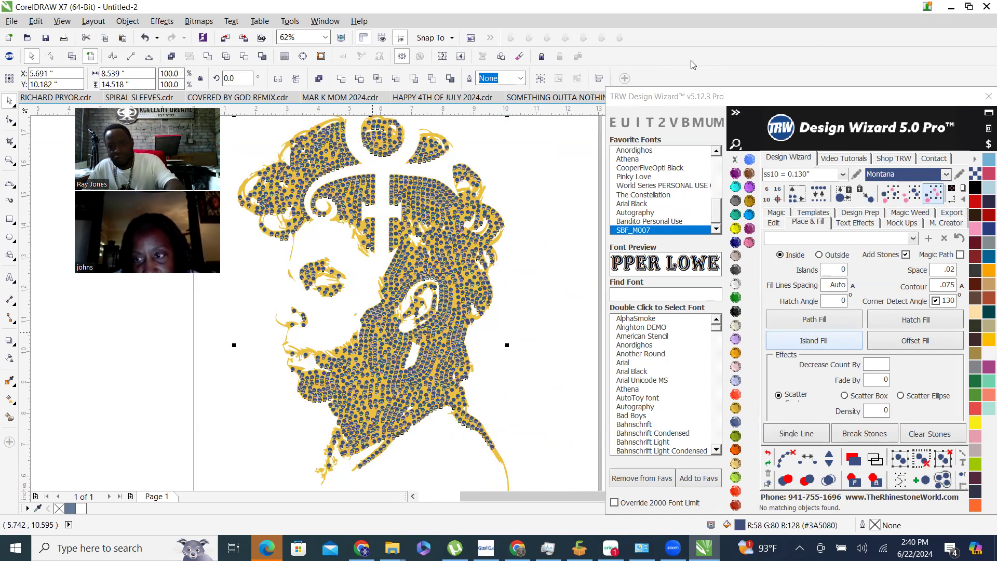
key("Delete")
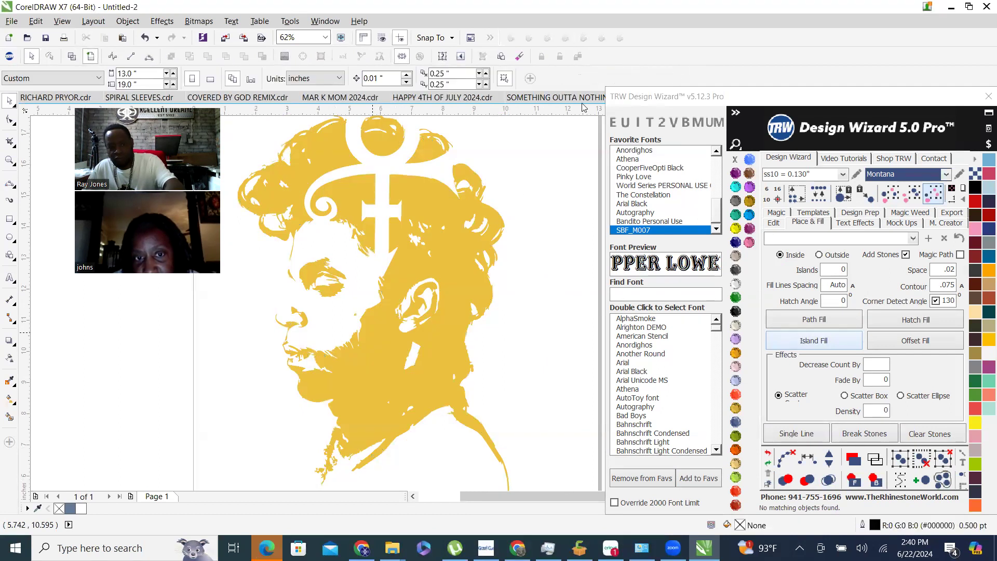
Fill the gold portrait with Montana ss10 stones using a Hatch Fill at 0°, clear the fill paths and inspect the face area.
left_click(449, 281)
left_click(916, 319)
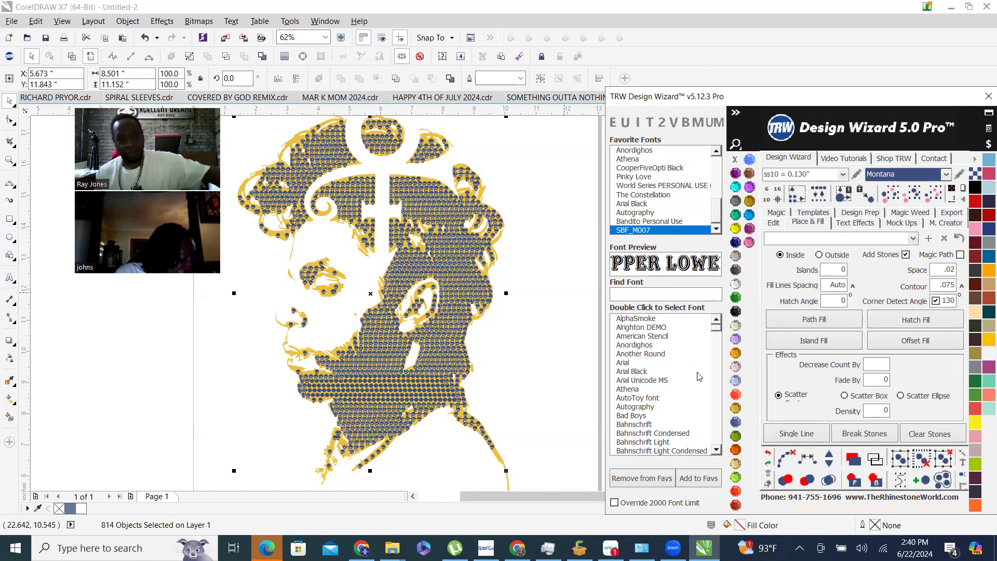
left_click(793, 456)
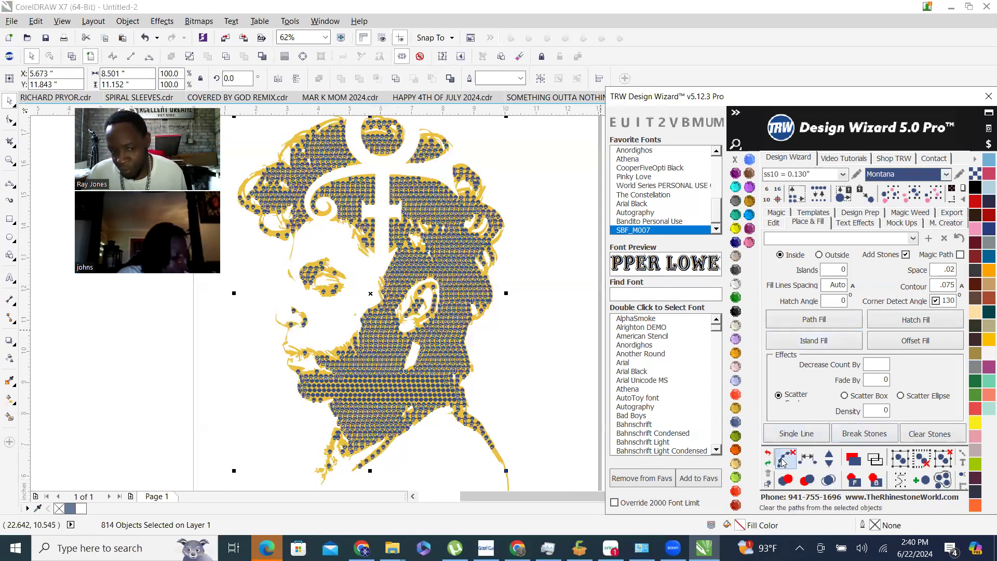
left_click(830, 483)
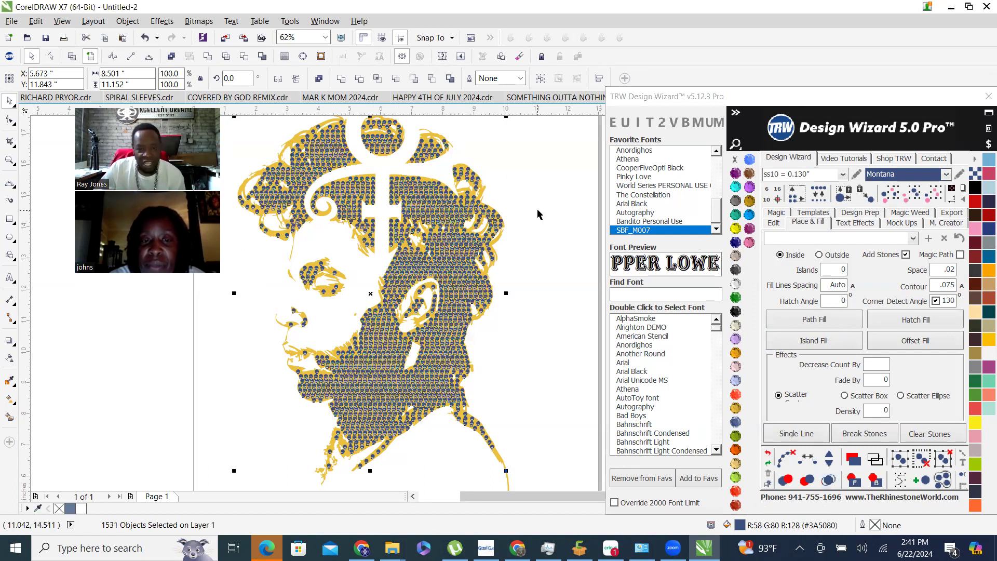
left_click(288, 345)
scroll(288, 345, "up", 3)
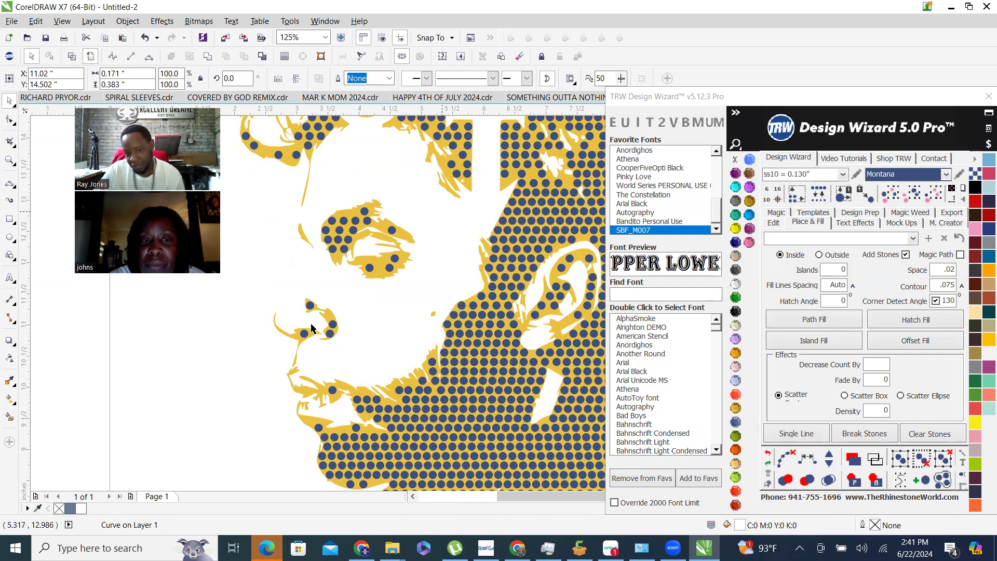
scroll(403, 259, "down", 5)
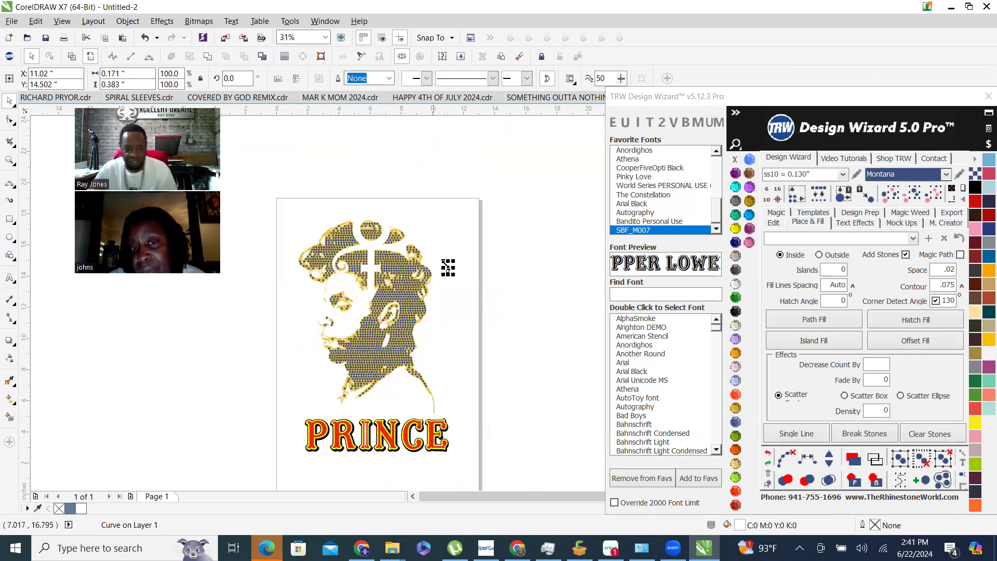
Delete the entire PRINCE title with its outlines and stones from below the portrait.
left_click(494, 372)
scroll(351, 456, "up", 2)
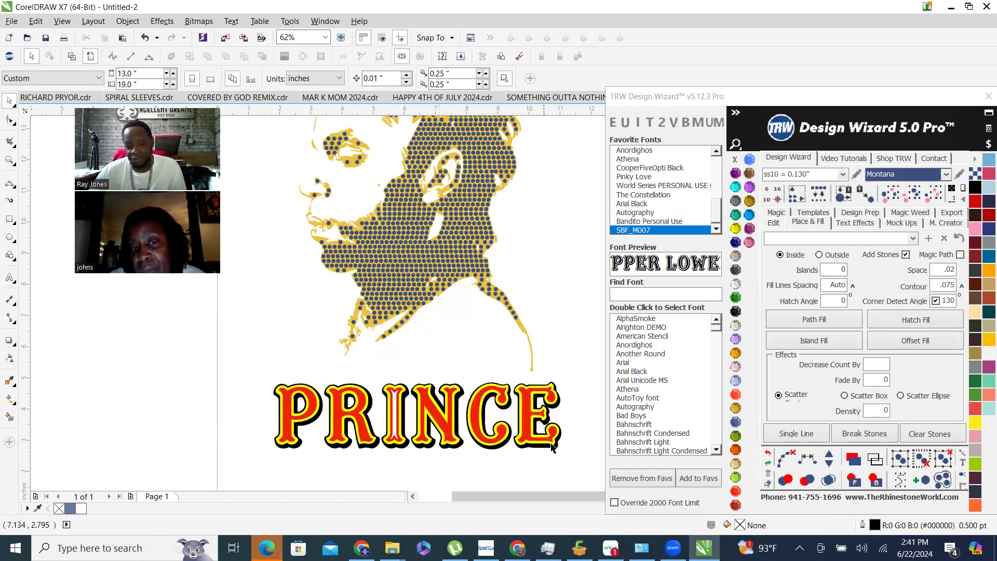
scroll(393, 407, "up", 2)
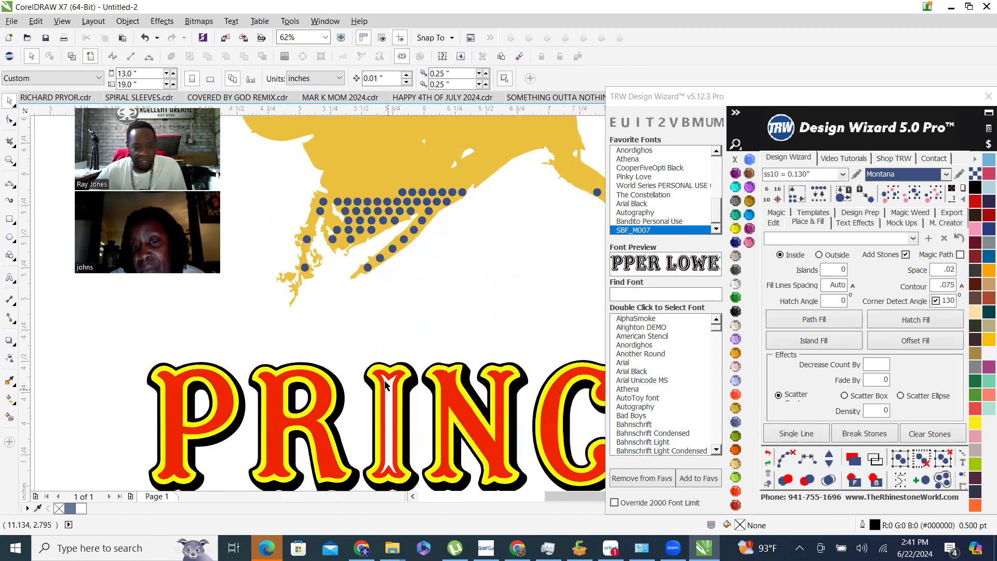
scroll(393, 407, "up", 2)
left_click(386, 381)
scroll(372, 373, "down", 3)
left_click_drag(283, 337, 497, 413)
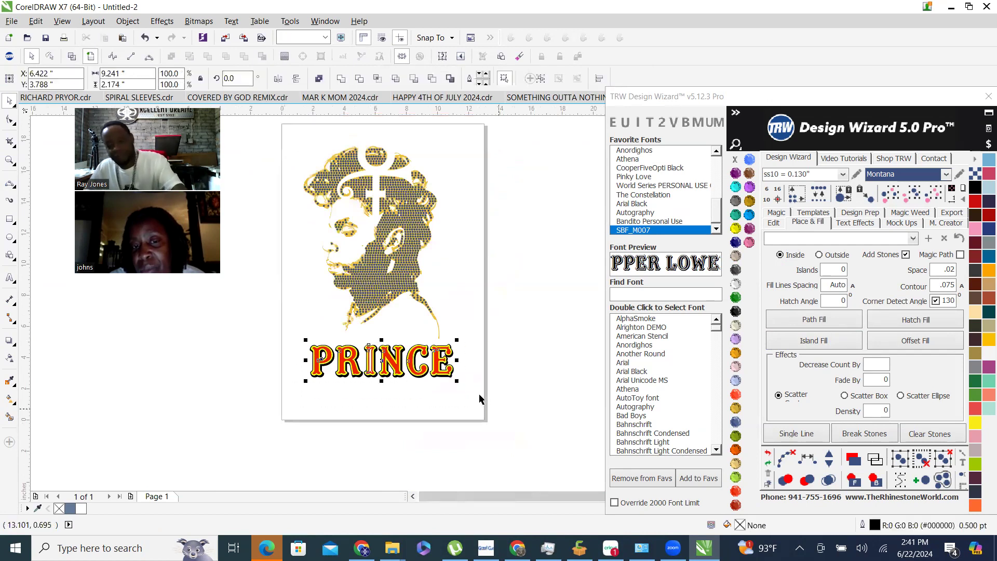
key("Delete")
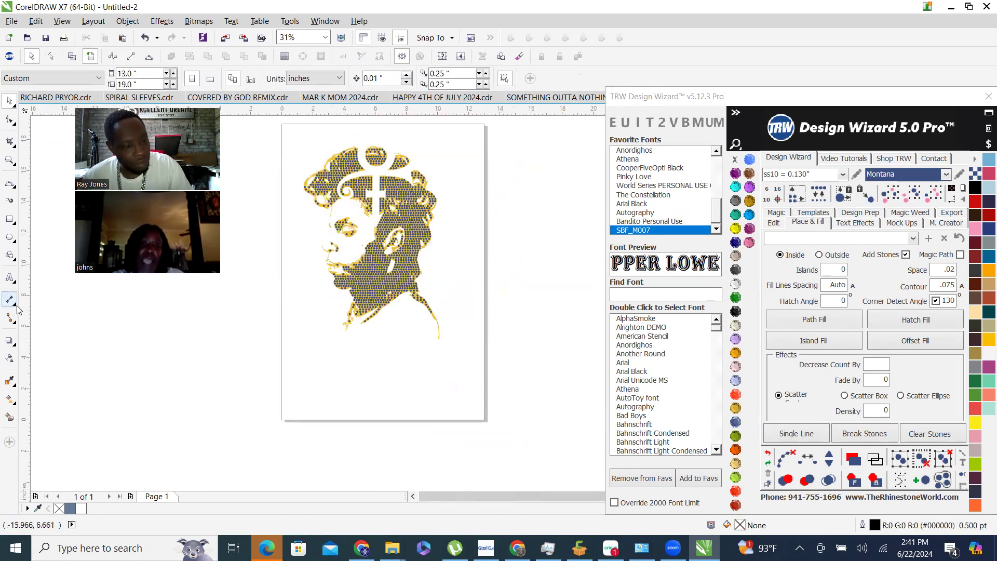
Add the text "prince" below the portrait and enlarge it to about 278 pt, roughly 10.1 inches wide.
left_click(9, 278)
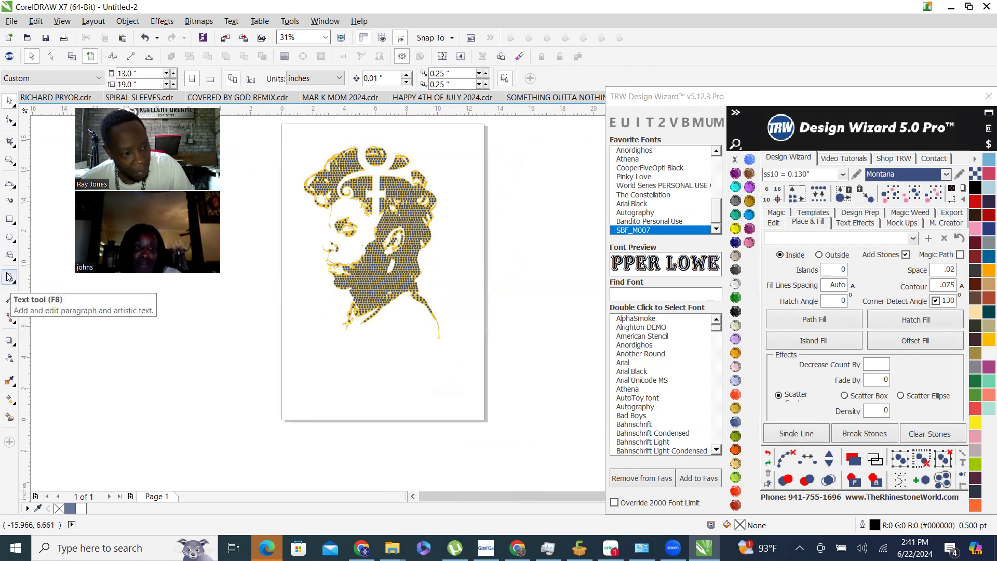
left_click(311, 382)
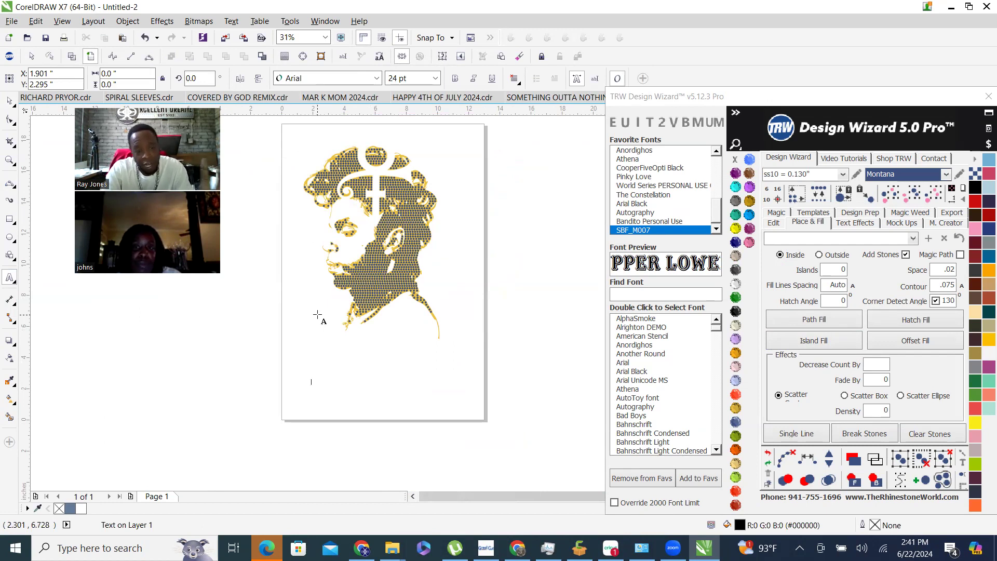
type("prince")
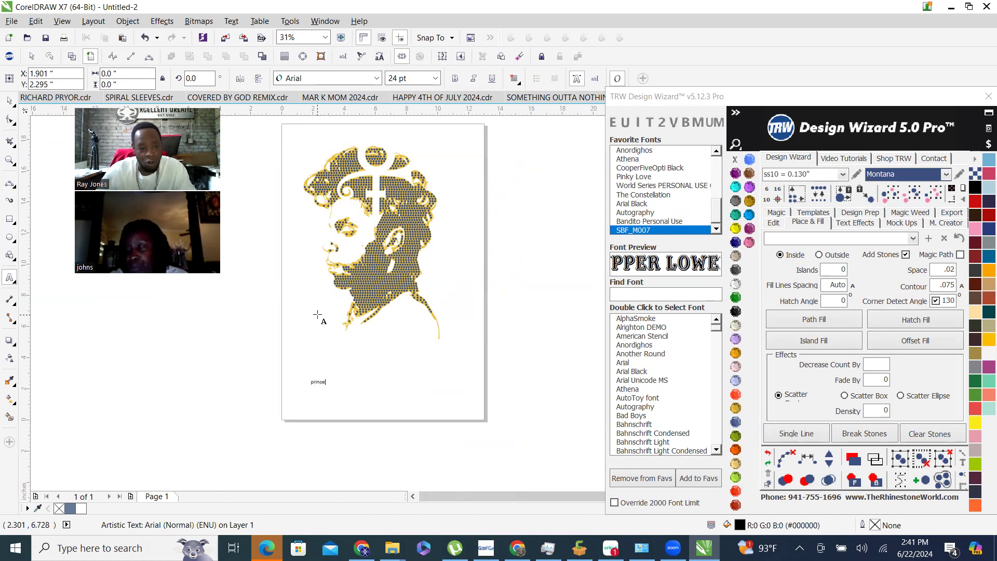
left_click(567, 272)
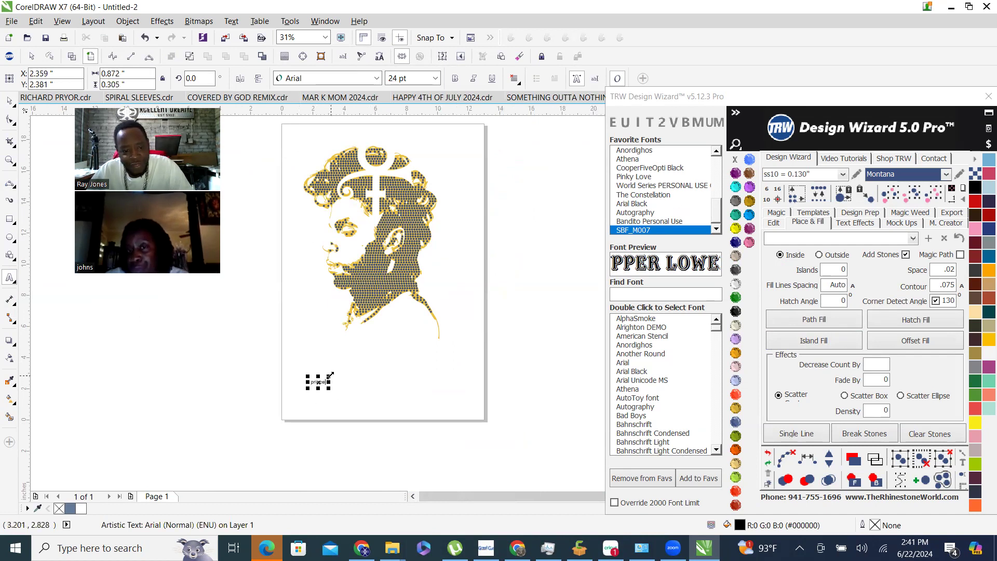
left_click_drag(447, 337, 473, 325)
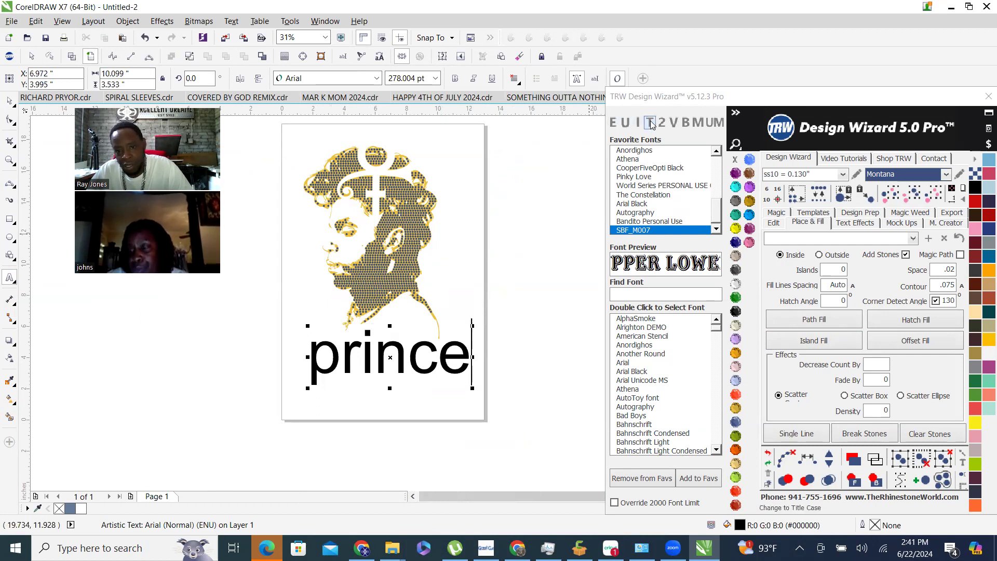
Compare favorite fonts on the title below the portrait, then set it in Athena with title case as "Prince".
left_click(626, 124)
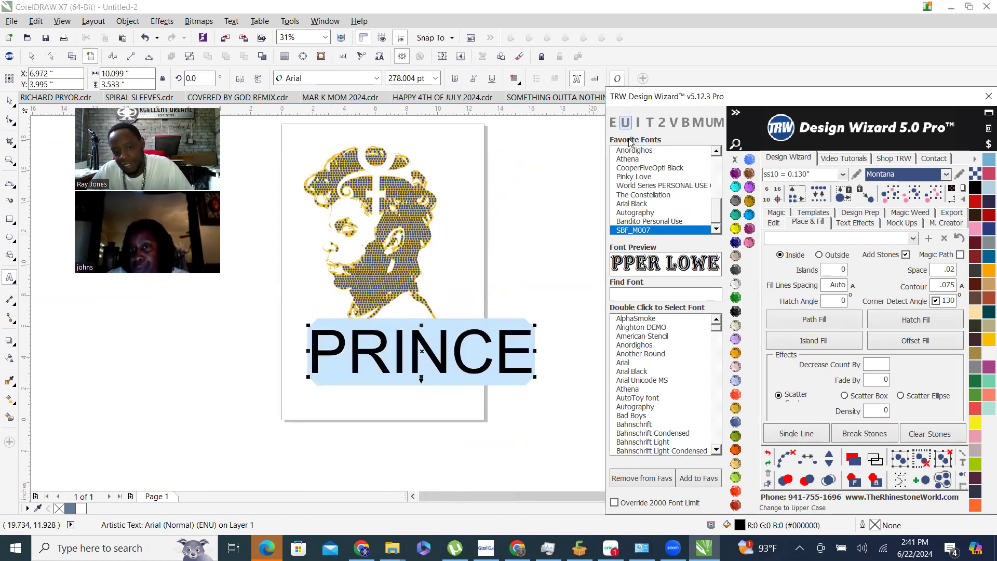
left_click(645, 195)
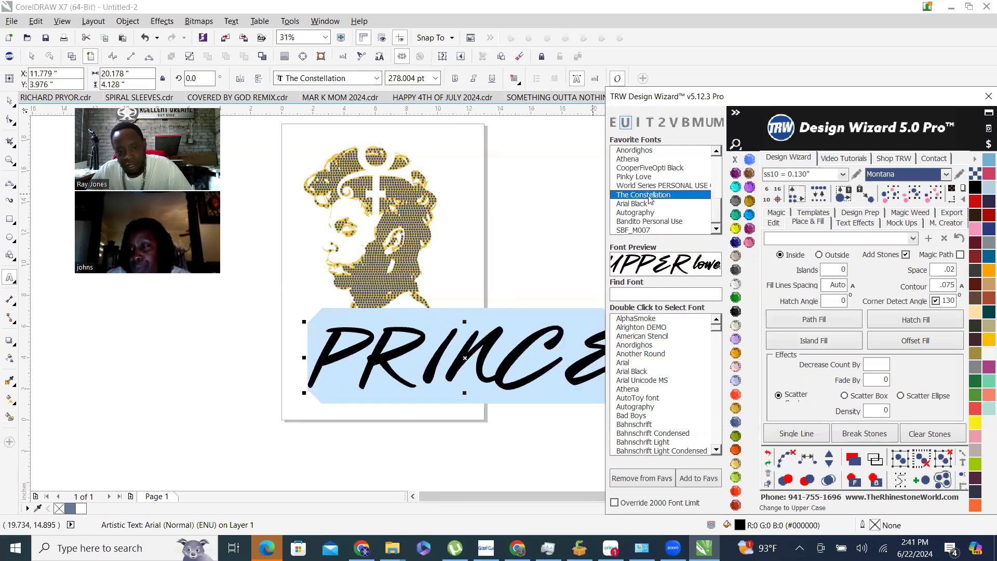
key("Up")
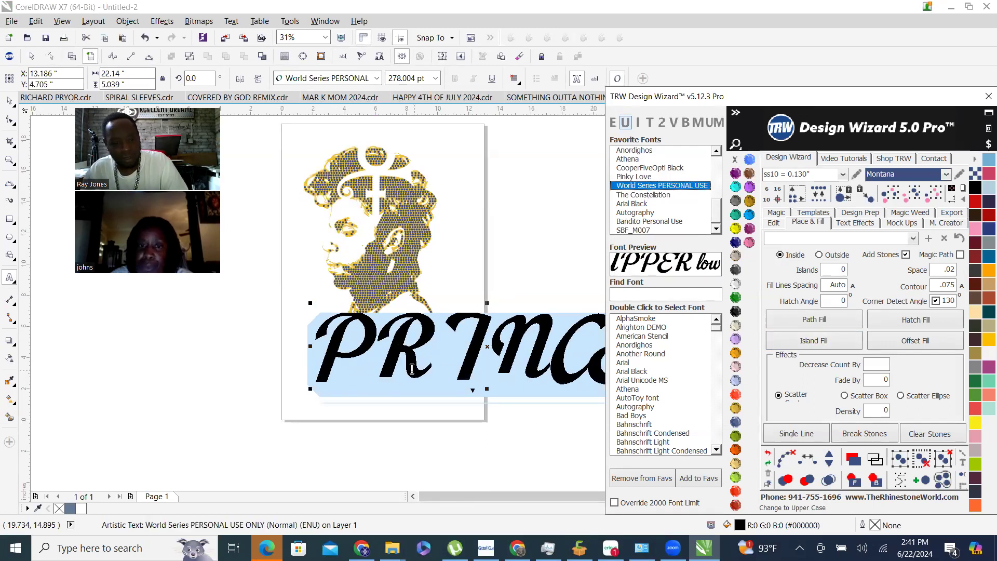
key("Up")
key("Up")
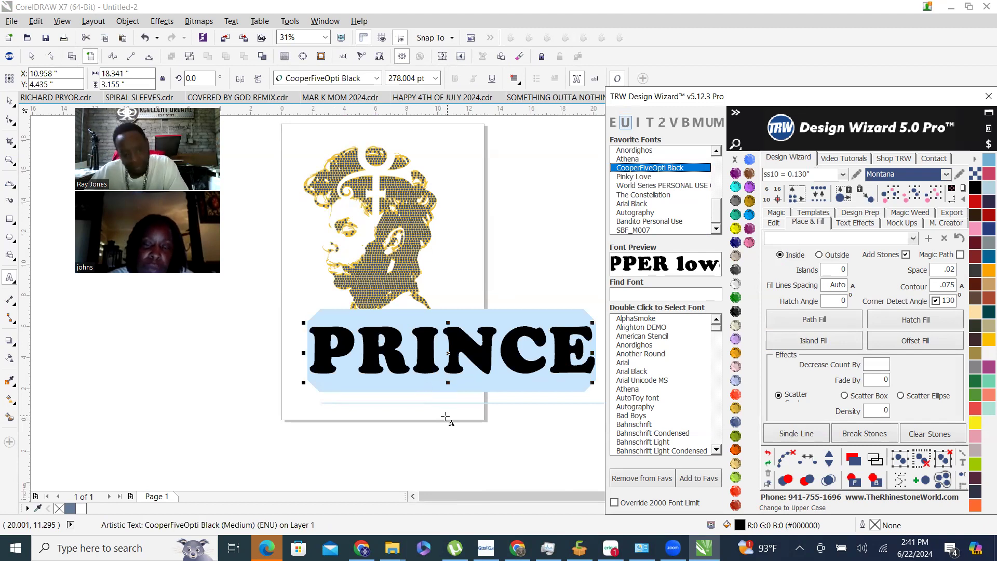
key("Up")
key("Up")
key("Down")
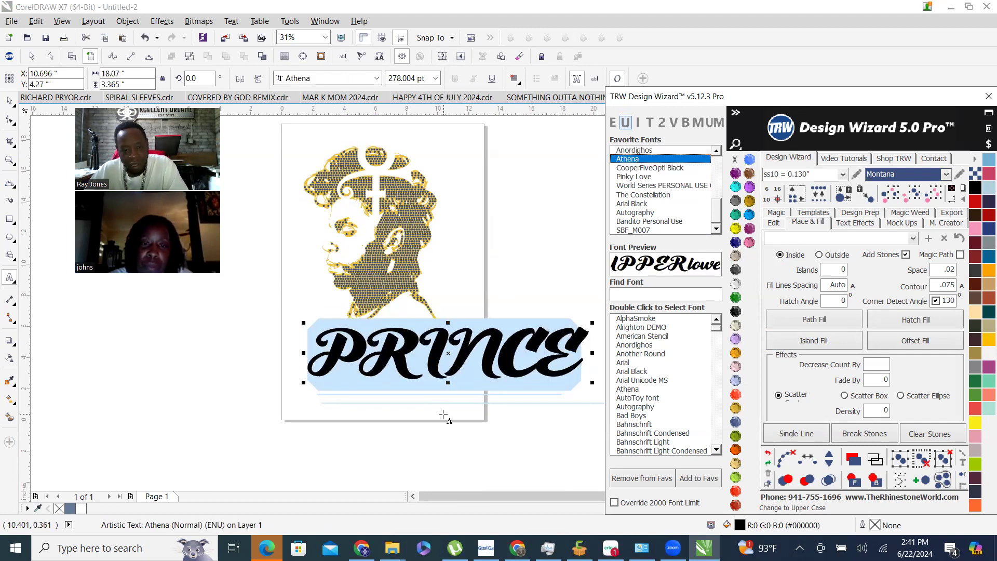
key("Down")
key("Up")
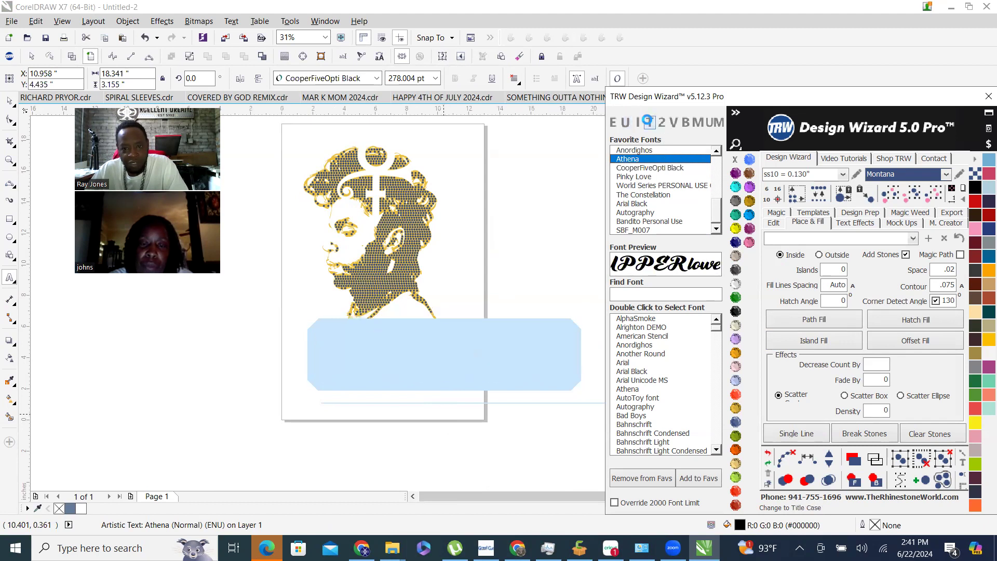
left_click(649, 124)
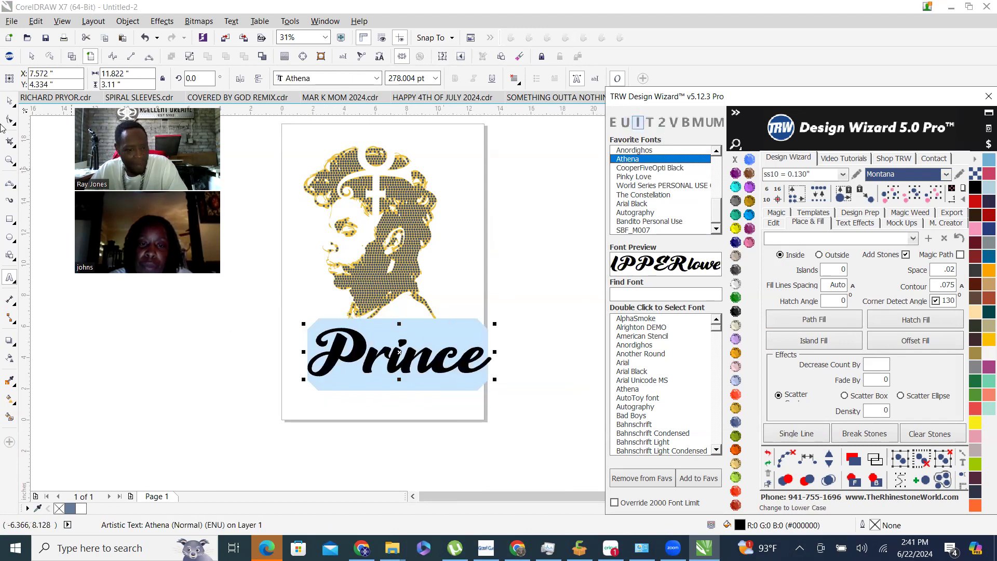
Move the Prince title about 1.5 inches left and slightly up so it sits beneath the portrait.
left_click(13, 105)
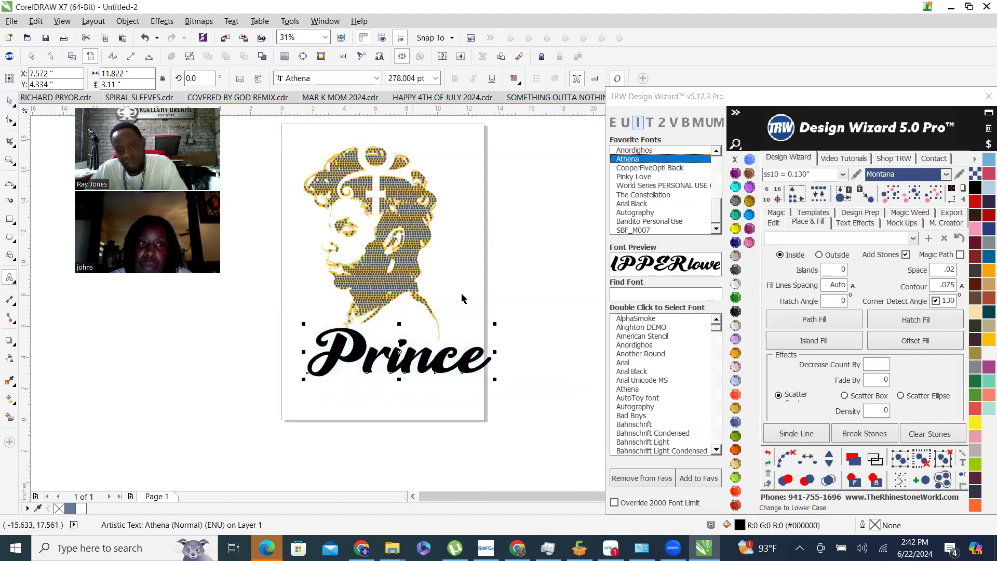
scroll(383, 377, "up", 3)
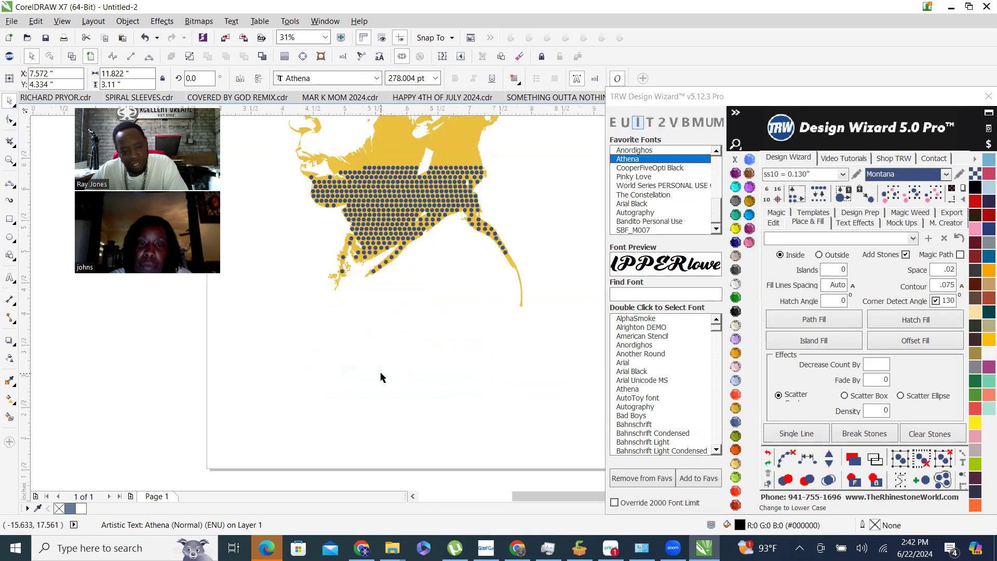
left_click(408, 315)
scroll(443, 319, "up", 3)
left_click_drag(393, 331, 301, 306)
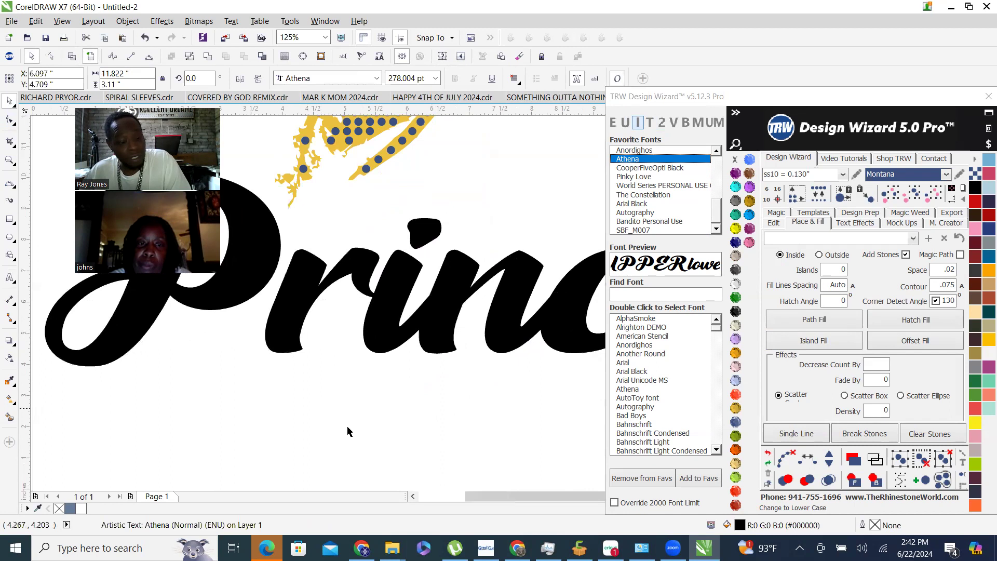
Scale the Prince title down to about 8.98 inches wide and weld its letters into a single curve.
scroll(374, 435, "down", 3)
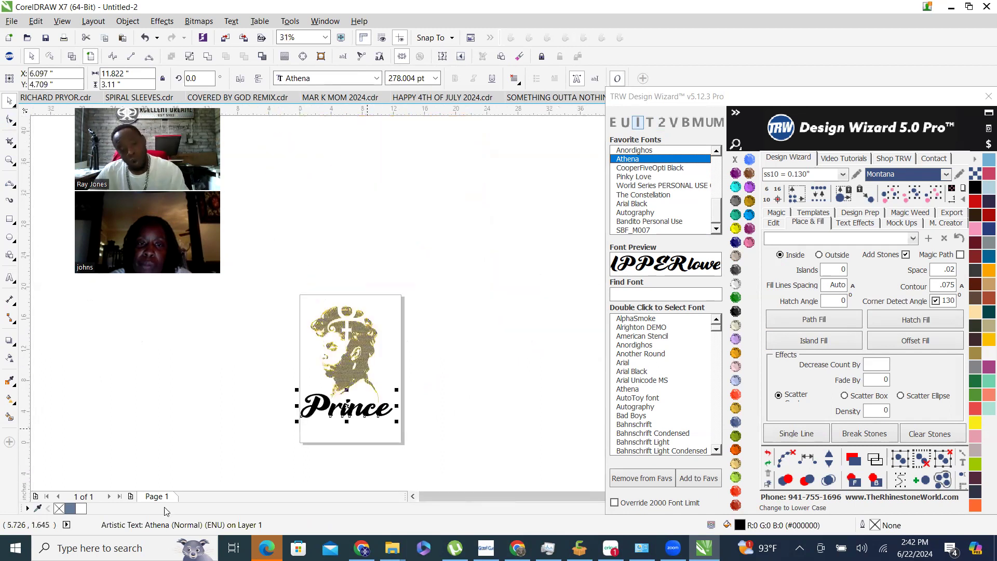
scroll(344, 425, "up", 2)
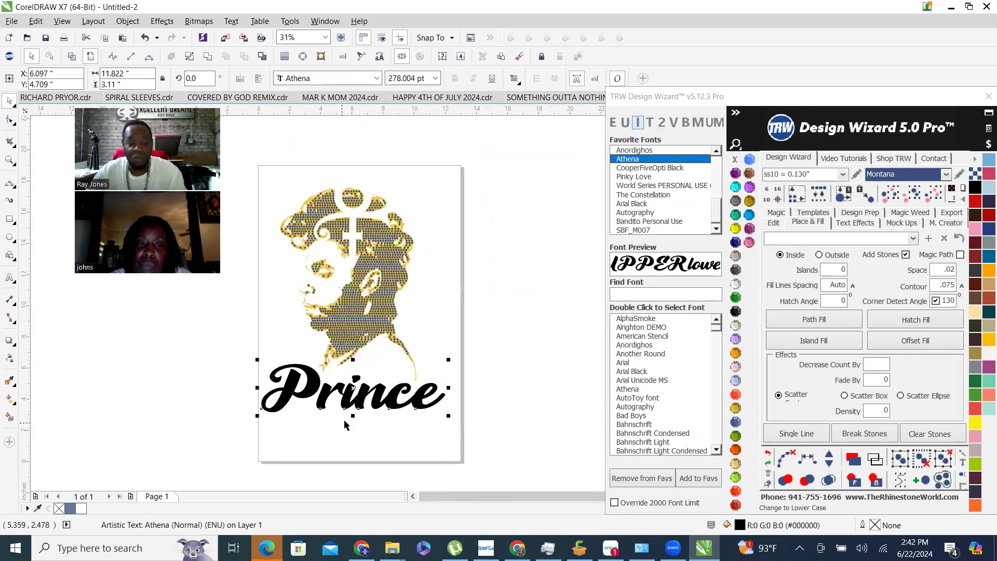
scroll(297, 405, "up", 2)
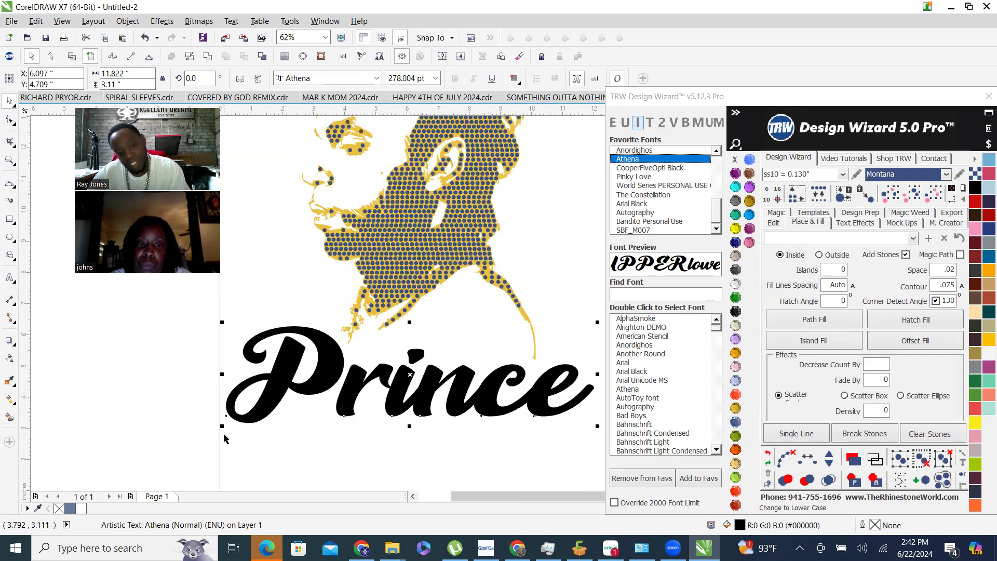
left_click_drag(222, 426, 245, 415)
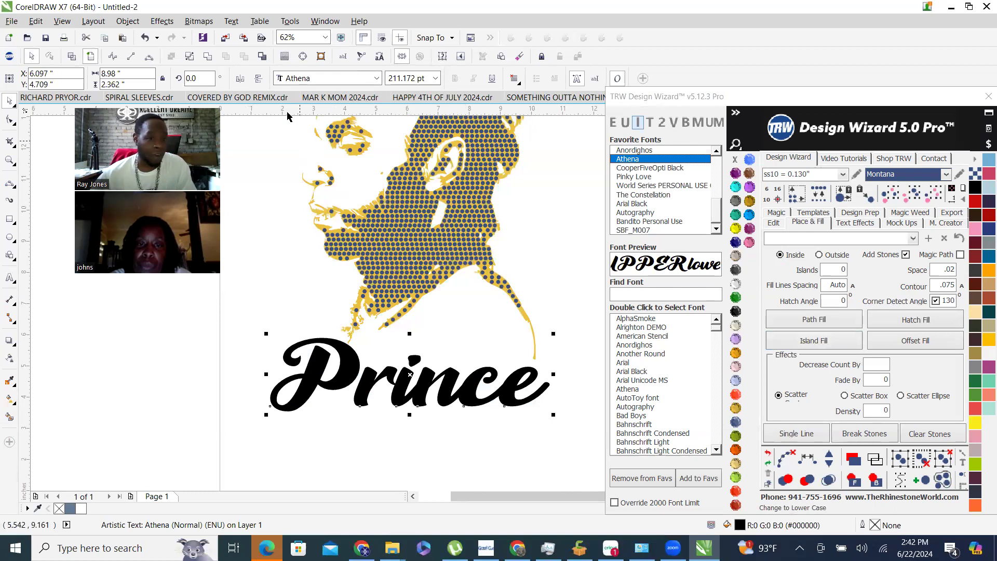
left_click(208, 58)
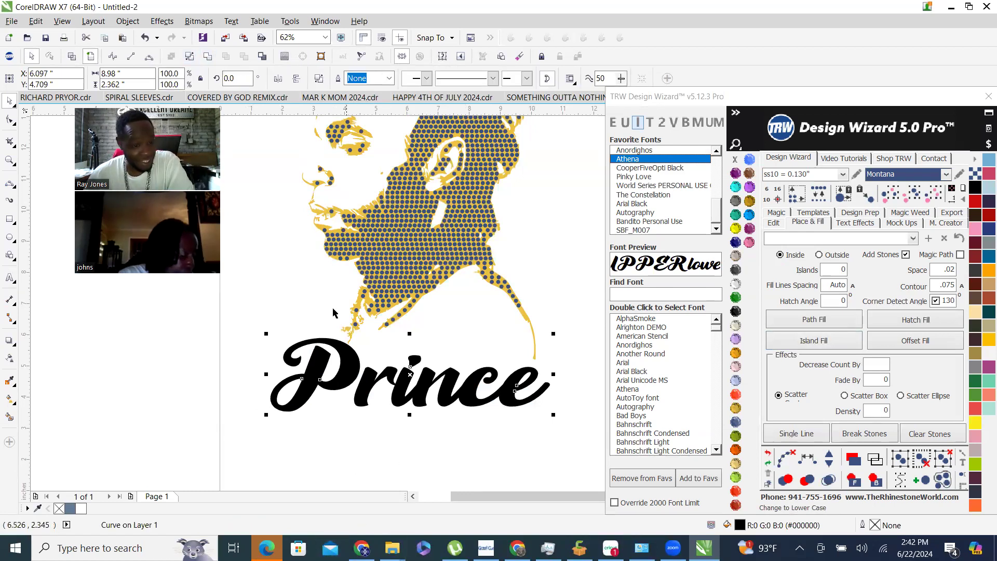
Examine the stone coverage on the portrait's eye, nose and lips up close and from a distance.
scroll(334, 323, "up", 5)
scroll(410, 402, "down", 2)
scroll(411, 399, "down", 3)
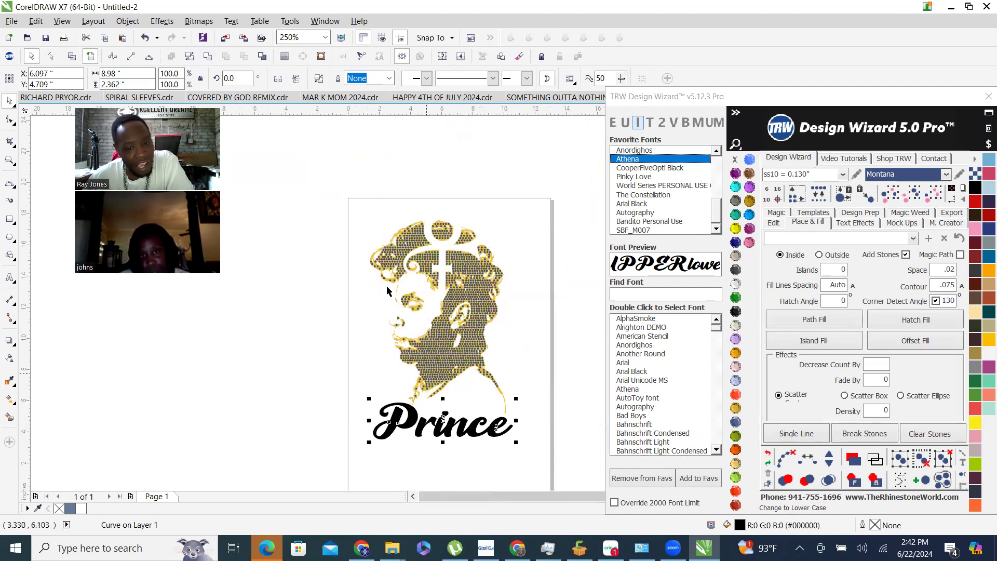
scroll(437, 399, "up", 2)
scroll(436, 395, "up", 2)
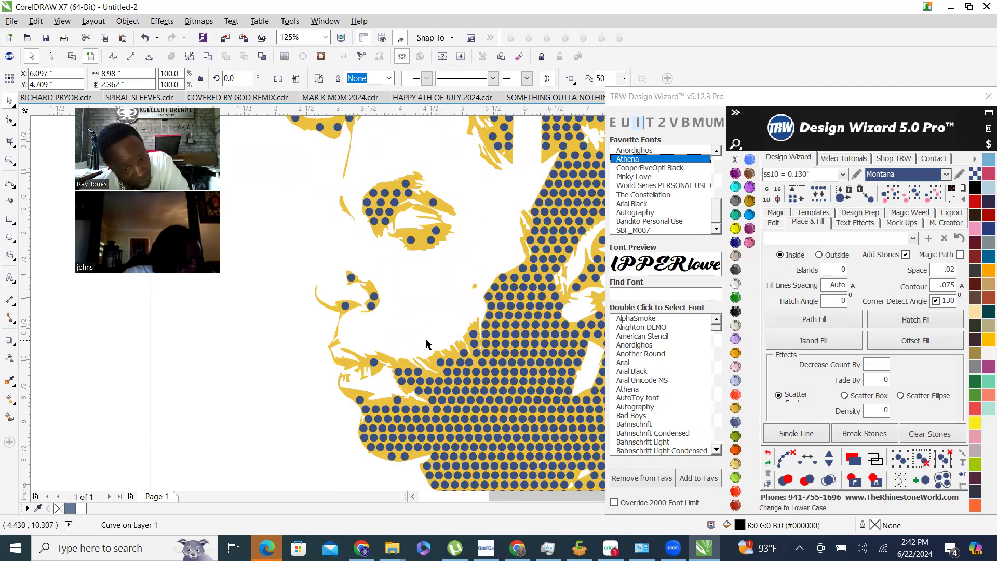
key("Escape")
scroll(373, 298, "up", 4)
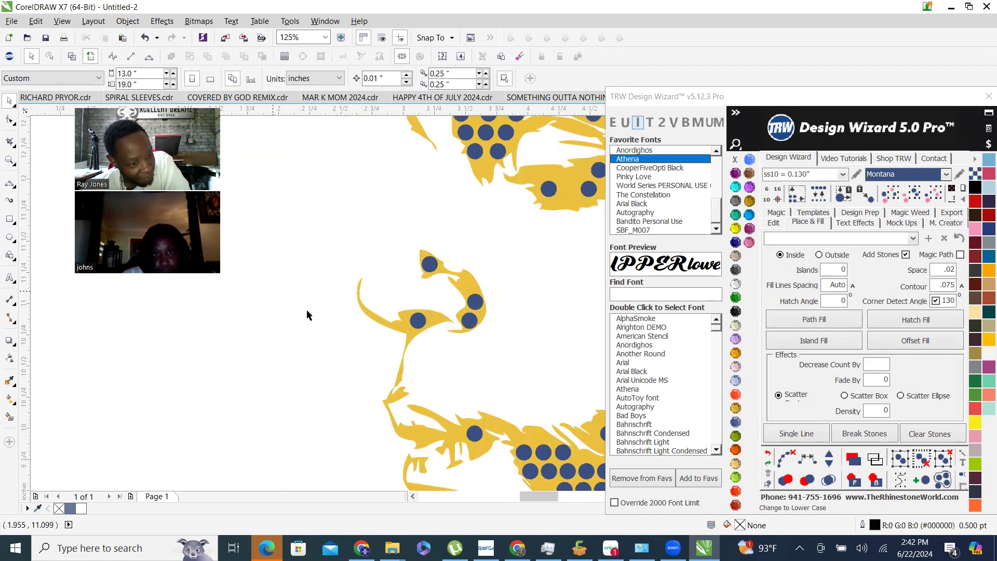
scroll(405, 318, "down", 4)
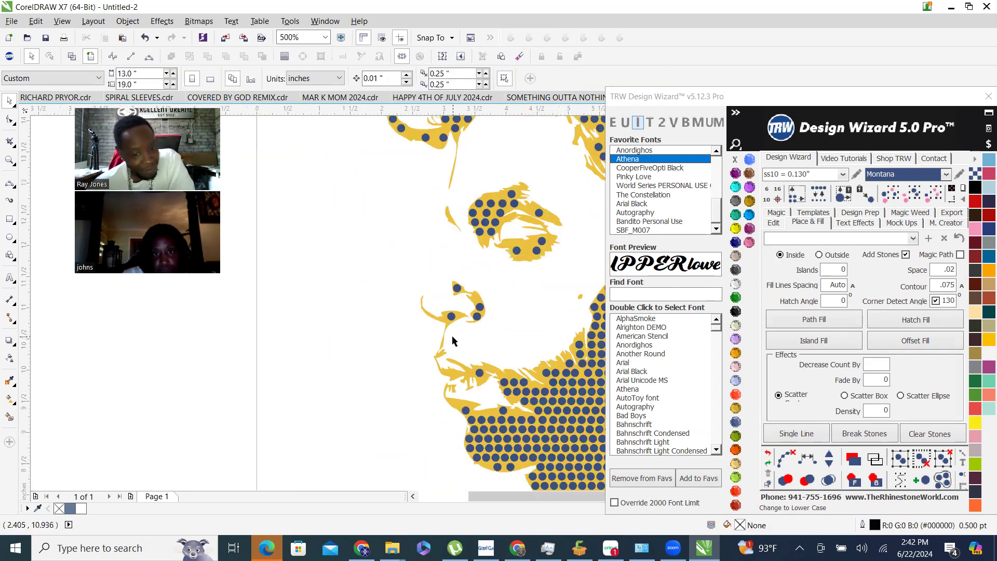
scroll(454, 343, "down", 4)
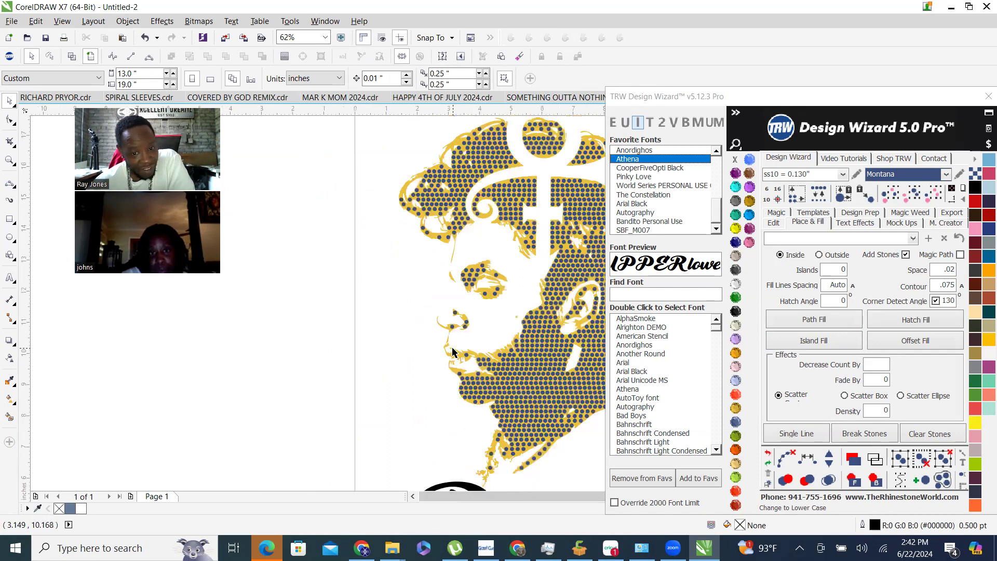
scroll(488, 409, "up", 1)
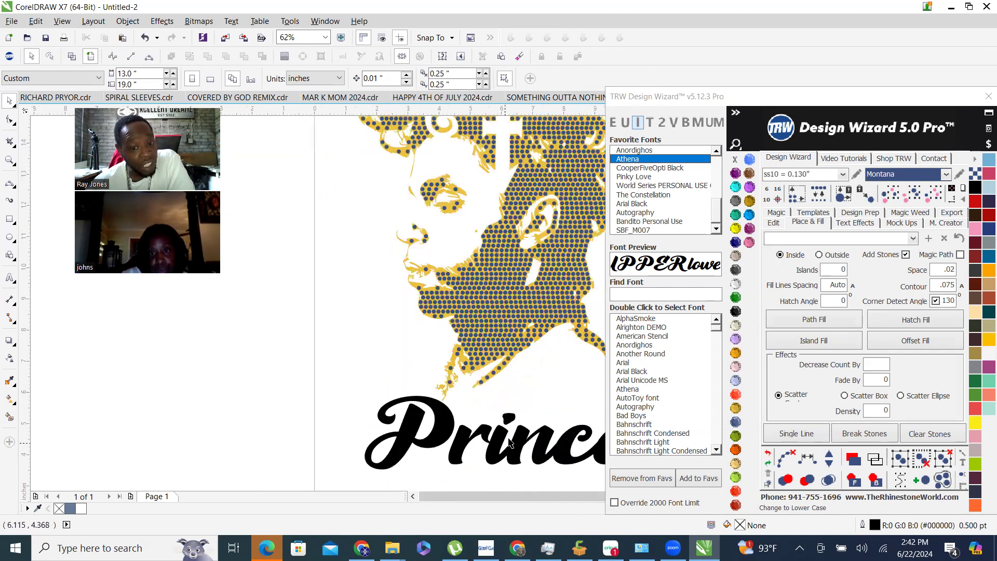
Examine the welded Prince lettering and the stone coverage along the portrait's thin collar line.
left_click(492, 456)
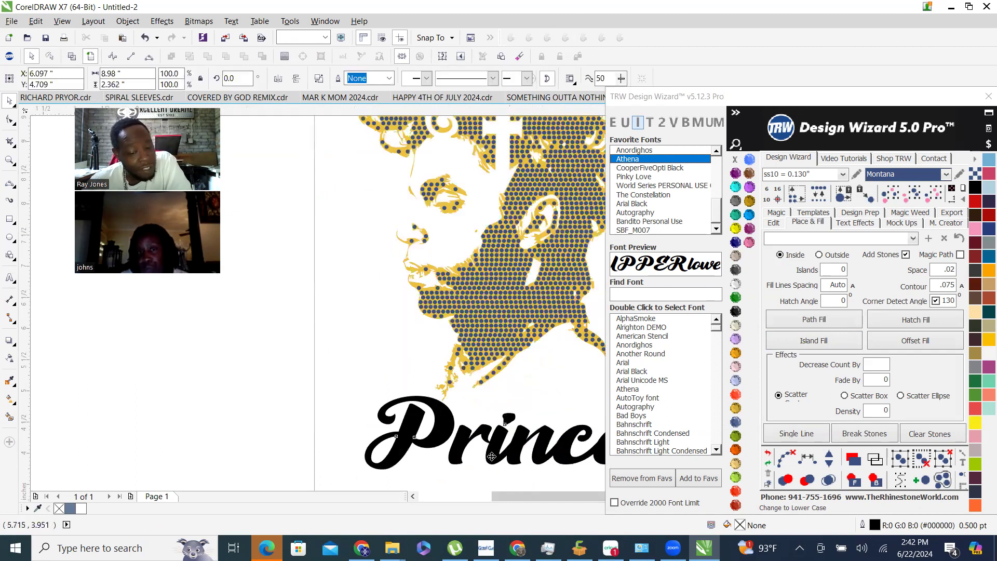
scroll(492, 455, "up", 1)
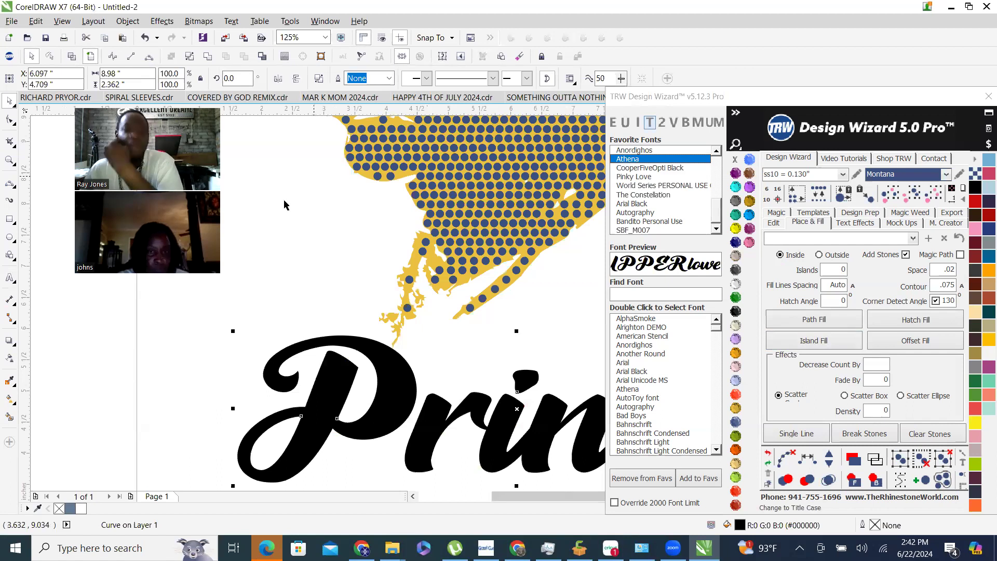
scroll(267, 394, "down", 1)
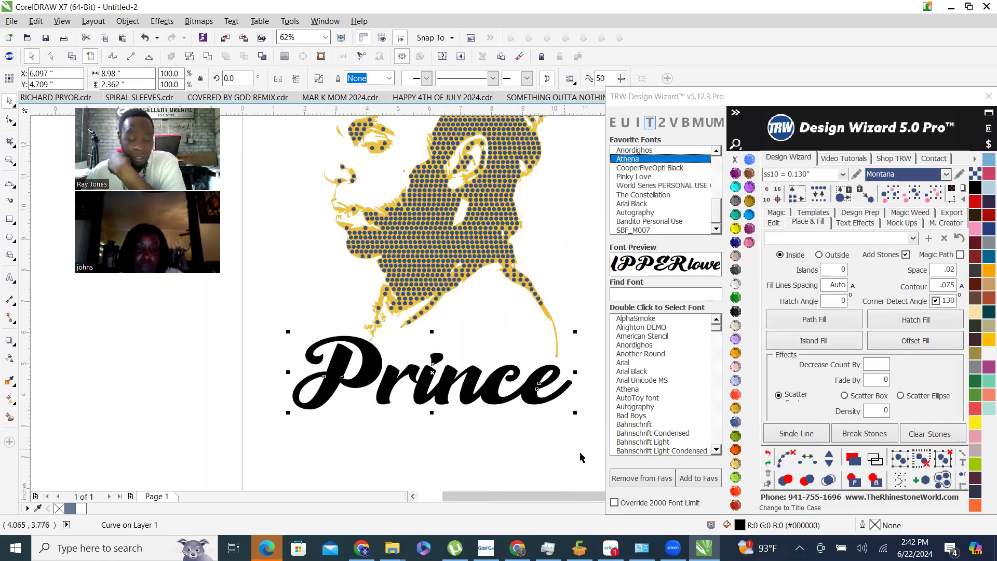
scroll(446, 400, "up", 1)
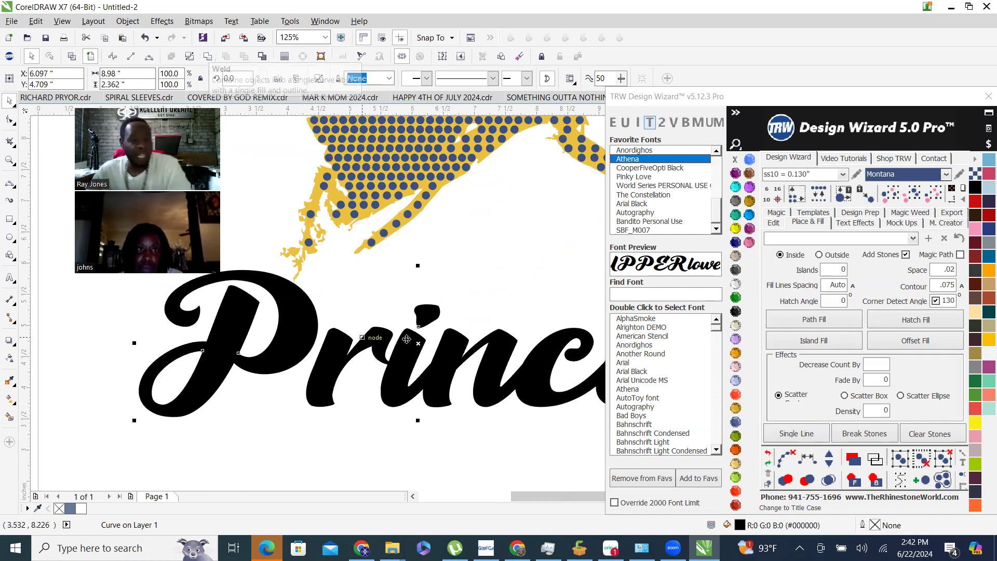
scroll(406, 339, "down", 2)
scroll(481, 357, "up", 1)
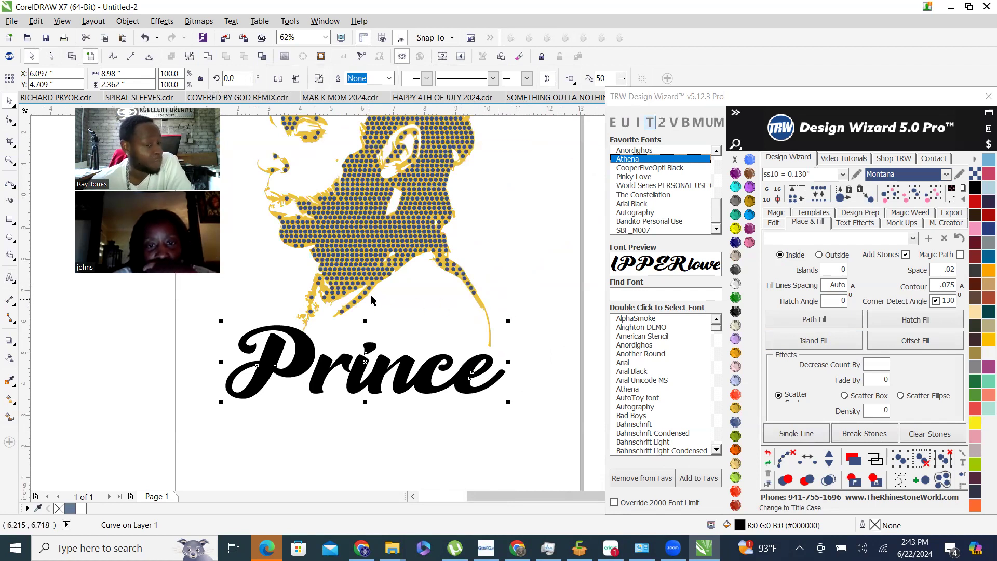
scroll(416, 307, "up", 2)
scroll(434, 311, "down", 2)
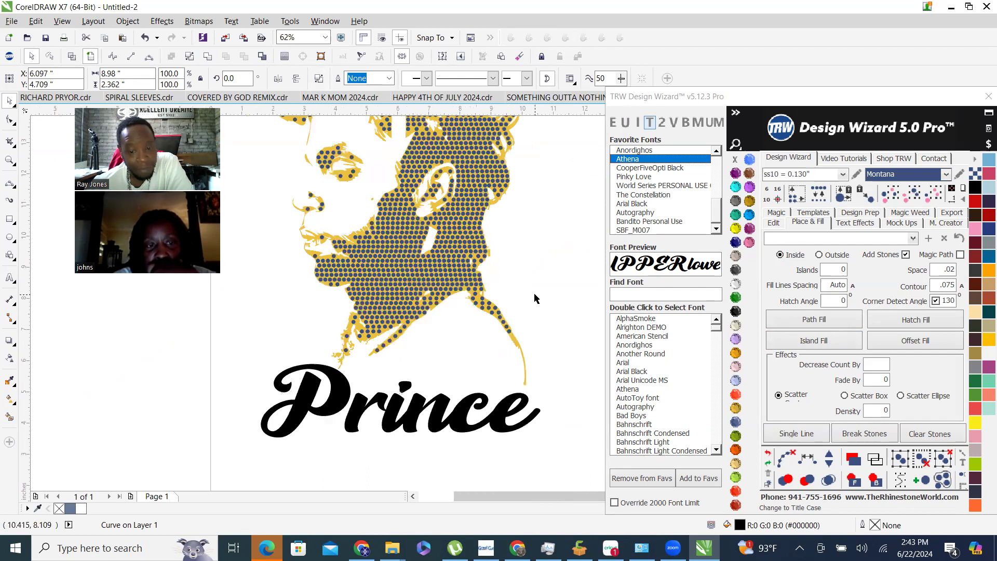
left_click(504, 359)
scroll(501, 362, "up", 2)
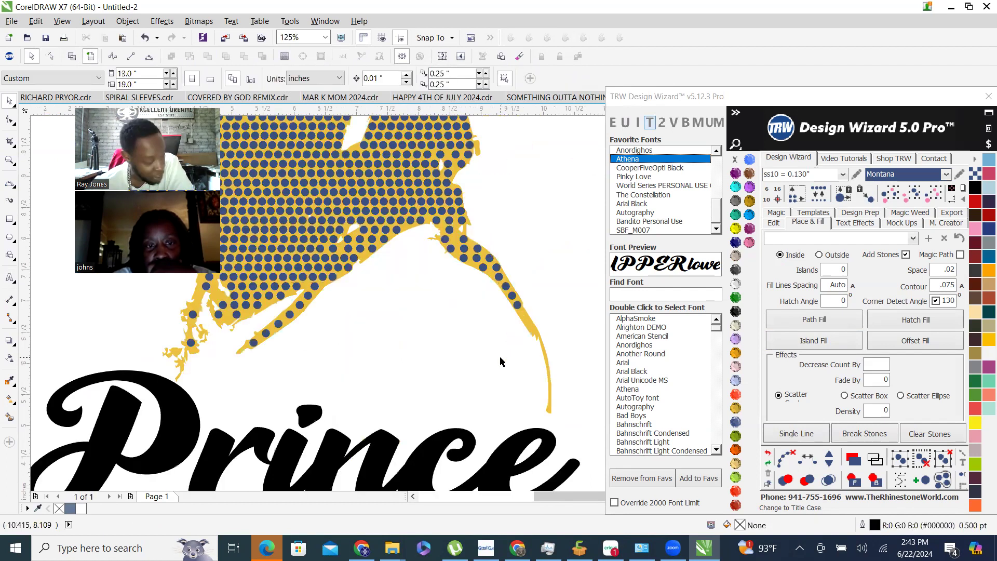
scroll(502, 364, "up", 2)
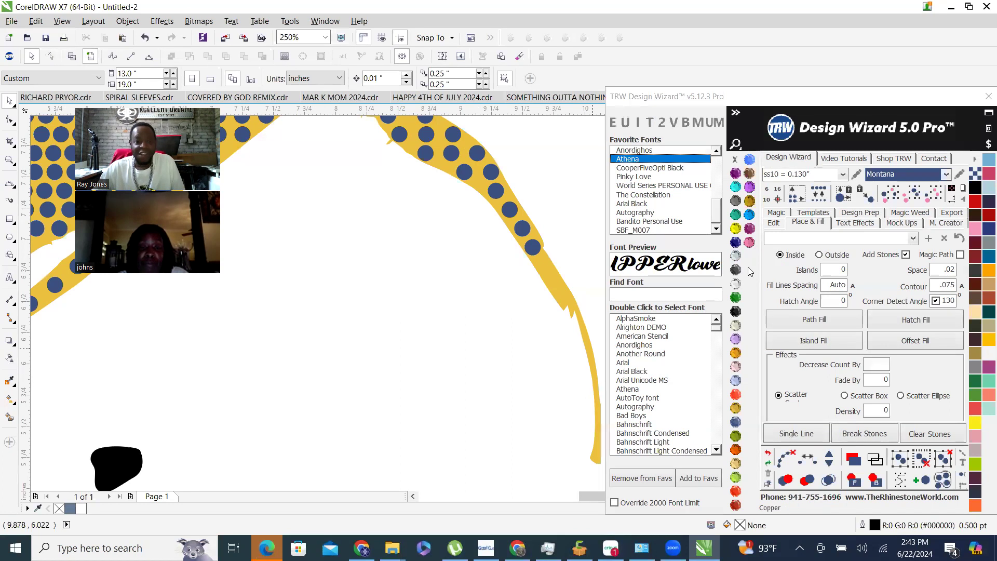
scroll(469, 383, "down", 5)
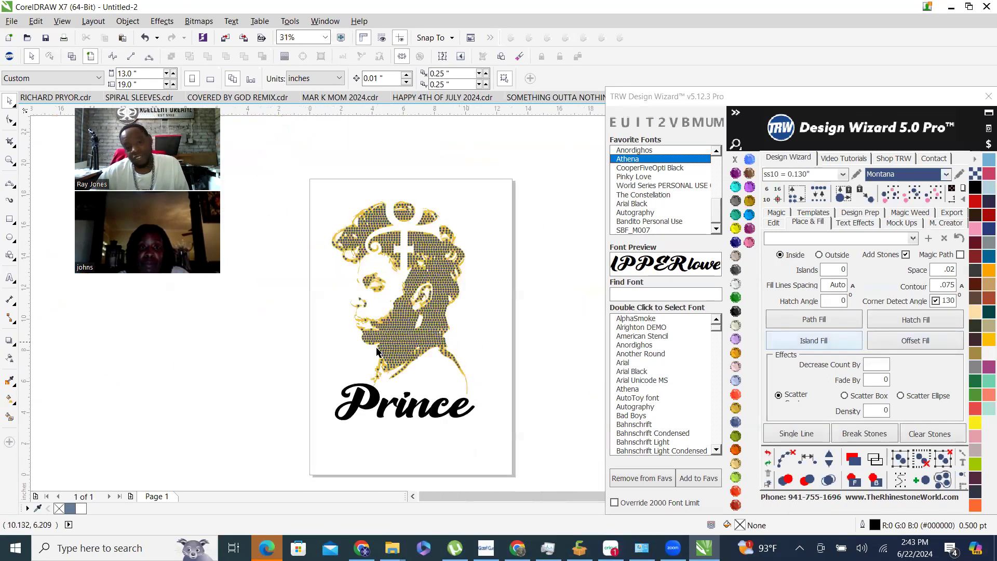
Nudge the gold traced portrait curve 15 inches to the right, off the page and clear of the stone-filled version.
scroll(387, 215, "up", 2)
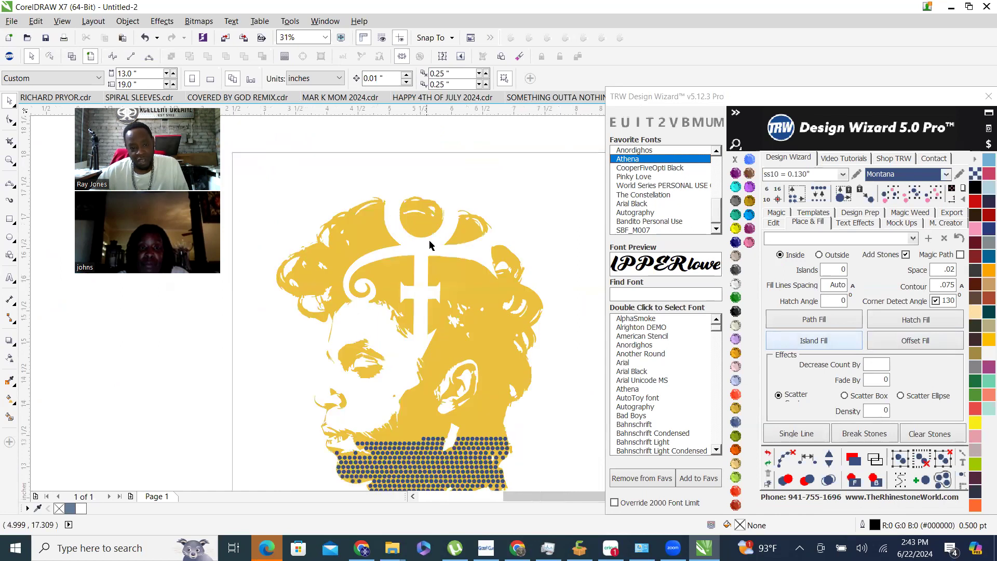
scroll(421, 274, "up", 2)
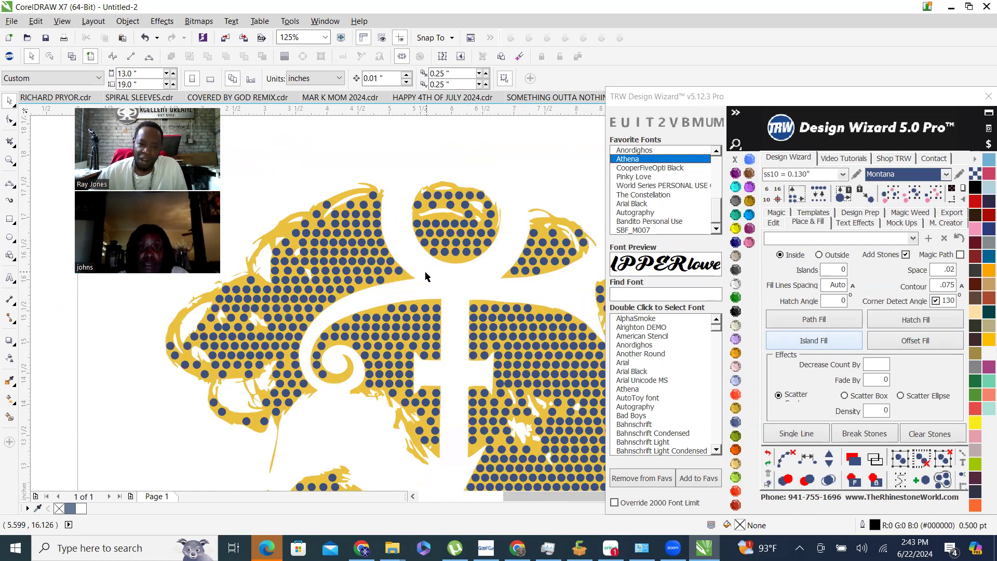
scroll(345, 236, "down", 2)
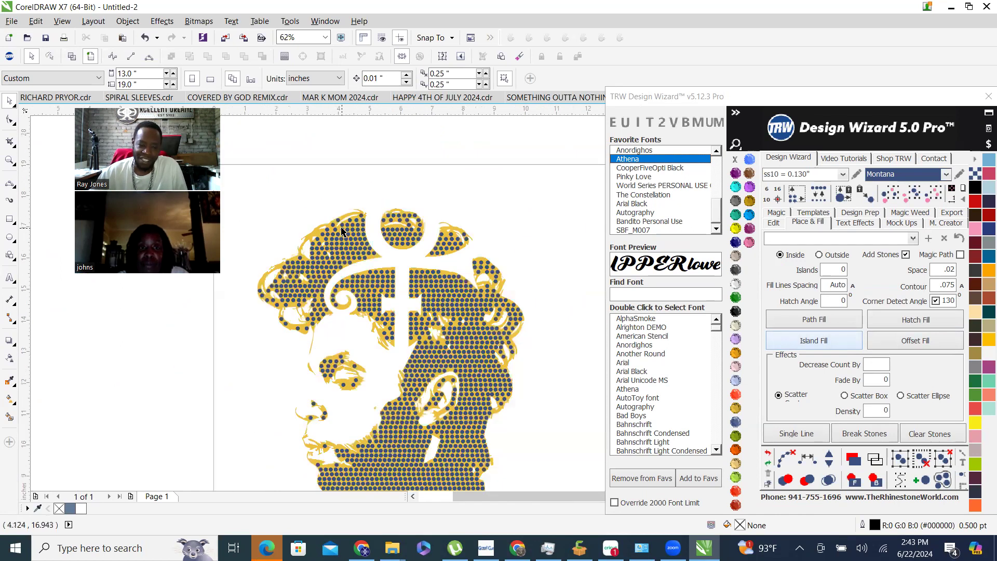
scroll(333, 227, "up", 2)
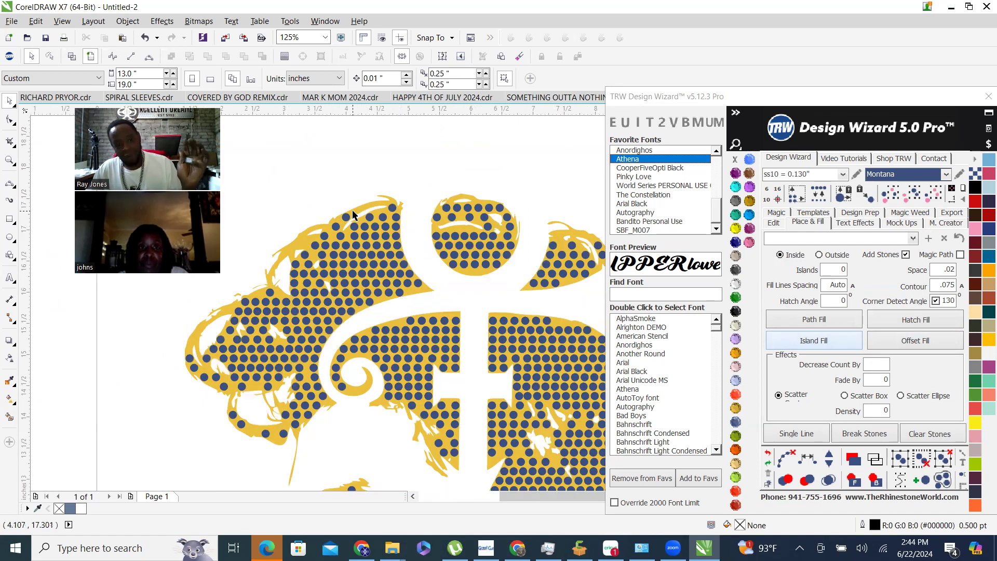
left_click(354, 212)
scroll(353, 212, "down", 2)
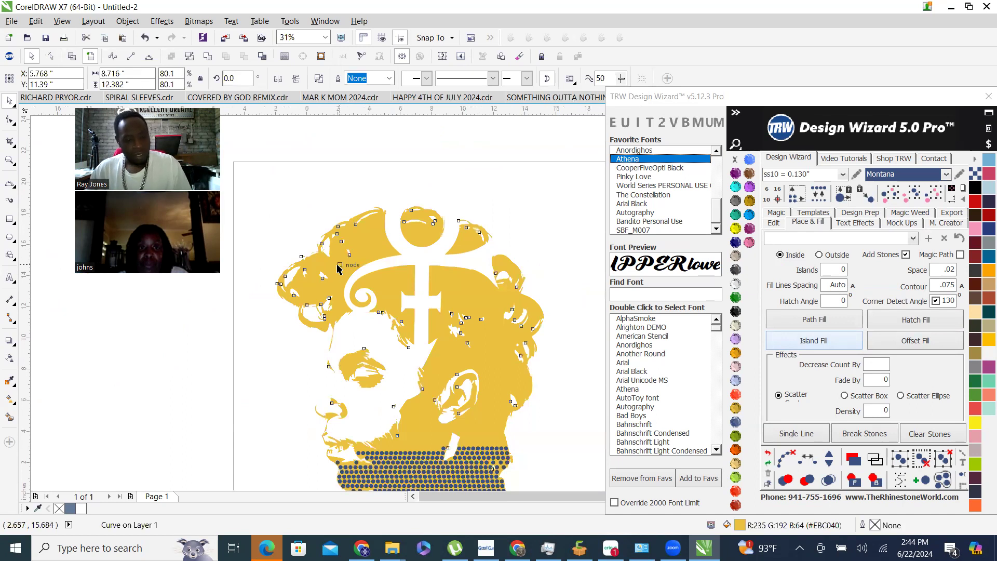
scroll(347, 262, "down", 4)
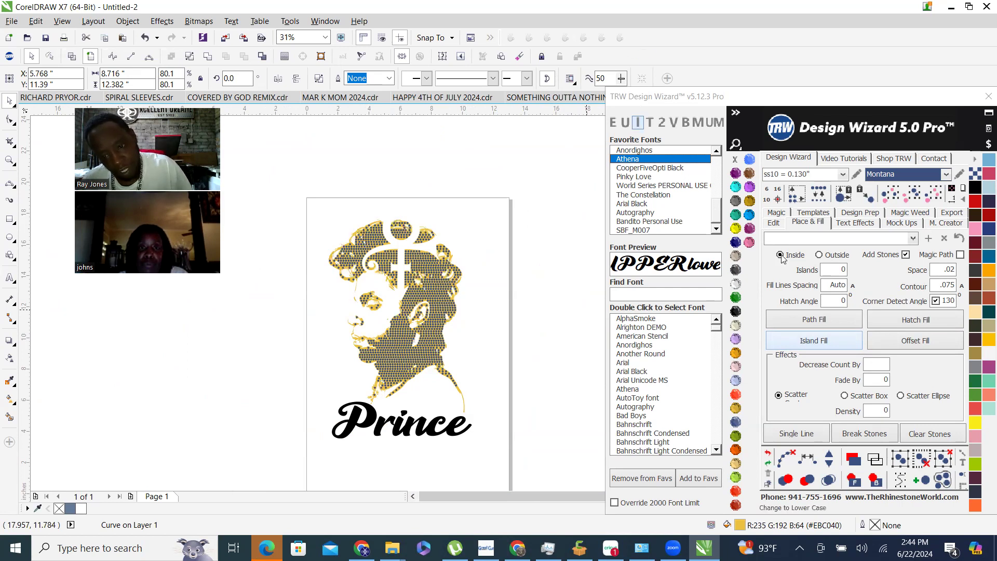
left_click(774, 223)
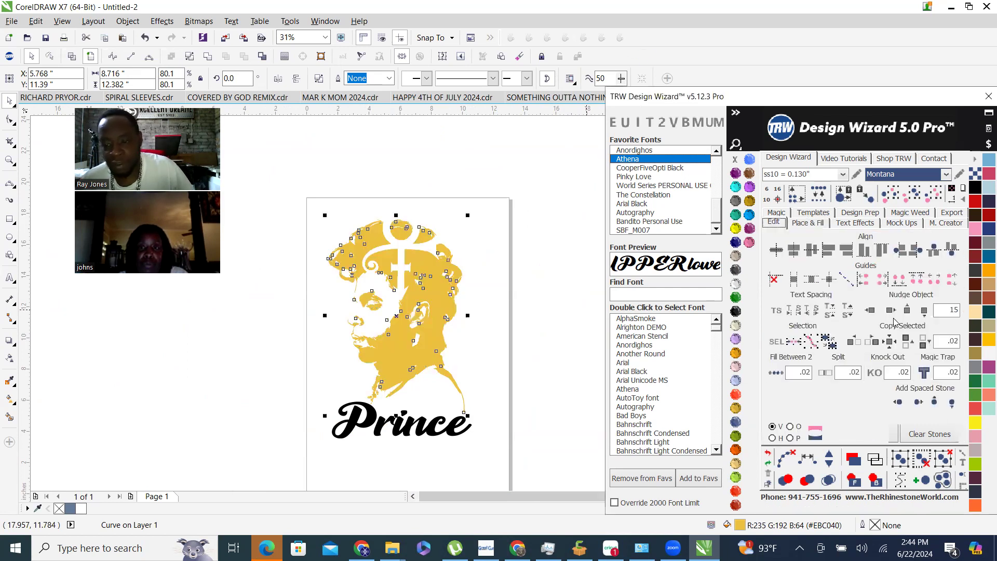
left_click(890, 310)
scroll(245, 337, "down", 2)
scroll(356, 333, "up", 2)
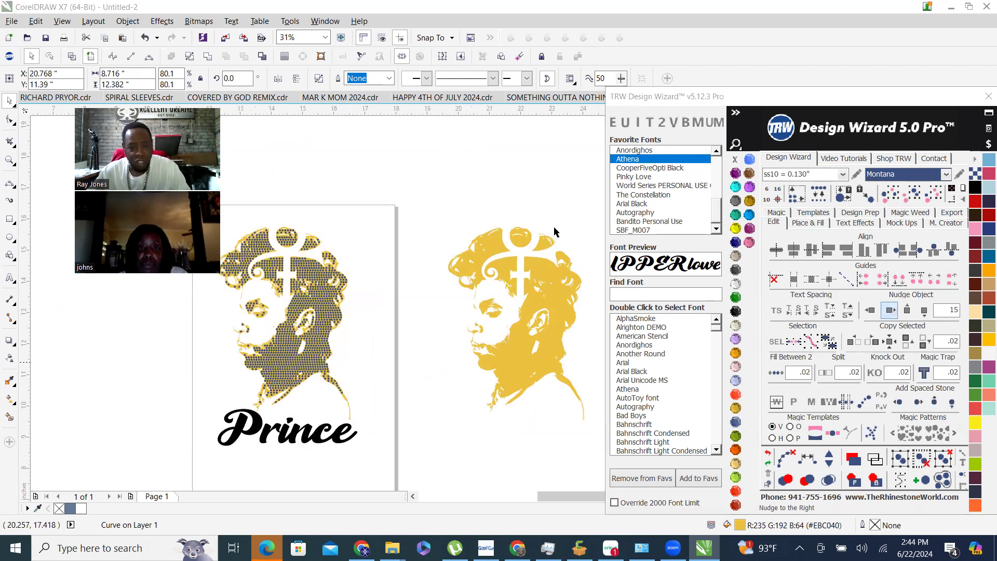
Compare the bare portrait copy's hair and cross symbol with the stone-filled portrait, both up close and from a distance.
scroll(541, 246, "up", 4)
key("Escape")
scroll(498, 274, "down", 2)
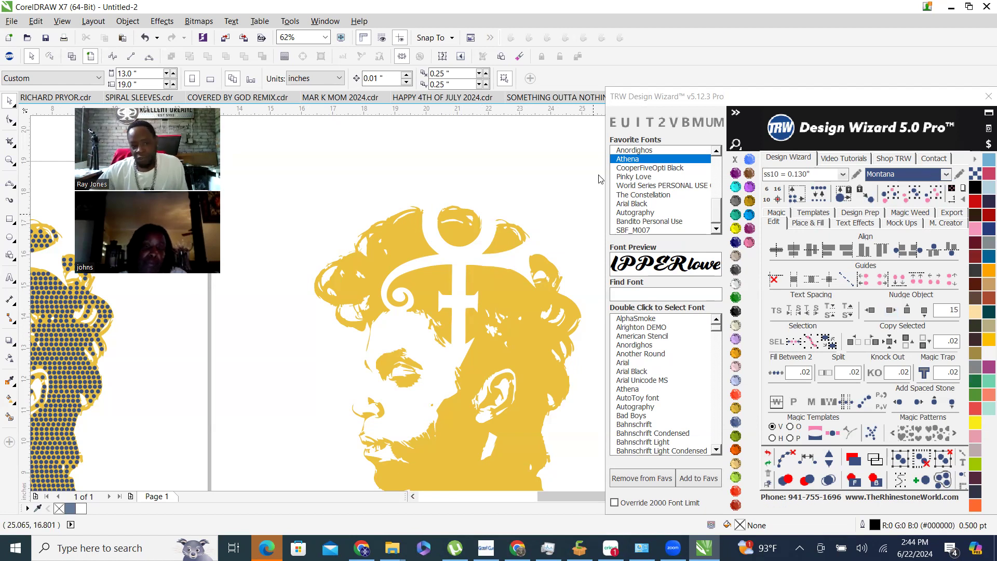
scroll(350, 260, "down", 1)
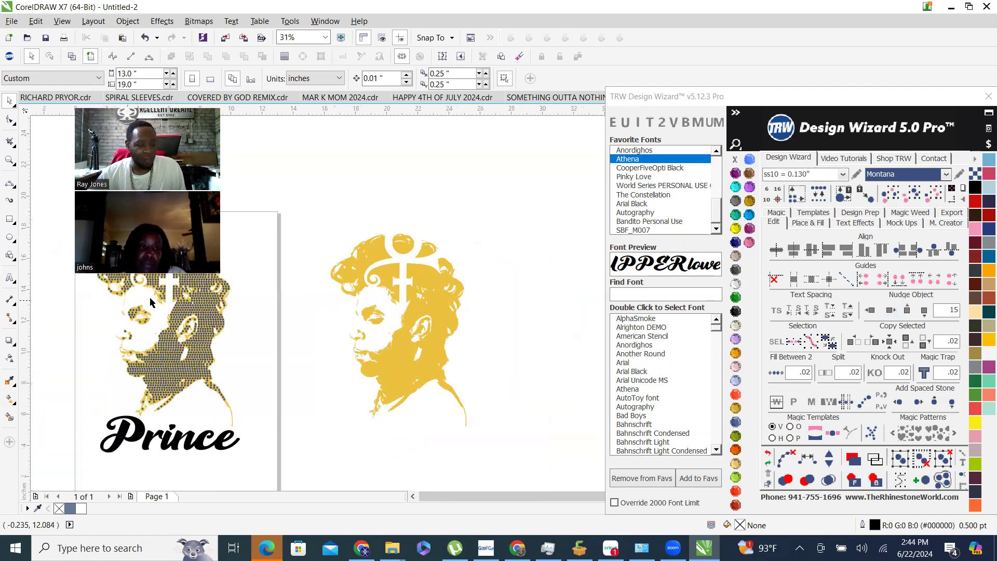
scroll(186, 429, "down", 1)
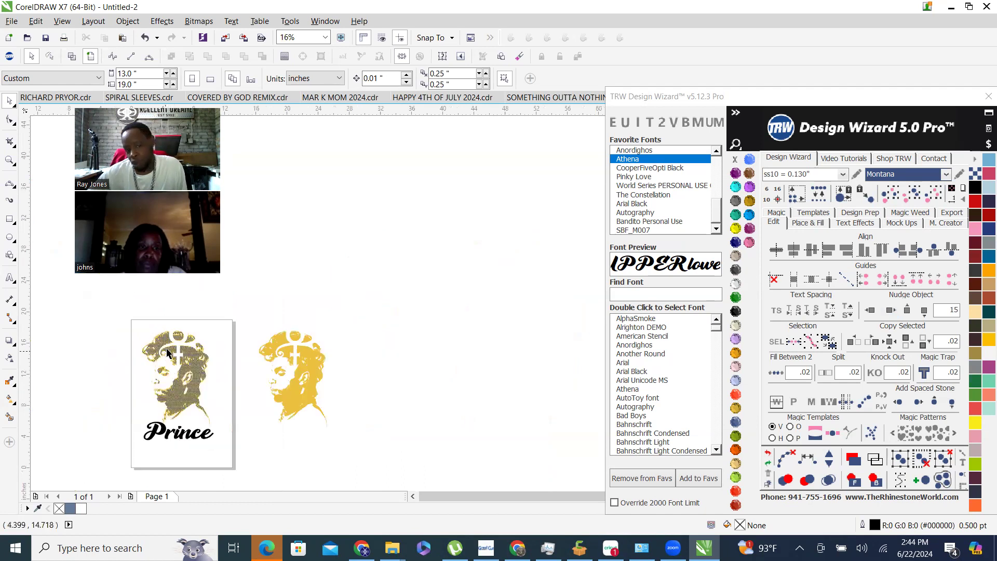
scroll(173, 374, "up", 1)
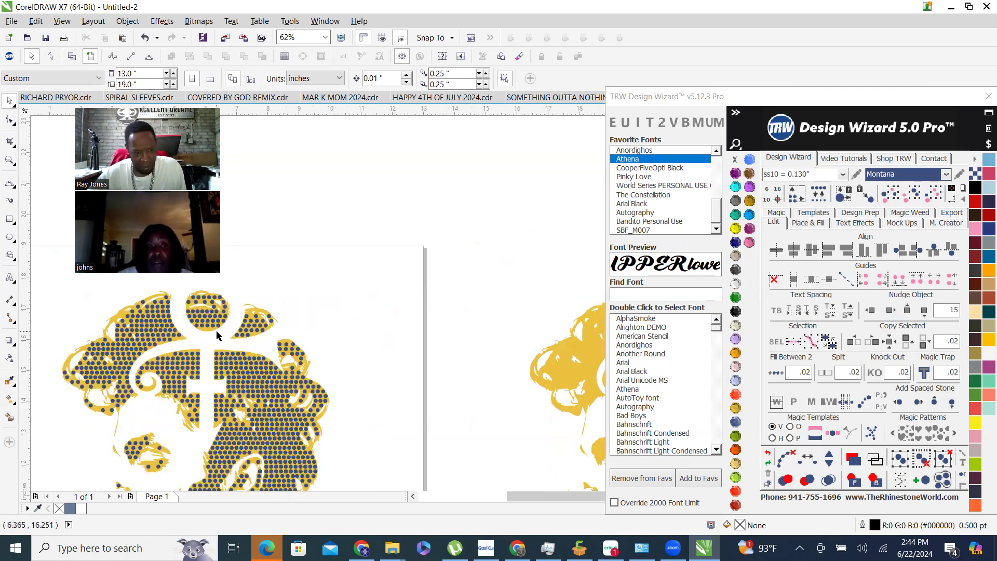
scroll(216, 330, "down", 2)
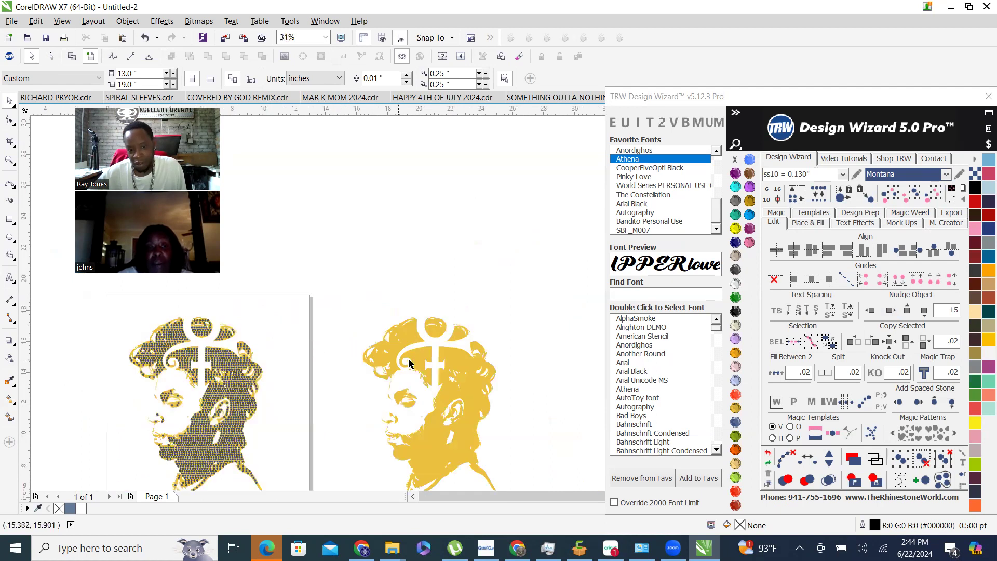
scroll(435, 350, "up", 2)
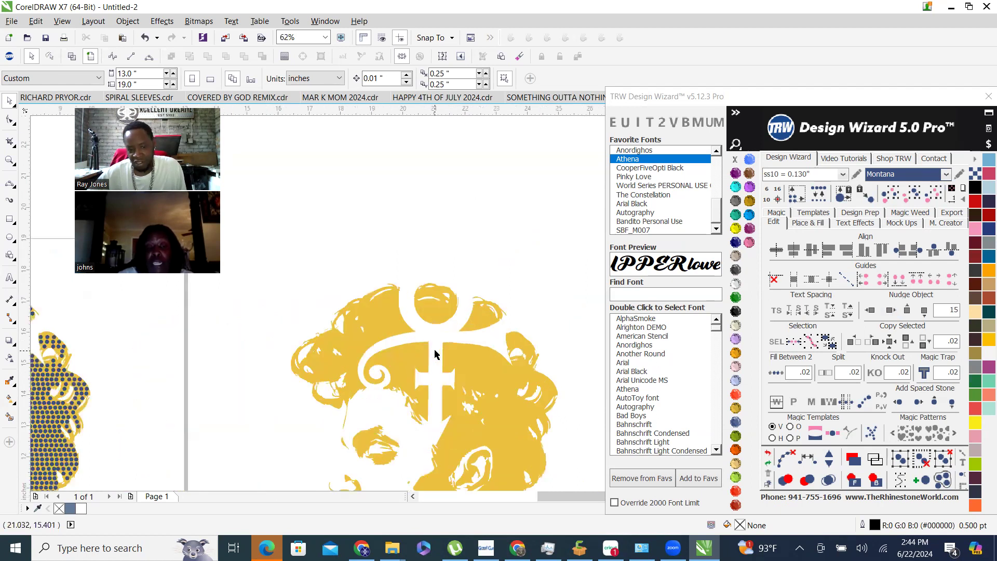
scroll(434, 318, "down", 2)
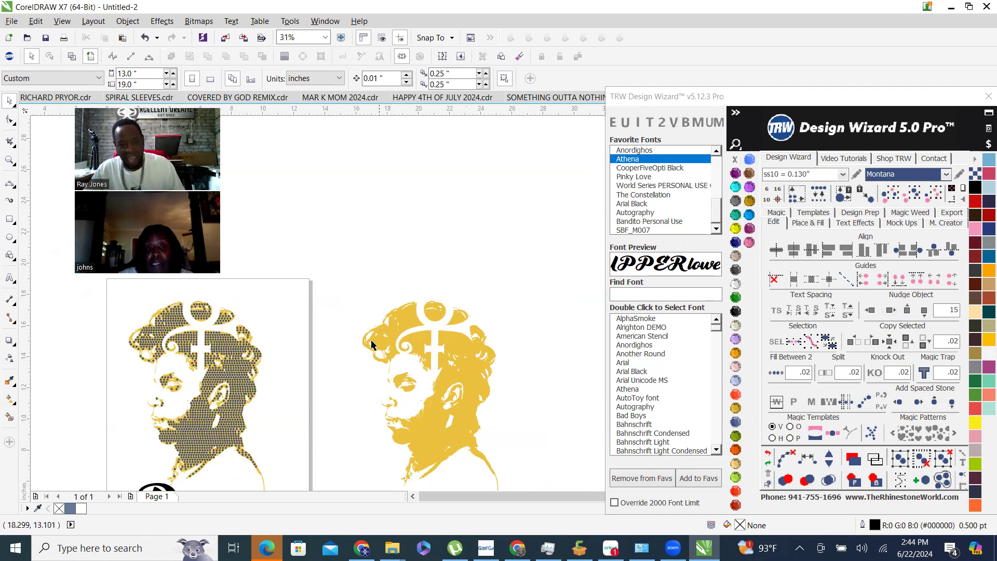
scroll(395, 328, "down", 2)
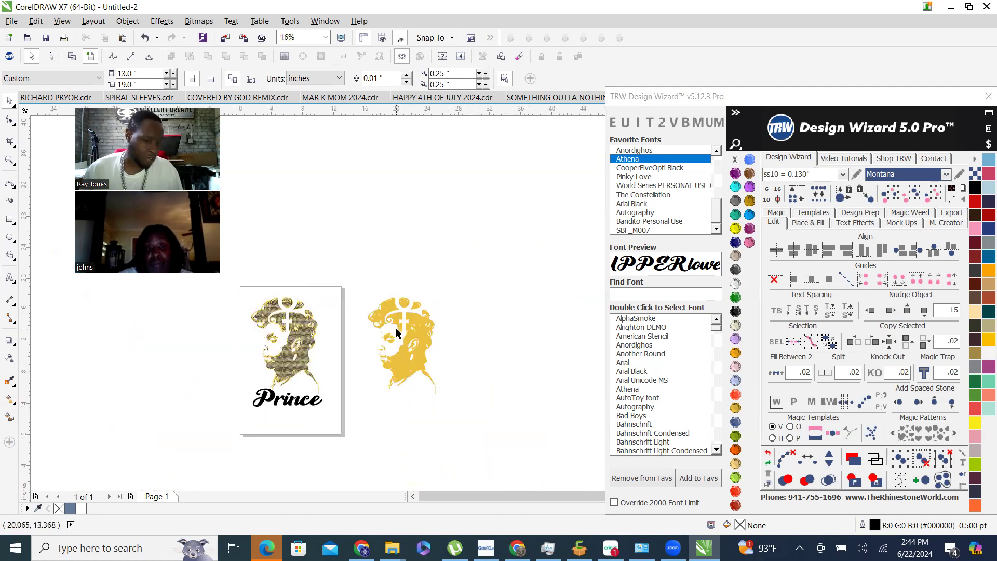
scroll(412, 345, "up", 2)
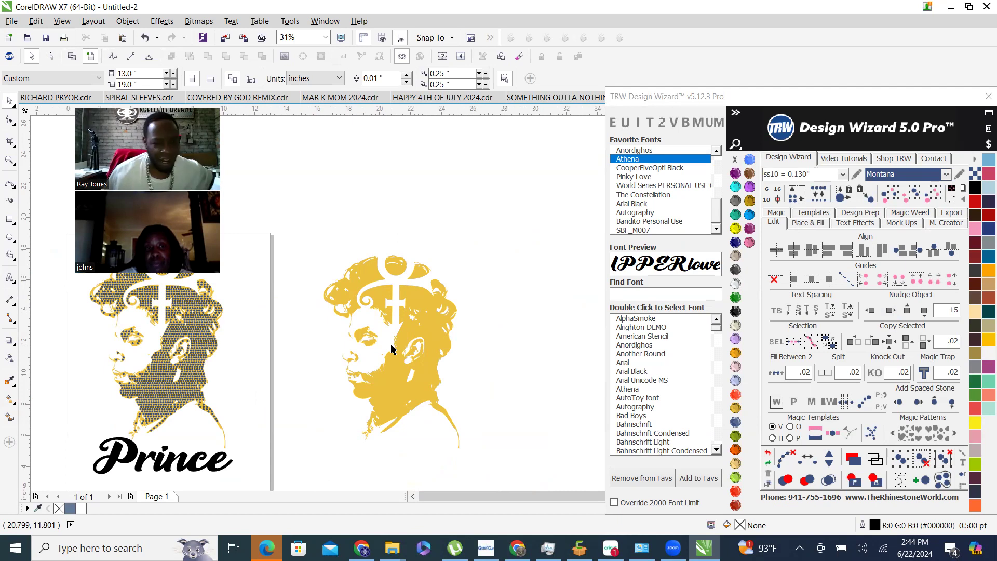
scroll(391, 349, "up", 1)
scroll(460, 294, "up", 1)
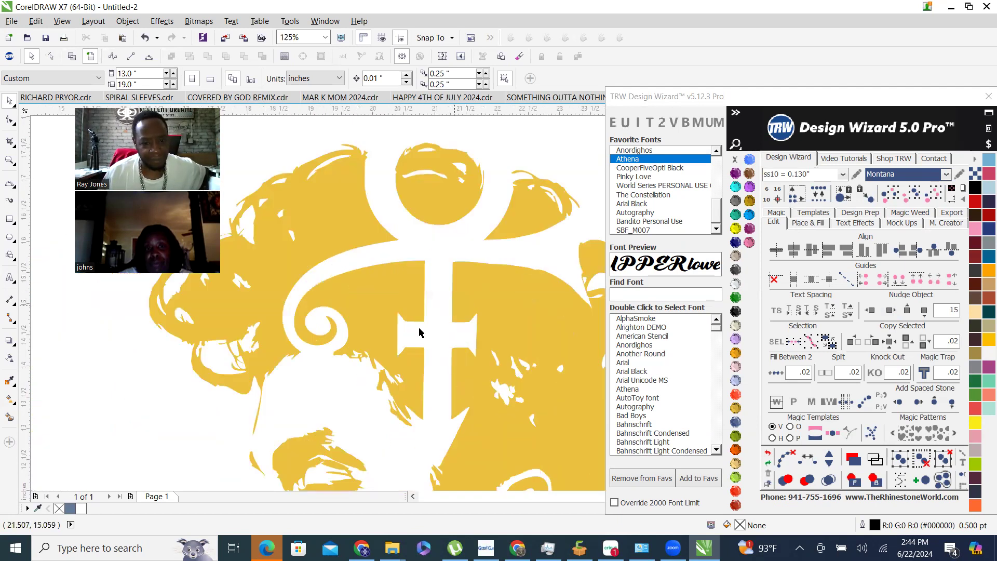
scroll(455, 250, "up", 1)
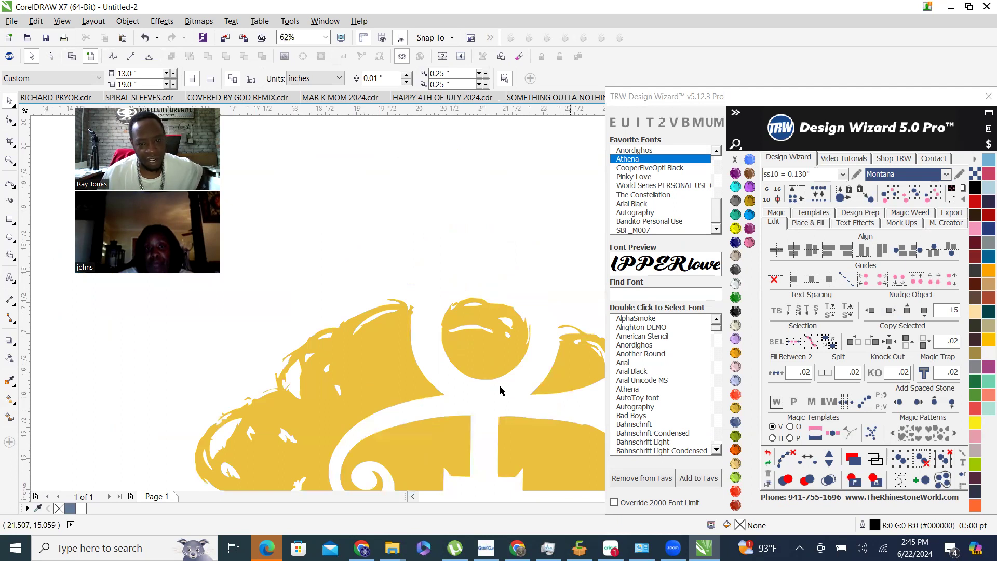
scroll(469, 415, "down", 3)
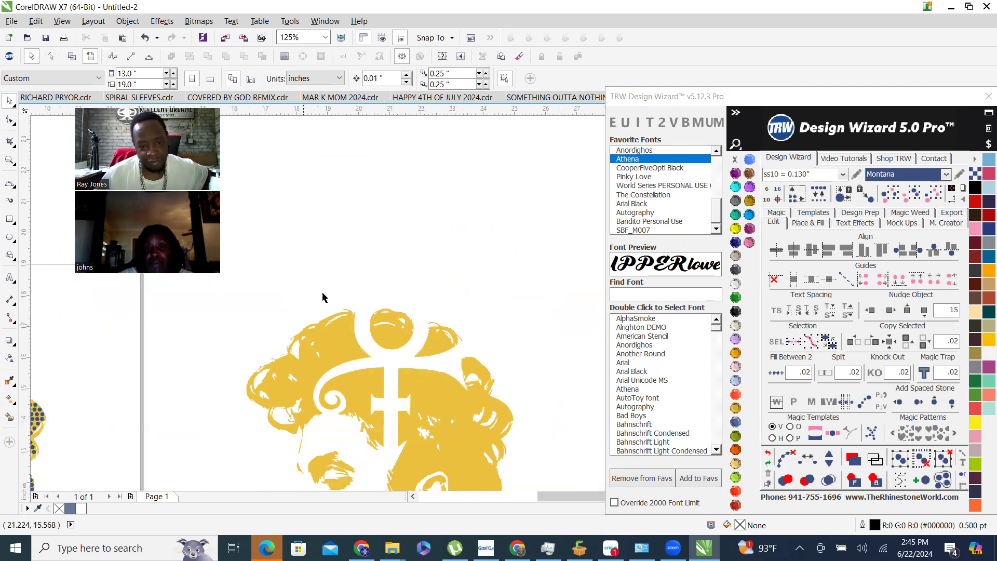
scroll(452, 364, "up", 1)
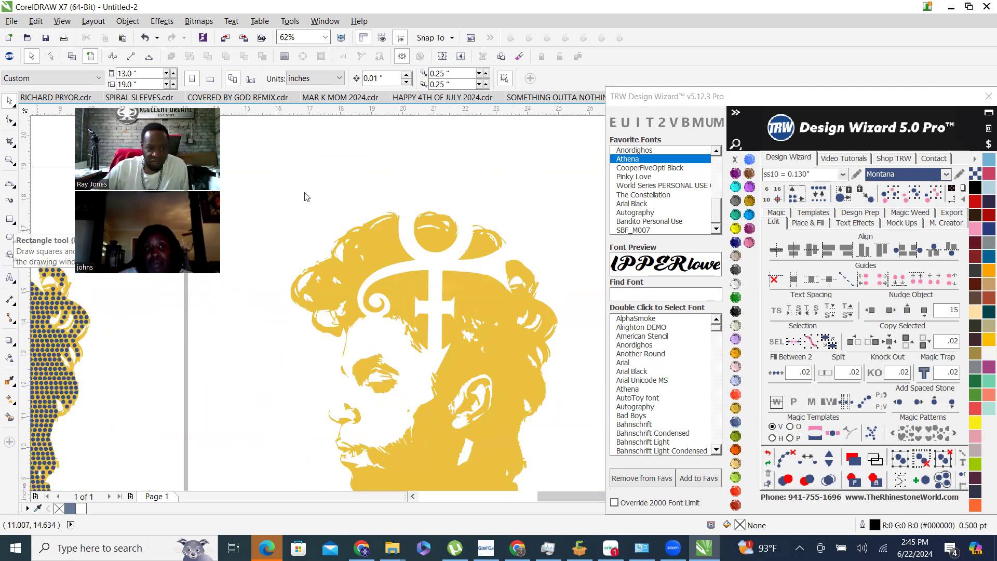
Place a Jet Black rectangle about 12.17 by 7.13 inches behind the upper half of the bare portrait copy.
left_click(8, 221)
scroll(304, 178, "down", 1)
left_click_drag(275, 172, 465, 282)
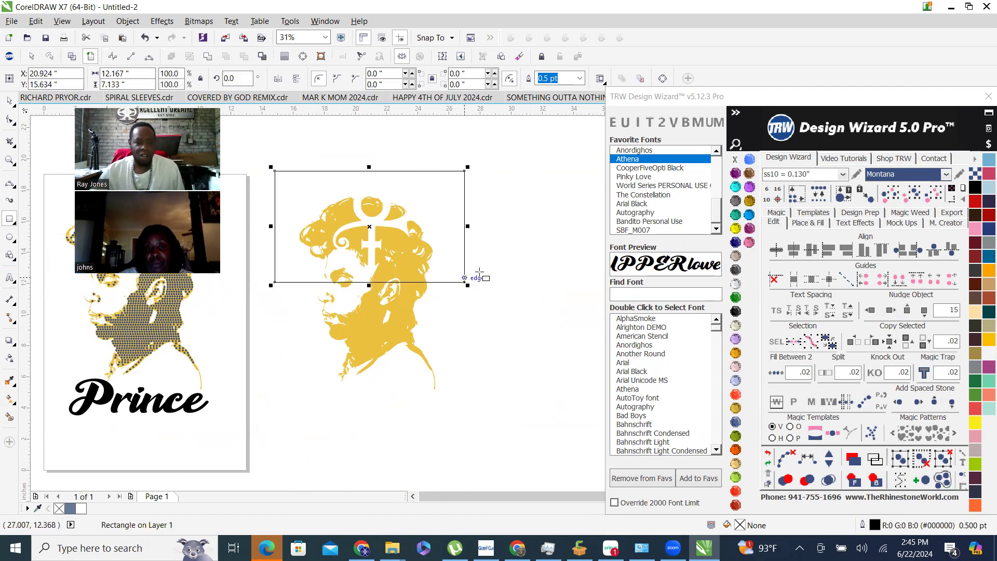
left_click(876, 483)
left_click(737, 311)
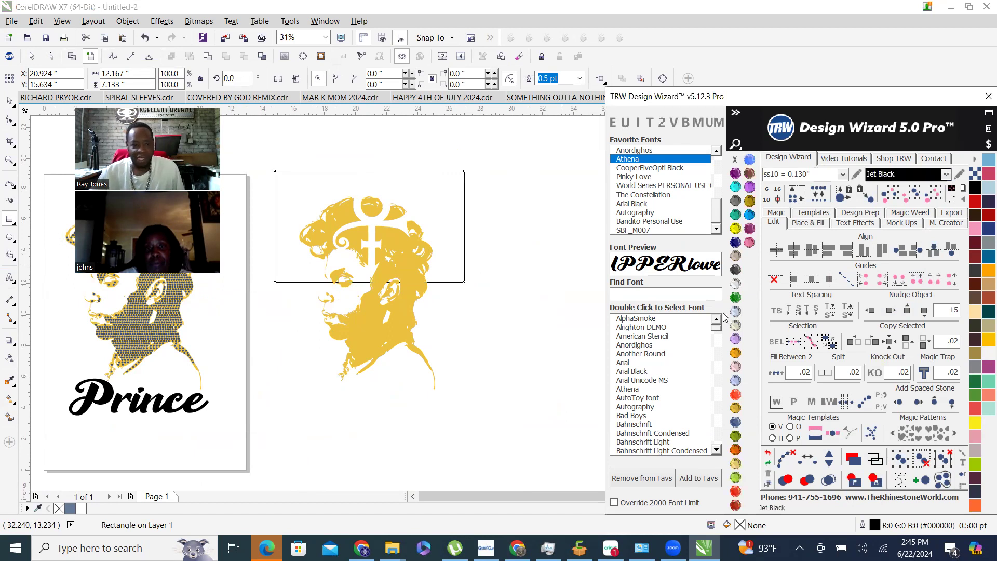
scroll(345, 193, "up", 1)
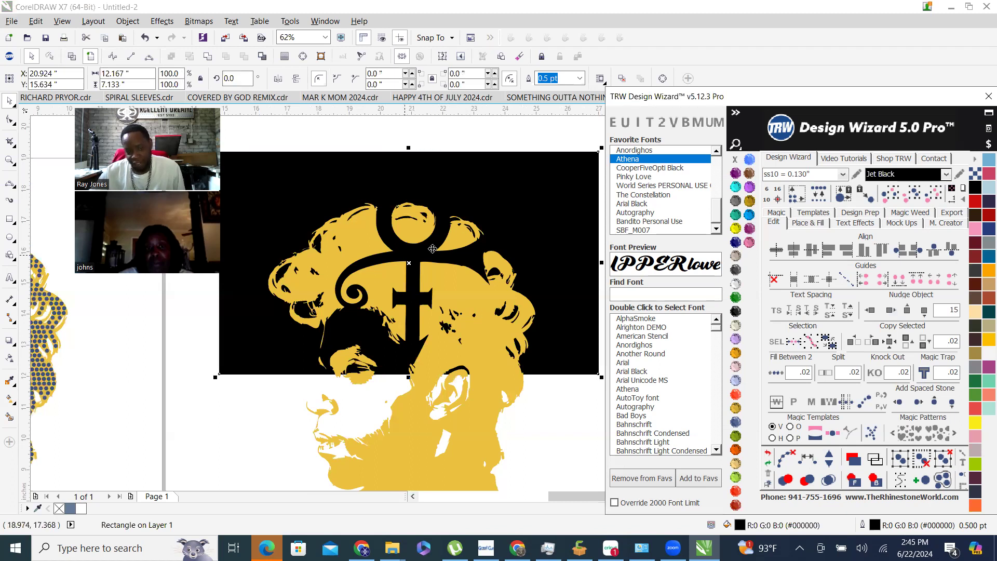
scroll(466, 184, "up", 1)
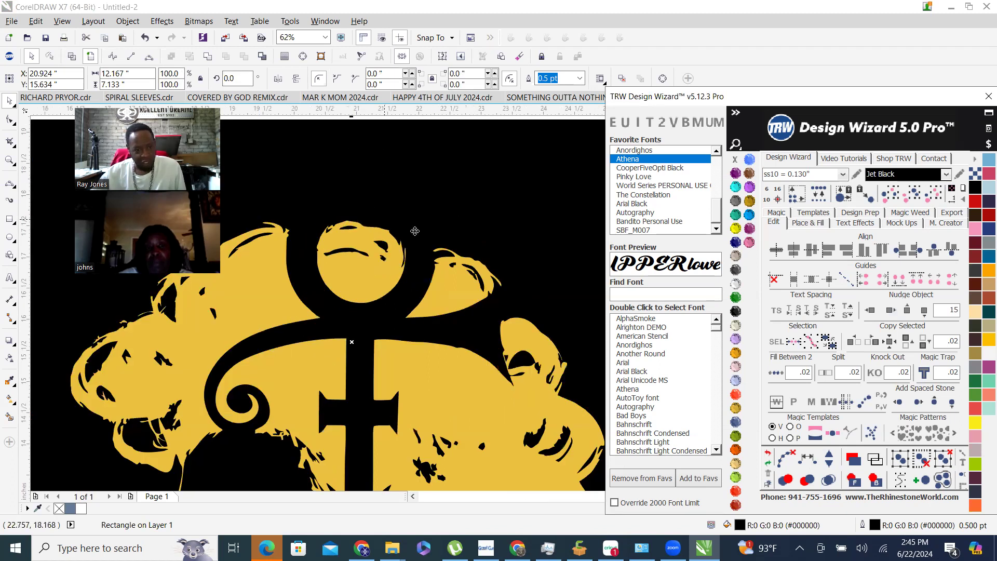
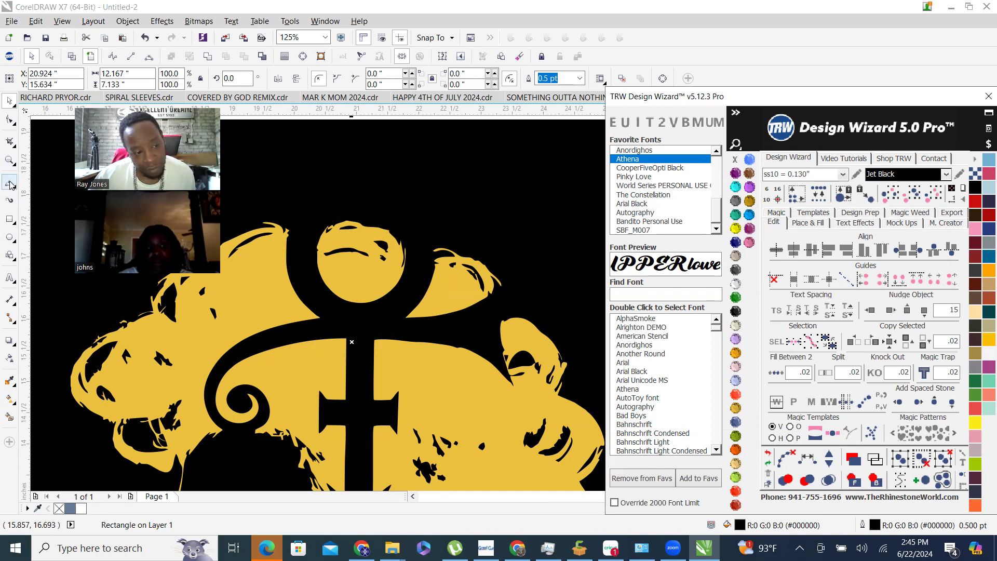
Draw a circle about 2.72 inches across over the ring atop the portrait's cross symbol and fill it with TRW Pink.
scroll(464, 262, "down", 1)
scroll(464, 262, "down", 2)
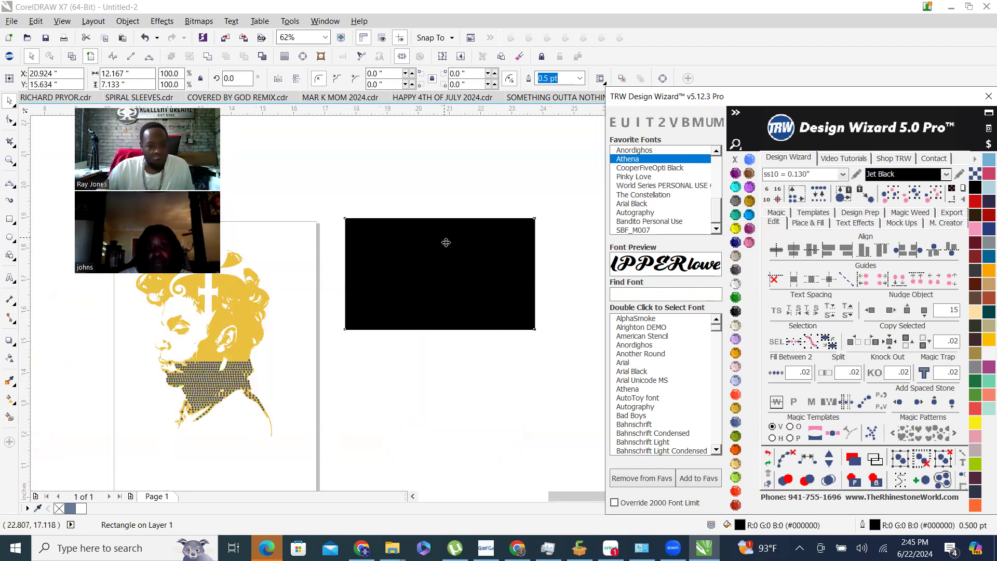
scroll(444, 232, "up", 1)
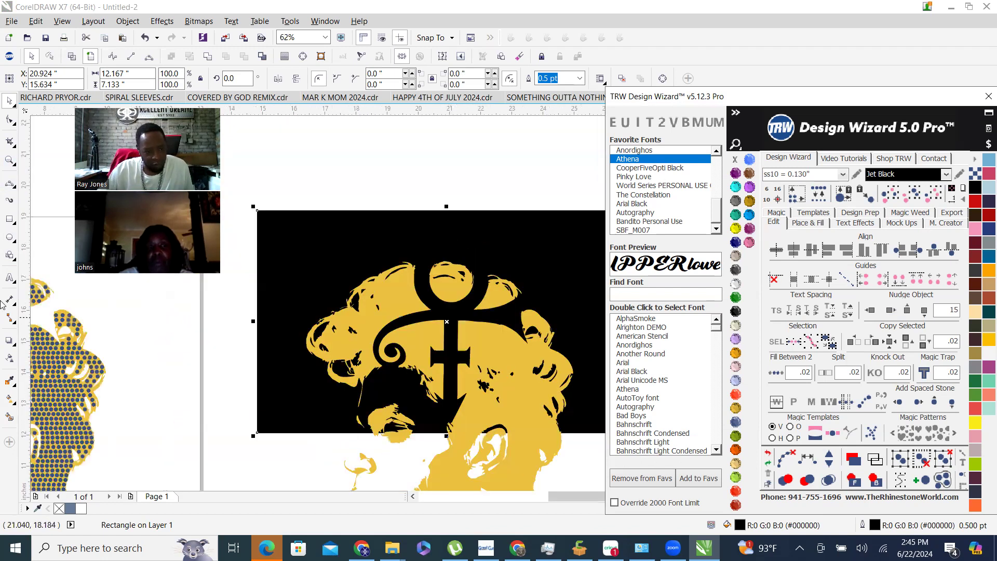
left_click(8, 240)
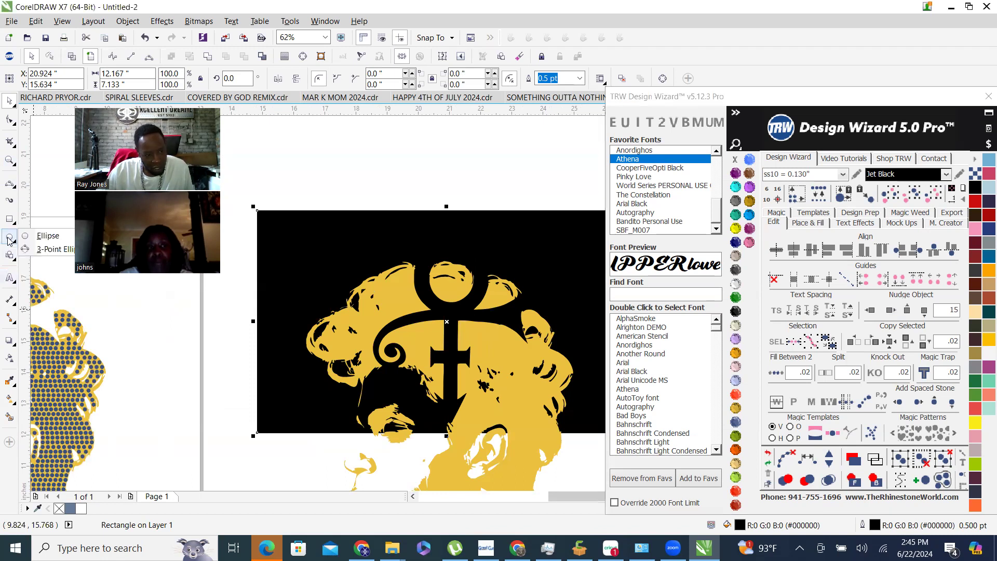
left_click(48, 236)
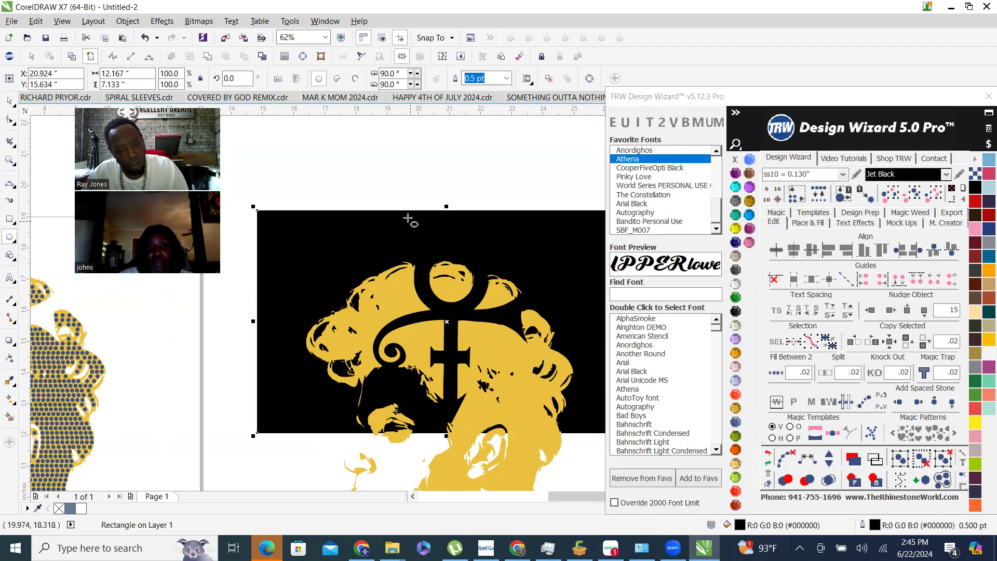
left_click_drag(410, 223, 465, 310)
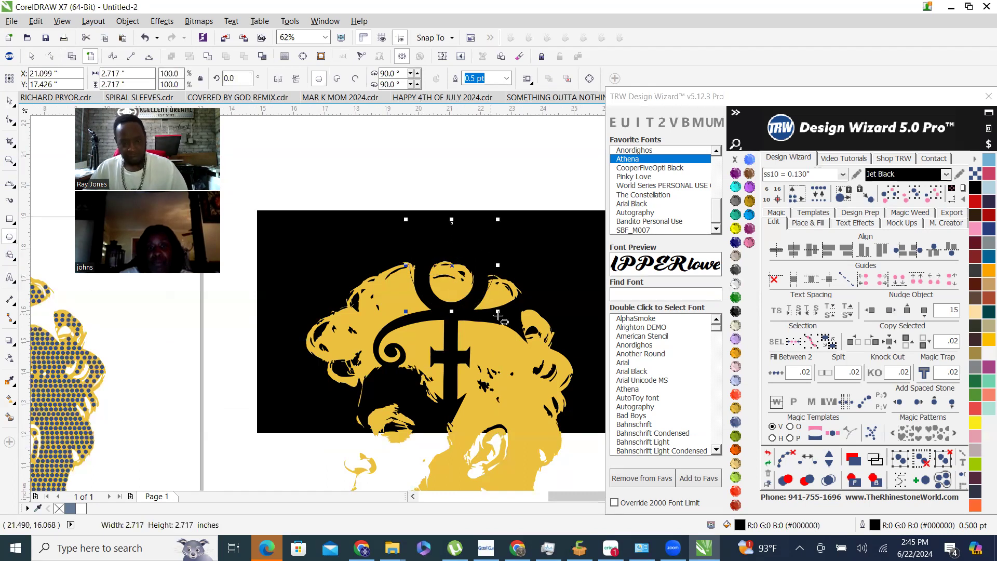
left_click(750, 242)
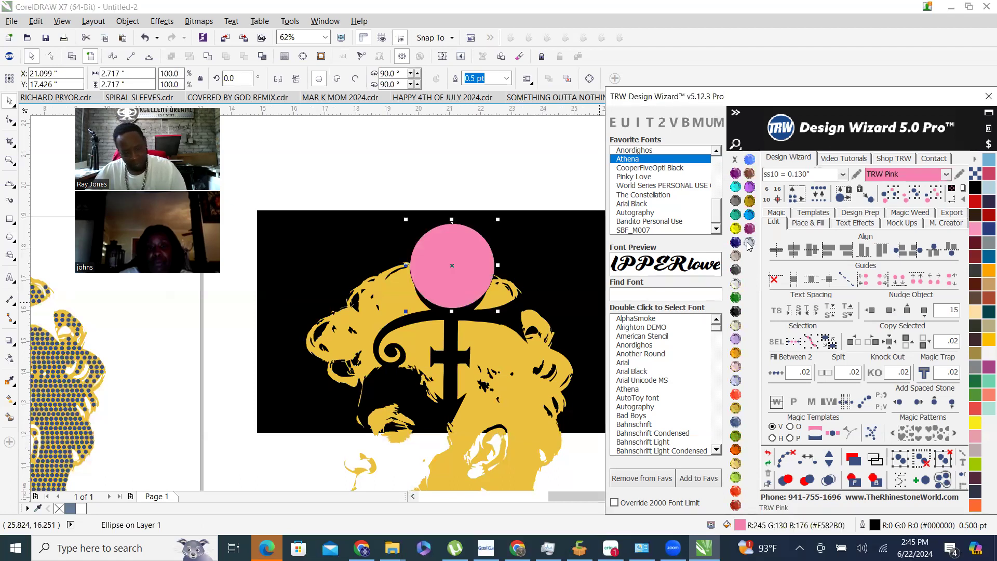
Send the pink circle and the black rectangle to the back, layering the circle between the rectangle and the gold portrait.
left_click(546, 242)
left_click(451, 263)
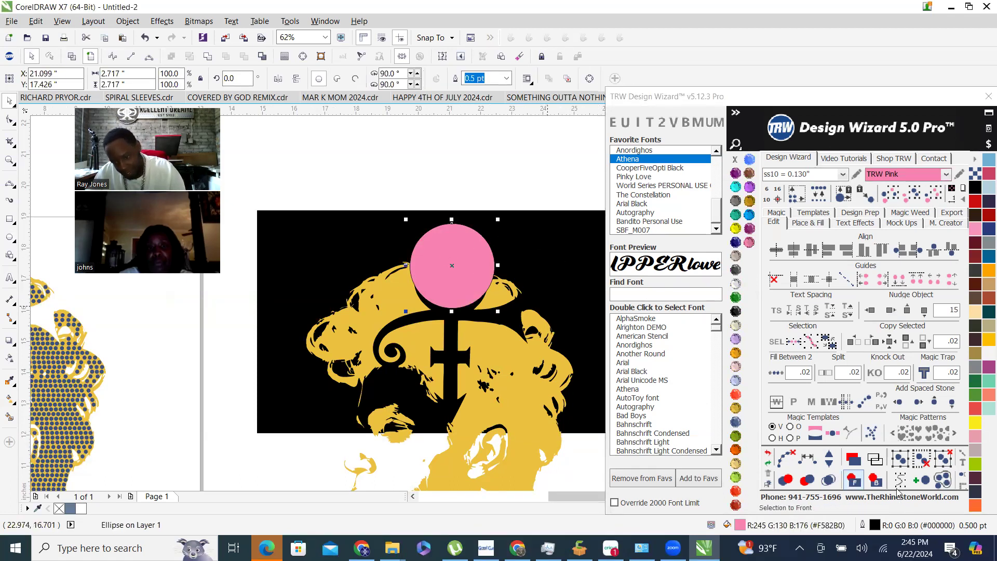
left_click(876, 480)
left_click(558, 255)
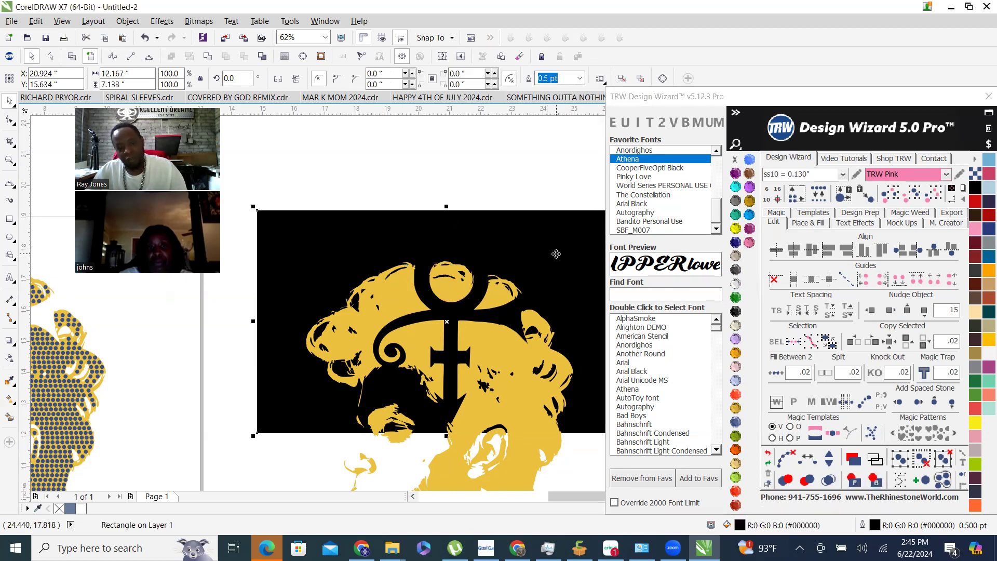
left_click(875, 481)
scroll(474, 286, "up", 2)
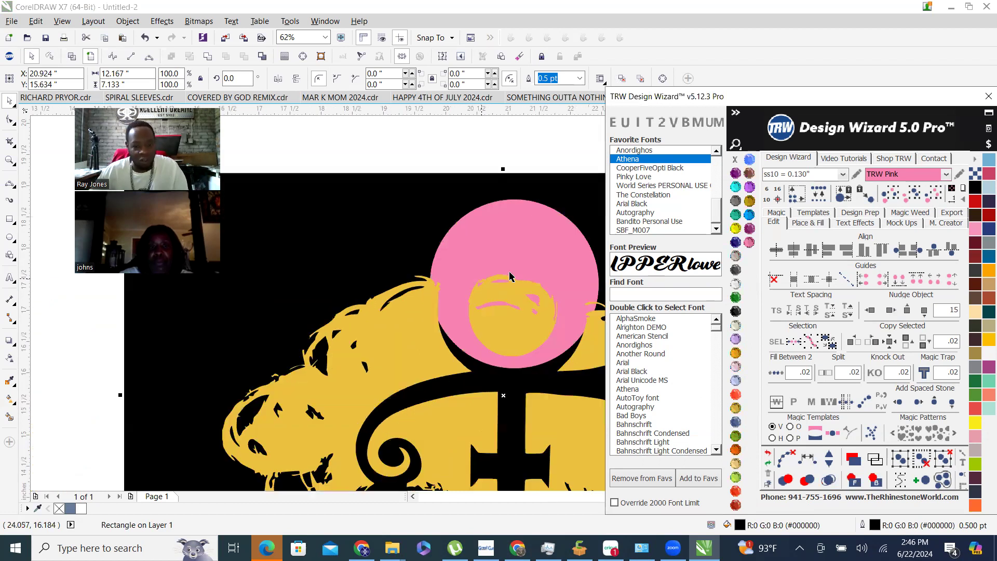
Scale the pink circle to 2.5 inches and reposition it so it surrounds the ring atop the cross symbol.
left_click(445, 258)
scroll(445, 258, "down", 2)
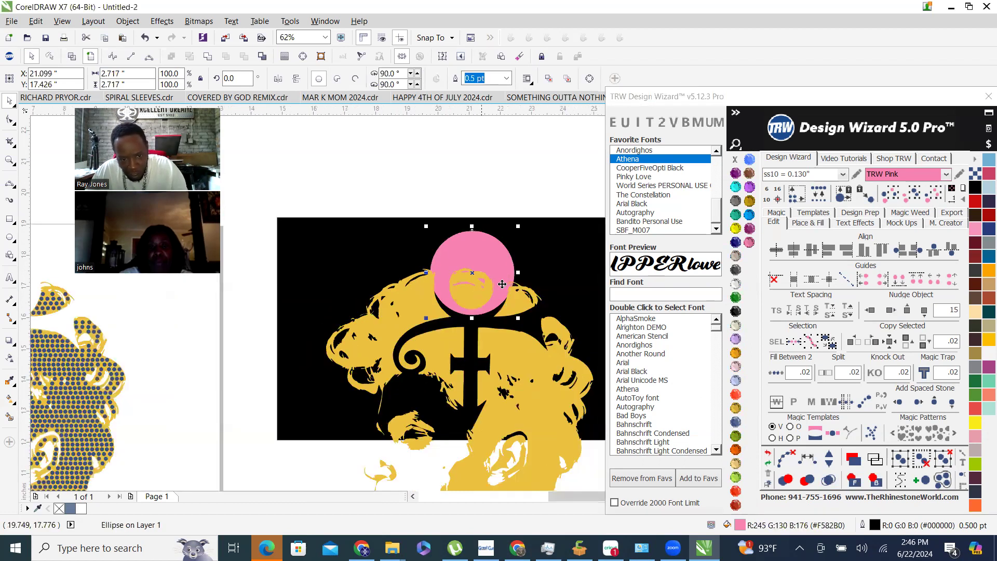
scroll(479, 244, "up", 2)
left_click_drag(479, 235, 482, 253)
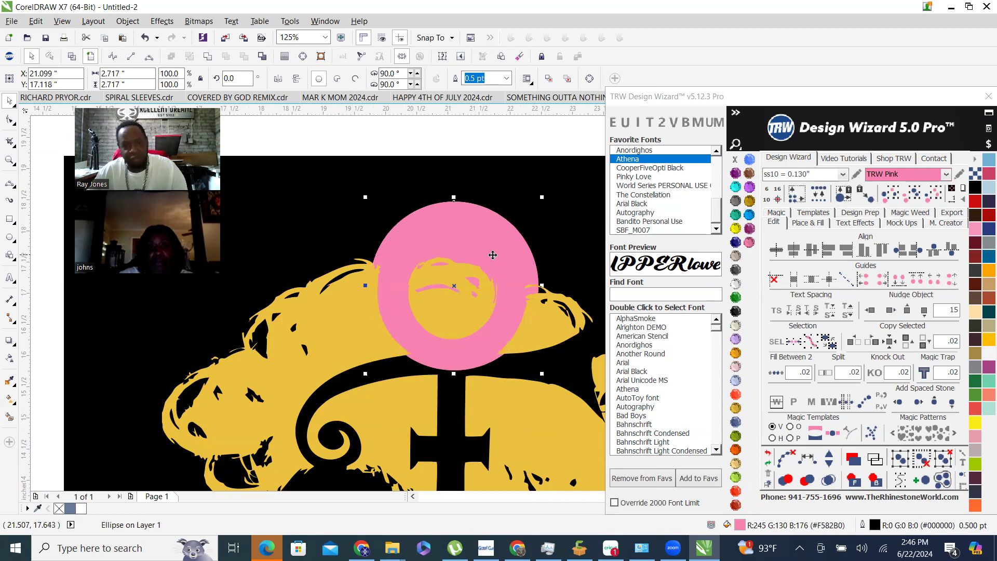
scroll(530, 234, "up", 2)
left_click_drag(553, 160, 539, 165)
scroll(400, 259, "down", 2)
left_click_drag(400, 258, 400, 263)
scroll(404, 246, "down", 2)
scroll(404, 246, "down", 1)
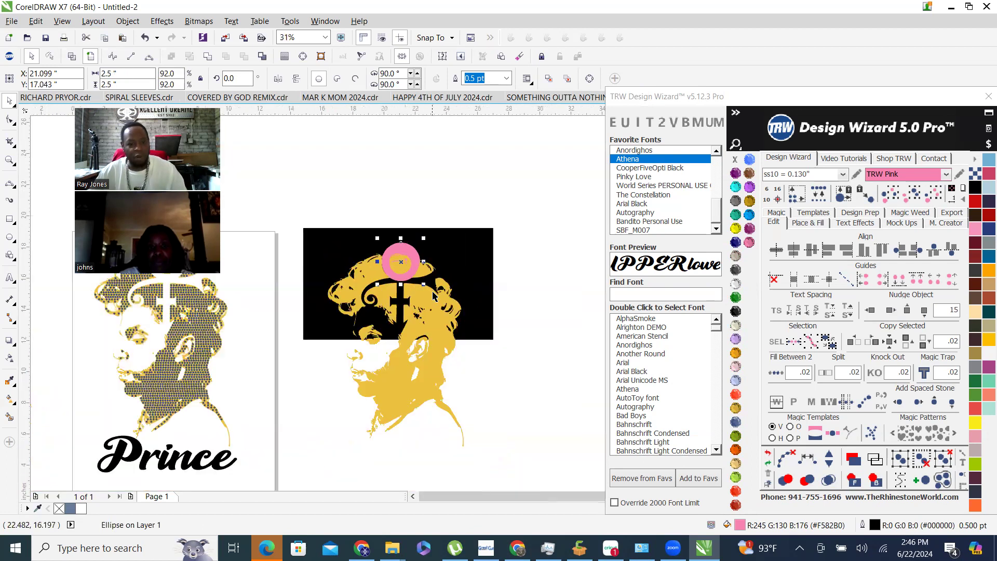
scroll(423, 276, "up", 2)
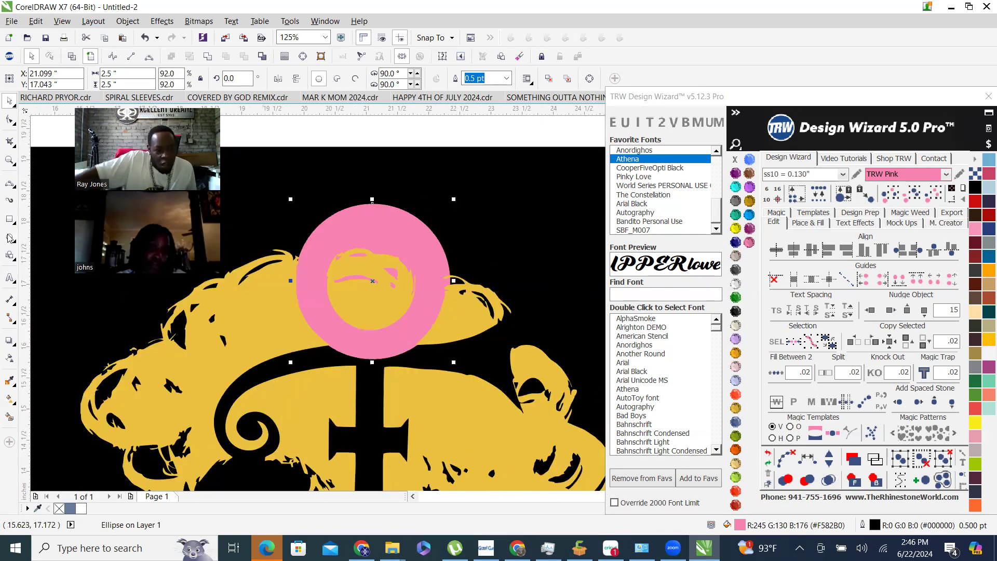
Draw a 3-point curve about 0.22 by 1.59 inches closing the right end of the symbol's crossbar, outlined in Citrine.
left_click(10, 185)
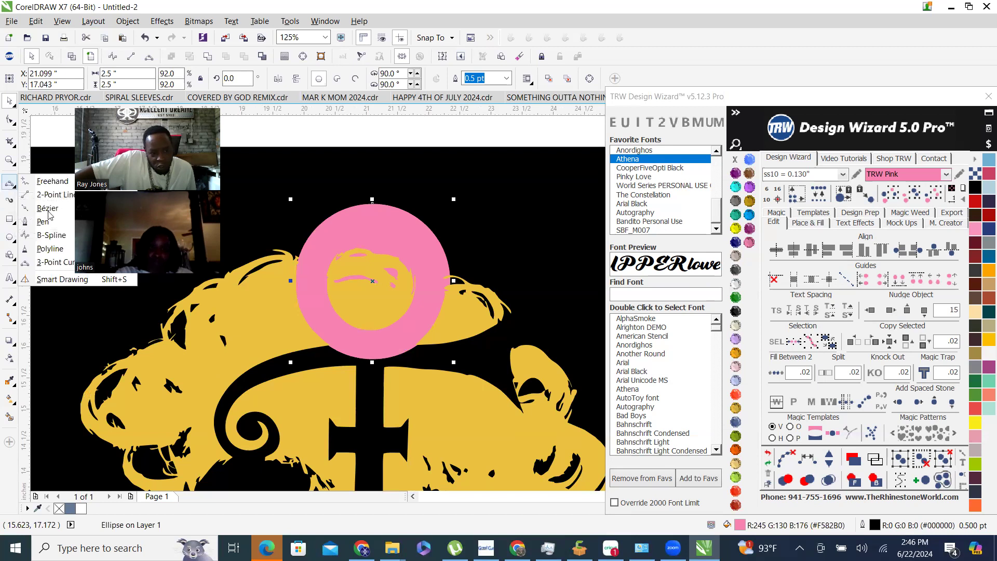
left_click(49, 264)
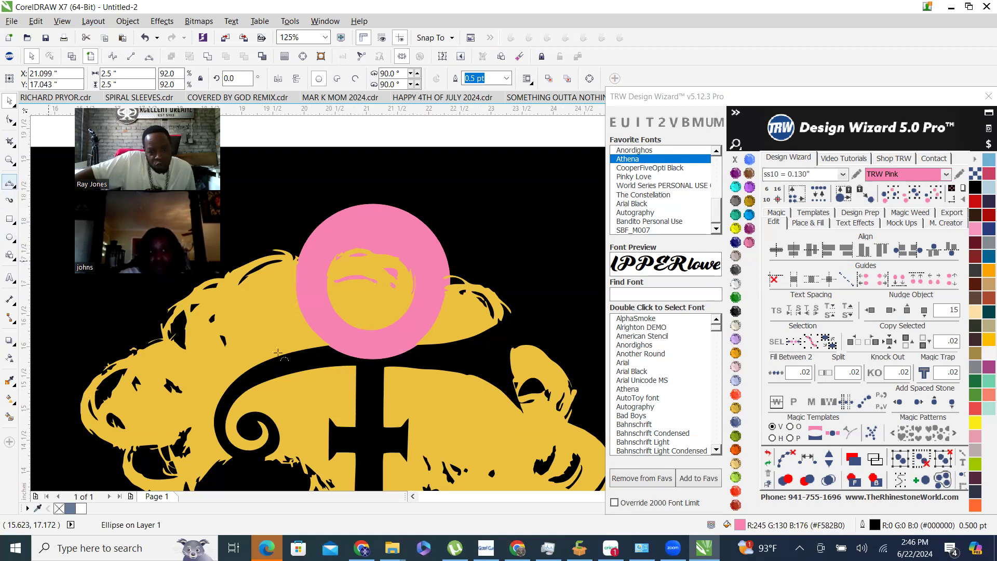
left_click_drag(511, 310, 523, 413)
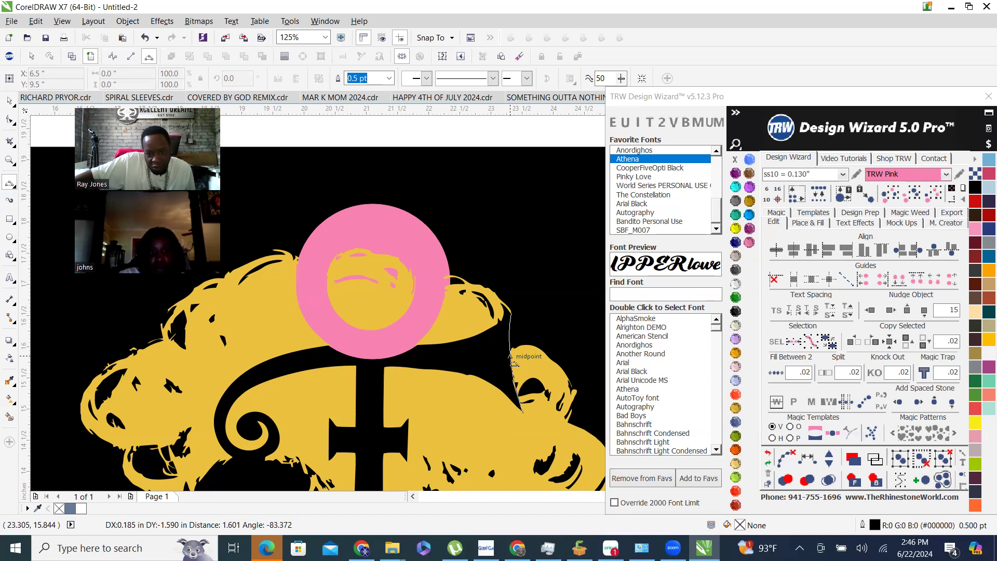
left_click(513, 363)
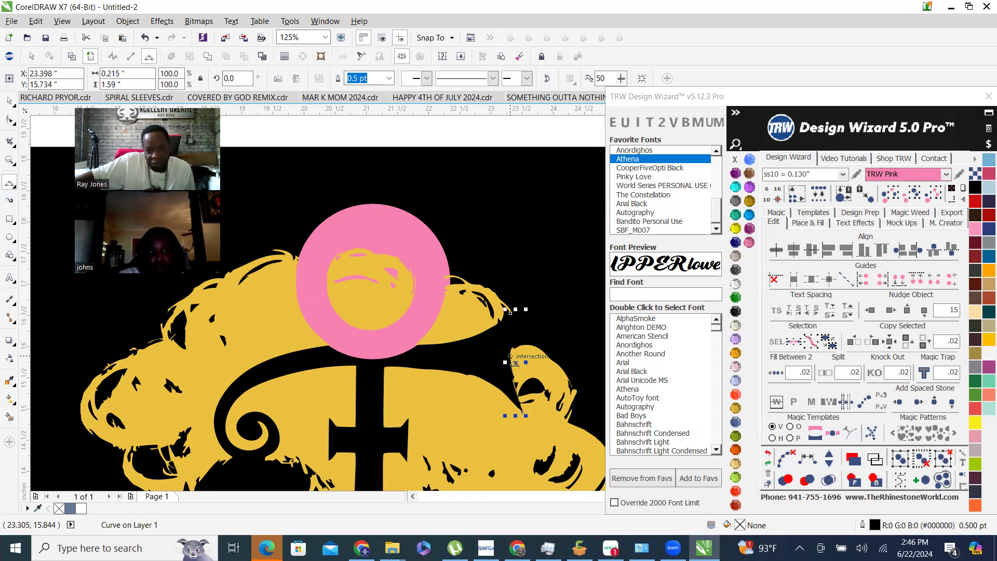
left_click(736, 228)
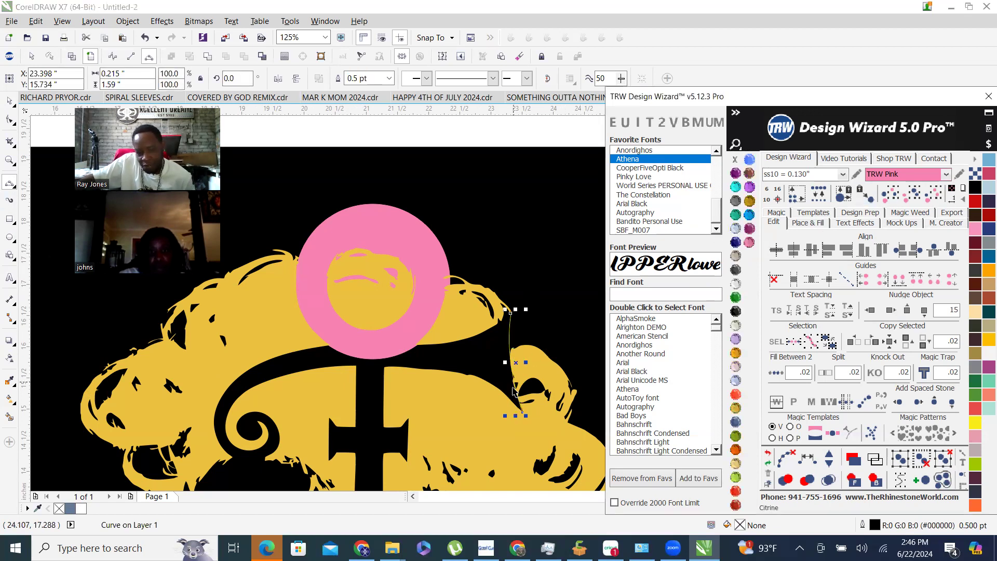
Close the gap beneath the symbol's spiral with a 3-point curve about 0.52 inches wide, outlined in Aquamarine.
scroll(501, 306, "down", 2)
scroll(375, 387, "up", 2)
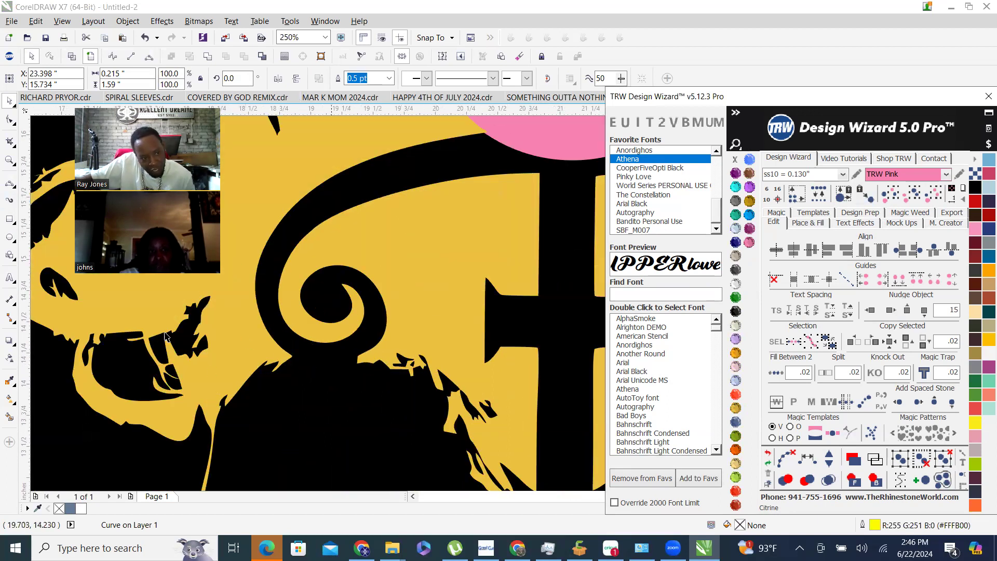
left_click(8, 184)
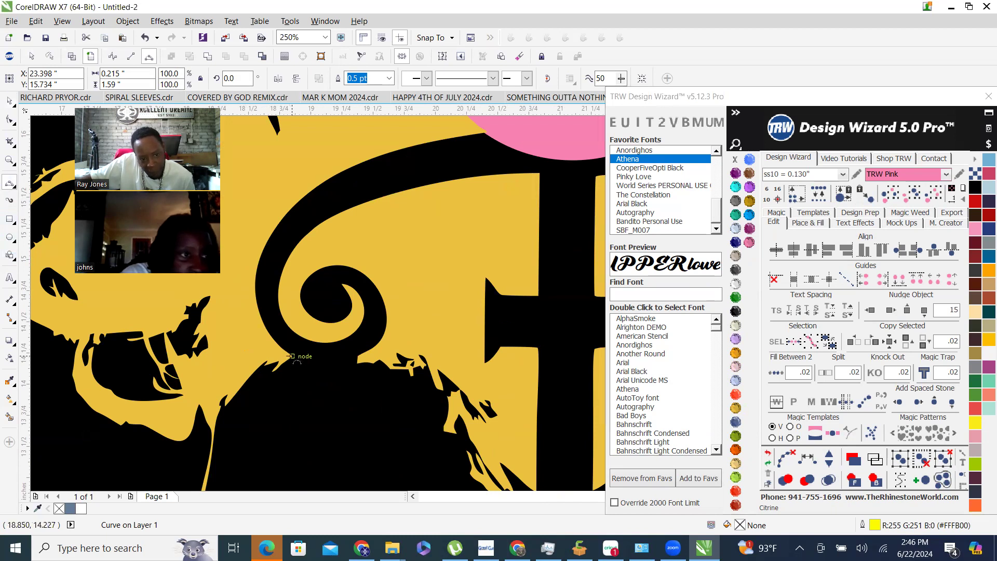
left_click(294, 356)
left_click_drag(357, 365, 327, 372)
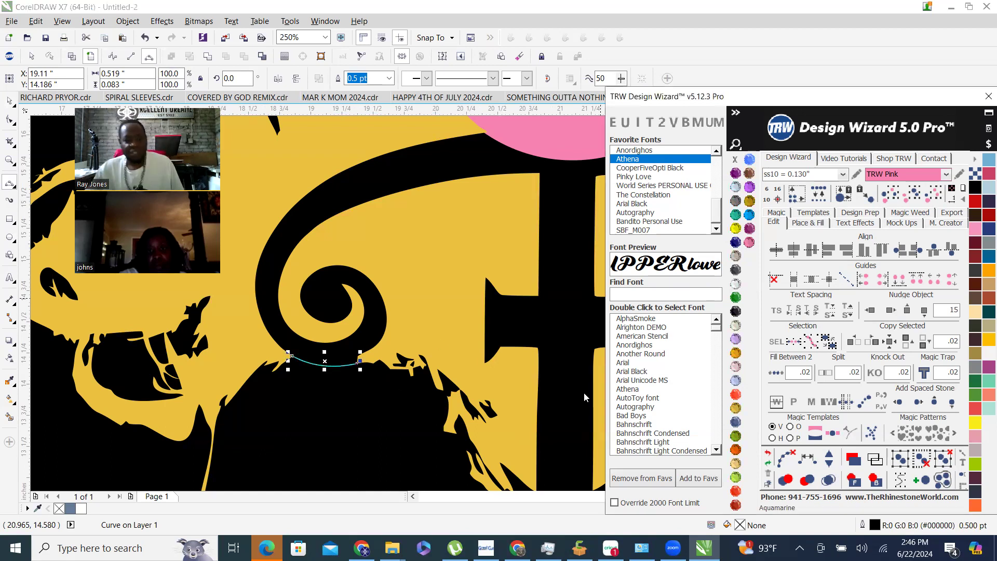
Draw a 2-point line about 0.42 by 0.76 inches closing the left side of the symbol's arrow tip, outlined in Citrine.
scroll(346, 310, "down", 2)
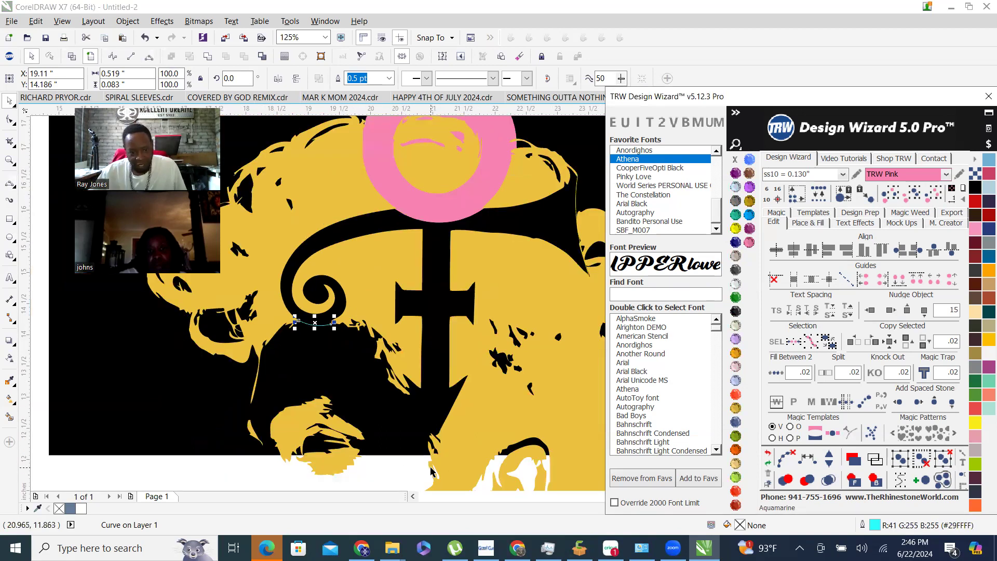
scroll(397, 364, "up", 2)
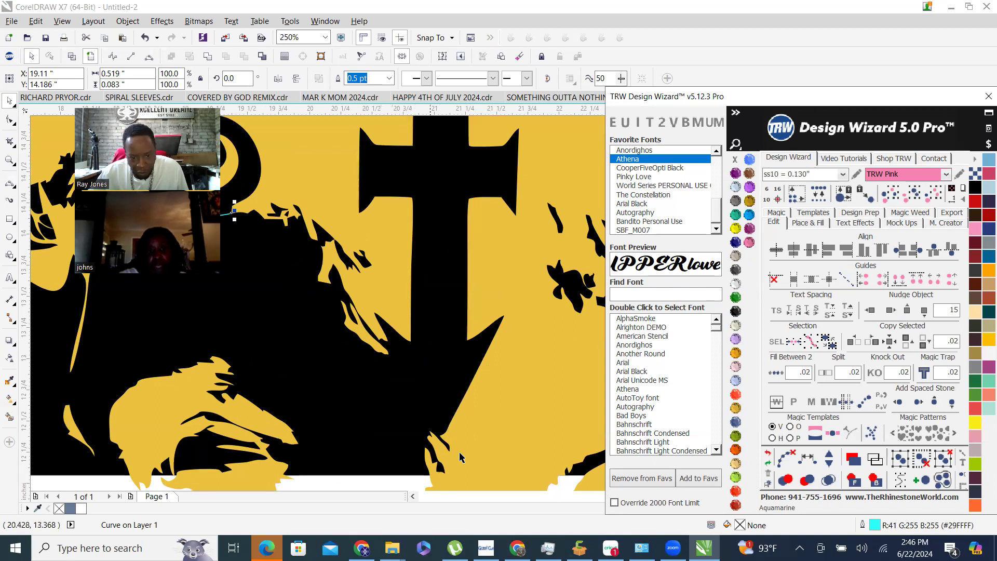
left_click(10, 186)
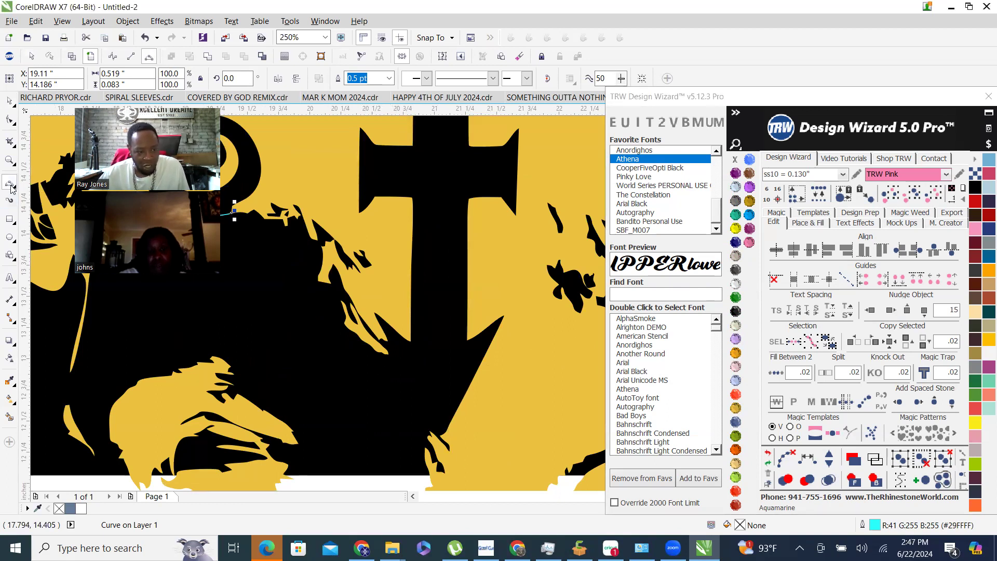
left_click(12, 188)
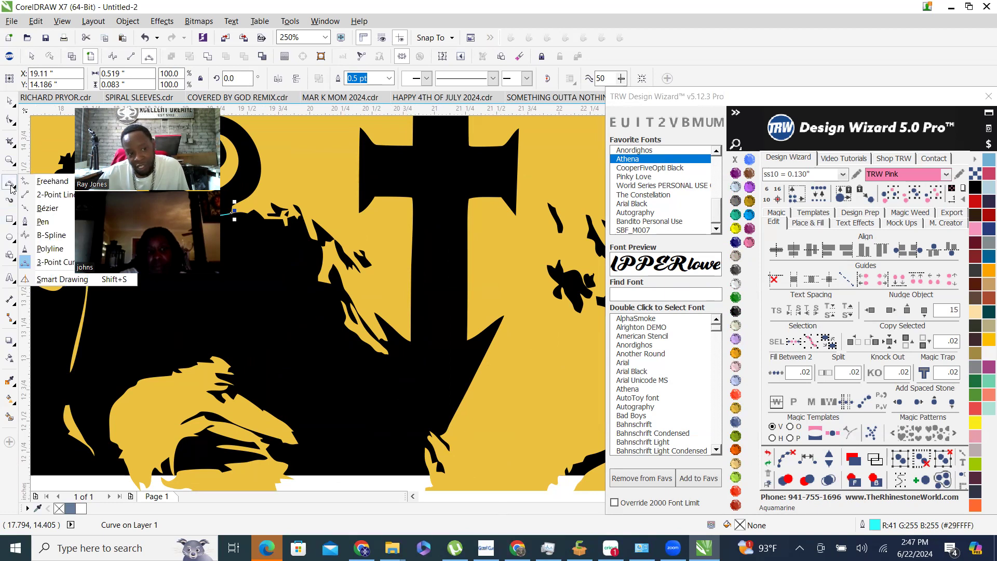
left_click(57, 195)
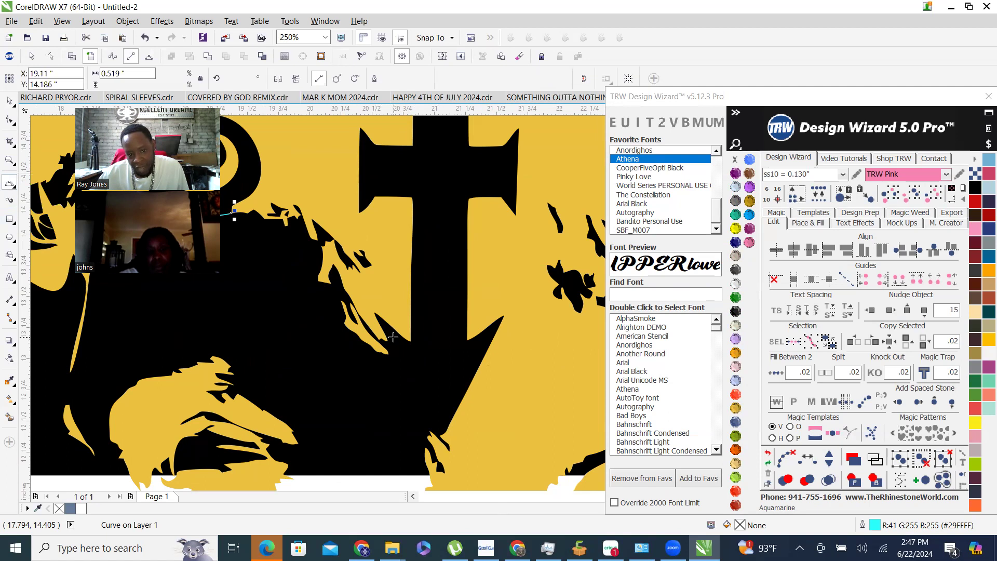
left_click_drag(386, 340, 440, 435)
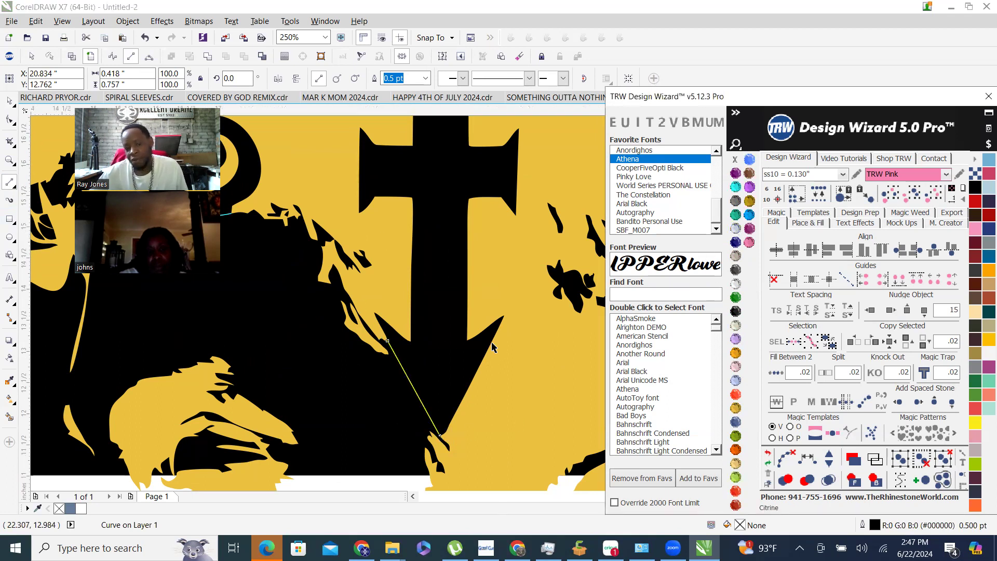
scroll(405, 309, "down", 6)
key("space")
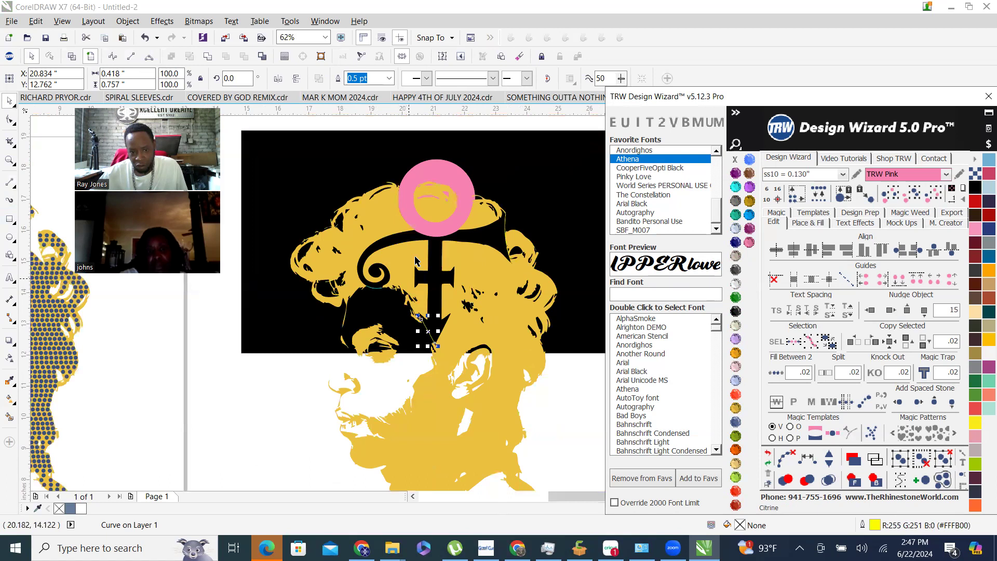
Smart-fill the enclosed cross symbol below the pink circle with the specified blue-gray color and no outline.
scroll(399, 301, "up", 2)
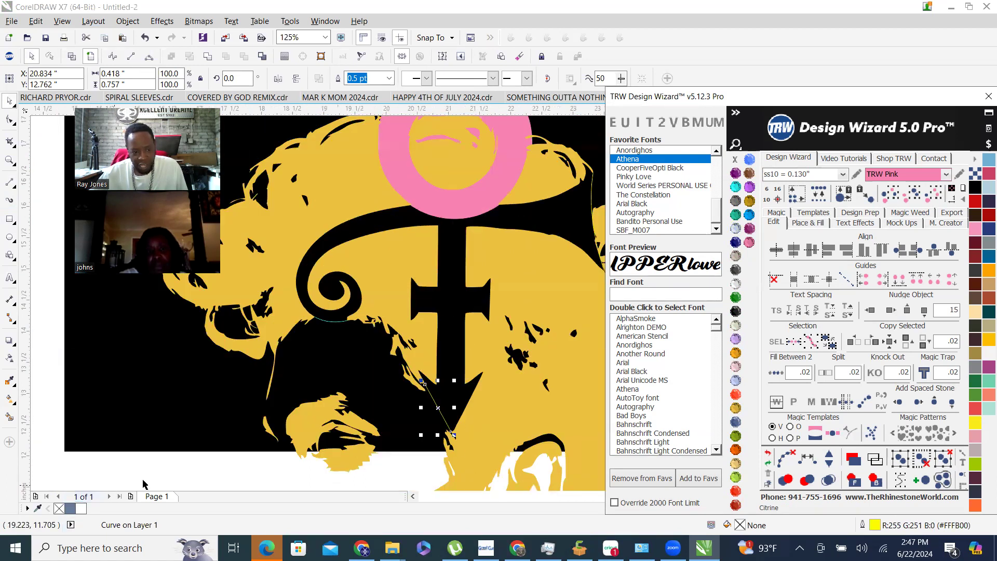
key("Escape")
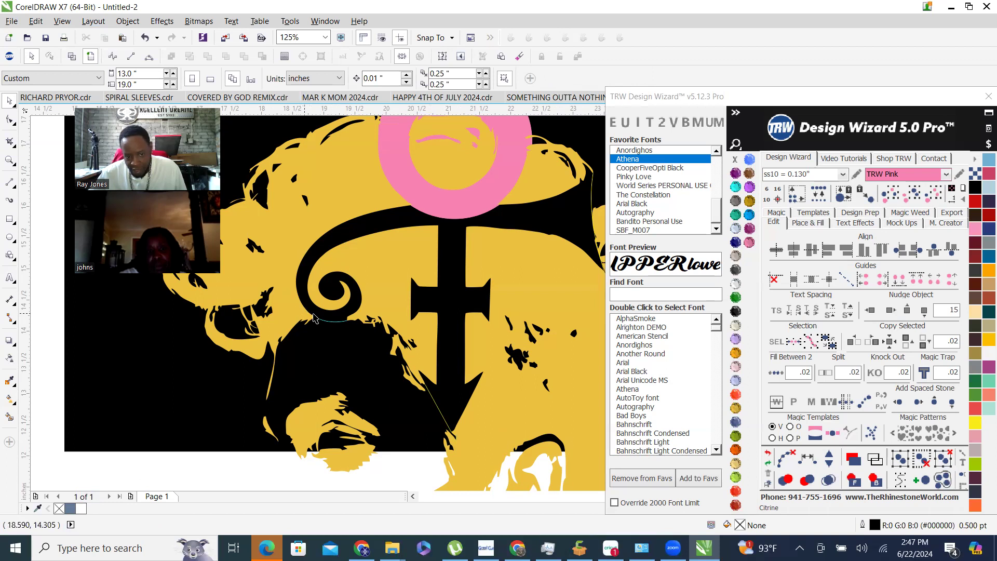
scroll(338, 342, "down", 1)
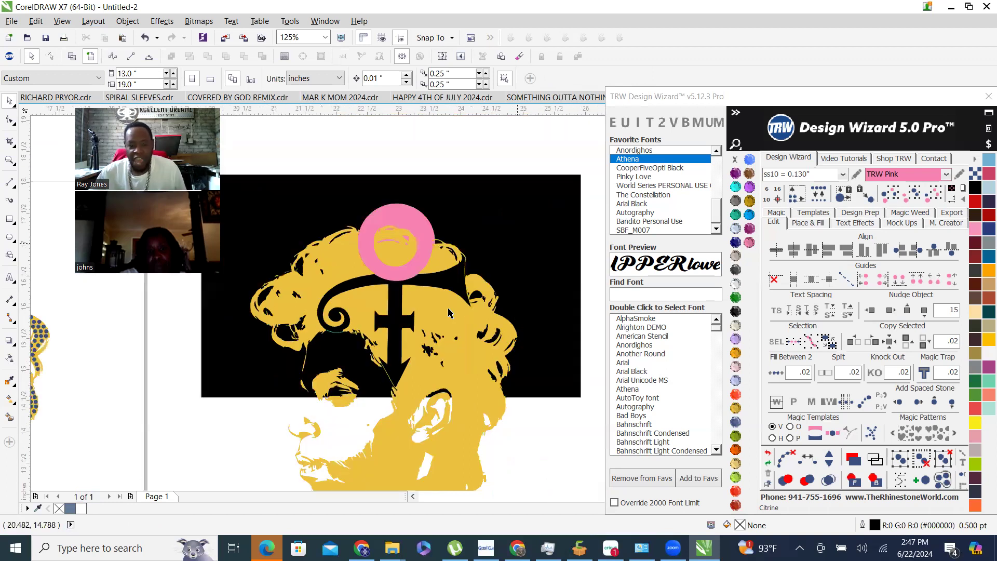
scroll(510, 242, "up", 1)
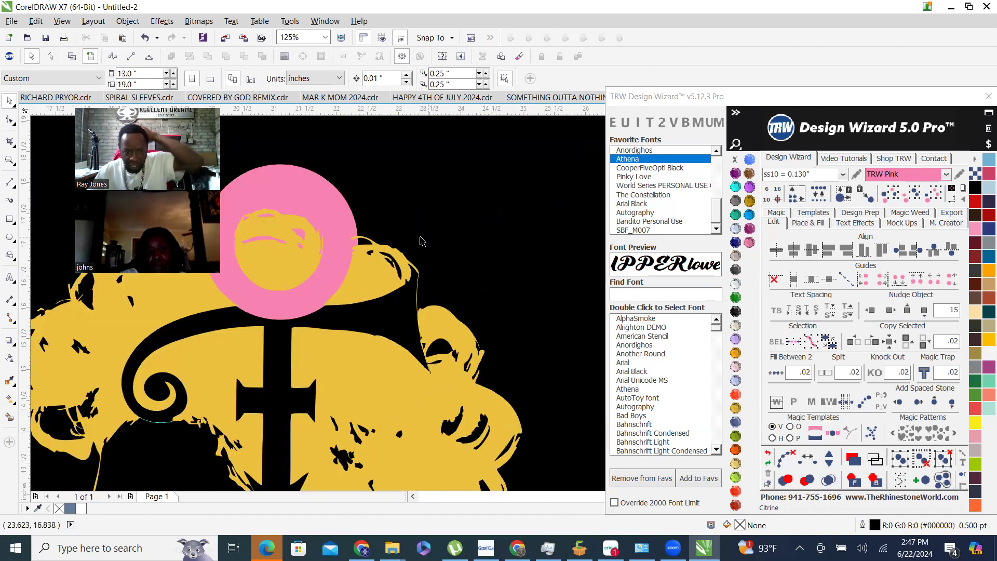
scroll(431, 250, "down", 2)
scroll(504, 288, "up", 1)
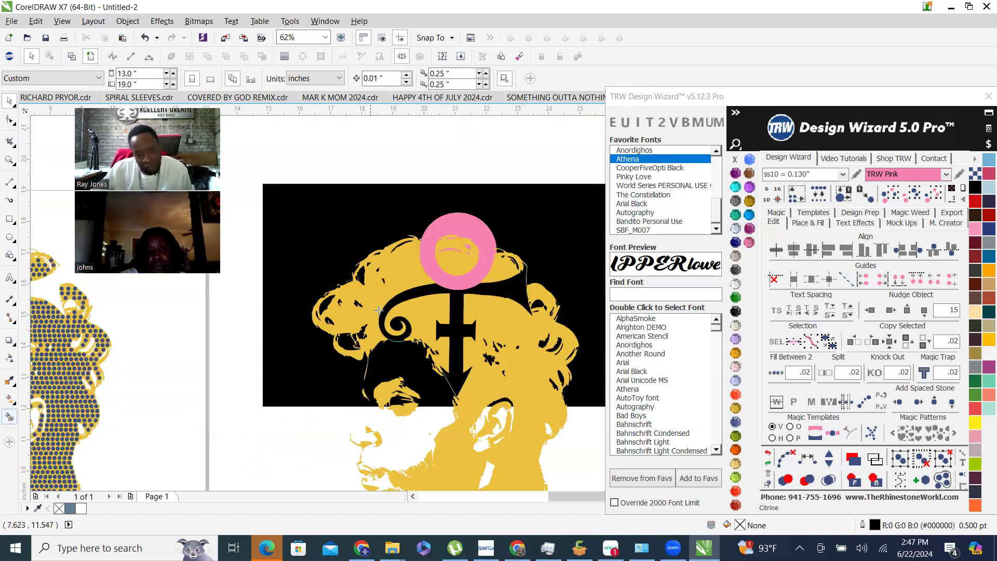
left_click(459, 283)
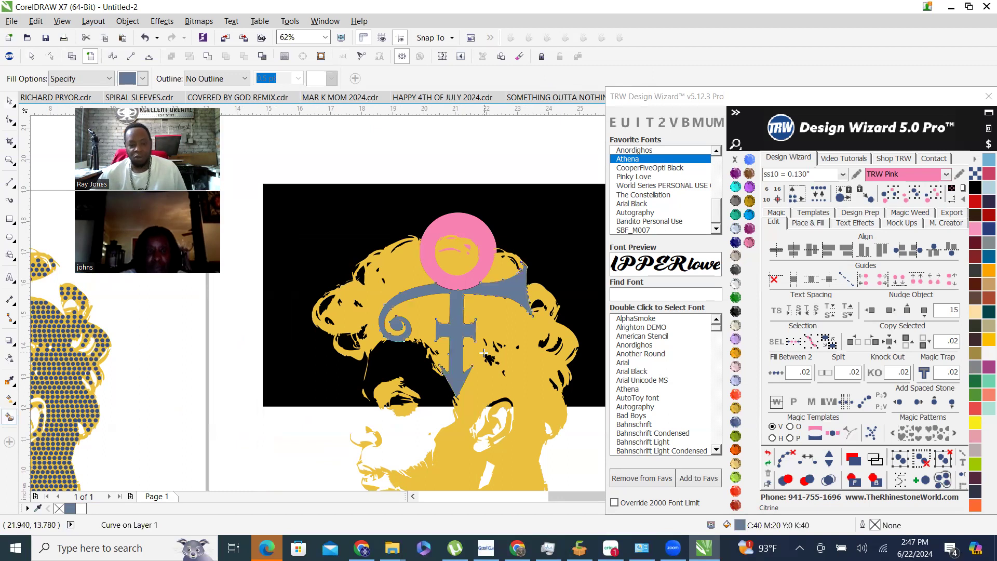
scroll(505, 262, "up", 1)
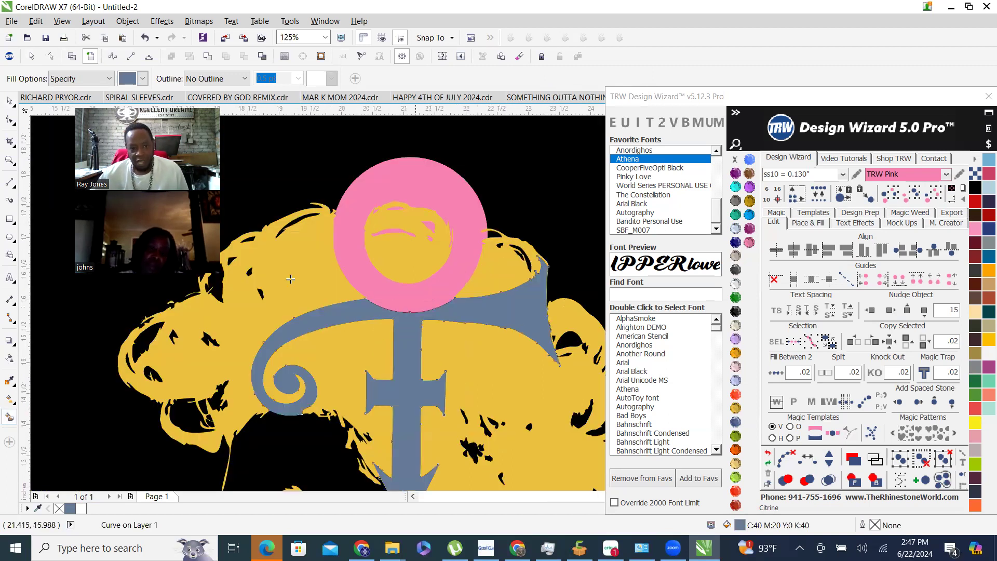
Delete the pink circle surrounding the symbol's ring.
left_click(8, 102)
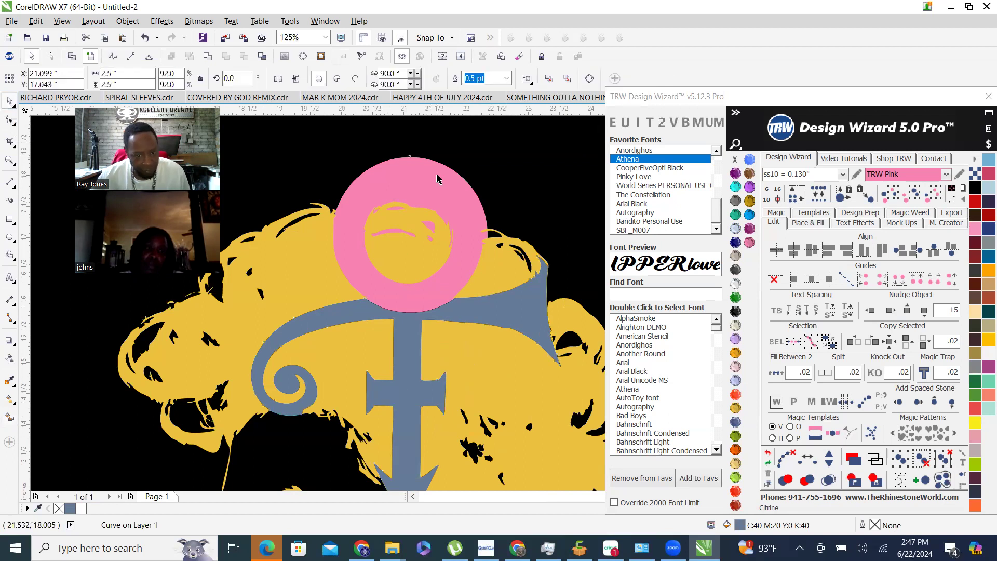
left_click(446, 195)
key("Delete")
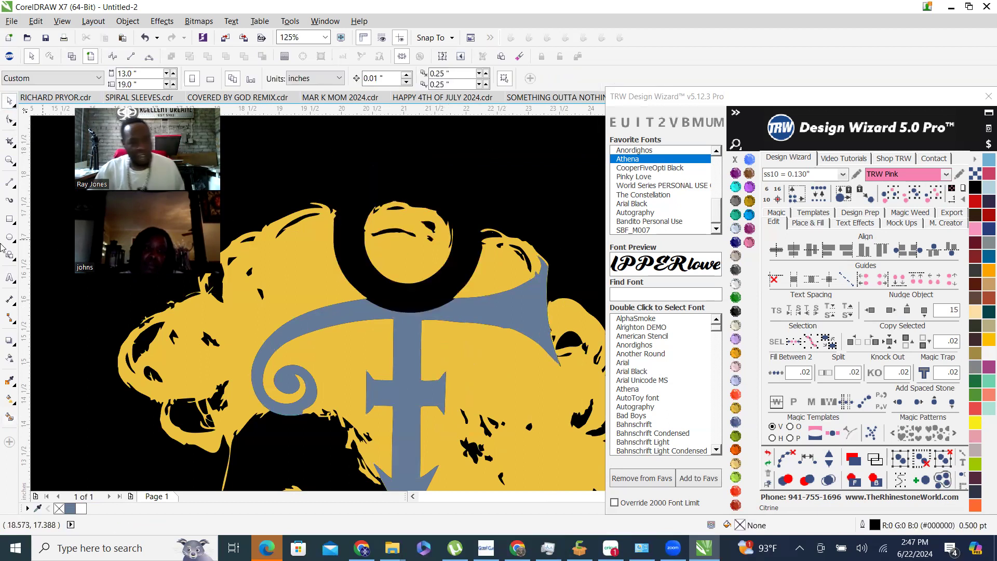
Draw a 3-point arc about 2.34 by 1.22 inches over the open top of the ring, outlined in TRW Pink.
left_click(9, 181)
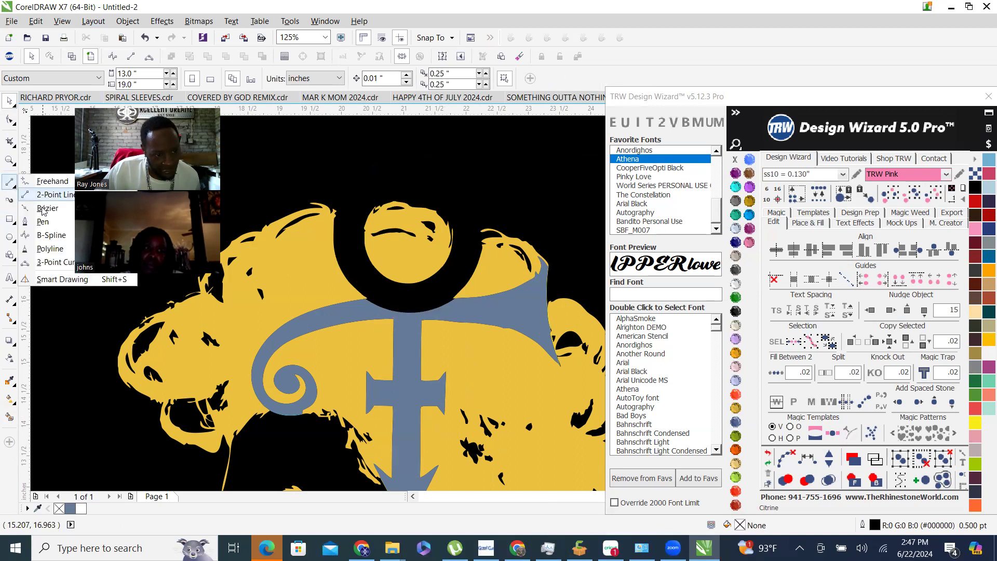
left_click(48, 263)
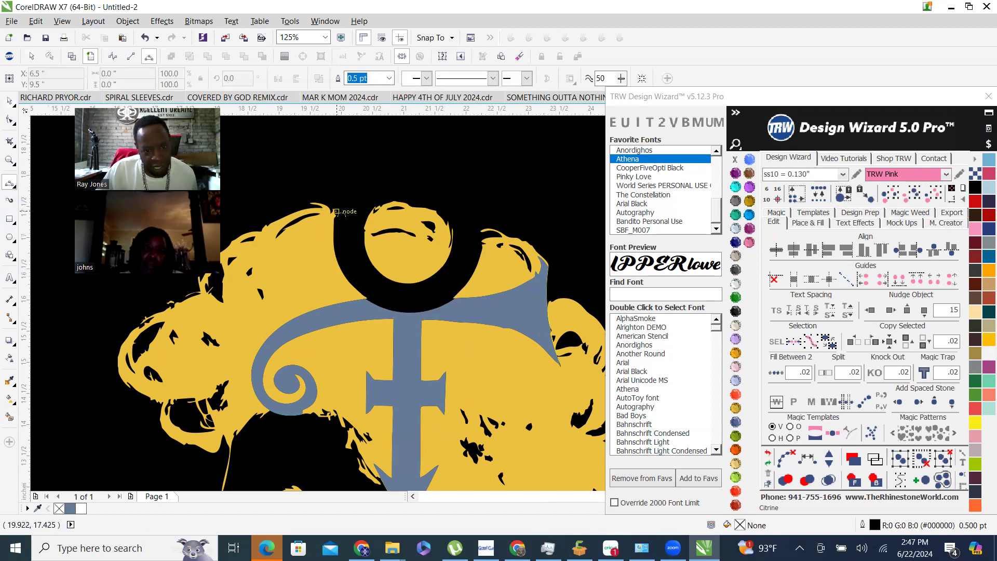
left_click_drag(335, 211, 483, 232)
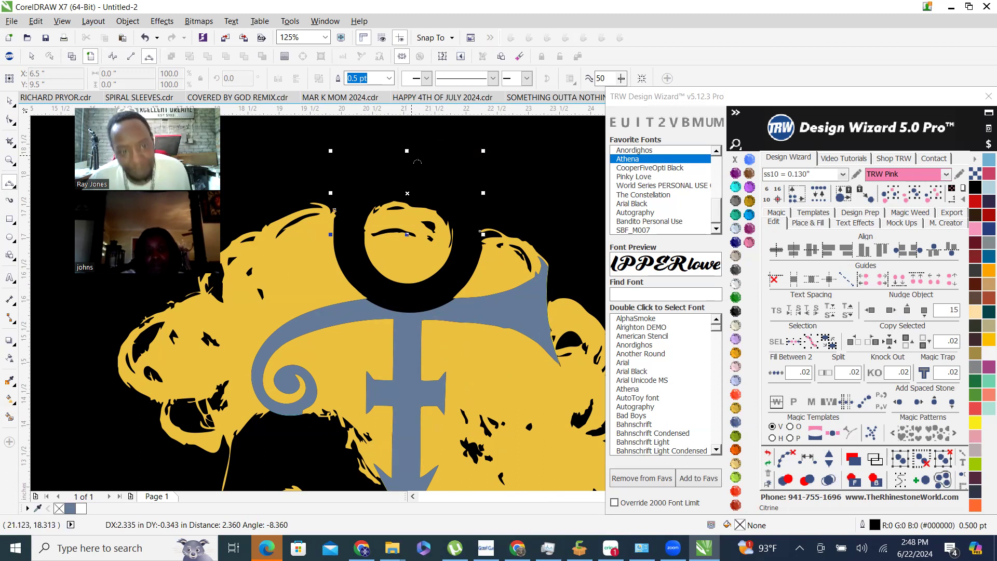
left_click(417, 163)
left_click(749, 243)
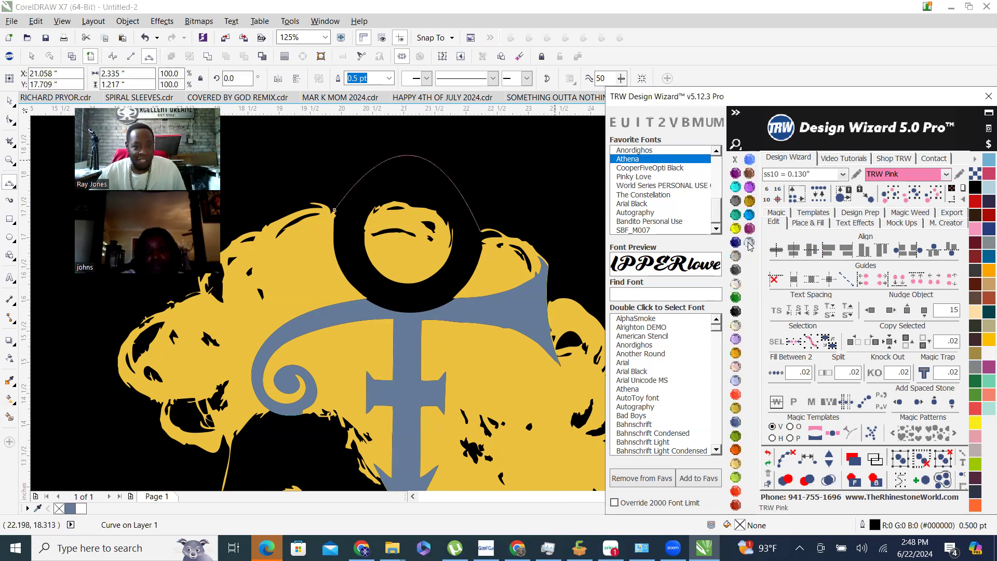
key("space")
Add nodes along both sides of the pink arc and pull them outward to round its curve over the ring.
scroll(448, 179, "up", 3)
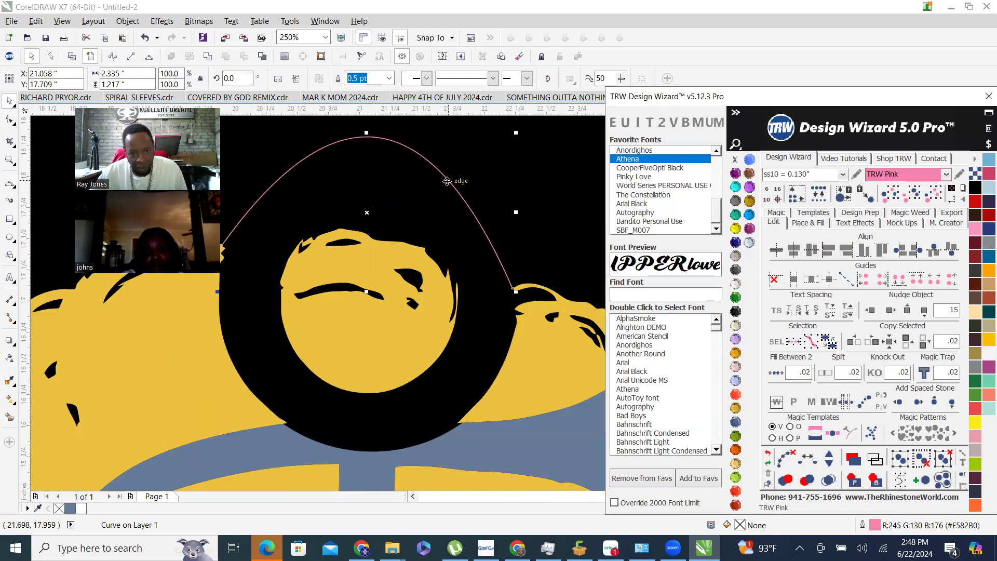
double_click(446, 181)
left_click(449, 182)
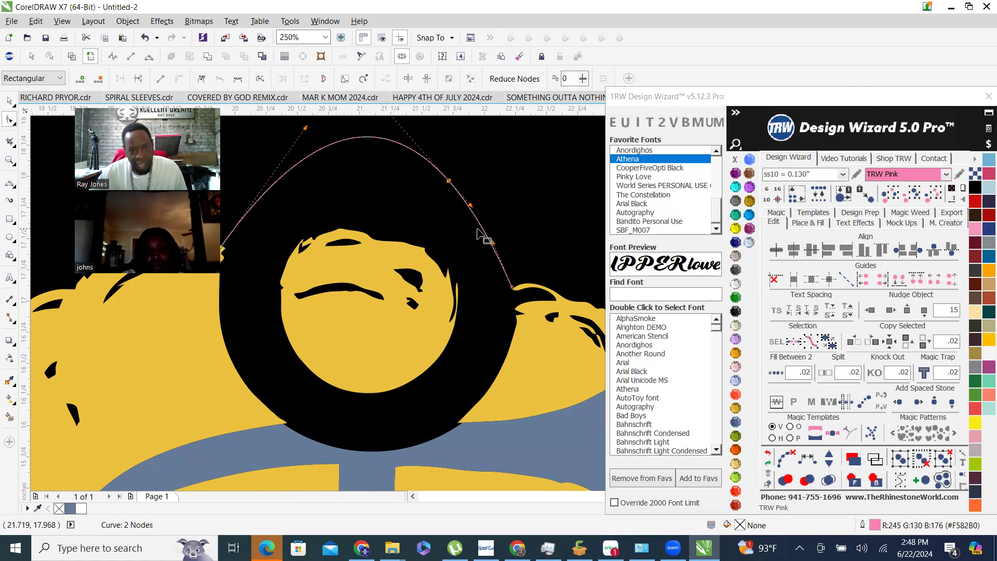
left_click_drag(448, 181, 471, 181)
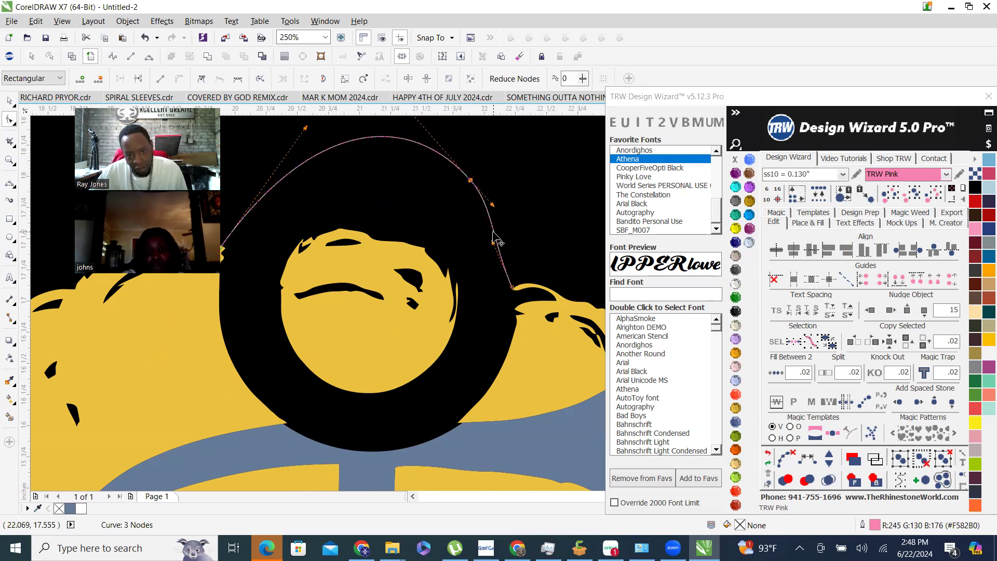
left_click_drag(488, 219, 500, 220)
double_click(507, 229)
left_click(265, 196)
left_click_drag(265, 195, 248, 191)
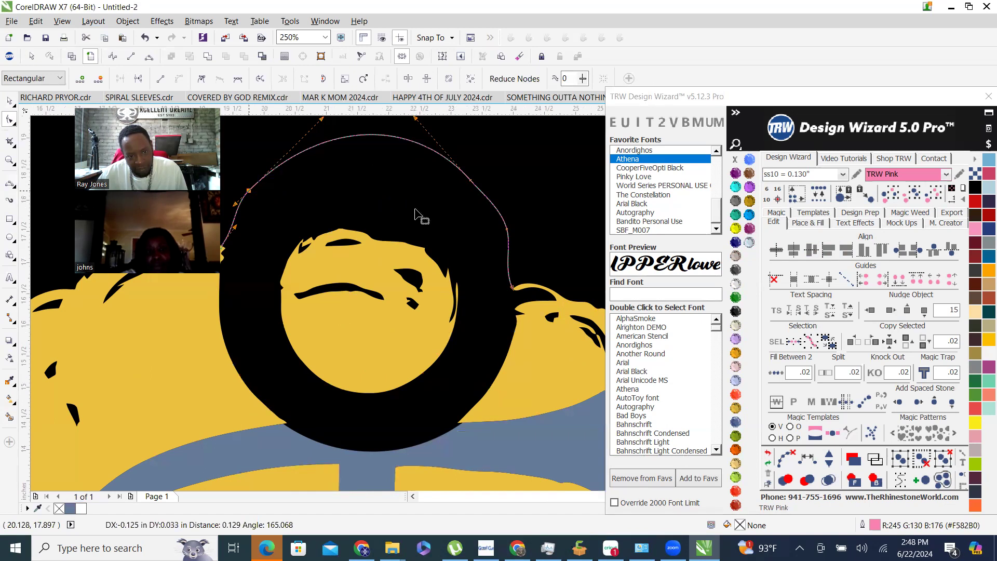
Delete the surplus node on the right side of the pink arc so the curve runs smoothly down to the ring.
scroll(416, 213, "down", 4)
scroll(416, 208, "up", 3)
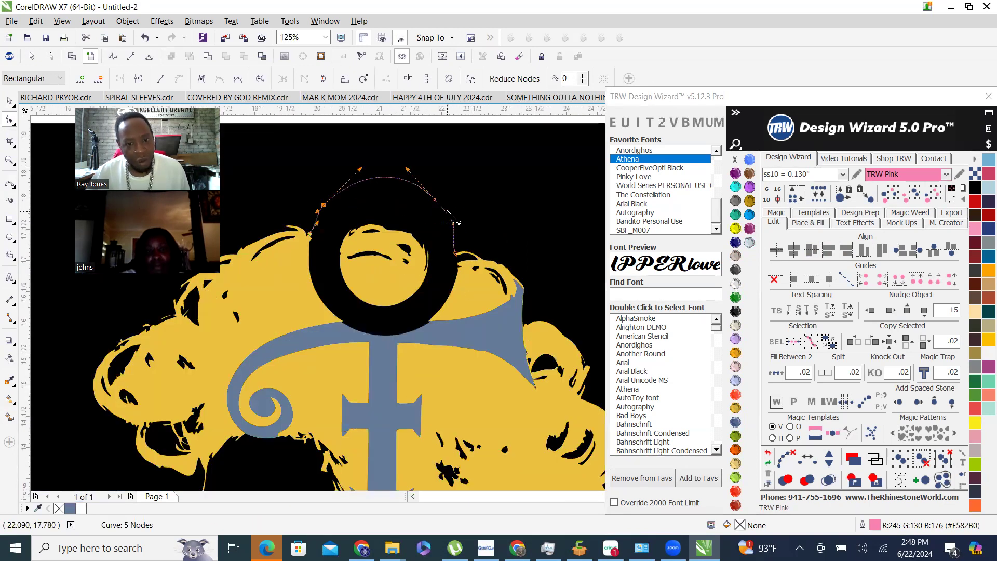
scroll(450, 217, "up", 2)
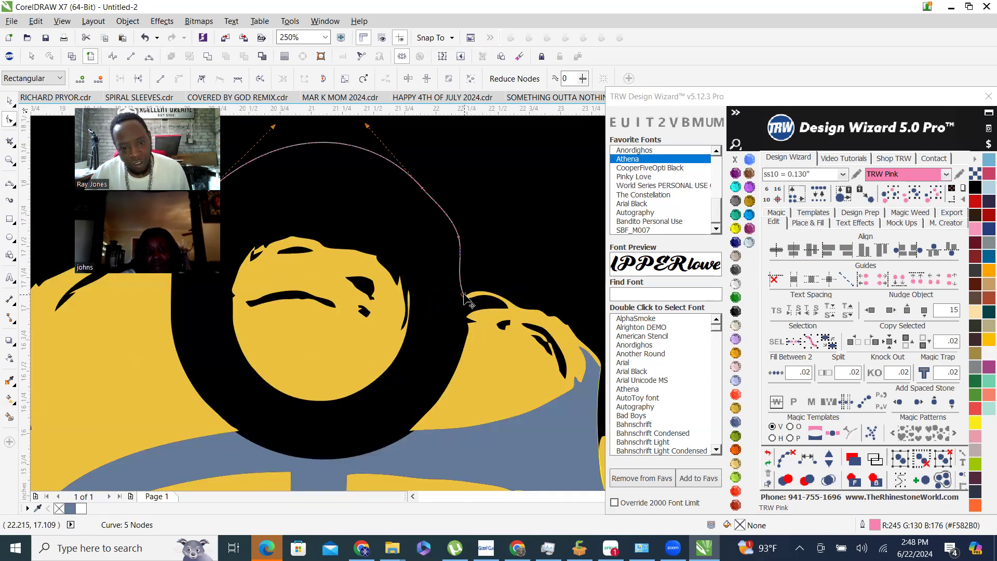
left_click_drag(467, 288, 454, 223)
key("Delete")
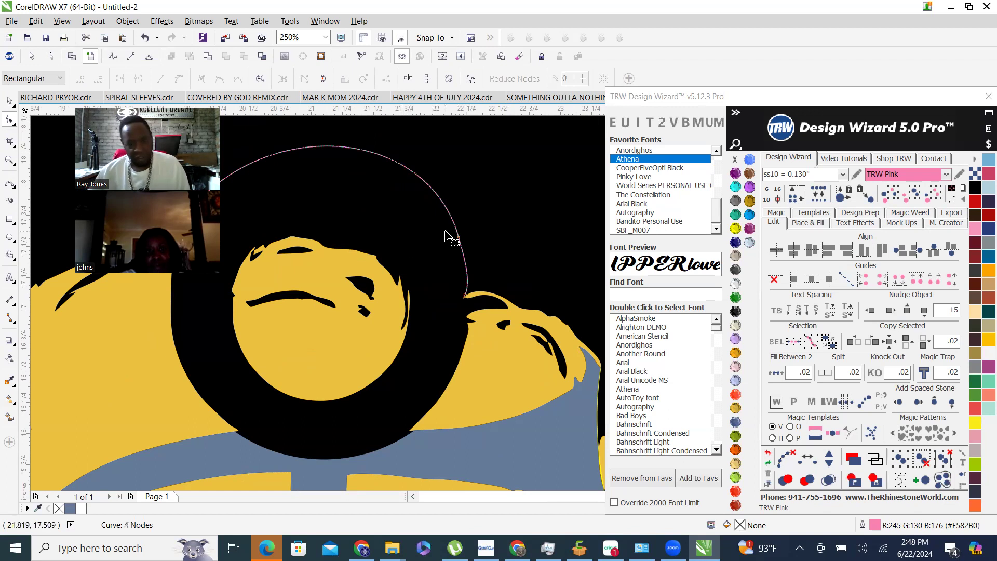
scroll(473, 273, "down", 2)
scroll(416, 259, "up", 2)
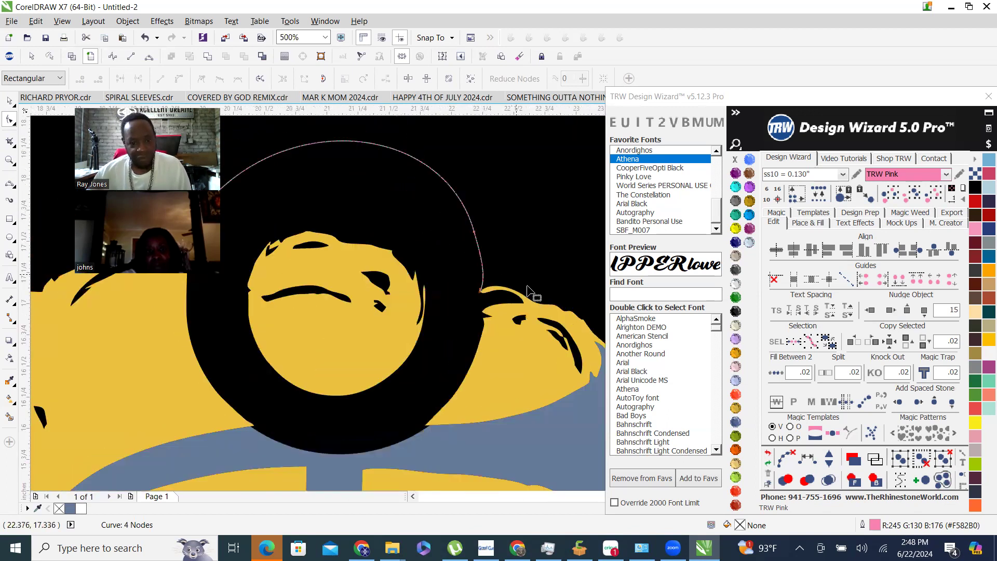
scroll(393, 256, "down", 2)
scroll(361, 275, "up", 3)
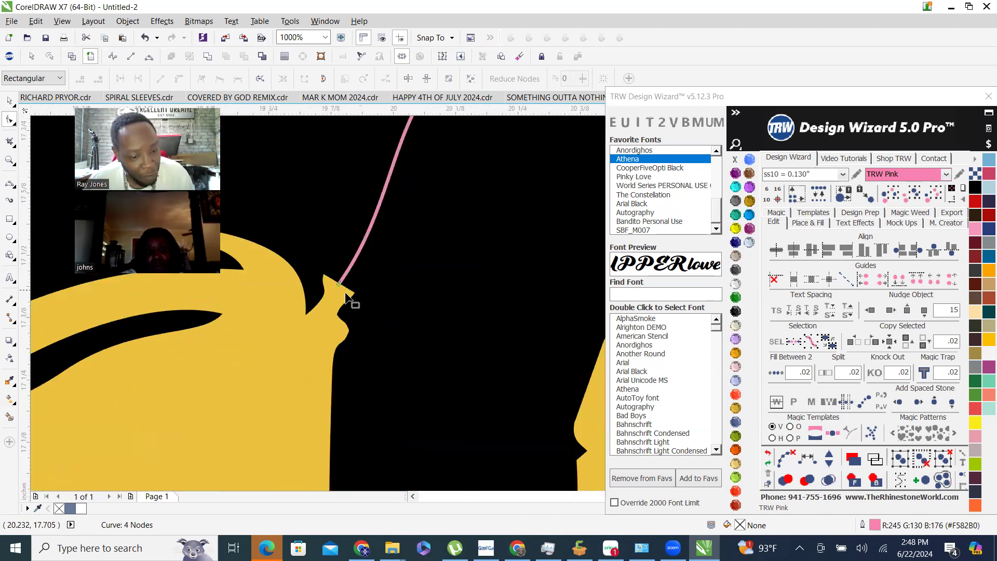
scroll(32, 158, "down", 2)
left_click(9, 100)
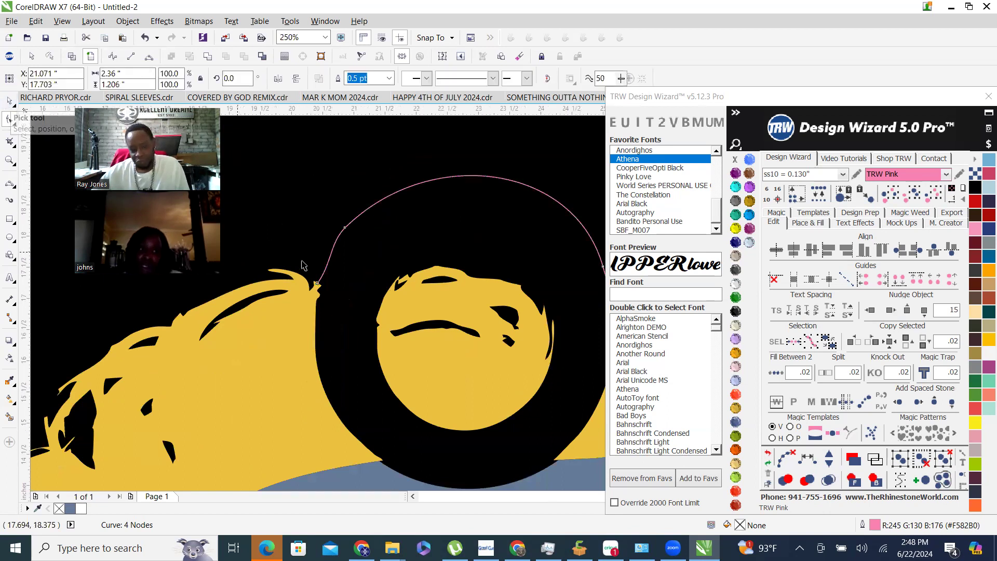
Smart-fill the ring enclosed by the pink arc with the specified blue-gray color and no outline.
scroll(290, 331, "down", 1)
left_click(9, 418)
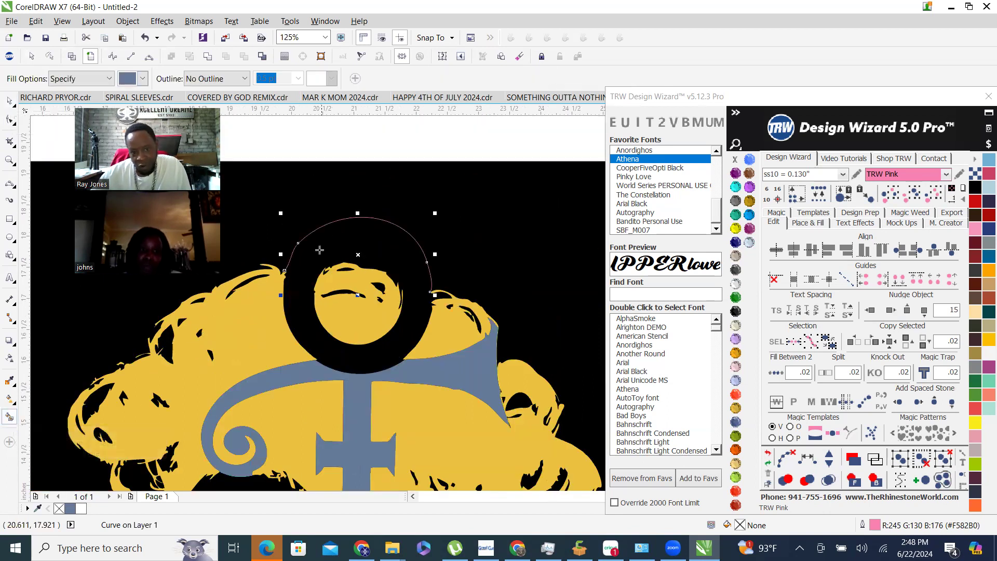
left_click(313, 254)
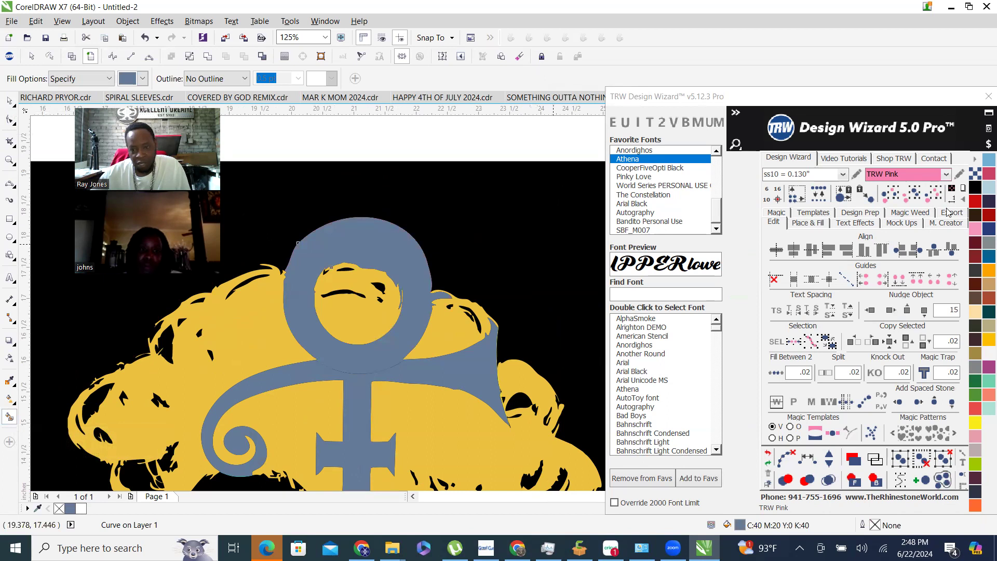
Weld the filled ring and the cross symbol into one curve and delete the black rectangle behind the portrait copy.
key("space")
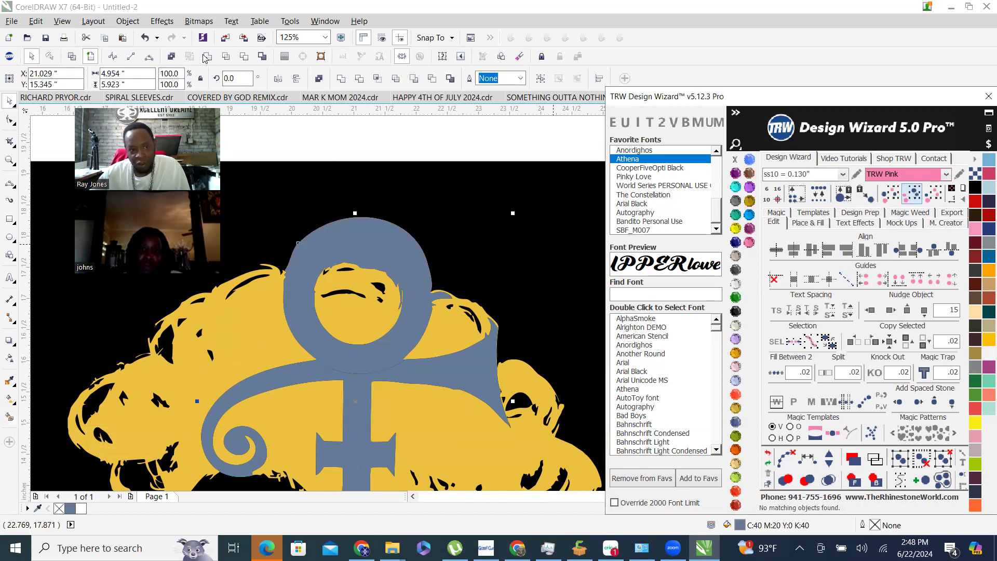
scroll(348, 285, "down", 2)
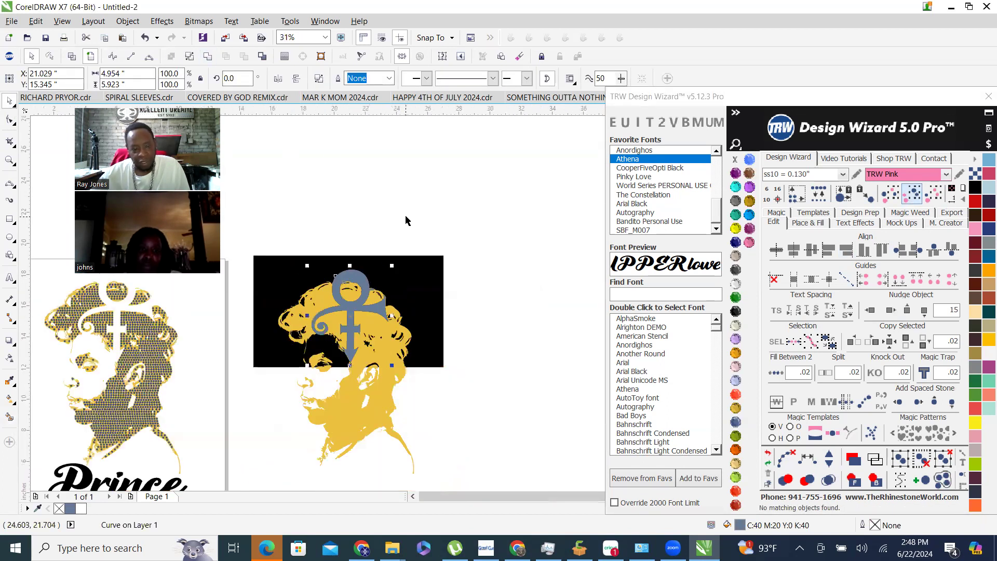
left_click(414, 286)
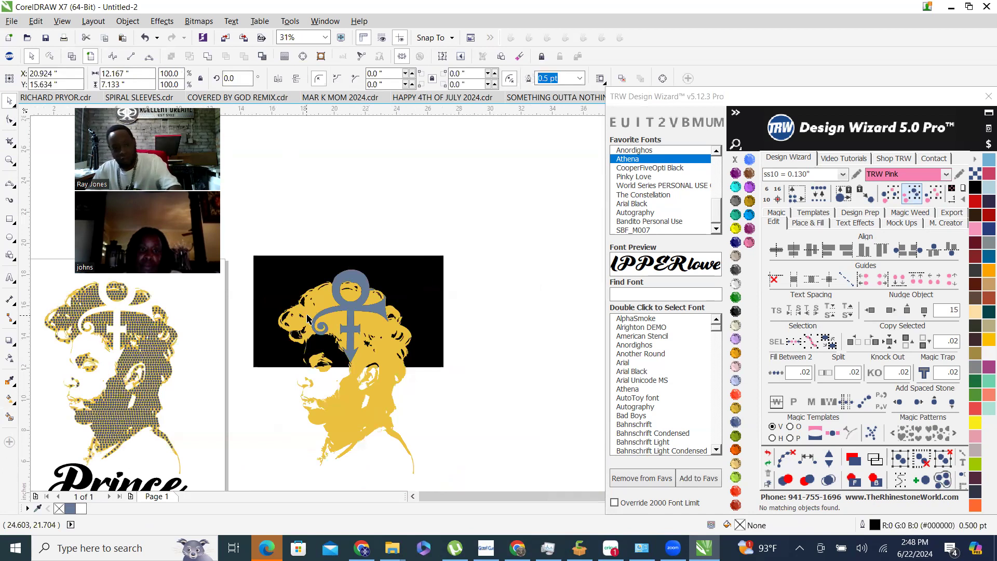
key("shift+Page_Down")
Delete the nodes forming the stray spur on the right outer edge of the symbol's ring.
scroll(364, 294, "up", 6)
key("F10")
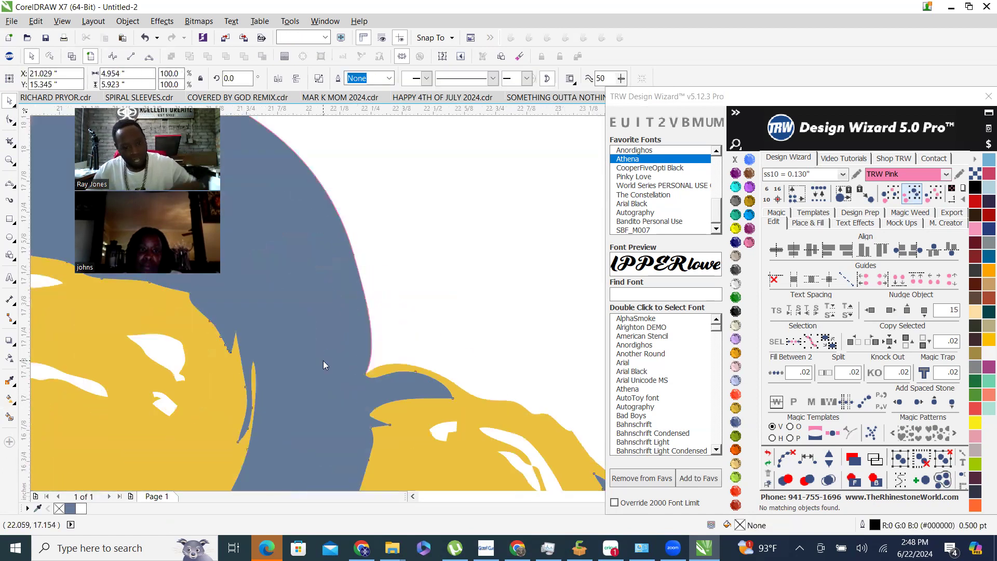
left_click(454, 352)
scroll(387, 338, "up", 2)
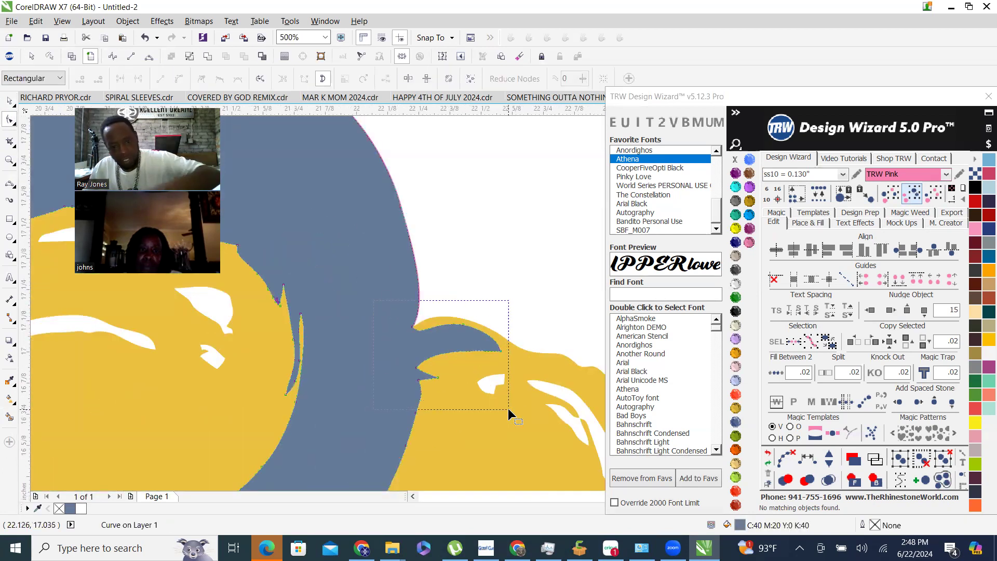
left_click_drag(508, 409, 509, 396)
left_click_drag(507, 141, 507, 141)
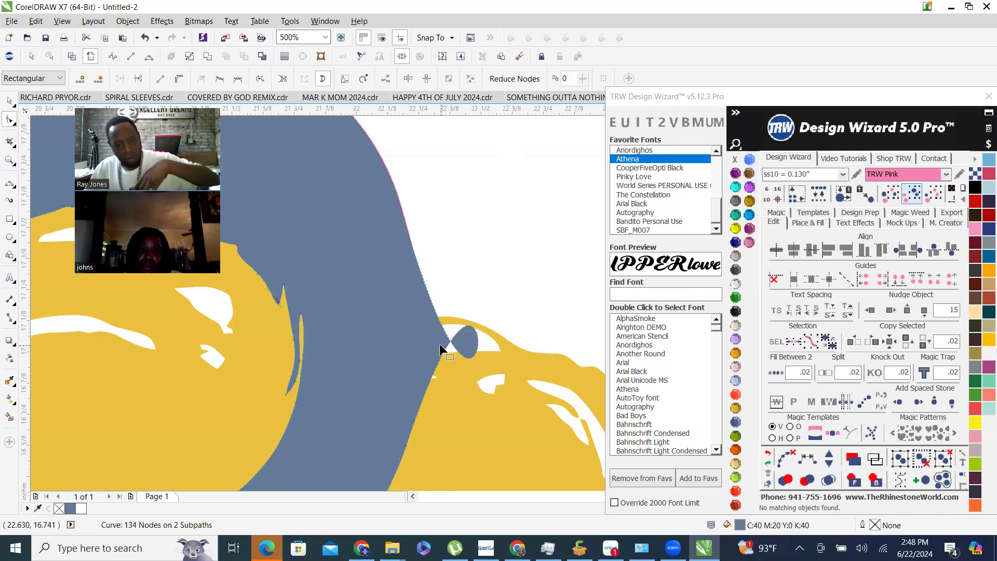
key("Delete")
Reshape the ring's right outer edge by adjusting its nodes and handles until it curves evenly and the remaining spur is gone.
scroll(385, 270, "down", 4)
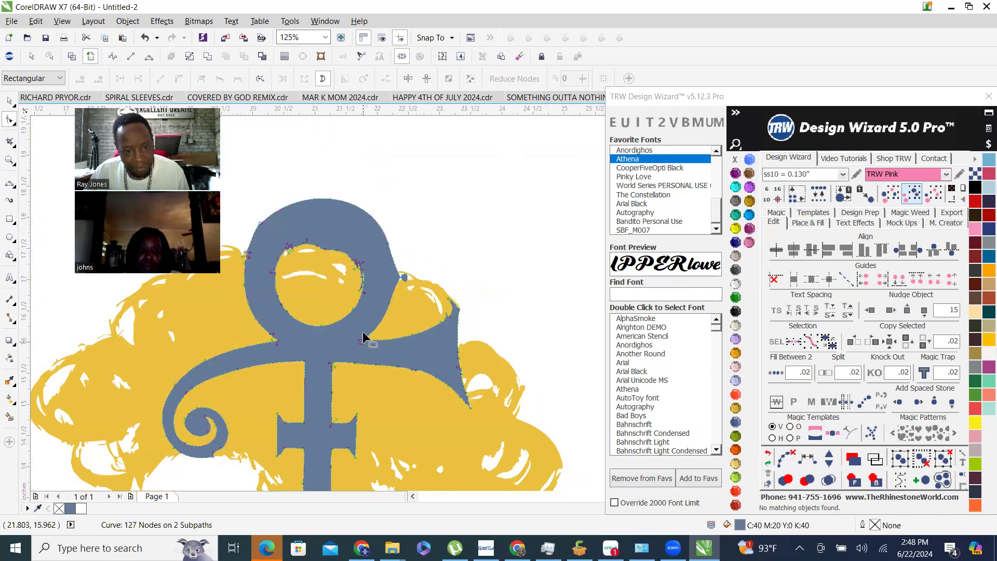
scroll(399, 290, "up", 2)
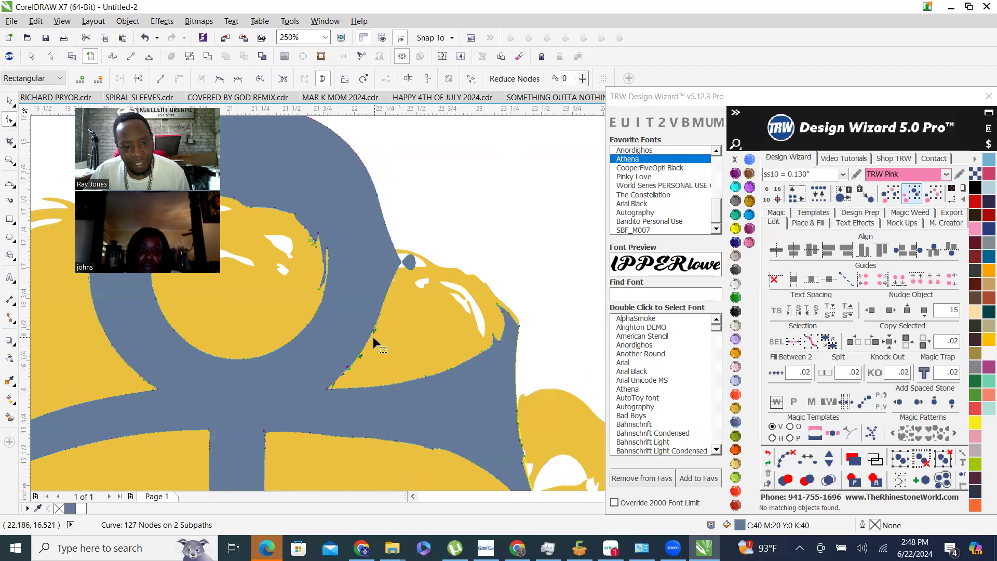
left_click(380, 339)
scroll(381, 340, "up", 2)
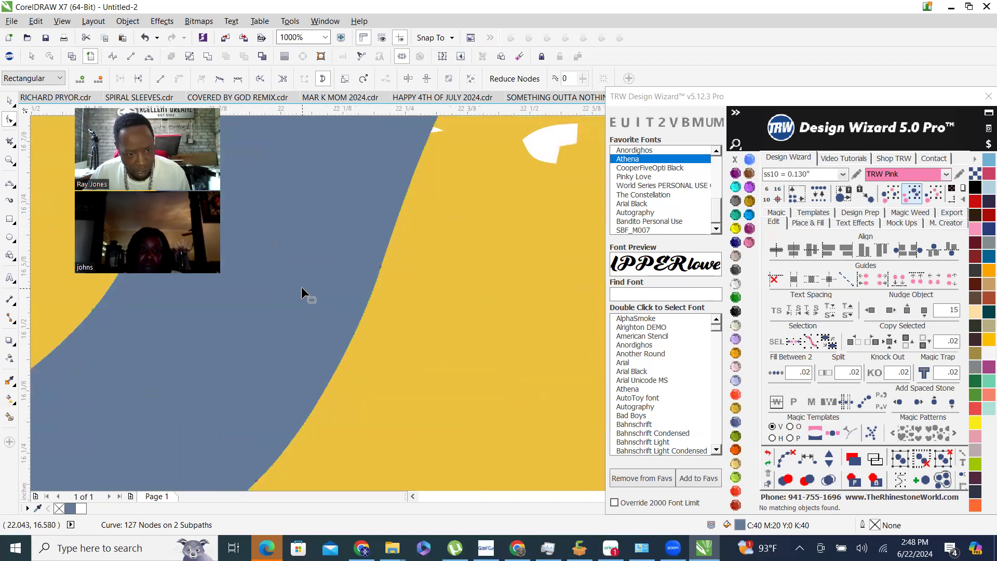
scroll(375, 335, "down", 2)
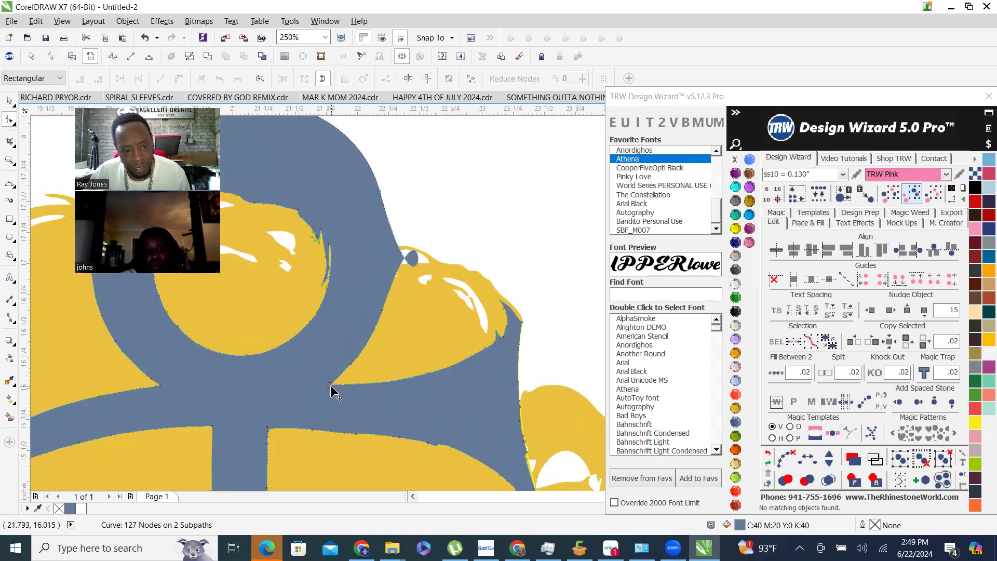
left_click(380, 191)
left_click_drag(431, 153, 406, 208)
left_click_drag(392, 302, 397, 252)
scroll(367, 252, "down", 3)
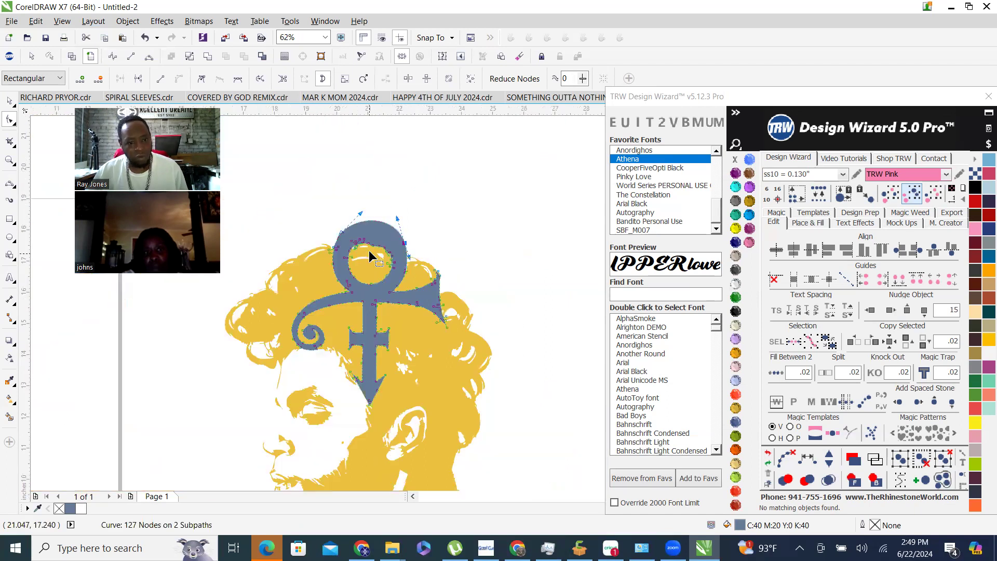
Try to reshape the top of the symbol's ring by adjusting its upper nodes.
scroll(410, 234, "up", 2)
left_click(9, 101)
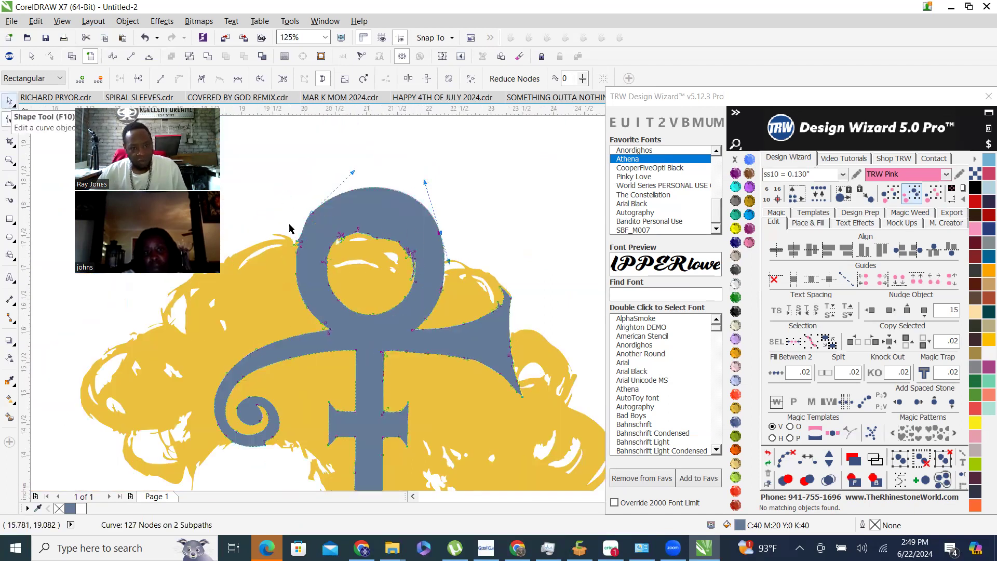
scroll(408, 260, "up", 5)
key("F10")
scroll(408, 259, "down", 2)
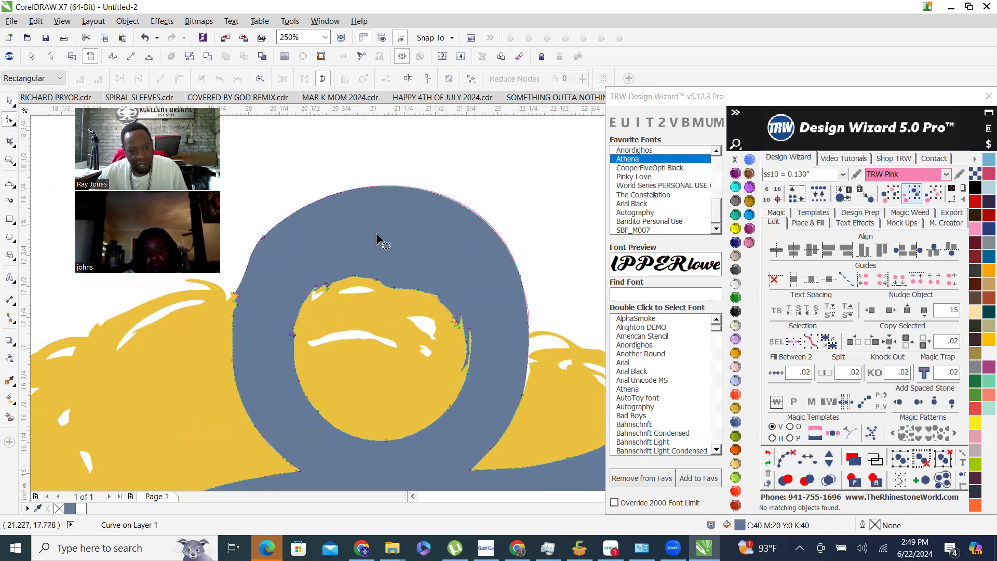
left_click_drag(306, 211, 407, 258)
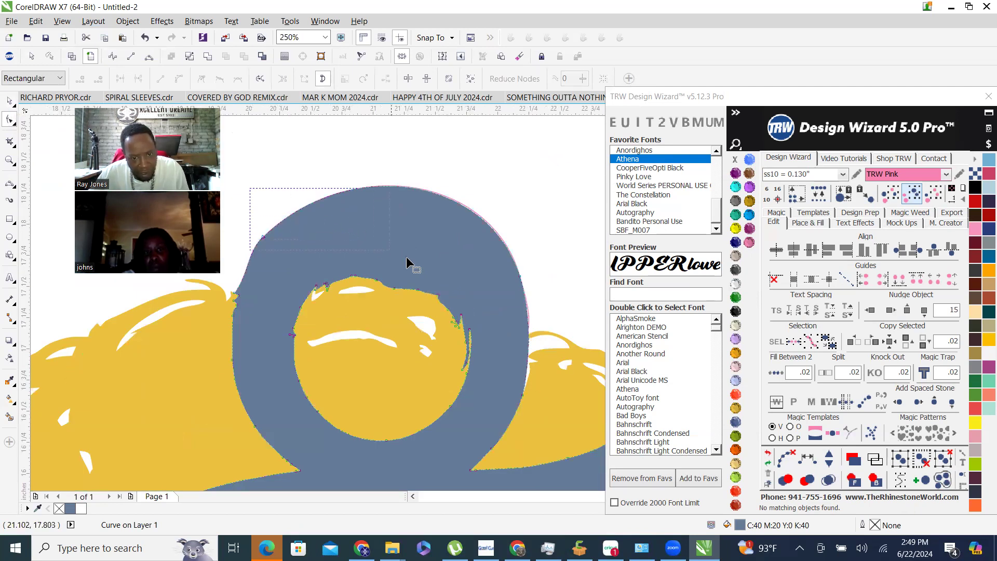
mouse_move(533, 265)
left_mouse_down()
mouse_move(545, 279)
mouse_move(526, 281)
left_mouse_up()
left_click(266, 247)
left_click_drag(267, 239, 268, 232)
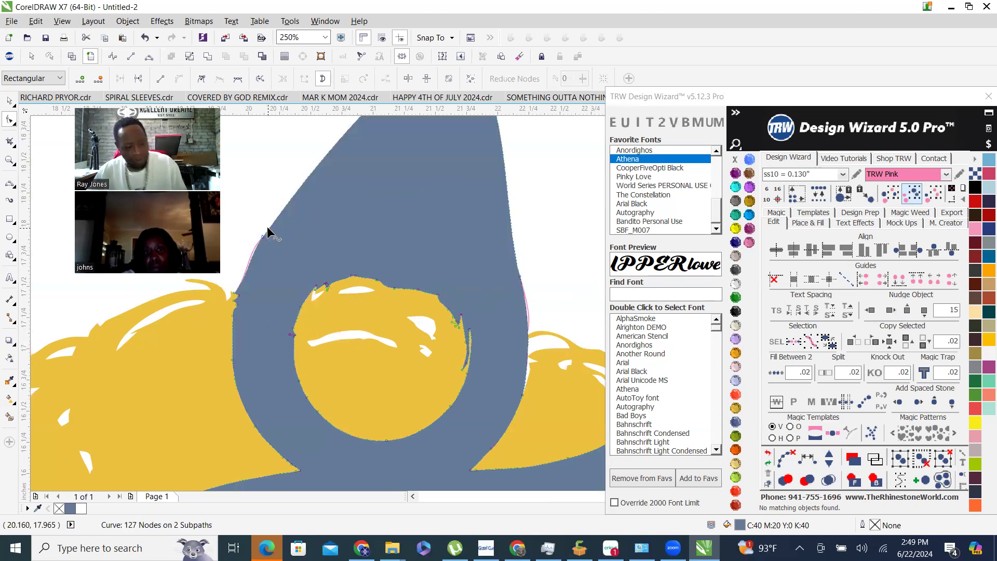
key("ctrl+z")
Adjust the upper left and right nodes of the symbol's ring to give its top a slimmer, rounder outline.
left_click_drag(541, 287, 493, 245)
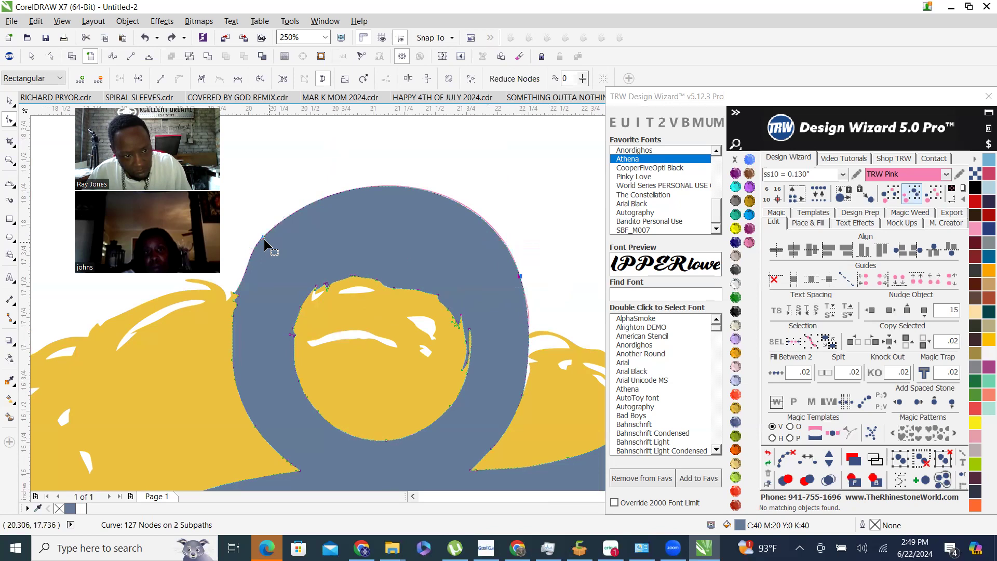
left_click_drag(265, 239, 262, 253)
scroll(384, 260, "down", 4)
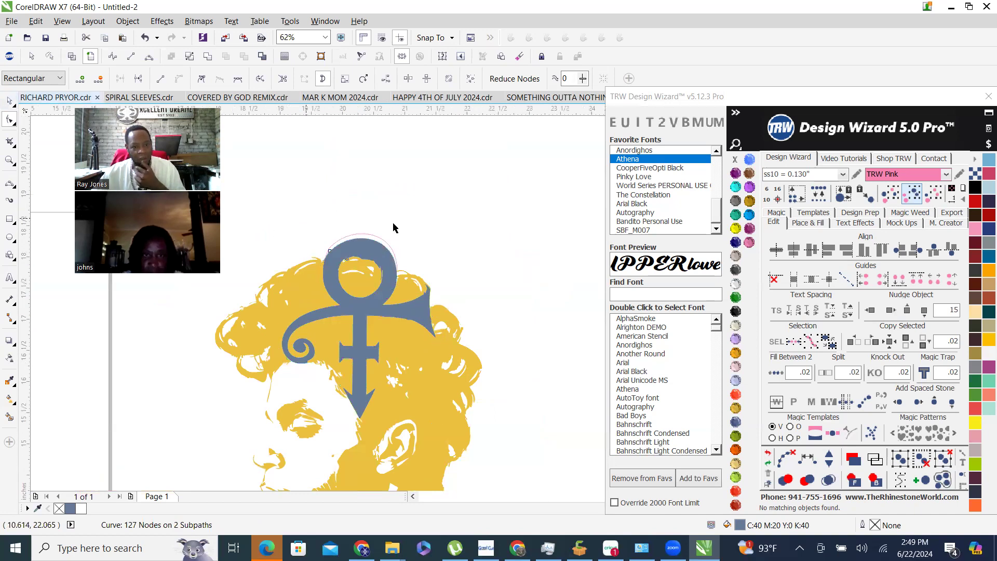
scroll(342, 218, "up", 4)
scroll(403, 234, "down", 4)
key("space")
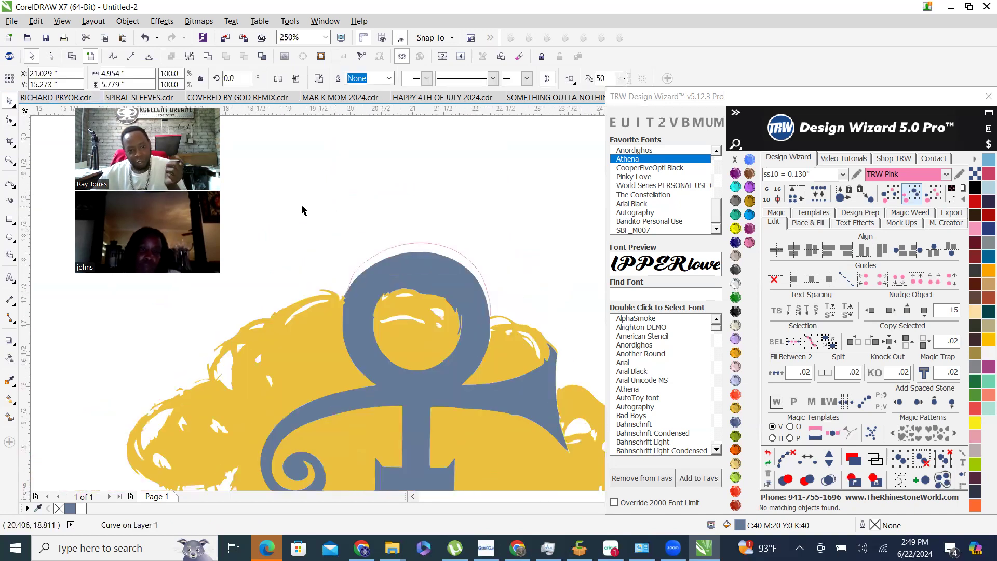
Delete the pink arc and the leftover closing lines around the symbol's right end, arrow tip and spiral.
left_click(505, 308)
scroll(527, 282, "down", 2)
left_click_drag(523, 269, 526, 298)
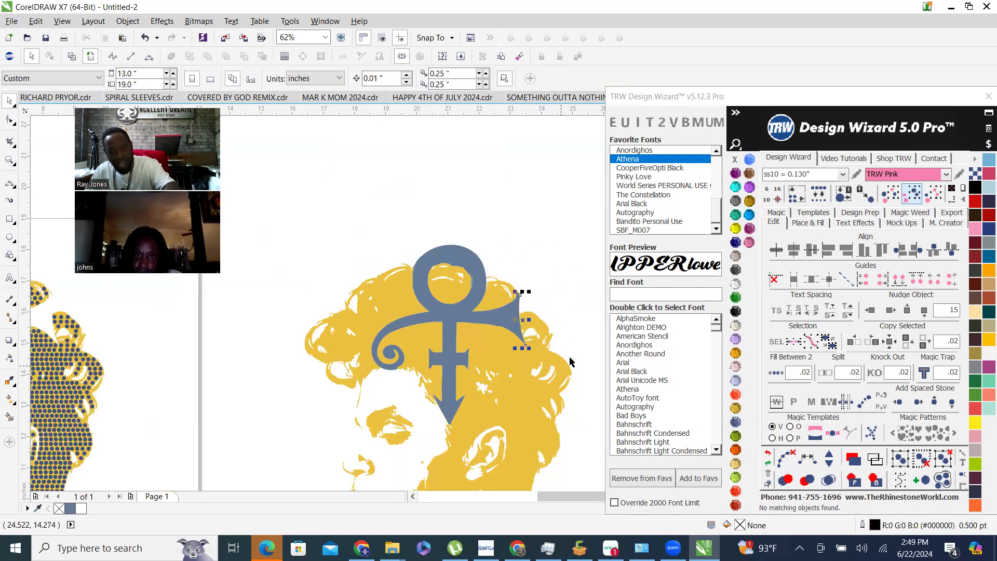
left_click_drag(406, 385, 474, 457)
left_click(318, 365)
left_click_drag(272, 356, 427, 403)
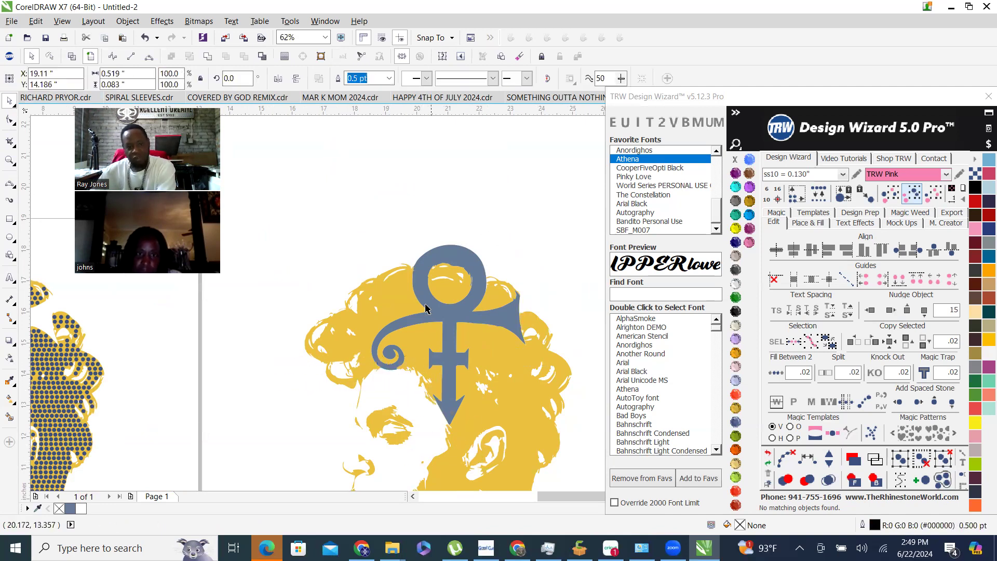
Nudge the finished symbol 15 inches left onto the rhinestone portrait and fill it with Amethyst.
scroll(426, 308, "down", 1)
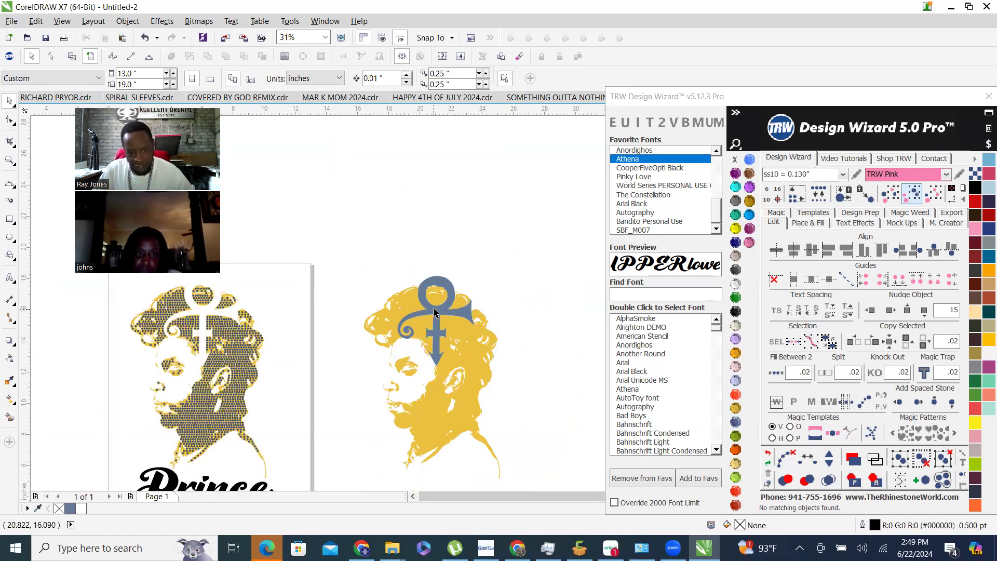
left_click(424, 289)
left_click(870, 310)
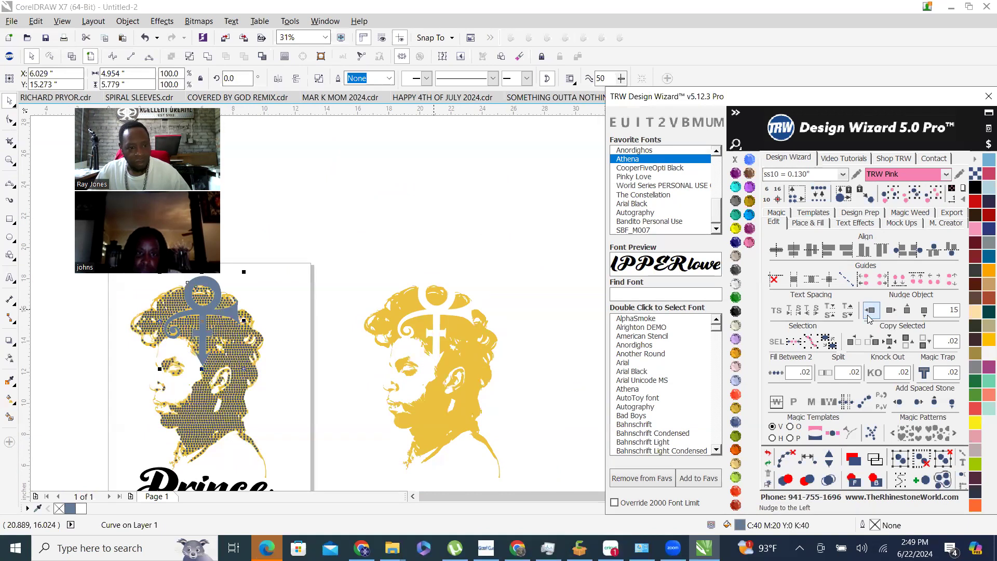
left_click(736, 173)
scroll(460, 291, "down", 2)
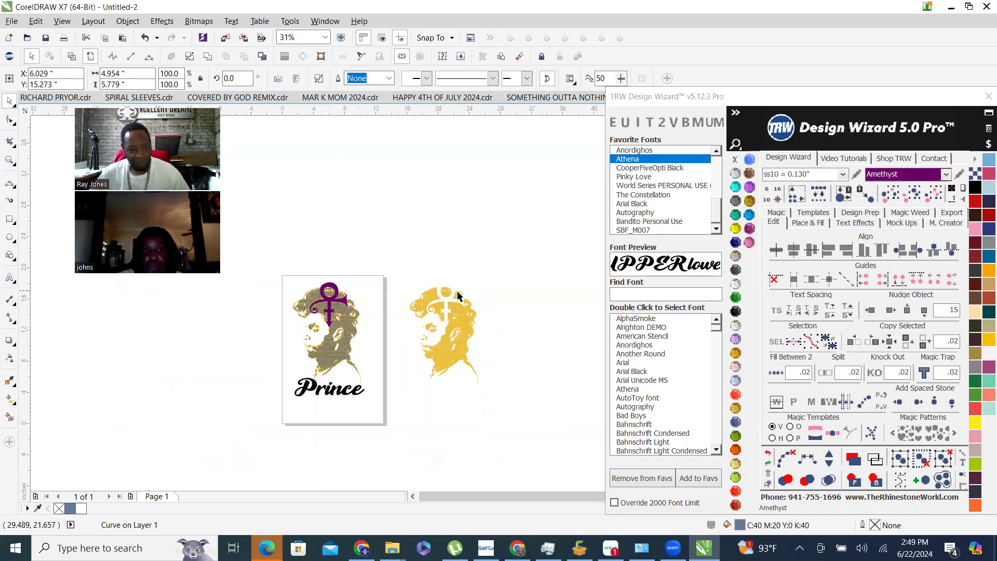
Select the Prince title below the rhinestone portrait.
left_click(289, 352)
scroll(290, 353, "up", 2)
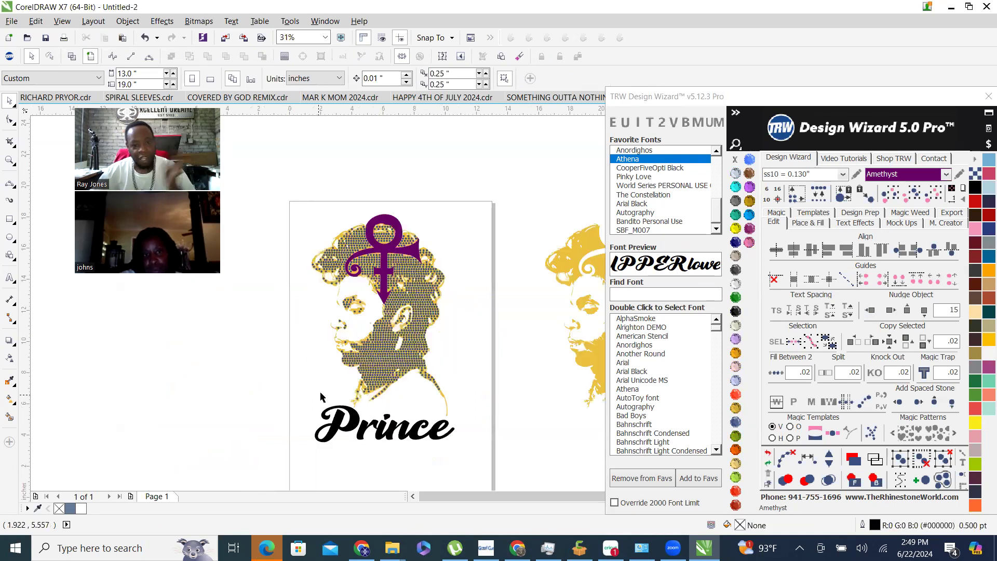
left_click(353, 427)
scroll(387, 306, "up", 2)
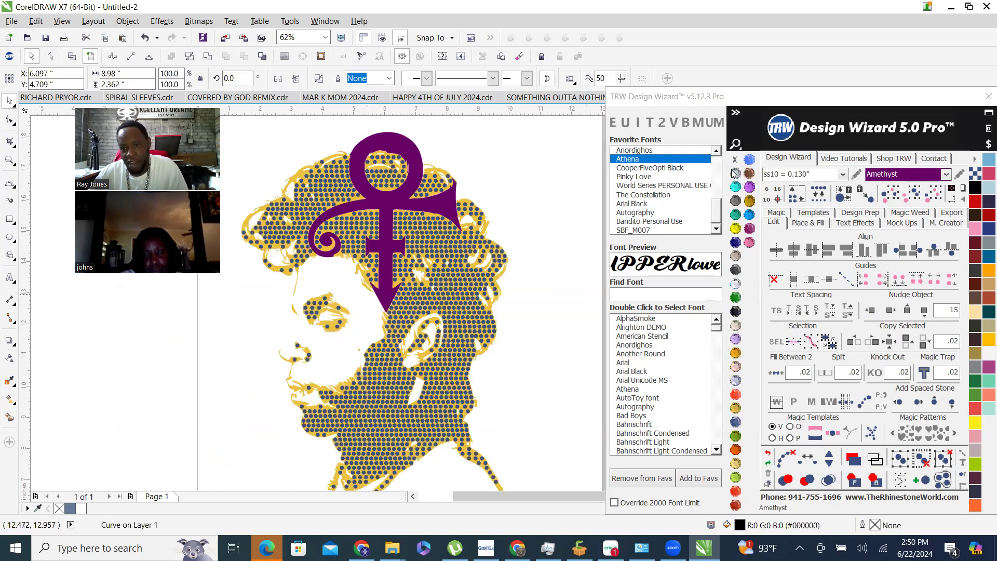
Create a quick shirt proof of the complete Prince design on the Womens Burn-Out Shirt Front product.
scroll(552, 233, "down", 2)
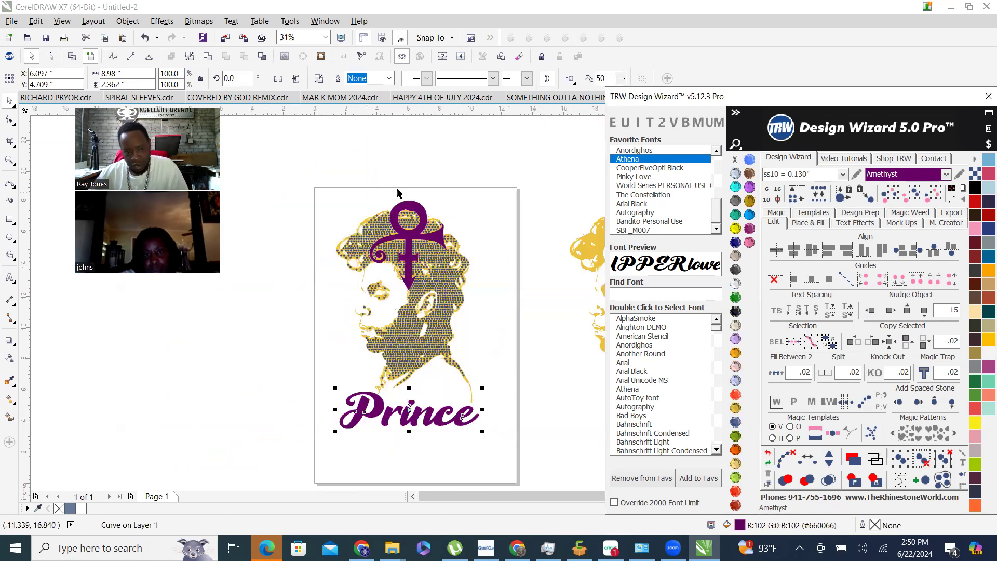
left_click_drag(306, 174, 540, 439)
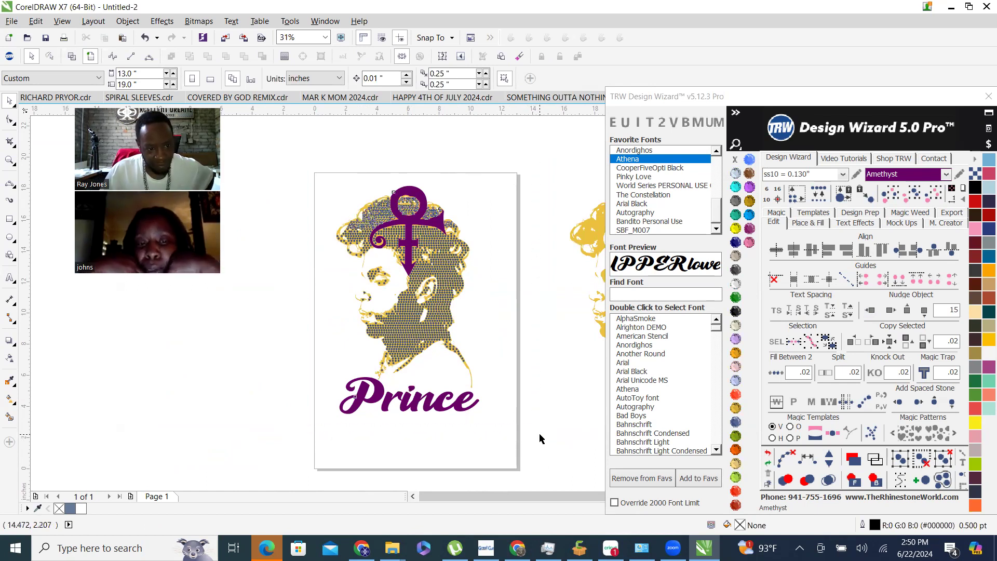
left_click(905, 223)
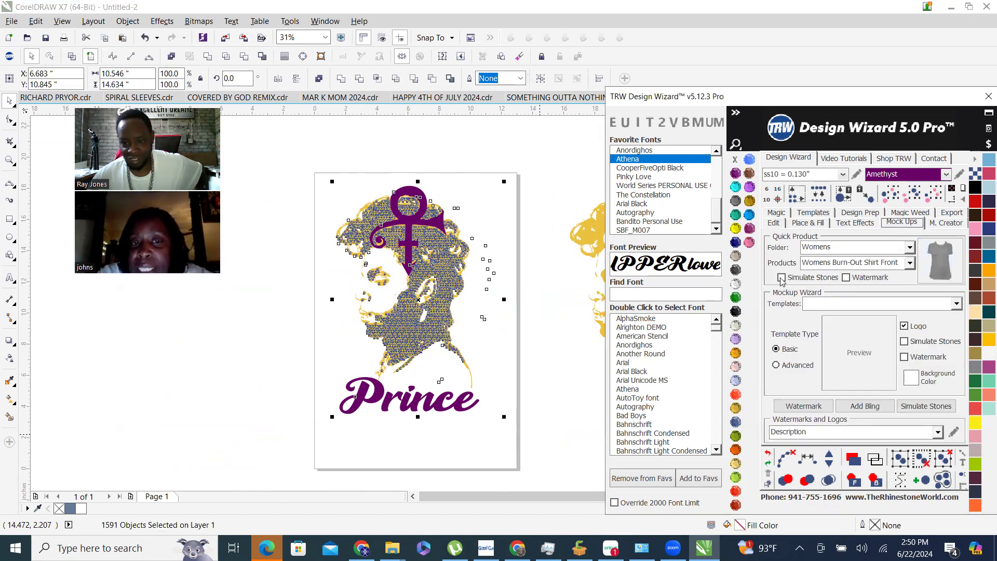
left_click(924, 273)
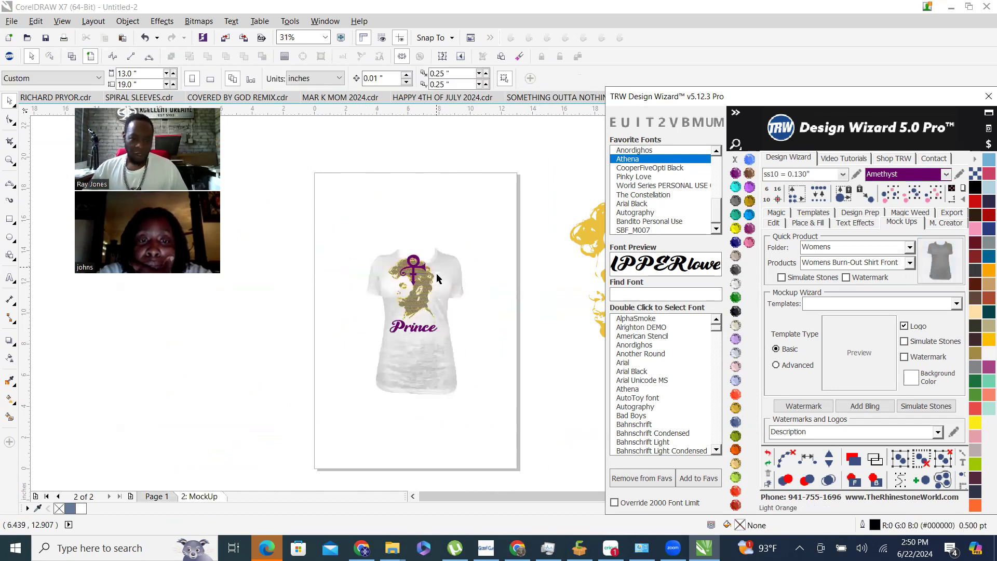
Move the shirt image slightly upward behind the design on the mockup page.
scroll(444, 290, "up", 2)
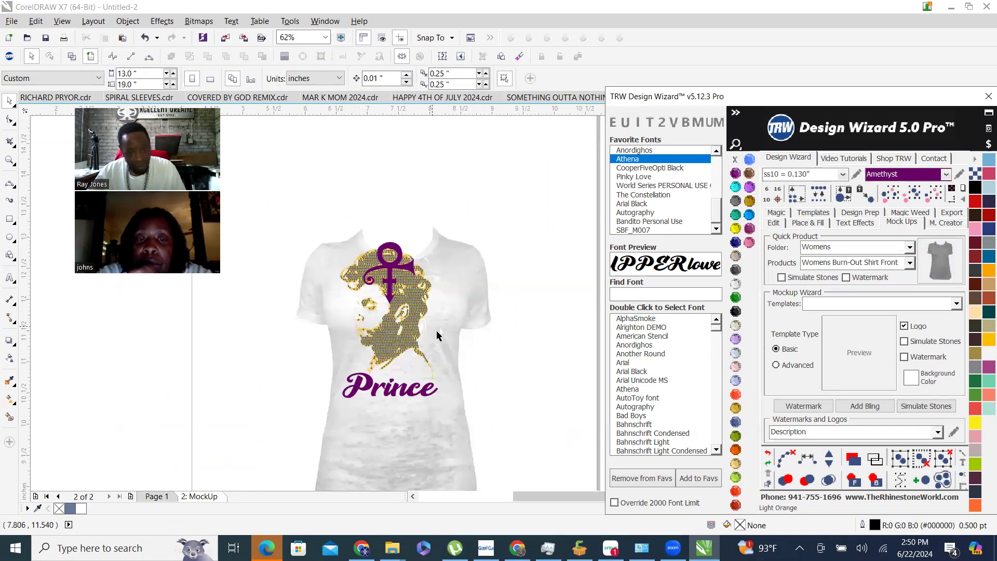
scroll(436, 336, "up", 2)
left_click(440, 332)
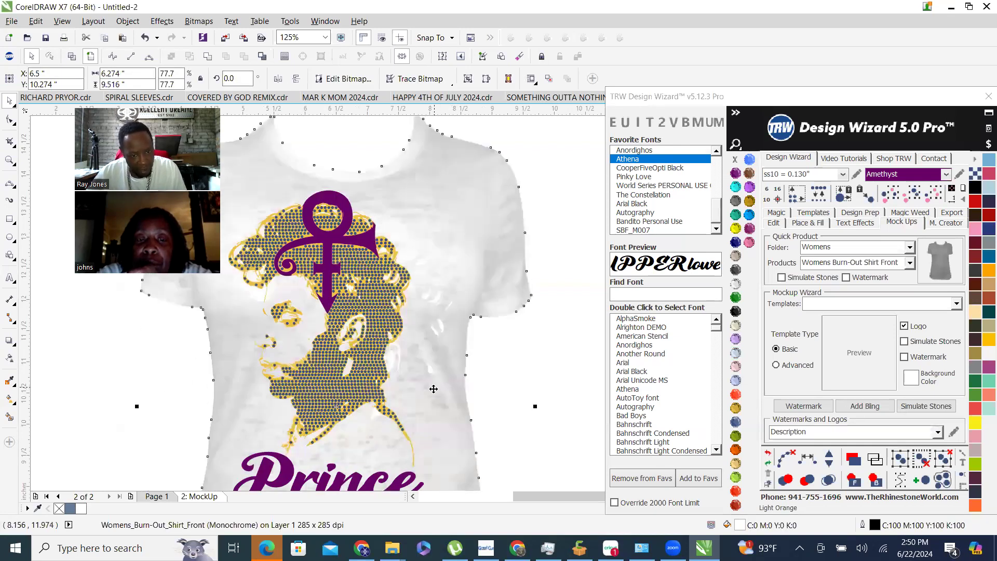
left_click_drag(436, 413, 327, 356)
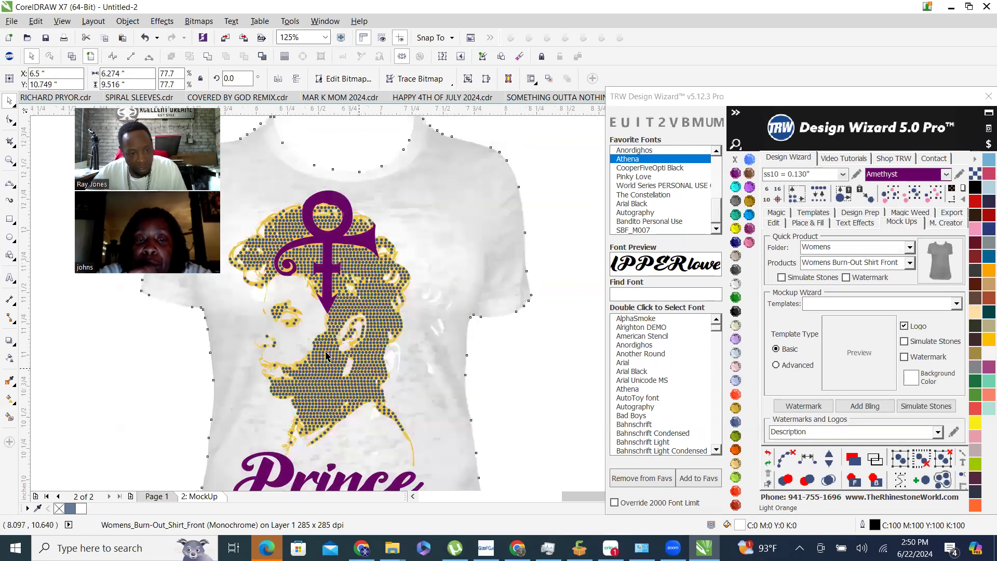
Recolour the mockup shirt Tanzanite and select the small white leftover shape beside the back of the hair.
scroll(402, 329, "up", 2)
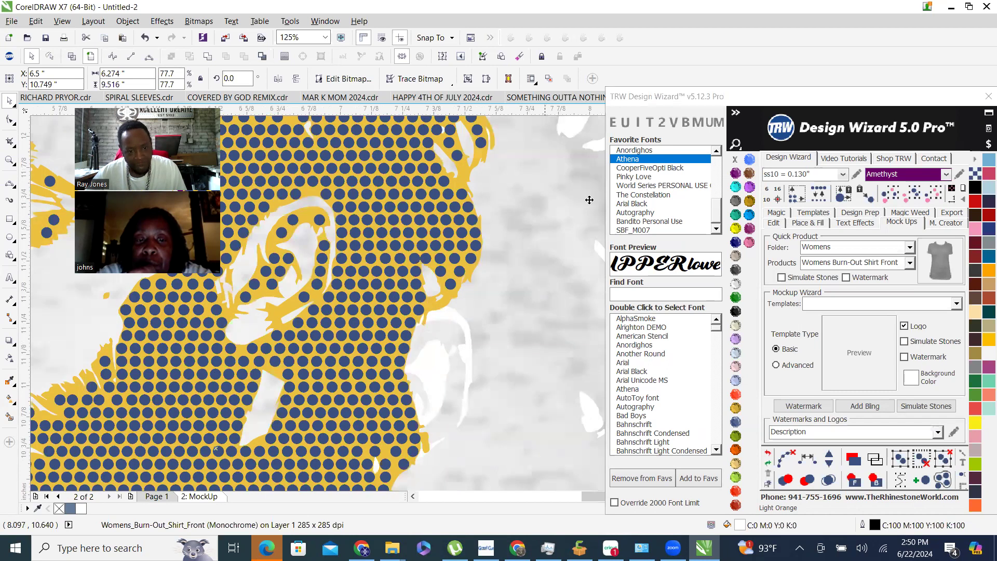
scroll(367, 335, "up", 2)
left_click(409, 391)
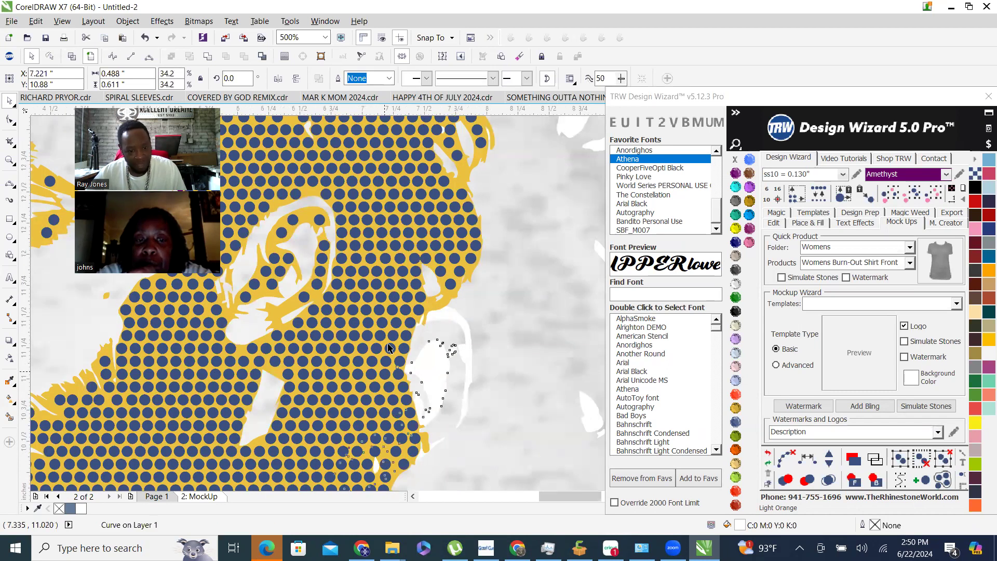
scroll(360, 408, "down", 4)
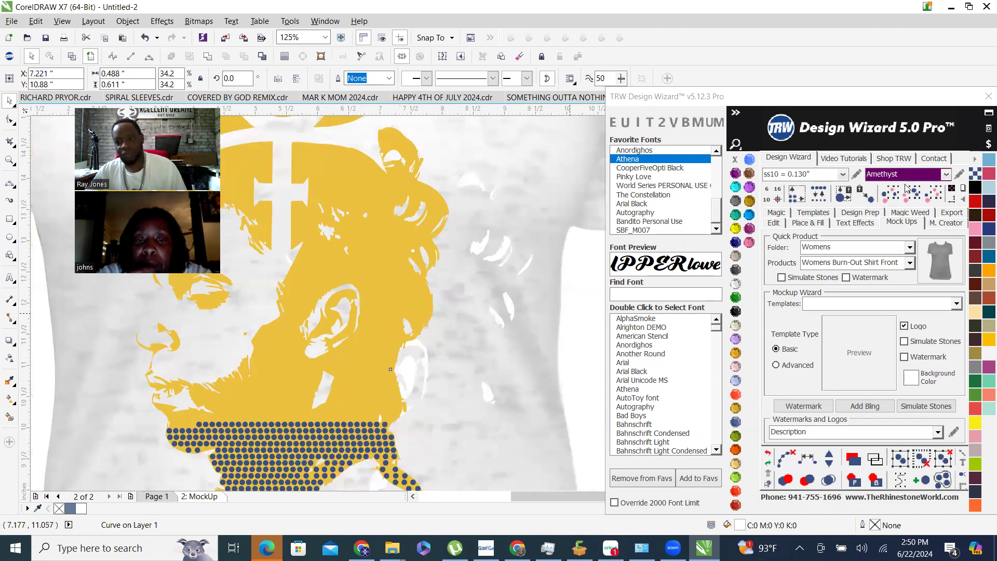
left_click(905, 187)
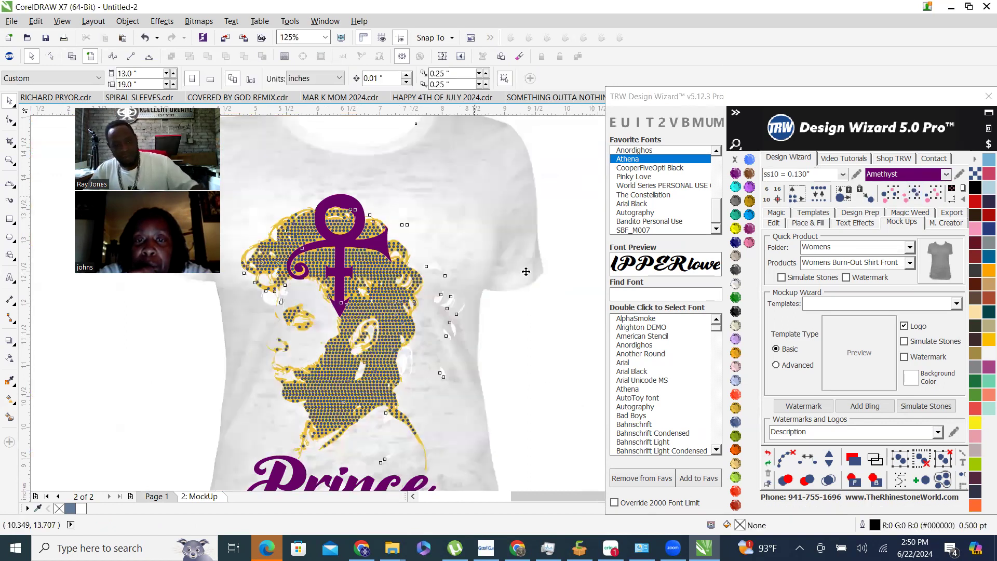
left_click(752, 188)
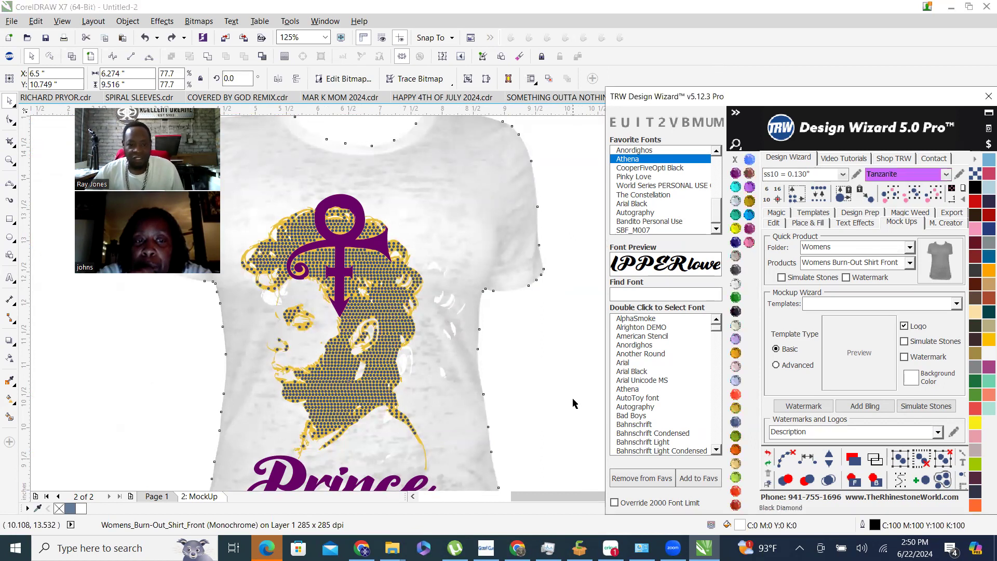
left_click(434, 268)
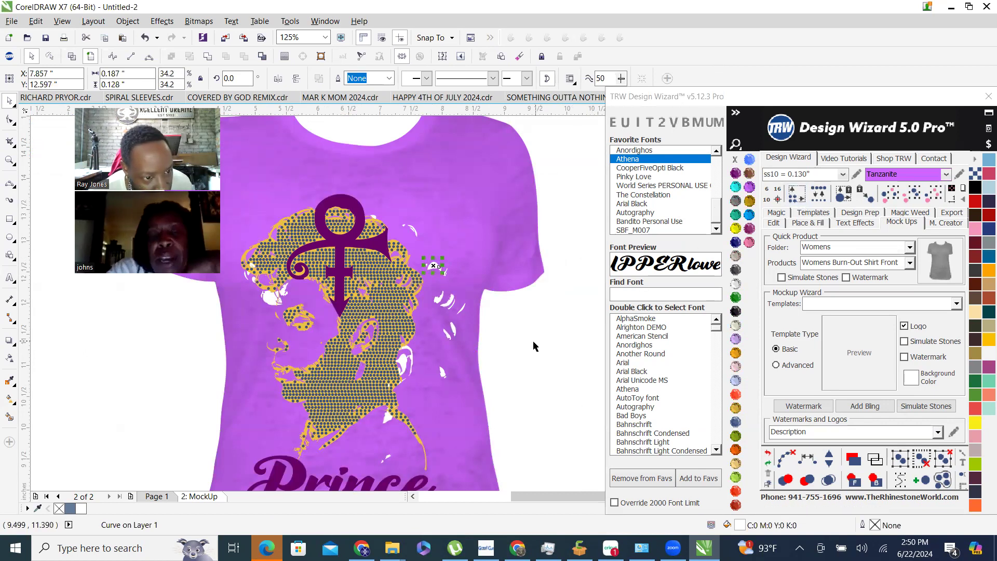
Undo the shirt mockup changes and the mockup page to get back to the original design page.
left_click(767, 455)
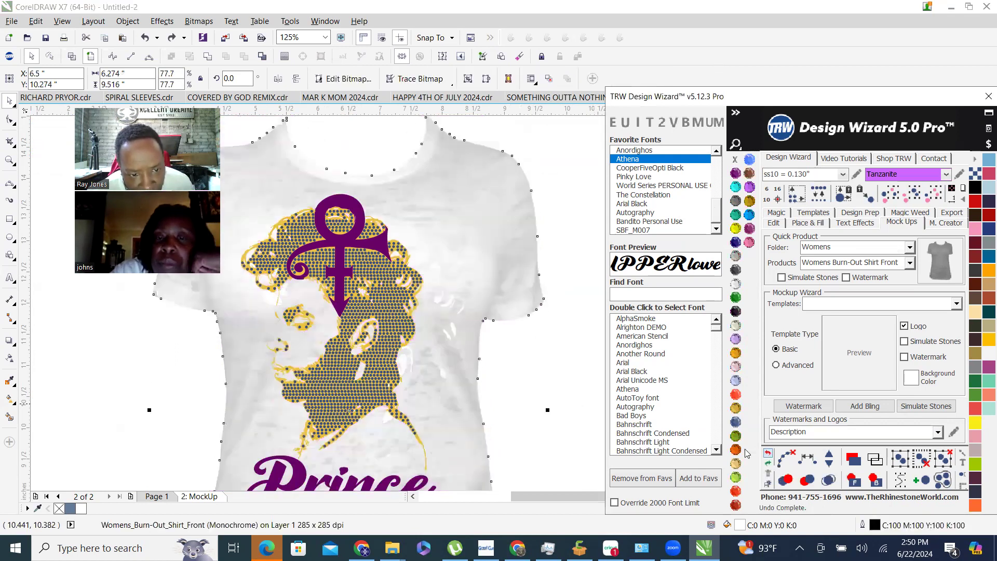
left_click(768, 456)
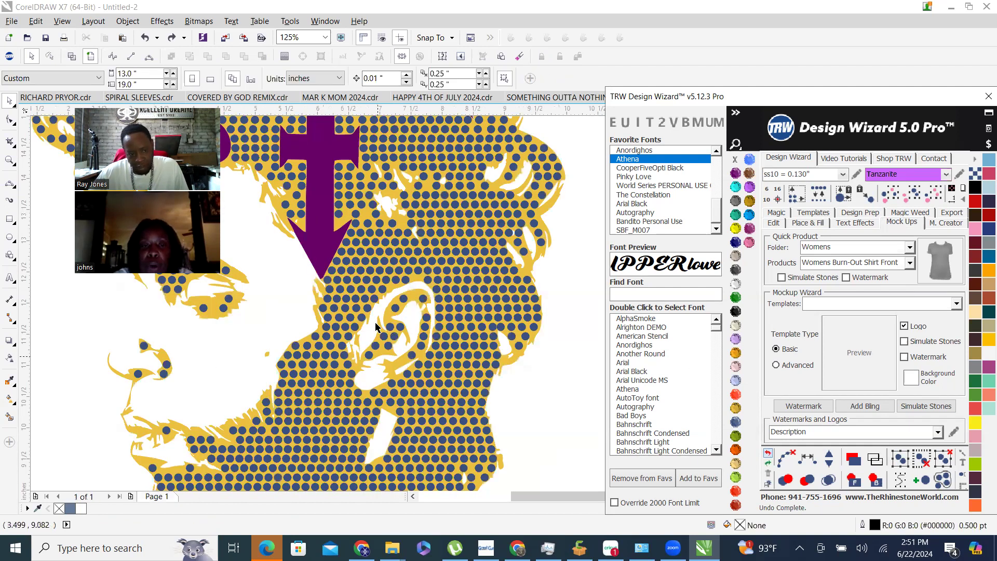
scroll(501, 271, "down", 5)
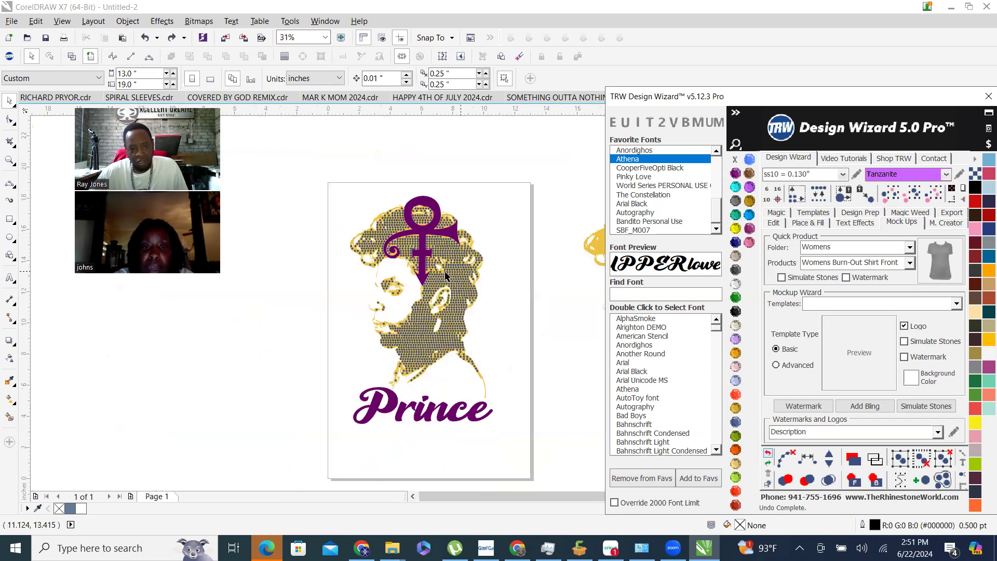
scroll(390, 283, "down", 1)
Examine the design in wireframe view for hidden shapes behind the head, and return to the full-colour view.
left_click(111, 75)
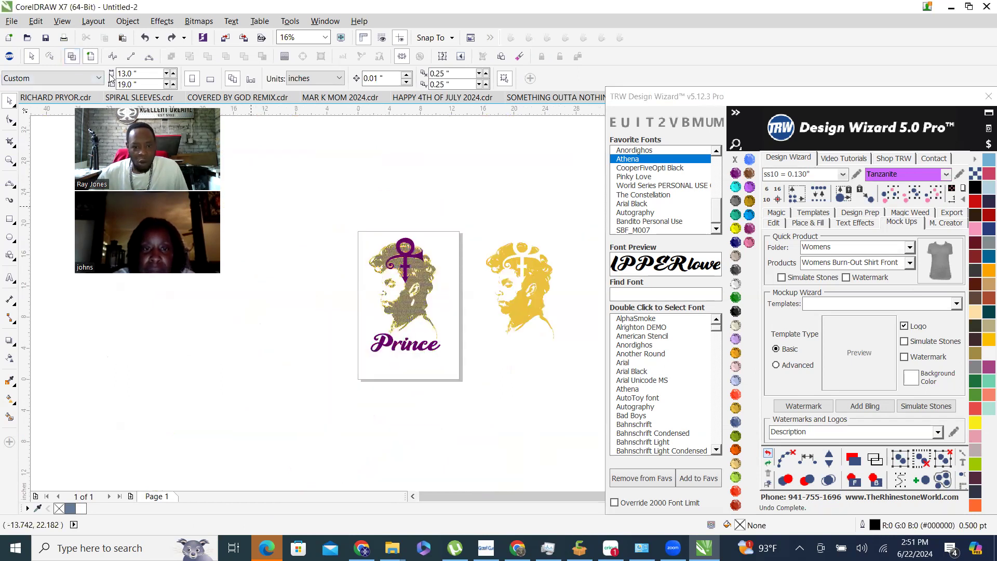
key("shift+F9")
scroll(387, 261, "up", 2)
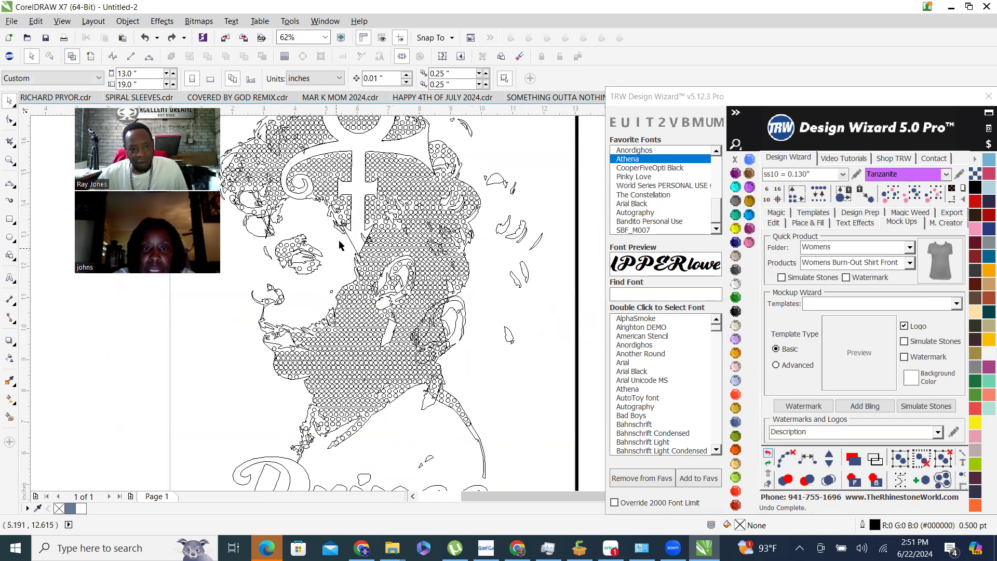
scroll(466, 235, "up", 1)
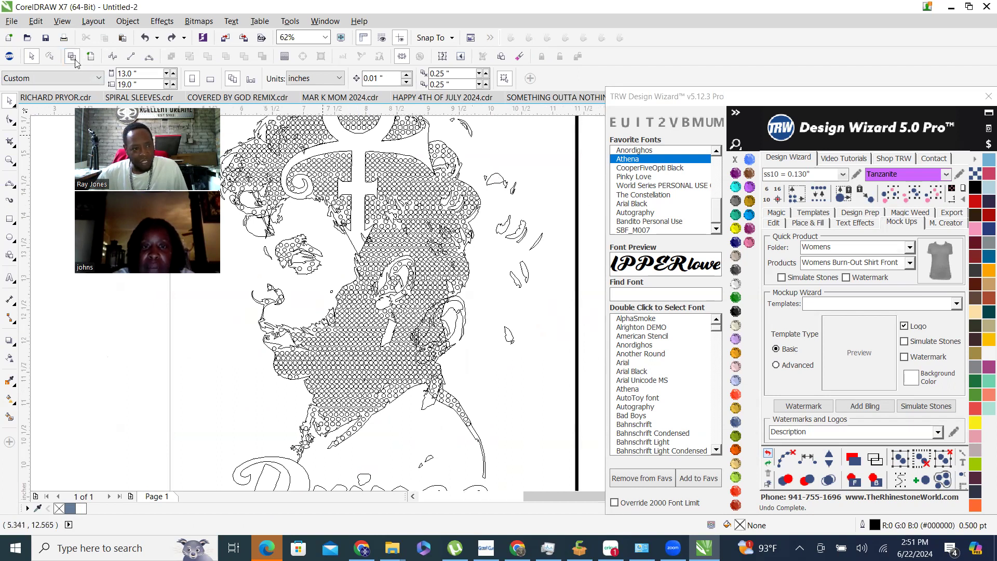
left_click(90, 56)
scroll(299, 267, "down", 2)
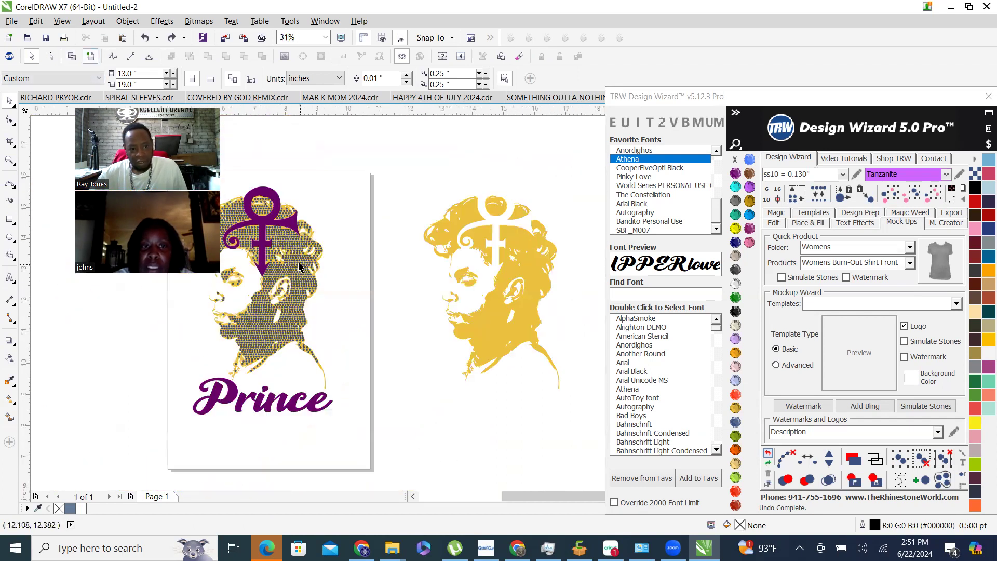
Select the invisible white shapes scattered behind the head, examine them up close, and clear the selection.
scroll(300, 267, "up", 1)
left_click_drag(418, 282, 457, 422)
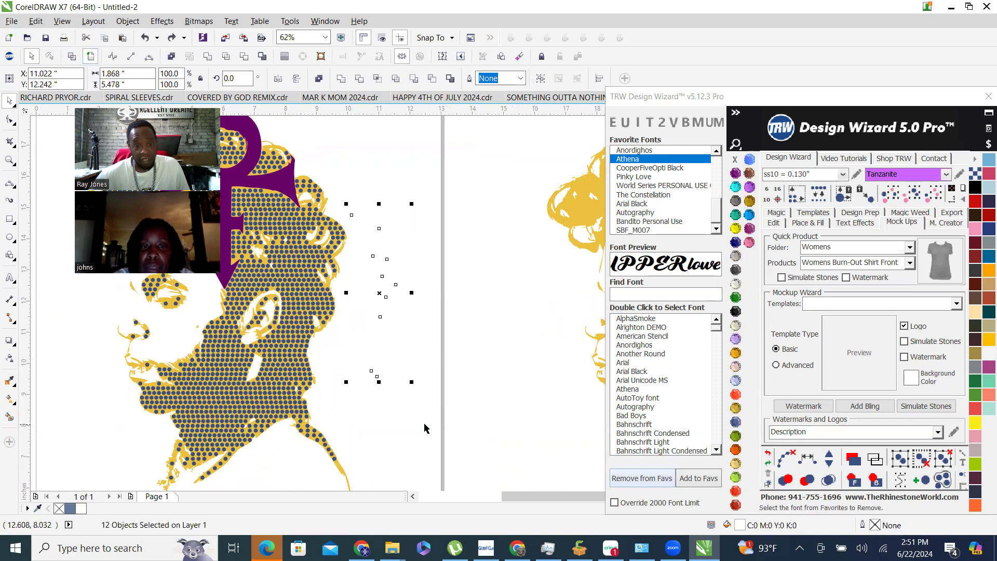
scroll(355, 241, "up", 2)
scroll(413, 280, "up", 1)
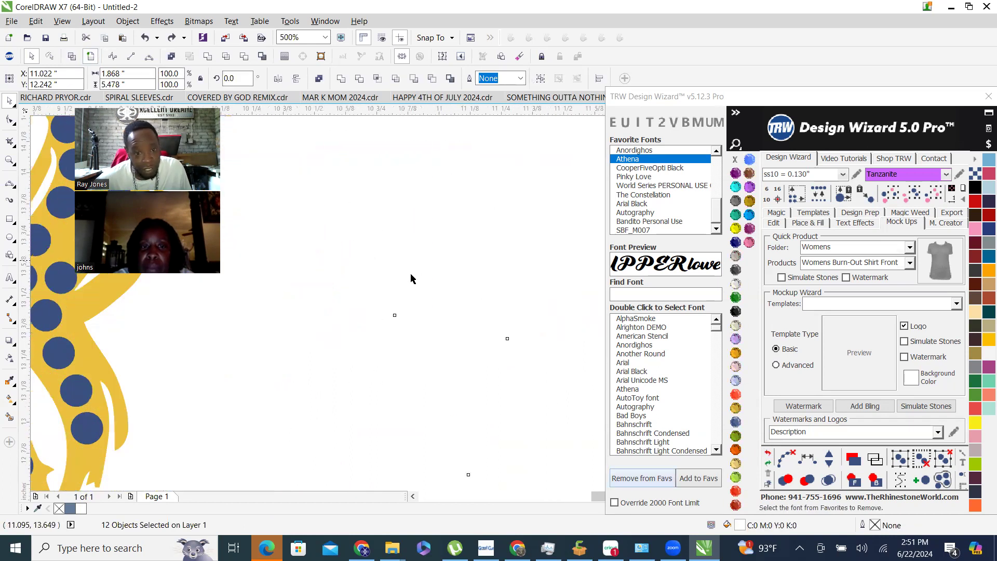
scroll(424, 271, "down", 2)
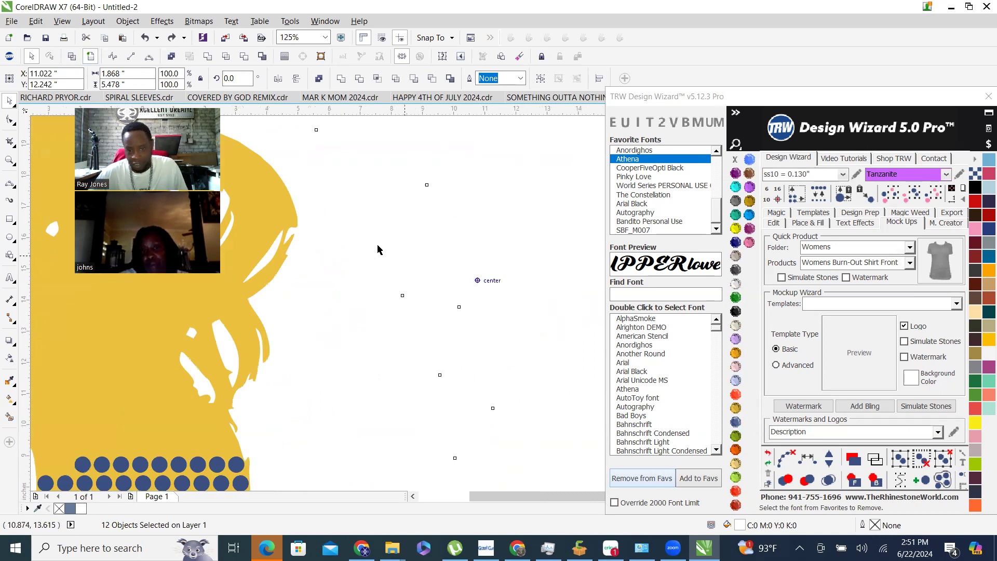
left_click(470, 197)
scroll(416, 234, "down", 2)
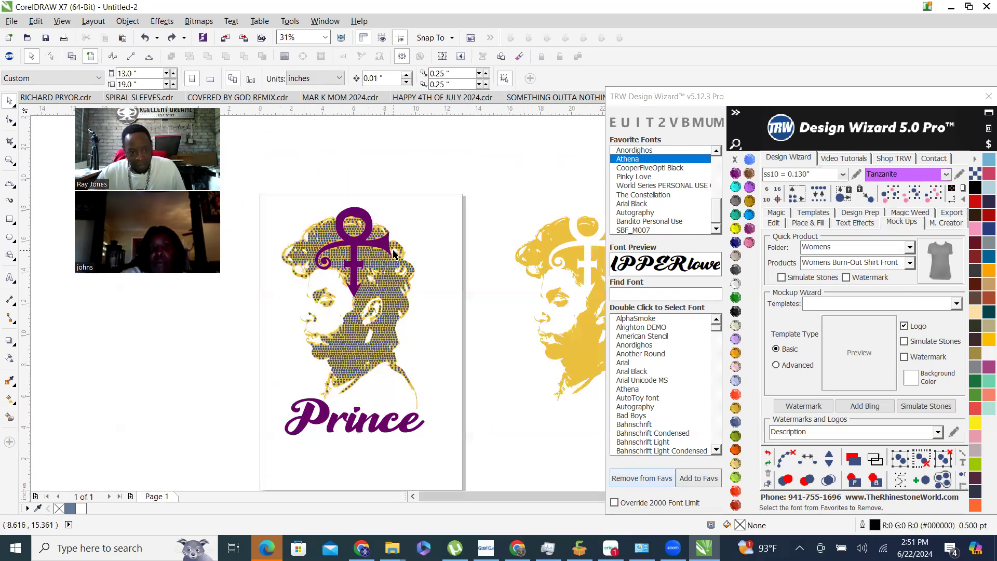
Recheck the stray outlines around the hair and neck in wireframe, and restore the full-colour display.
scroll(306, 218, "up", 1)
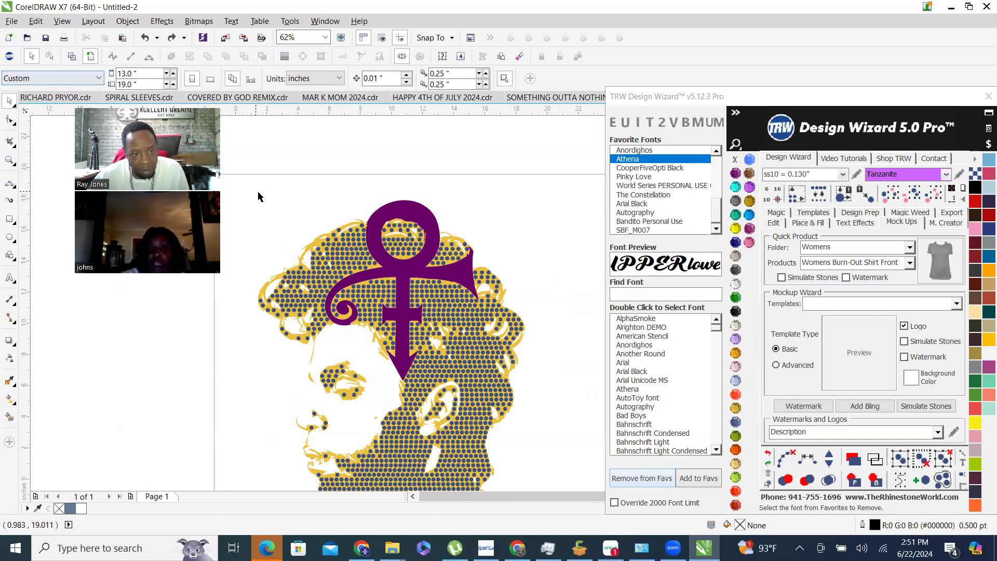
scroll(246, 179, "down", 1)
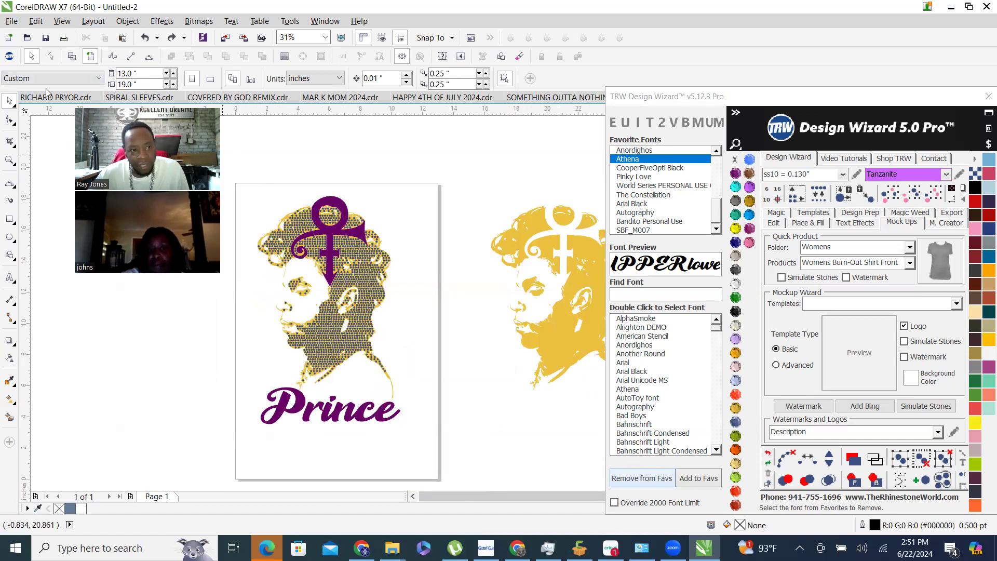
key("shift+F9")
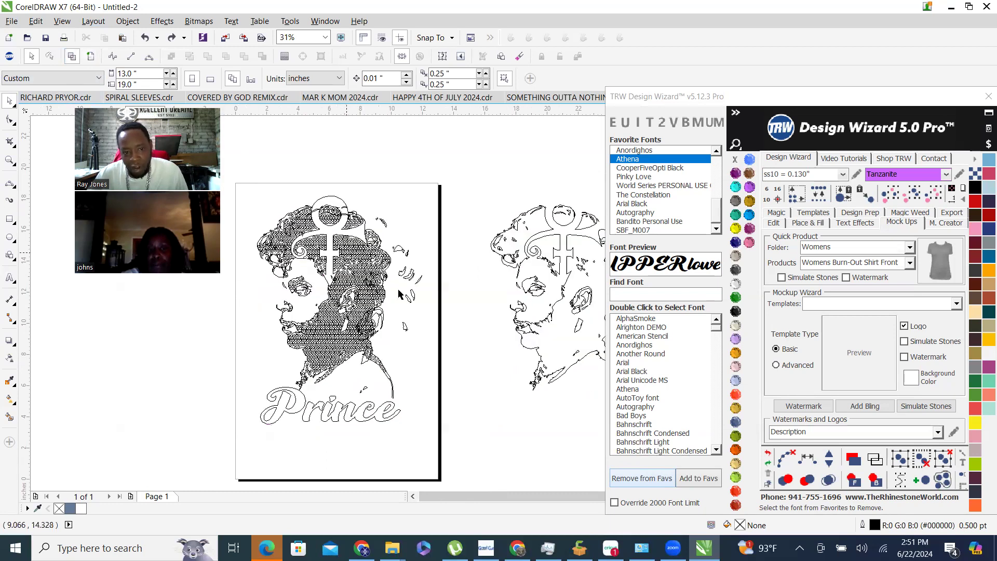
scroll(315, 253, "up", 1)
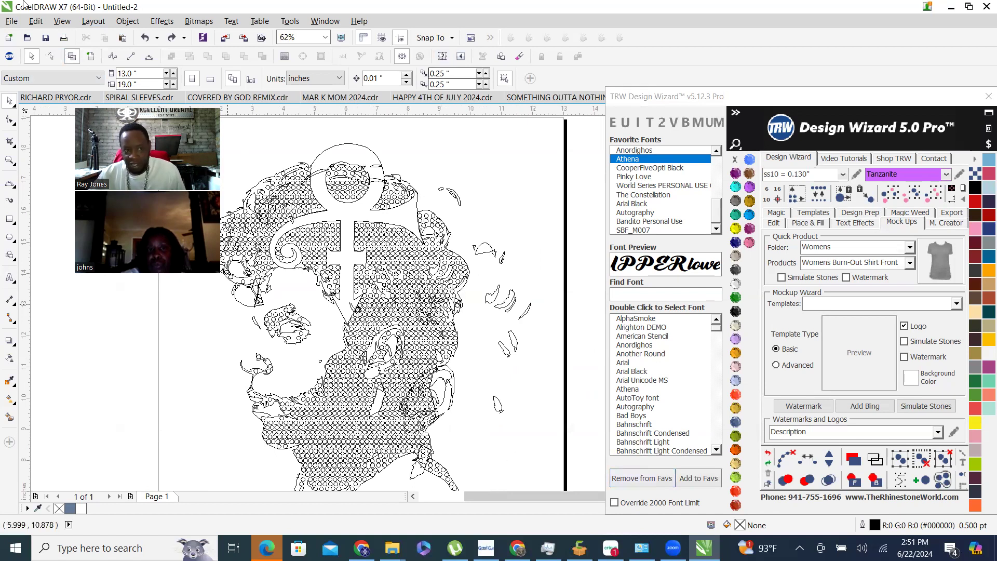
left_click(91, 56)
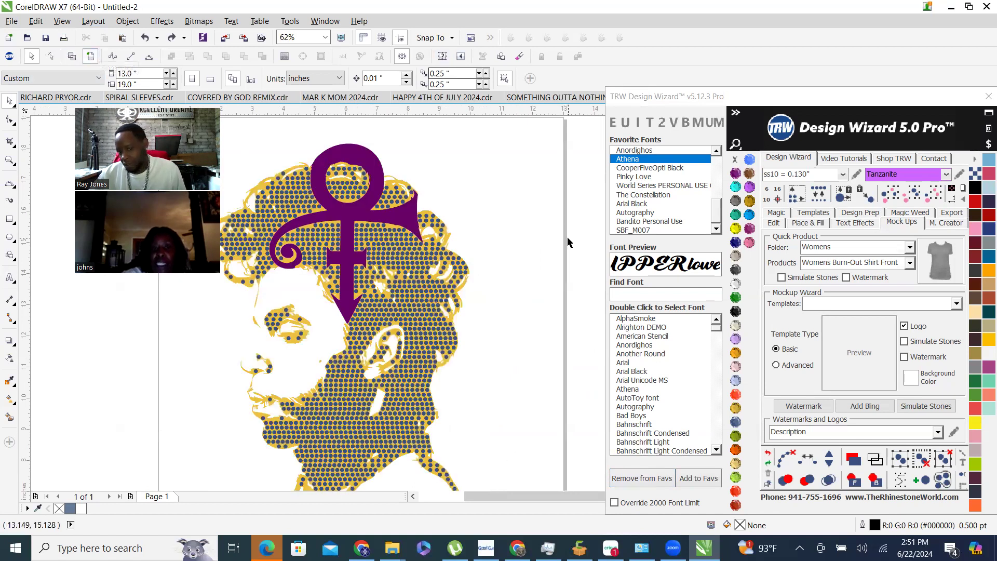
Create a quick proof of the entire design on the Womens Burn-Out Shirt Front and inspect the white shapes beside the neck.
scroll(569, 242, "down", 1)
scroll(540, 238, "up", 1)
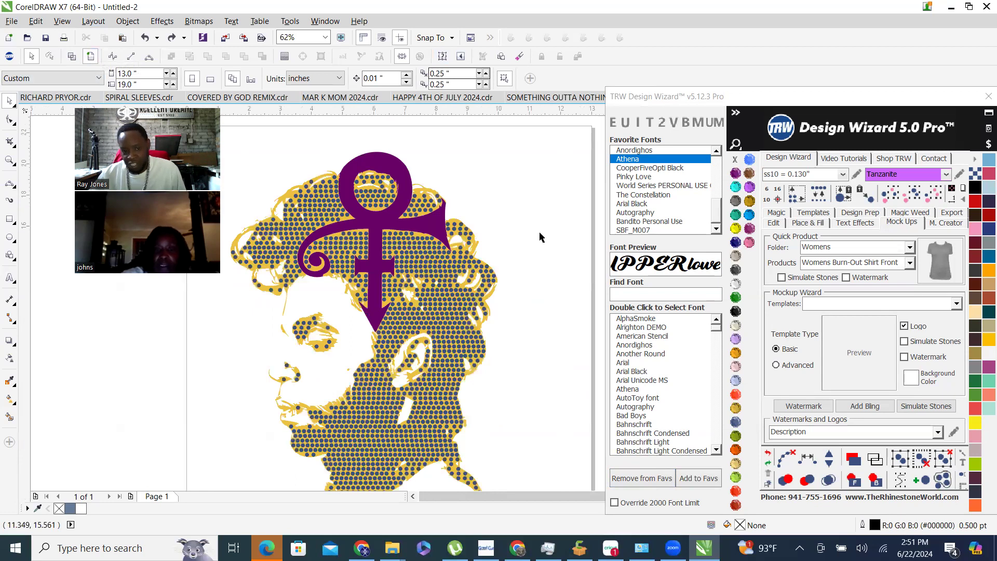
scroll(540, 237, "down", 1)
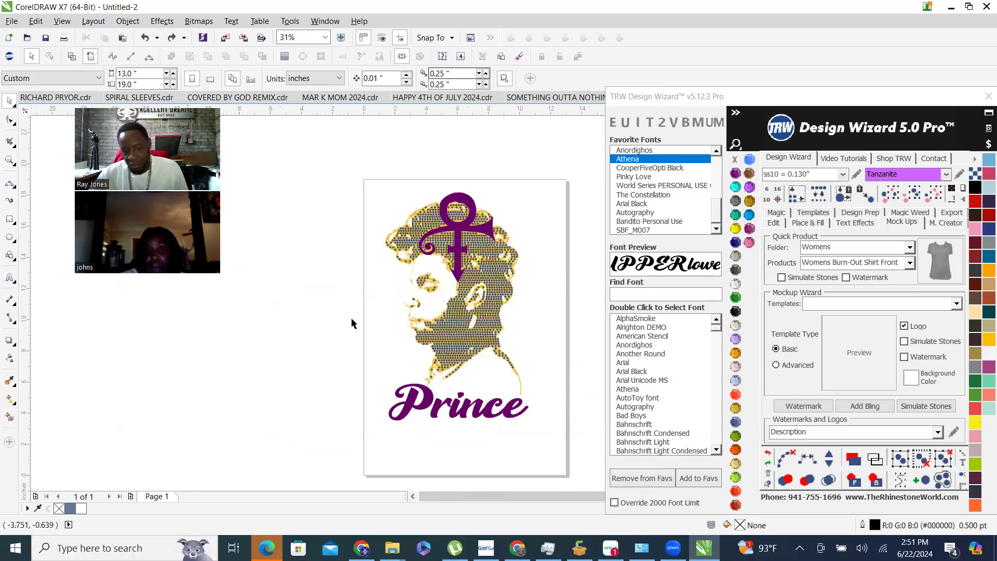
left_click_drag(341, 117, 587, 473)
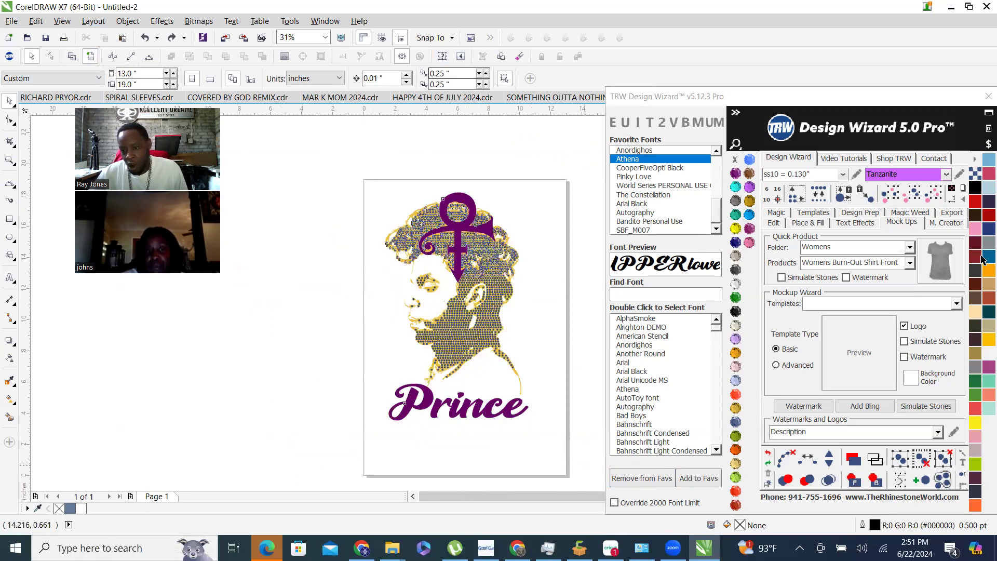
left_click(942, 266)
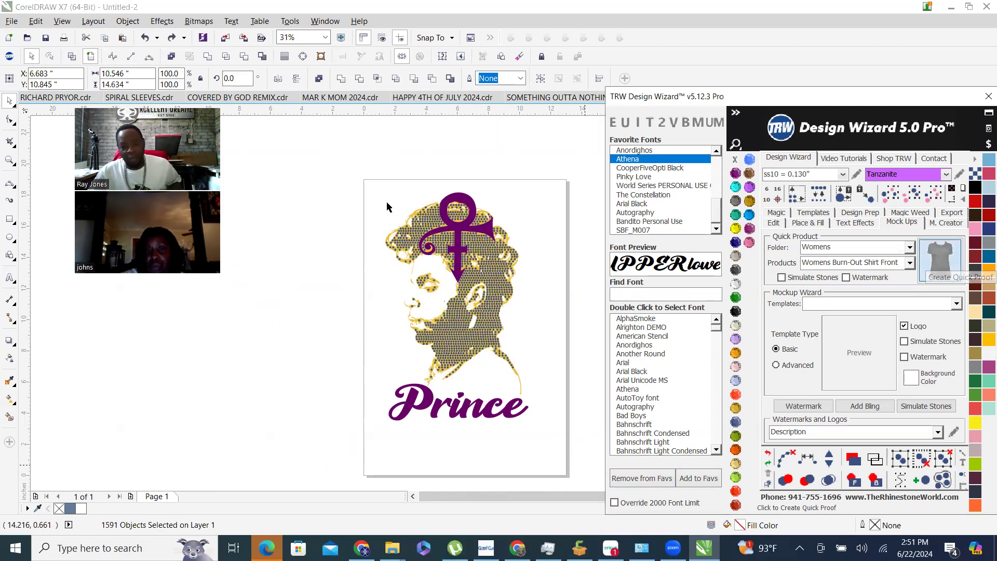
scroll(488, 242, "up", 5)
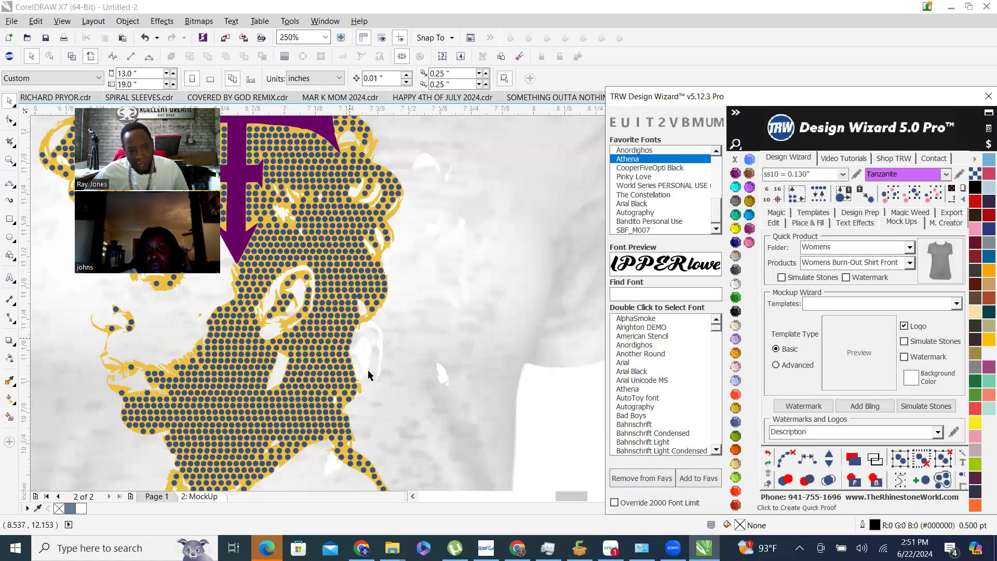
scroll(379, 330, "up", 5)
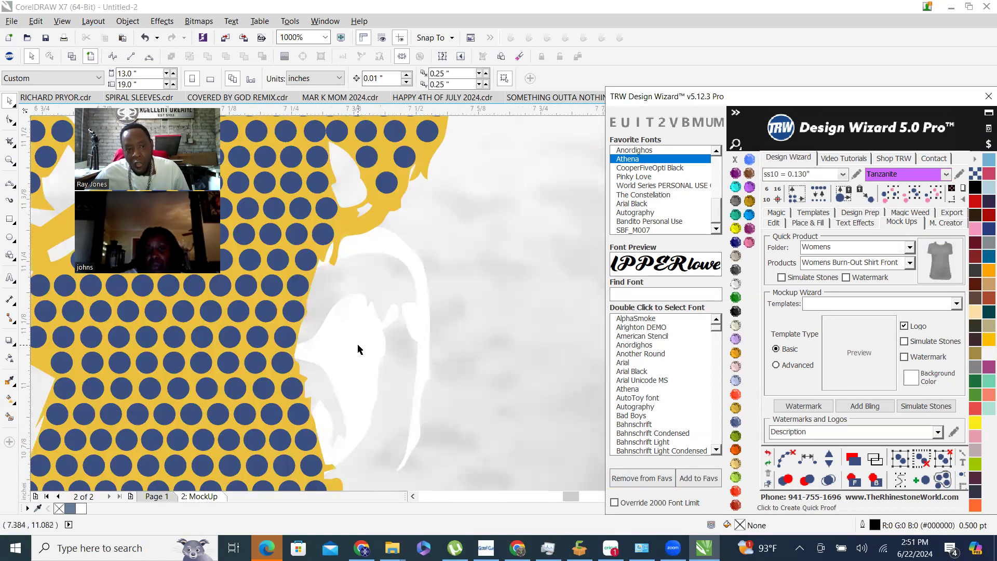
Select the shirt image on the mockup page, recolour it purple, and clear the selection.
scroll(358, 350, "down", 5)
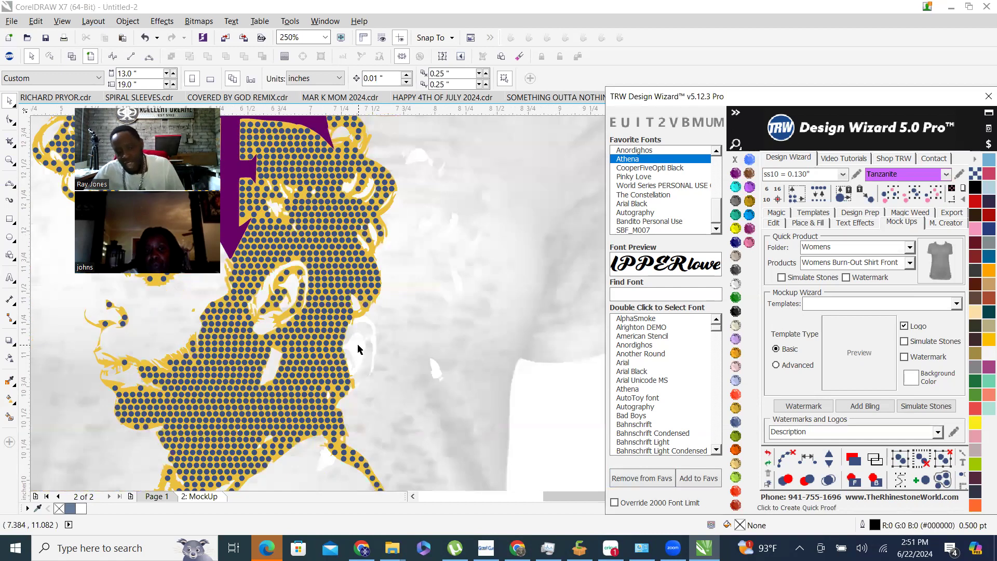
scroll(358, 349, "down", 2)
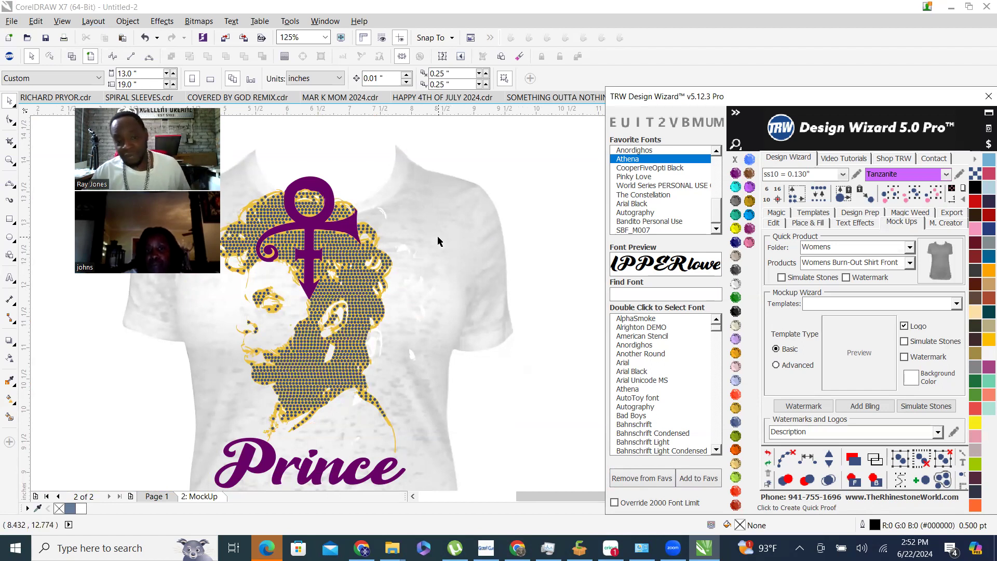
left_click(442, 264)
left_click_drag(444, 265, 445, 198)
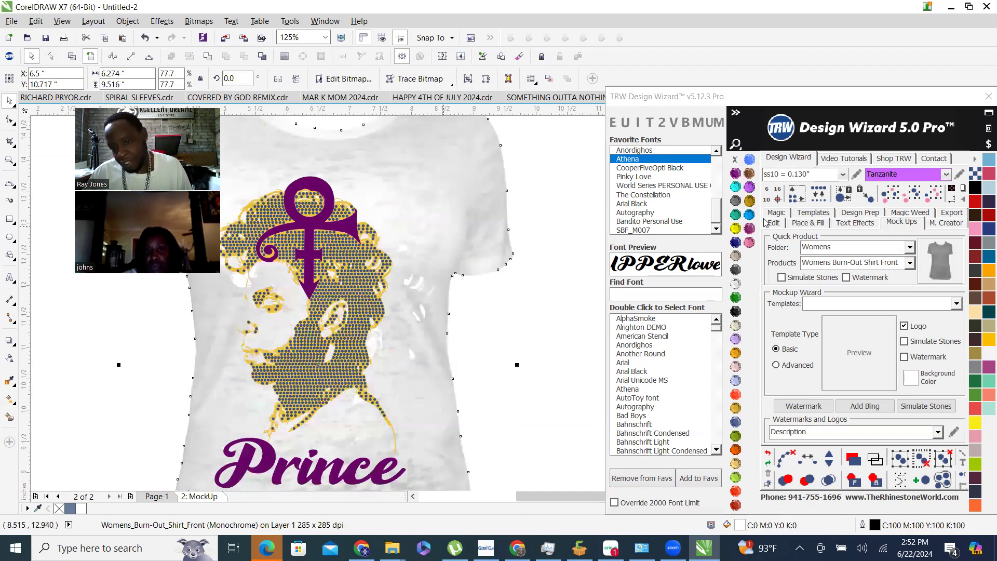
left_click(699, 269)
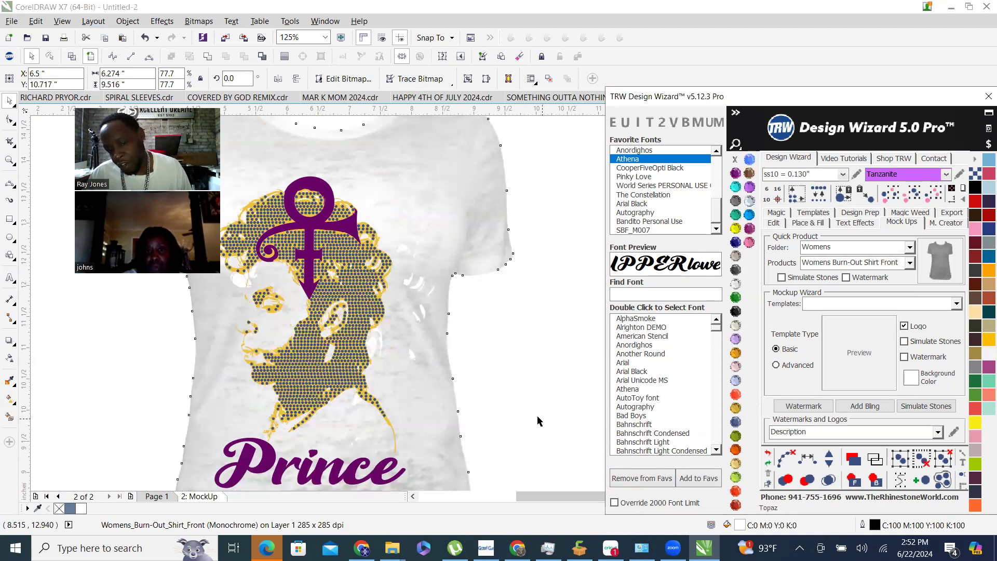
left_click(467, 352)
Select the stray white shapes around the head on the mockup and delete them.
left_click(368, 351)
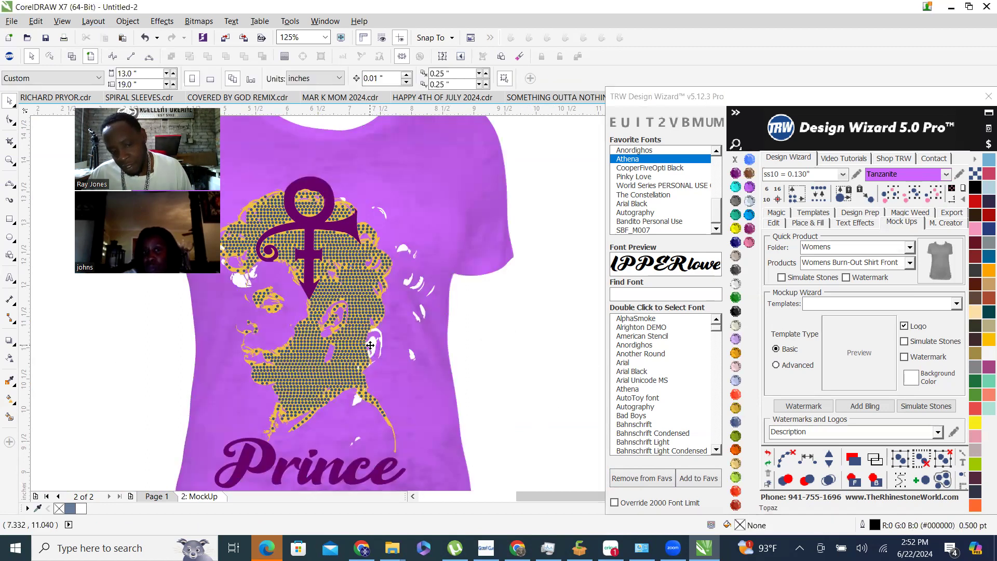
left_click(912, 193)
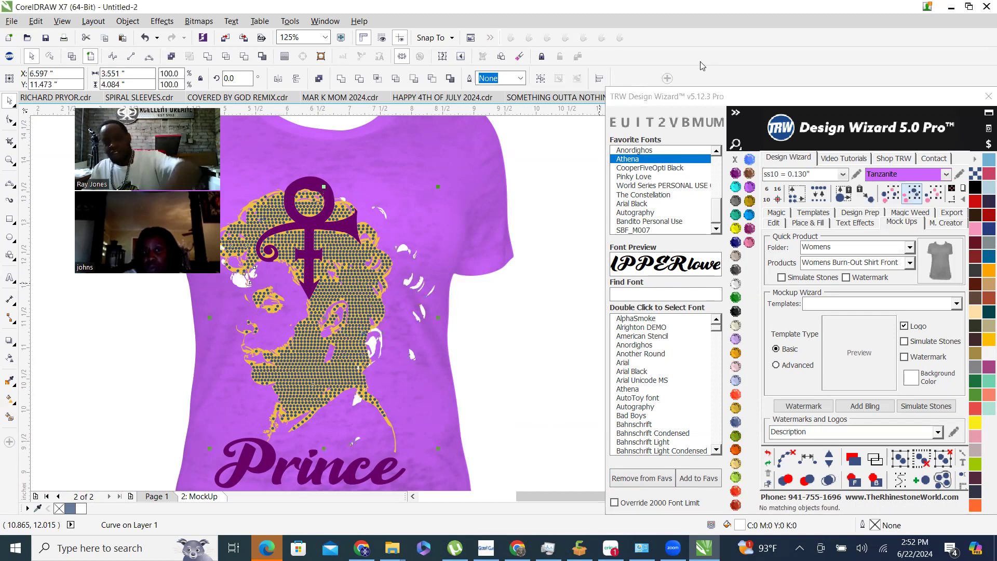
key("Escape")
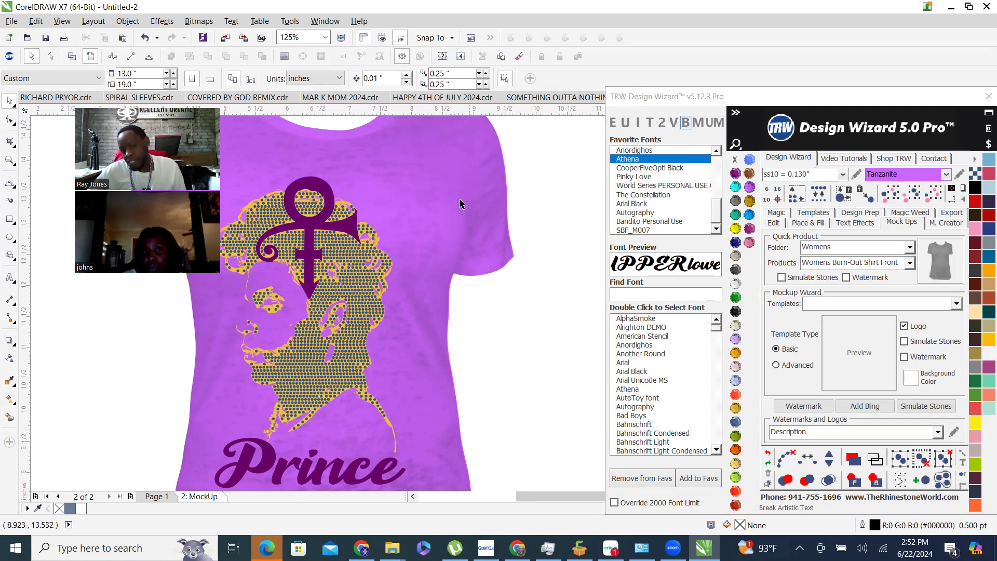
Recolour all the blue head stones white and change the mockup shirt to Jet Black.
scroll(387, 209, "down", 2)
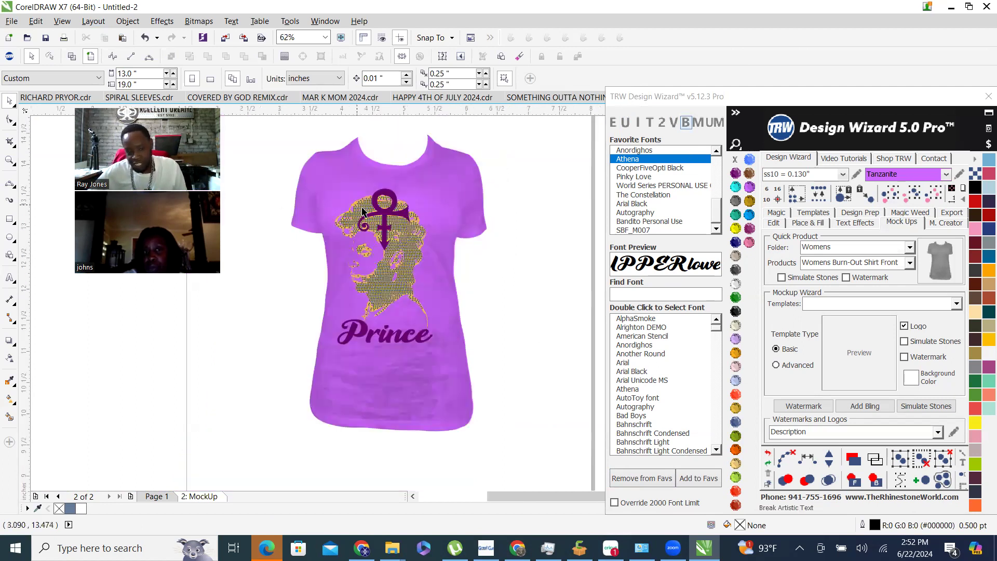
scroll(362, 211, "up", 2)
left_click(446, 223)
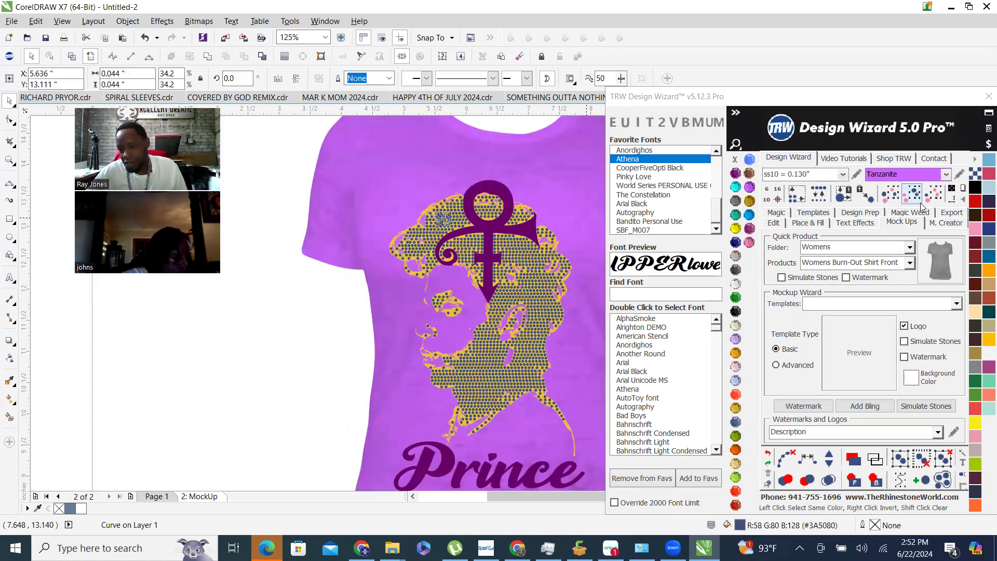
left_click(736, 284)
left_click(736, 311)
left_click(450, 317)
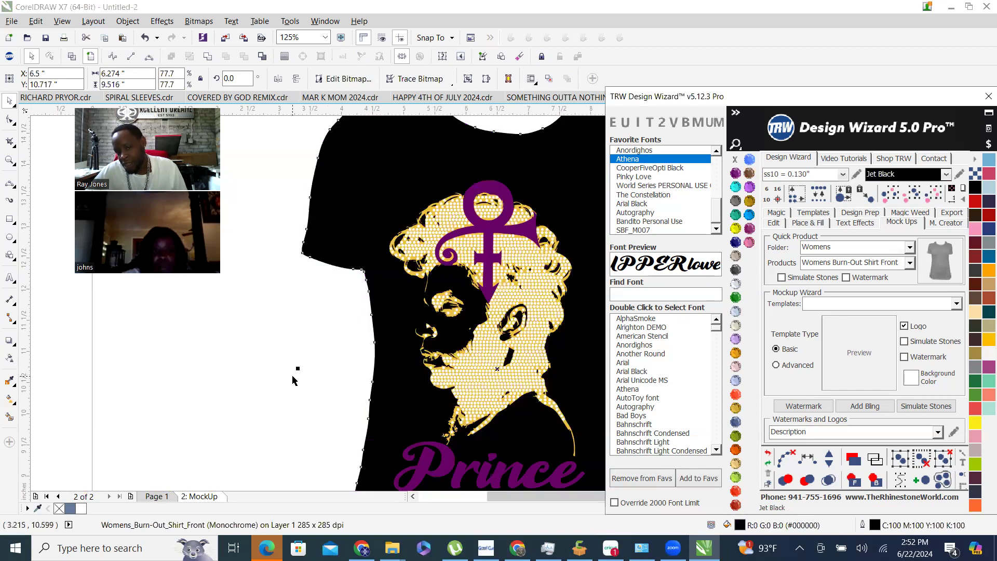
Send the yellow head shape to the back behind the black shirt, and inspect the stones without it.
left_click(372, 284)
scroll(405, 229, "up", 5)
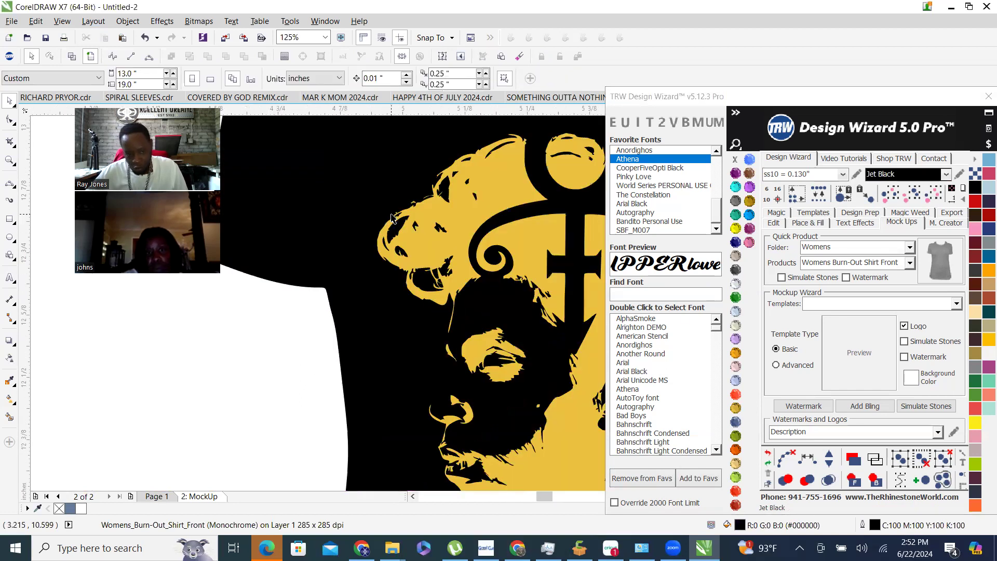
scroll(397, 220, "up", 3)
left_click(402, 184)
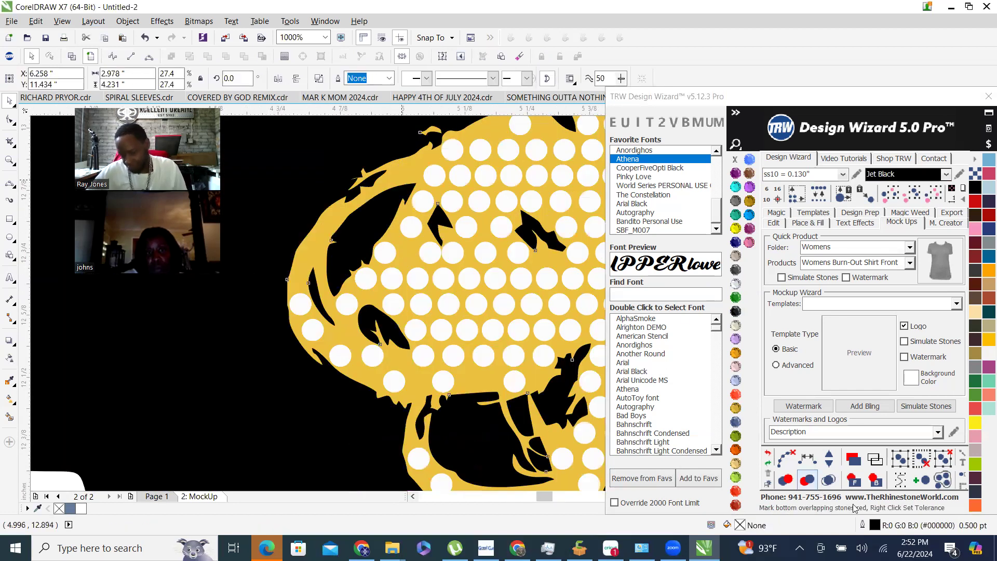
left_click(876, 480)
scroll(336, 291, "down", 3)
scroll(358, 290, "down", 7)
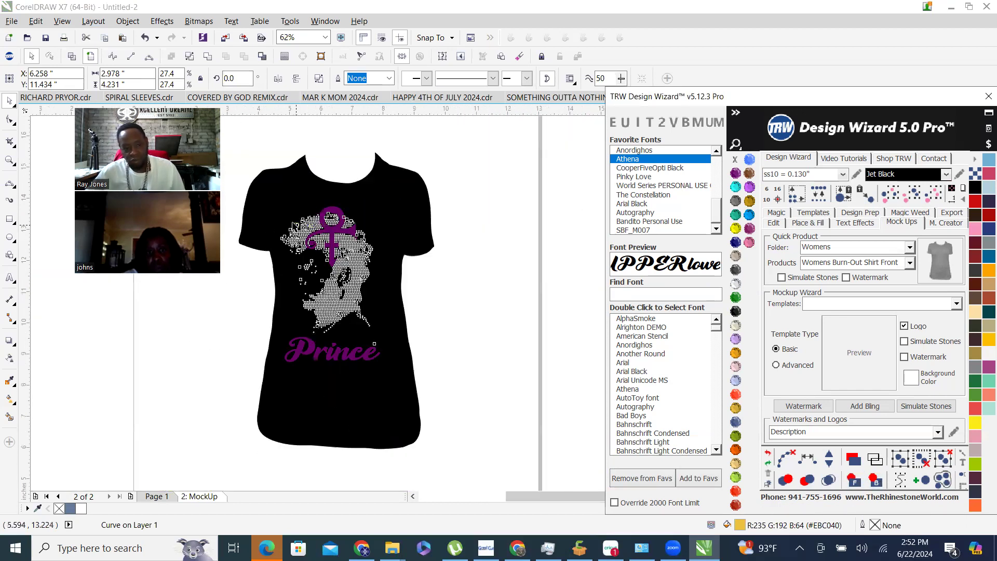
scroll(491, 325, "up", 1)
scroll(554, 348, "up", 1)
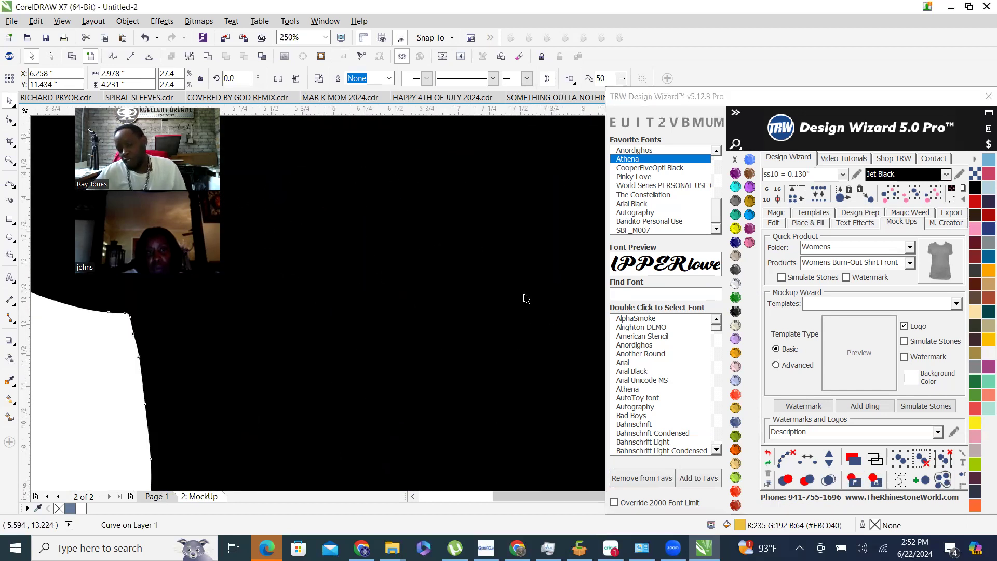
scroll(525, 296, "down", 2)
left_click(402, 326)
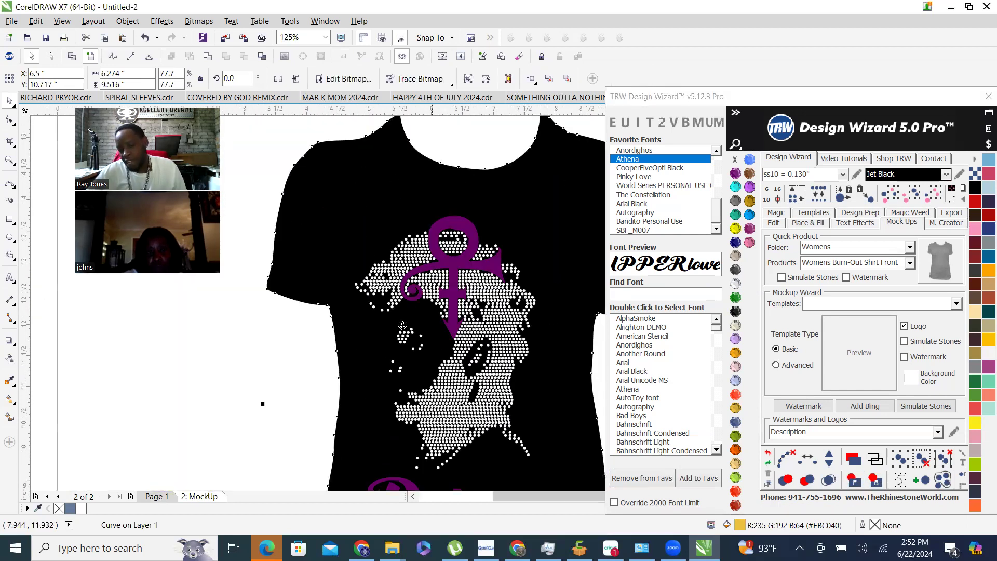
left_click(249, 439)
Return to Page 1 and place copies of a stone along the front curve of the nose.
left_click(154, 497)
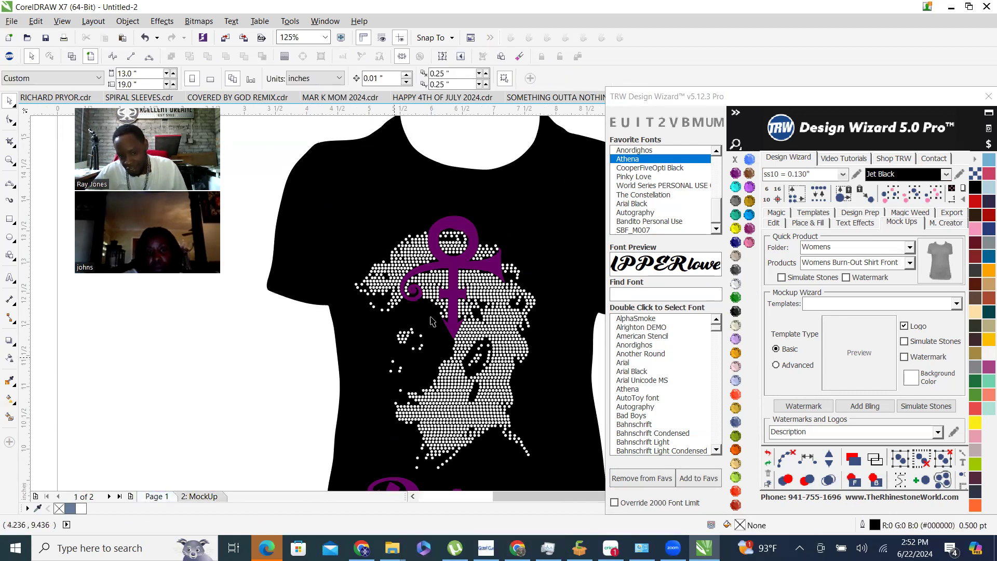
scroll(436, 292, "down", 3)
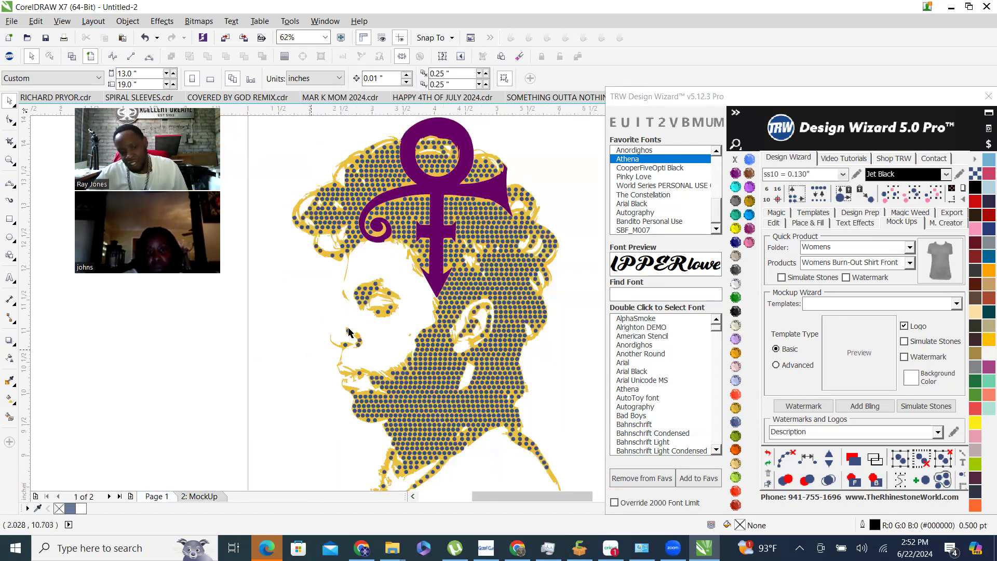
scroll(361, 332, "up", 3)
scroll(361, 331, "up", 3)
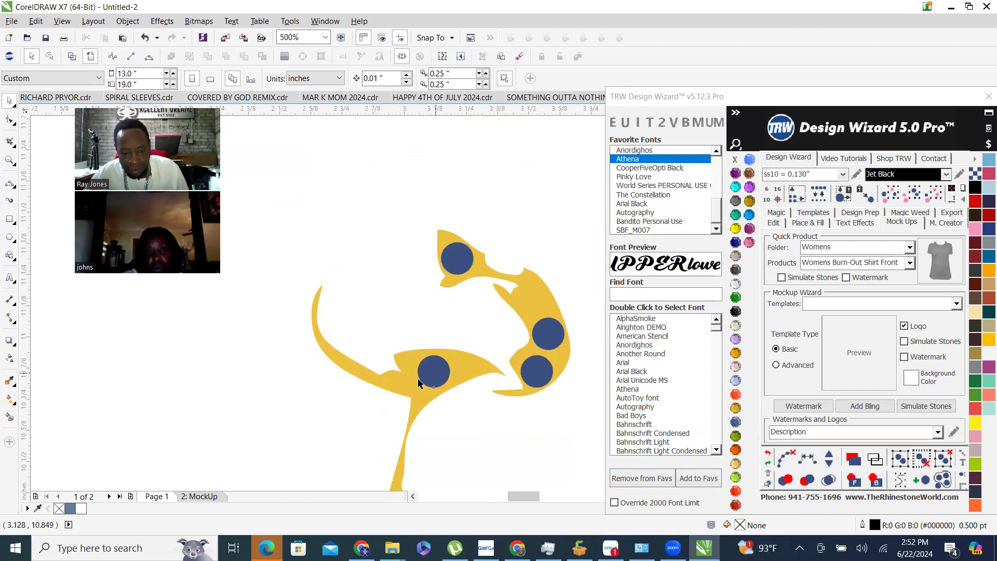
left_click(315, 295)
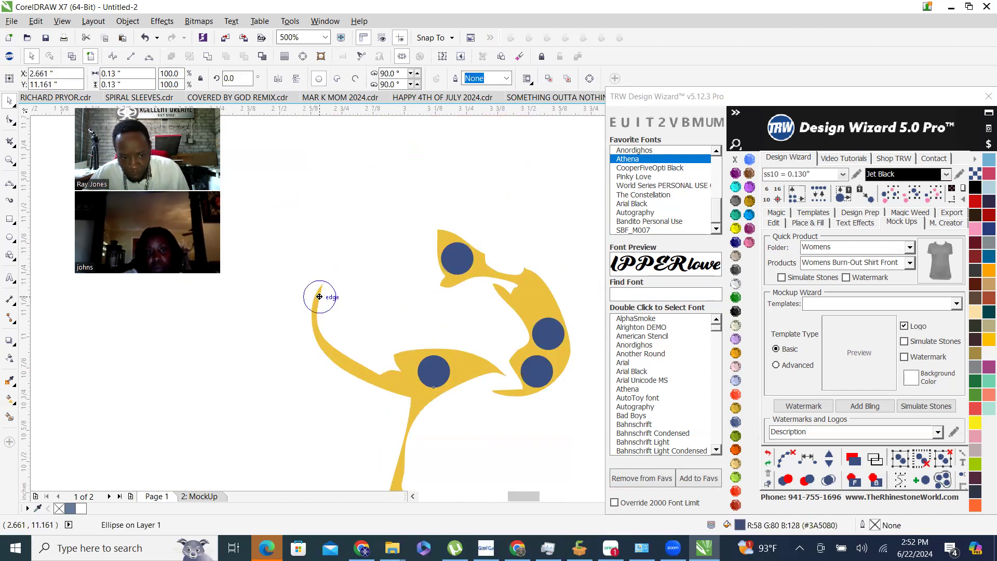
left_click_drag(319, 296, 320, 297)
scroll(345, 352, "up", 2)
left_click_drag(299, 253, 421, 419)
key("space")
key("space")
scroll(428, 403, "down", 4)
scroll(441, 423, "up", 6)
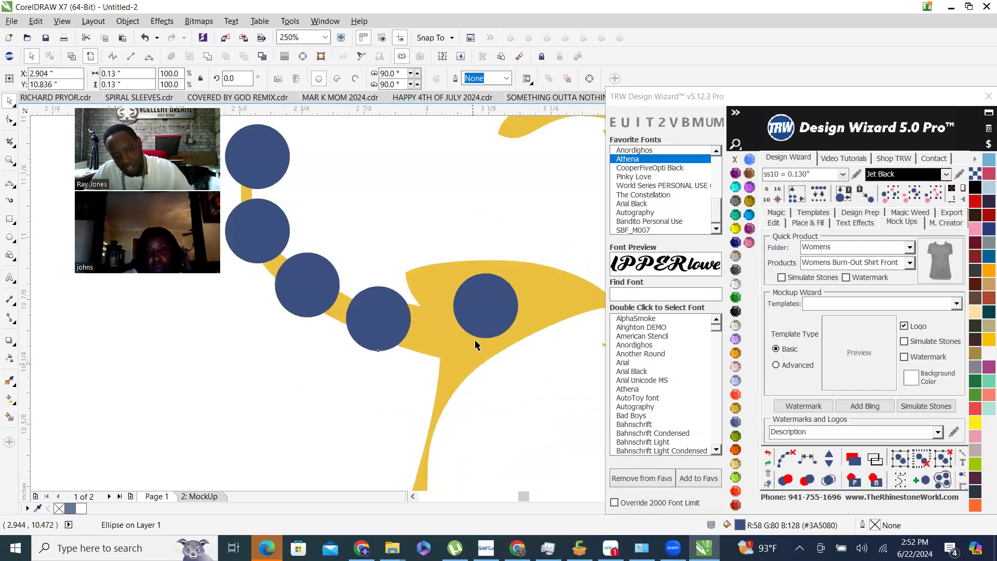
Fill the underside of the nose with a row of stones leading to the nostril.
left_click_drag(274, 318, 551, 325)
scroll(424, 347, "down", 4)
scroll(423, 347, "up", 2)
right_click(442, 320)
scroll(457, 272, "down", 6)
scroll(446, 270, "up", 3)
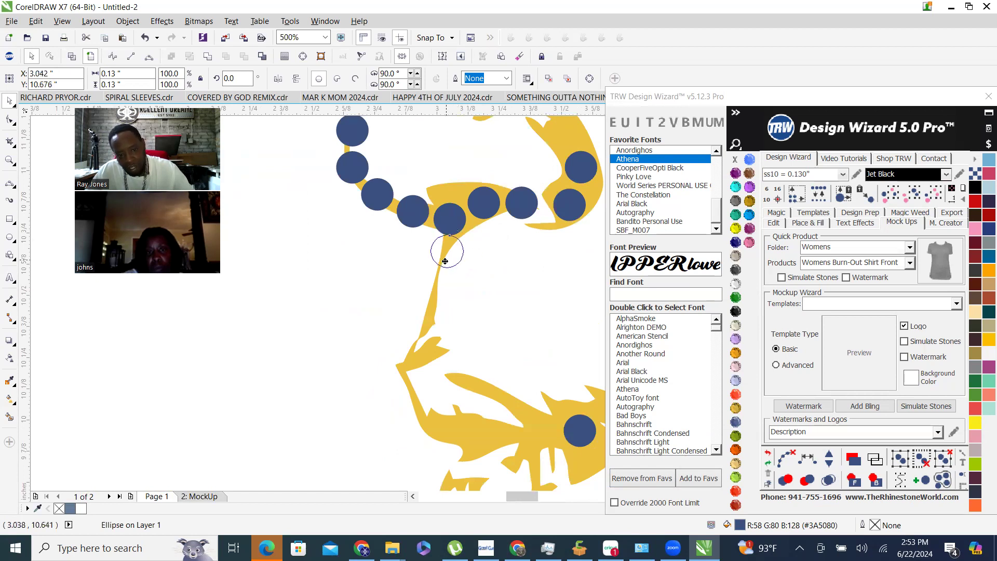
Place copied stones from beneath the nose down the thin line and along the upper lip, and clear the selection.
right_click(443, 263)
left_click_drag(443, 264, 480, 451)
right_click(434, 307)
right_click(422, 339)
right_click(403, 372)
right_click(417, 414)
right_click(445, 438)
right_click(480, 451)
left_click_drag(480, 452, 519, 446)
scroll(515, 413, "down", 5)
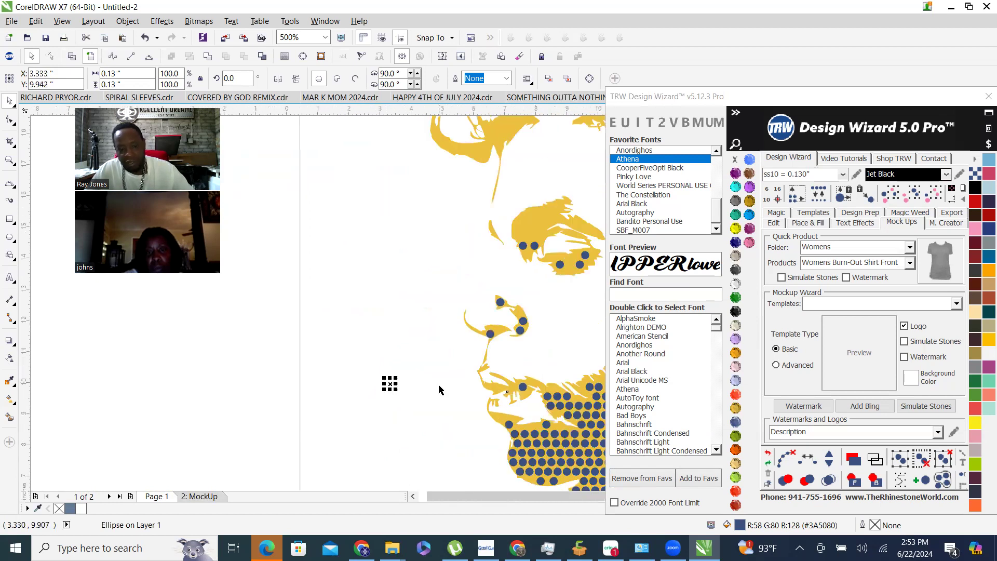
scroll(369, 387, "up", 3)
left_click(300, 355)
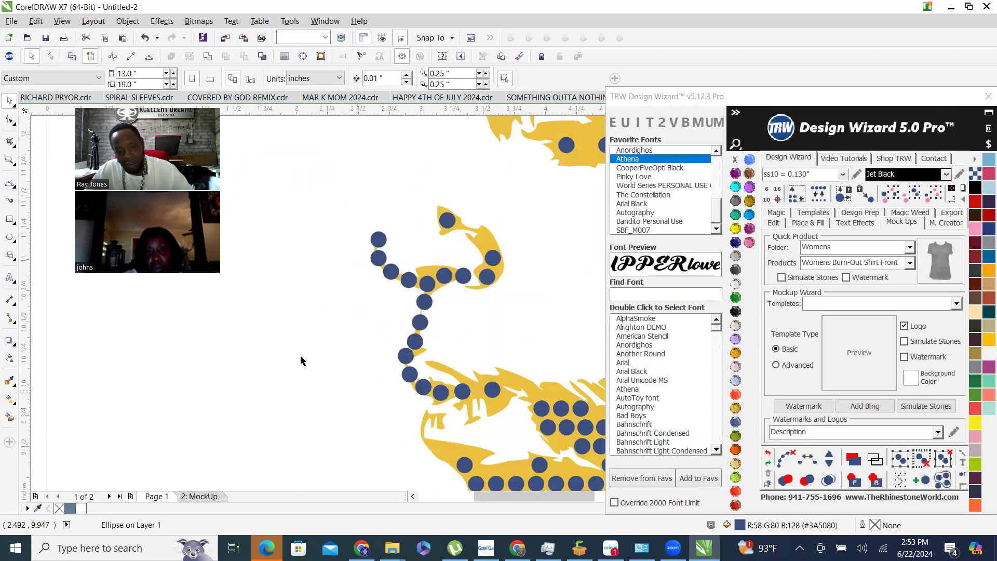
Copy and reposition stones into a curved row along the lower edge of the eye.
scroll(398, 302, "down", 2)
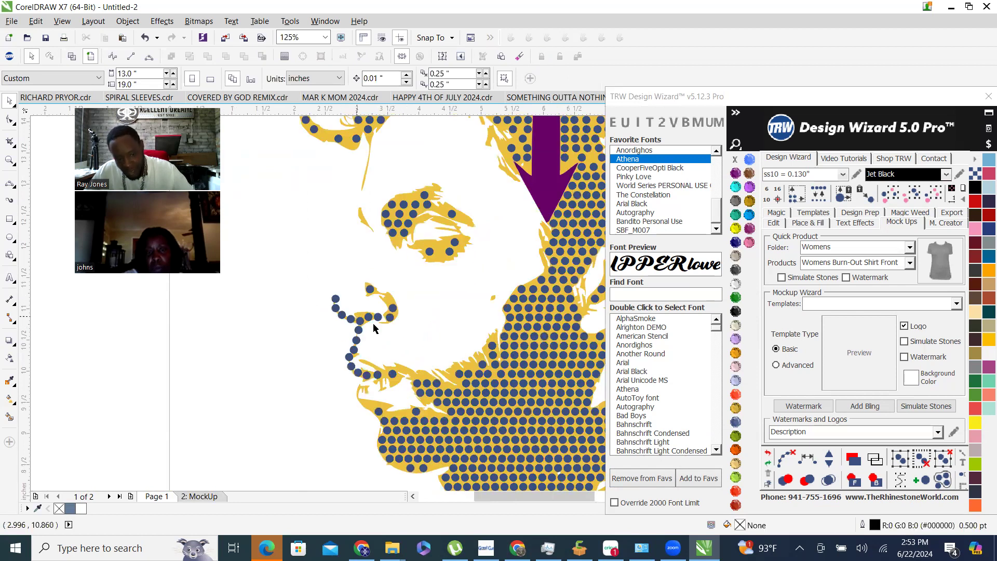
scroll(362, 372, "up", 2)
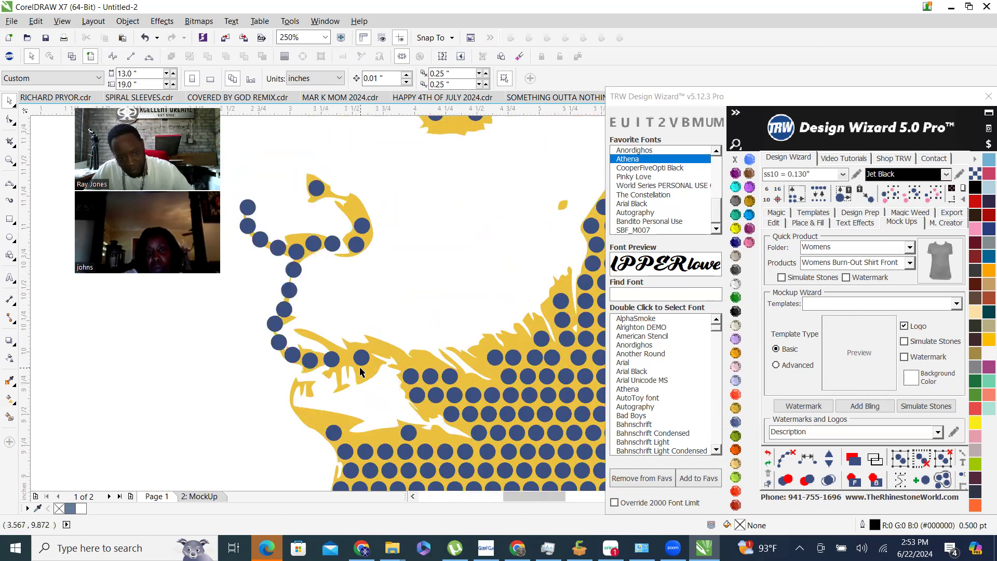
scroll(500, 398, "down", 2)
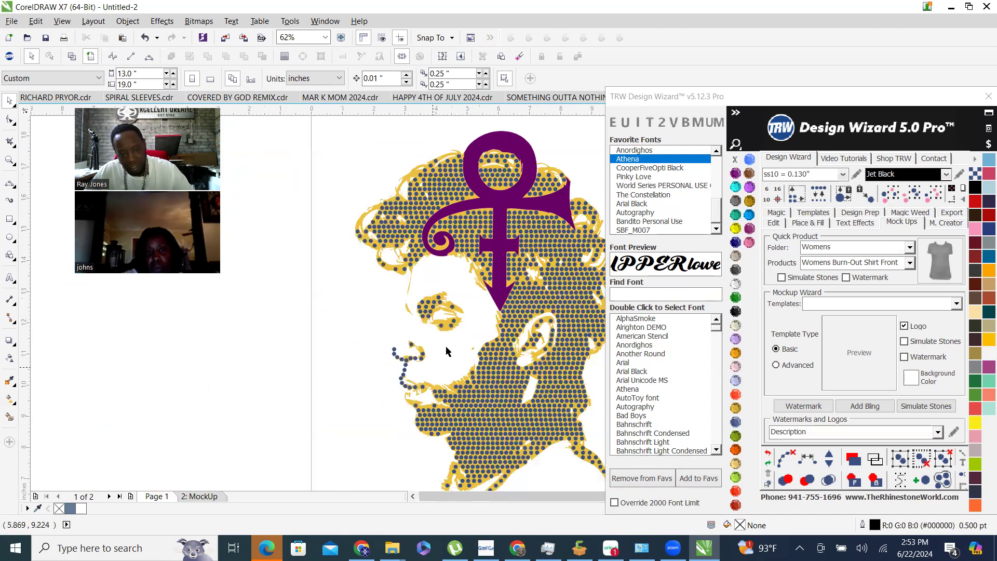
scroll(447, 352, "up", 4)
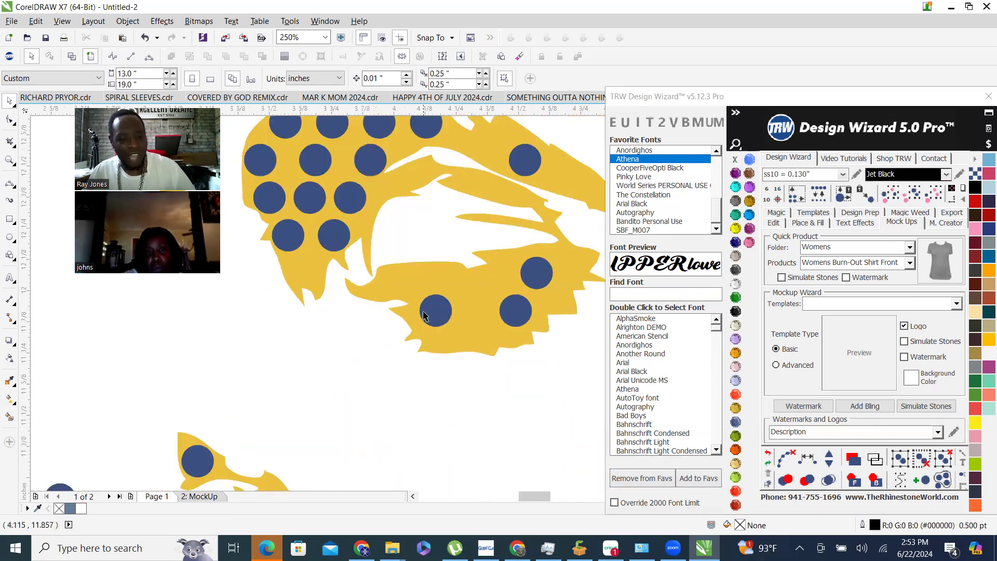
left_click_drag(444, 321, 315, 282)
mouse_move(395, 300)
left_mouse_down()
mouse_move(357, 279)
mouse_move(383, 285)
left_mouse_up()
left_click_drag(433, 313, 400, 304)
left_click_drag(503, 317, 473, 324)
left_click_drag(554, 286, 586, 268)
Select the seven stones along the eye's lower edge, space them evenly, and clear the selection.
left_click(473, 323, "shift")
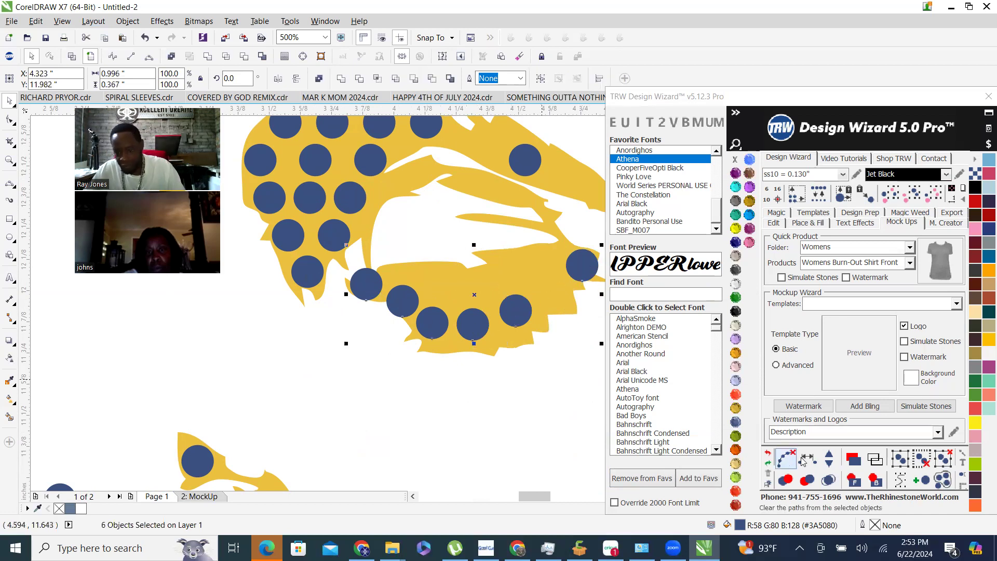
left_click(830, 459)
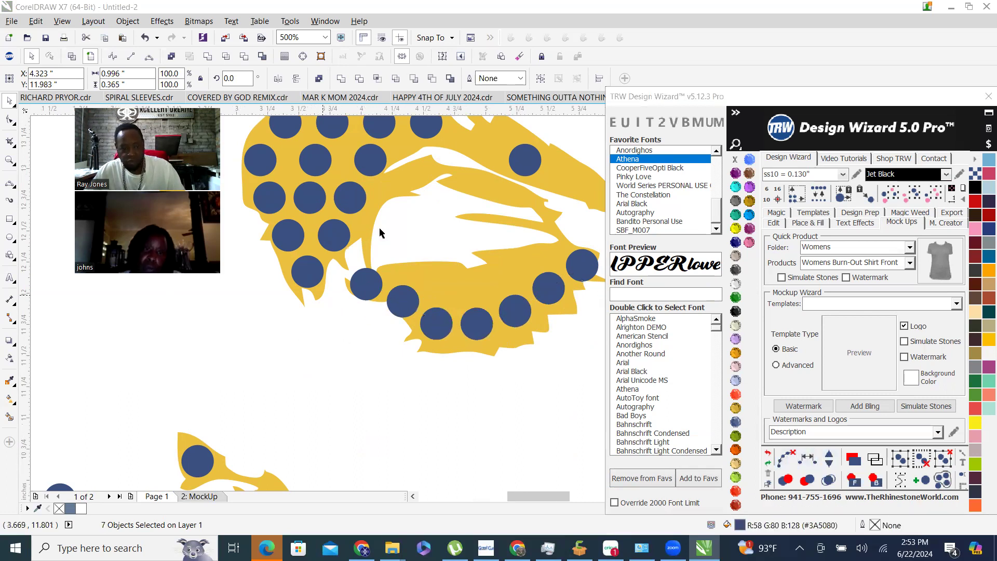
scroll(380, 234, "down", 3)
key("Escape")
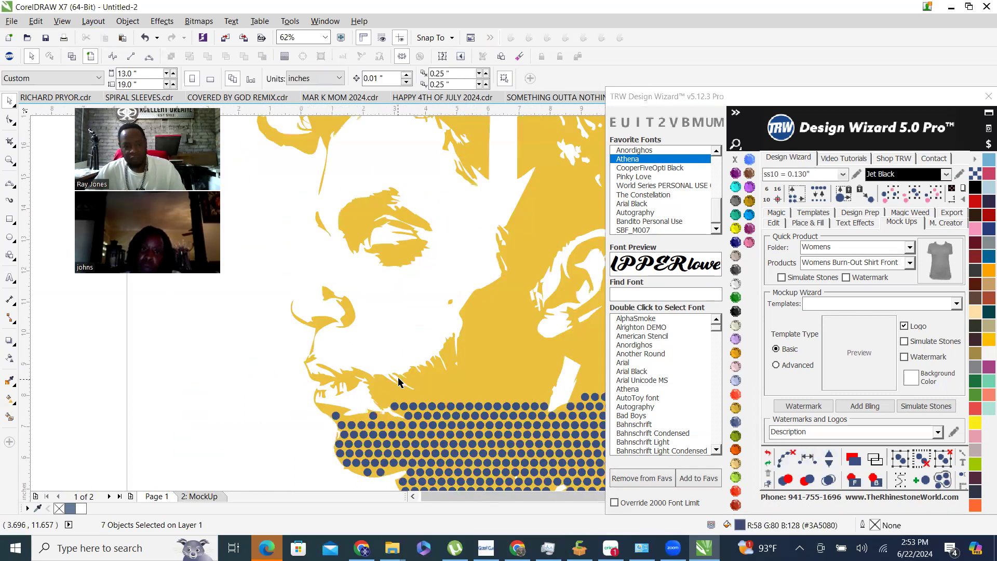
Add a second row of copied stones just above the one along the eye's lower edge.
scroll(415, 297, "up", 4)
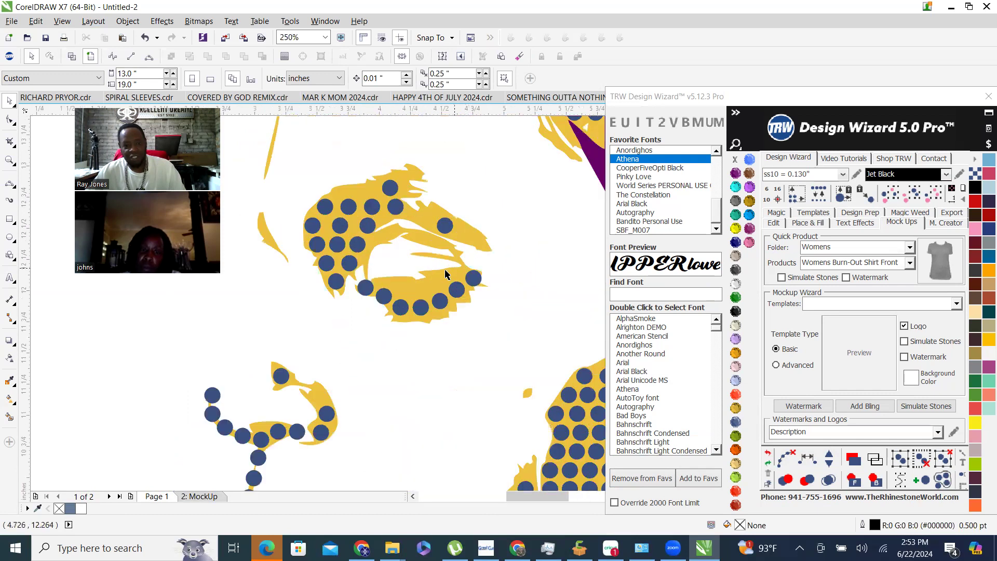
scroll(488, 292, "up", 2)
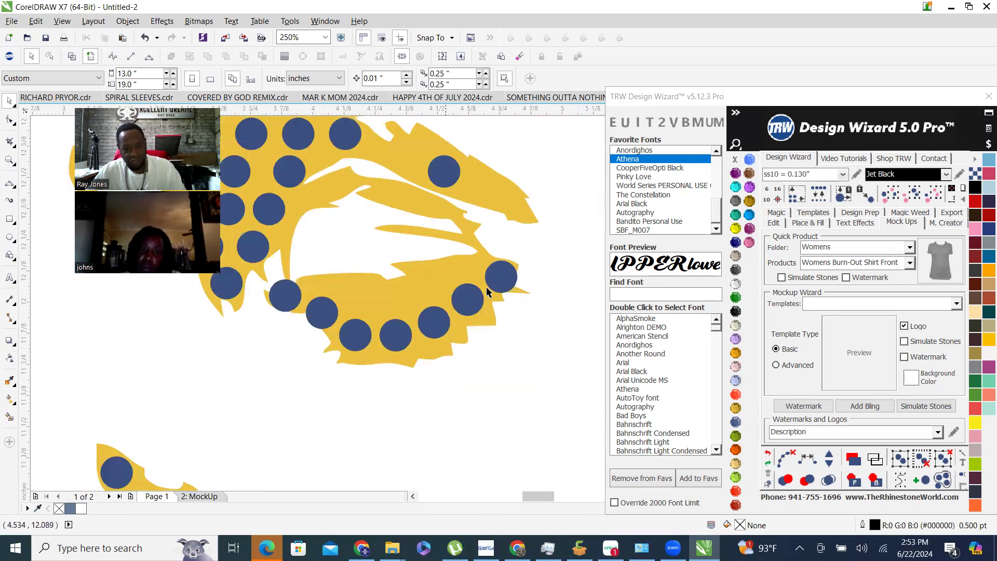
left_click_drag(455, 268, 314, 274)
right_click(468, 261)
right_click(424, 276)
right_click(360, 290)
scroll(314, 274, "up", 4)
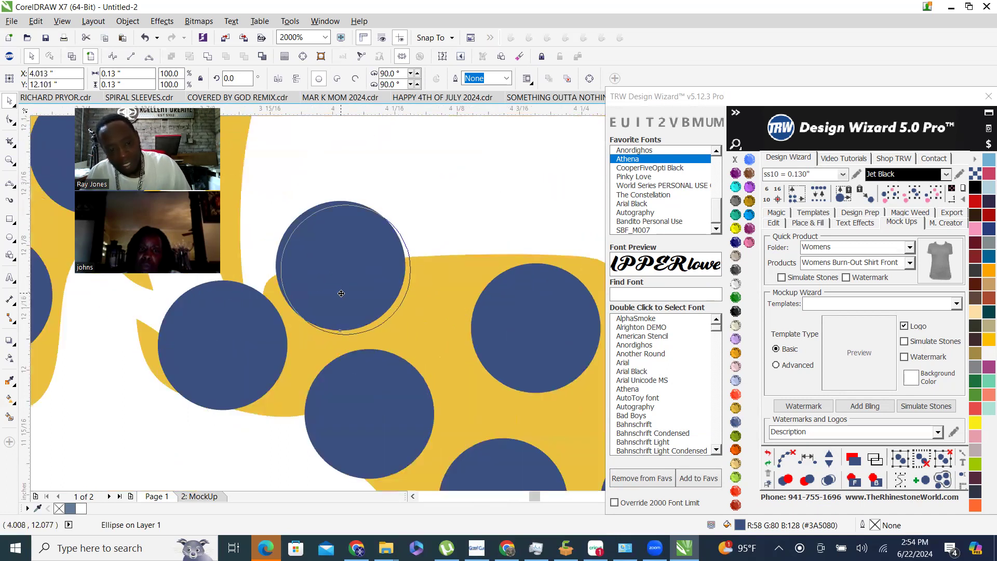
scroll(385, 370, "down", 4)
Select the five stones of the eye's new upper row and space them evenly.
left_click(456, 348, "shift")
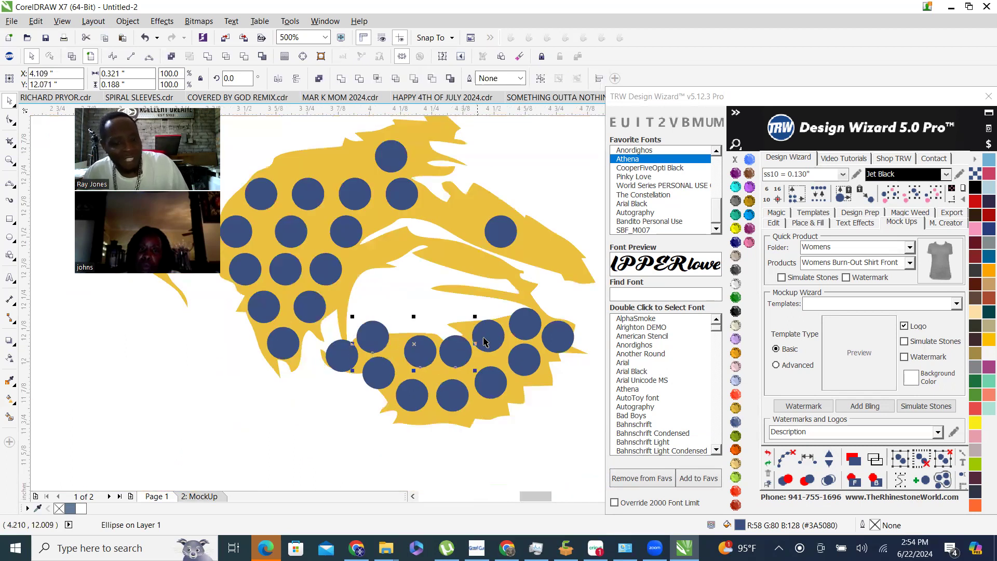
left_click(538, 323, "shift")
left_click(810, 461)
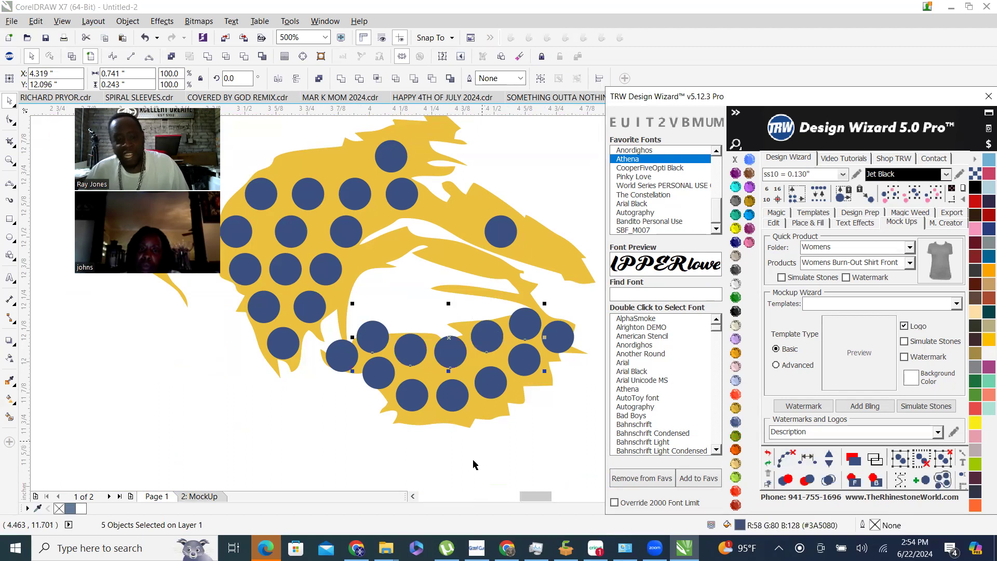
Copy and reposition stones into a curved row along the eye's upper lid.
left_click(561, 265)
left_click_drag(515, 322, 481, 254)
scroll(519, 286, "up", 4)
scroll(503, 296, "down", 6)
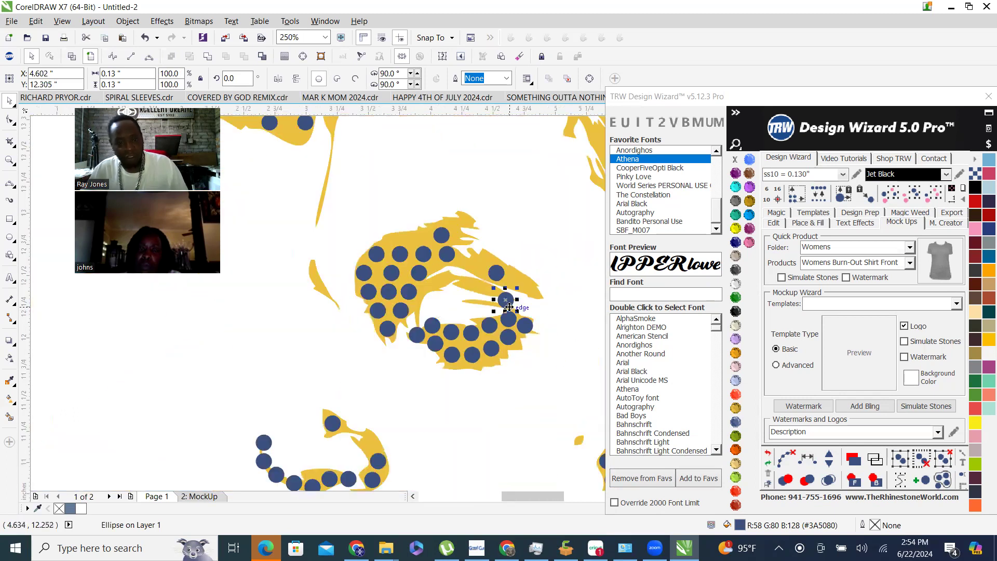
scroll(493, 293, "up", 3)
scroll(491, 276, "up", 2)
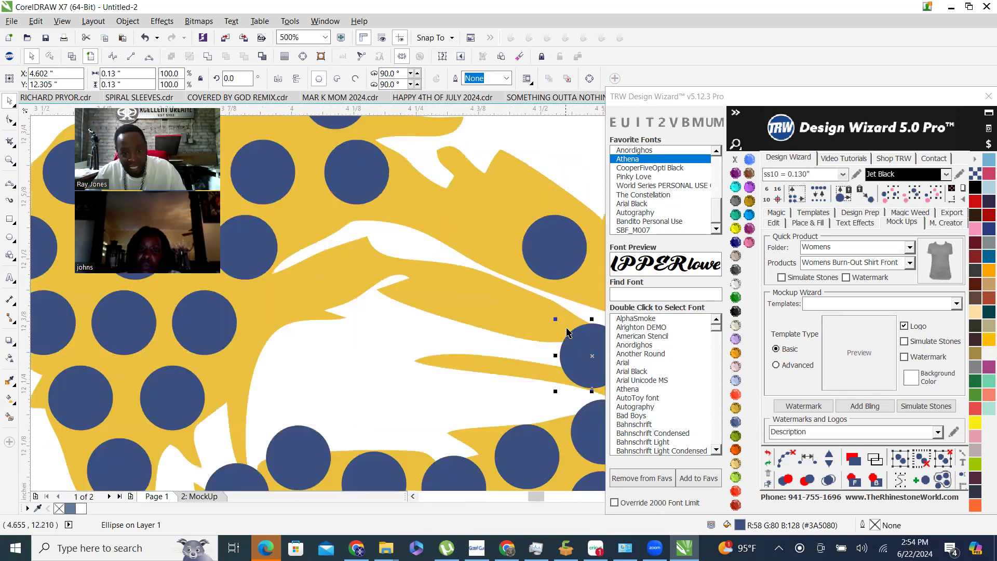
left_click_drag(536, 333, 369, 278)
key("space")
left_click_drag(296, 308, 261, 307)
Select the curved stone row along the eye's upper lid, respace it evenly, and add one stone to it.
scroll(239, 311, "down", 6)
scroll(234, 314, "up", 3)
scroll(211, 317, "up", 1)
left_click(242, 321, "shift")
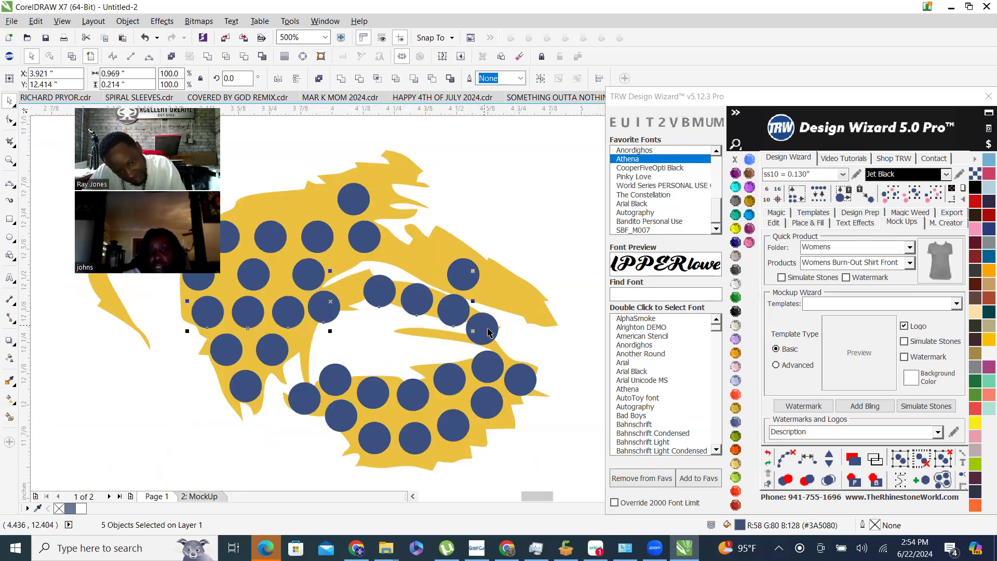
left_click(807, 458)
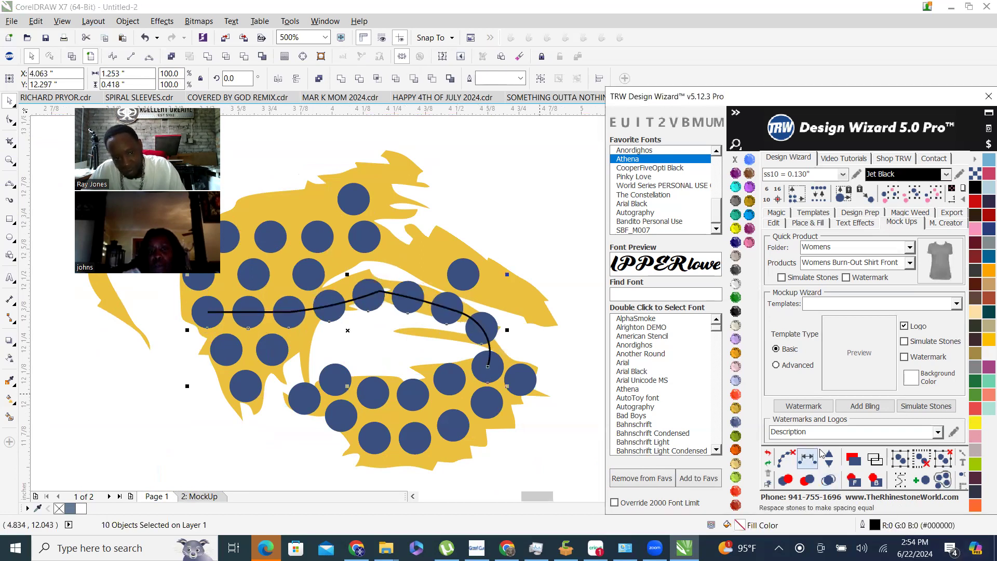
left_click(830, 458)
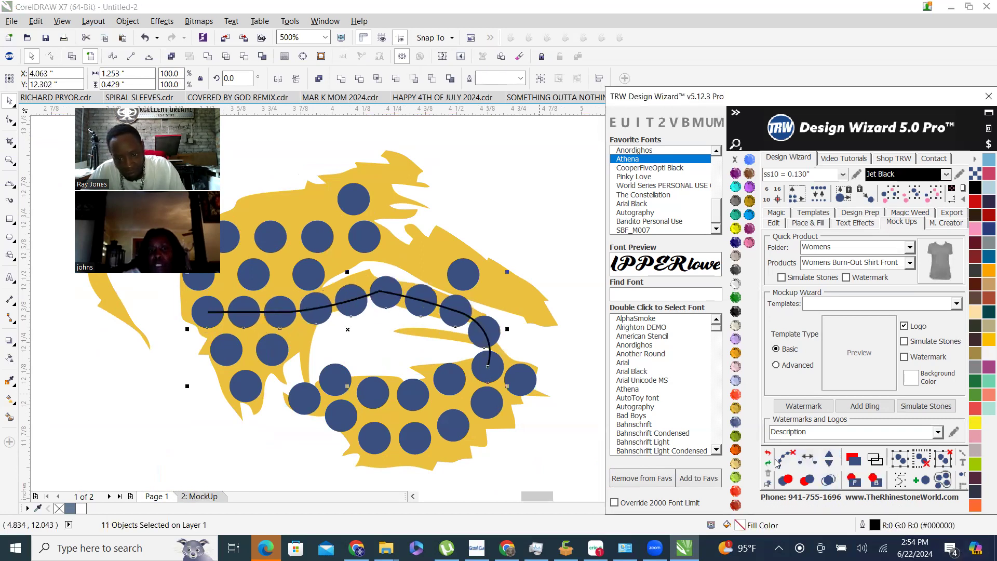
left_click(456, 356, "shift")
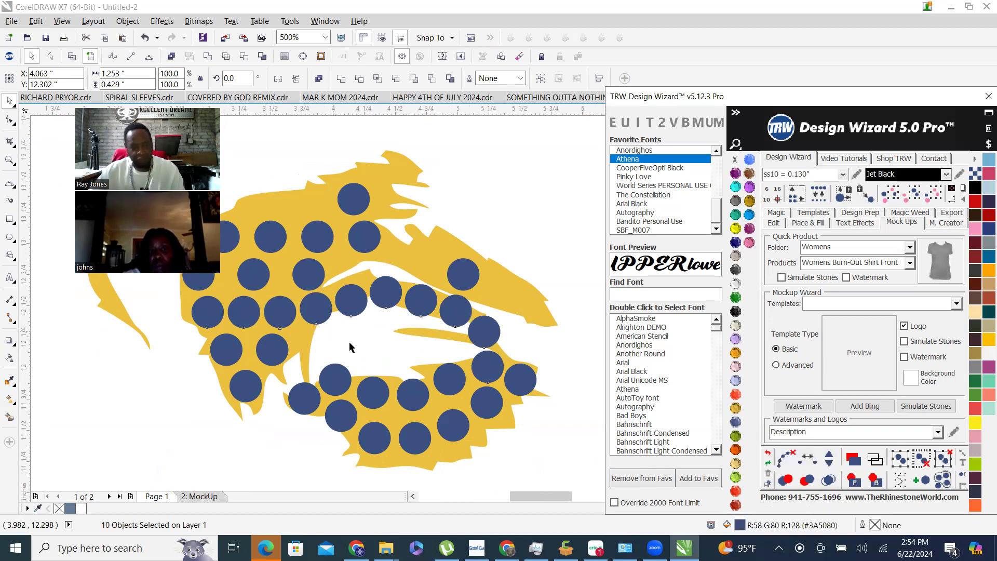
Move the lower stone of the nostril curve closer to the neighbouring stone at the end of the nose row.
scroll(344, 337, "down", 2)
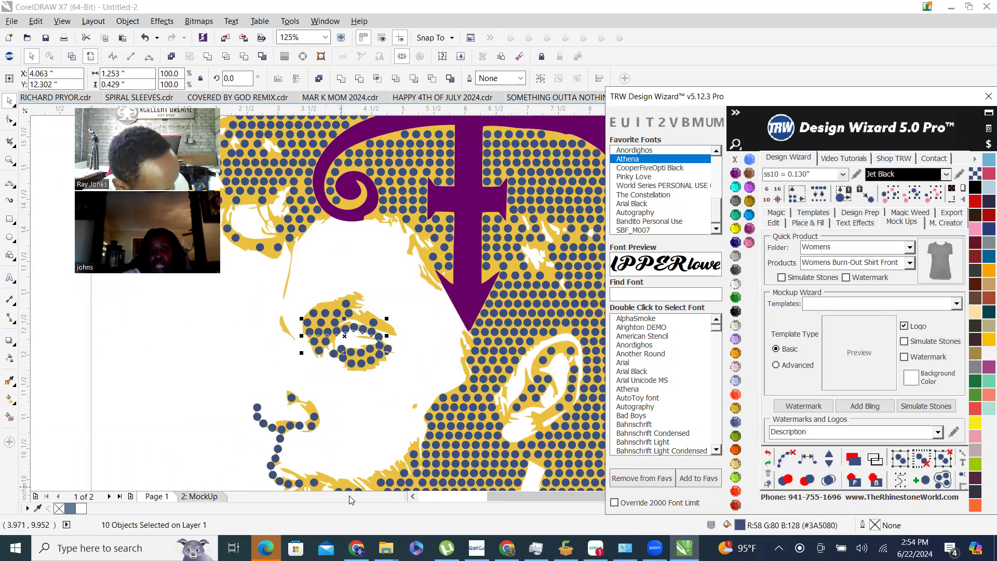
scroll(305, 426, "up", 1)
scroll(306, 426, "up", 3)
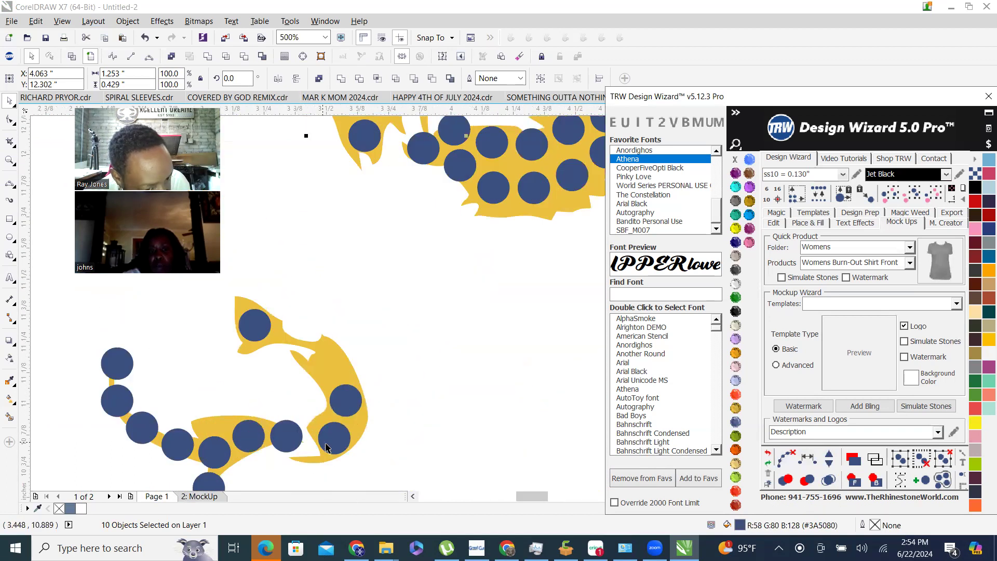
mouse_move(341, 447)
left_mouse_down()
mouse_move(345, 460)
mouse_move(323, 451)
left_mouse_up()
scroll(362, 439, "down", 2)
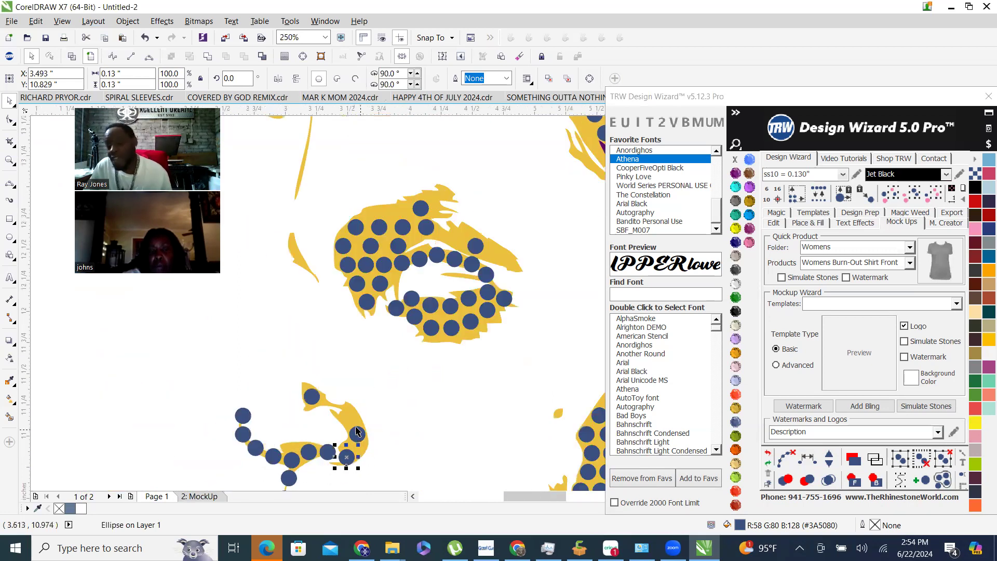
scroll(328, 353, "down", 2)
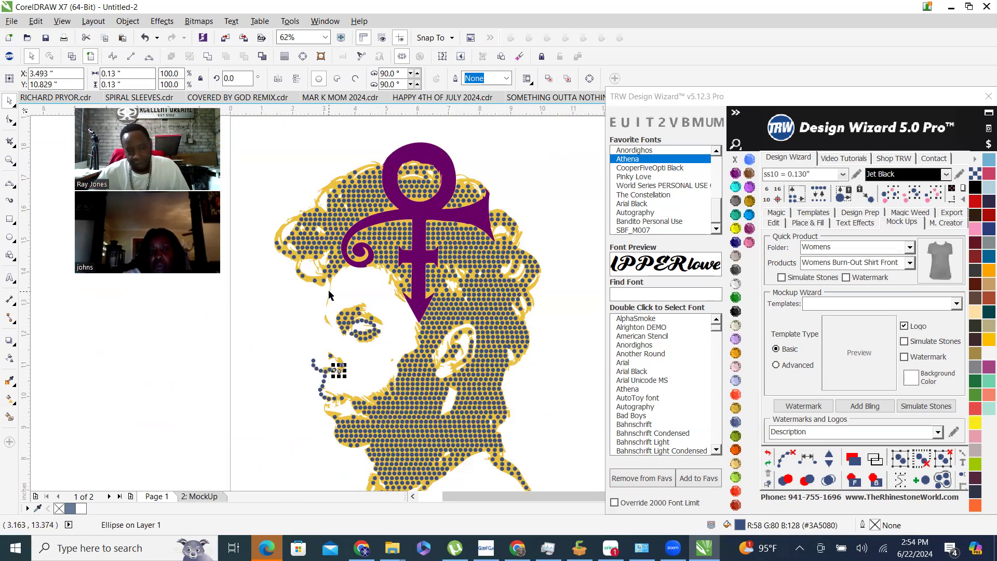
scroll(329, 295, "down", 1)
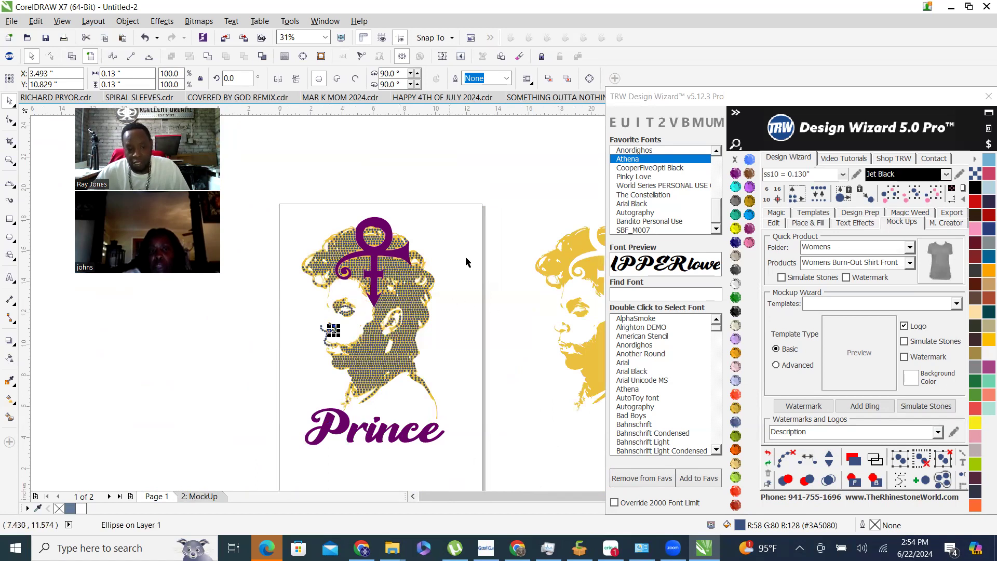
Select all stones of the same size and color and create a Vinyl Overcut and Stone 2+ Cut template from them.
left_click(387, 302)
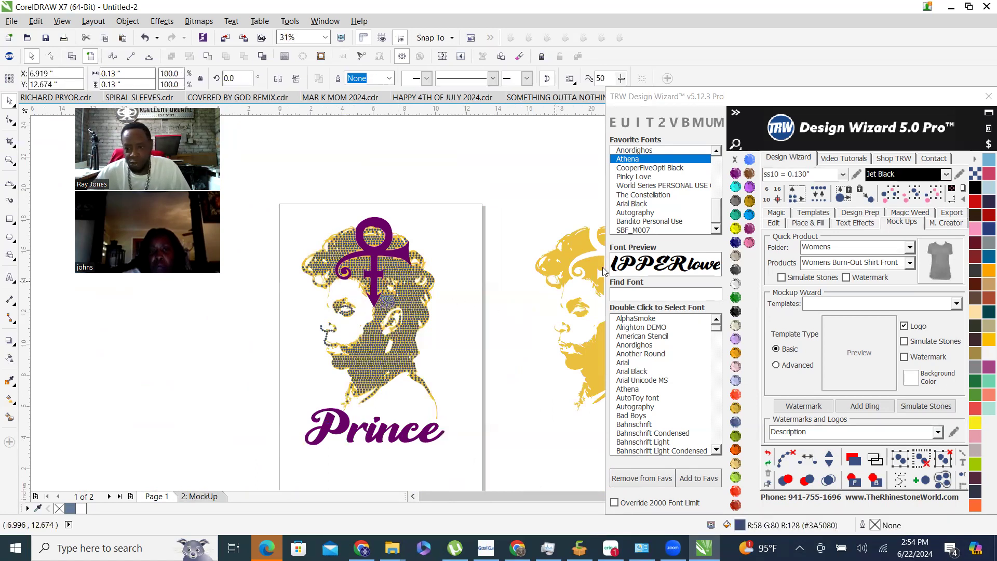
left_click(933, 194)
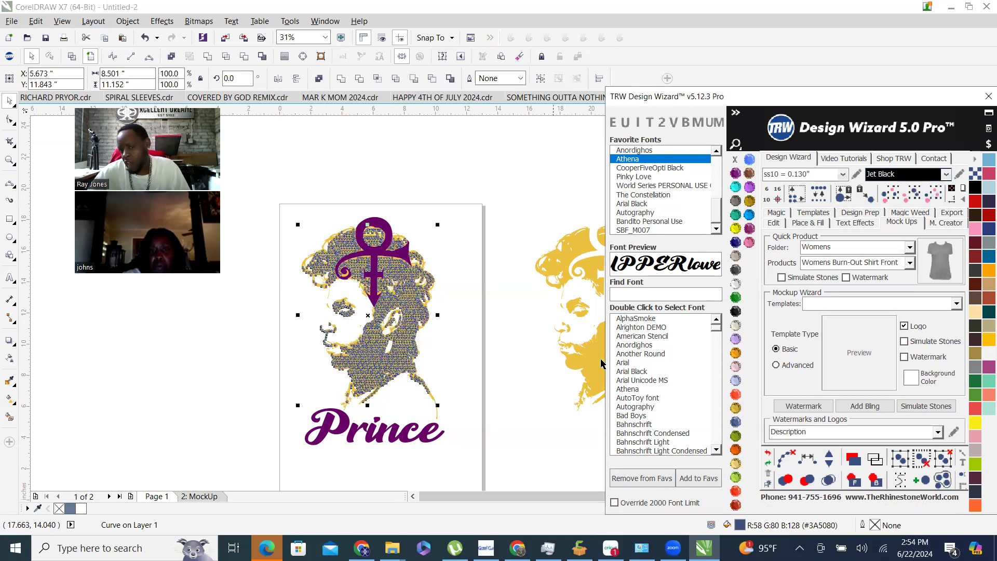
left_click(812, 213)
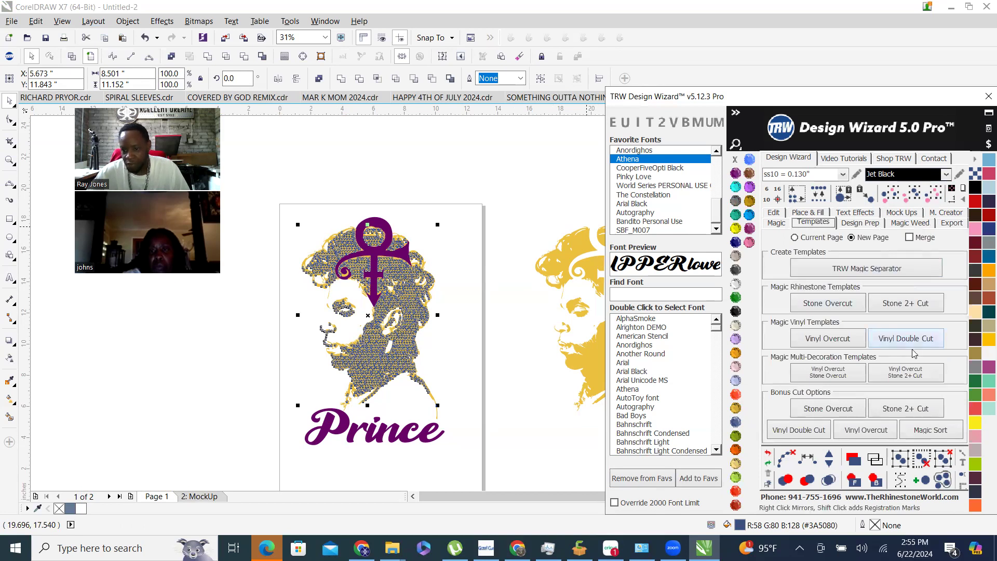
left_click(912, 374)
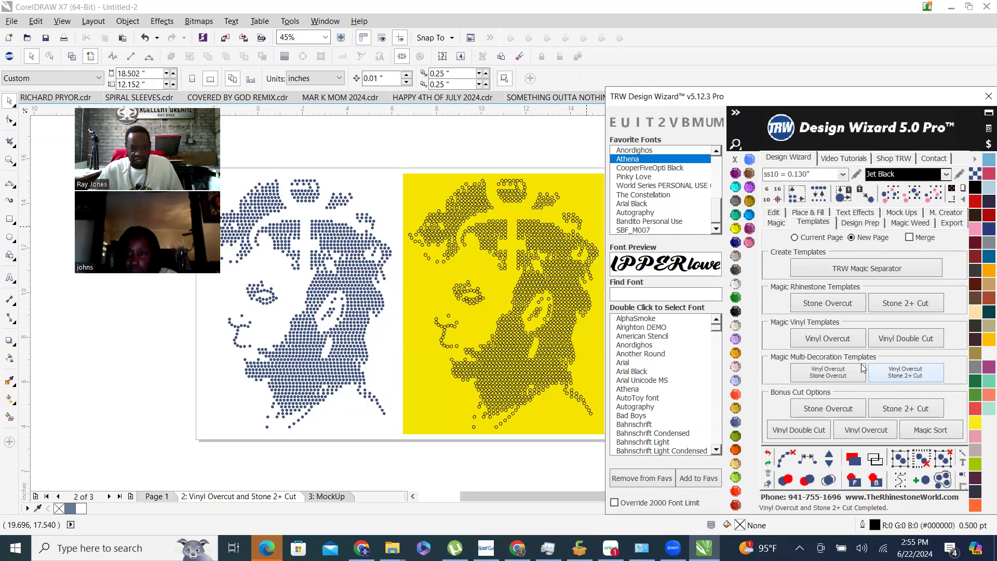
Select and copy all the cut circles on the yellow template background, and switch to GreatCut 3.
mouse_move(407, 151)
left_mouse_down()
mouse_move(435, 289)
mouse_move(408, 145)
left_mouse_up()
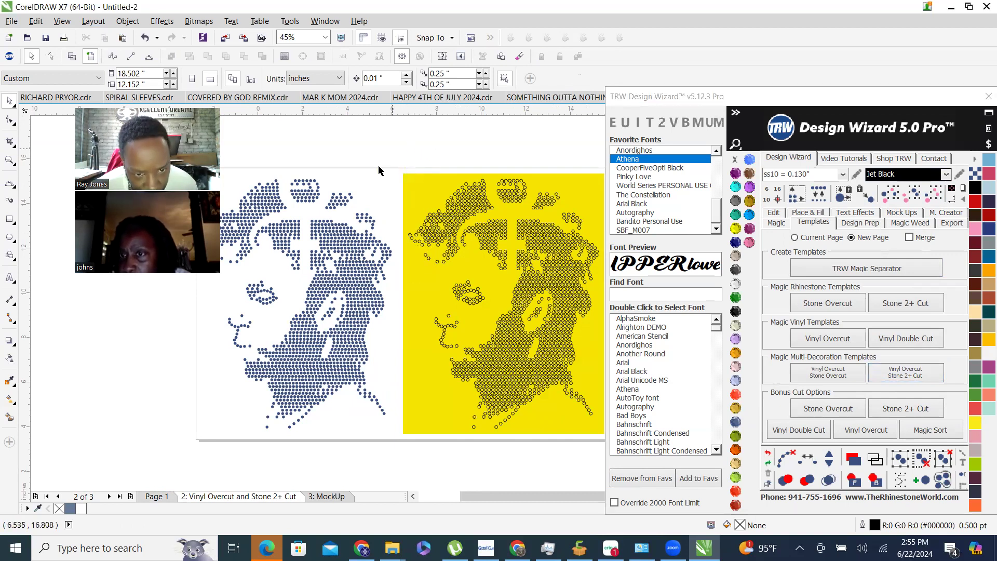
scroll(379, 174, "down", 2)
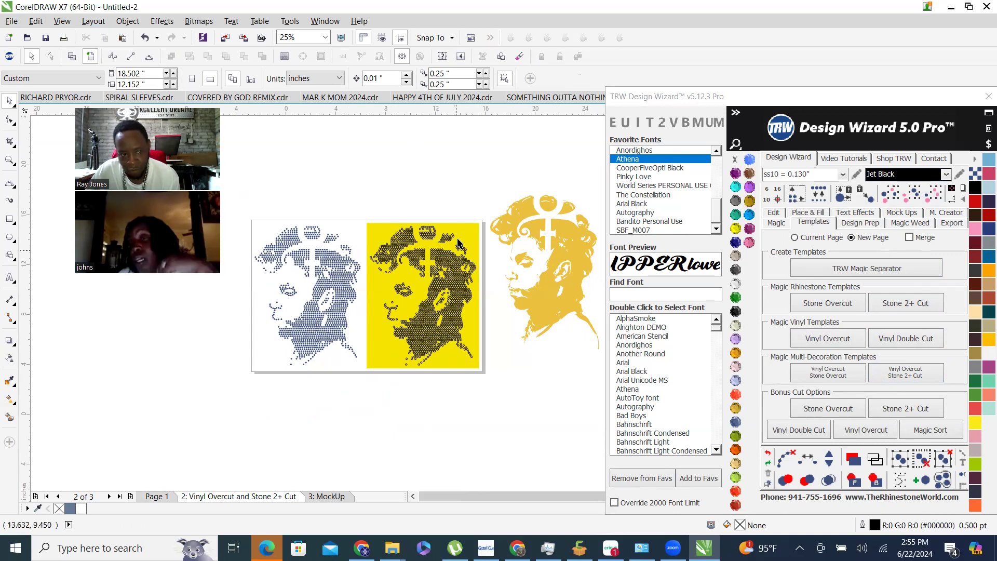
scroll(462, 234, "up", 1)
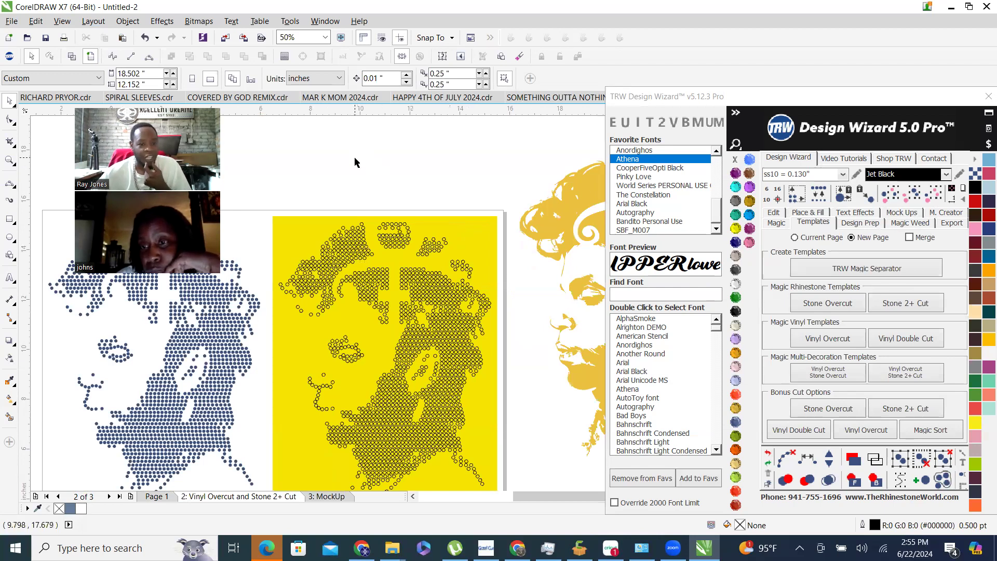
scroll(354, 156, "down", 1)
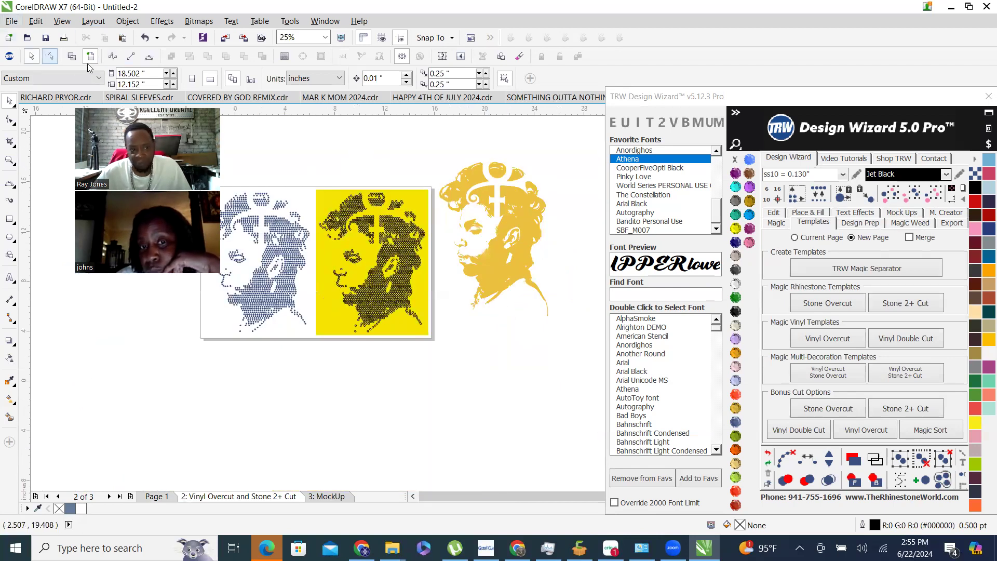
left_click(35, 58)
mouse_move(316, 170)
left_mouse_down()
mouse_move(415, 355)
mouse_move(451, 336)
left_mouse_up()
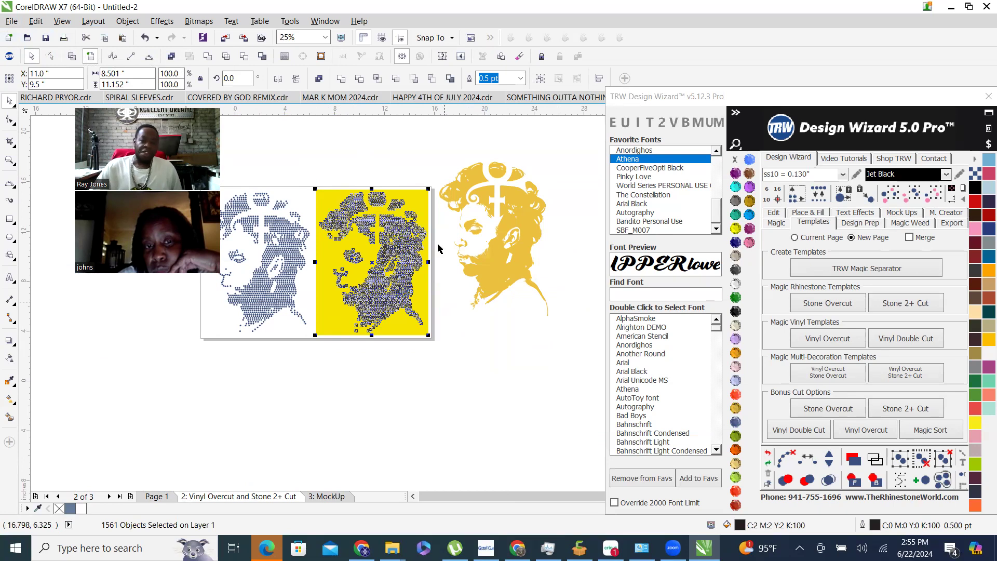
left_click(487, 547)
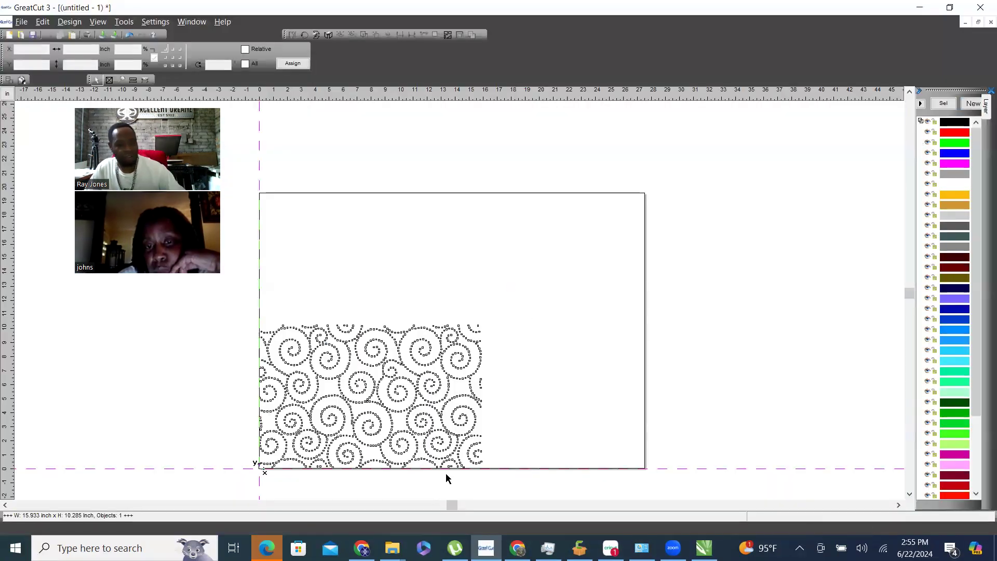
Replace the existing swirl pattern with the copied stone design and move it to the work area's origin corner.
key("ctrl+a")
key("Delete")
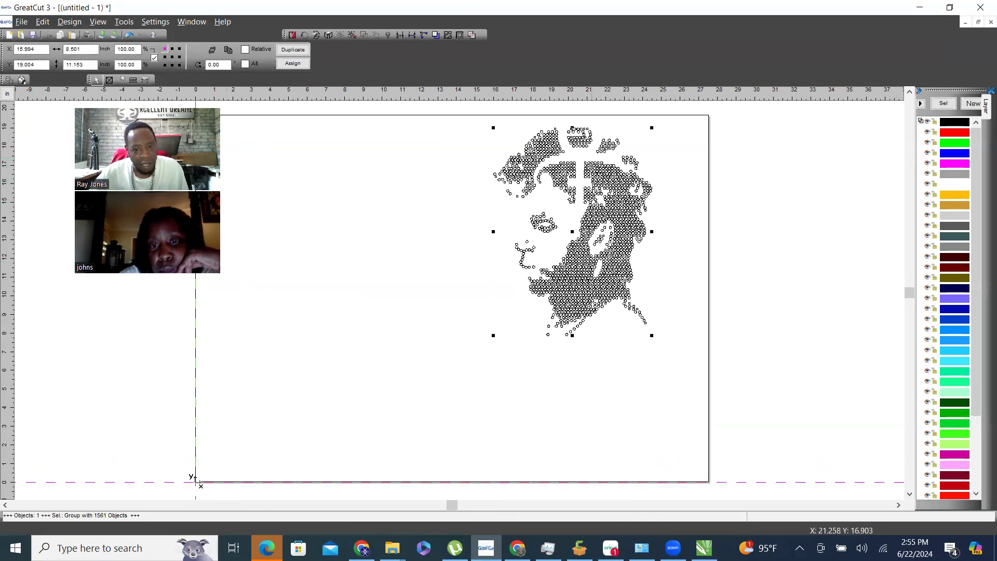
left_click_drag(598, 185, 303, 331)
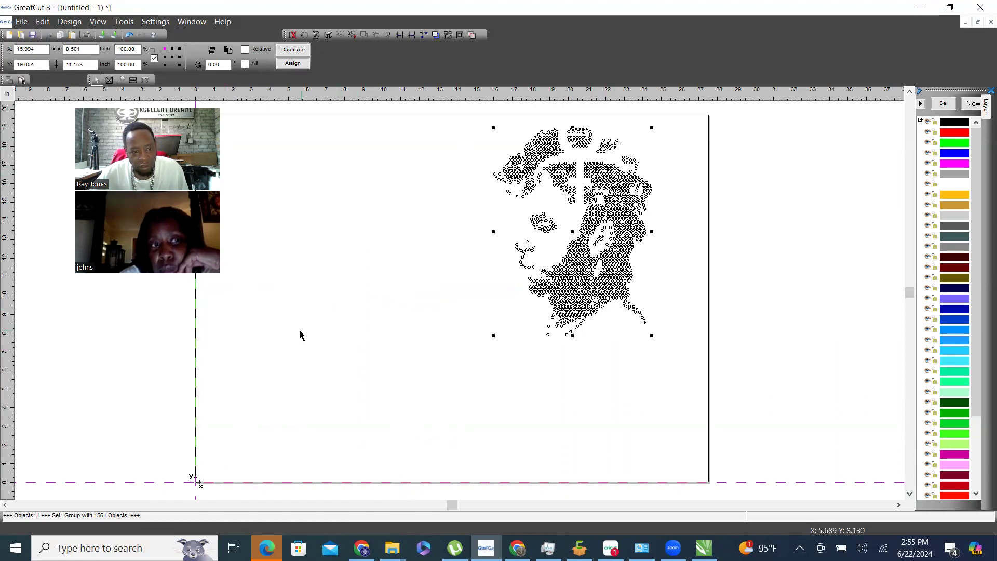
Review the GCC Ultra GRC-132S output settings, close them without cutting, and switch back to CorelDRAW.
left_click(146, 80)
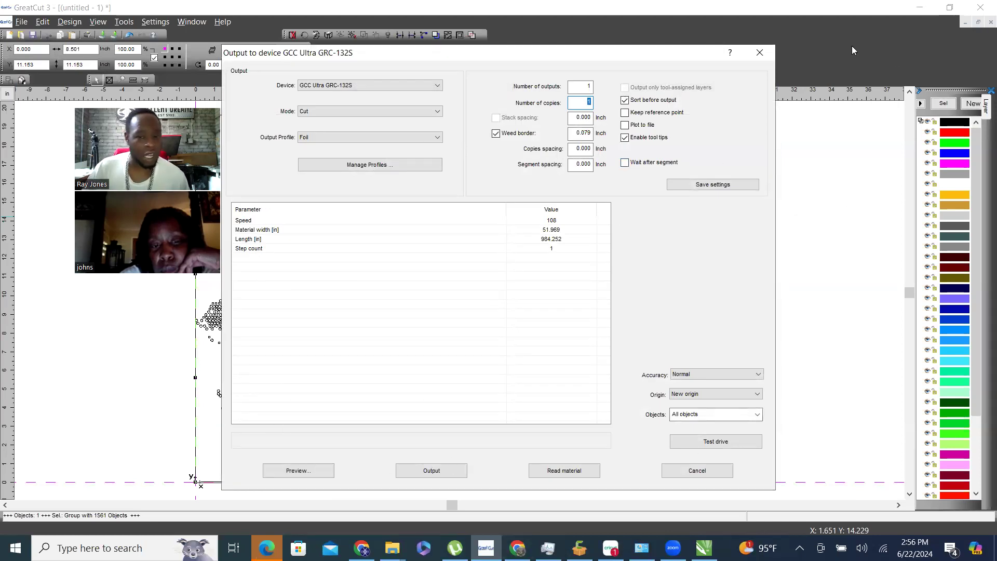
left_click(760, 54)
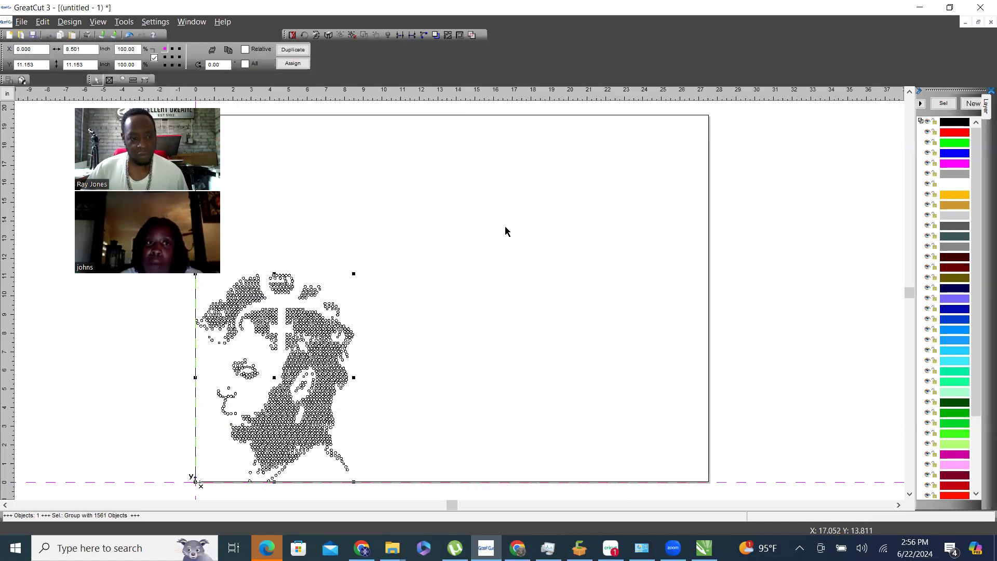
left_click(465, 245)
left_click(922, 6)
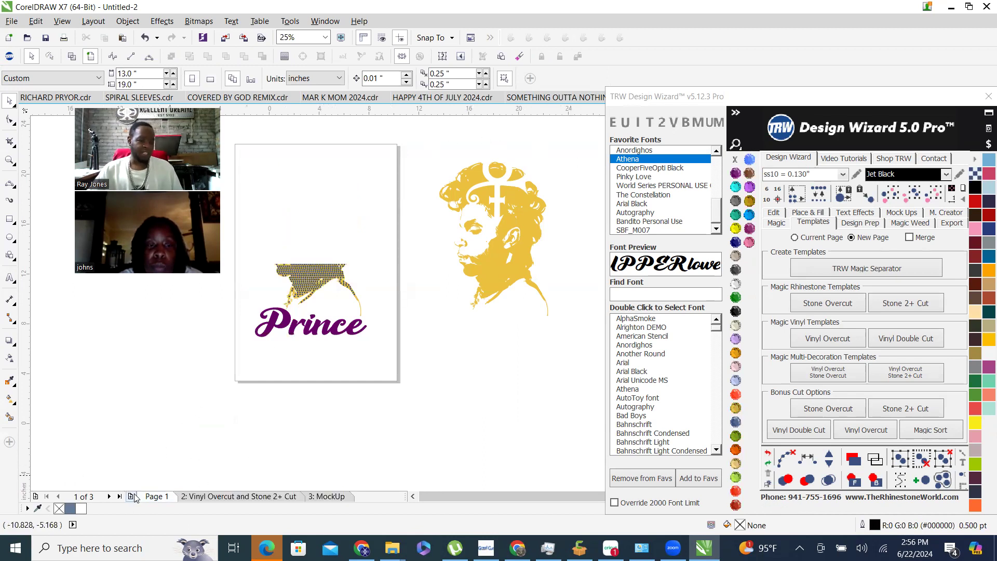
Select all same-size, same-color stones on Page 1 and paste them as a group onto a new Page 2.
left_click(156, 496)
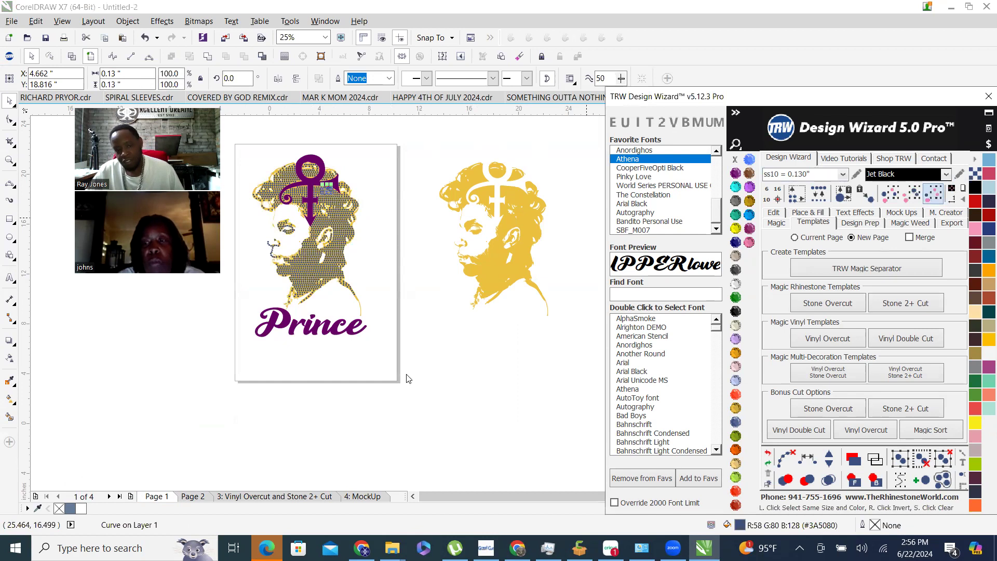
left_click(325, 225)
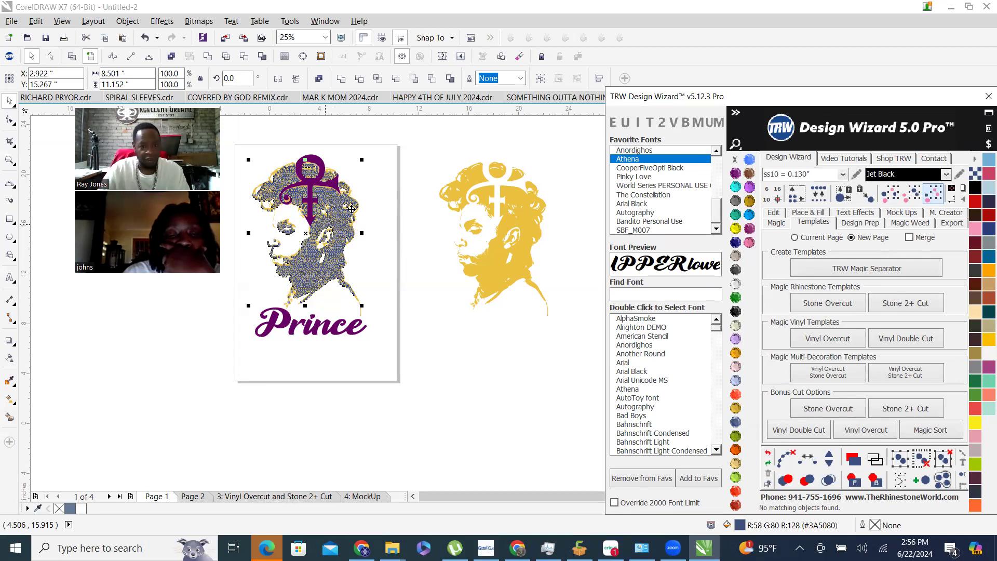
left_click(711, 99)
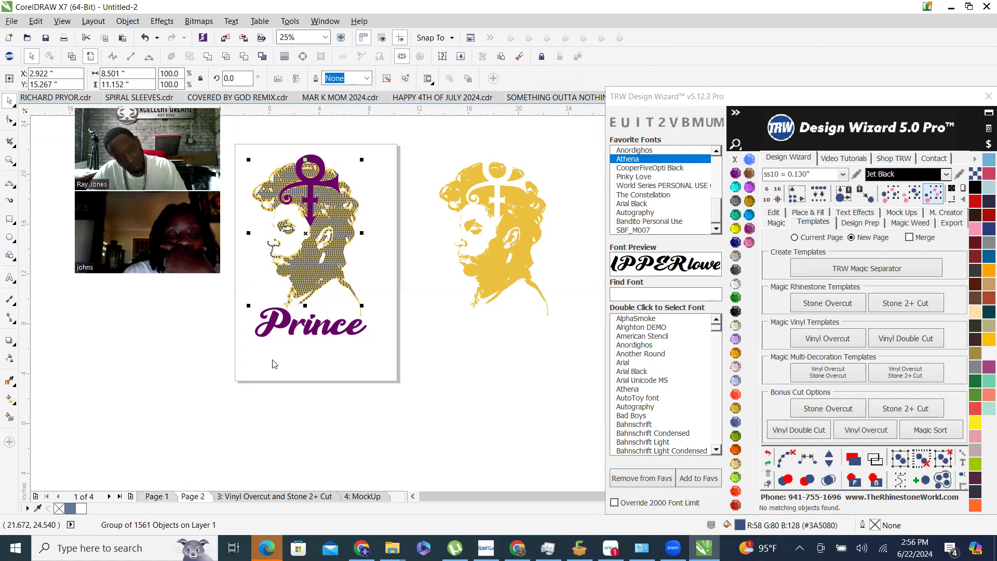
key("Delete")
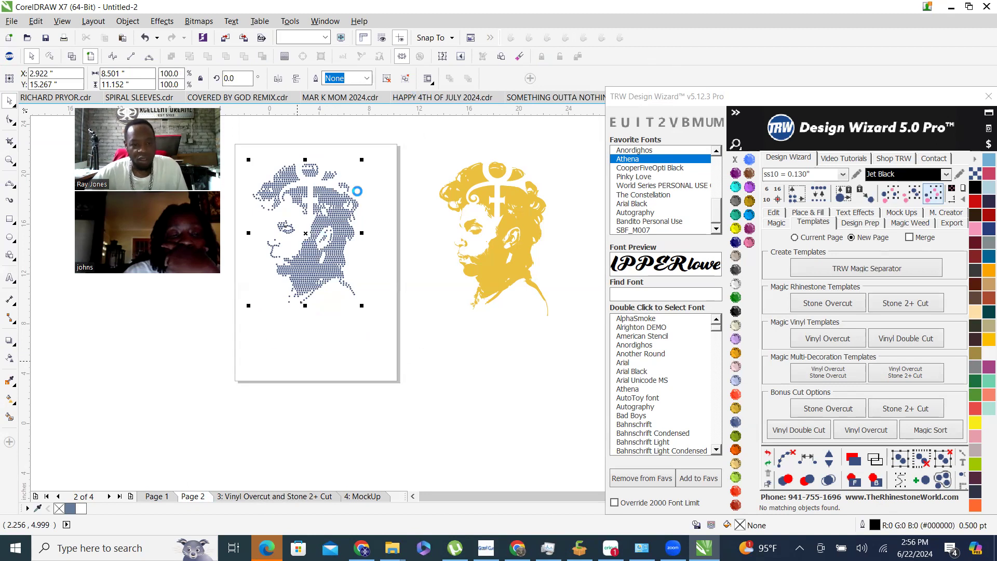
Ungroup all objects in the pasted stone portrait on Page 2 and clear the selection.
right_click(340, 208)
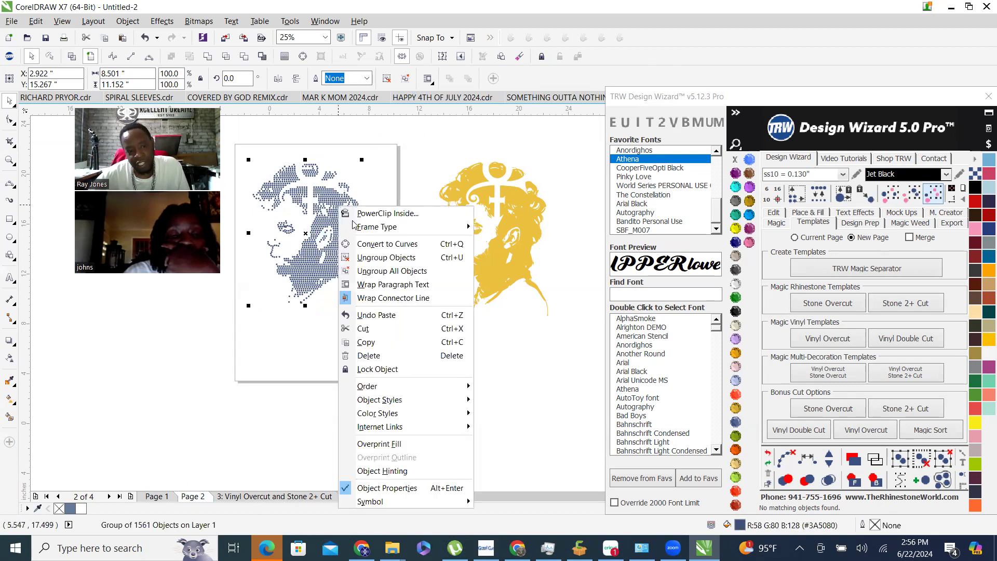
left_click(421, 271)
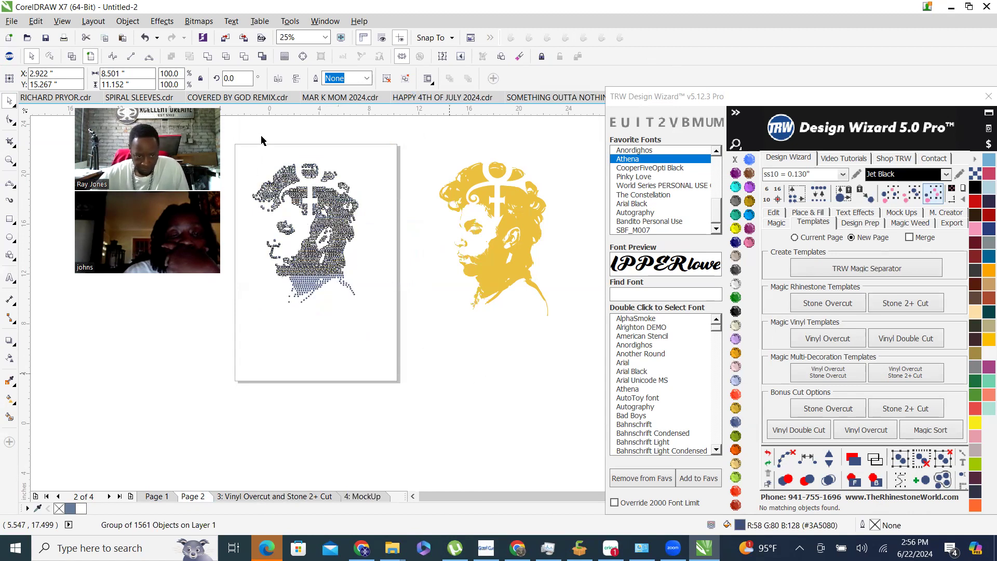
left_click(312, 148)
scroll(244, 166, "up", 1)
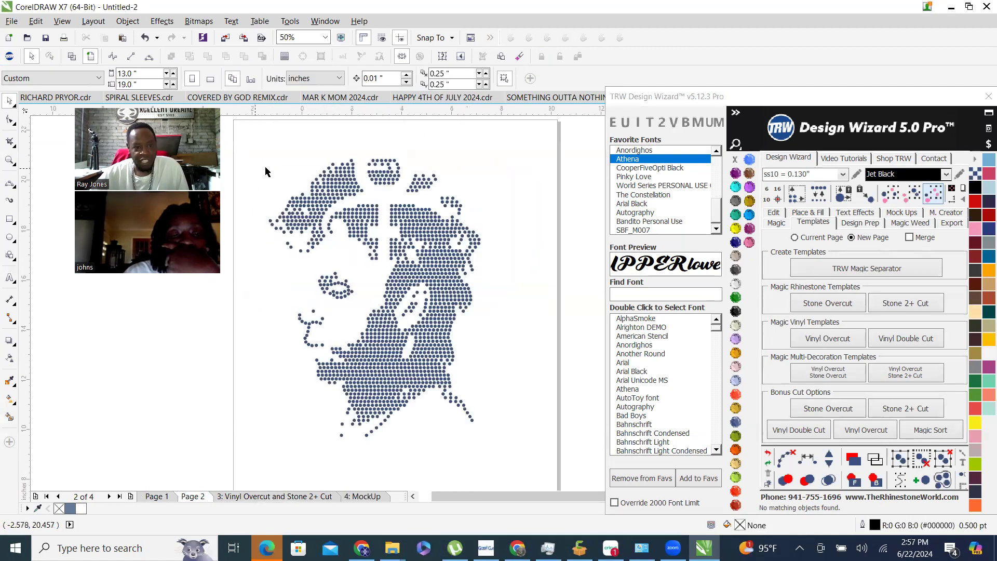
Label the stone portrait on Page 2 with its width and height by adding the text 8.501*11.152” beneath it.
scroll(302, 161, "down", 1)
left_click_drag(313, 146, 437, 328)
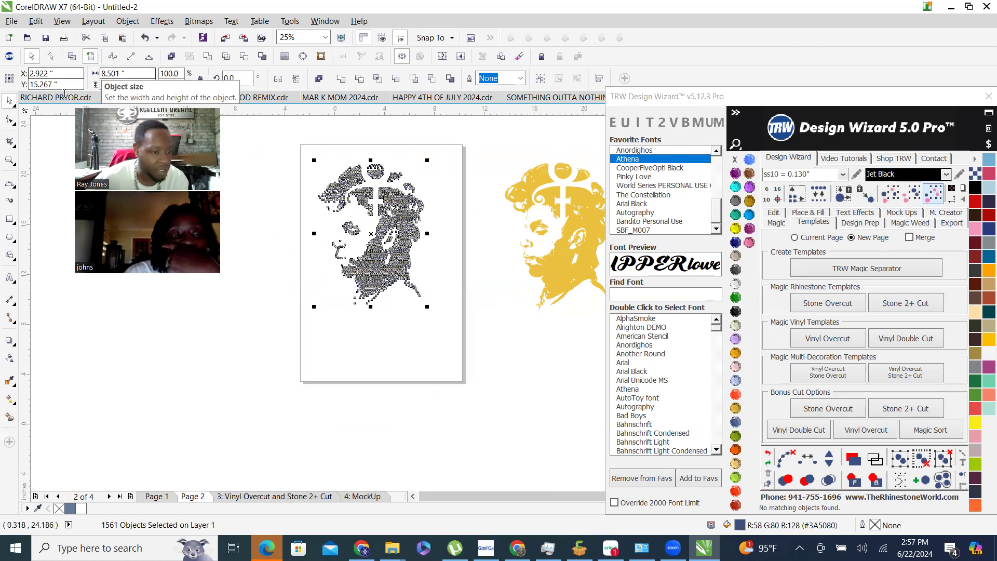
left_click(9, 279)
left_click(365, 315)
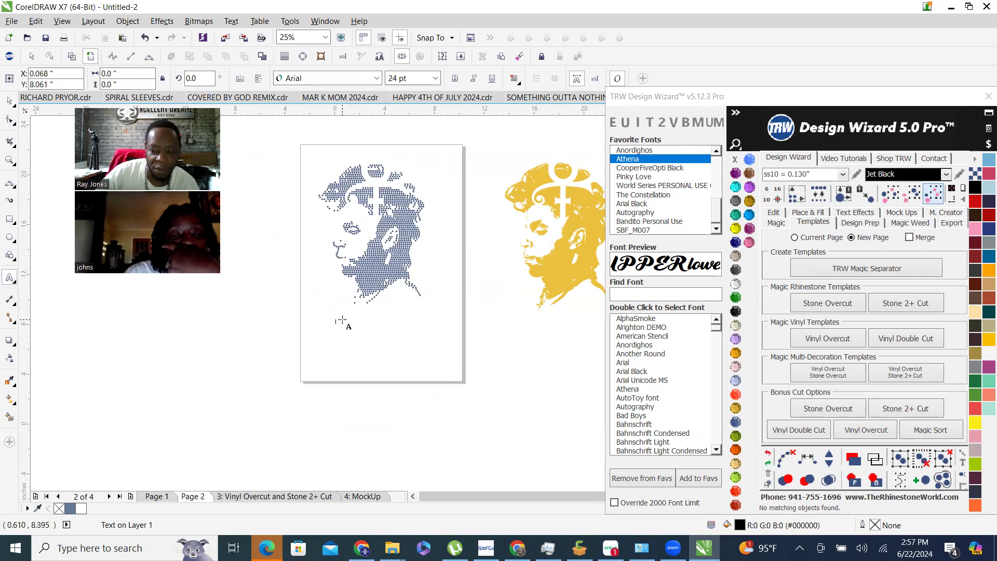
left_click(343, 321)
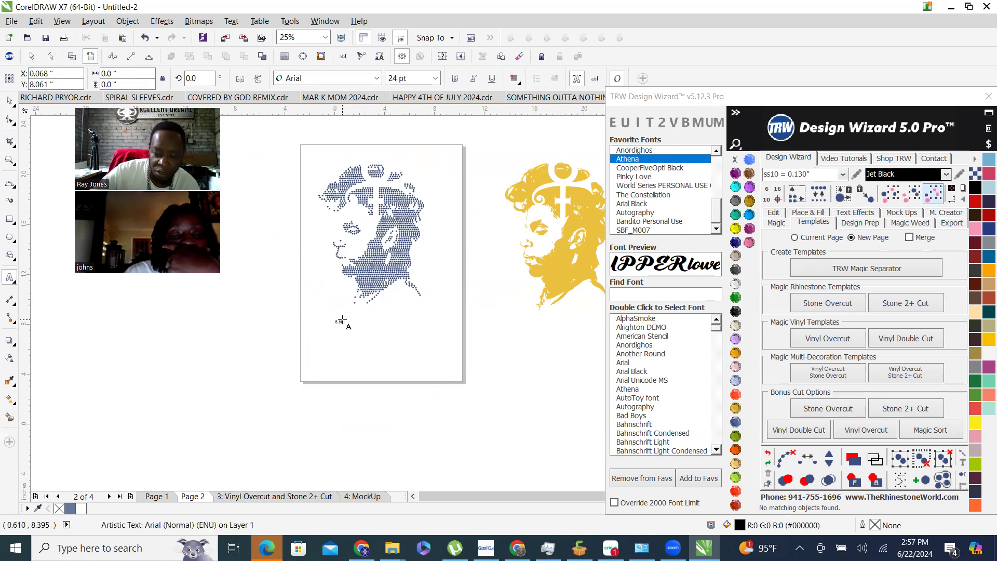
left_click(10, 100)
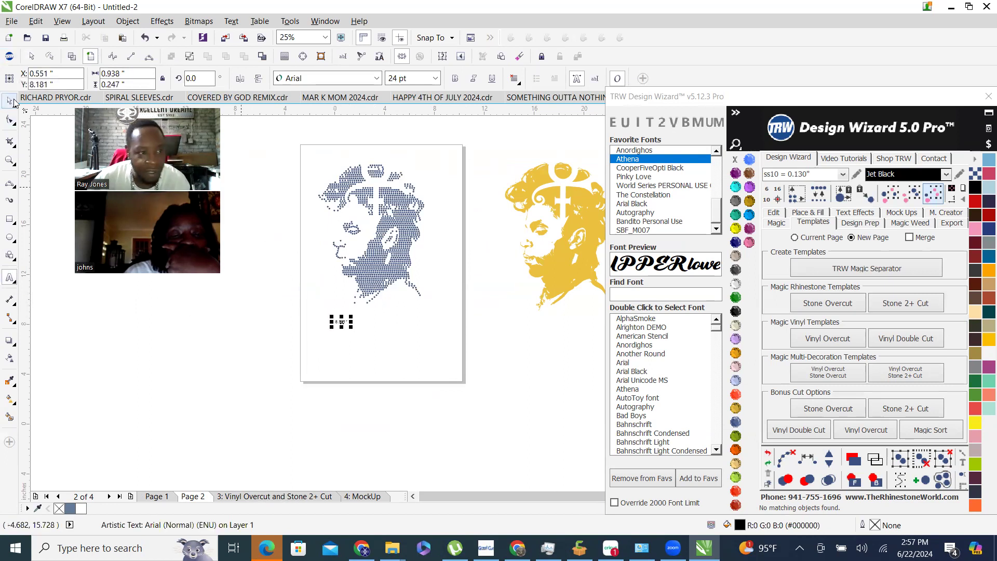
left_click_drag(303, 141, 450, 311)
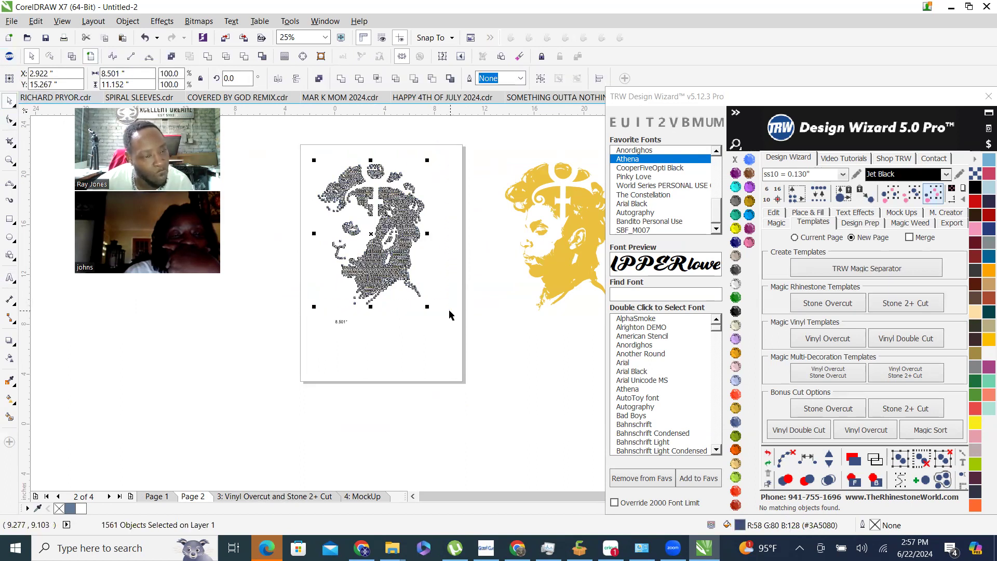
scroll(340, 323, "up", 5)
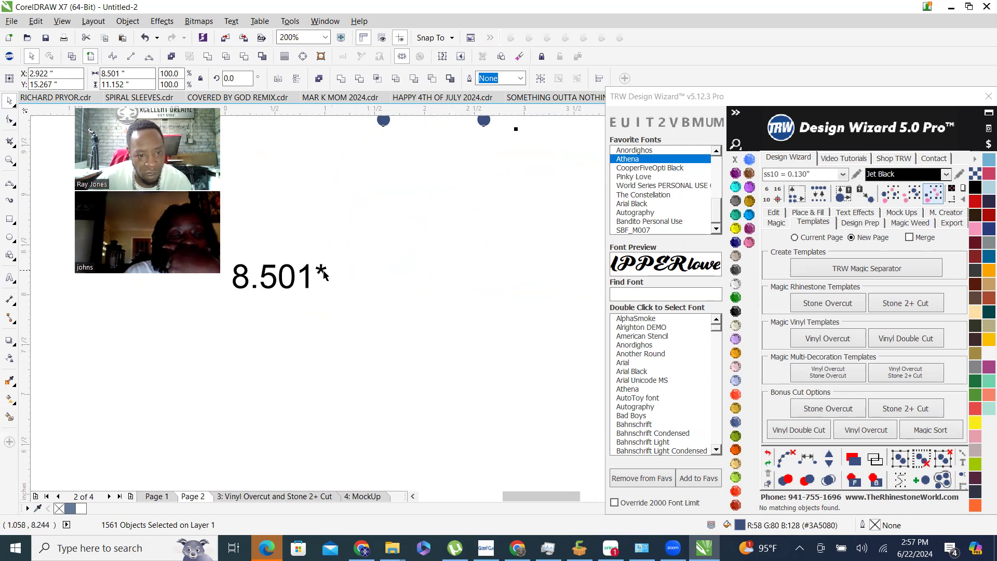
type("11.152\"")
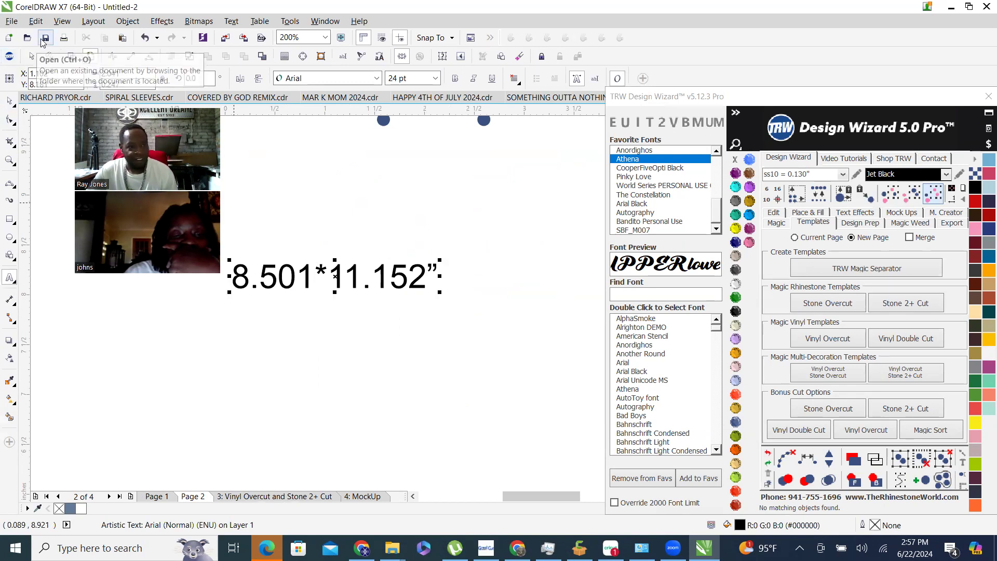
Save the drawing as a CDR file named prince stones 2024 in the TEMPLATES TO BE CUT folder.
left_click(45, 44)
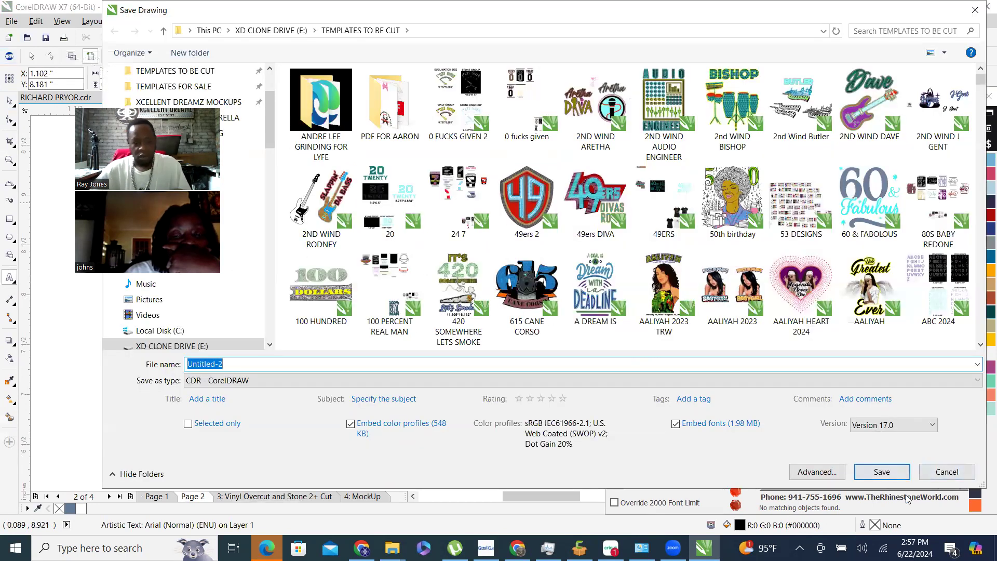
type("prince sto")
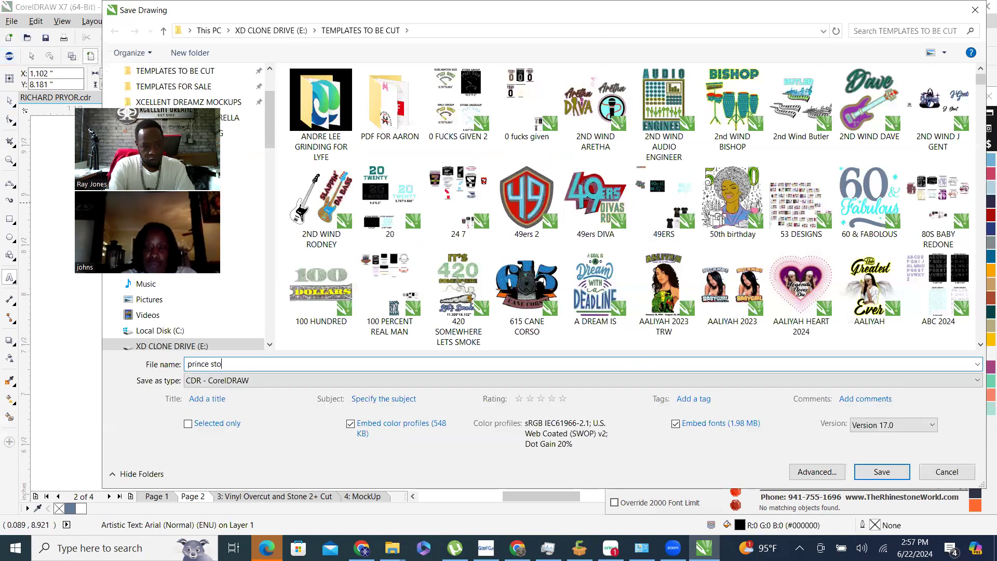
type("nes 2024")
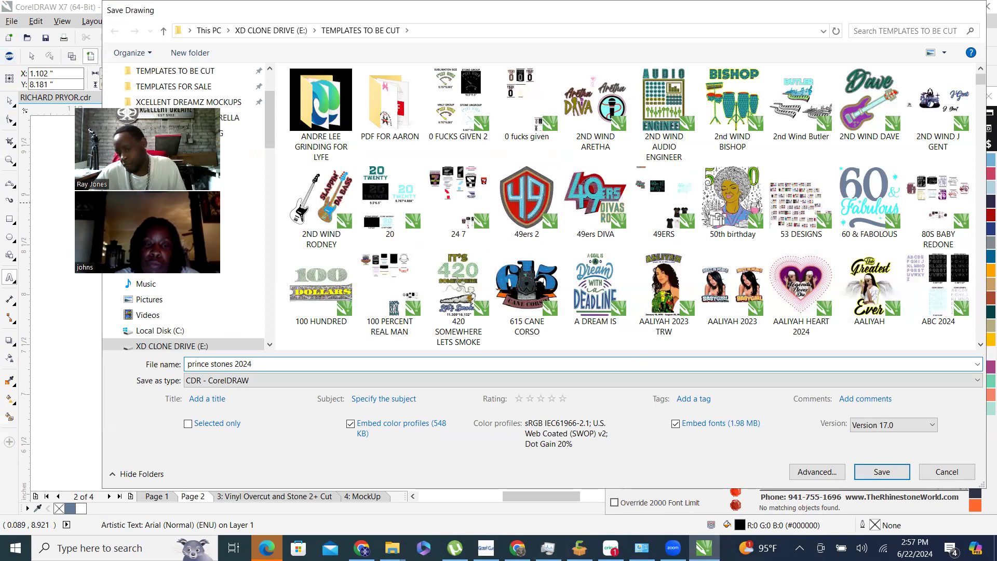
key("Return")
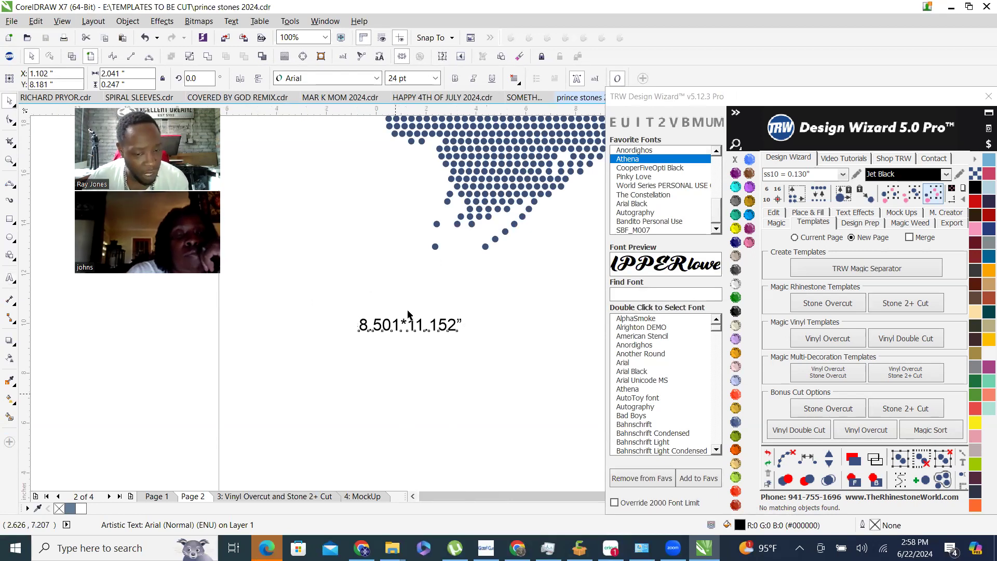
scroll(422, 273, "down", 2)
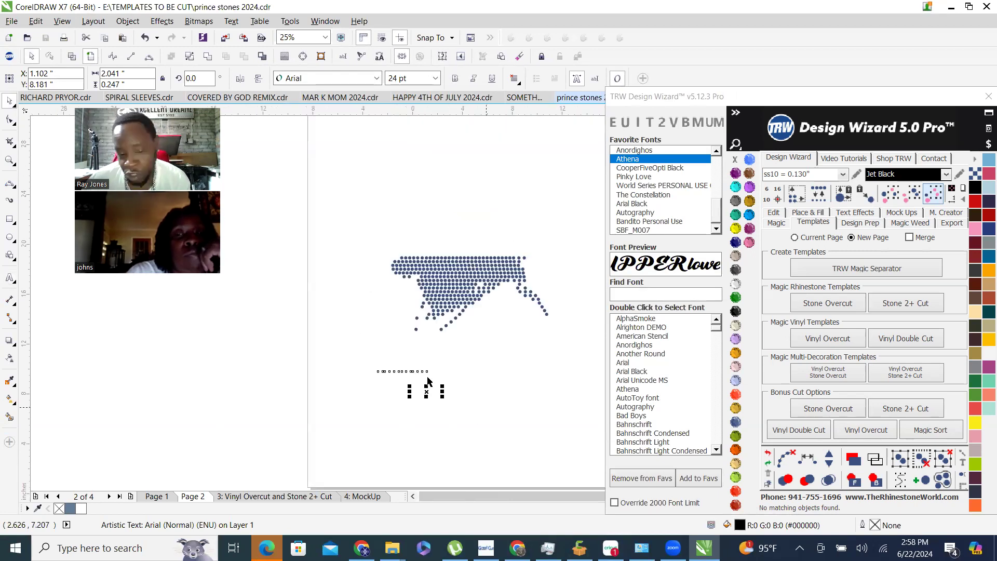
left_click(496, 443)
scroll(456, 388, "up", 1)
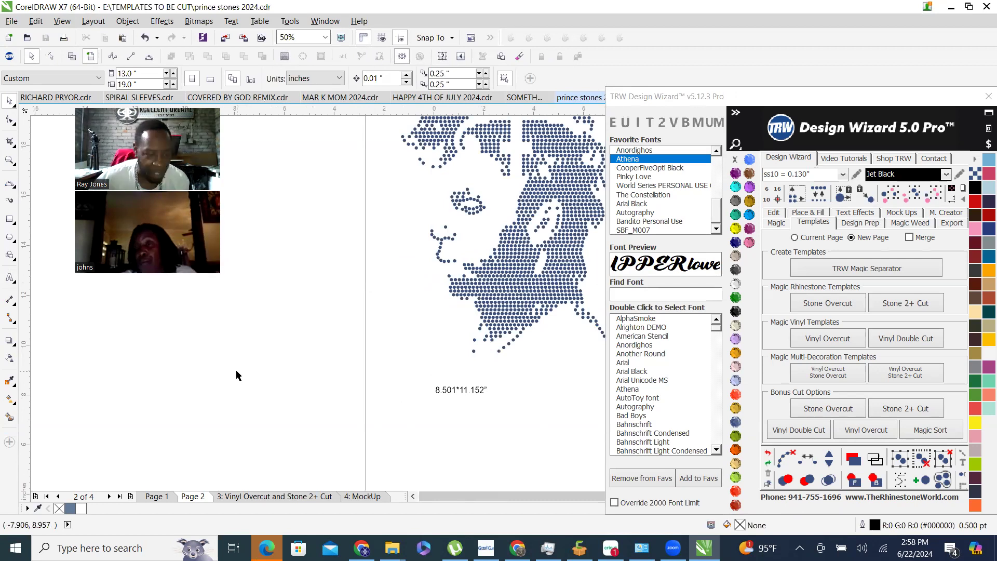
scroll(177, 373, "down", 1)
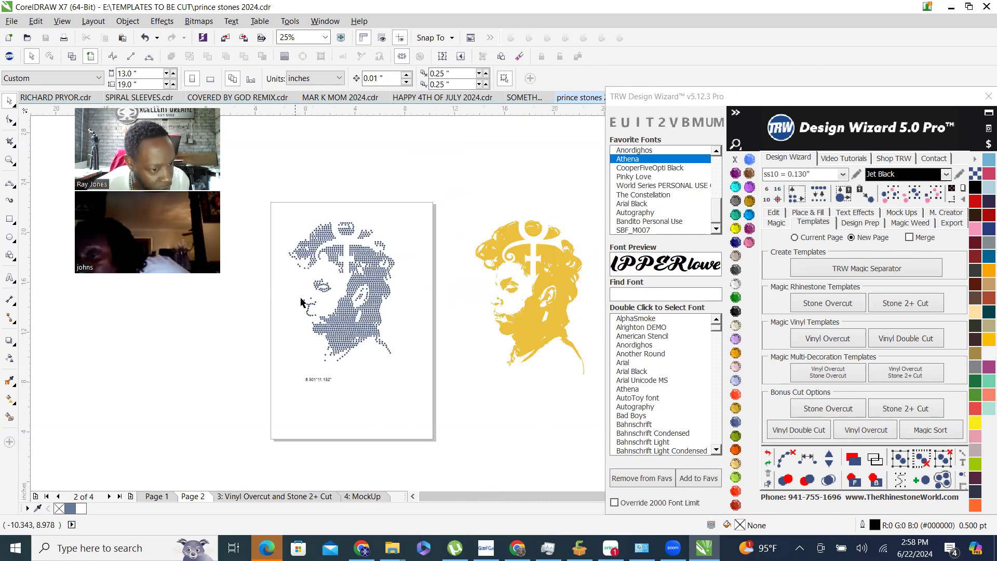
scroll(347, 274, "up", 1)
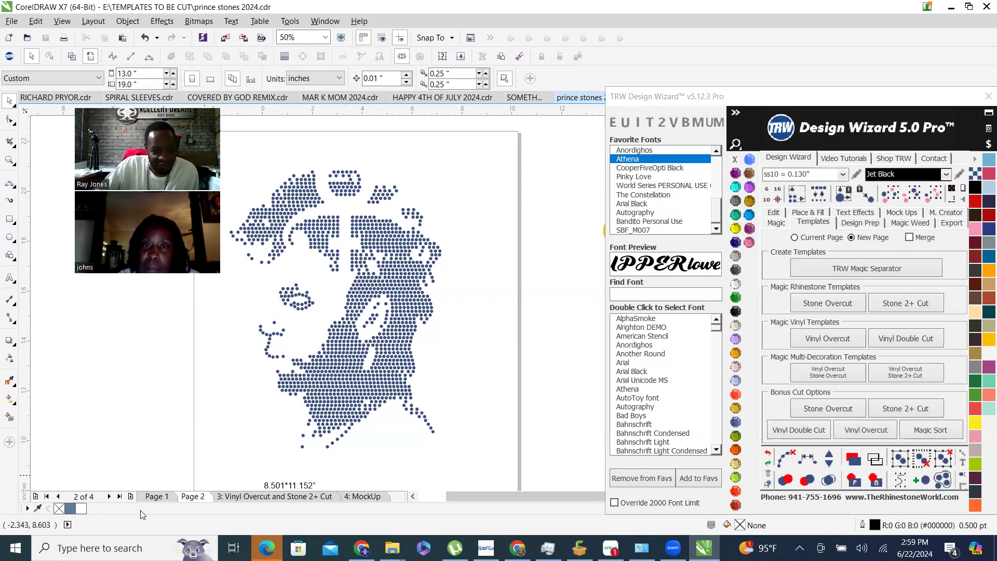
Switch to Page 1 and examine the stones placed on the portrait's nose.
left_click(157, 497)
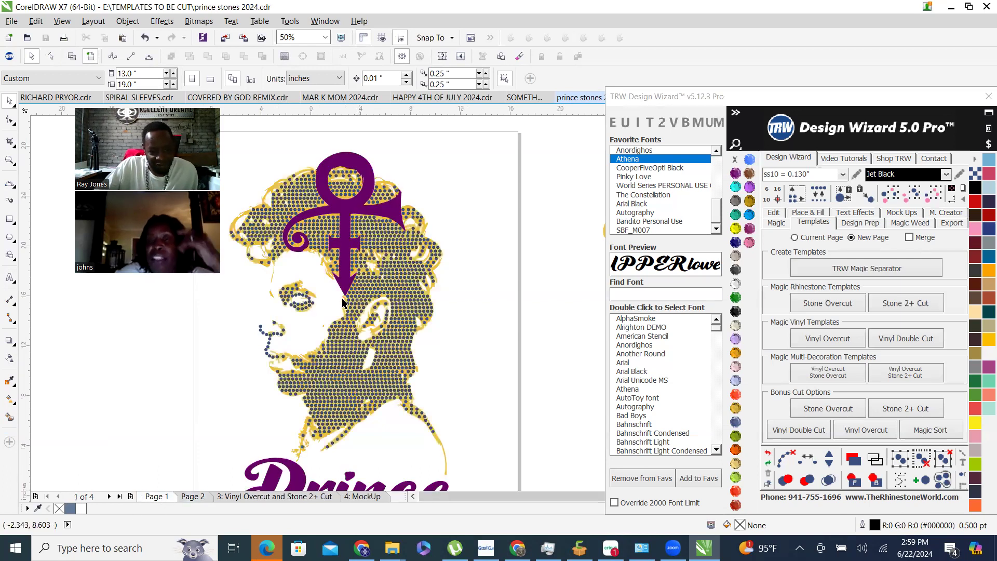
scroll(273, 324, "down", 2)
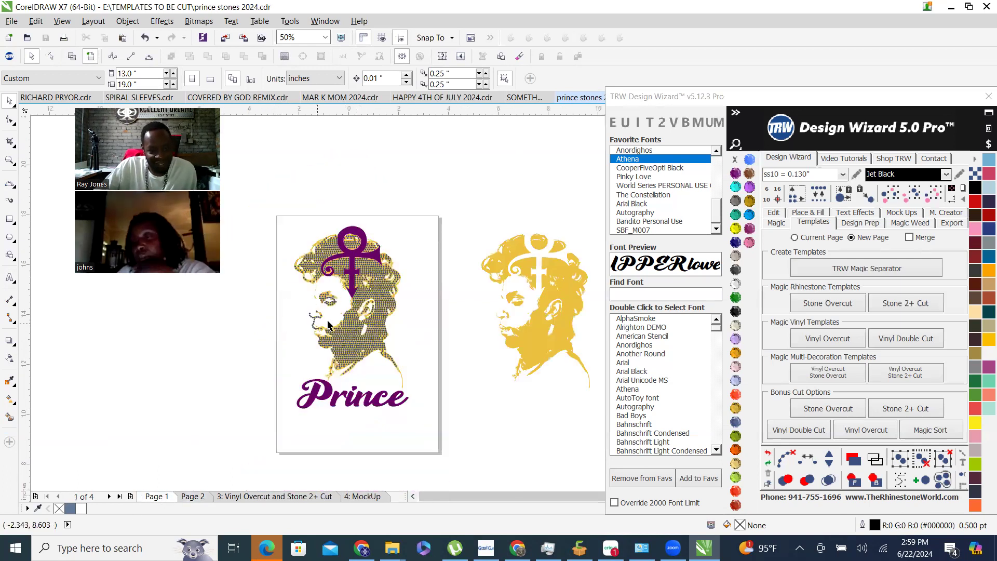
scroll(290, 330, "up", 1)
scroll(370, 289, "up", 3)
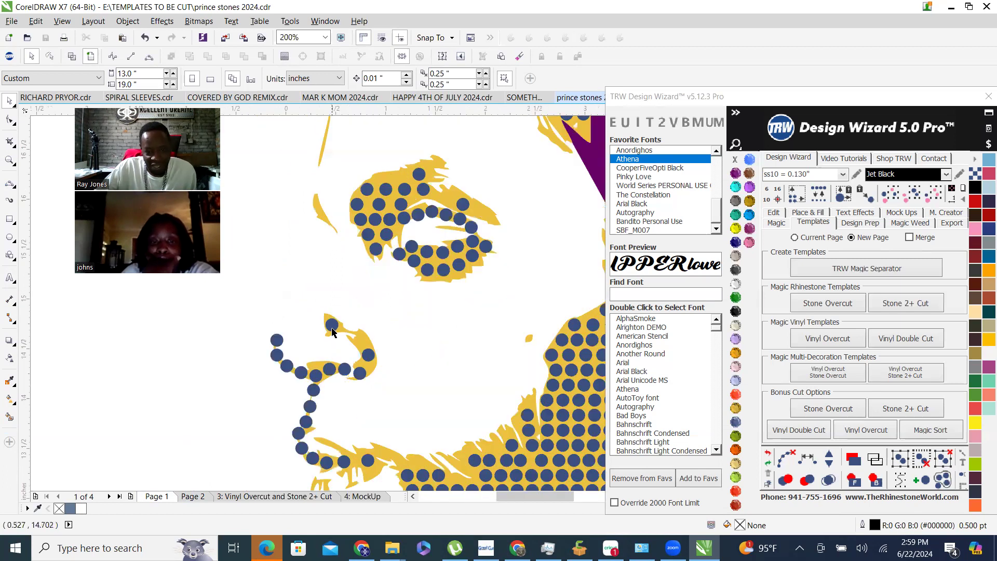
scroll(331, 326, "up", 1)
scroll(334, 343, "up", 1)
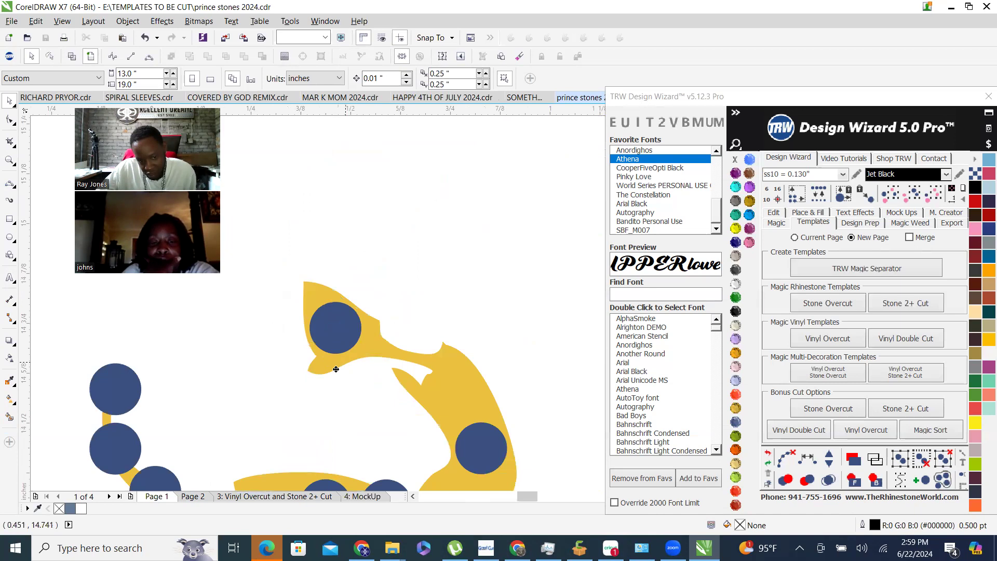
left_click(337, 364)
scroll(335, 329, "down", 1)
scroll(336, 329, "up", 2)
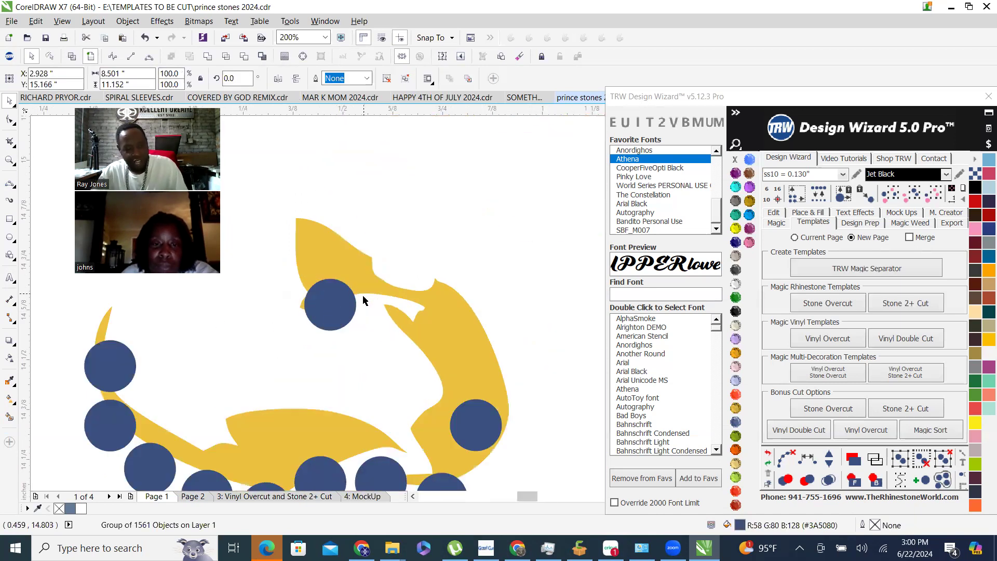
scroll(348, 274, "down", 1)
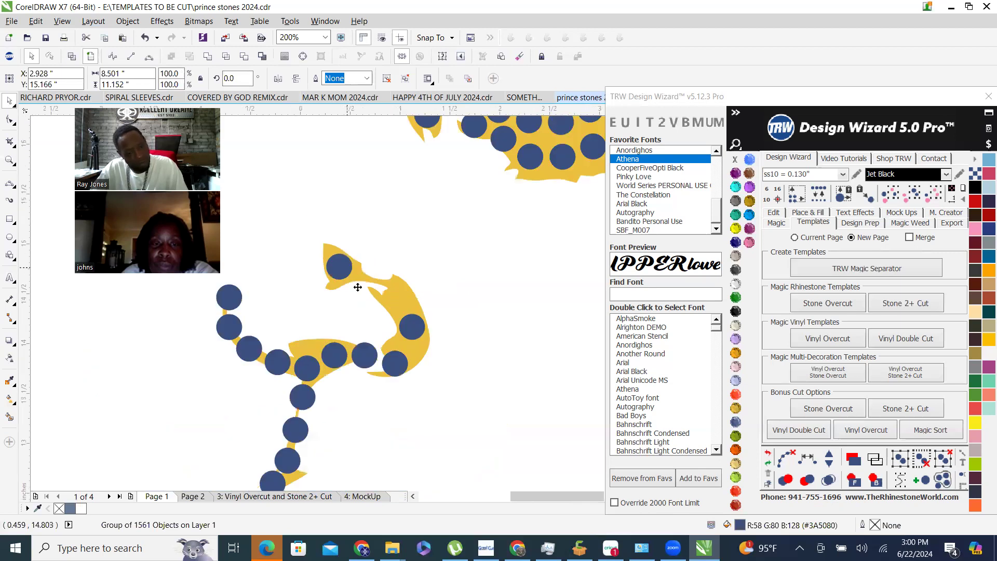
scroll(358, 287, "up", 2)
right_click(343, 280)
scroll(352, 300, "down", 2)
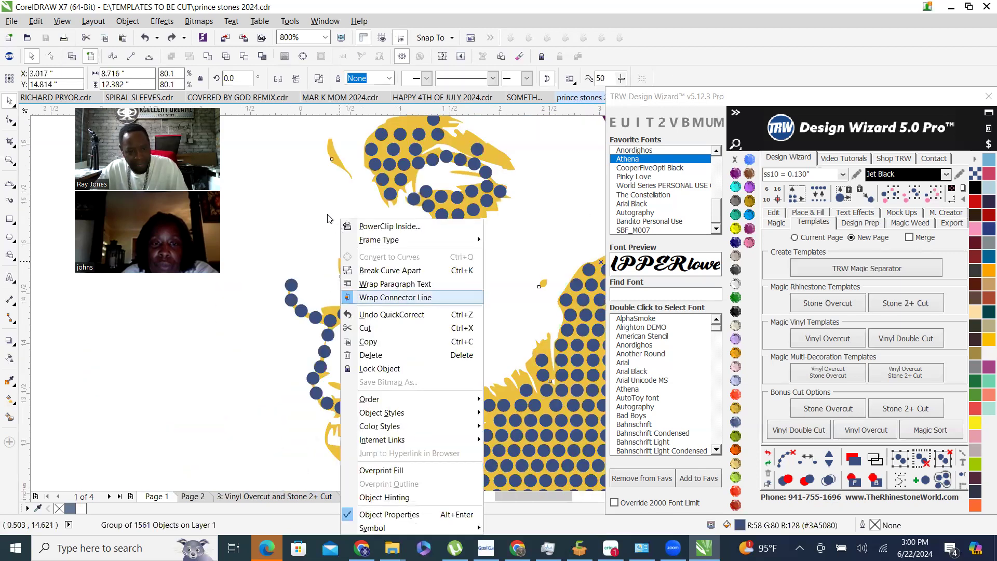
left_click(319, 213)
key("Escape")
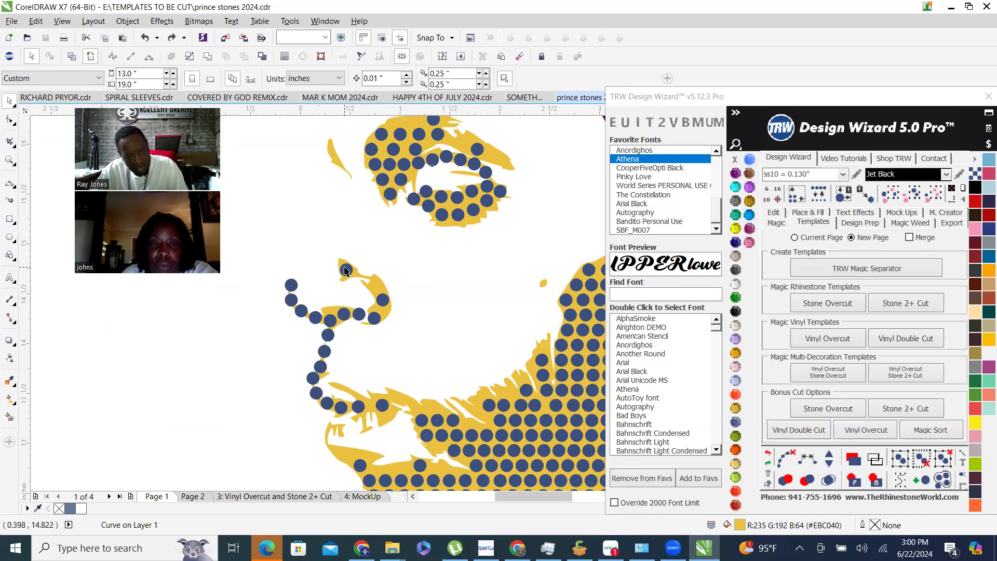
Ungroup all objects in the stone portrait on Page 1 and clear the selection.
right_click(346, 271)
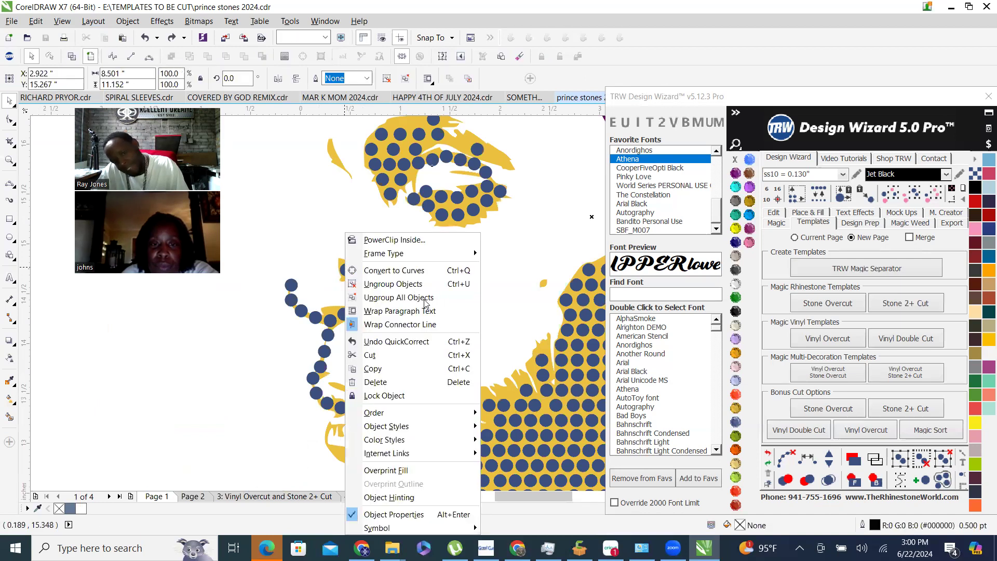
left_click(435, 298)
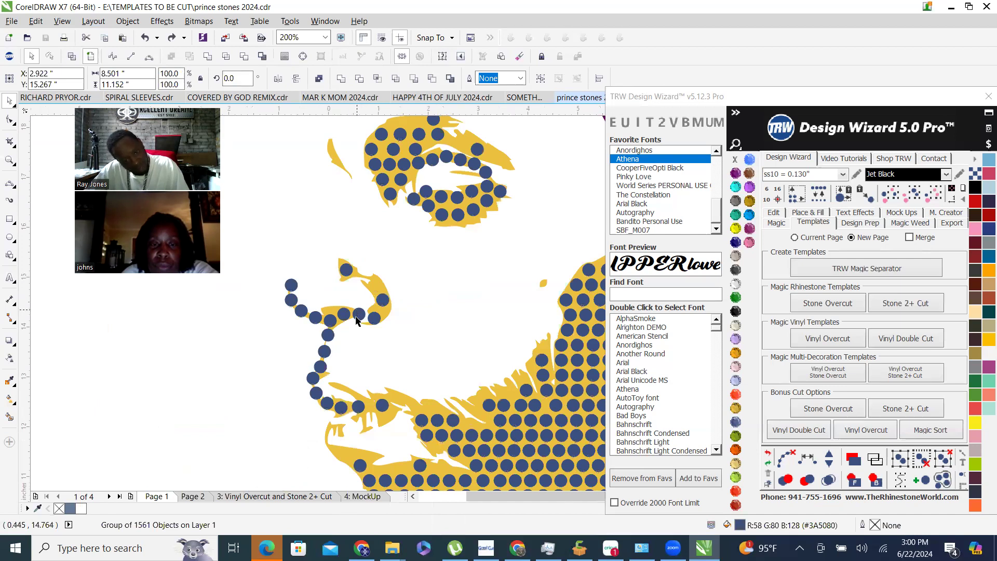
scroll(357, 327, "down", 2)
key("ctrl+u")
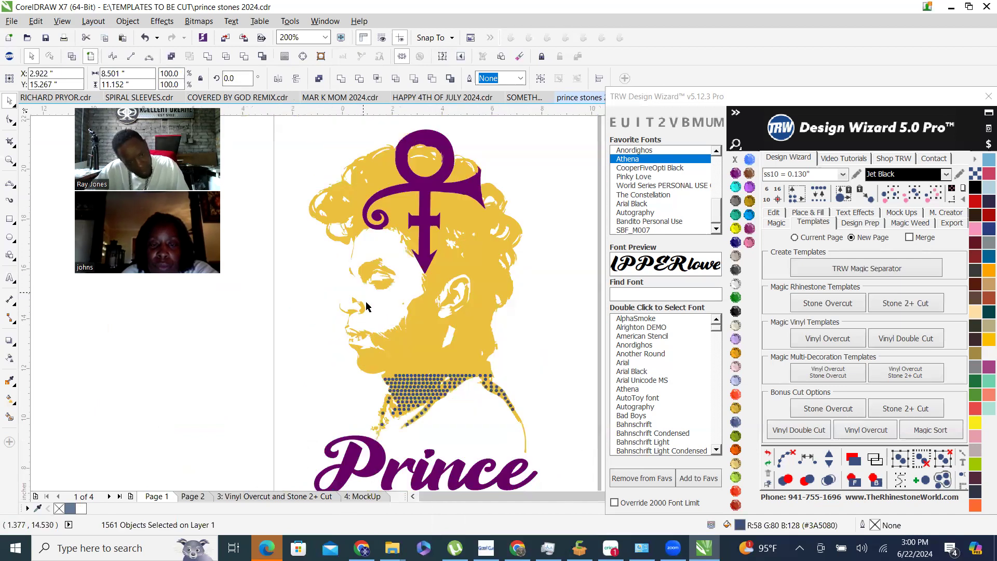
left_click(369, 306)
Move the upper nostril stone down to about X 0.459, Y 14.689 inches and place copies at about 0.435, 14.832 and 0.609, 14.679.
scroll(364, 311, "up", 1)
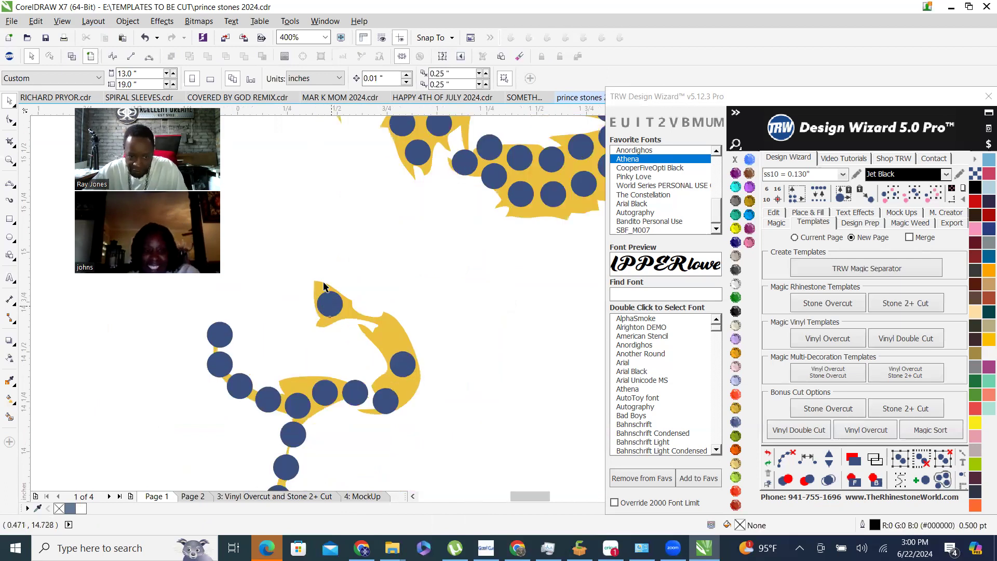
left_click(325, 294)
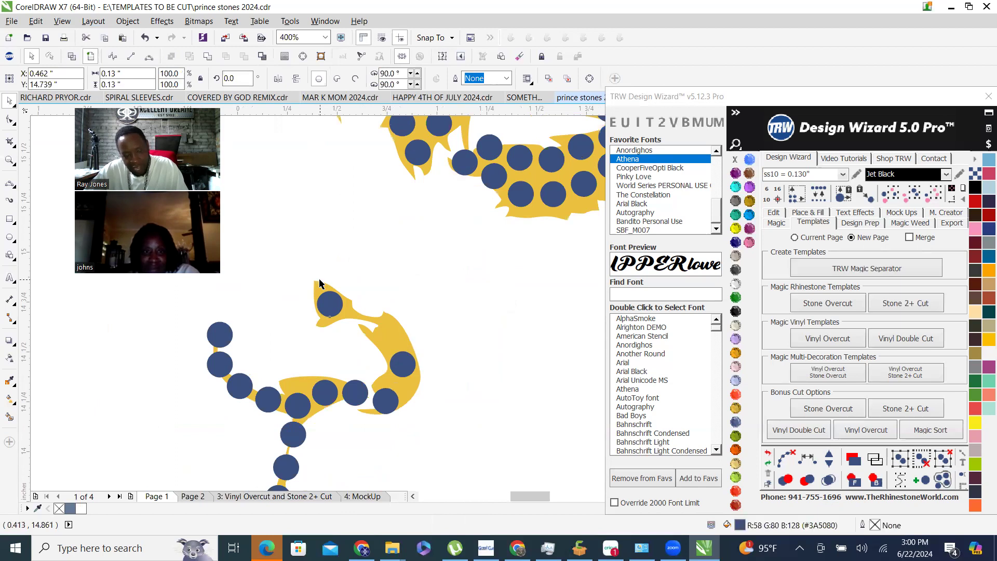
scroll(326, 286, "up", 2)
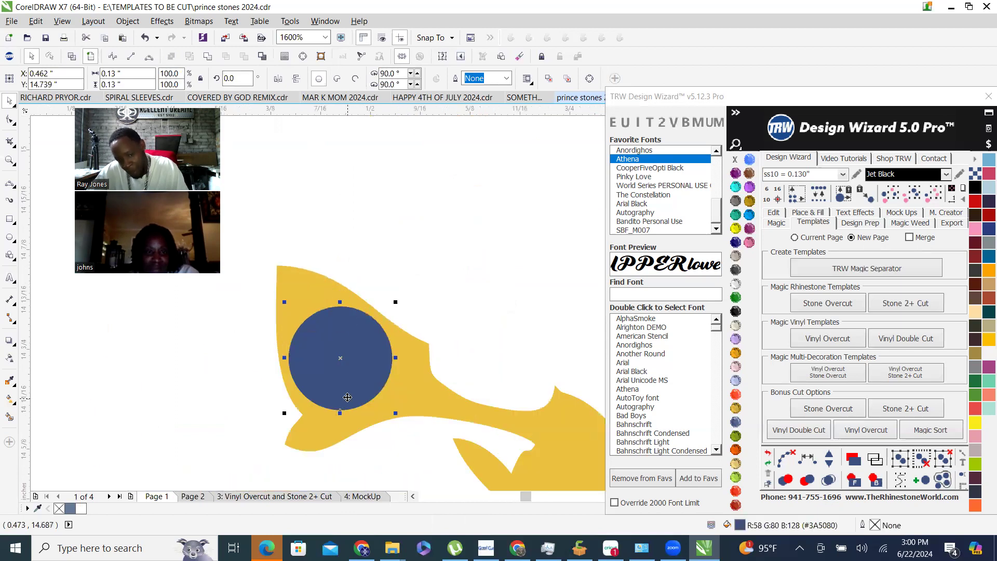
left_click_drag(342, 398, 340, 438)
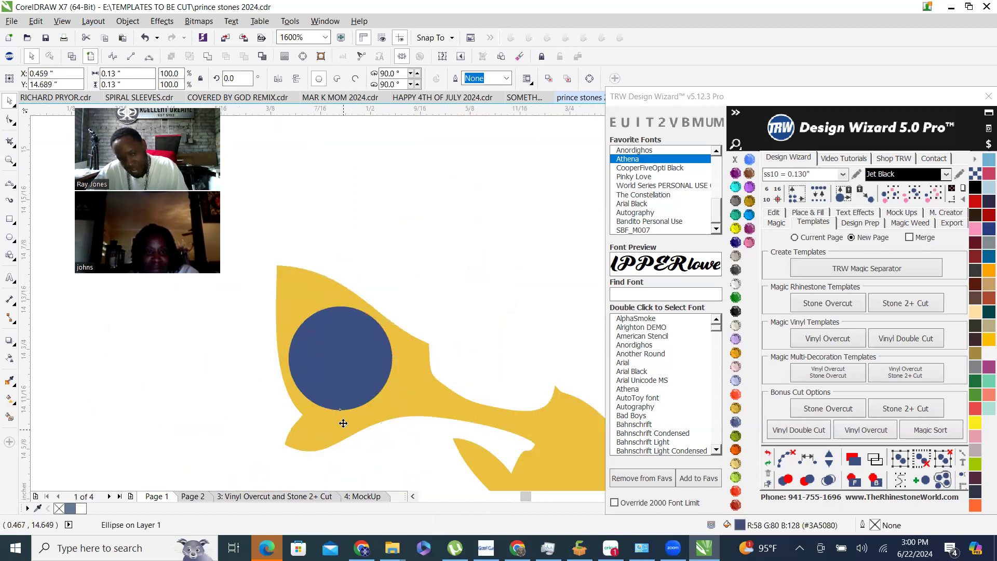
left_click_drag(343, 387, 327, 309)
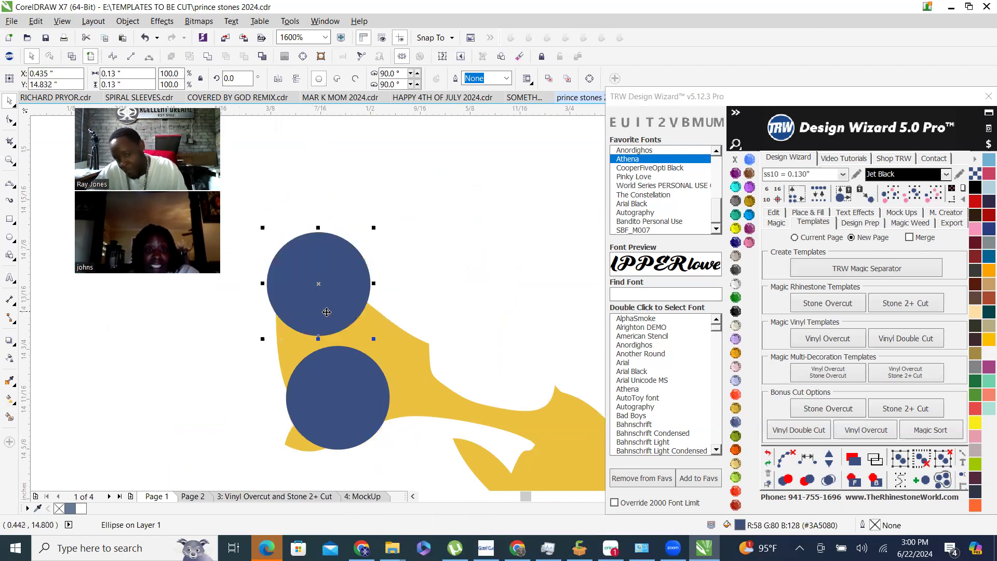
scroll(383, 312, "down", 3)
scroll(363, 374, "up", 2)
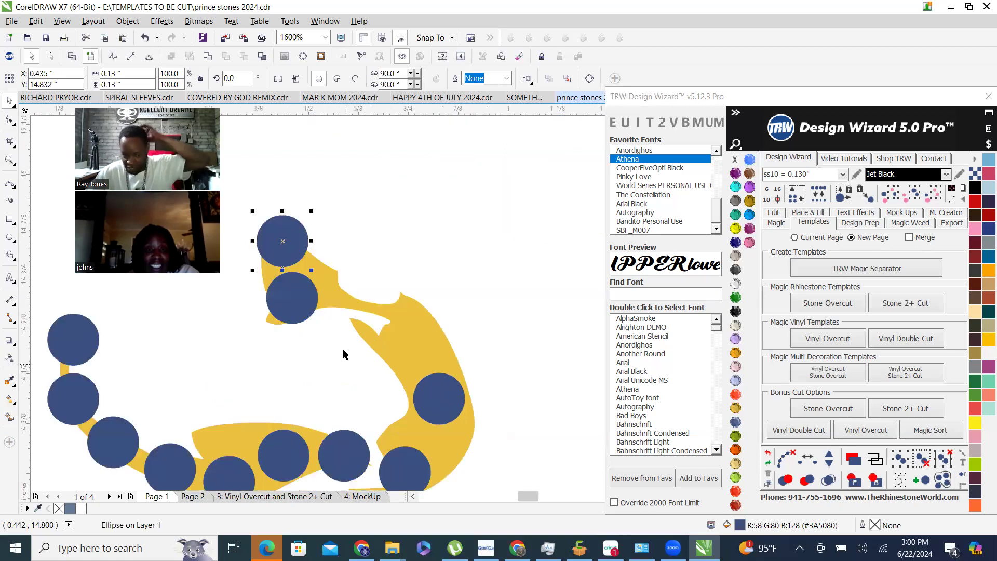
left_click_drag(301, 305, 361, 309)
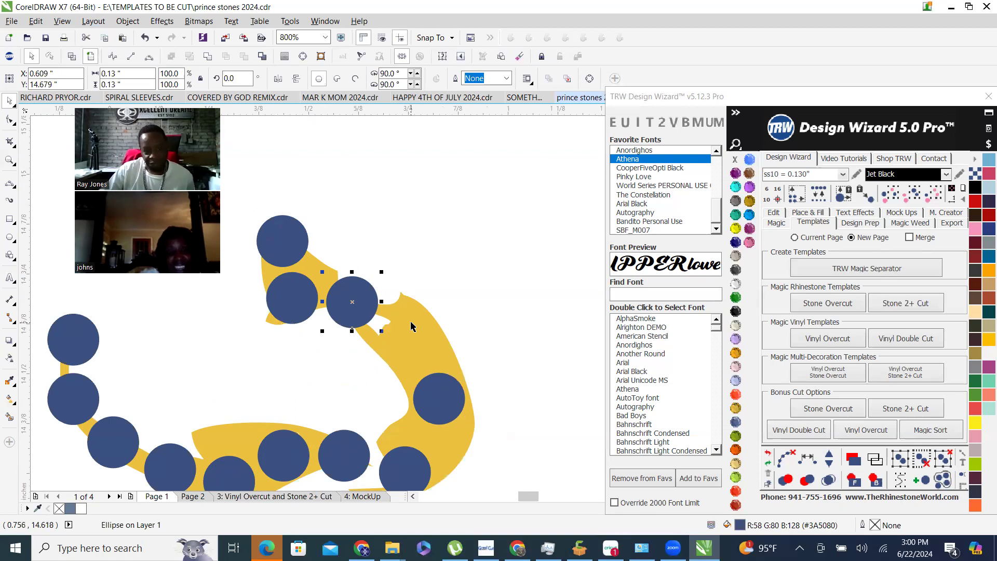
Respace the four stones along the nostril's outer curve with two added stones, clear the guide path, and deselect them.
scroll(413, 331, "down", 2)
left_click(349, 316)
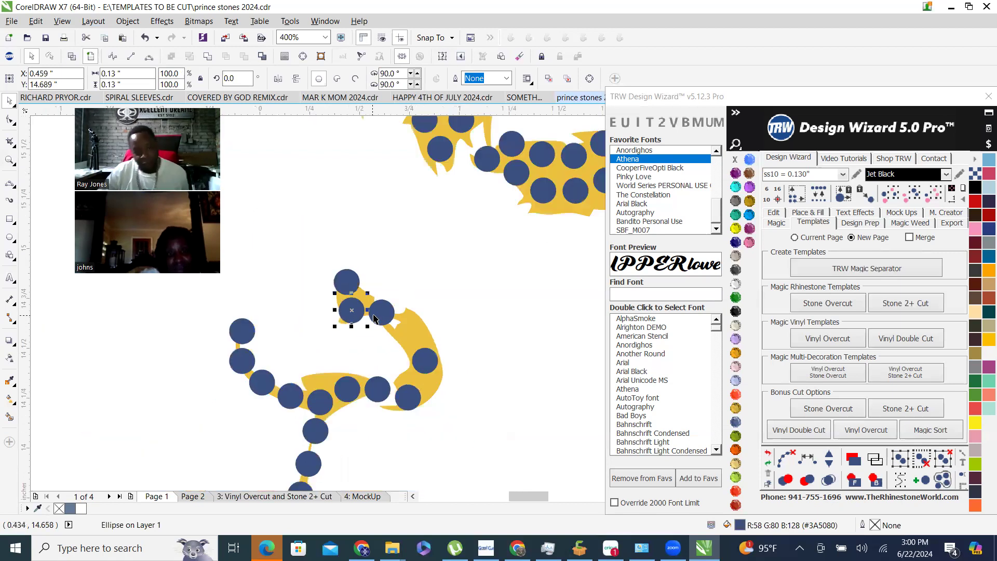
left_click(439, 368, "shift")
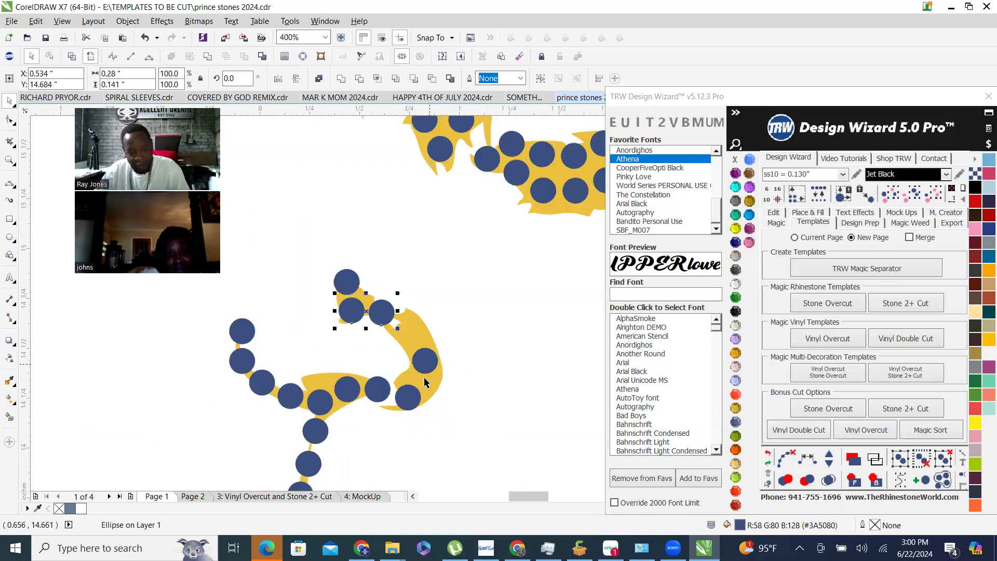
left_click(830, 457)
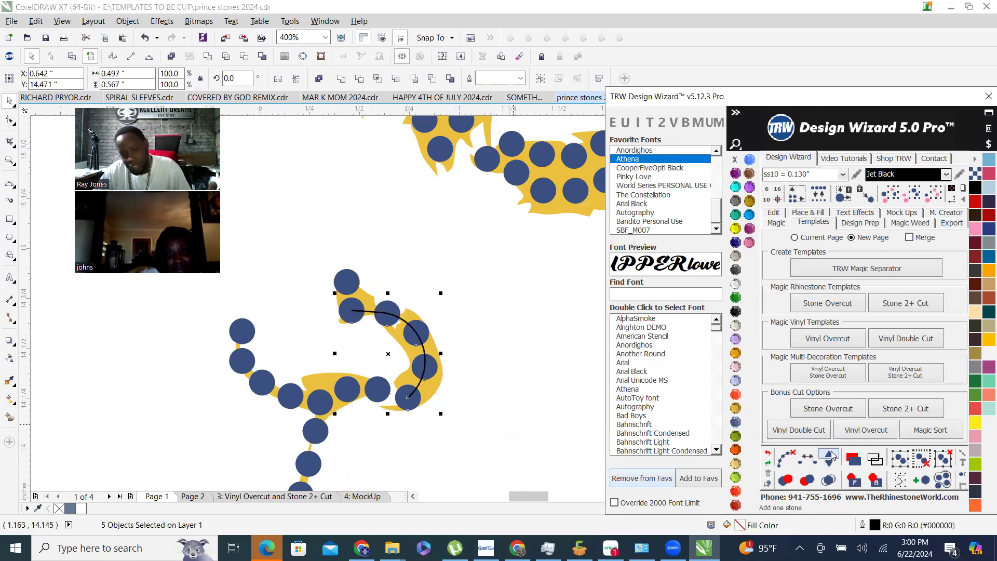
left_click(831, 456)
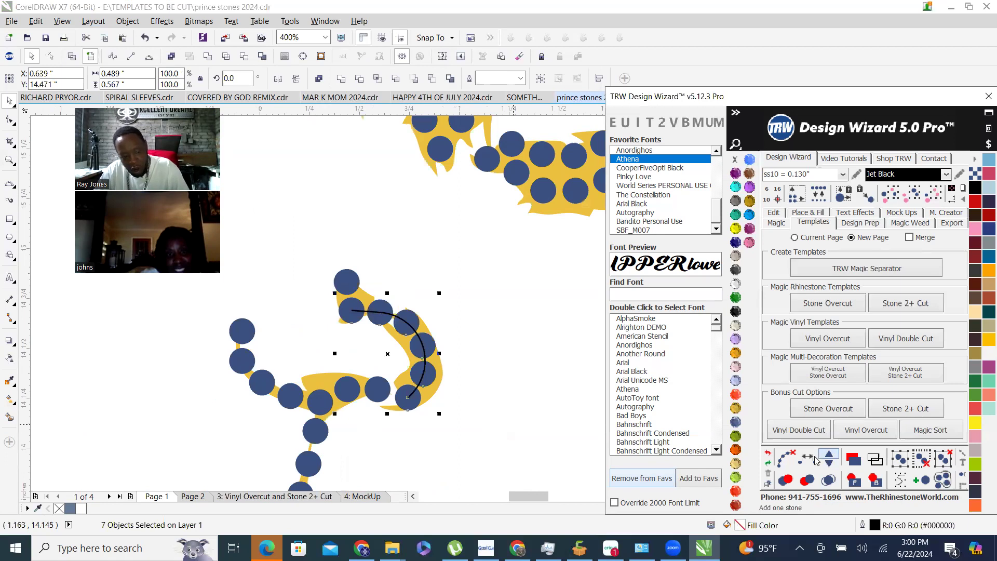
left_click(426, 268)
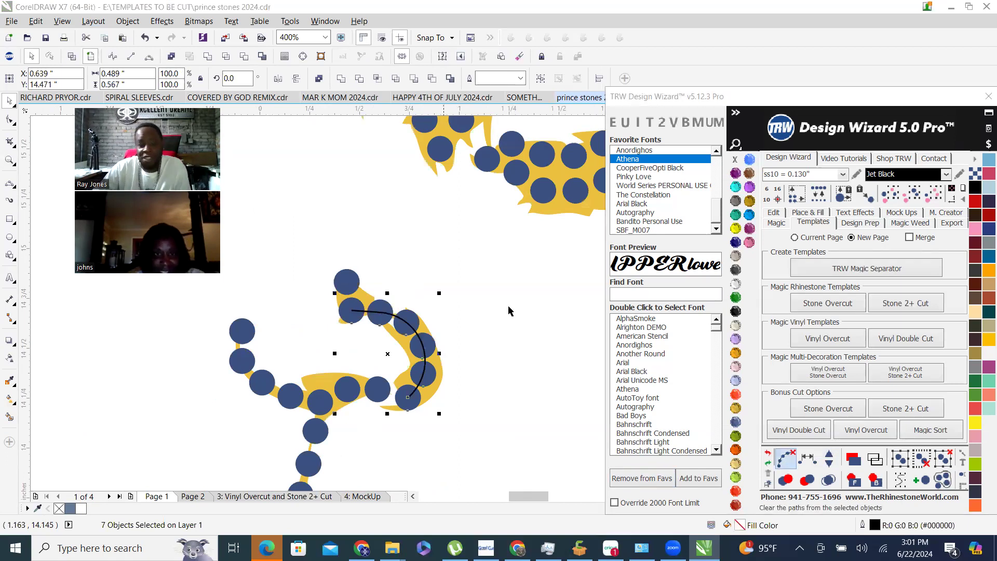
left_click(785, 459)
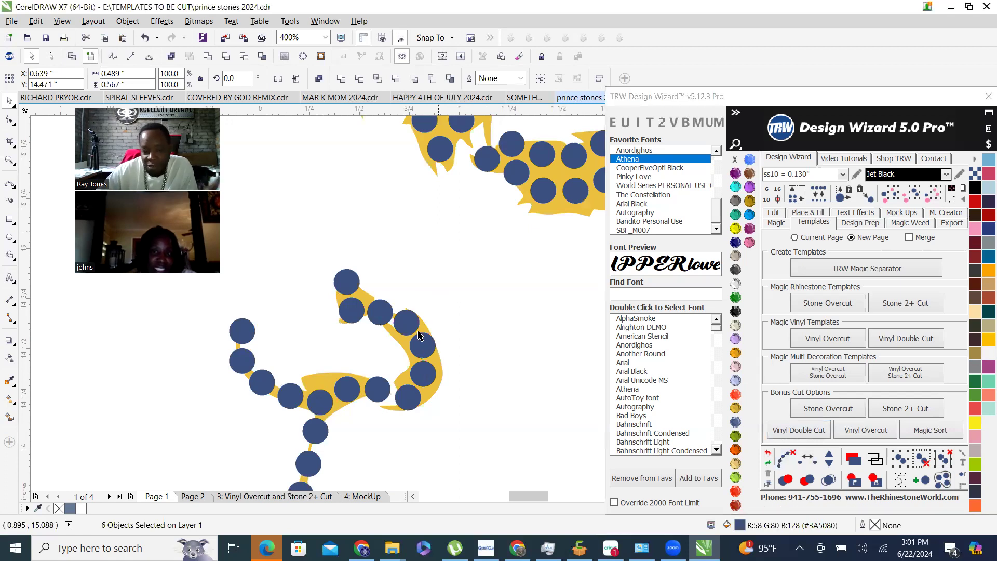
left_click(462, 375)
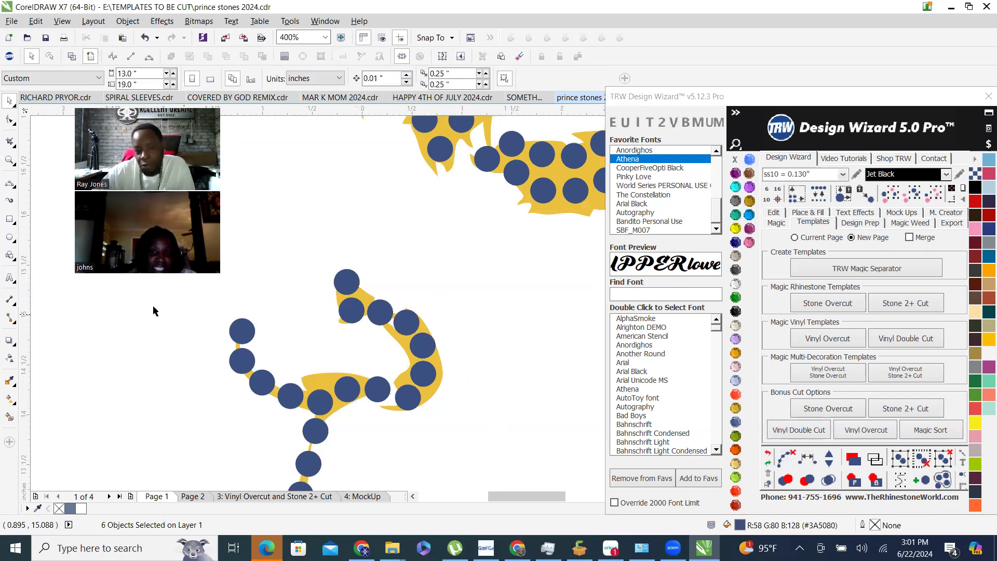
Examine the stoned portrait on Page 1 and compare its facial stones with the black shirt on the MockUp page.
scroll(468, 430, "down", 3)
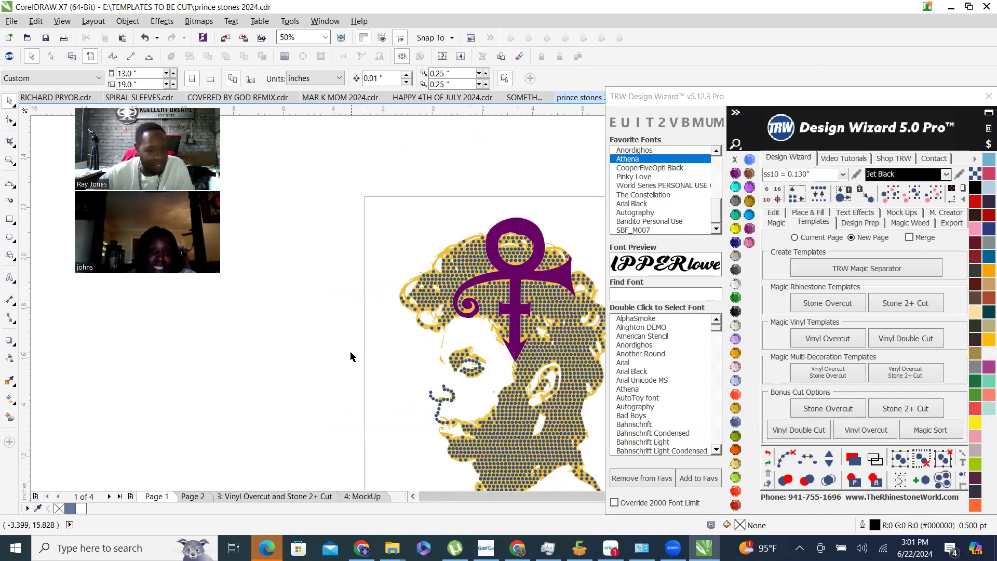
scroll(531, 414, "up", 1)
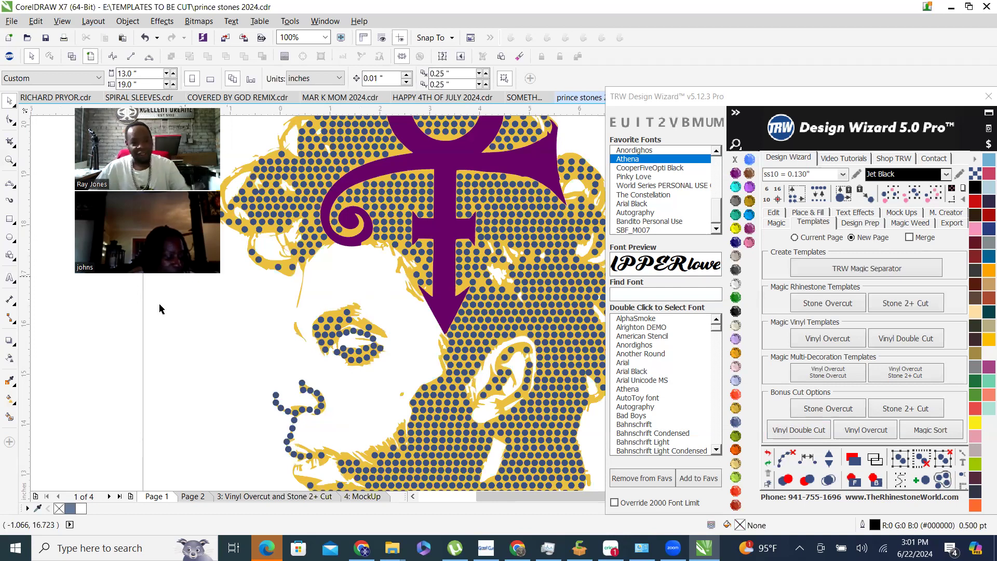
scroll(332, 374, "down", 3)
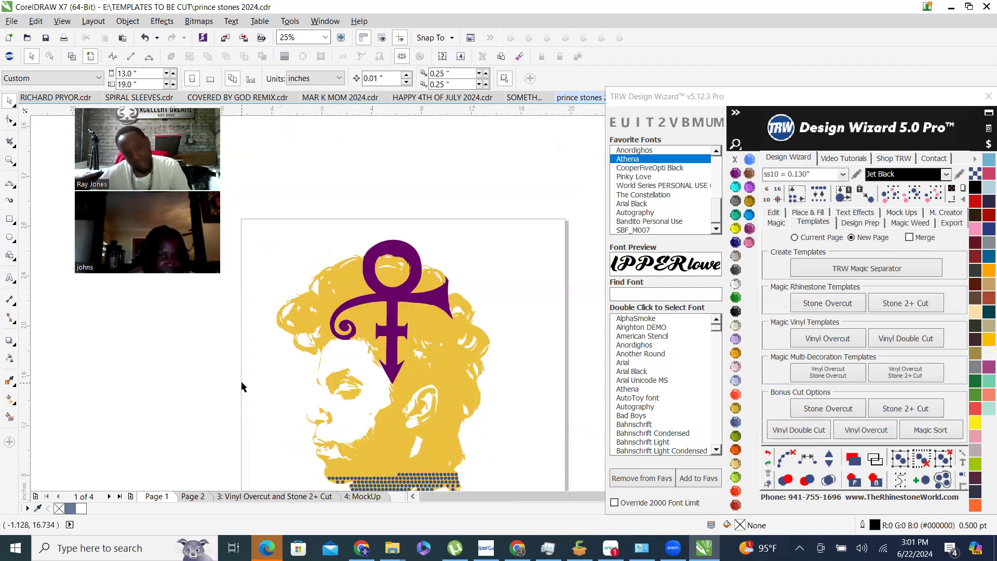
scroll(256, 366, "up", 1)
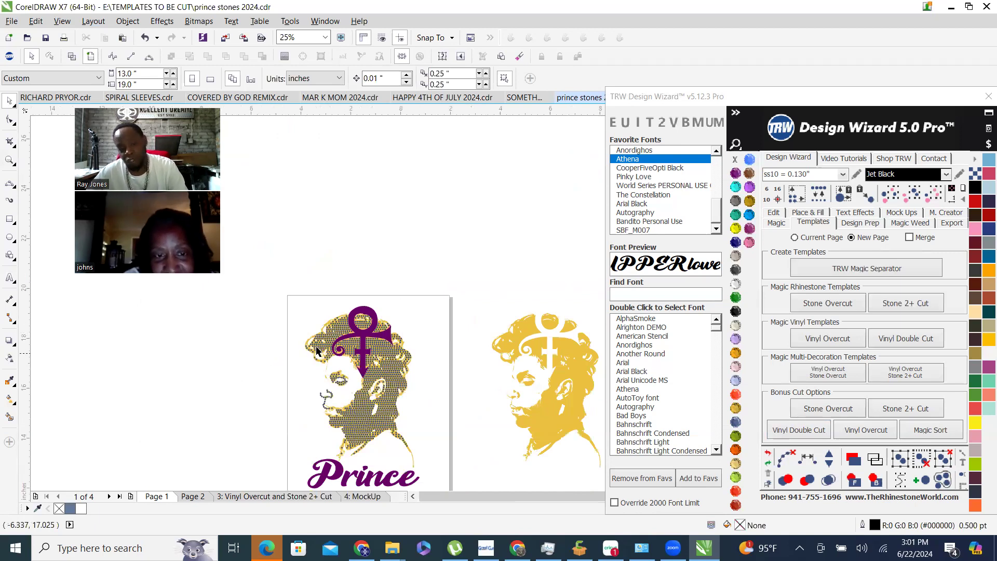
scroll(317, 351, "up", 1)
scroll(318, 346, "up", 1)
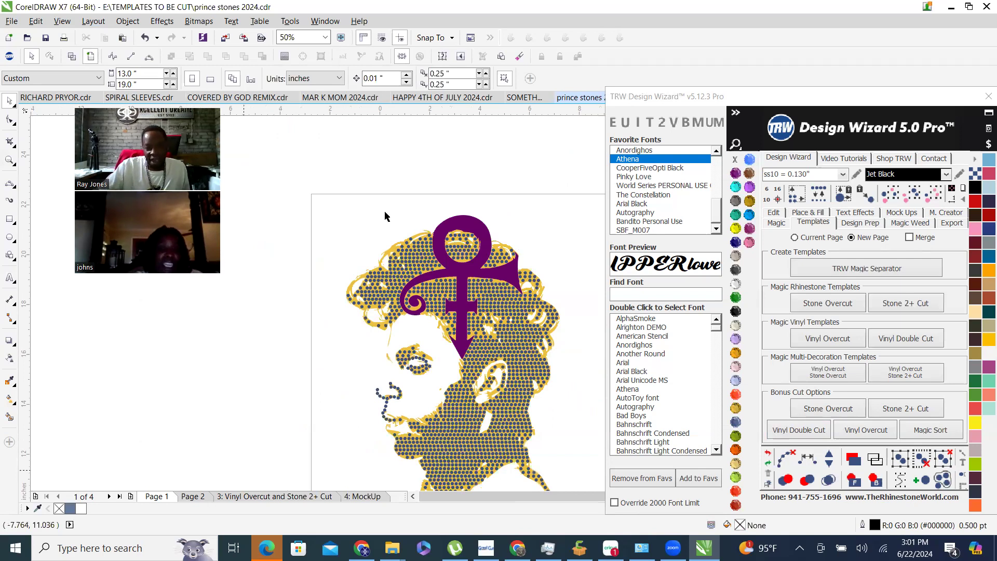
left_click(373, 497)
left_click(374, 496)
scroll(442, 307, "up", 2)
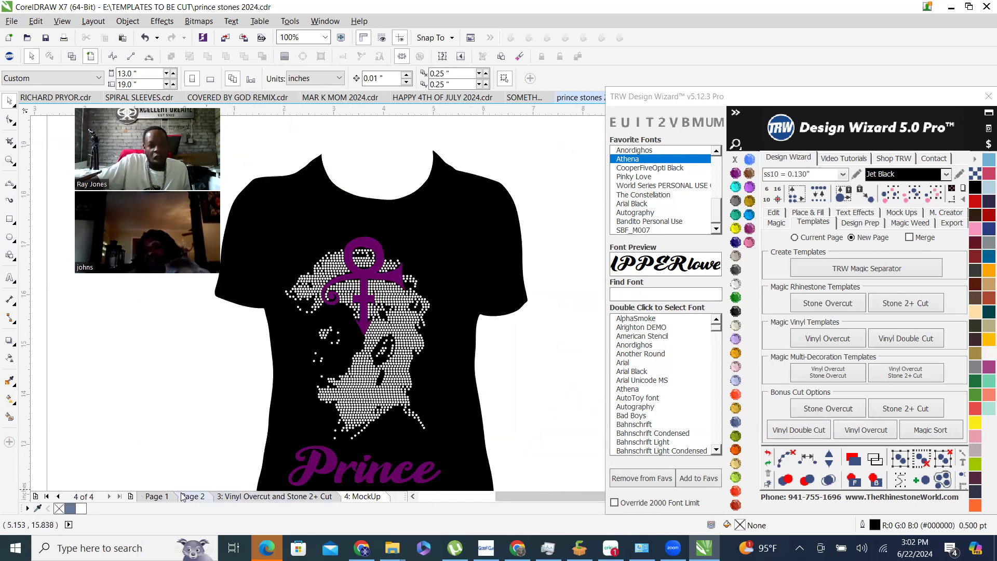
left_click(159, 499)
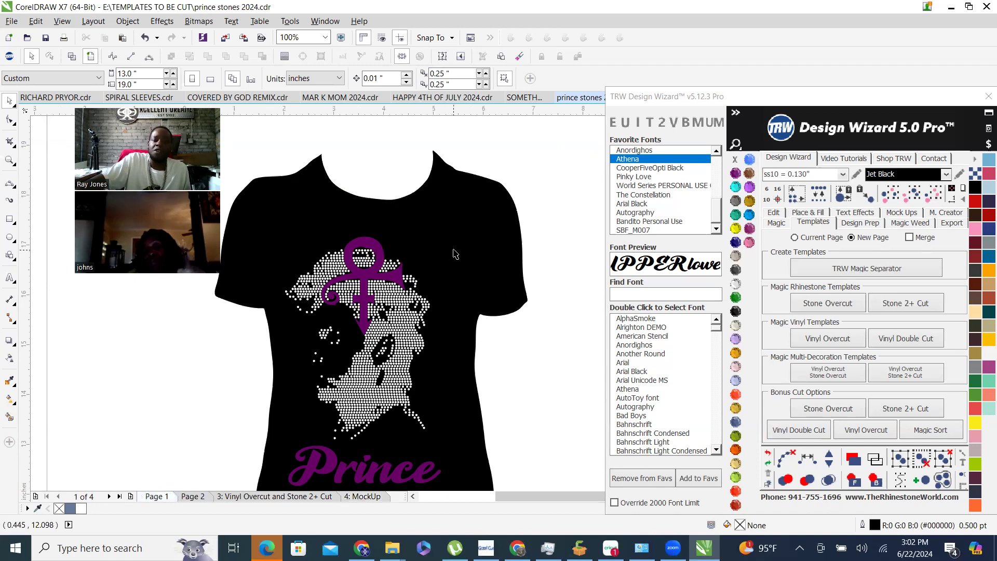
scroll(392, 161, "down", 1)
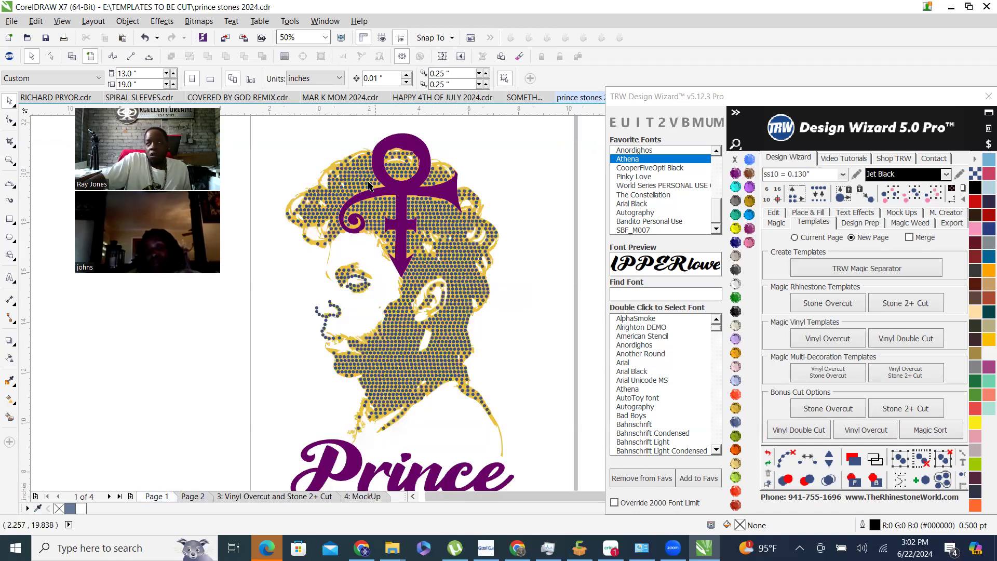
scroll(341, 205, "up", 1)
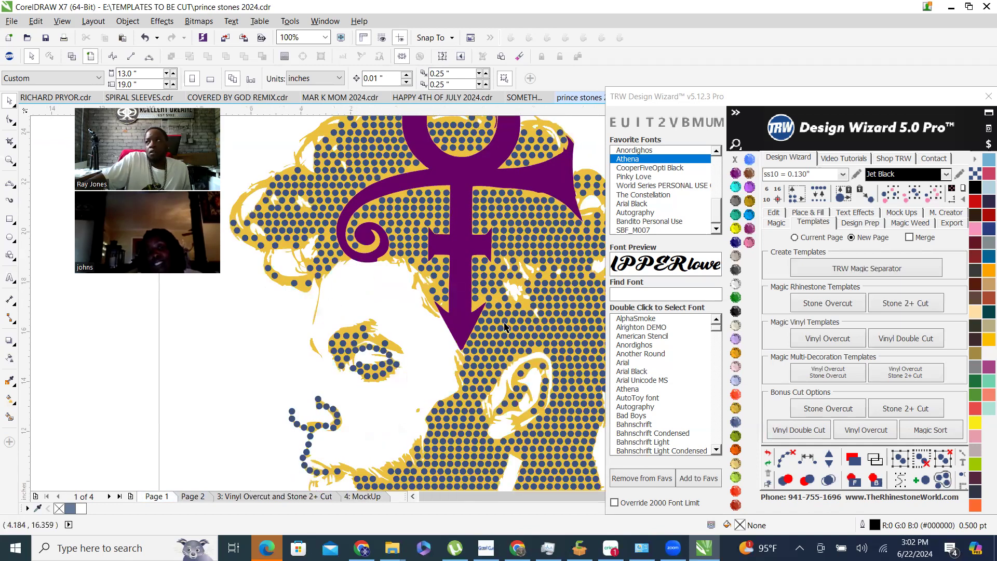
scroll(506, 325, "down", 1)
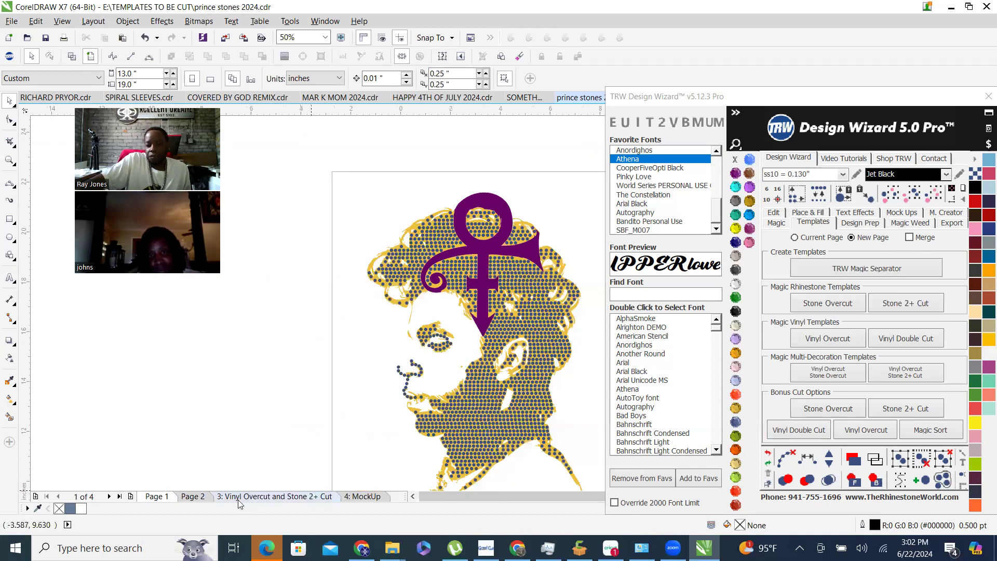
left_click(363, 496)
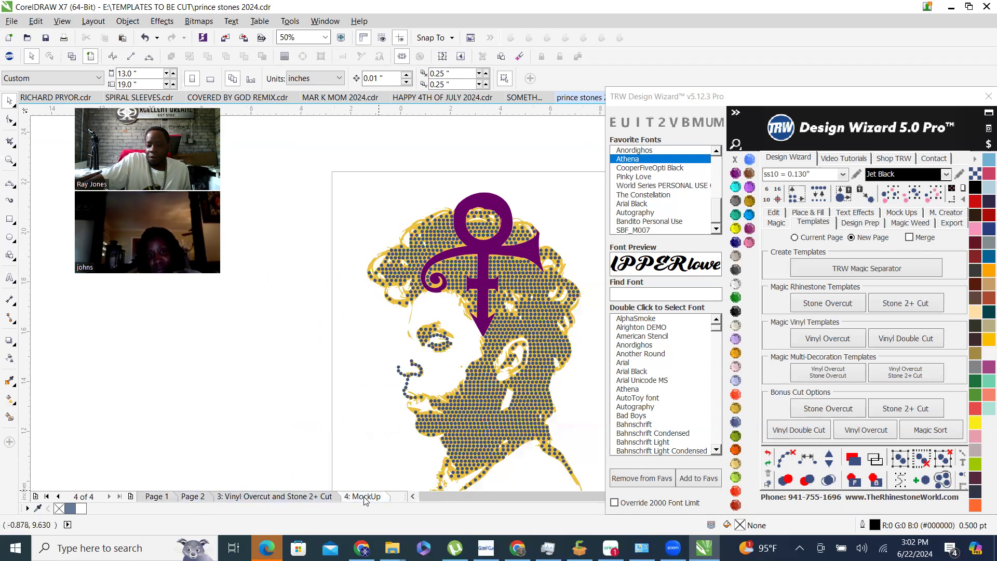
Create a Womens Burn-Out Shirt Front mockup with Simulate Stones enabled from the complete Prince design on Page 1.
left_click(154, 497)
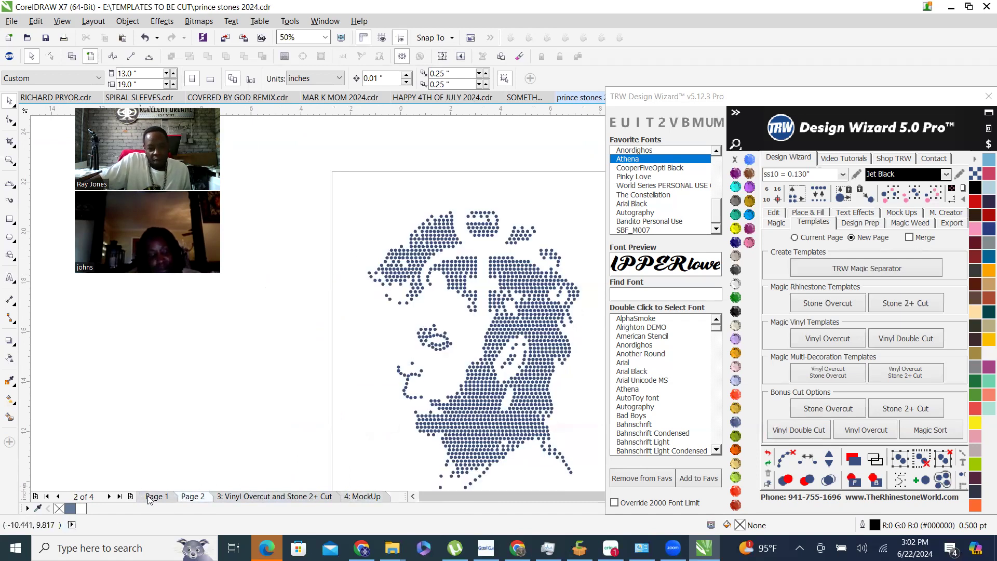
key("F3")
left_click_drag(322, 192, 486, 443)
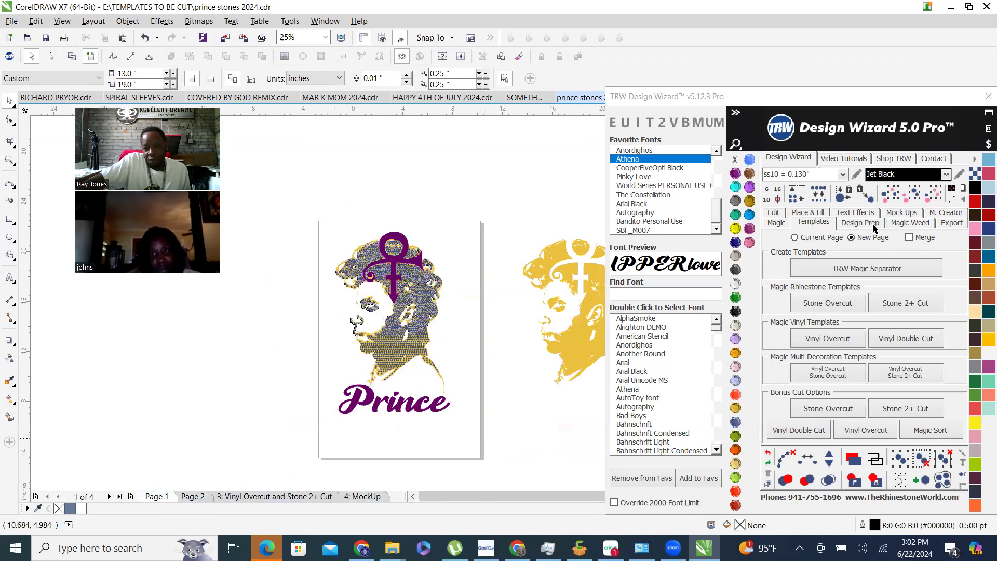
left_click(907, 217)
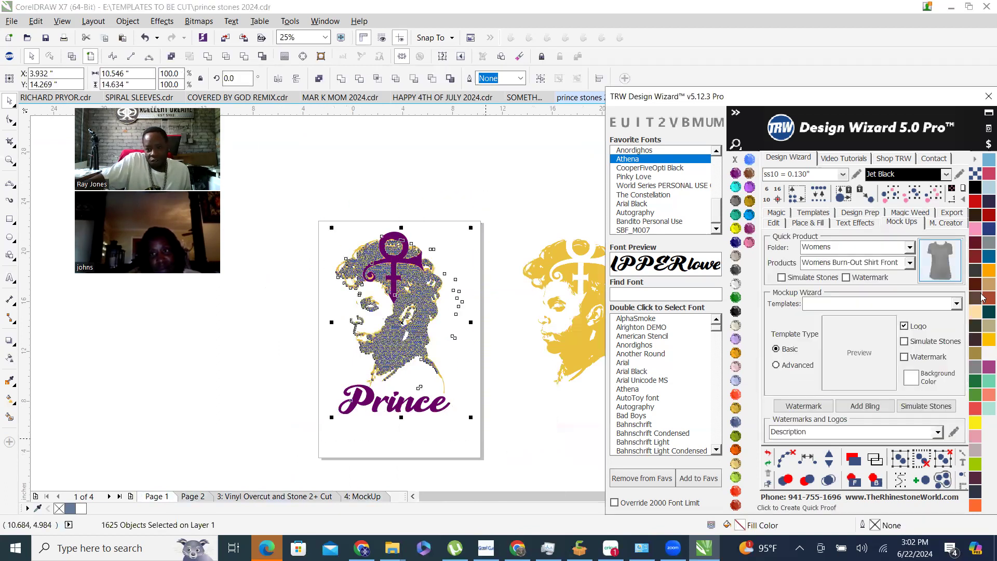
left_click(782, 278)
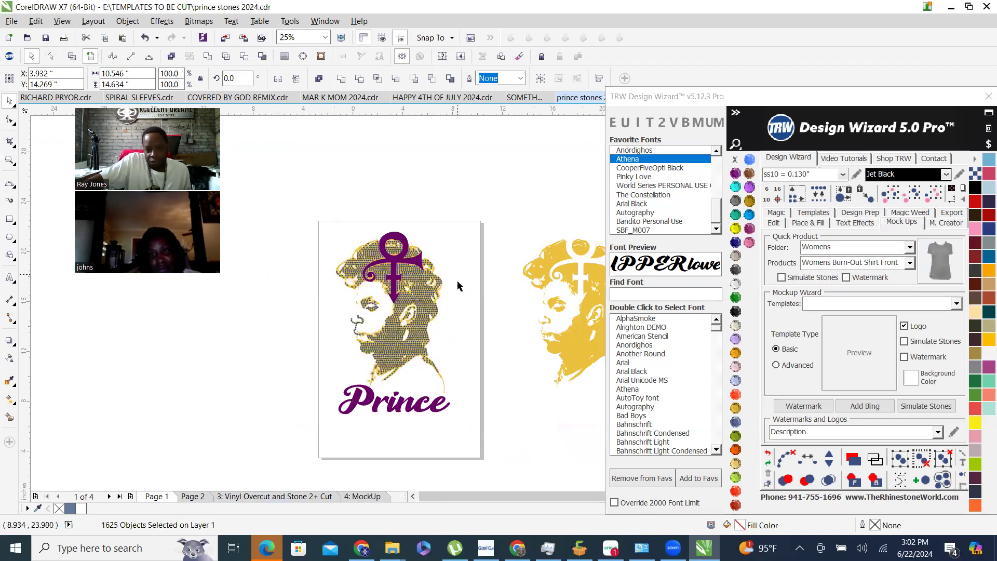
left_click(458, 294)
left_click(911, 201)
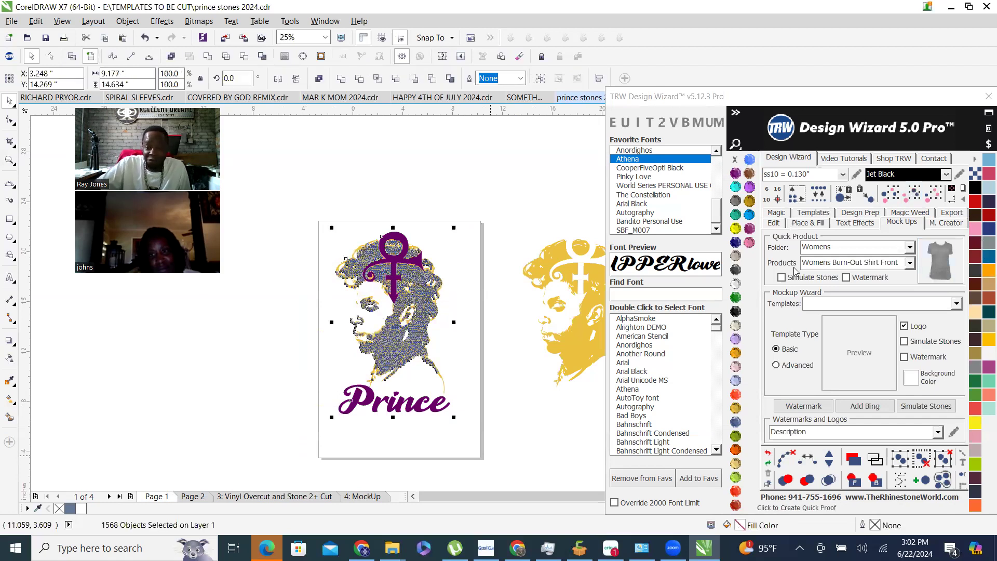
left_click(782, 278)
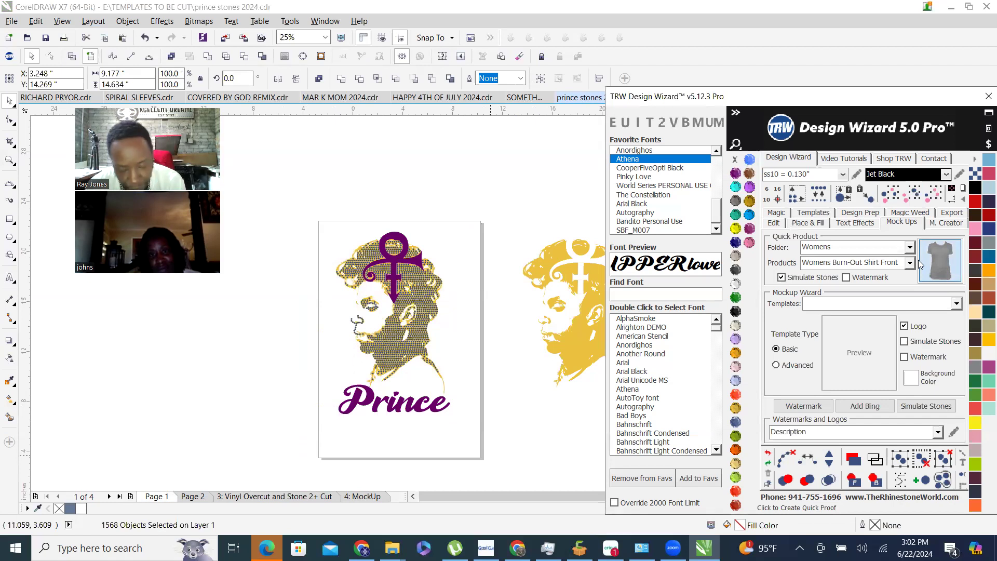
left_click(920, 264)
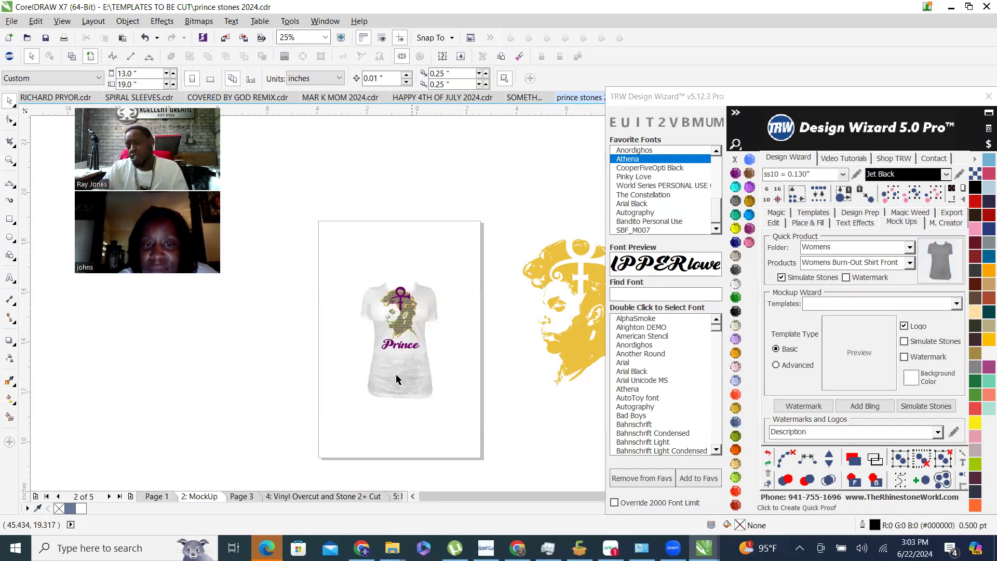
Color the shirt on the new mockup page Amethyst.
scroll(403, 395, "up", 1)
left_click(546, 433)
left_click_drag(555, 445, 557, 406)
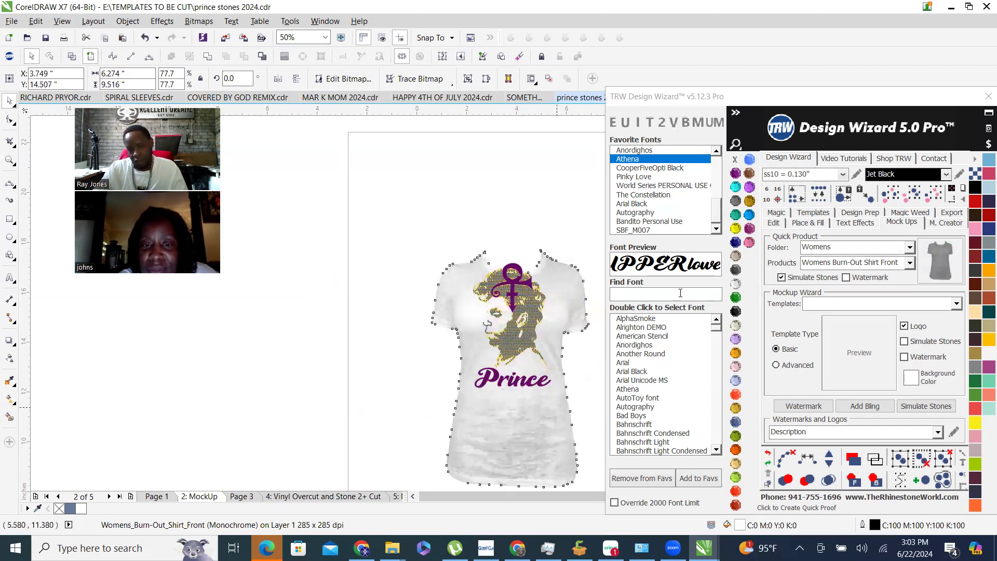
left_click(736, 173)
Recolor the portrait's yellow vinyl shape on the mockup shirt to Jet Black and clear the selection.
scroll(530, 289, "up", 1)
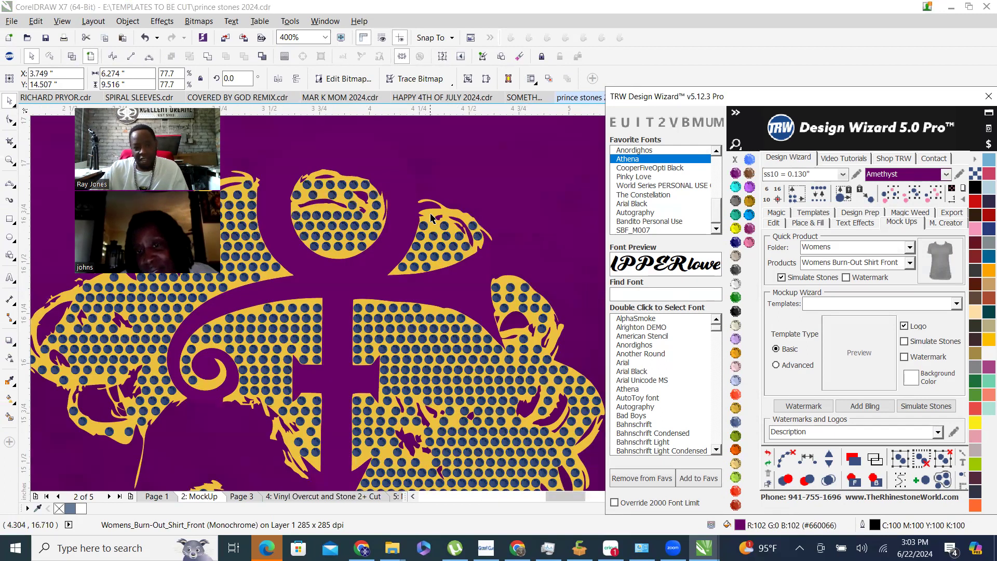
left_click(426, 256)
scroll(425, 256, "down", 2)
left_click(736, 312)
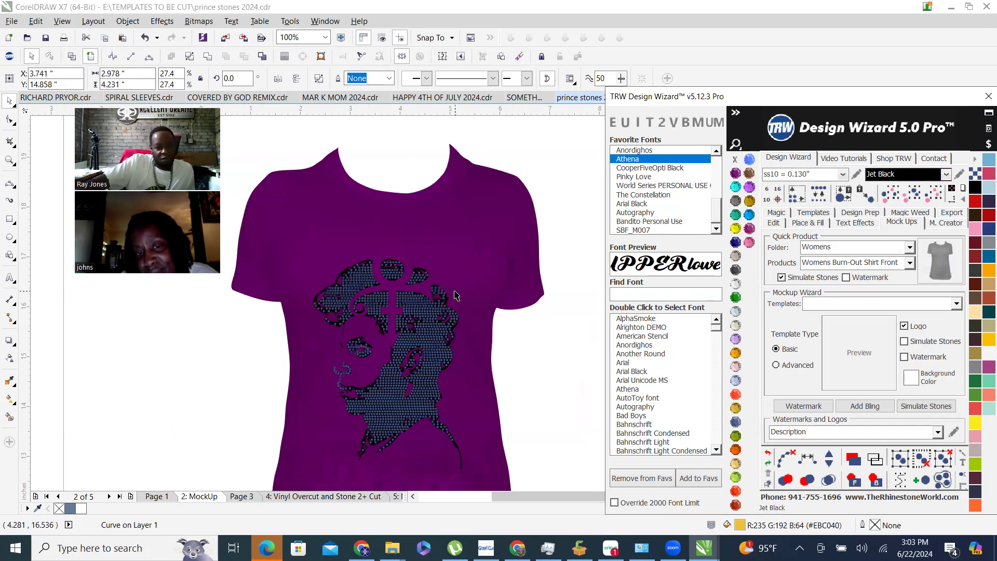
left_click(215, 433)
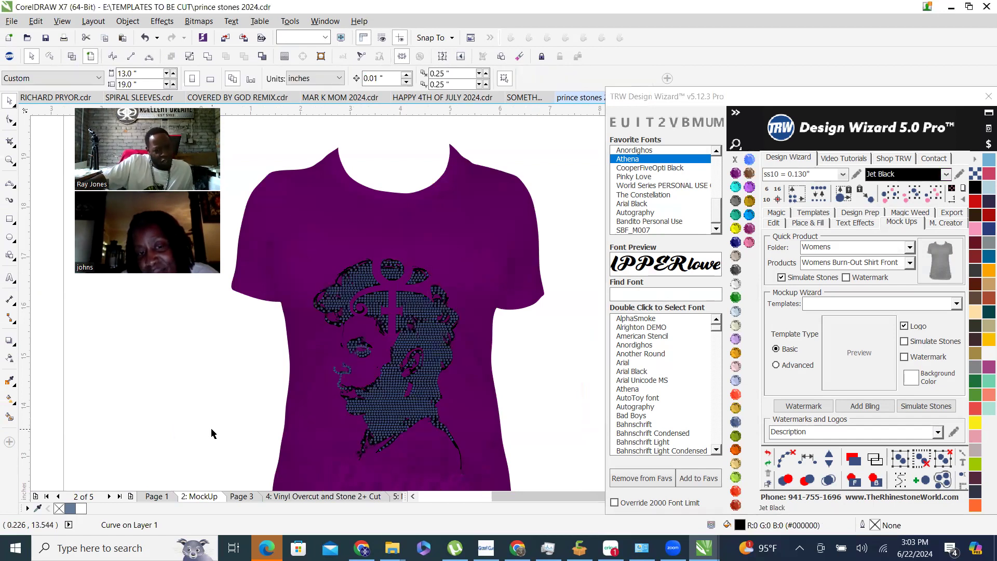
Select all matching blue stones on the mockup, recolor them Crystal, and inspect the stones in the hair up close.
left_click(381, 411)
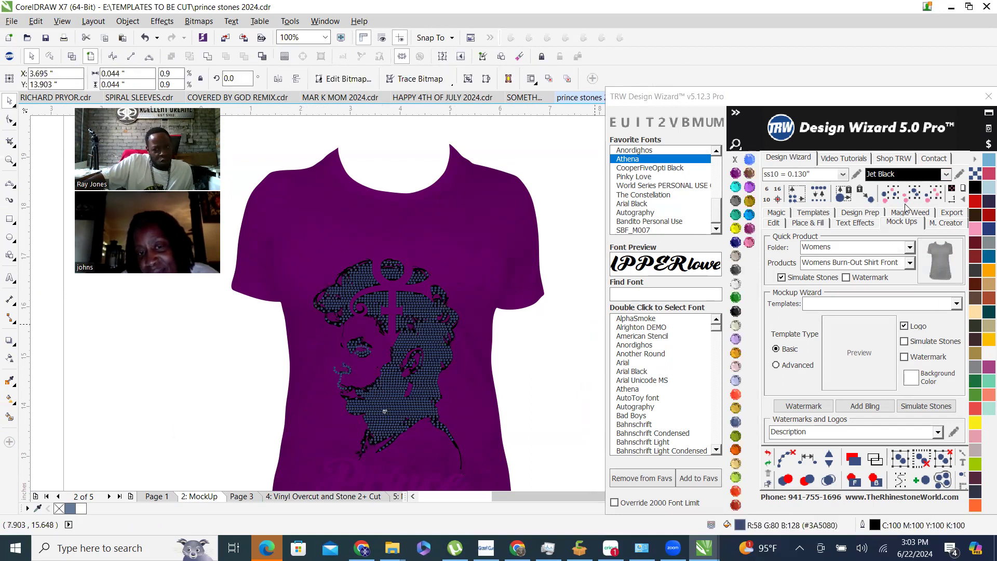
left_click(933, 193)
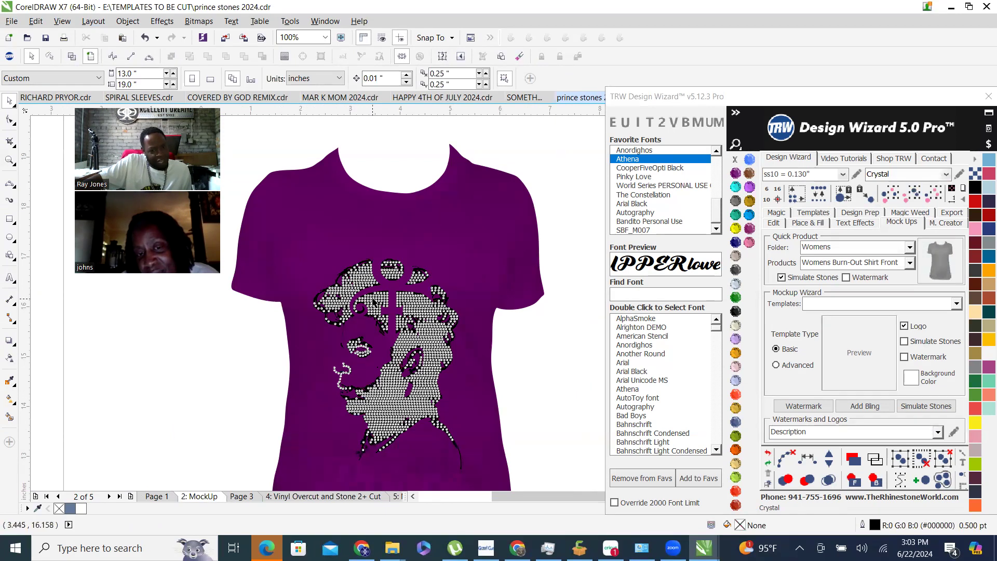
scroll(378, 267, "up", 1)
scroll(352, 267, "up", 1)
scroll(337, 278, "up", 2)
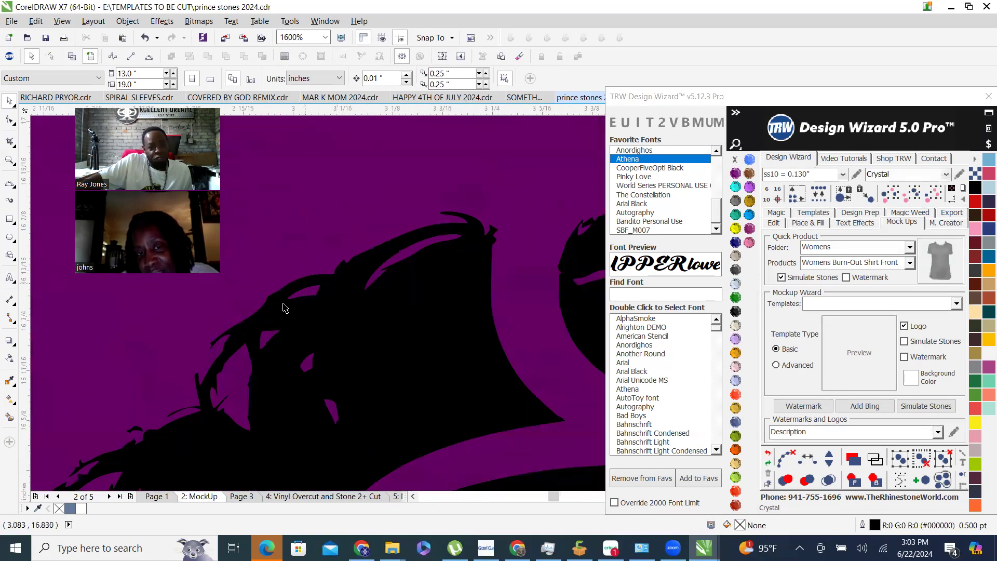
scroll(235, 326, "down", 2)
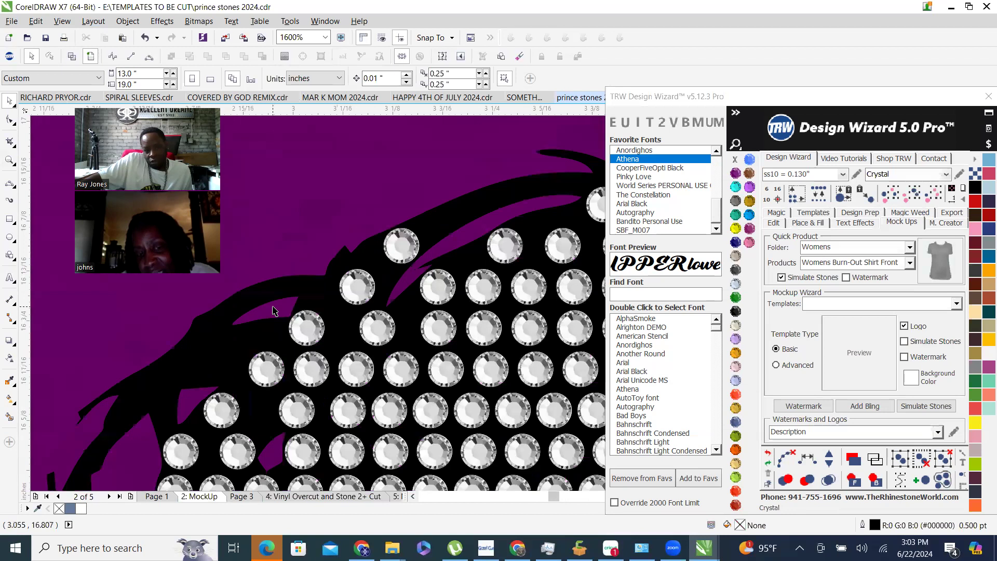
Remove the black vinyl backing from the portrait on the mockup shirt and clear the selection.
left_click(235, 326)
scroll(242, 248, "down", 2)
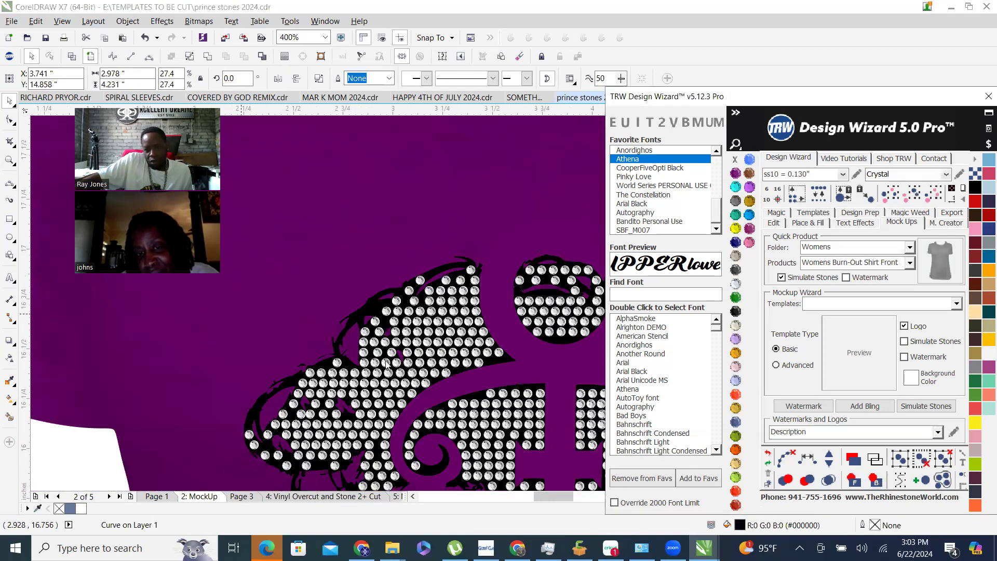
scroll(340, 173, "down", 1)
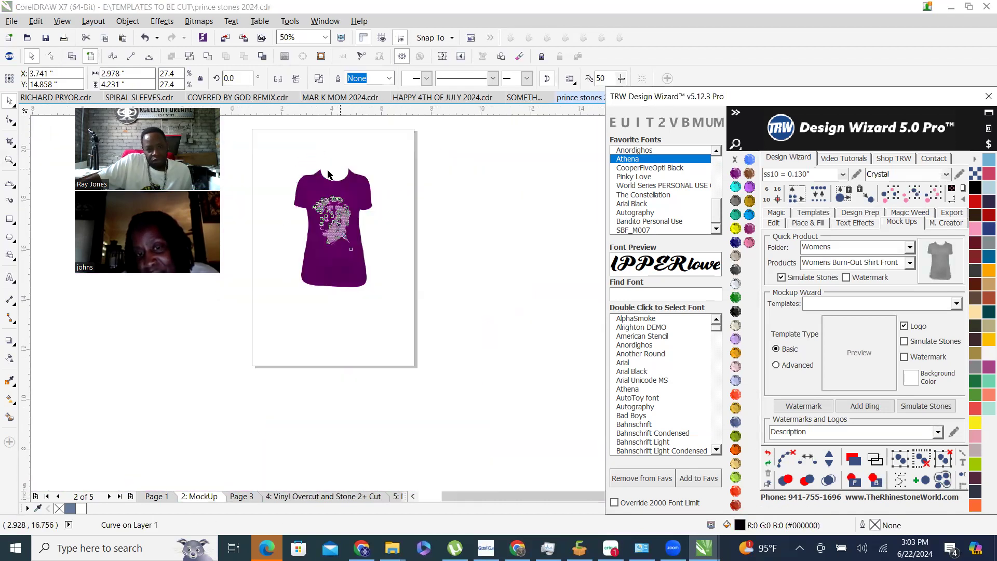
scroll(340, 173, "up", 1)
scroll(283, 328, "up", 1)
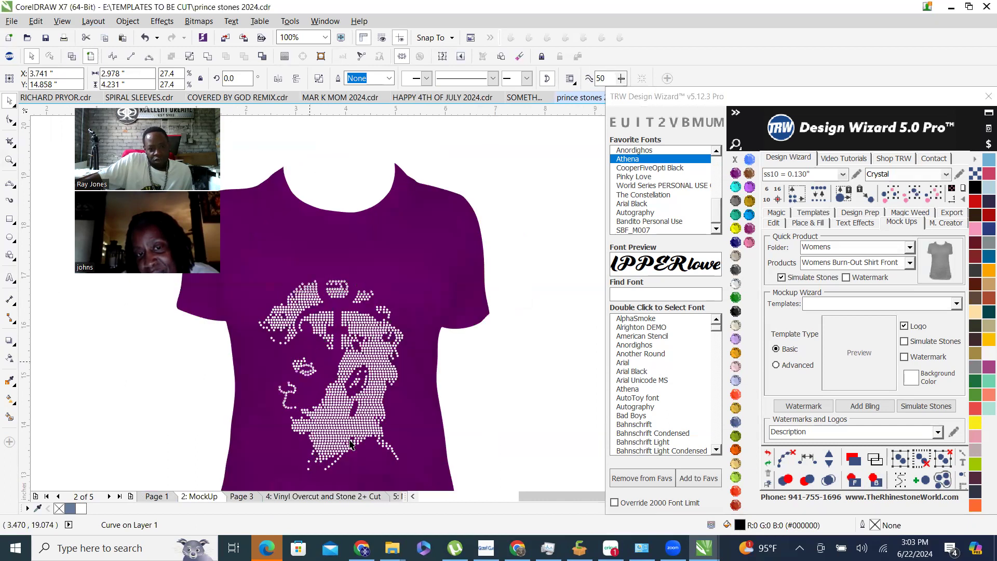
left_click(290, 387)
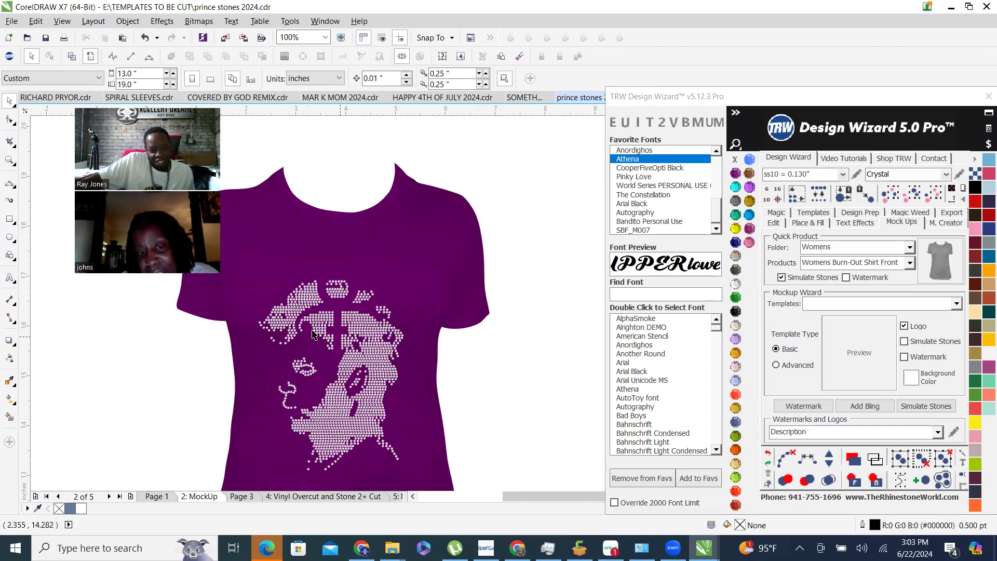
Recolor the symbol over the portrait and the Prince lettering below it to Crystal, trying Cosmo on the lettering first.
left_click(341, 310)
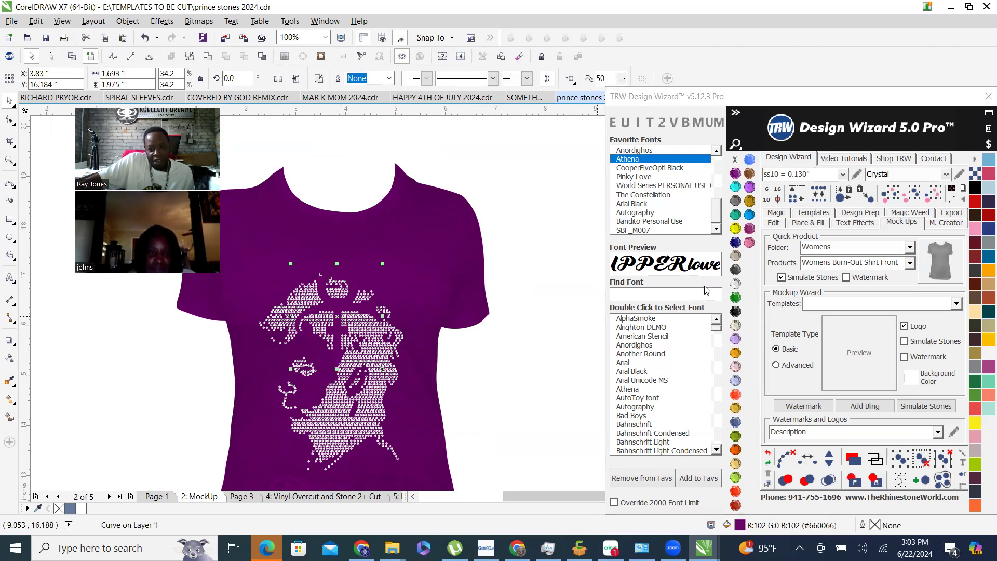
left_click(735, 287)
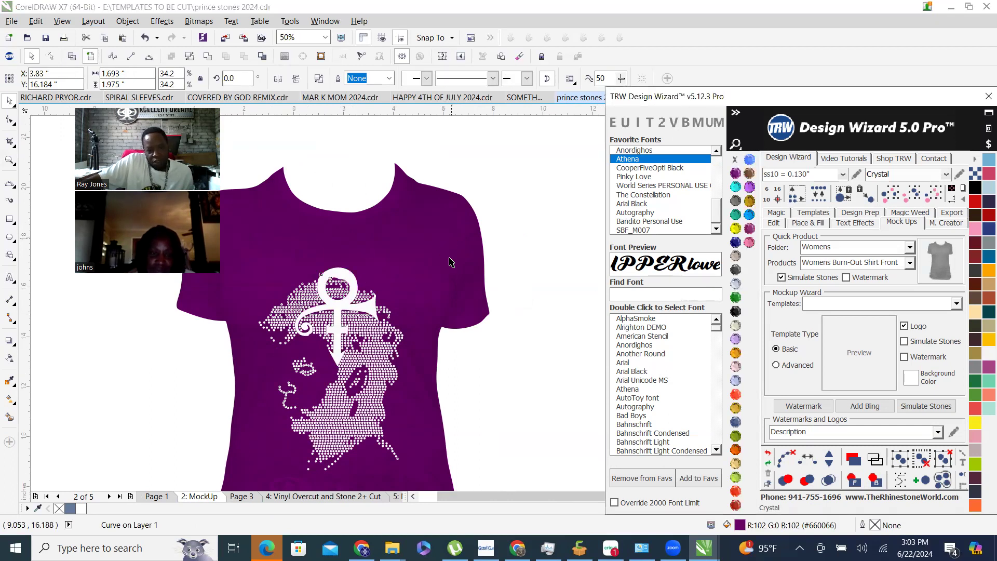
left_click(399, 382)
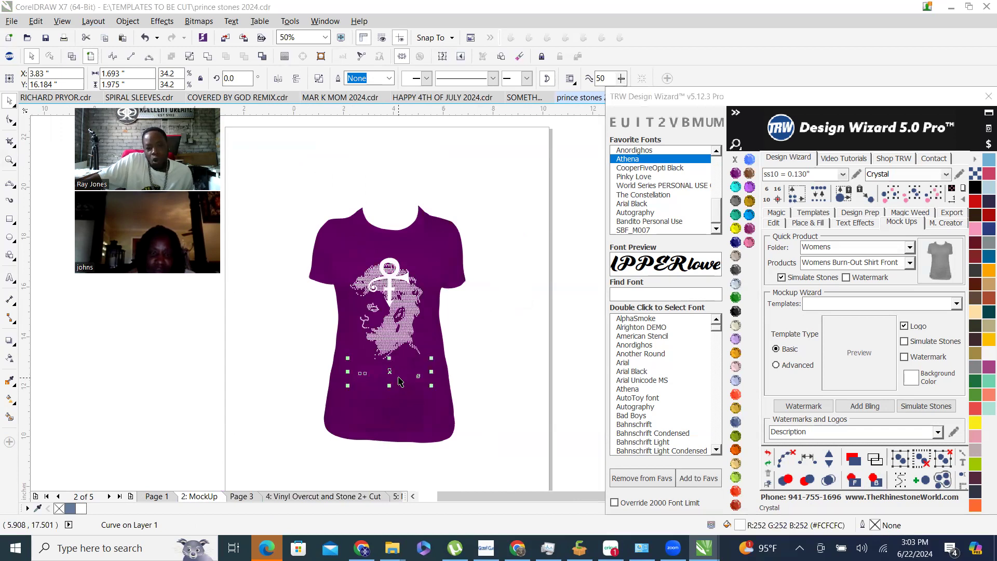
left_click(735, 272)
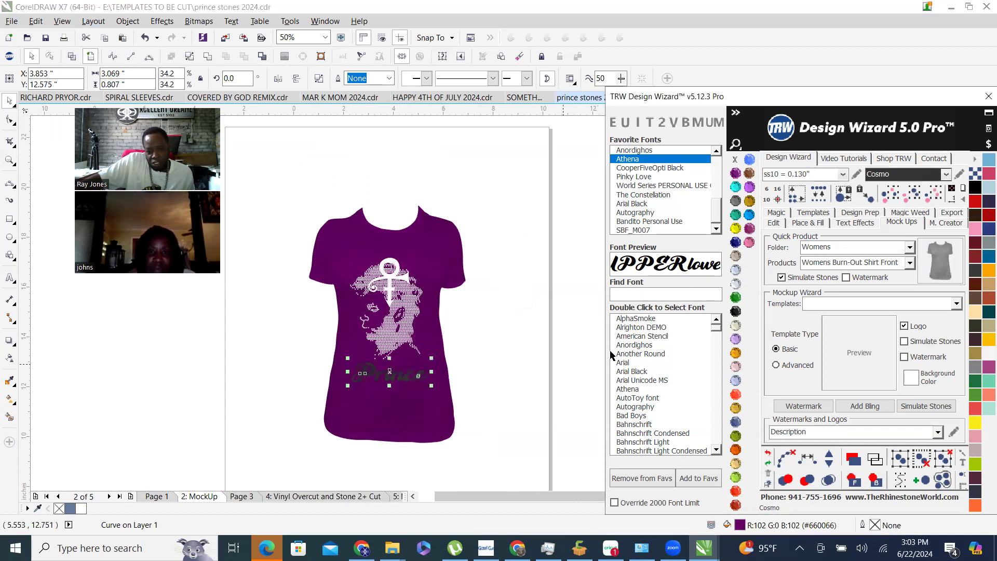
left_click(750, 159)
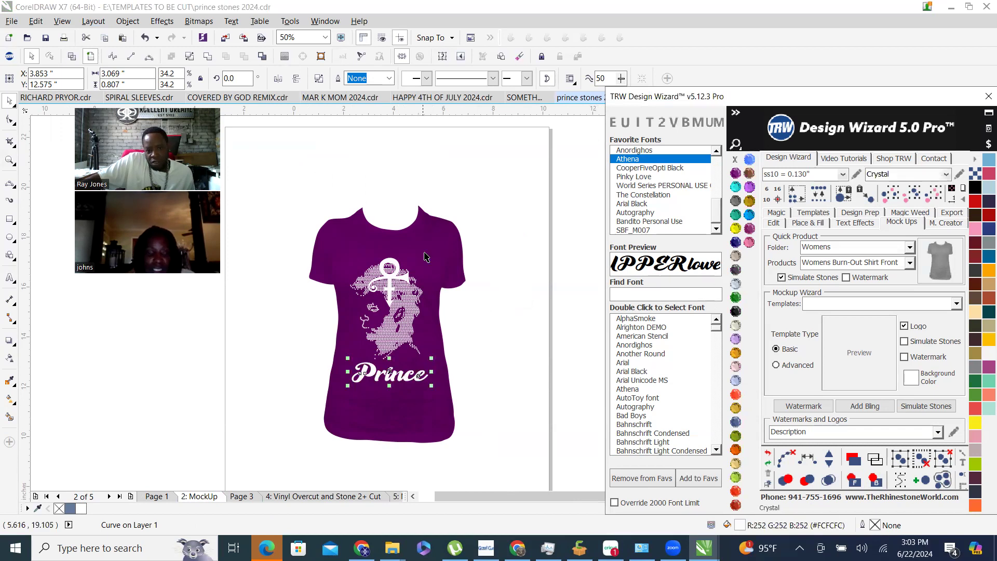
Color the mockup shirt TRW Pink and restore the black vinyl backing behind the portrait's stones.
left_click(425, 256)
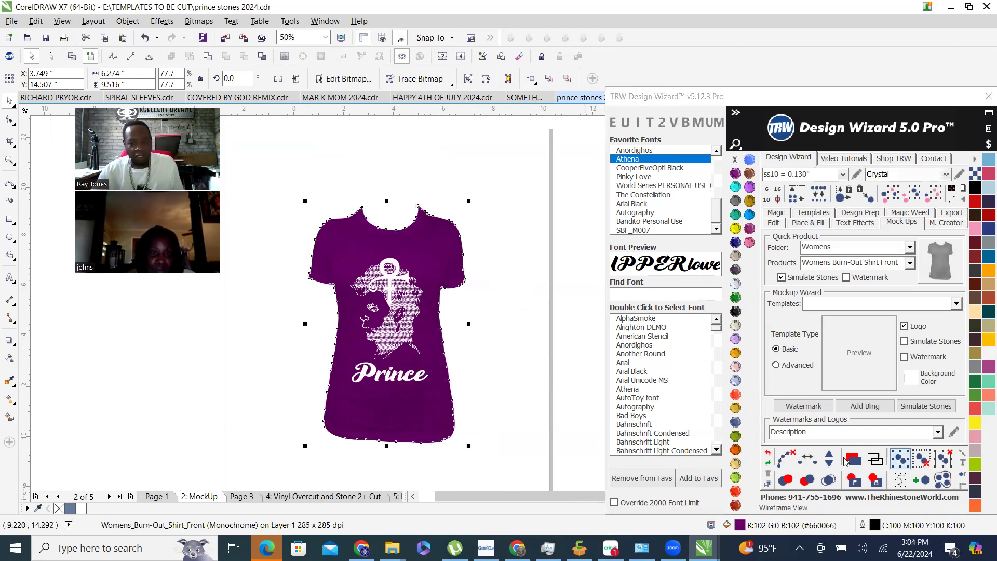
left_click(749, 242)
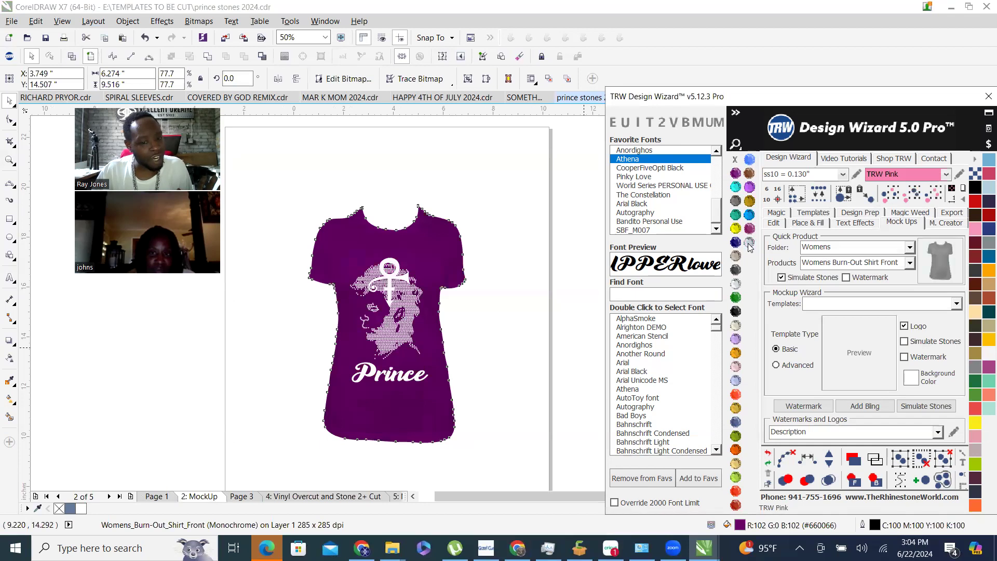
scroll(381, 241, "up", 6)
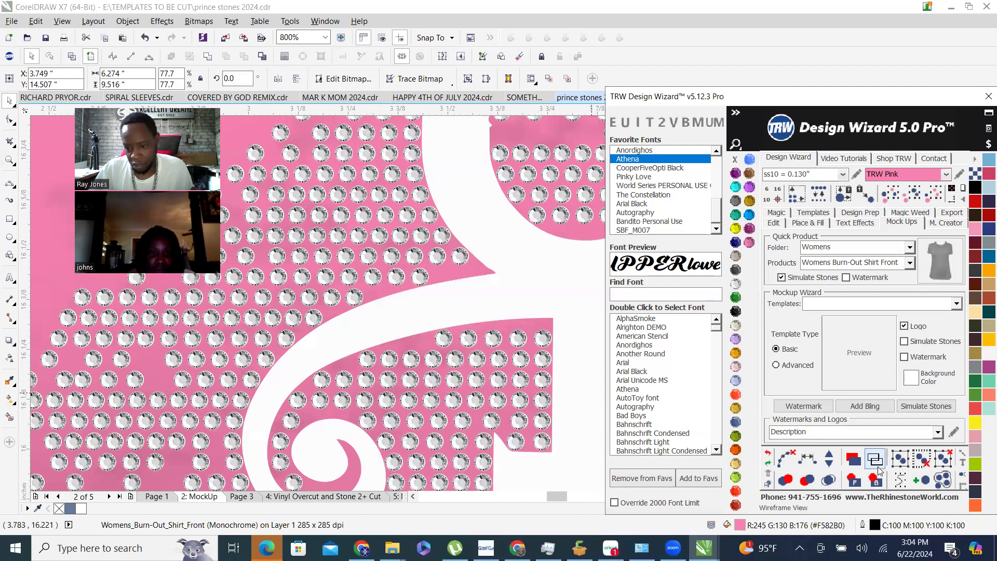
scroll(387, 194, "up", 2)
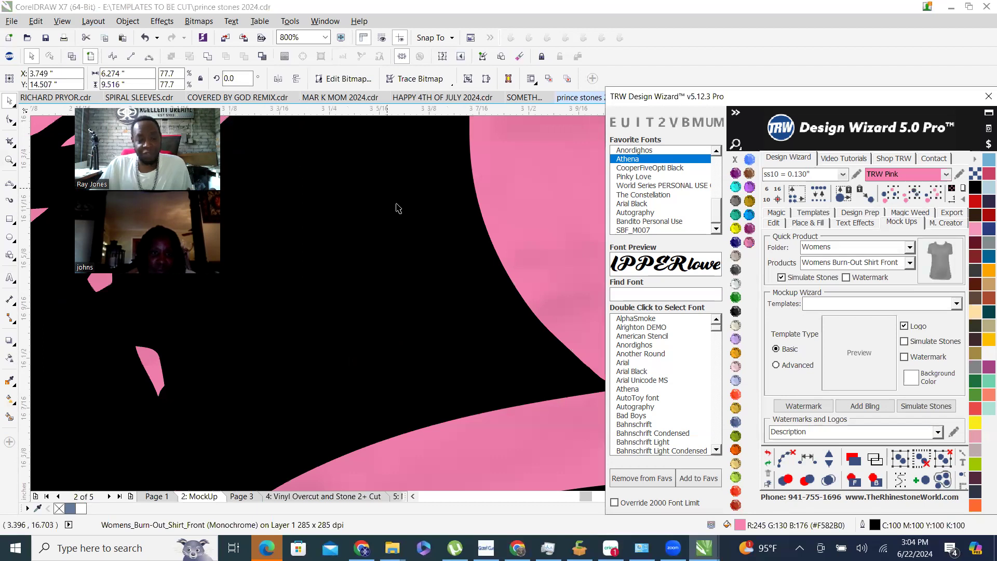
scroll(387, 193, "down", 2)
Select all portrait stones of the same size and color, recolor them Cosmo, and clear the selection.
left_click(405, 204)
scroll(405, 204, "down", 3)
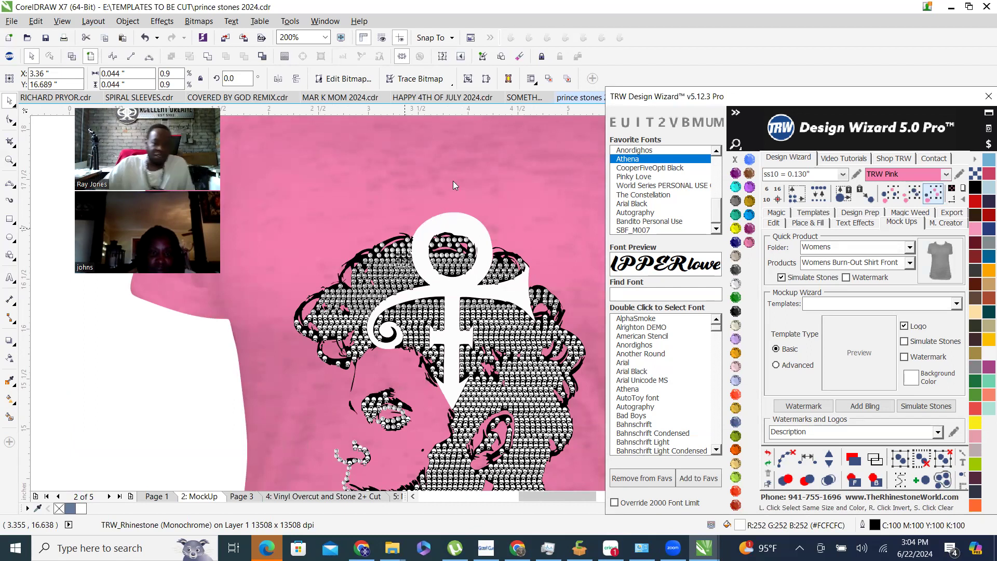
scroll(453, 182, "down", 1)
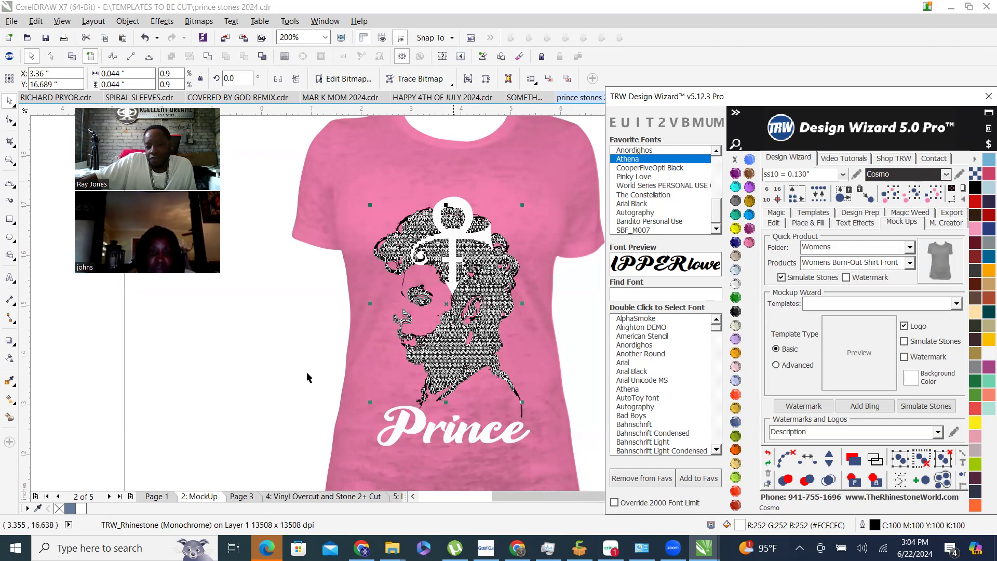
left_click(307, 378)
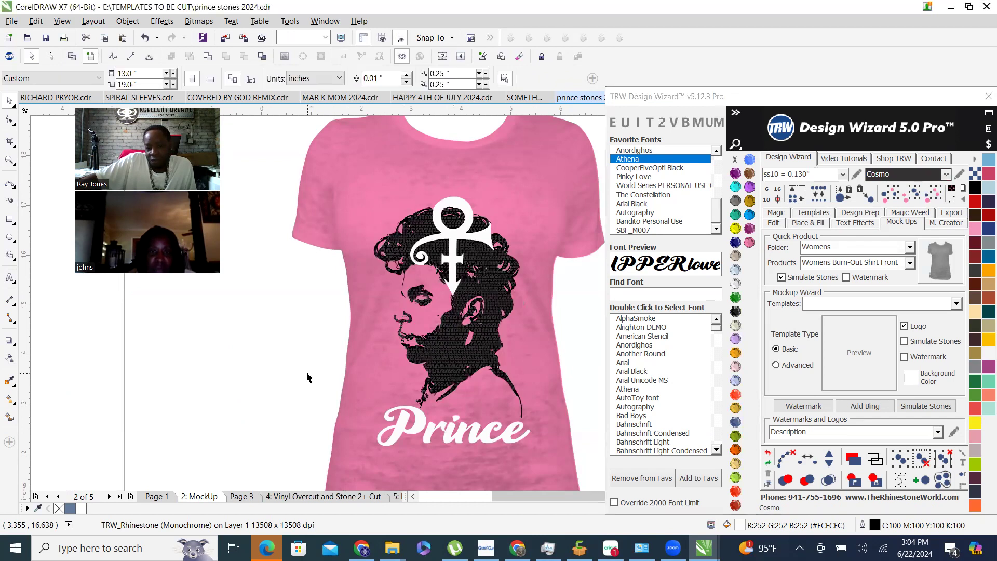
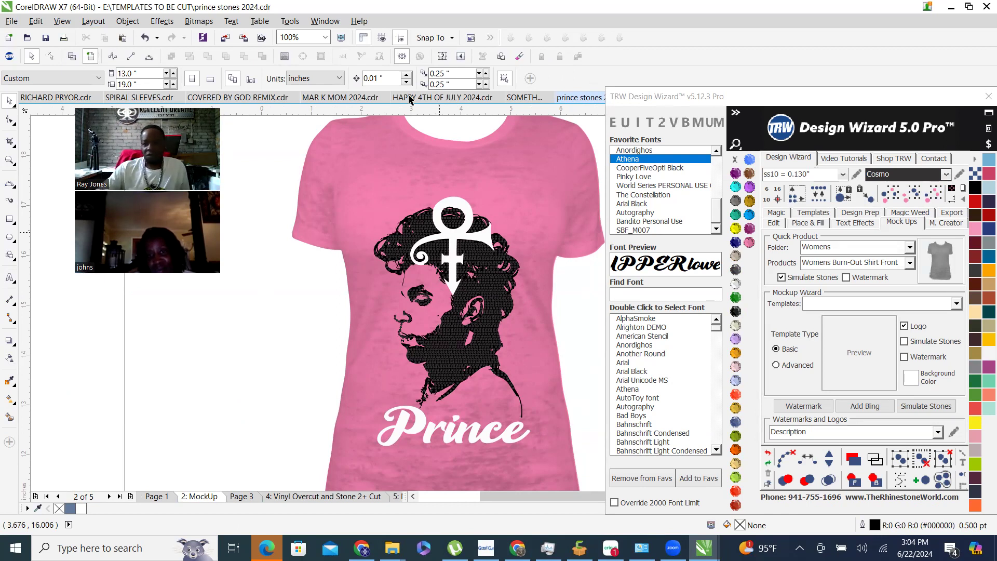
Try Emerald on the mockup shirt, set its color to Amethyst, and clear the selection.
left_click(513, 187)
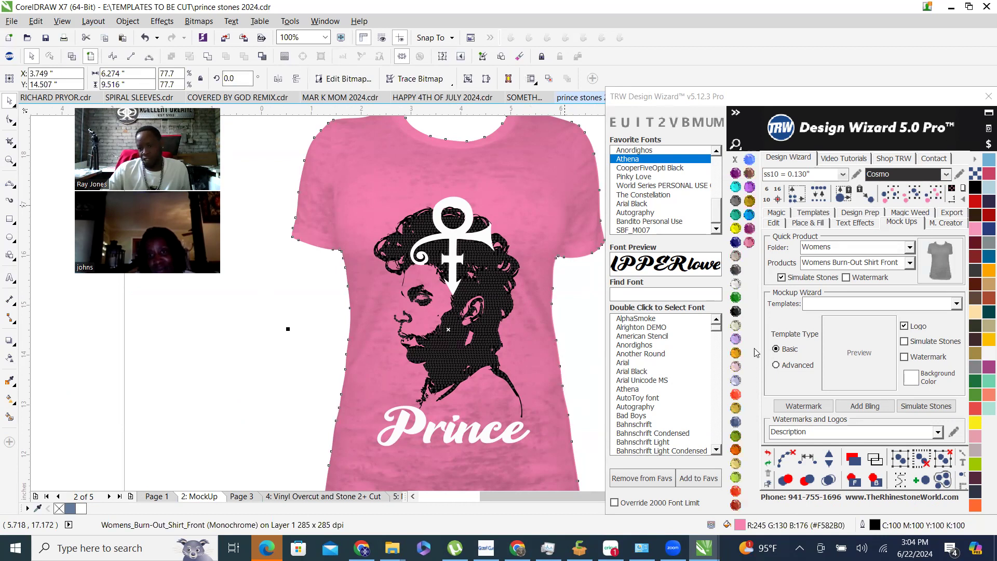
left_click(734, 302)
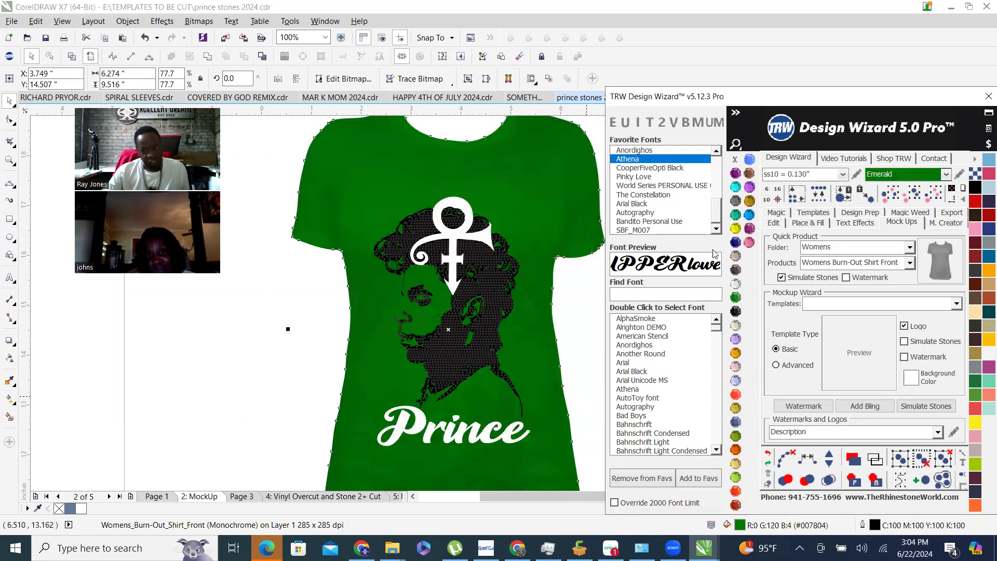
left_click(736, 172)
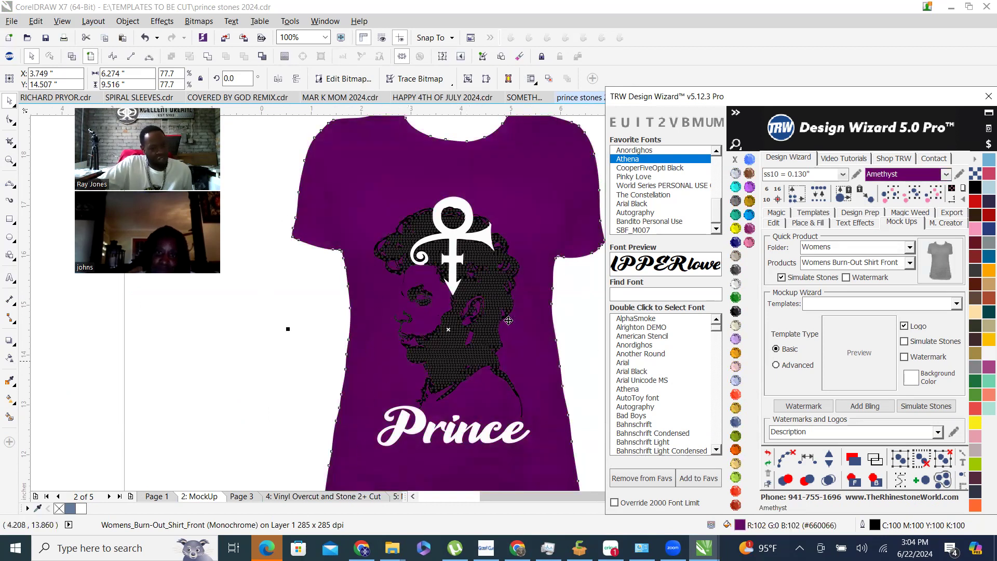
left_click(286, 383)
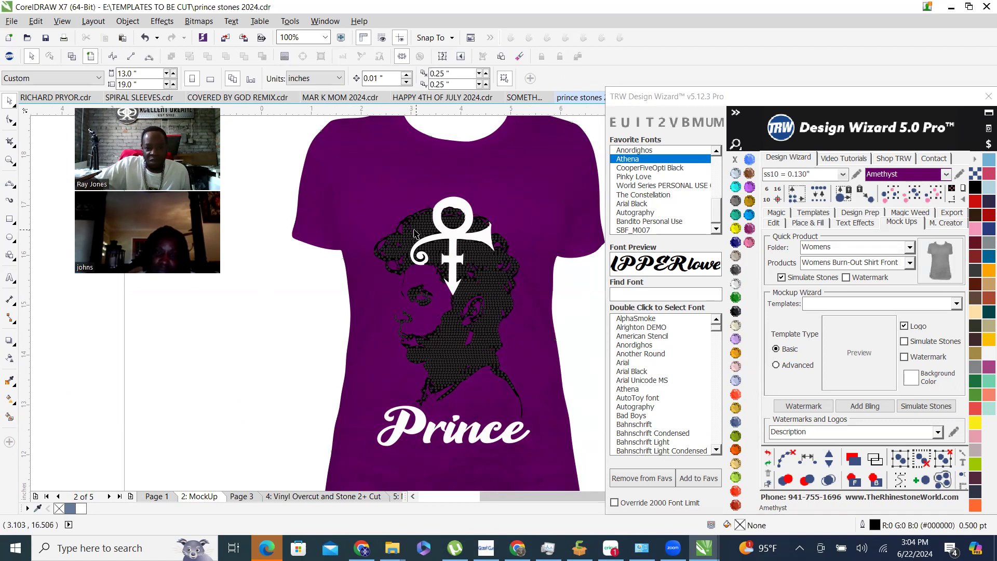
Recolor the portrait's vinyl shape and all of its matching dark stones to Crystal.
scroll(413, 232, "up", 4)
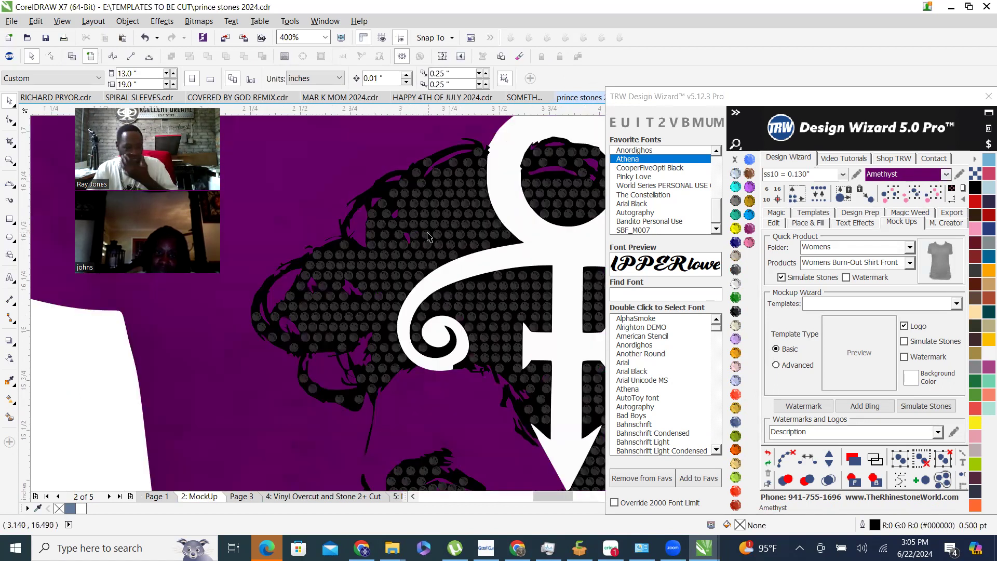
scroll(427, 236, "down", 4)
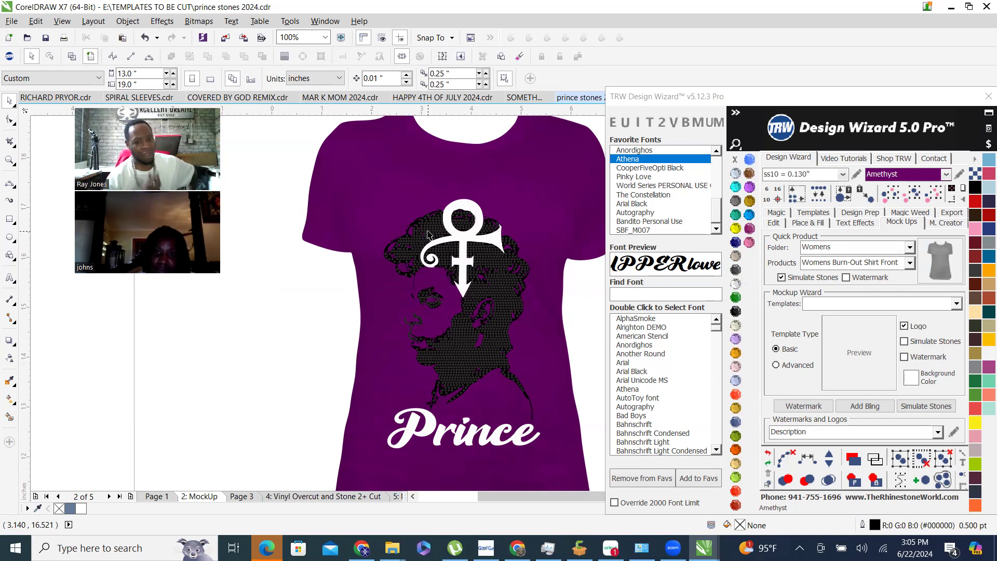
scroll(471, 226, "up", 2)
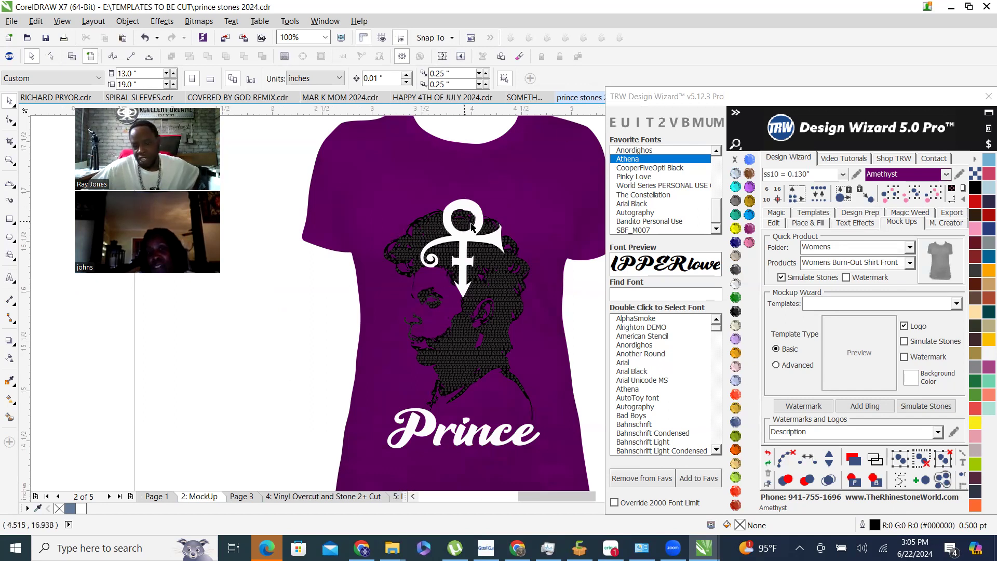
scroll(471, 226, "up", 2)
left_click(503, 232)
left_click(735, 284)
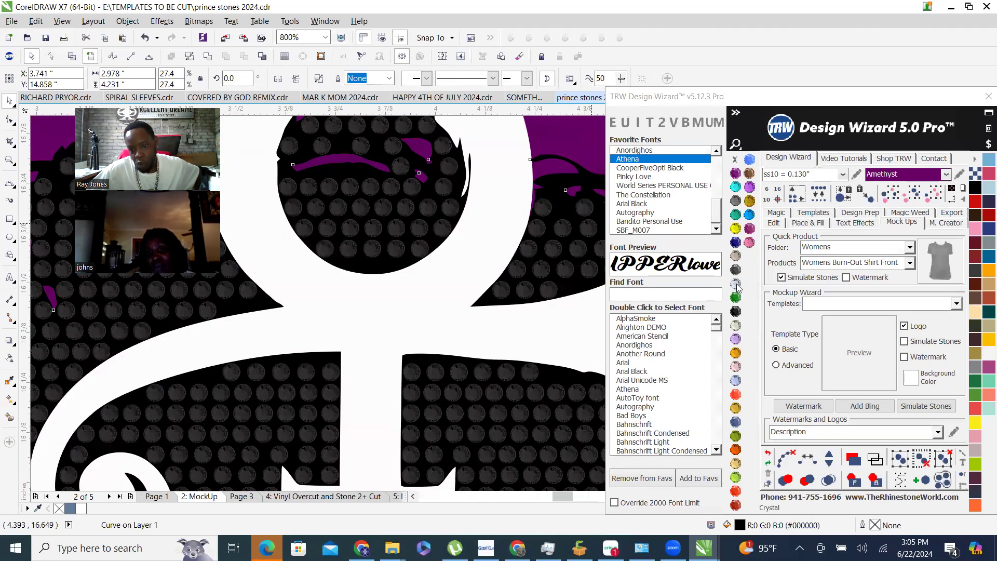
left_click(578, 248)
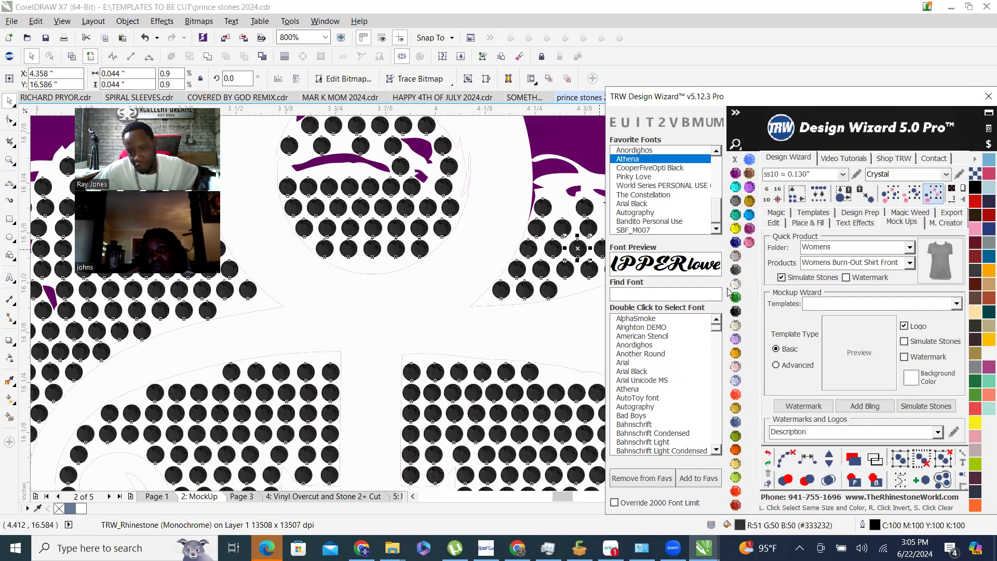
left_click(736, 284)
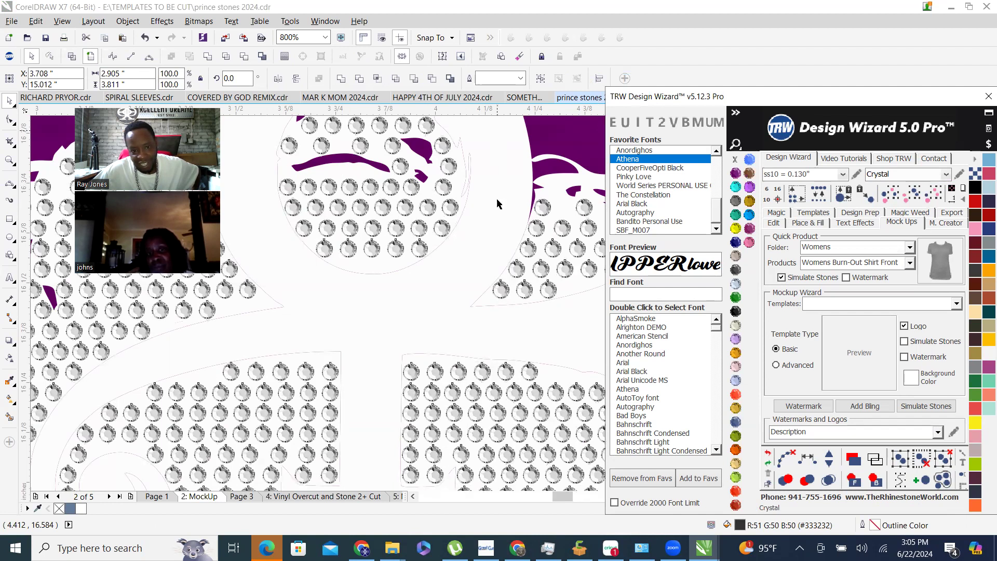
Recolor the symbol over the portrait's hair to Amethyst.
left_click(738, 180)
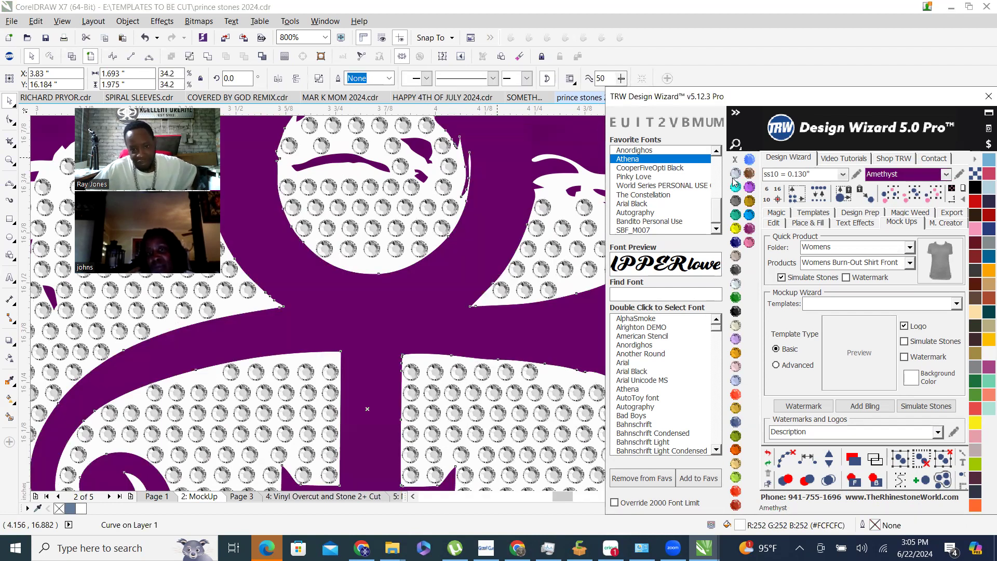
scroll(501, 194, "down", 3)
scroll(501, 193, "down", 2)
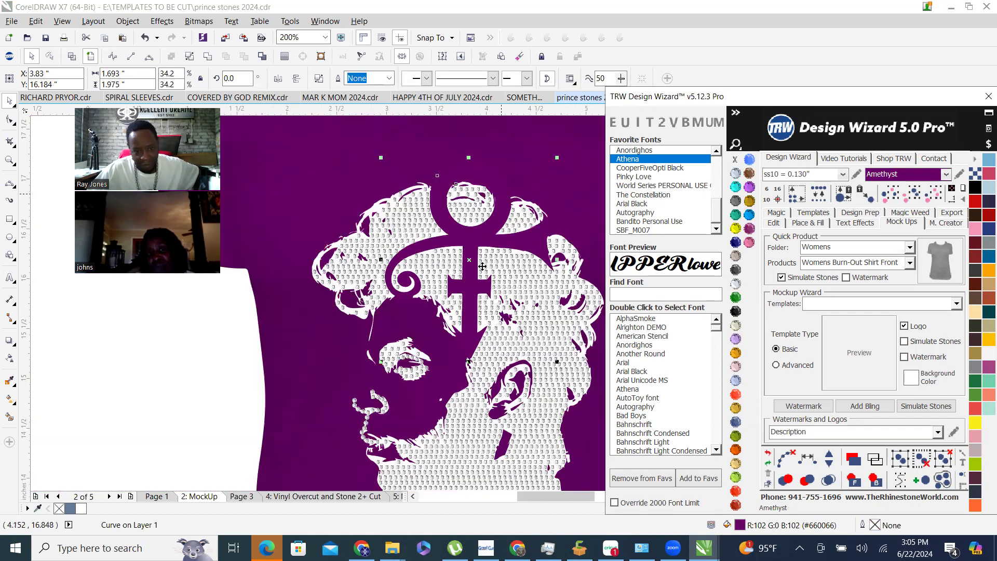
Recolor the Prince lettering and the symbol over the portrait to Jet Black, and clear the selection.
scroll(471, 277, "down", 1)
left_click(457, 457)
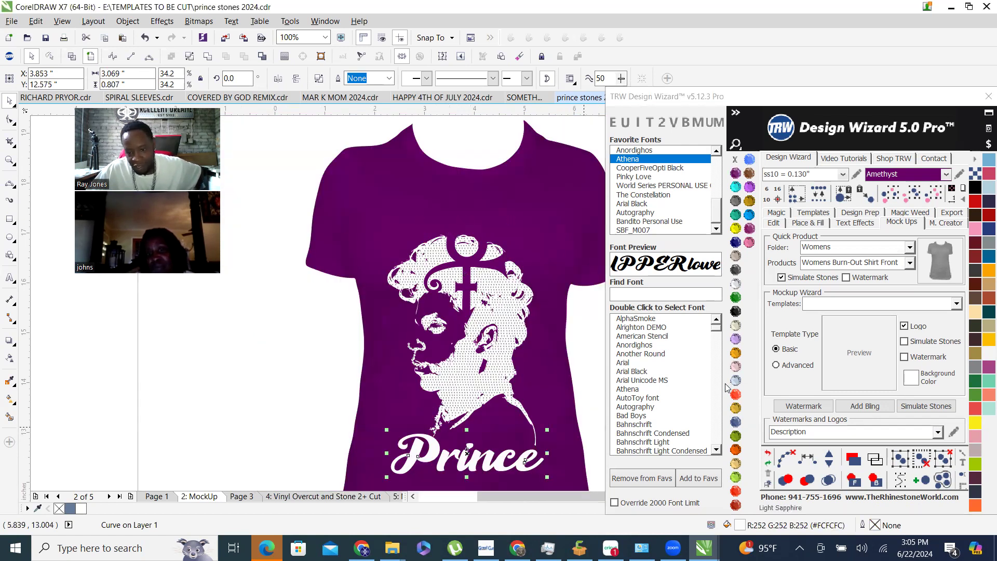
left_click(736, 312)
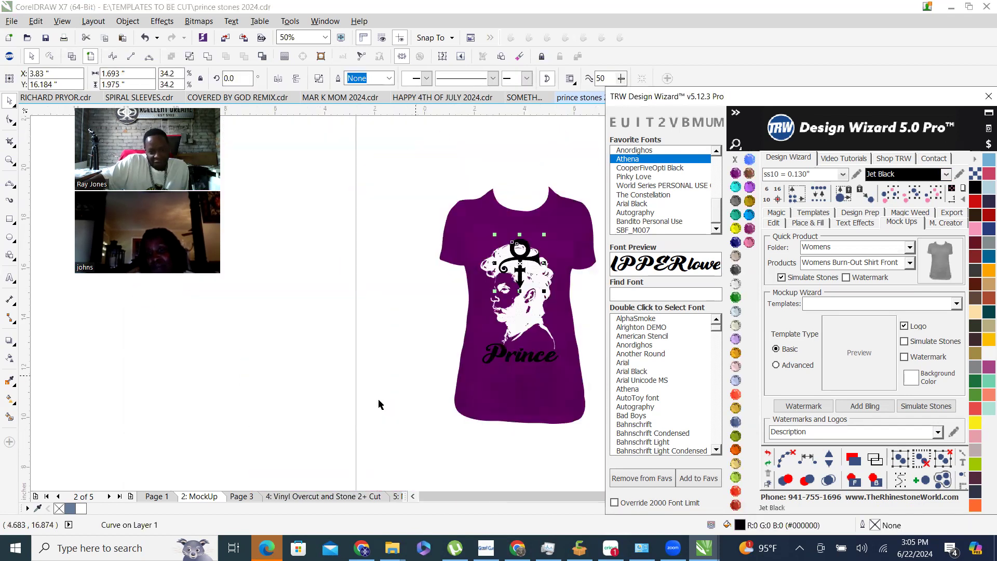
left_click(416, 351)
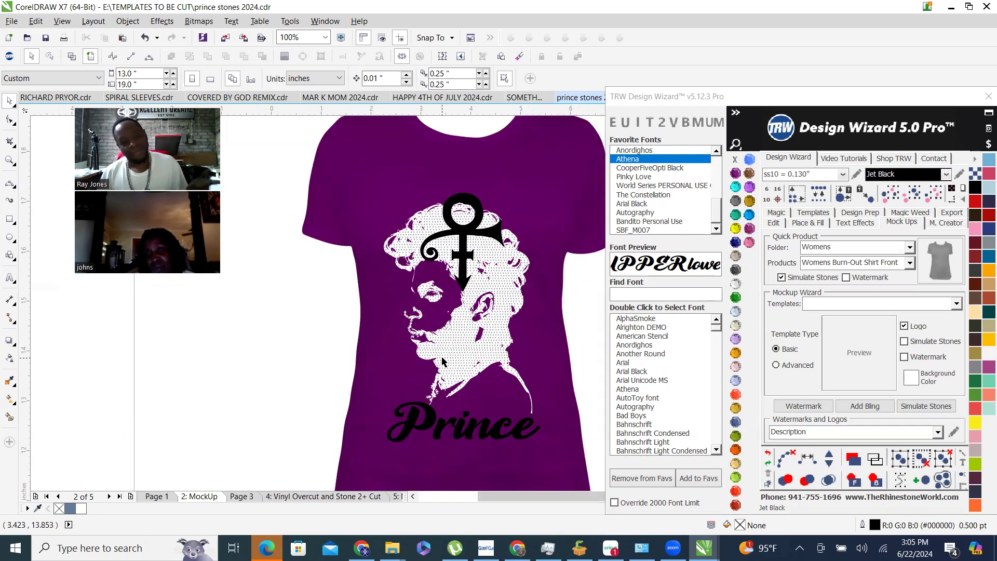
Recolor the portrait's white vinyl shape to Jet Black.
scroll(442, 361, "up", 2)
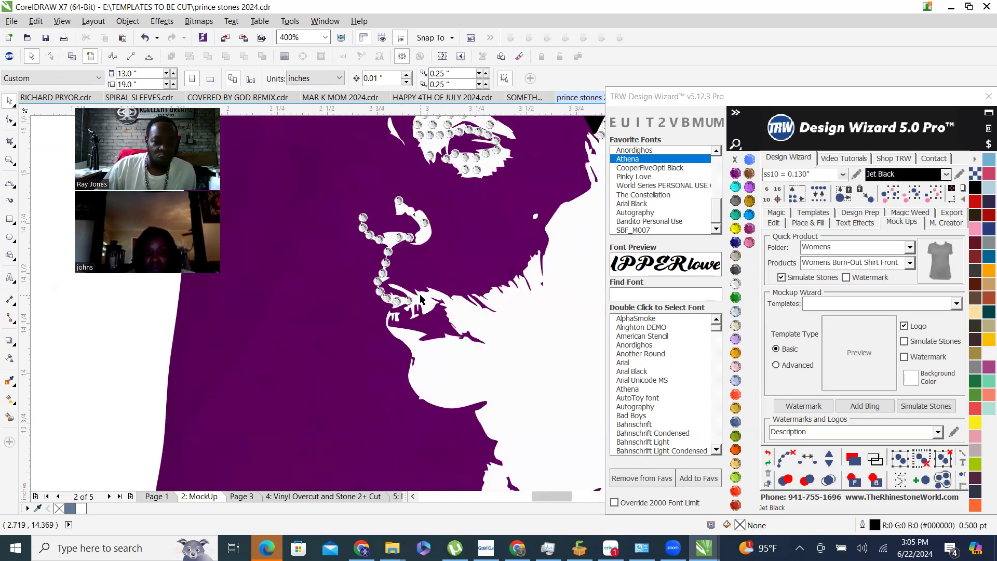
left_click(539, 292)
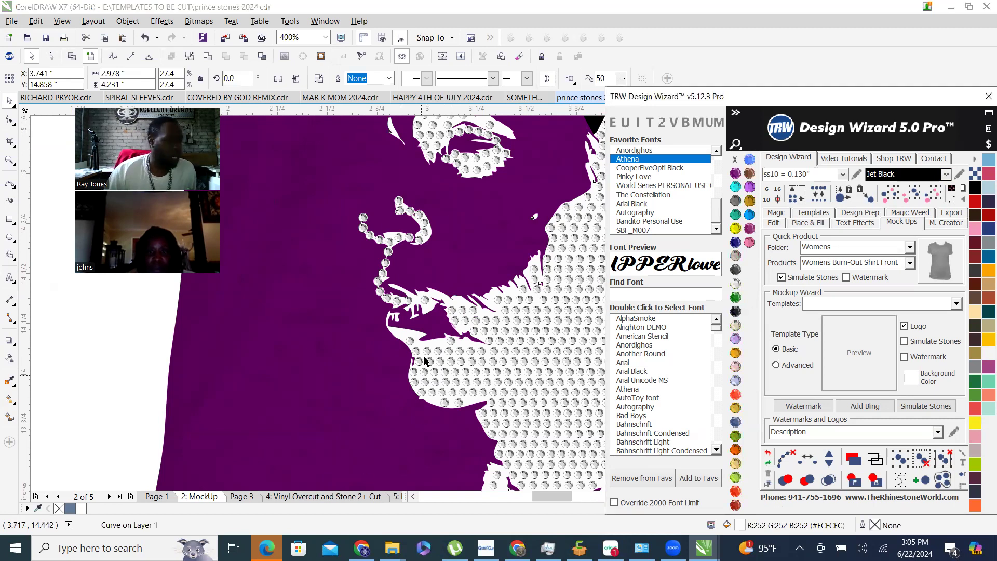
left_click(527, 321)
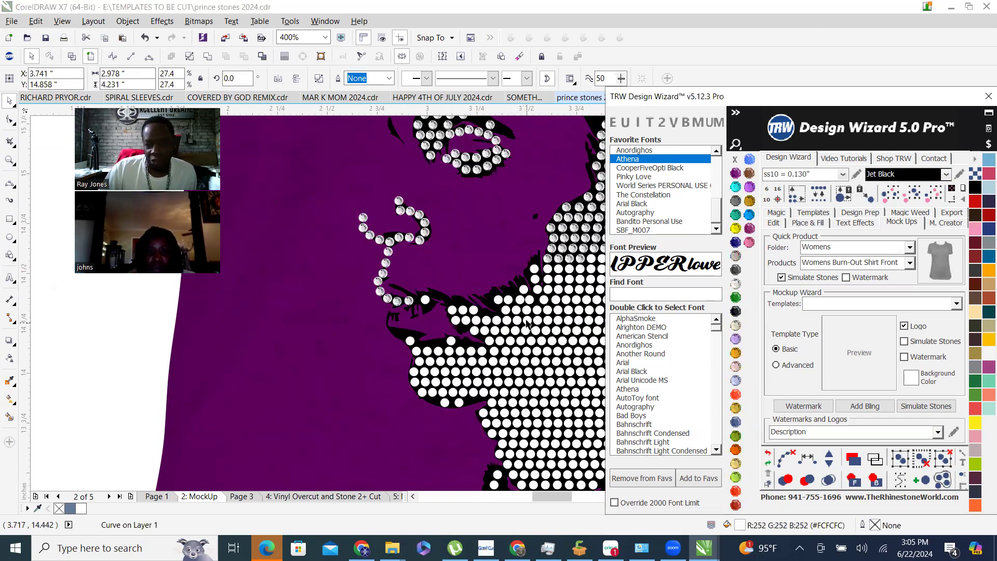
Recolor all of the portrait's white stones and the shirt to Cosmo, and clear the selection.
left_click(934, 194)
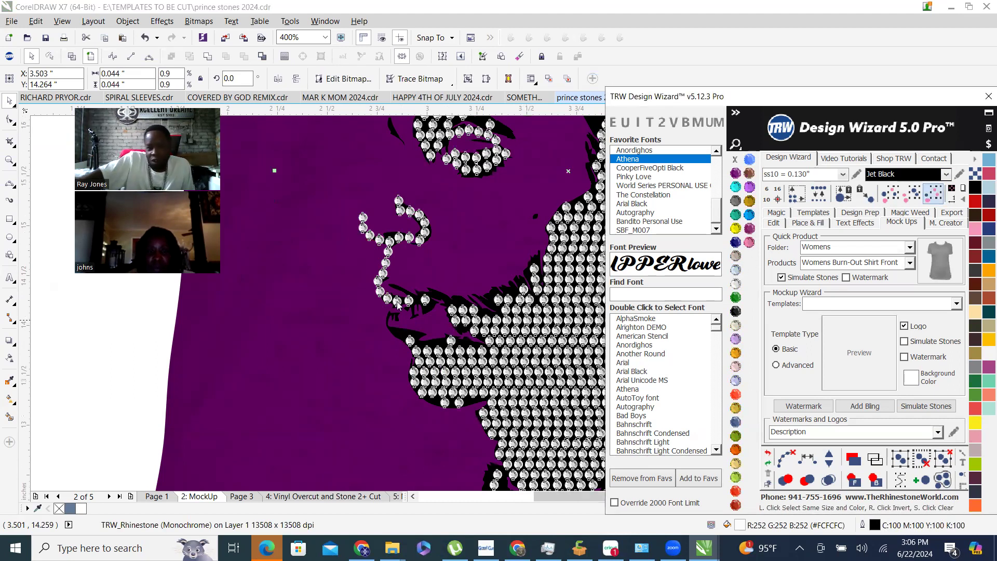
scroll(400, 304, "down", 5)
left_click(734, 268)
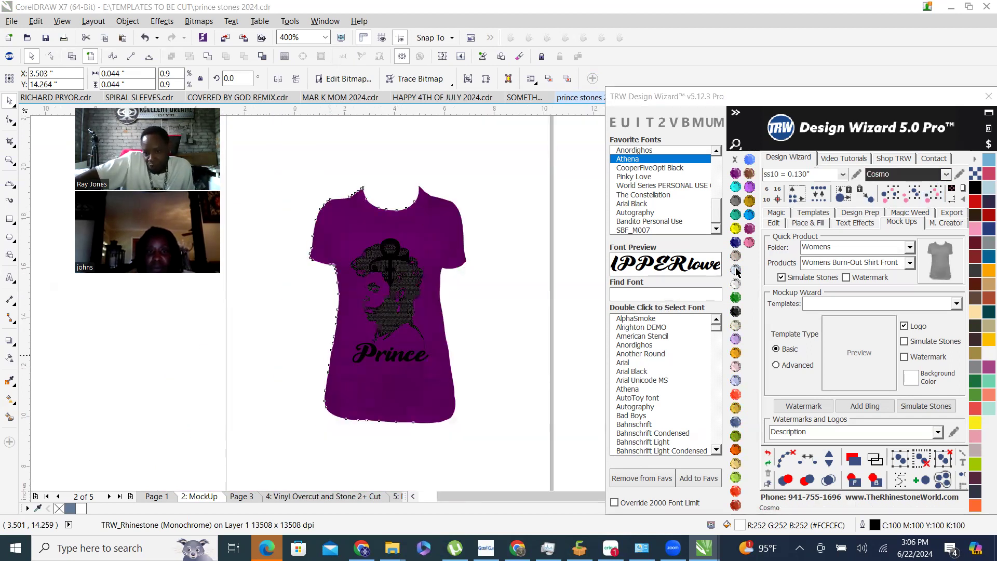
left_click(366, 175)
key("Escape")
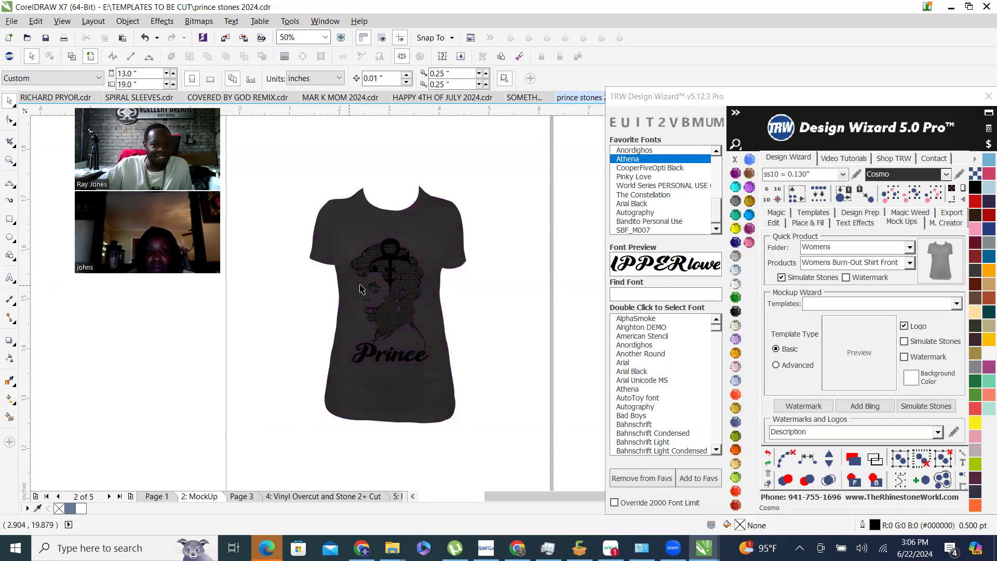
Select all of the portrait's Cosmo stones by size and color, recolor them to Jet Black, and clear the selection.
scroll(359, 284, "up", 1)
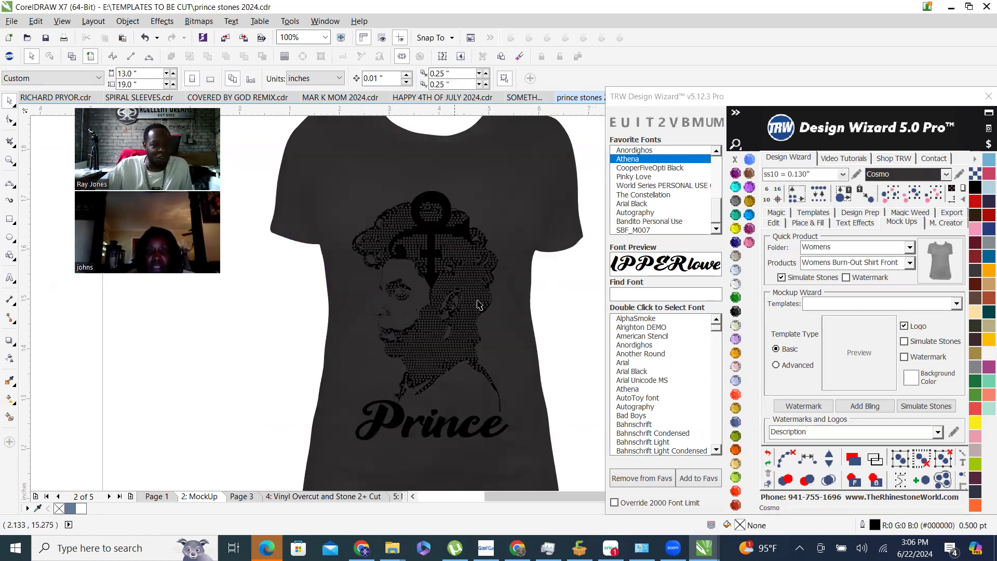
left_click(422, 349)
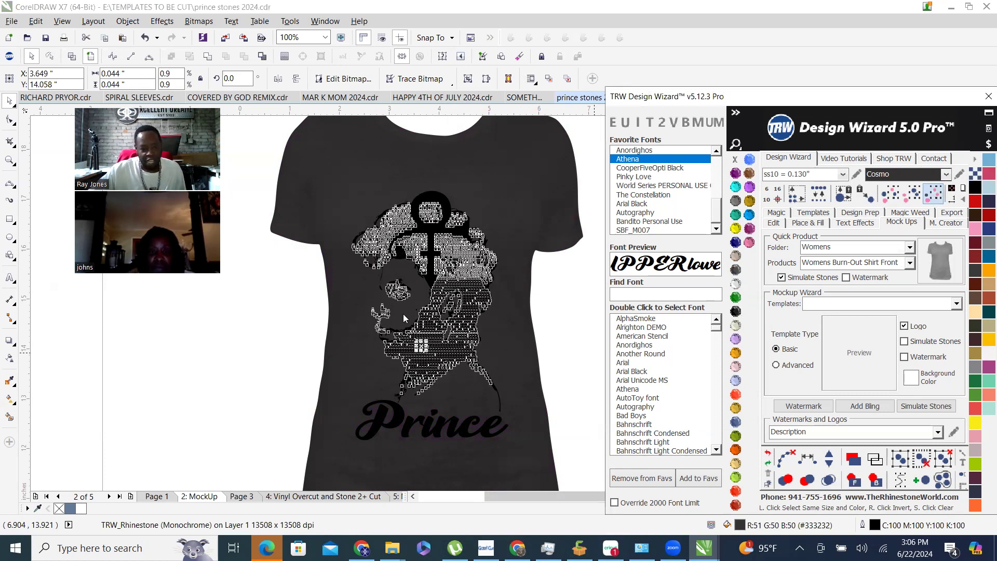
left_click(294, 370)
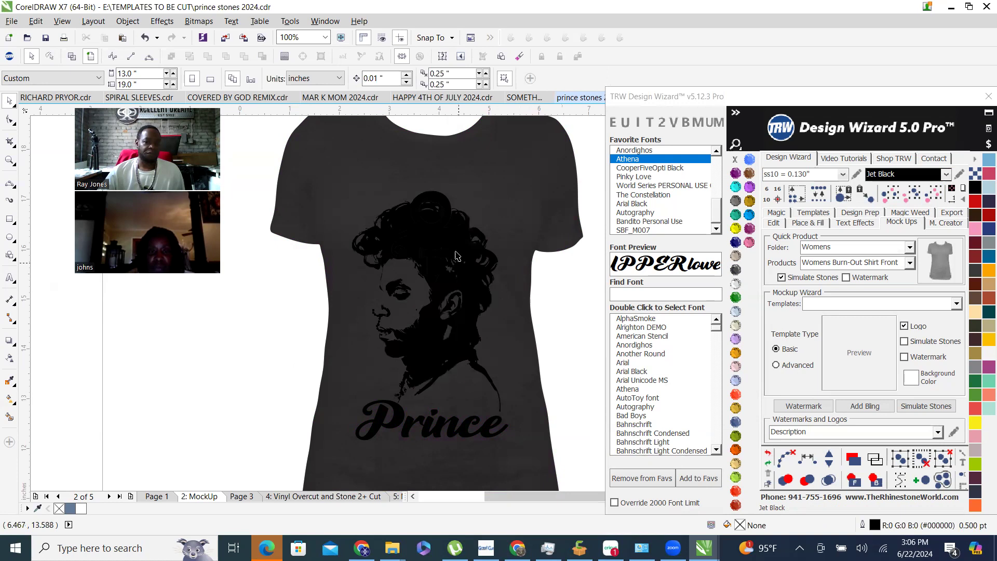
Recolor the symbol over the portrait's hair to Black Diamond and the shirt to Blue Zircon.
left_click(442, 202)
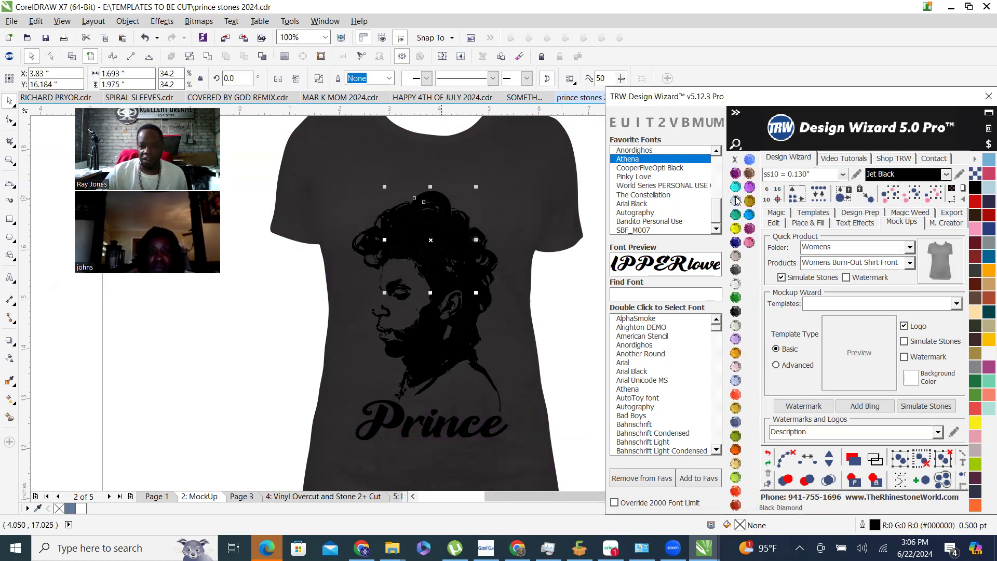
left_click(306, 374)
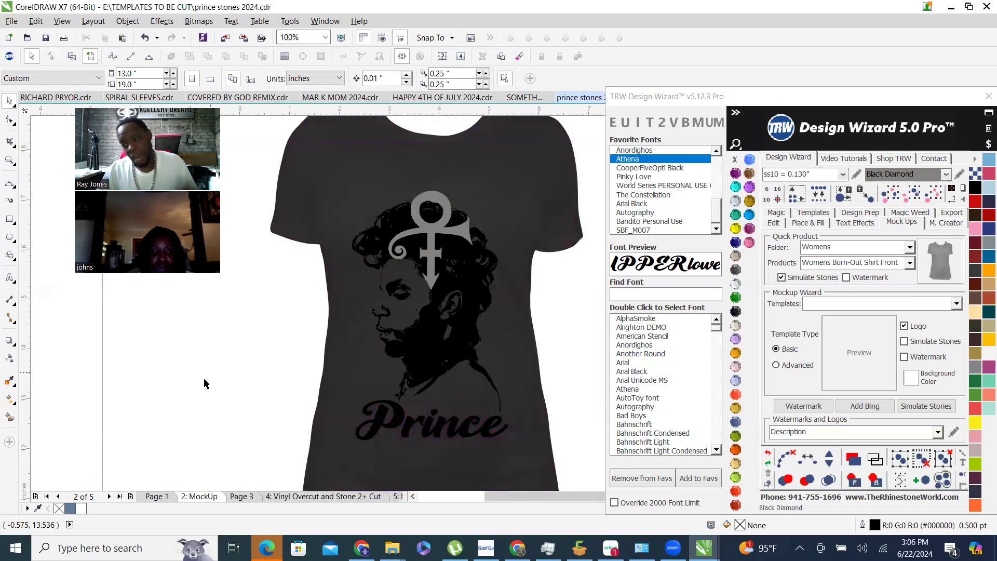
scroll(401, 323, "down", 2)
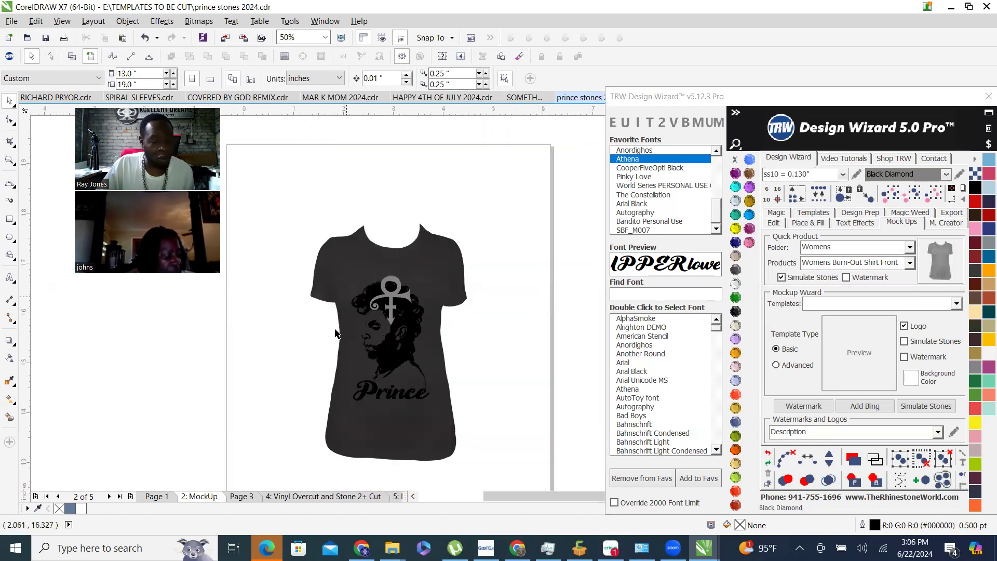
scroll(348, 343, "up", 2)
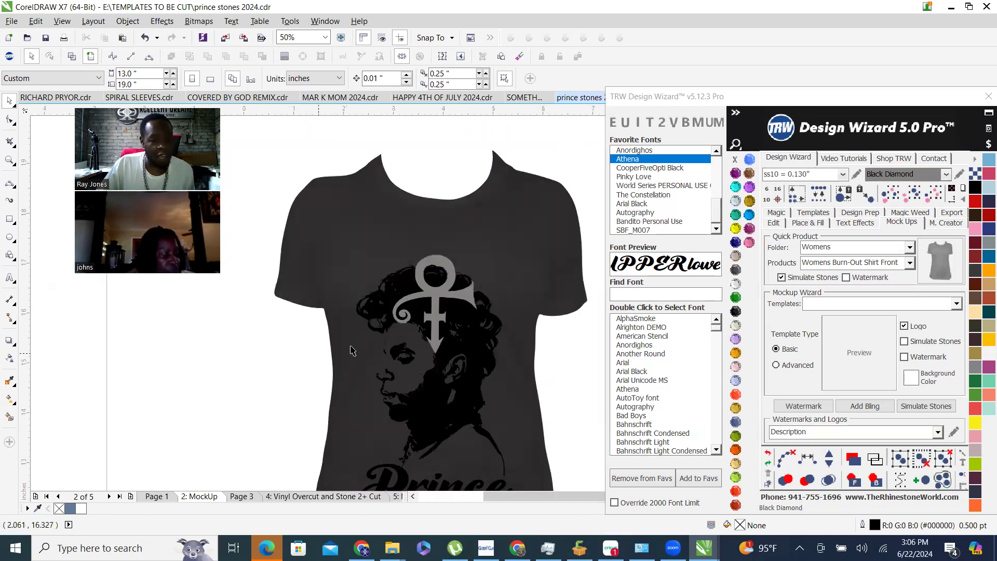
left_click(514, 227)
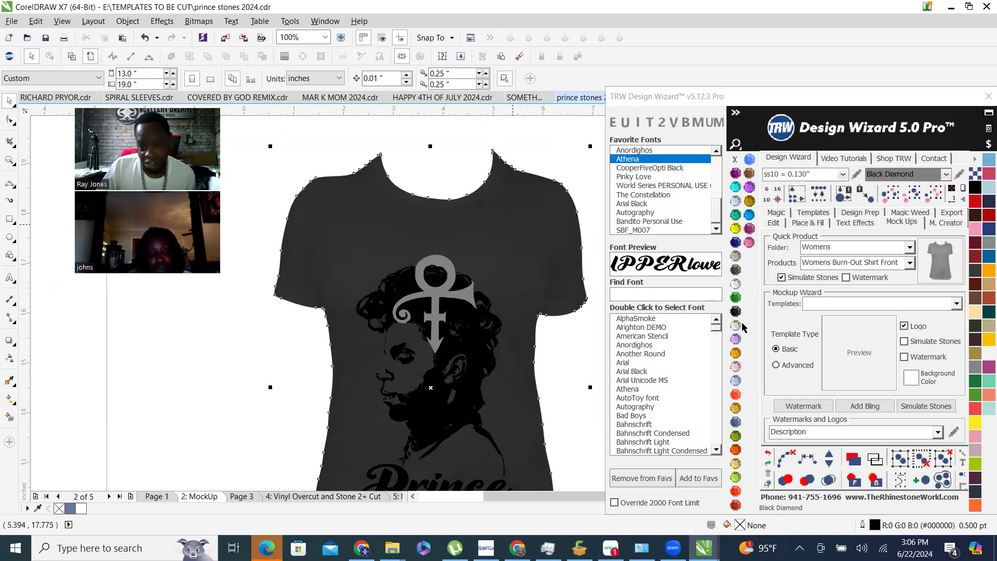
left_click(736, 215)
Send the portrait's black vinyl shape to the back and clear the selection.
left_click(458, 330)
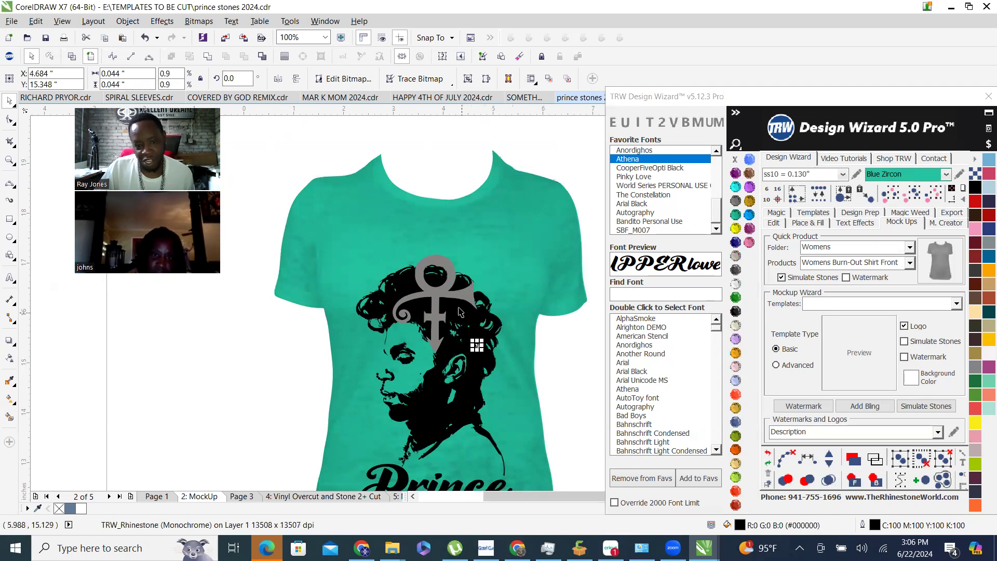
scroll(468, 307, "up", 4)
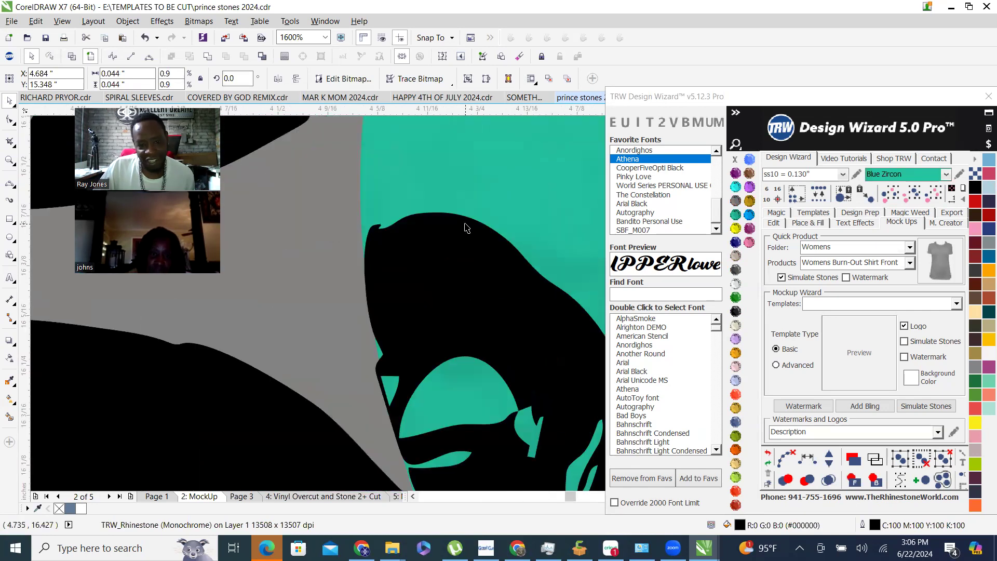
left_click(467, 255)
left_click(875, 478)
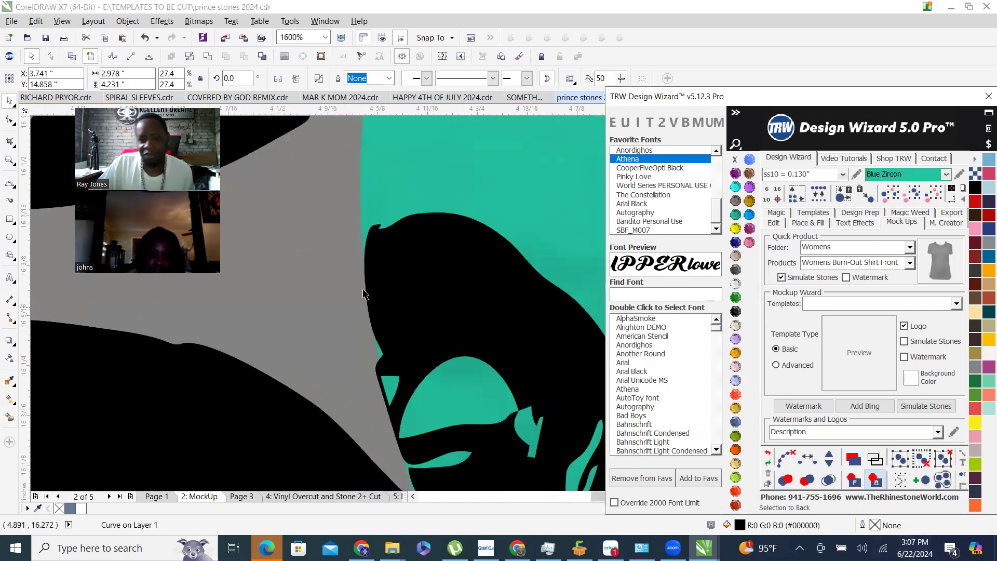
scroll(423, 254, "down", 4)
scroll(497, 245, "down", 1)
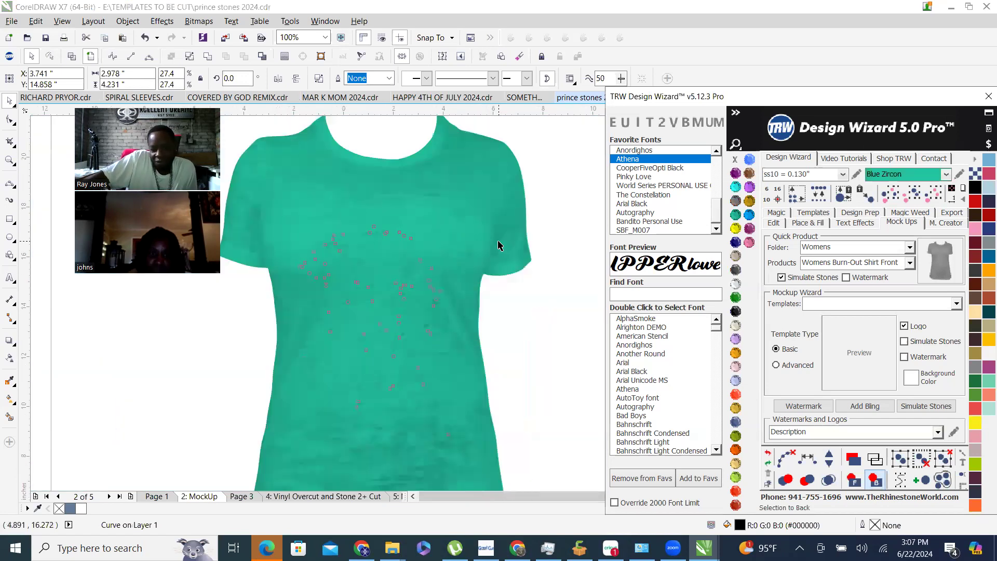
left_click(522, 294)
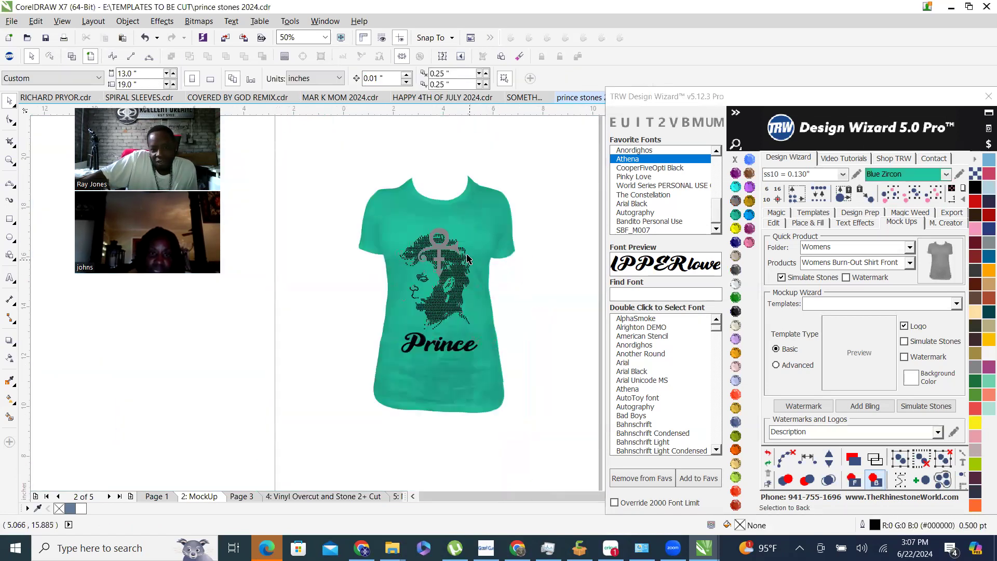
Recolor the symbol over the portrait to Blue Zircon and the shirt to Crystal.
scroll(458, 248, "up", 1)
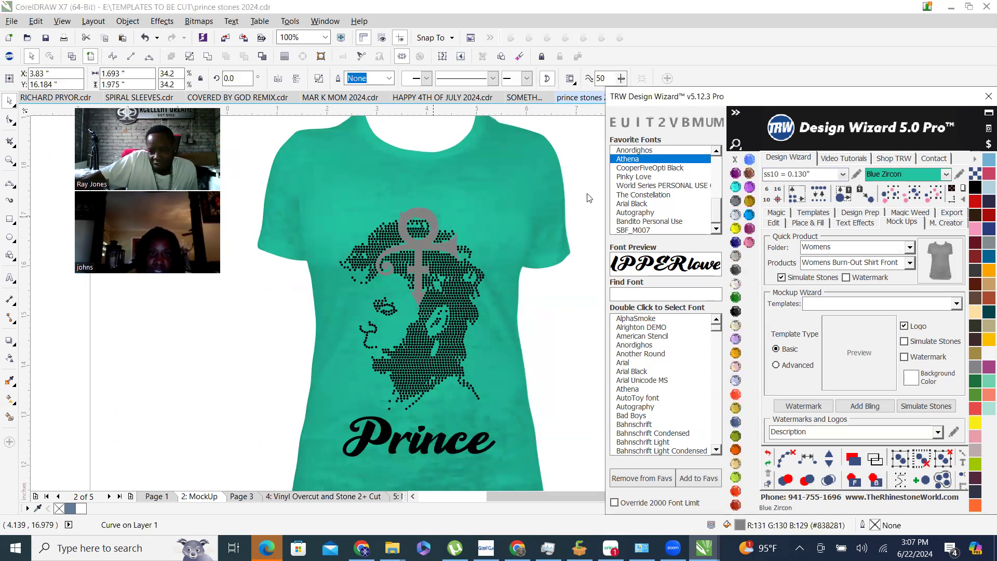
left_click(481, 185)
left_click(736, 283)
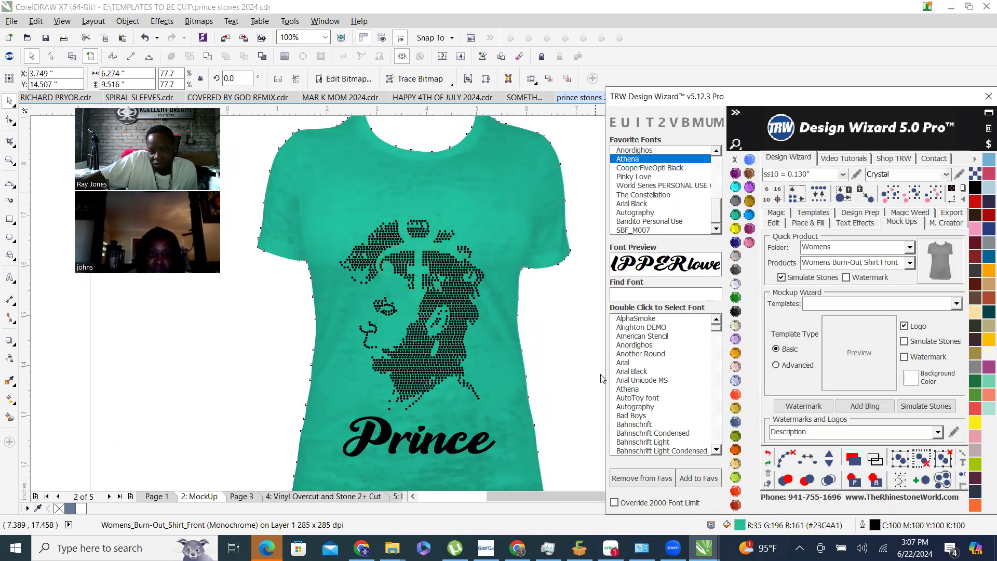
left_click(255, 413)
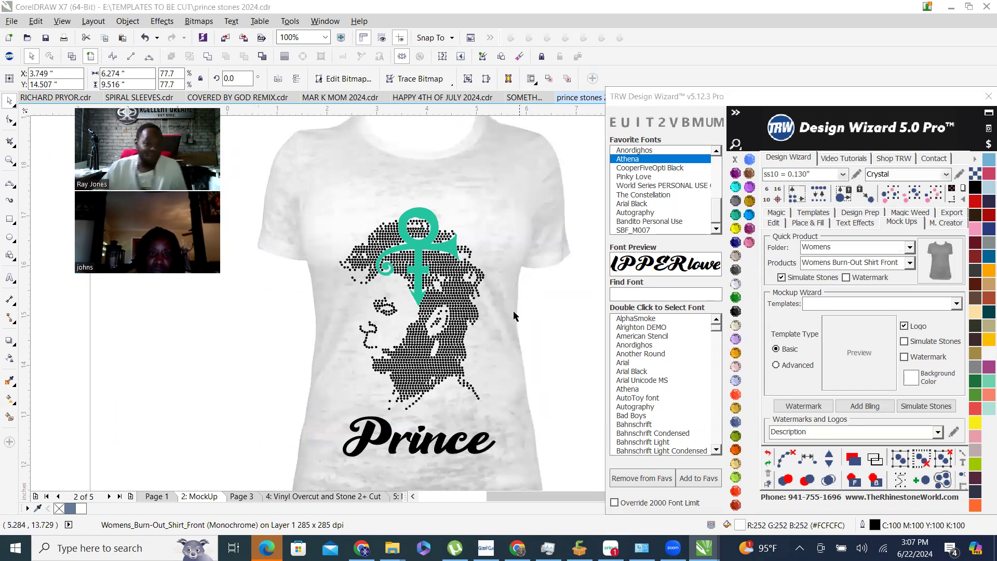
Send the shirt behind the portrait's vinyl shape and clear the selection.
scroll(495, 291, "down", 2)
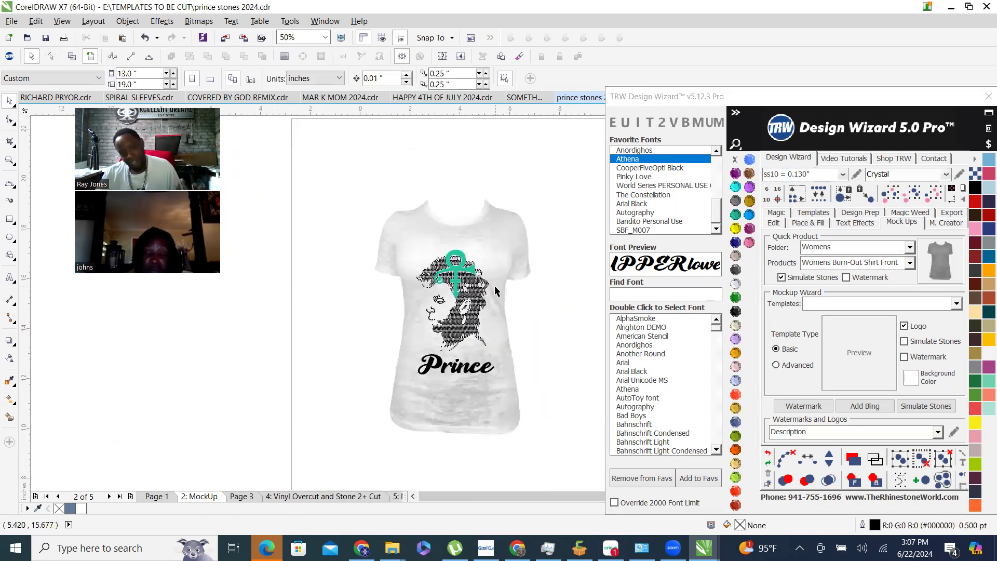
left_click(483, 246)
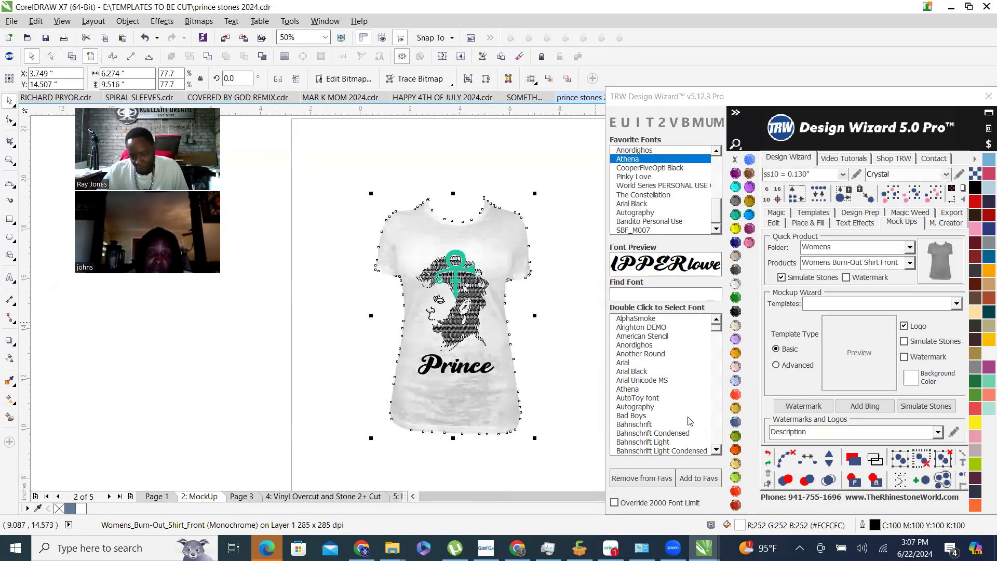
left_click(875, 481)
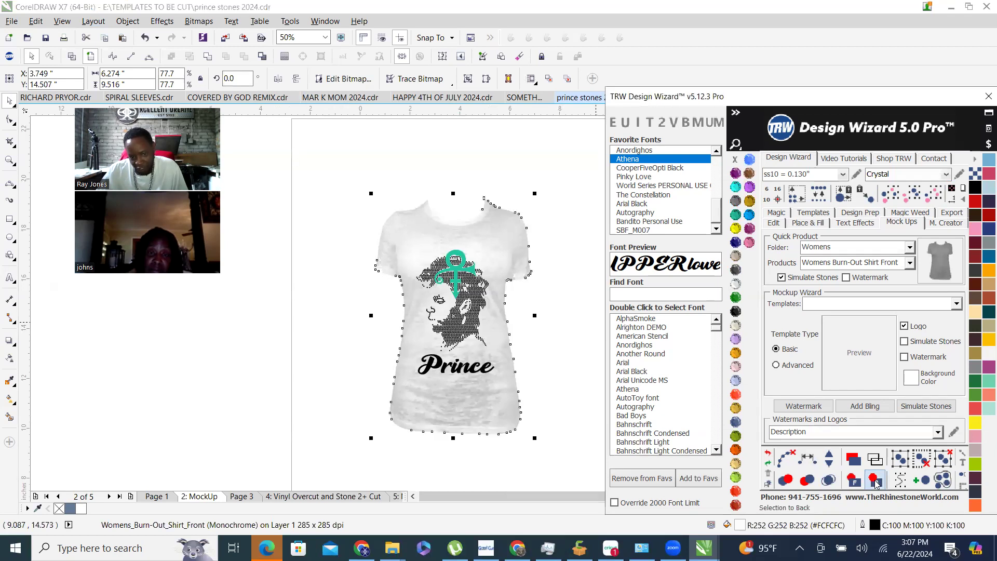
left_click(540, 349)
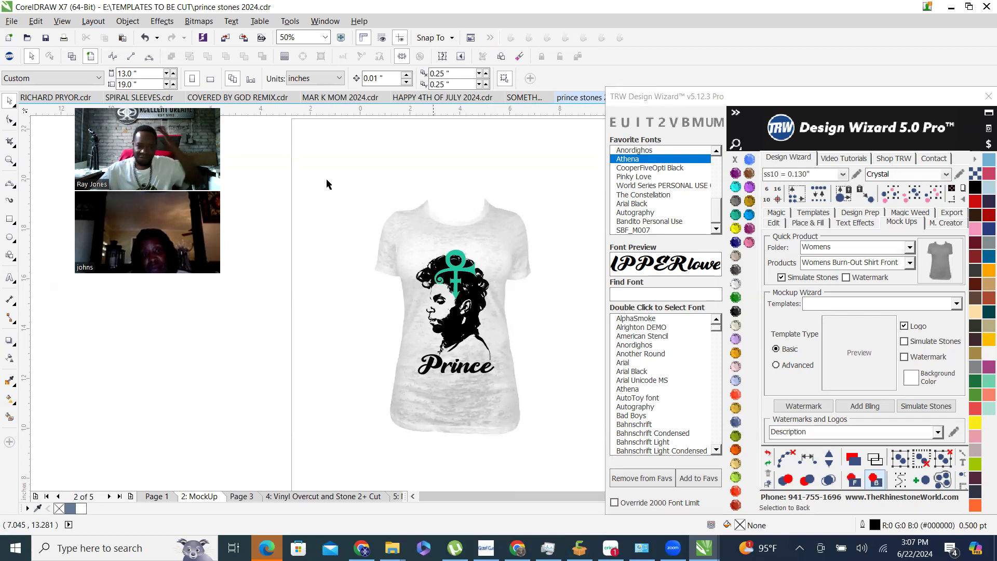
scroll(406, 270, "up", 1)
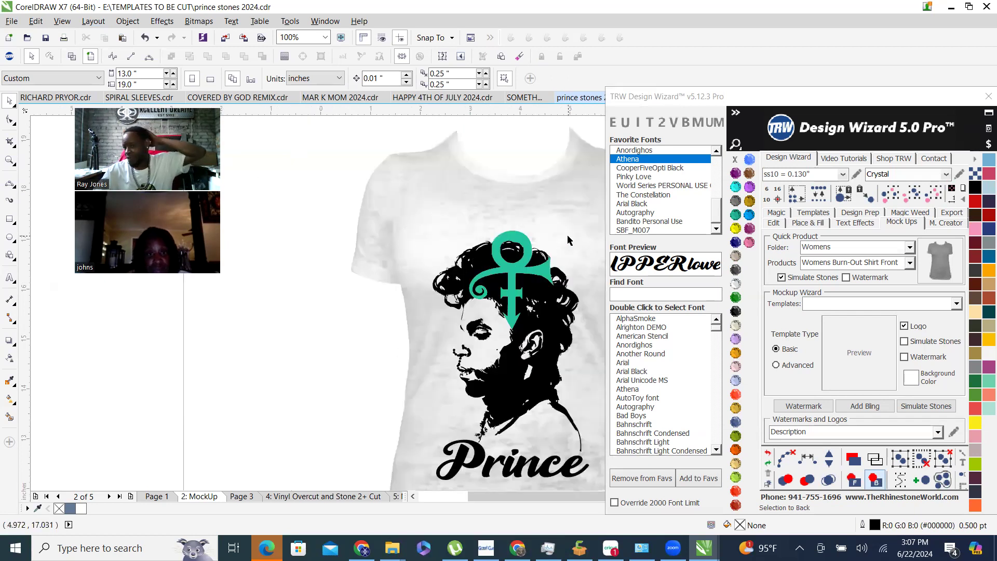
scroll(425, 231, "up", 1)
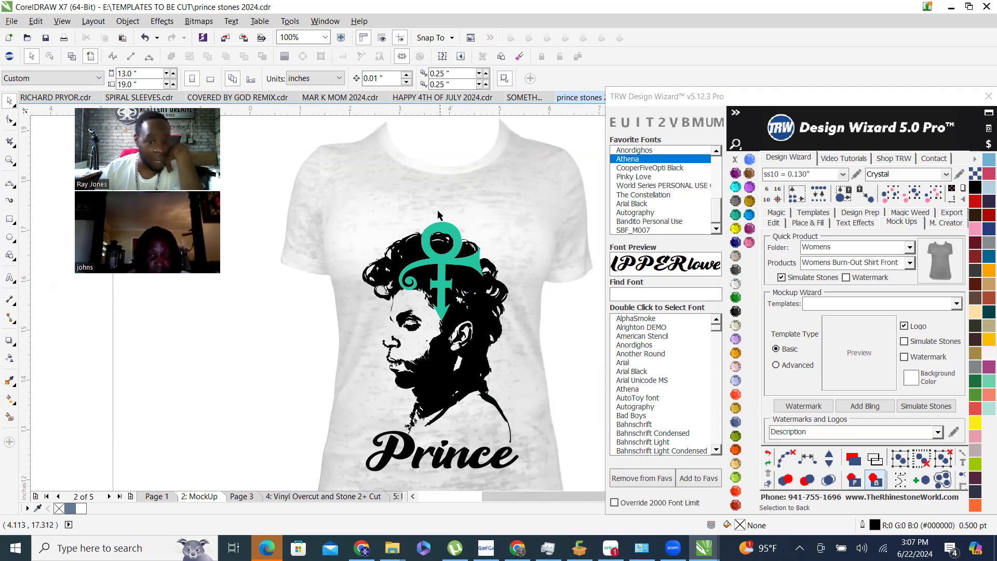
scroll(363, 212, "up", 1)
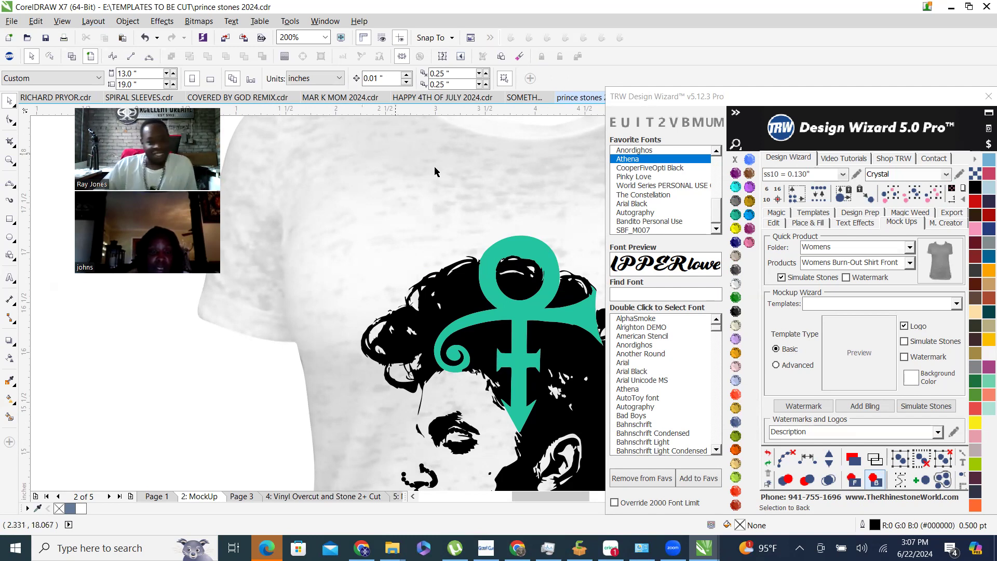
scroll(386, 245, "down", 3)
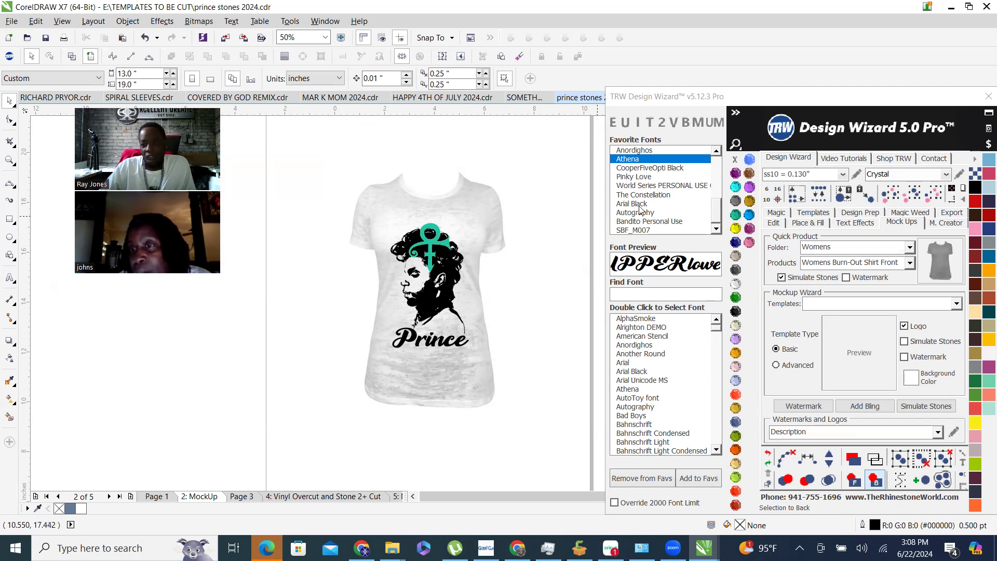
Look through the mockup folders and the products available in the Womens folder.
left_click(903, 223)
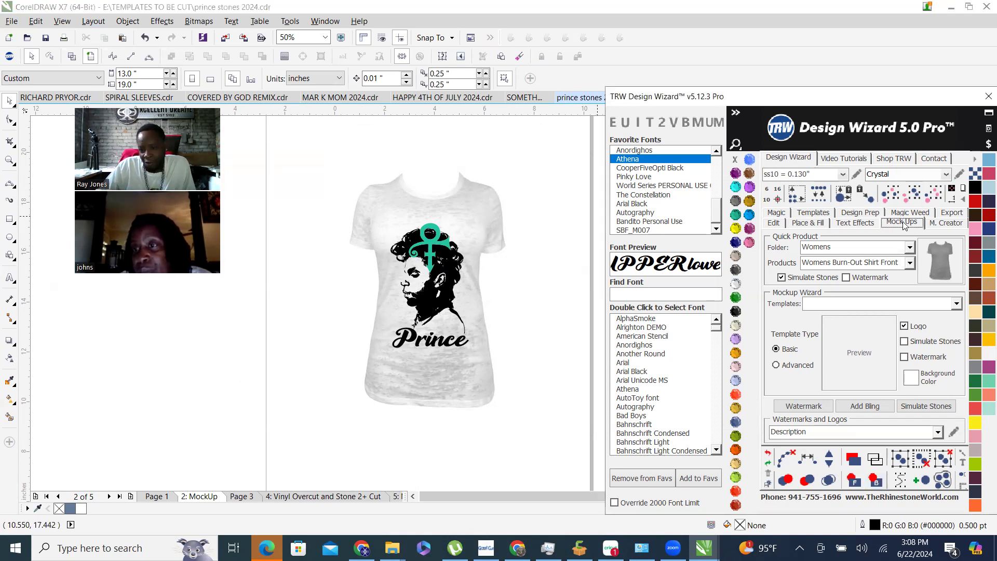
left_click(911, 248)
left_click(911, 248)
left_click(911, 248)
left_click(911, 248)
left_click(911, 263)
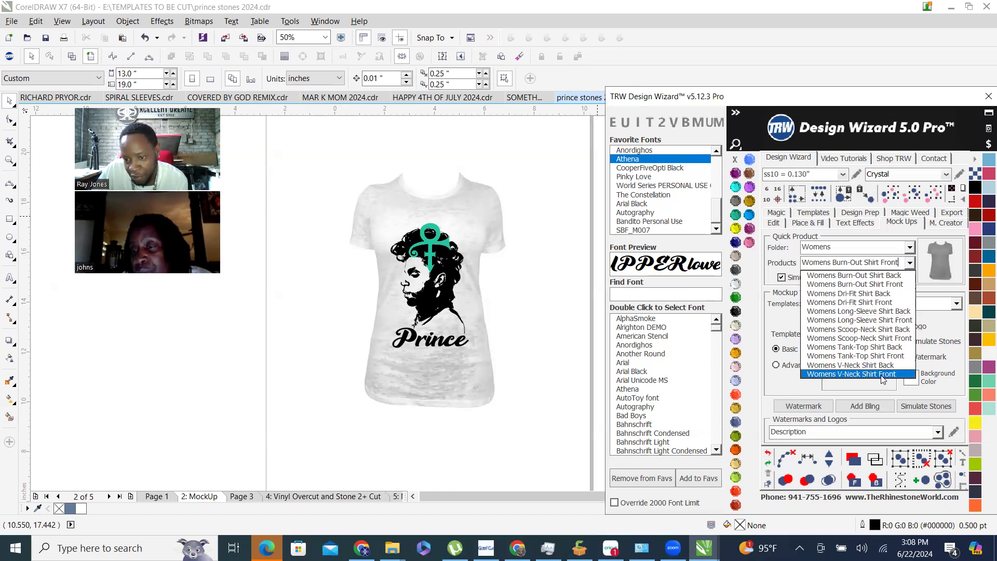
Switch the mockup folder to TRW and choose the TRW Drawstring Bag Front product.
left_click(910, 248)
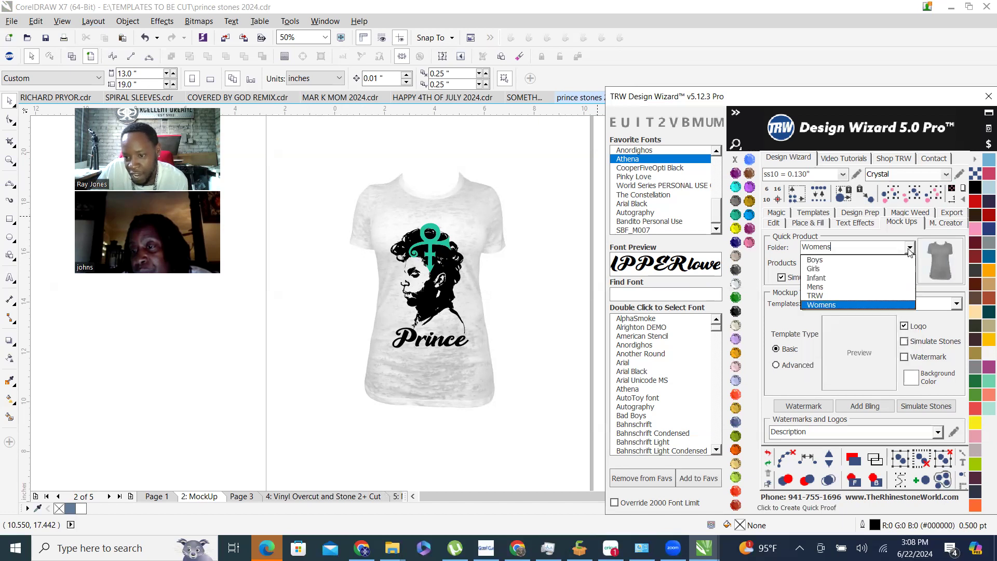
left_click(841, 296)
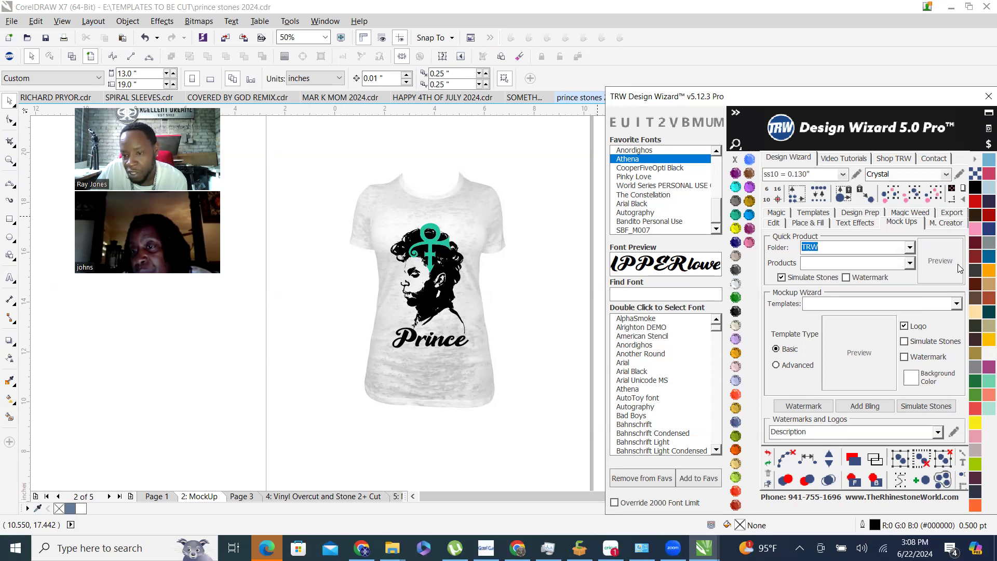
left_click(909, 264)
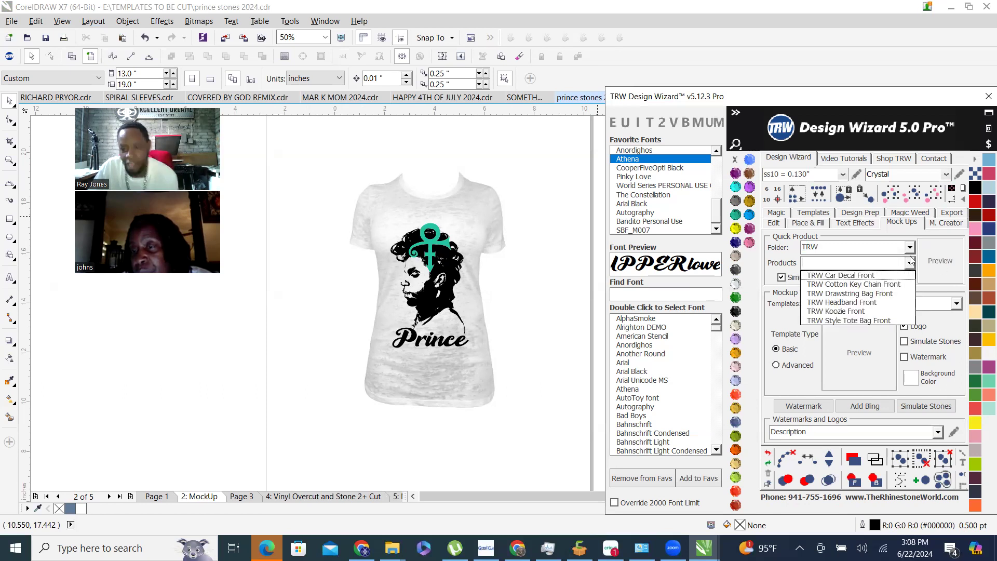
left_click(888, 294)
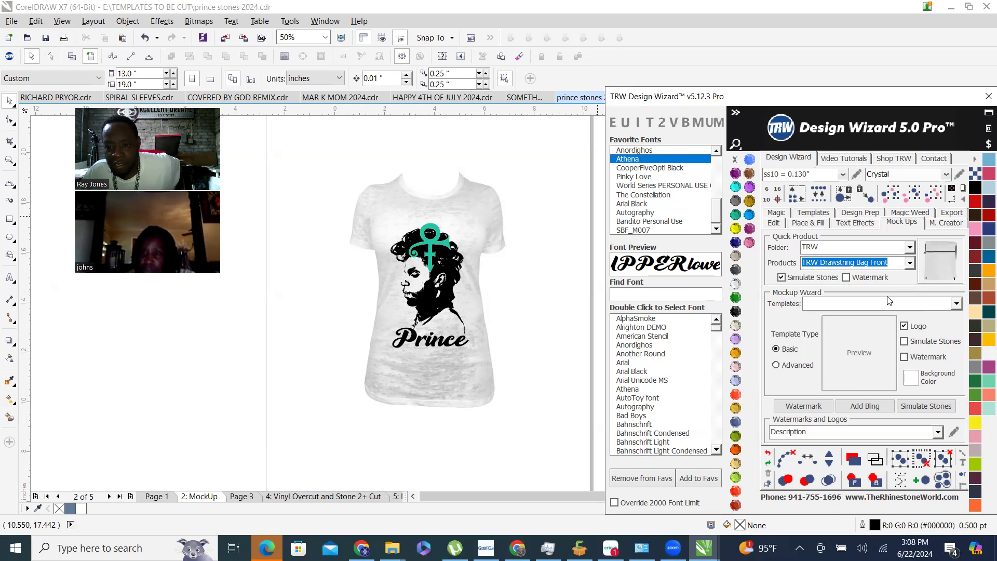
Preview the TRW Headband Front, TRW Koozie Front and TRW Style Tote Bag Front mockup products.
left_click(910, 262)
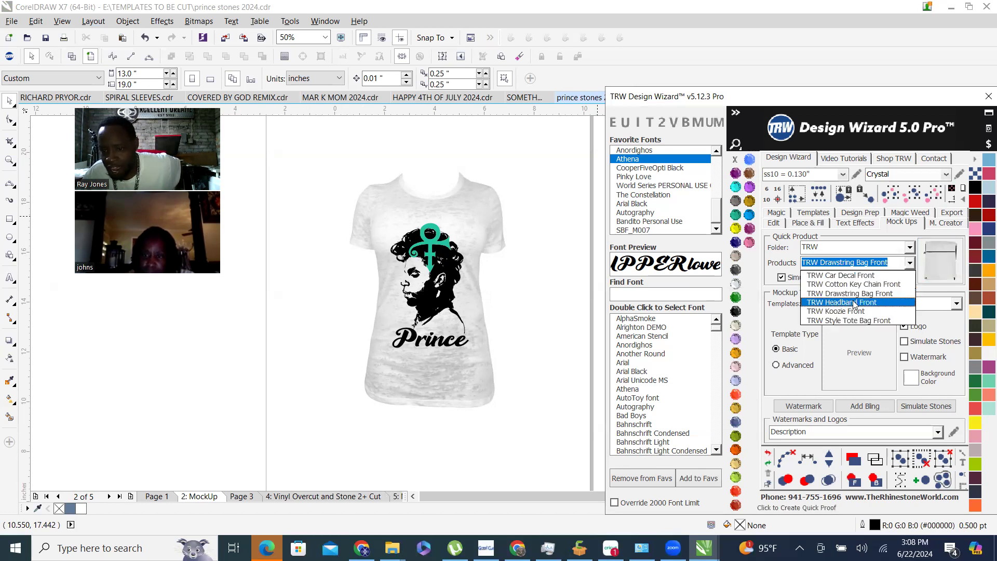
left_click(855, 303)
left_click(911, 262)
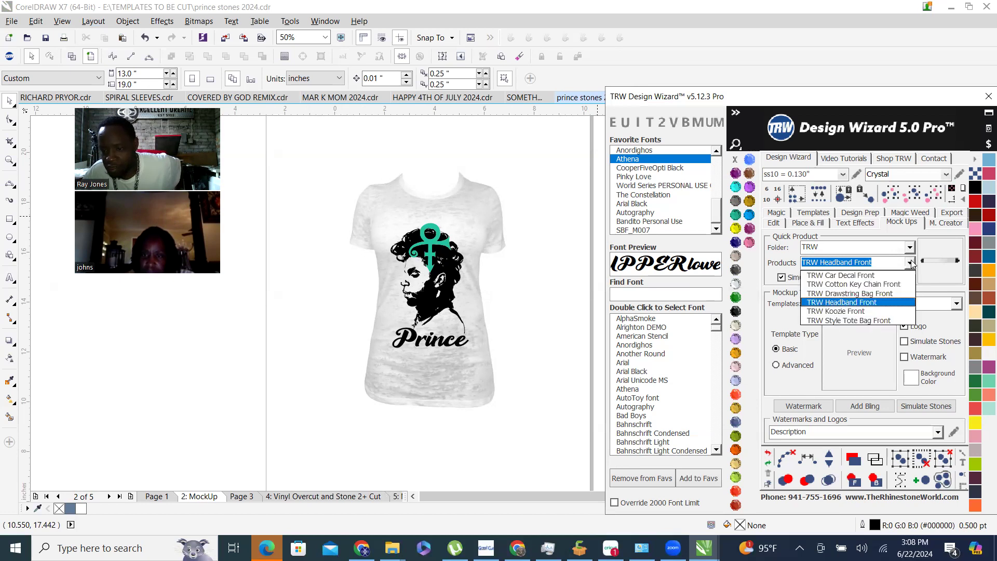
left_click(855, 312)
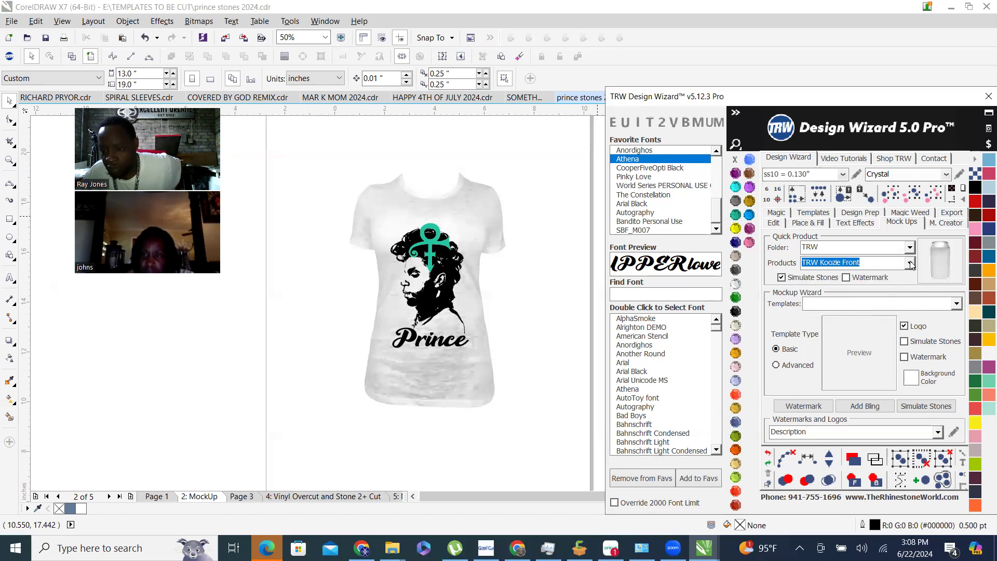
left_click(911, 263)
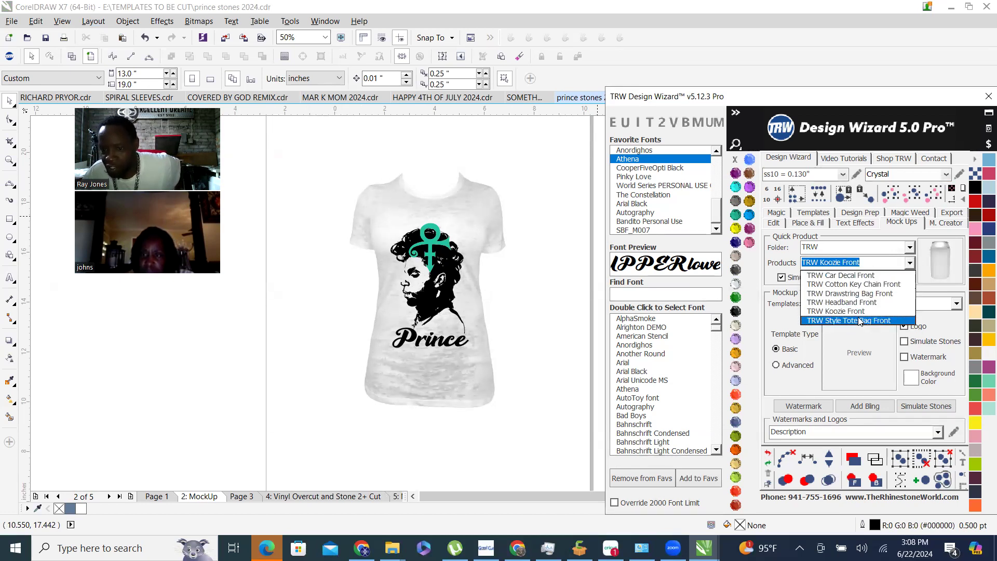
left_click(861, 321)
left_click(909, 265)
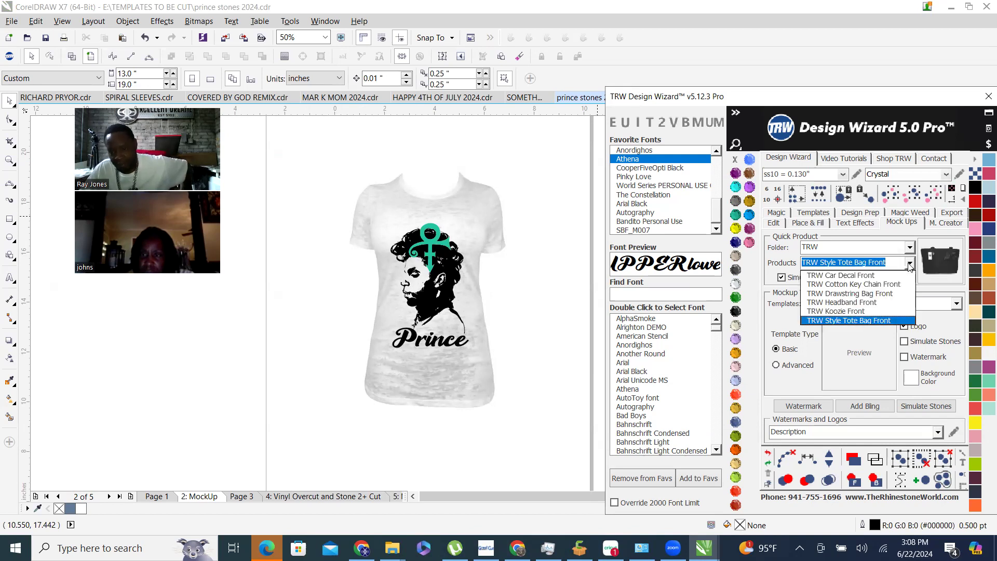
Switch the mockup folder to Mens and look through the products it offers.
left_click(914, 247)
left_click(914, 248)
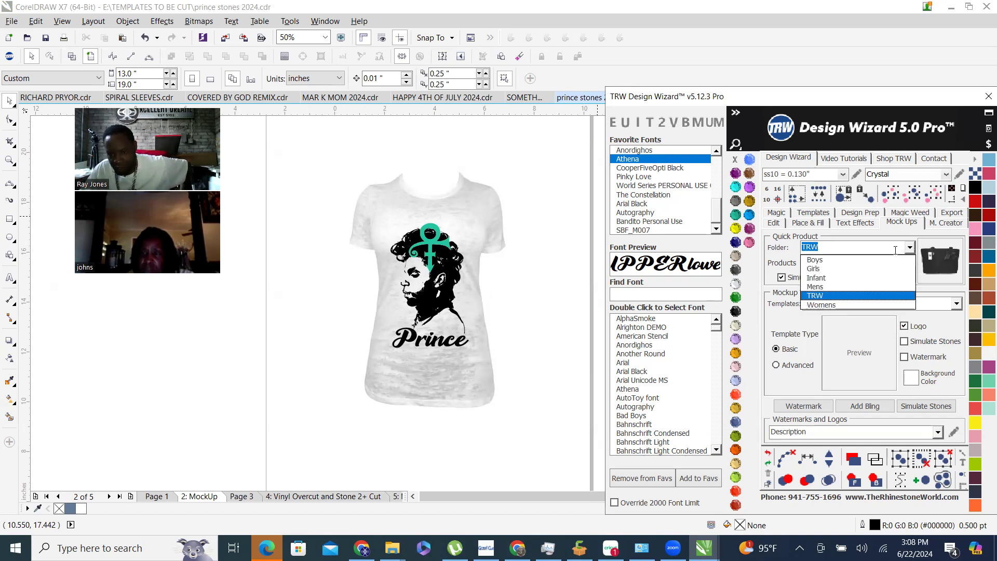
left_click(818, 288)
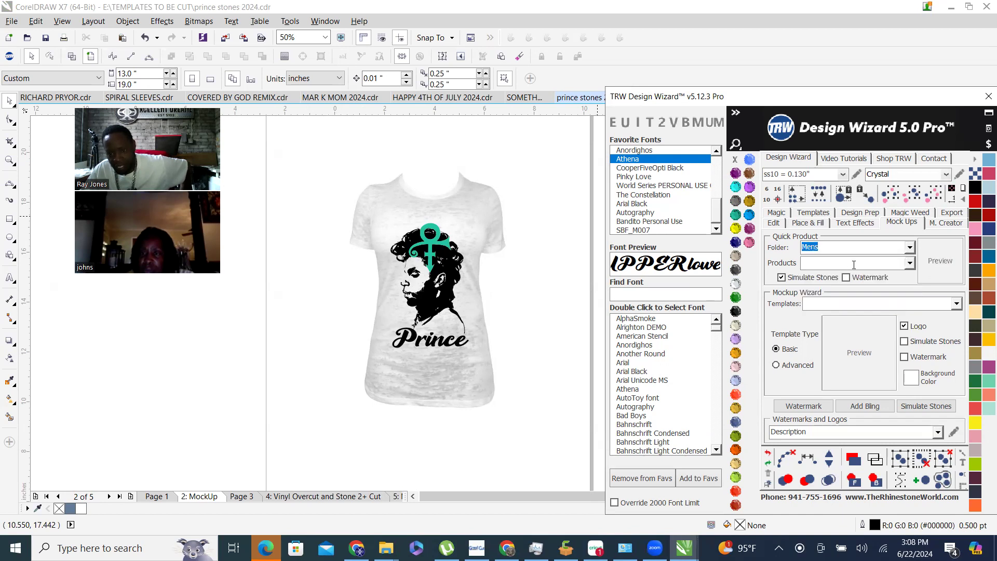
left_click(909, 265)
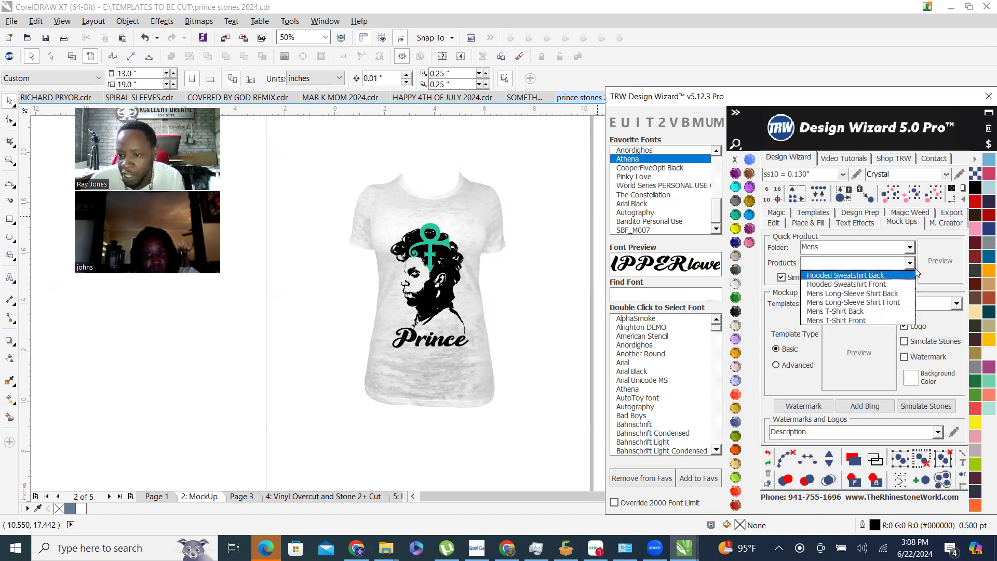
Look through the products available in the Boys, Girls and Infant mockup folders.
left_click(909, 248)
left_click(909, 248)
left_click(909, 248)
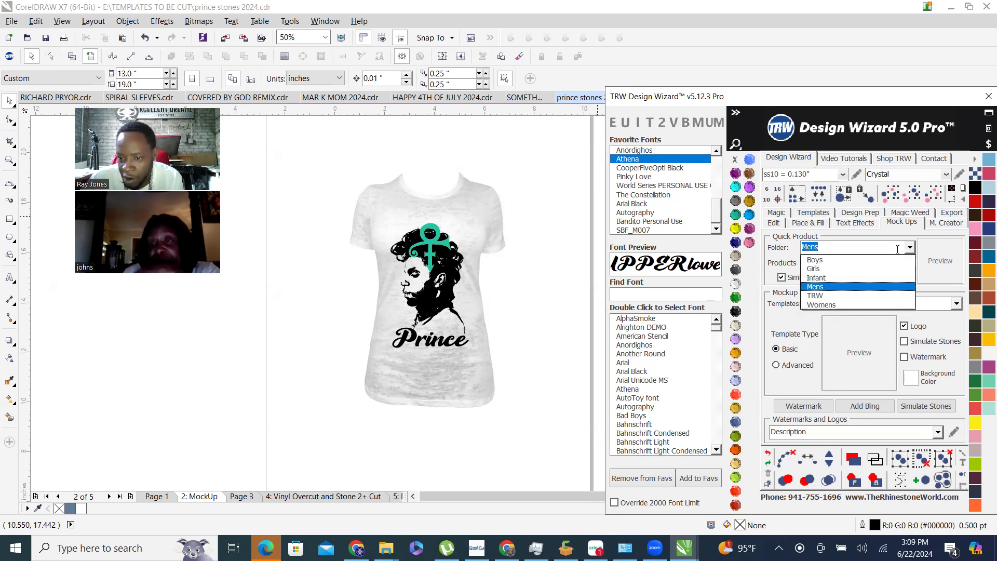
left_click(835, 260)
left_click(910, 263)
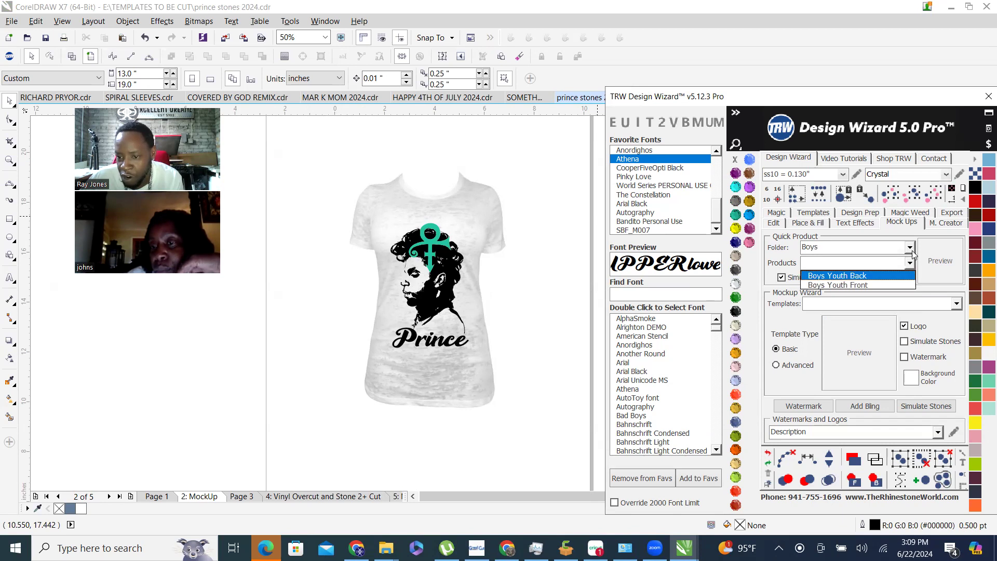
left_click(909, 248)
left_click(863, 268)
left_click(910, 264)
left_click(910, 264)
left_click(910, 249)
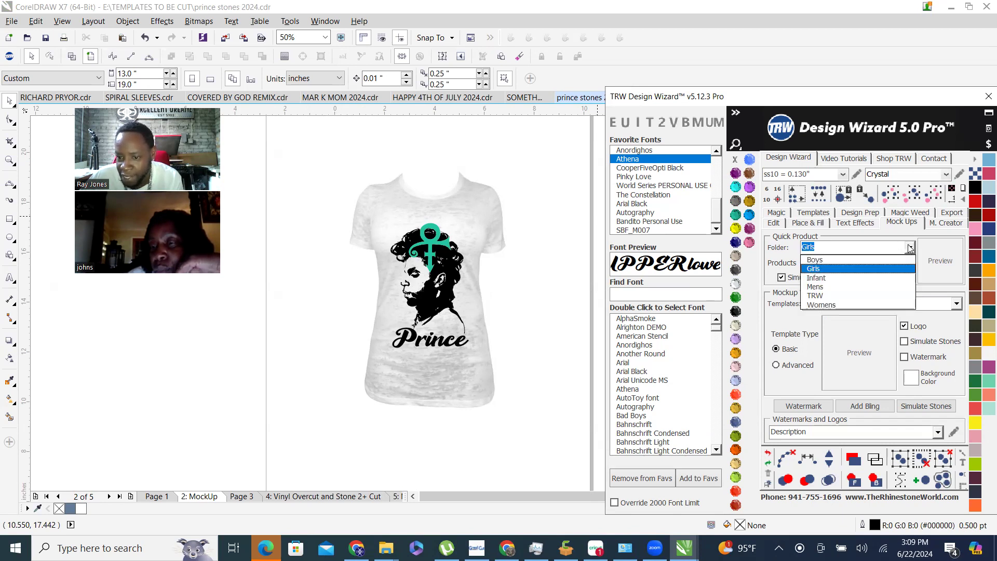
left_click(828, 280)
left_click(910, 265)
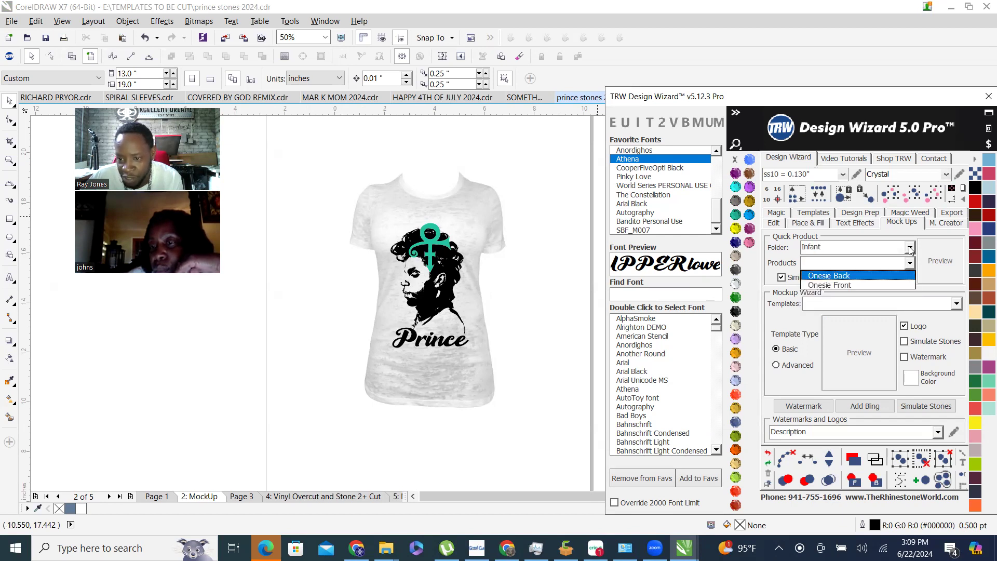
left_click(910, 249)
left_click(910, 249)
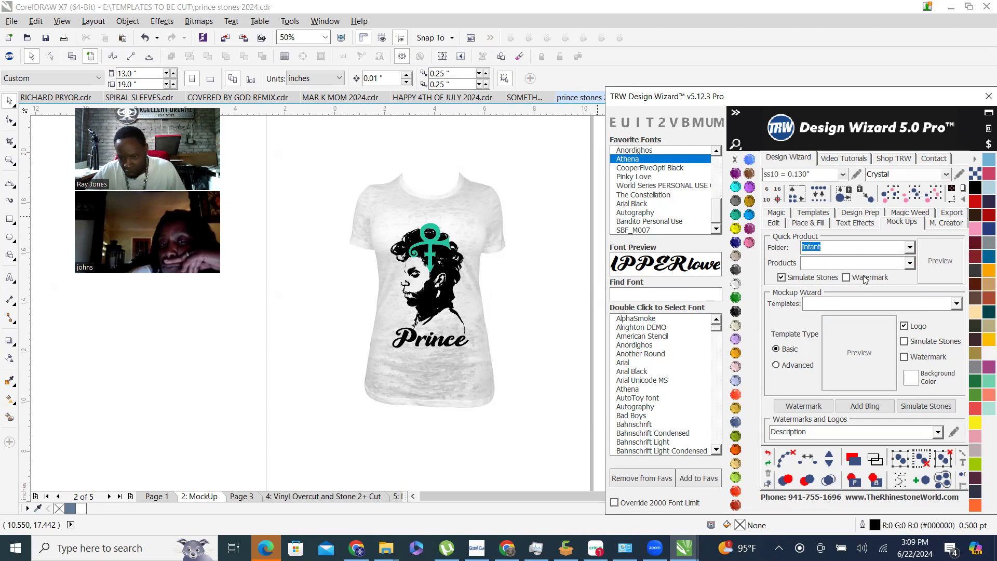
Recheck the Infant products and set the mockup folder back to Mens.
left_click(910, 263)
left_click(910, 248)
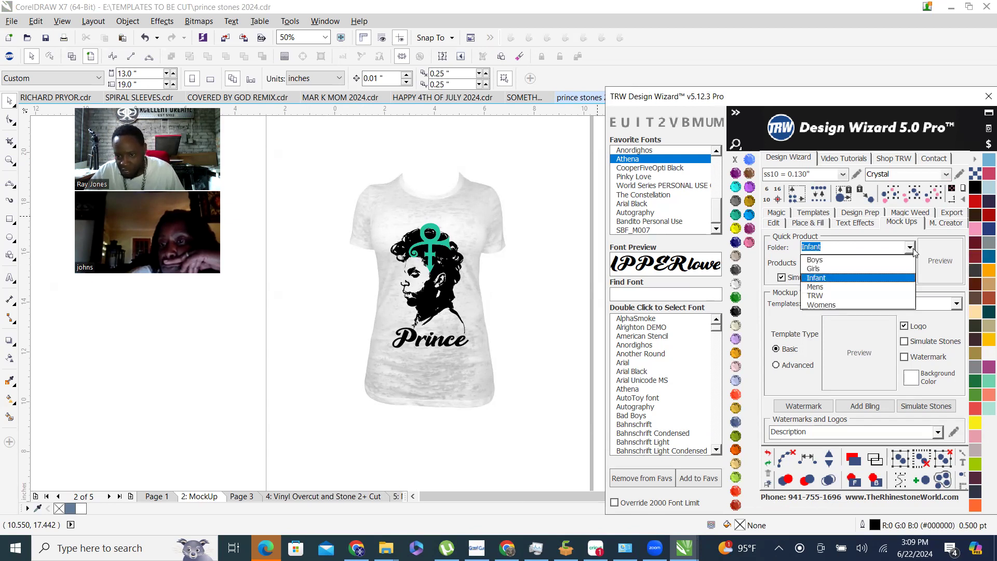
left_click(914, 251)
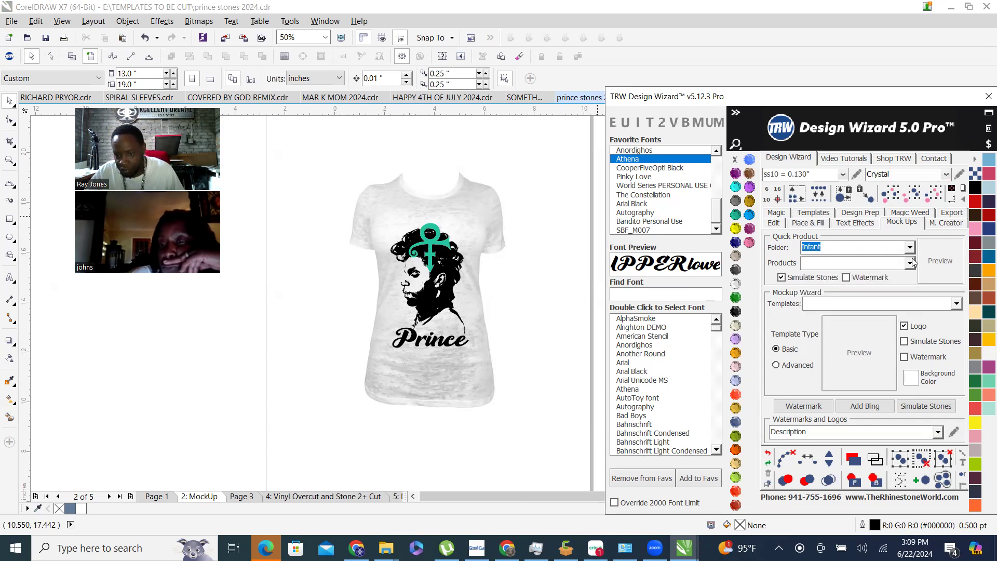
left_click(909, 264)
left_click(910, 244)
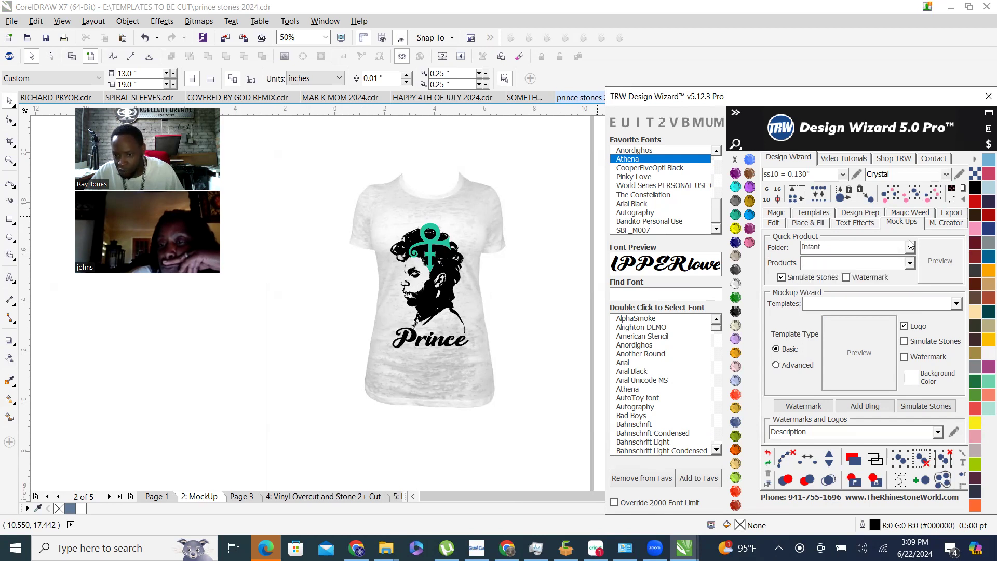
left_click(910, 248)
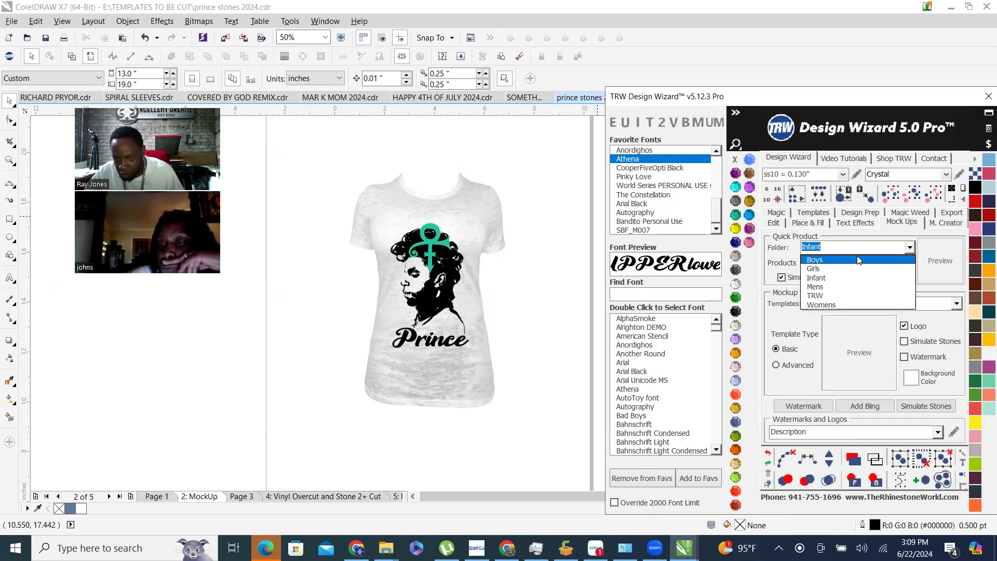
left_click(846, 287)
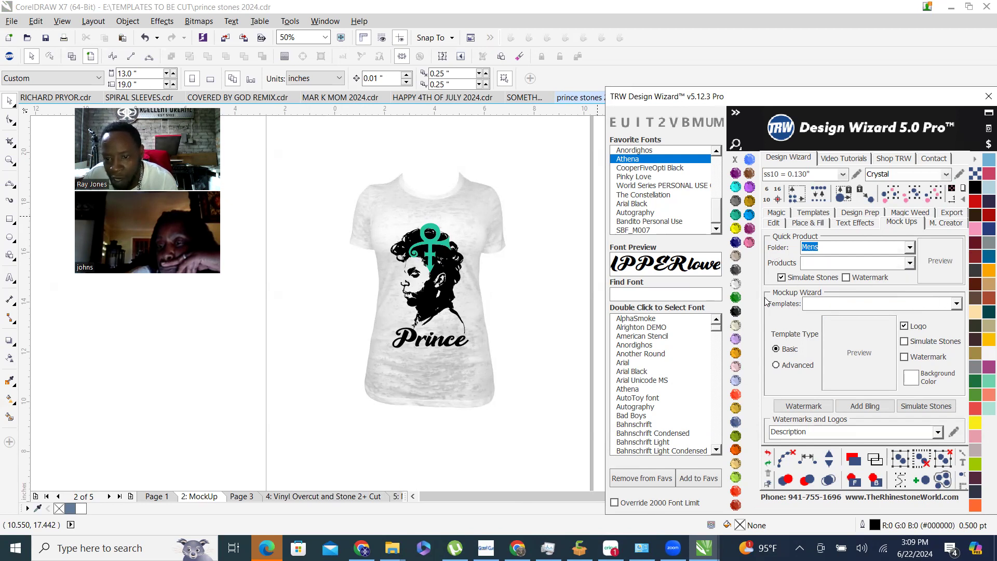
Look through the Mockup Wizard's Basic templates, set the template type to Advanced and check its template list.
left_click(956, 304)
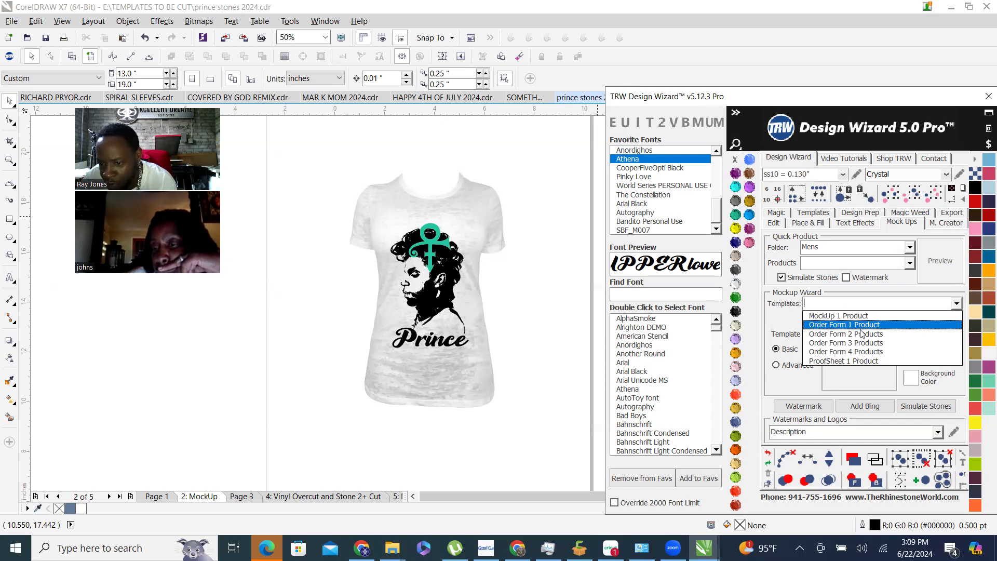
left_click(873, 302)
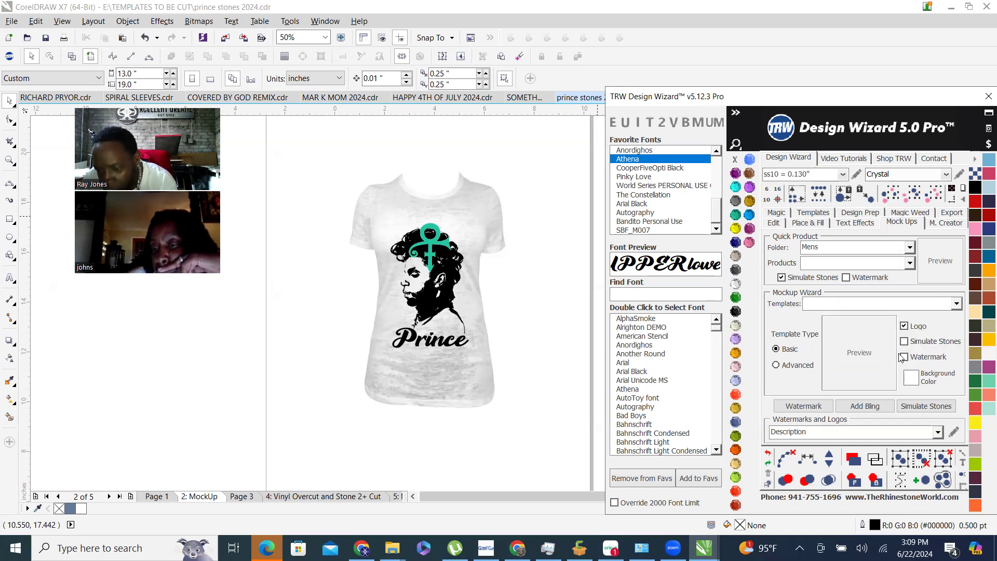
left_click(777, 365)
left_click(956, 303)
left_click(957, 305)
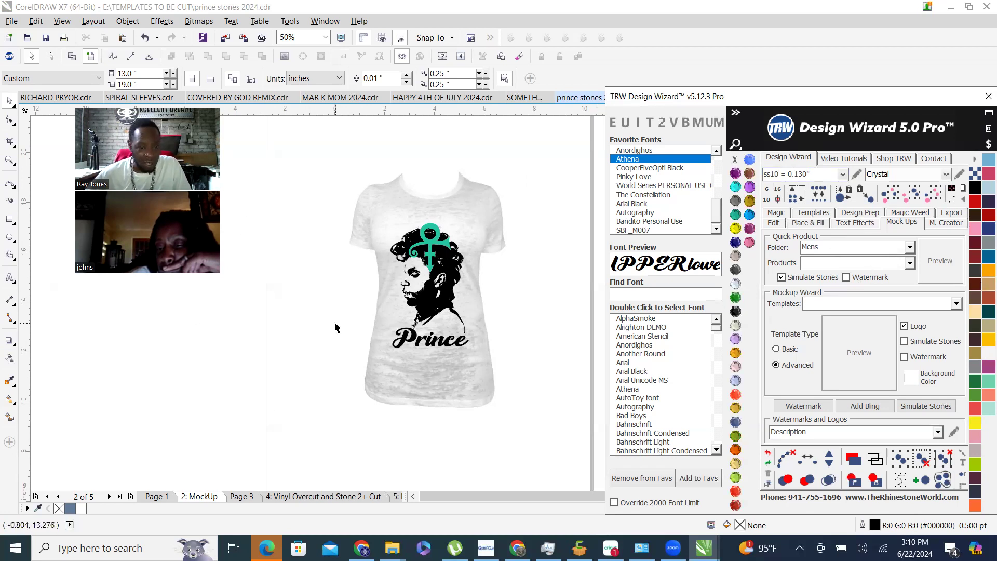
scroll(372, 303, "down", 3)
scroll(407, 312, "up", 2)
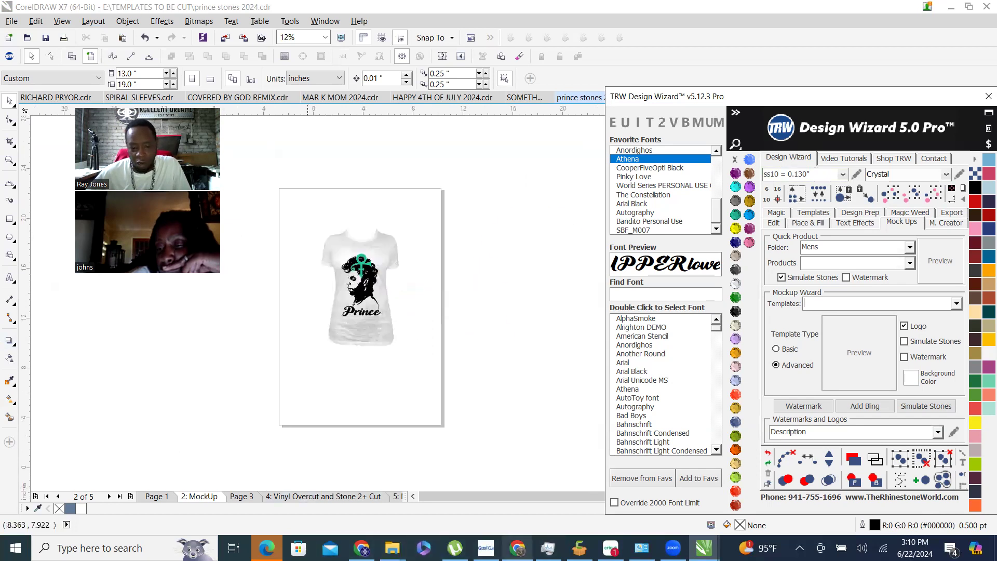
Switch to Chrome and search Google for "water bottle mockup" in a new tab.
left_click(518, 548)
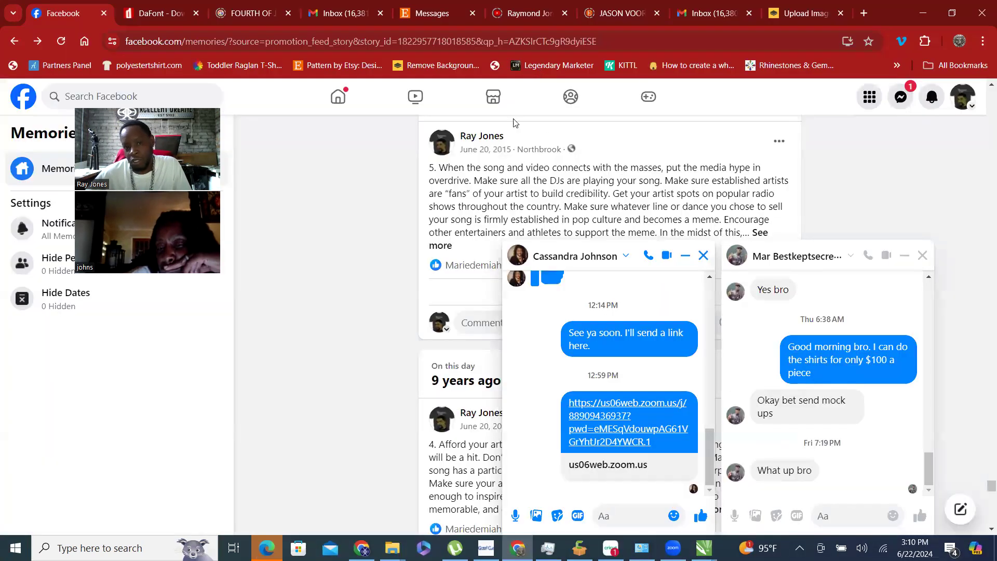
key("ctrl+t")
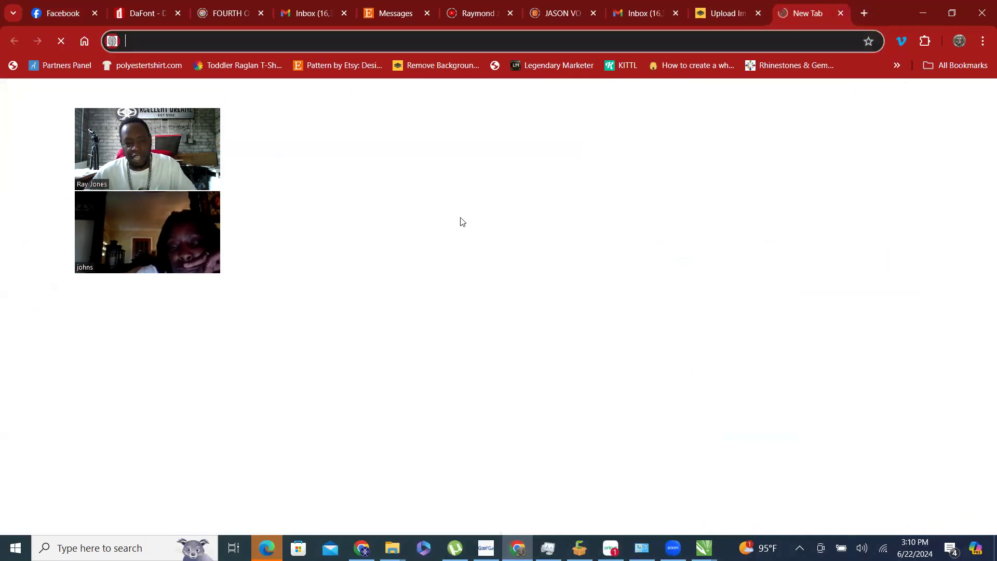
left_click(378, 272)
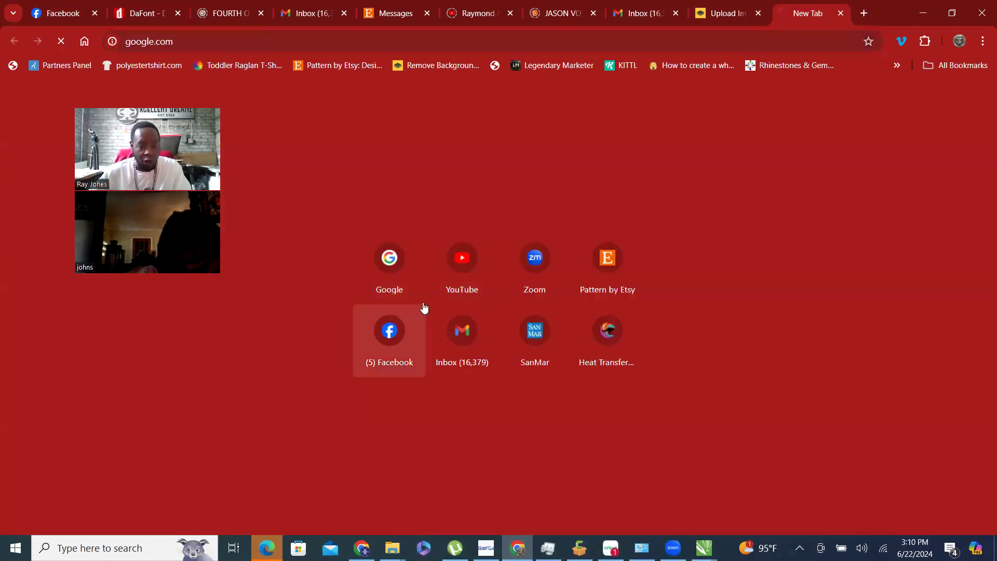
type("water")
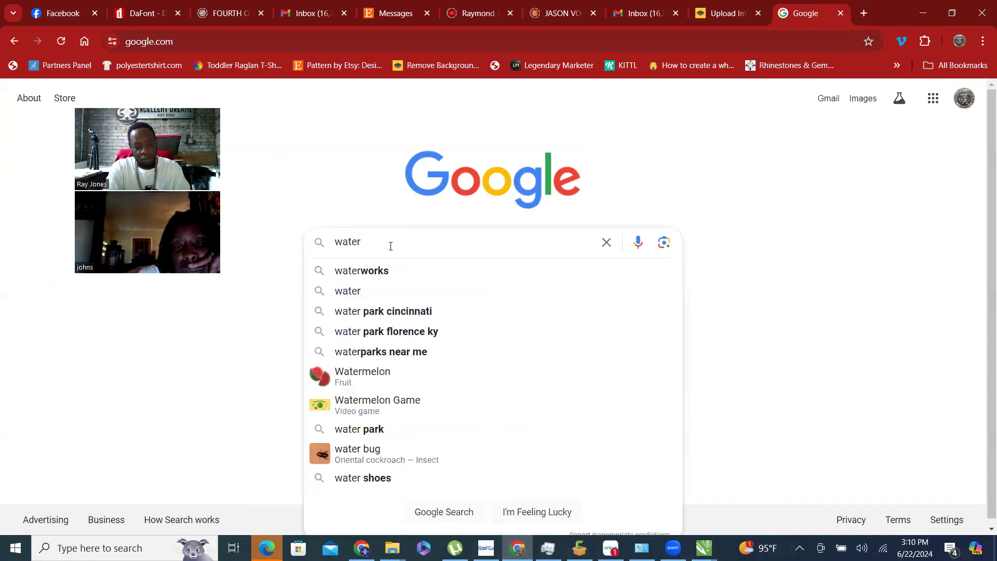
type(" bottle mo")
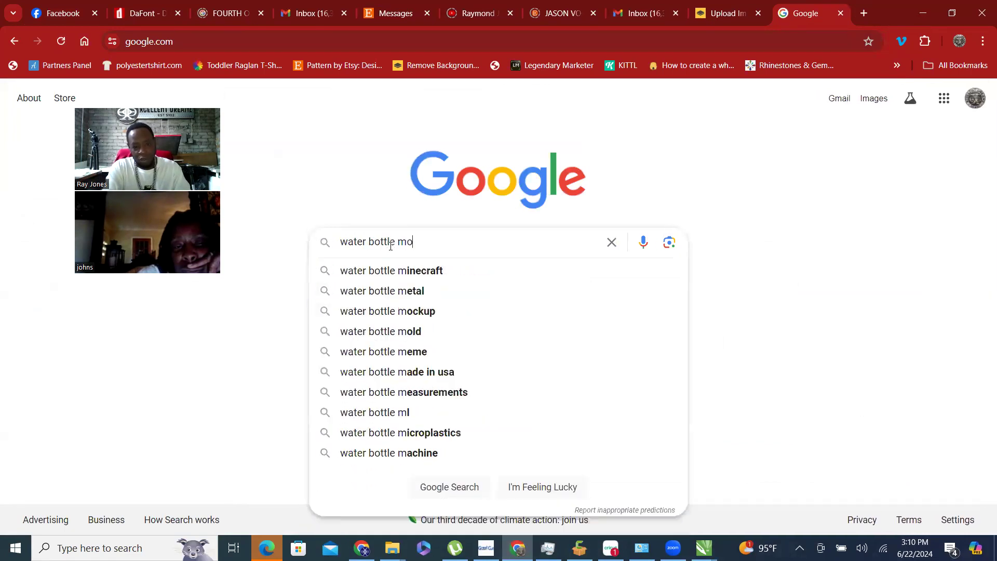
type("ckup")
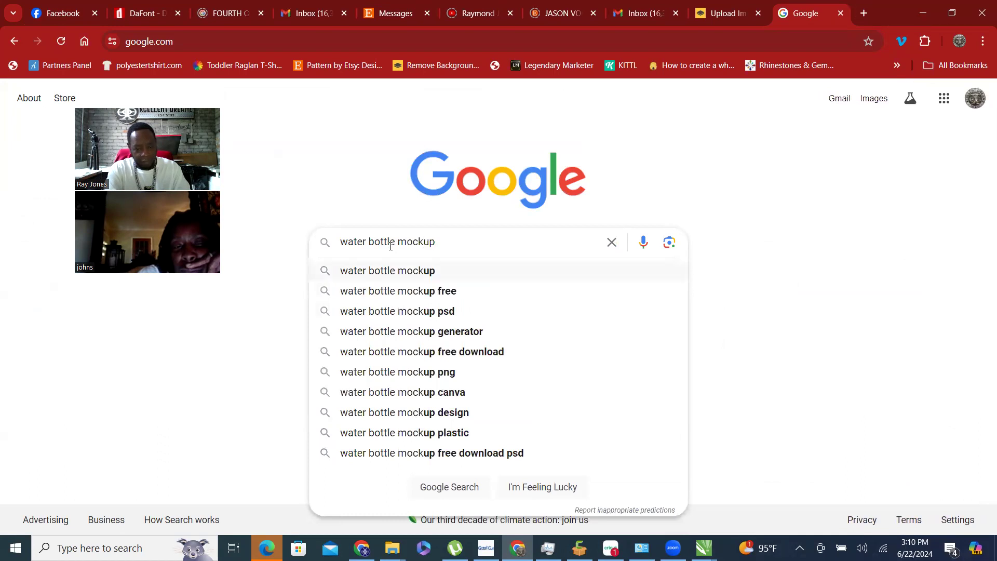
key("Return")
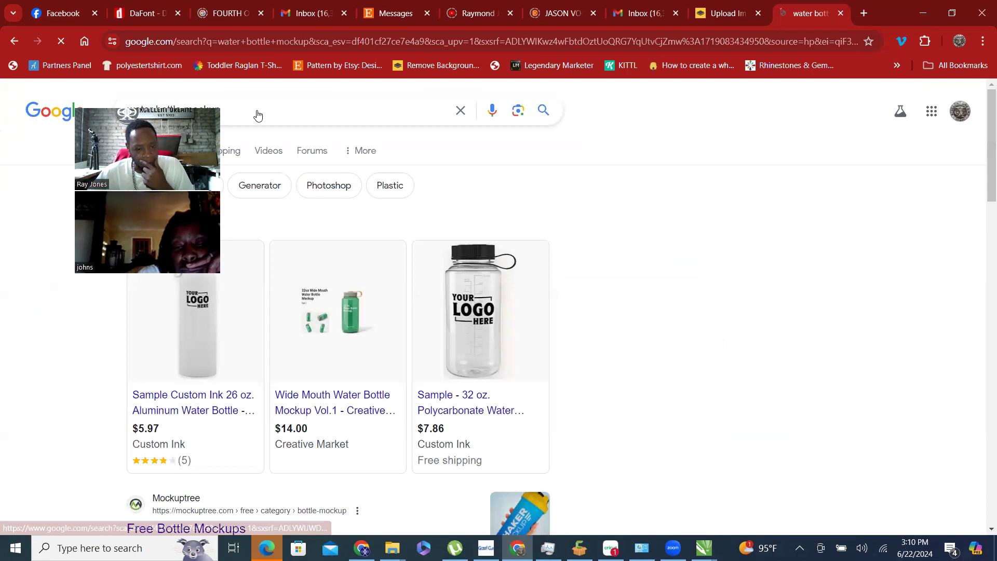
Refine the Google search to "water bottle blank mockup".
left_click(204, 107)
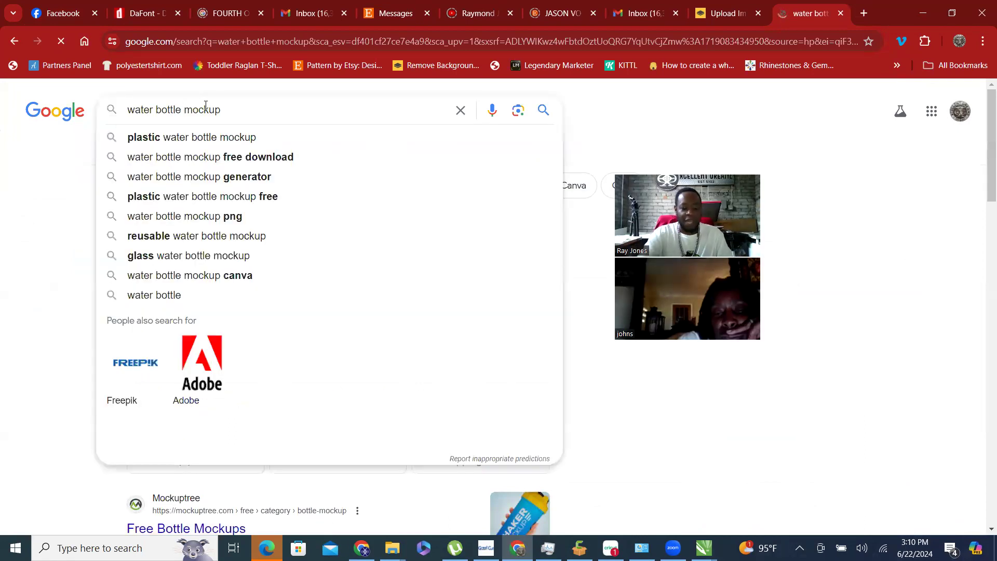
type("blank")
key("Return")
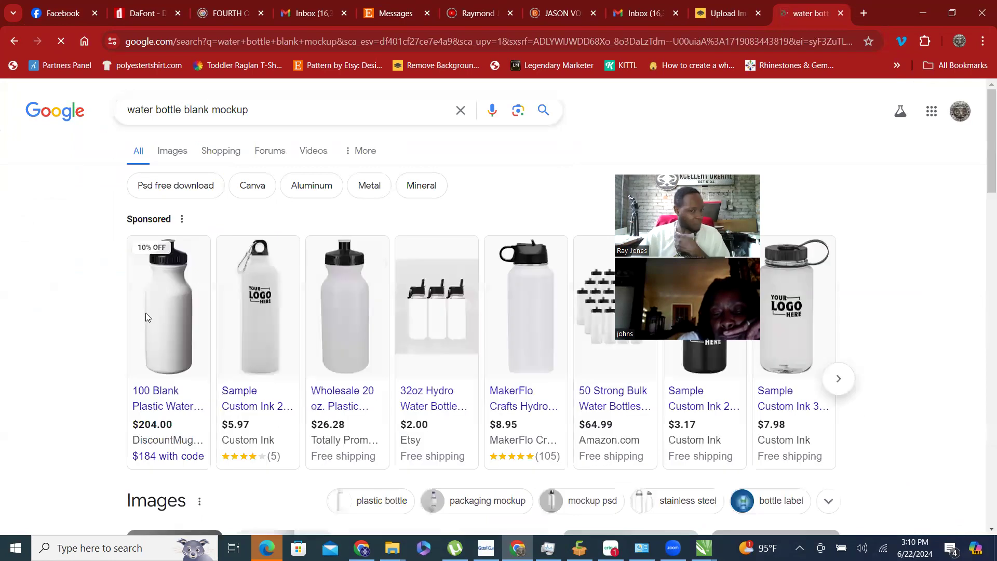
left_click(169, 343)
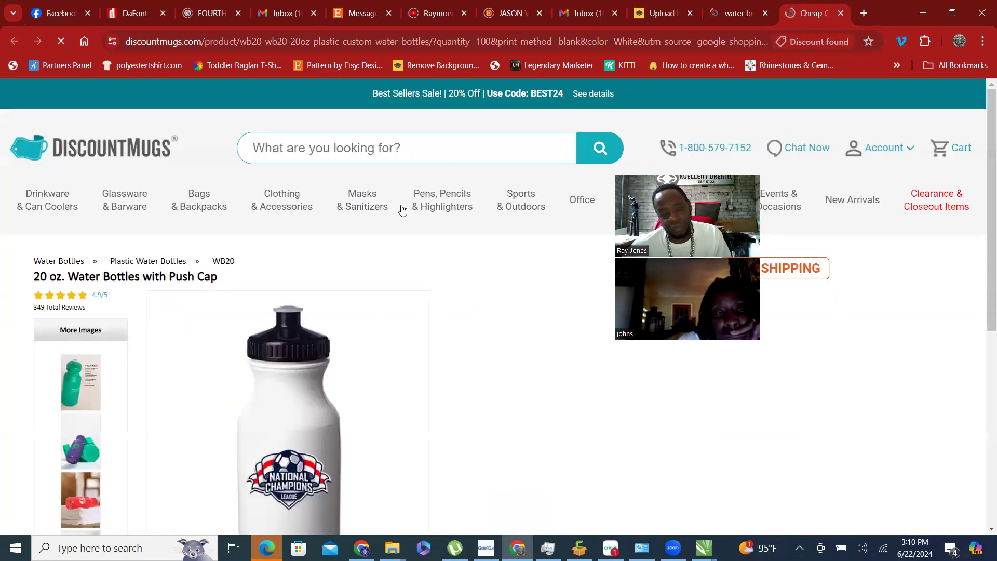
scroll(416, 290, "down", 4)
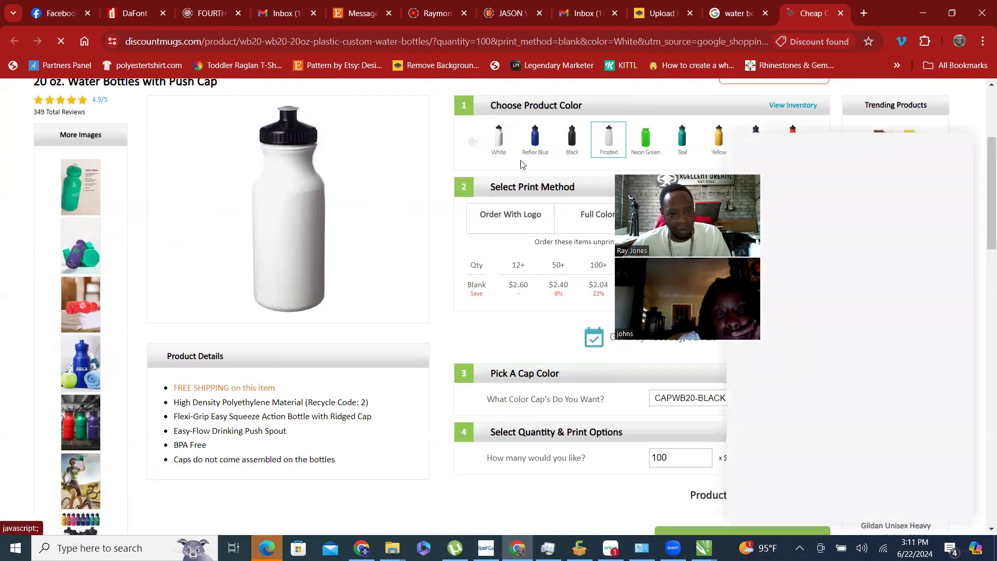
right_click(302, 204)
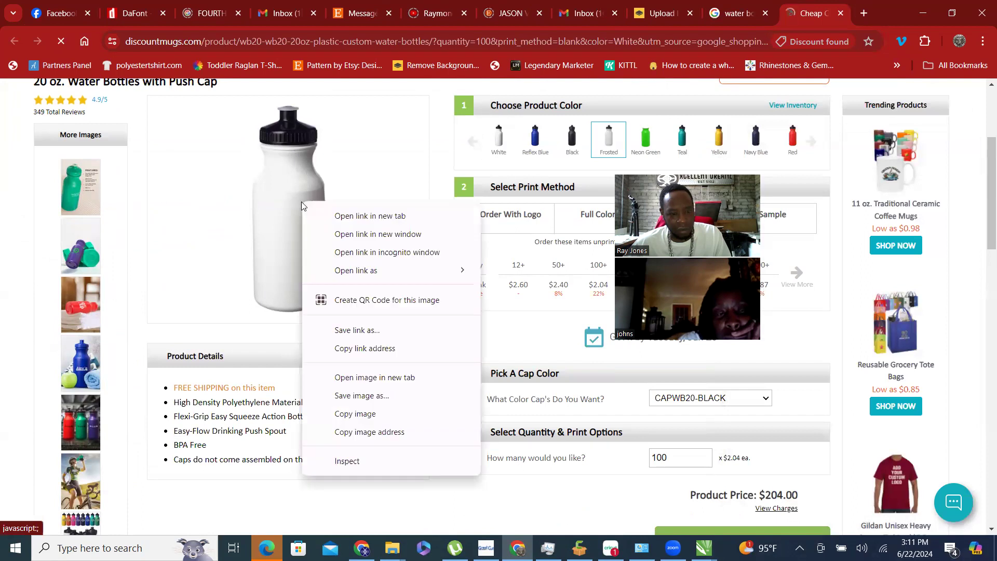
left_click(341, 412)
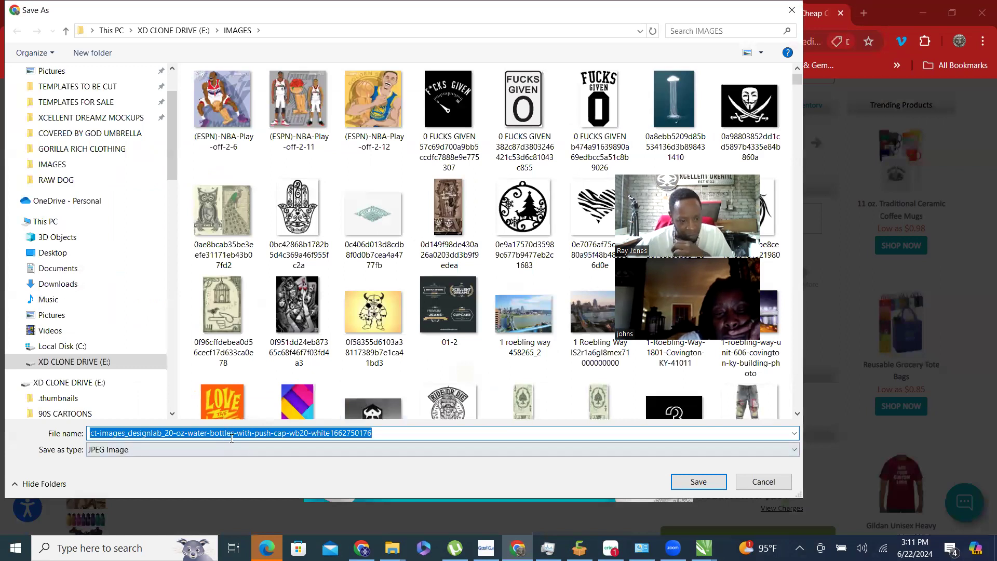
left_click_drag(236, 437, 89, 438)
type("waterbottle with-push-cap-wb20-white1662750176")
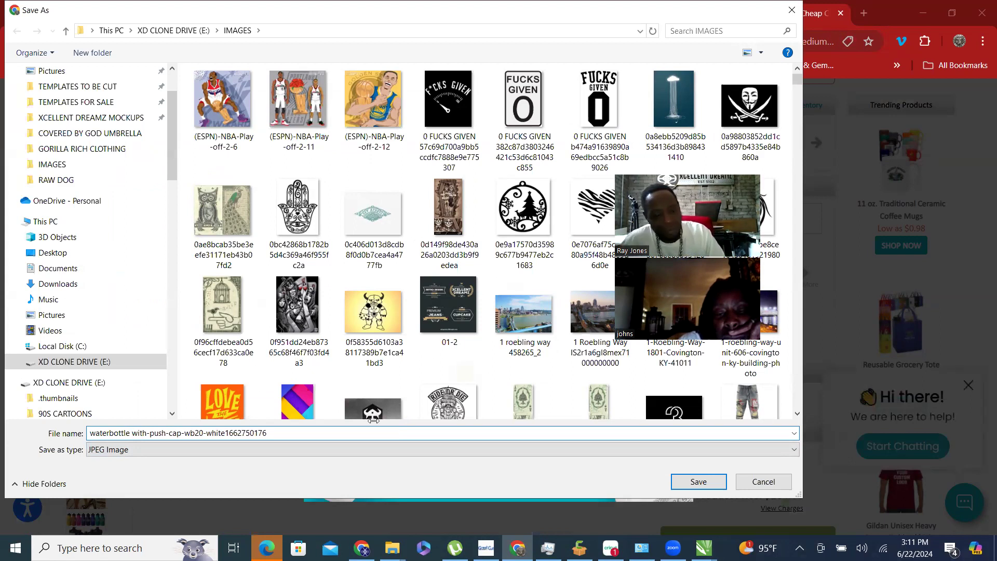
key("Return")
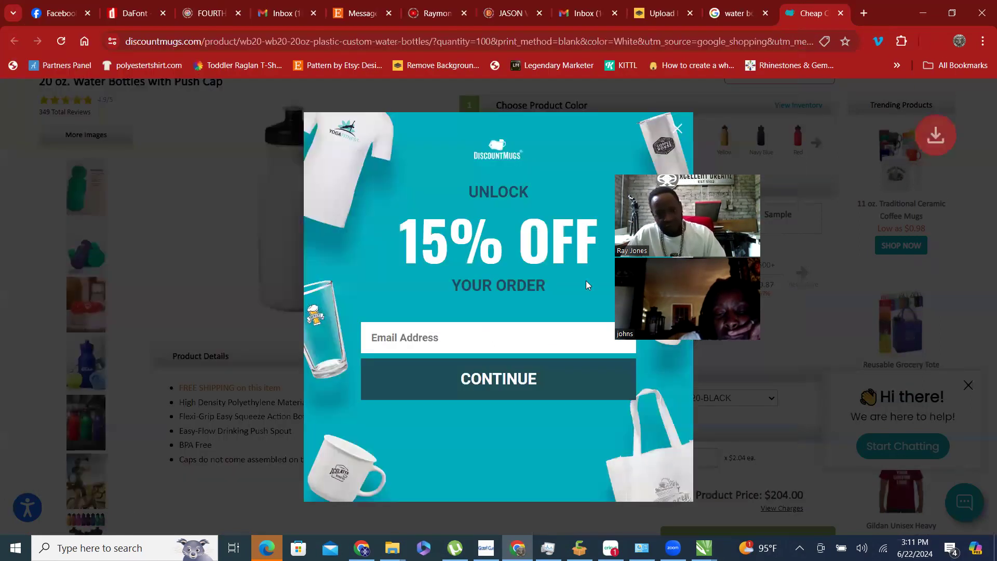
Dismiss the discount offer, open remove.bg, upload the saved bottle image and download the 500 × 500 px background-free version.
left_click(677, 128)
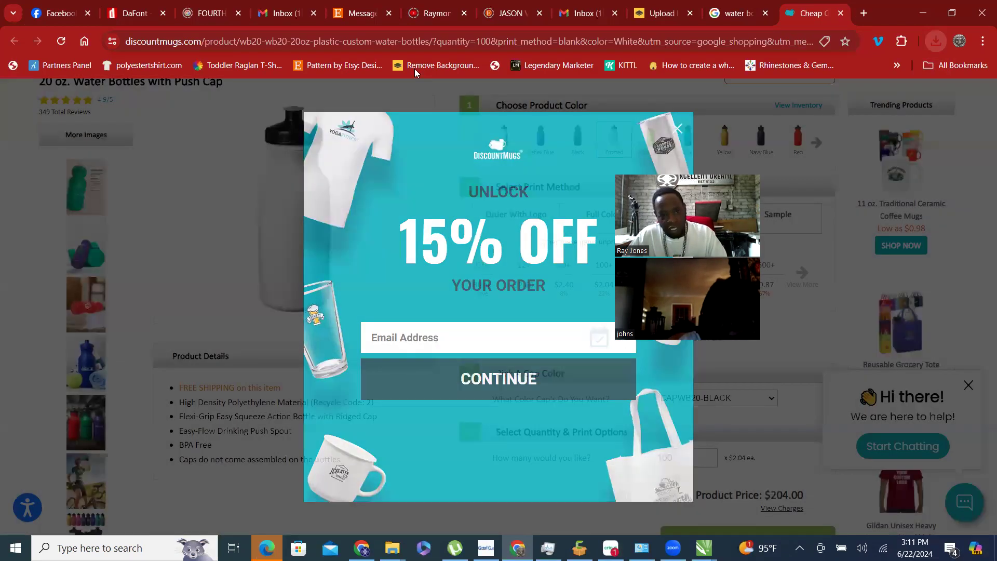
left_click(415, 67)
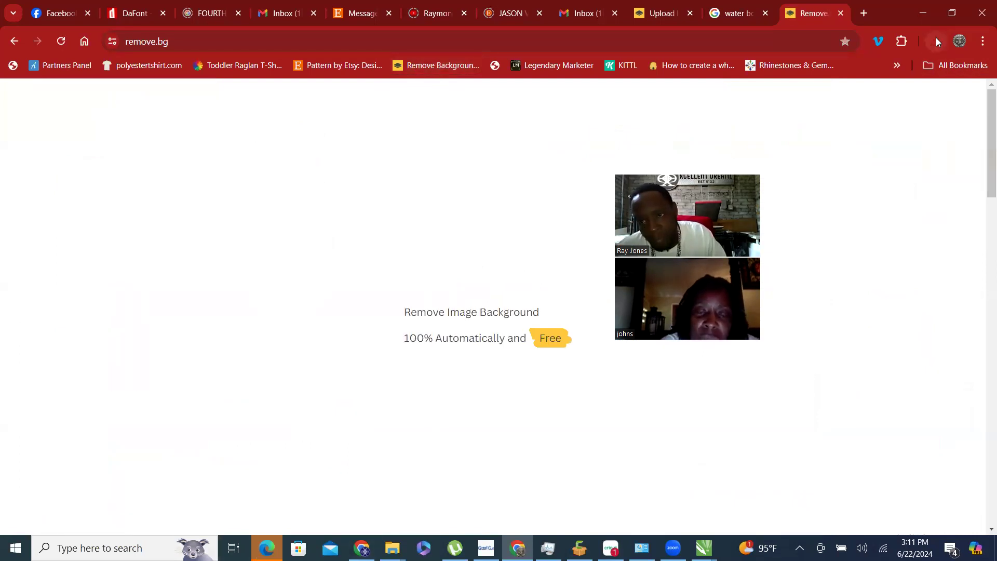
left_click(936, 40)
left_click_drag(742, 118, 249, 337)
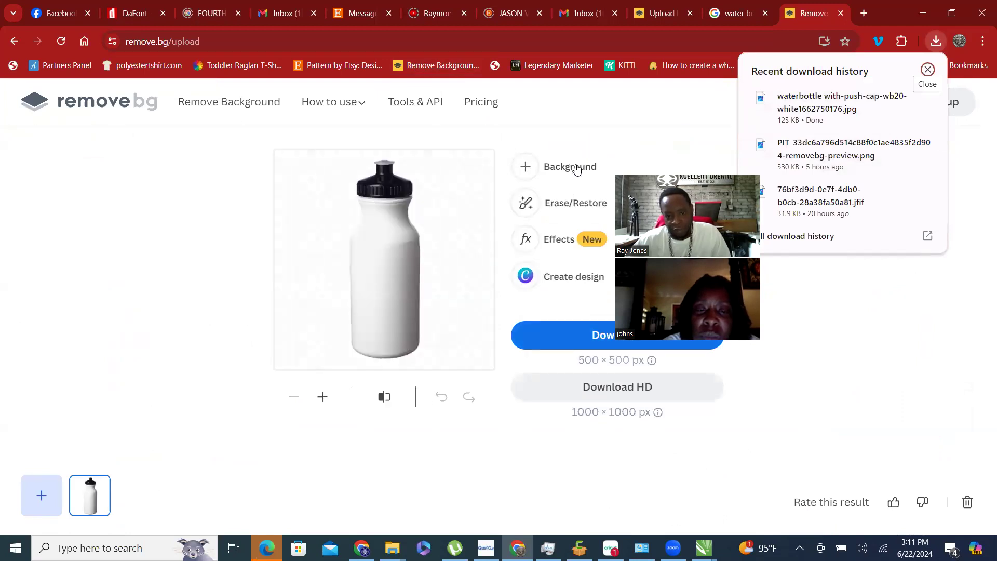
left_click(574, 338)
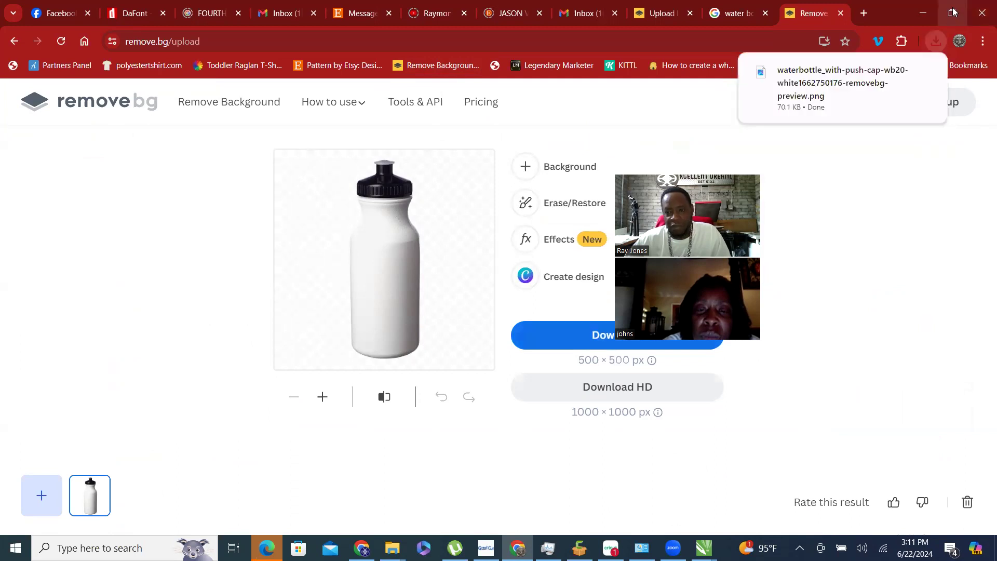
Bring the downloaded background-free bottle image into the CorelDRAW MockUp page and place it below the shirt.
left_click(953, 12)
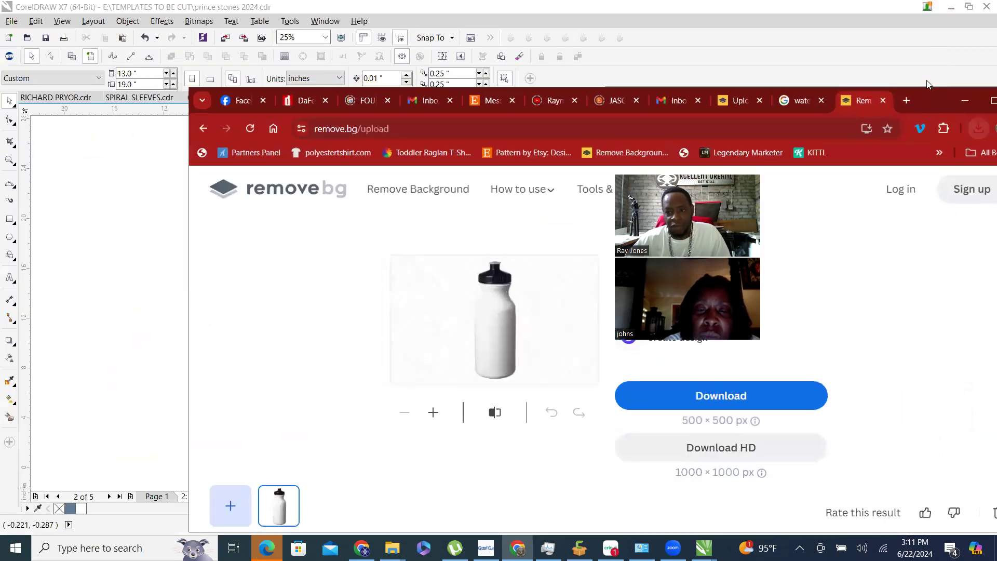
left_click(978, 129)
left_click_drag(883, 197, 129, 296)
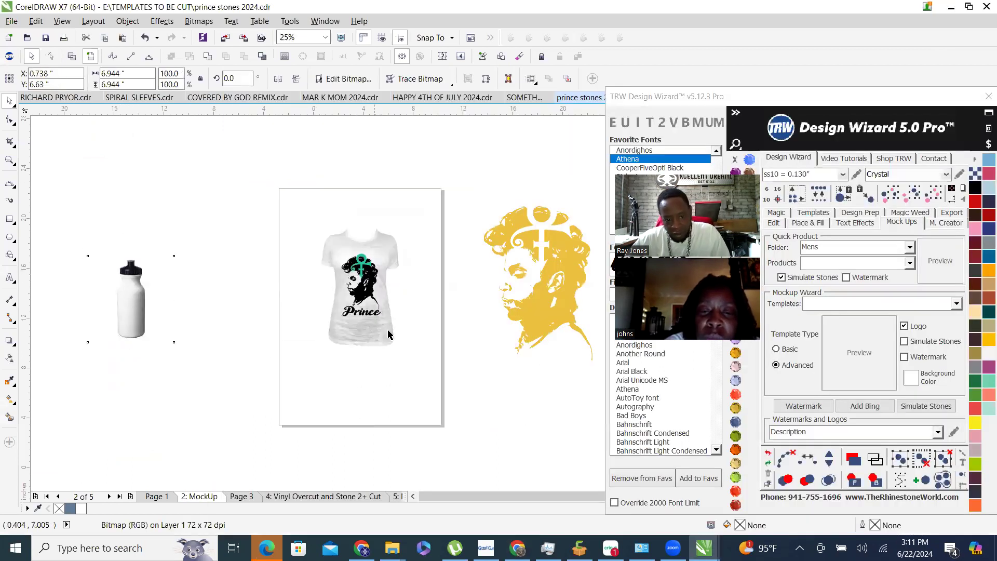
left_click_drag(131, 299, 322, 384)
Copy the shirt's Prince lettering onto the bottle area, rotate it 90 degrees, and mirror it horizontally and vertically so it reads downward.
left_click_drag(362, 312, 330, 384)
scroll(335, 389, "up", 2)
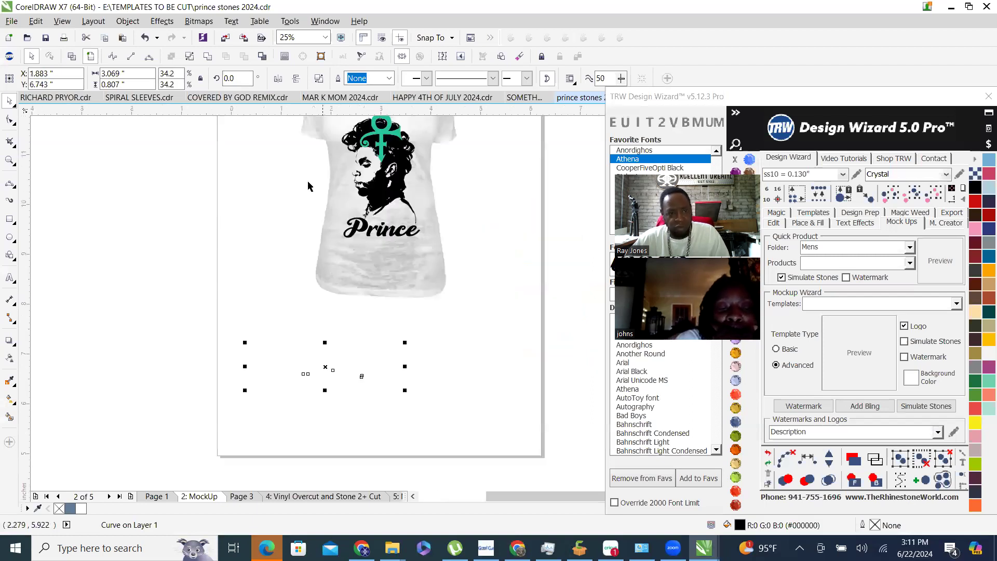
type("90")
key("Return")
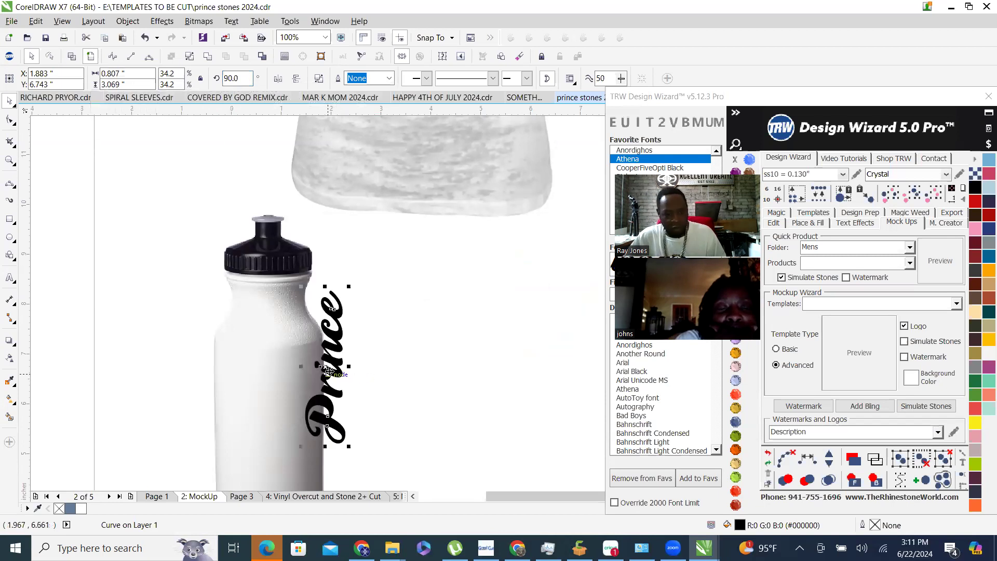
left_click(280, 80)
left_click(297, 79)
Position the vertical Prince lettering centrally on the white body of the bottle and check its fit.
left_click_drag(324, 311, 260, 379)
scroll(260, 380, "down", 2)
scroll(294, 337, "up", 1)
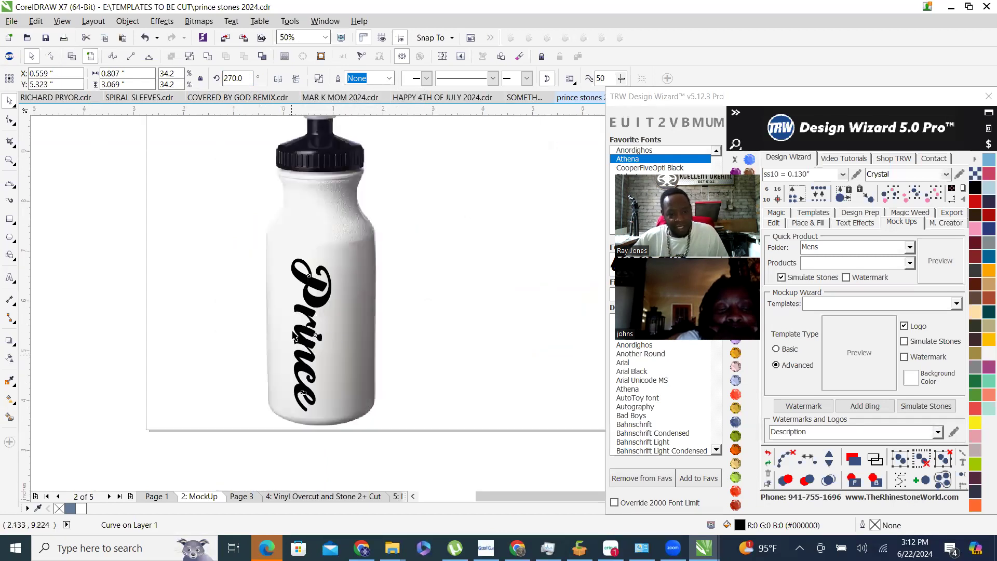
left_click_drag(311, 312, 320, 299)
scroll(314, 241, "up", 3)
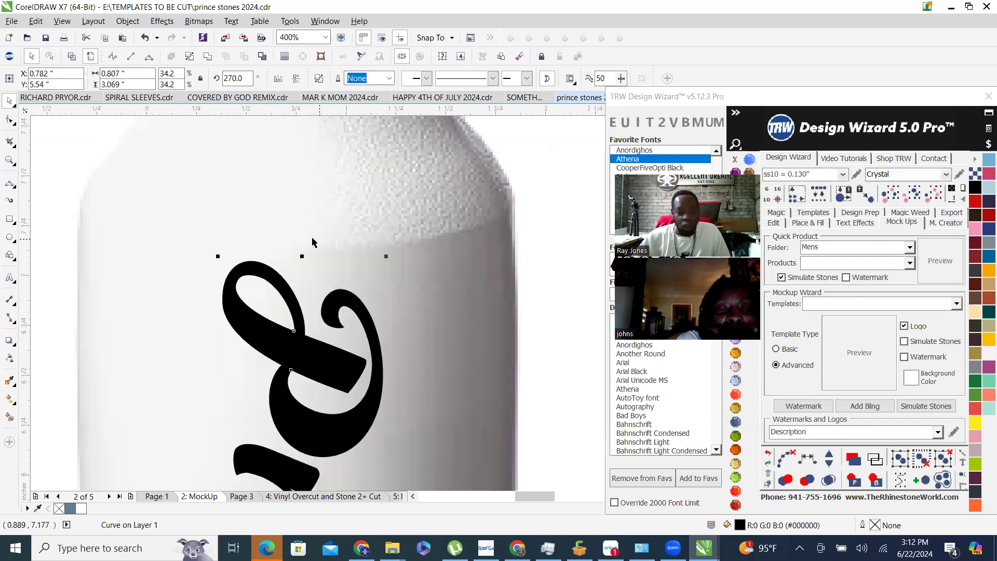
scroll(312, 242, "down", 3)
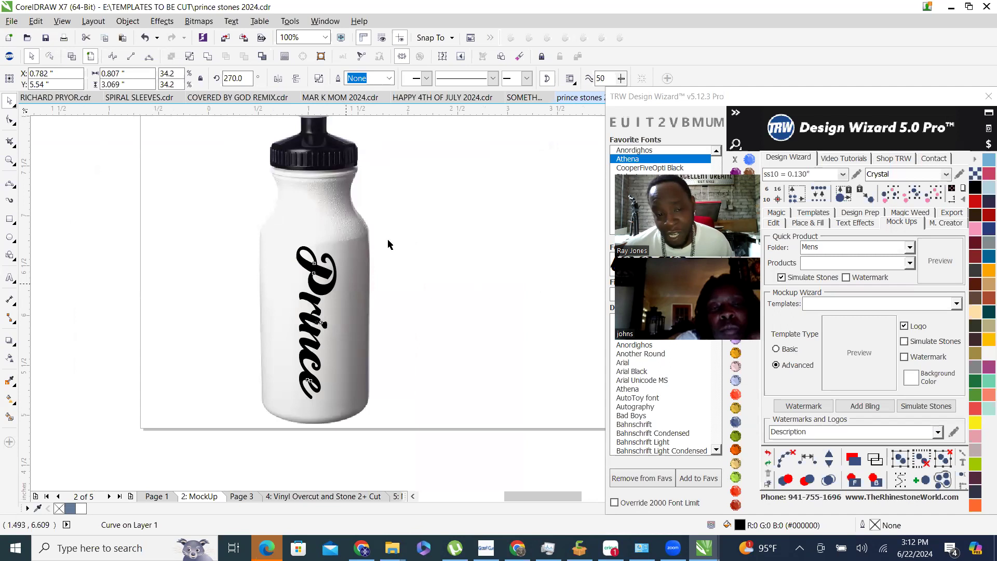
scroll(398, 234, "up", 1)
scroll(410, 249, "down", 1)
scroll(426, 338, "down", 1)
Select the bottle together with its Prince lettering, move both beside the shirt and send the selection to the back.
left_click(417, 364)
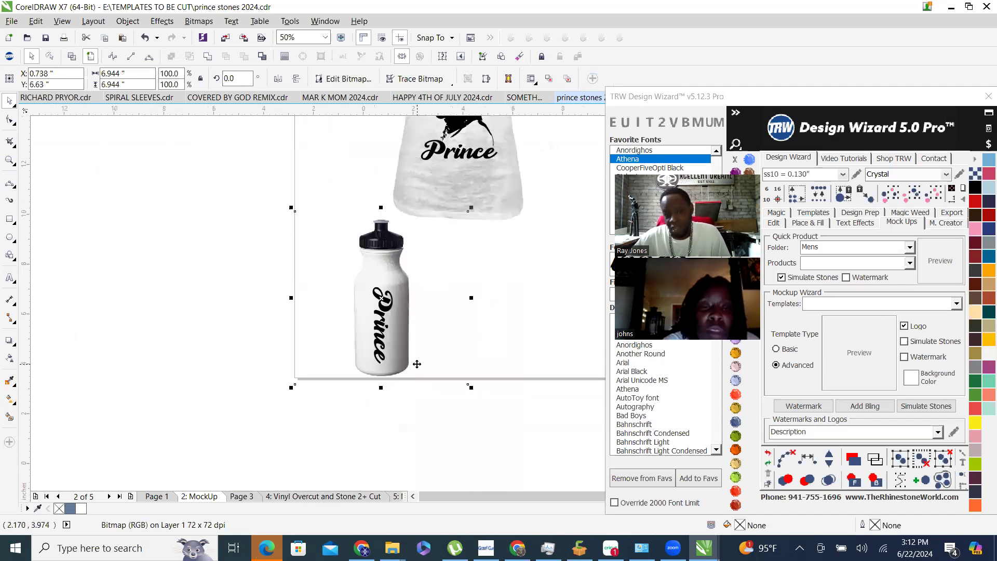
left_click_drag(454, 434, 363, 278)
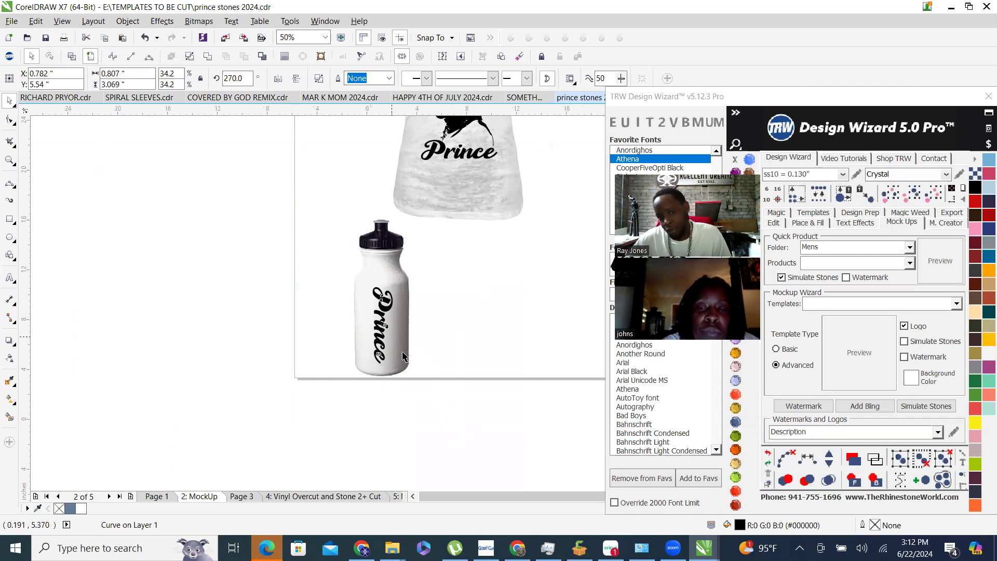
scroll(432, 394, "down", 1)
left_click_drag(454, 412, 281, 281)
left_click_drag(363, 356, 458, 262)
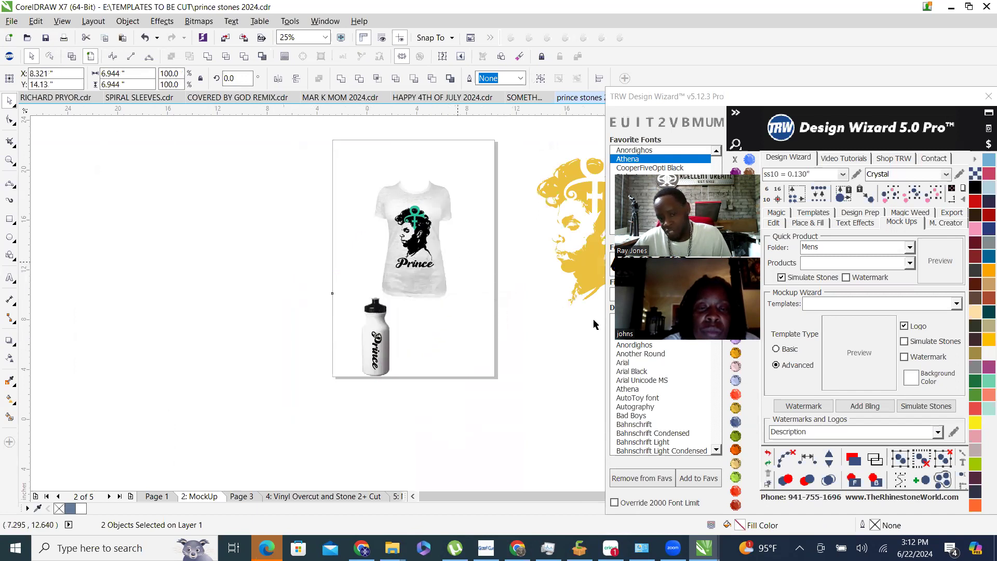
left_click(875, 481)
Select the shirt and bottle mockups together, shift them toward the page's left edge, then deselect and inspect the arrangement.
left_click_drag(313, 152, 548, 352)
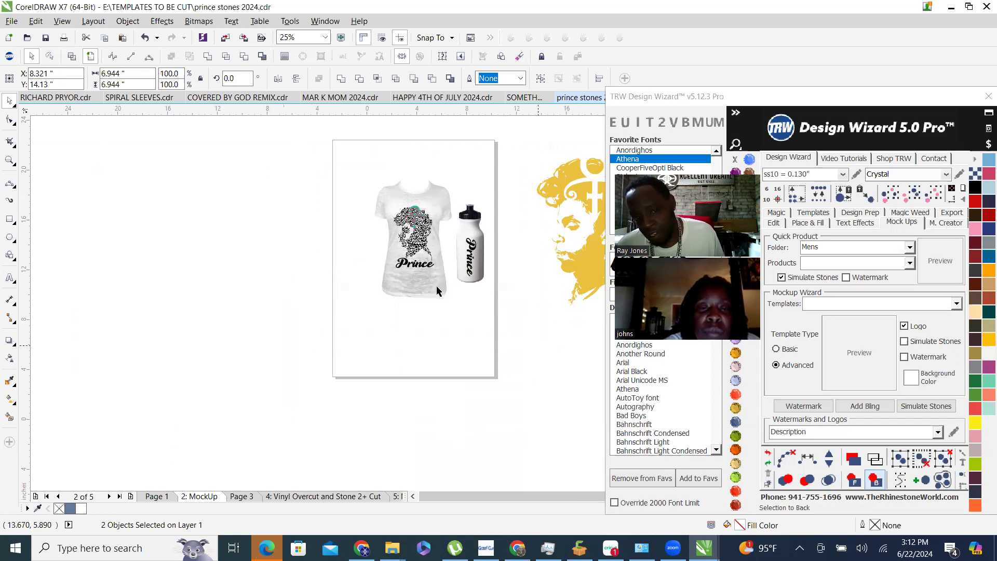
left_click_drag(417, 289, 400, 289)
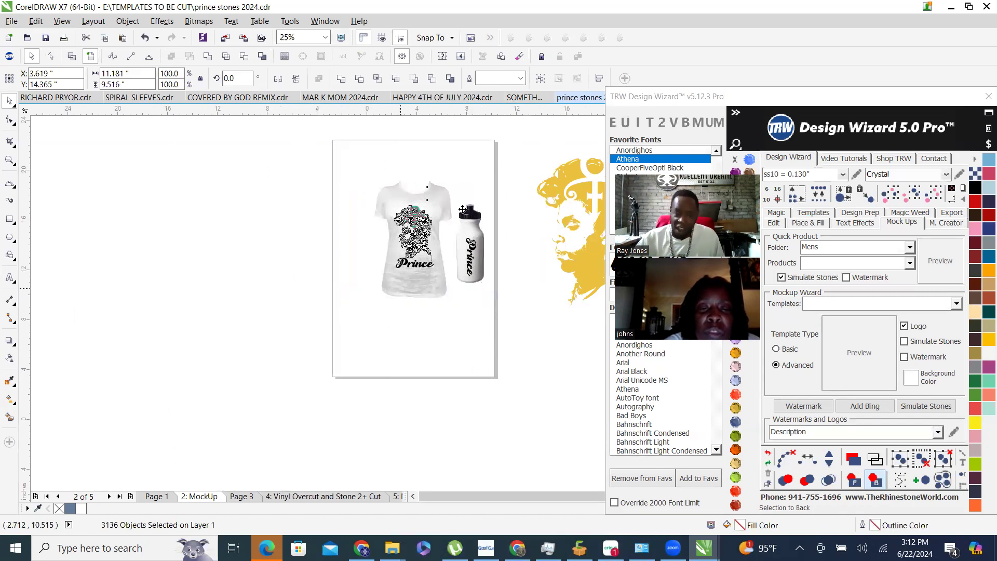
scroll(463, 210, "up", 2)
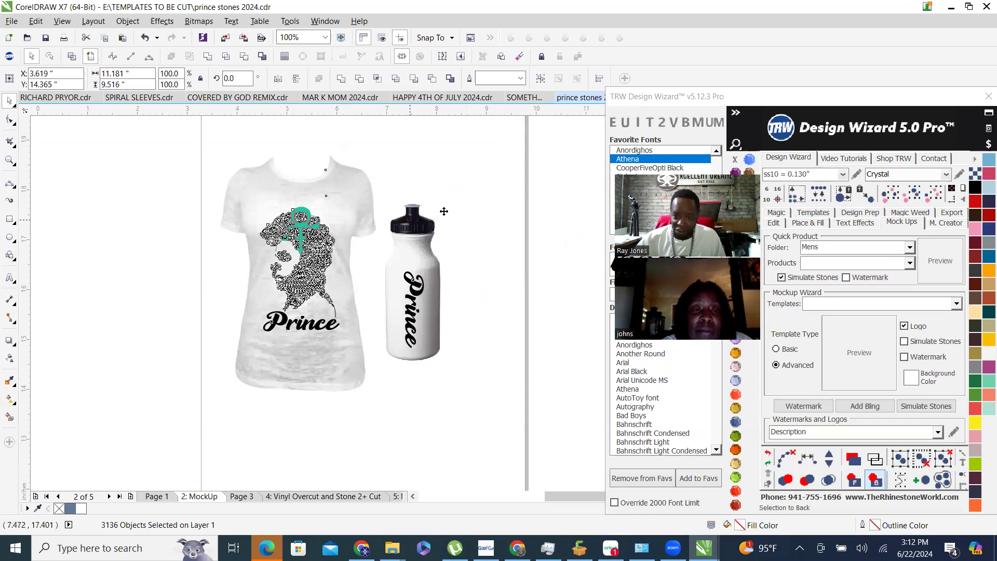
scroll(444, 212, "up", 1)
scroll(478, 204, "down", 1)
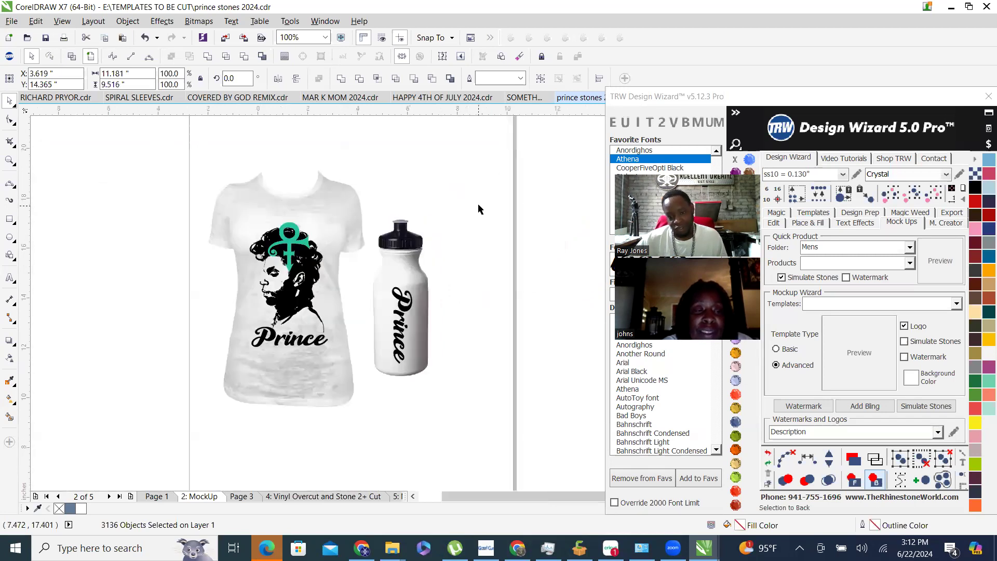
left_click(529, 178)
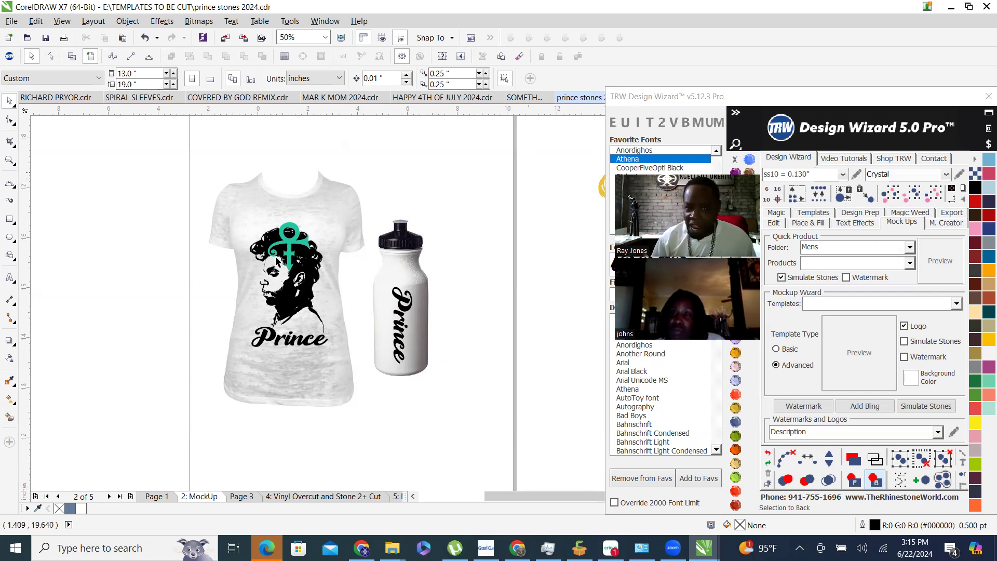
scroll(277, 261, "up", 2)
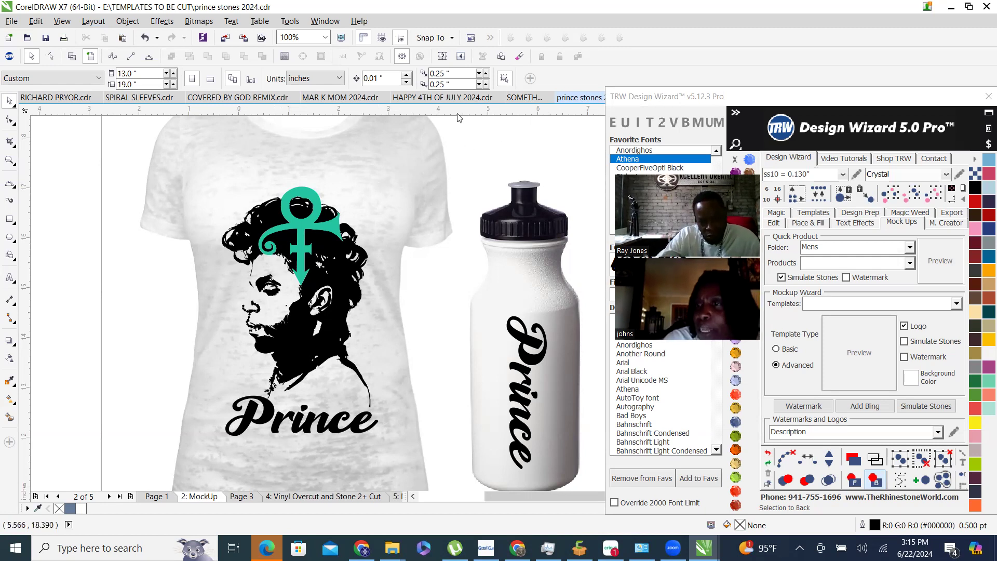
Switch to the MAR K MOM 2024.cdr document and examine the stone-filled portrait on Page 2.
left_click(332, 97)
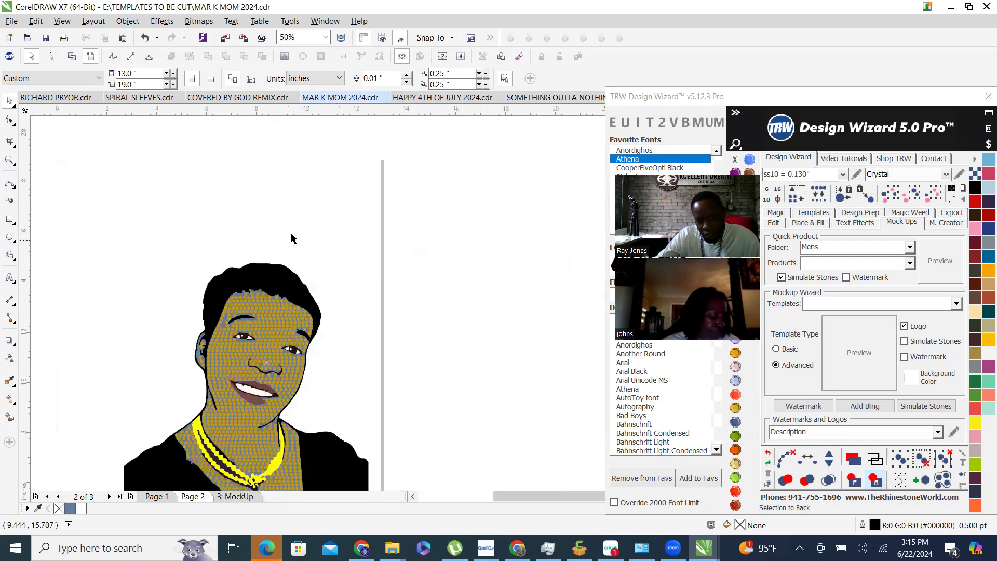
scroll(248, 330, "down", 2)
scroll(247, 326, "up", 1)
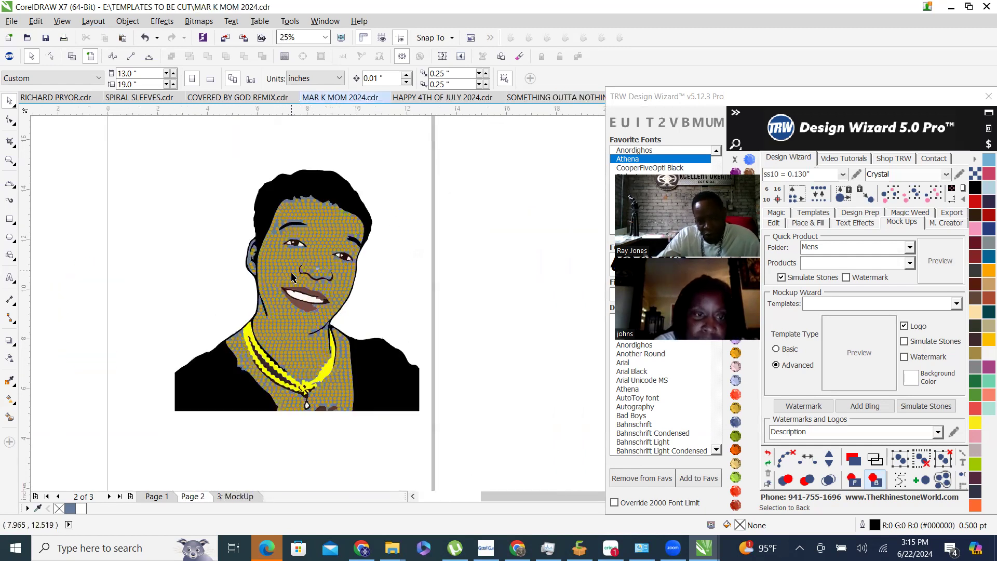
scroll(352, 234, "up", 1)
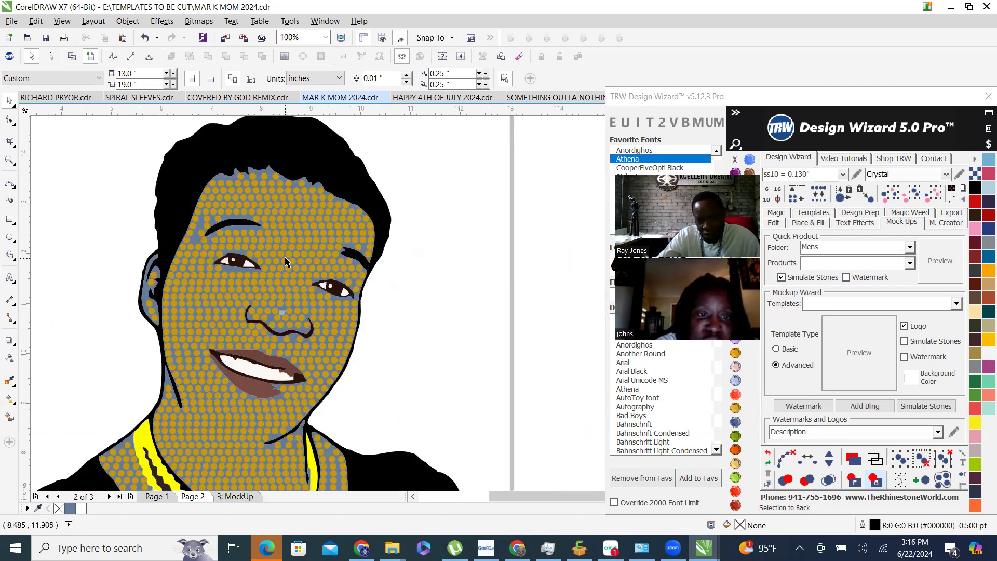
scroll(304, 280, "down", 1)
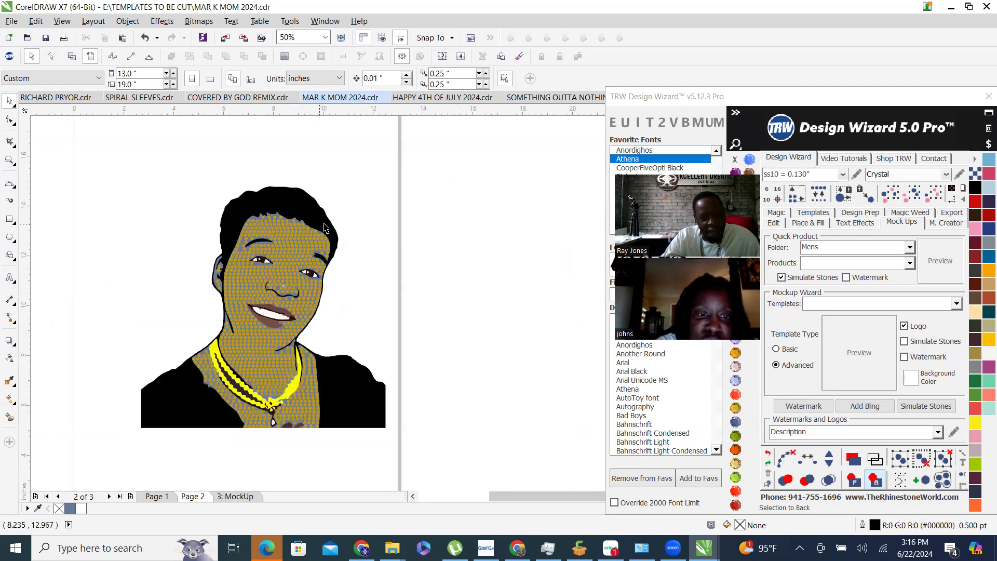
scroll(352, 284, "down", 1)
scroll(292, 299, "down", 1)
scroll(280, 300, "up", 1)
Go to Page 1 of the portrait document and examine the solid-colour version of the artwork up close.
left_click(156, 496)
scroll(353, 261, "up", 2)
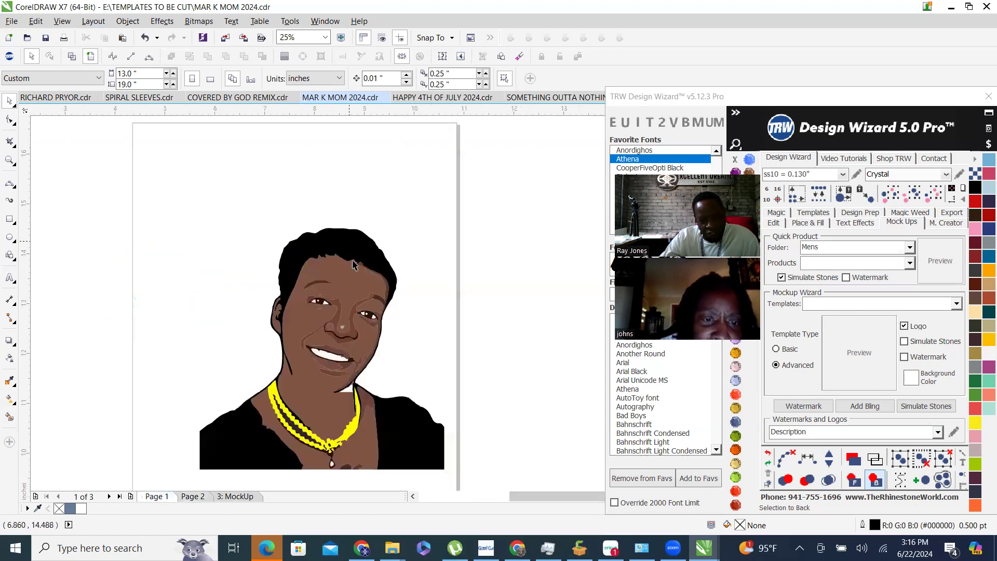
left_click(352, 261)
scroll(359, 257, "down", 1)
scroll(367, 358, "up", 1)
left_click(548, 342)
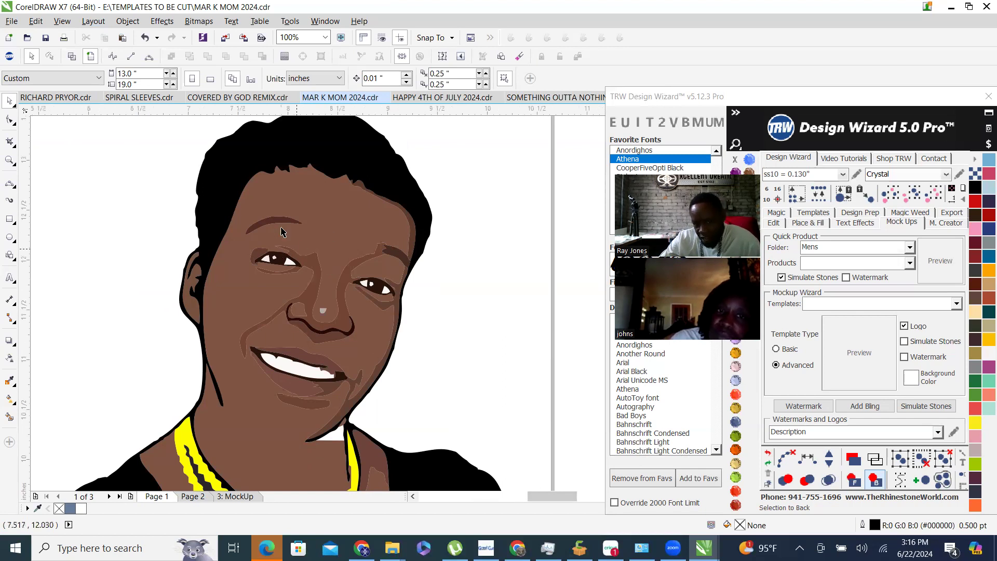
scroll(314, 223, "up", 1)
scroll(335, 349, "down", 1)
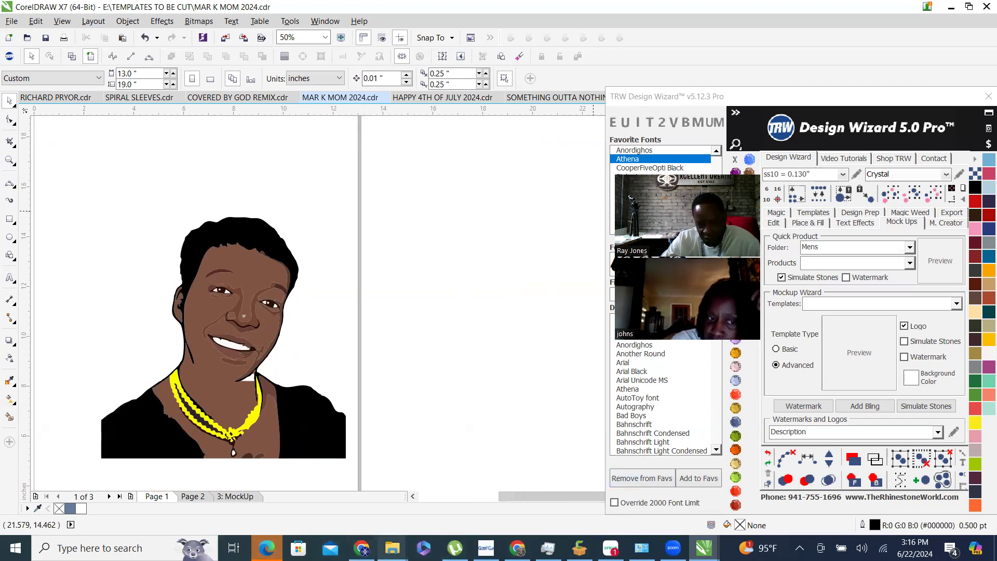
Open the Downloads folder in File Explorer.
left_click(392, 548)
right_click(392, 548)
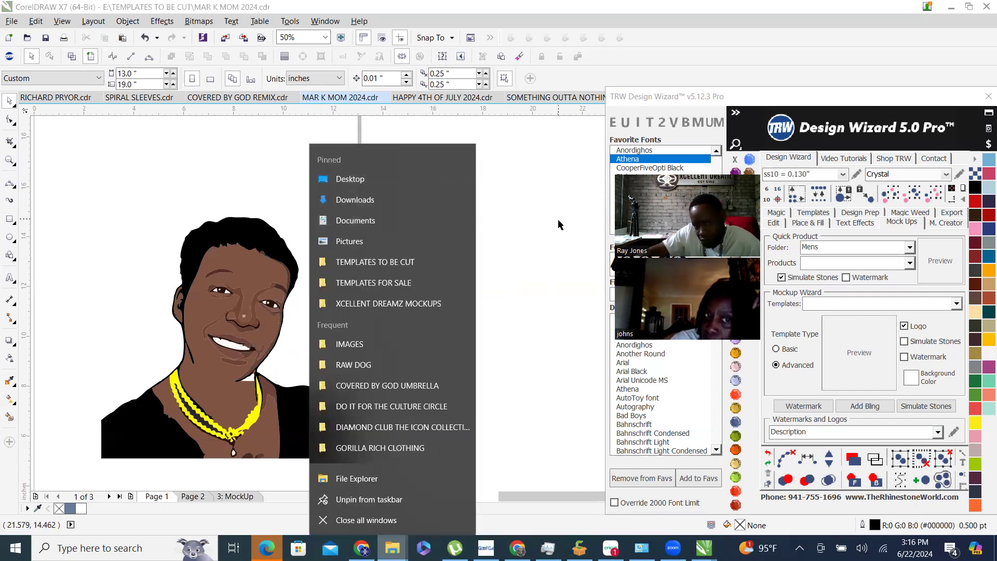
left_click(354, 199)
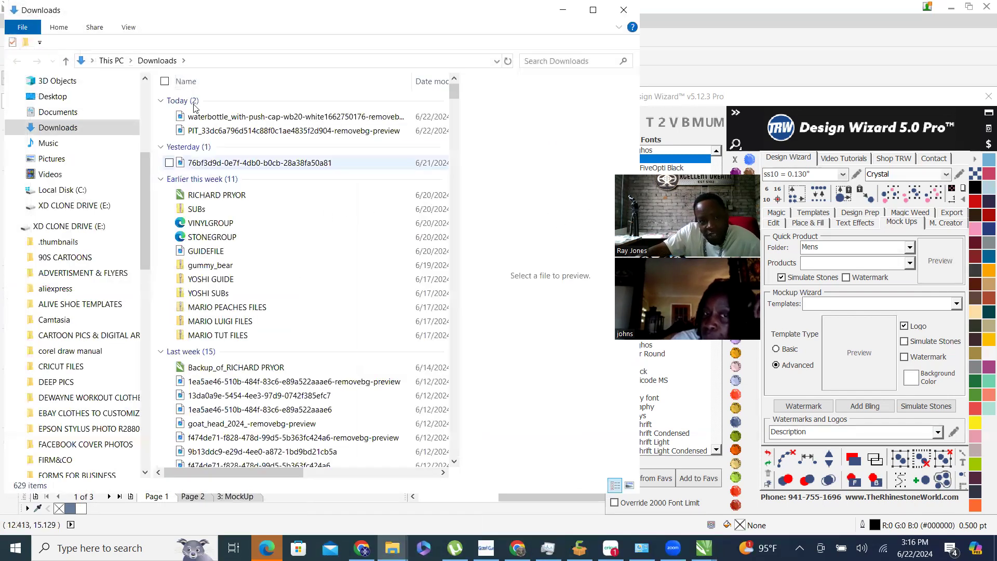
Place the cartoon portrait 76bf3d9d-0e7f-4db0-b0cb-28a38fa50a81 from Downloads onto Page 1 of the portrait document, beside the solid-colour artwork.
left_click(223, 130)
left_click(222, 165)
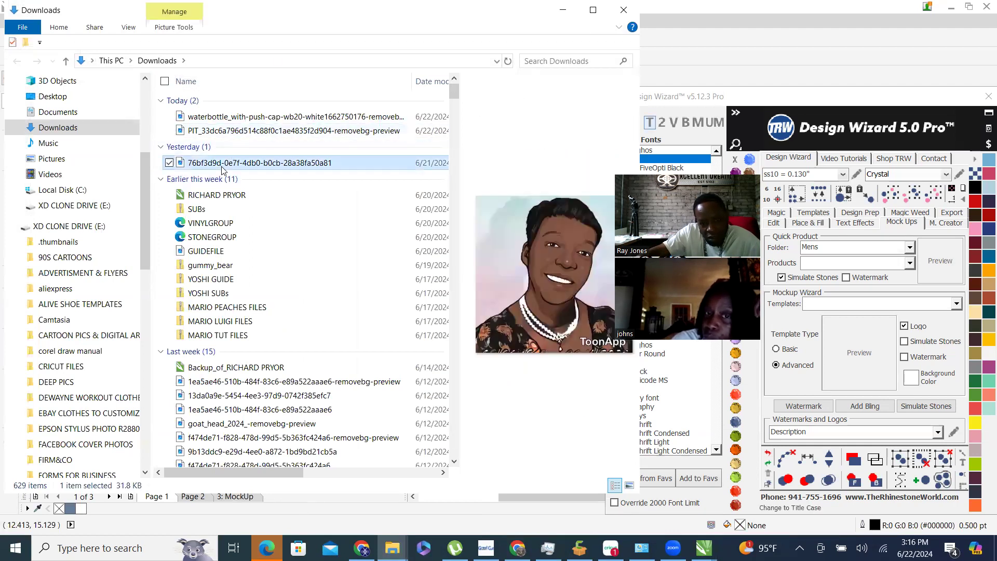
left_click(984, 256)
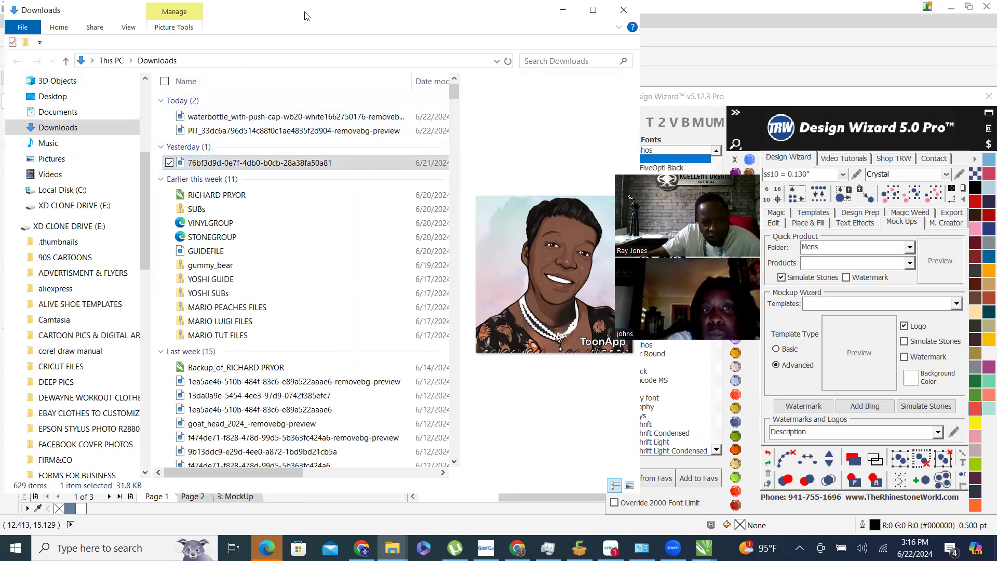
left_click_drag(305, 15, 547, 39)
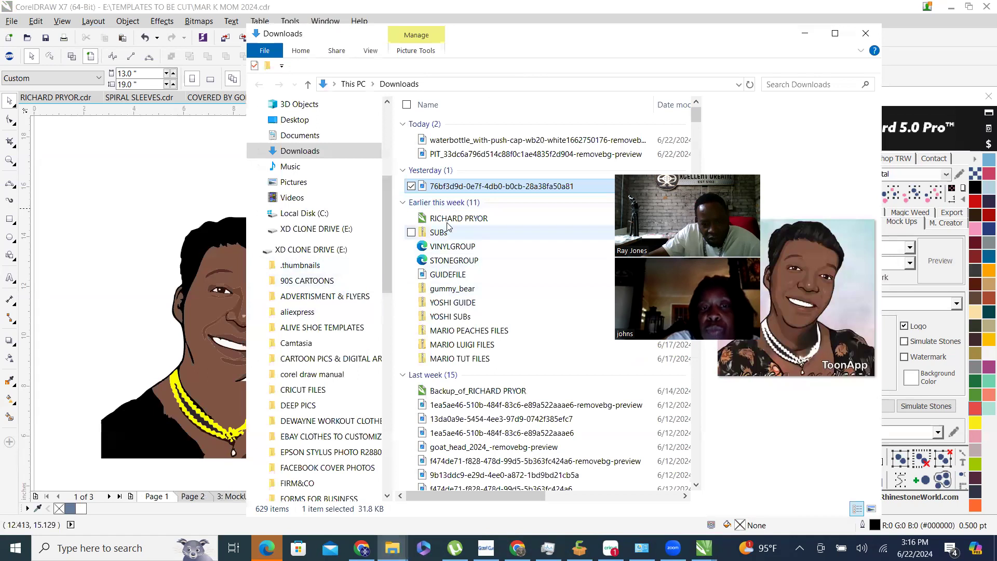
left_click_drag(451, 187, 78, 206)
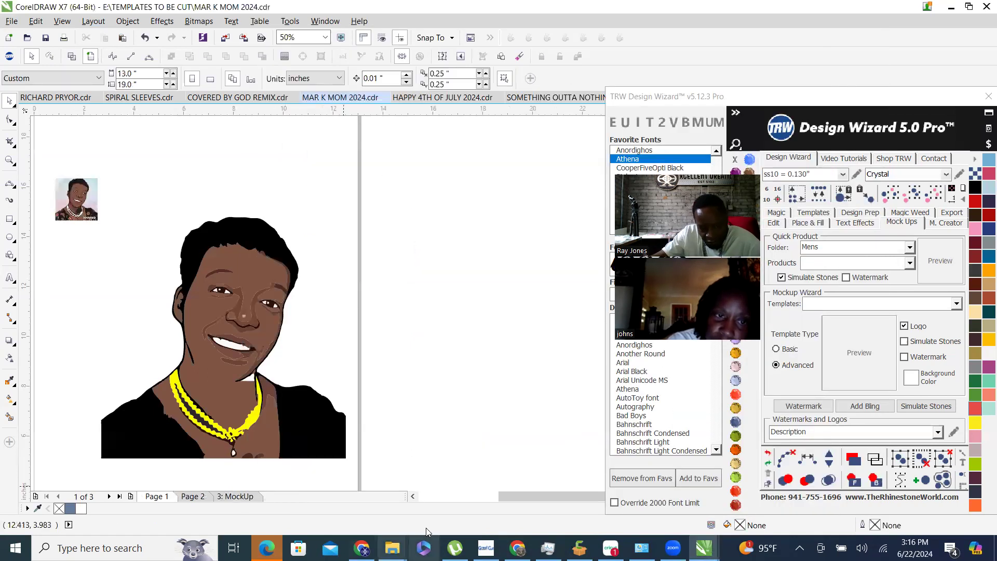
Switch to Facebook in Chrome and open the Messenger conversation with the customer who requested the portrait shirt.
left_click(267, 548)
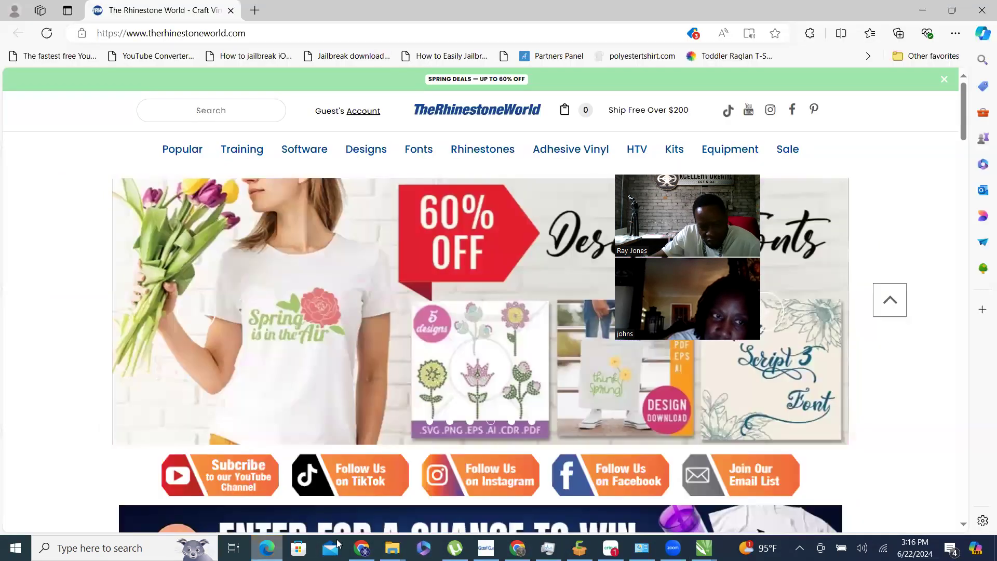
left_click(362, 548)
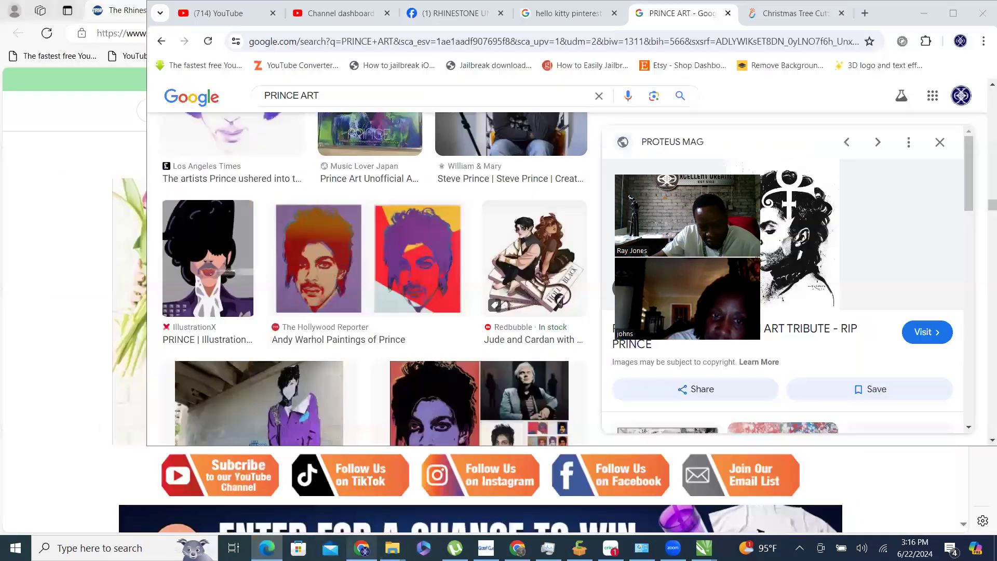
left_click(484, 19)
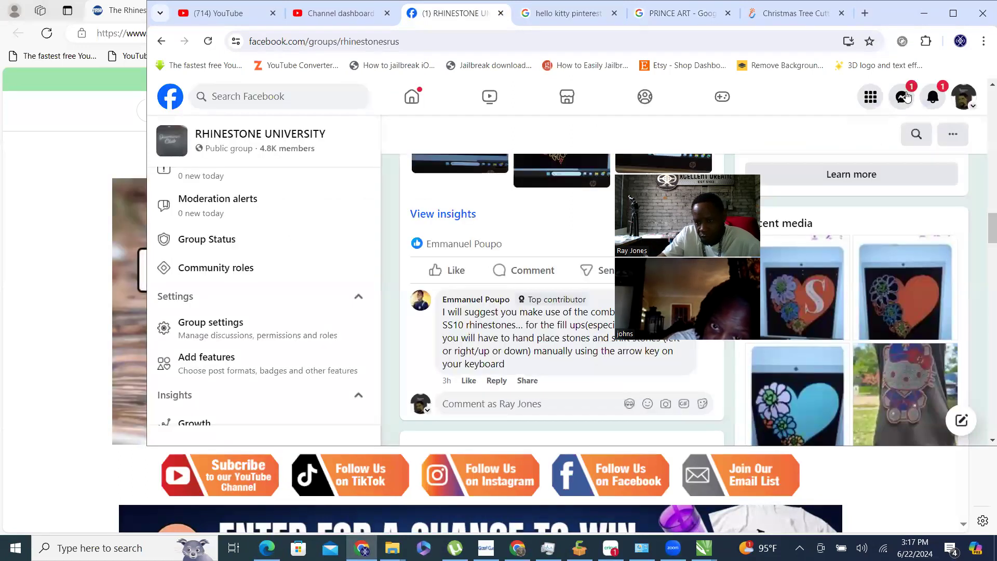
left_click(902, 97)
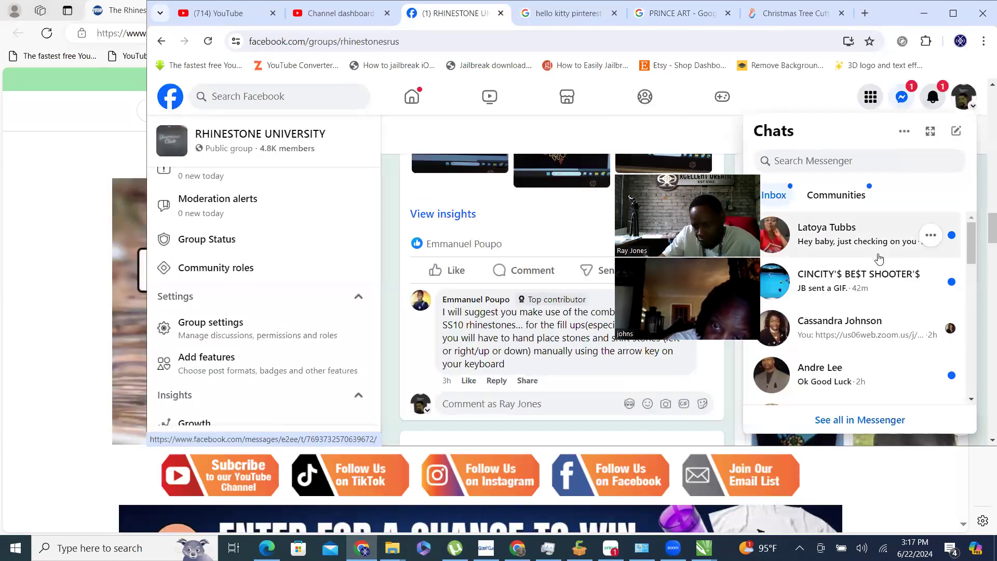
scroll(878, 254, "down", 3)
scroll(873, 265, "down", 3)
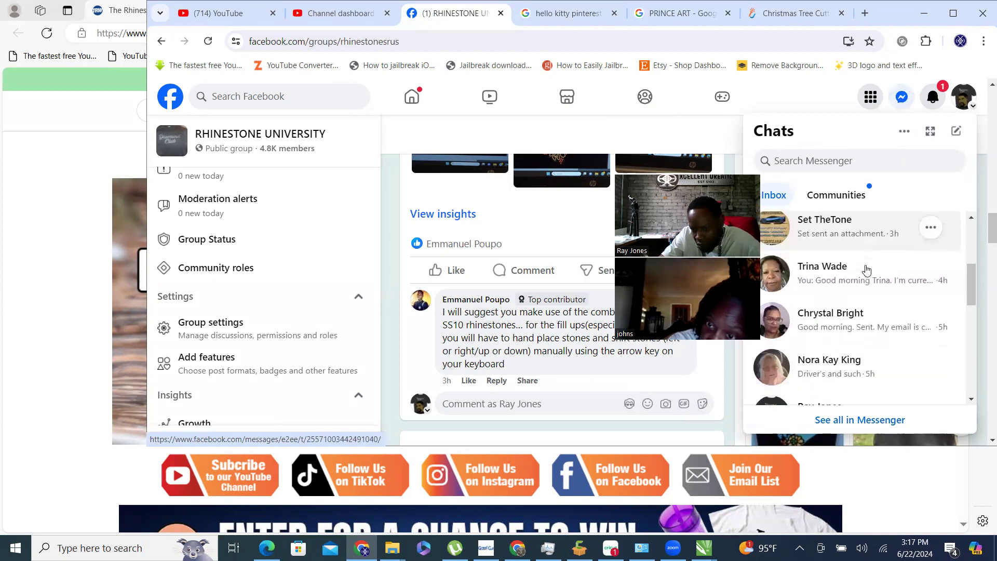
scroll(865, 271, "down", 2)
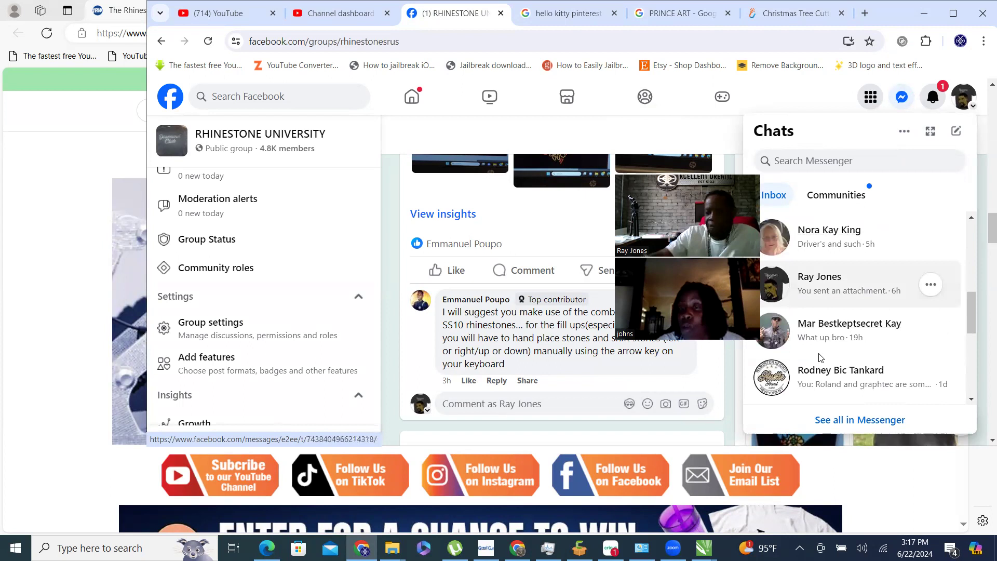
left_click(826, 337)
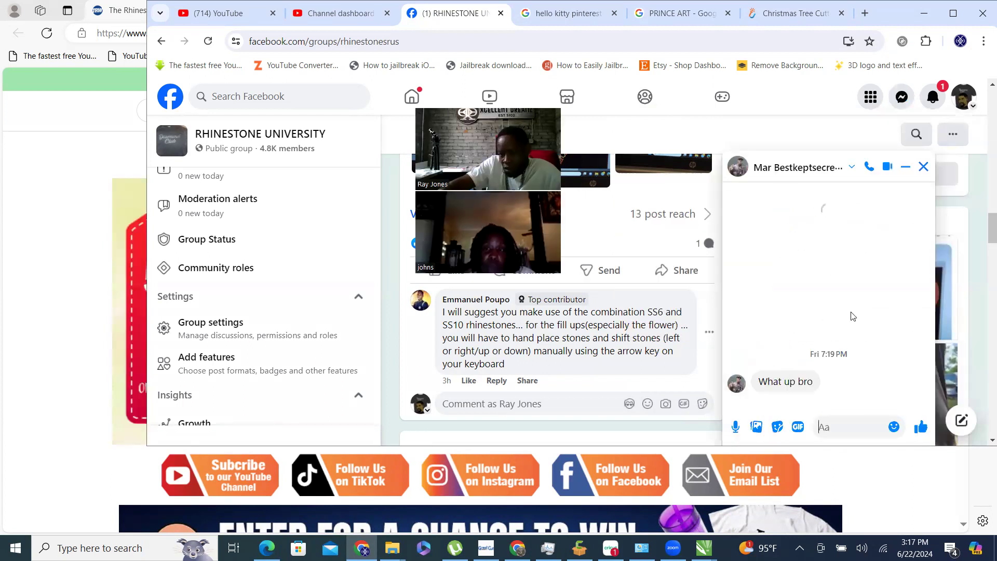
Find the original memorial photo in the conversation, open it at full size and download it.
scroll(850, 312, "up", 5)
scroll(830, 275, "down", 1)
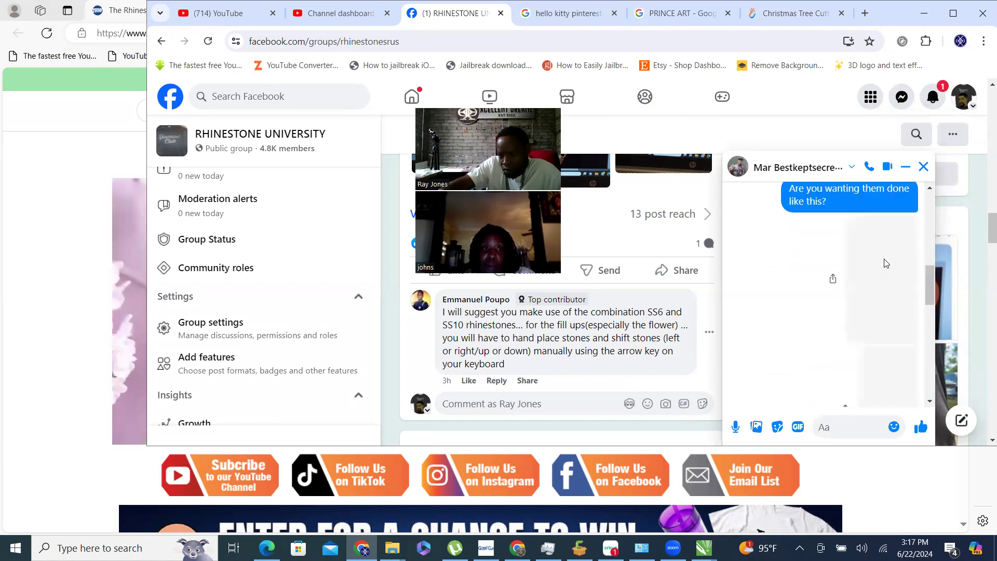
scroll(883, 261, "down", 1)
scroll(873, 264, "up", 6)
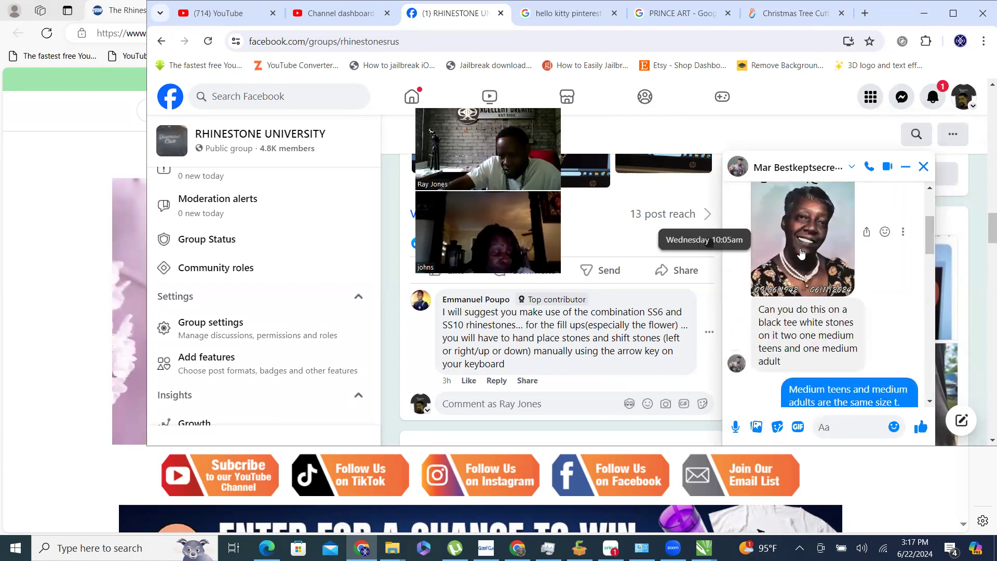
left_click(844, 283)
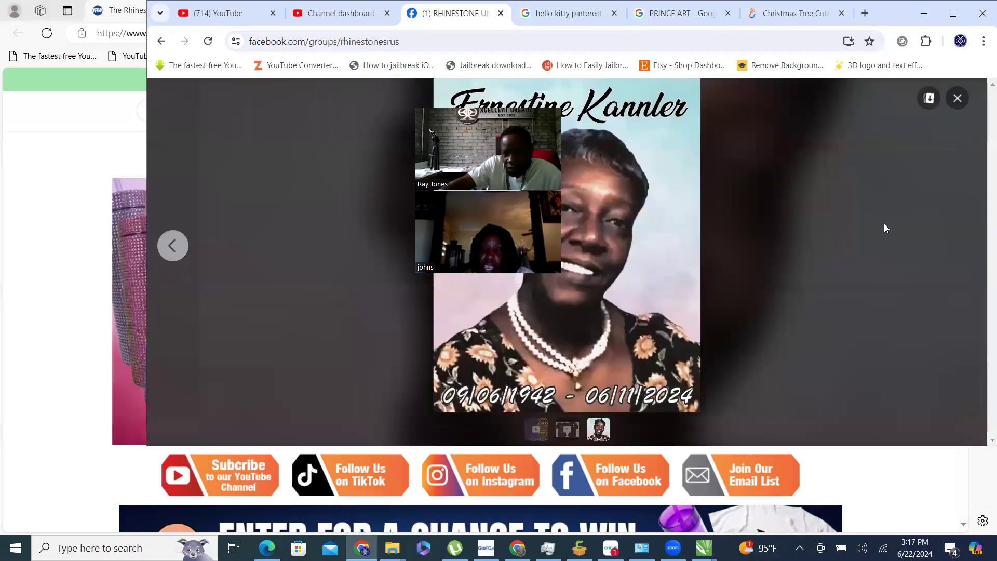
left_click(929, 99)
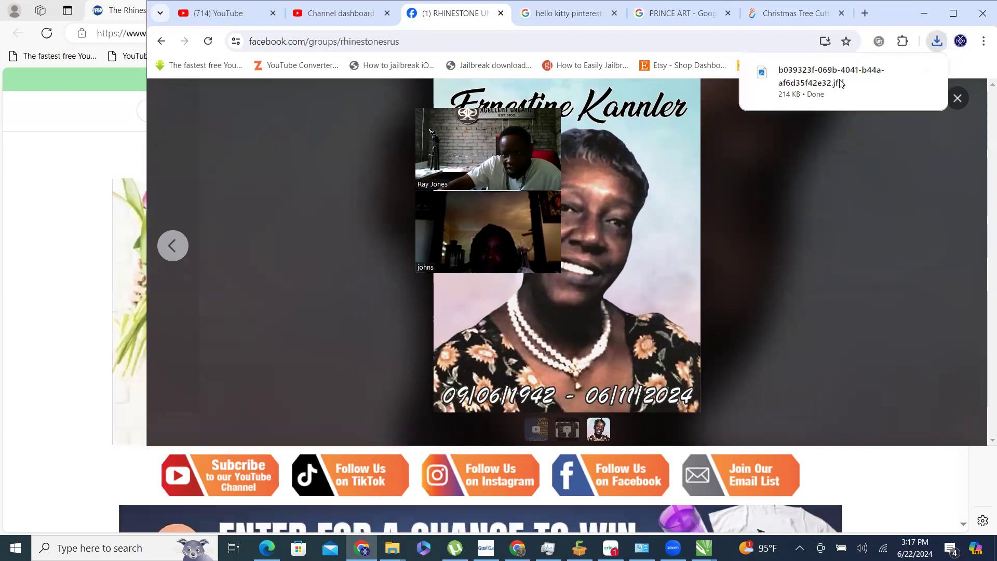
Clear the other browser out of the way and place the downloaded memorial photo beside the solid-colour portrait on Page 1 in CorelDRAW.
left_click(84, 154)
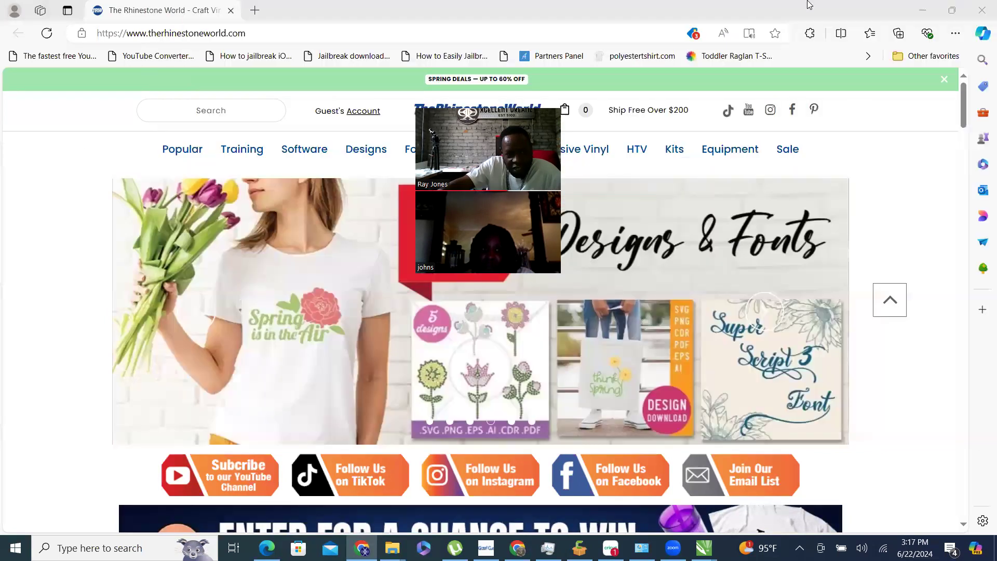
left_click(923, 10)
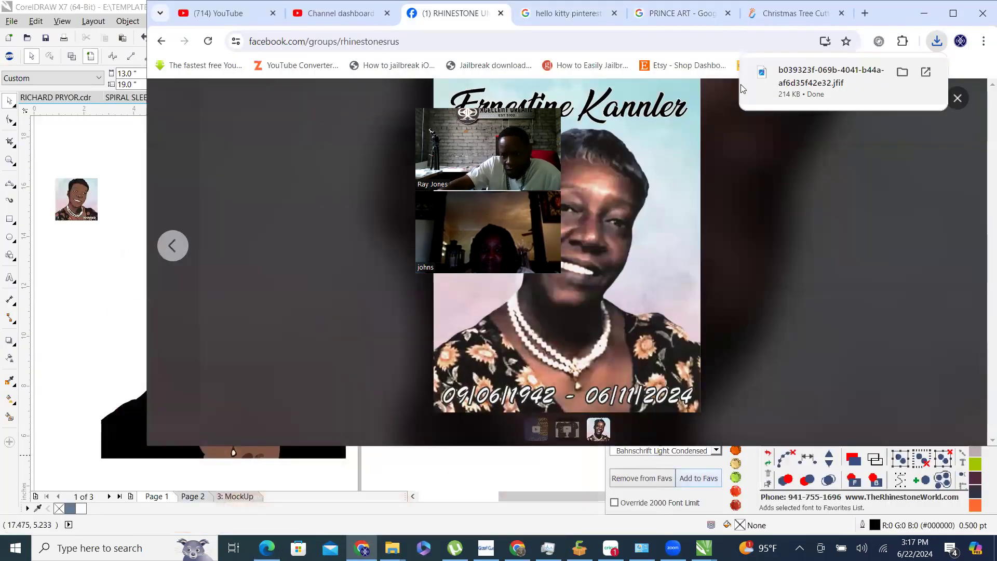
left_click_drag(792, 88, 384, 331)
left_click(86, 125)
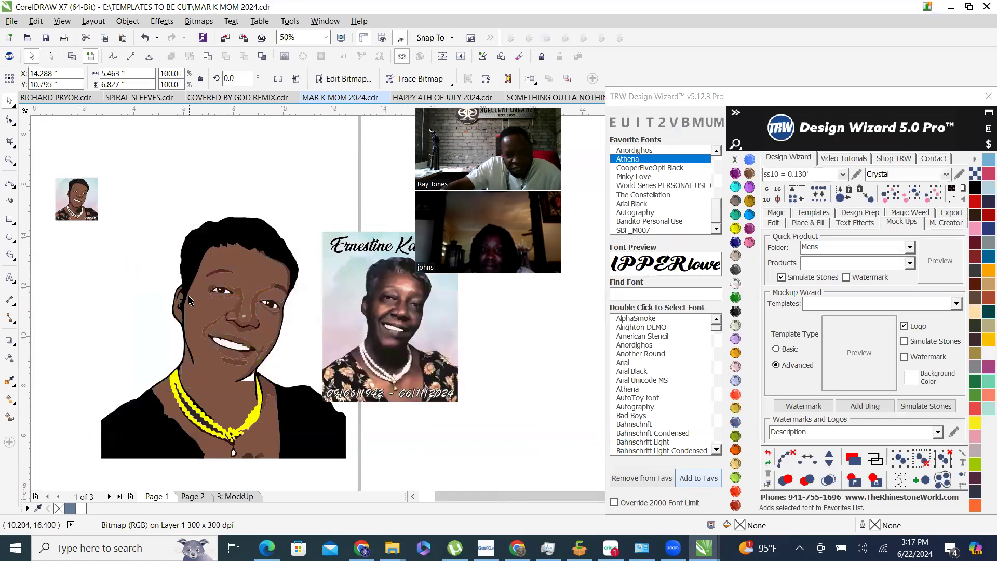
Compare the memorial photo with the solid-colour portrait on Page 1 and the stone-filled version on Page 2.
scroll(191, 300, "down", 2)
scroll(254, 319, "up", 2)
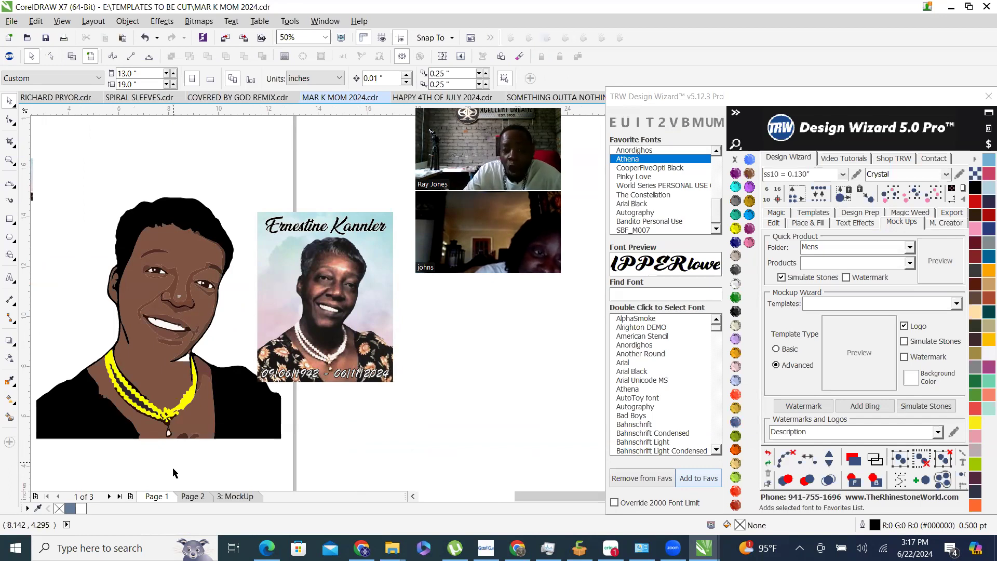
left_click(193, 497)
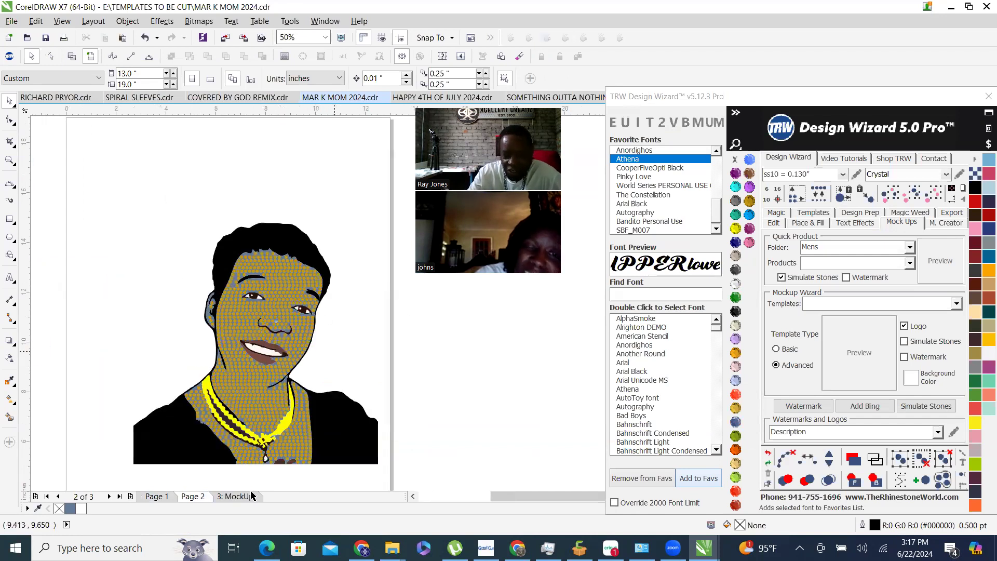
left_click(153, 496)
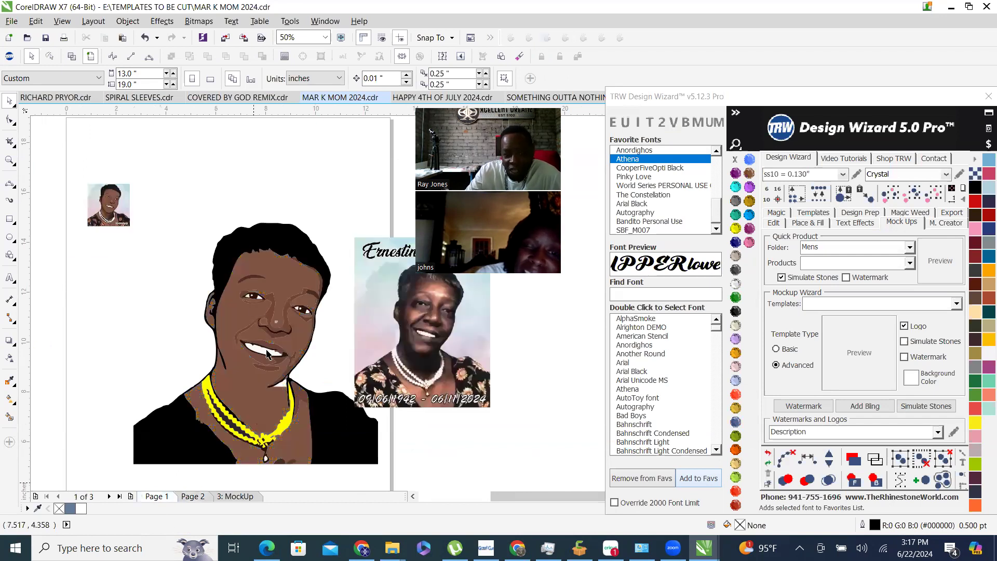
scroll(333, 312, "down", 2)
scroll(354, 284, "up", 3)
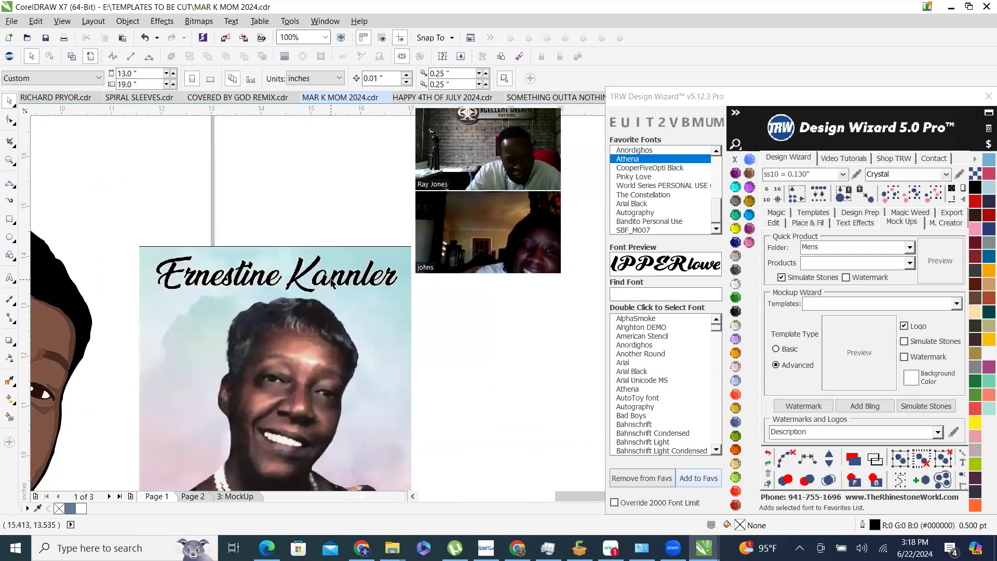
scroll(305, 289, "down", 3)
scroll(305, 289, "down", 3)
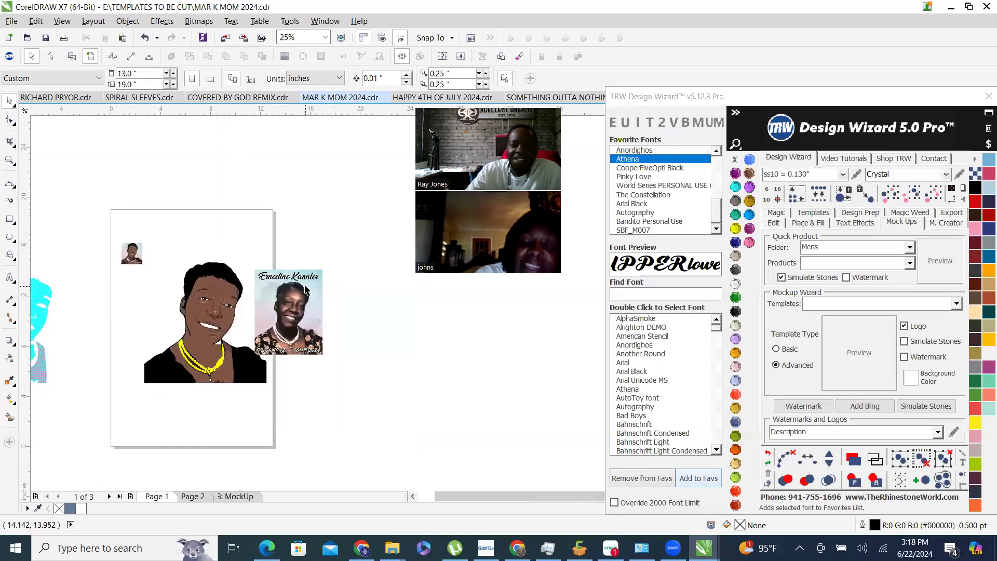
Switch to the RICHARD PRYOR.cdr document and review the artwork on Page 2, Page 1 and the MockUp page.
left_click(71, 98)
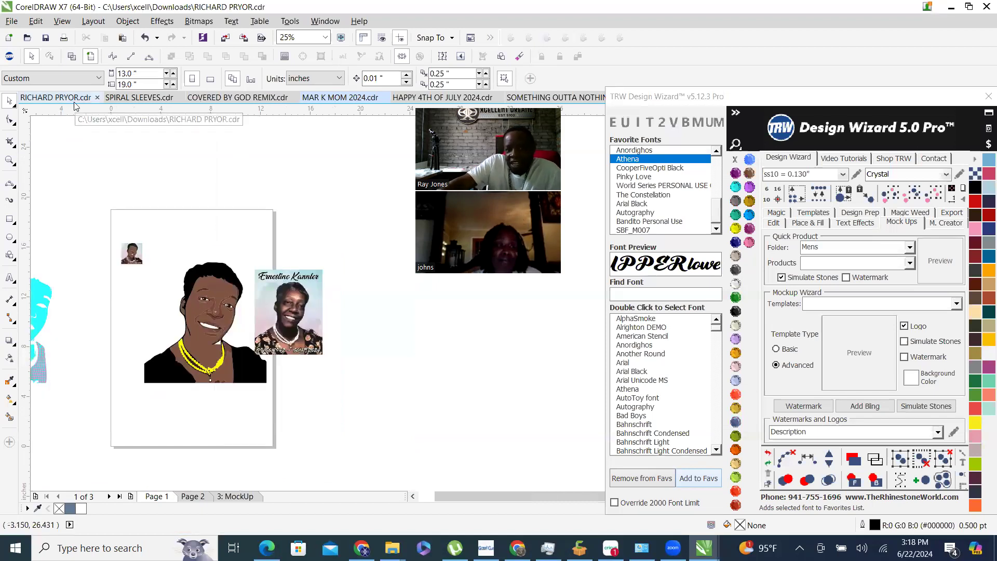
scroll(261, 217, "down", 2)
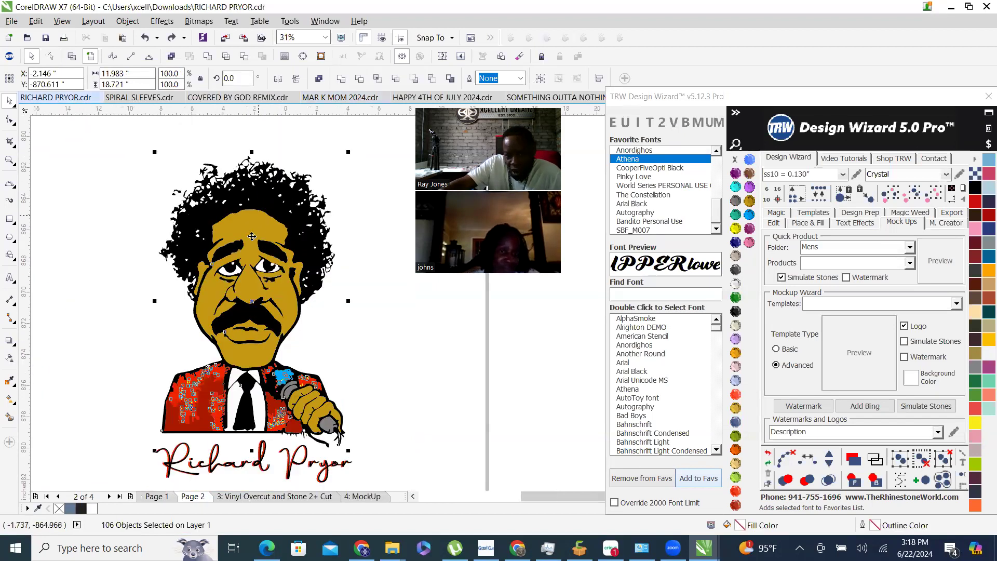
left_click(163, 501)
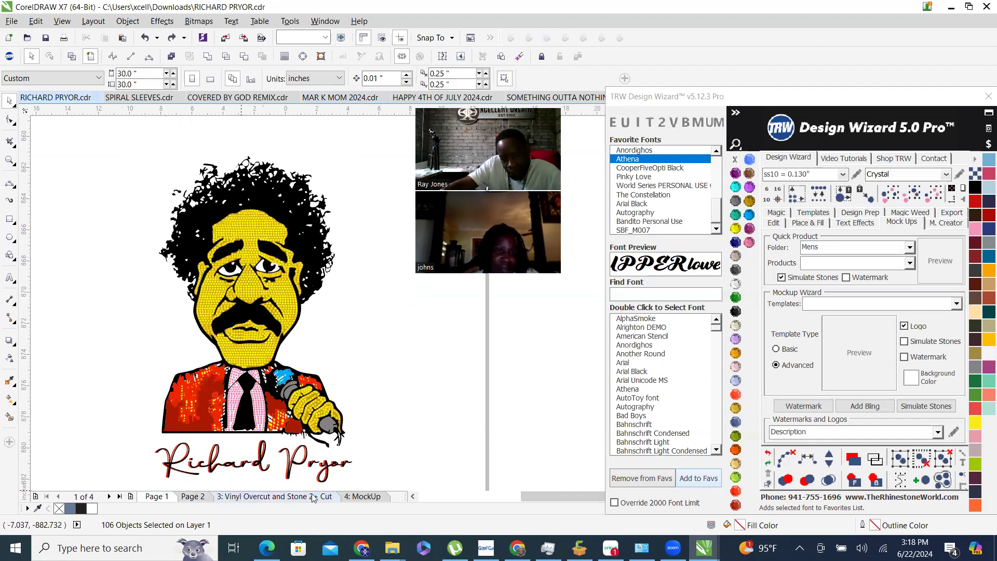
left_click(362, 496)
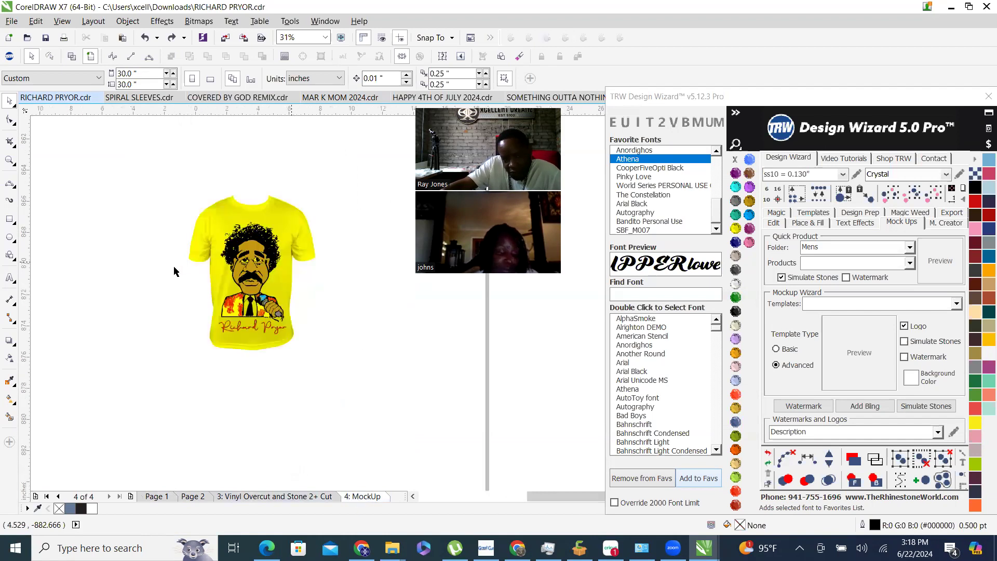
Examine the simulated rhinestones and sparkles on the face of the T-shirt mockup up close.
scroll(156, 218, "up", 3)
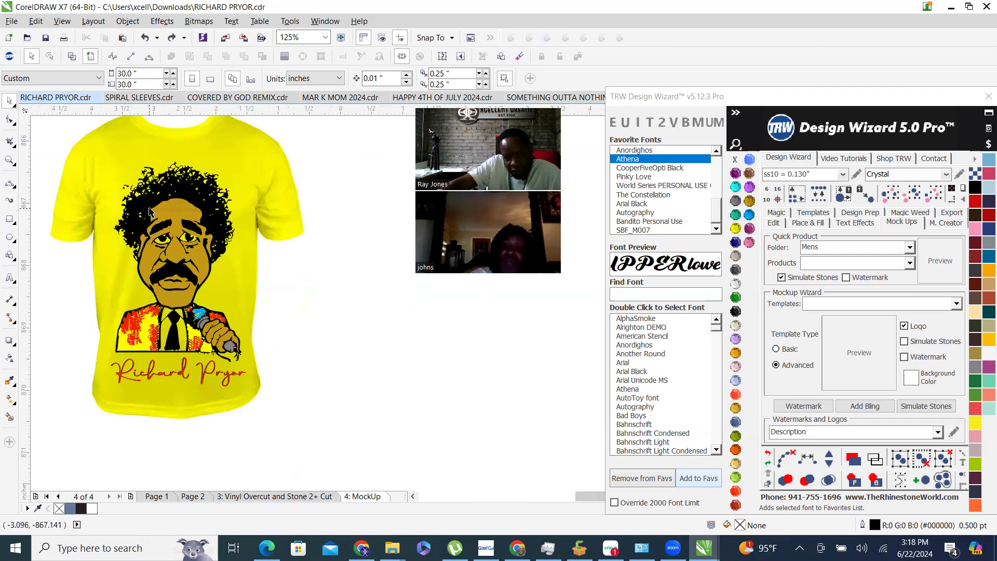
scroll(156, 210, "up", 2)
scroll(178, 210, "up", 5)
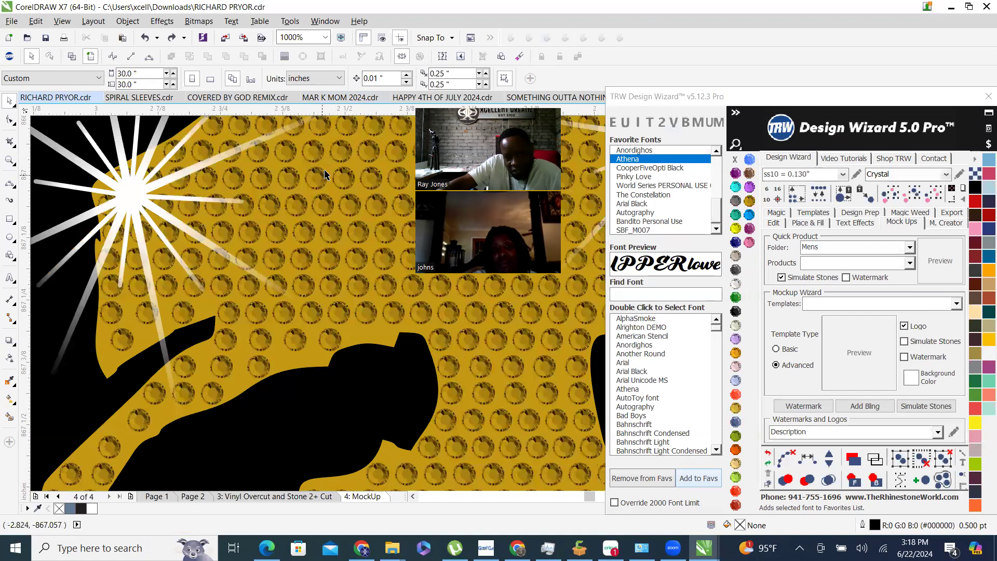
left_click(292, 195)
scroll(367, 378, "down", 3)
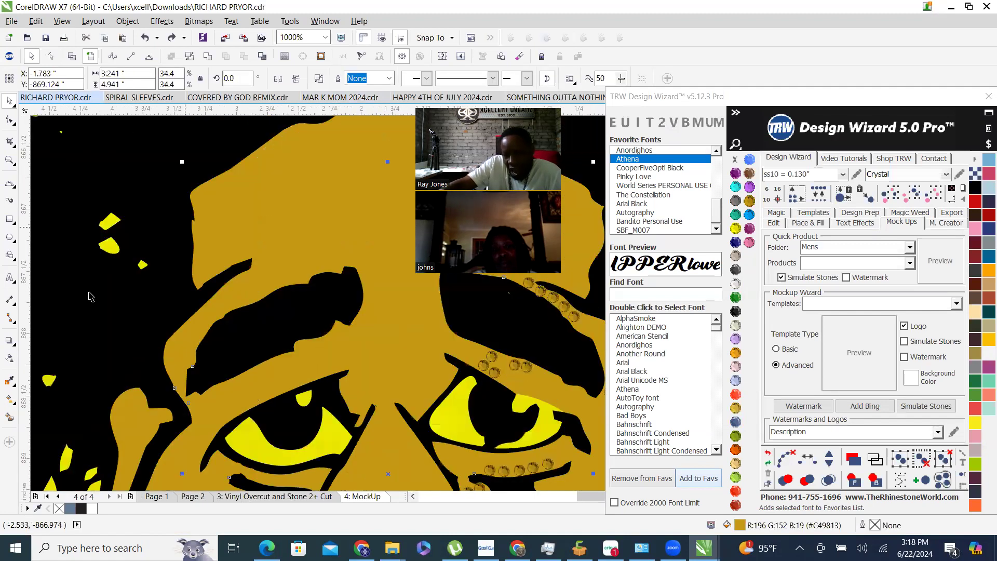
scroll(367, 378, "down", 2)
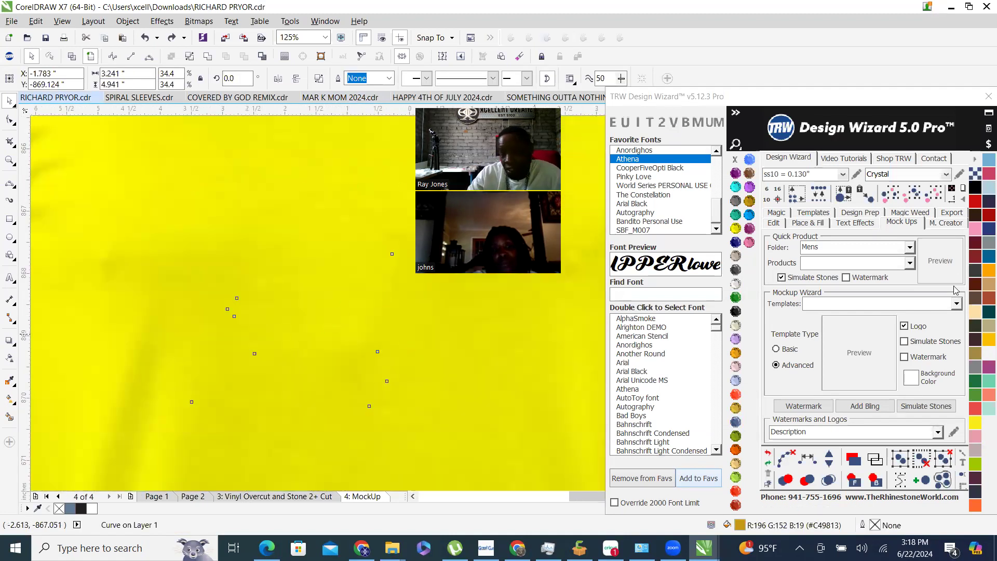
Recolour the T-shirt image behind the Richard Pryor design with the dark Cosmo colour, then deselect it.
left_click(875, 482)
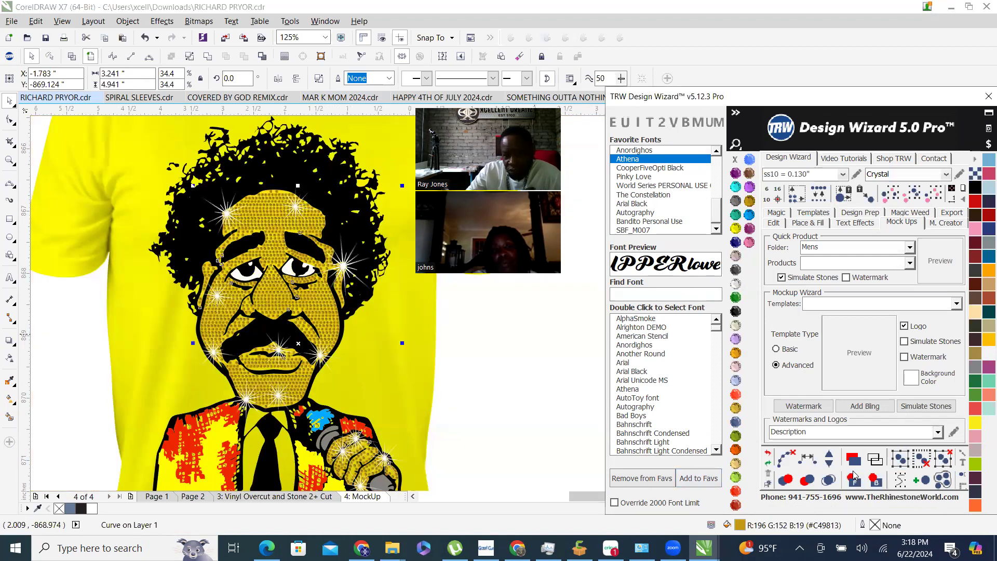
left_click(441, 334)
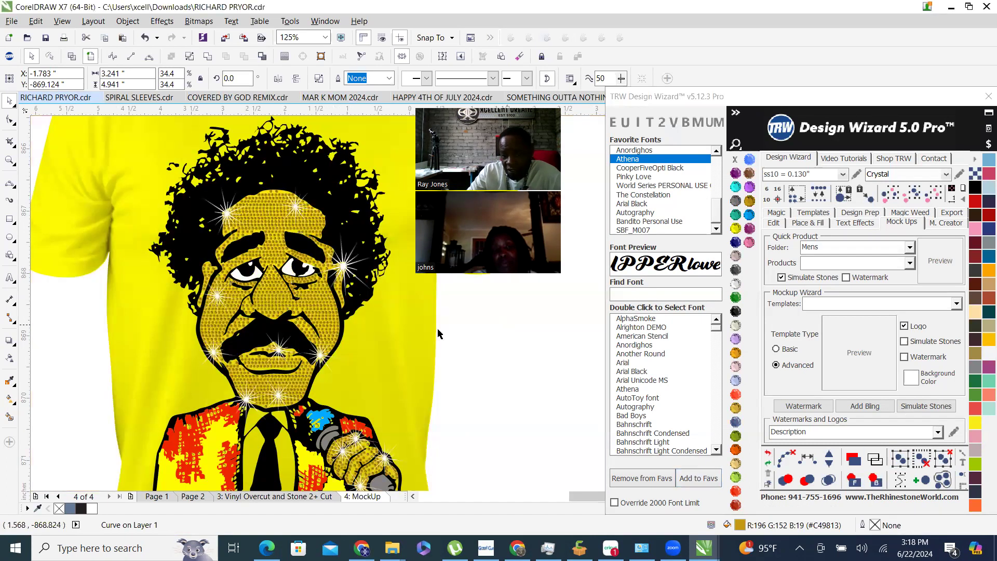
left_click(522, 315)
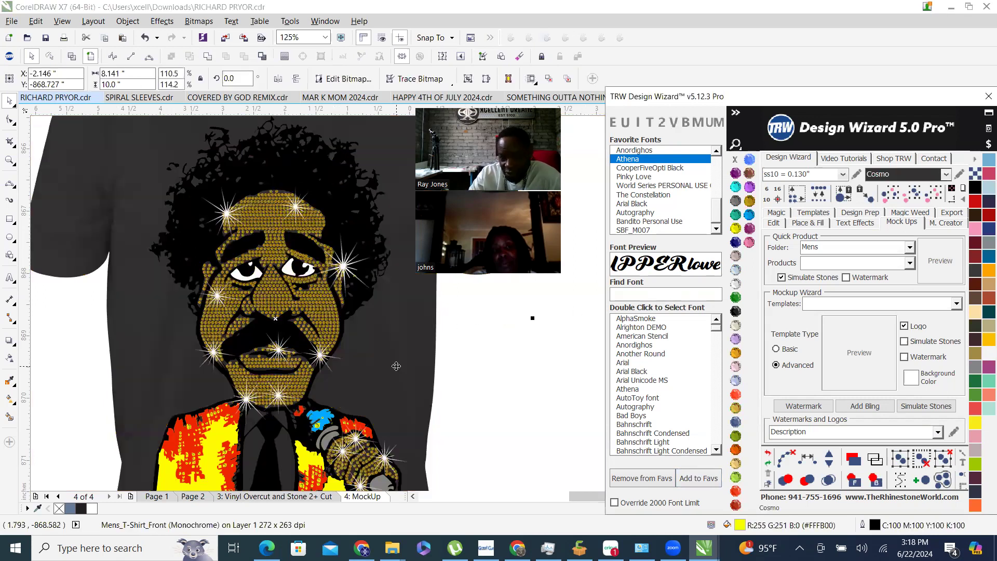
left_click(503, 363)
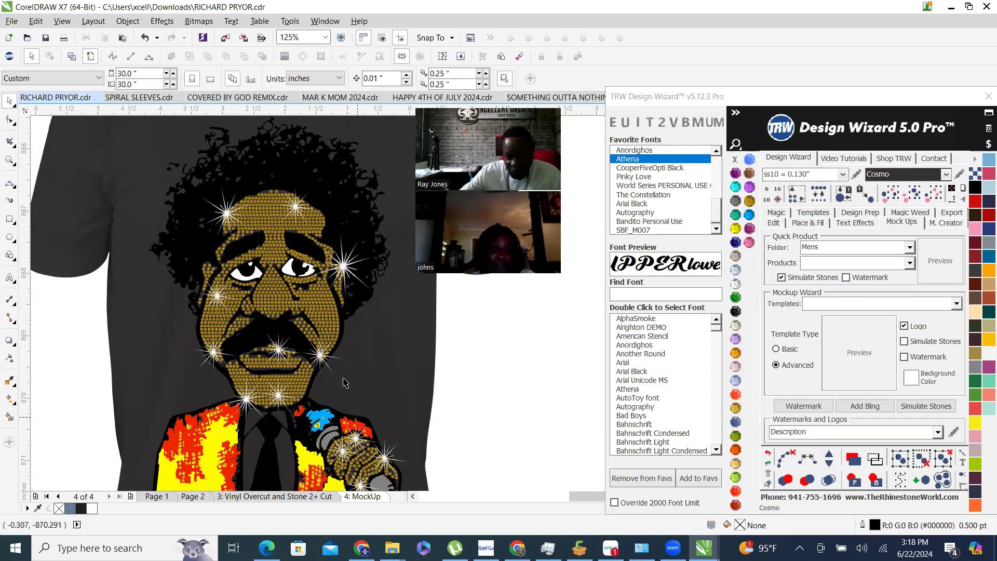
Inspect the dark T-shirt mockup as a whole and around the hair and forehead stones.
scroll(208, 283, "down", 4)
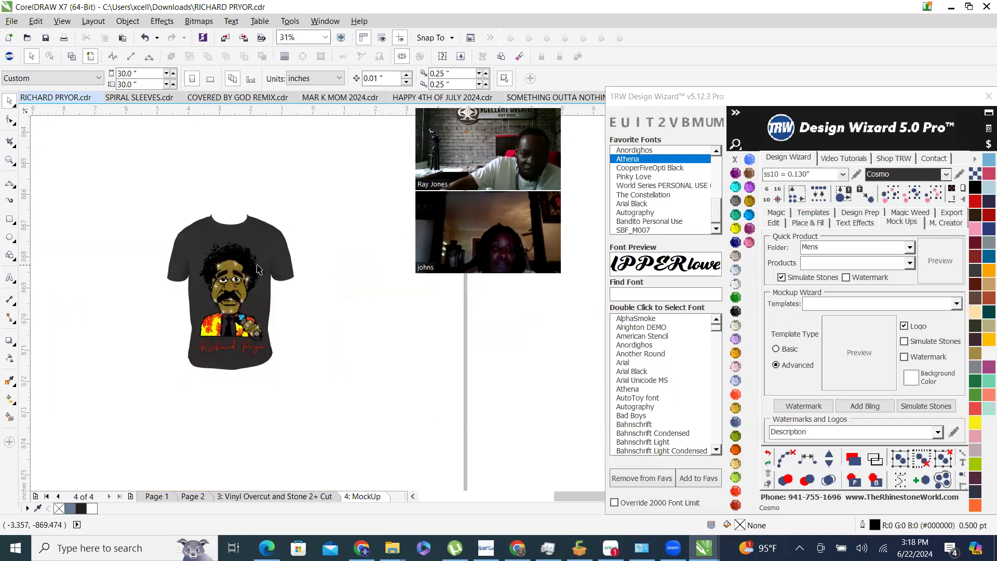
scroll(258, 269, "up", 2)
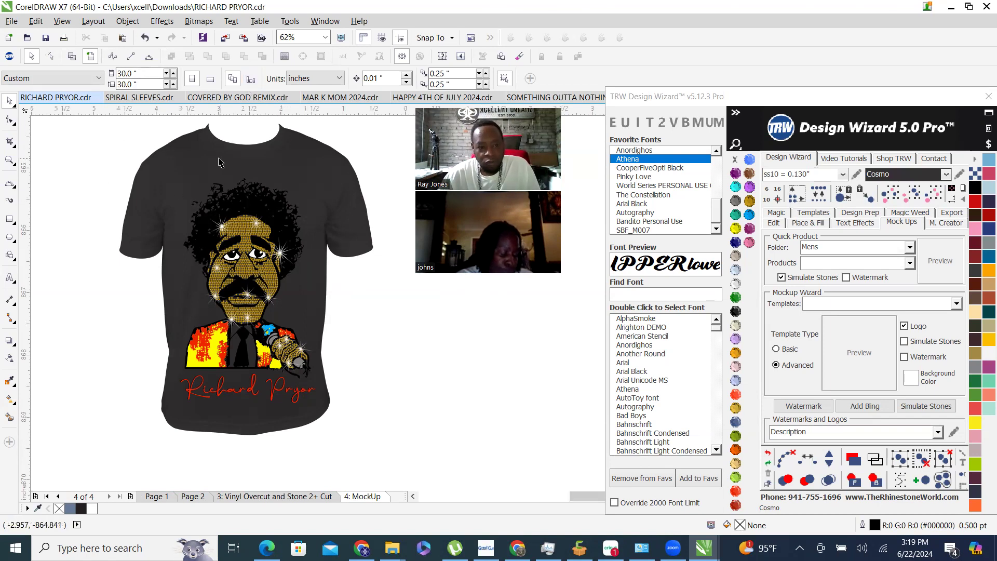
scroll(234, 180, "up", 4)
scroll(260, 233, "up", 2)
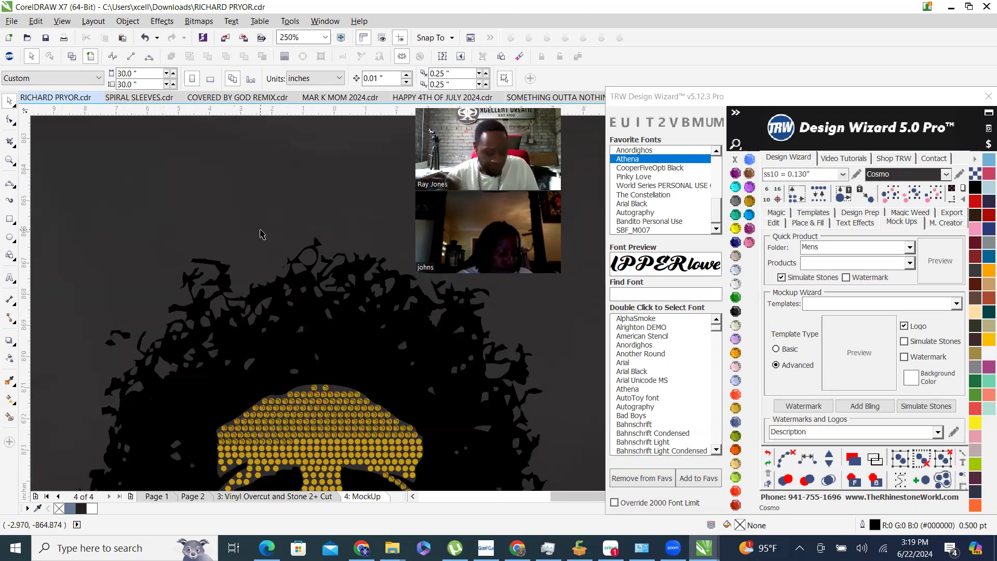